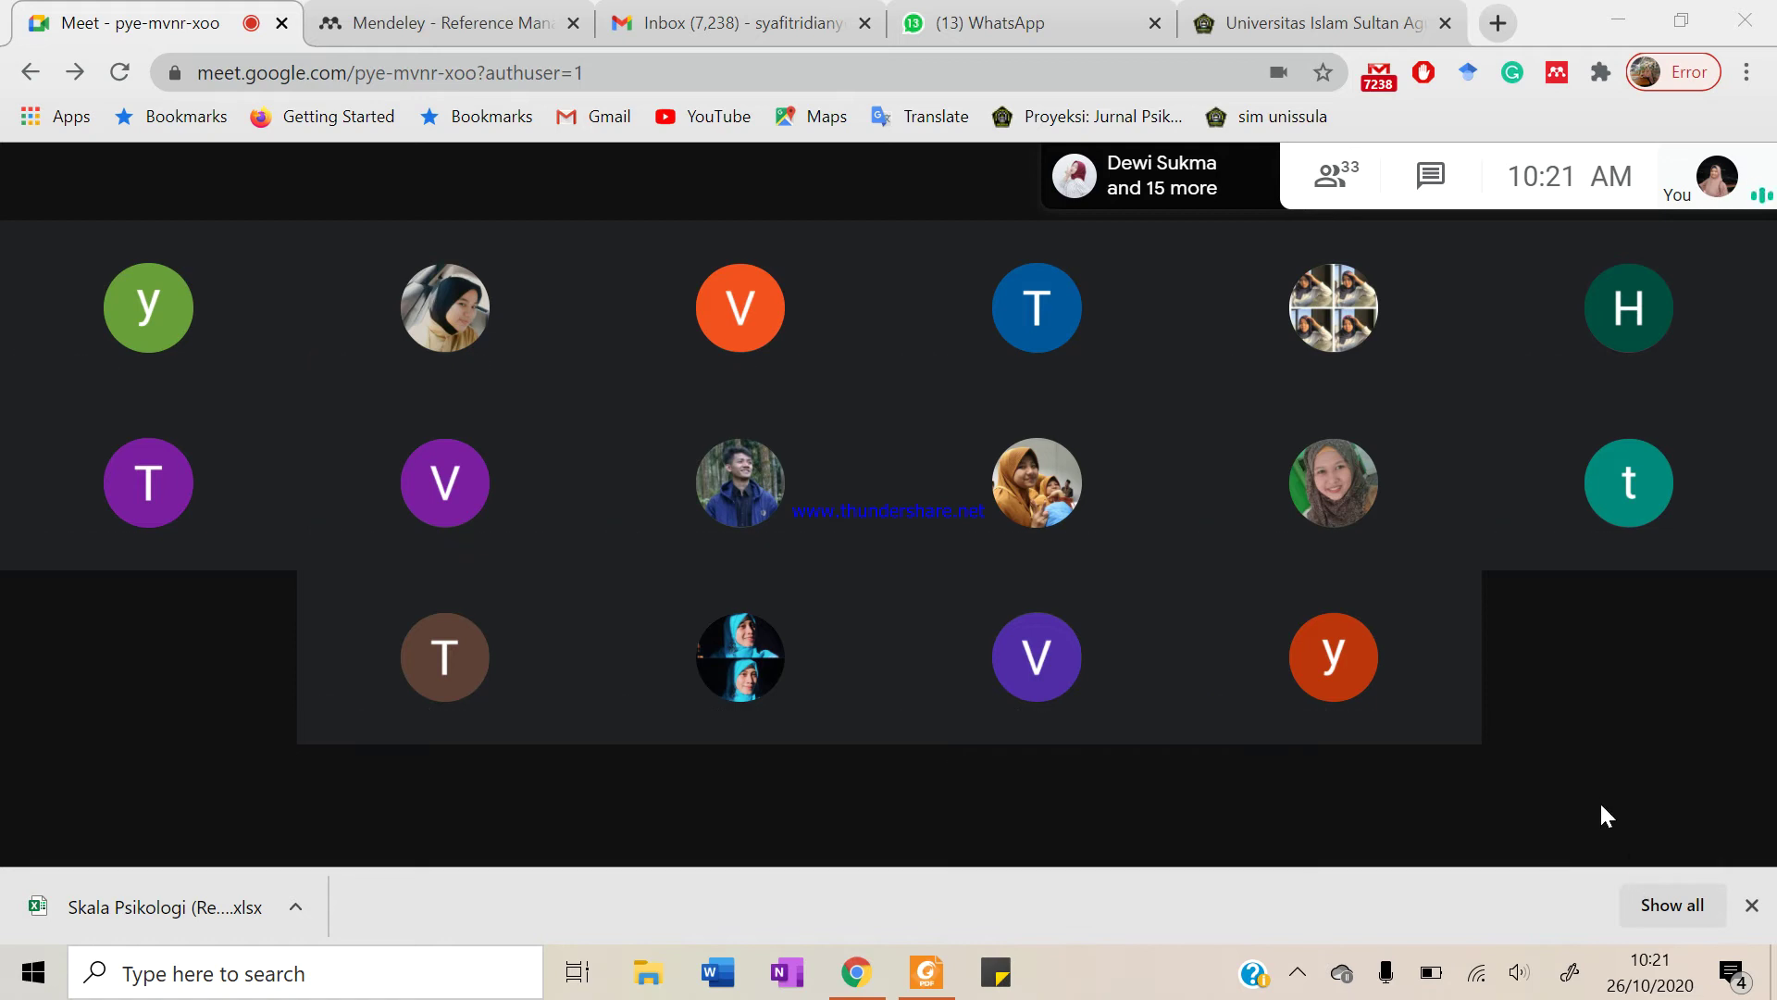
Present the entire screen to the participants of the Google Meet call
click(1590, 805)
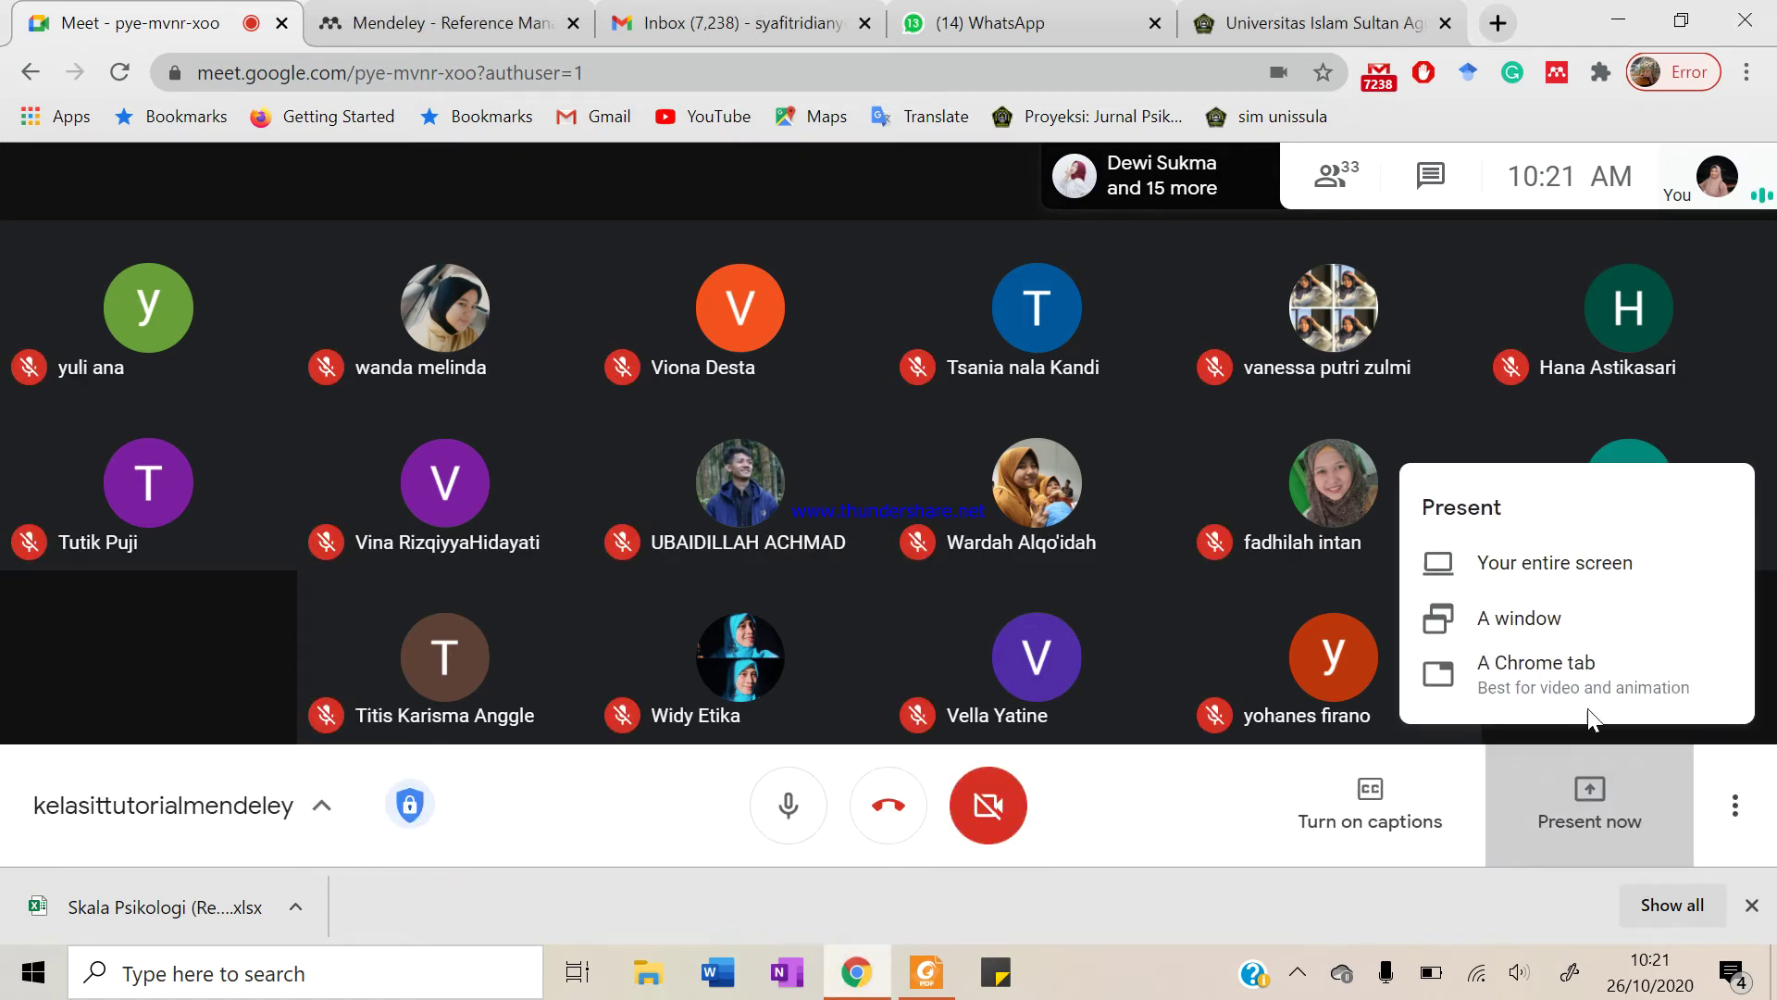
click(1590, 566)
click(875, 324)
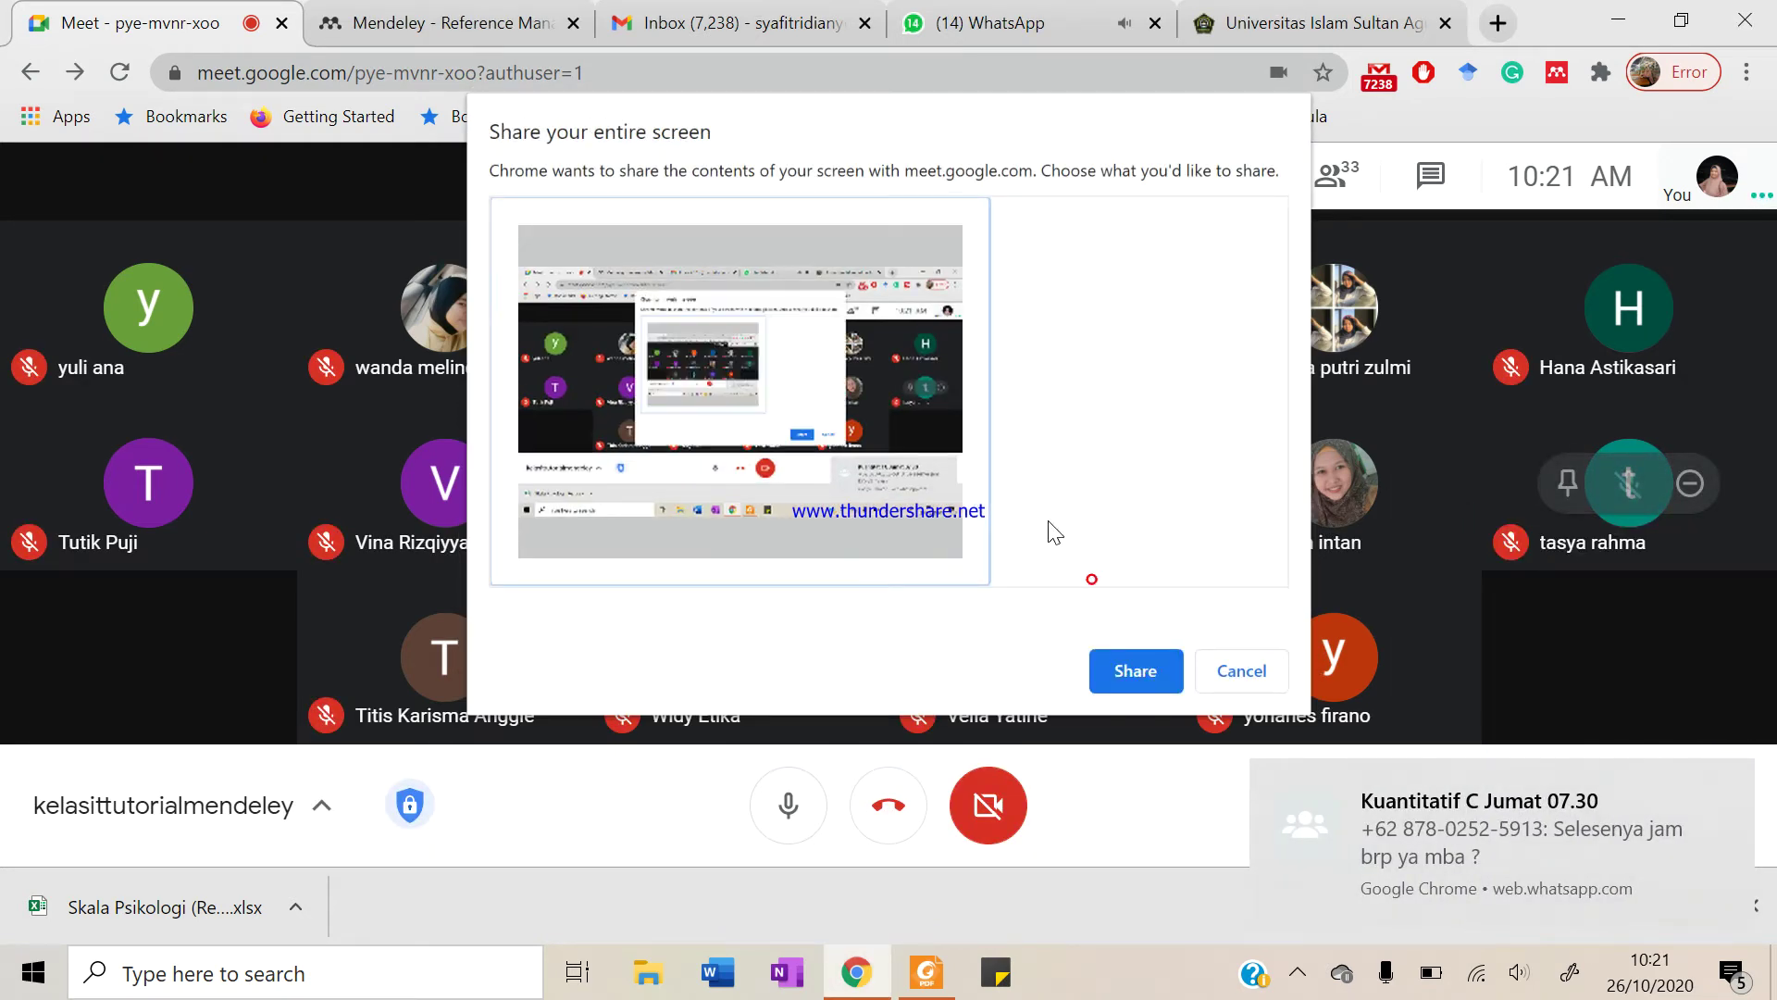
click(1131, 672)
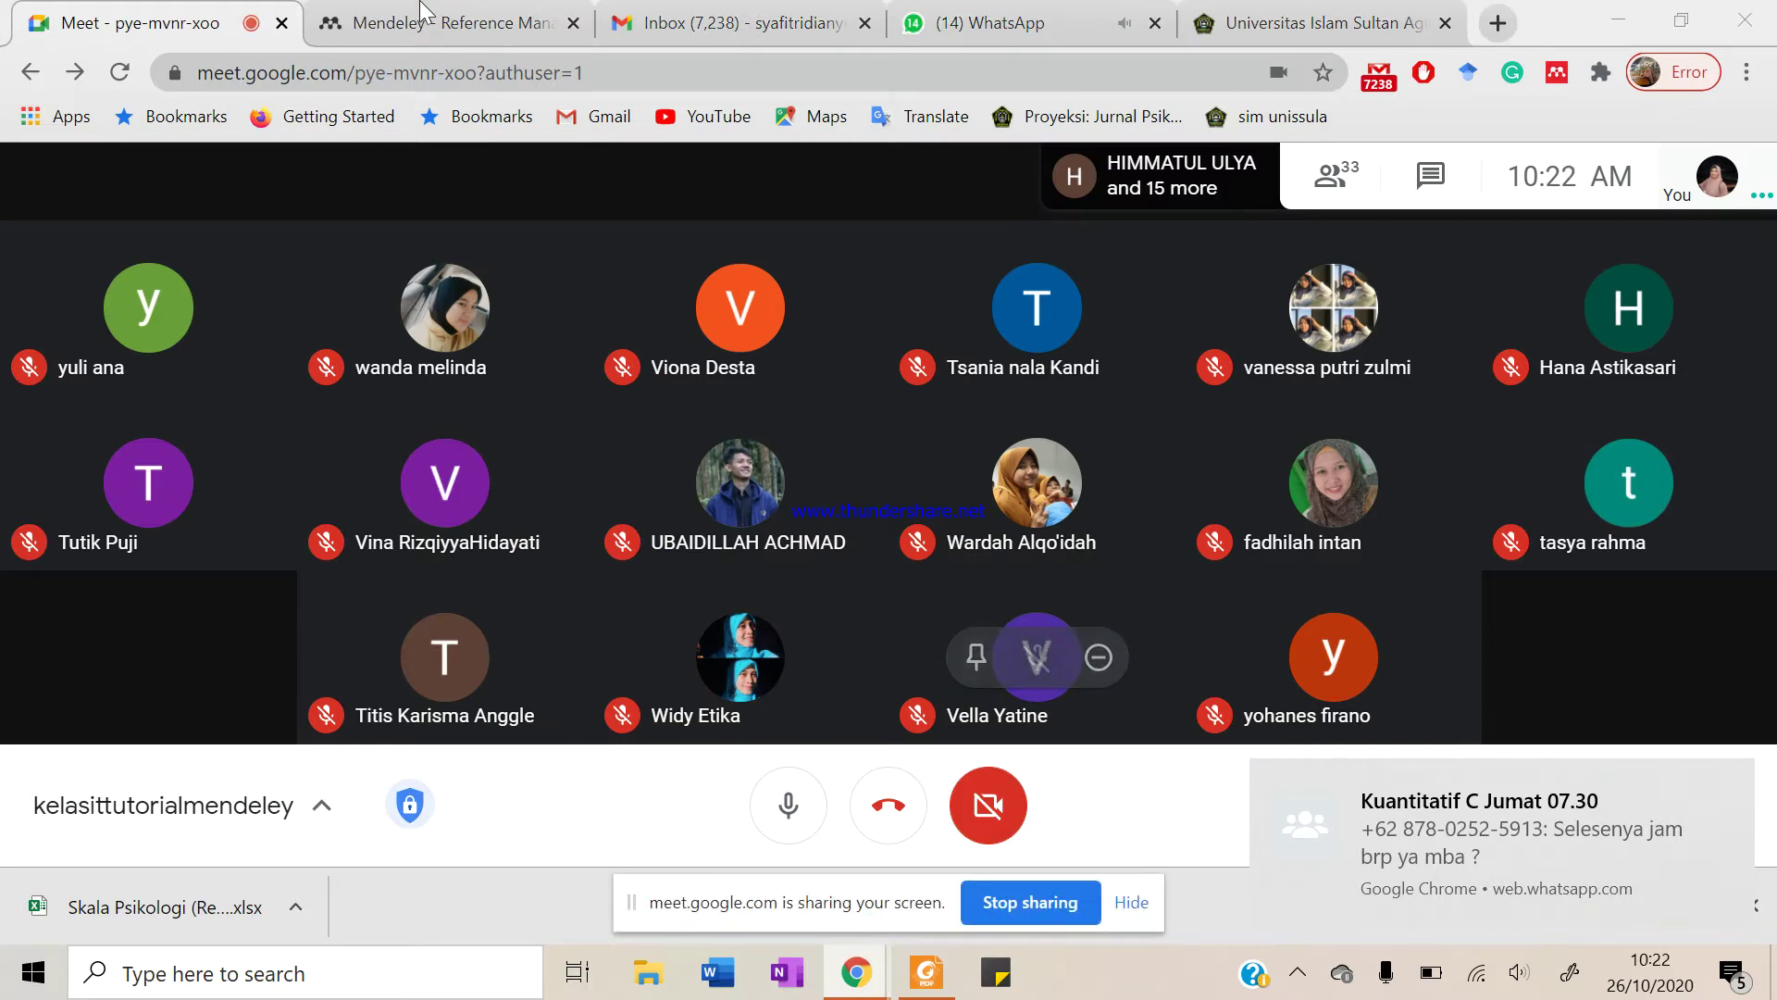
Switch to the Mendeley page and load mendeley.com afresh
click(445, 23)
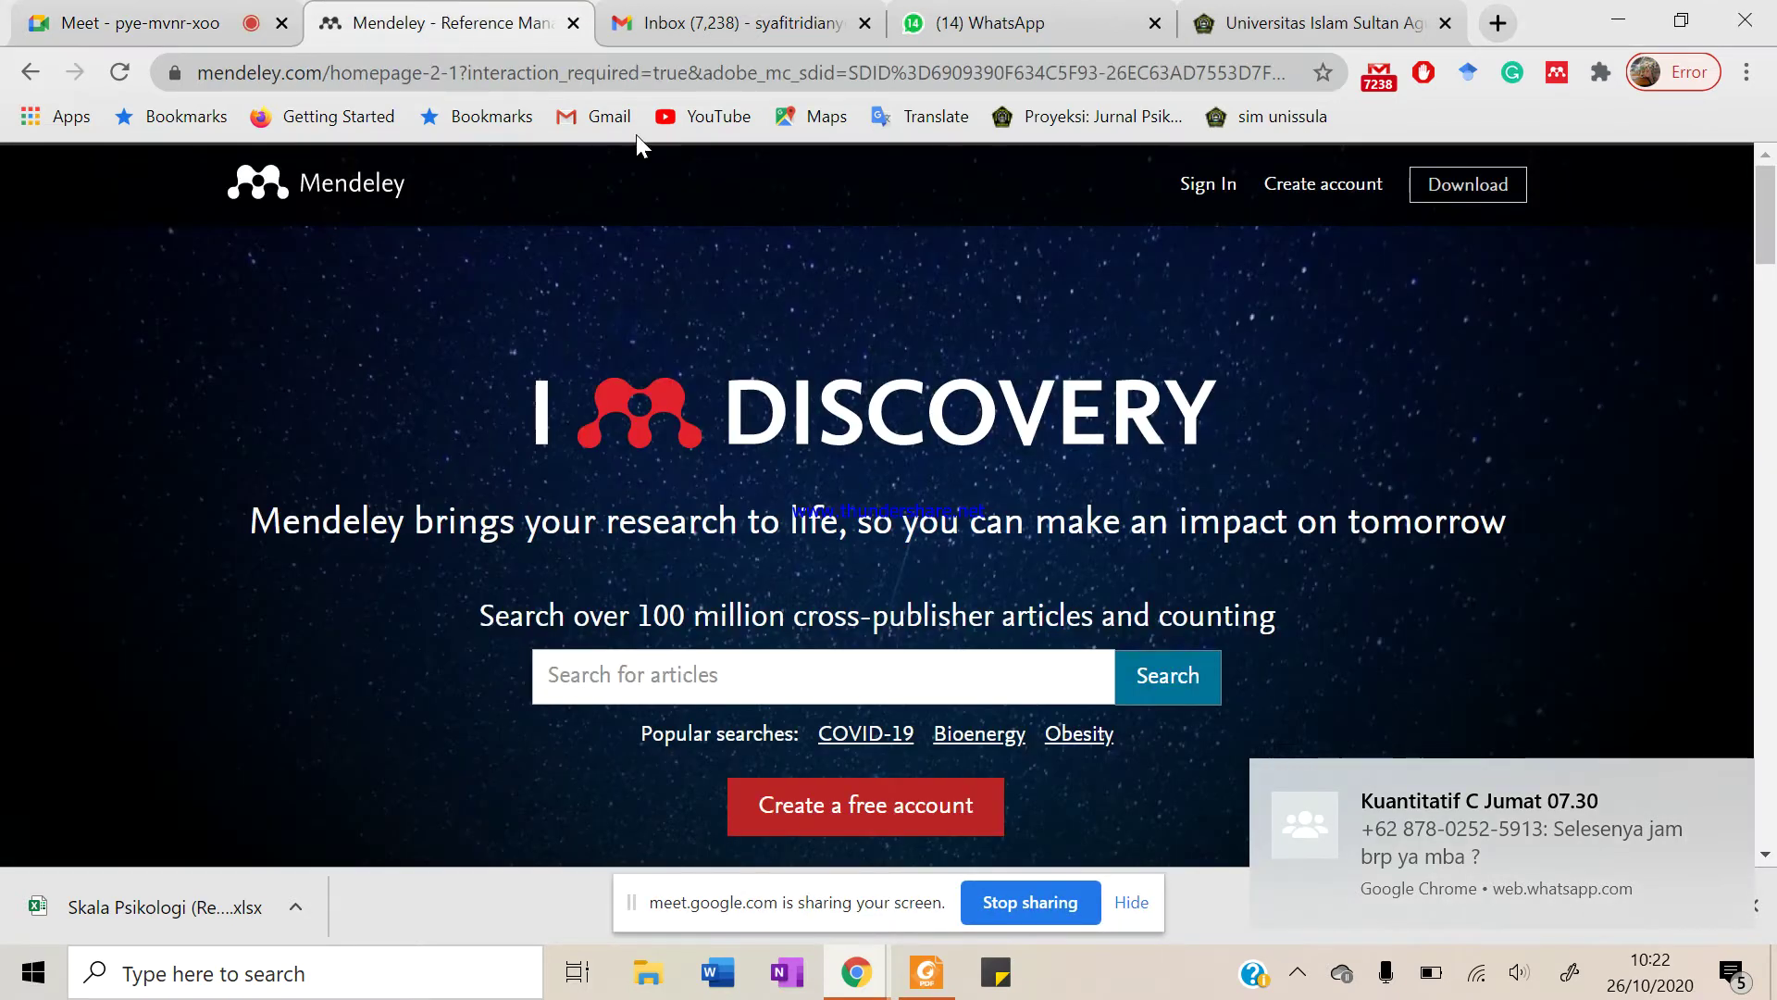
click(541, 74)
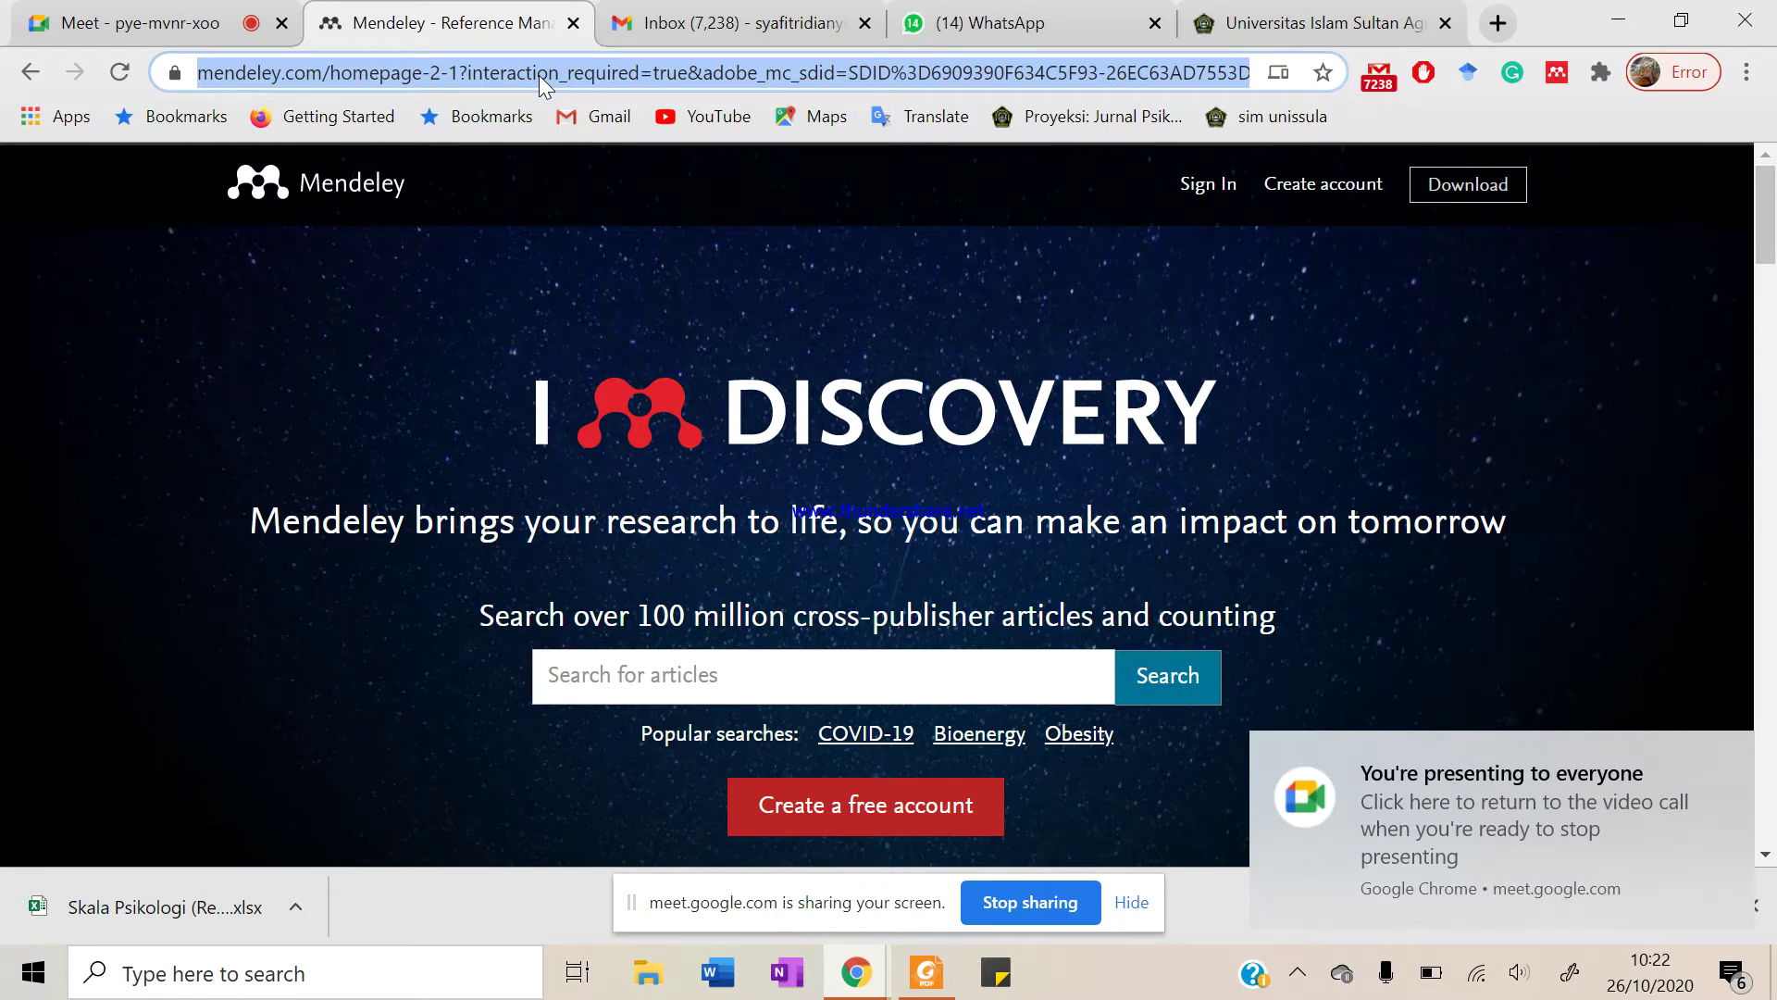
click(1727, 755)
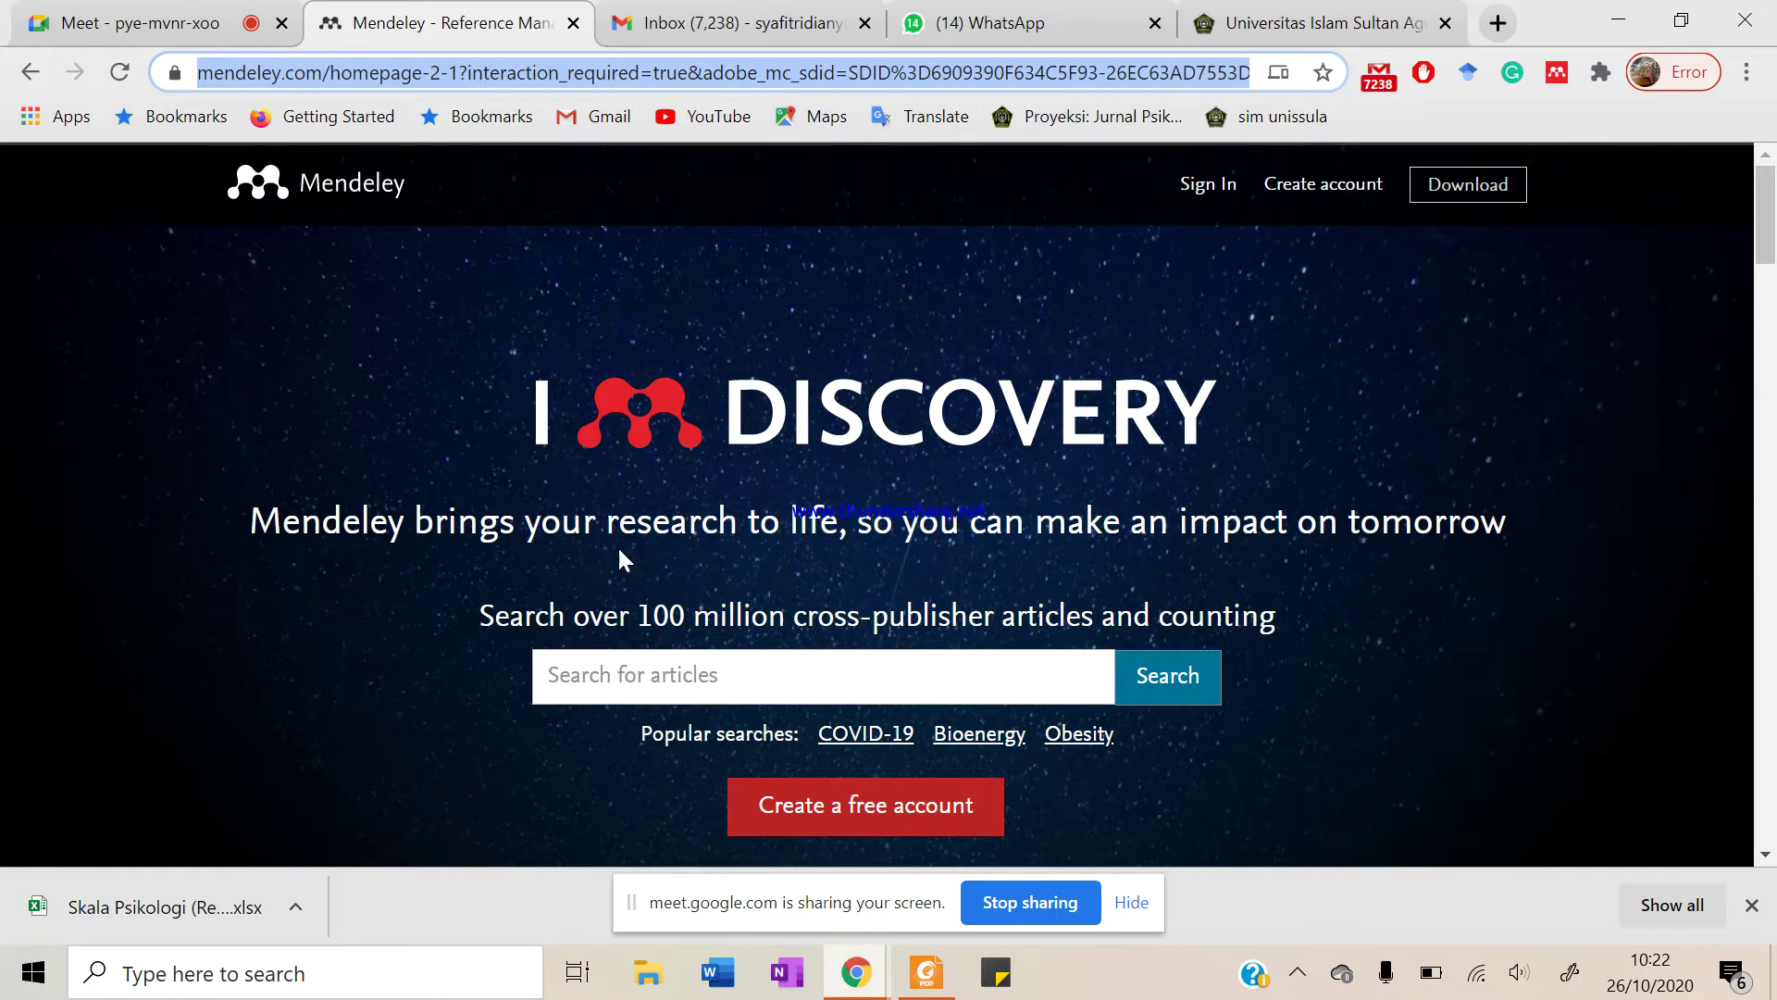
click(719, 72)
key(ctrl+a)
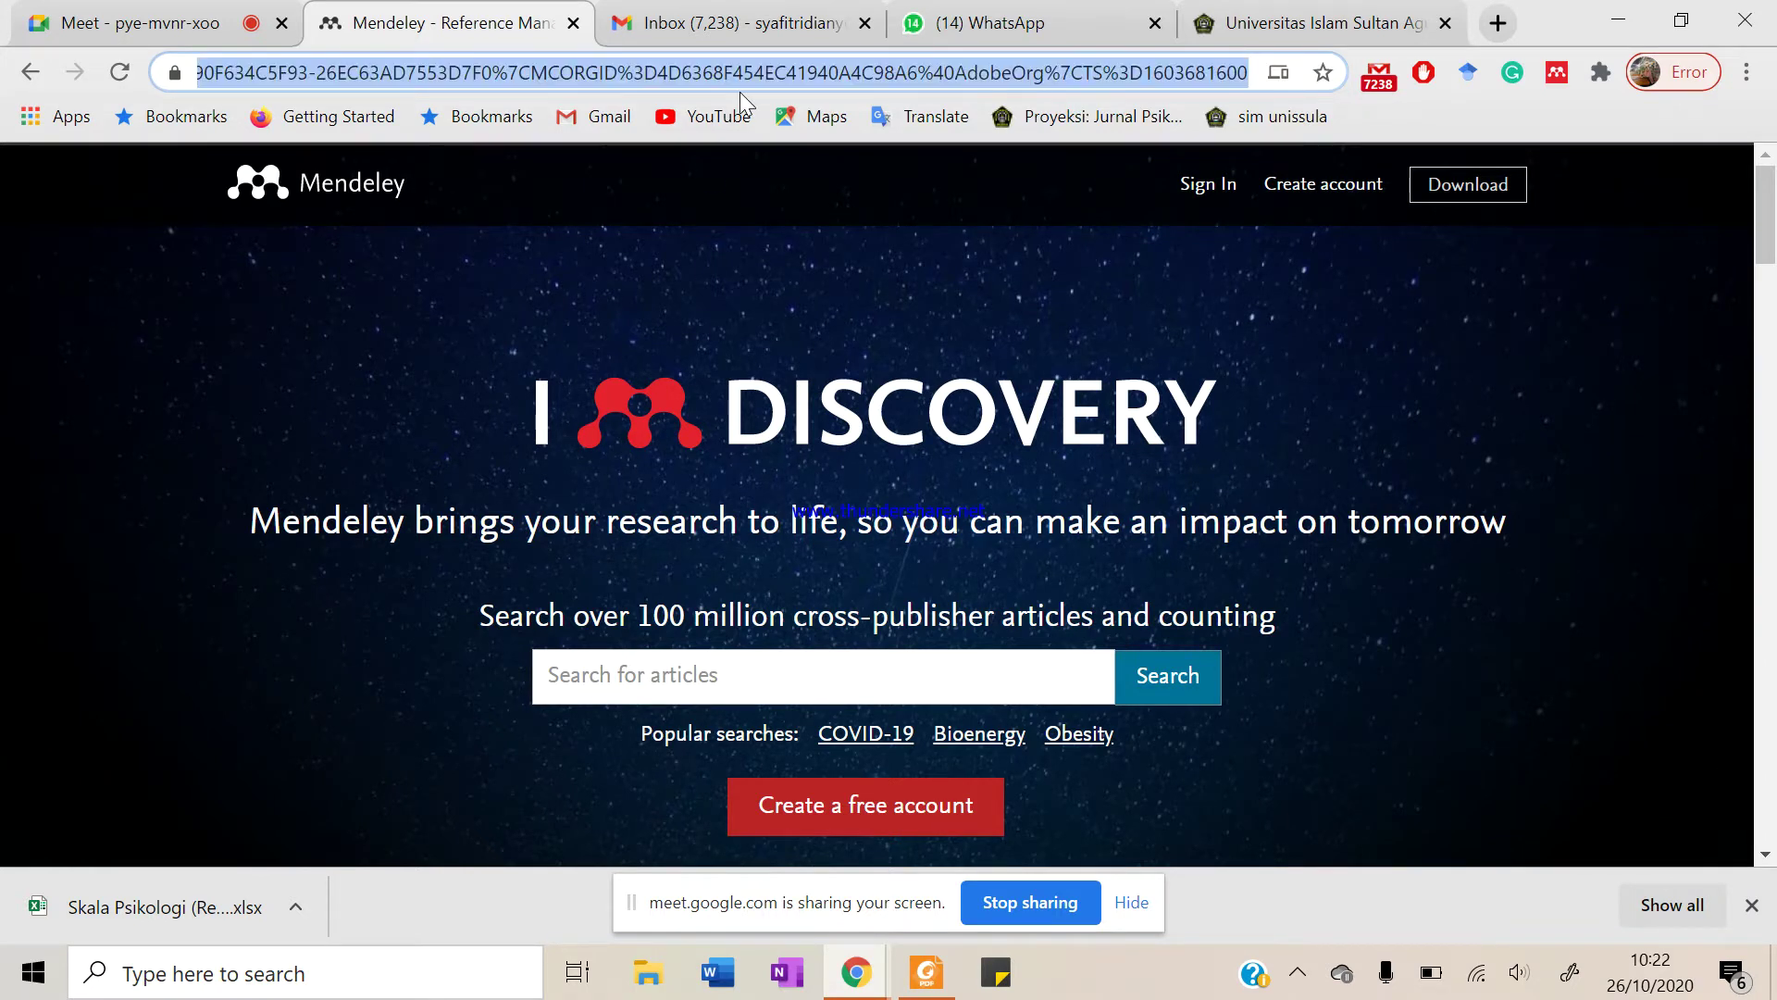
key(BackSpace)
text(mende)
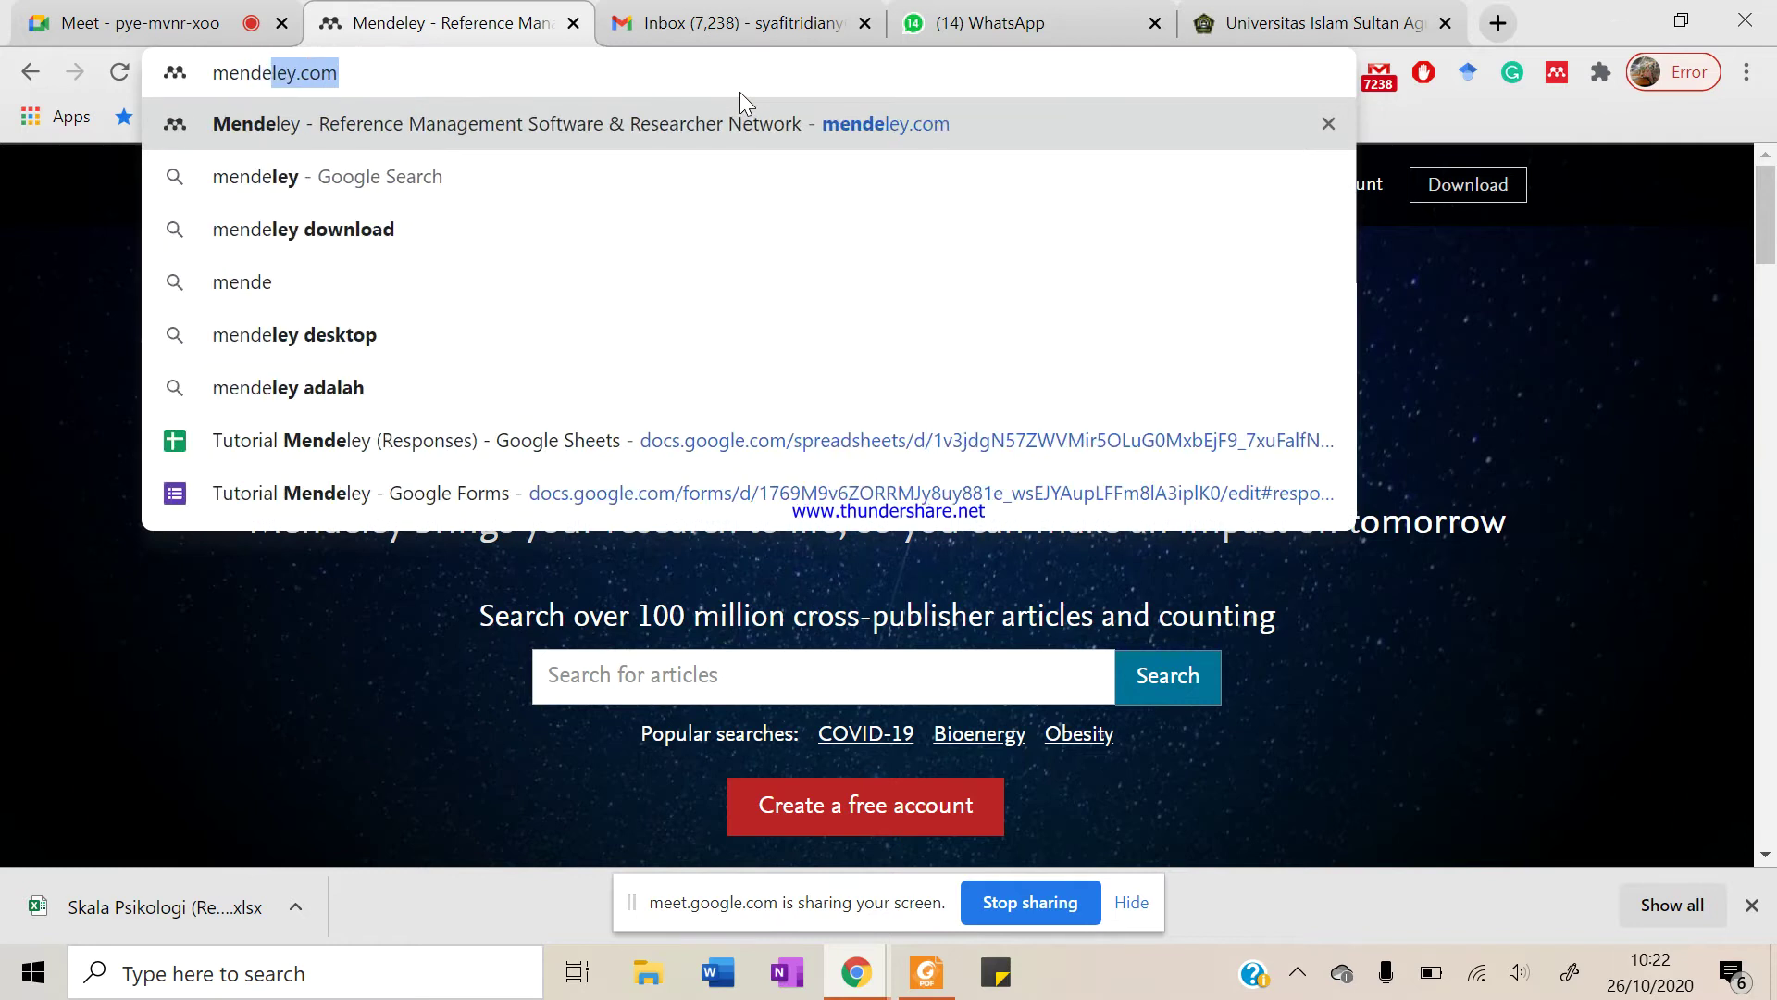
key(Return)
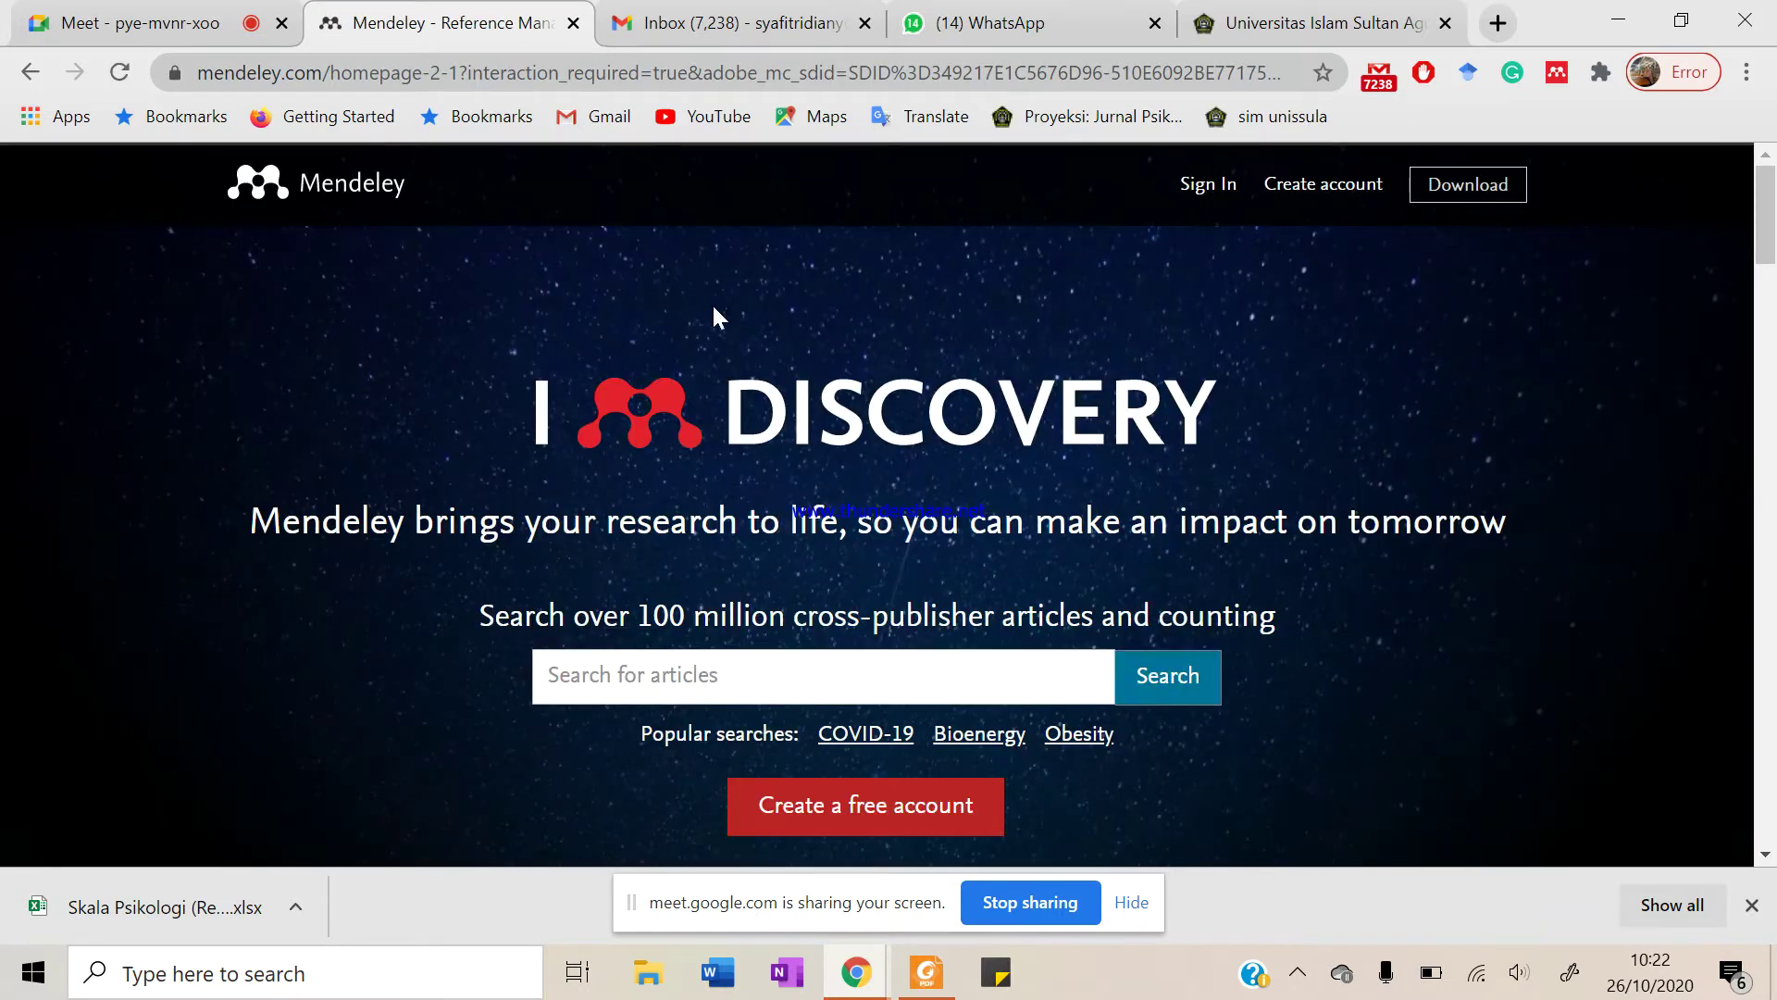
Look over the Mendeley homepage down to its footer and open the account creation page
scroll(1387, 614, down, 15)
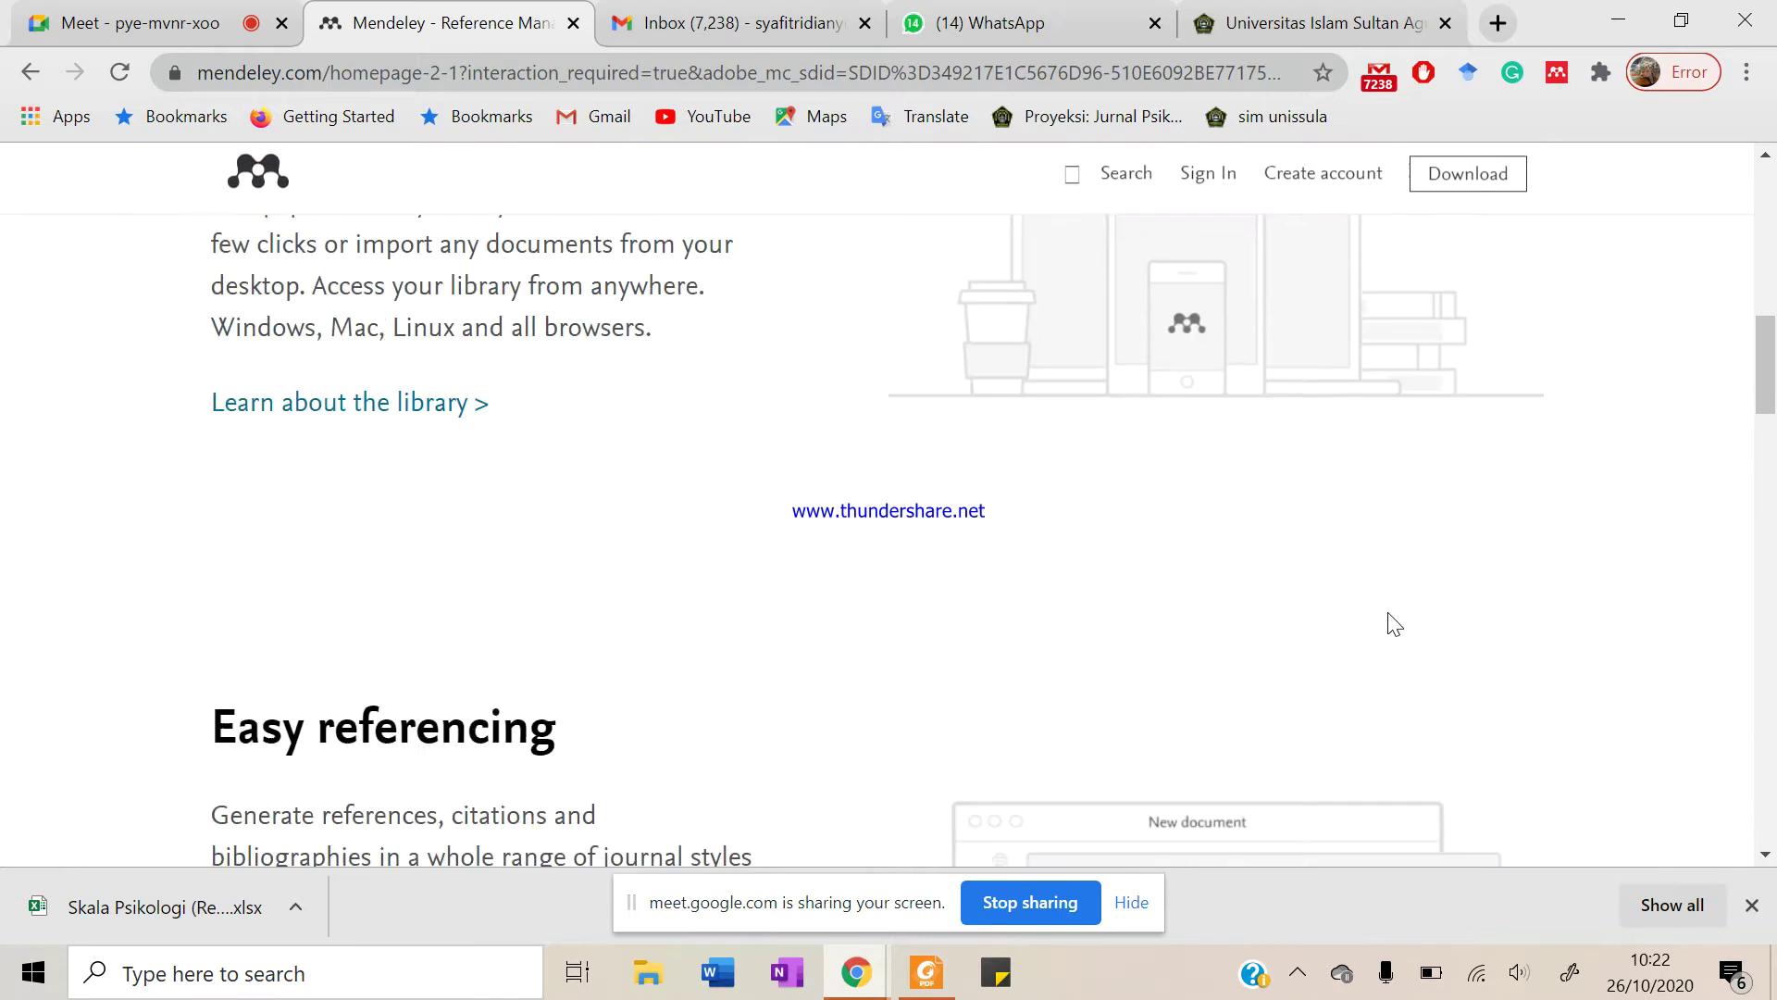
scroll(1387, 614, down, 9)
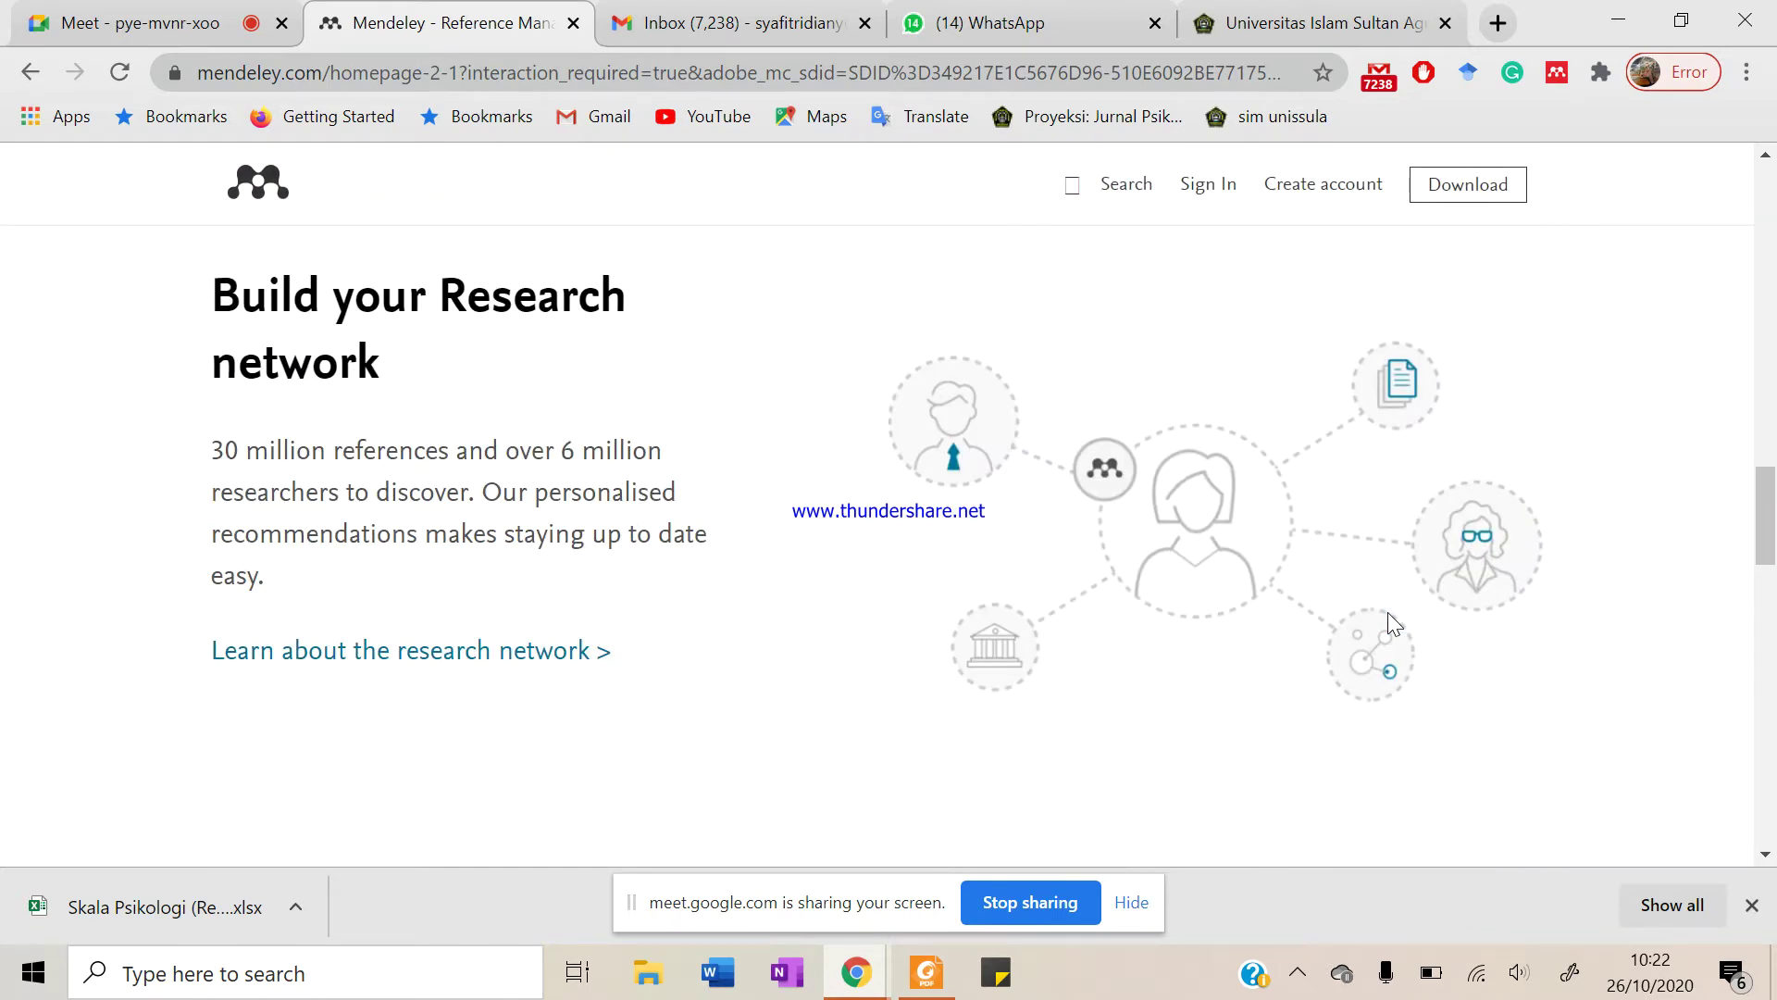
scroll(1388, 614, down, 10)
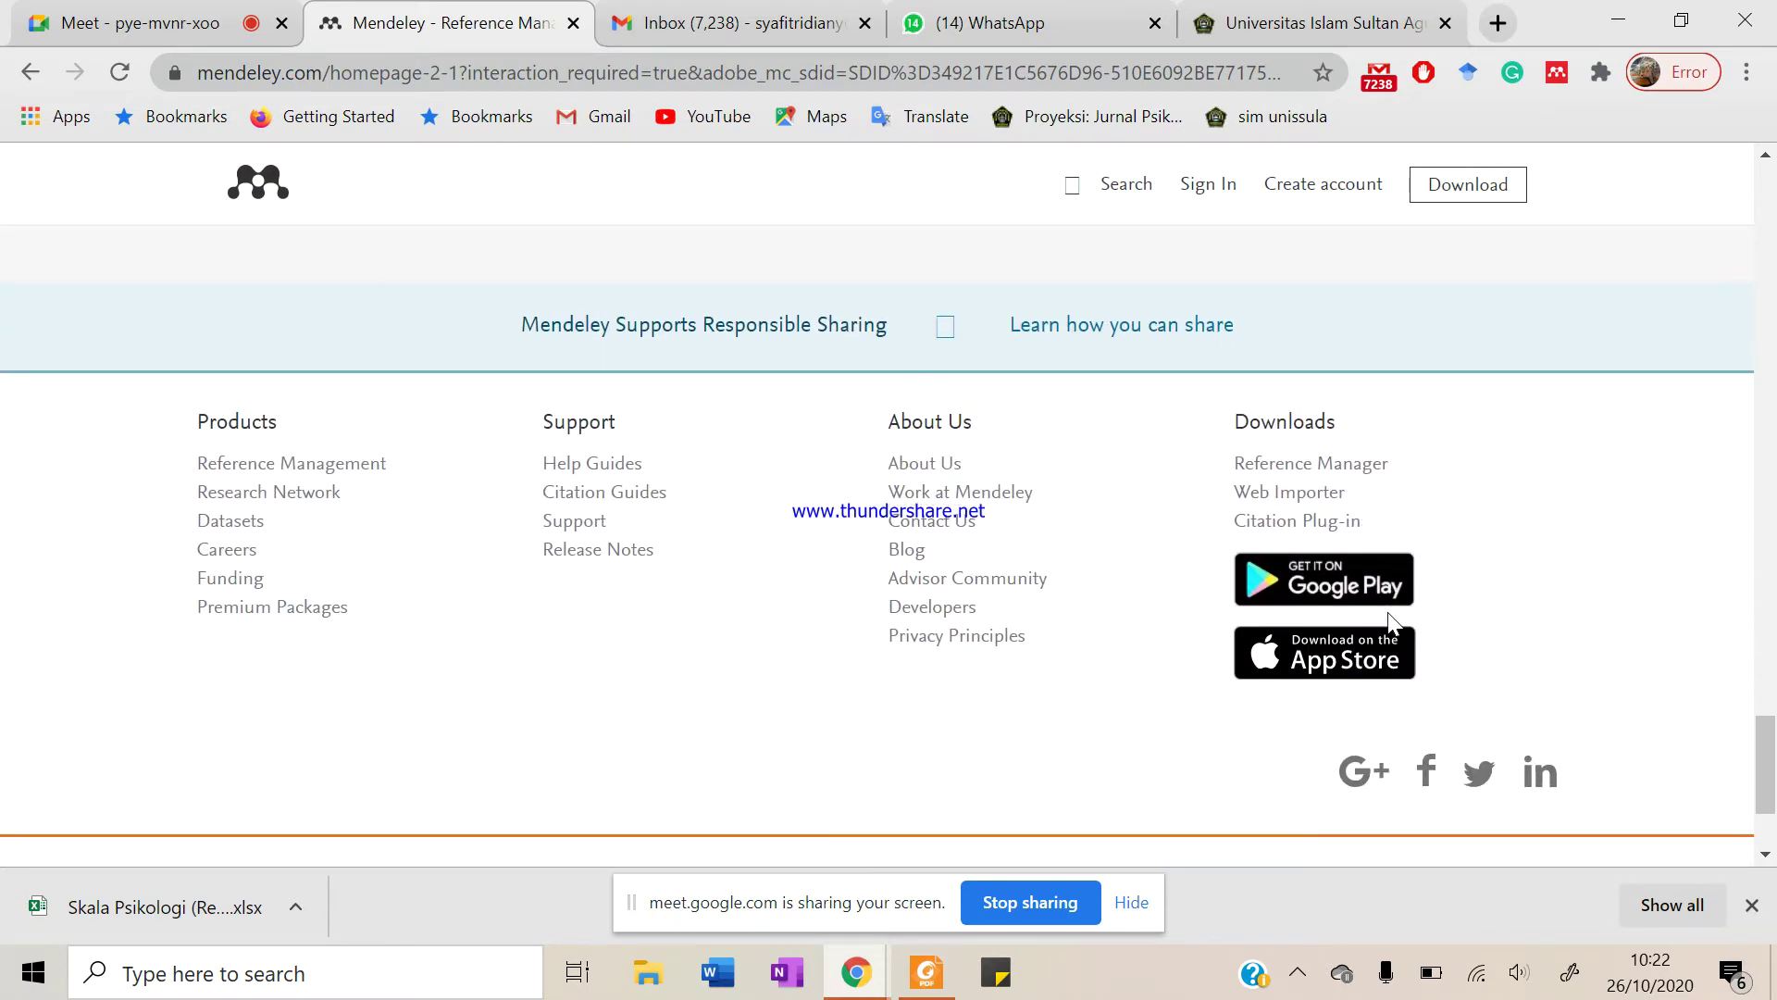
scroll(1392, 622, up, 20)
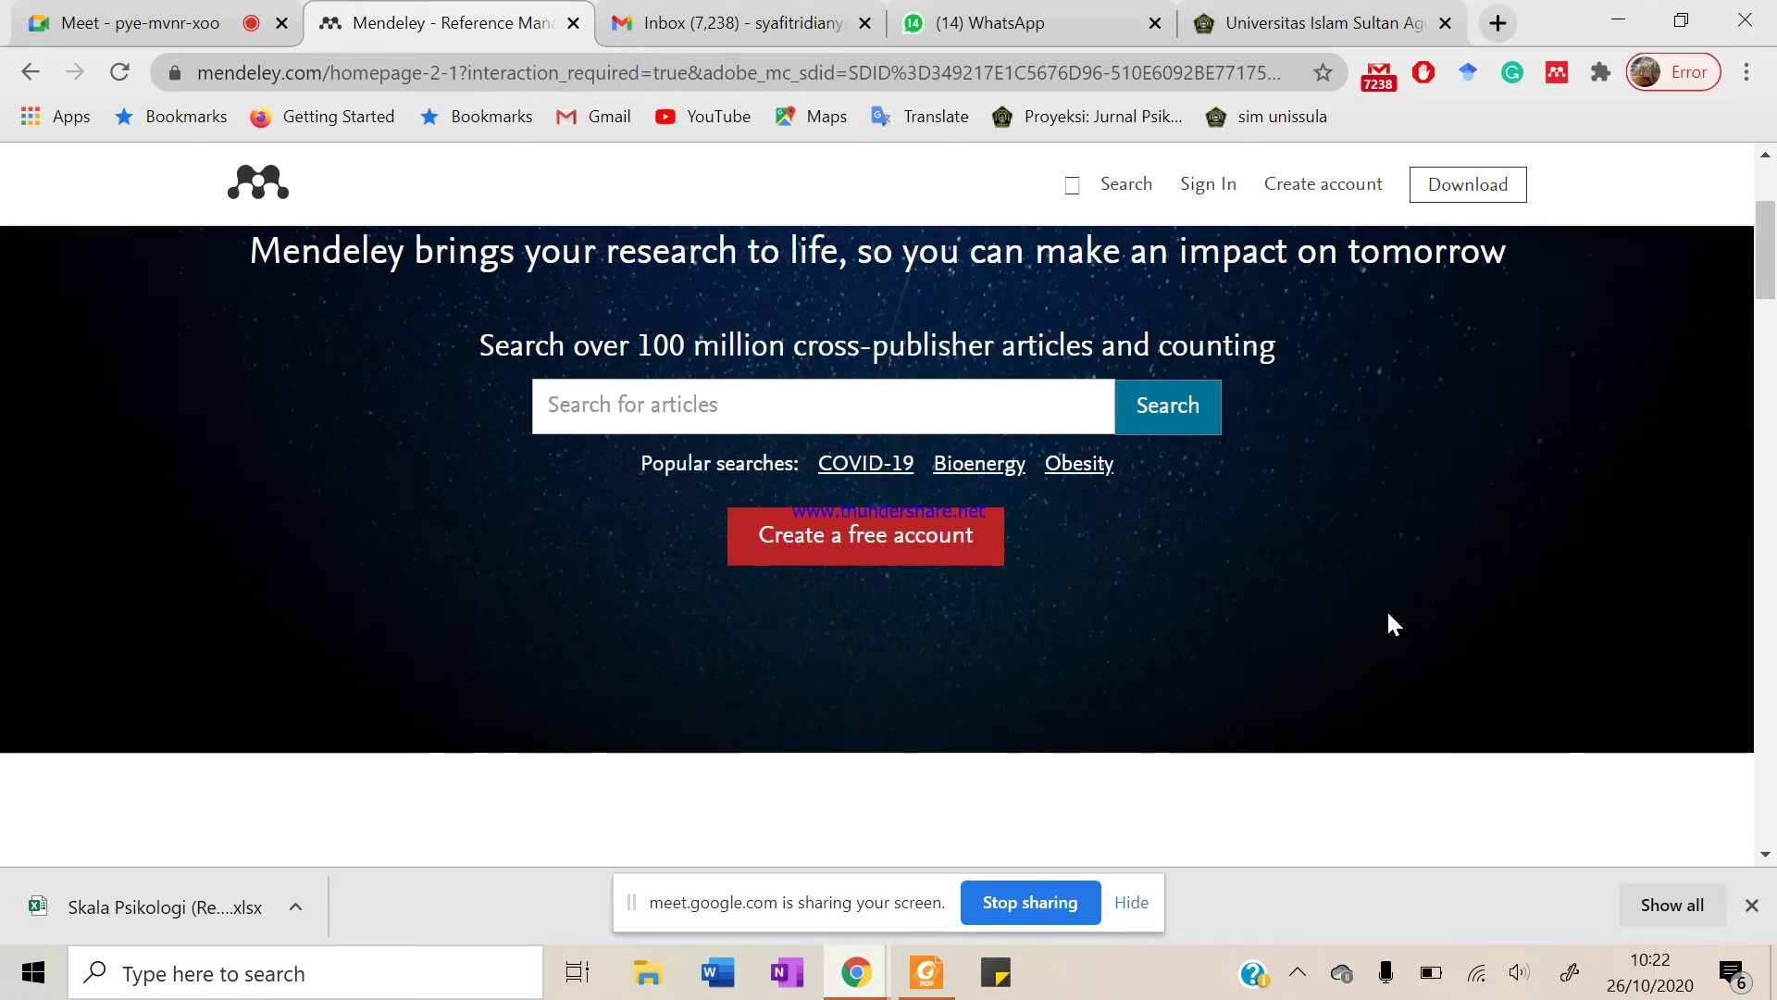
scroll(1387, 614, up, 3)
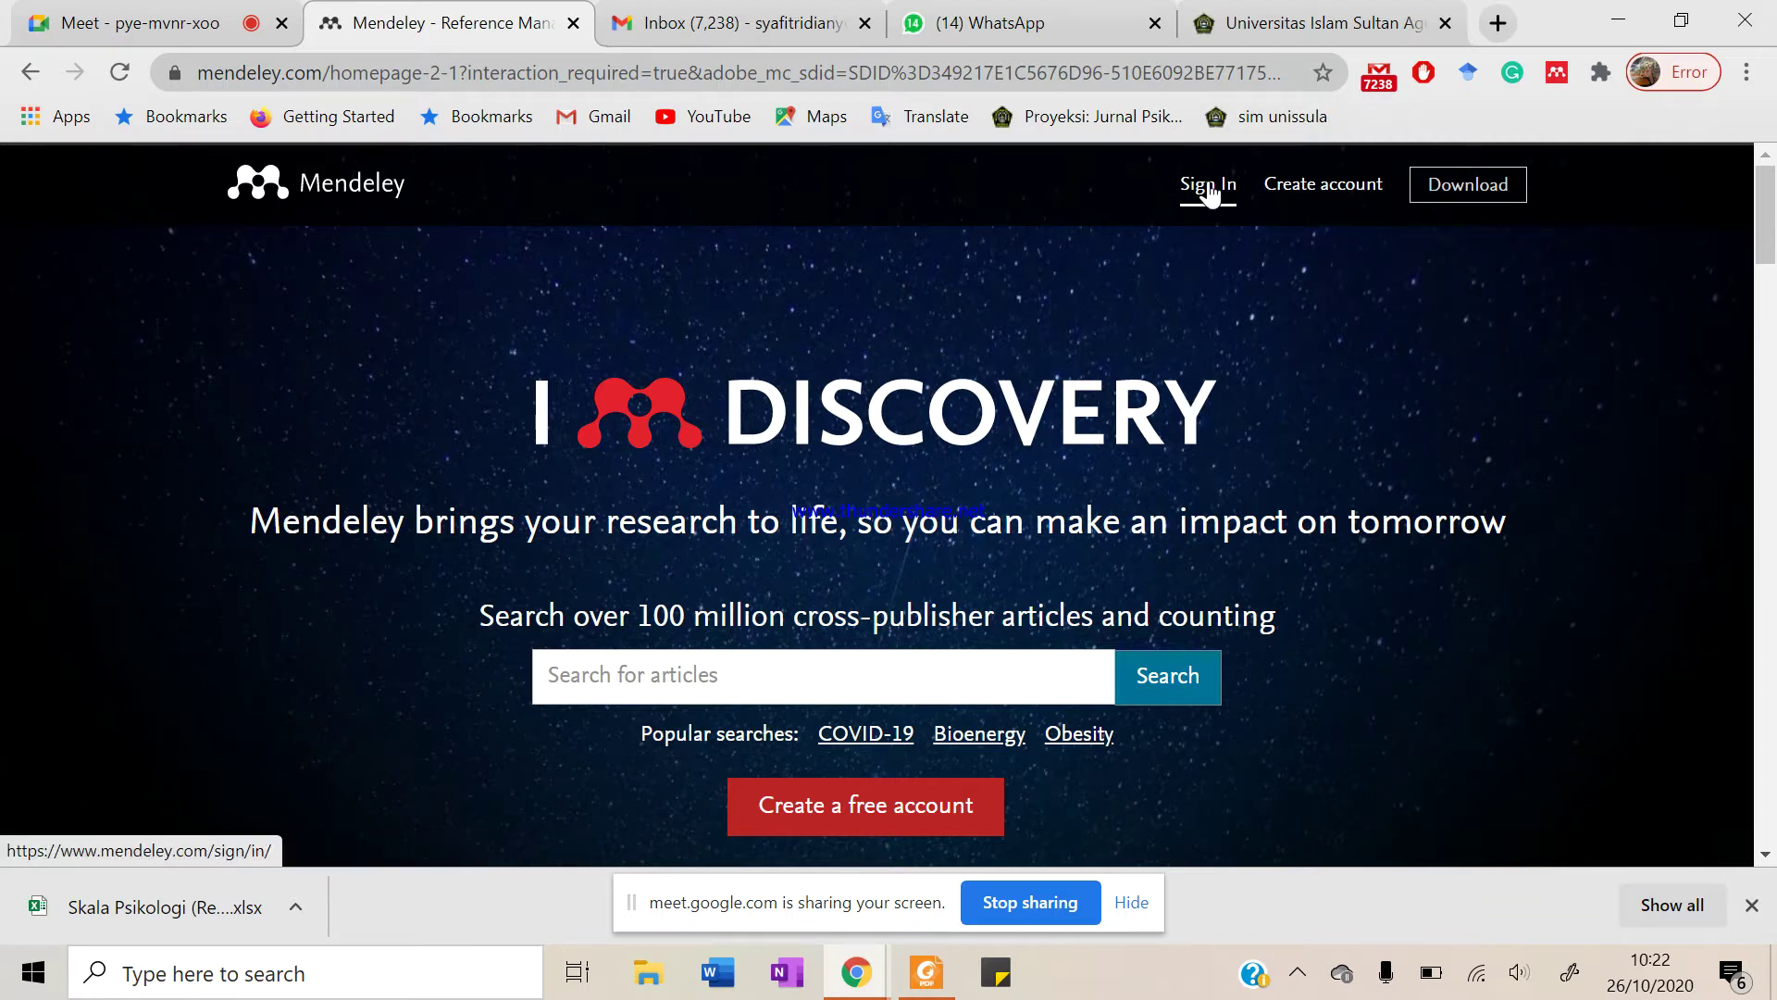
click(1326, 185)
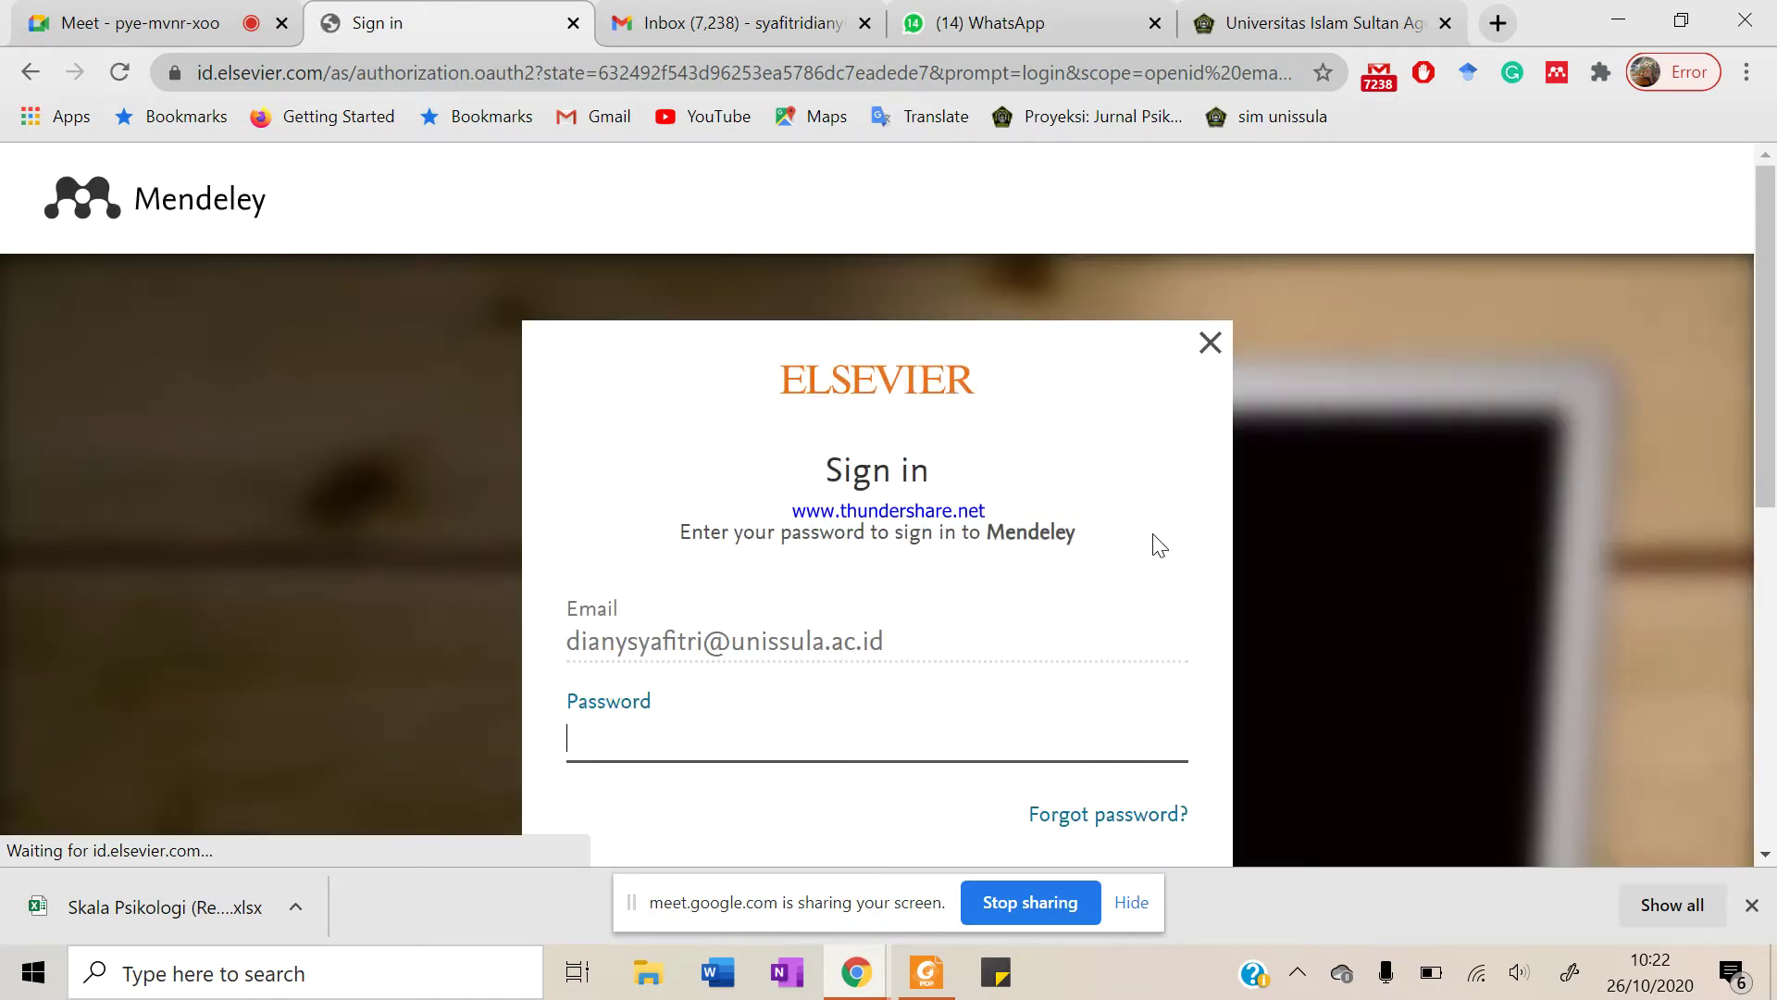
Choose to sign in with a different account and examine the form asking for an email
scroll(1157, 541, down, 3)
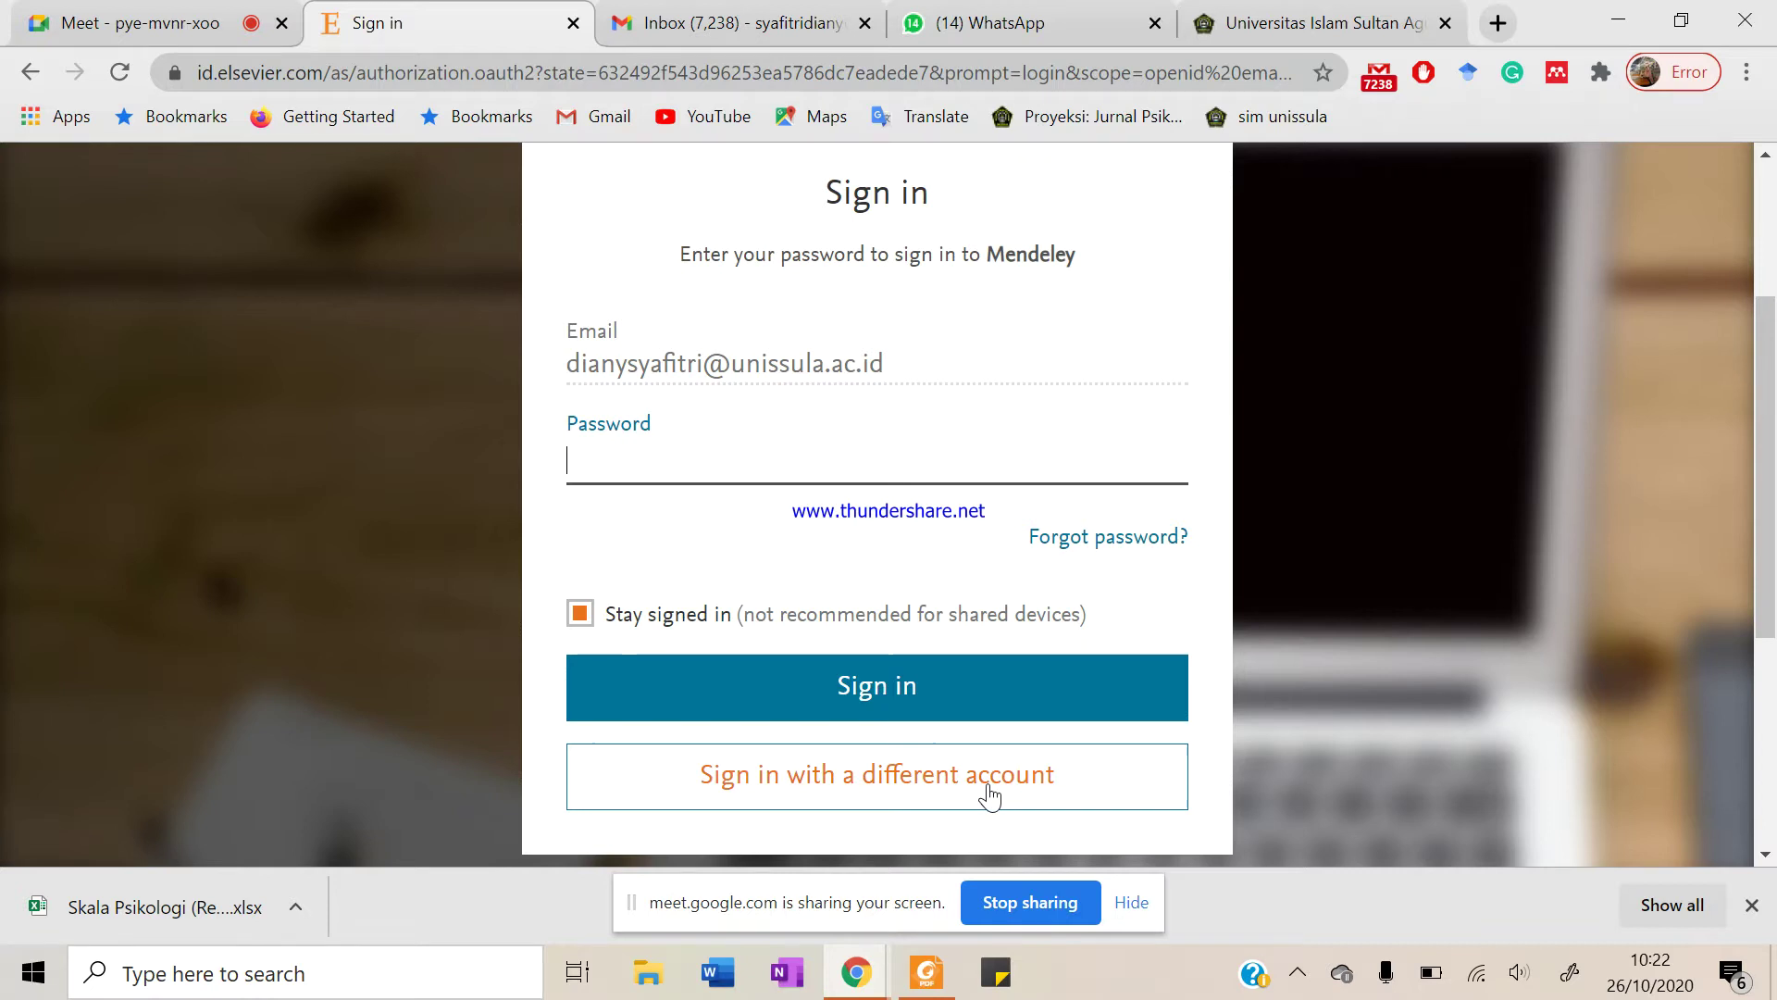
scroll(1046, 648, down, 4)
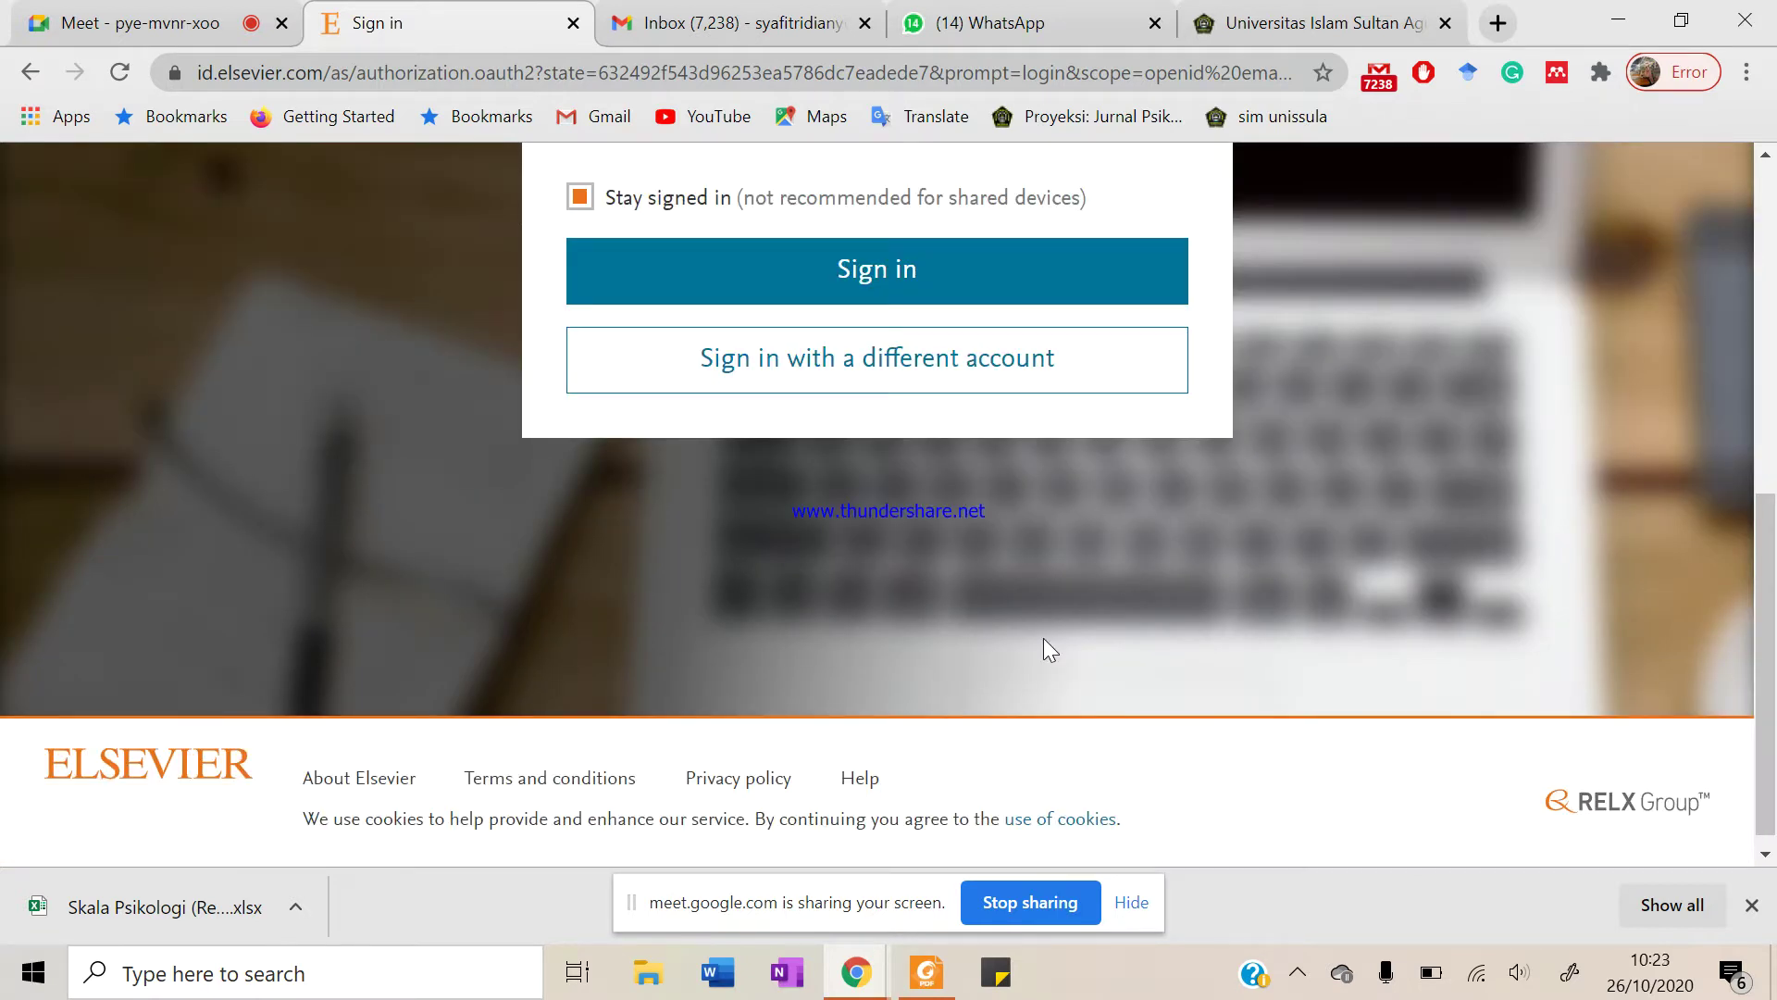
scroll(1045, 643, up, 3)
click(1044, 646)
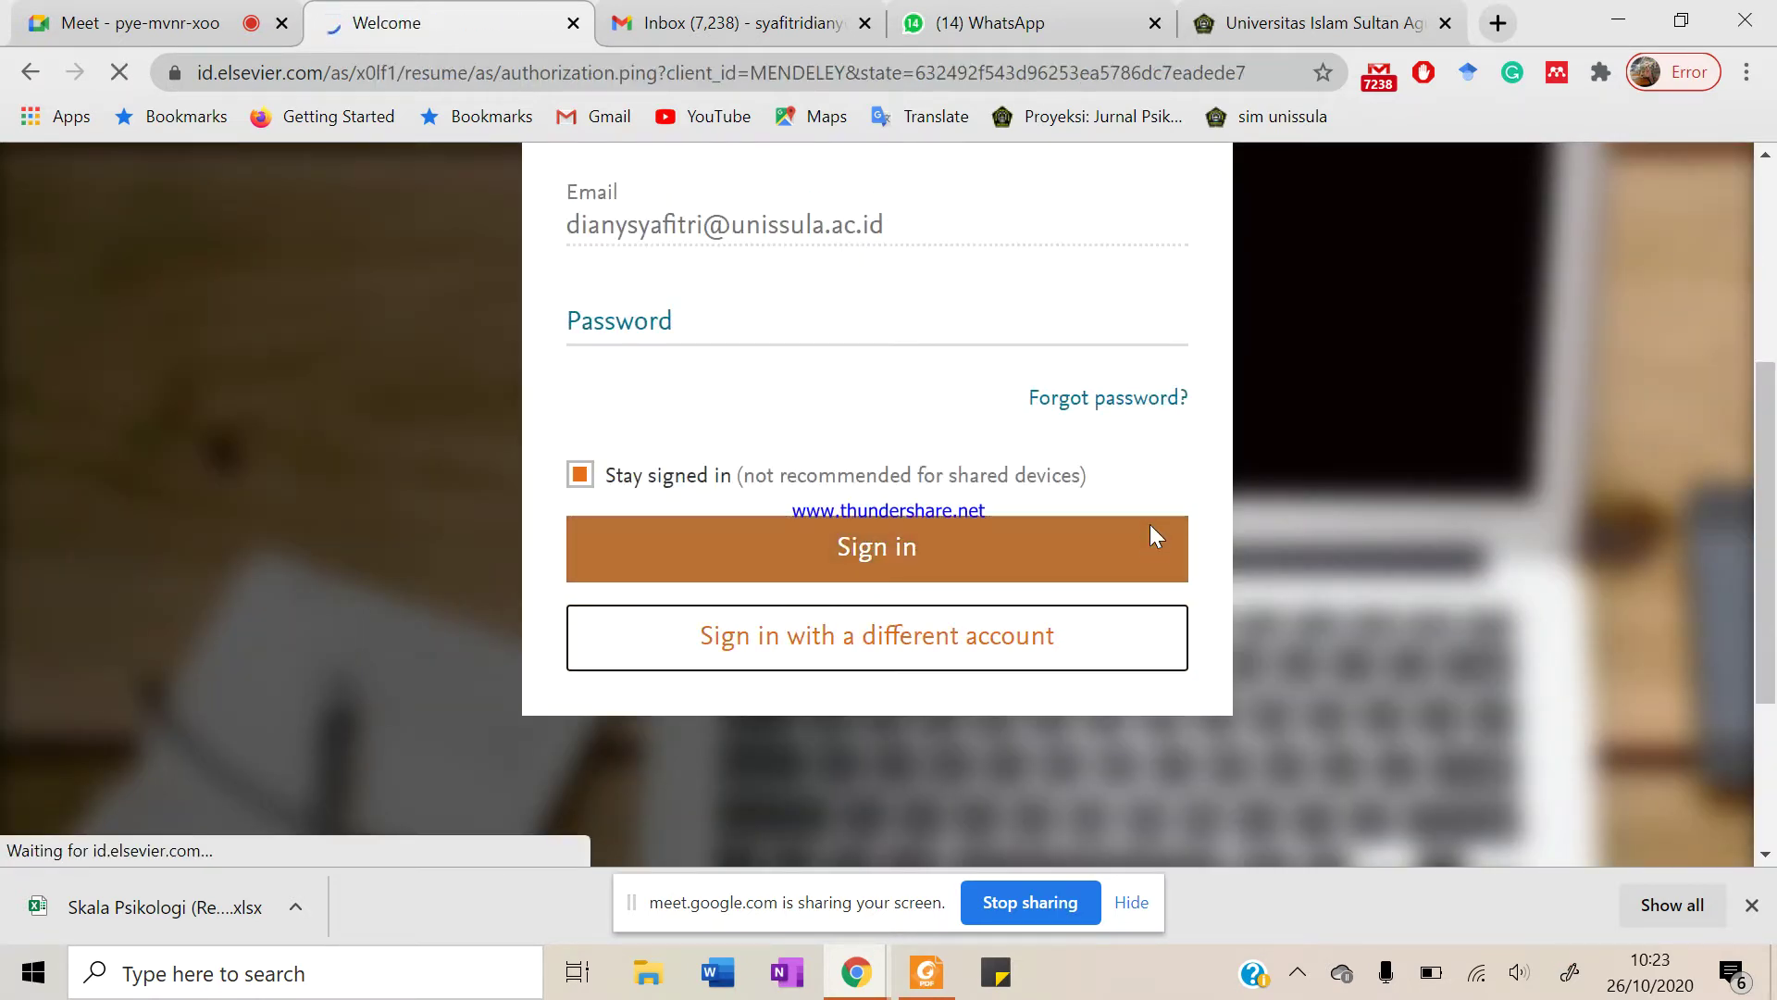
scroll(1150, 526, down, 4)
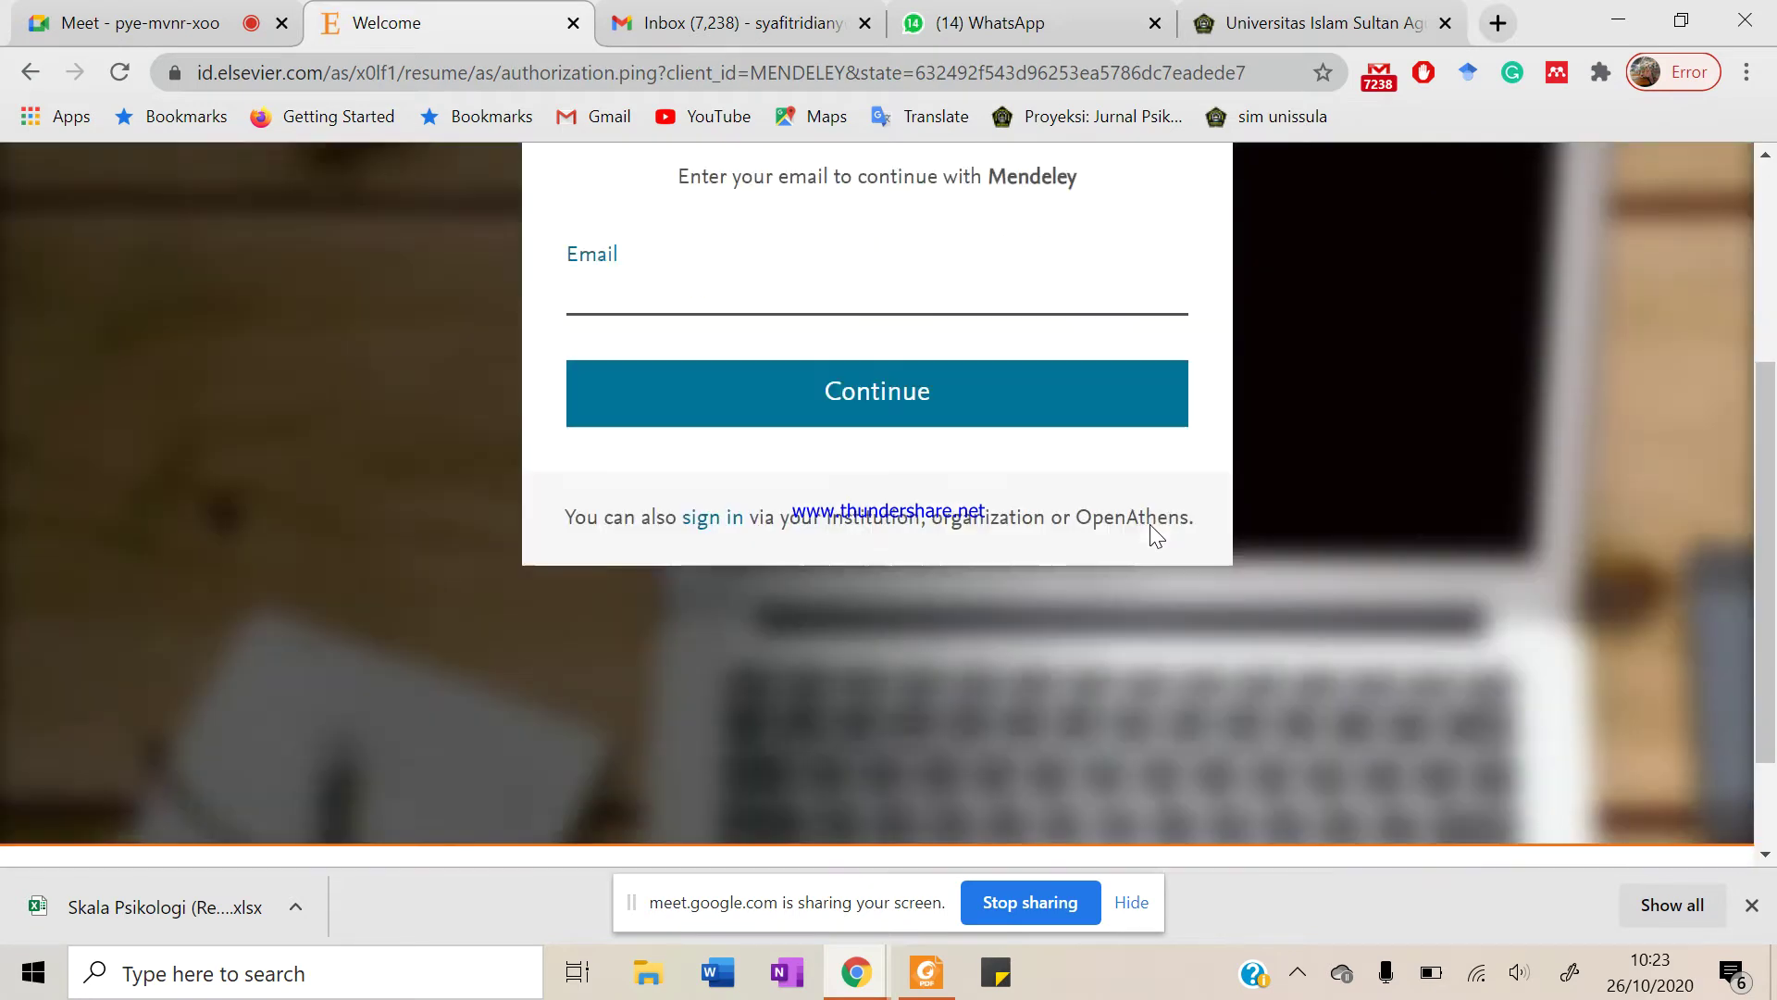
scroll(1151, 526, up, 2)
scroll(1150, 526, up, 3)
scroll(1150, 526, down, 5)
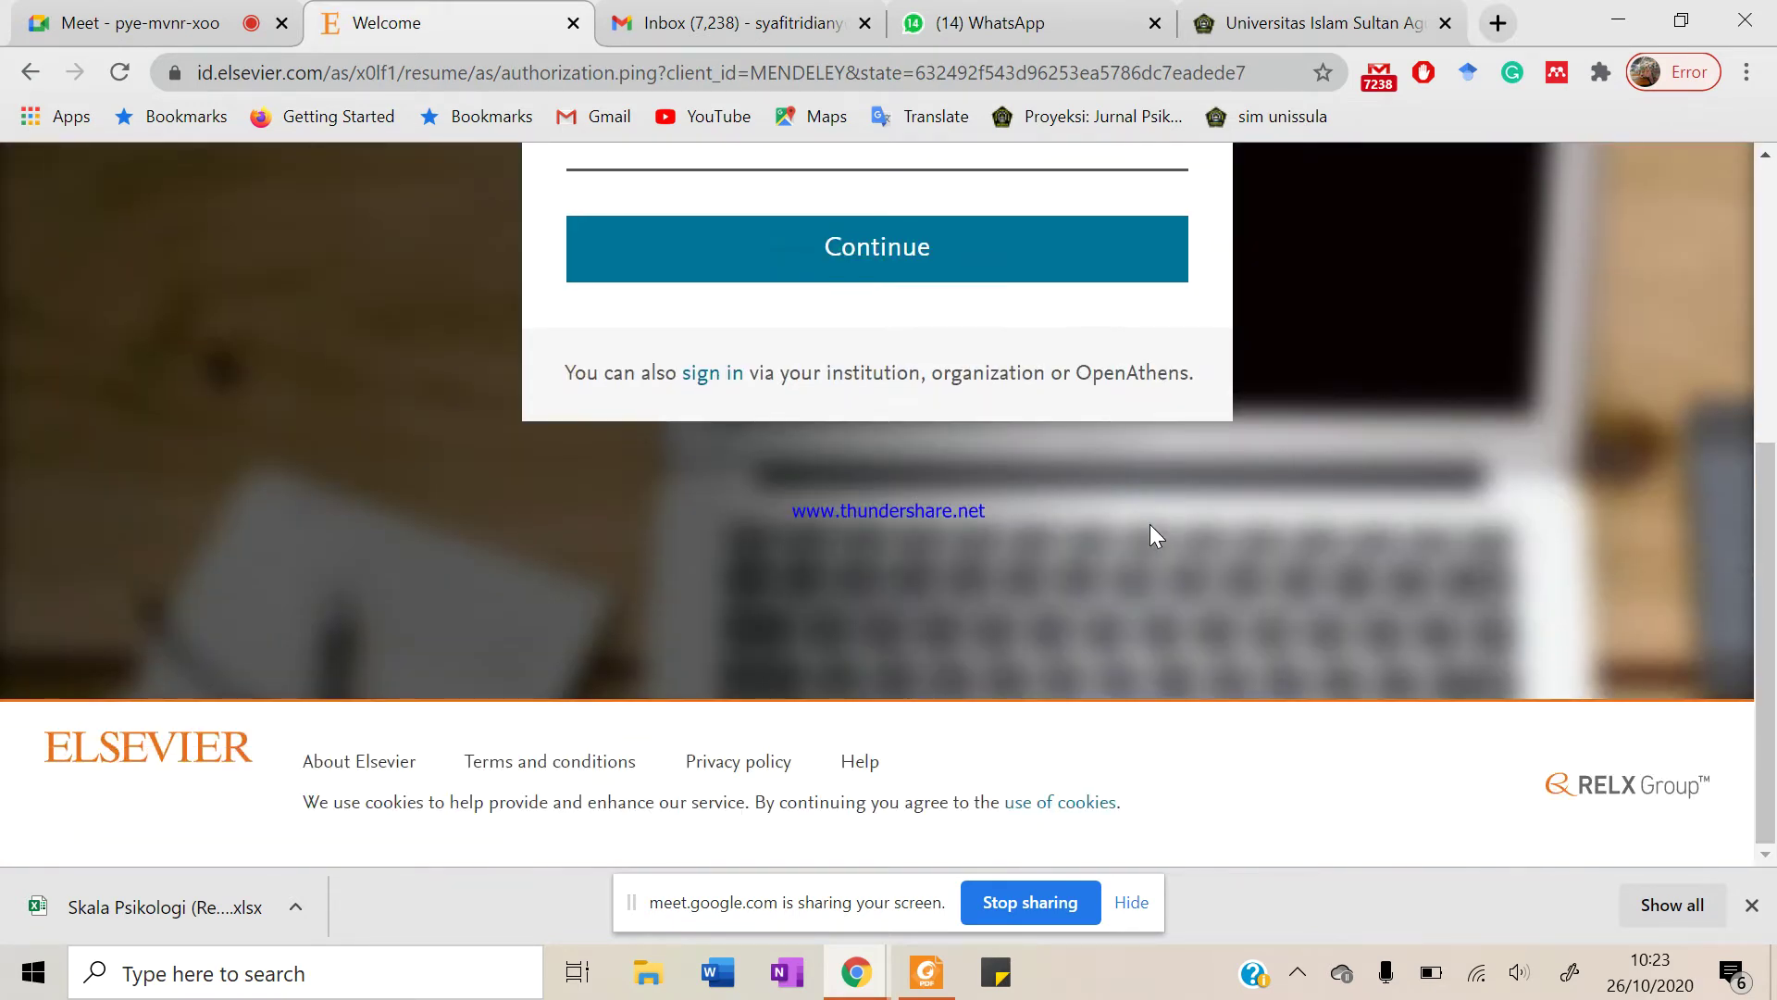
scroll(1150, 524, up, 4)
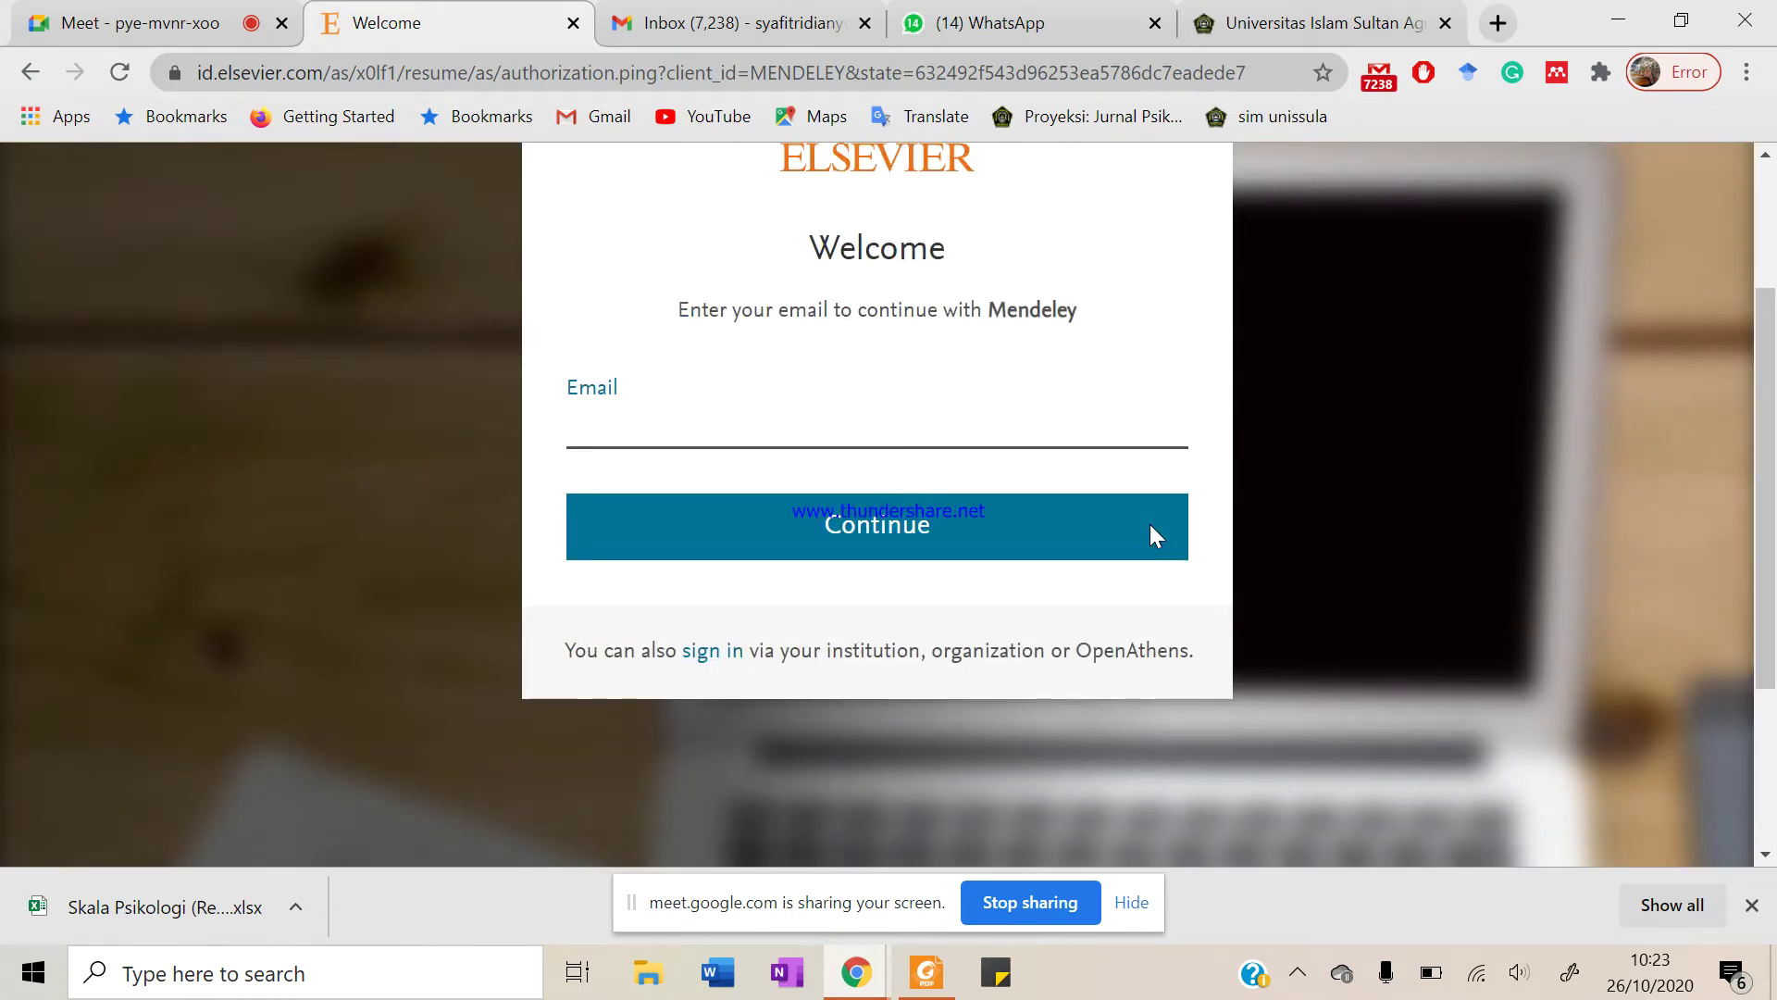
Leave the Elsevier account form and return to the mendeley.com homepage
click(1210, 343)
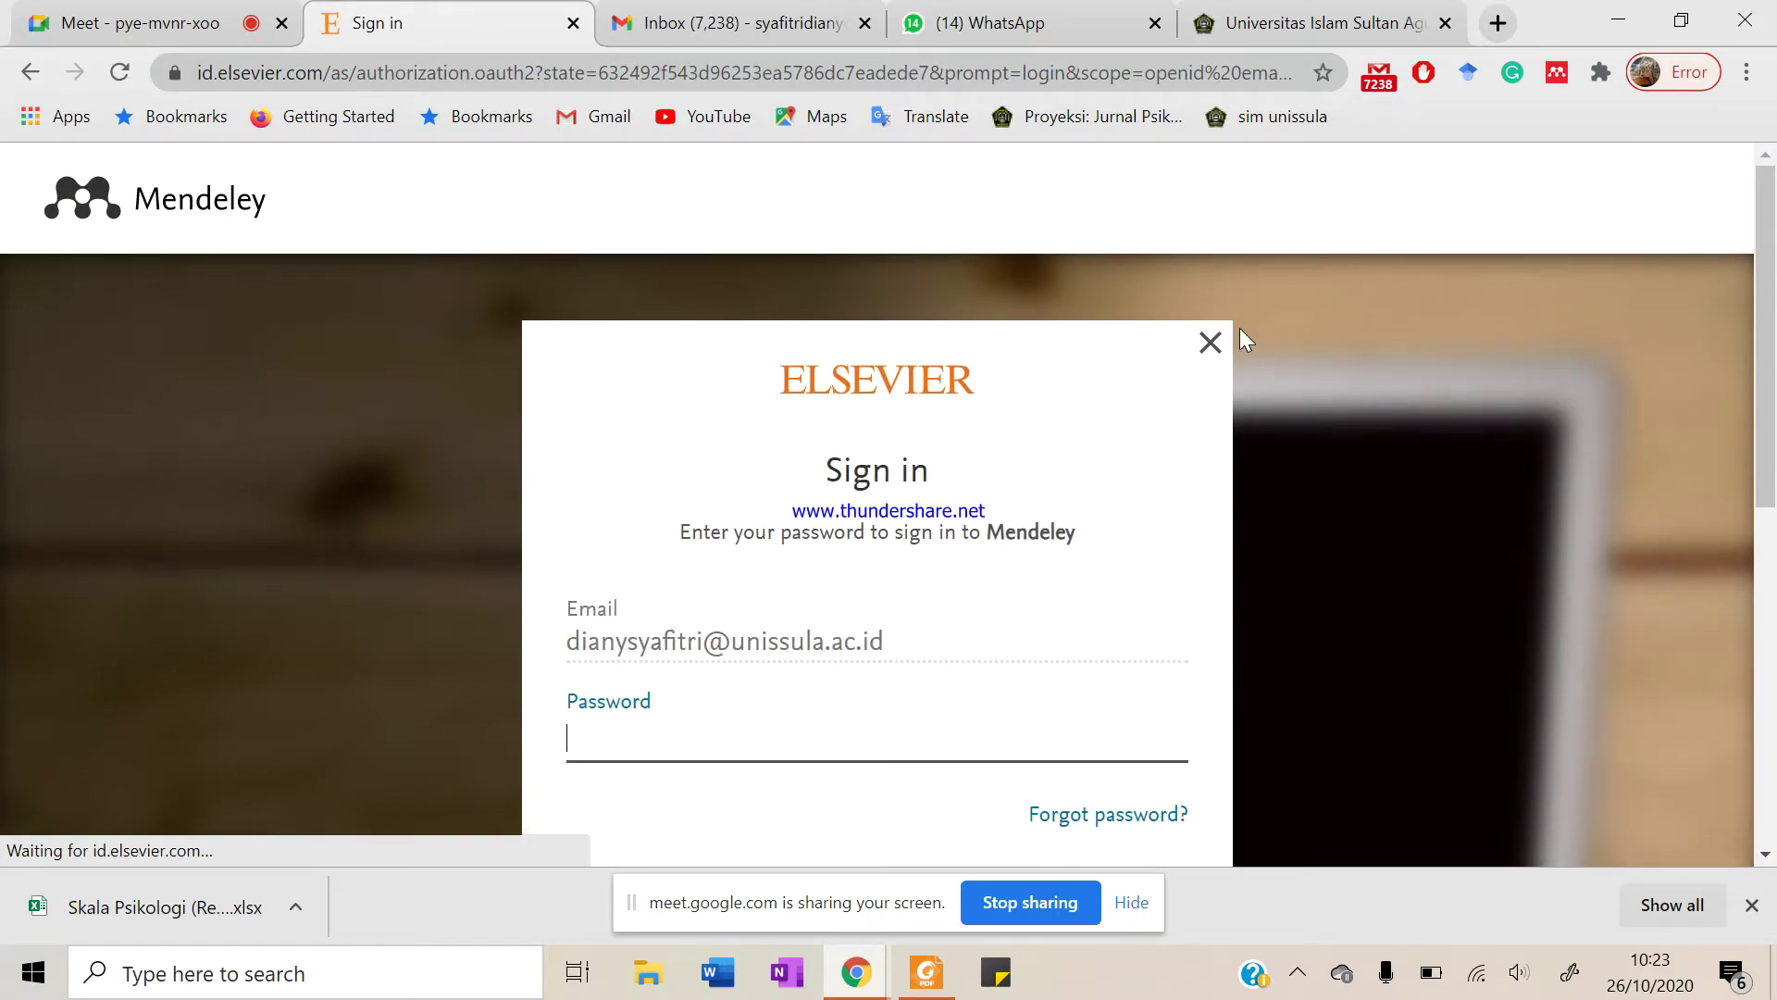
click(1210, 342)
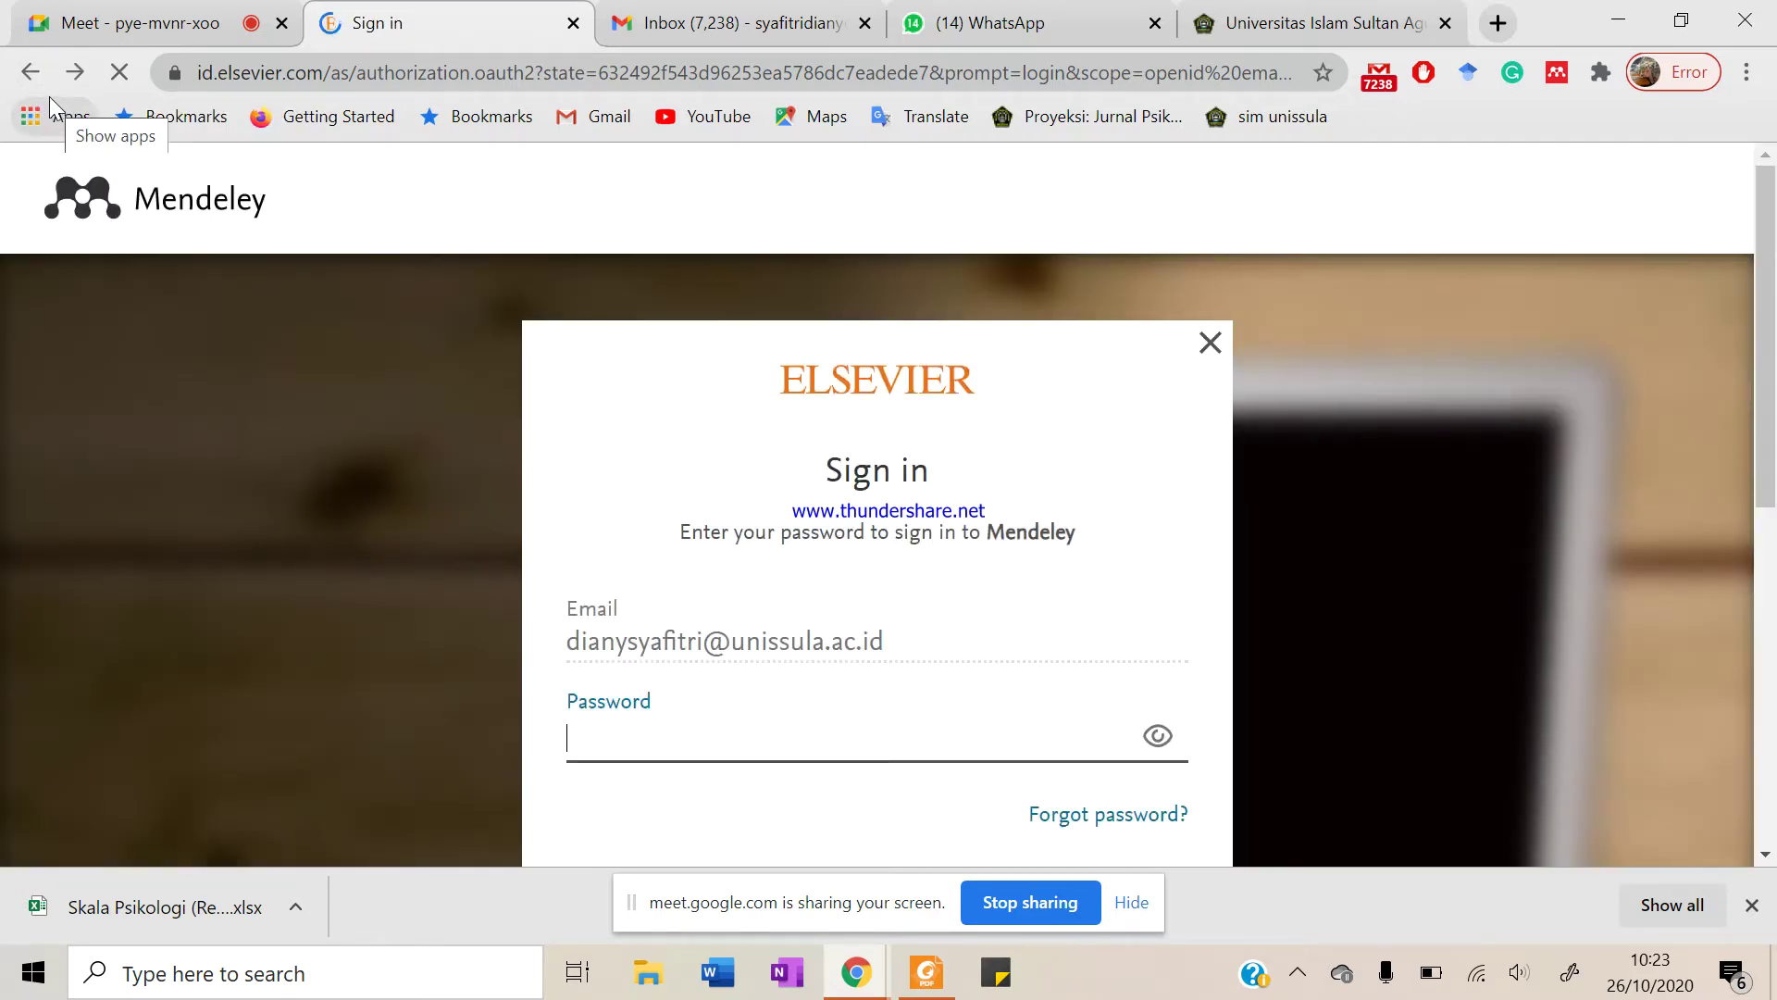
click(36, 80)
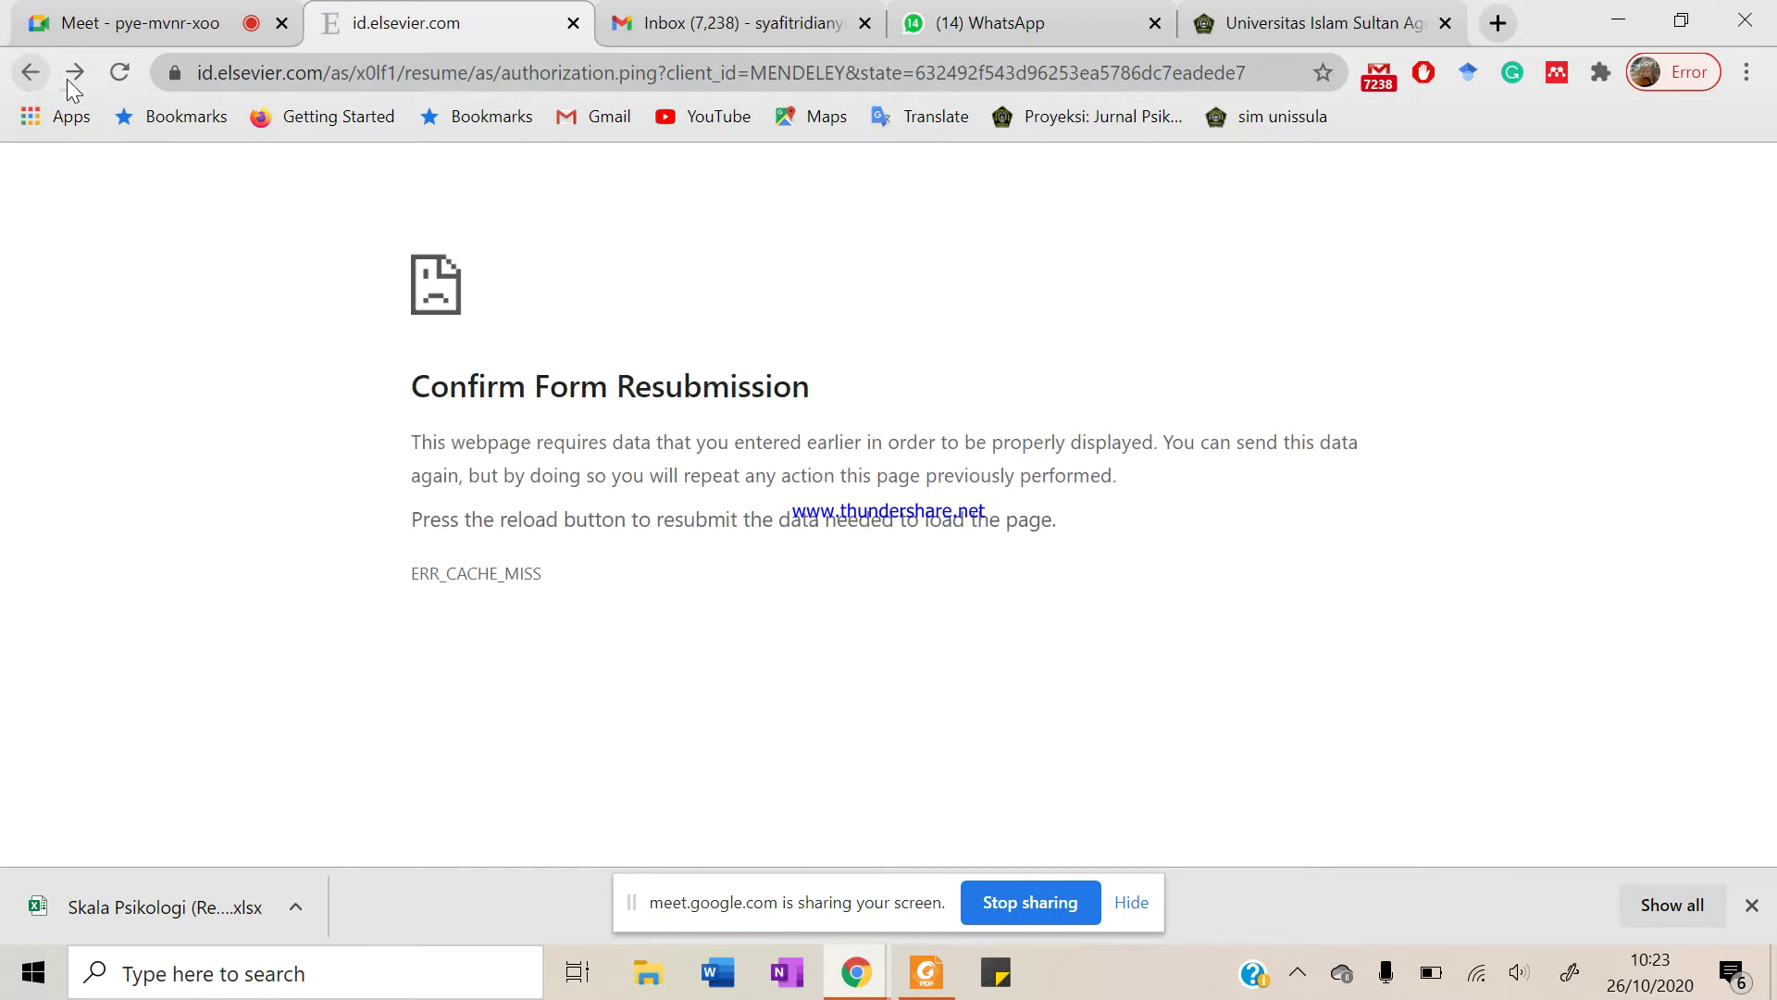
click(599, 70)
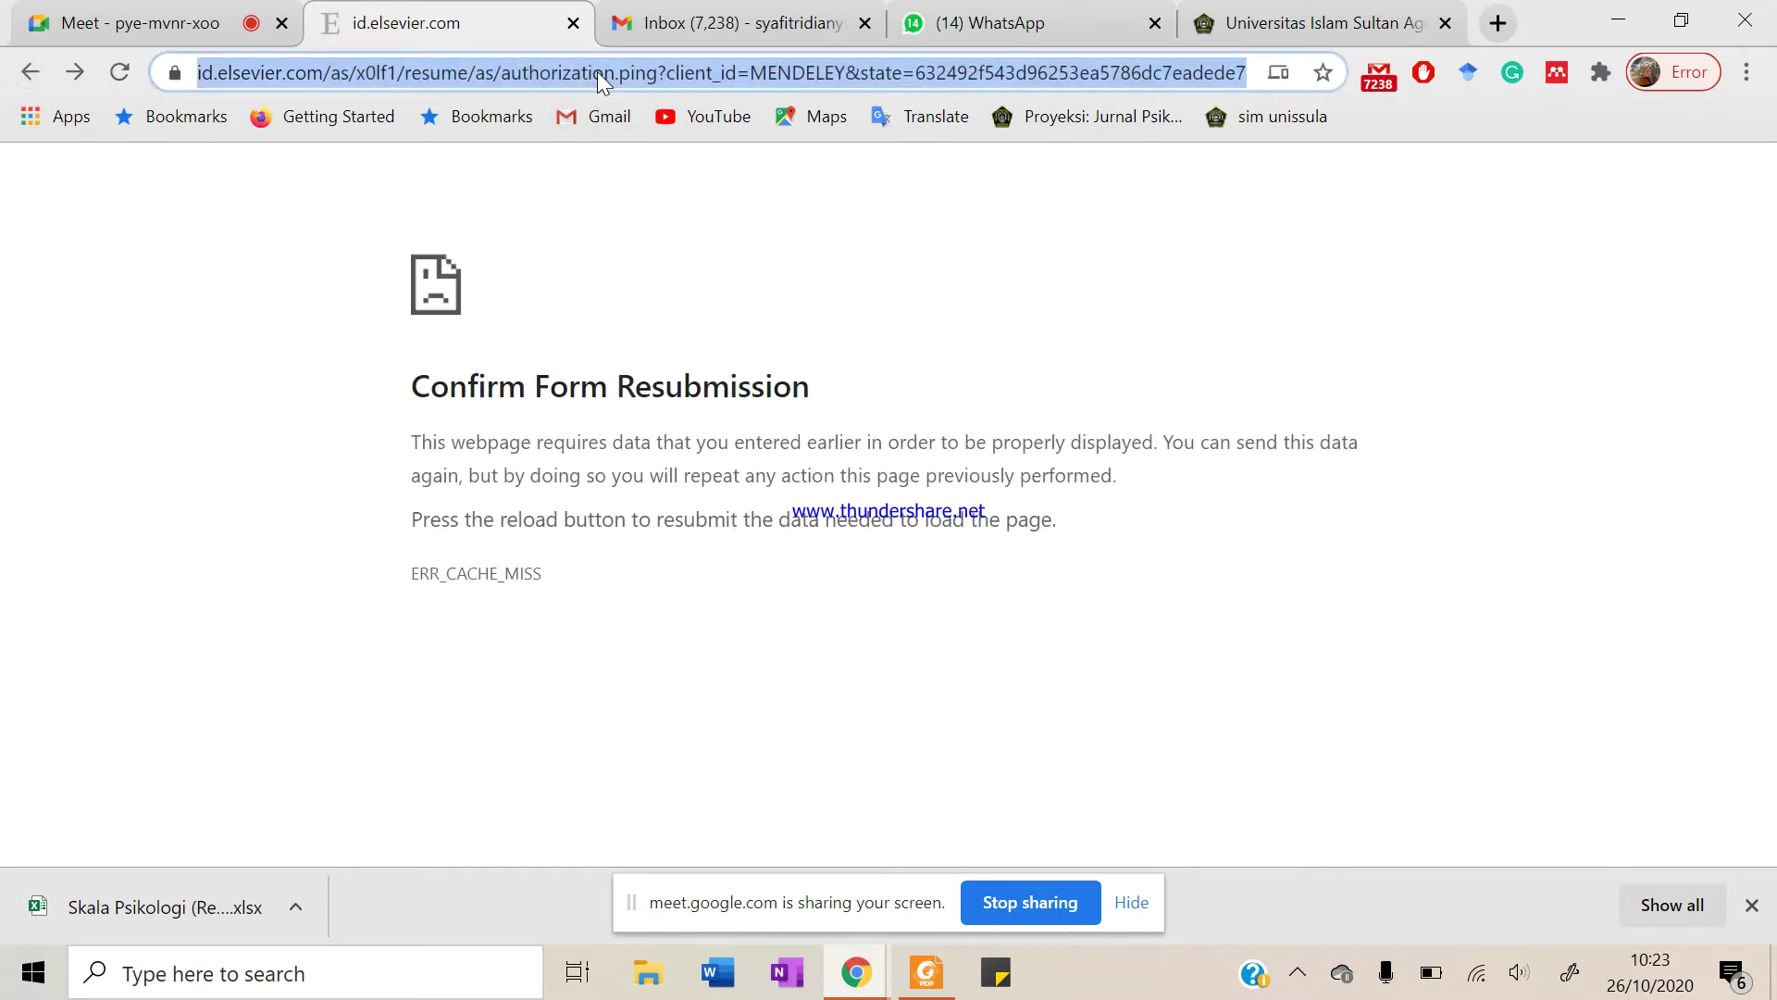
text(menti.com)
key(Return)
click(718, 113)
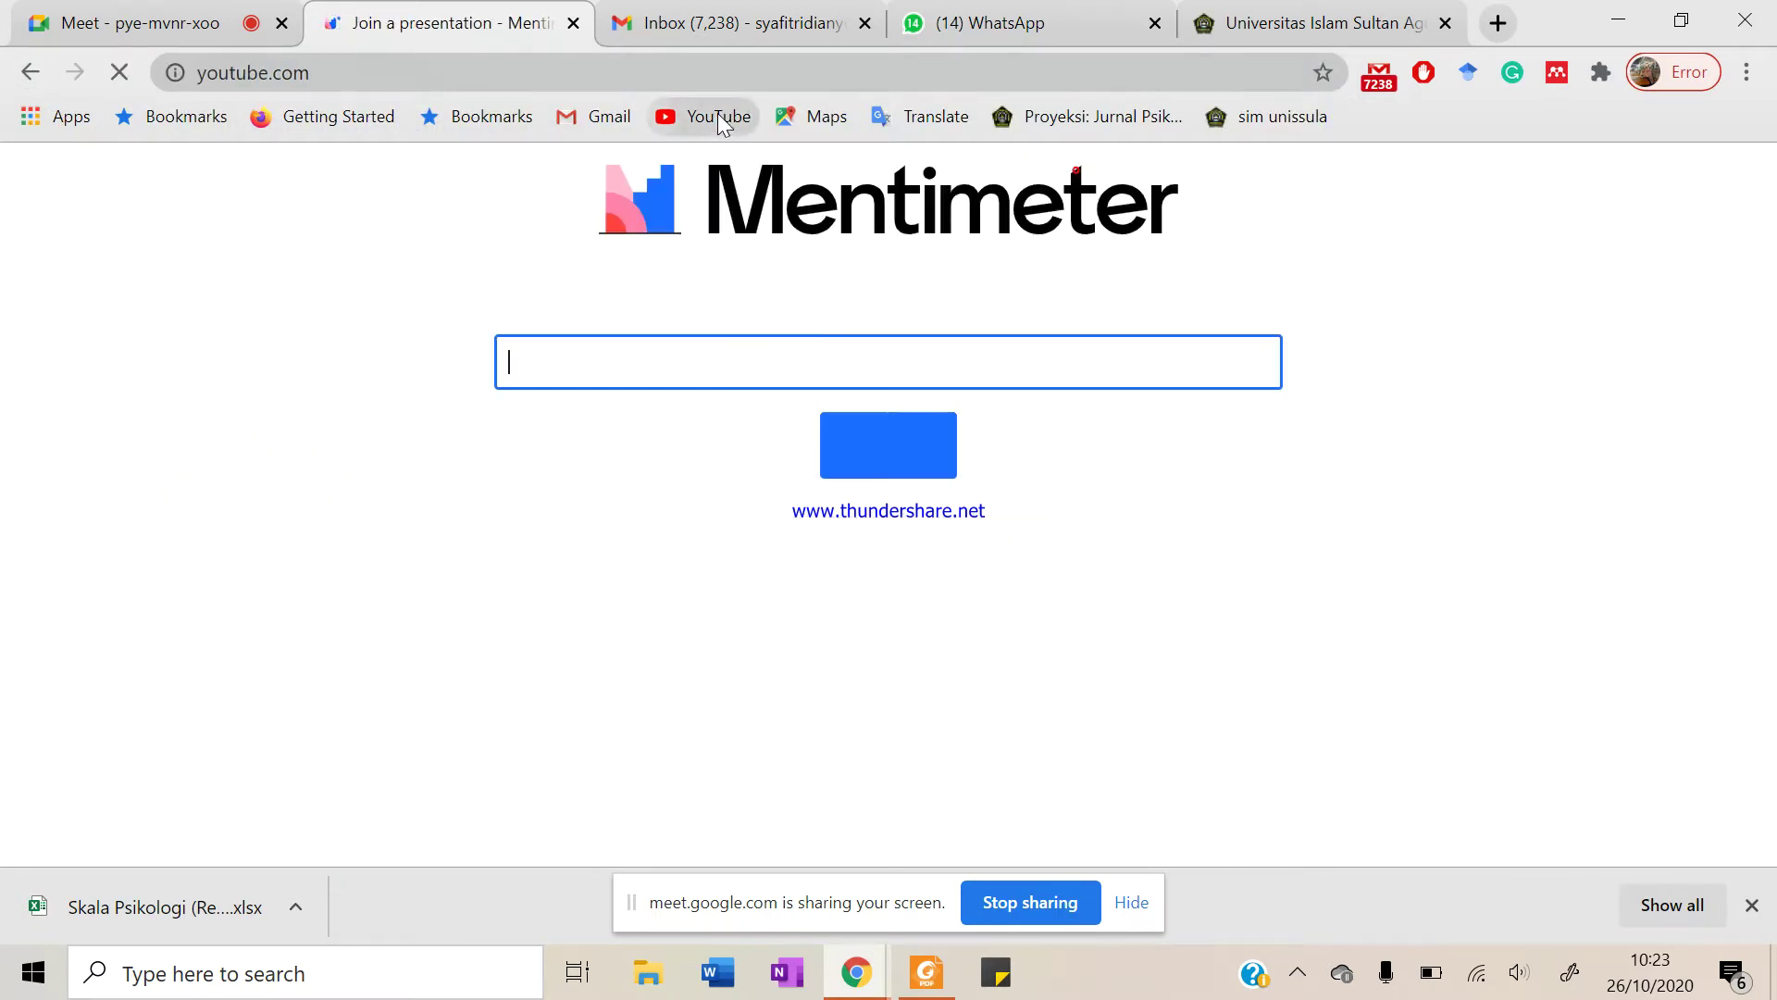
click(714, 71)
text(mend)
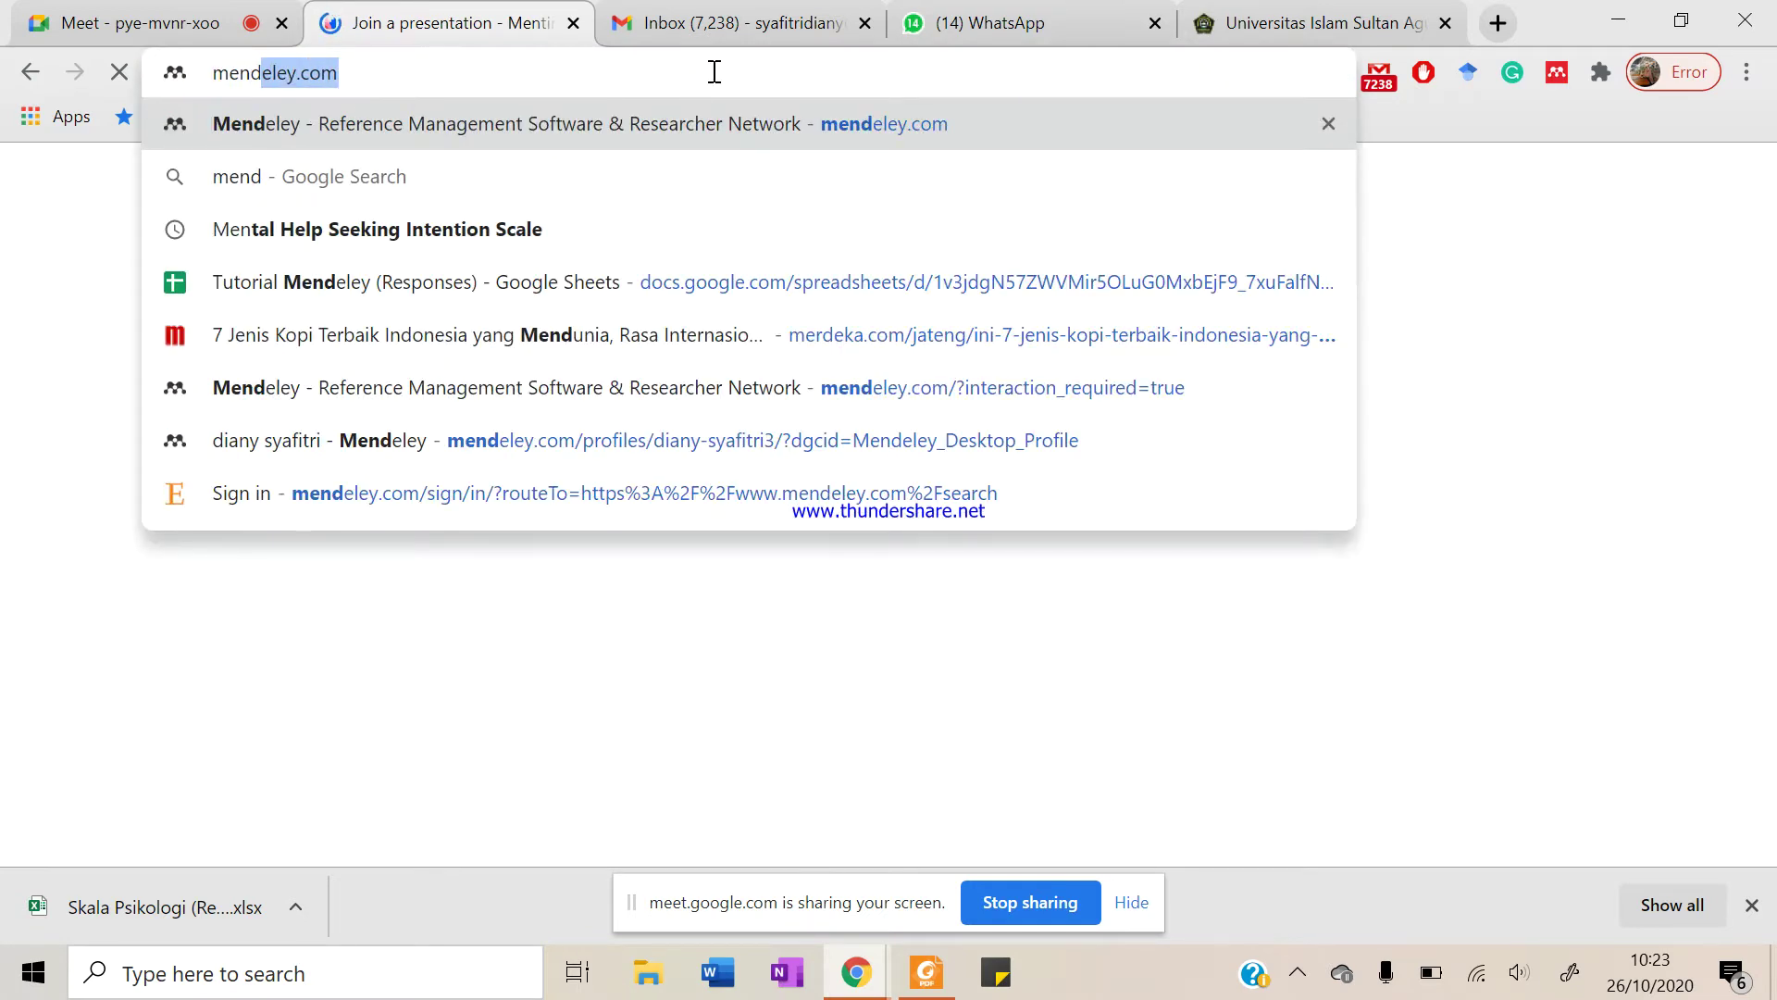
key(Return)
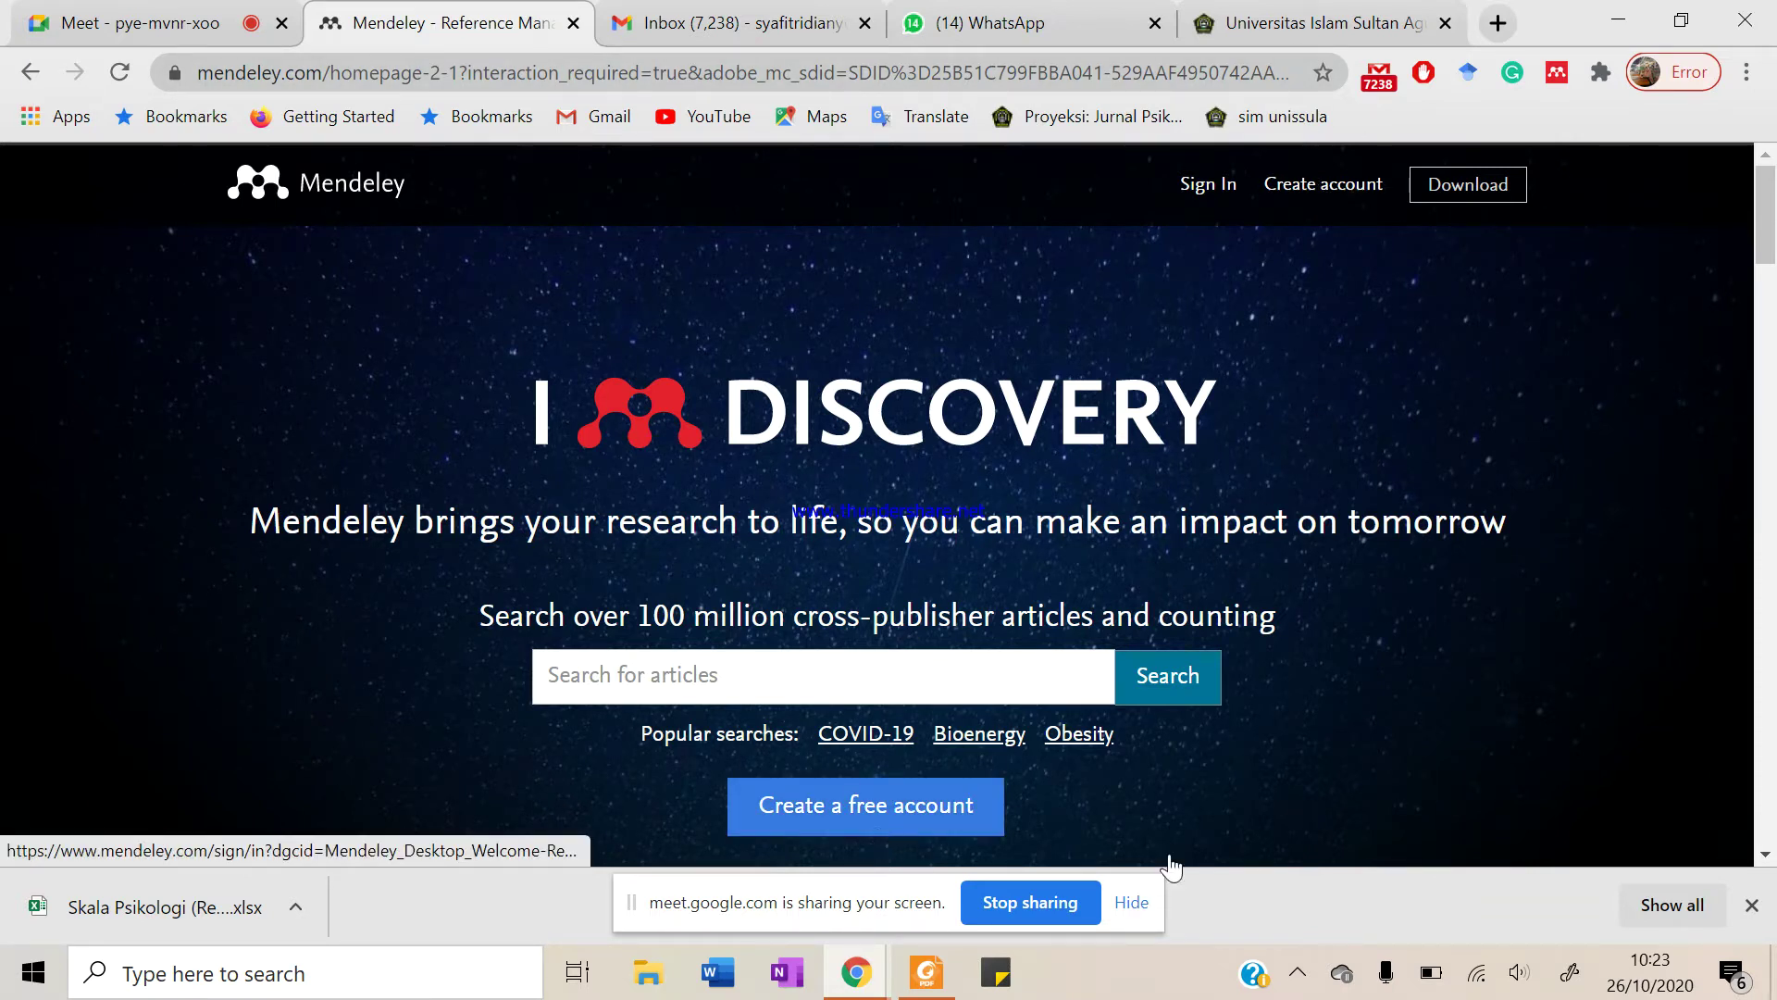
Start creating a free Mendeley account and examine the email and password fields of the Elsevier form
click(853, 813)
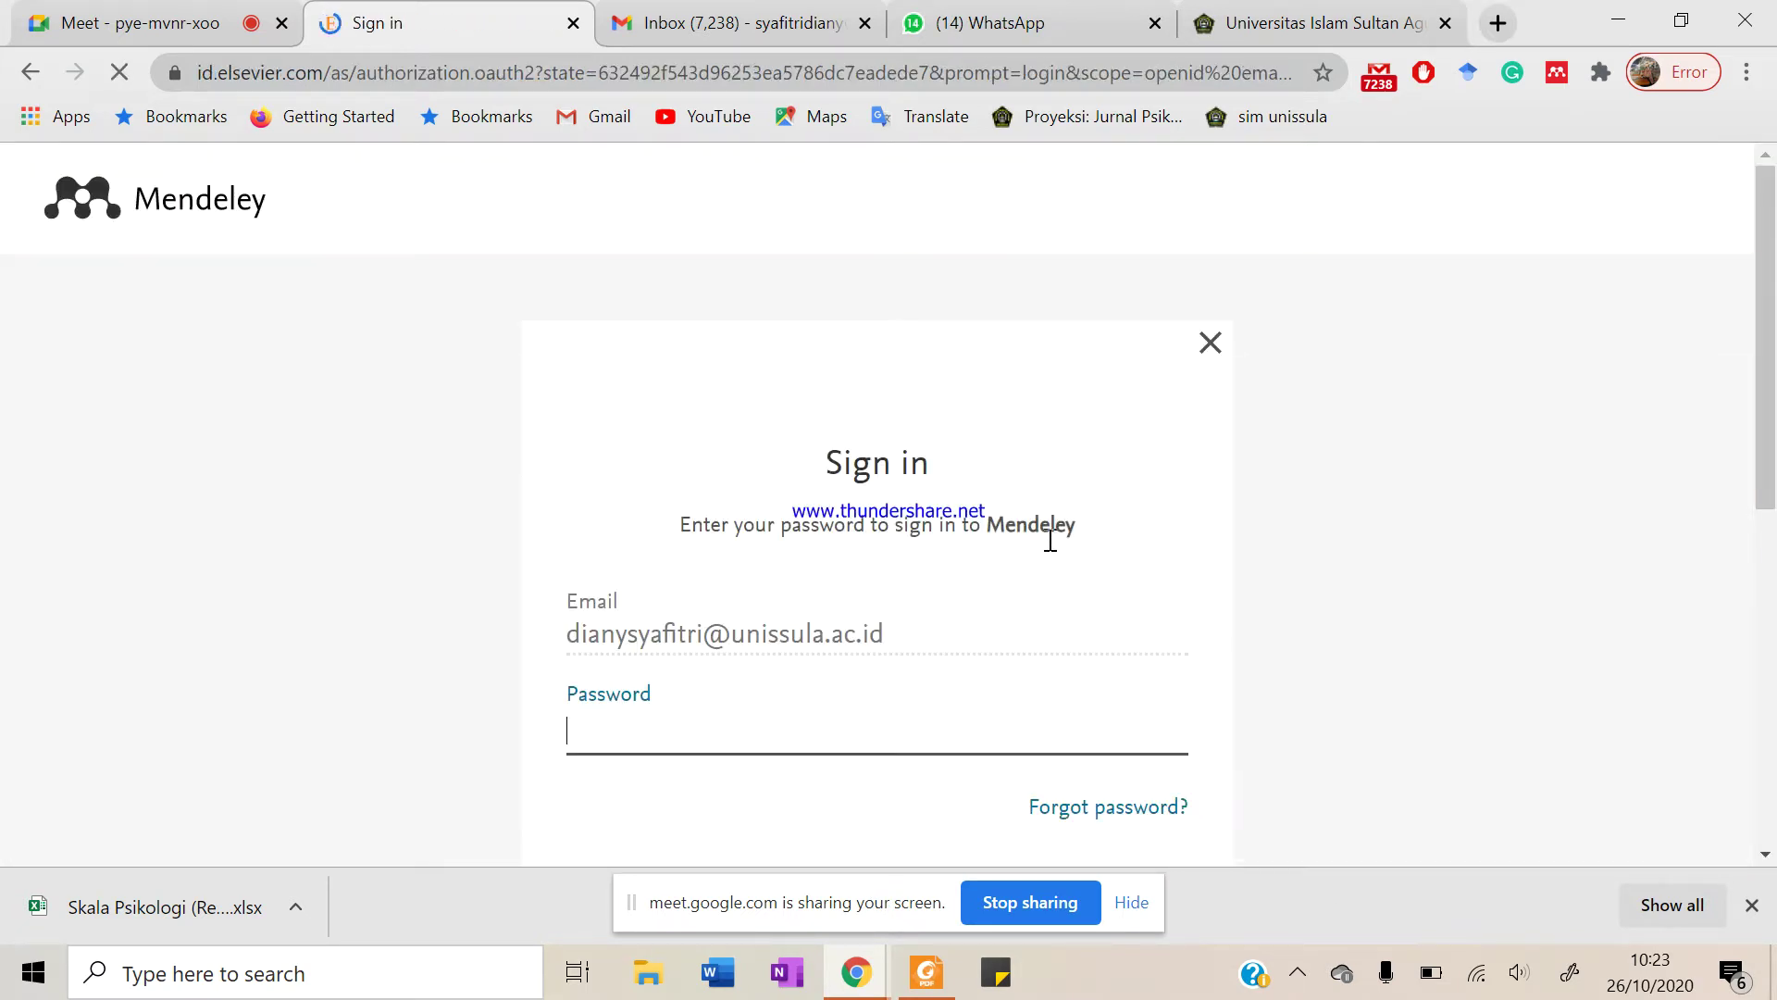
scroll(981, 647, down, 1)
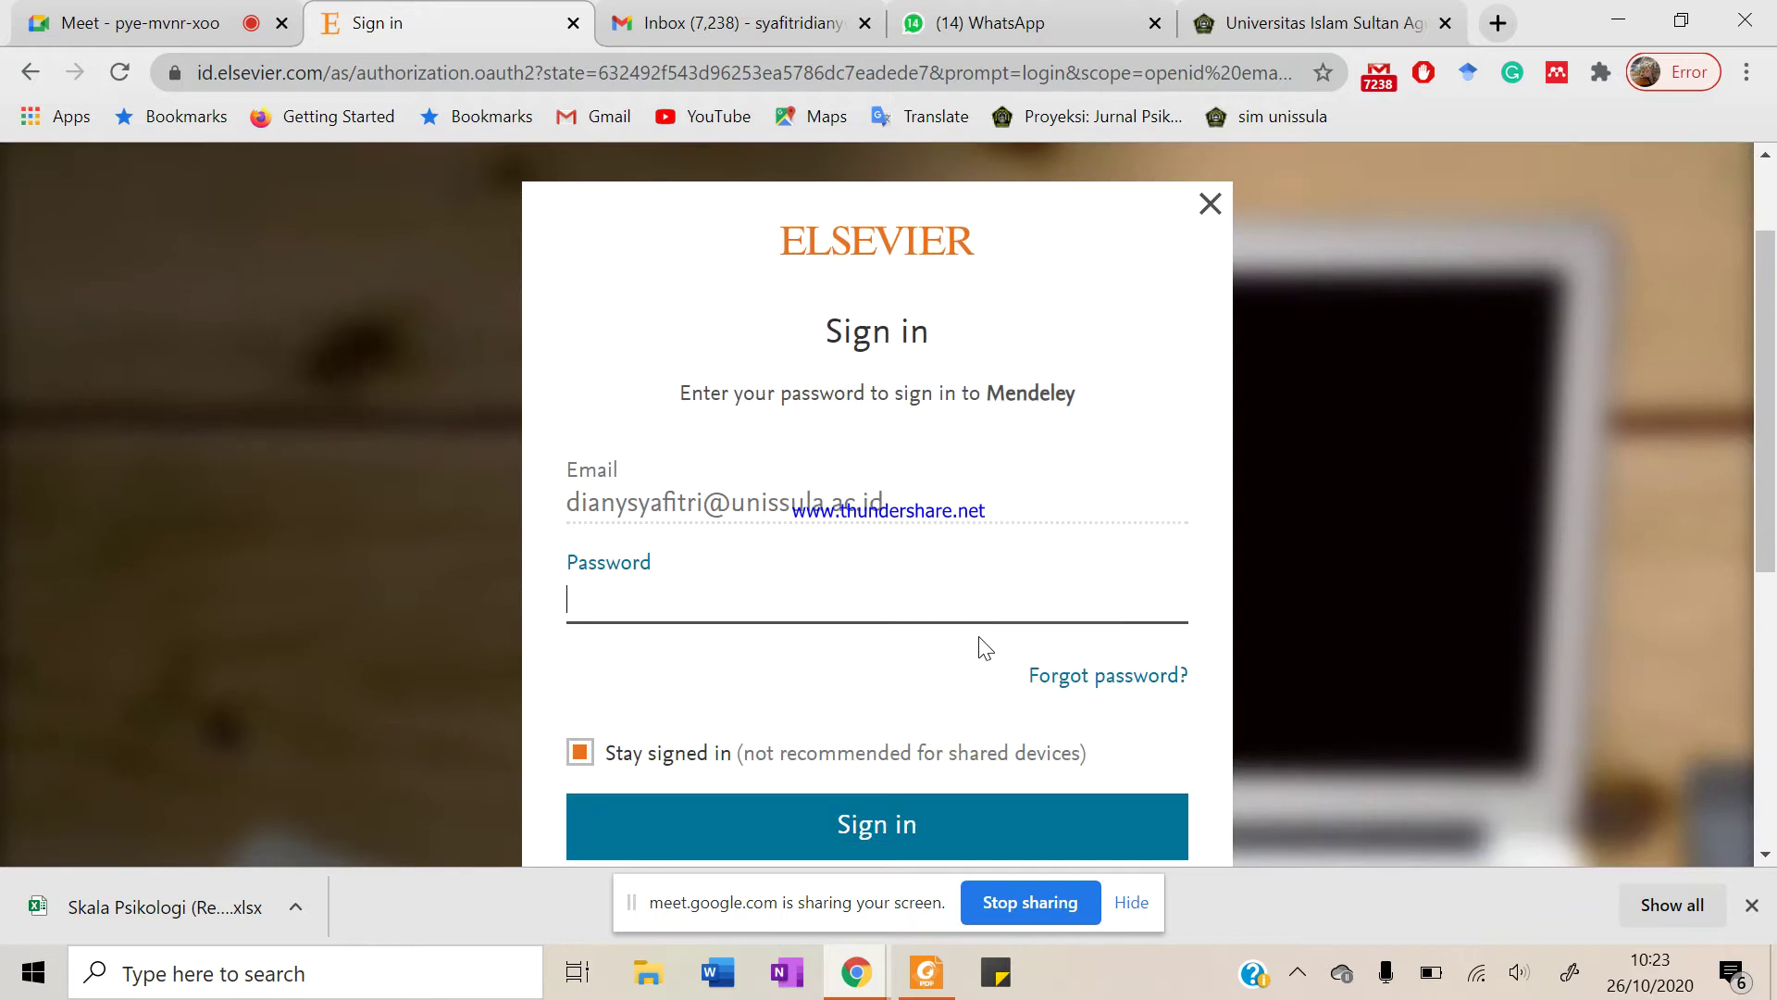
scroll(979, 637, down, 3)
scroll(979, 637, down, 3)
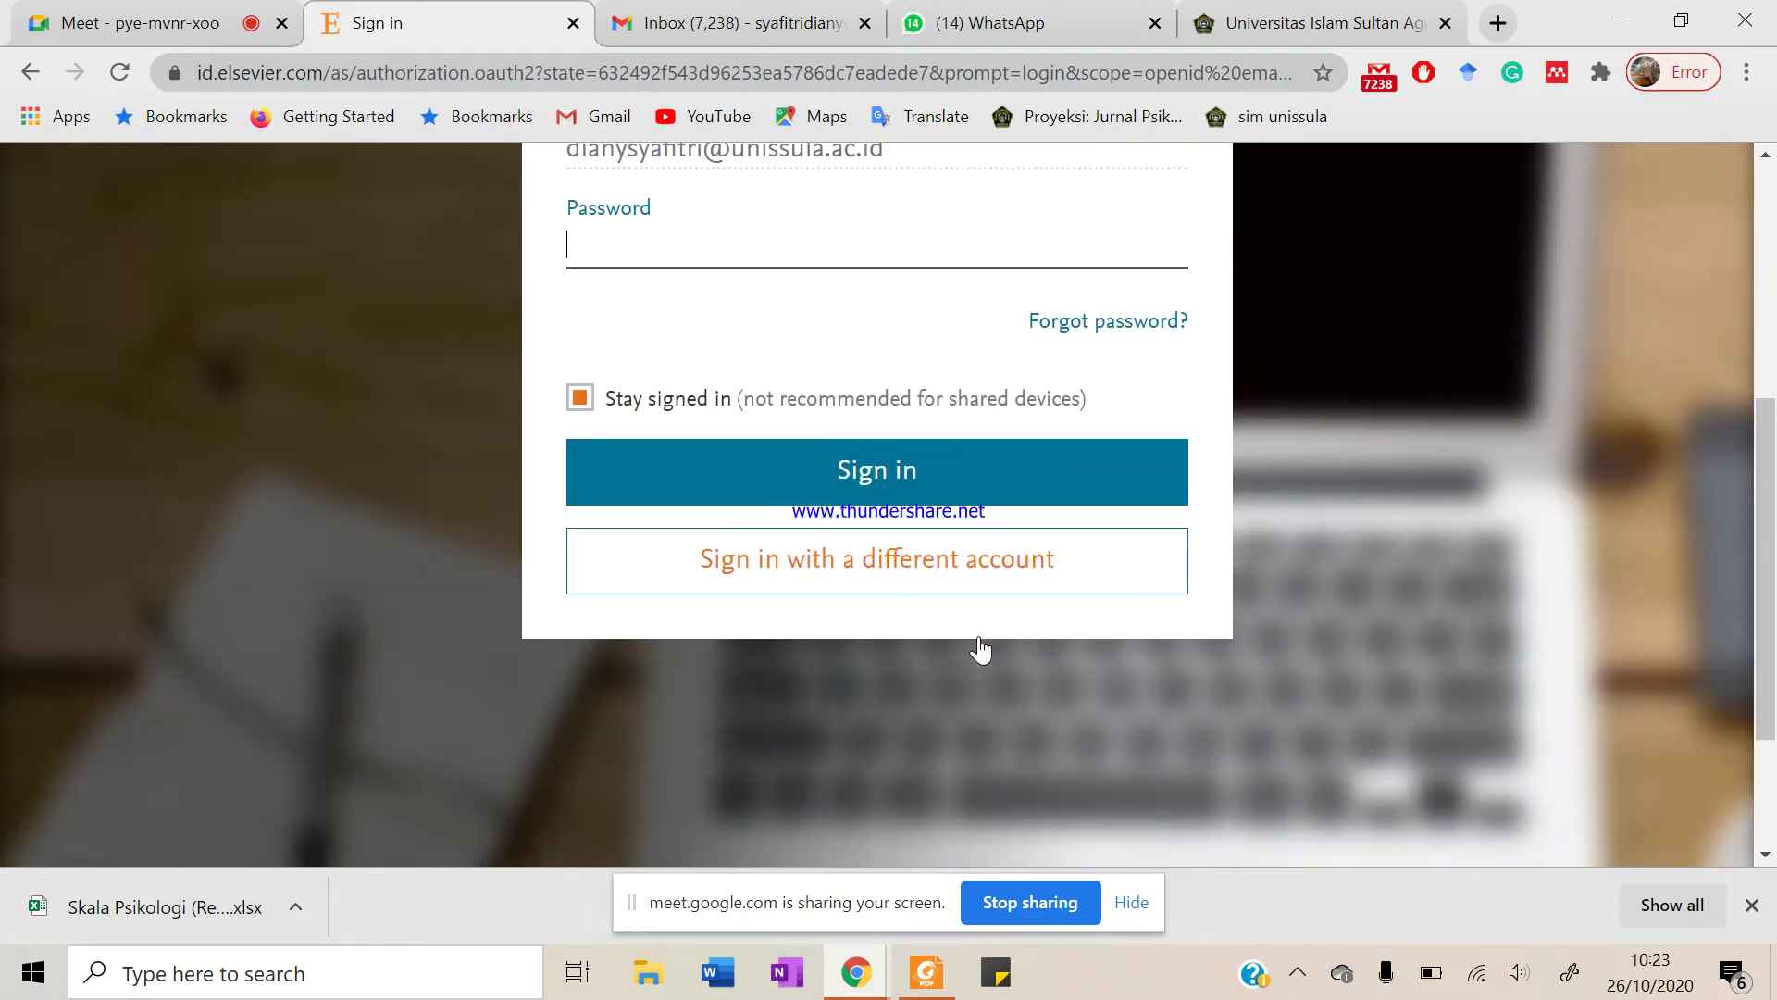
scroll(979, 636, up, 7)
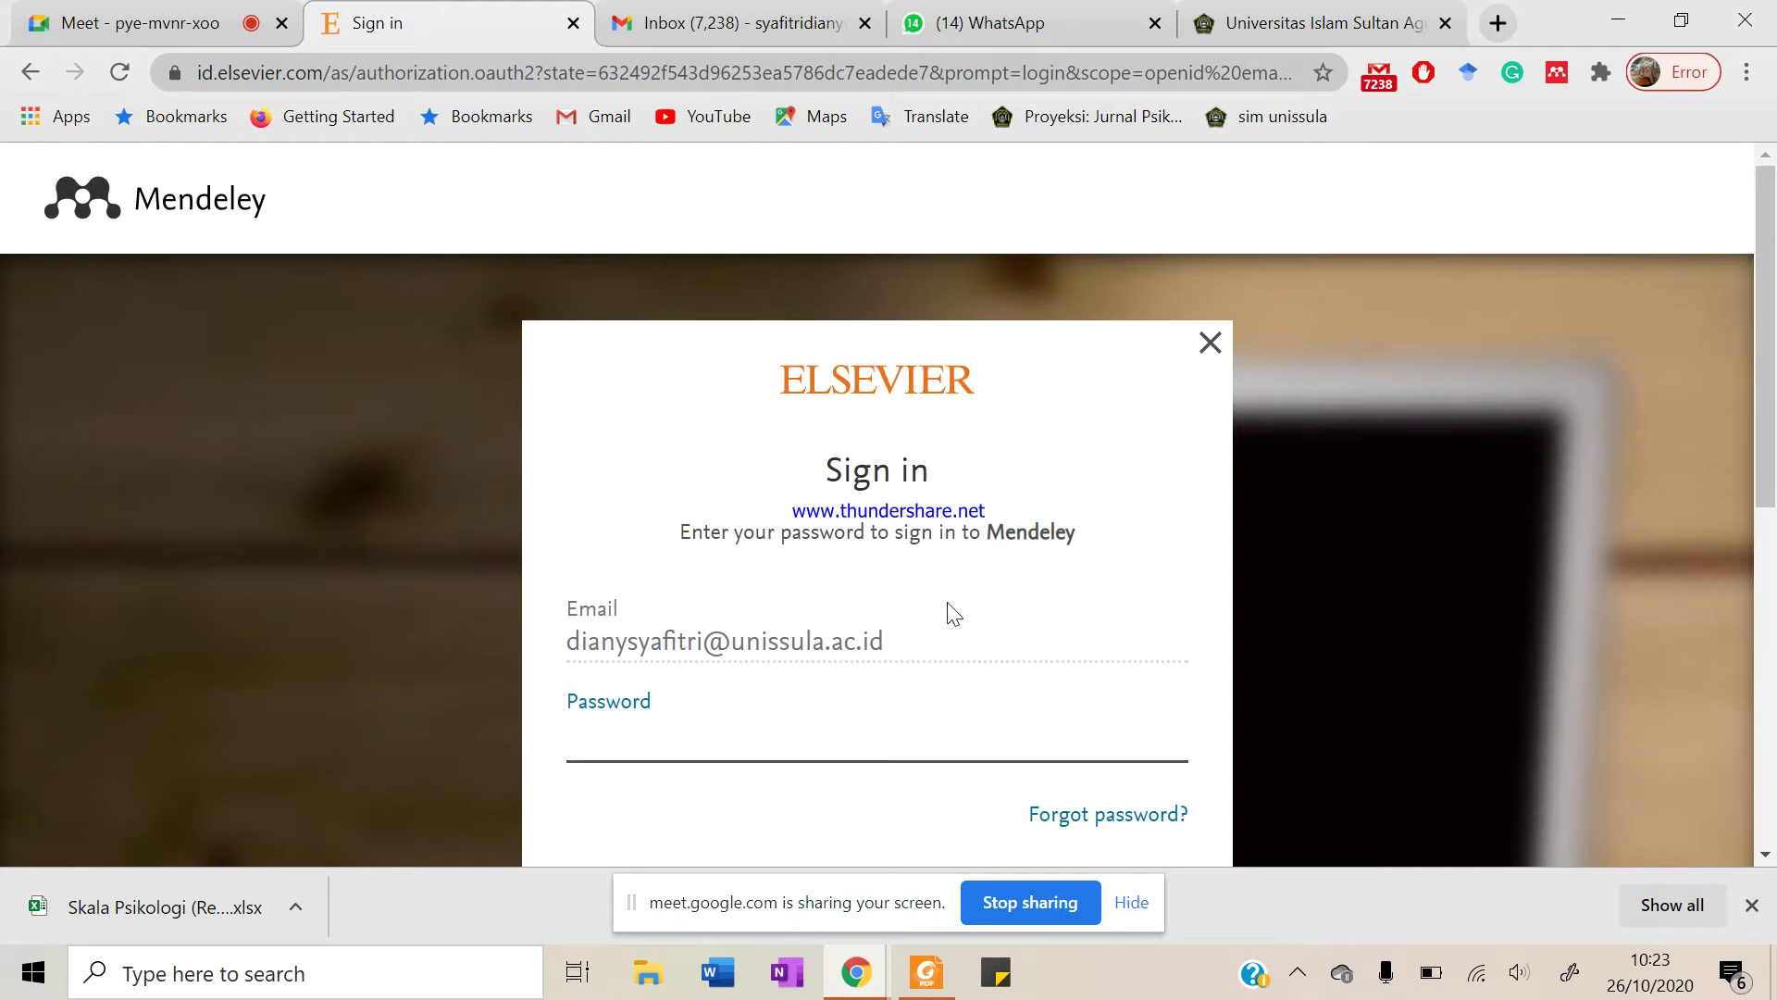
scroll(932, 643, down, 1)
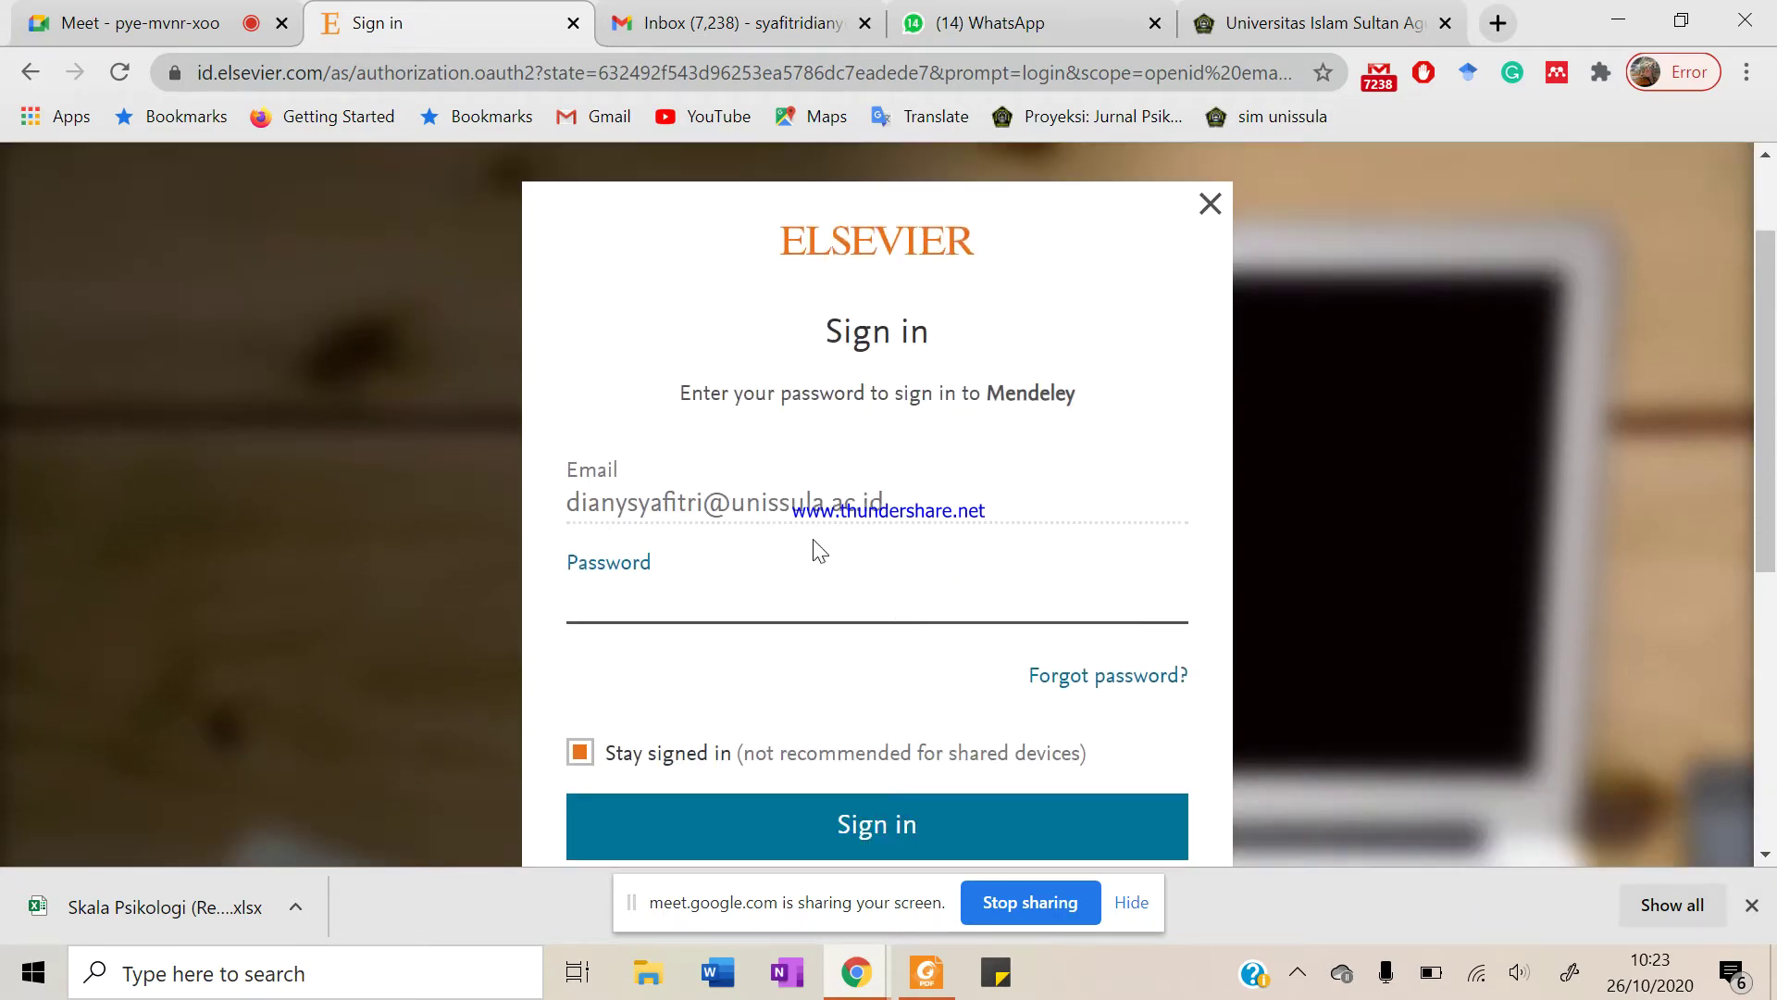
click(788, 506)
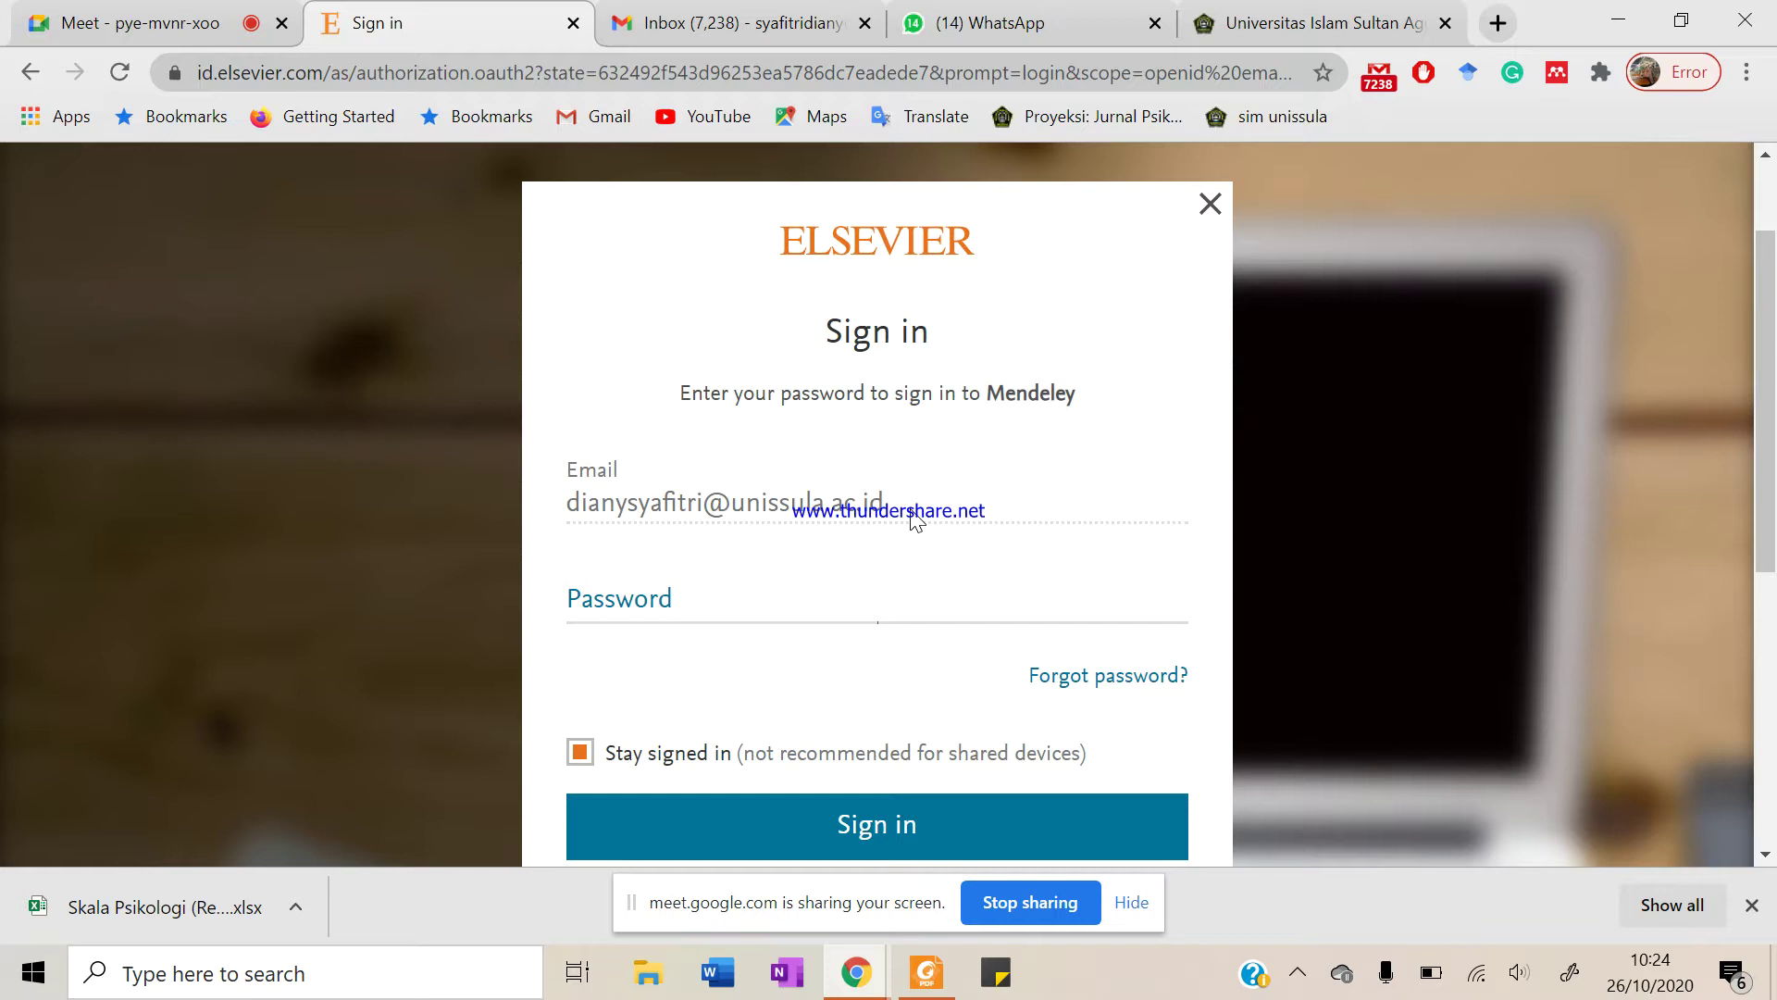
Switch back to the Google Meet call
click(176, 23)
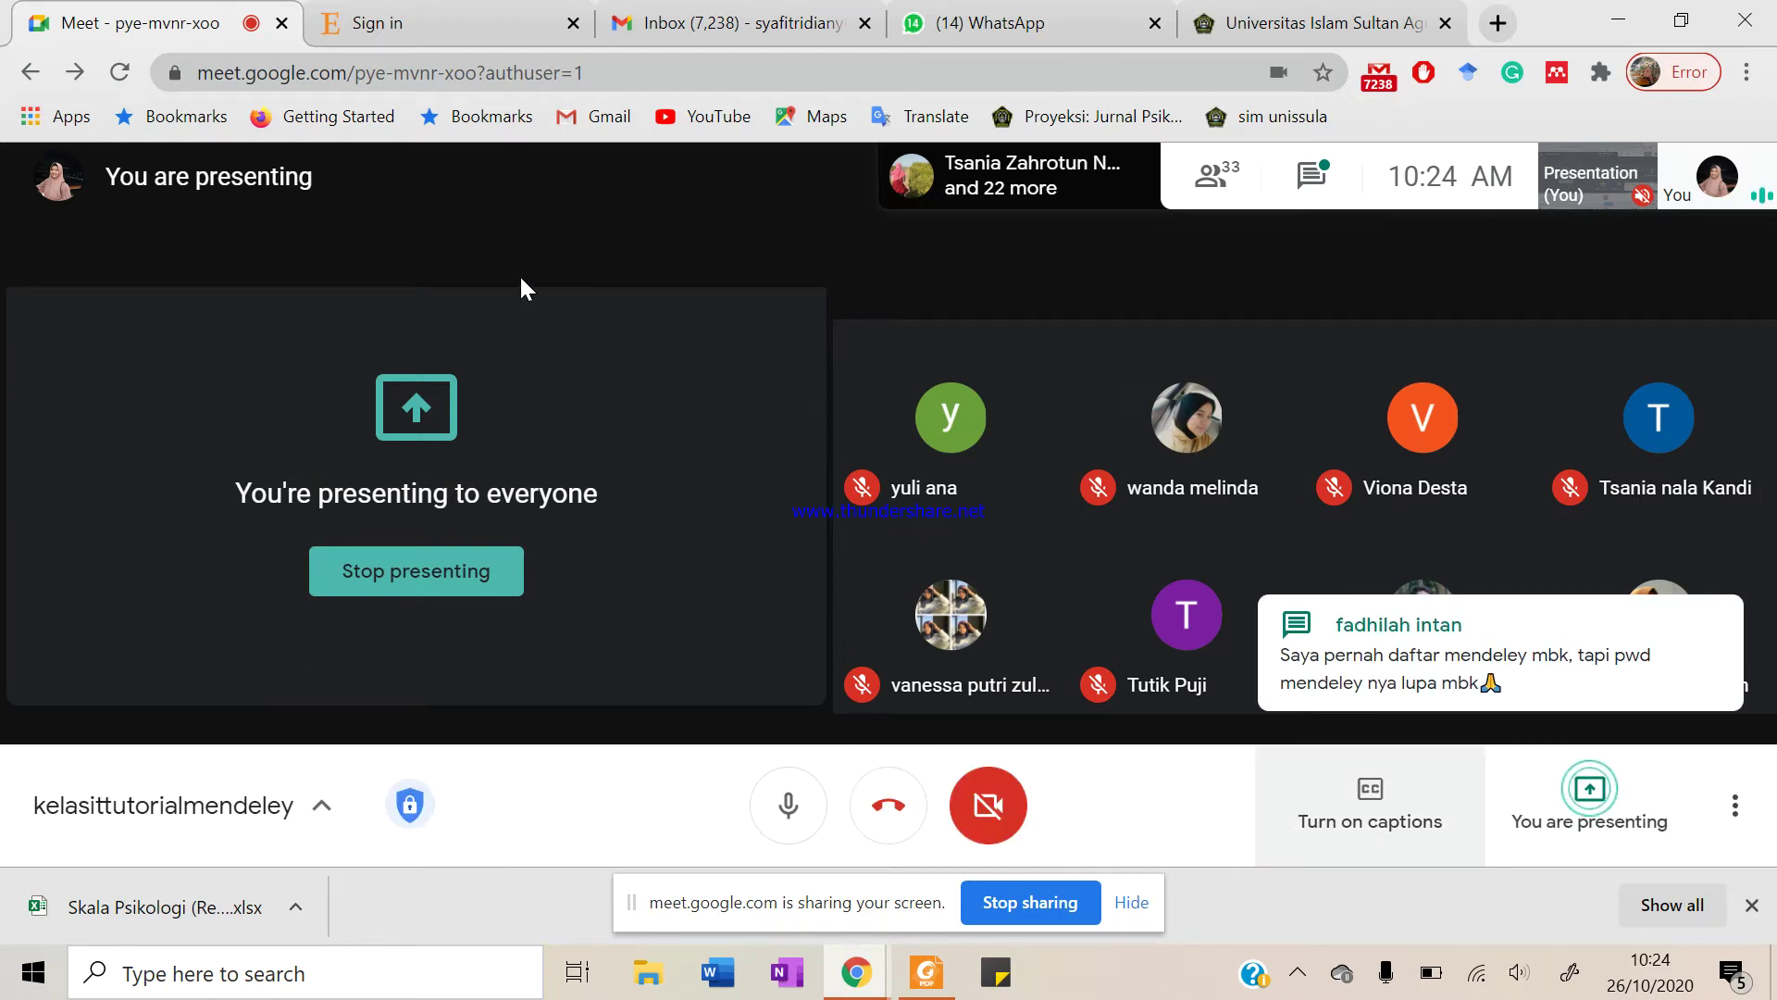
Switch to the Elsevier sign-in page, dismiss the presenting notification and place the cursor in the empty password field
click(435, 23)
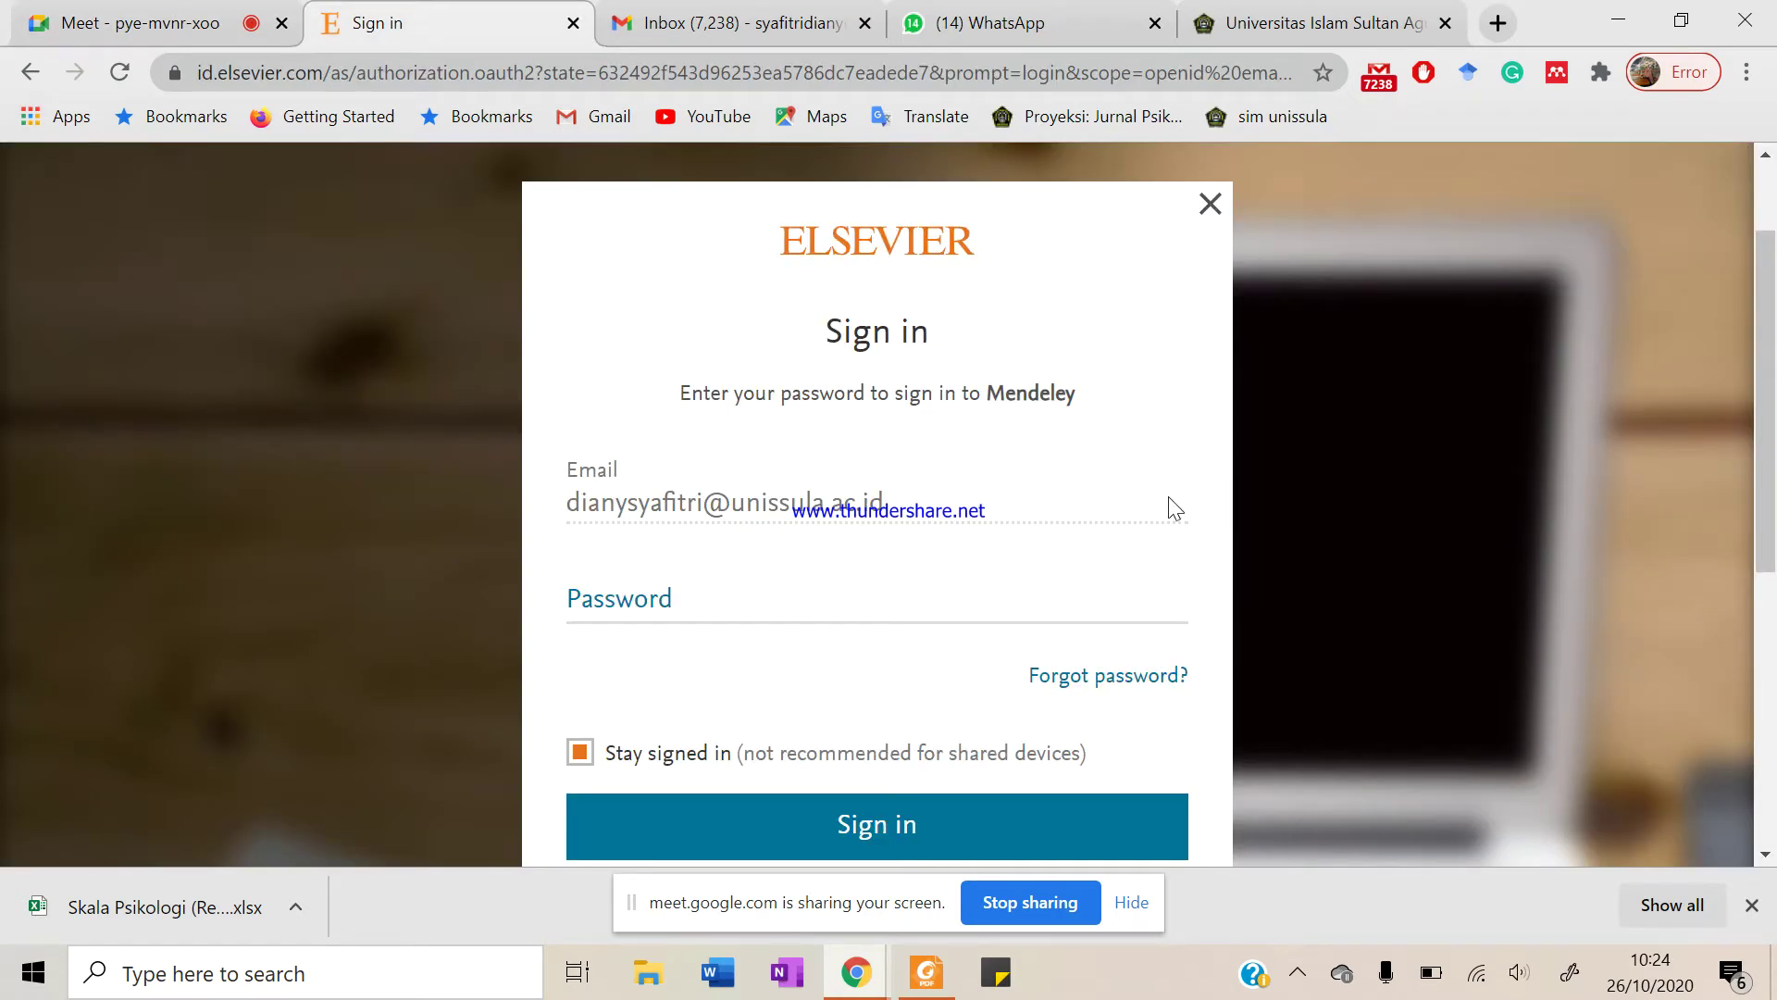
click(1725, 758)
click(813, 615)
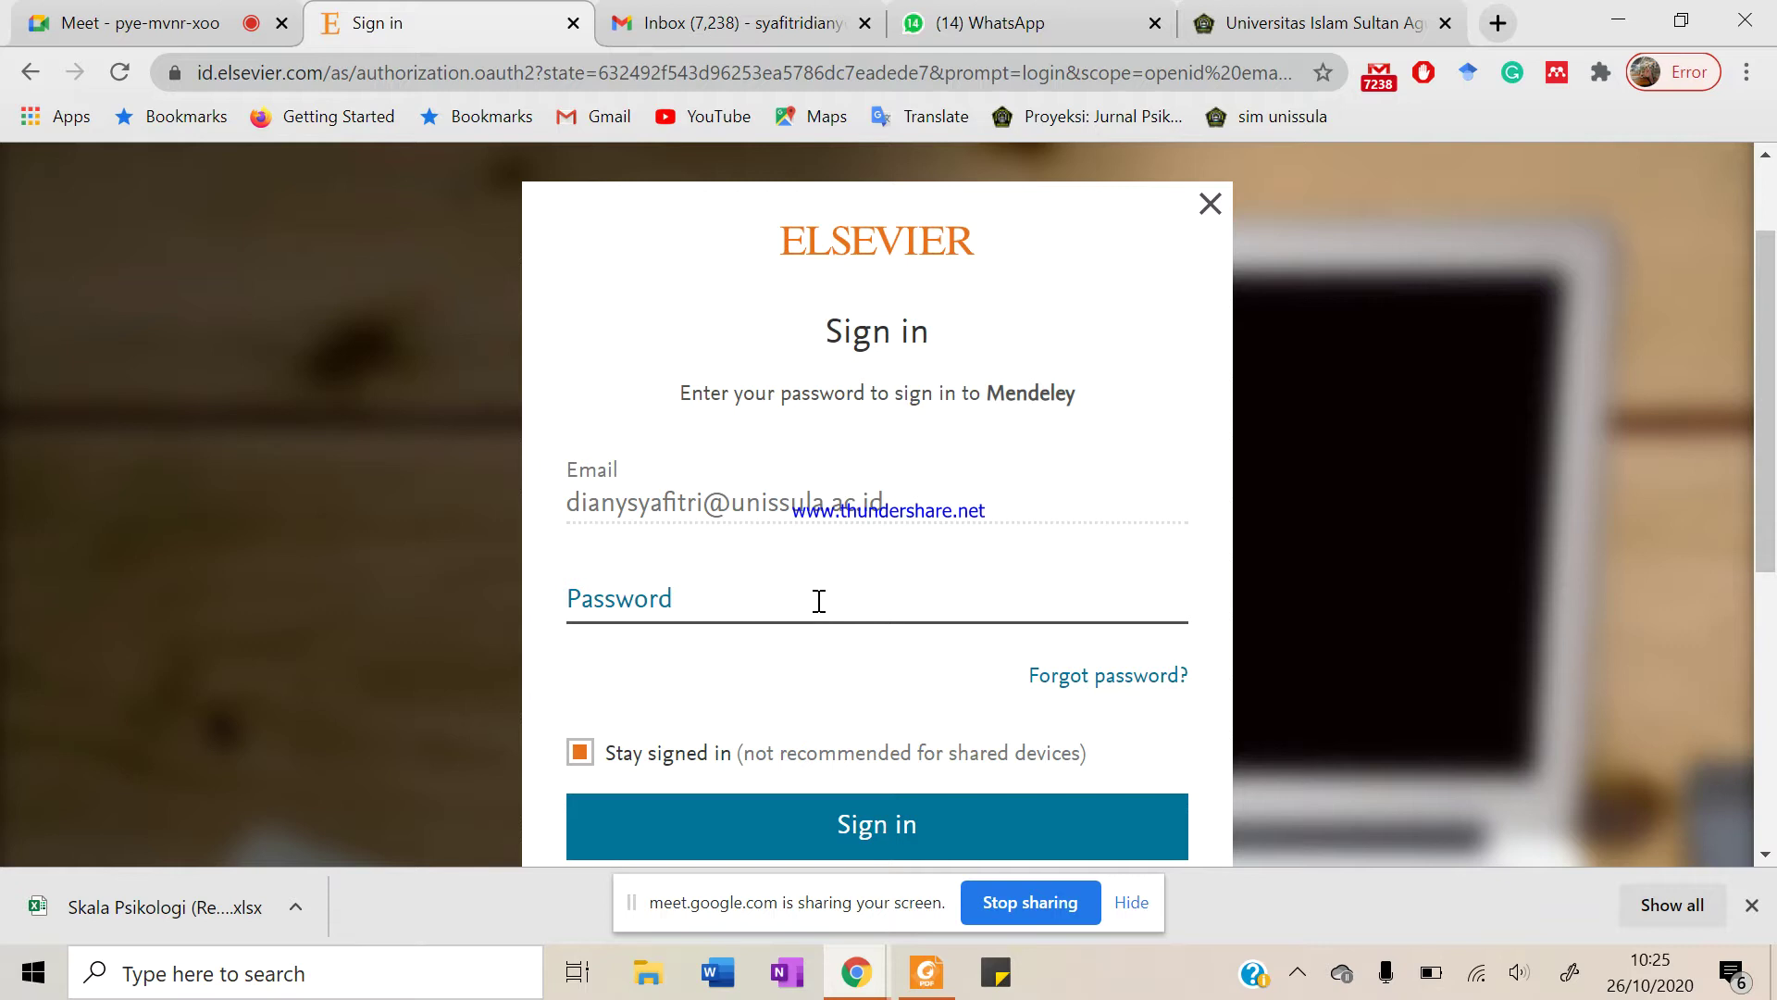
click(819, 601)
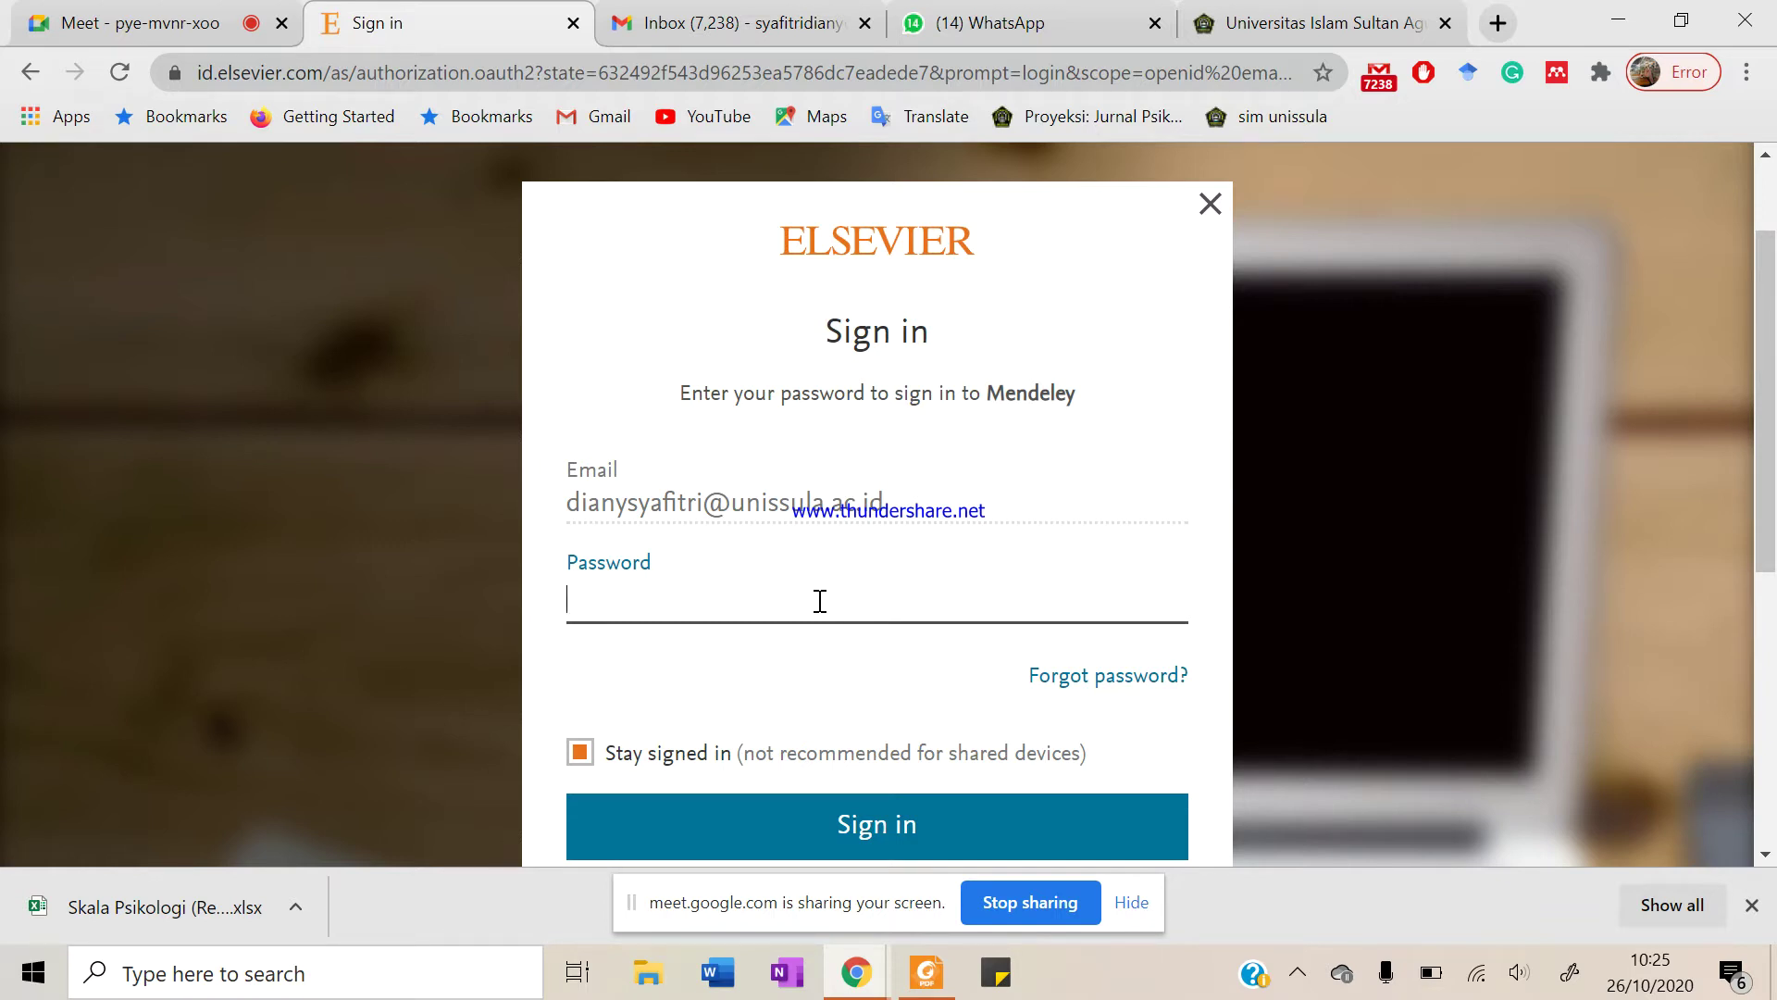
Admit the waiting participant to the Google Meet call and return to the Elsevier sign-in page, dismissing the presenting notification
click(176, 32)
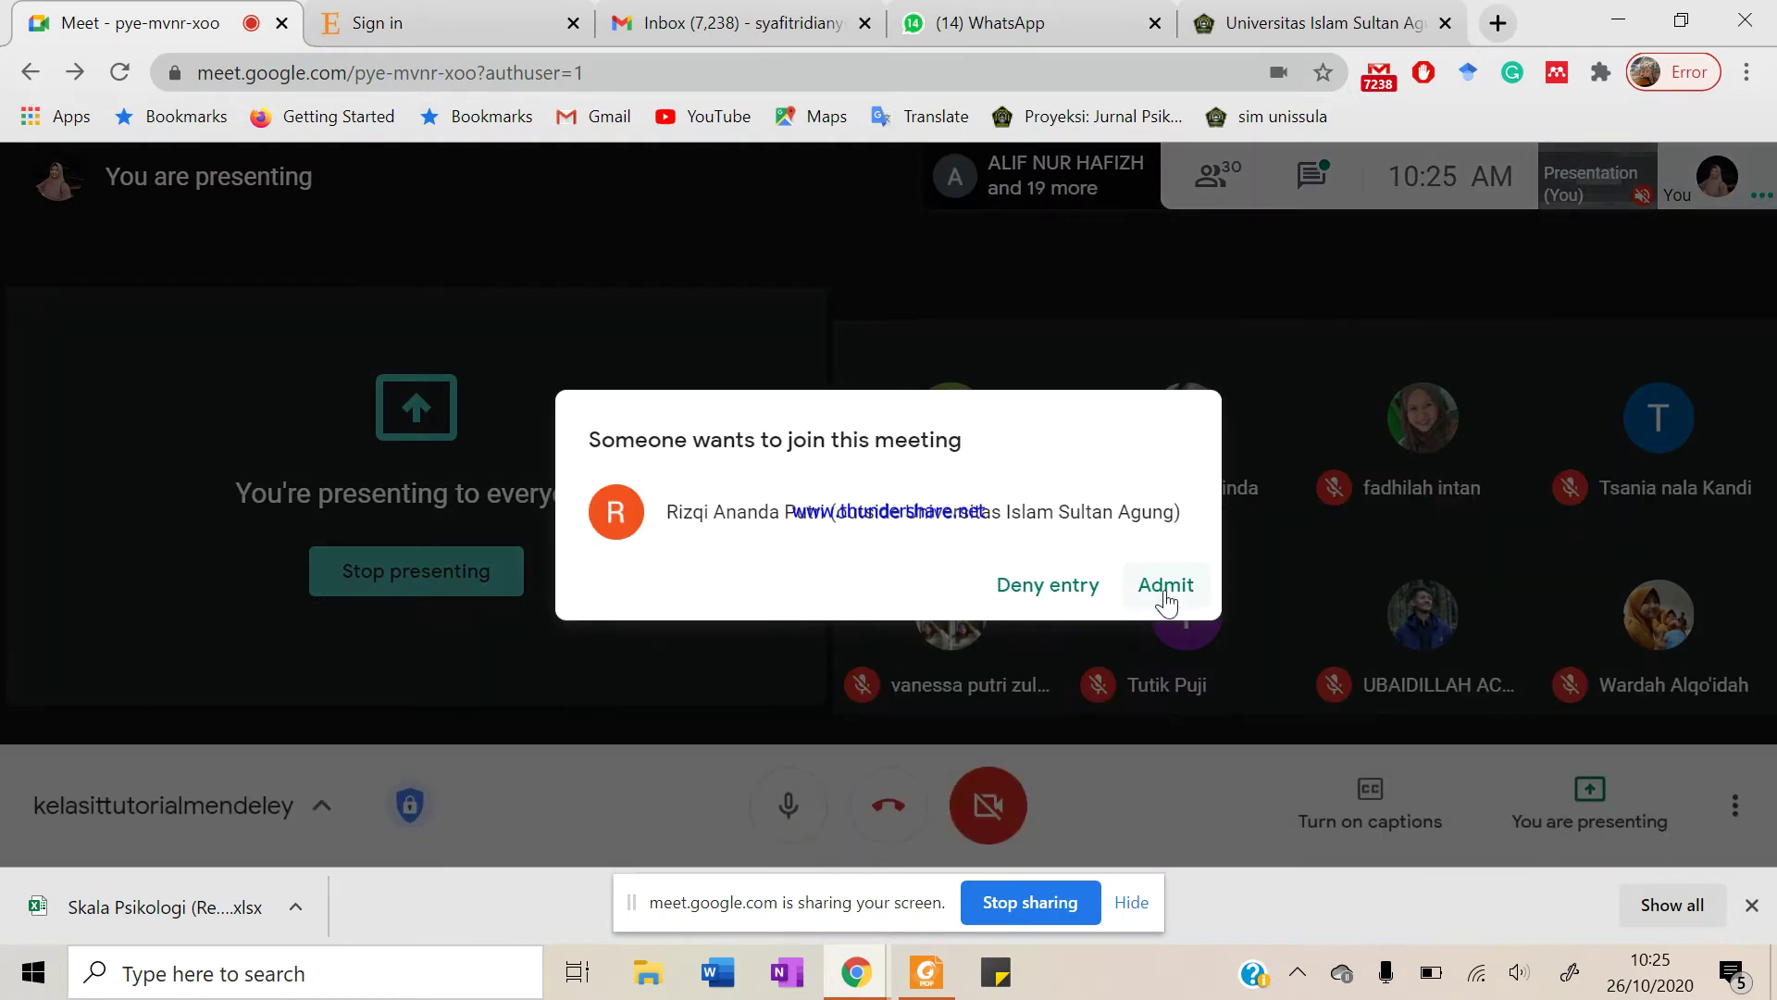
click(1083, 597)
click(386, 26)
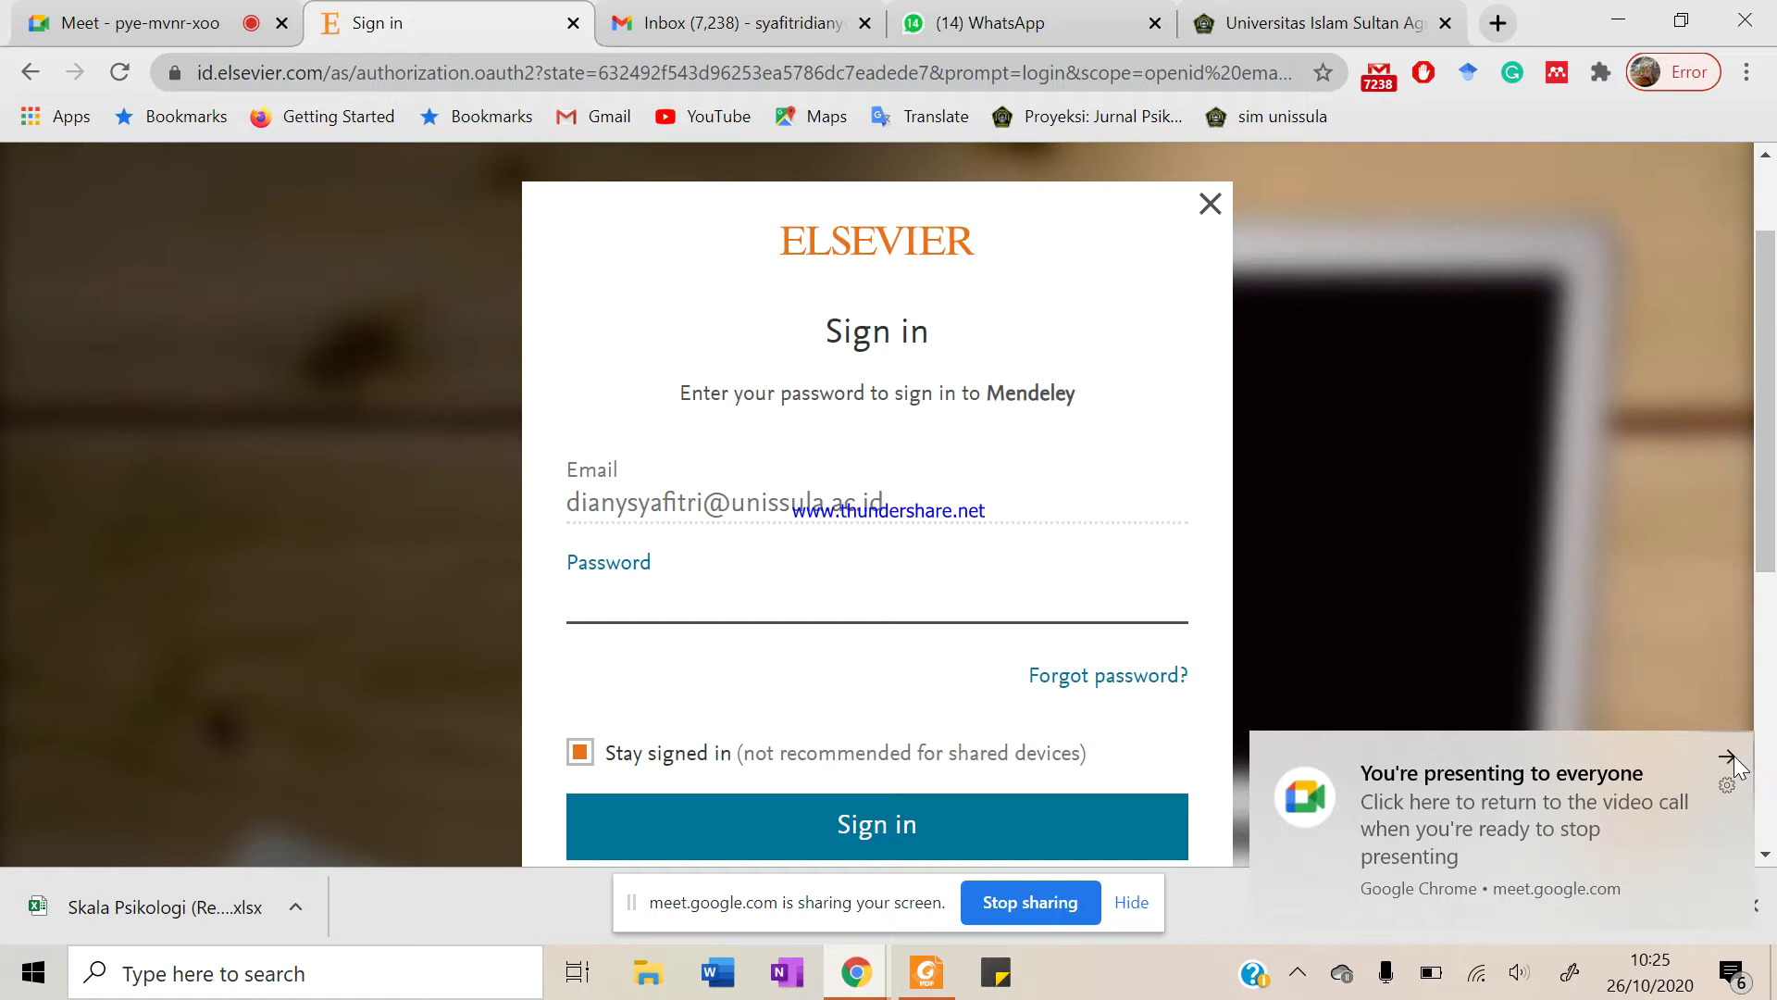
click(1726, 756)
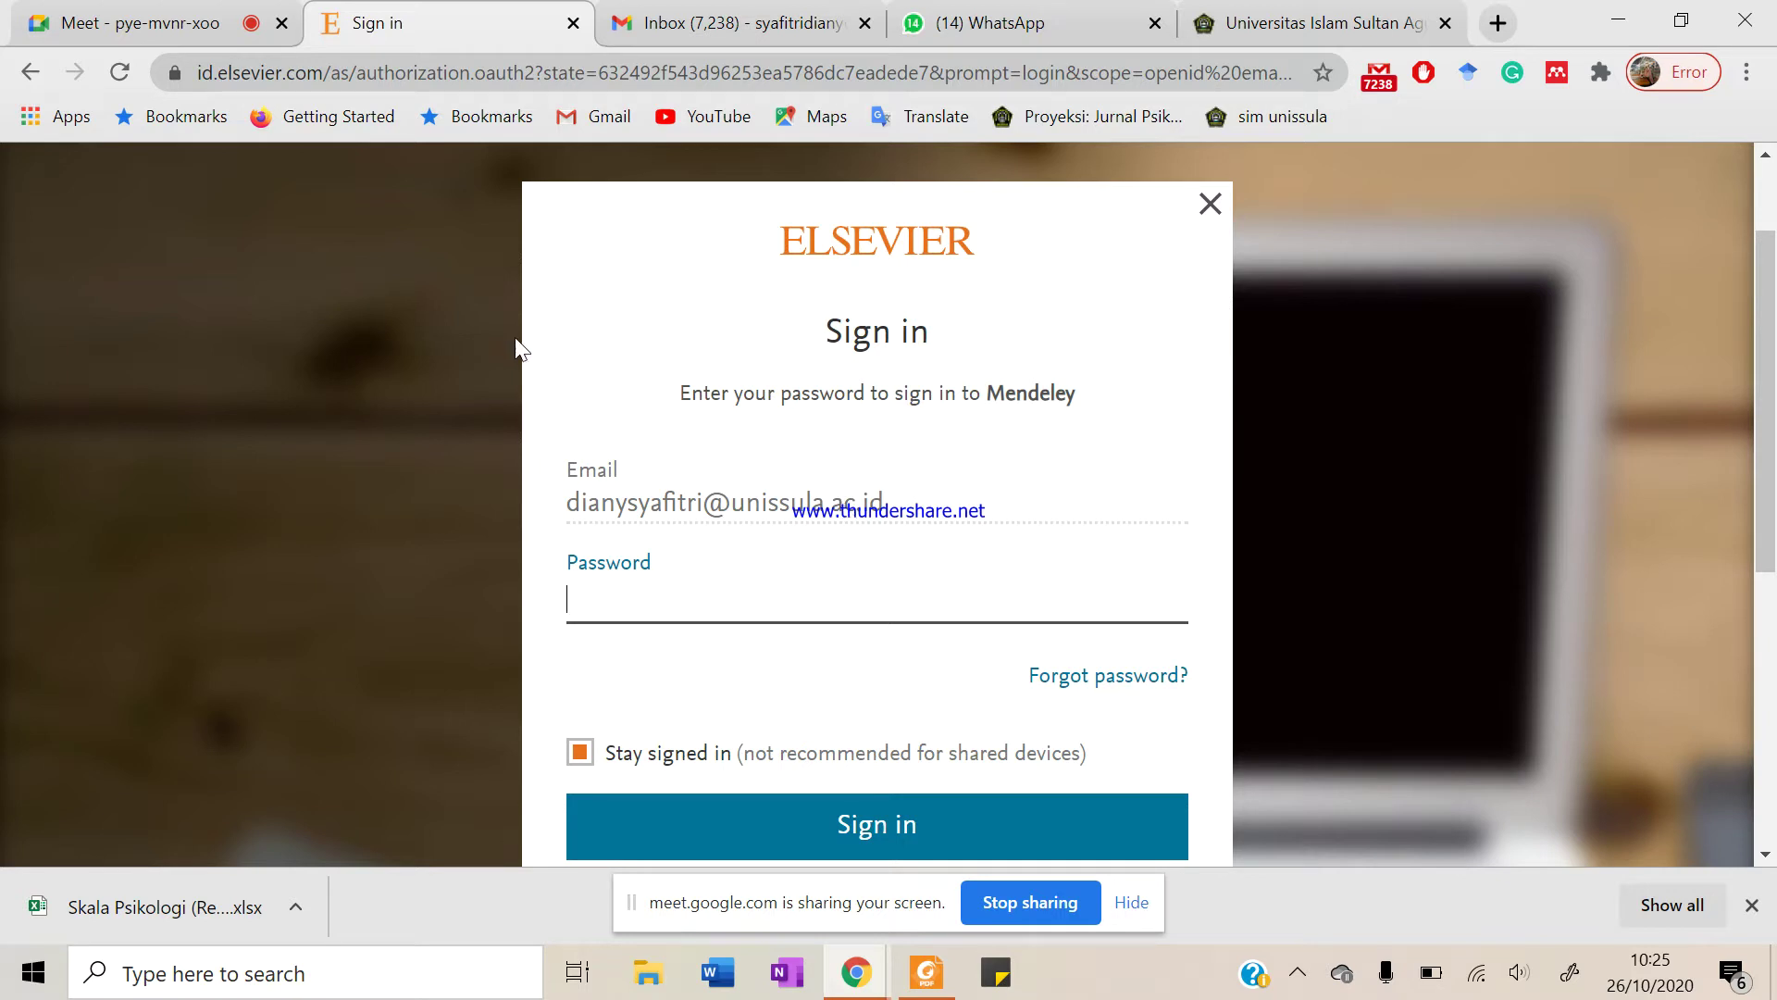
Check the Google Meet call between views of the sign-in page and open the call's additional options
click(86, 13)
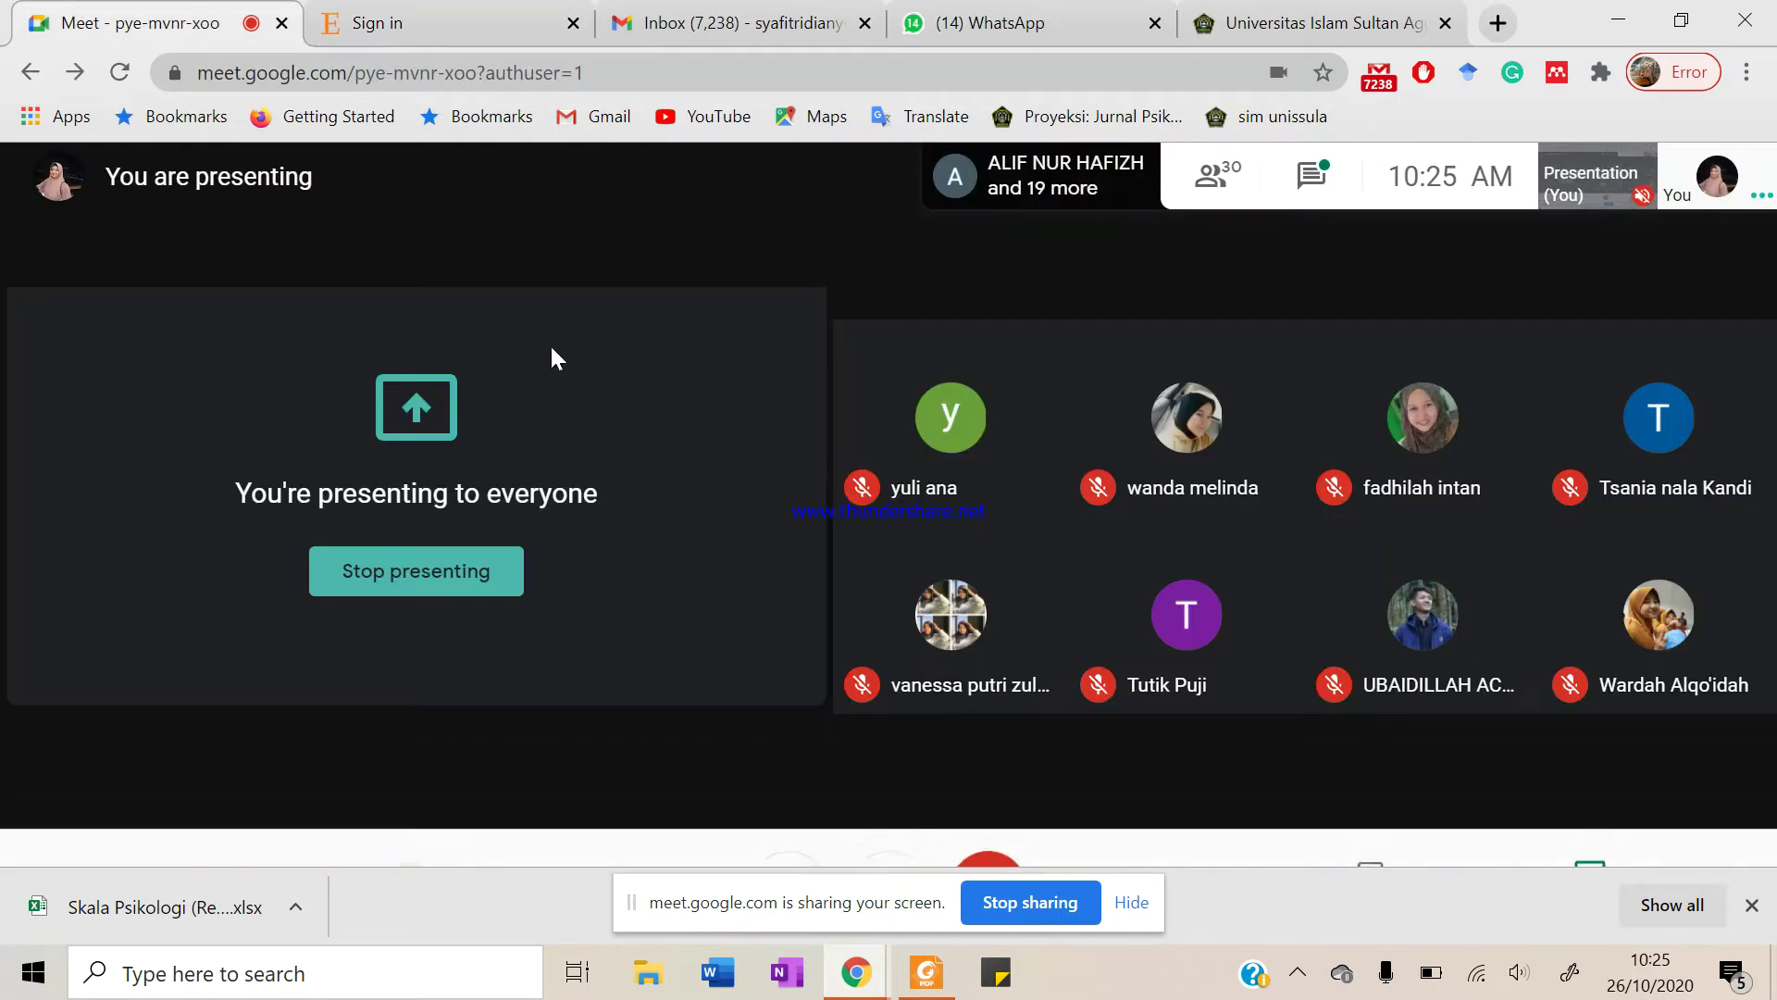
click(430, 26)
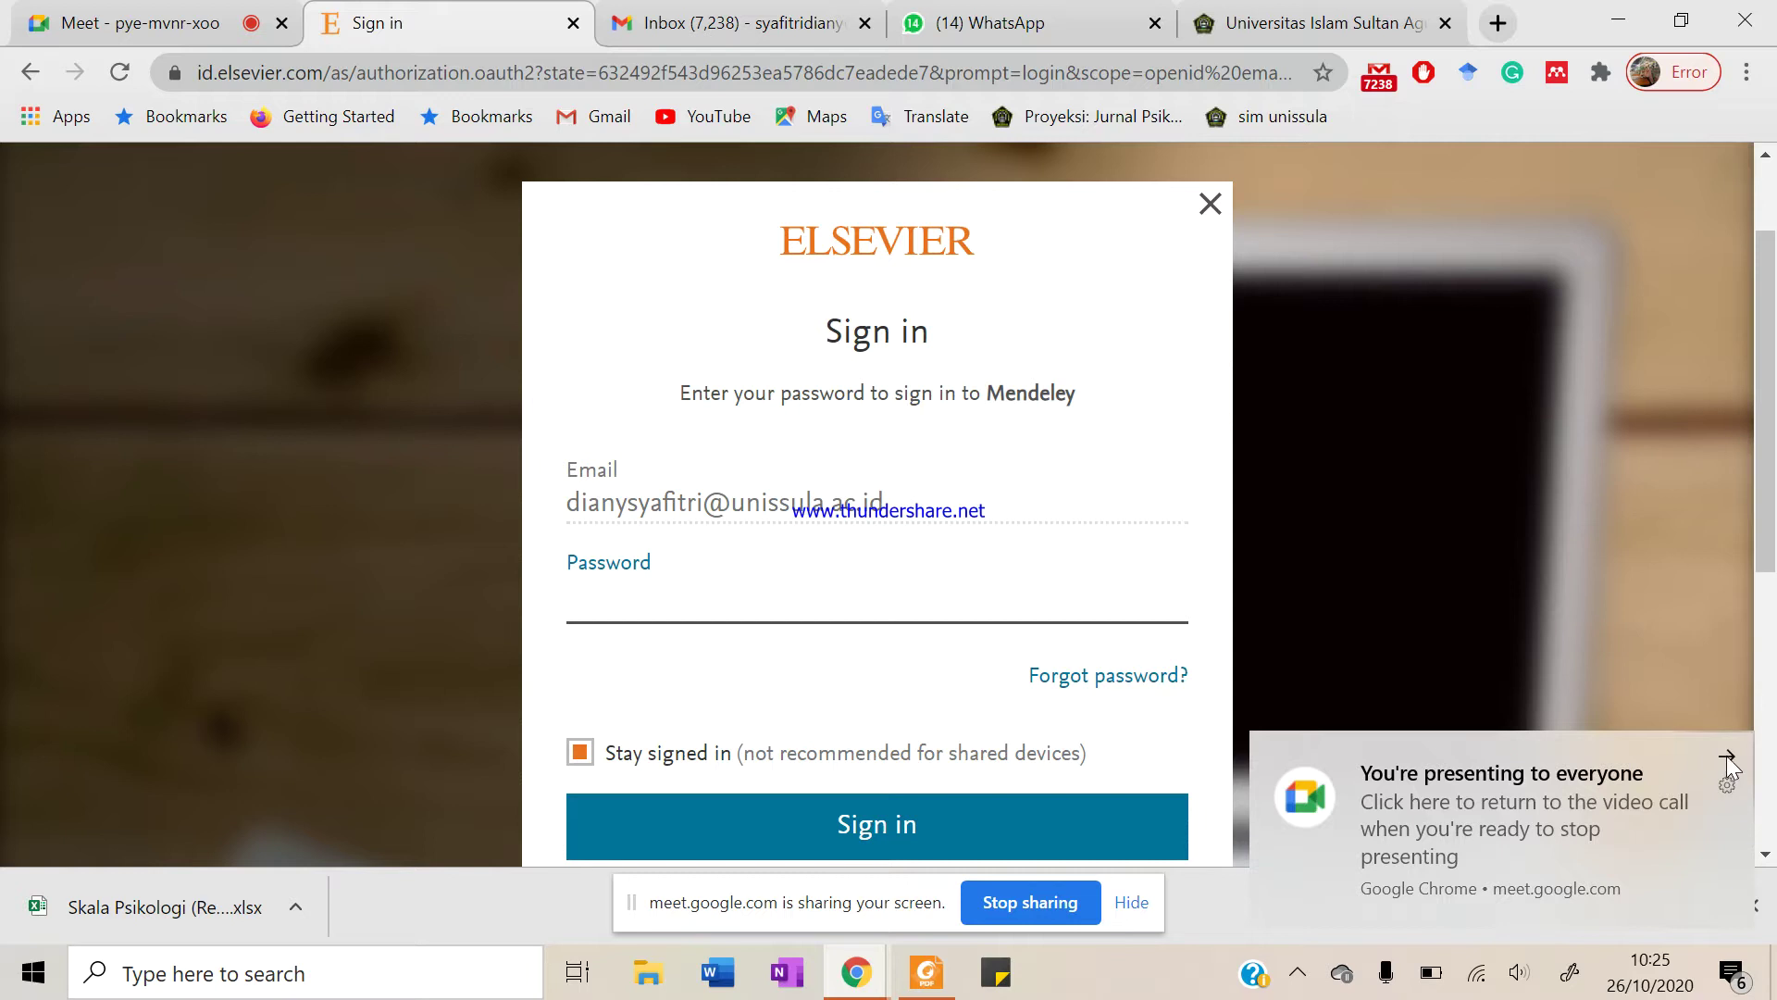
click(1727, 759)
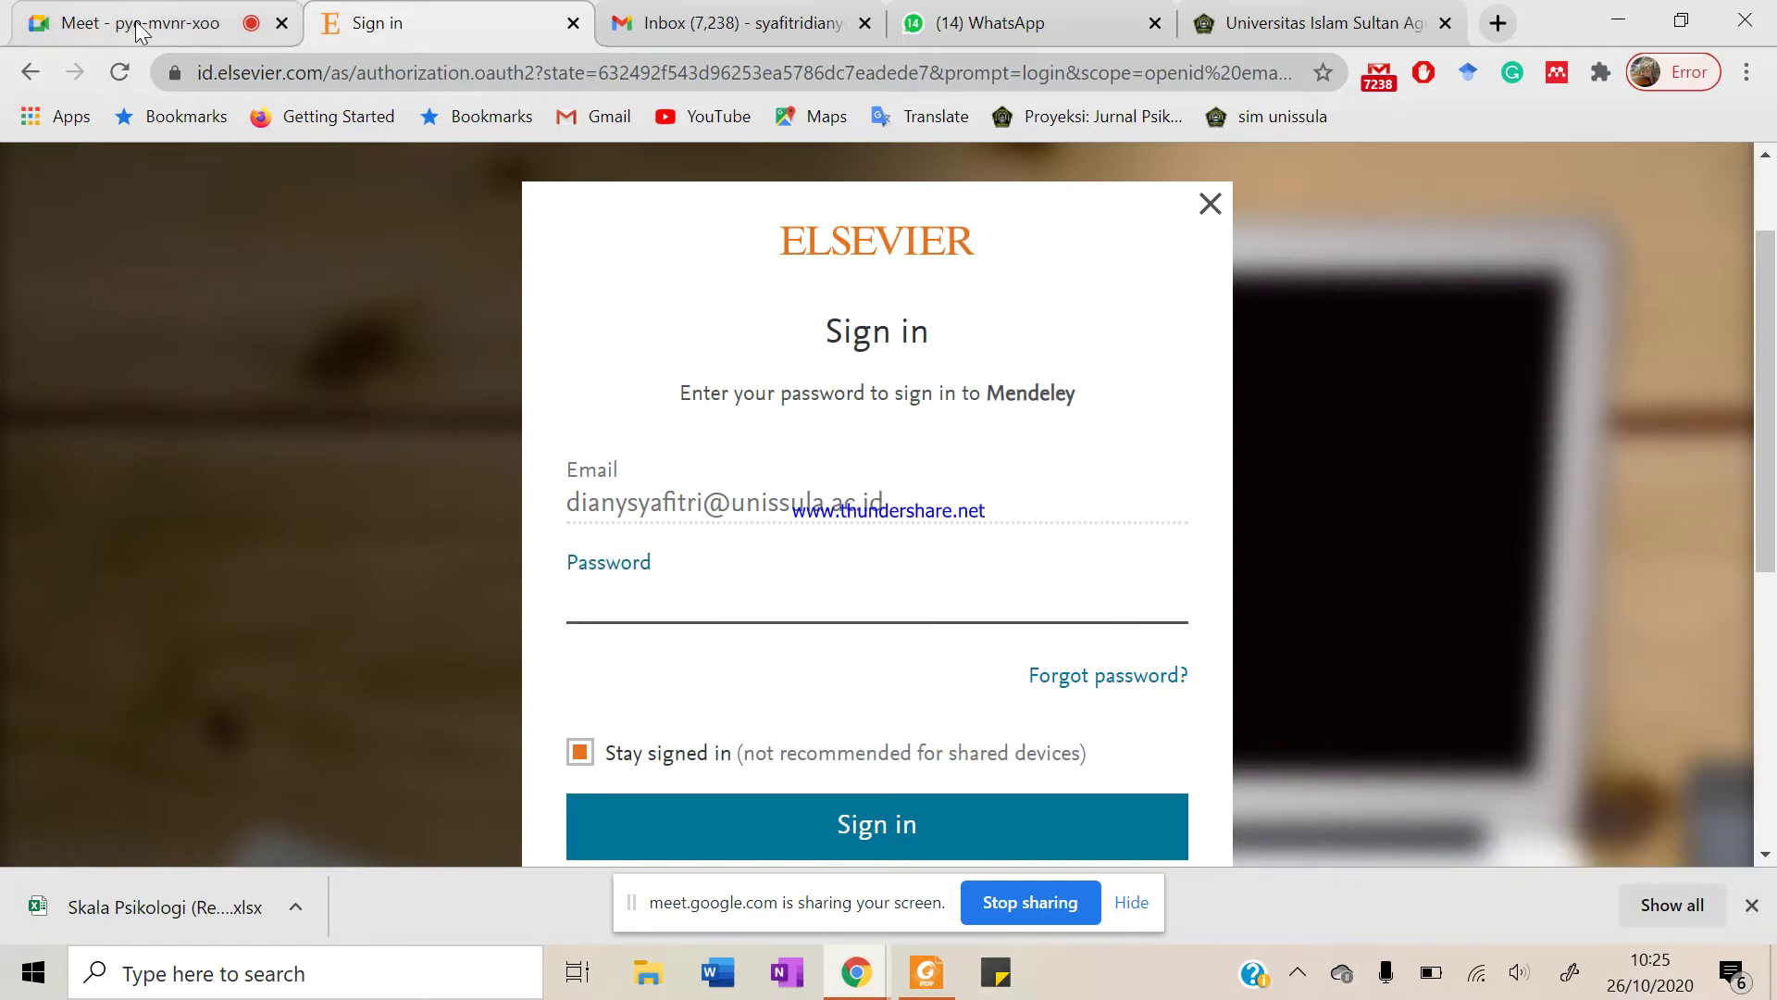
click(141, 31)
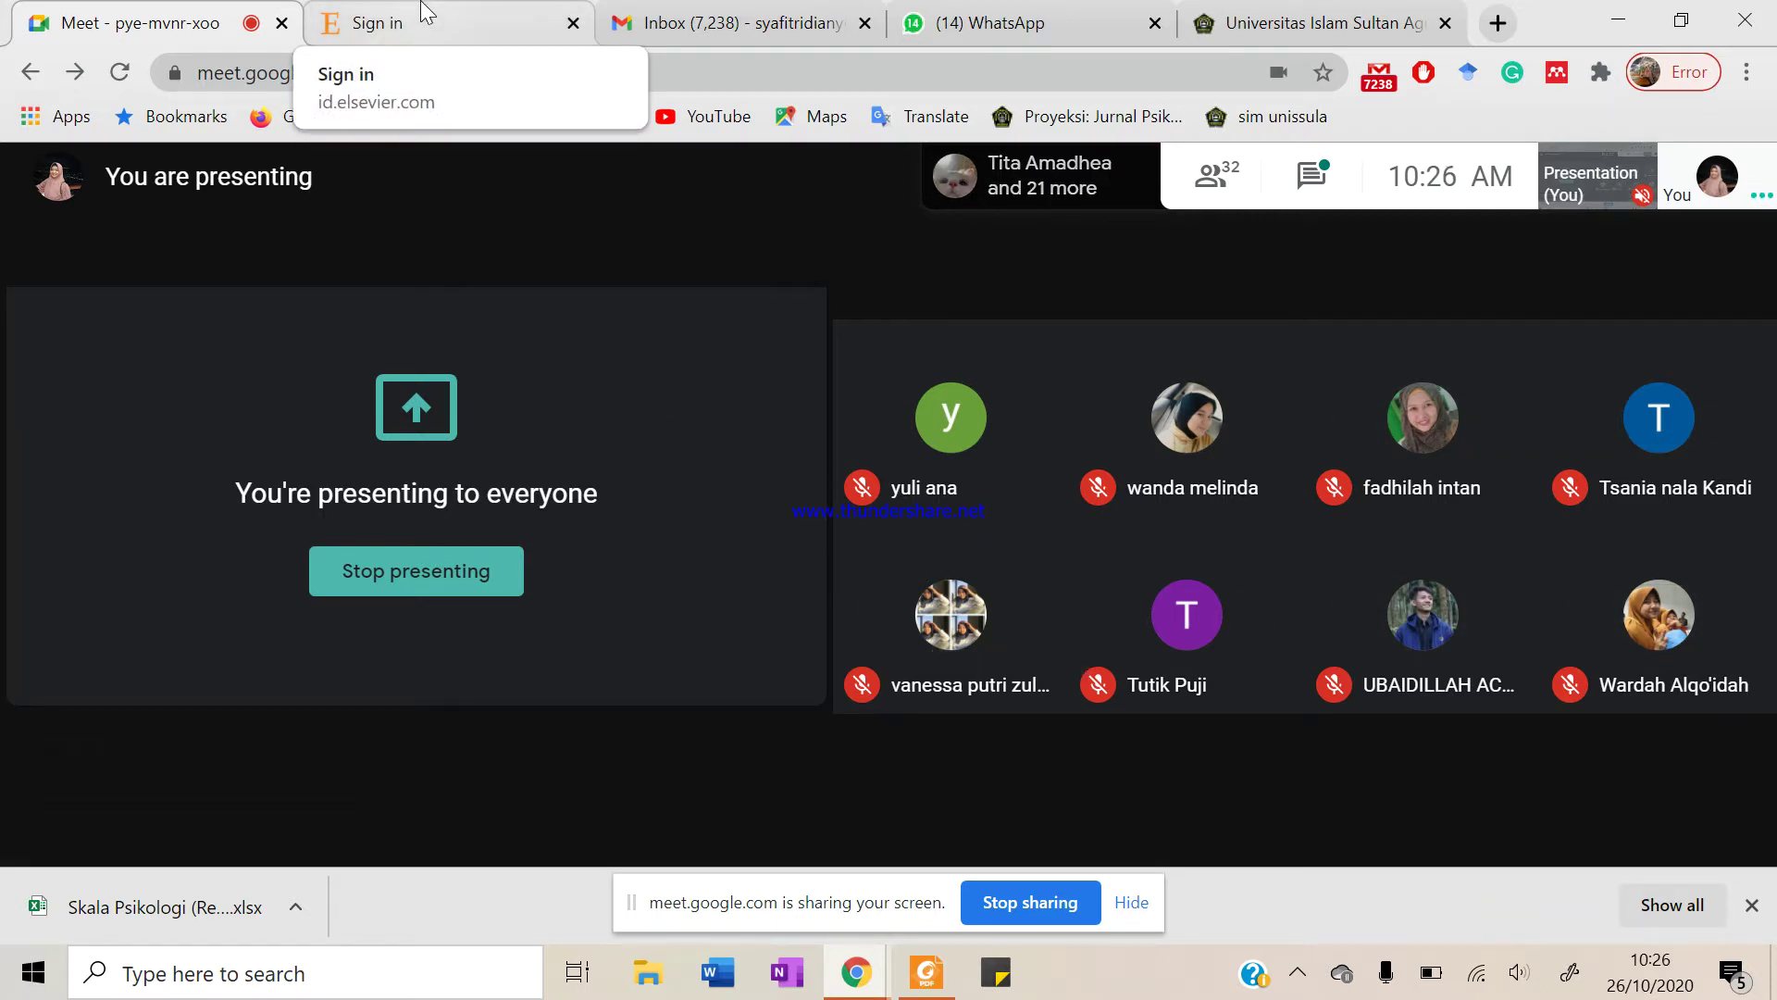
click(425, 12)
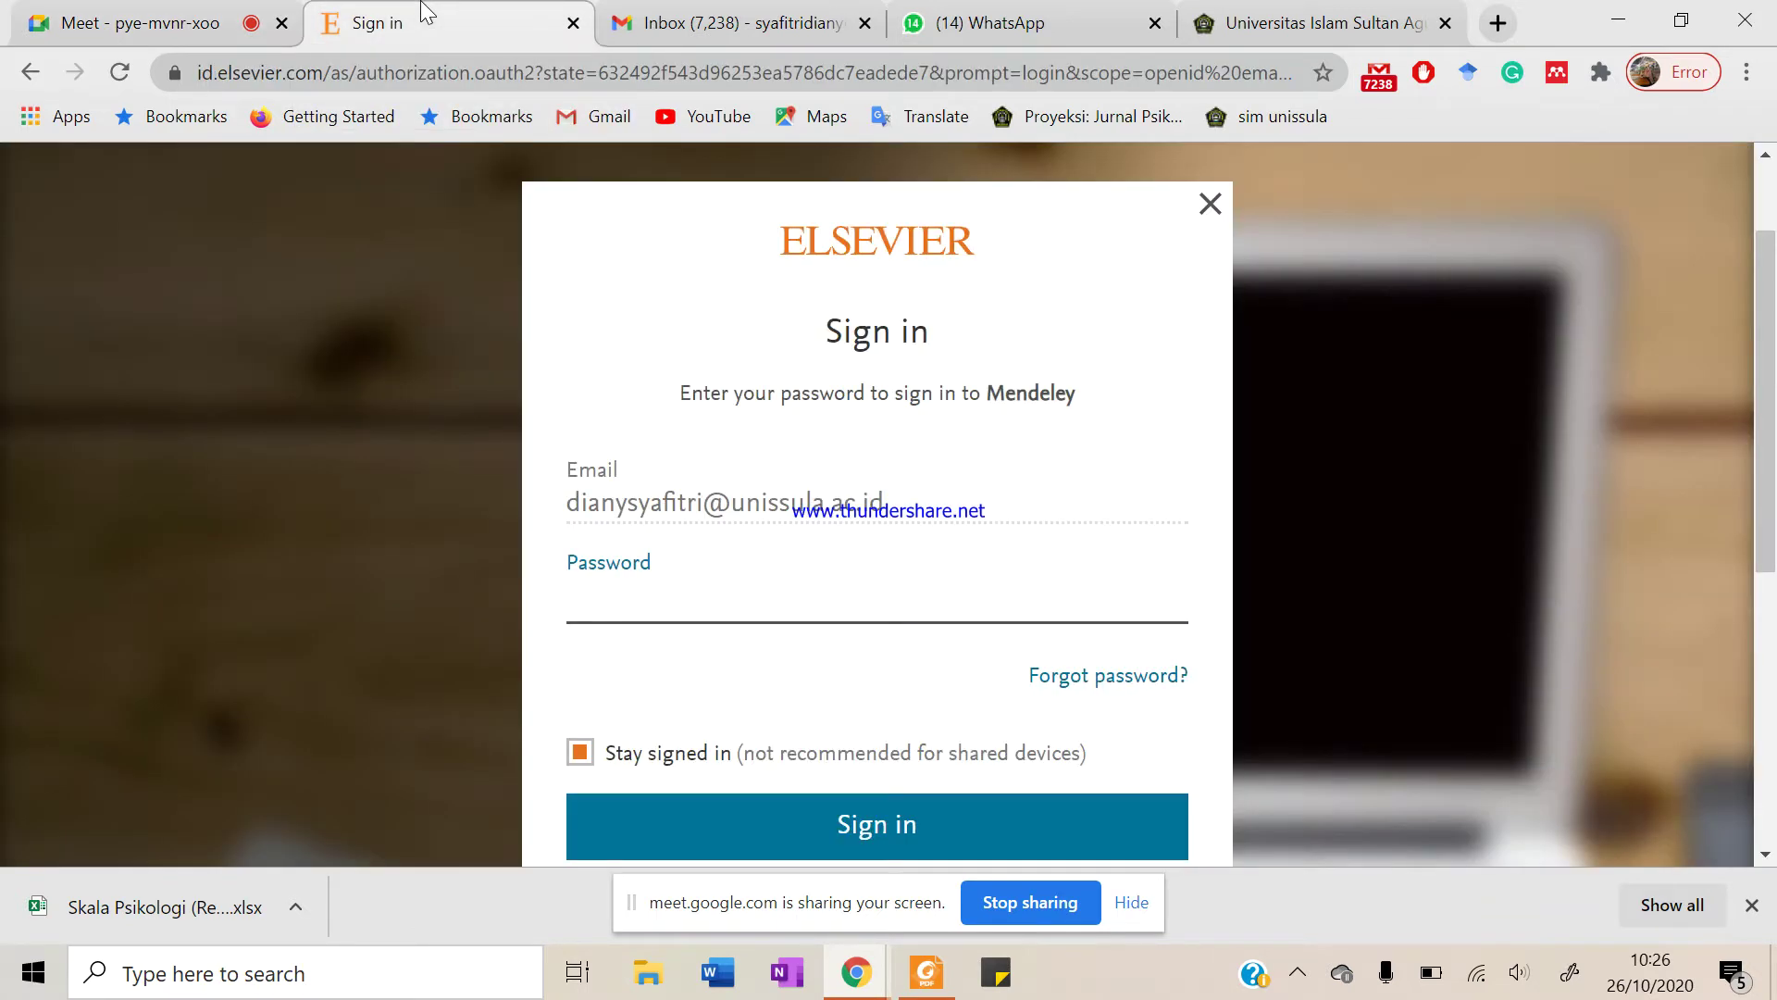
click(138, 22)
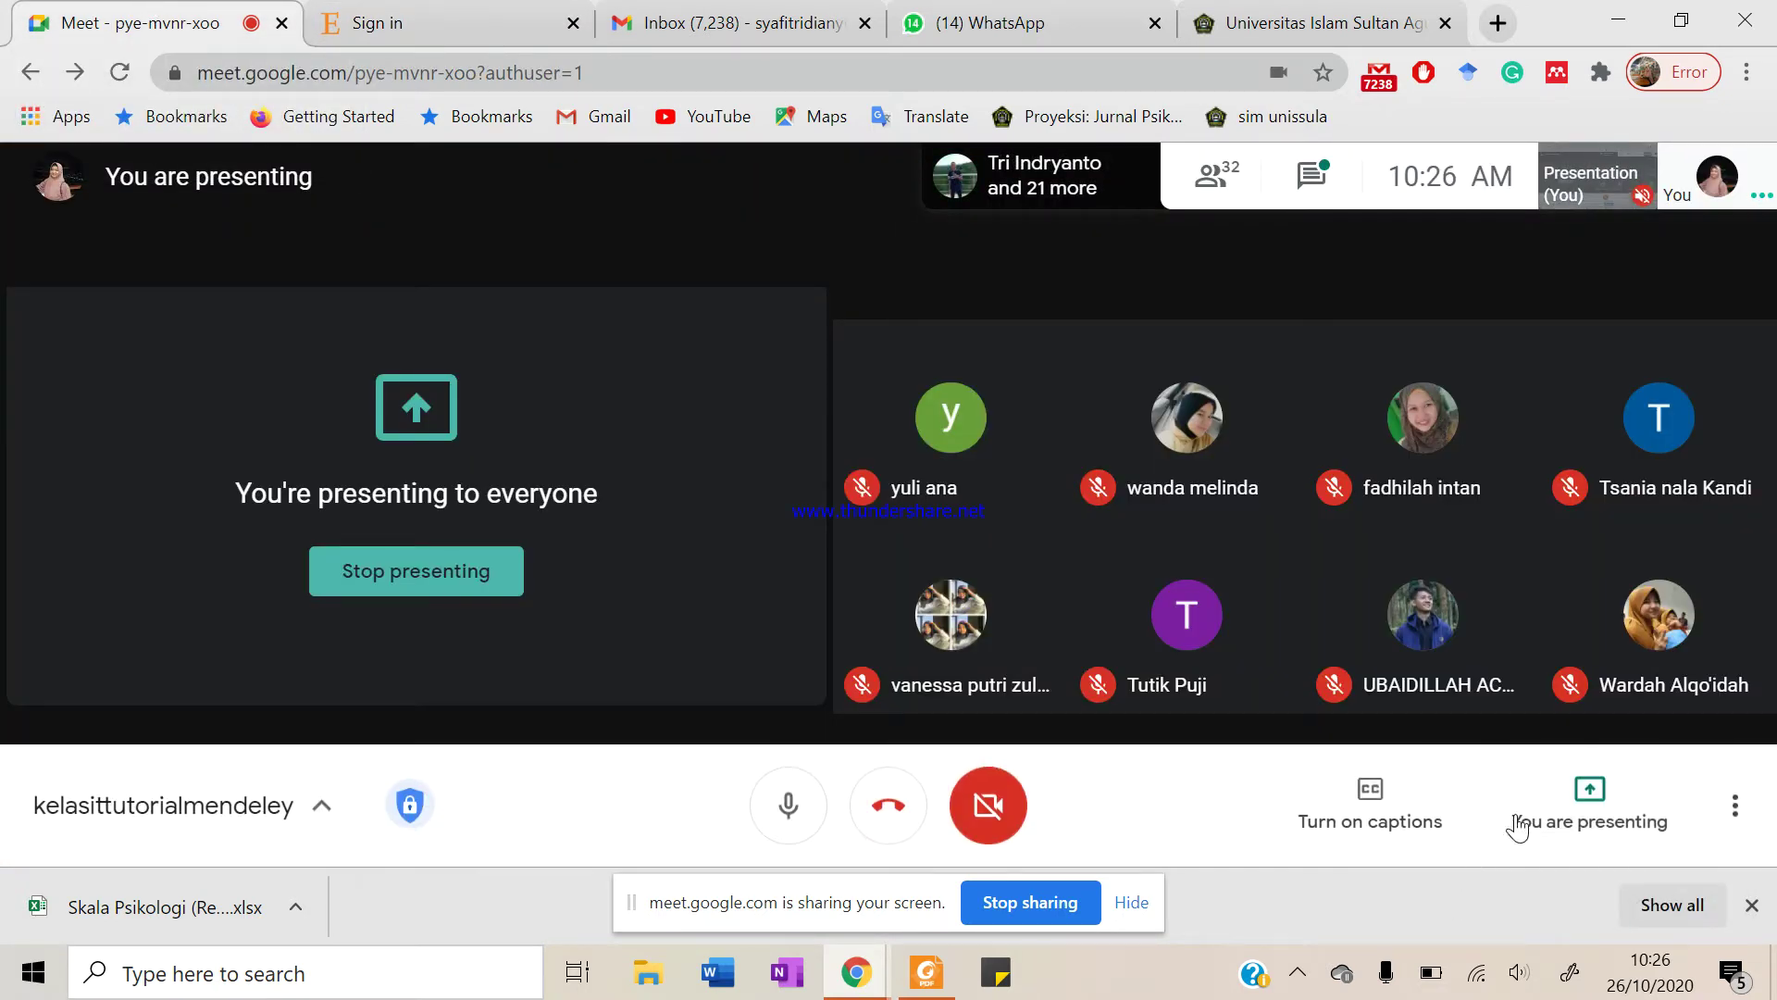
click(1735, 805)
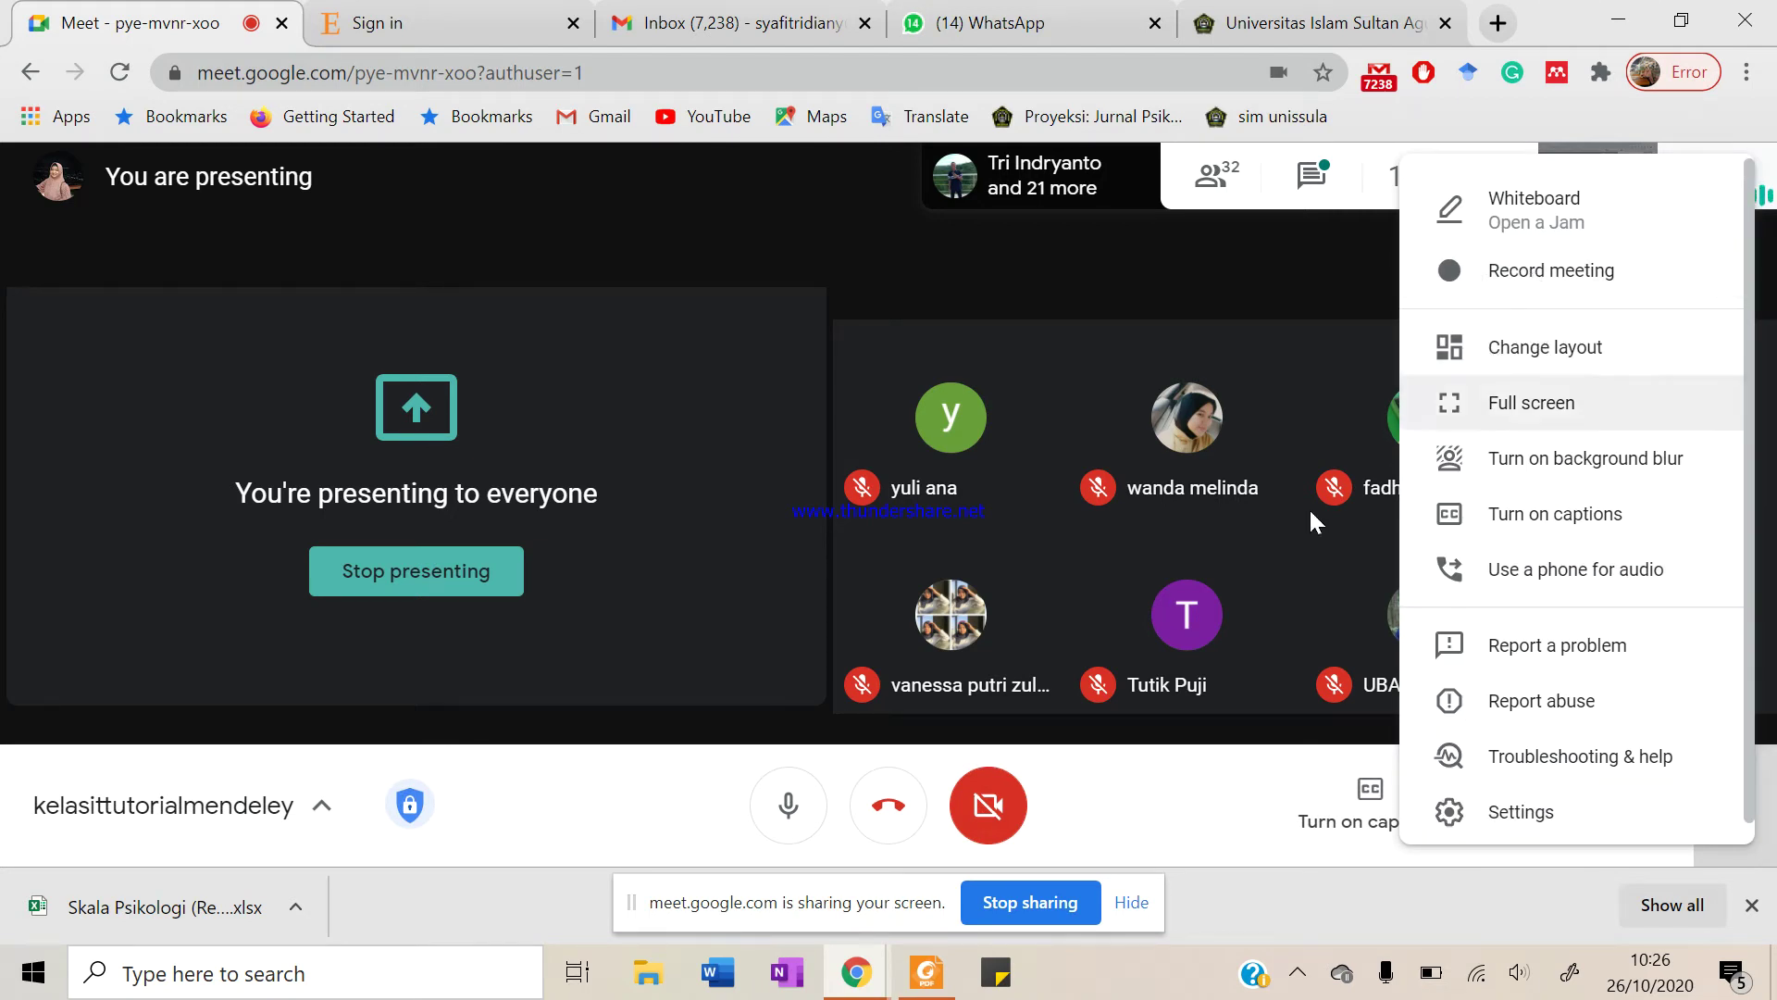
Open the forgotten-password form from the Elsevier sign-in page and examine the option to get a reset link
click(426, 8)
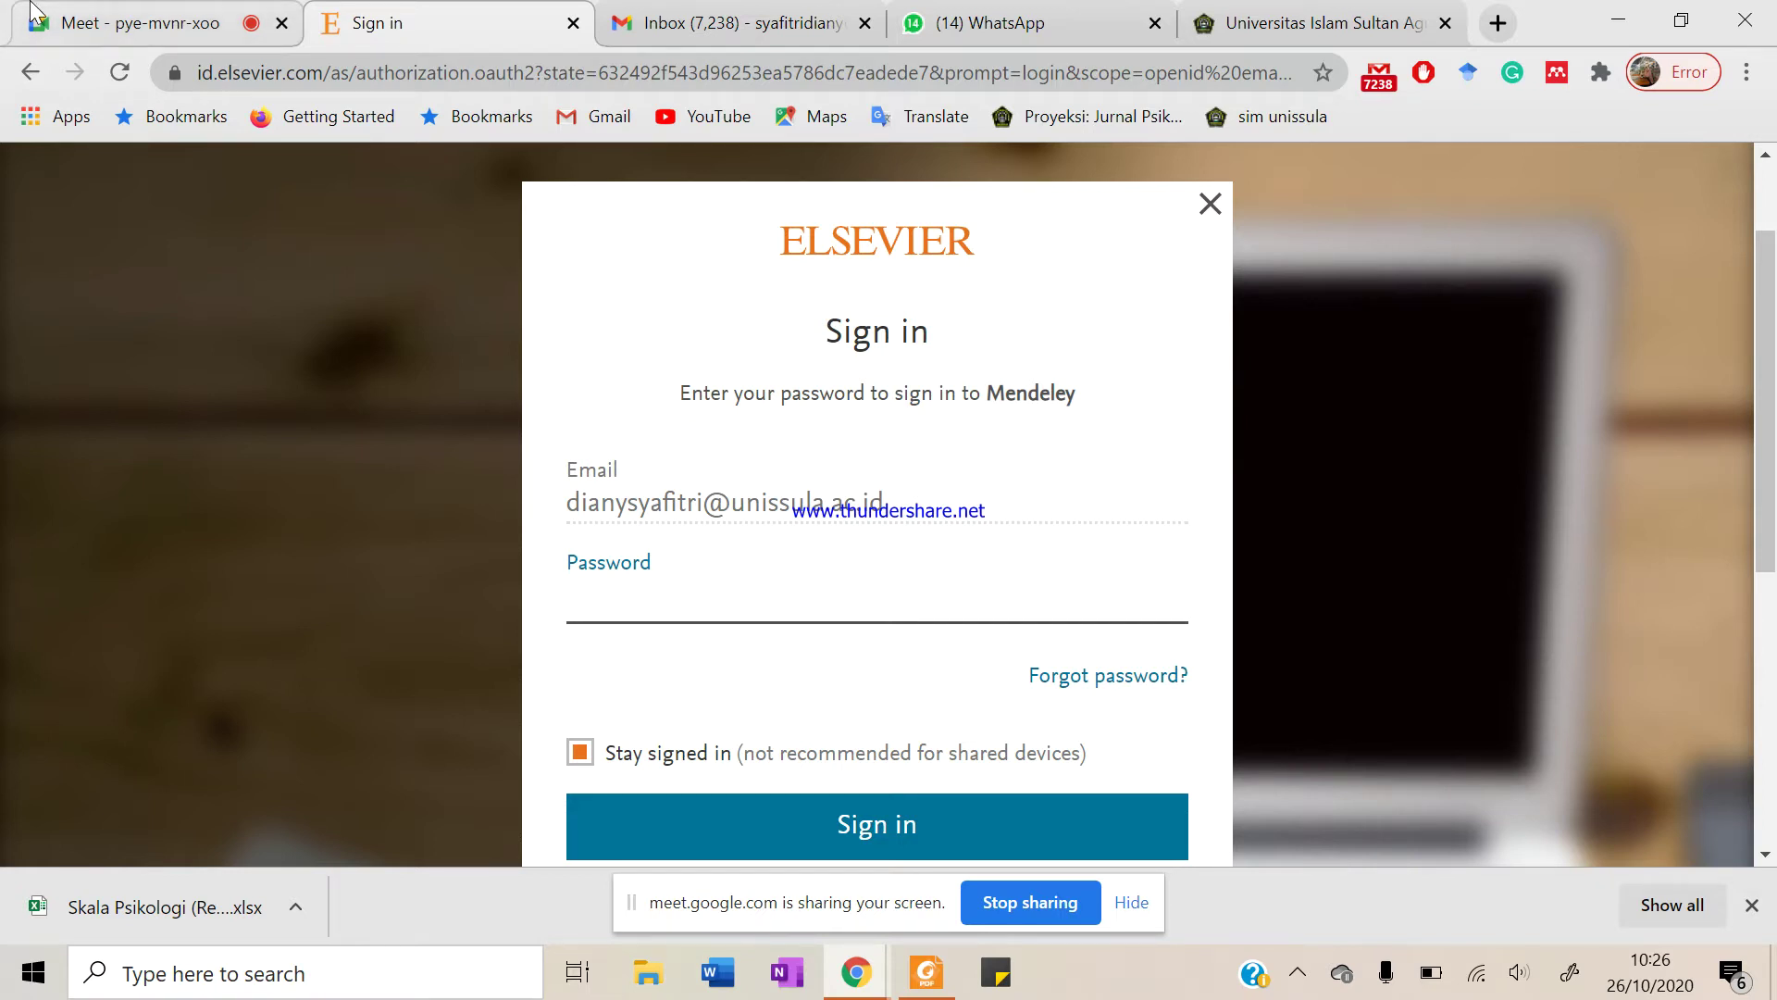
scroll(974, 585, down, 2)
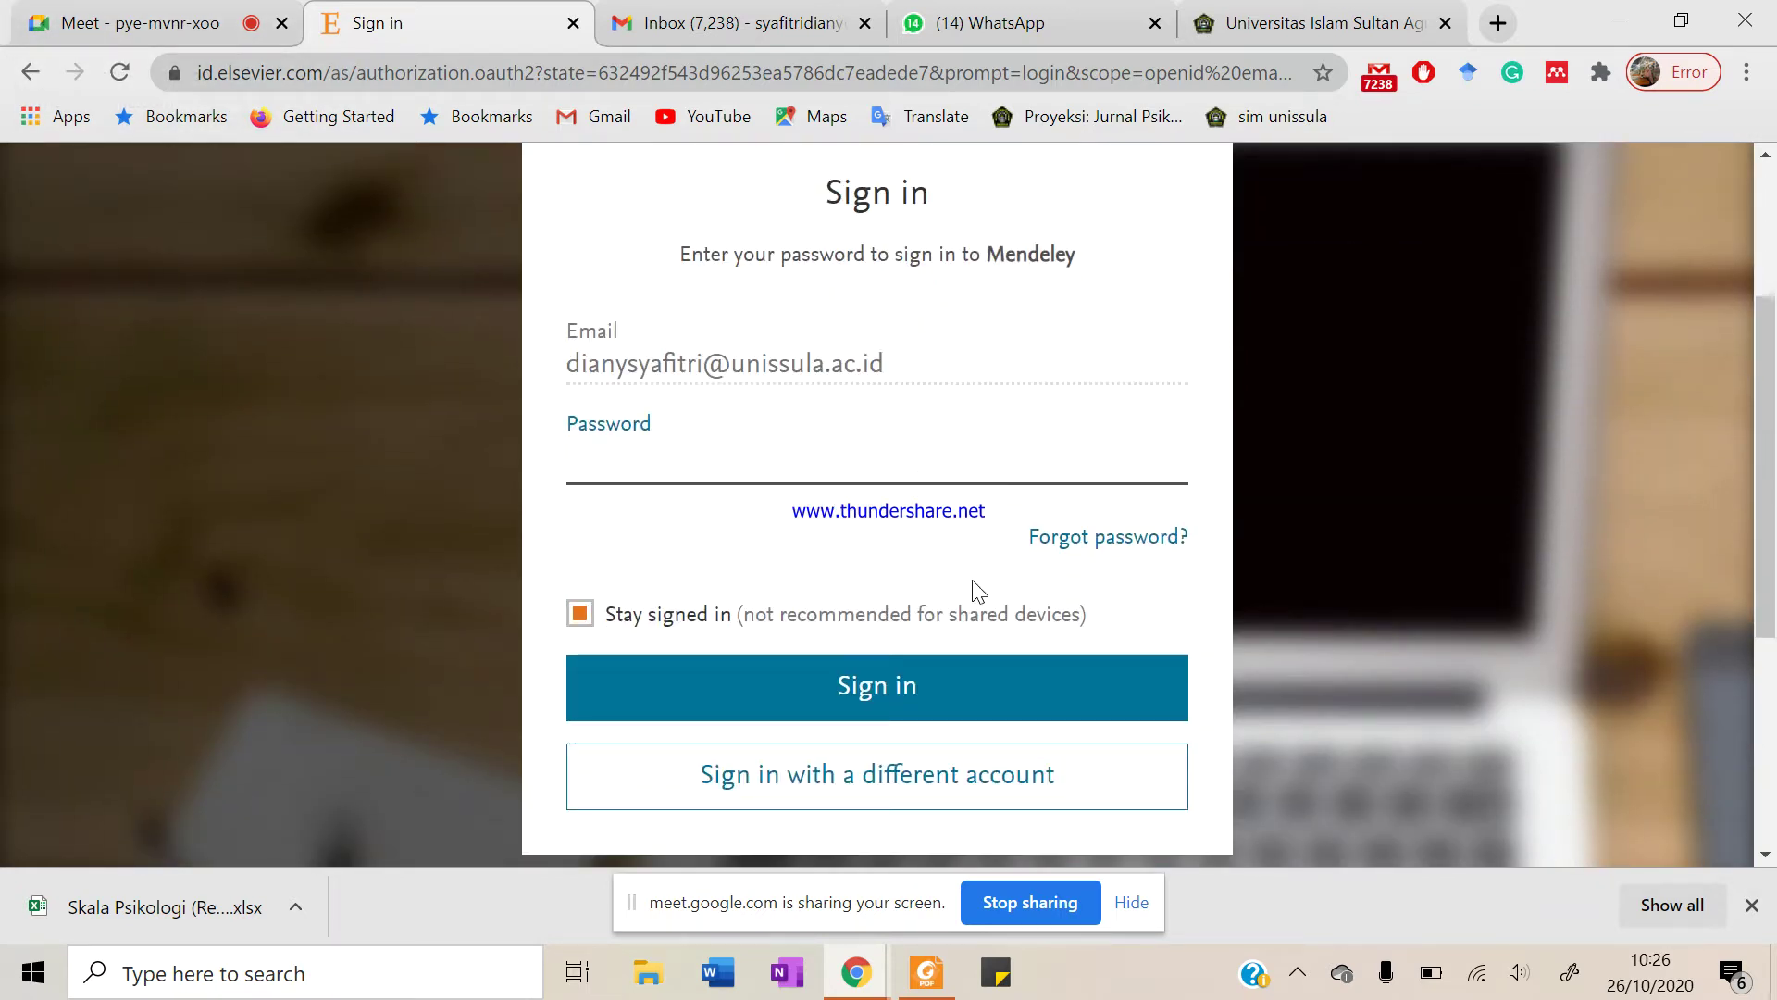
click(1107, 548)
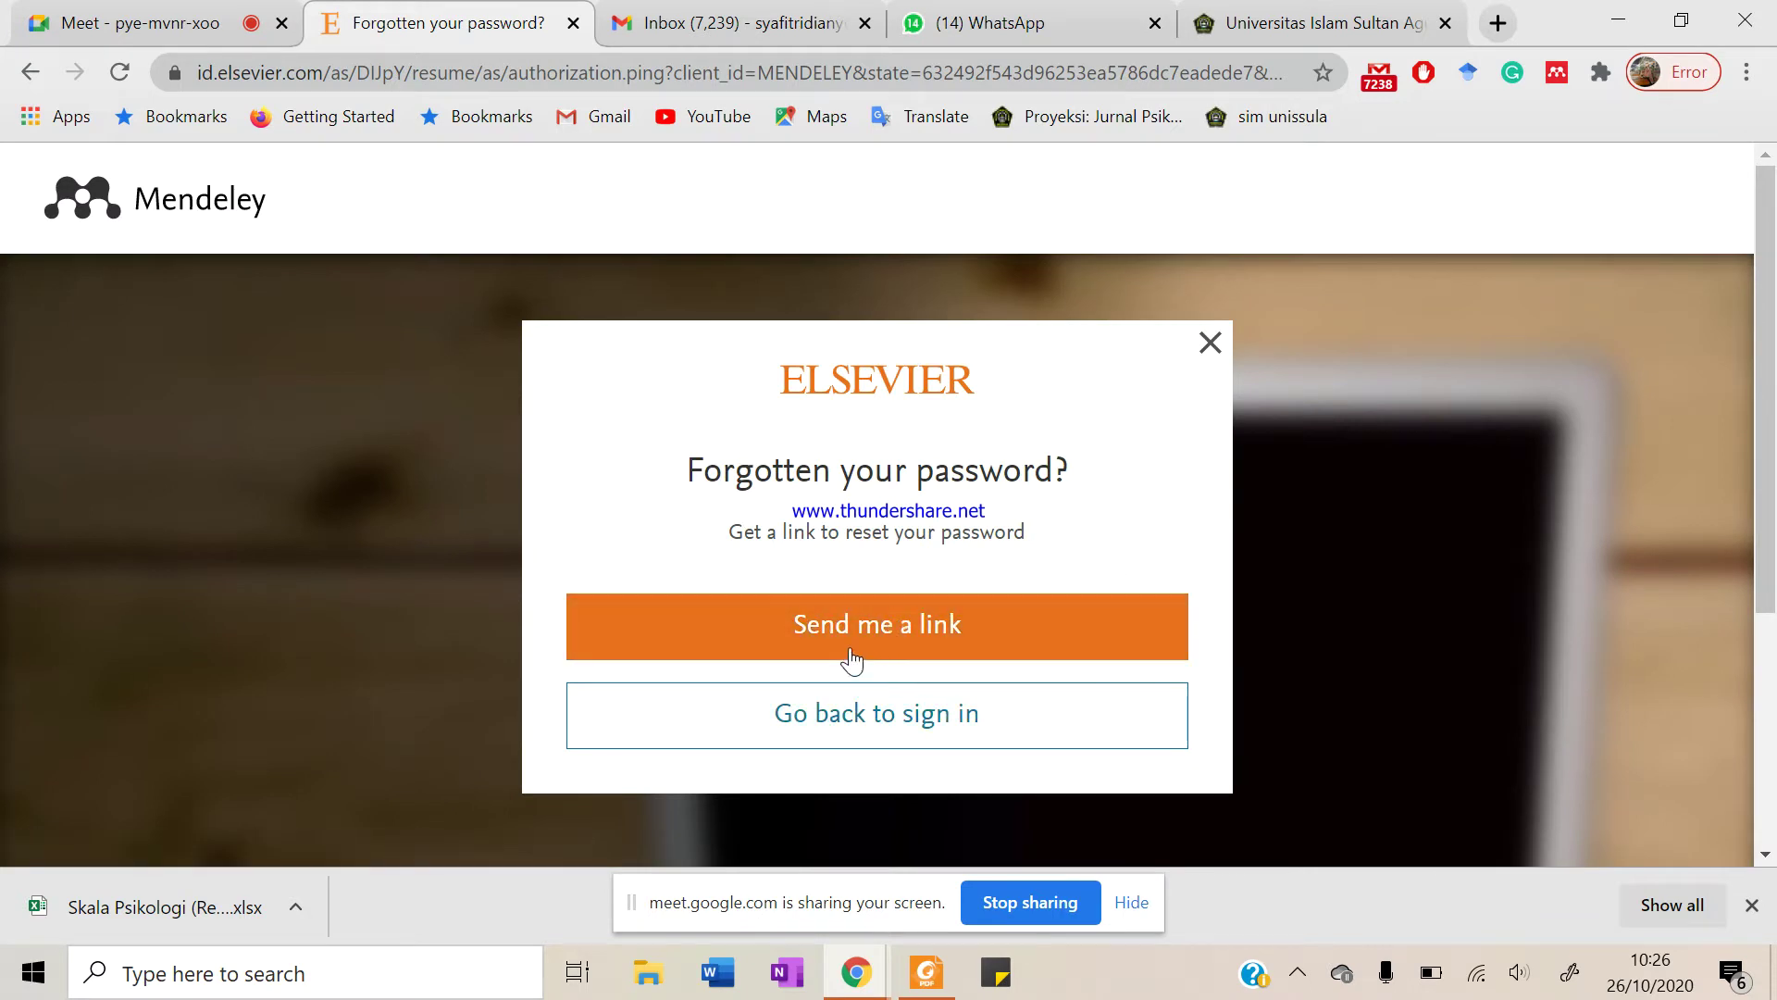
click(828, 627)
click(839, 639)
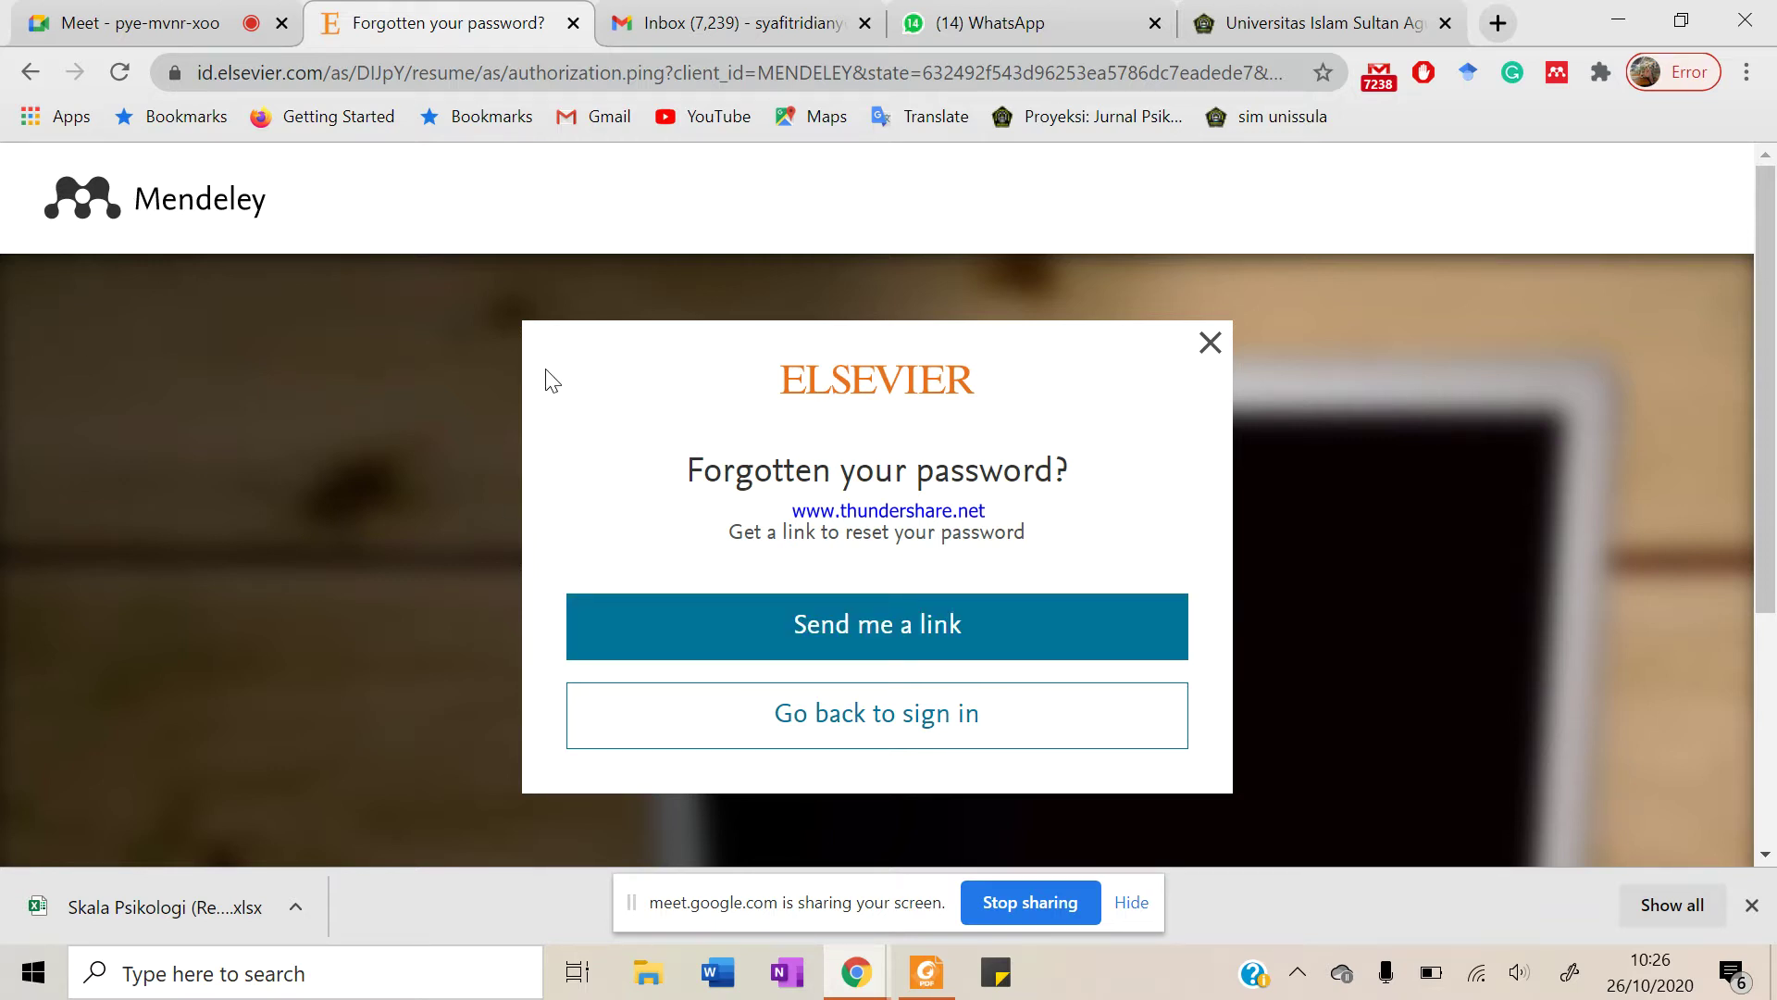
Check the Google Meet call, and close the forgotten-password form to get back to the Elsevier sign-in form
click(139, 22)
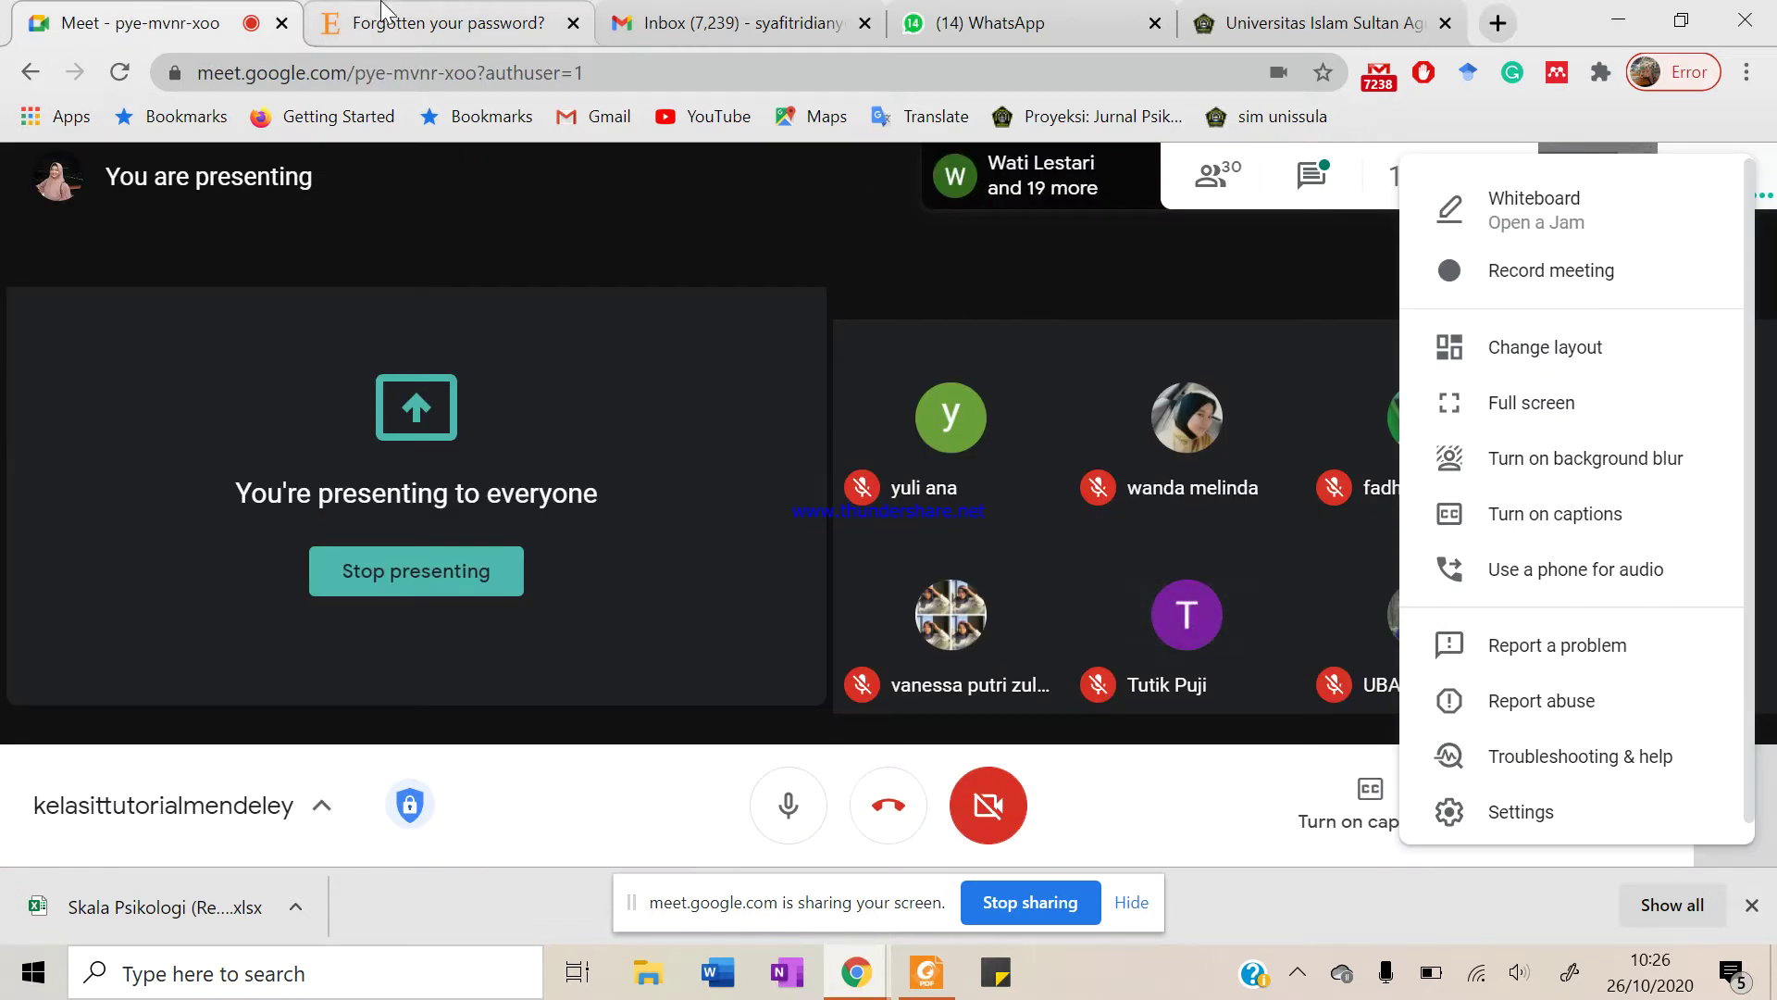
click(435, 22)
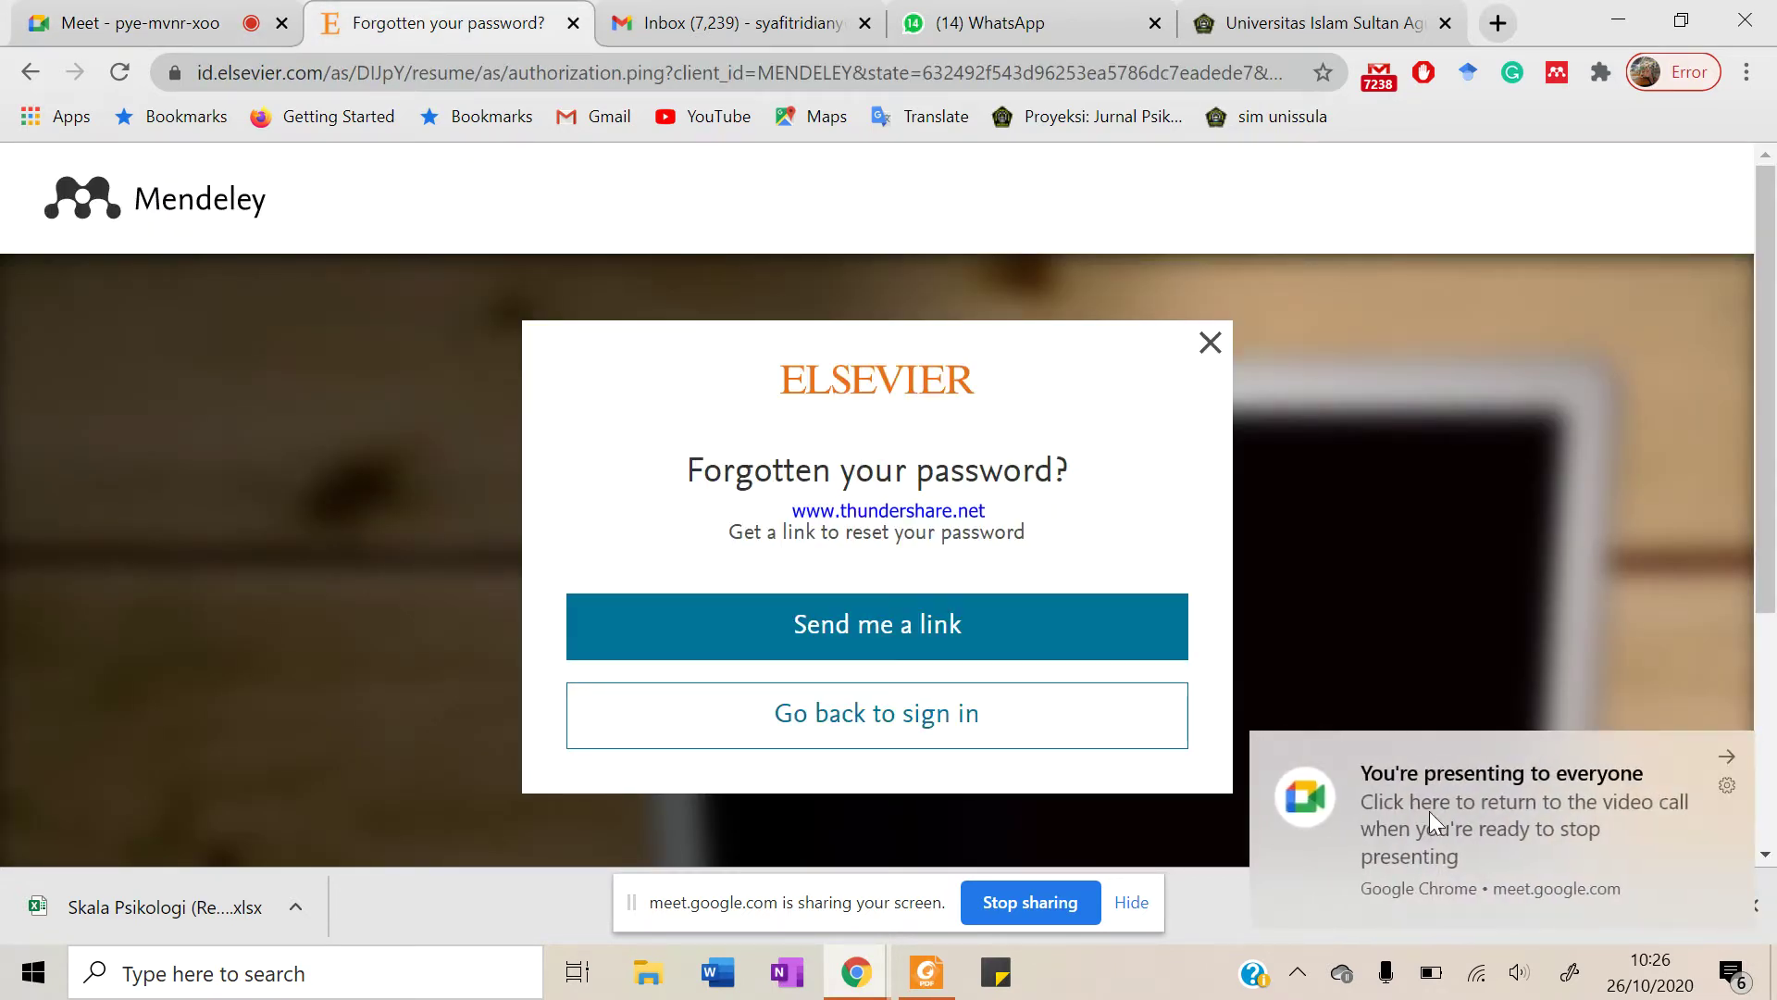
click(1208, 355)
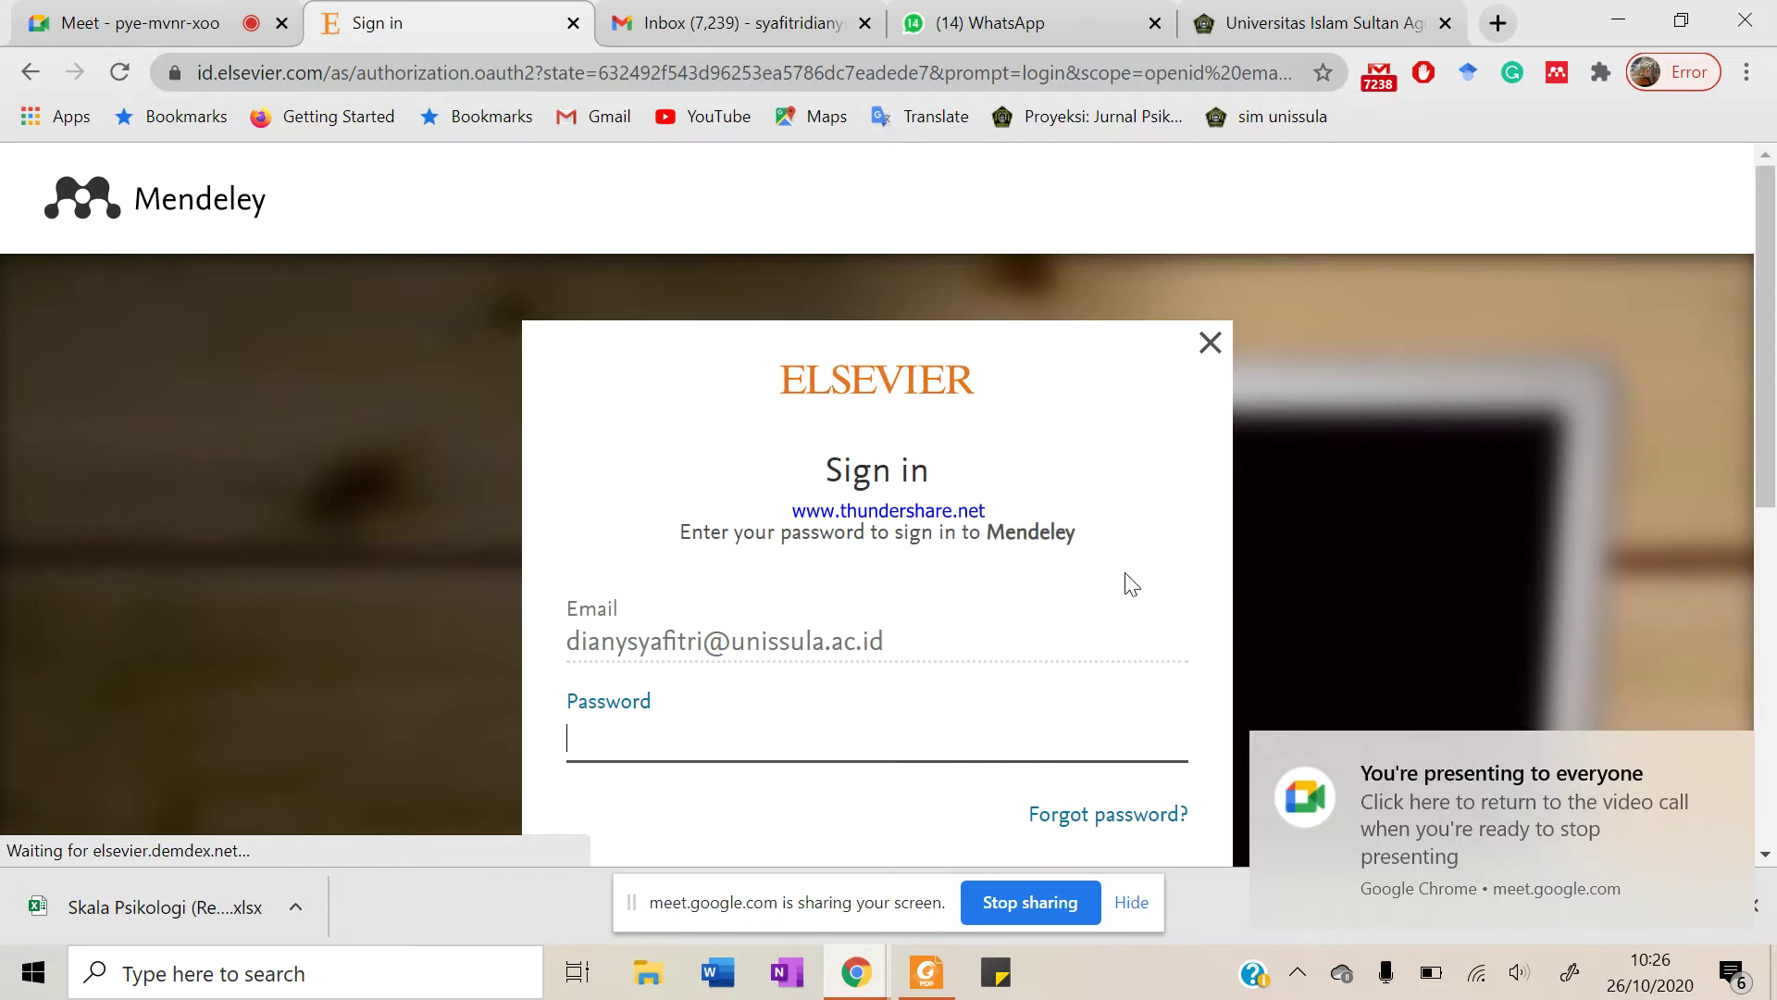
Examine the Elsevier sign-in form, including the password field, stay-signed-in option and sign-in with a different account
scroll(1123, 582, down, 5)
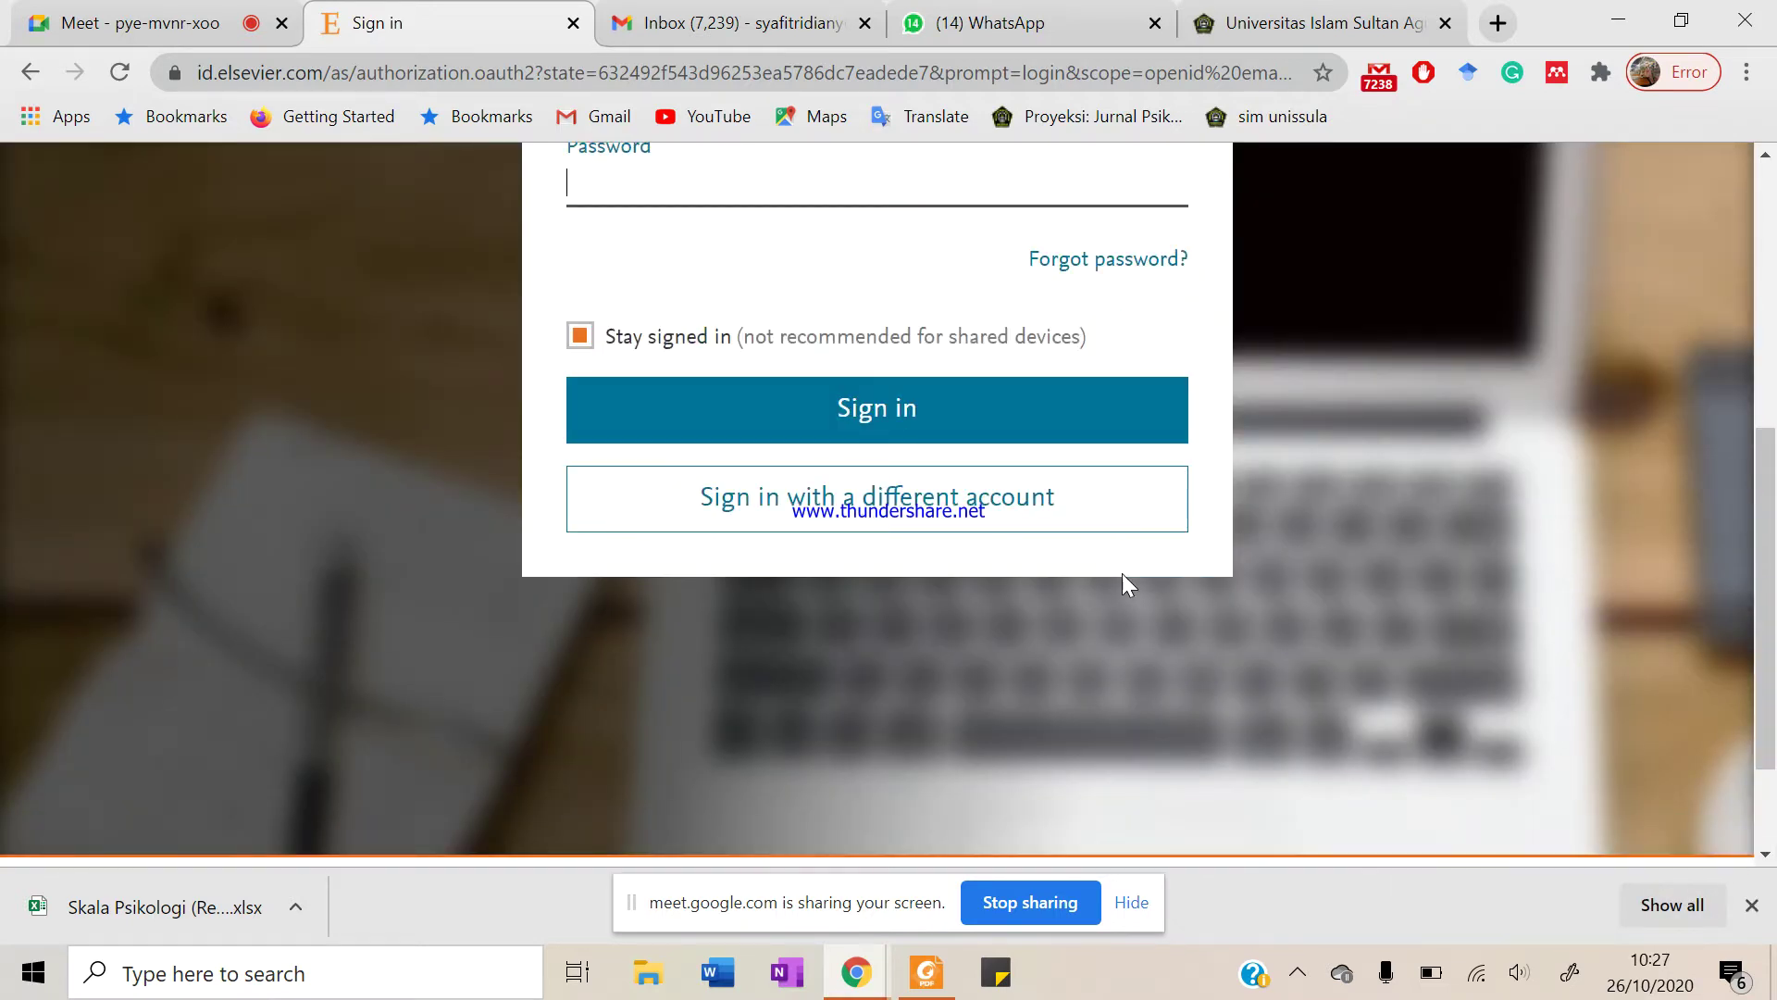
scroll(1123, 581, up, 5)
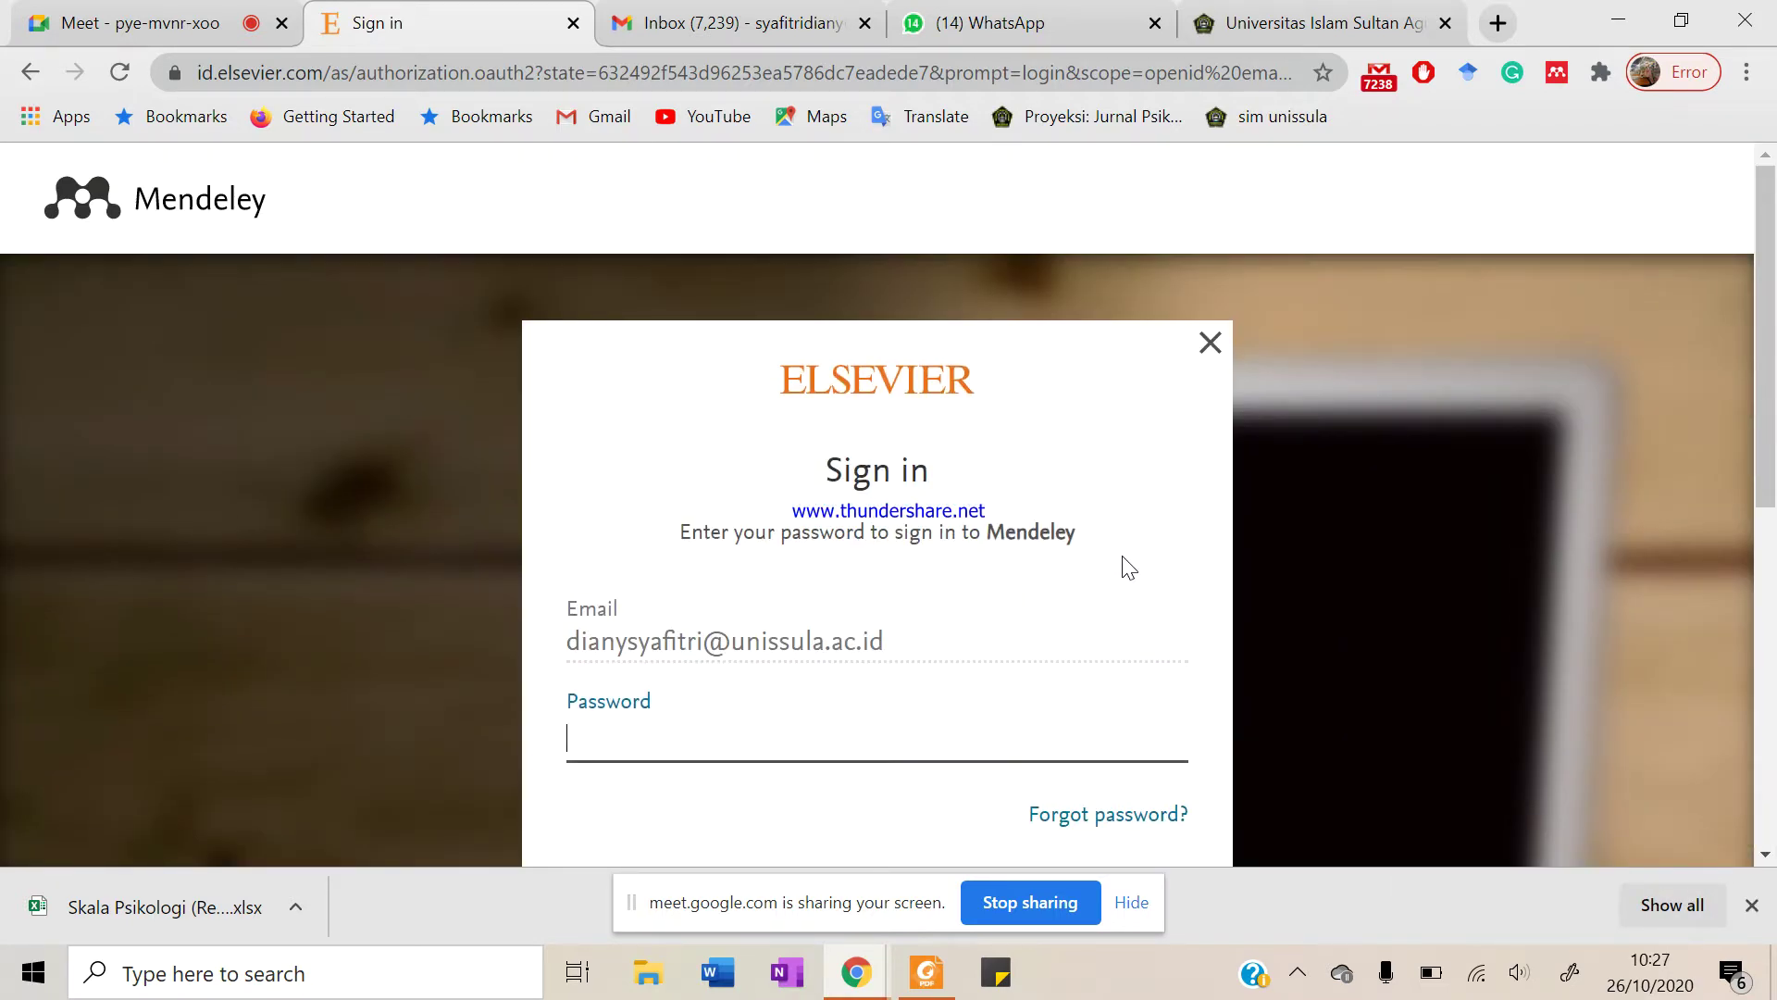
click(1216, 361)
scroll(1220, 472, down, 3)
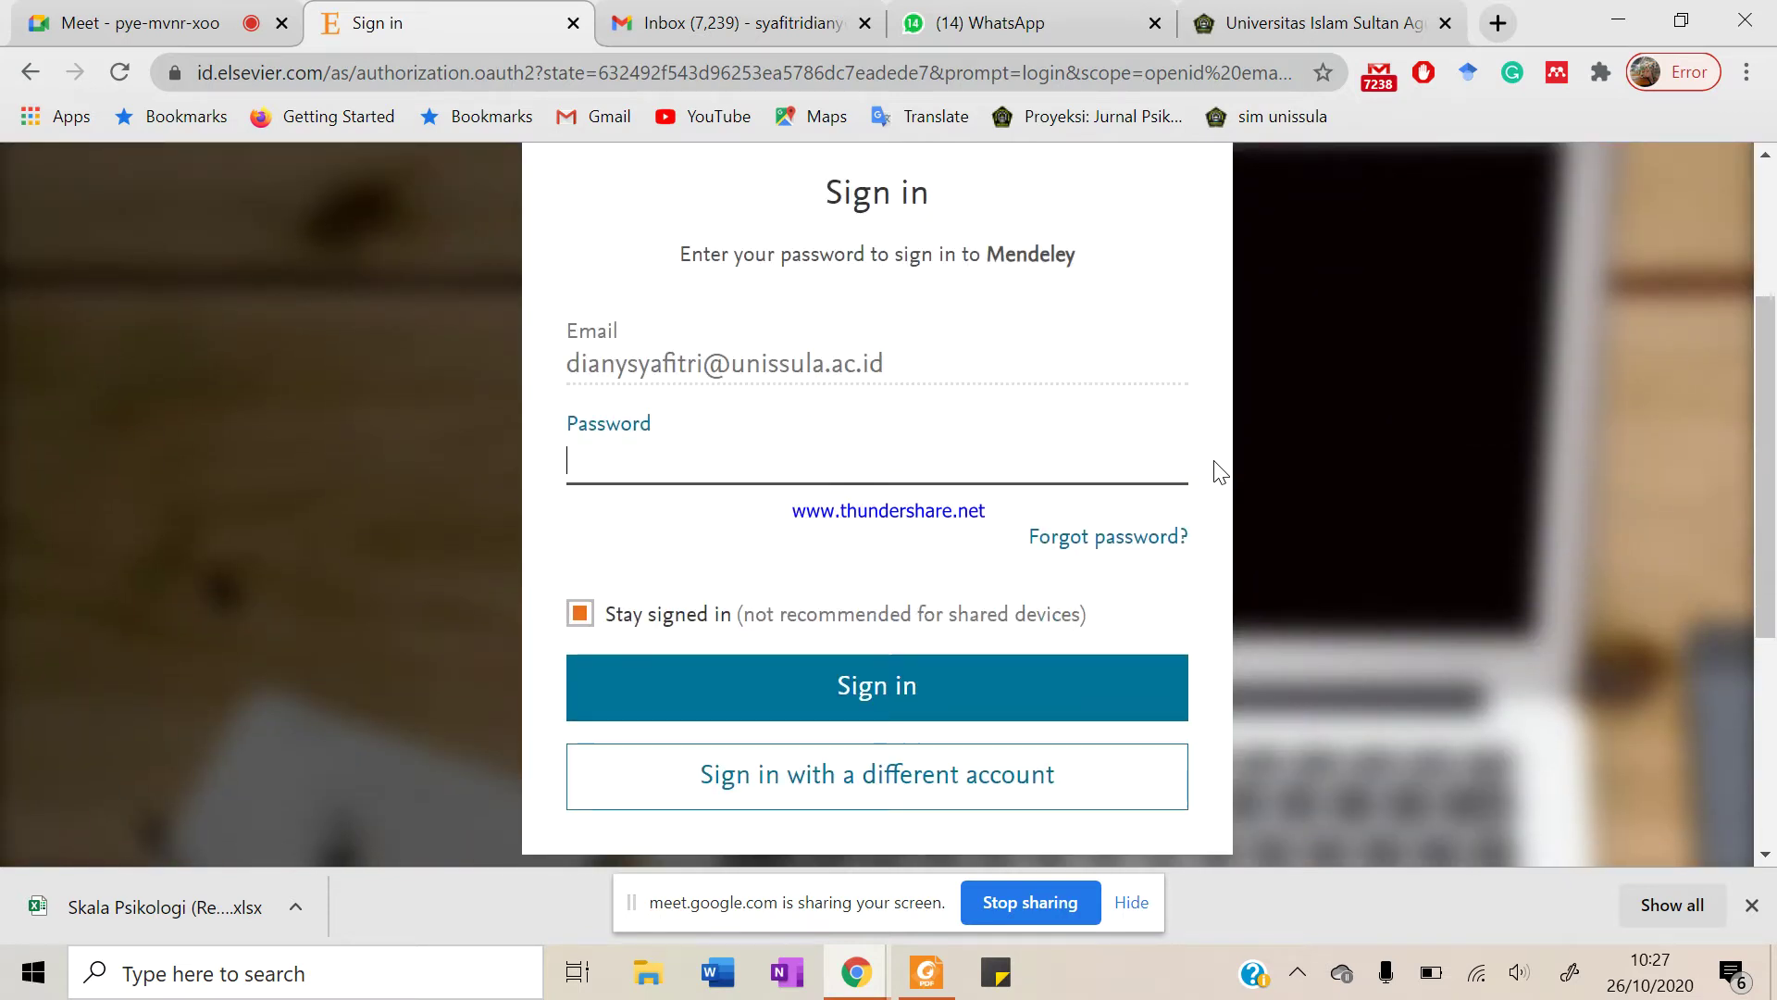
scroll(1220, 472, up, 3)
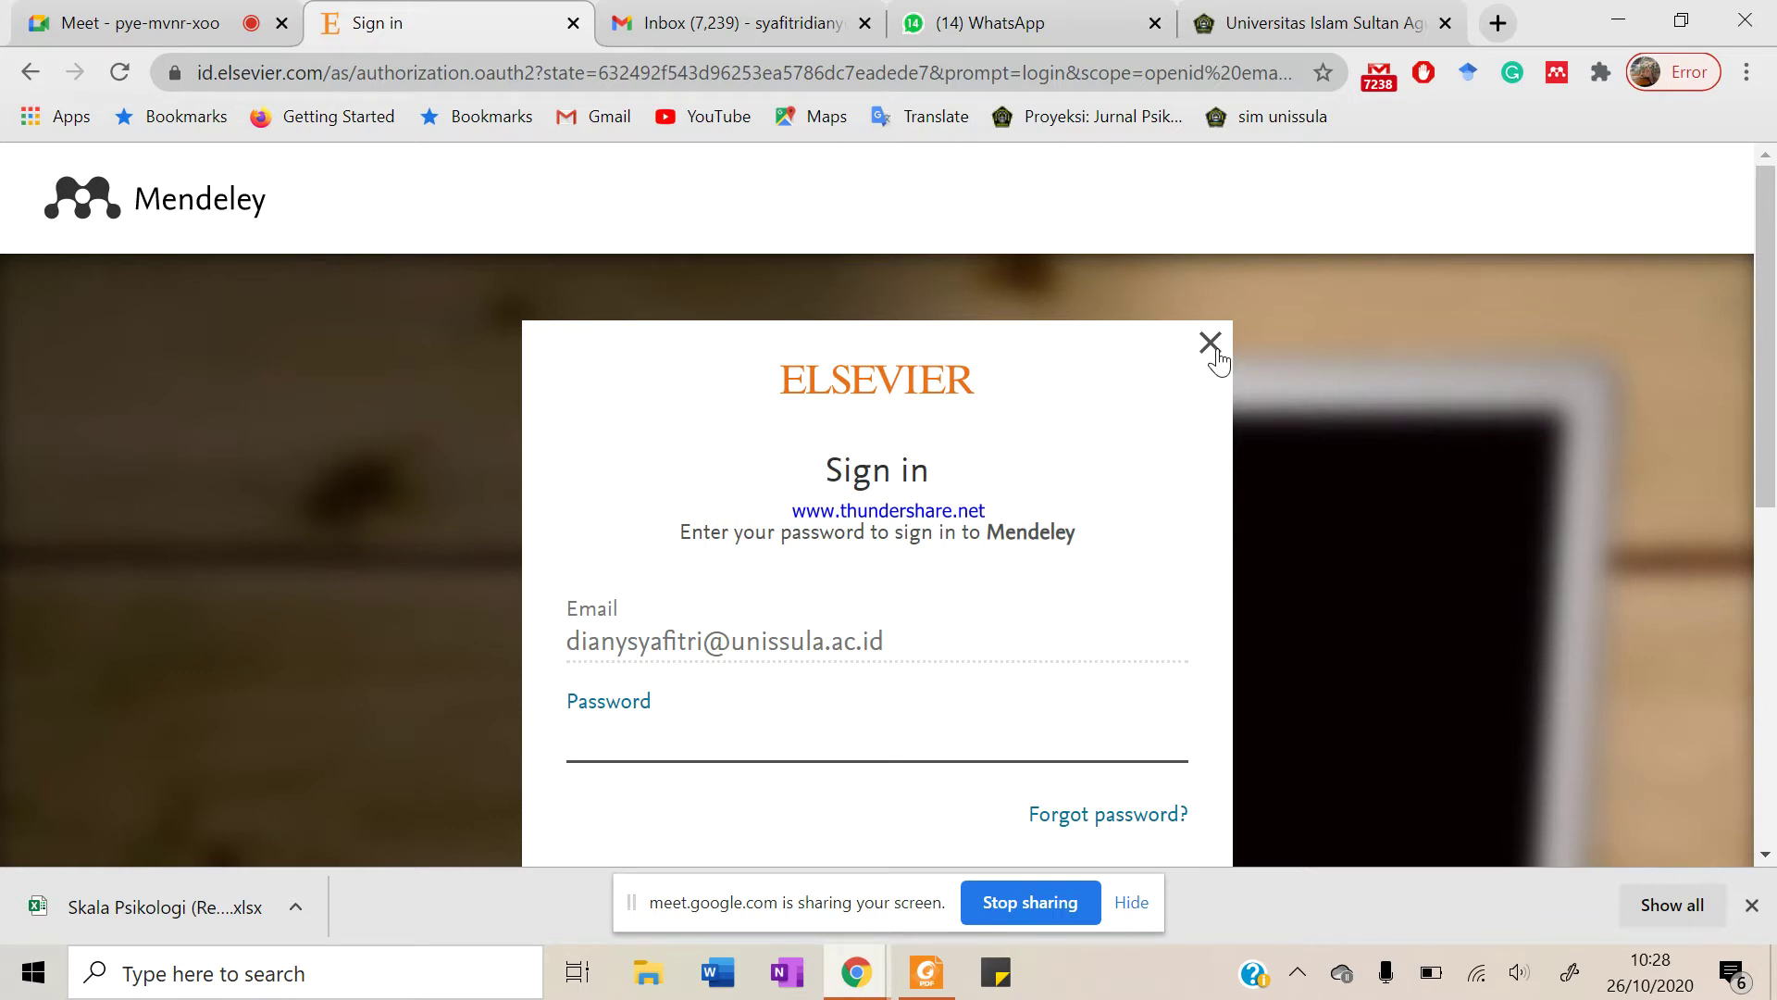
scroll(1030, 727, down, 1)
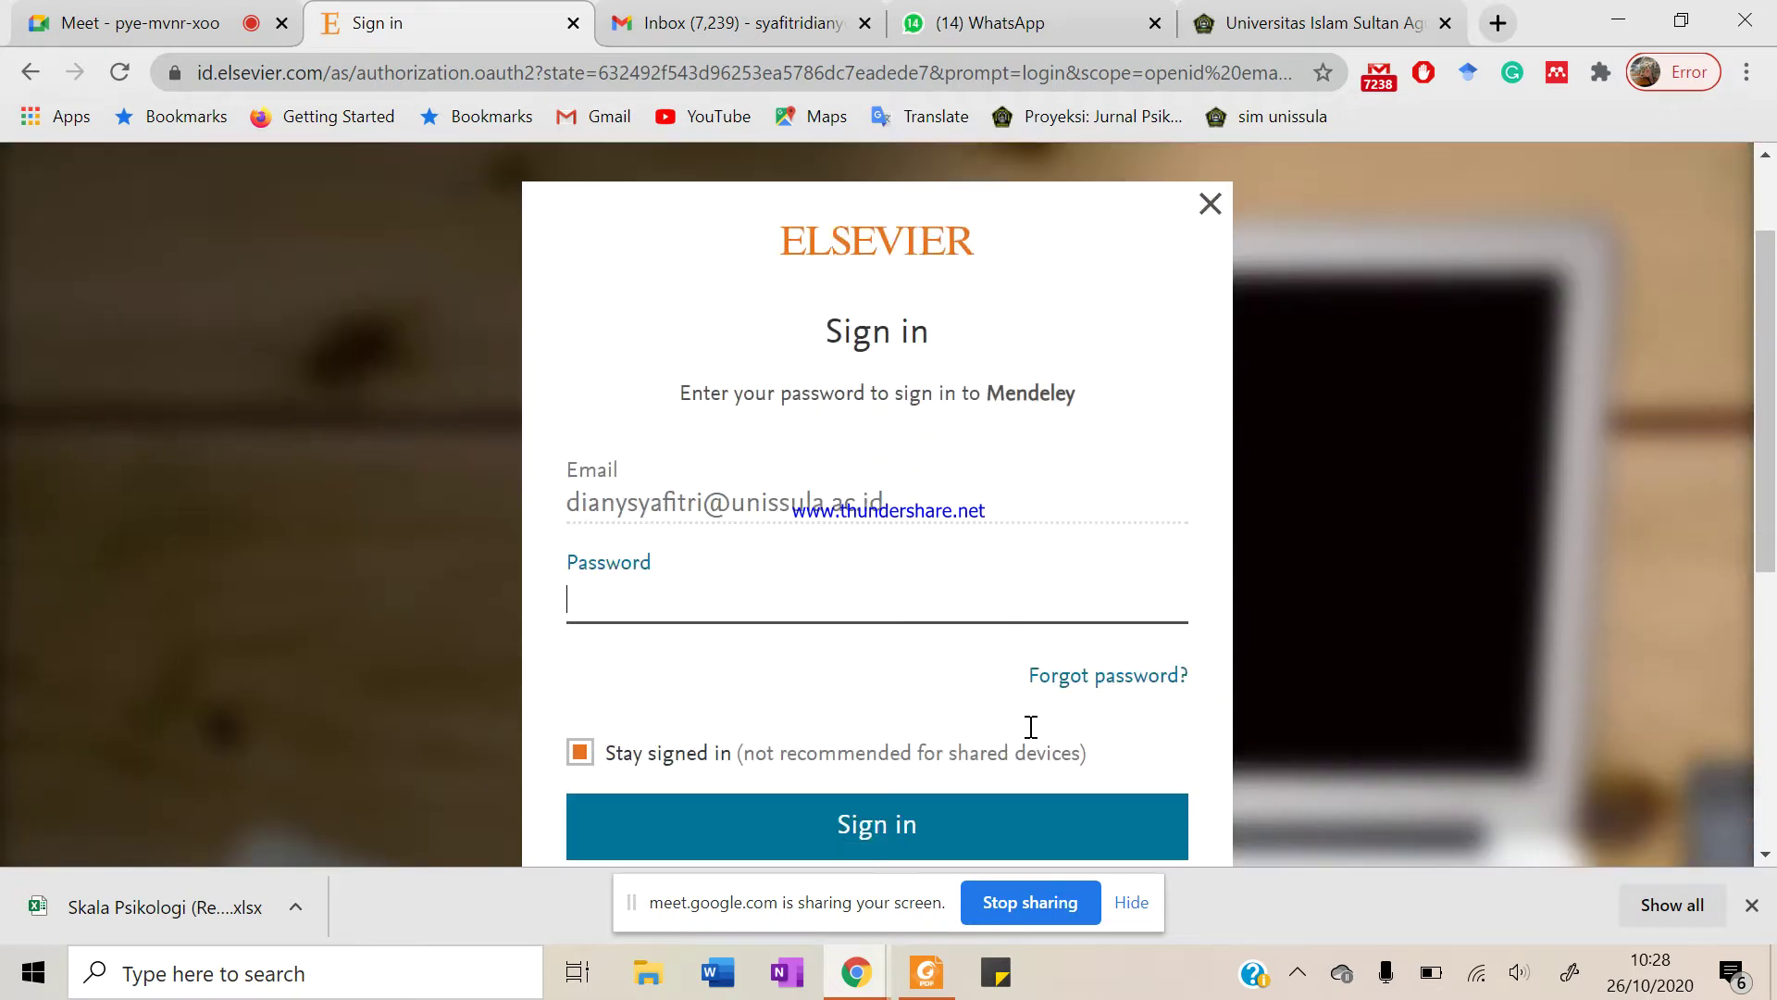
scroll(1030, 726, up, 1)
Leave the sign-in form and load the mendeley.com homepage
click(524, 74)
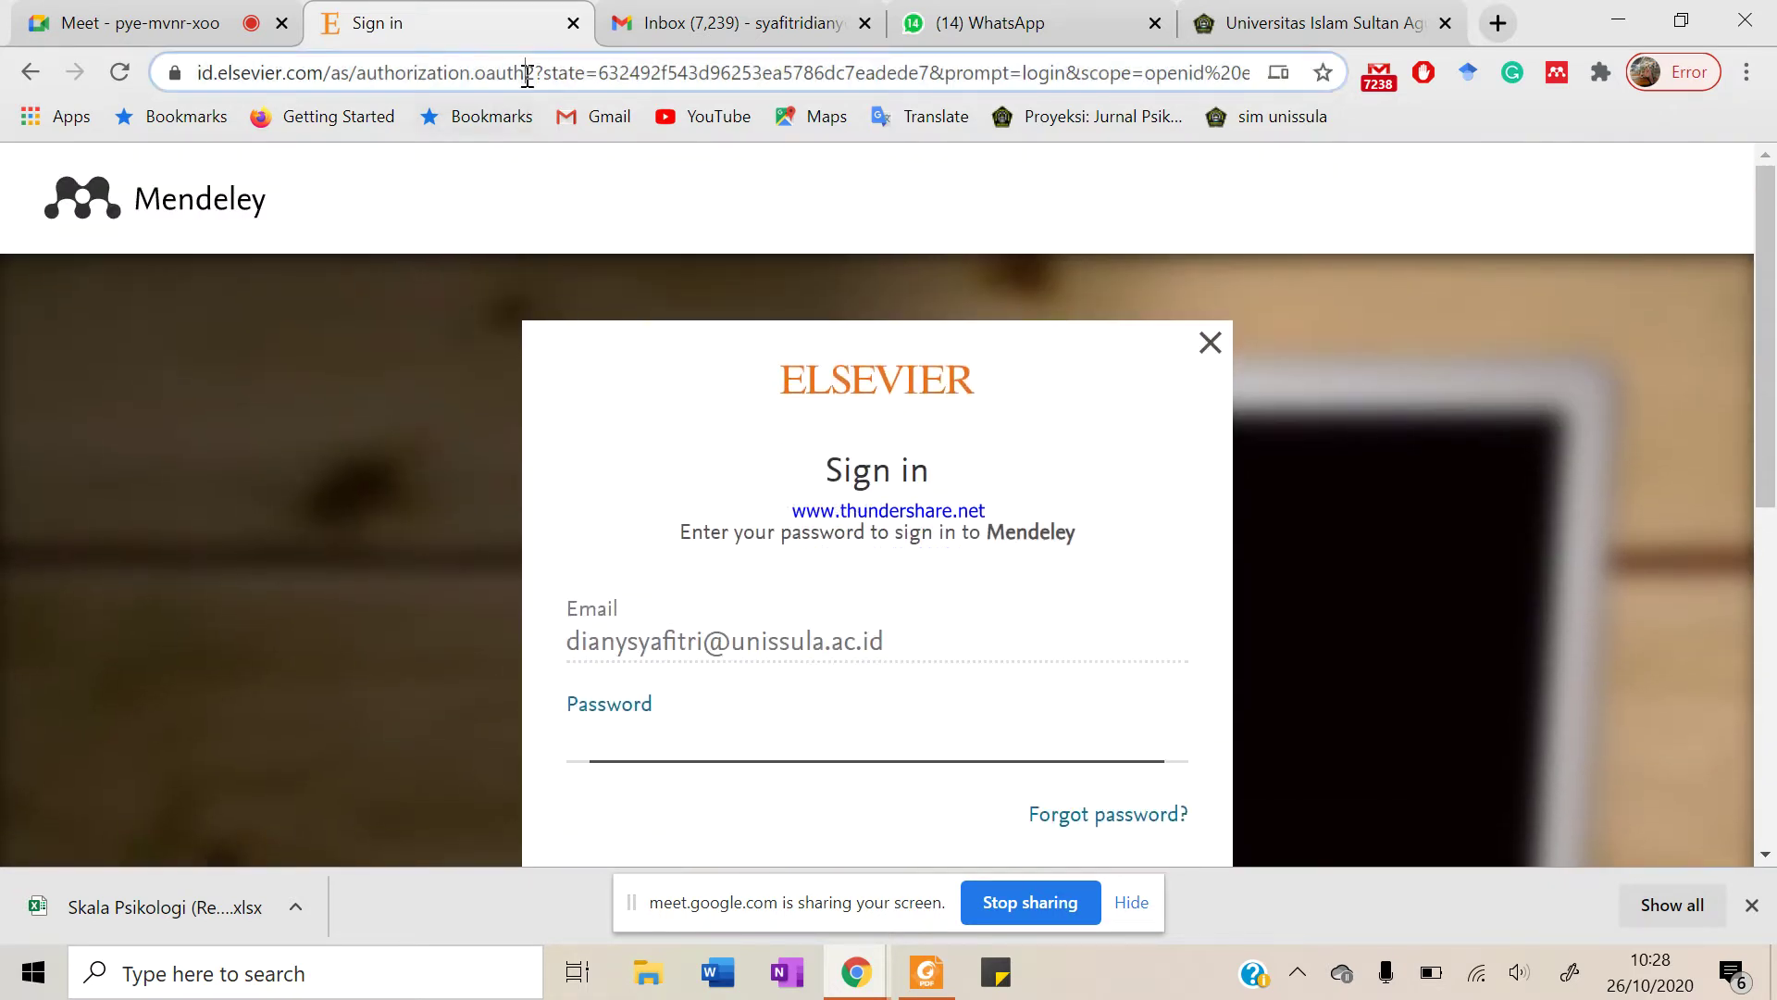
text(mend)
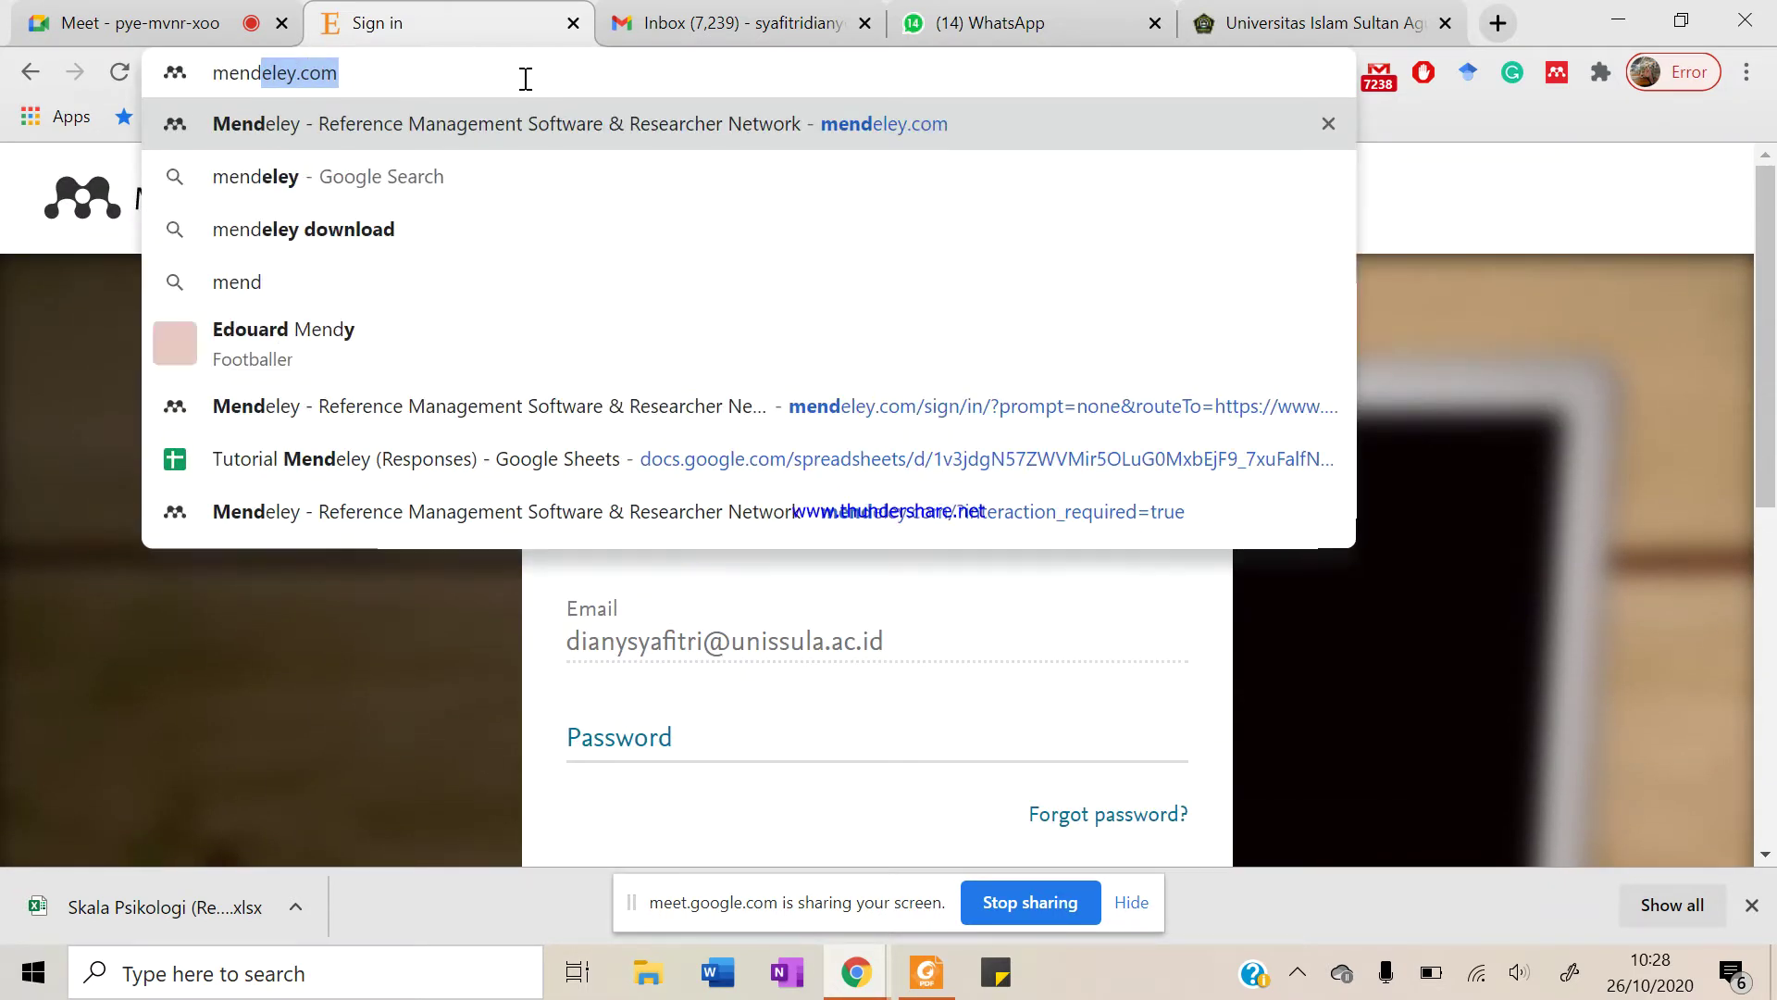
key(Return)
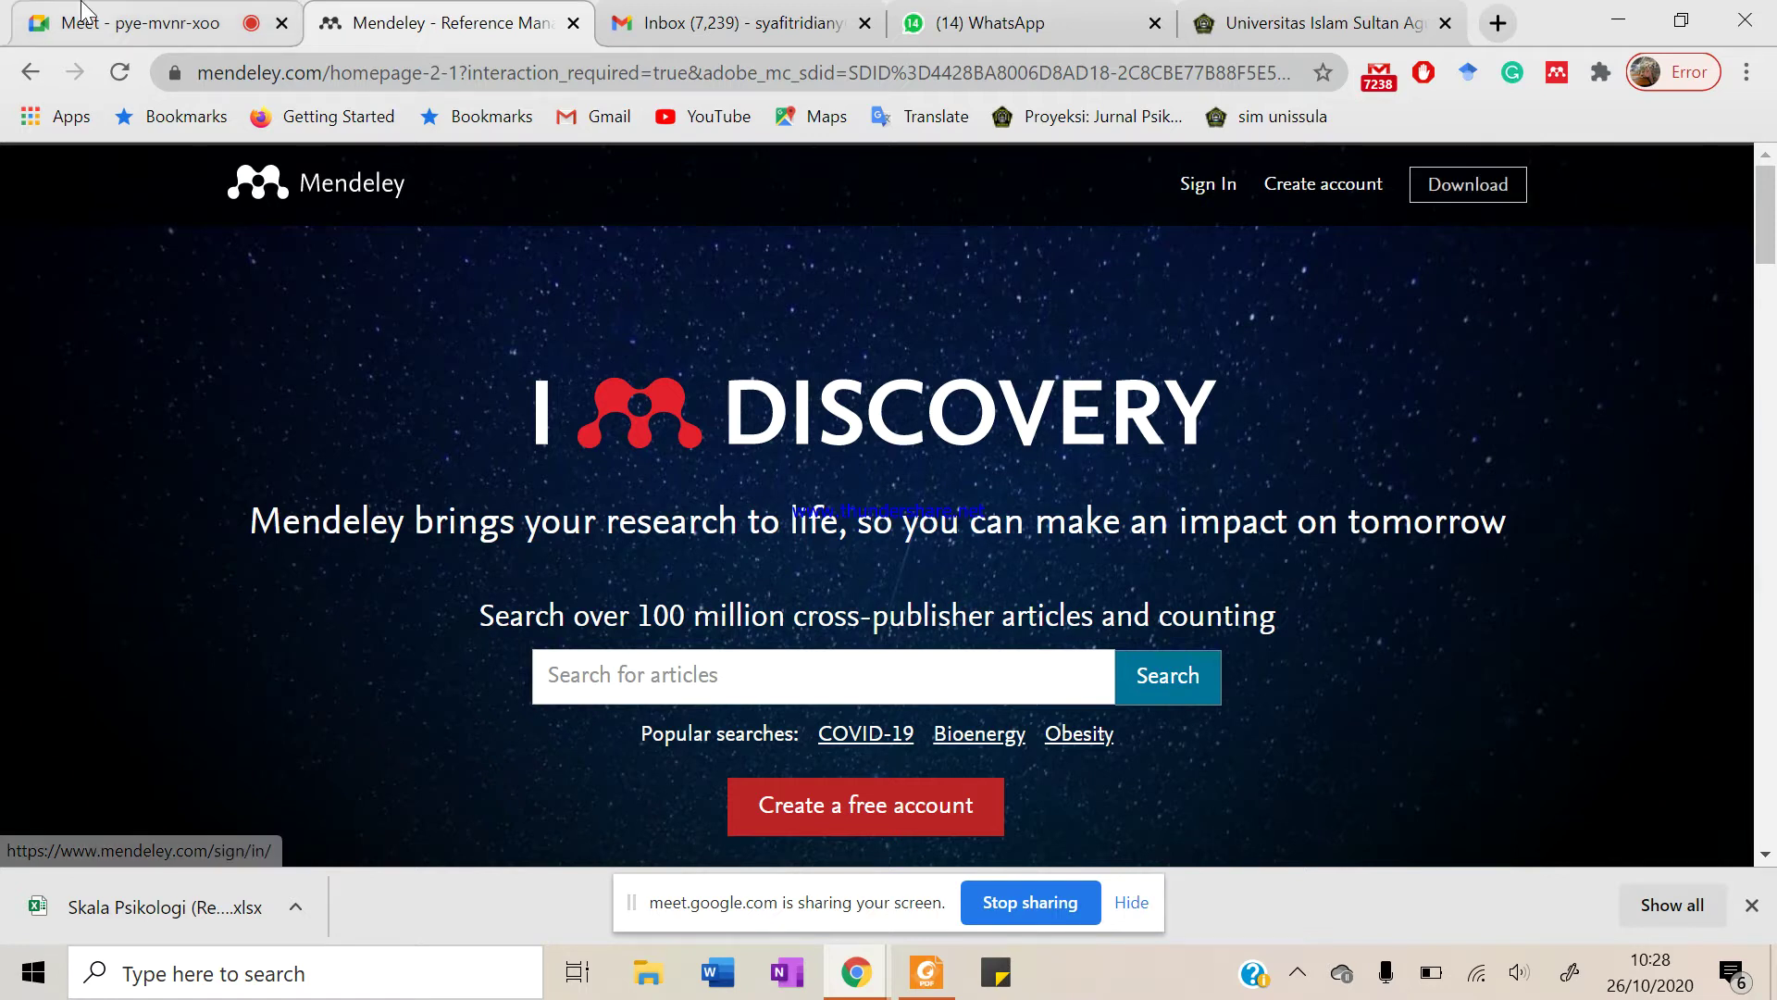
Switch to the Google Meet call, open the chat with everyone and admit the waiting participant
click(139, 22)
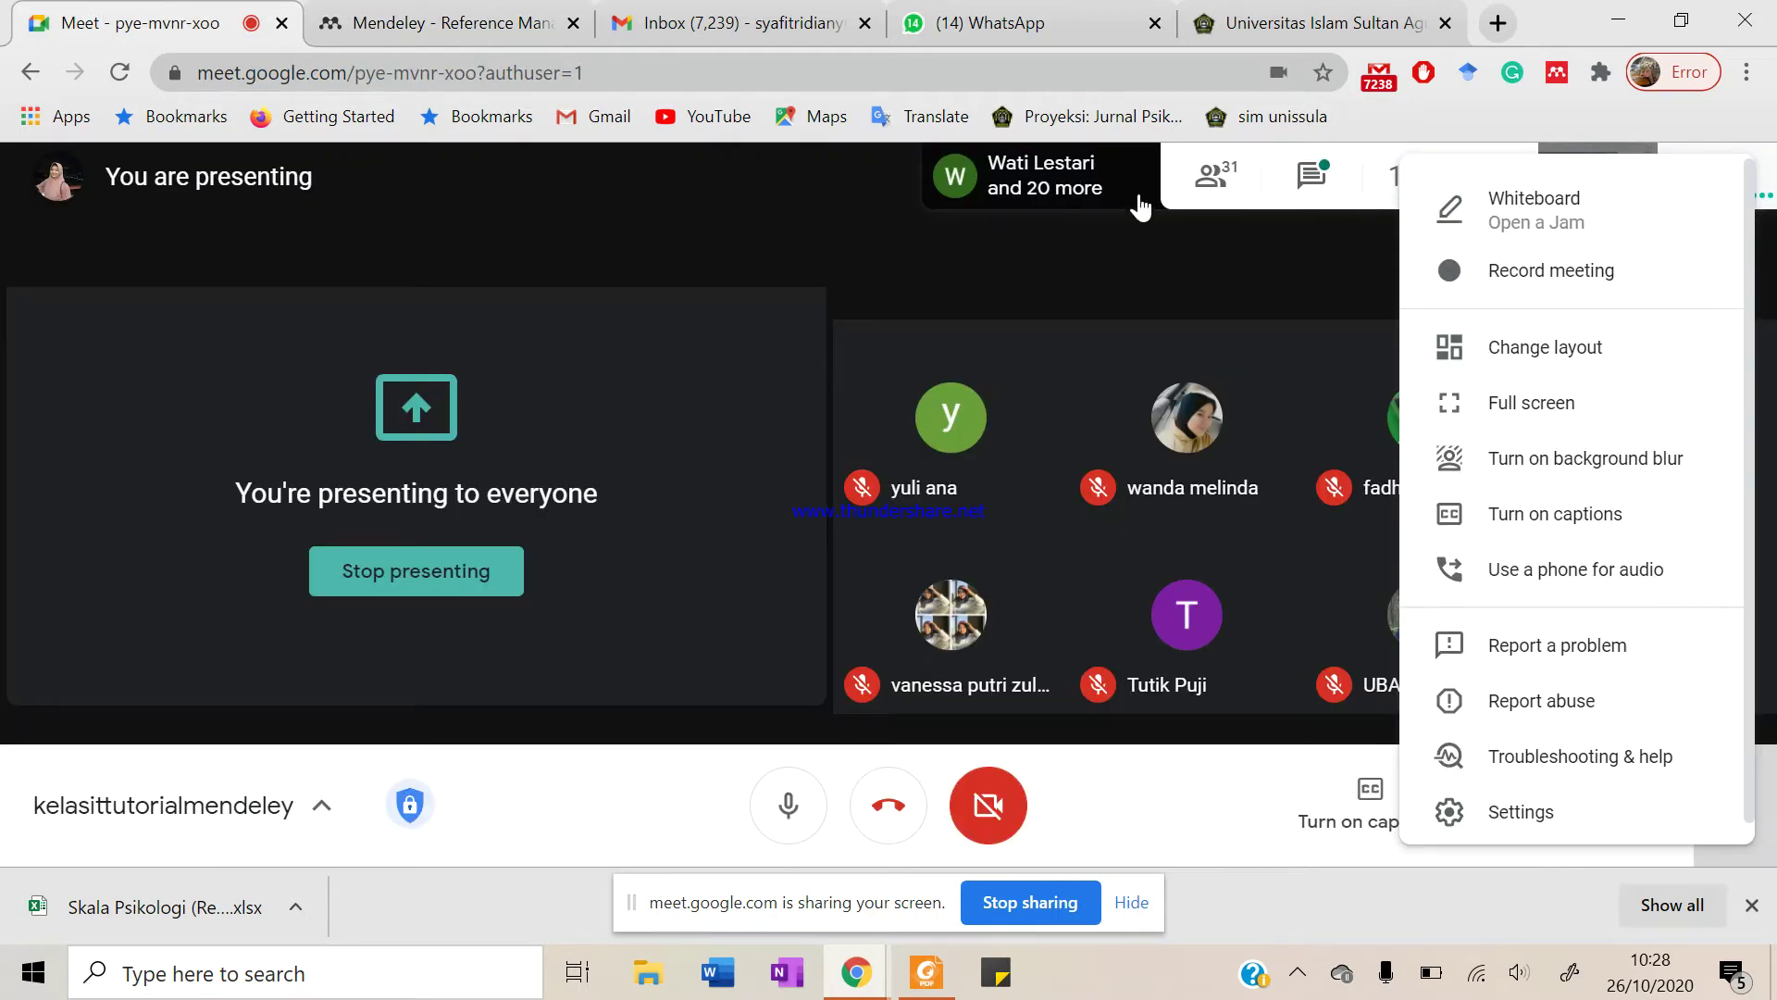
click(1319, 185)
click(1323, 183)
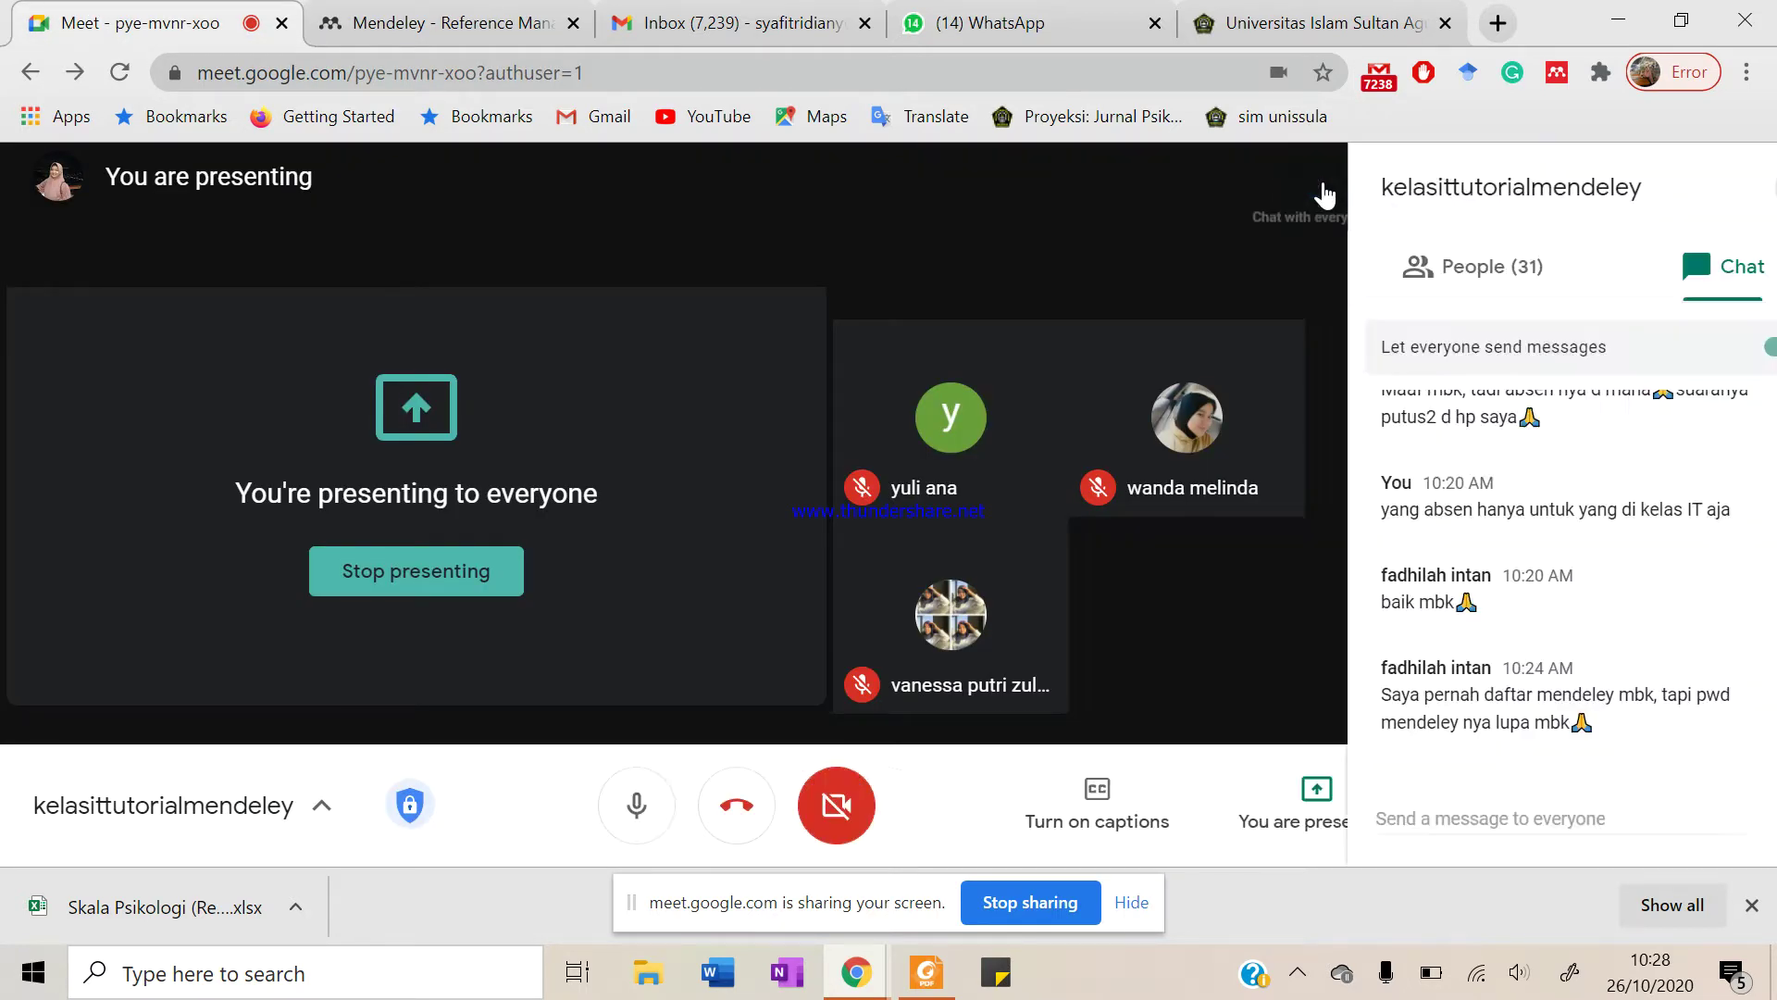
click(1162, 587)
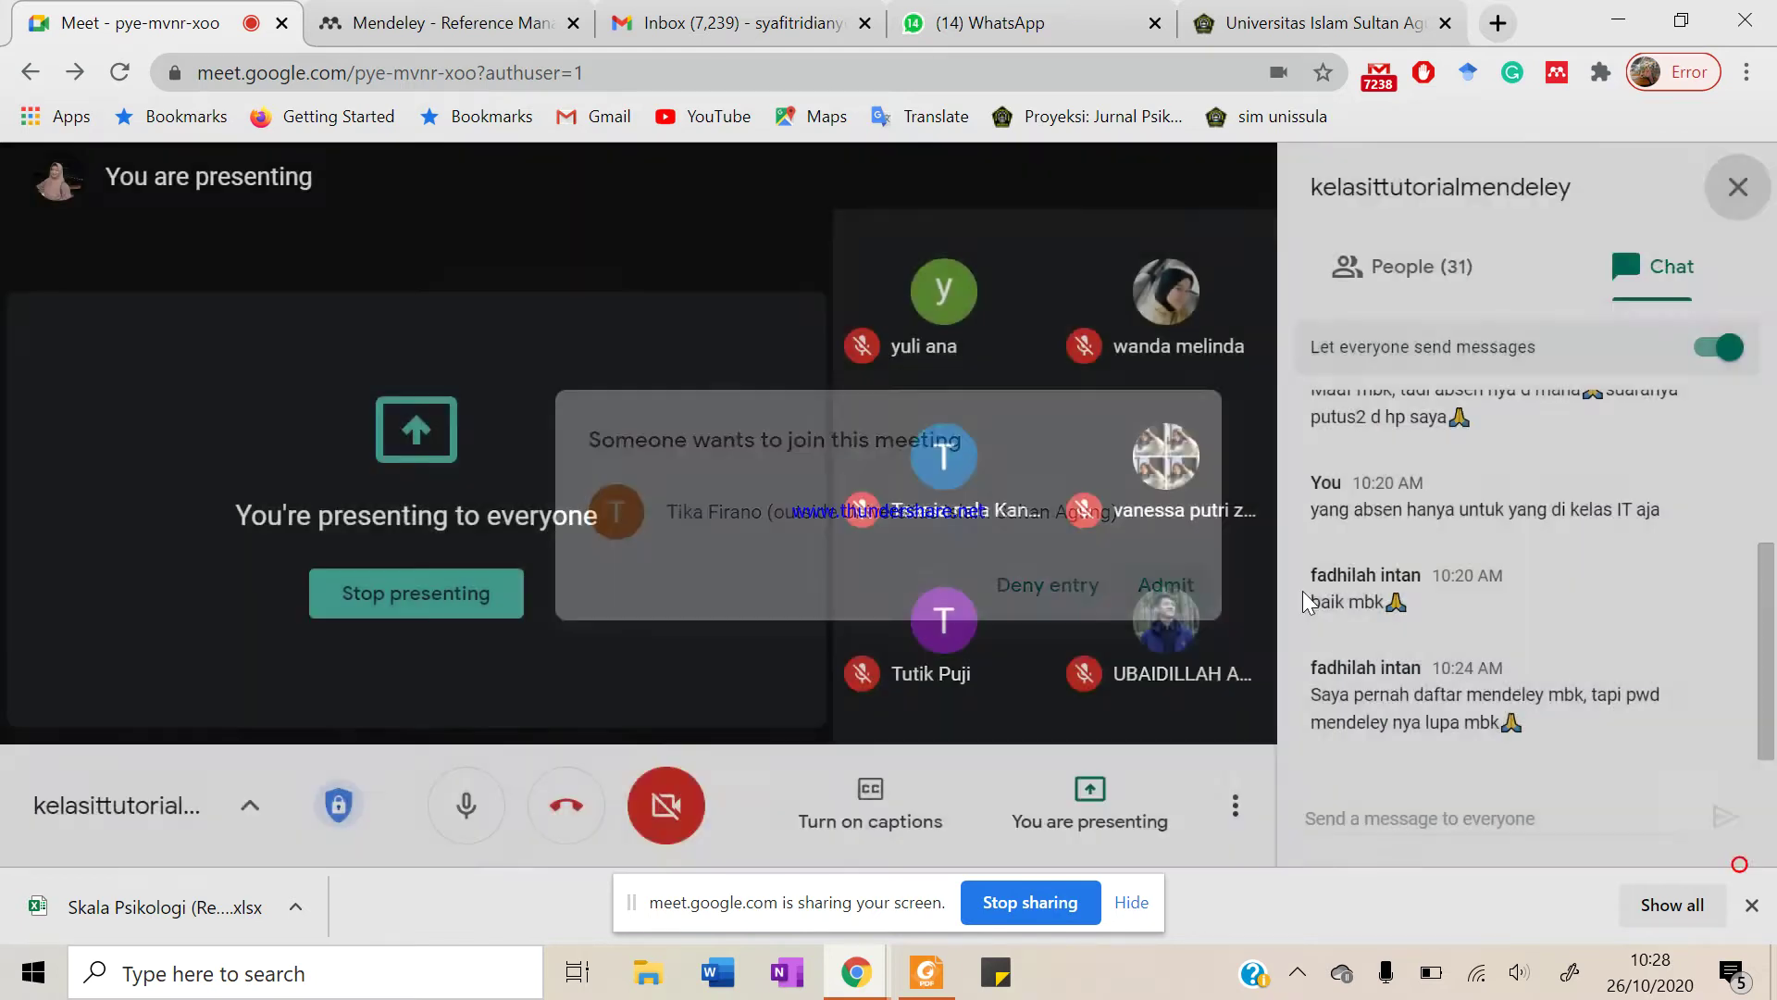
Return to the Mendeley homepage, open the Mendeley Desktop download page and examine the Windows, macOS and Linux options
key(ctrl+Tab)
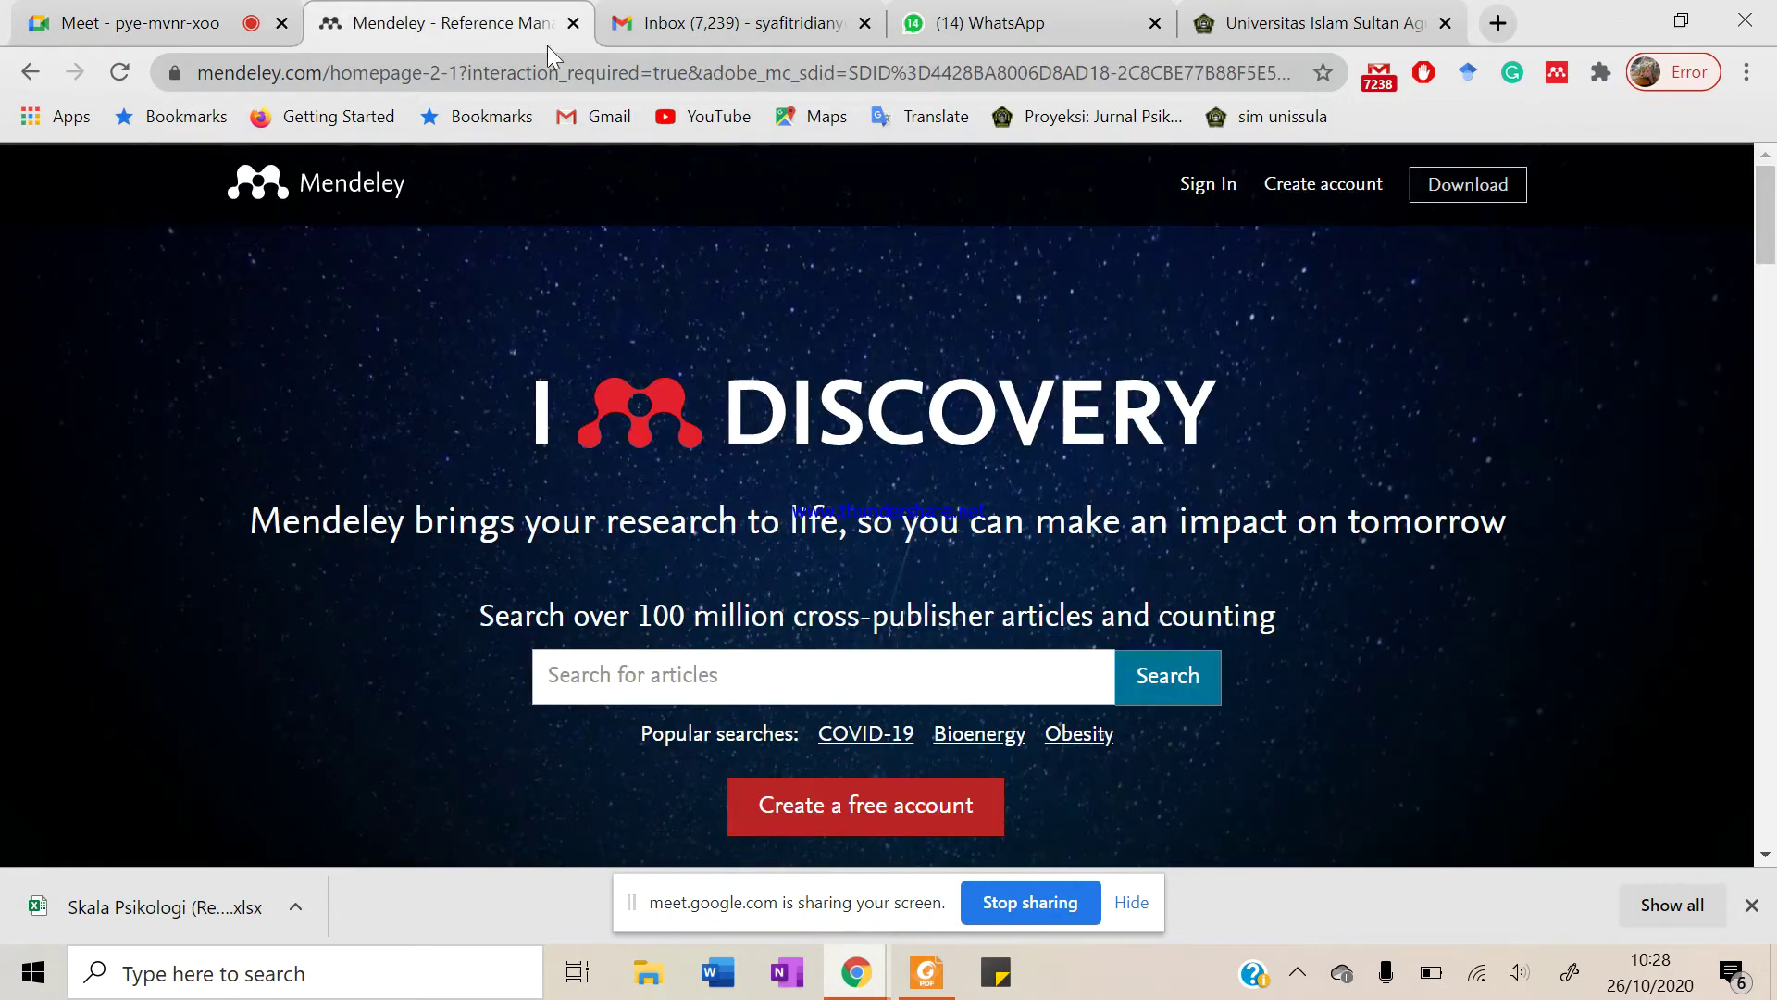
click(1479, 190)
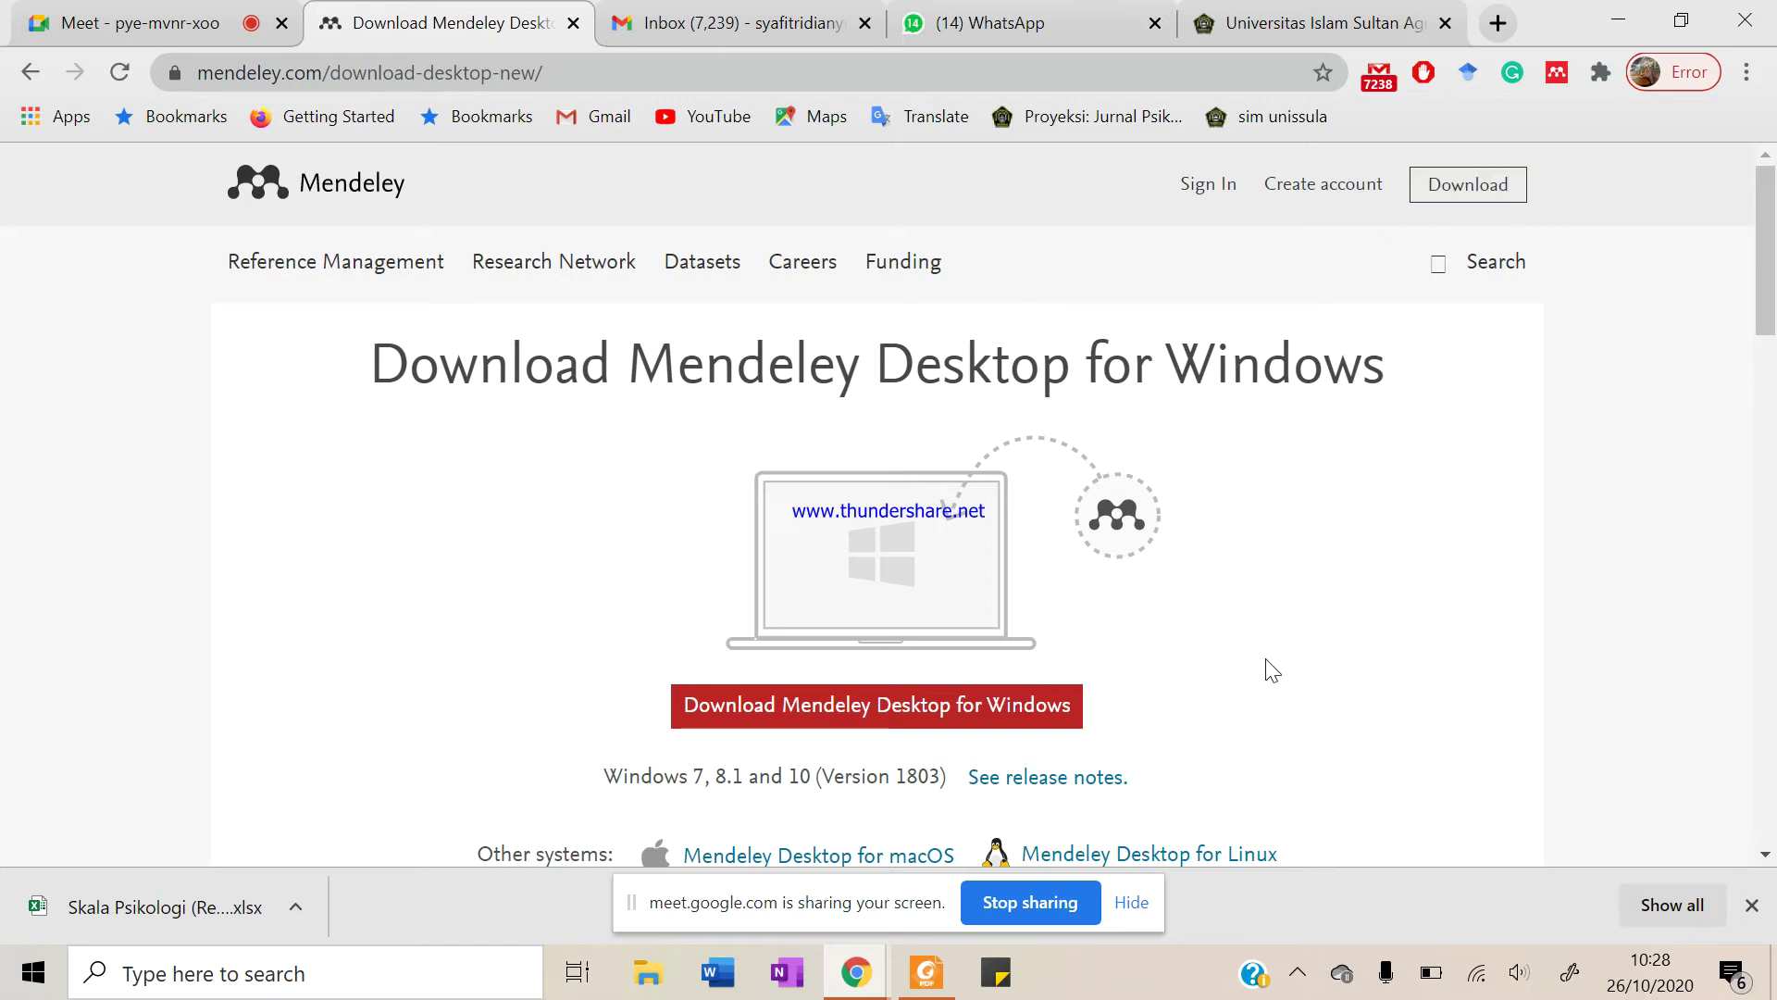
scroll(1270, 670, down, 1)
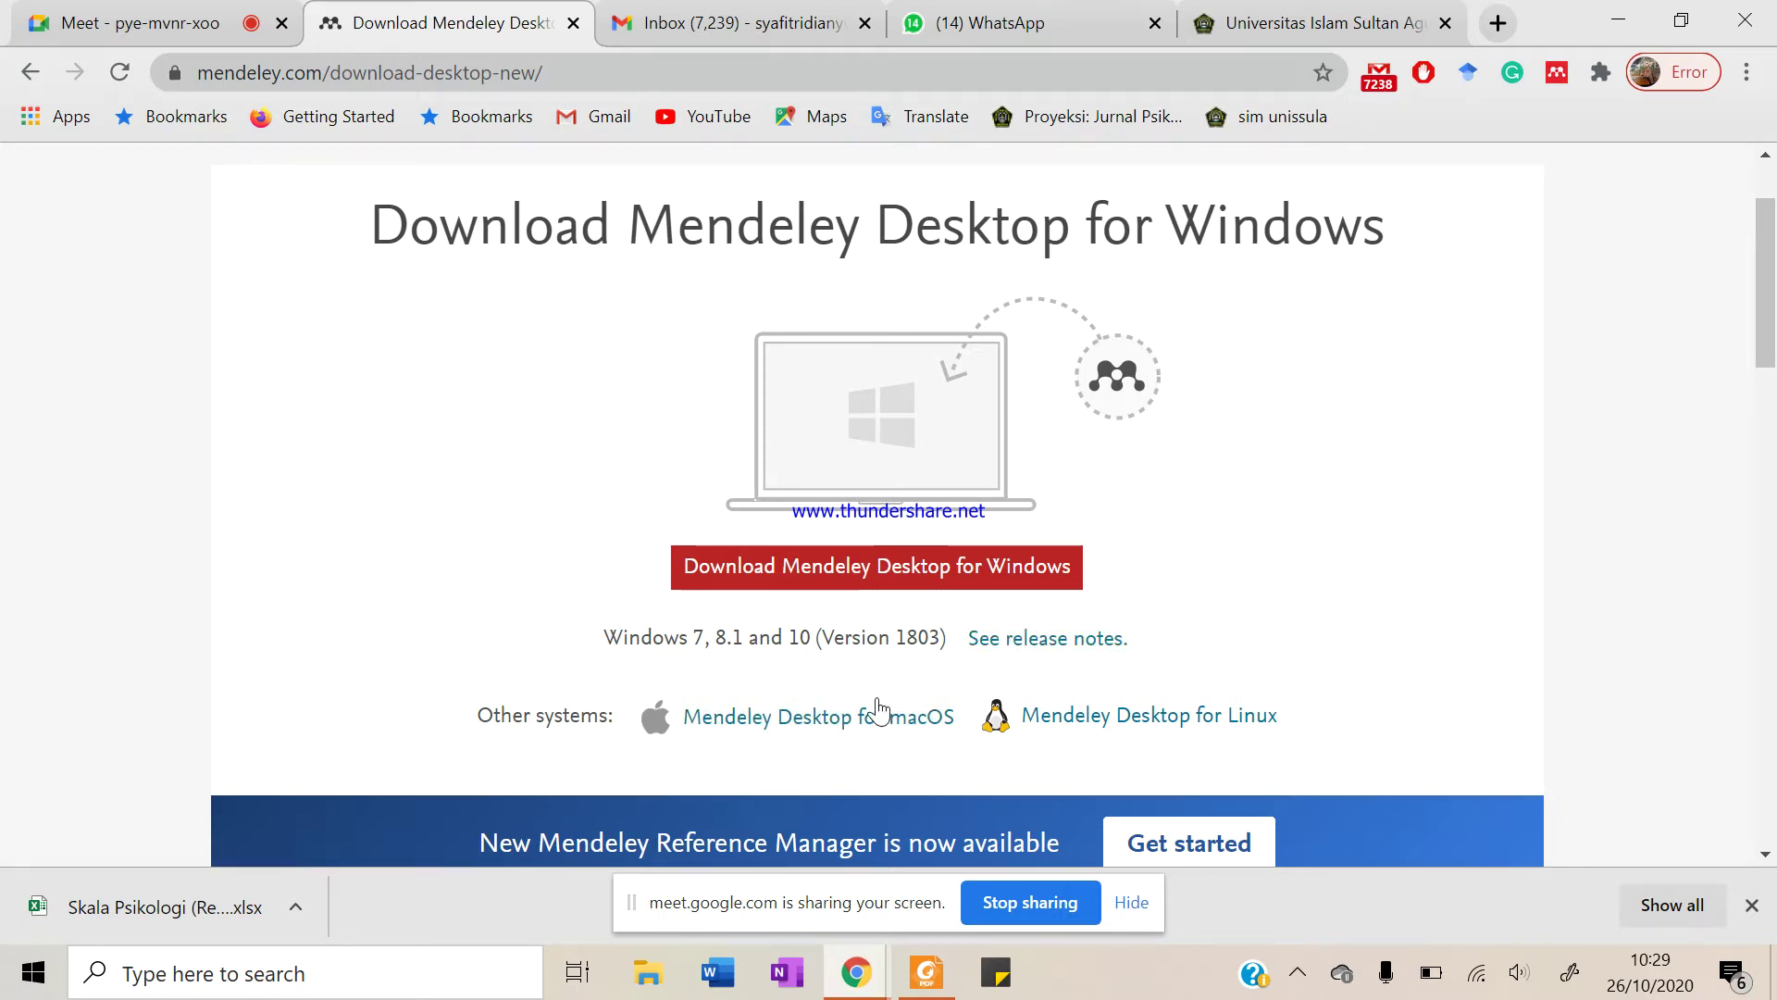
scroll(880, 689, down, 1)
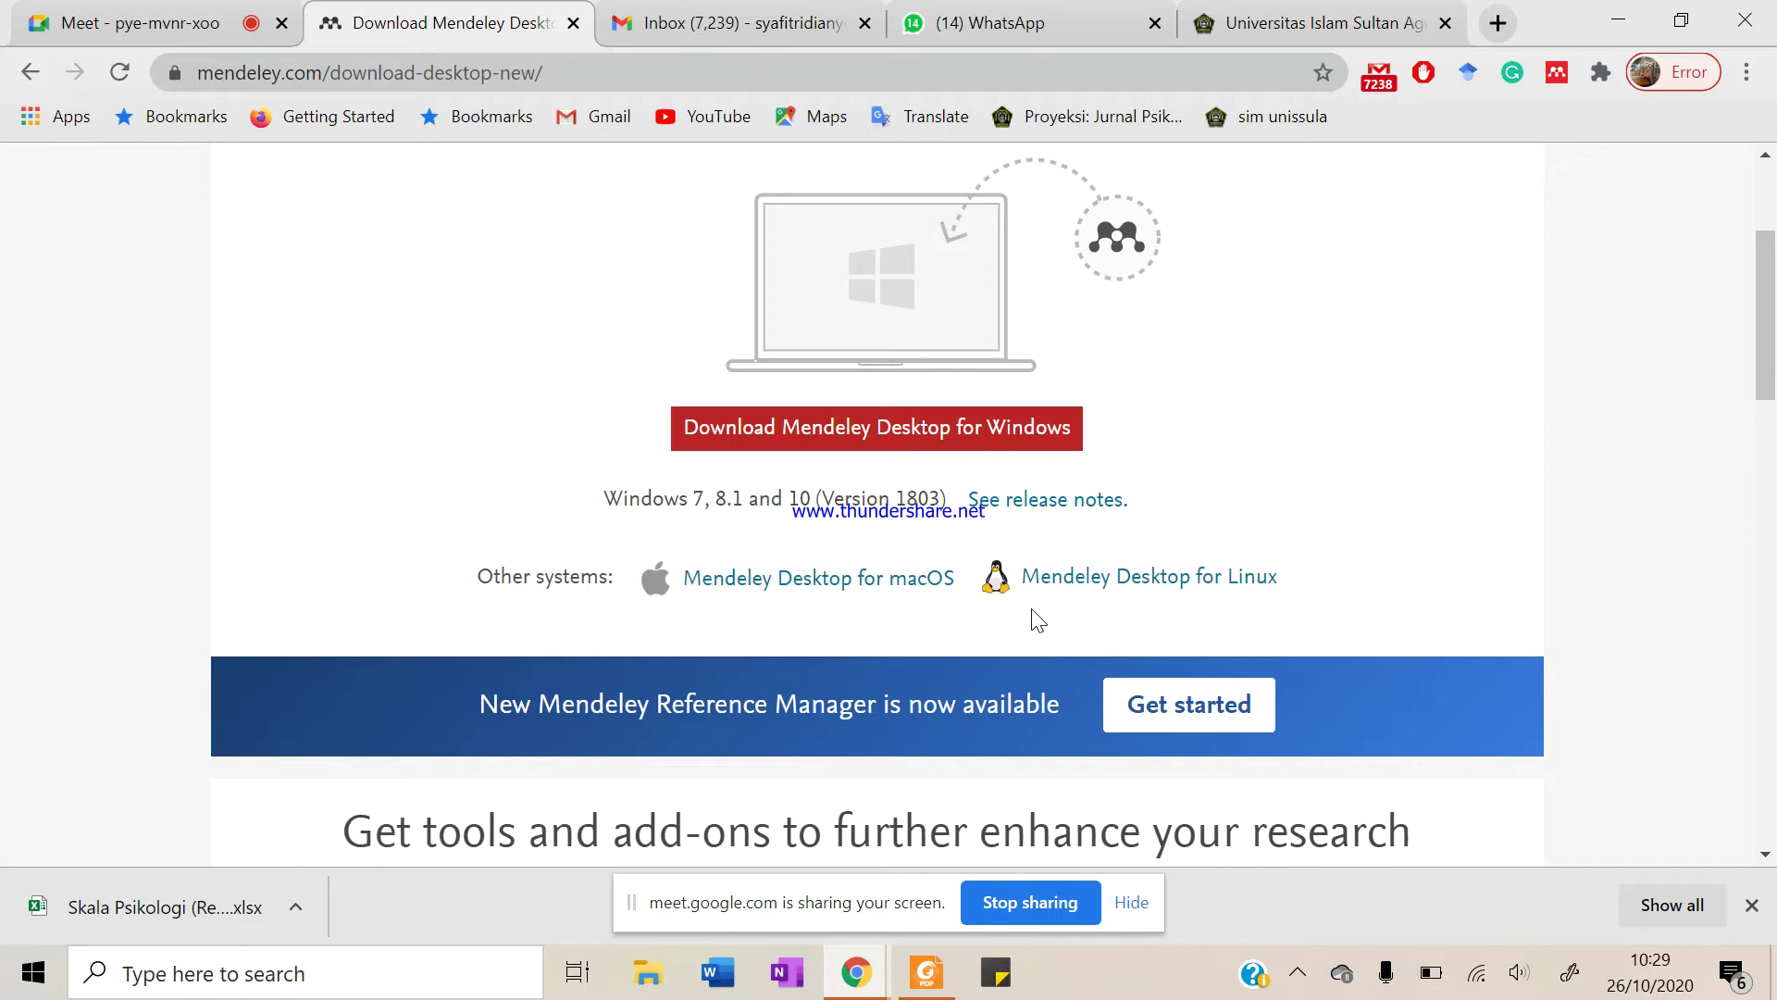
Download the Mendeley Desktop installer for Windows and save it as Mendeley-Desktop-1.19.4-win32 on the DATA (D:) drive
scroll(743, 617, up, 3)
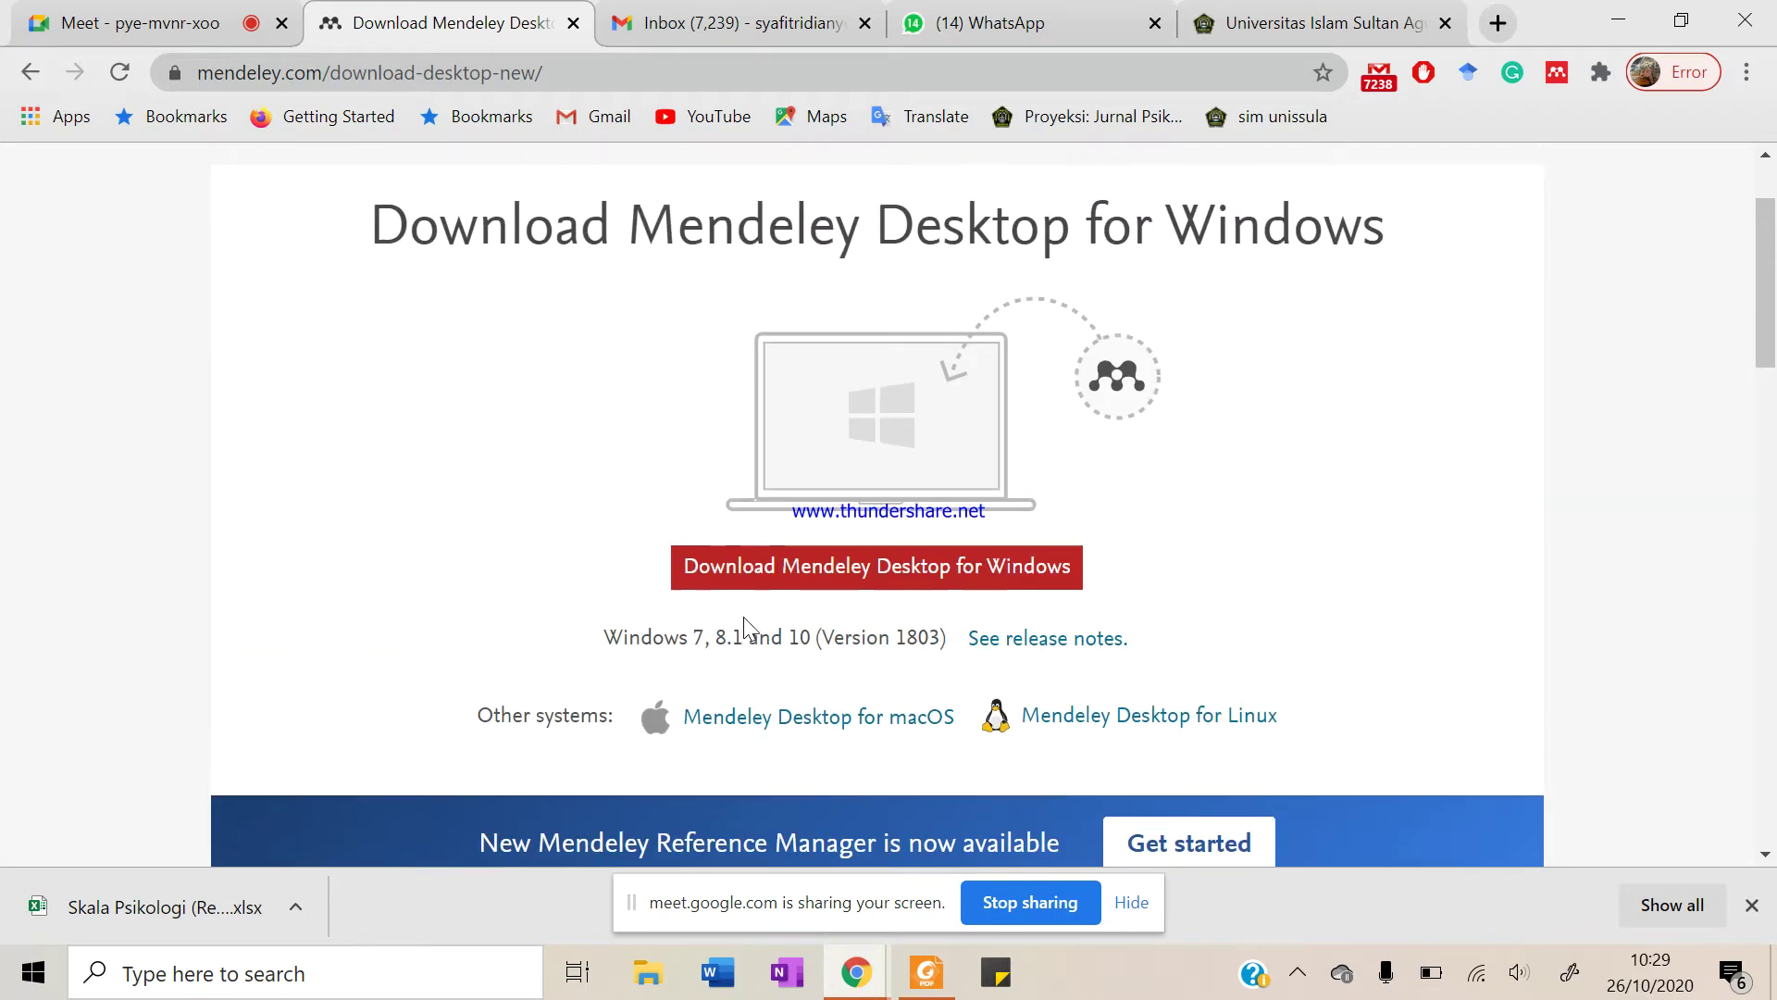
scroll(742, 616, down, 3)
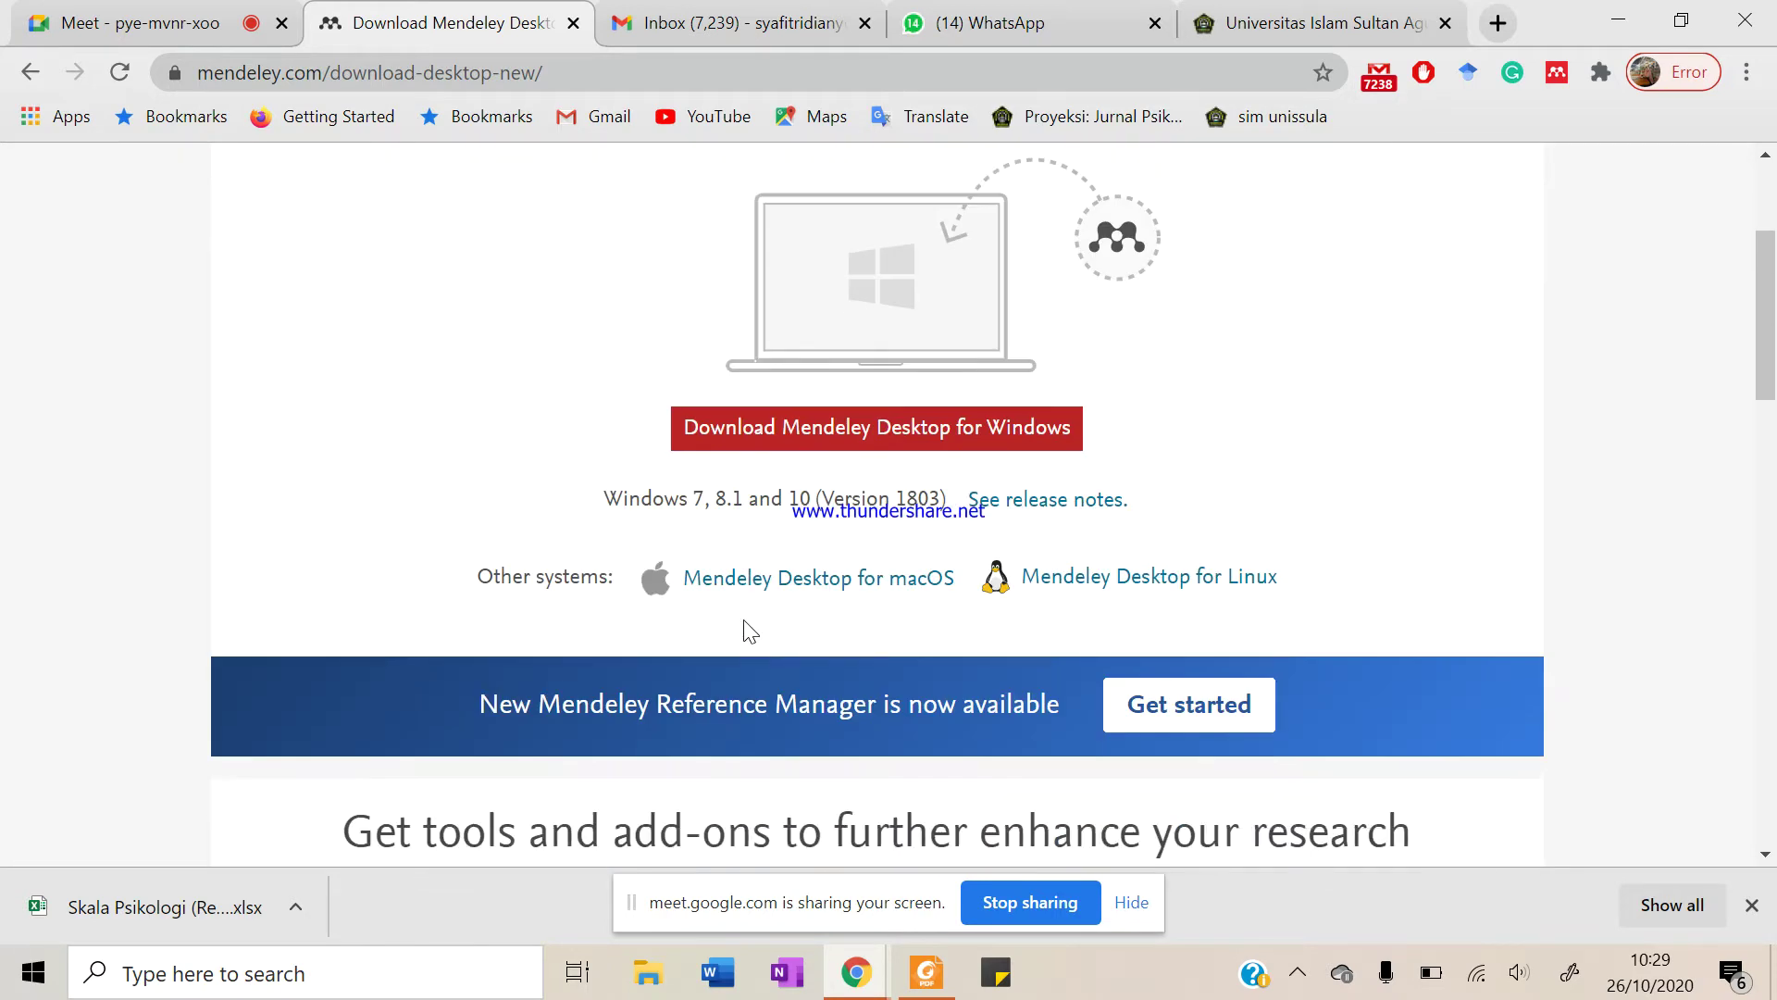
scroll(907, 446, up, 3)
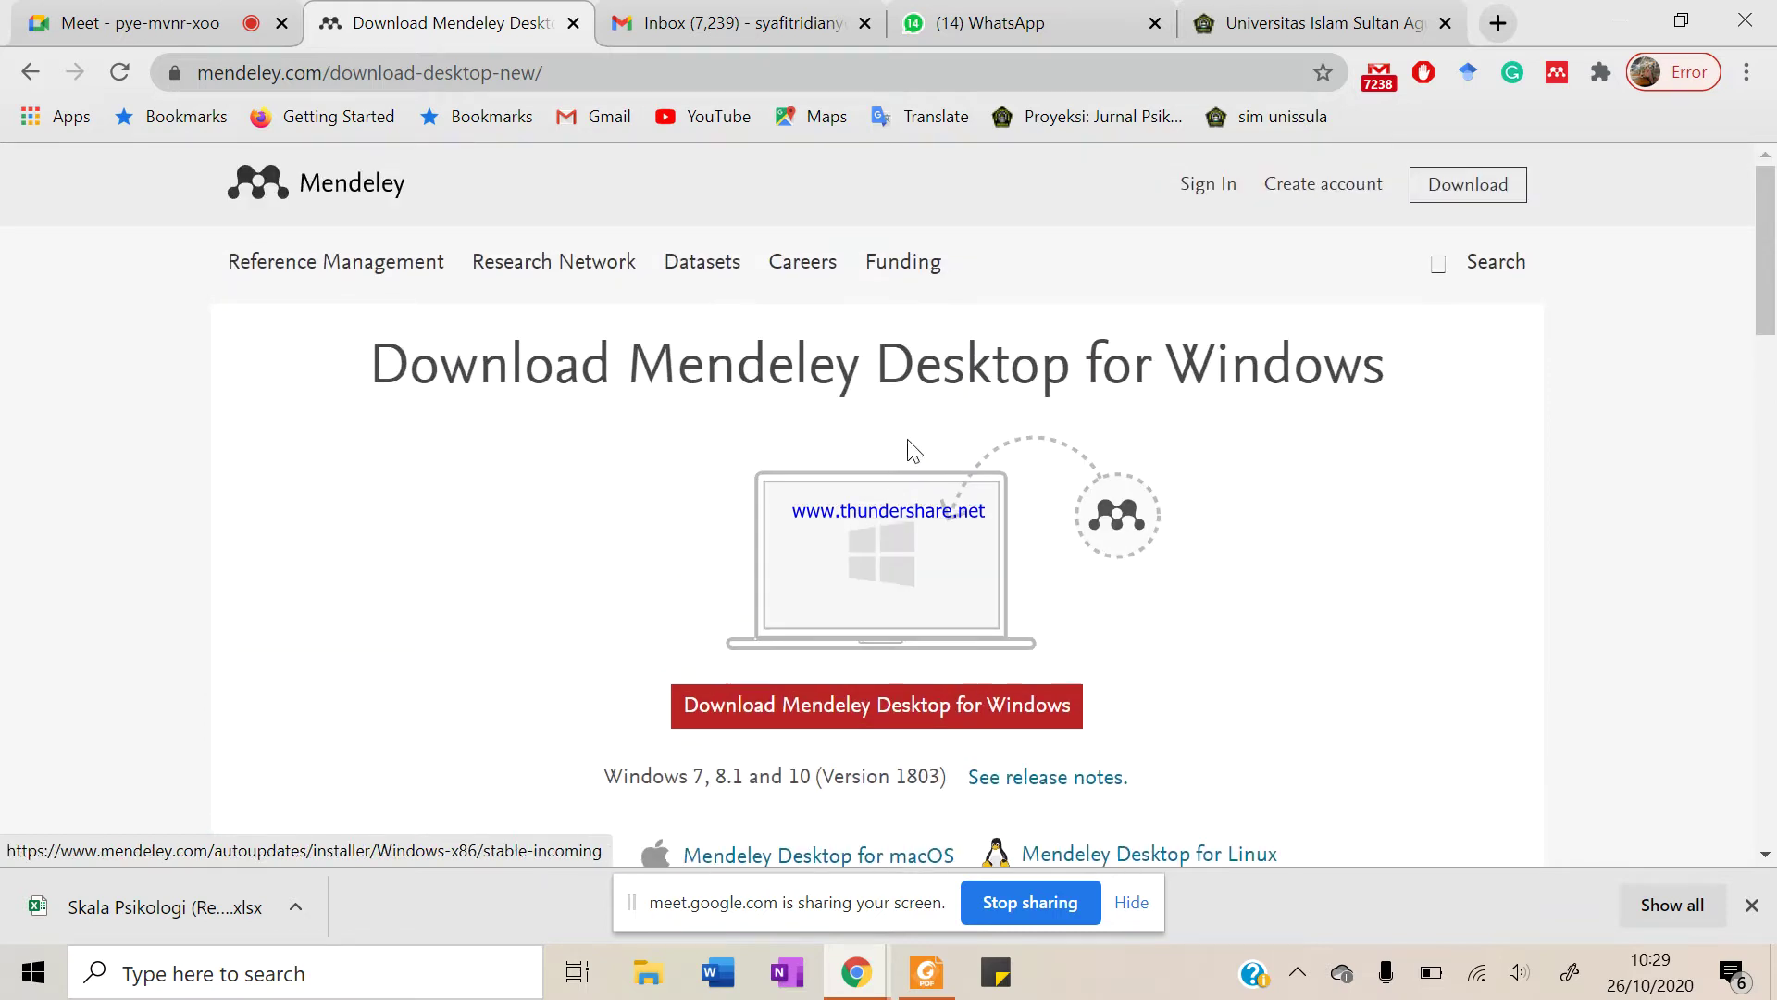
scroll(886, 574, down, 2)
click(886, 576)
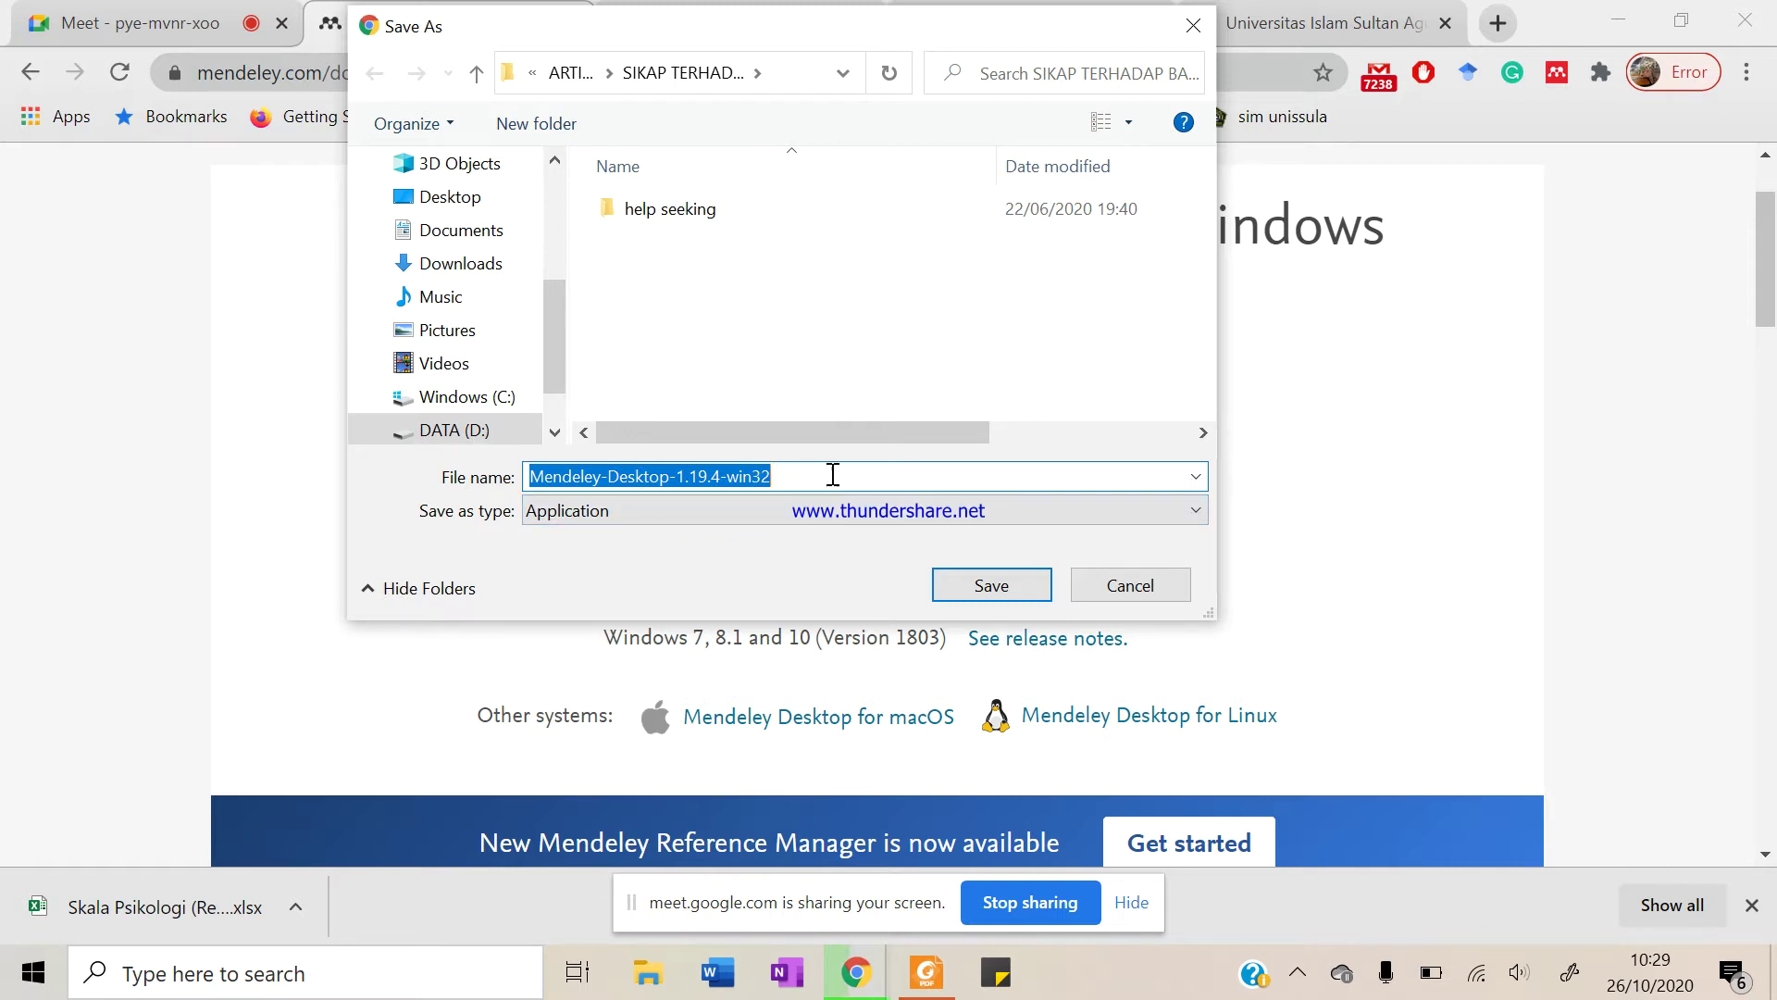
click(476, 430)
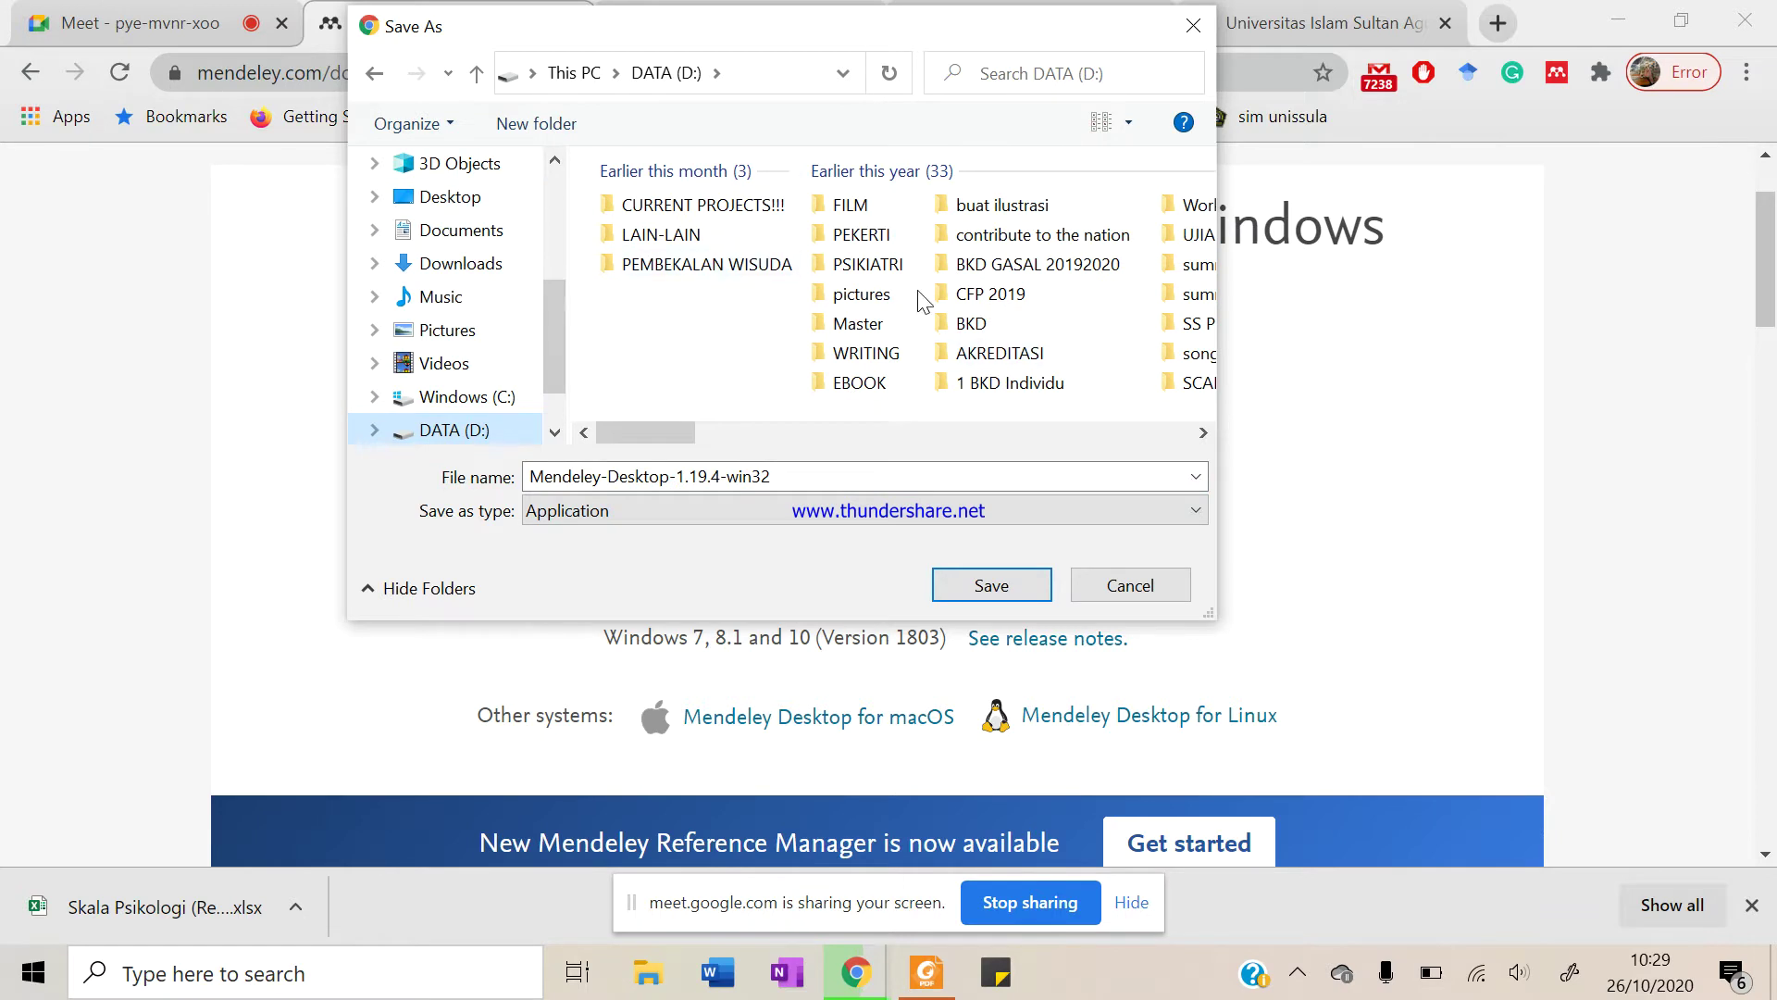
click(1009, 598)
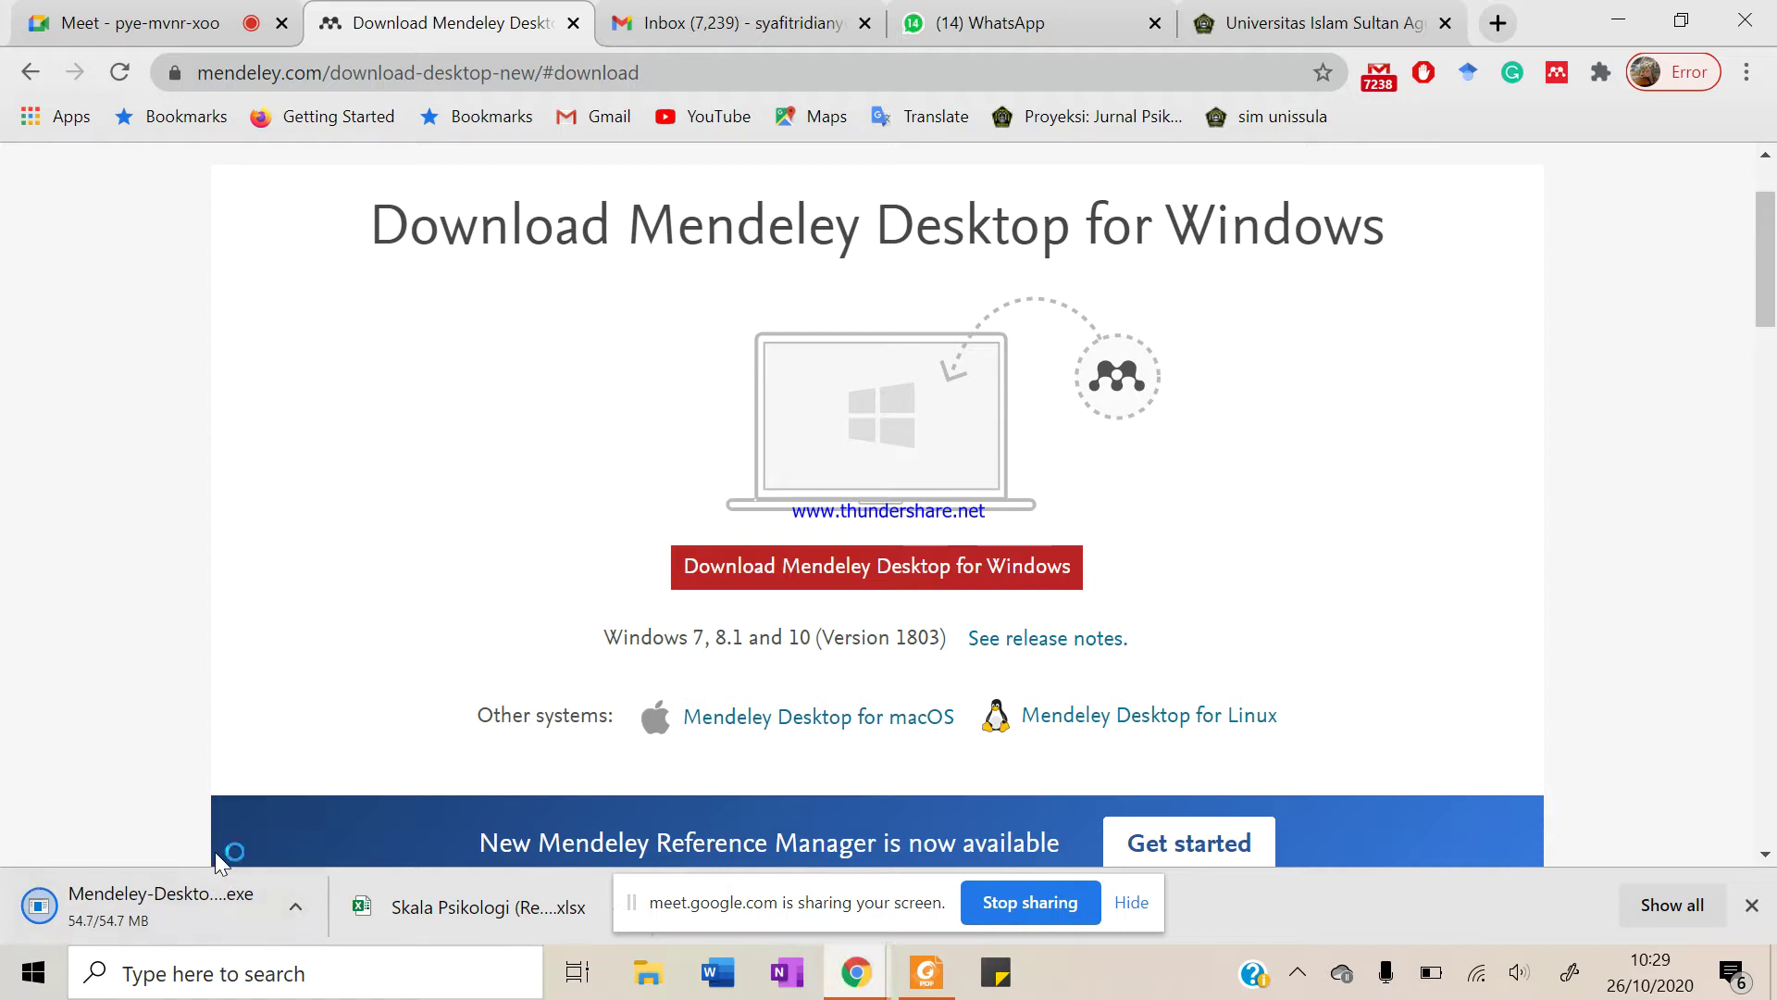
Show the downloaded Mendeley Desktop installer in its folder
click(301, 924)
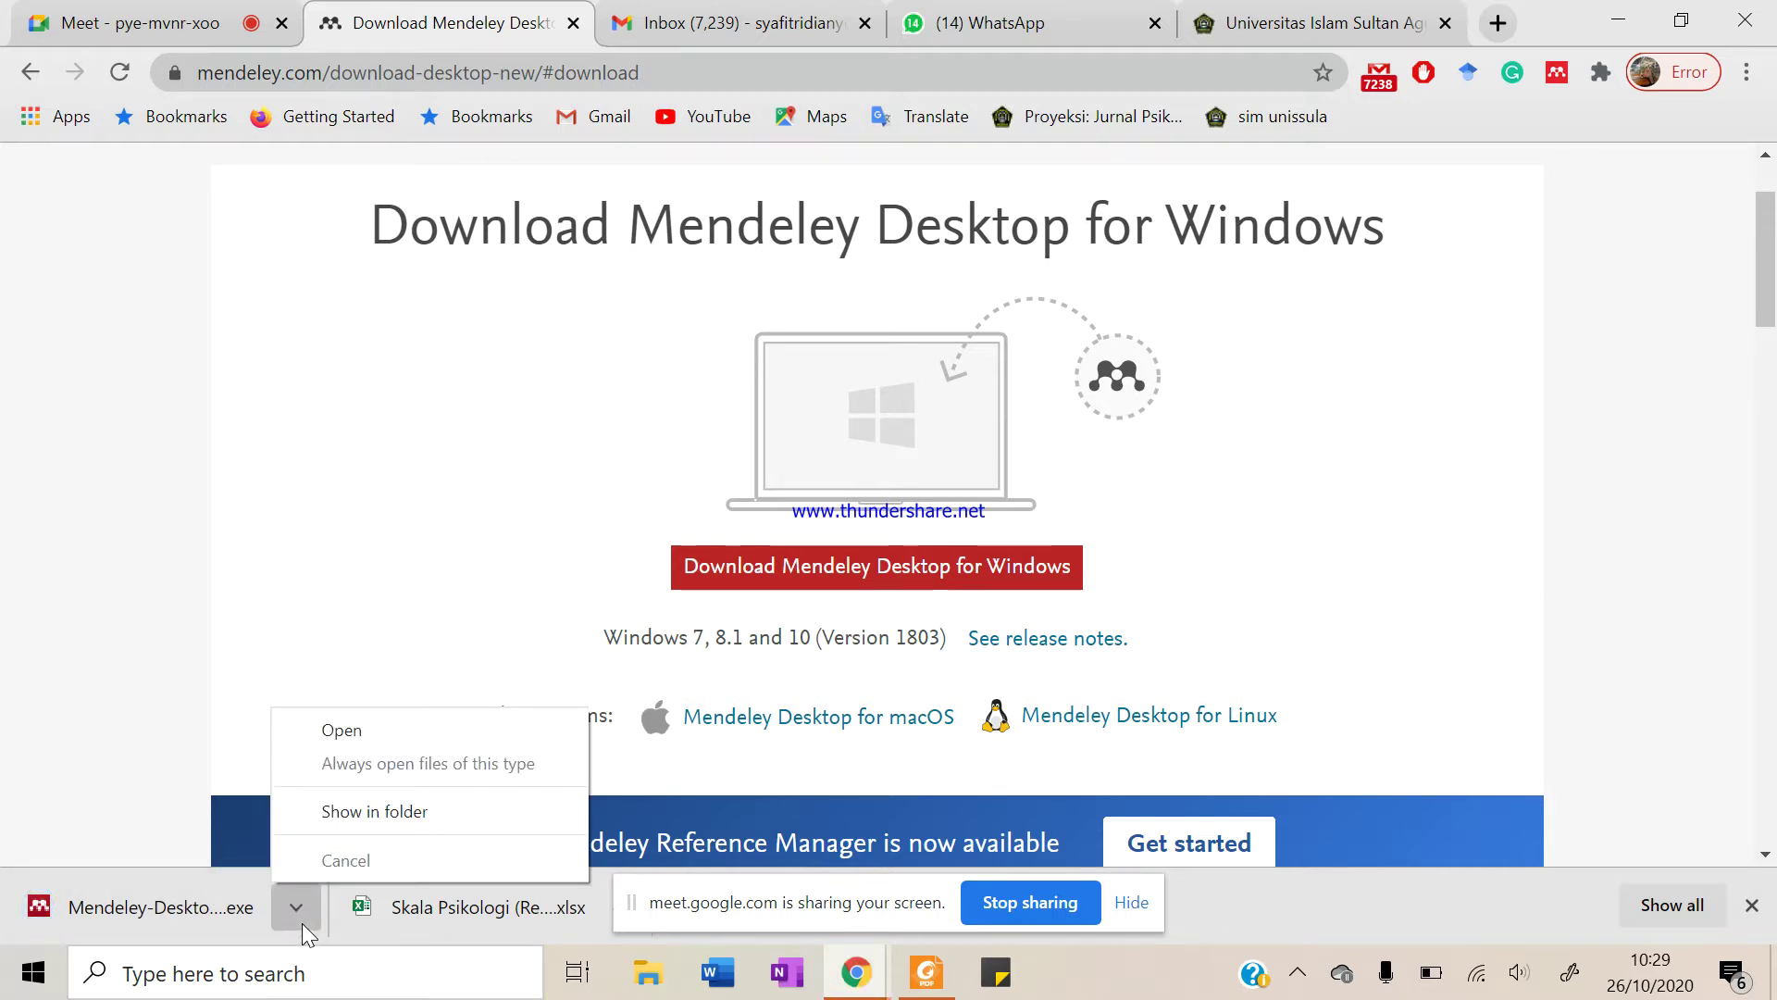
click(137, 643)
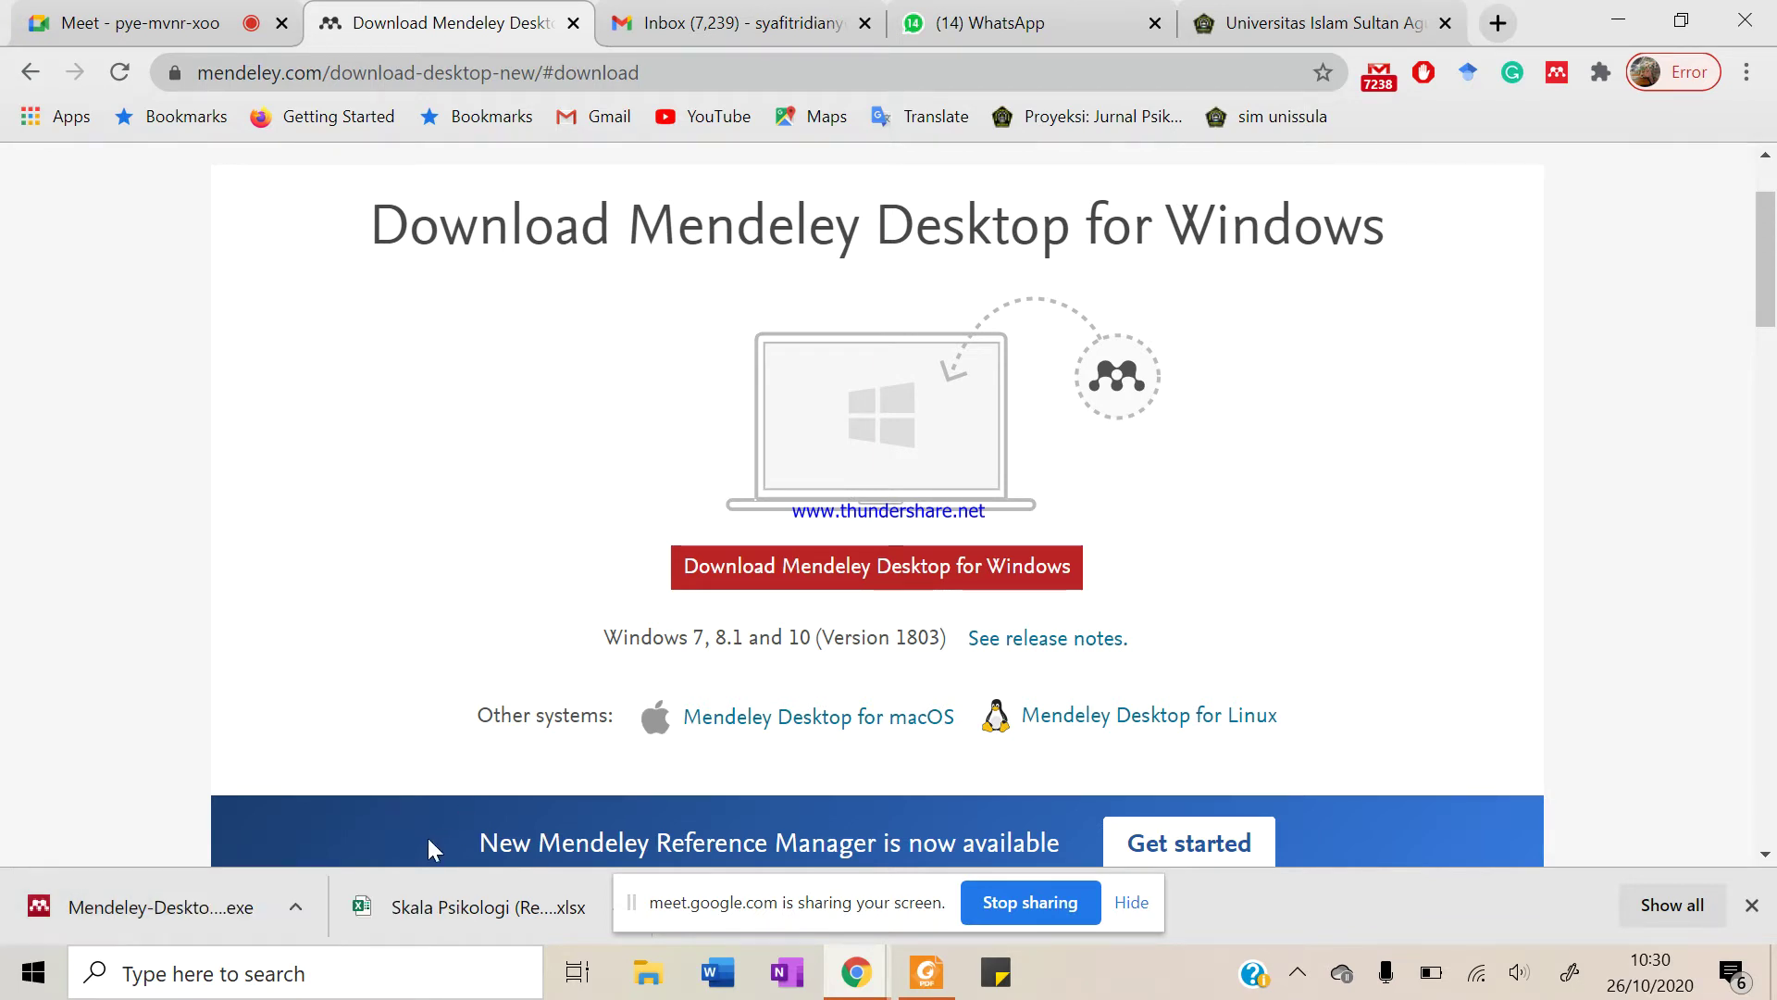
click(294, 910)
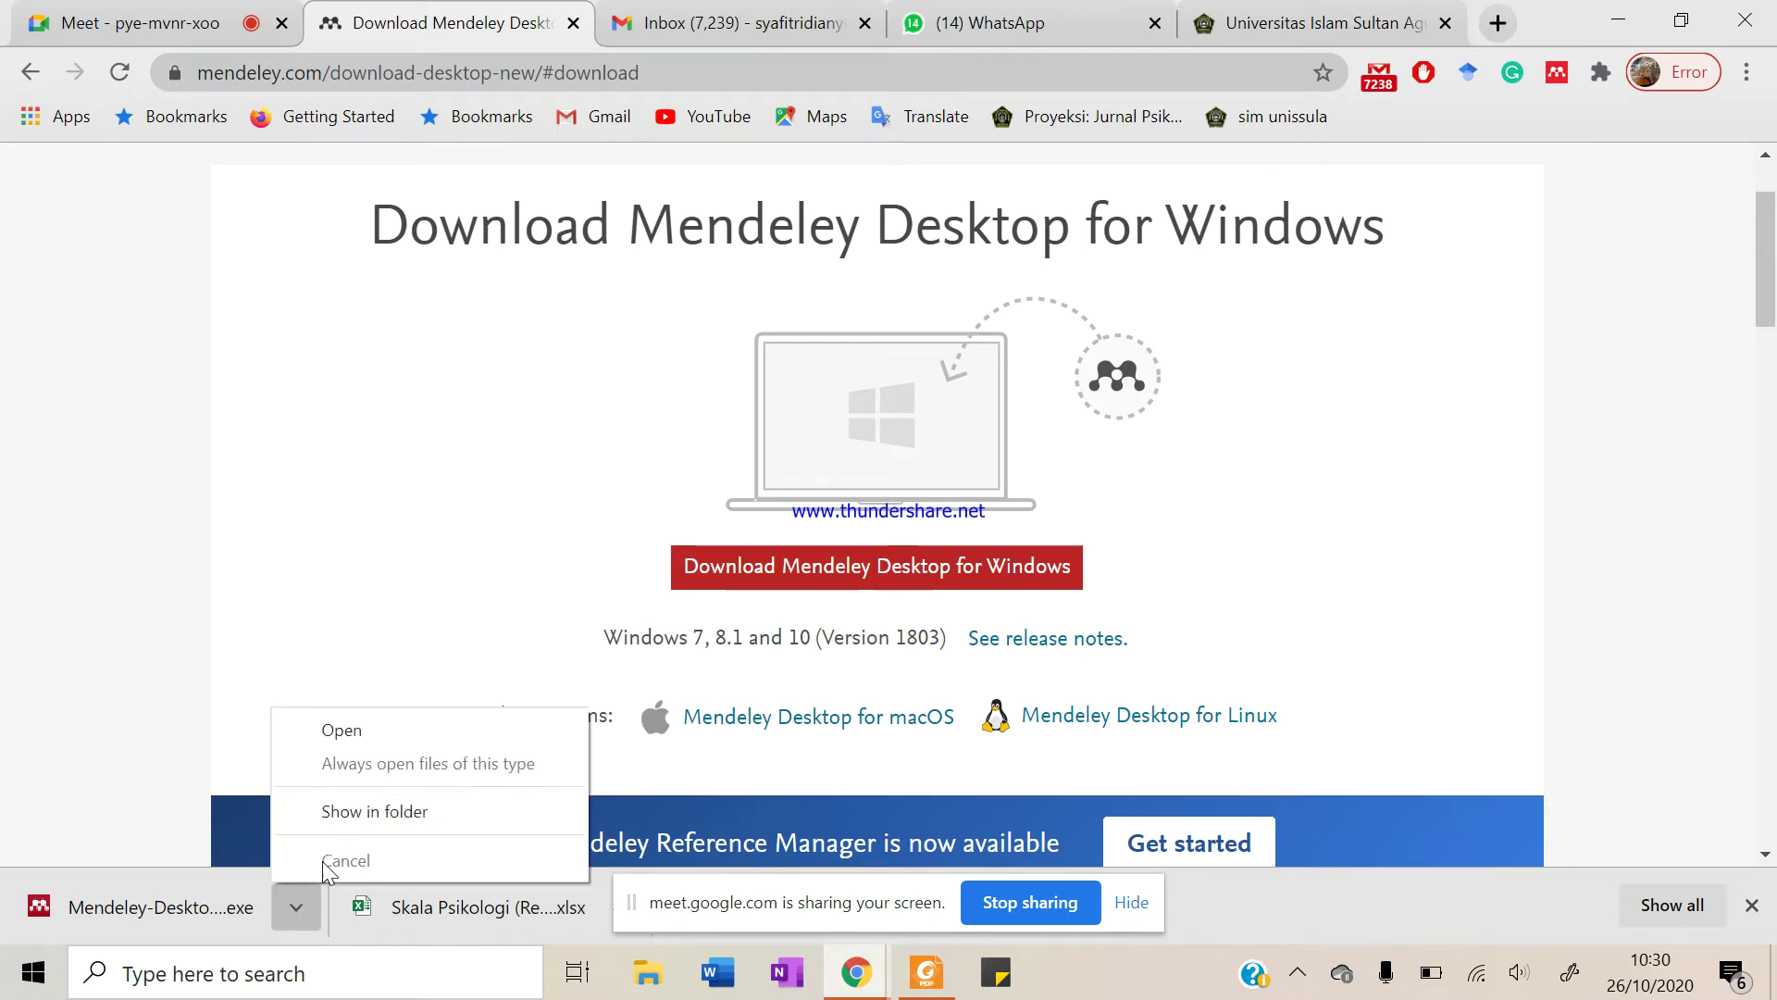
click(348, 816)
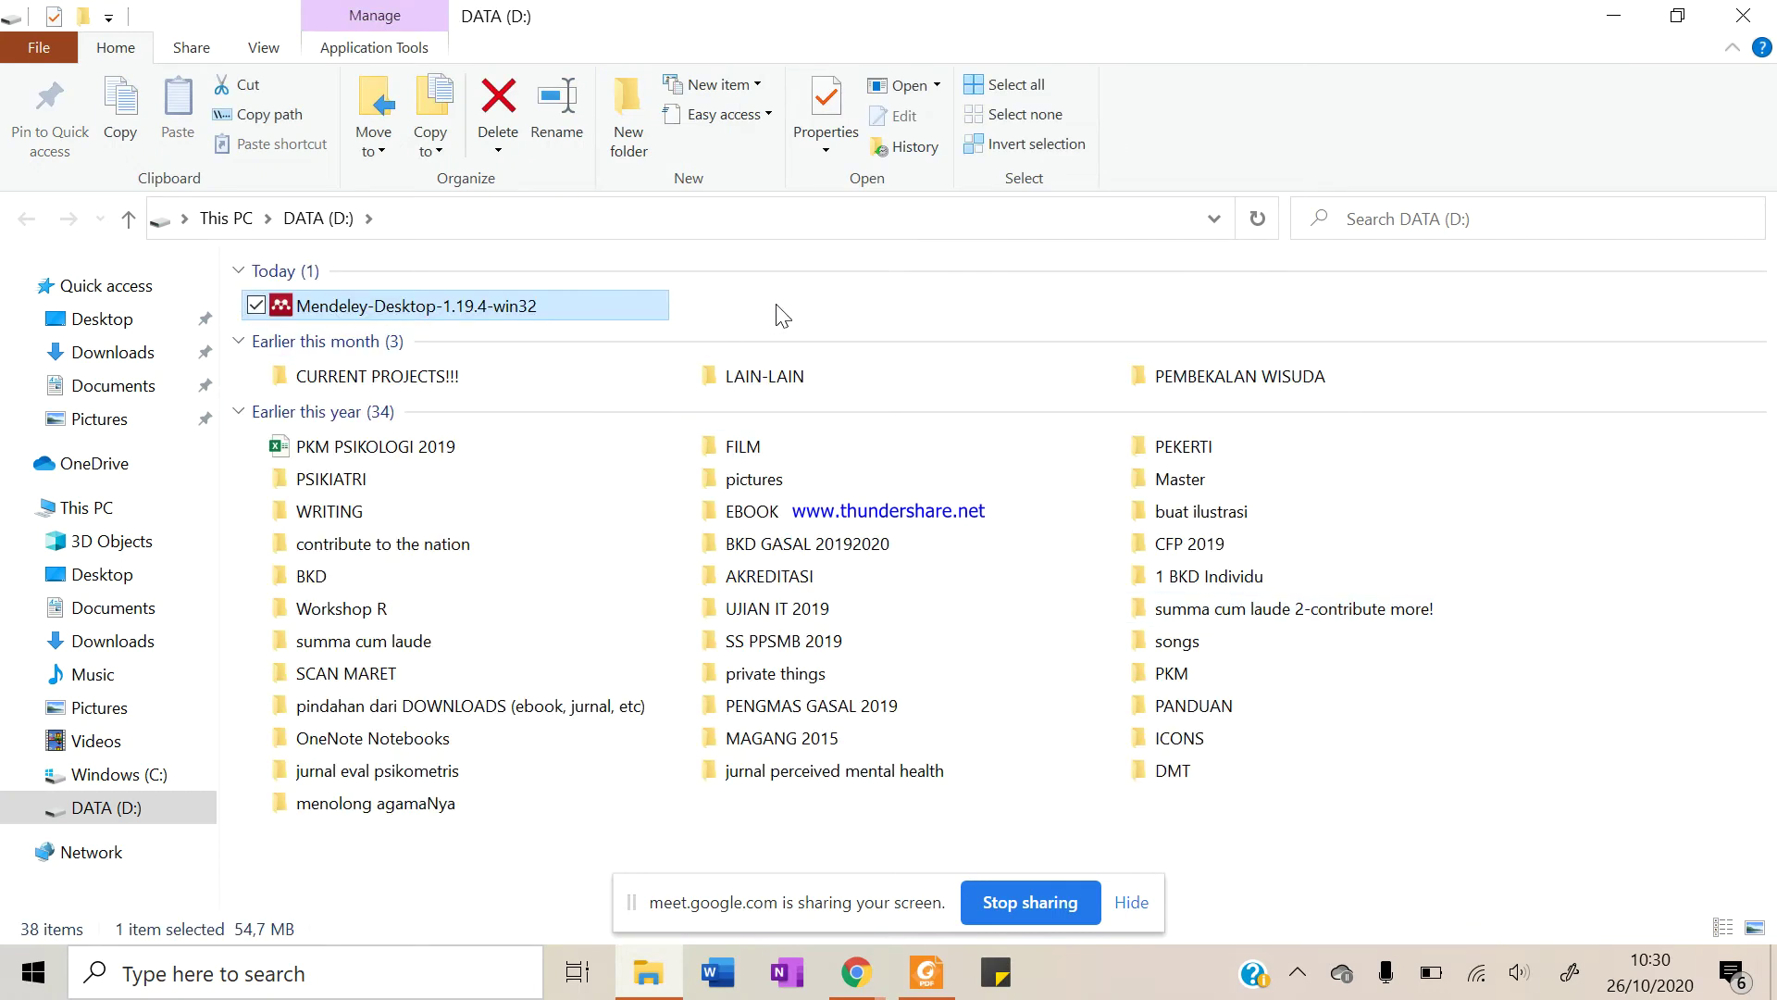
Try to launch the Mendeley-Desktop-1.19.4-win32 installer, dismiss the SmartScreen prompt and deselect the file
double_click(426, 305)
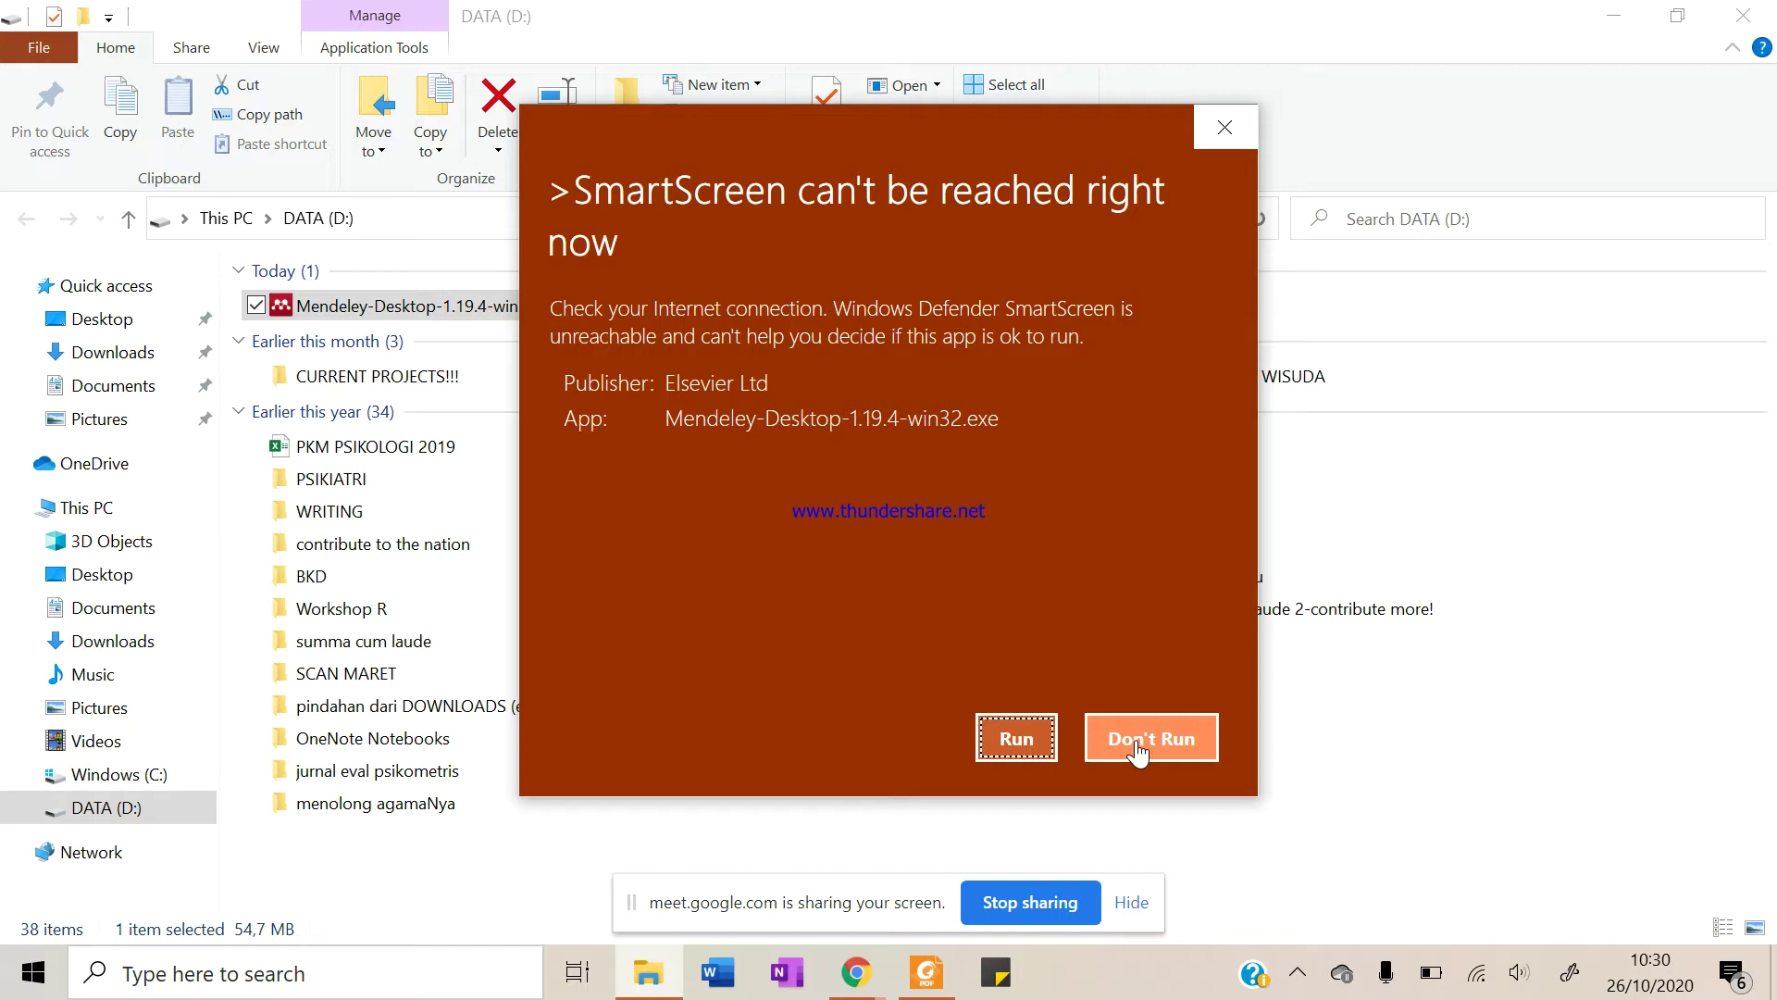
click(1029, 743)
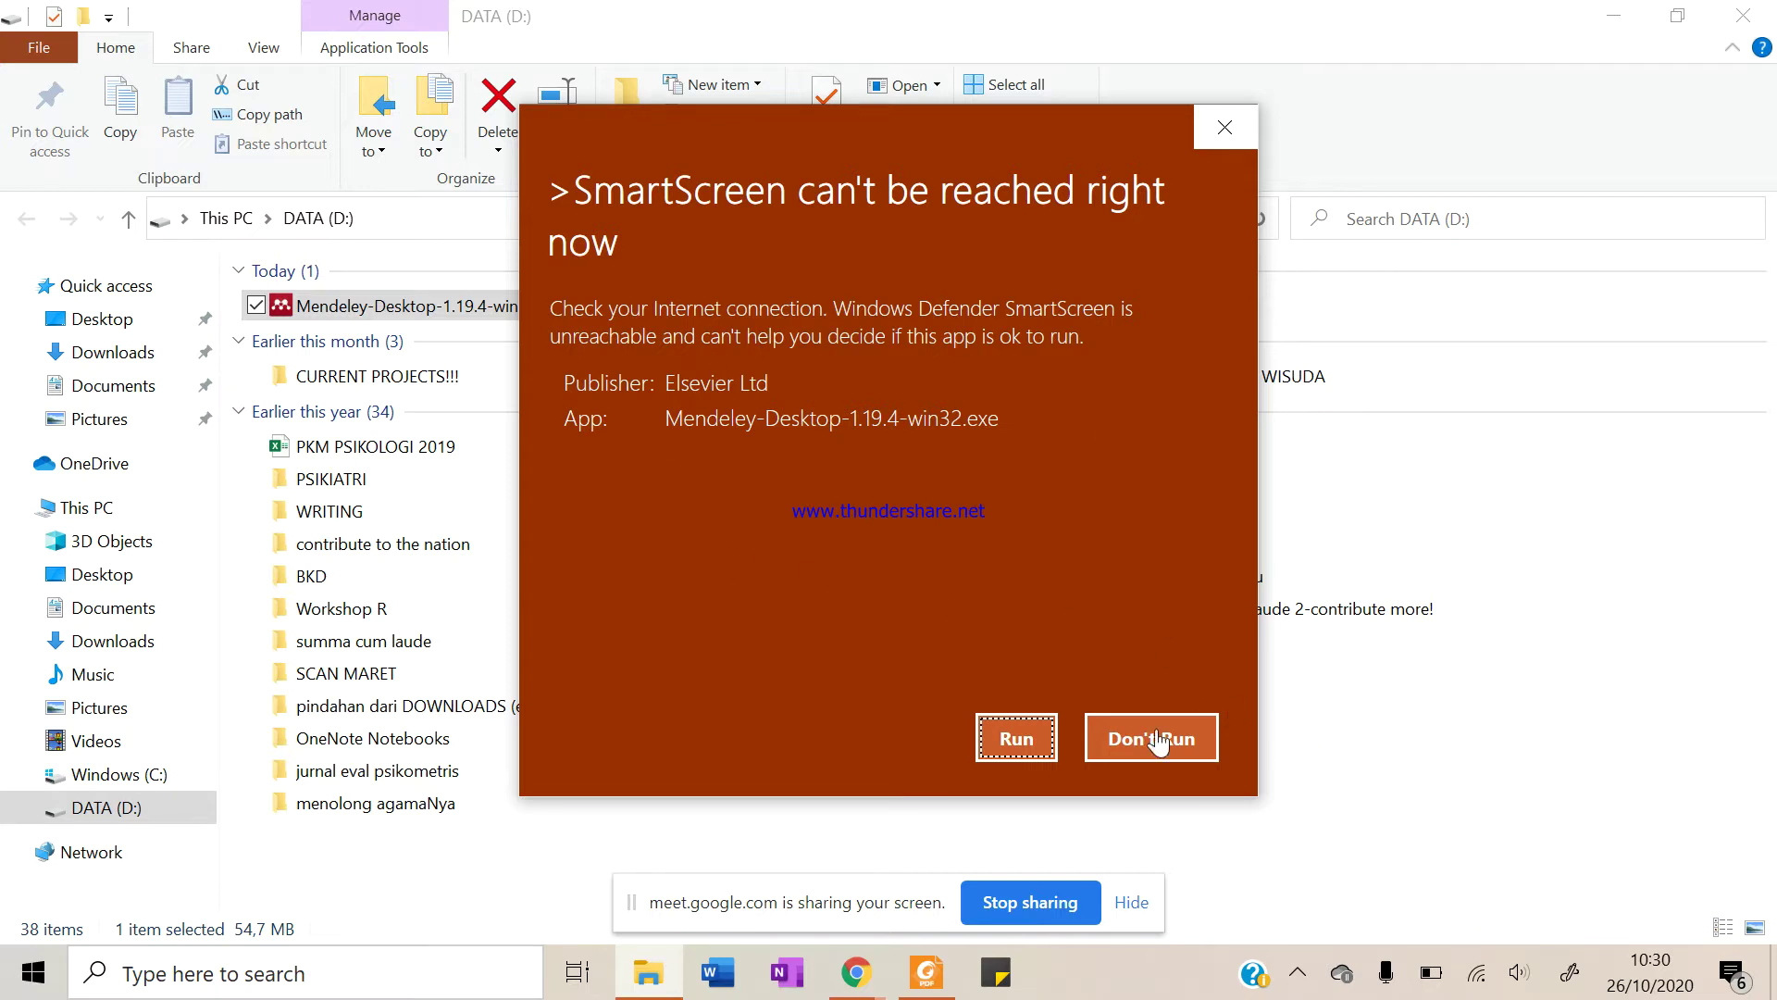
click(1235, 132)
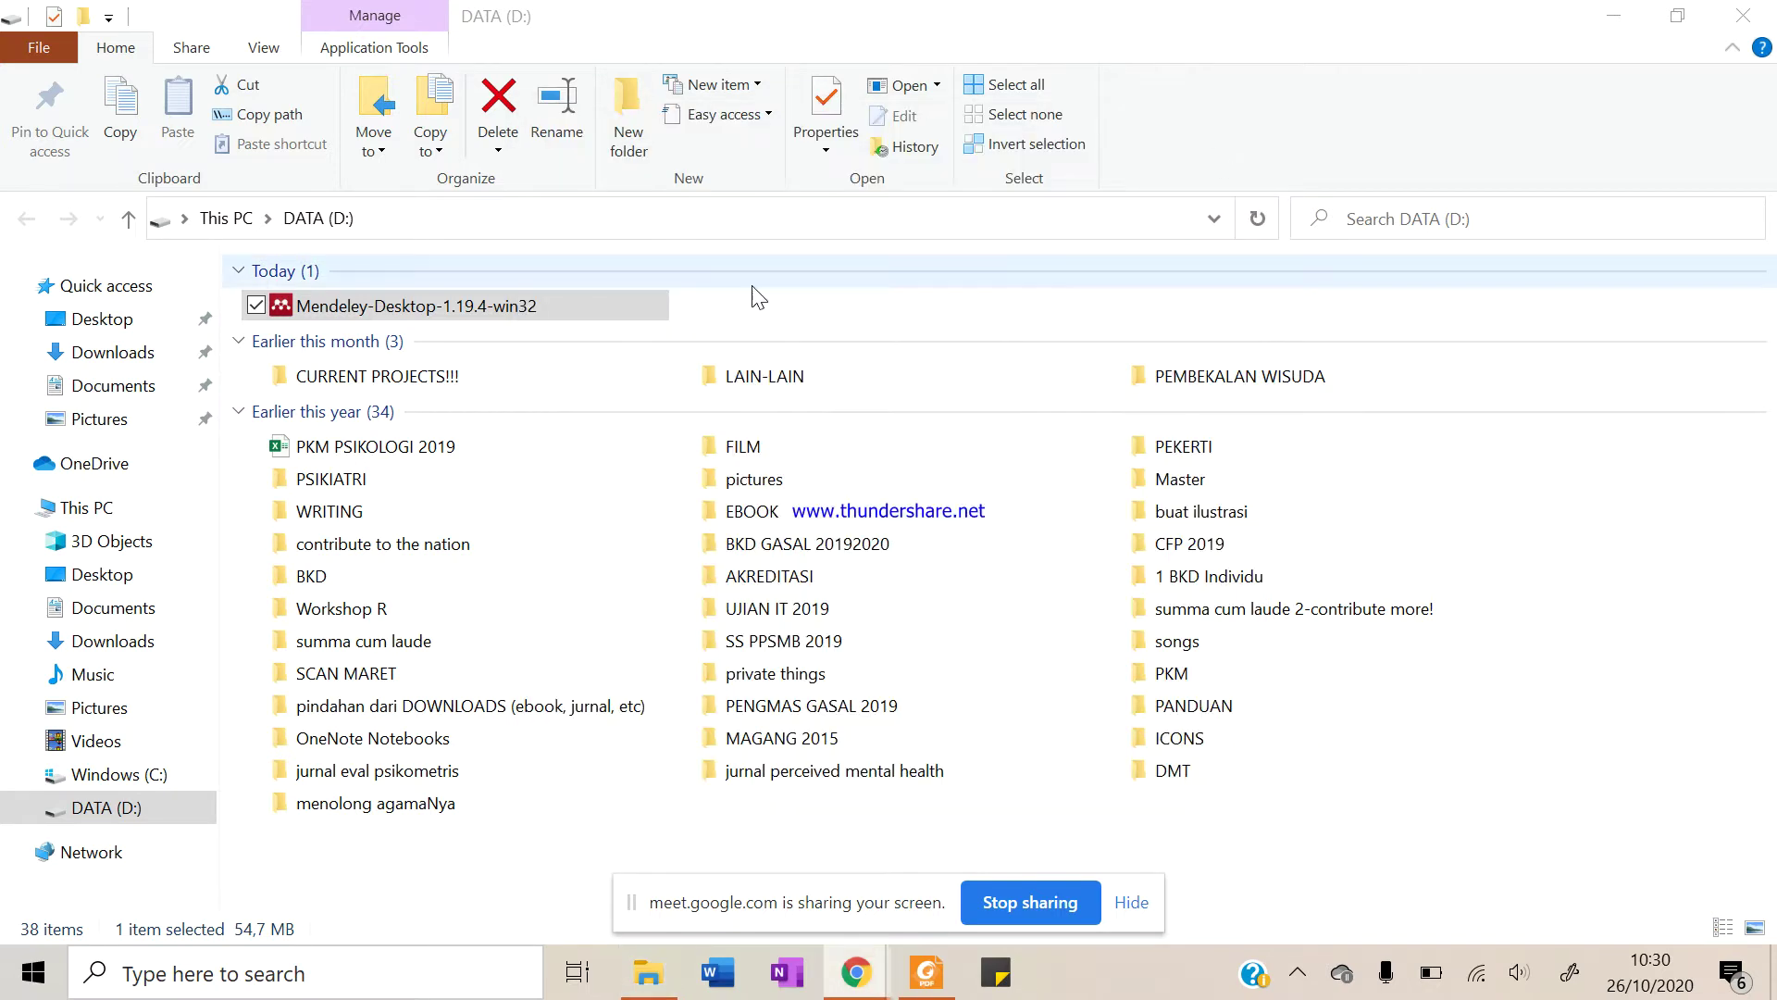
click(752, 298)
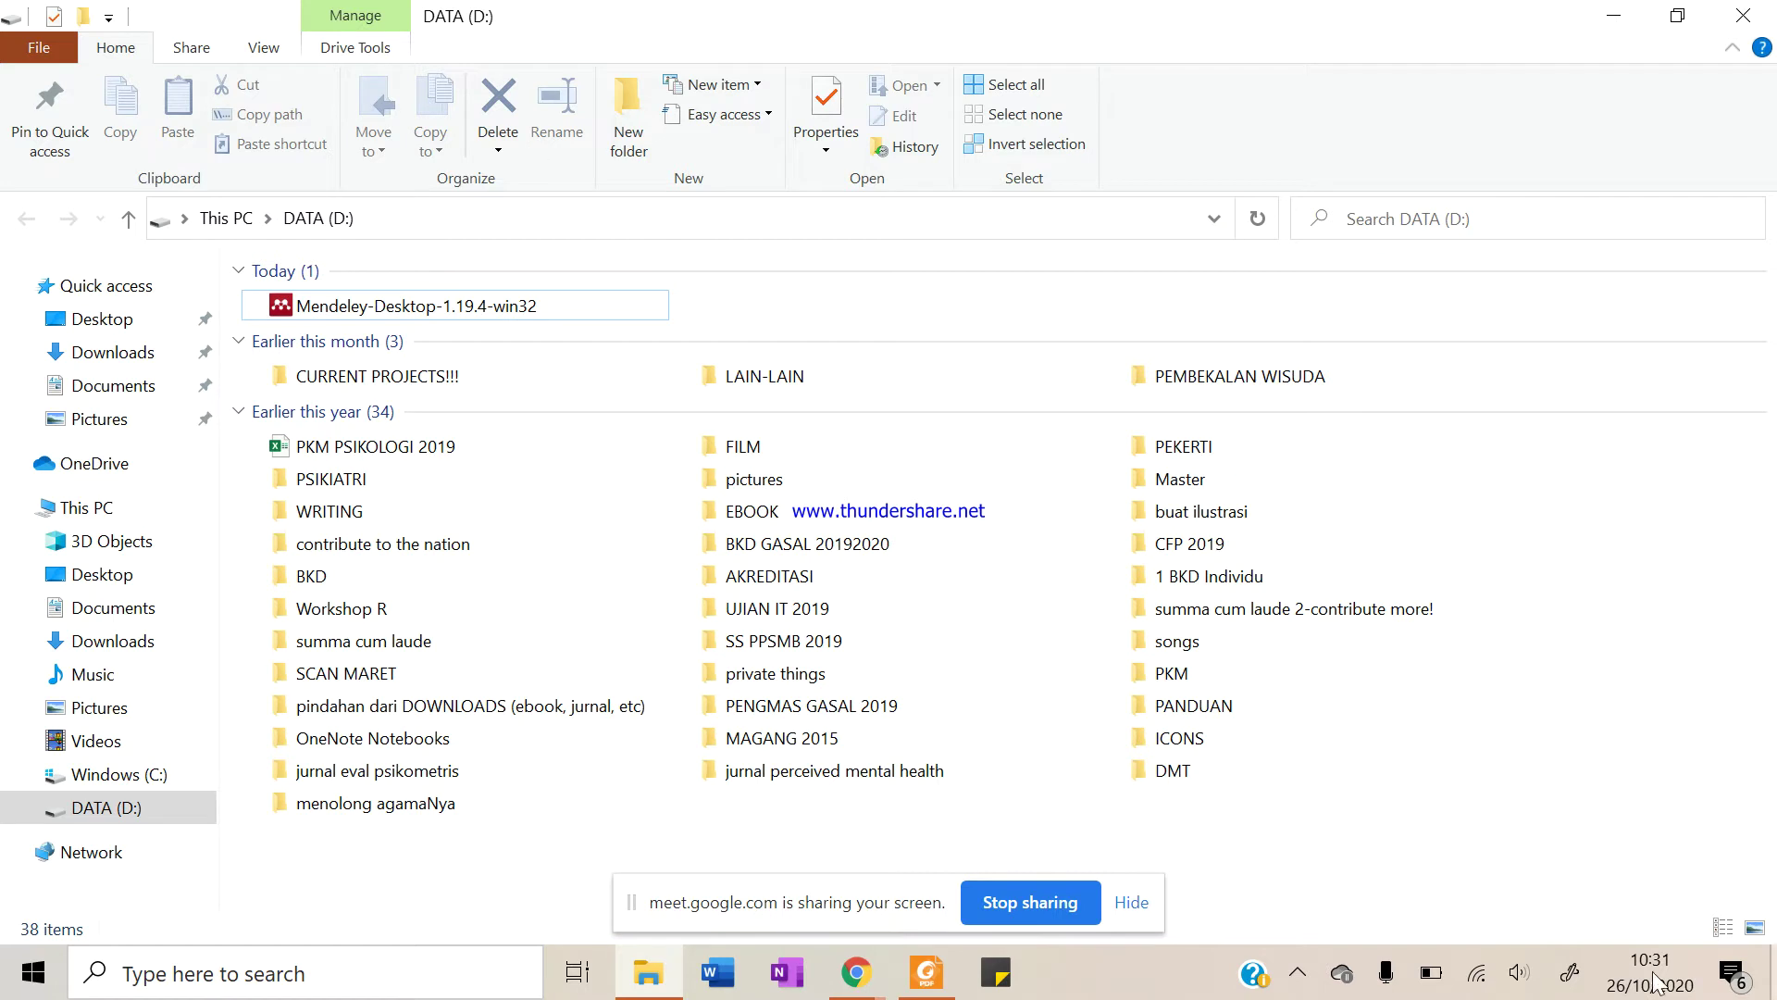
Start the installed Mendeley Desktop from the Windows desktop and maximize its window
click(648, 972)
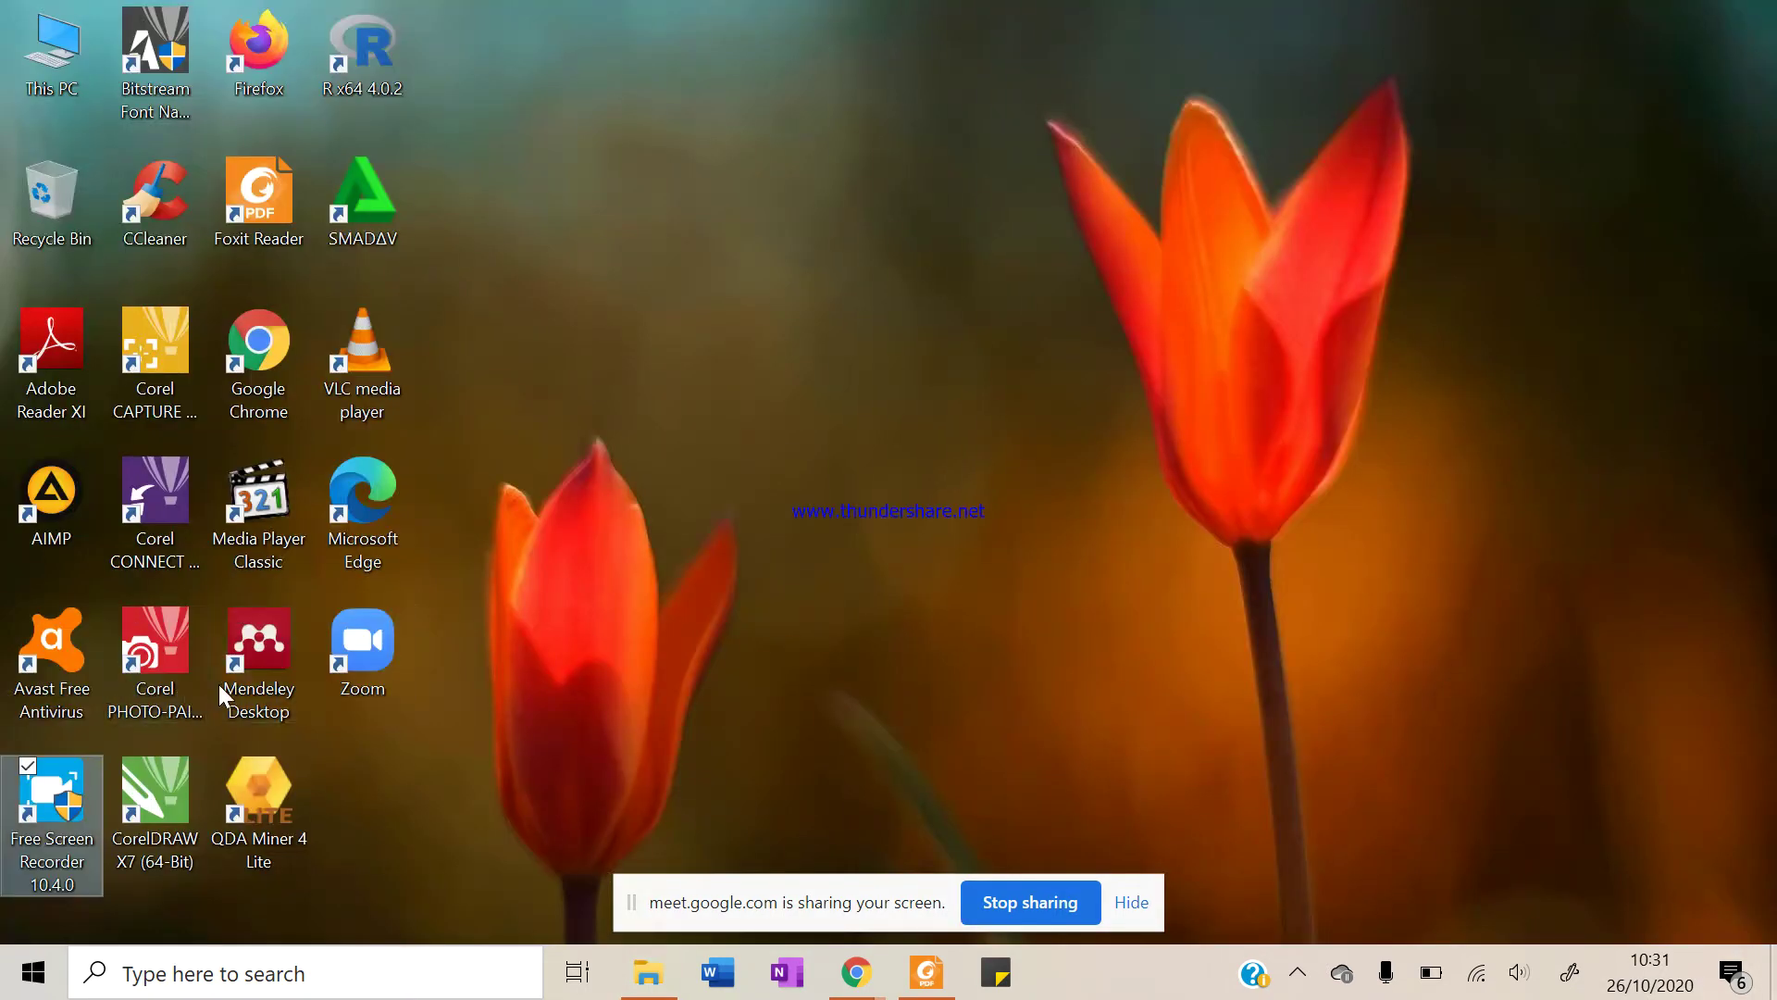
click(259, 663)
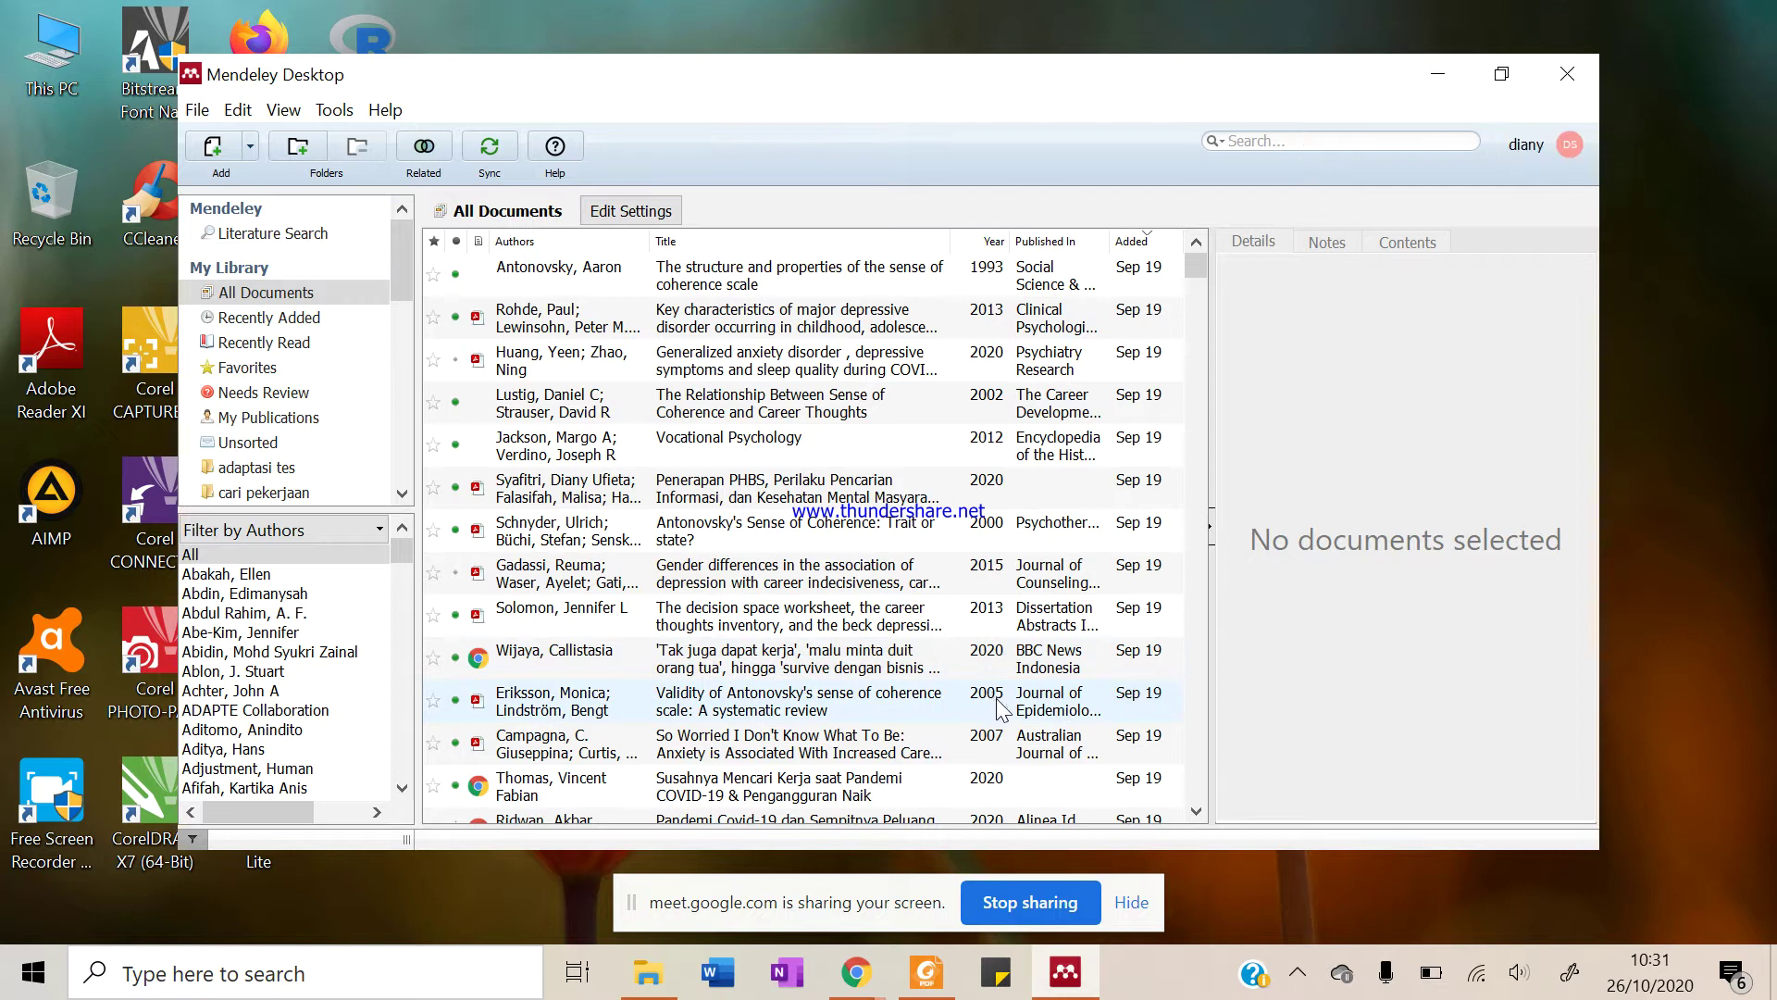
click(1502, 73)
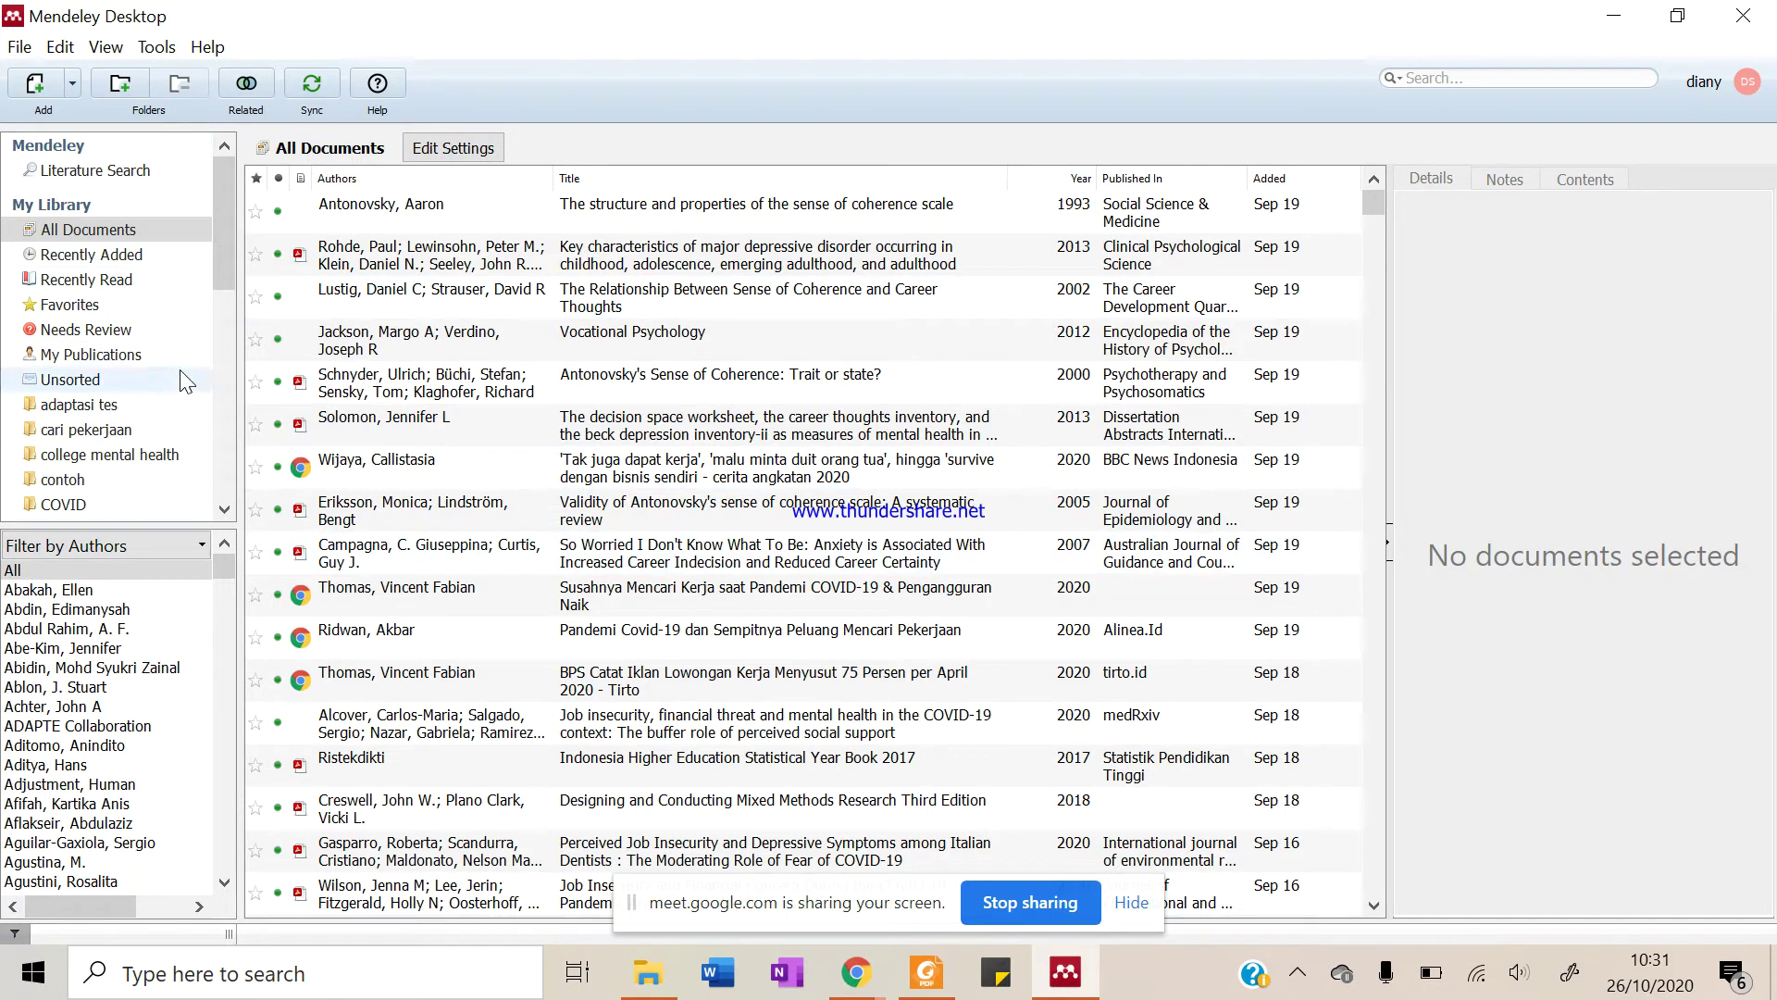
Browse the My Library folders and view the documents in the EBOOK and adaptasi tes folders
drag(215, 263, 230, 325)
scroll(234, 348, down, 1)
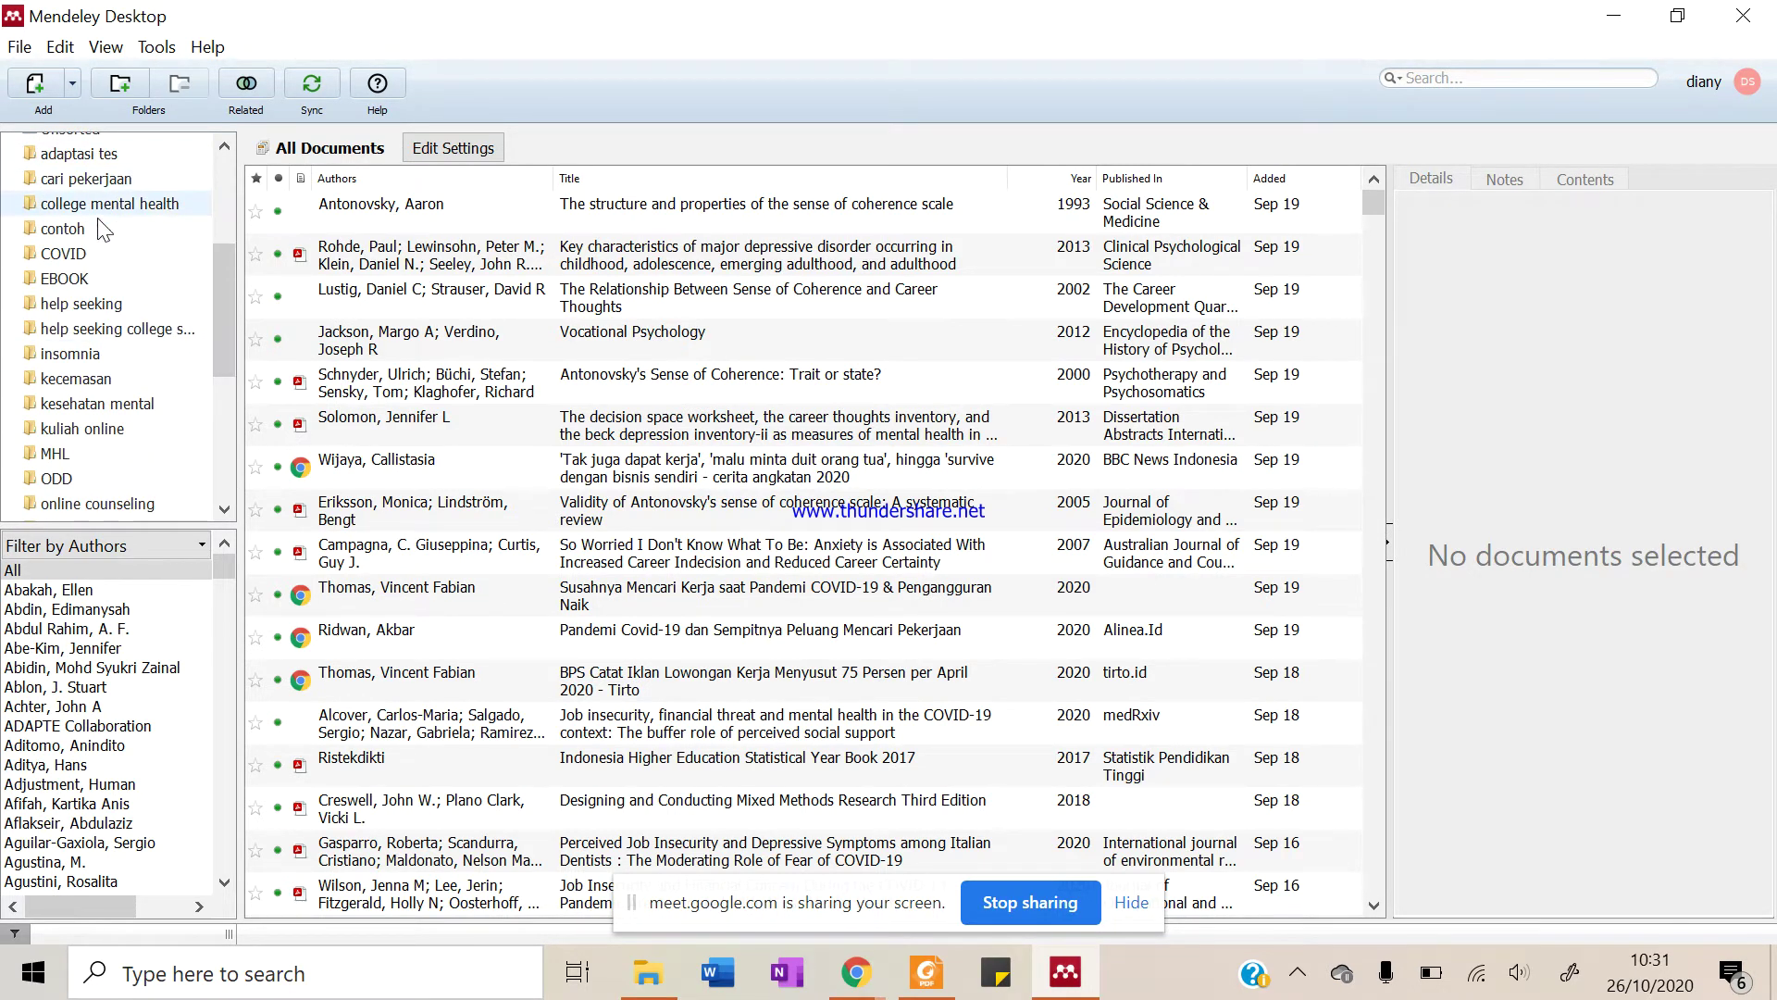
click(67, 278)
scroll(67, 278, up, 1)
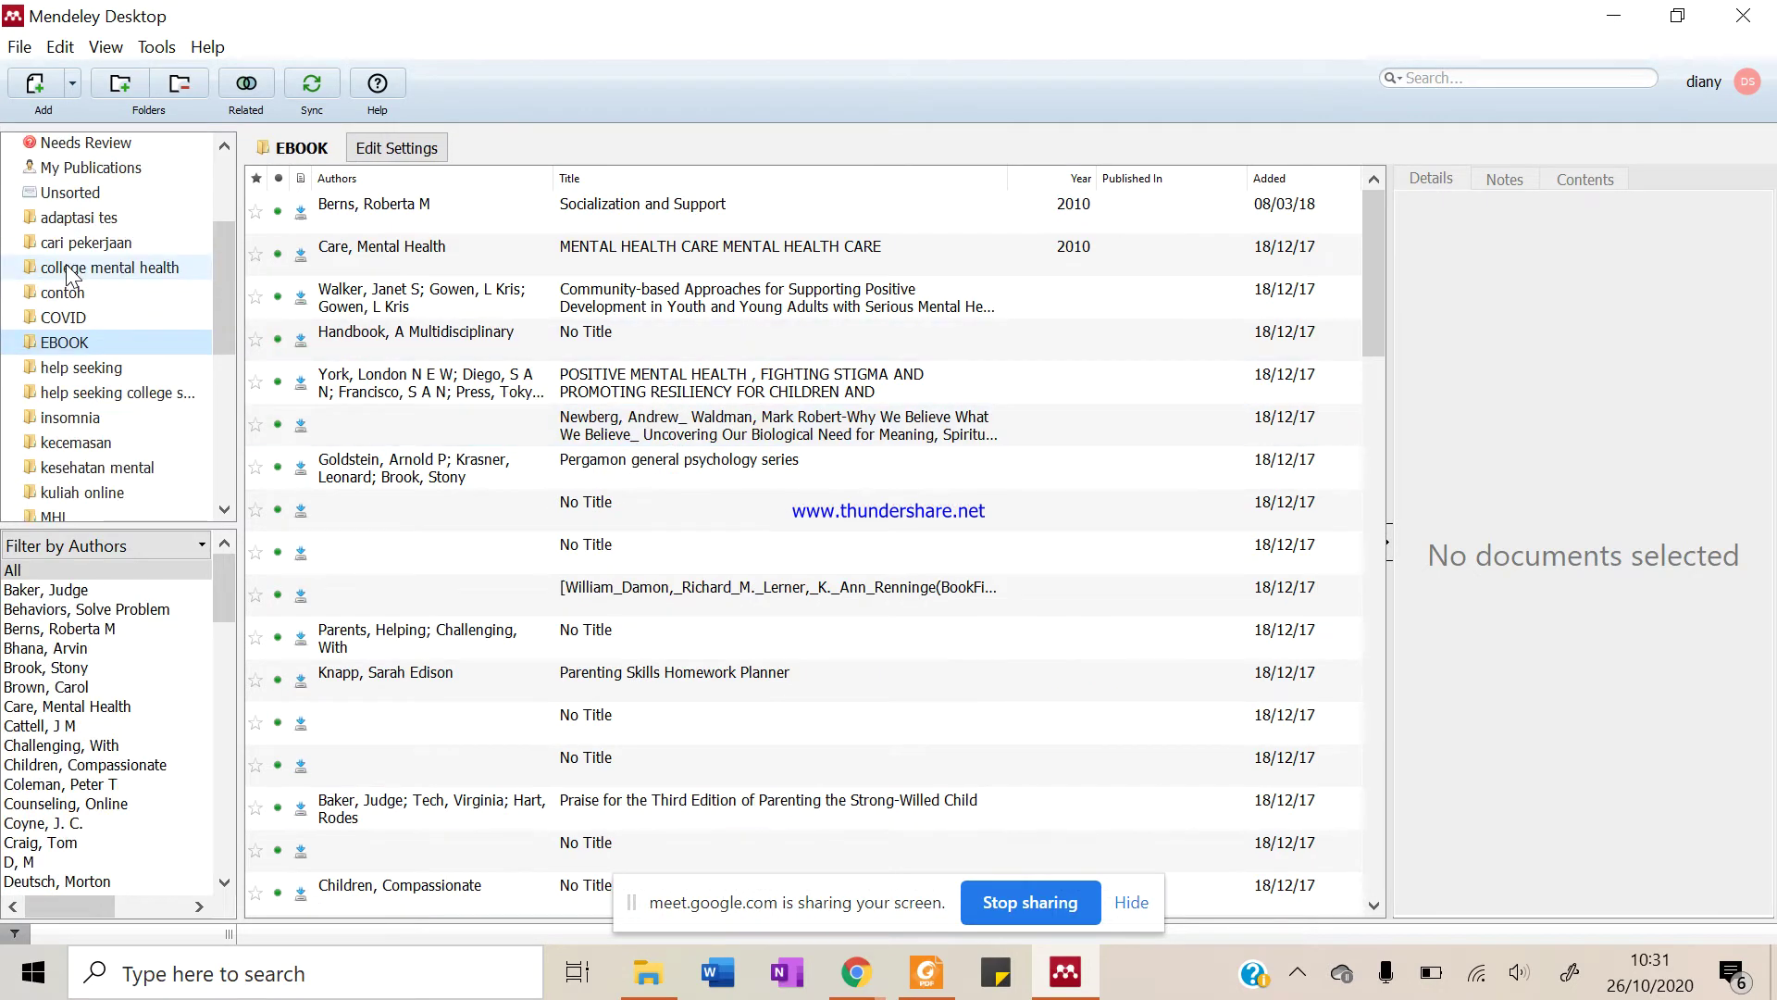
click(109, 219)
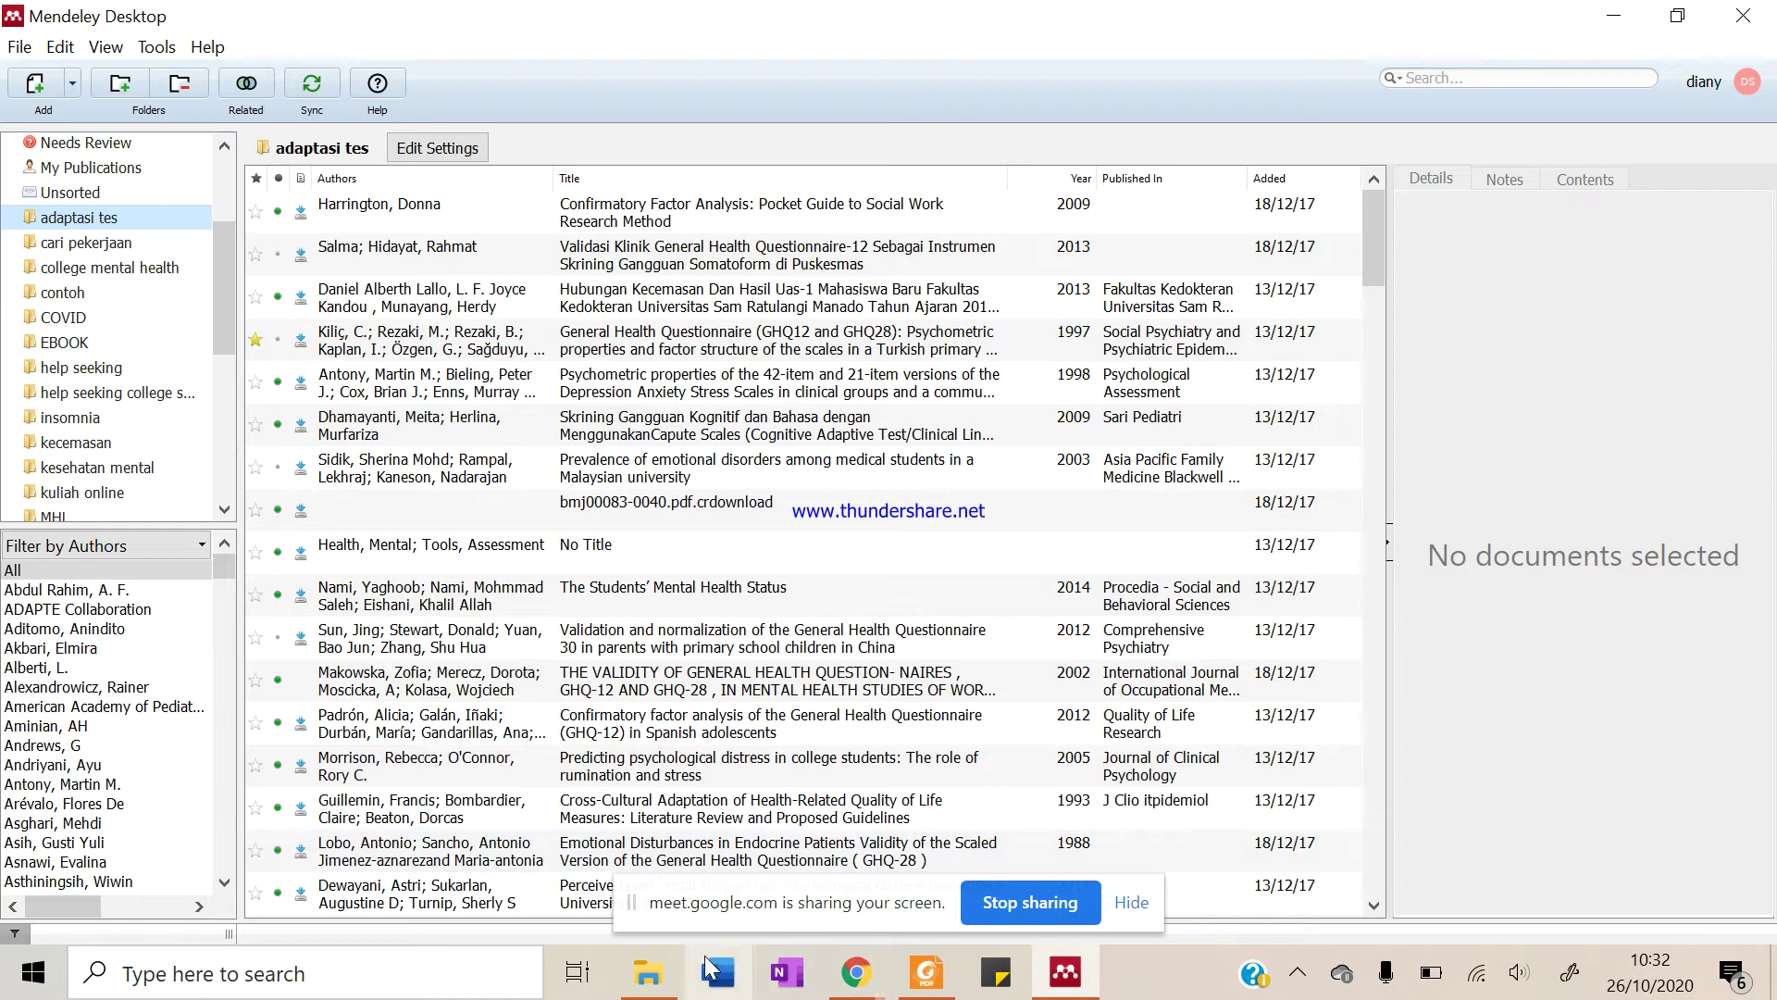
Switch to File Explorer and open the help-seeking intention PDF from CURRENT PROJECTS!!! > ARTIKEL > SIKAP TERHADAP BANTUAN PSIKOLOGIS PART 2
click(648, 972)
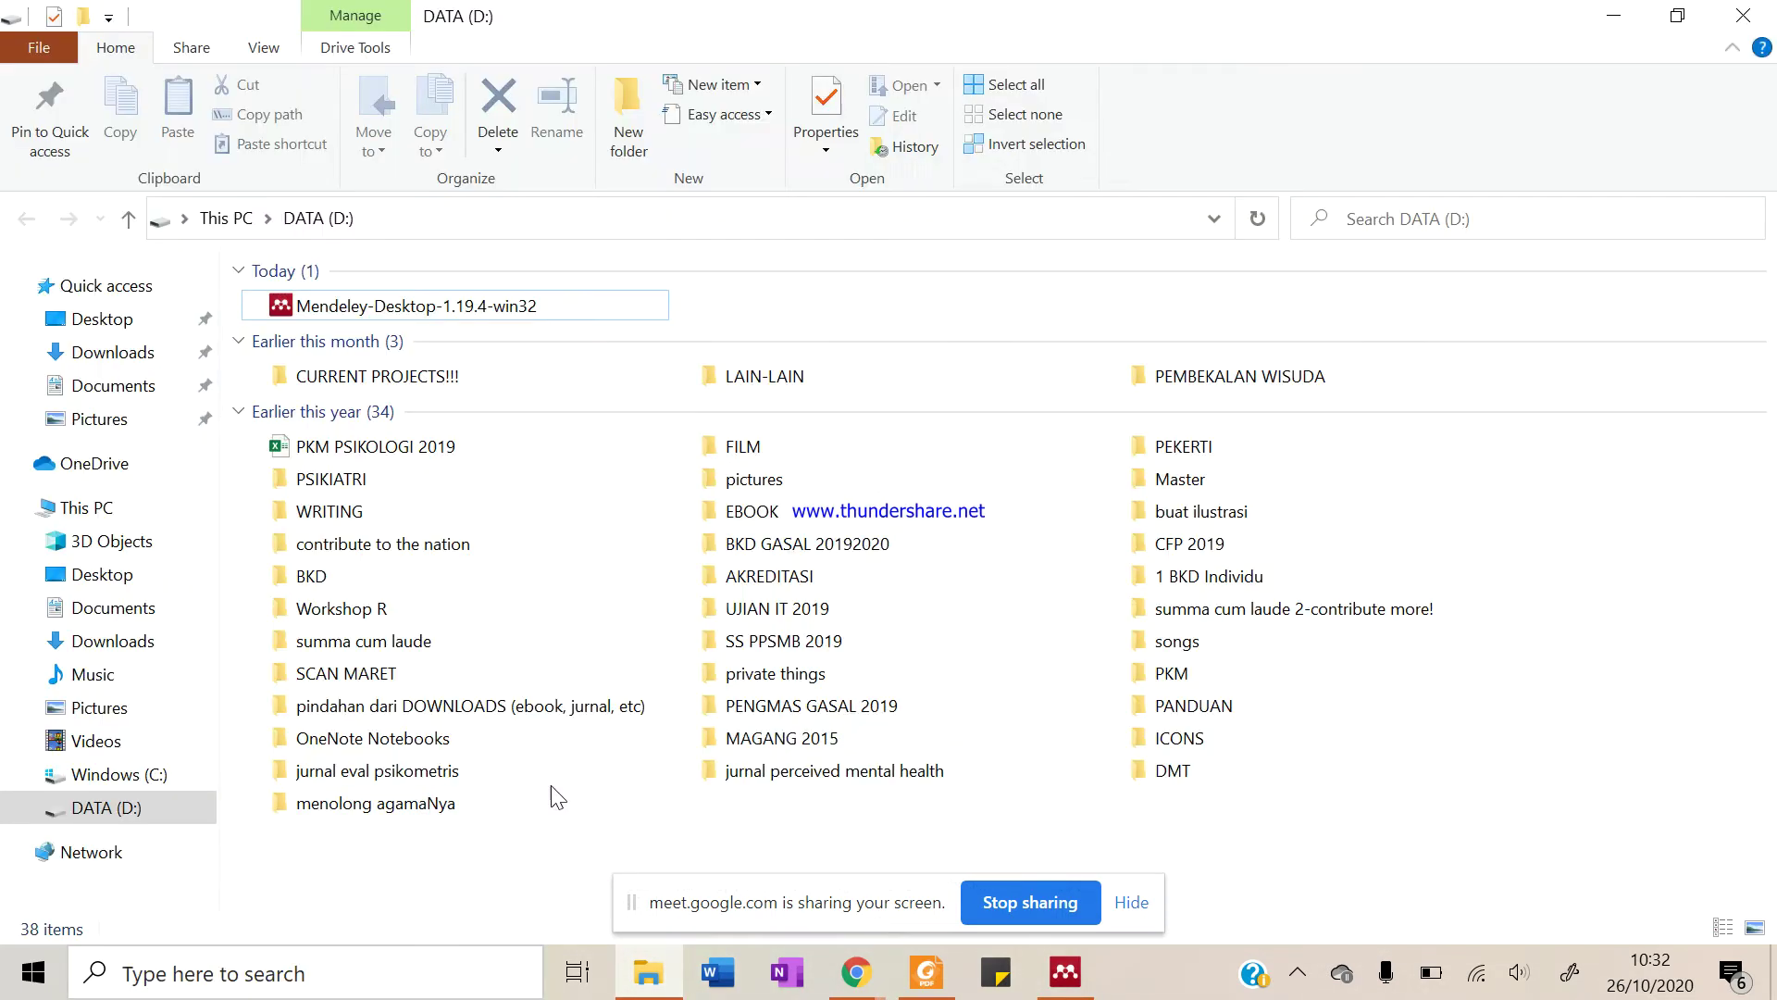
double_click(402, 378)
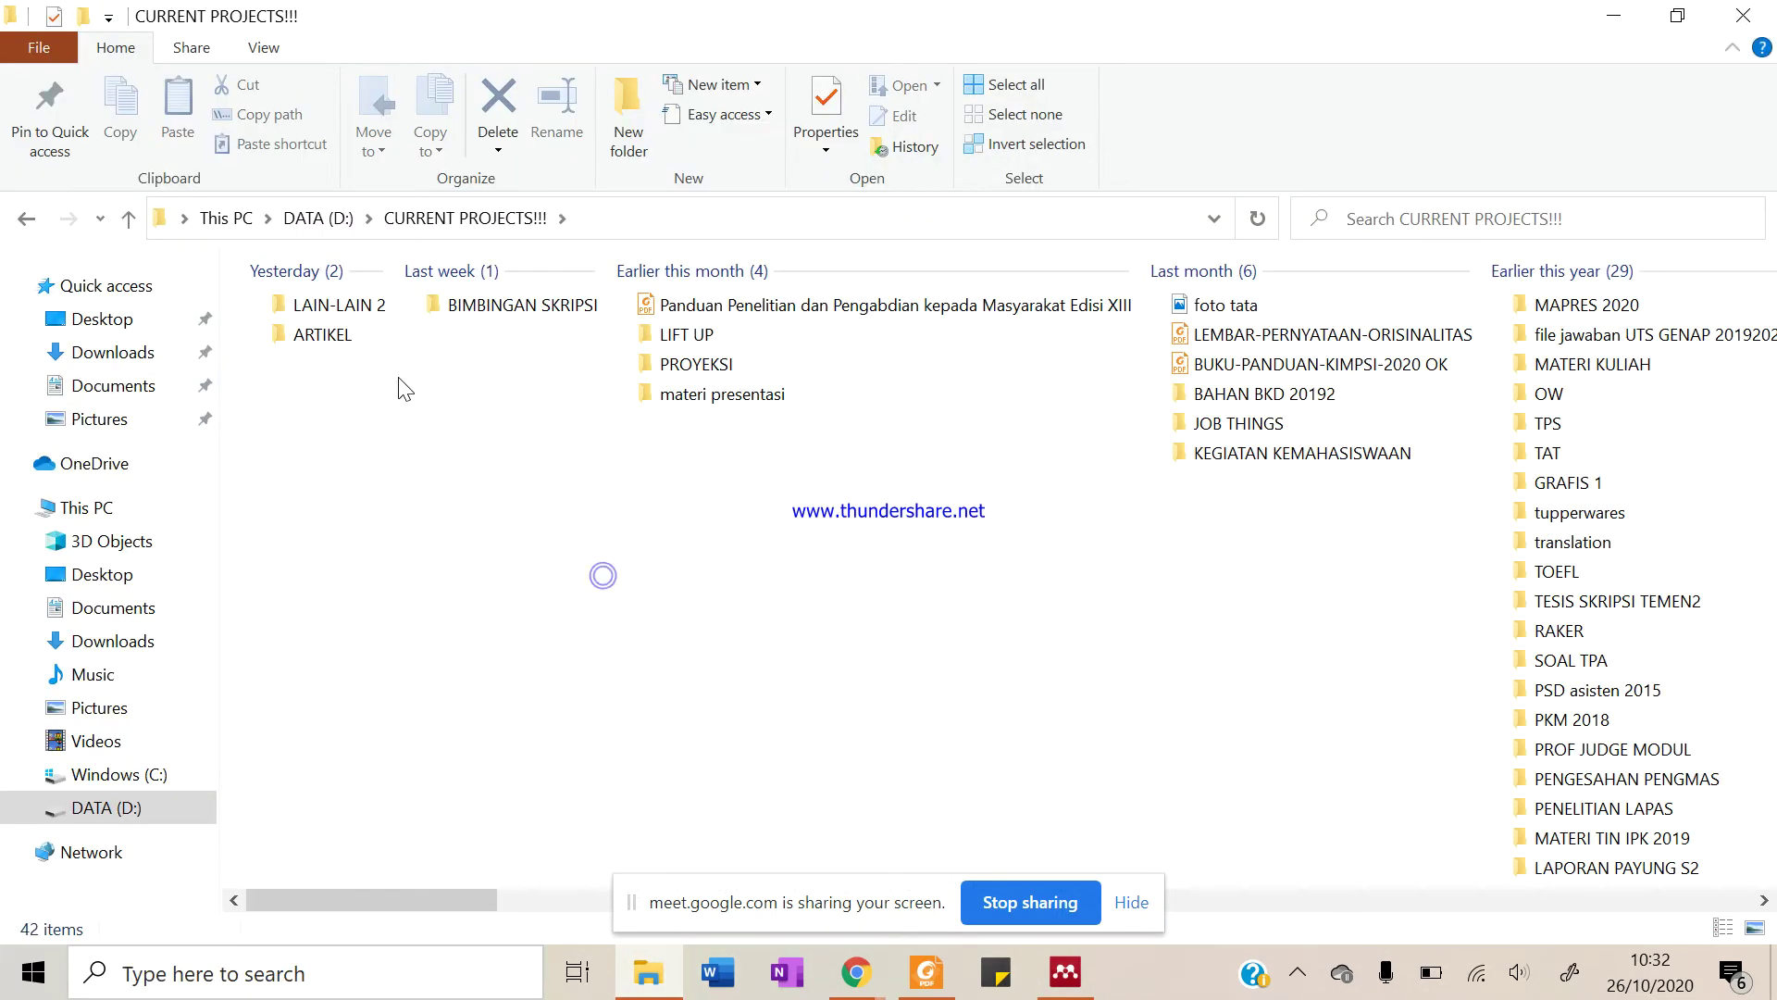
double_click(343, 335)
double_click(479, 313)
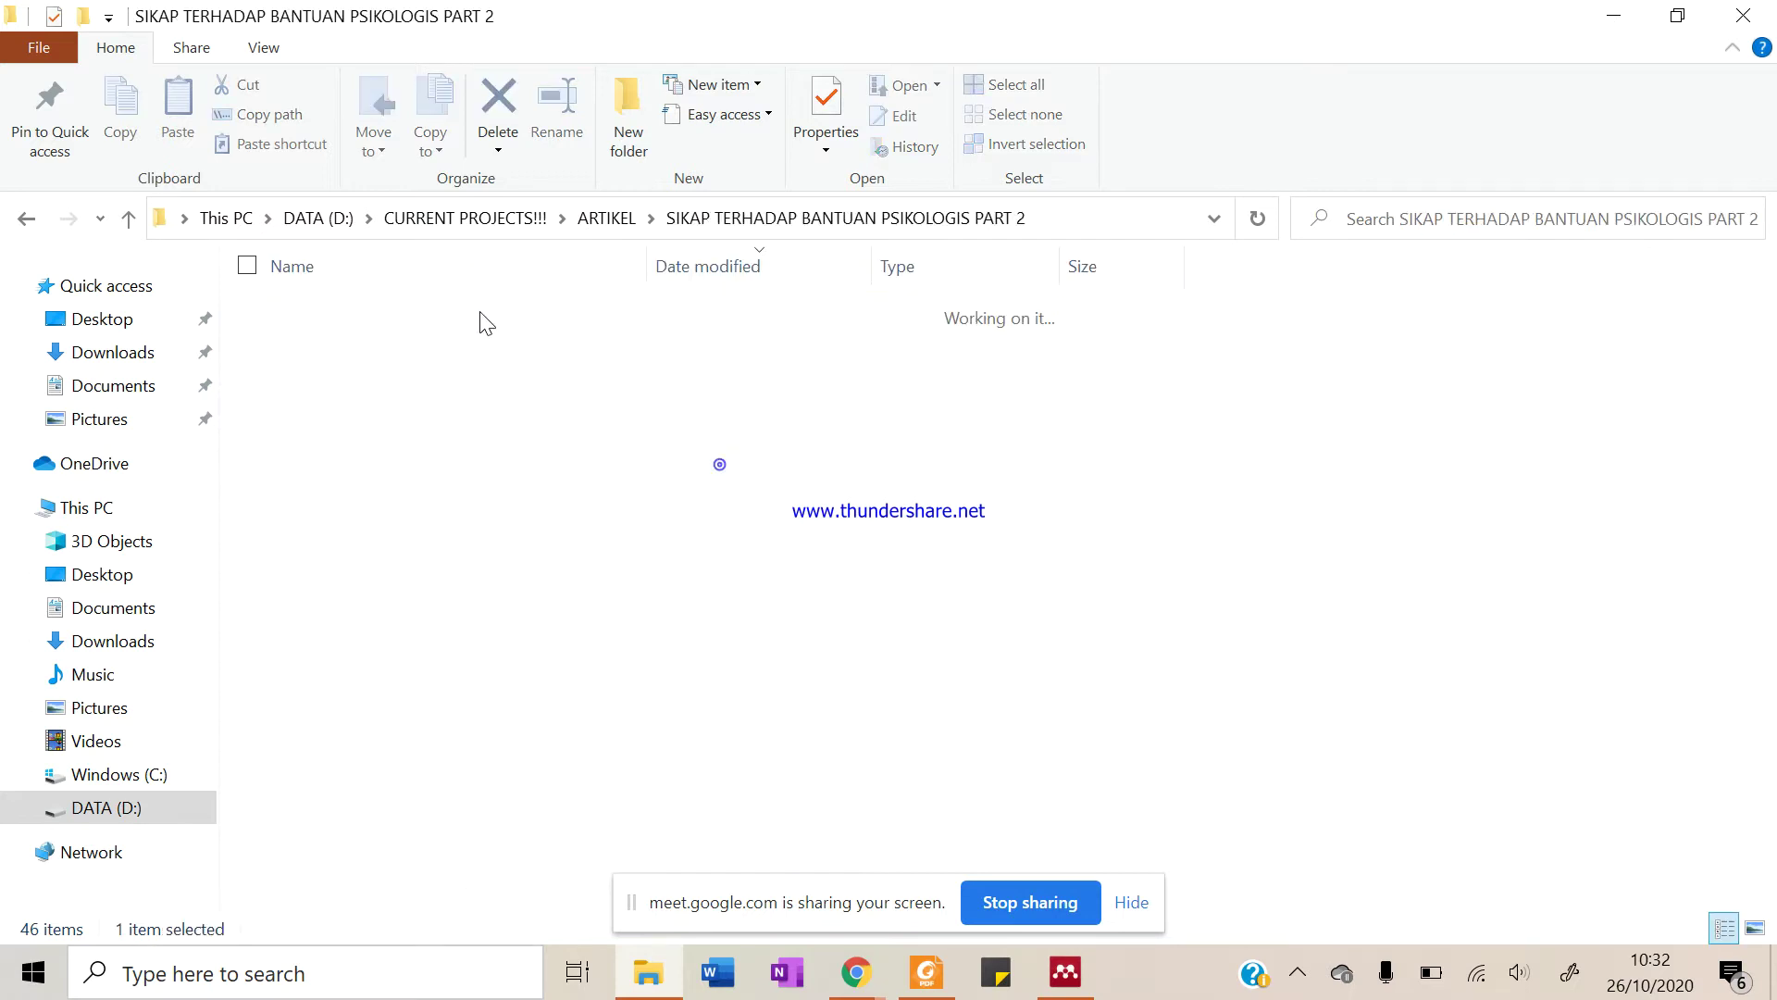
click(540, 790)
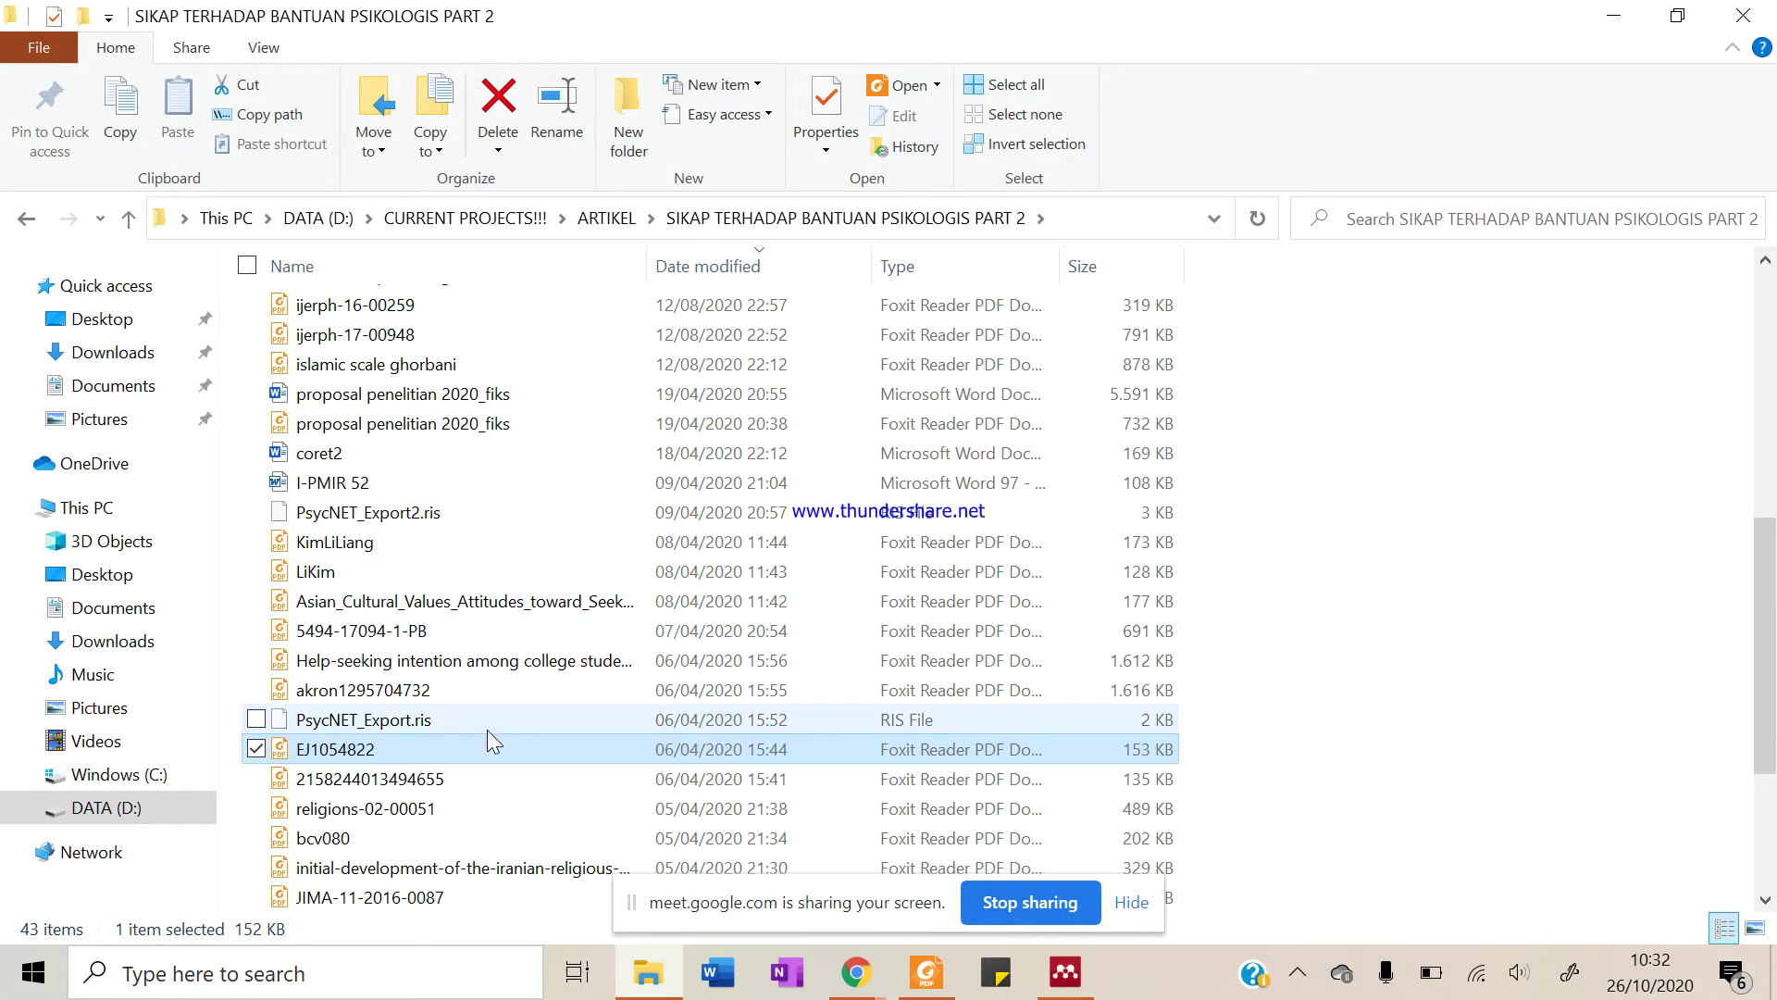
scroll(488, 738, down, 3)
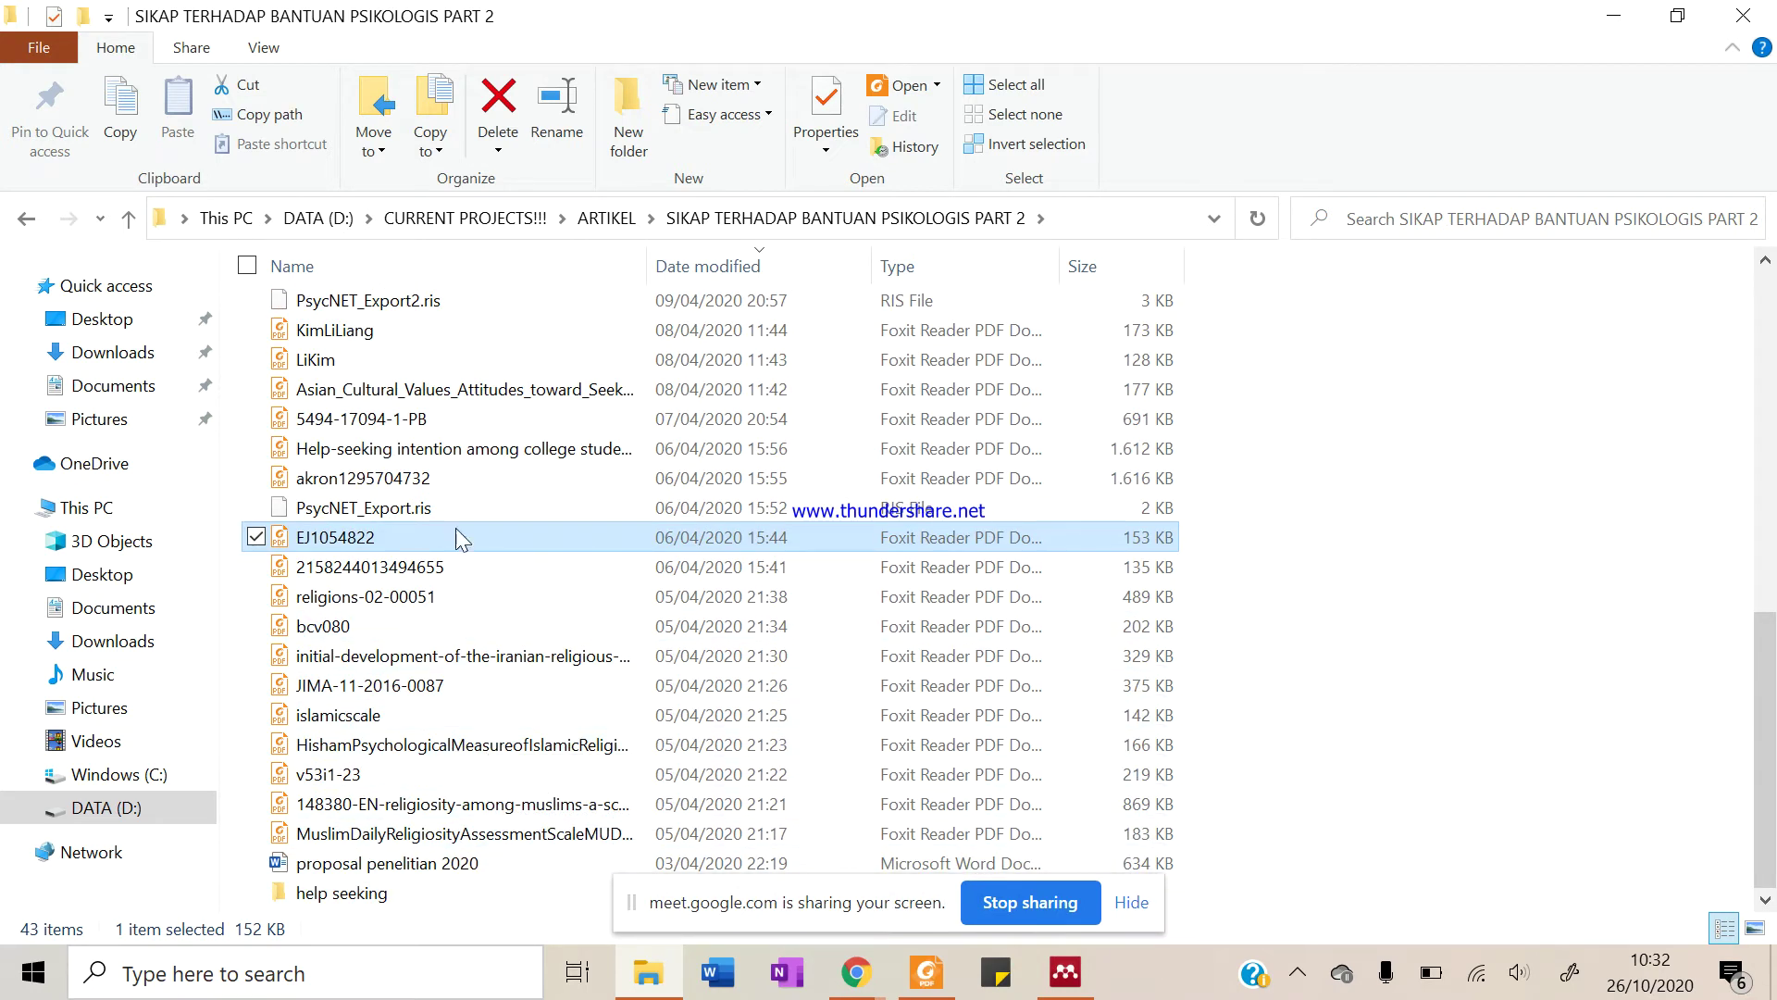
double_click(497, 450)
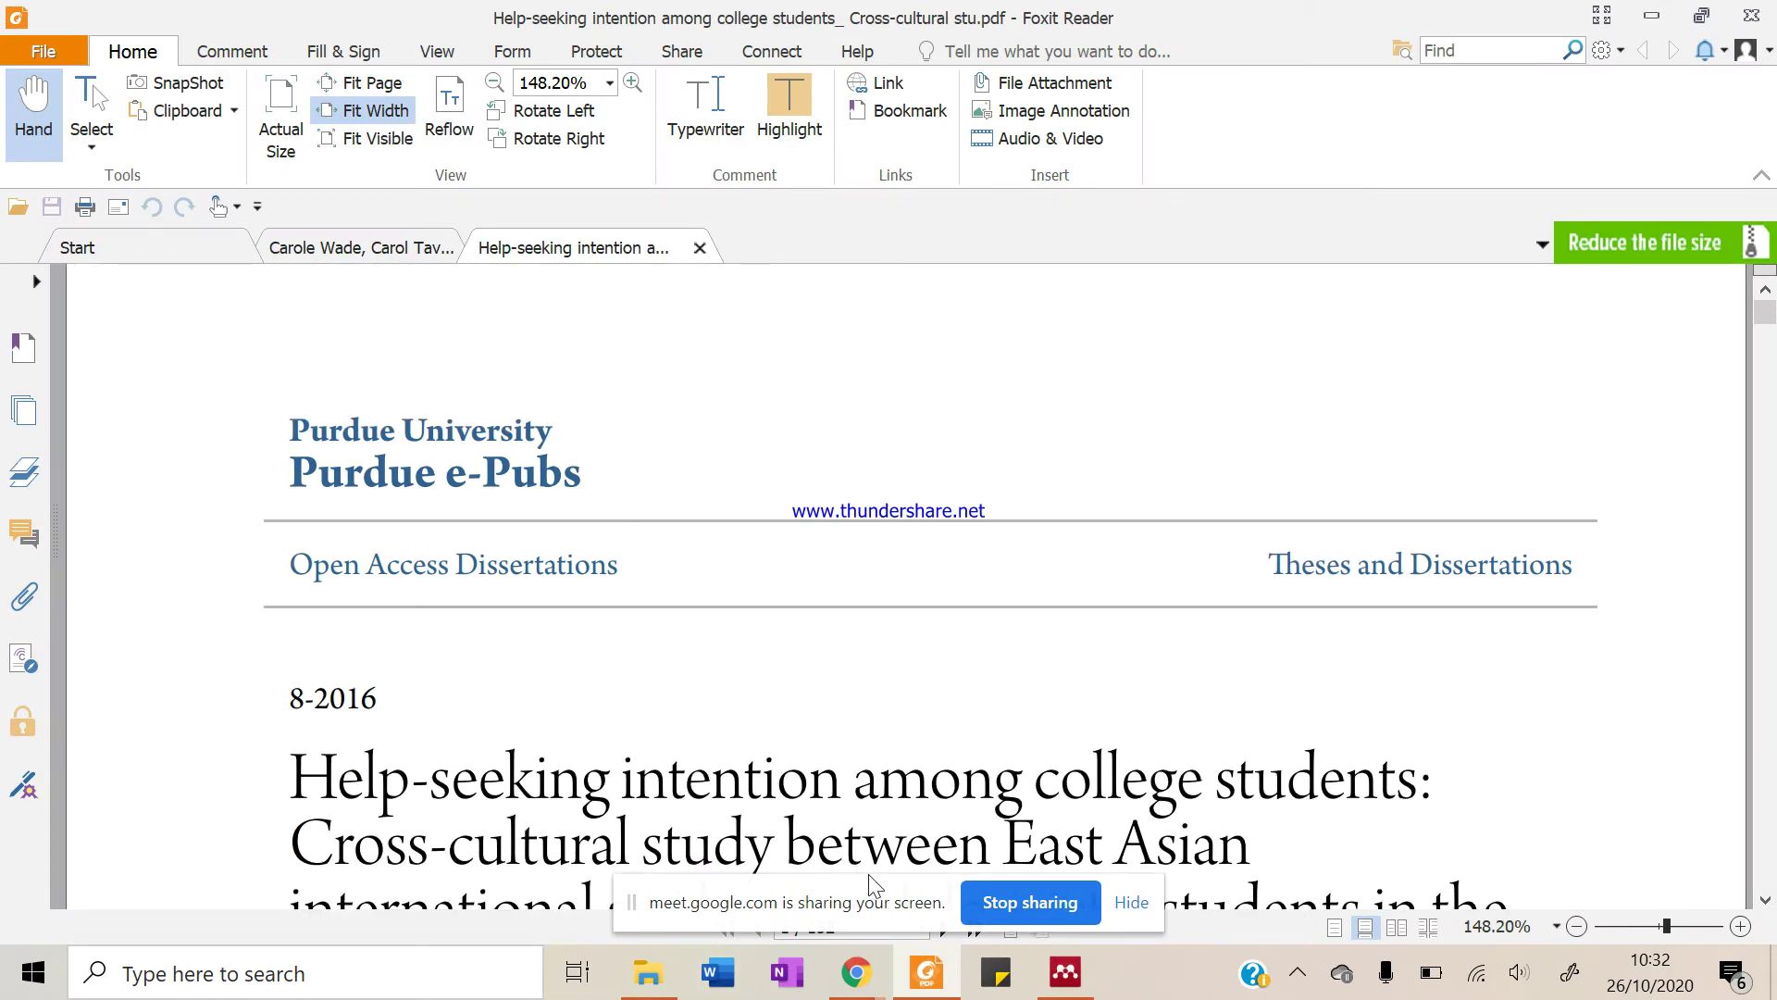
Switch back to Mendeley Desktop, view the bmj00083-0040.pdf.crdownload entry's details and look through the adaptasi tes documents
click(1067, 970)
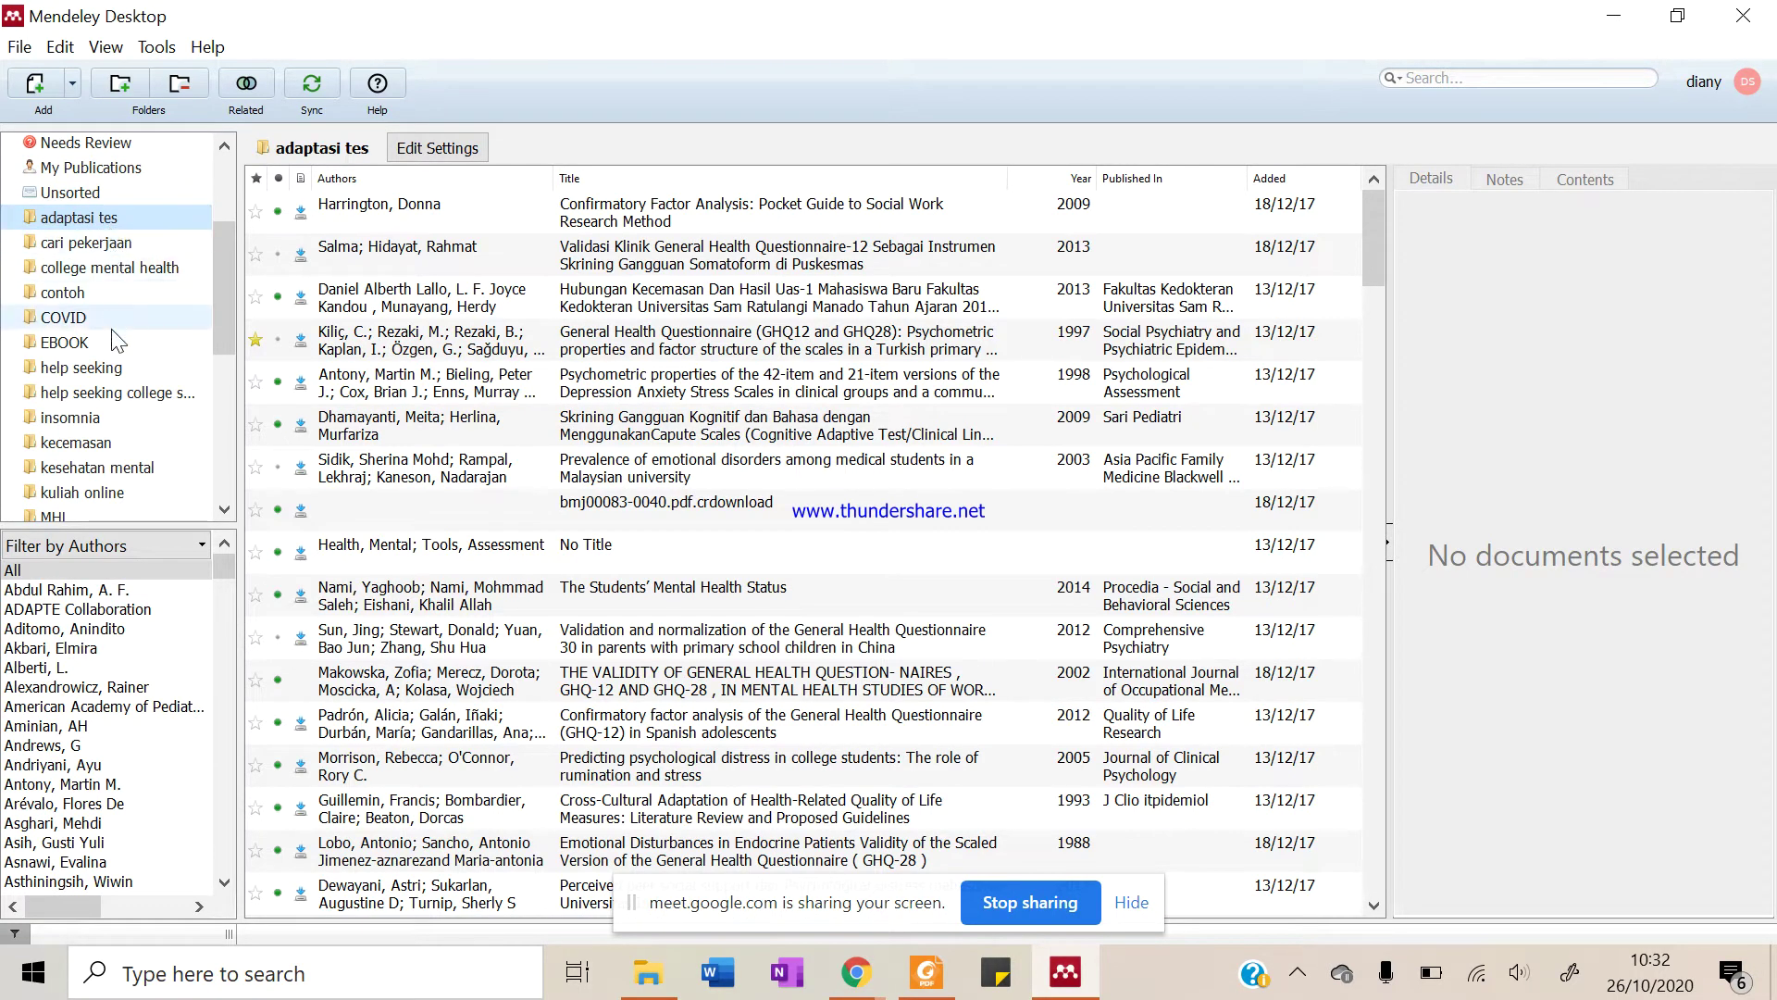
scroll(116, 398, up, 1)
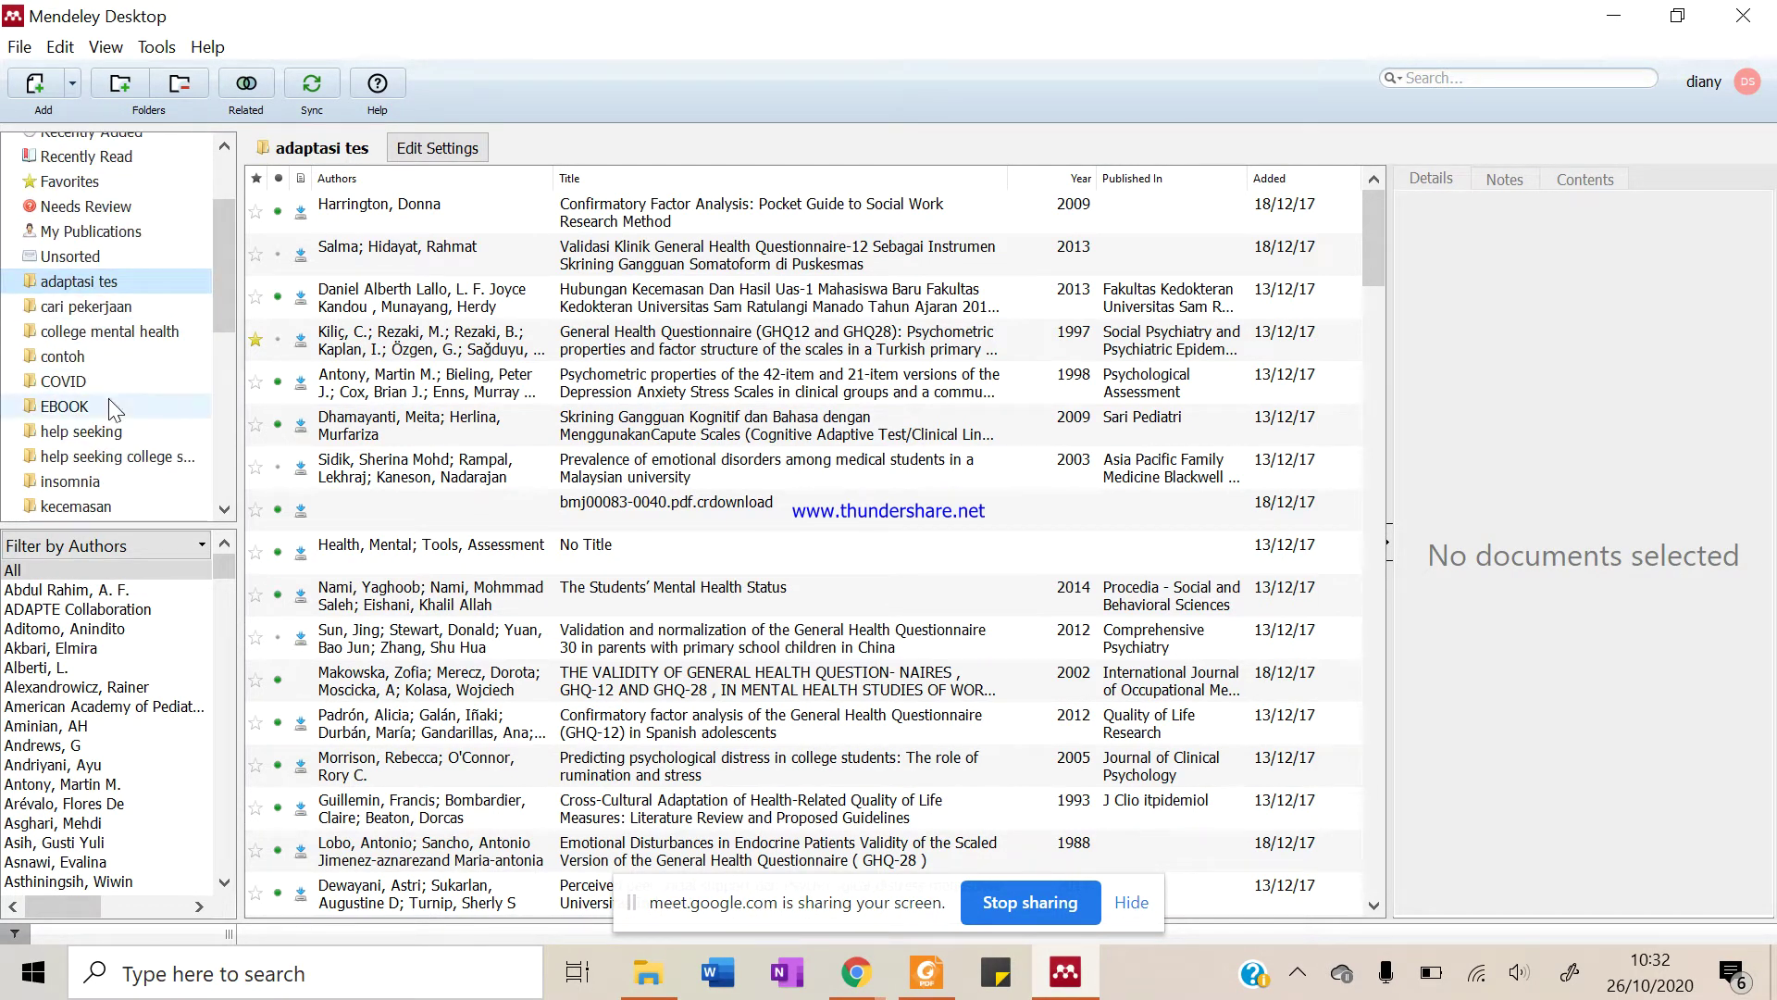
scroll(113, 448, down, 2)
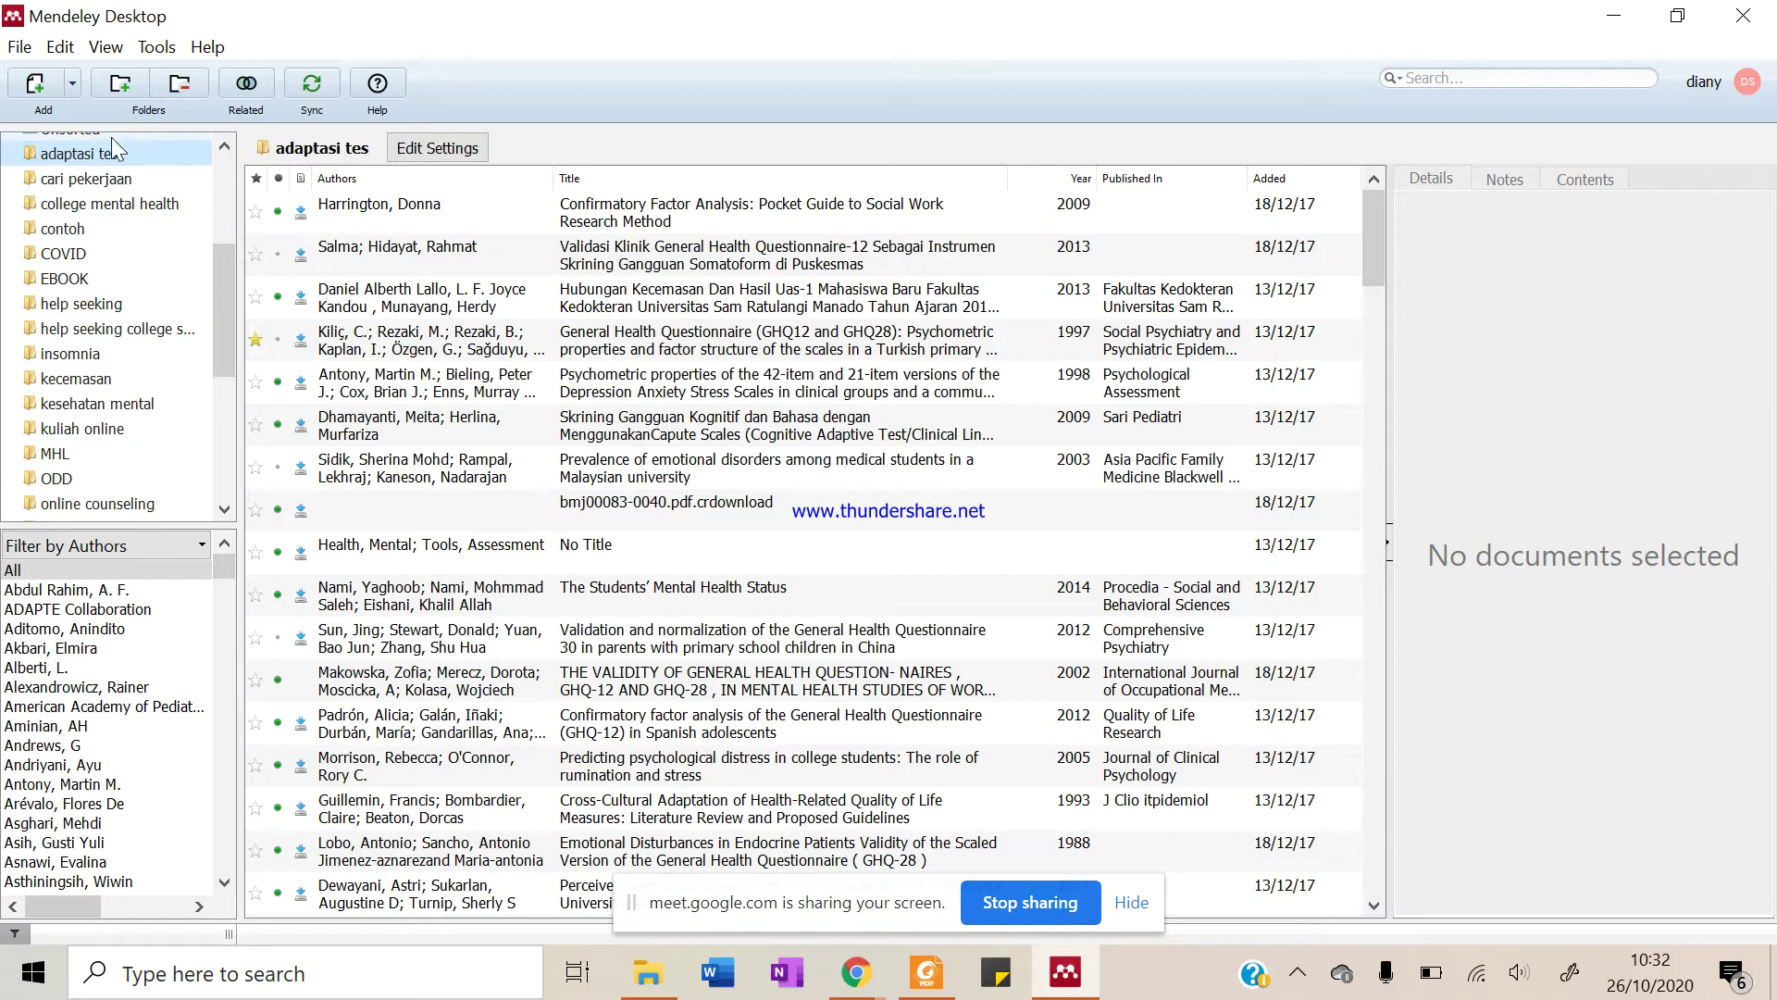
click(592, 507)
scroll(593, 504, down, 3)
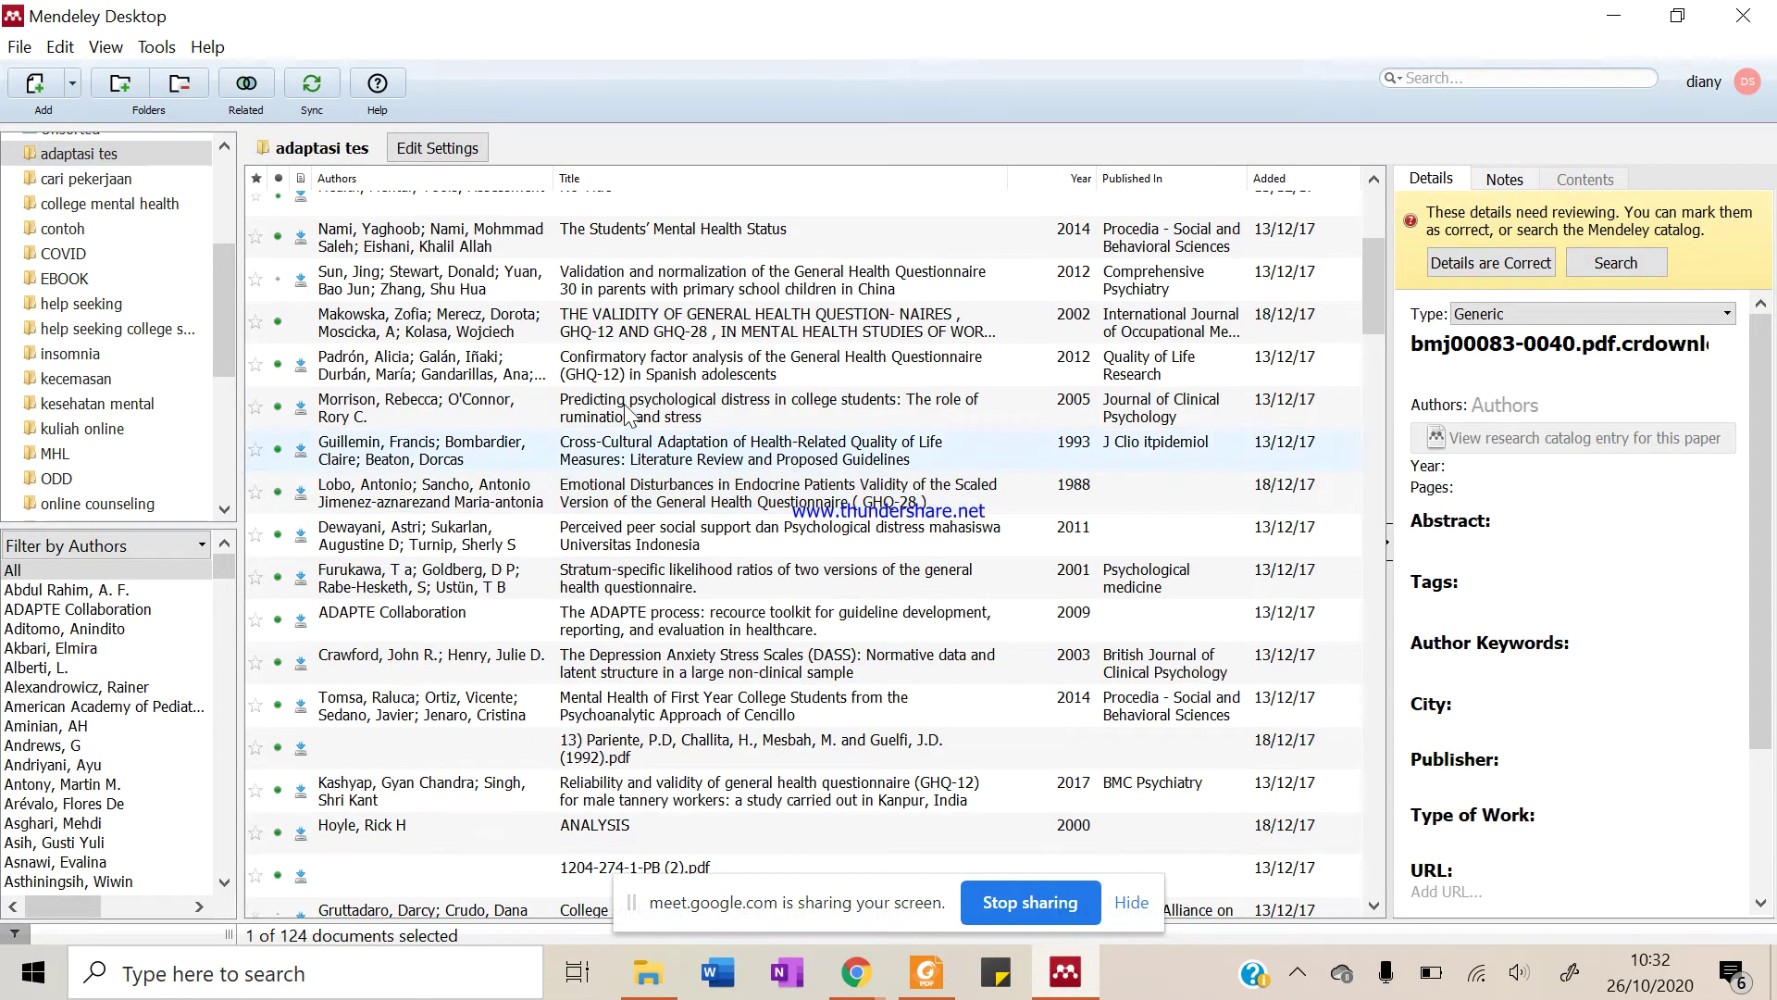
scroll(741, 515, down, 7)
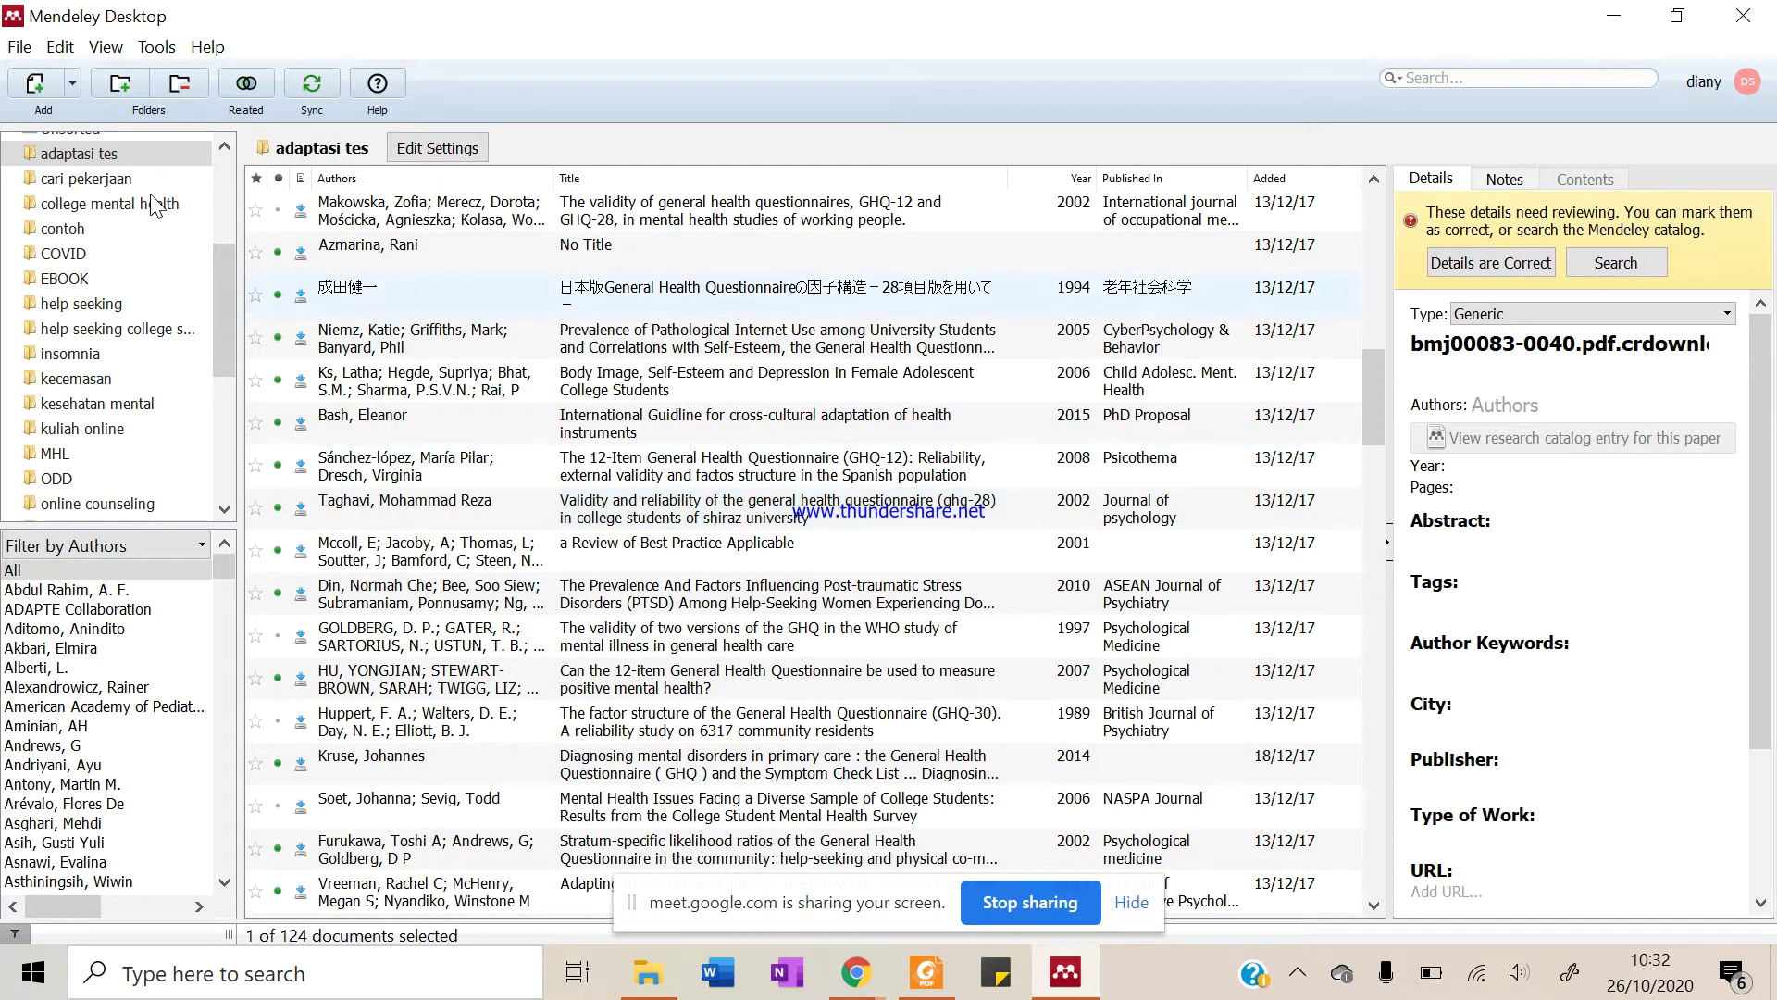
Open the cari pekerjaan folder, view the details of "BPS: Iklan Lowongan Kerja Turun Drastis Saat Covid-19" and look through the document list
click(86, 179)
click(861, 422)
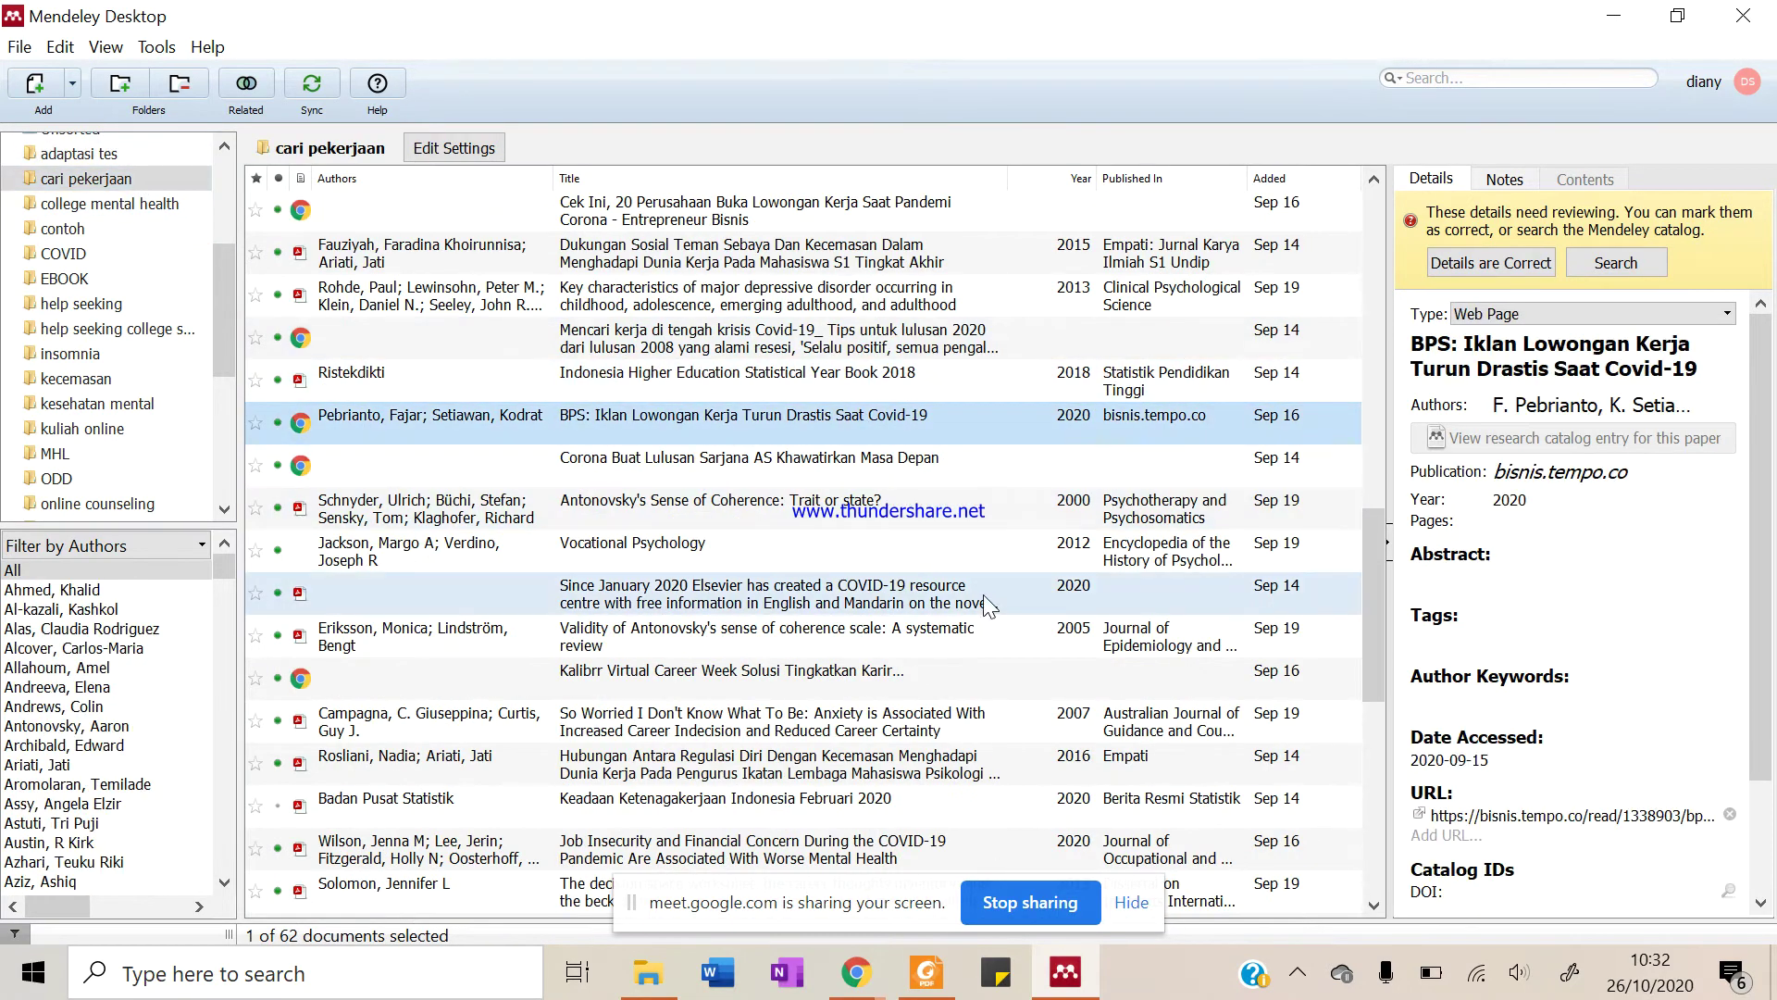
scroll(983, 594, up, 10)
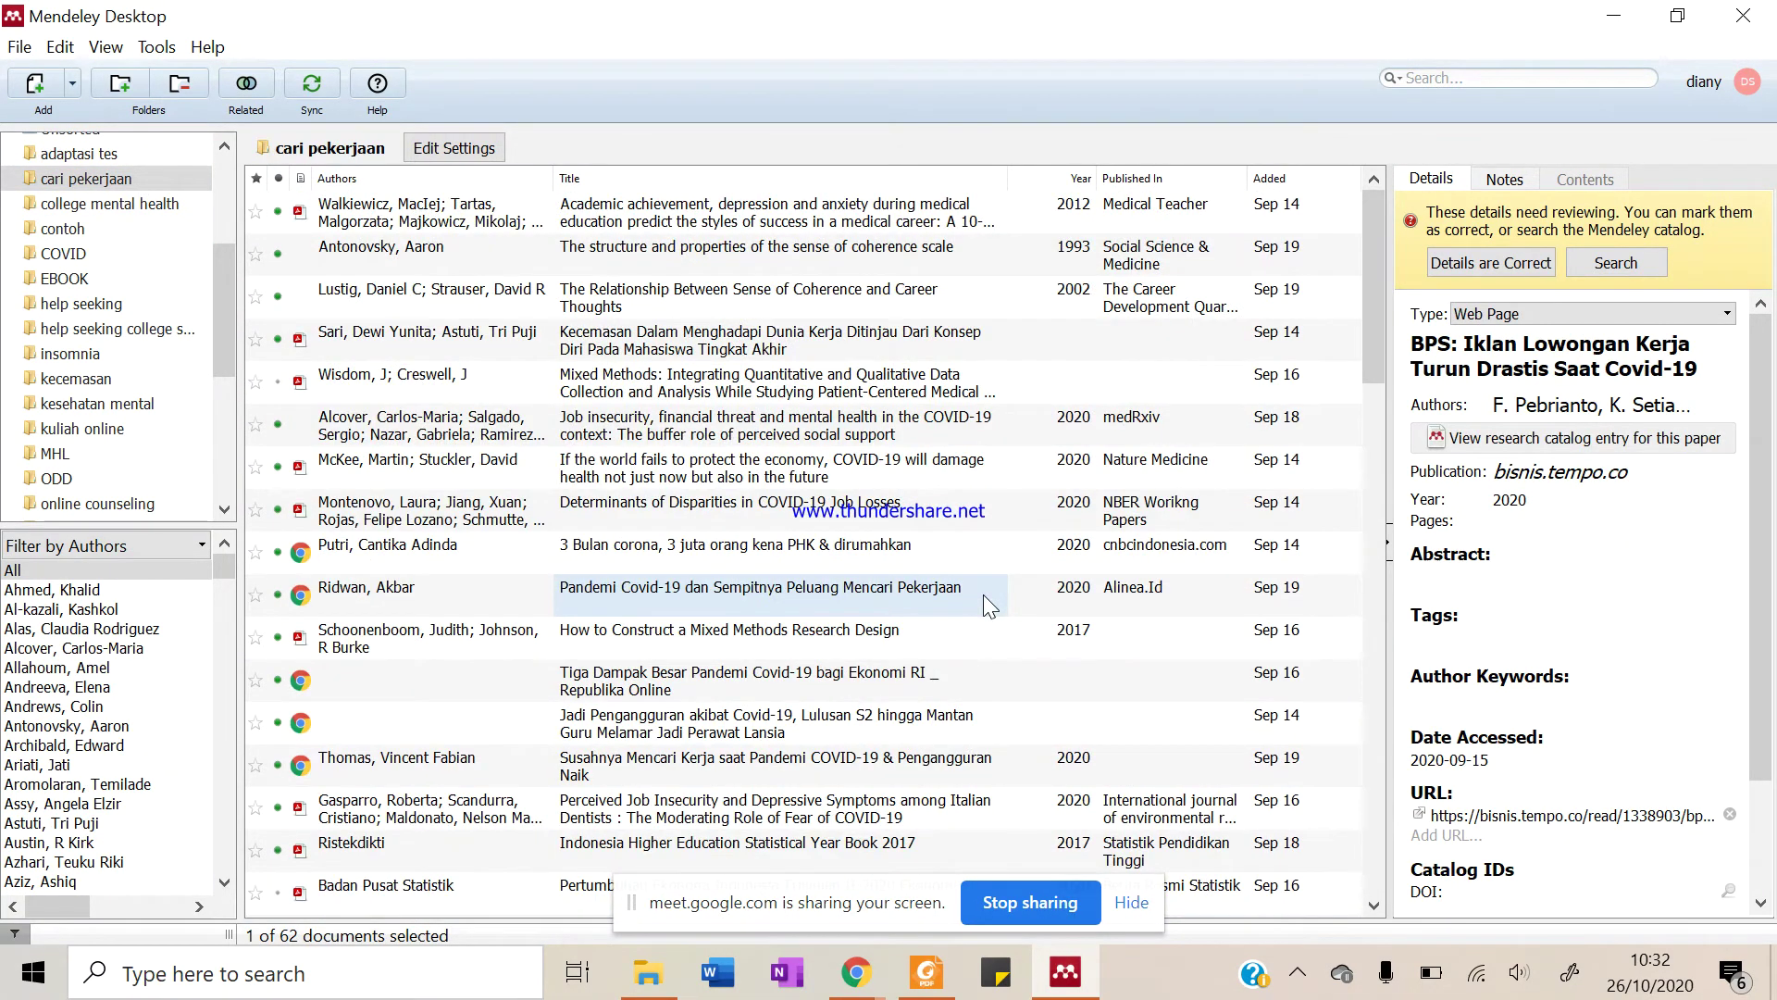
scroll(983, 594, down, 4)
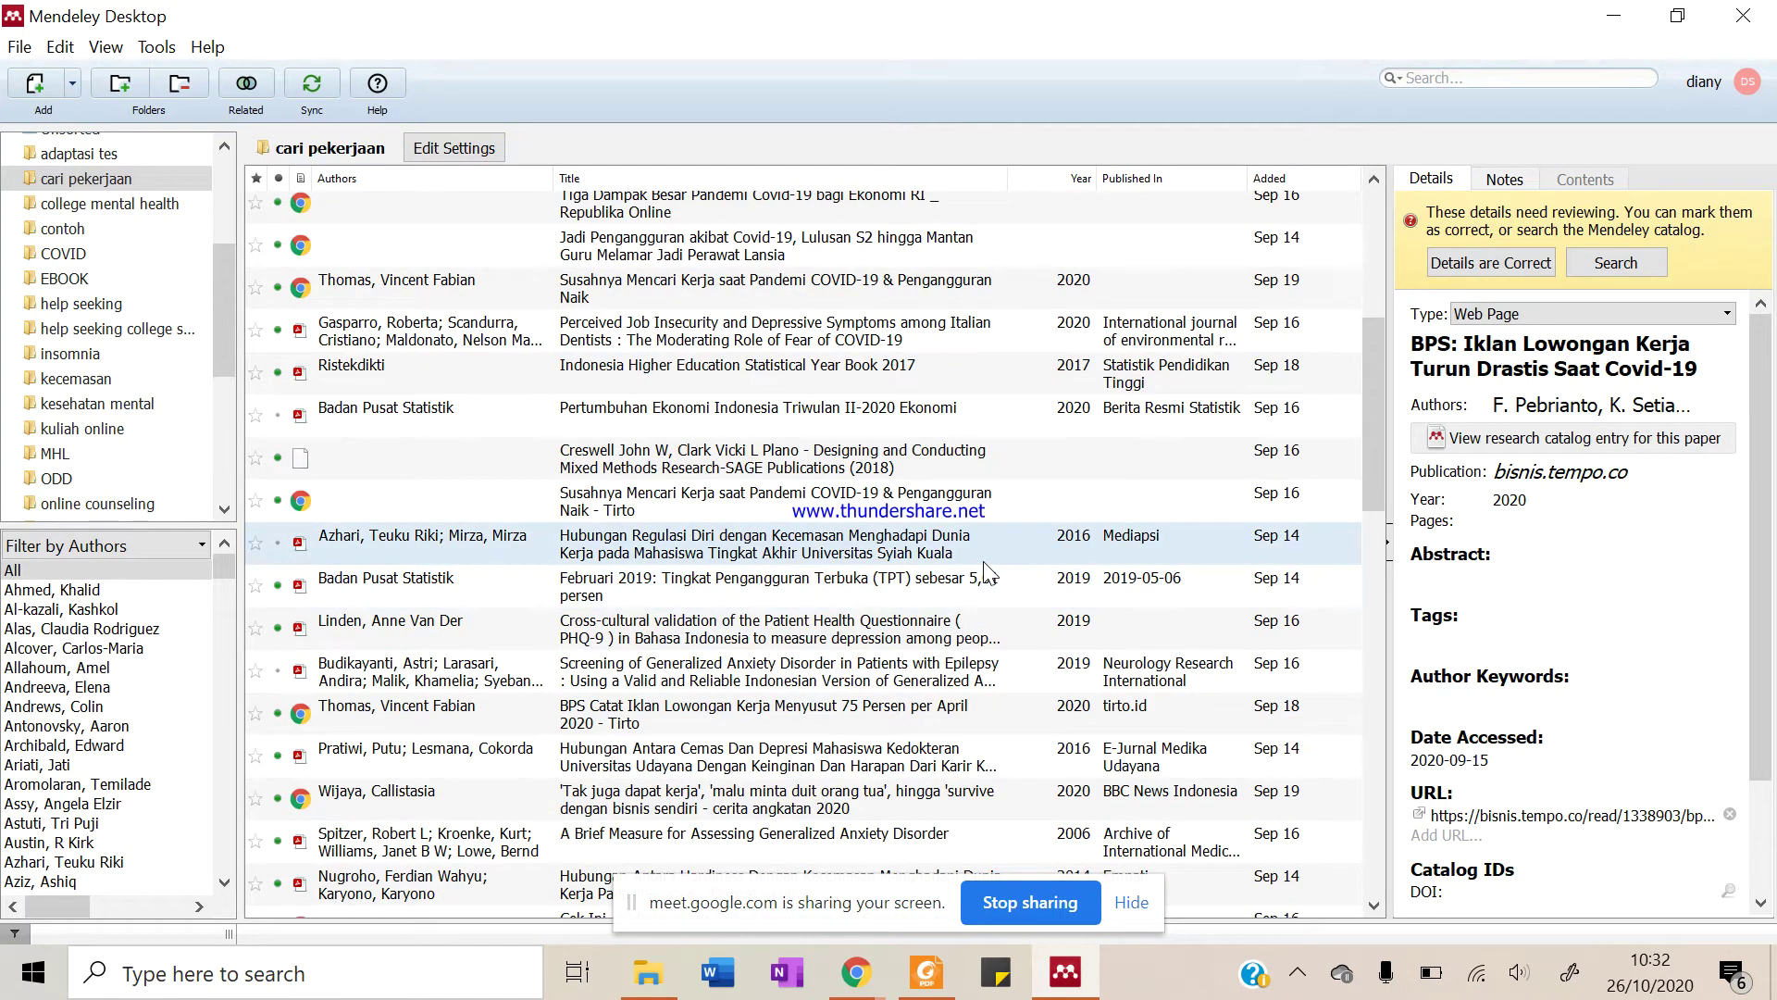
scroll(987, 573, down, 6)
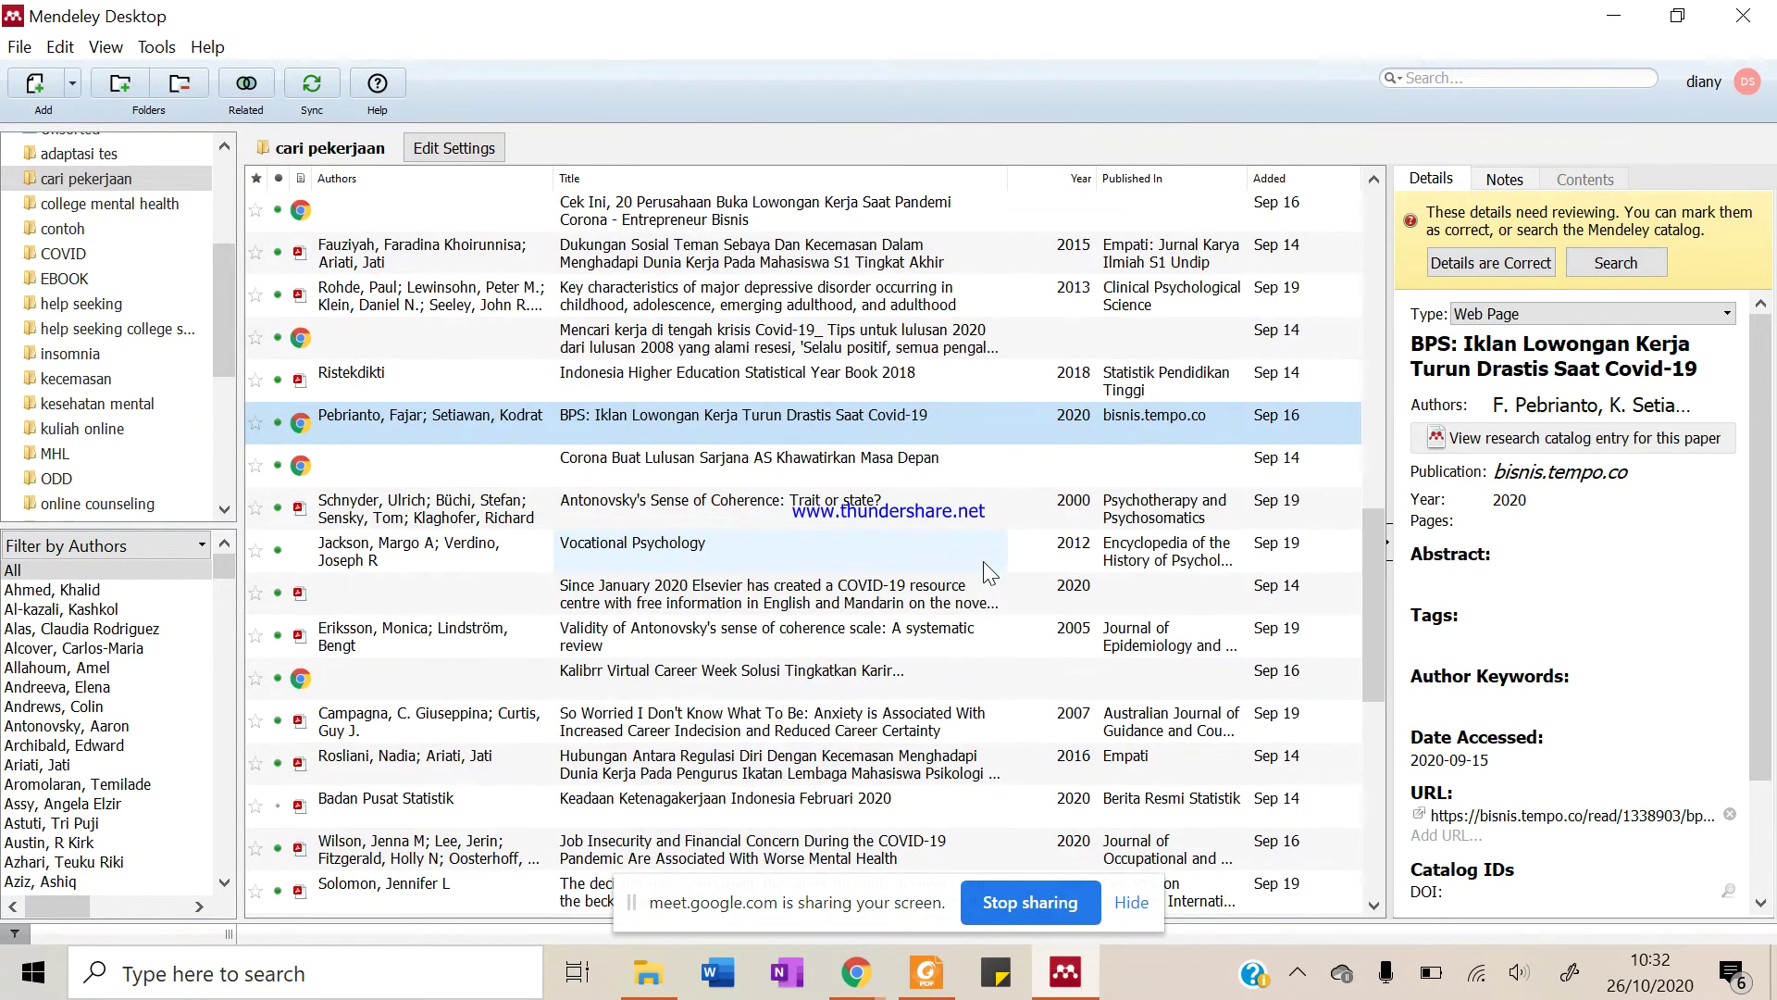
Look through the rest of the cari pekerjaan documents and open the college mental health folder
scroll(983, 561, down, 6)
scroll(983, 561, up, 11)
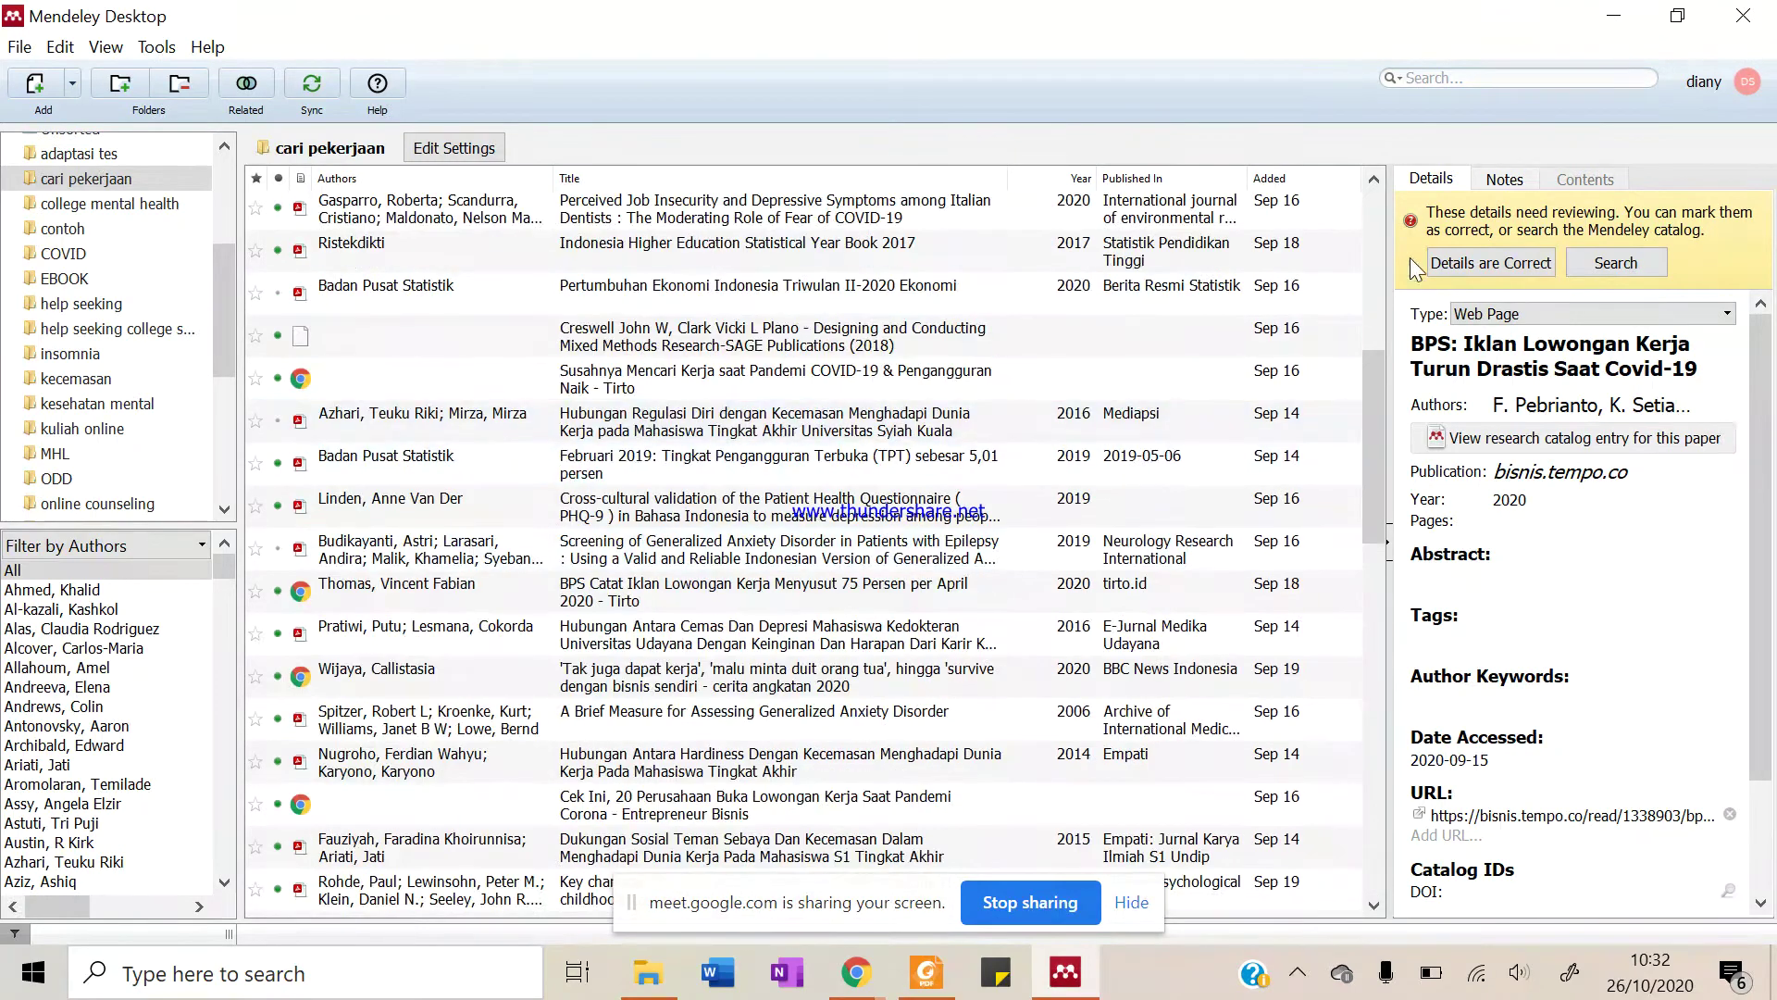
scroll(1285, 729, down, 8)
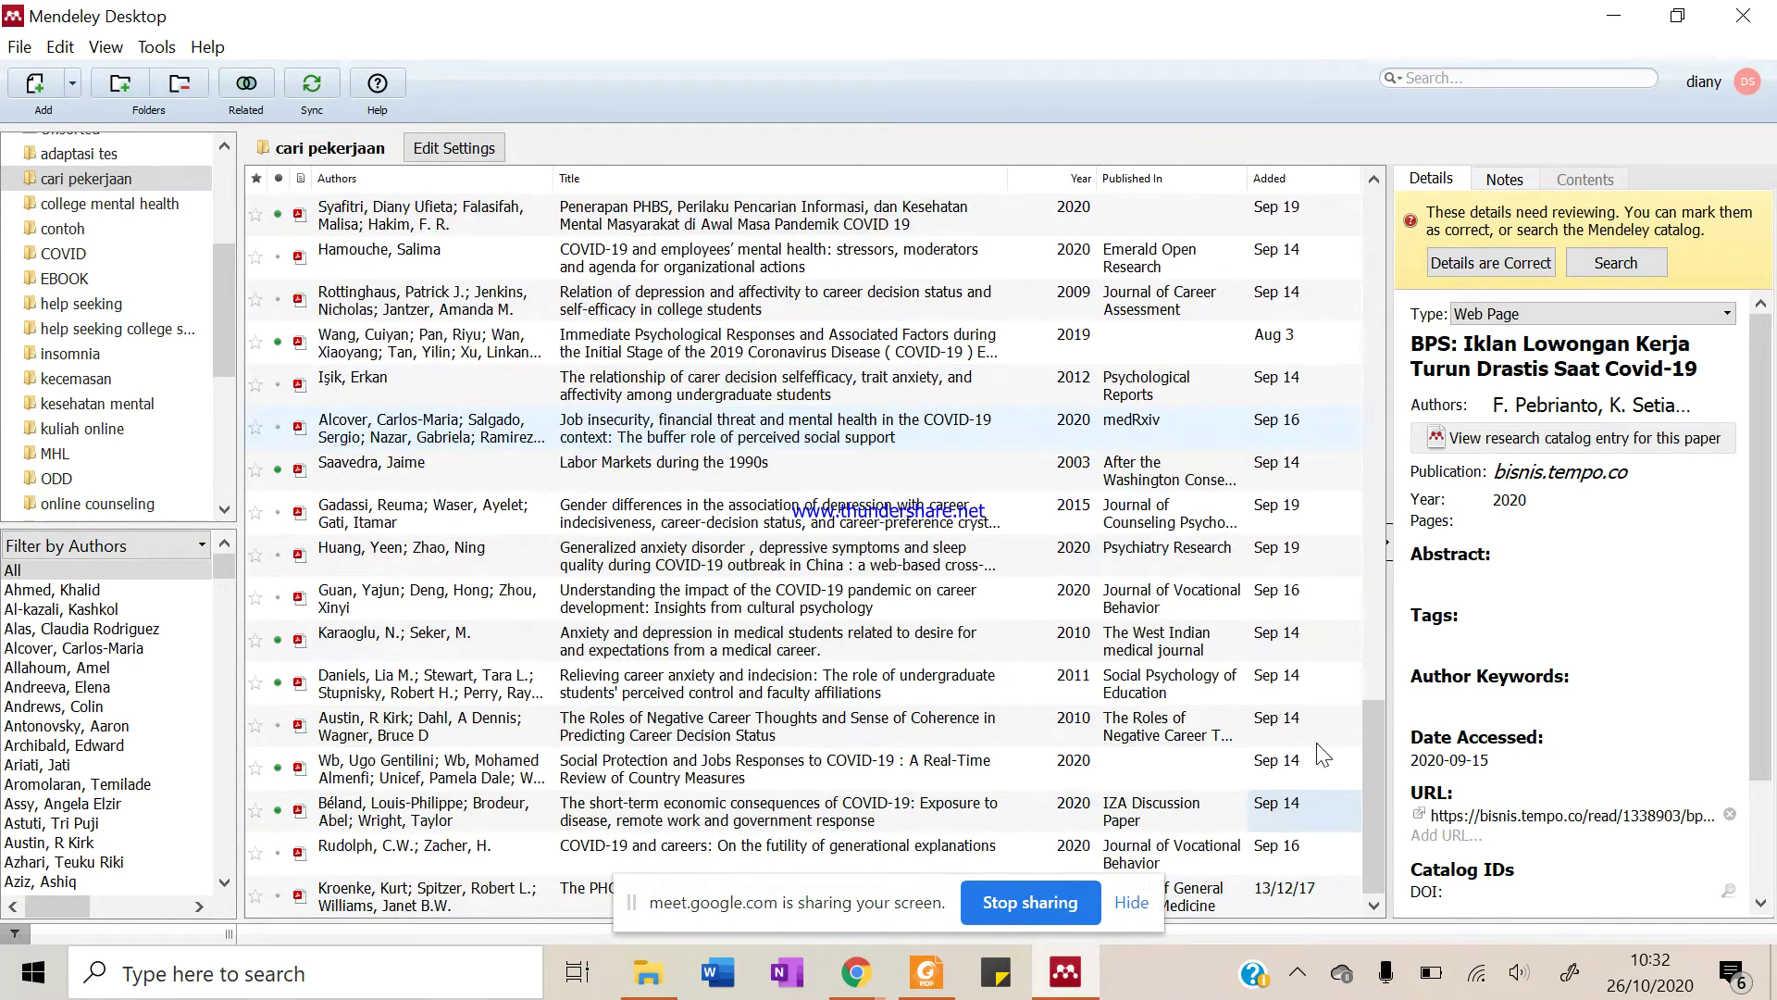
click(99, 209)
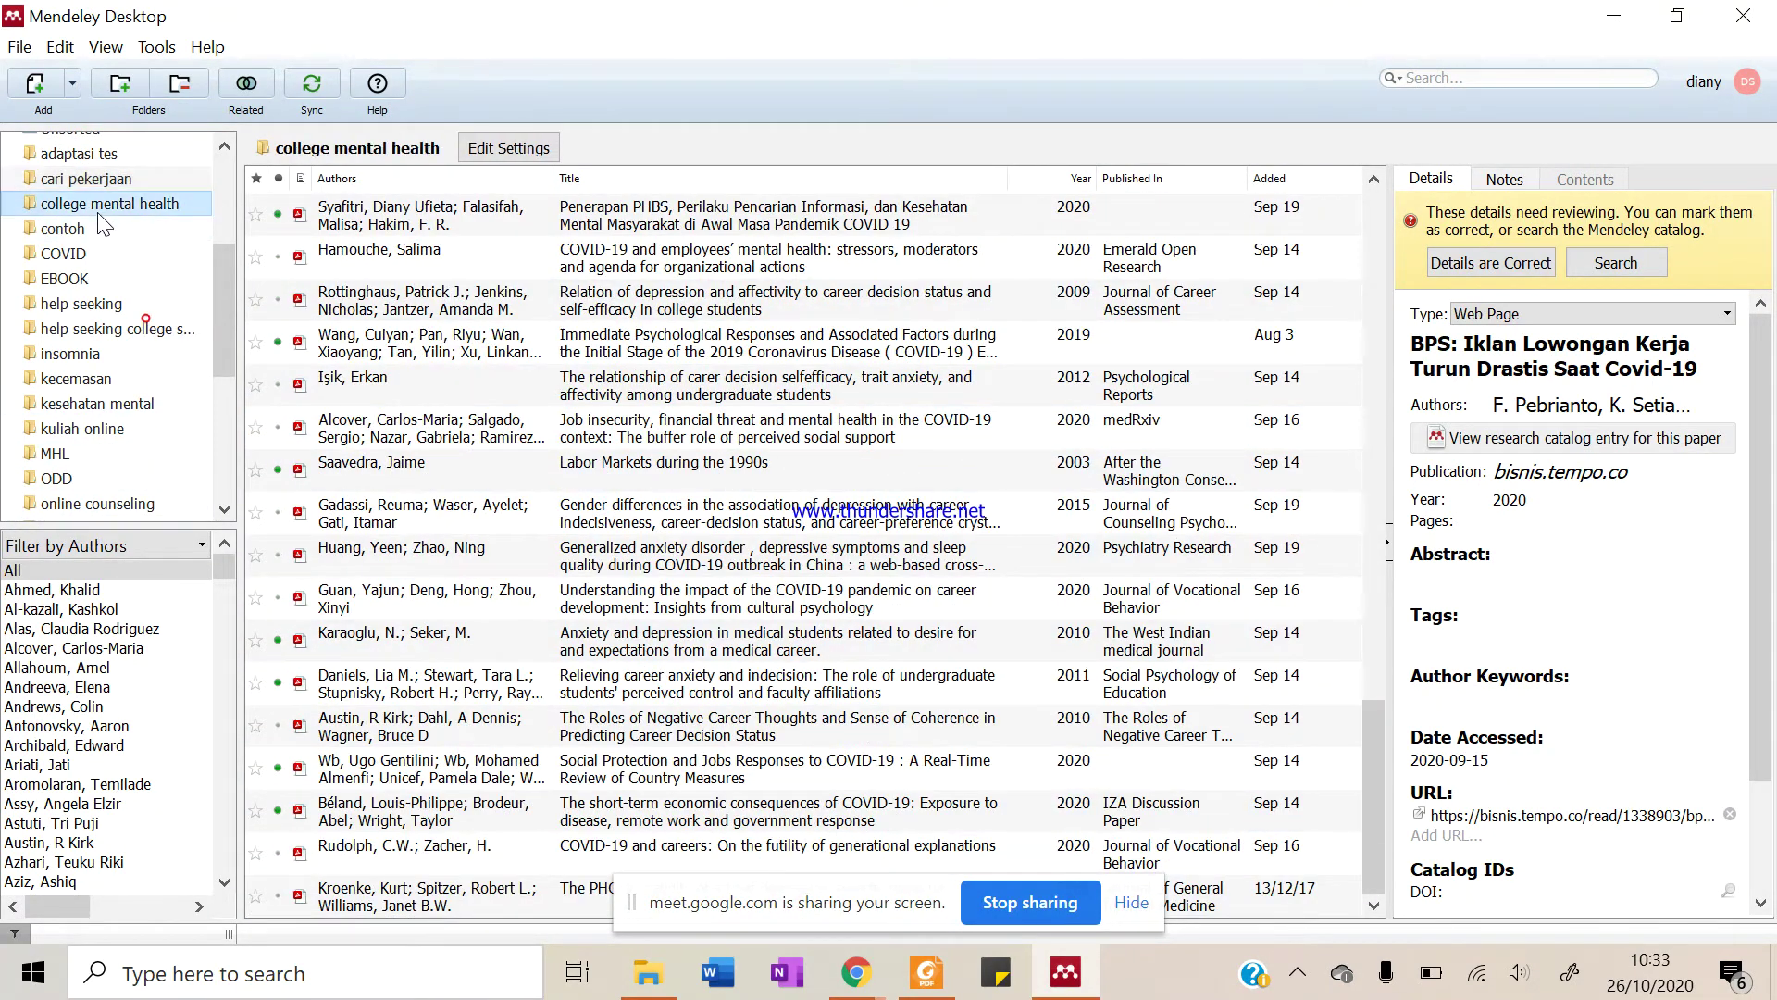
Open the COVID folder, view the details of the 2016 "Self-Affirmation and Self-Control" article and look through the document list
click(67, 253)
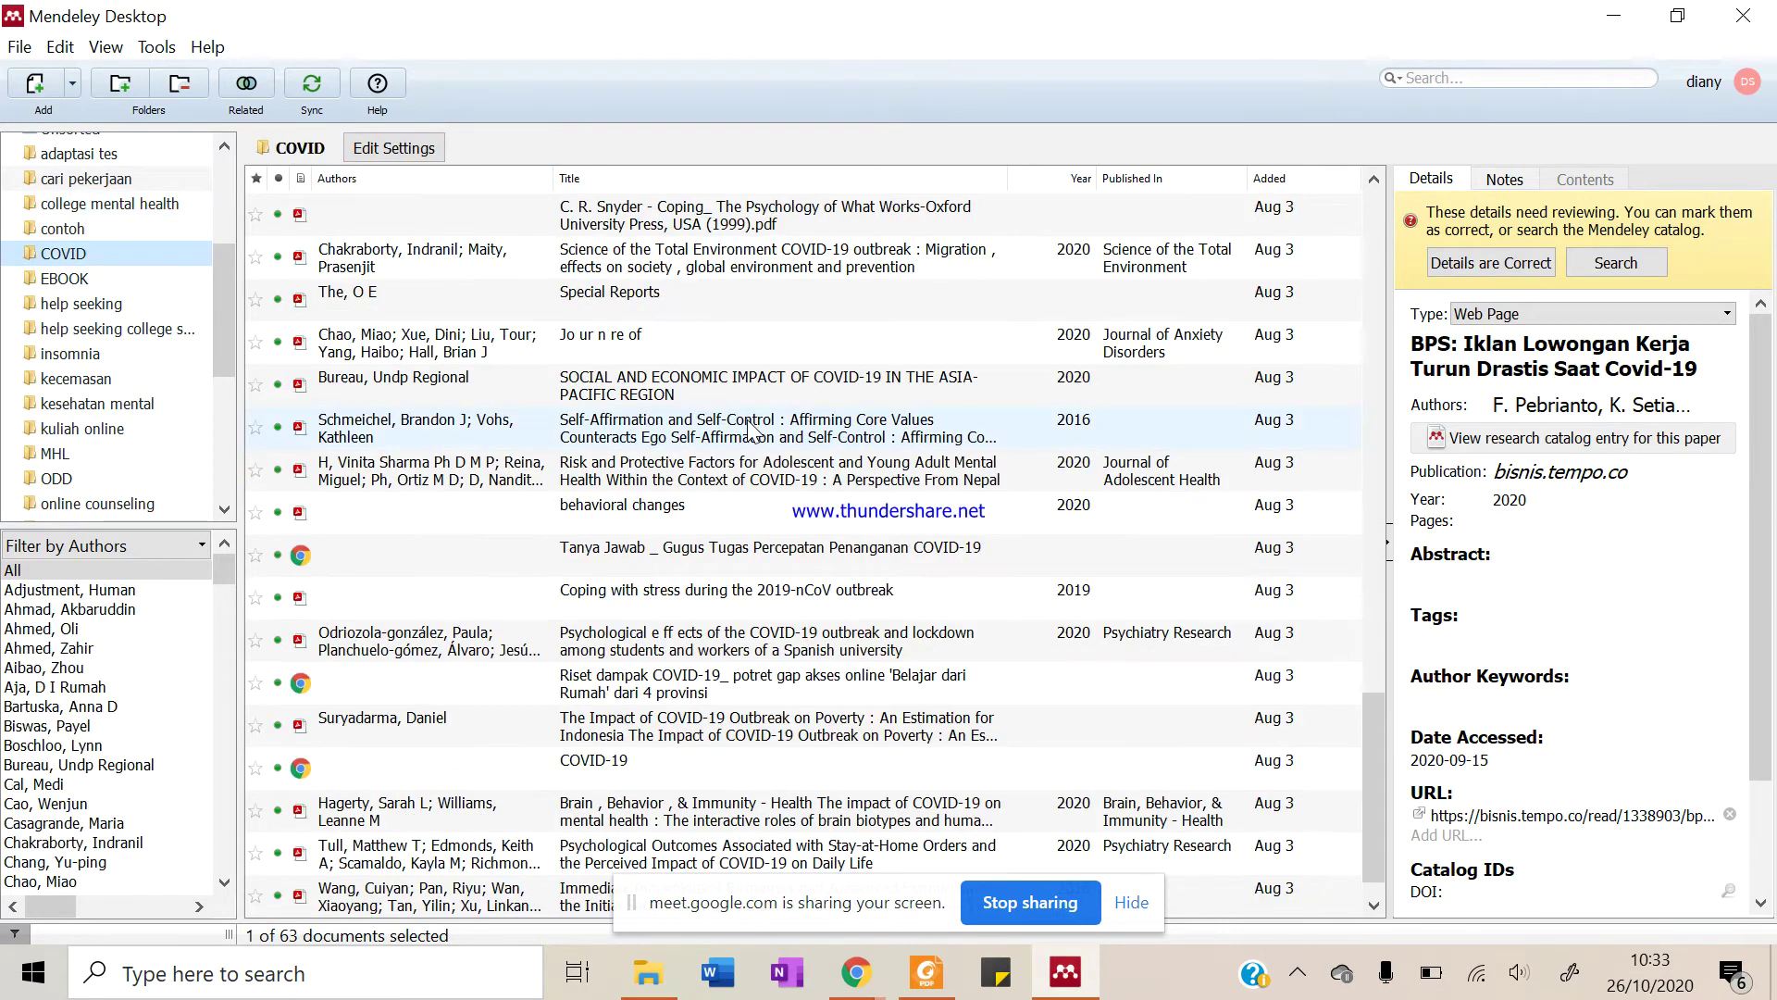
click(755, 430)
scroll(814, 509, up, 15)
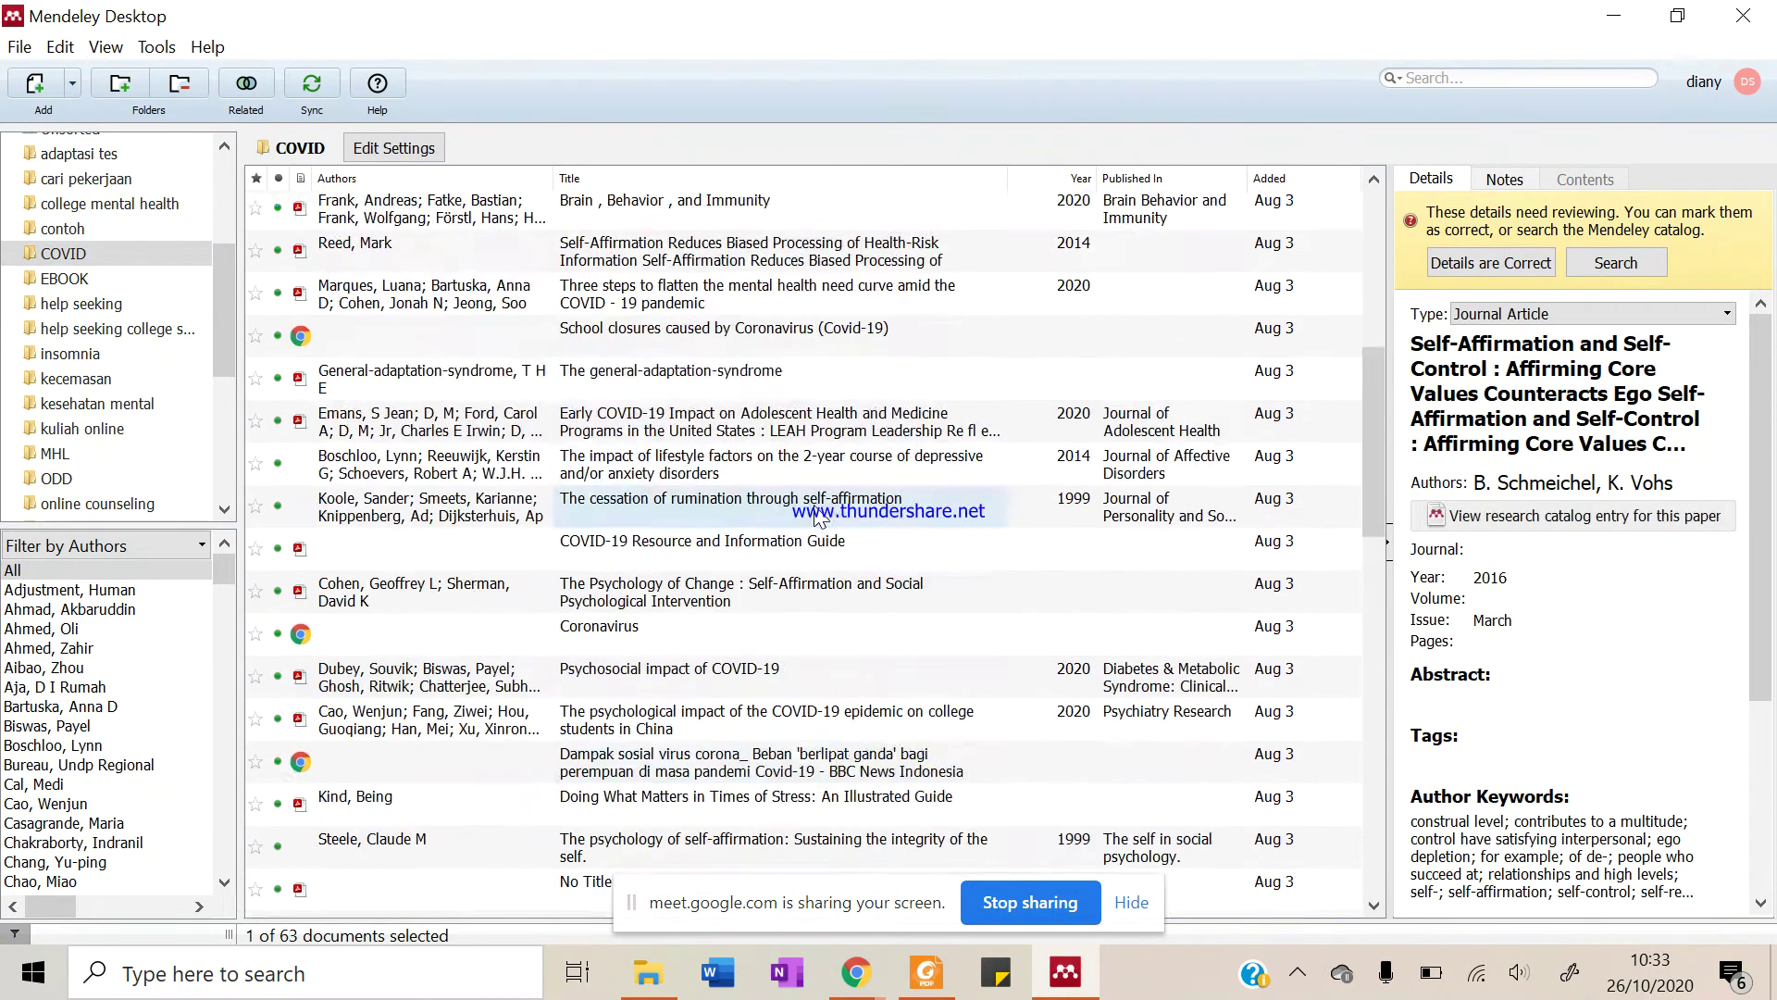
Open the help seeking folder, look through the remaining library folders, and briefly check the article folder in File Explorer before returning to Mendeley Desktop
click(159, 300)
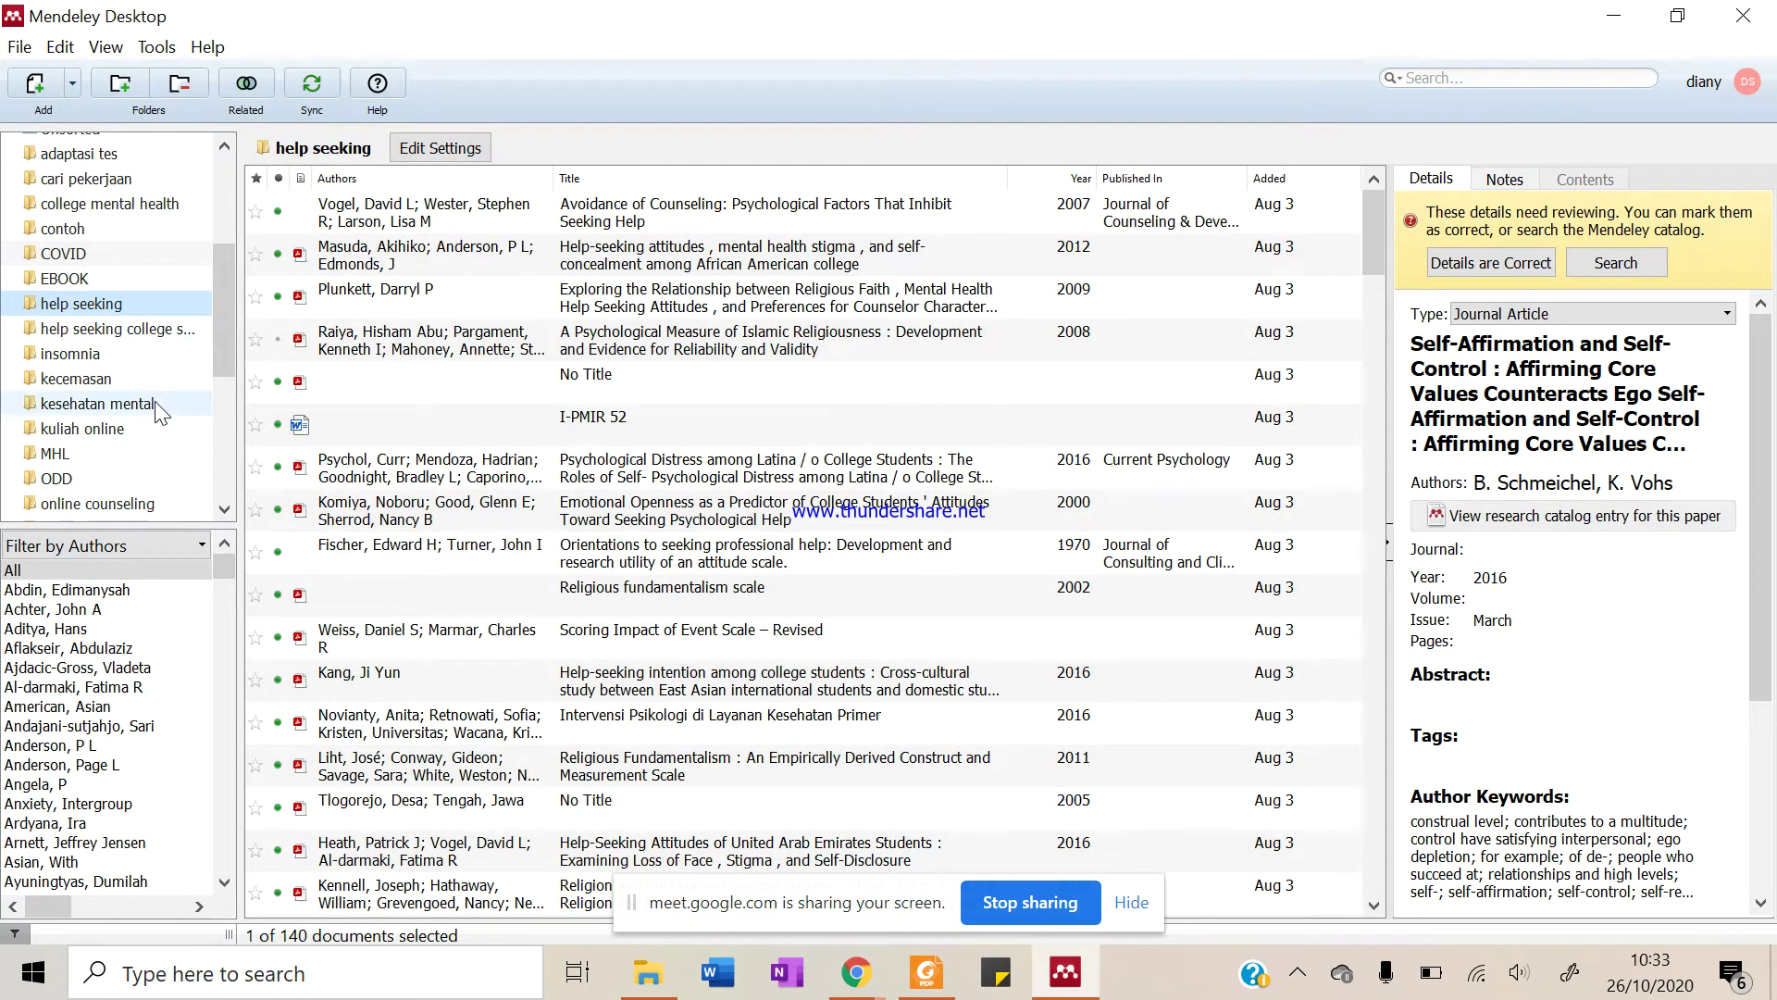
scroll(152, 407, down, 5)
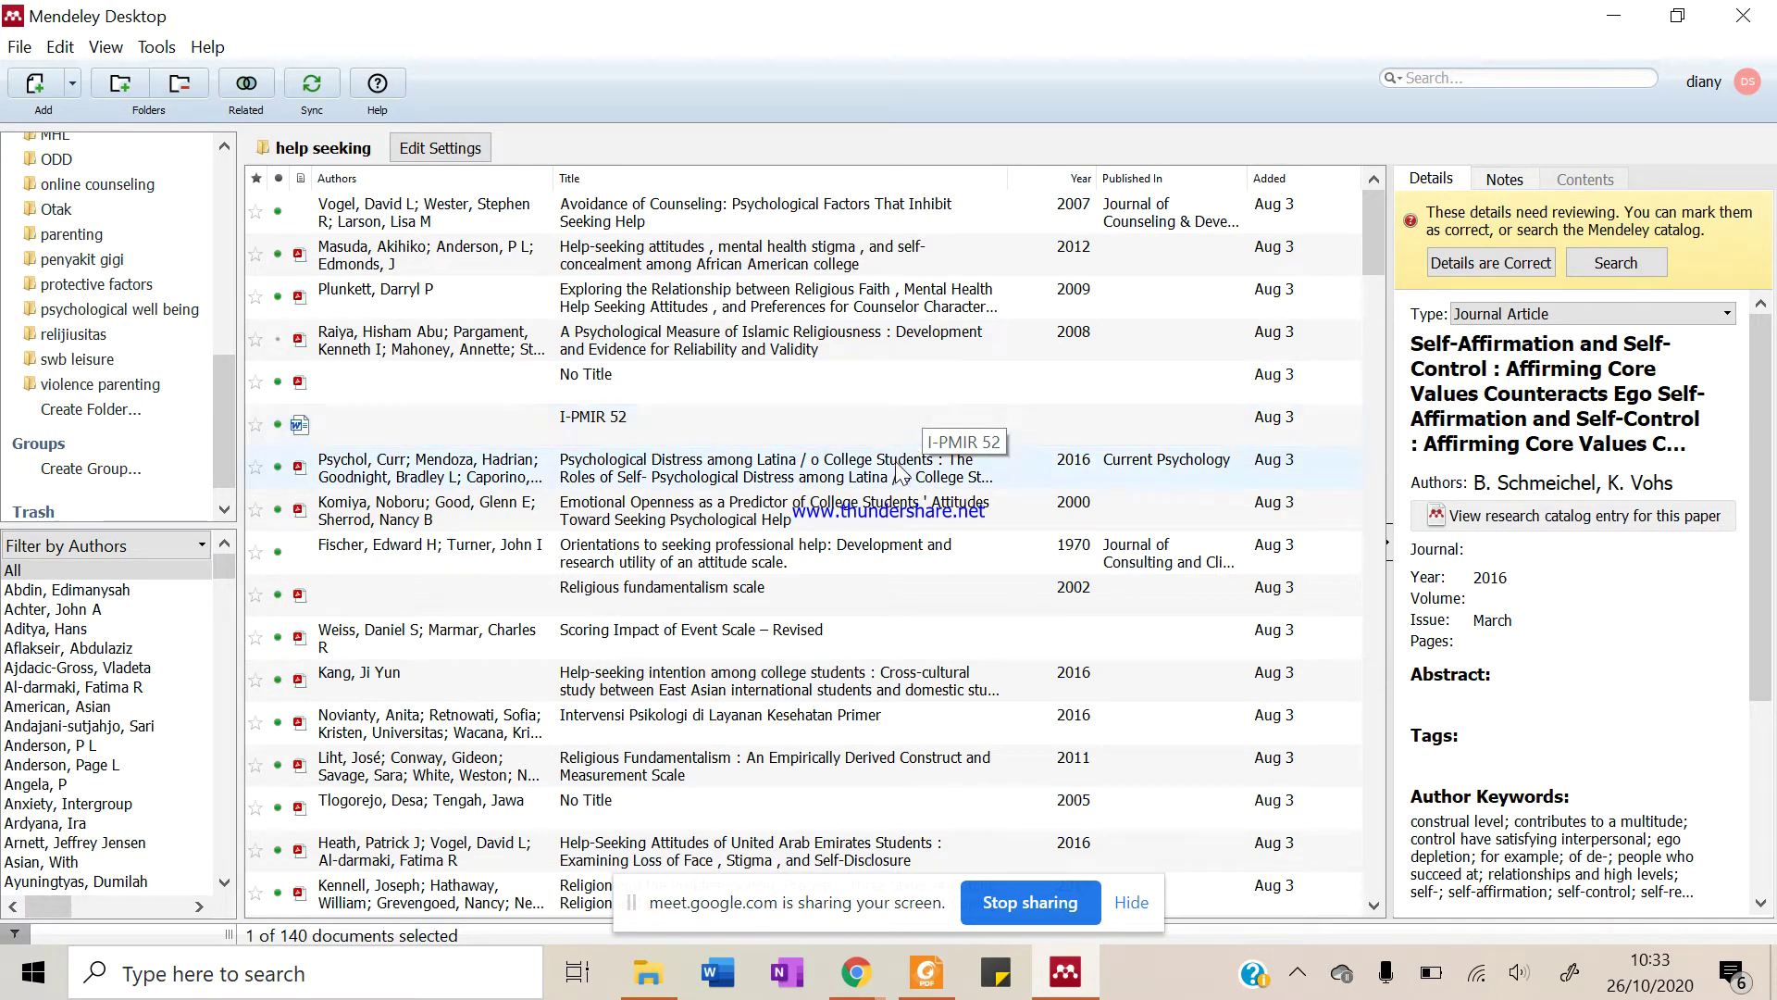
key(alt+Tab)
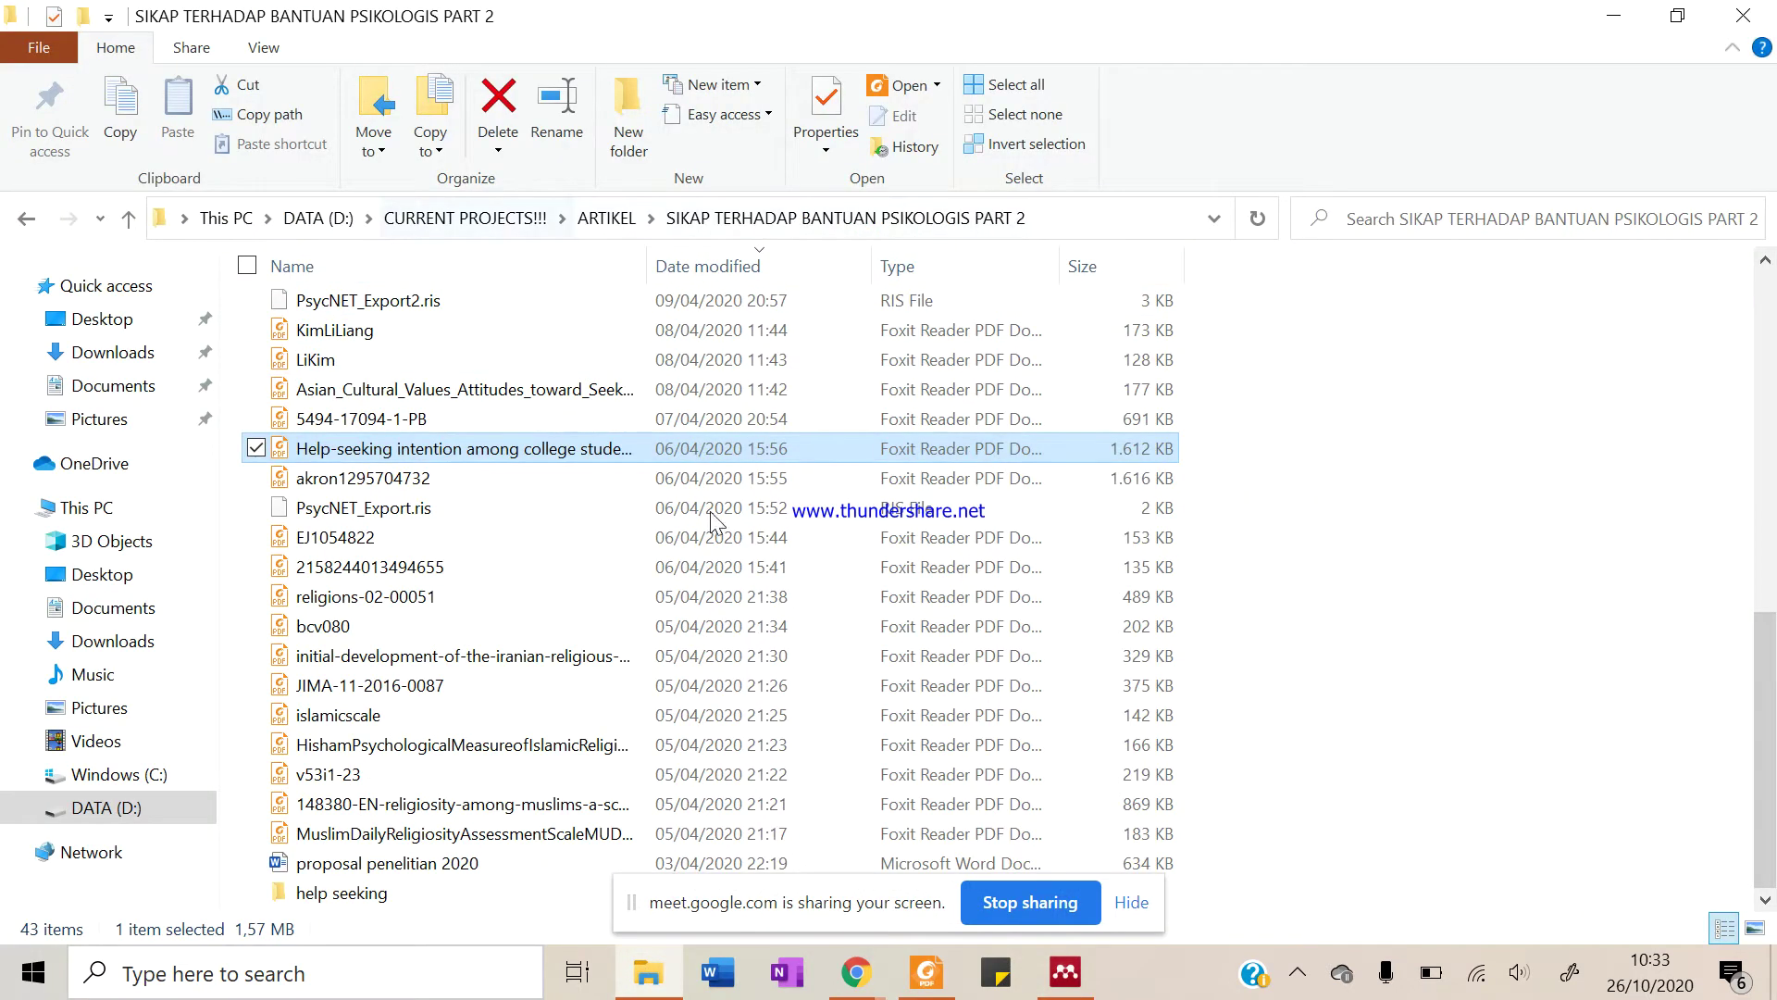
click(1066, 972)
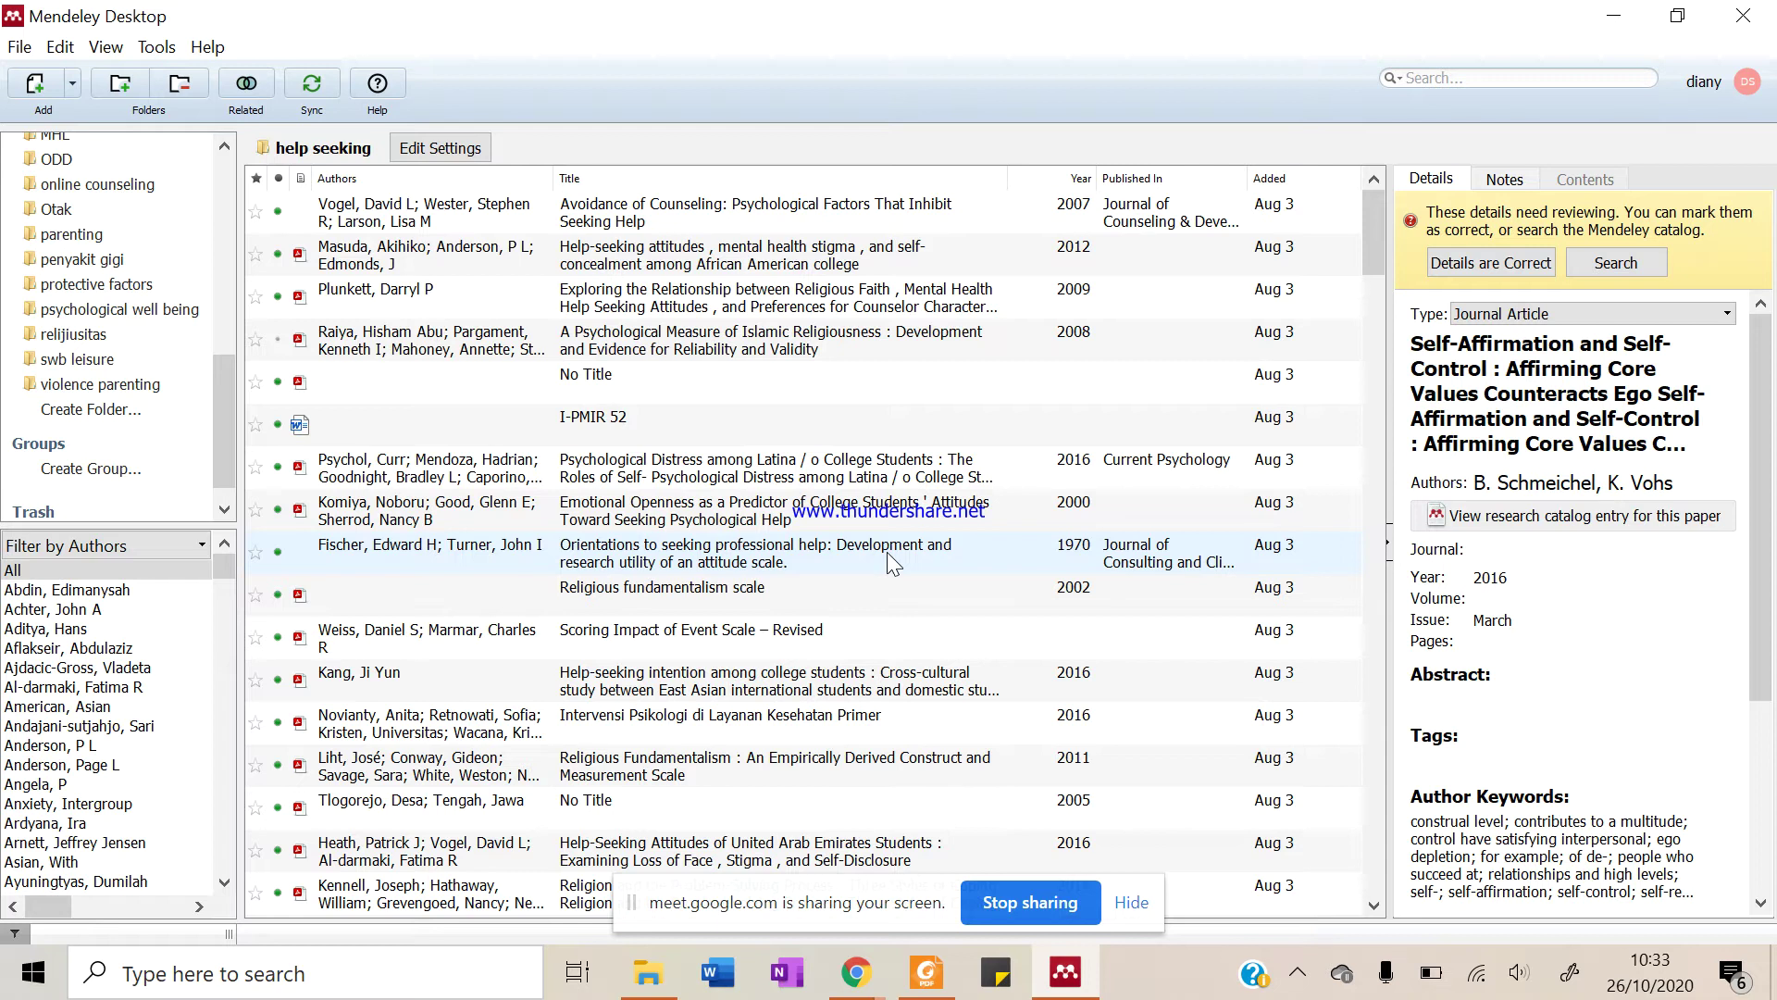
View the details of "Help-seeking attitudes, mental health stigma, and self-concealment among African American college", including its attached file
click(722, 255)
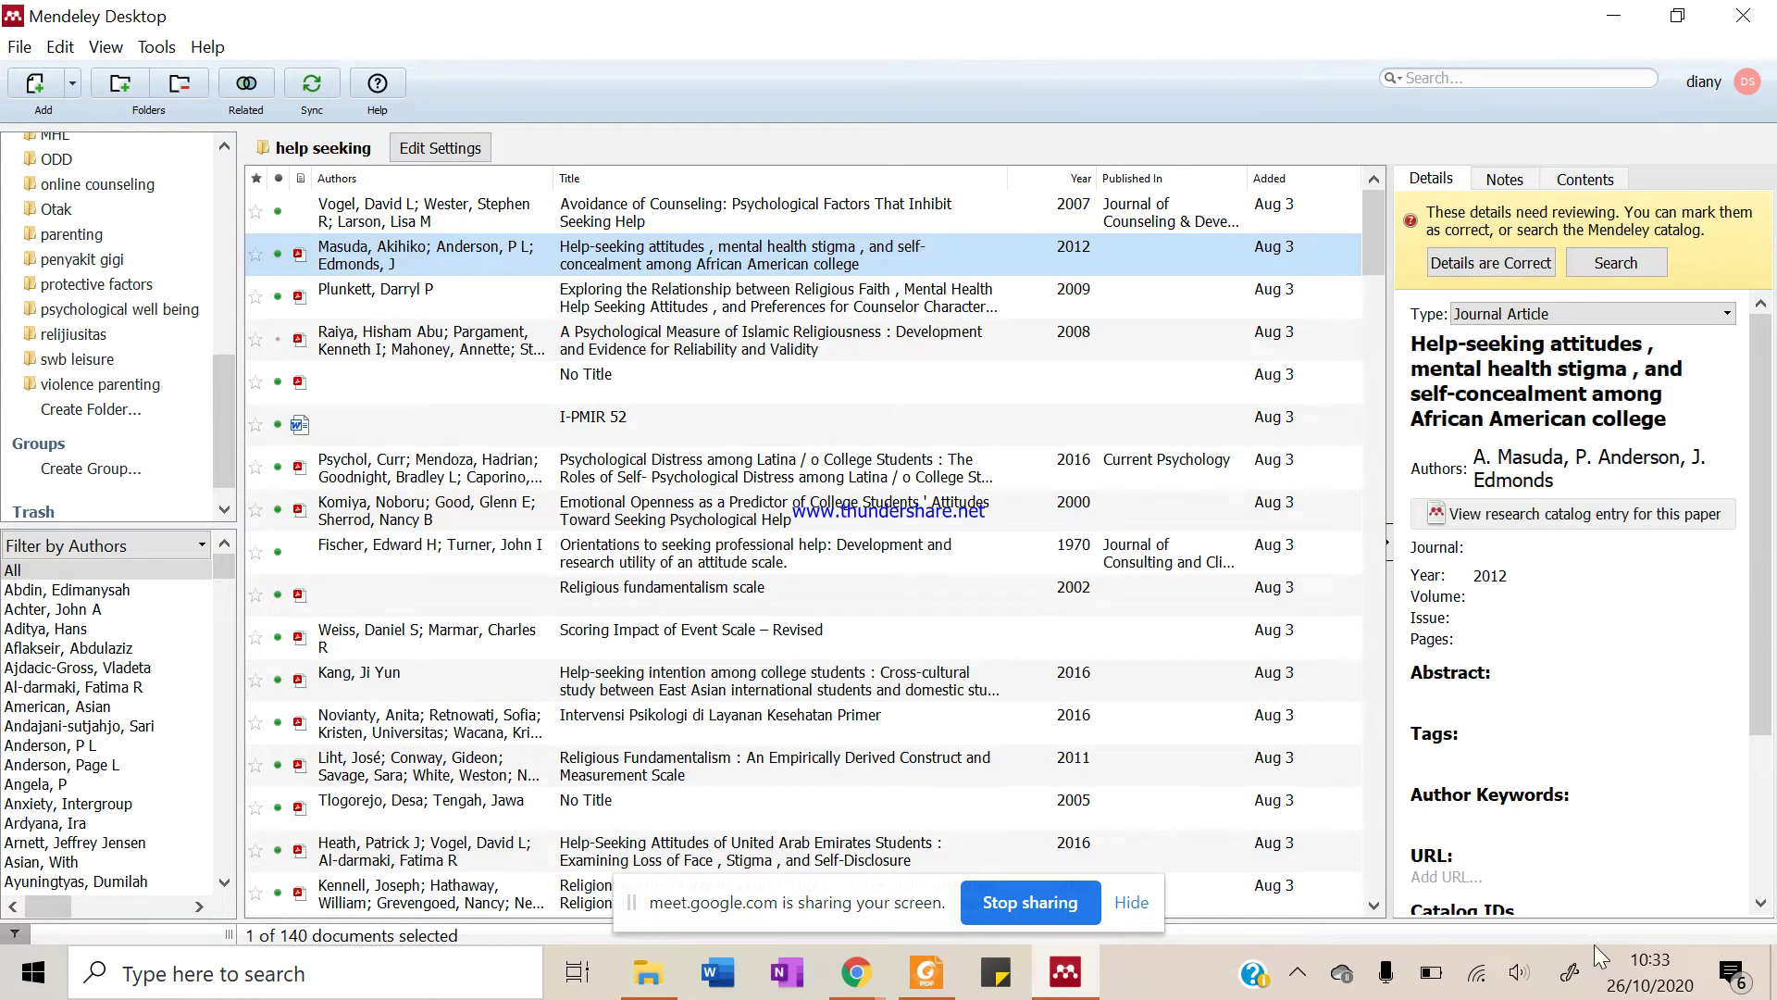
scroll(1615, 665, down, 3)
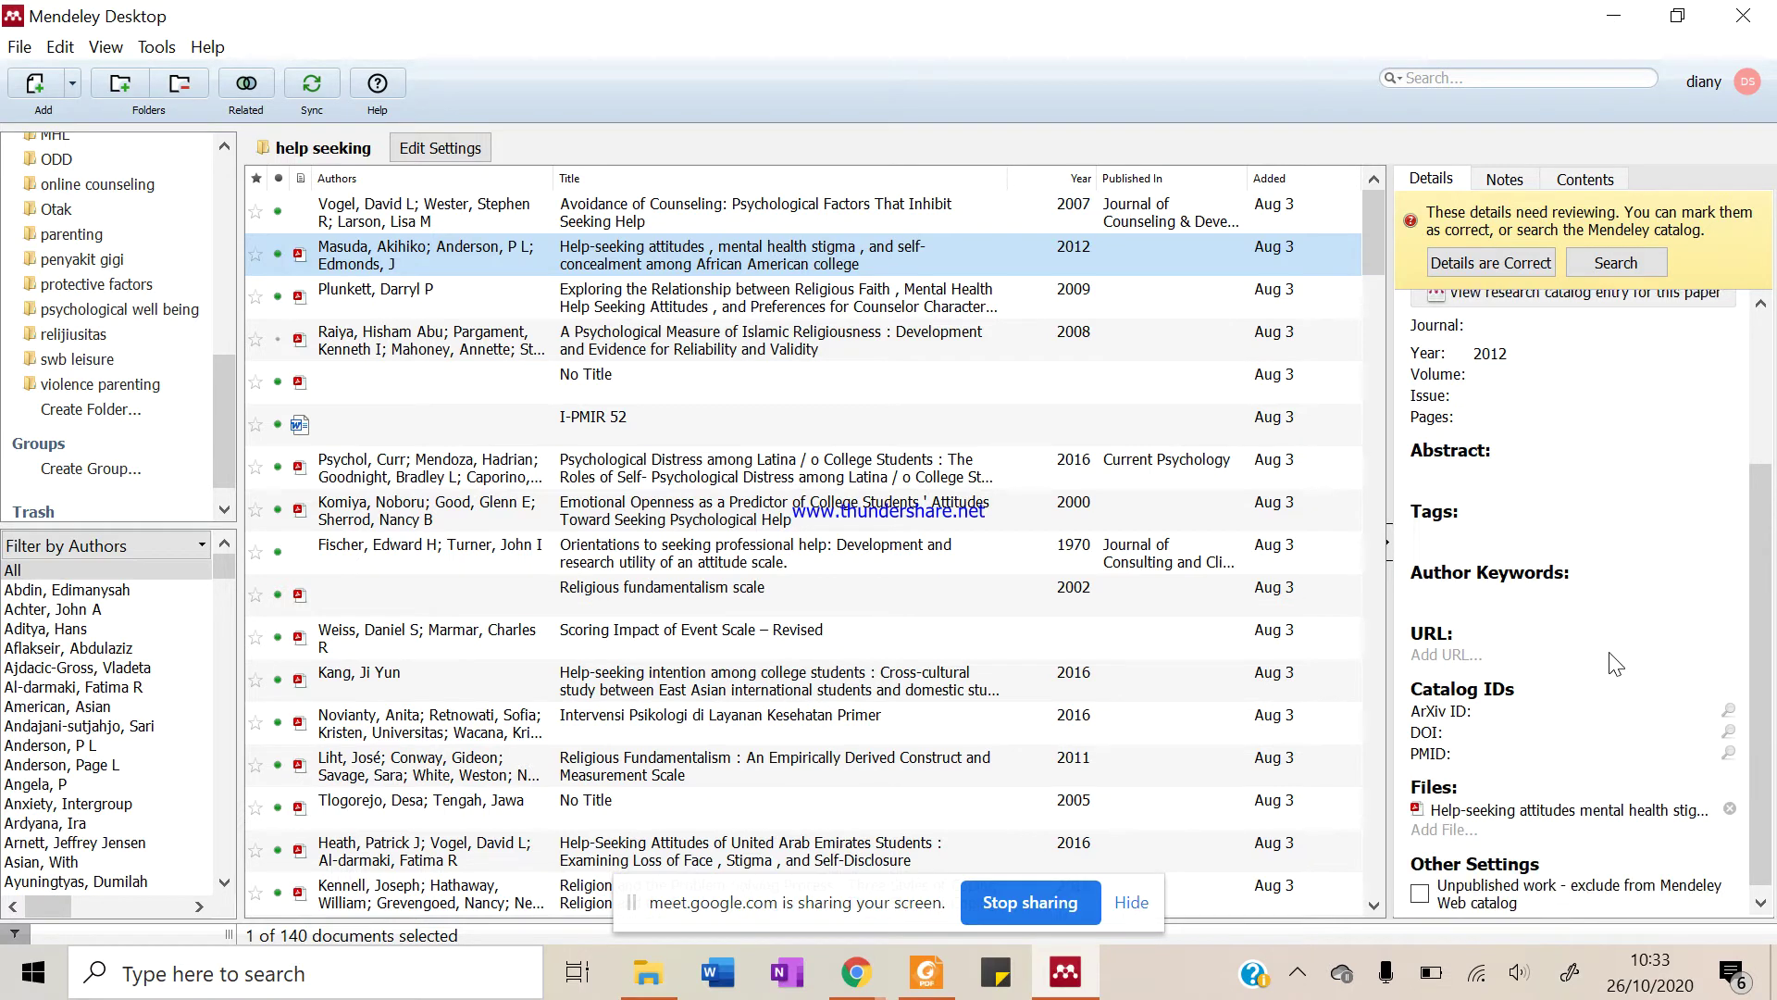
scroll(1574, 556, up, 3)
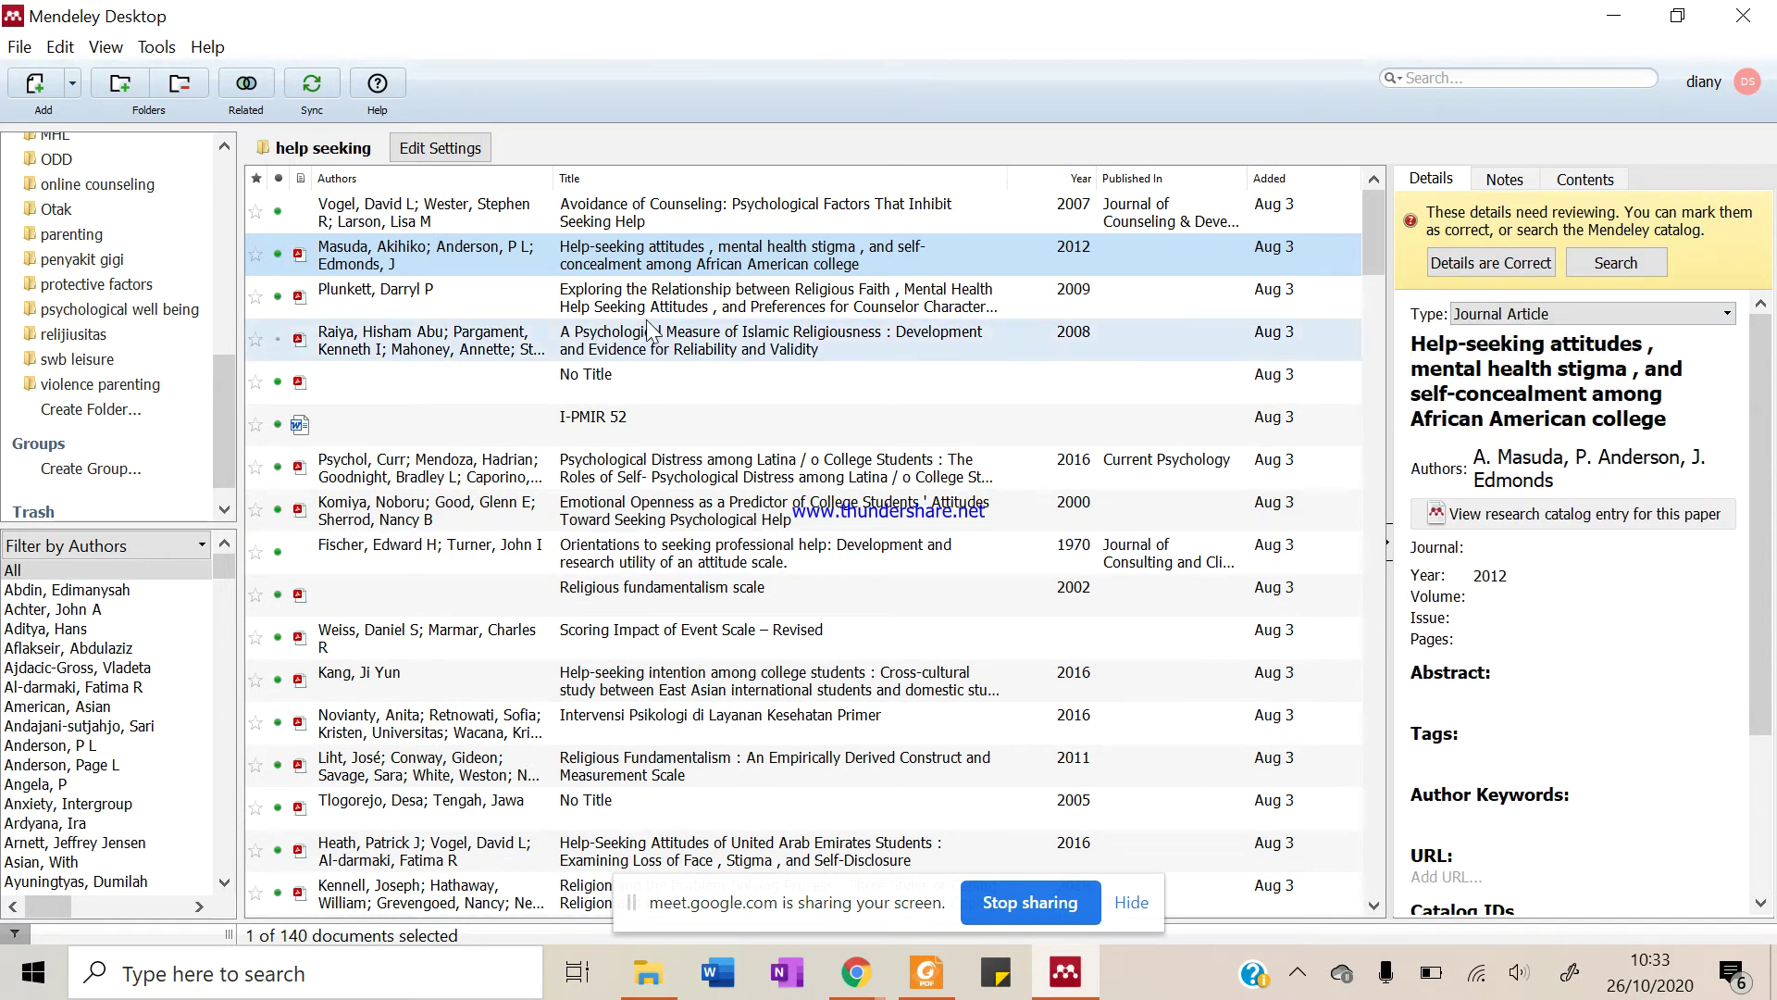
View the details of "Exploring the Relationship between Religious Faith" and "A Psychological Measure of Islamic Religiousness", and return to the start of the folder list
click(620, 313)
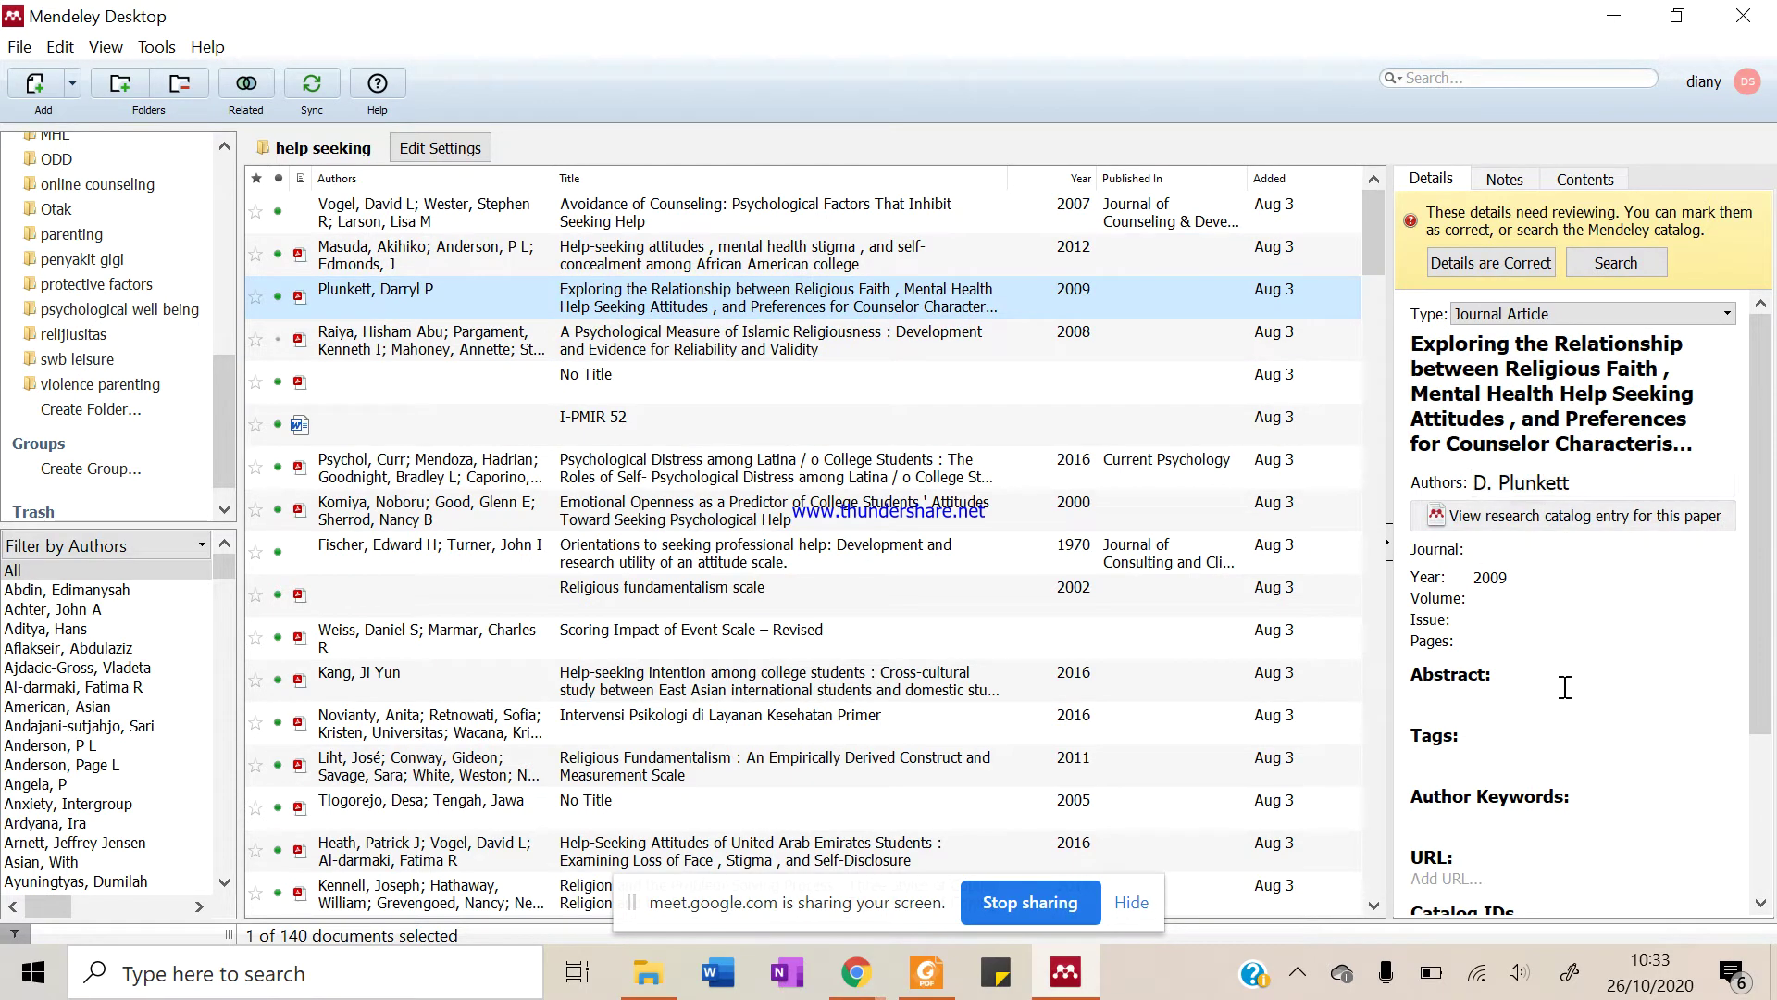
scroll(1531, 728, down, 3)
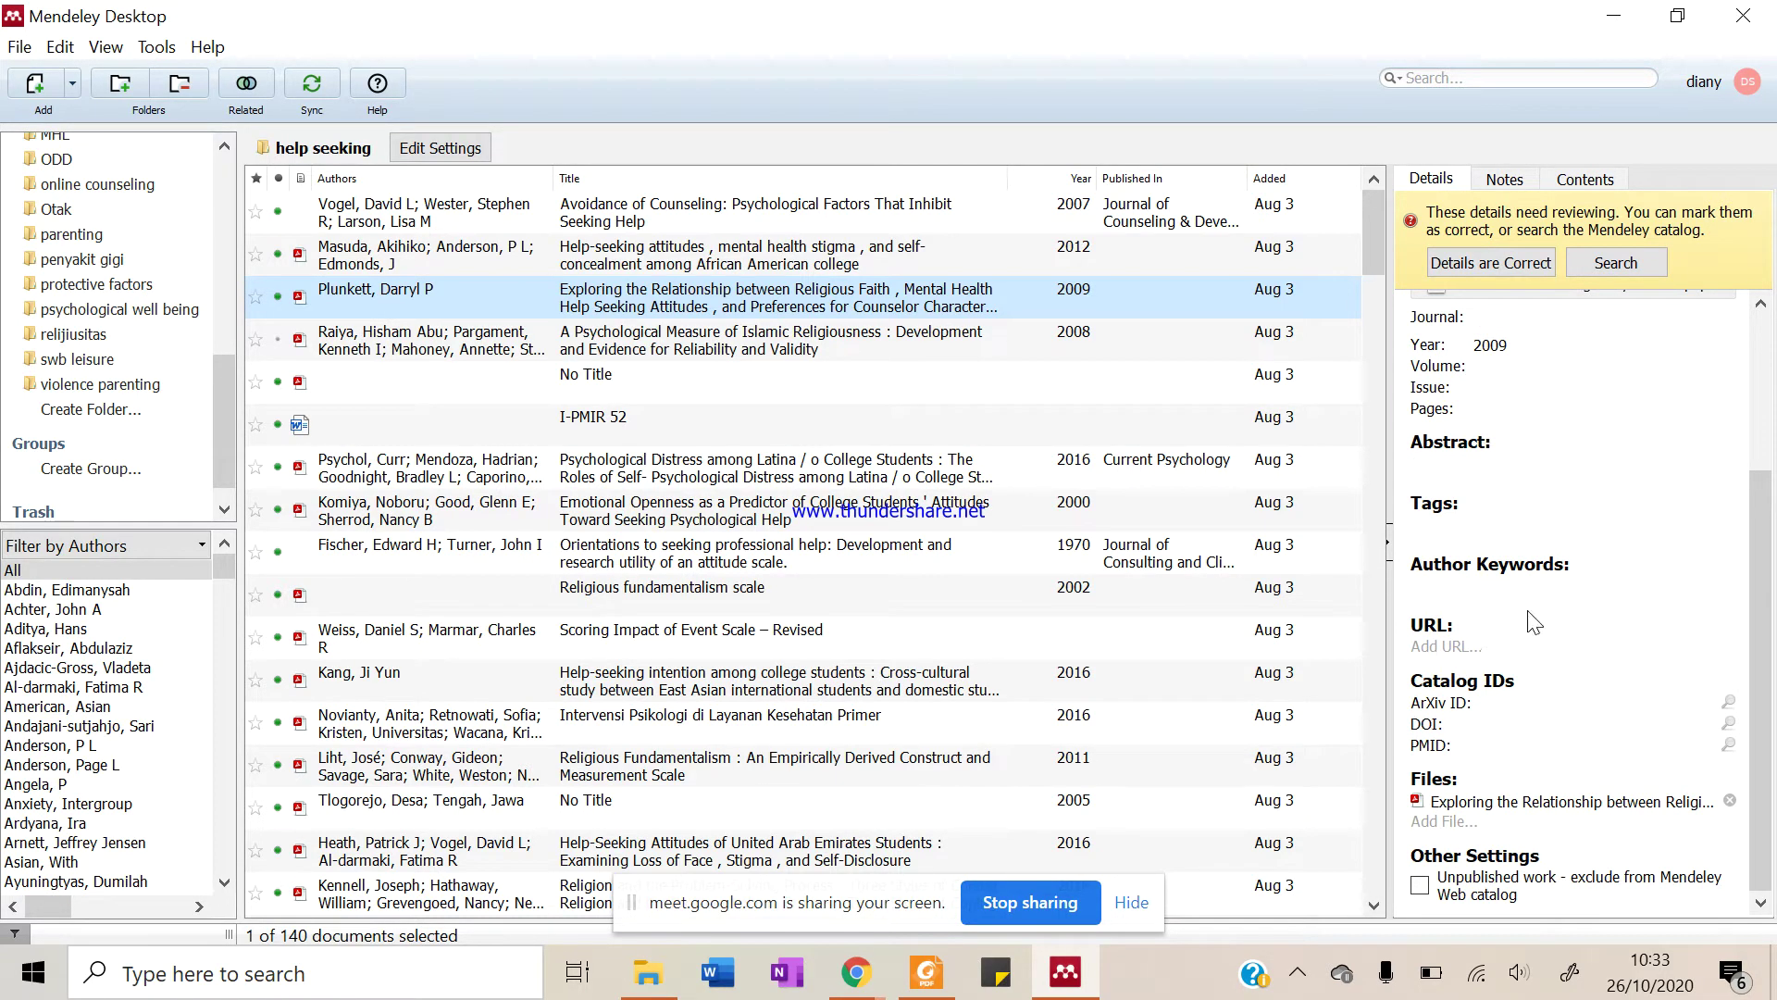
click(1157, 339)
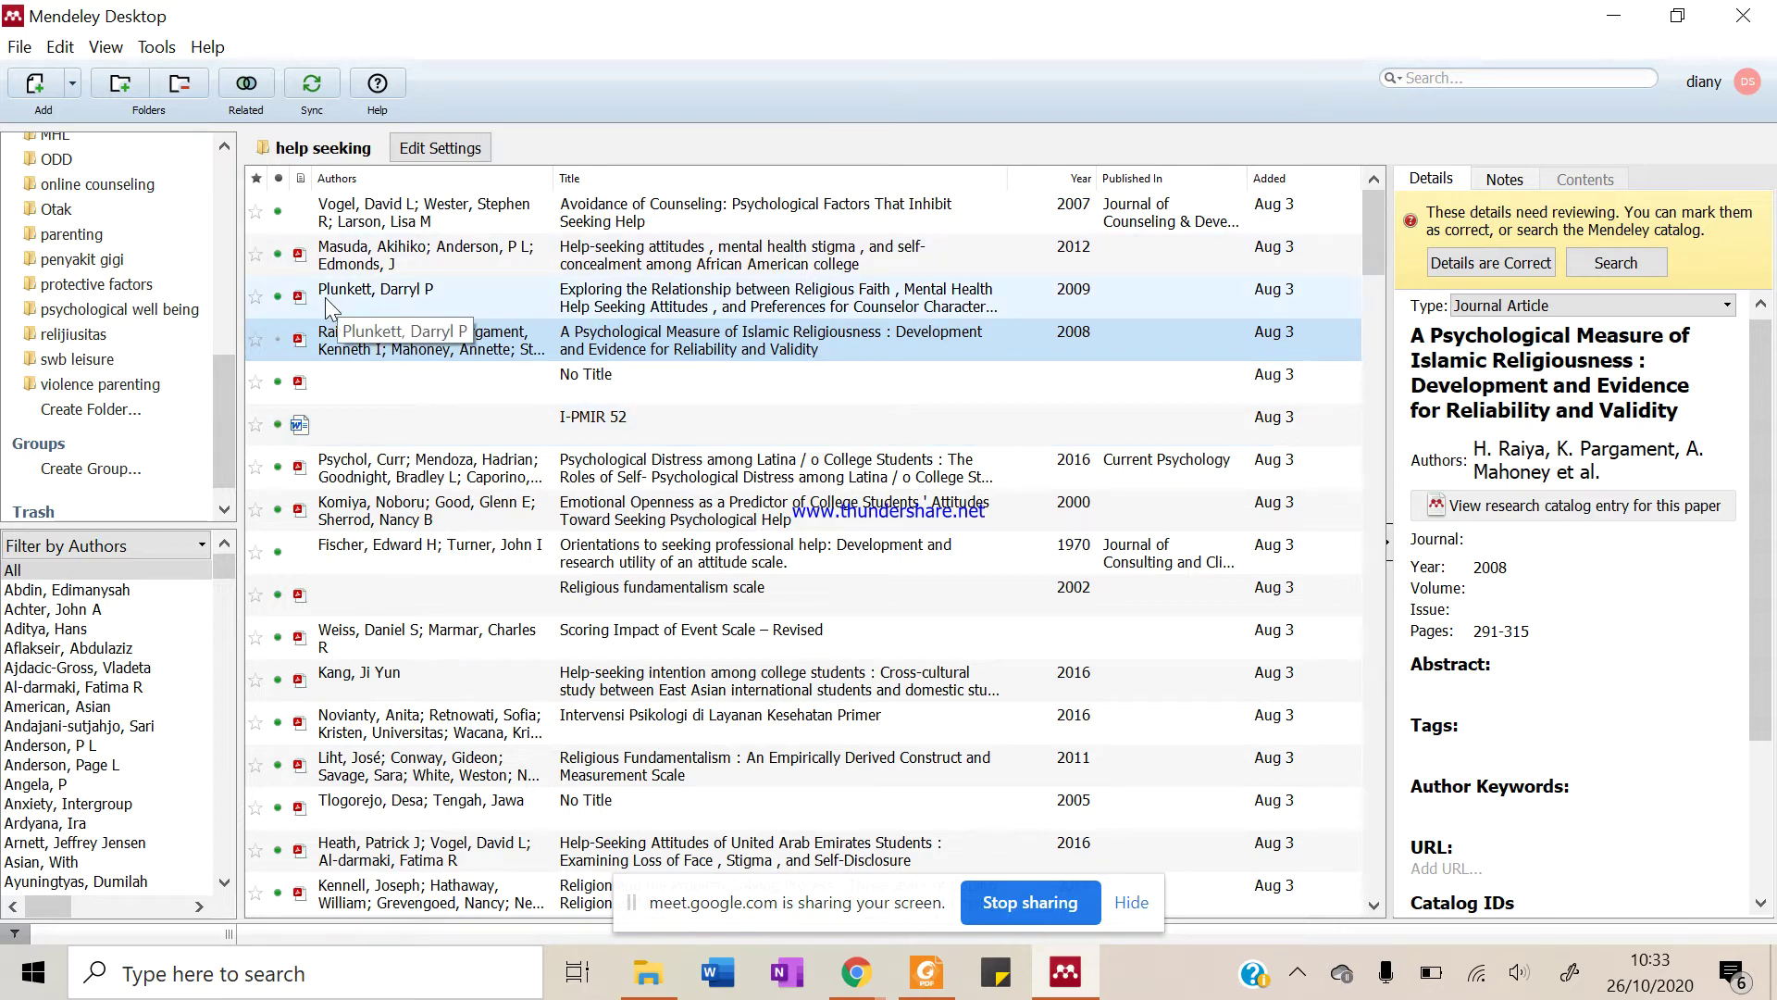
scroll(73, 357, up, 3)
scroll(73, 363, up, 5)
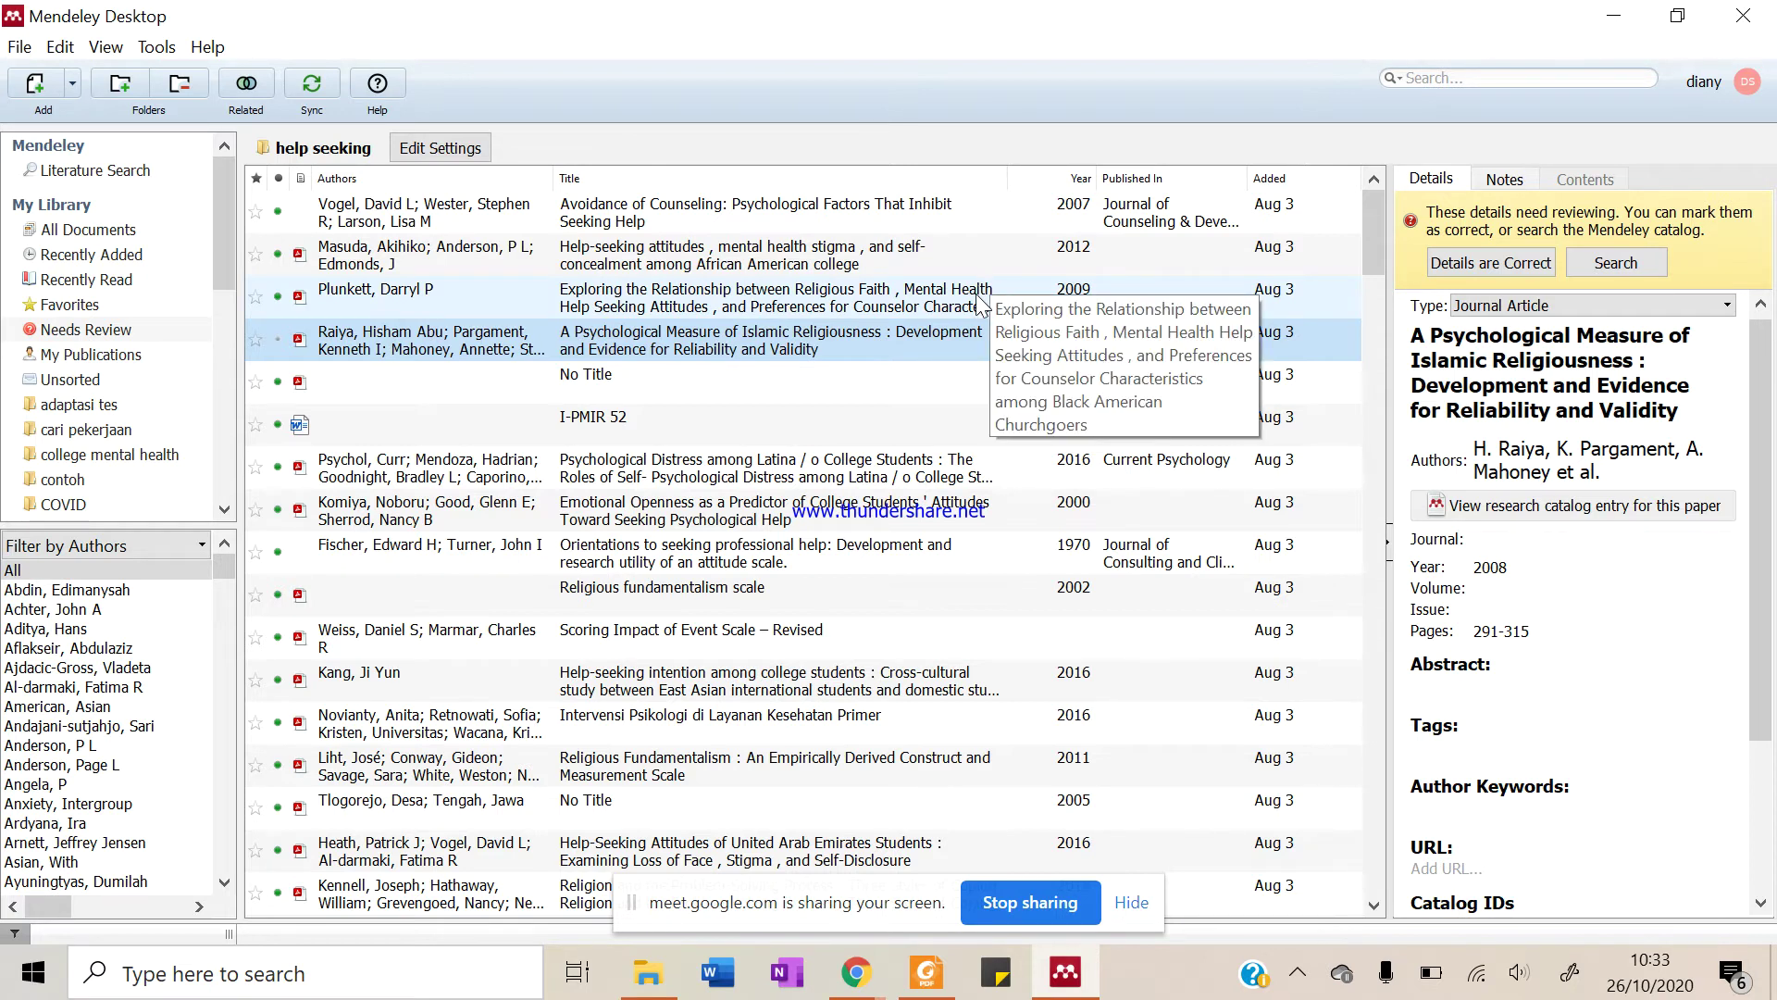
Switch to Word, create a blank document and display the reference commands with the Mendeley Cite-O-Matic group
click(718, 972)
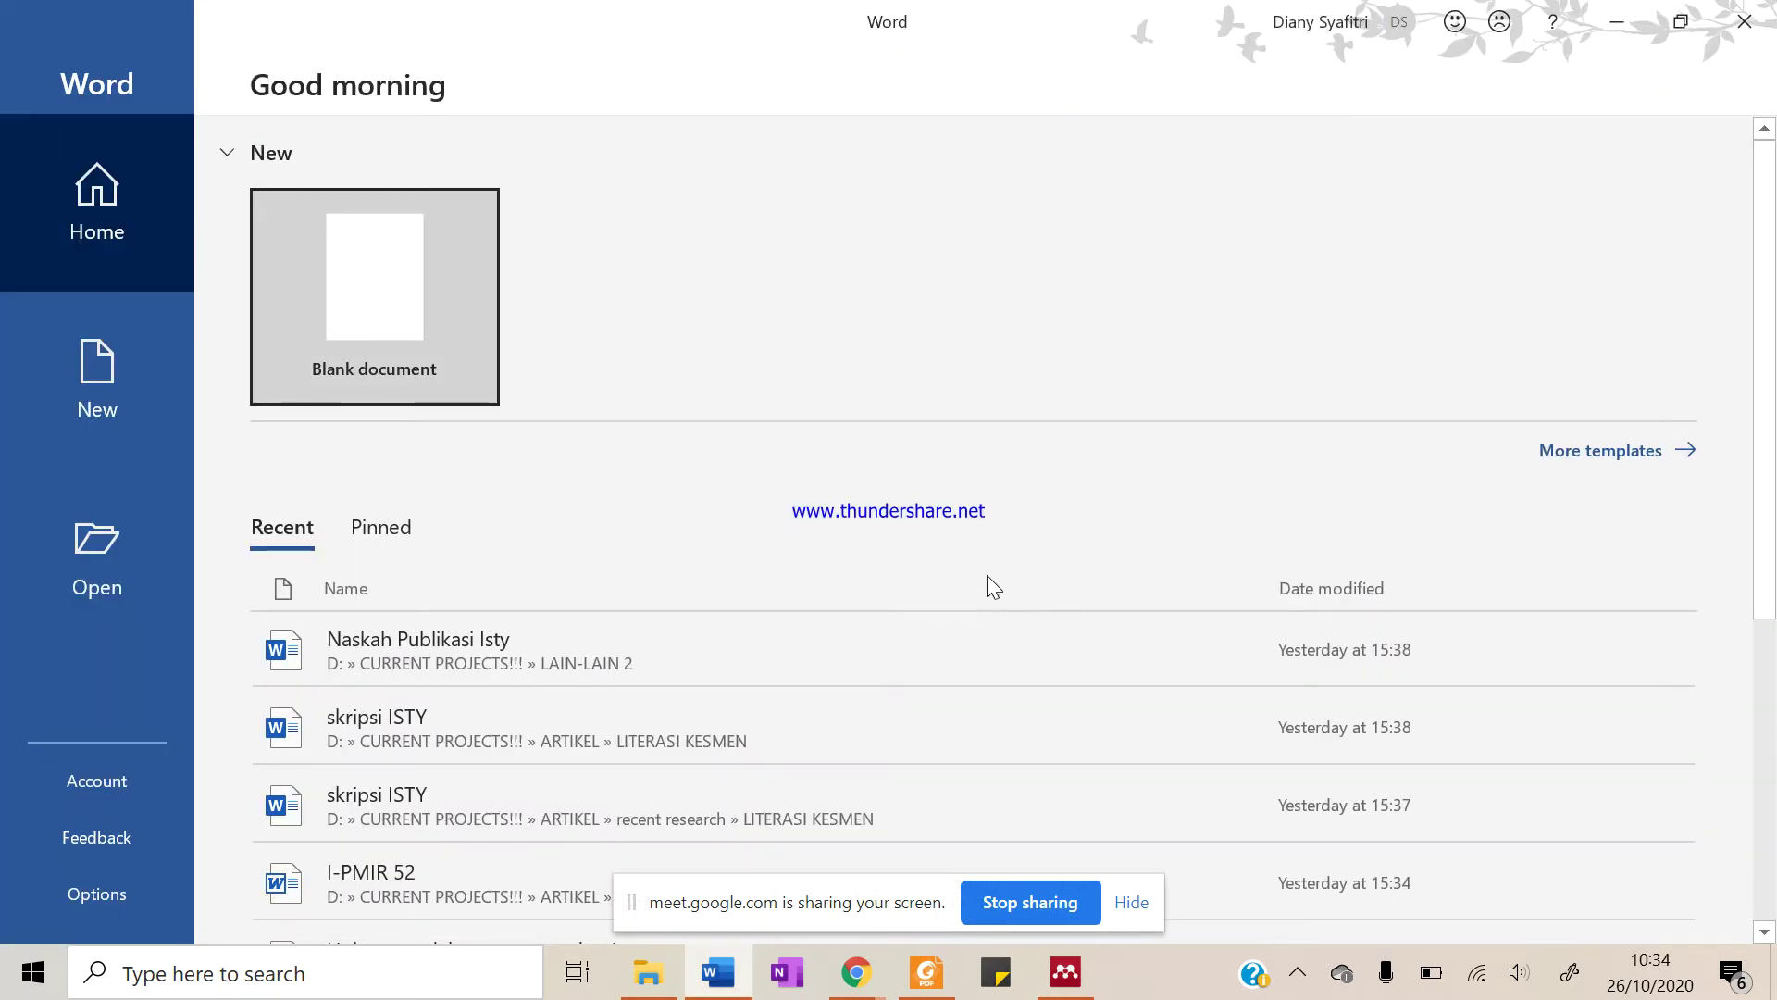
click(437, 299)
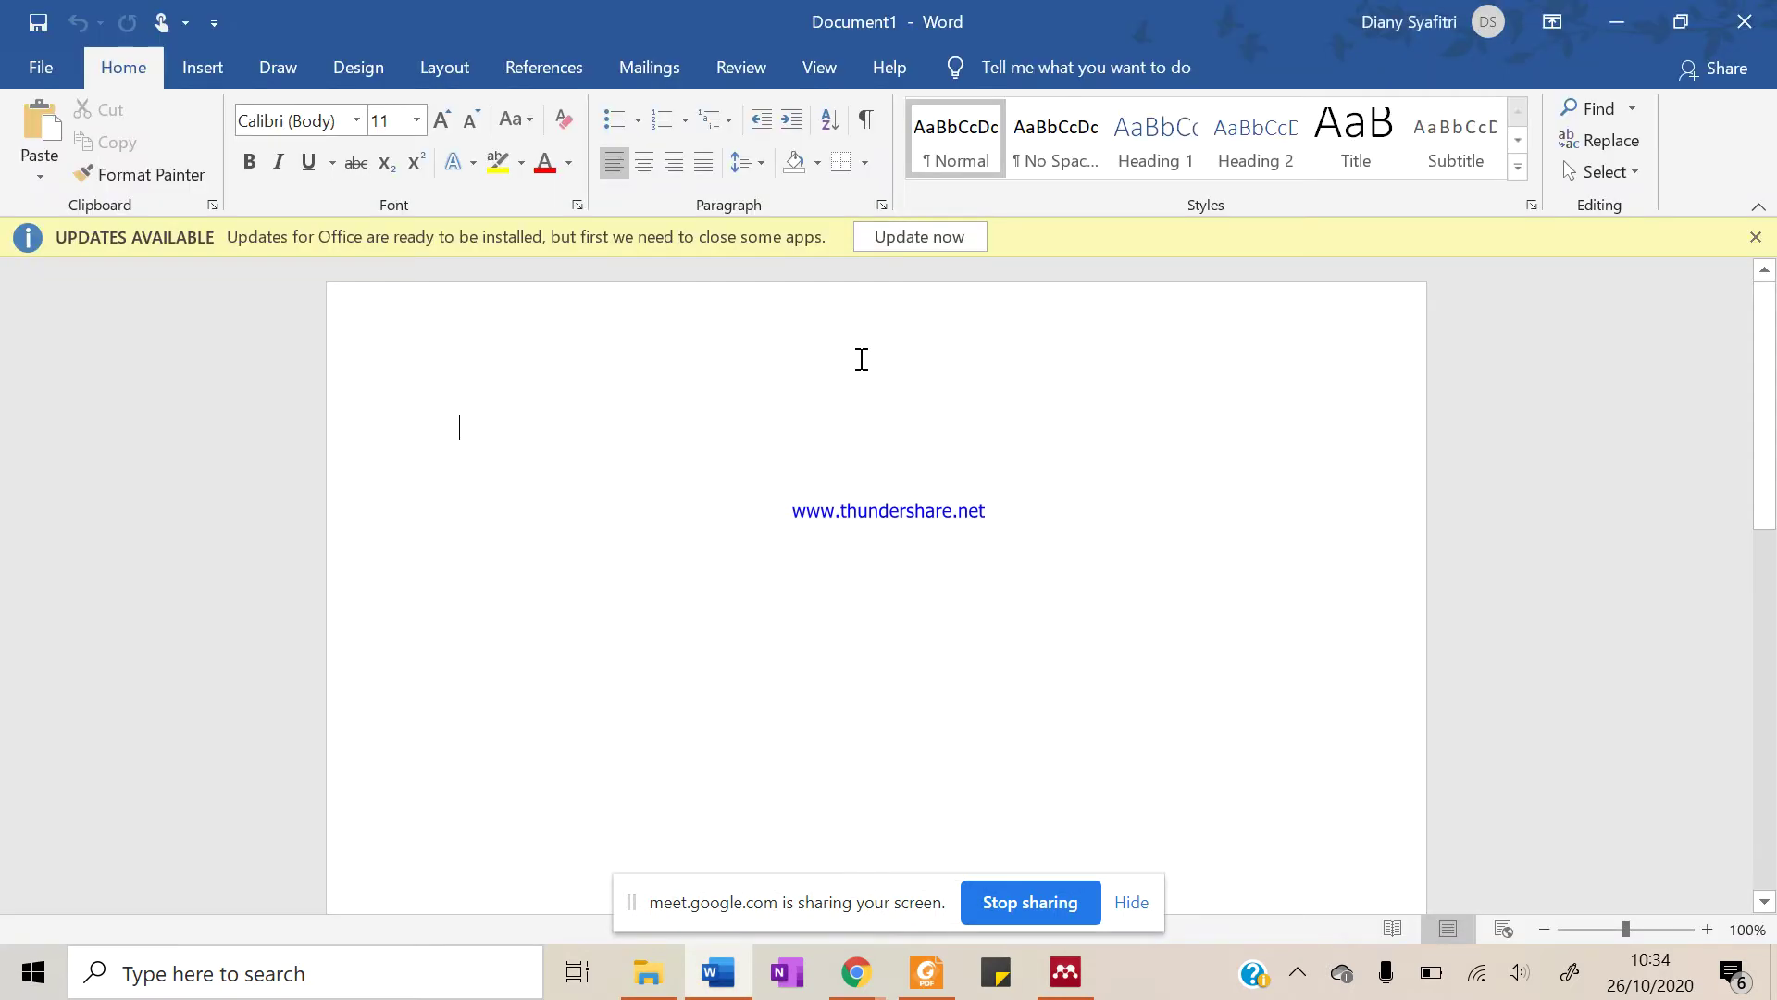
click(583, 72)
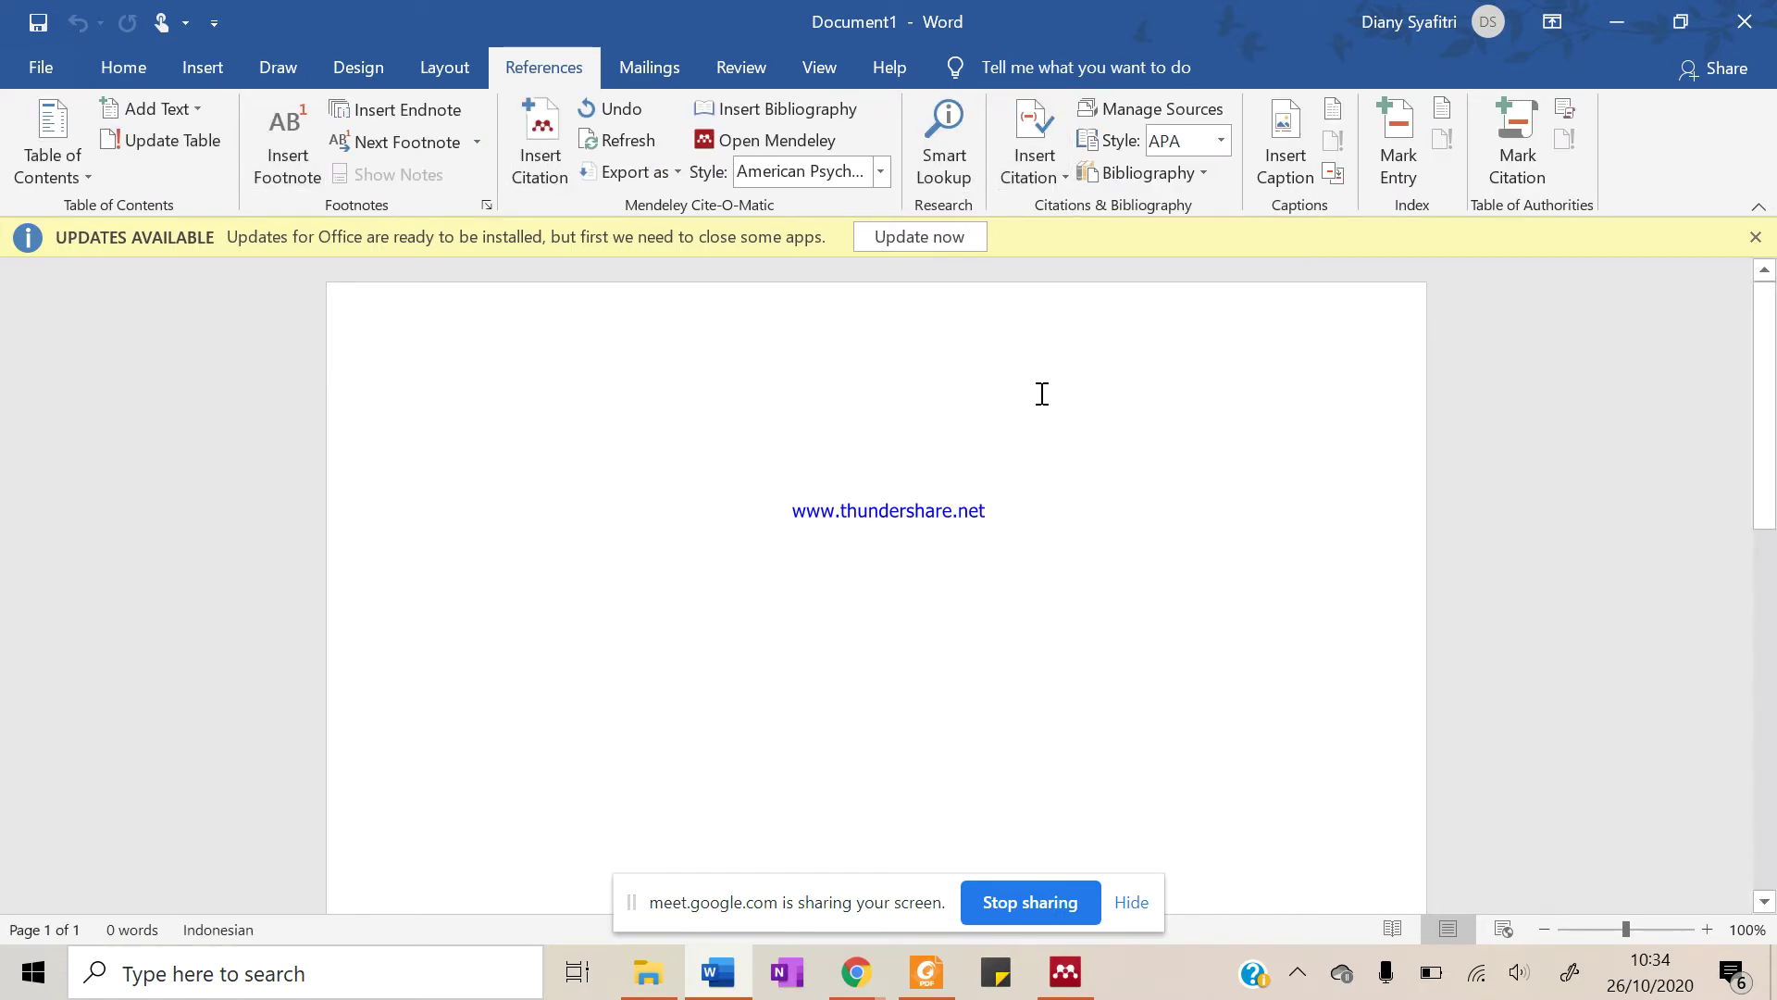
Bring up Word's form for adding a new citation source, view its APA bibliography fields and cancel it
click(1038, 157)
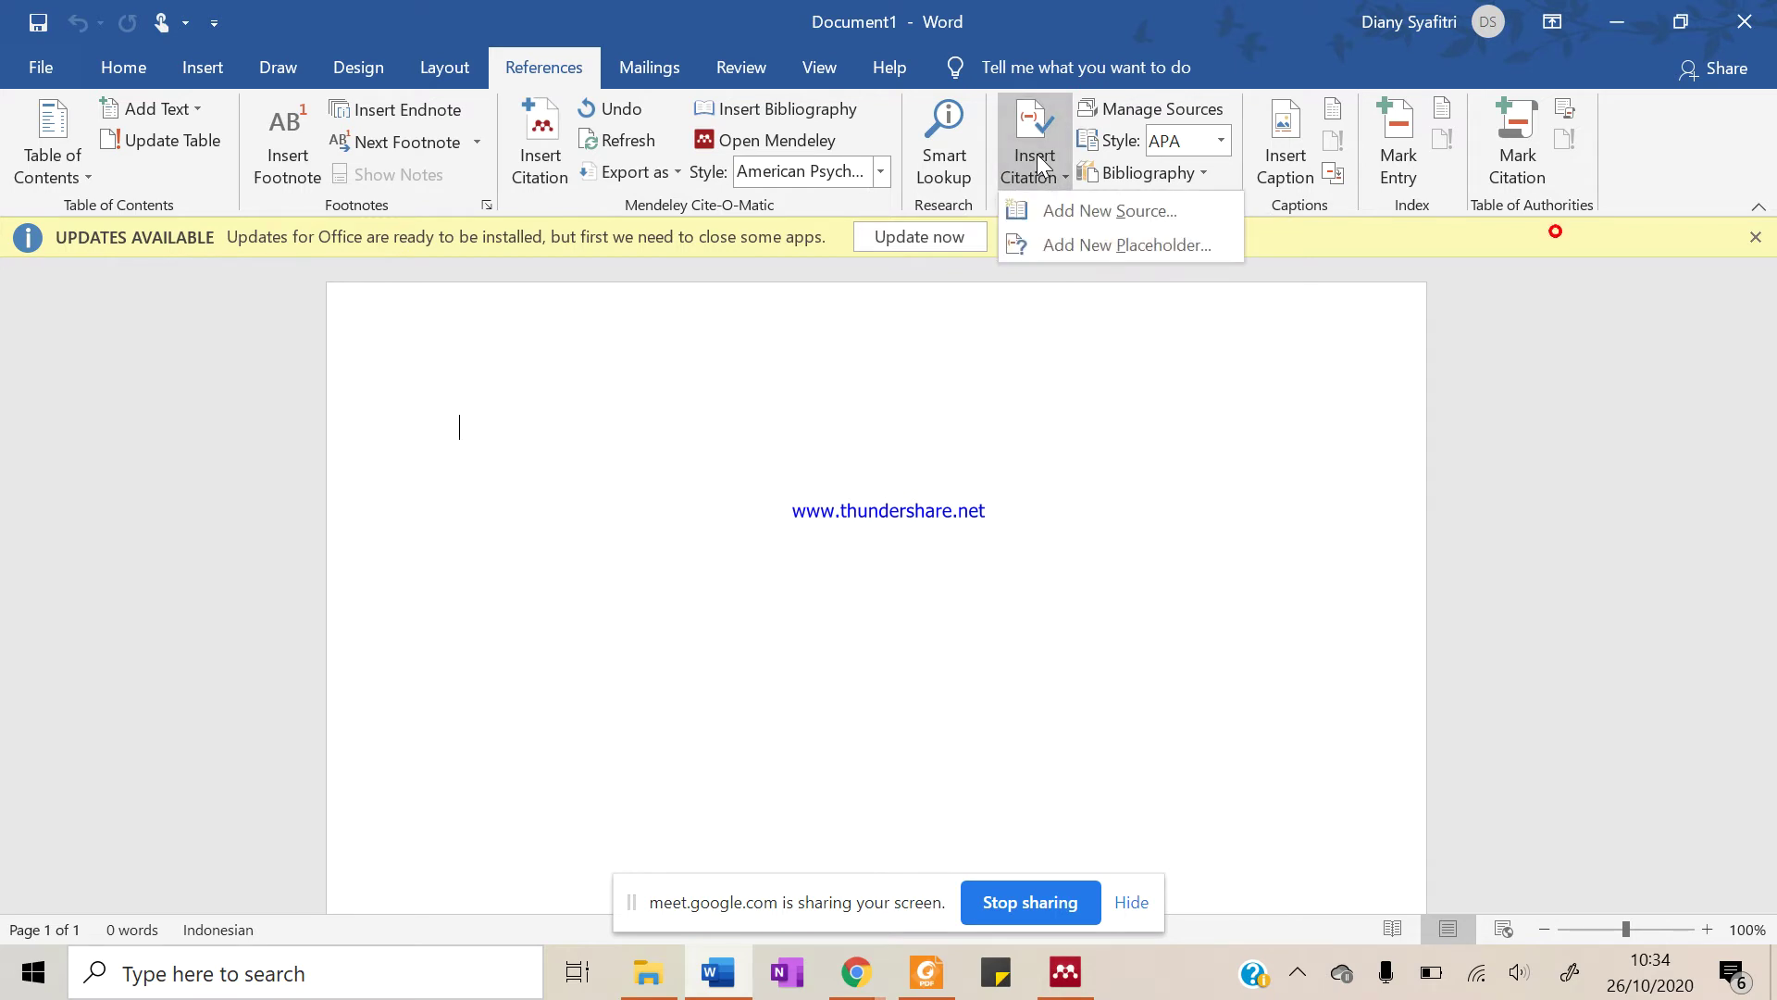
click(1050, 233)
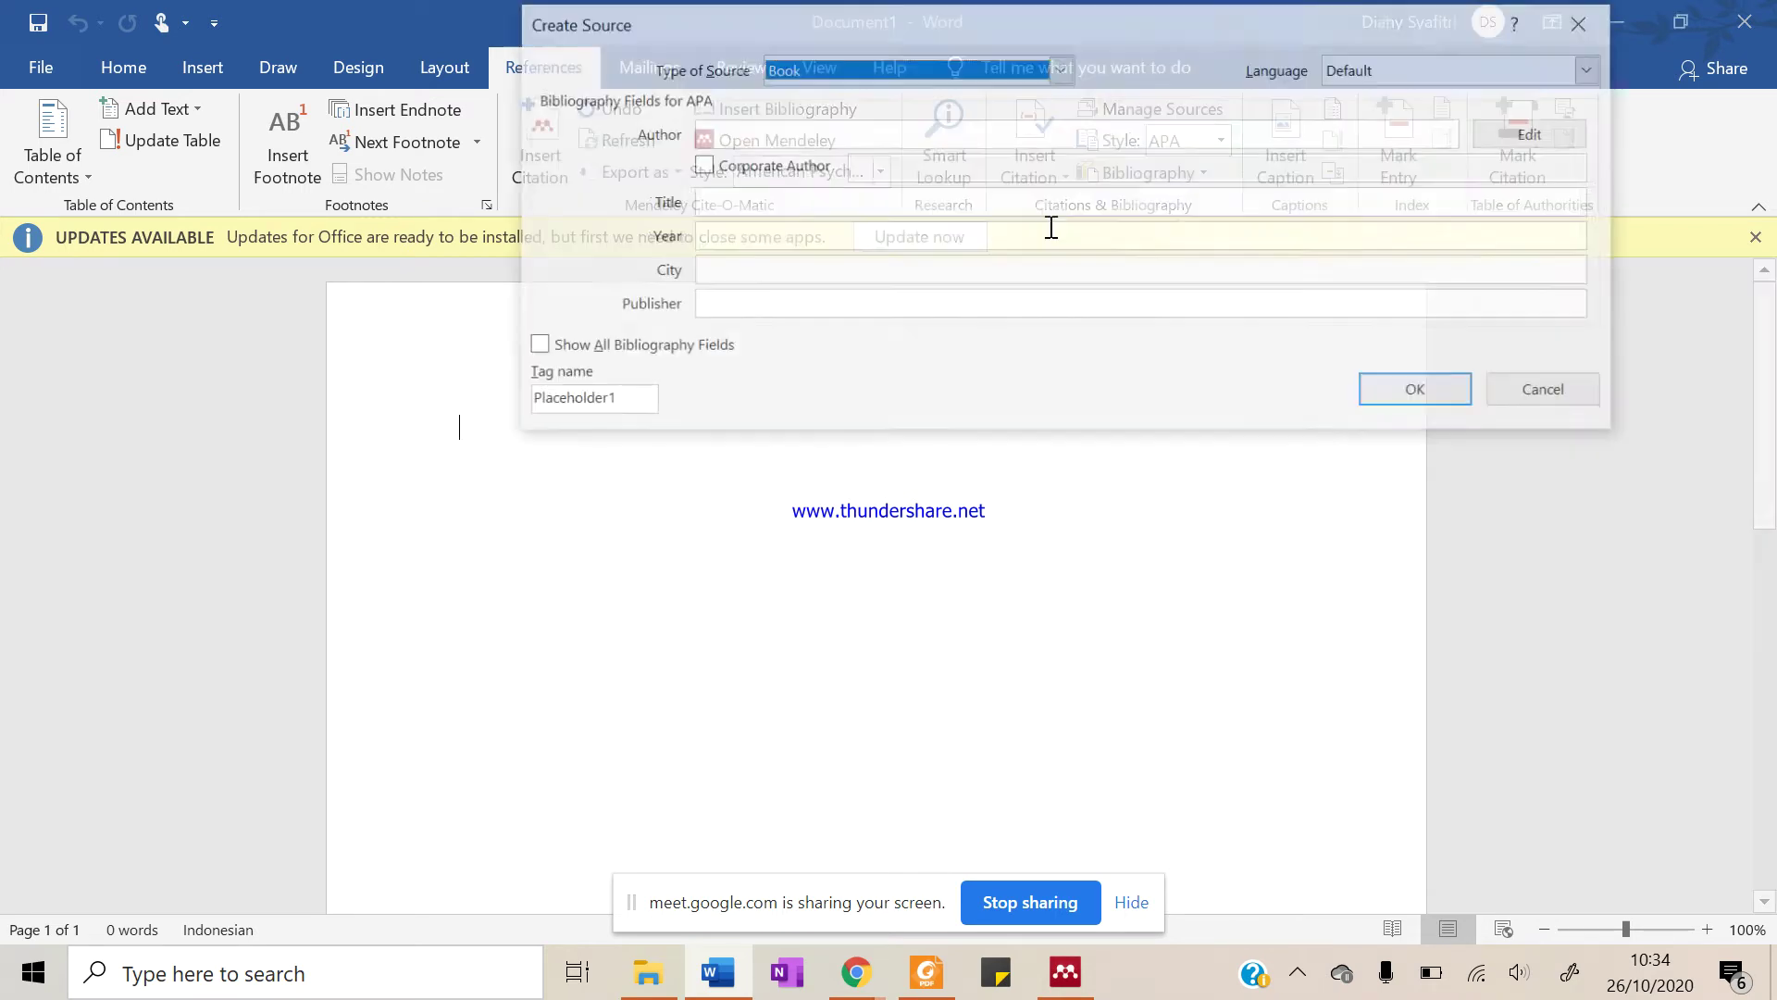
click(1544, 408)
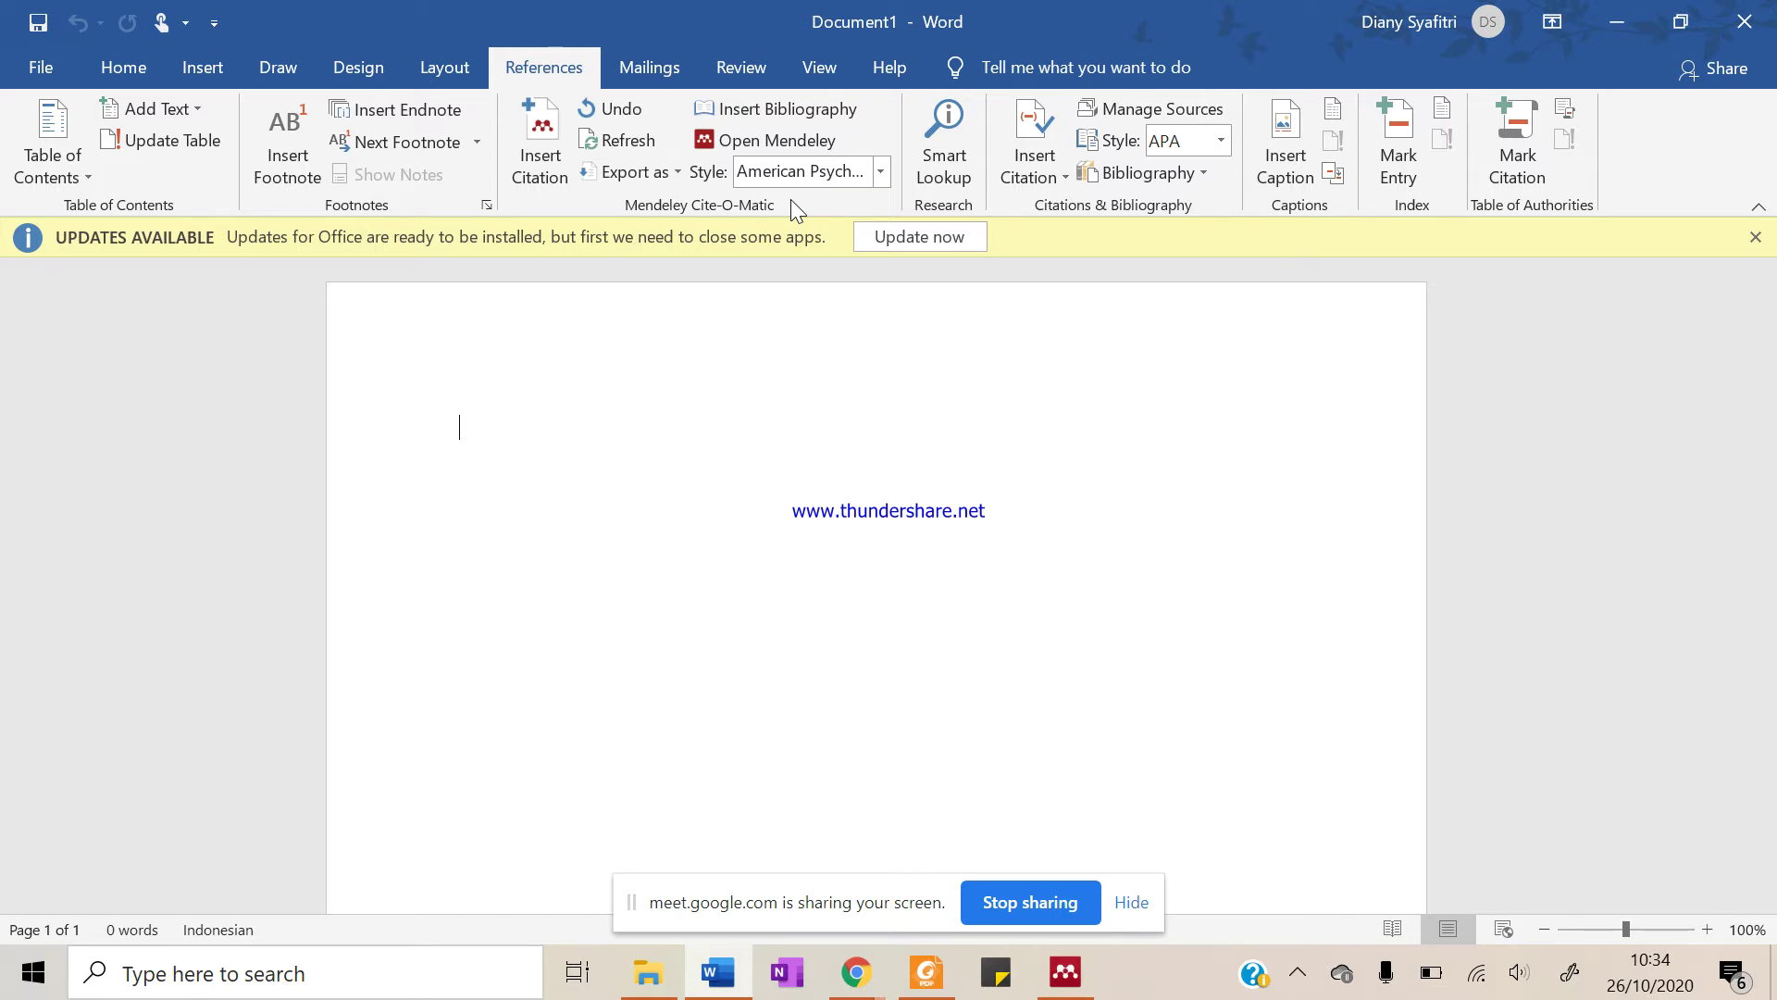
Switch back to Mendeley Desktop, try to uninstall the MS Word plugin, and close the blank Word document
click(1065, 985)
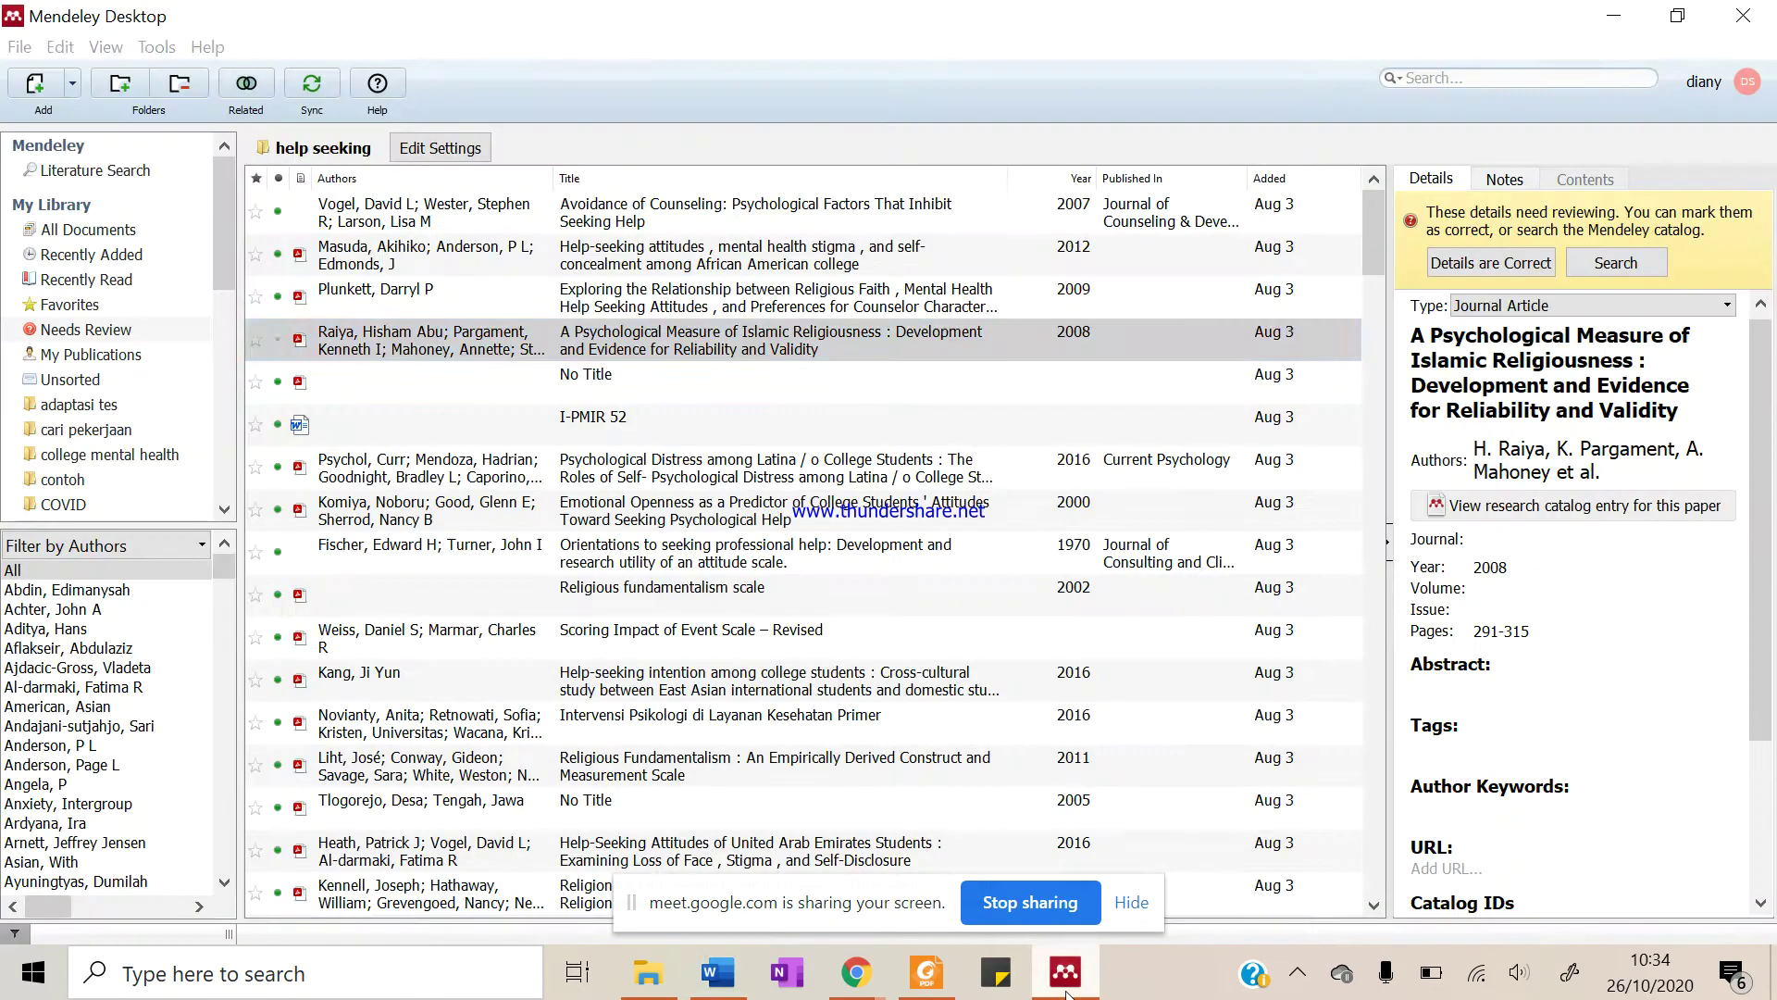
click(143, 49)
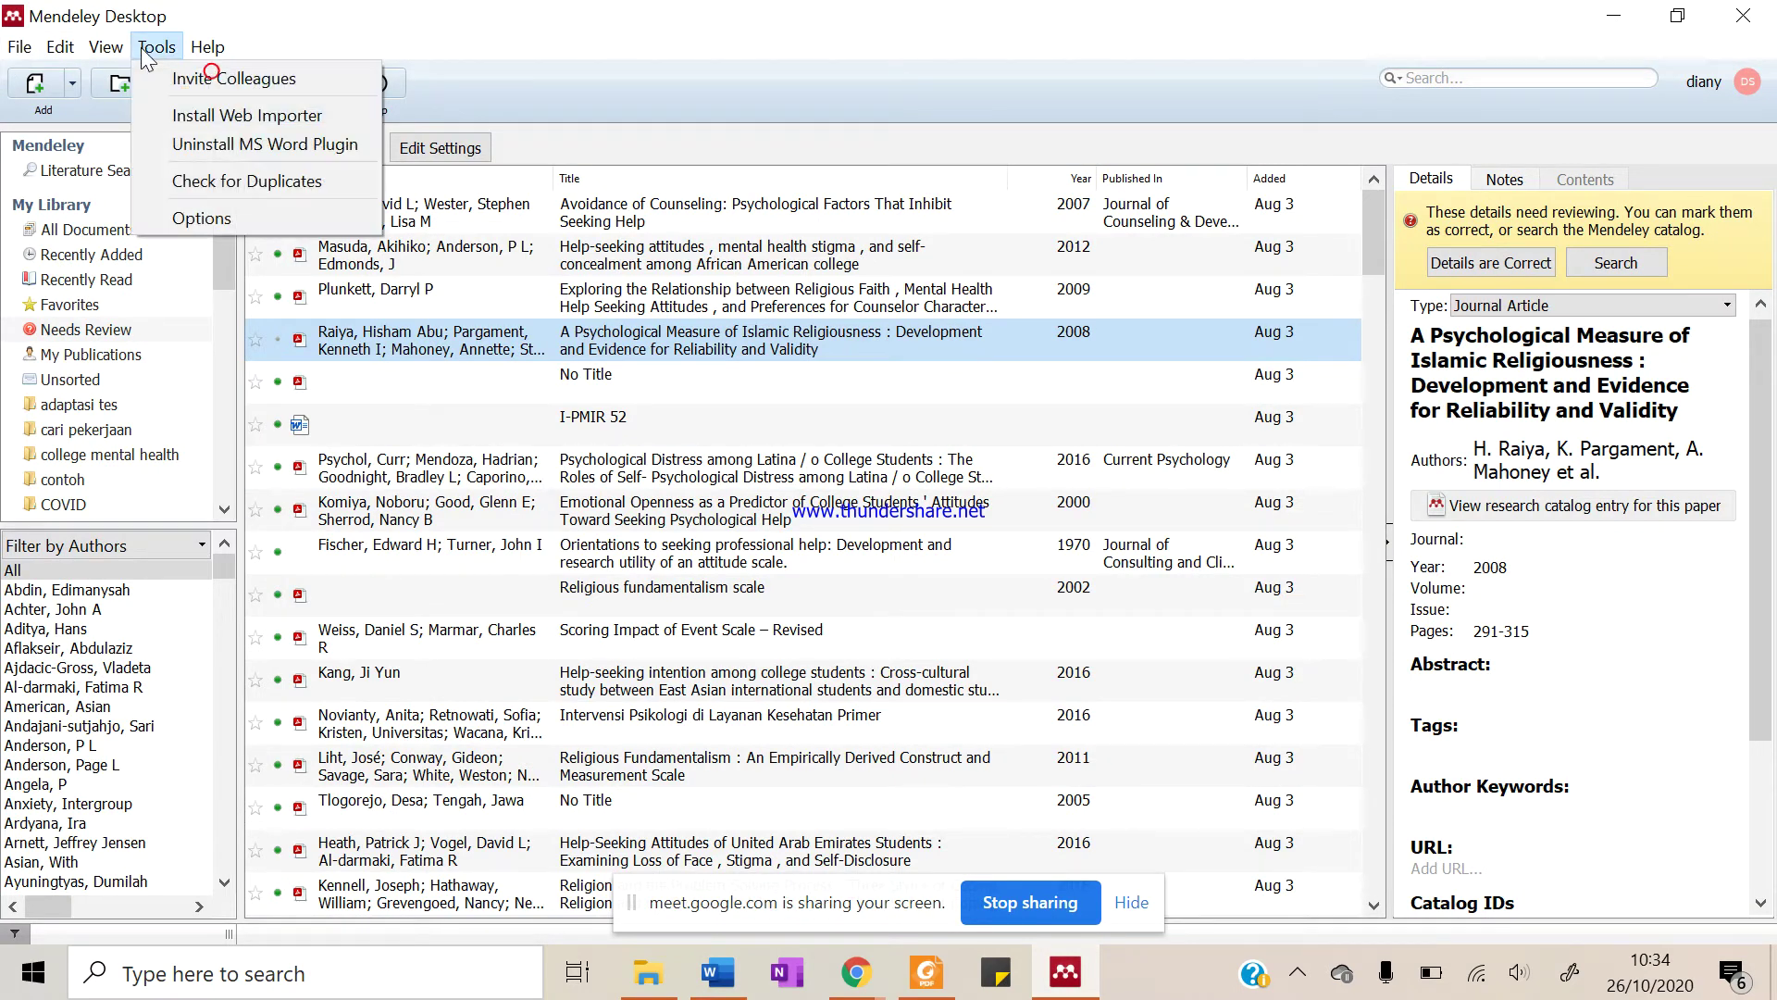
mouse_move(14, 46)
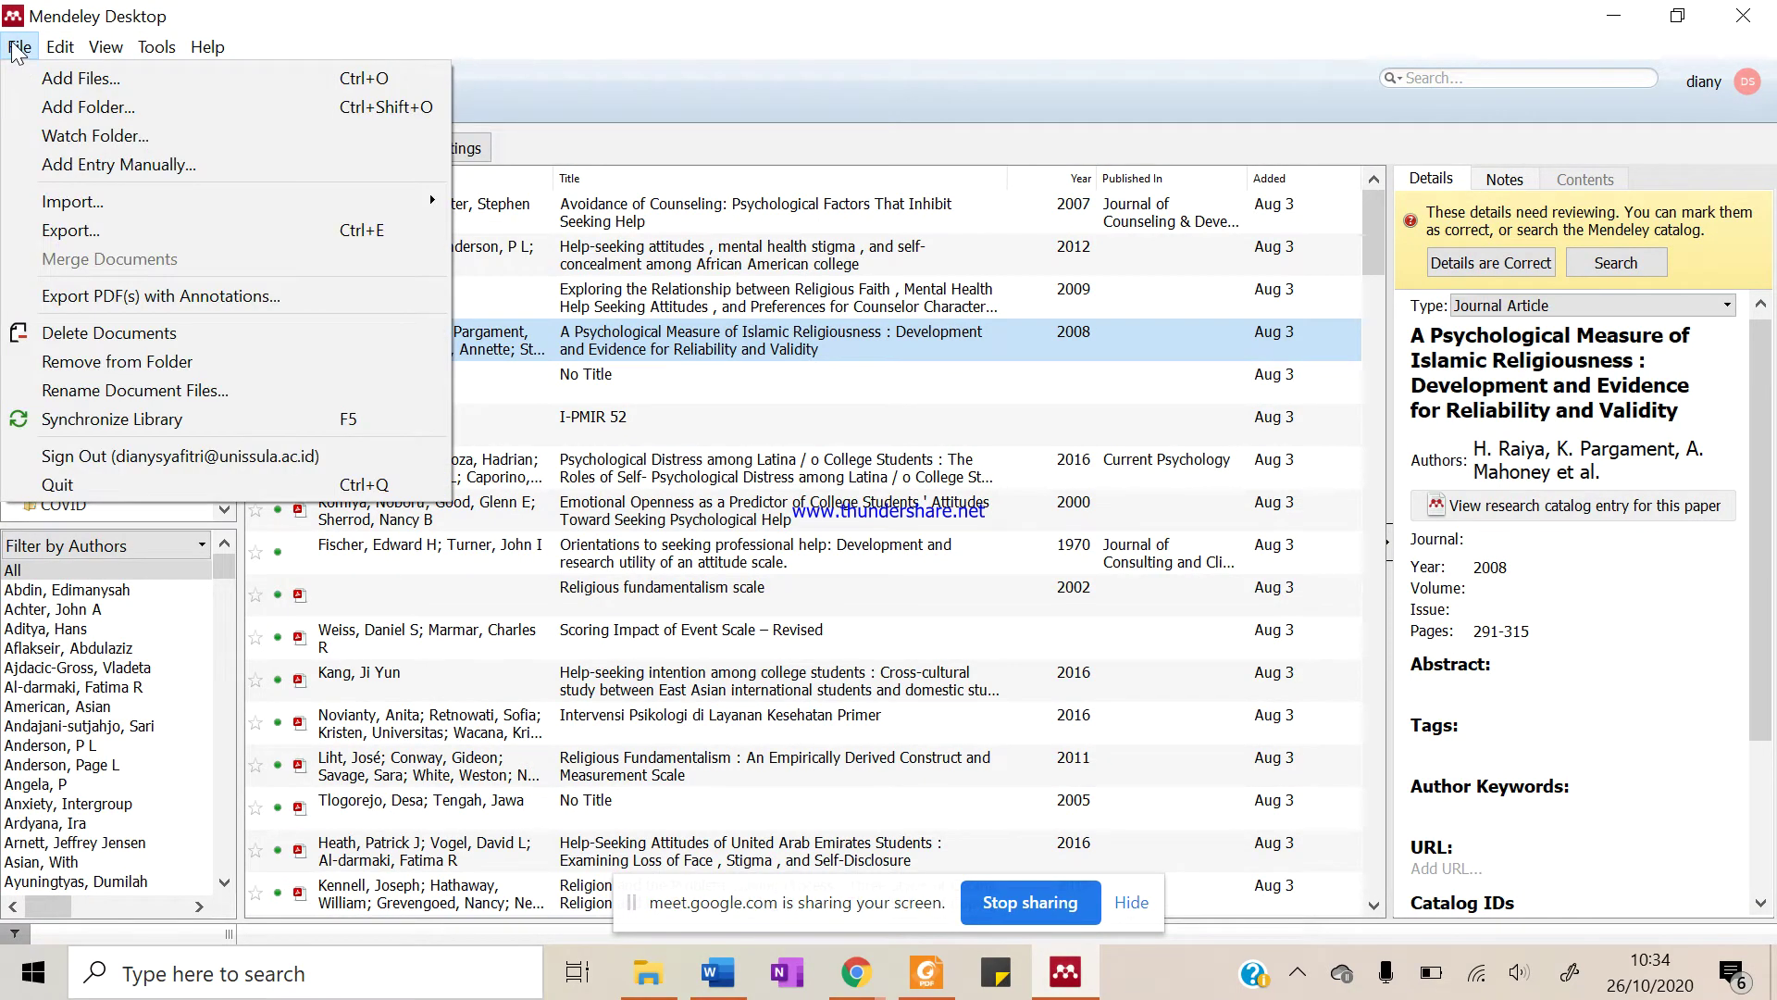
mouse_move(146, 58)
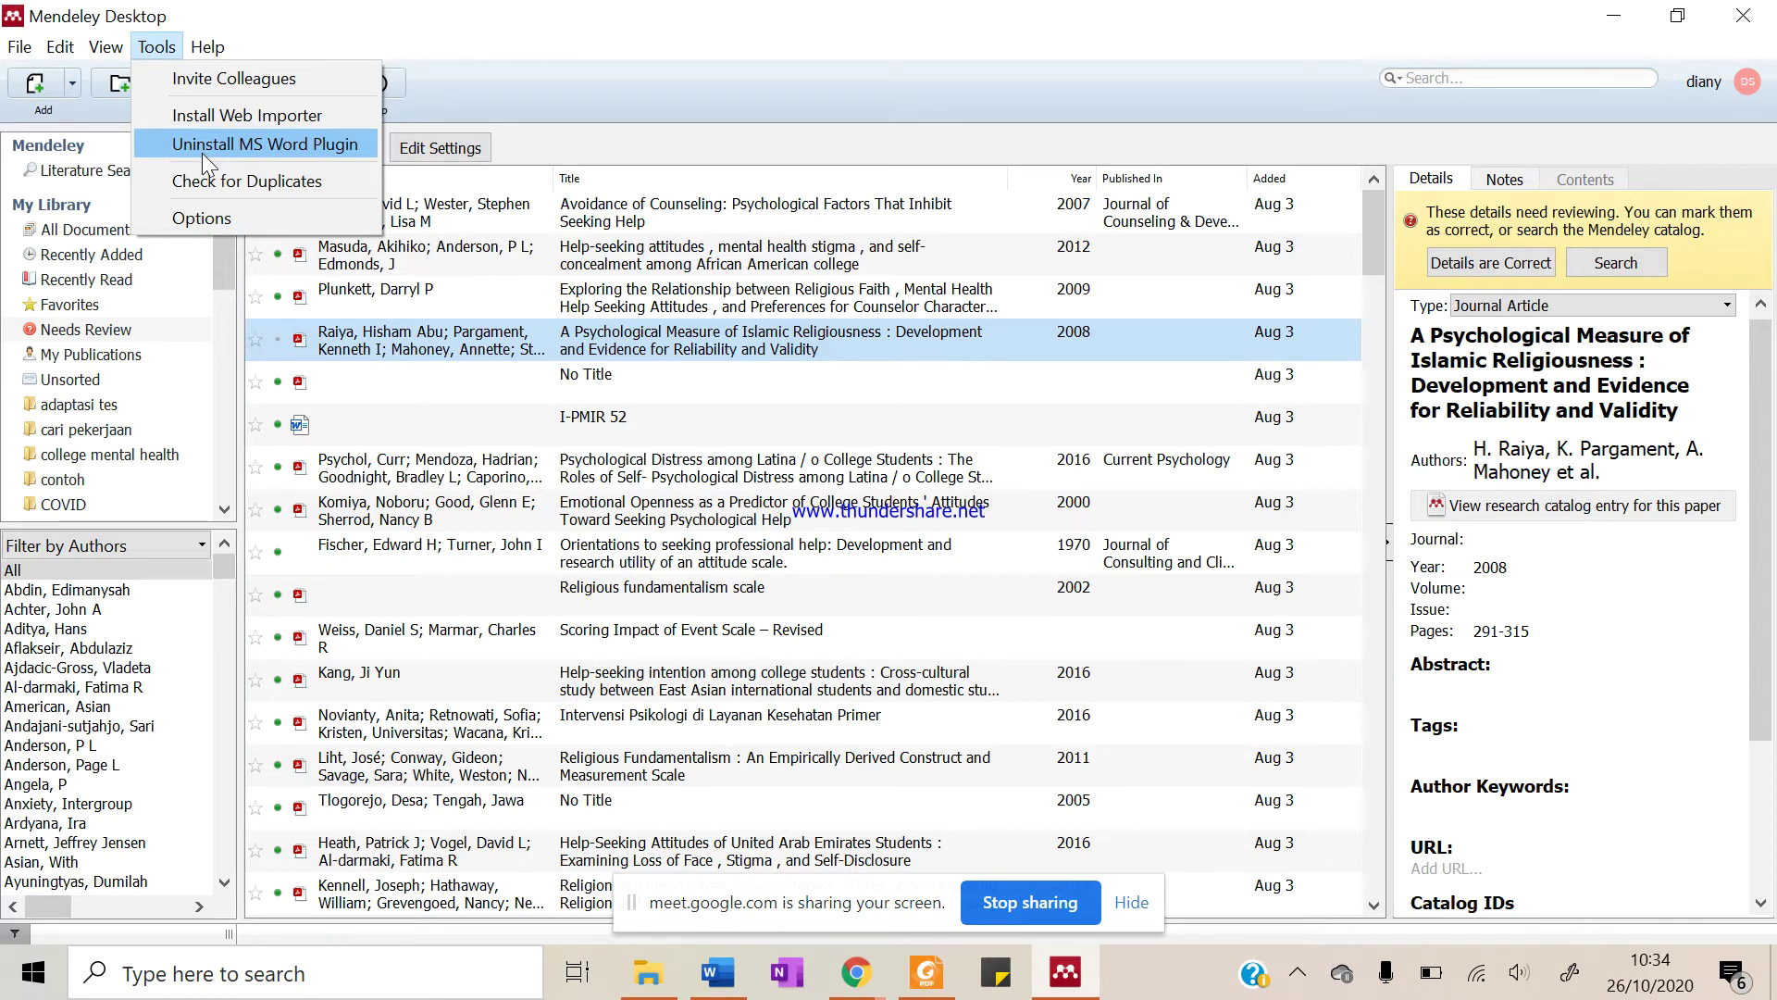
click(347, 148)
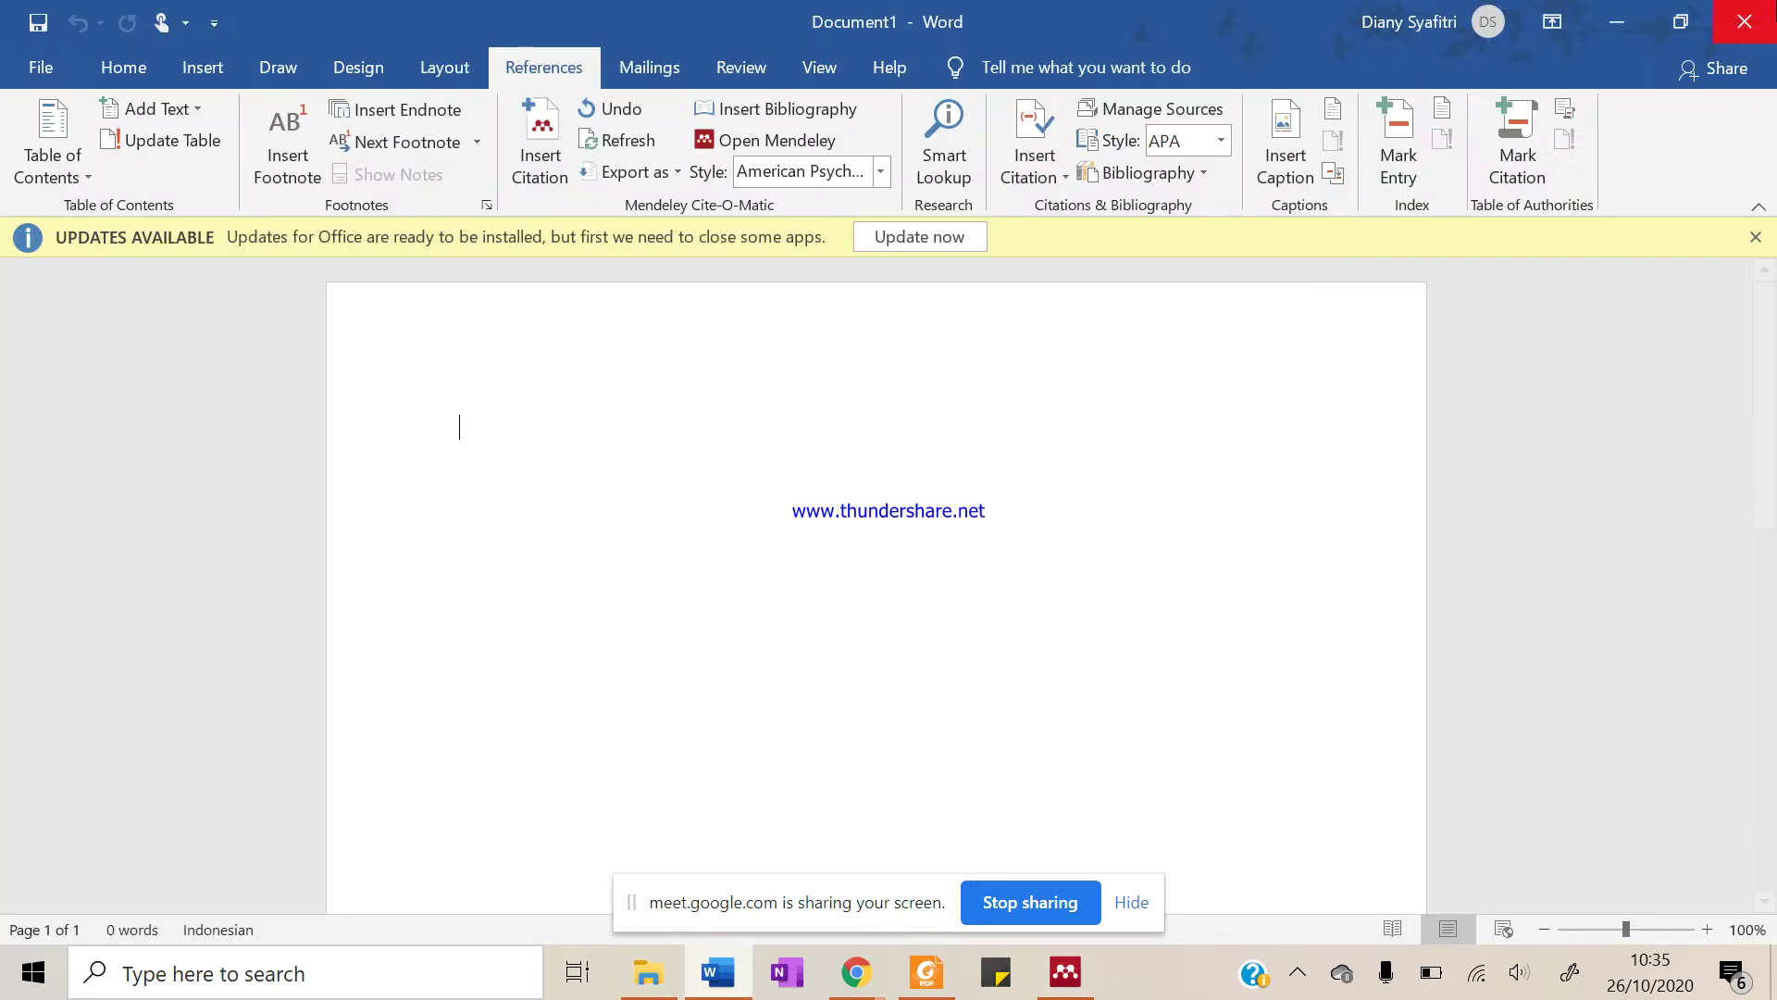
click(1770, 11)
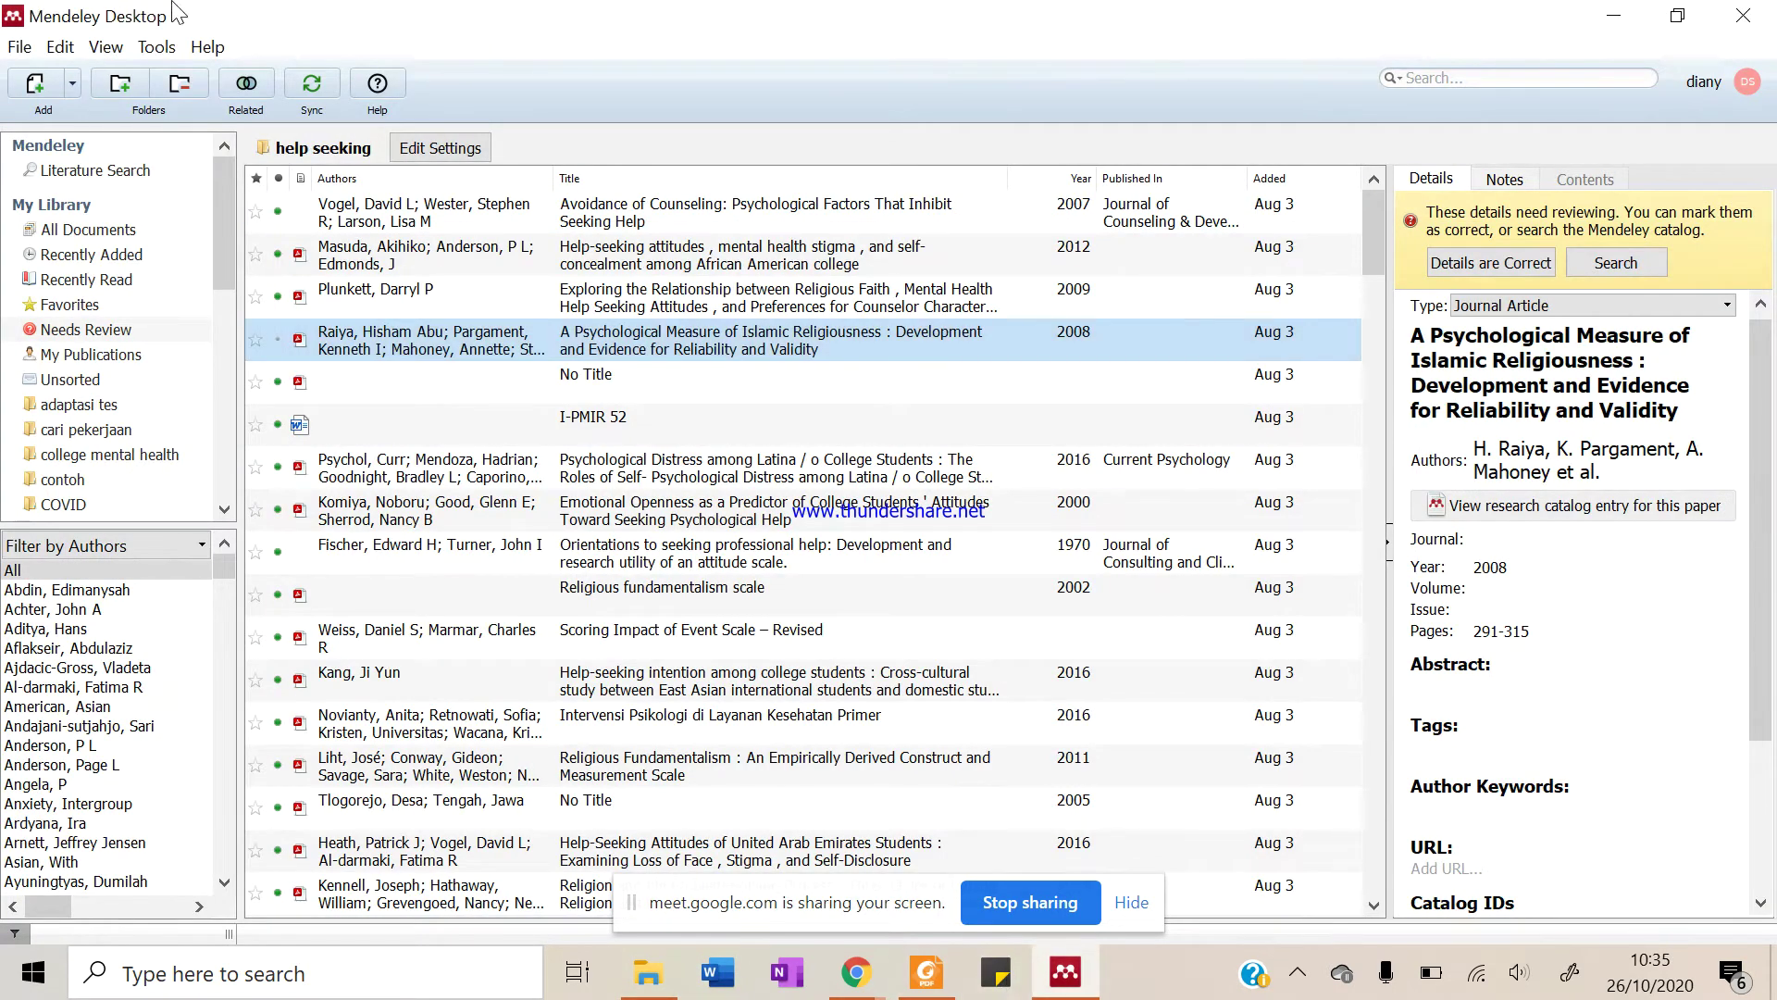
Uninstall the MS Word plugin from Mendeley Desktop
click(156, 47)
click(246, 150)
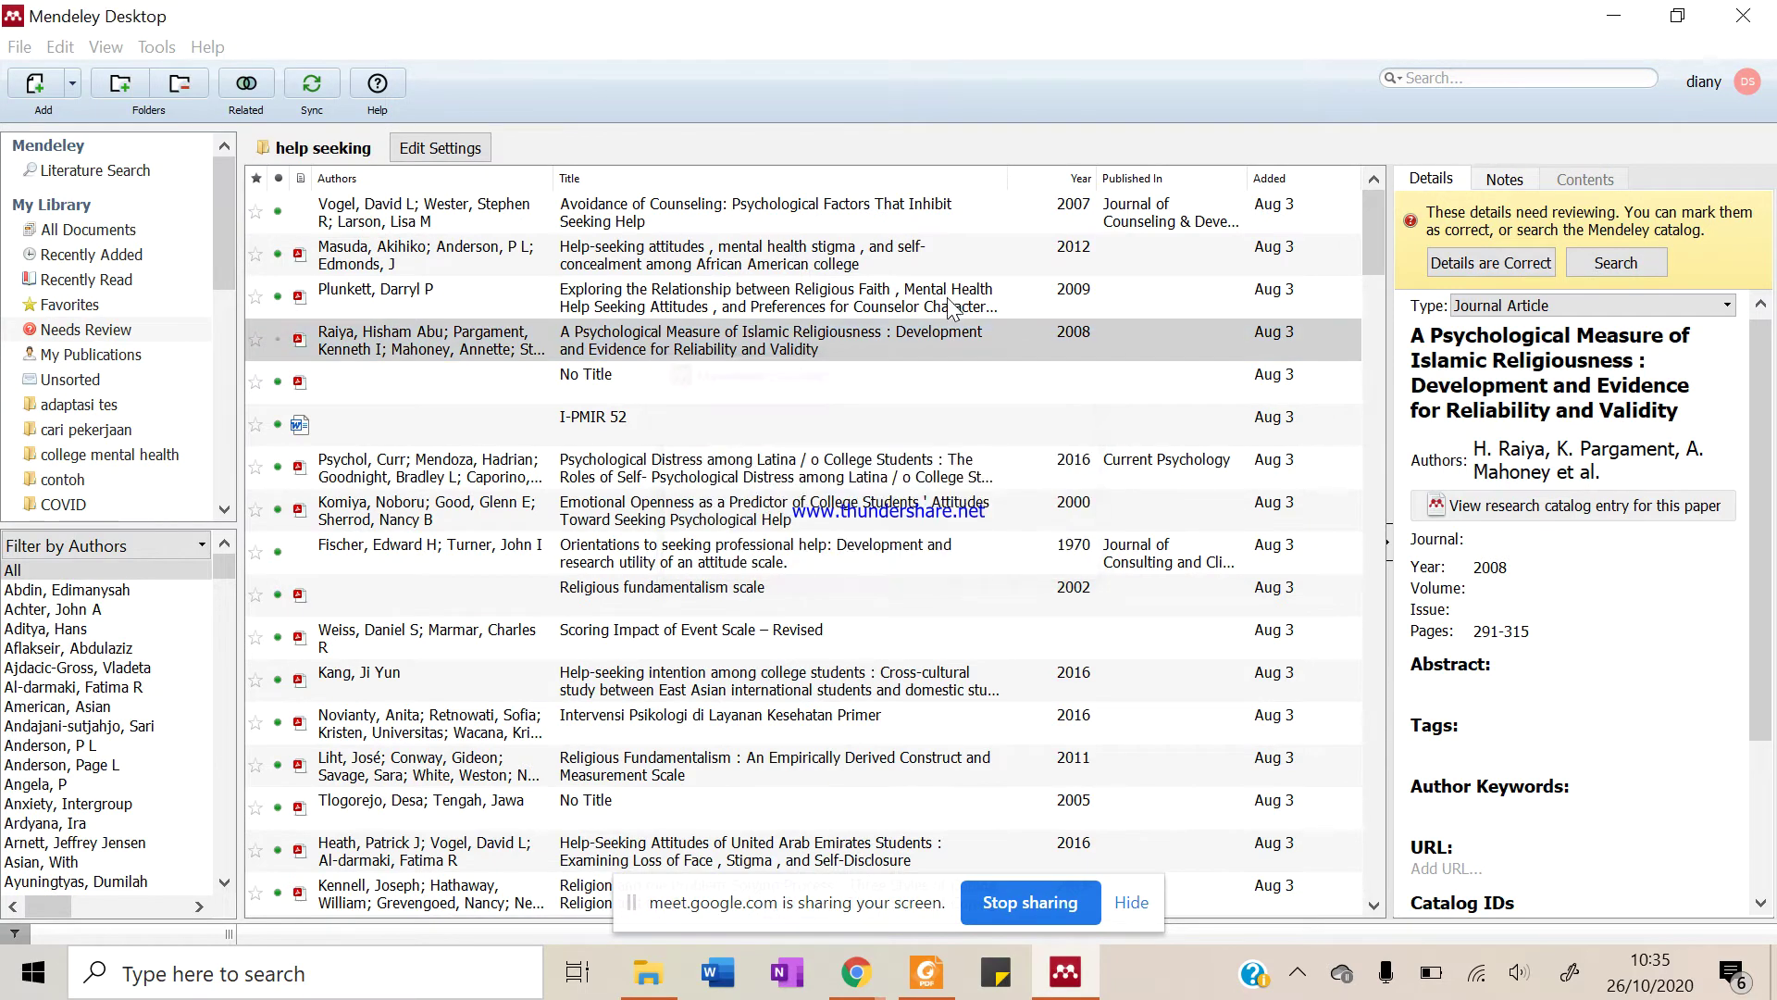
click(1000, 517)
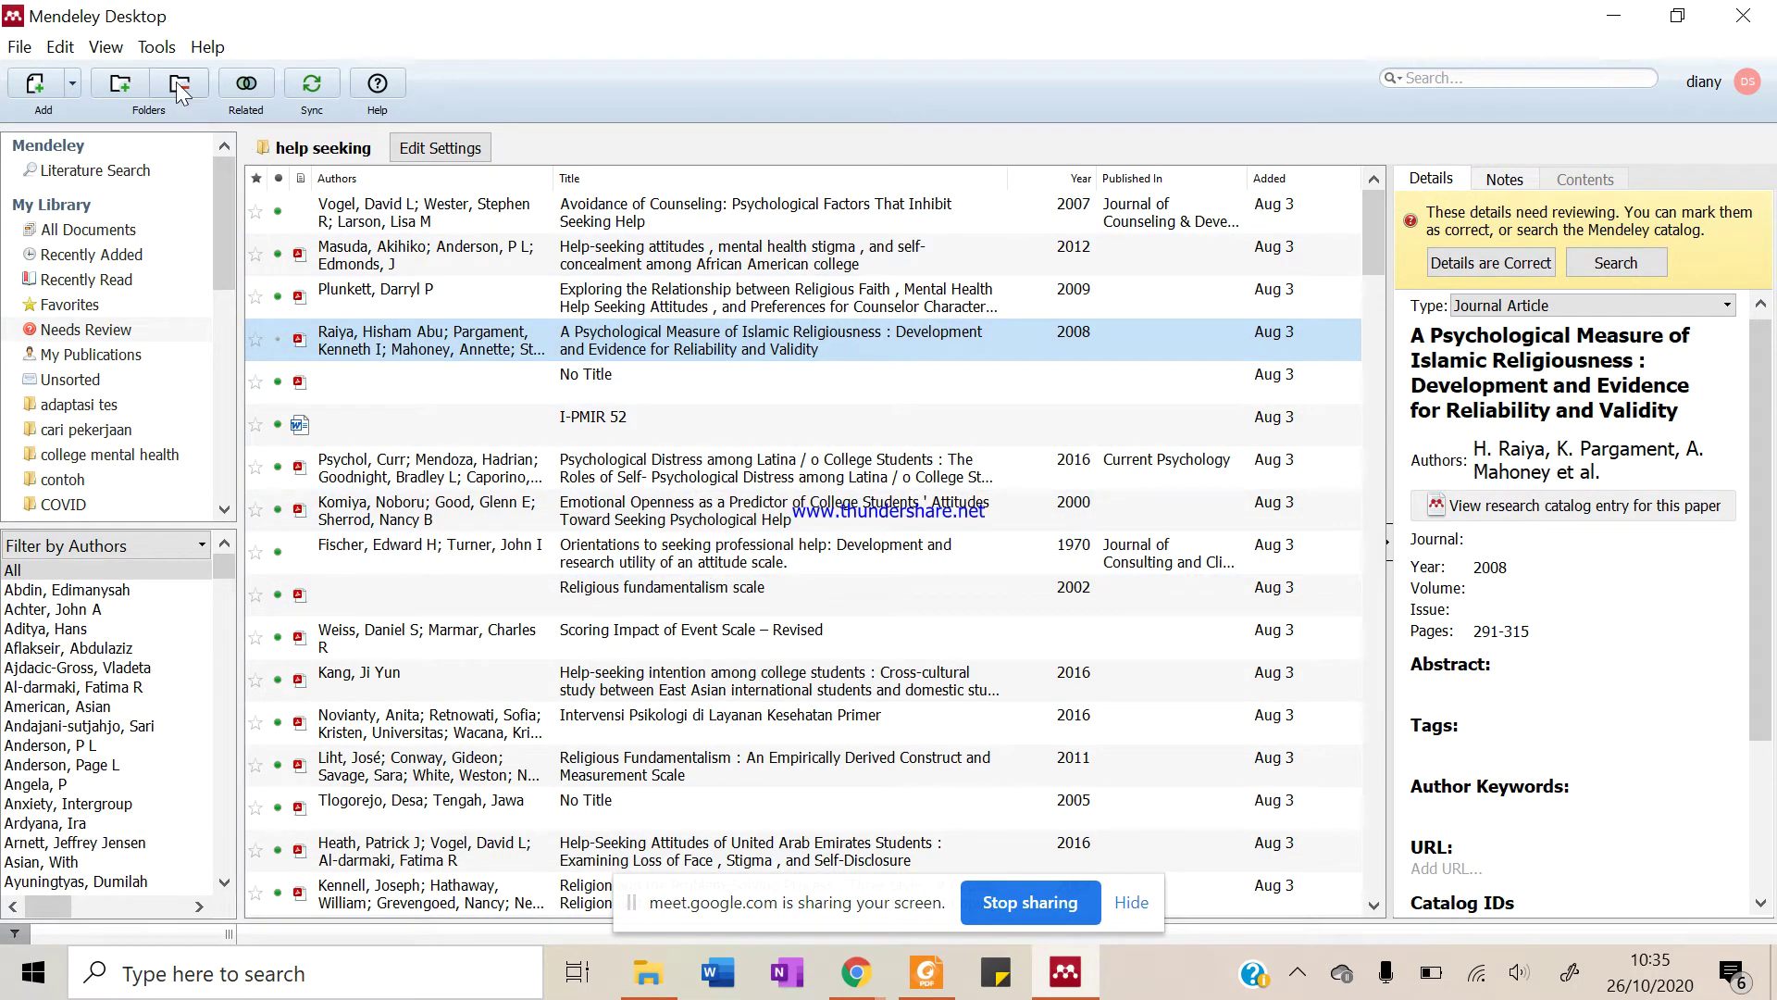
Install the MS Word plugin from Mendeley Desktop and check the plugin's entry among the tool commands
click(156, 48)
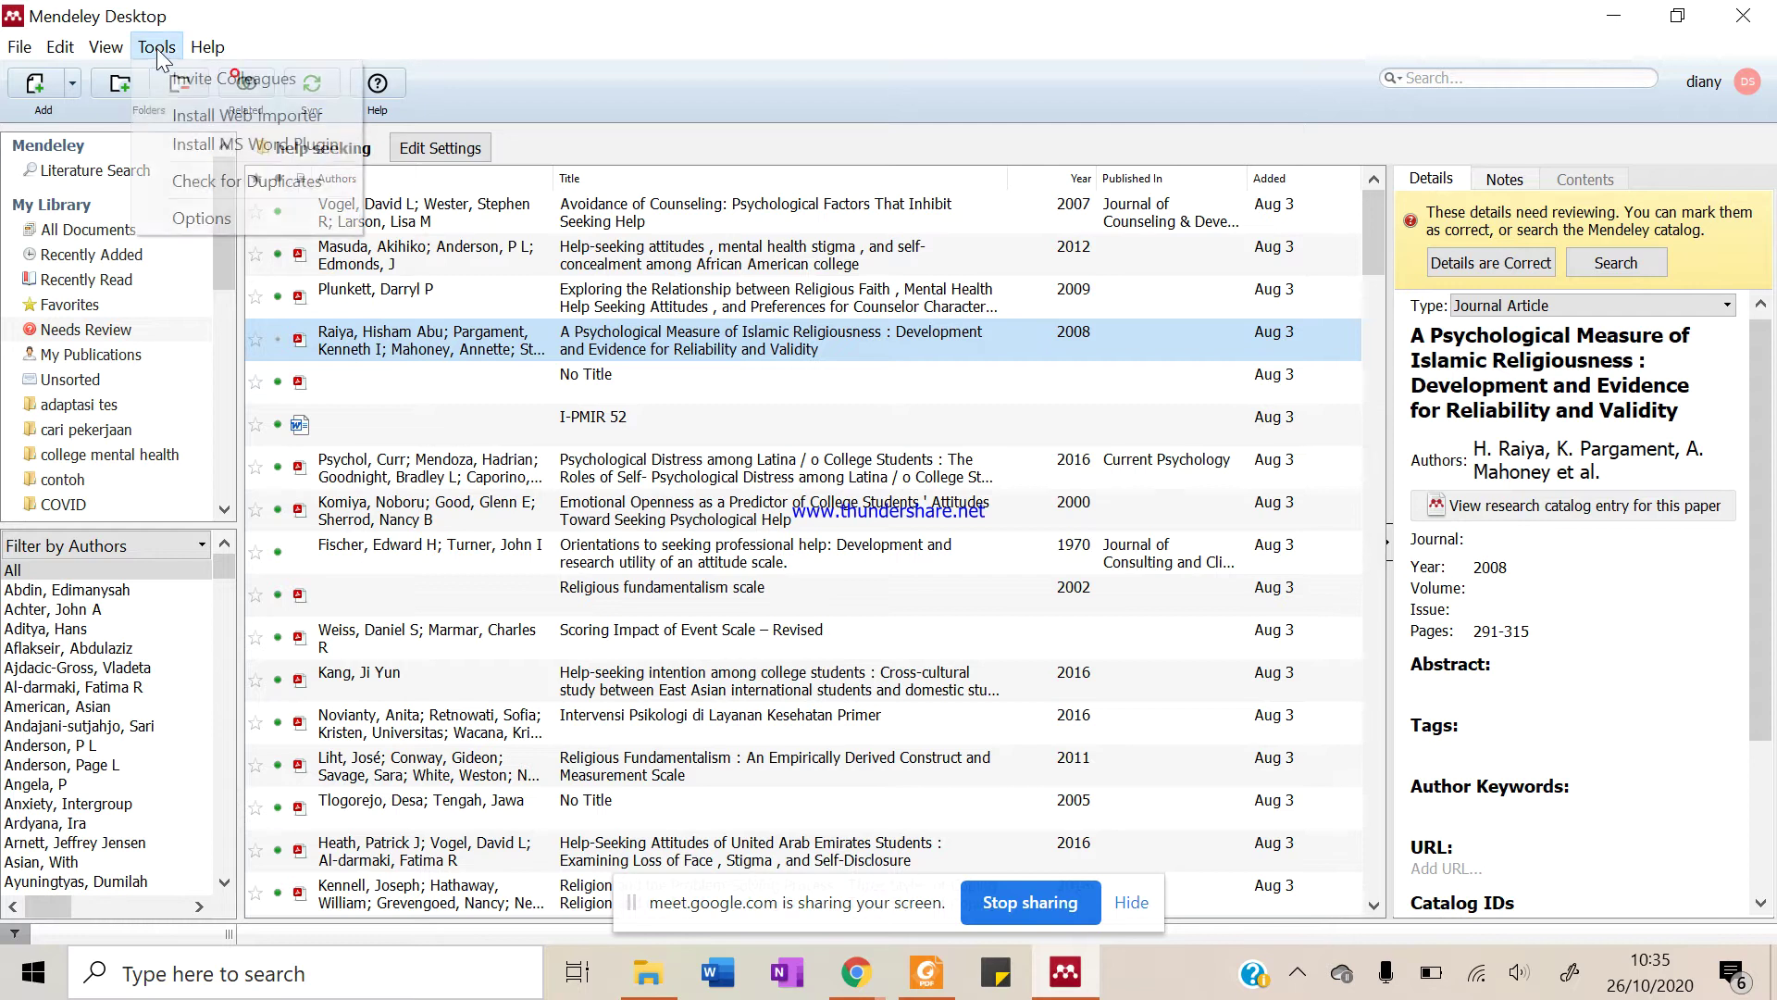
click(231, 148)
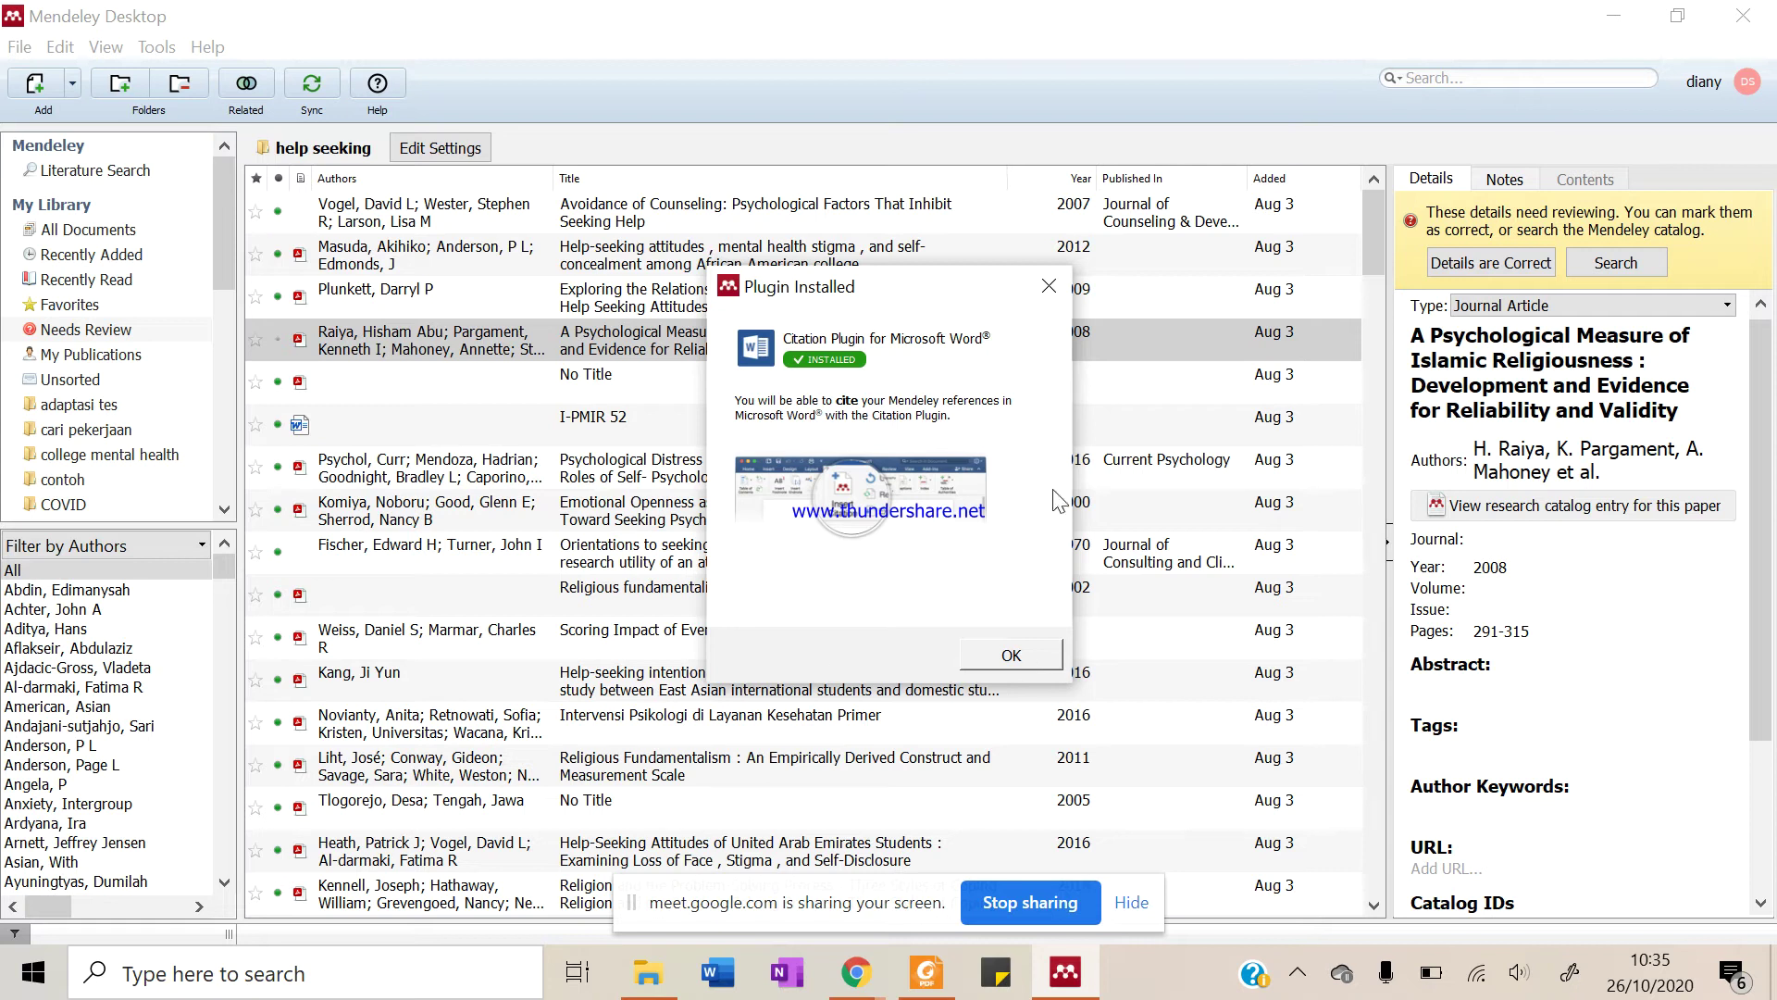
click(1013, 657)
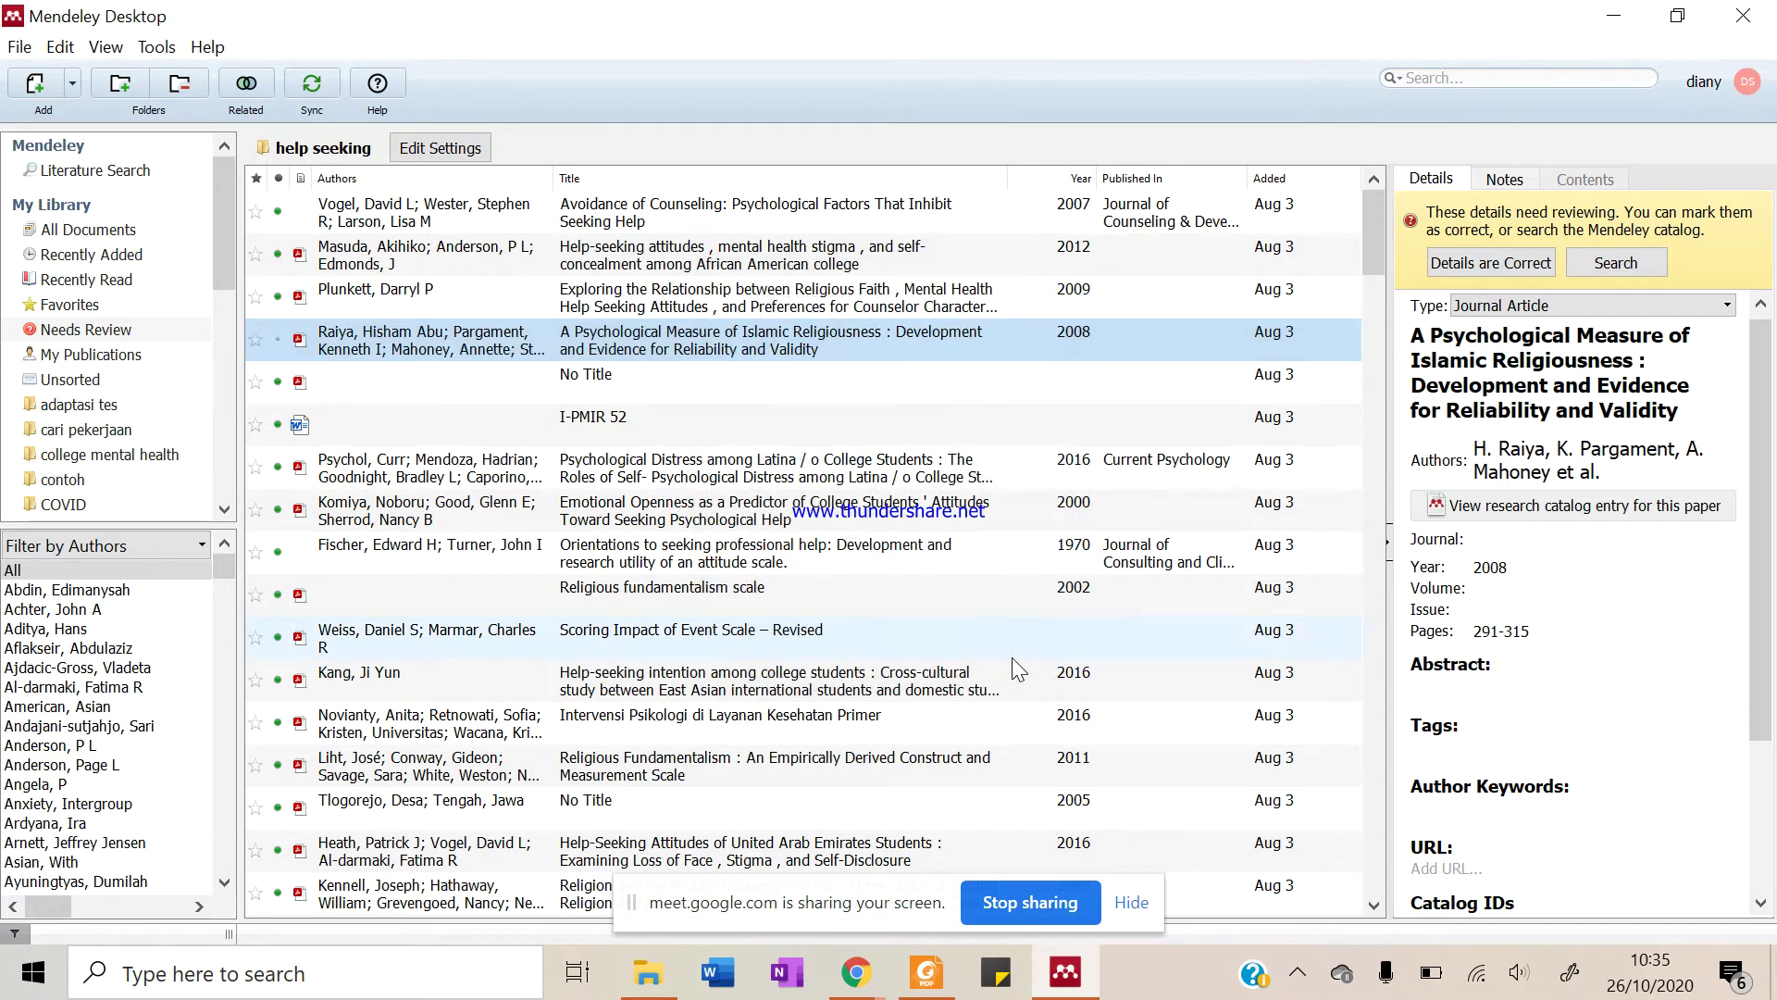
click(156, 46)
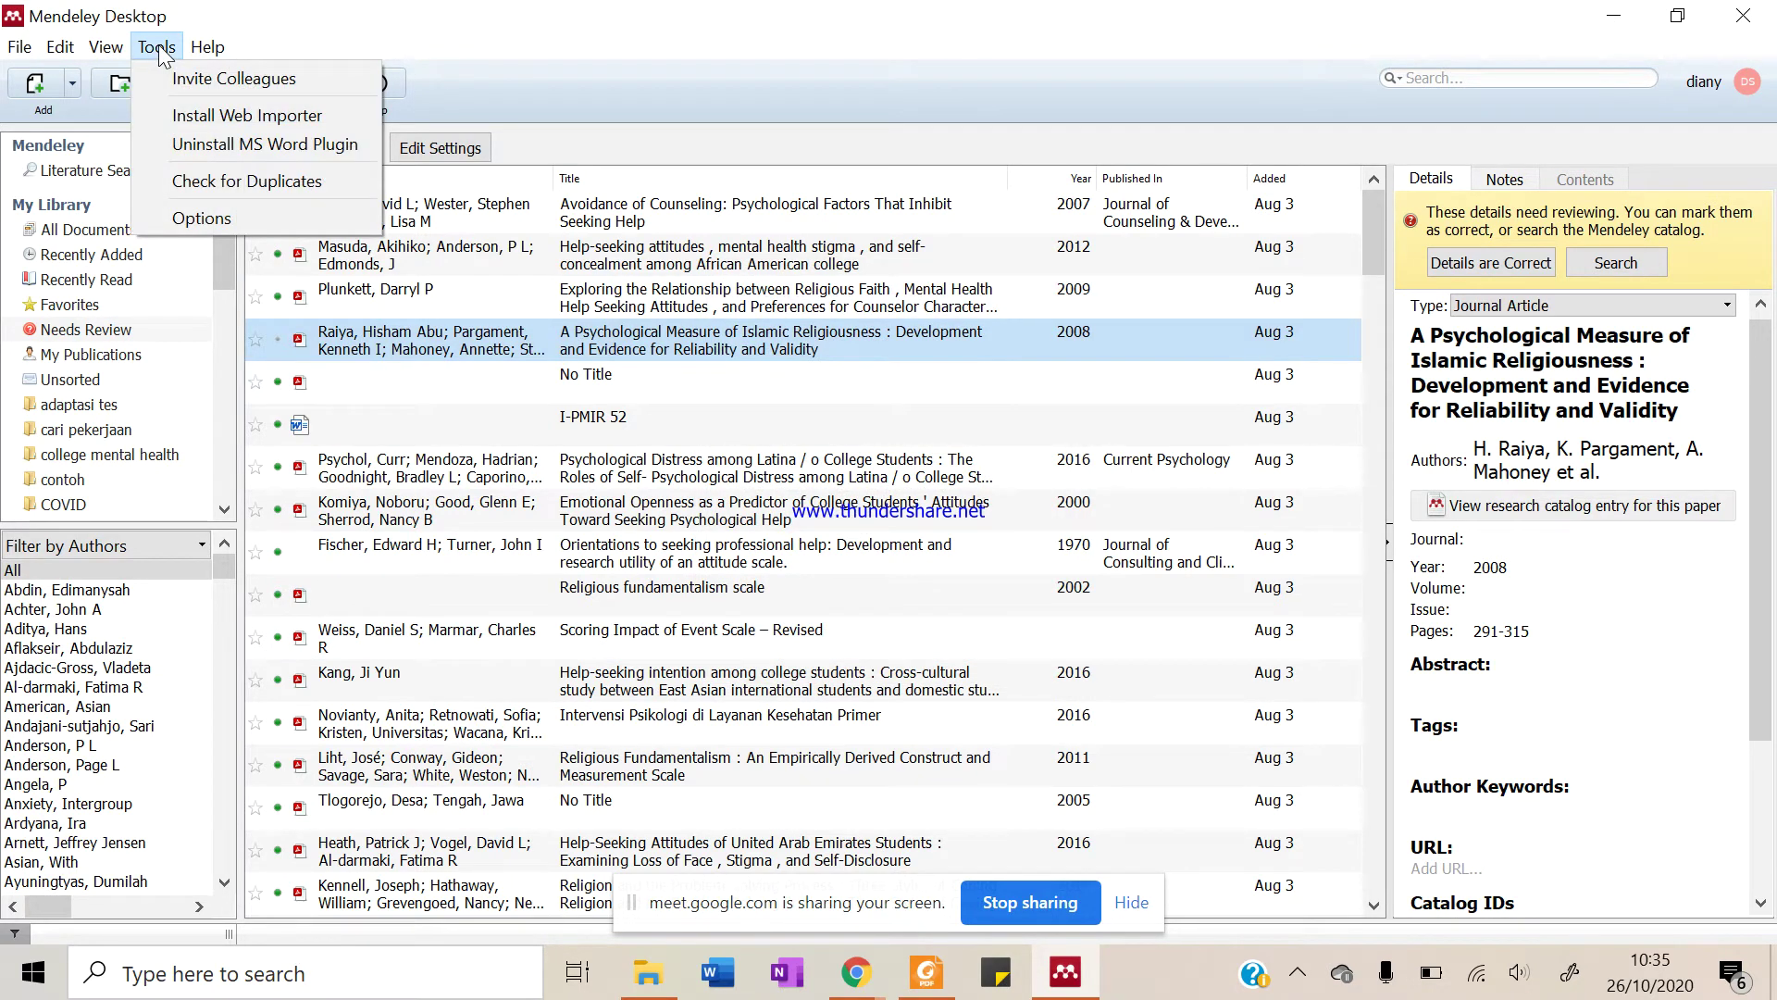
click(692, 52)
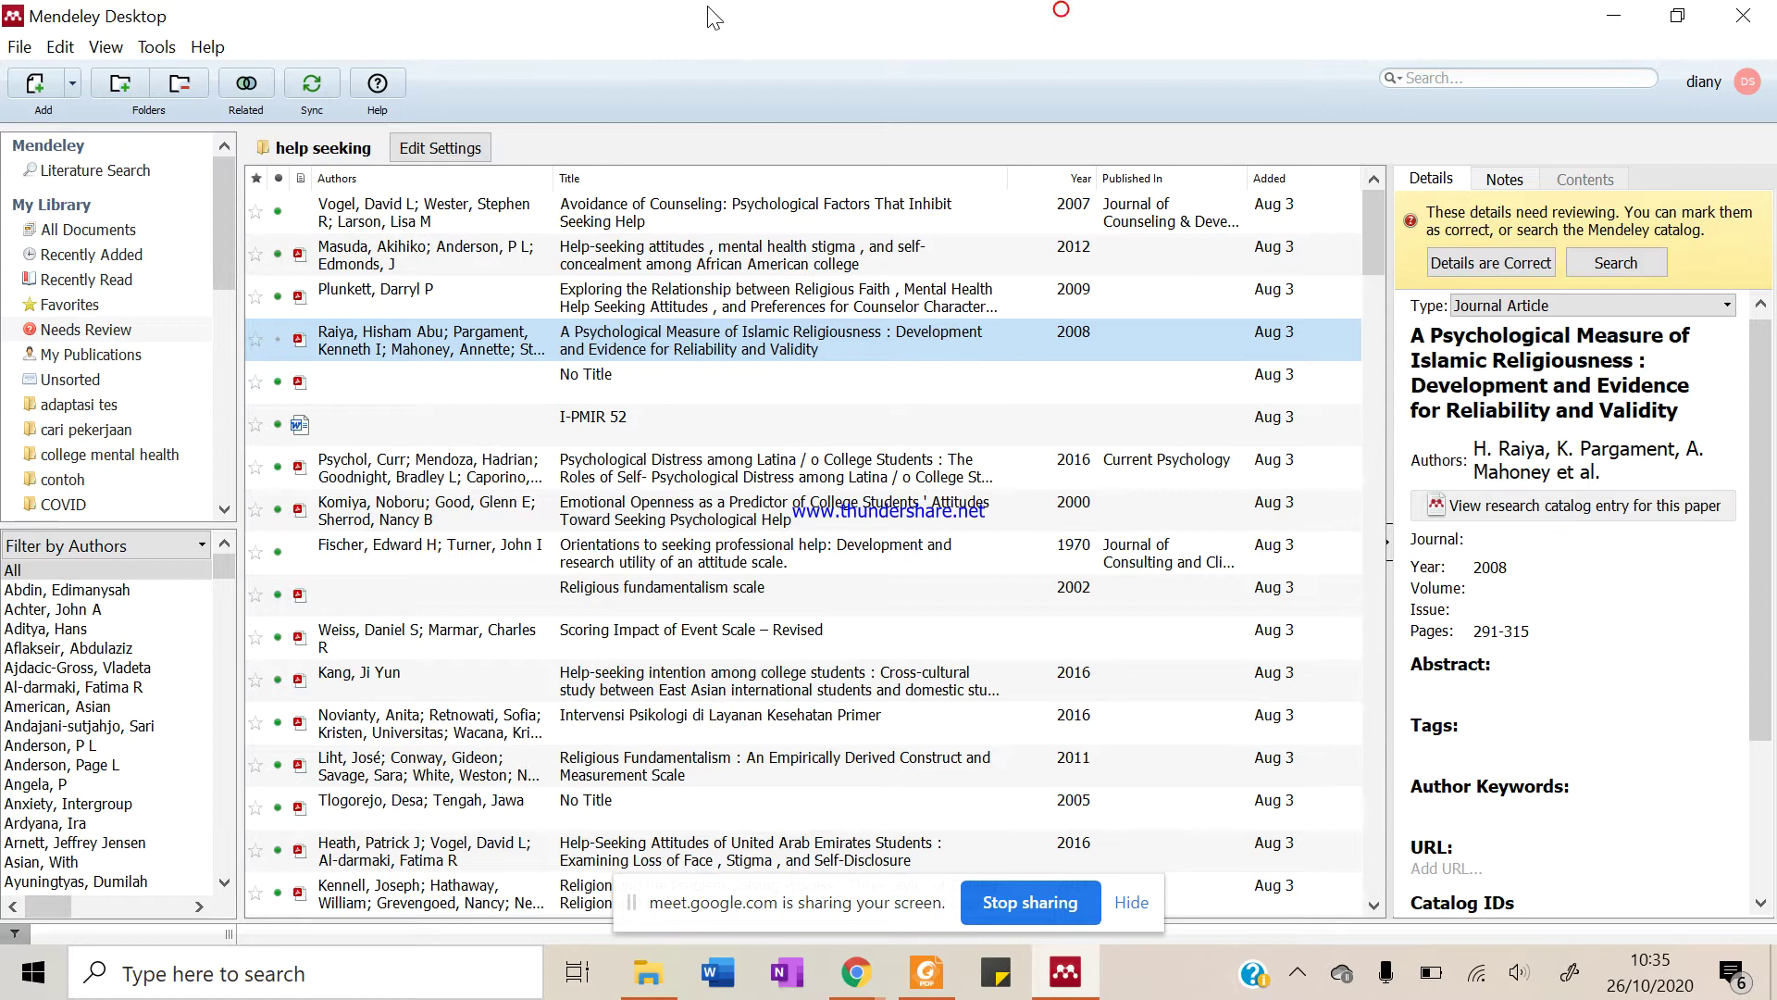
Switch to Word, create a blank document and display its reference tools to check the Mendeley Cite-O-Matic commands
click(723, 988)
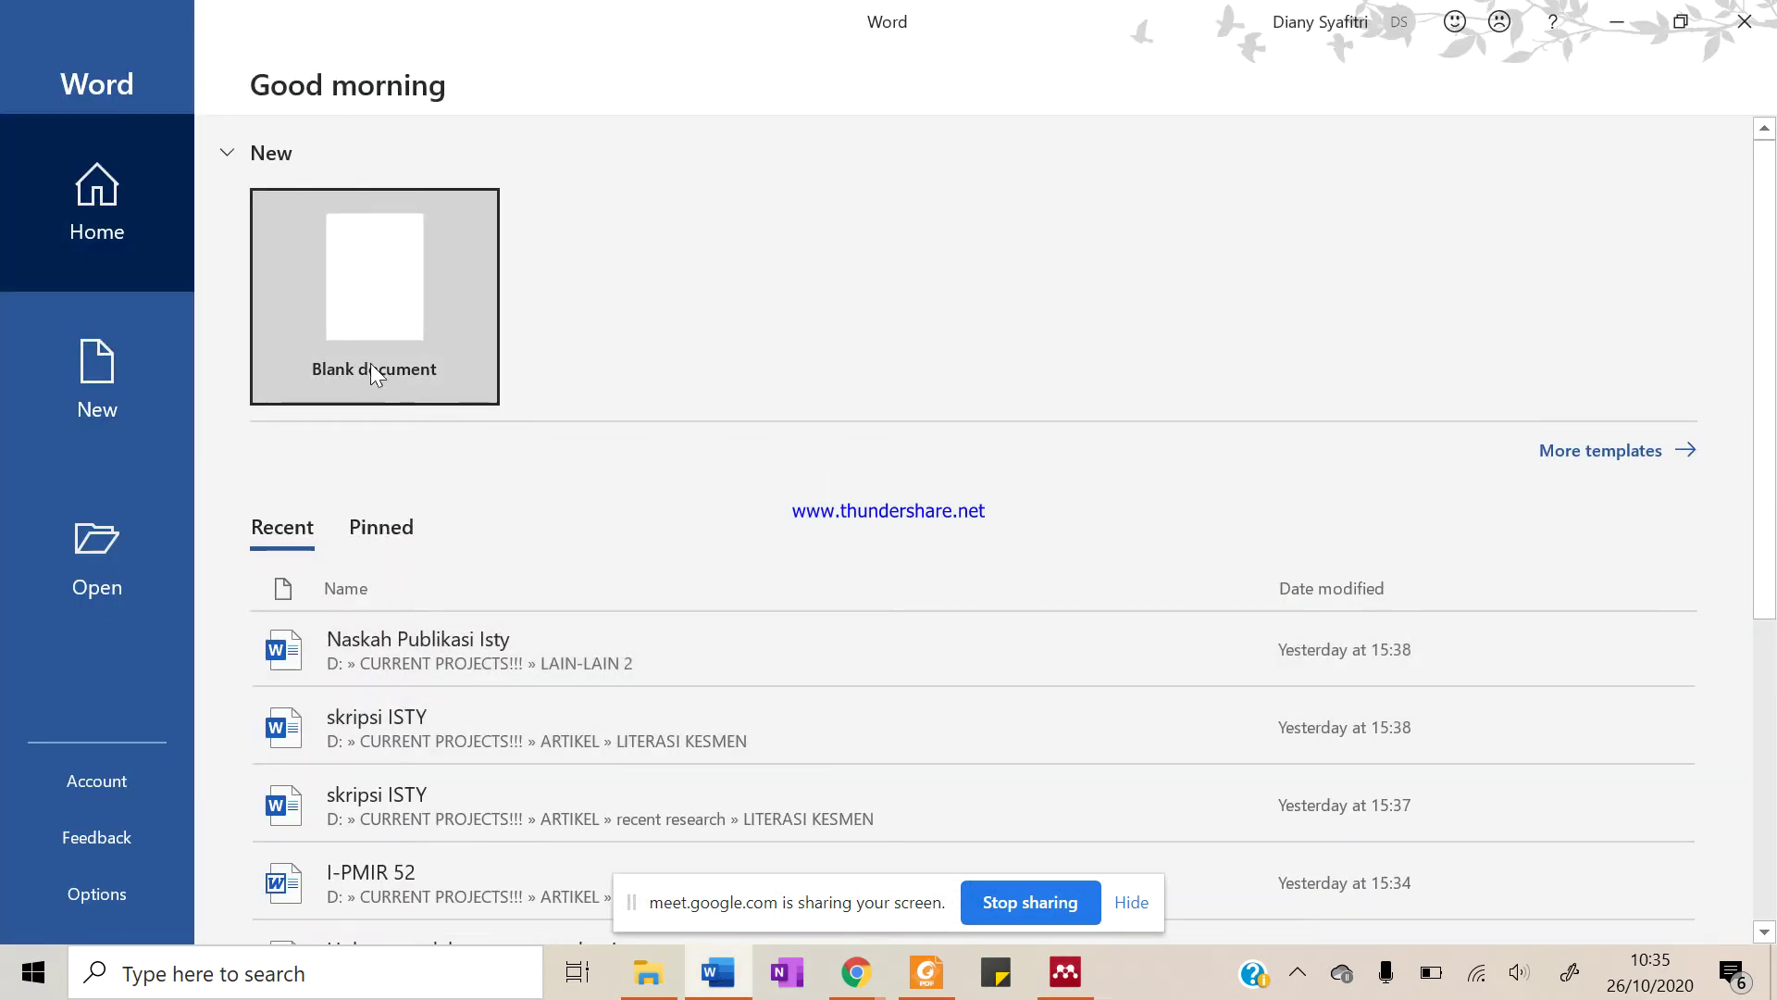
click(372, 365)
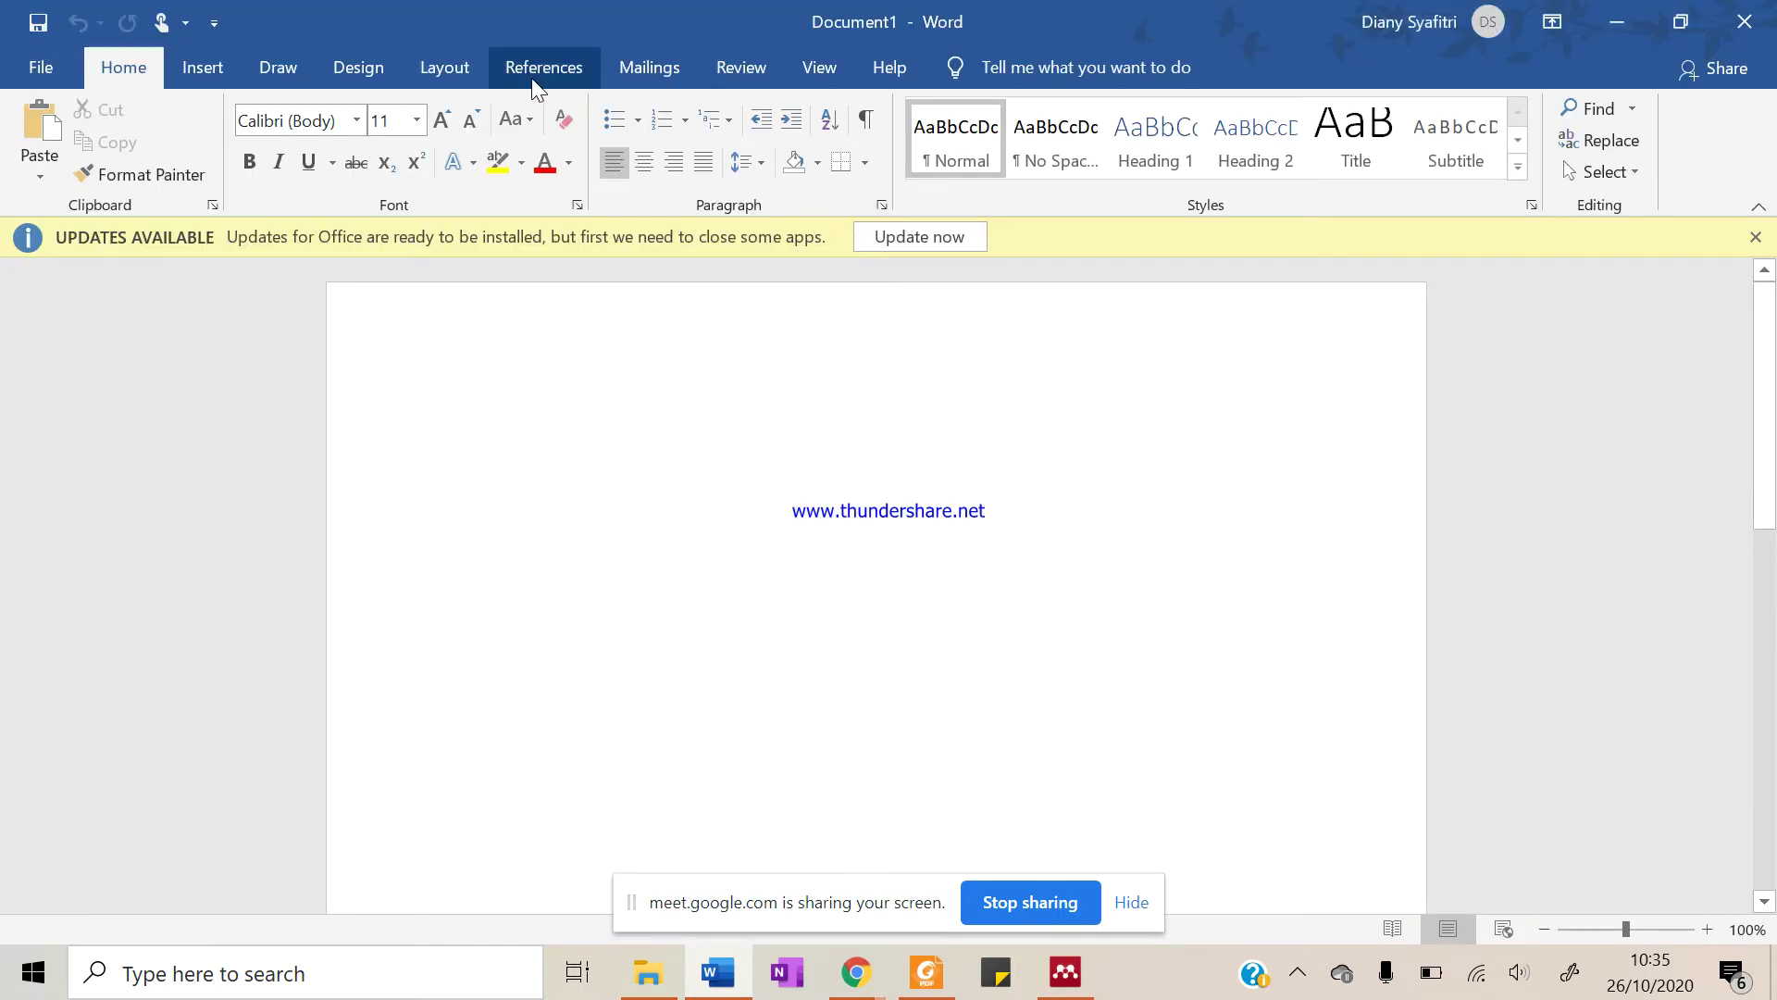
click(556, 73)
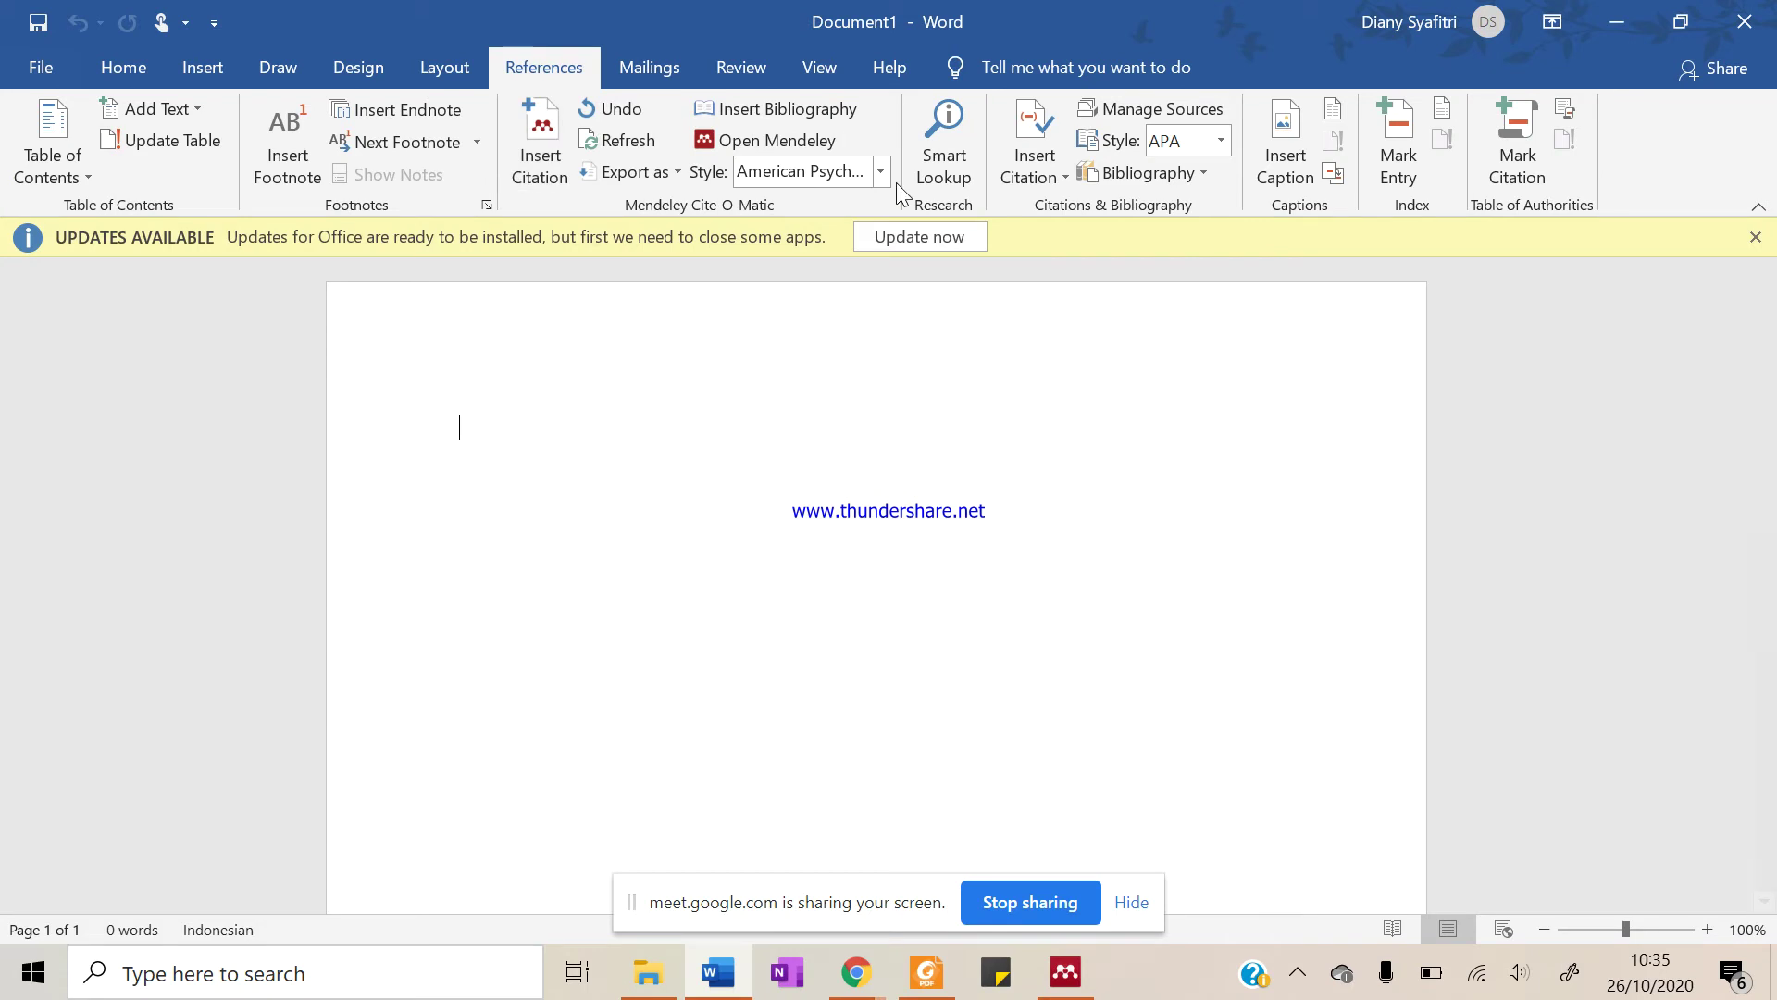
Look over Mendeley Desktop's library folders, and open the Proyeksi: Jurnal Psikologi website in a new Chrome tab
click(1055, 987)
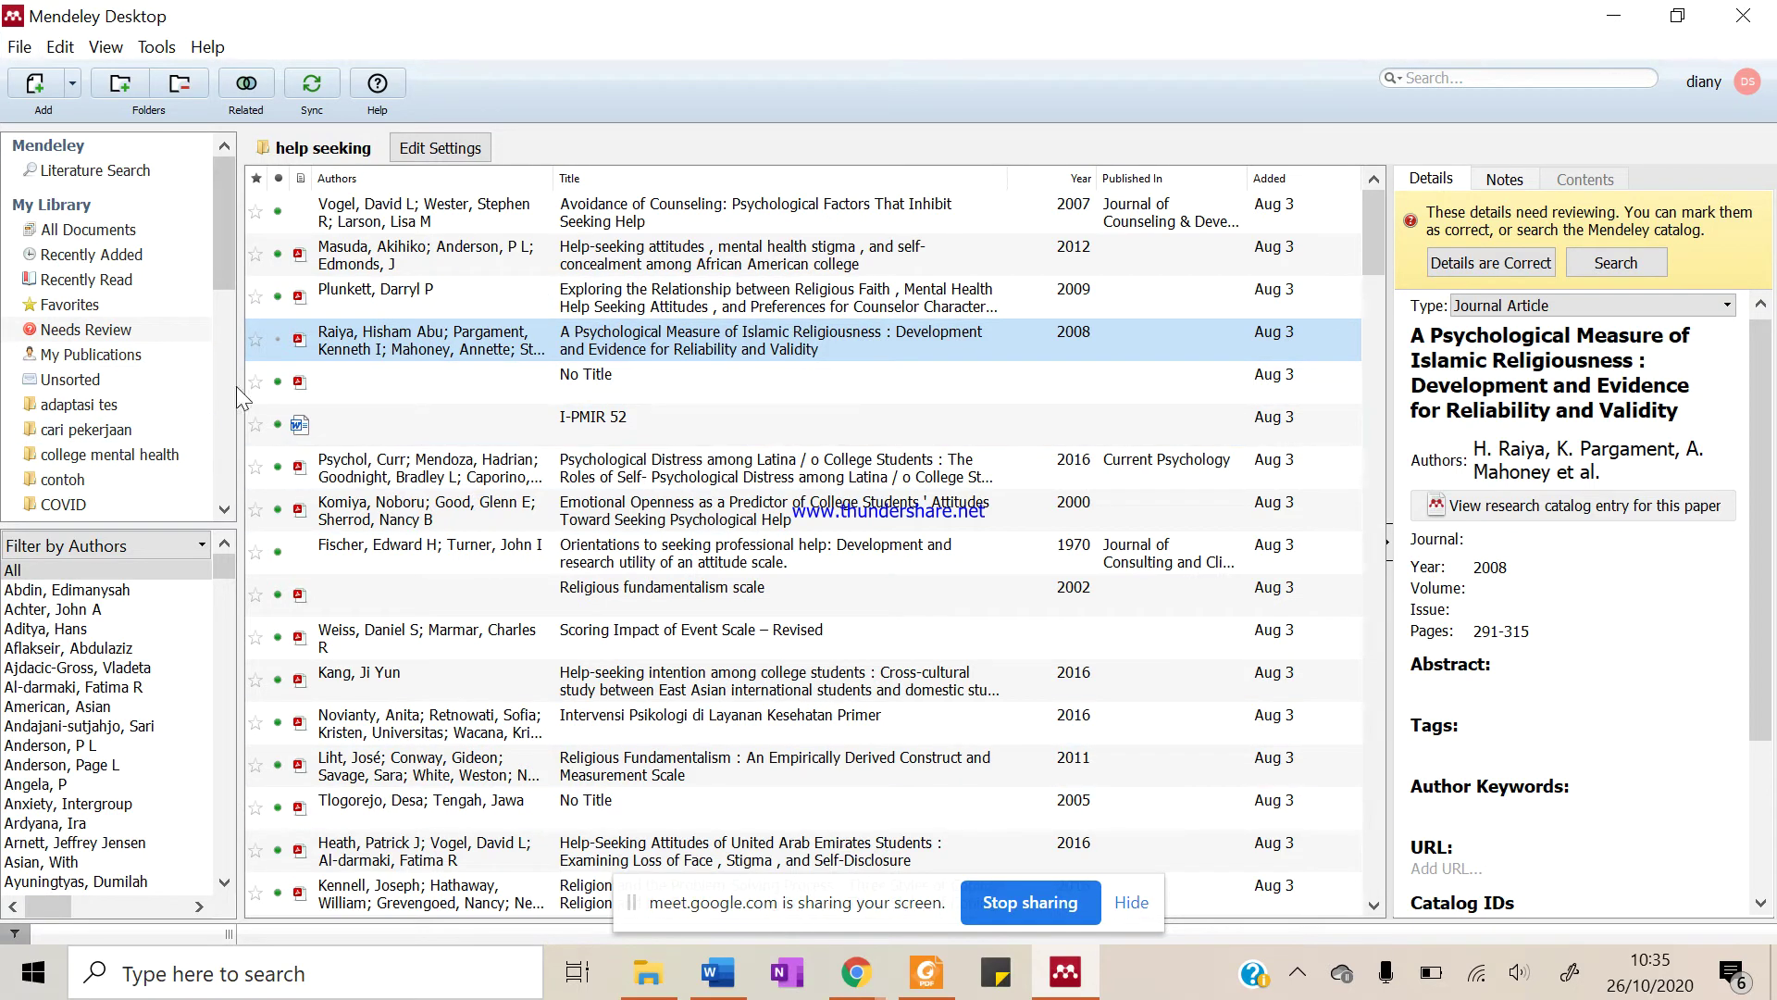
drag(219, 271, 219, 320)
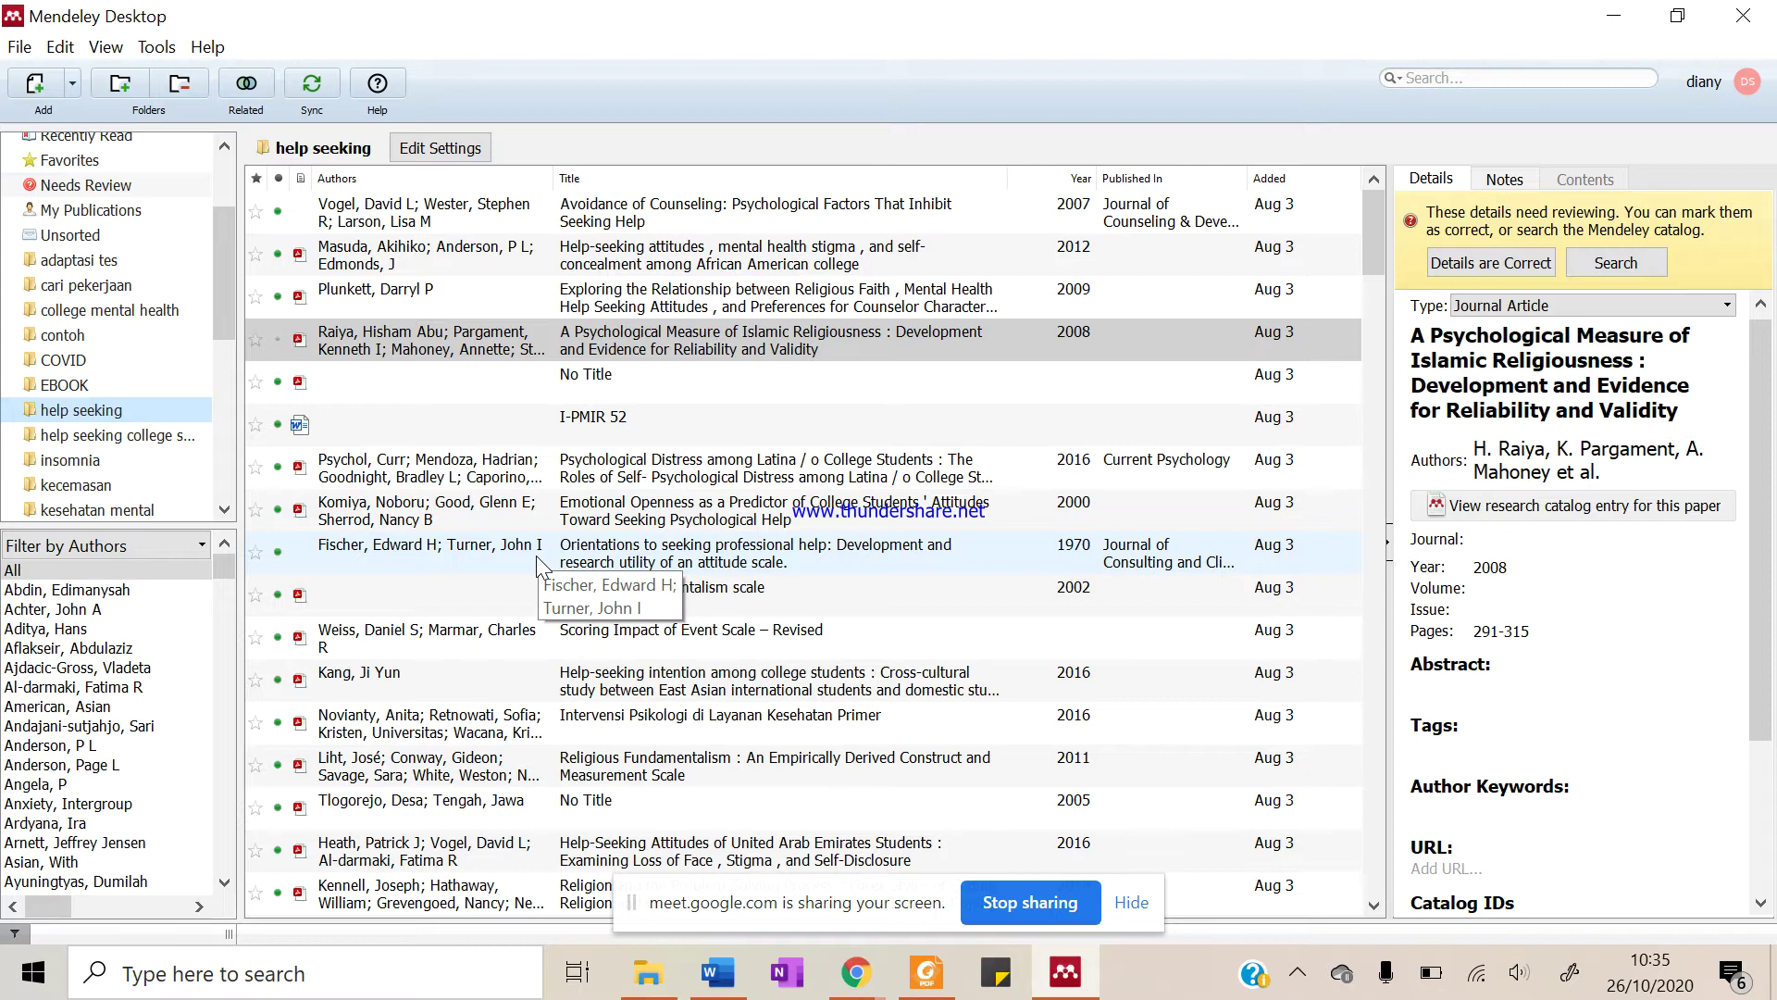
mouse_move(856, 972)
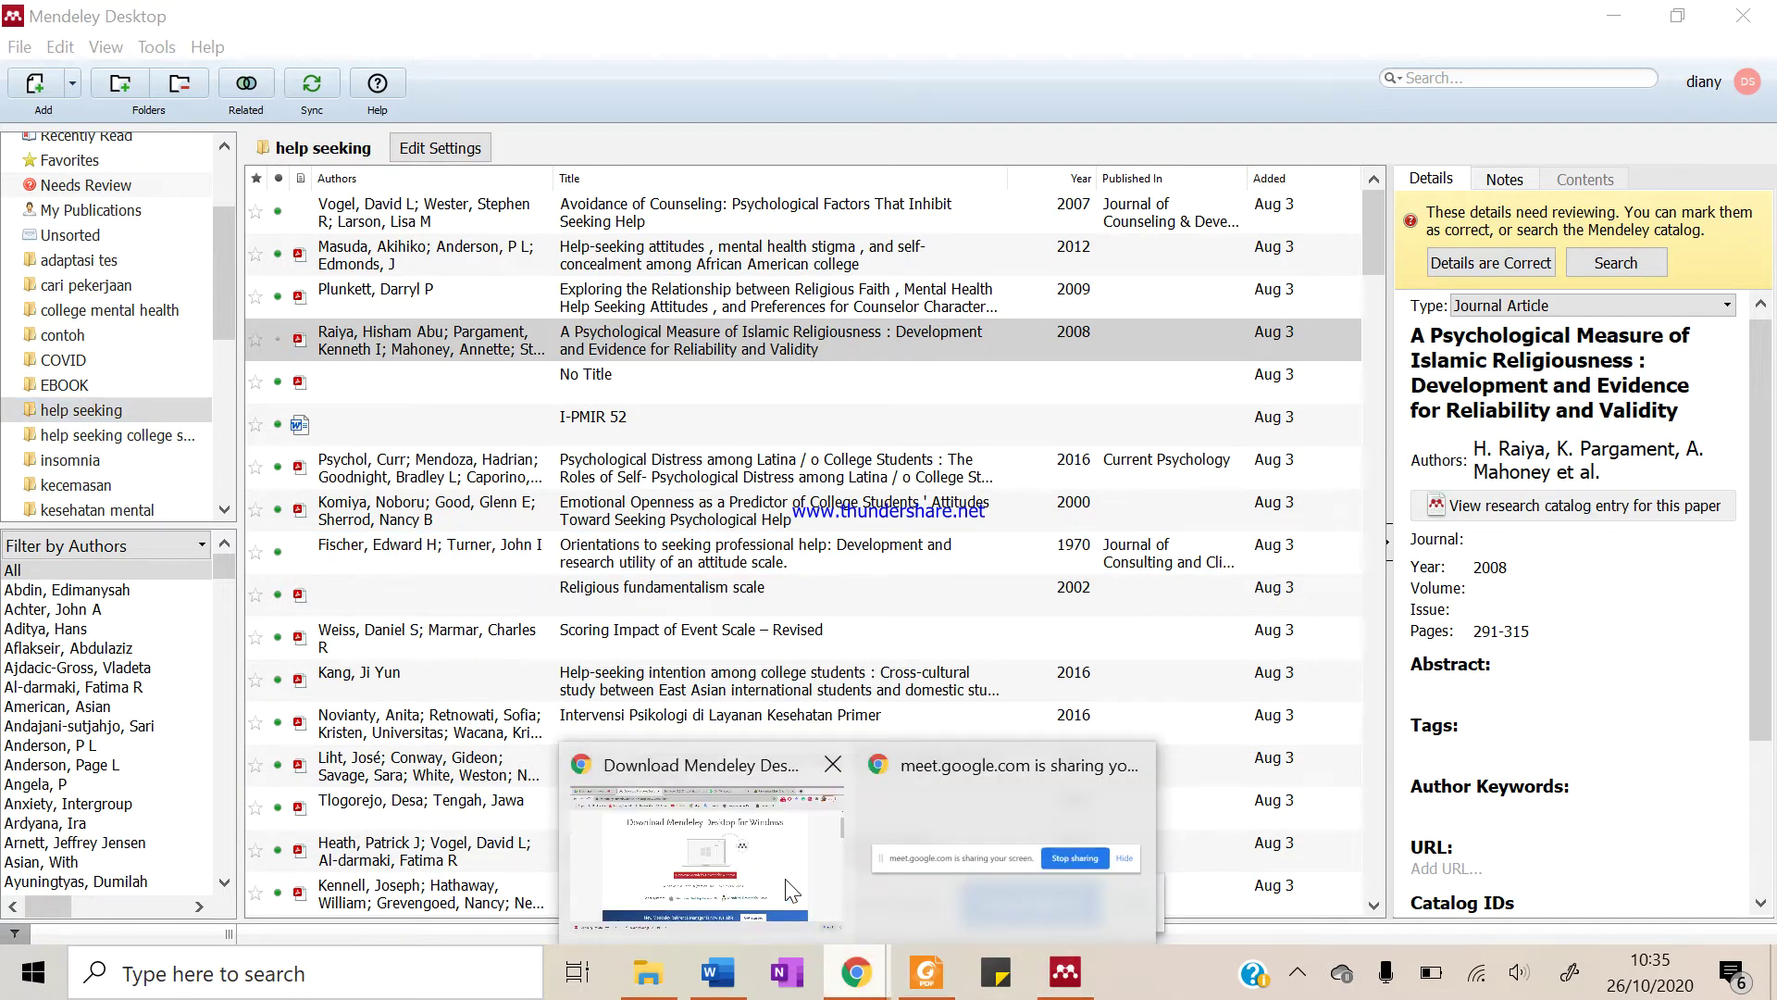
click(796, 768)
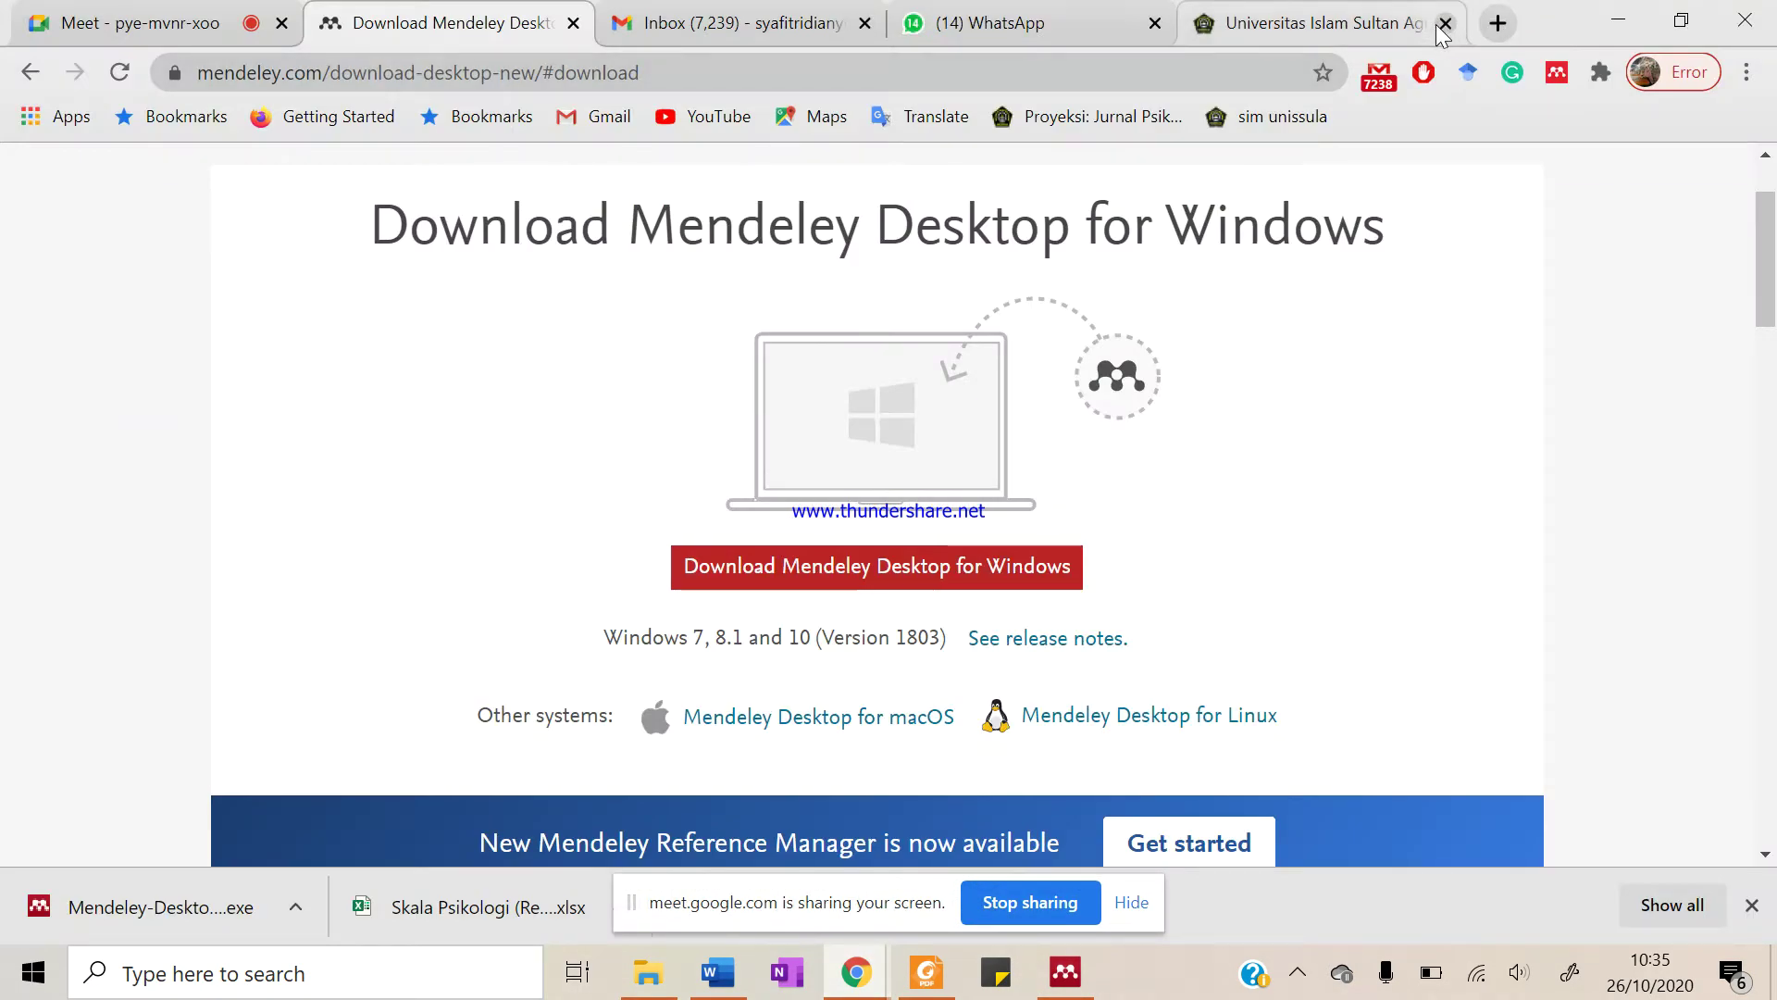
click(1497, 24)
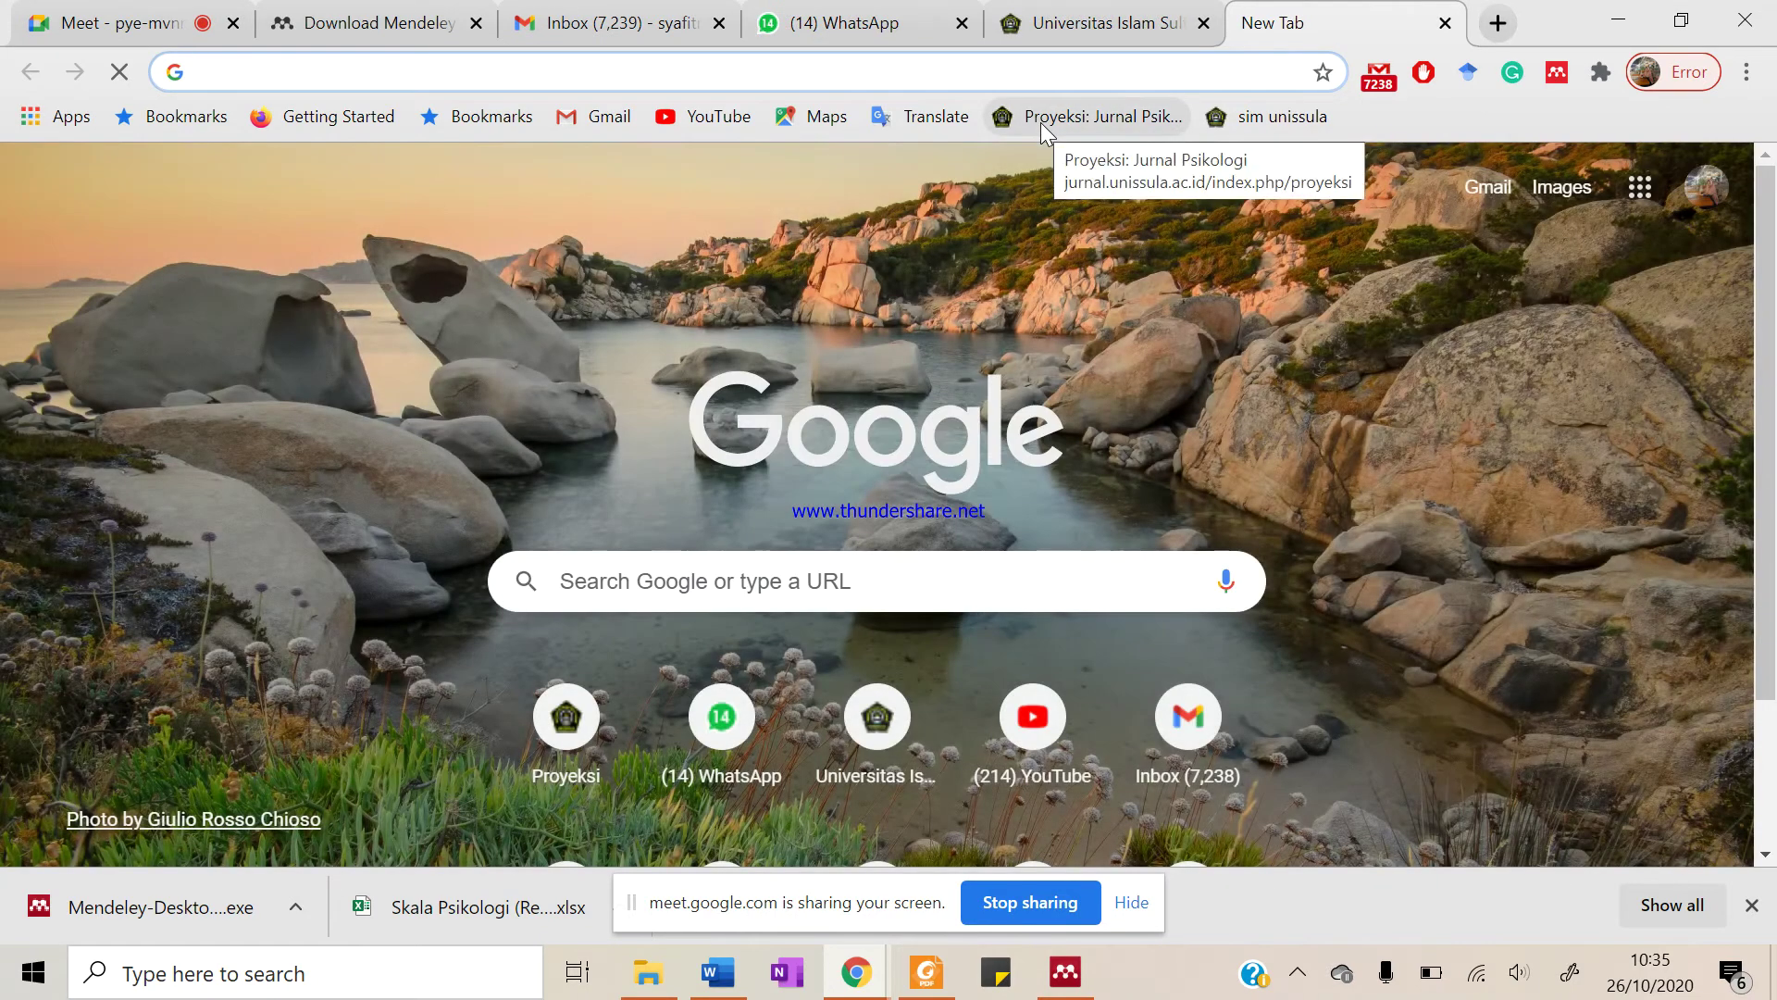
click(1040, 122)
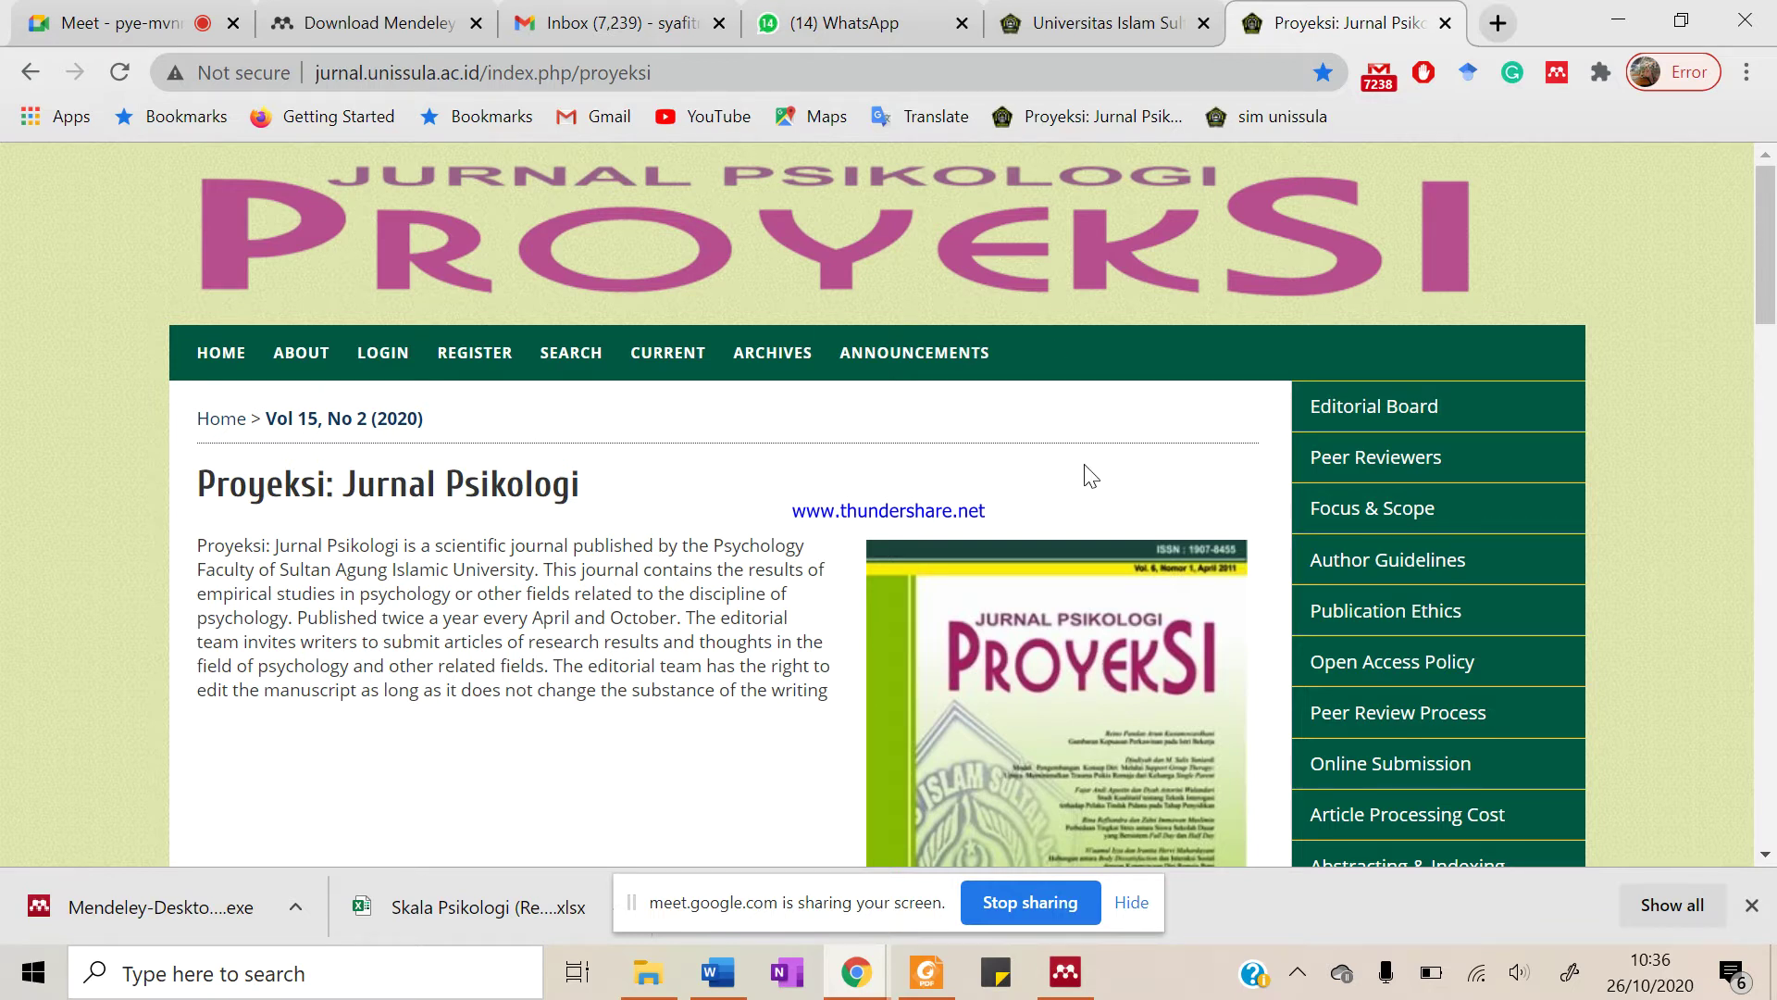
Look over the Proyeksi journal's home page and its current table of contents, dismissing the chat notification
scroll(1090, 476, down, 10)
scroll(1090, 476, down, 6)
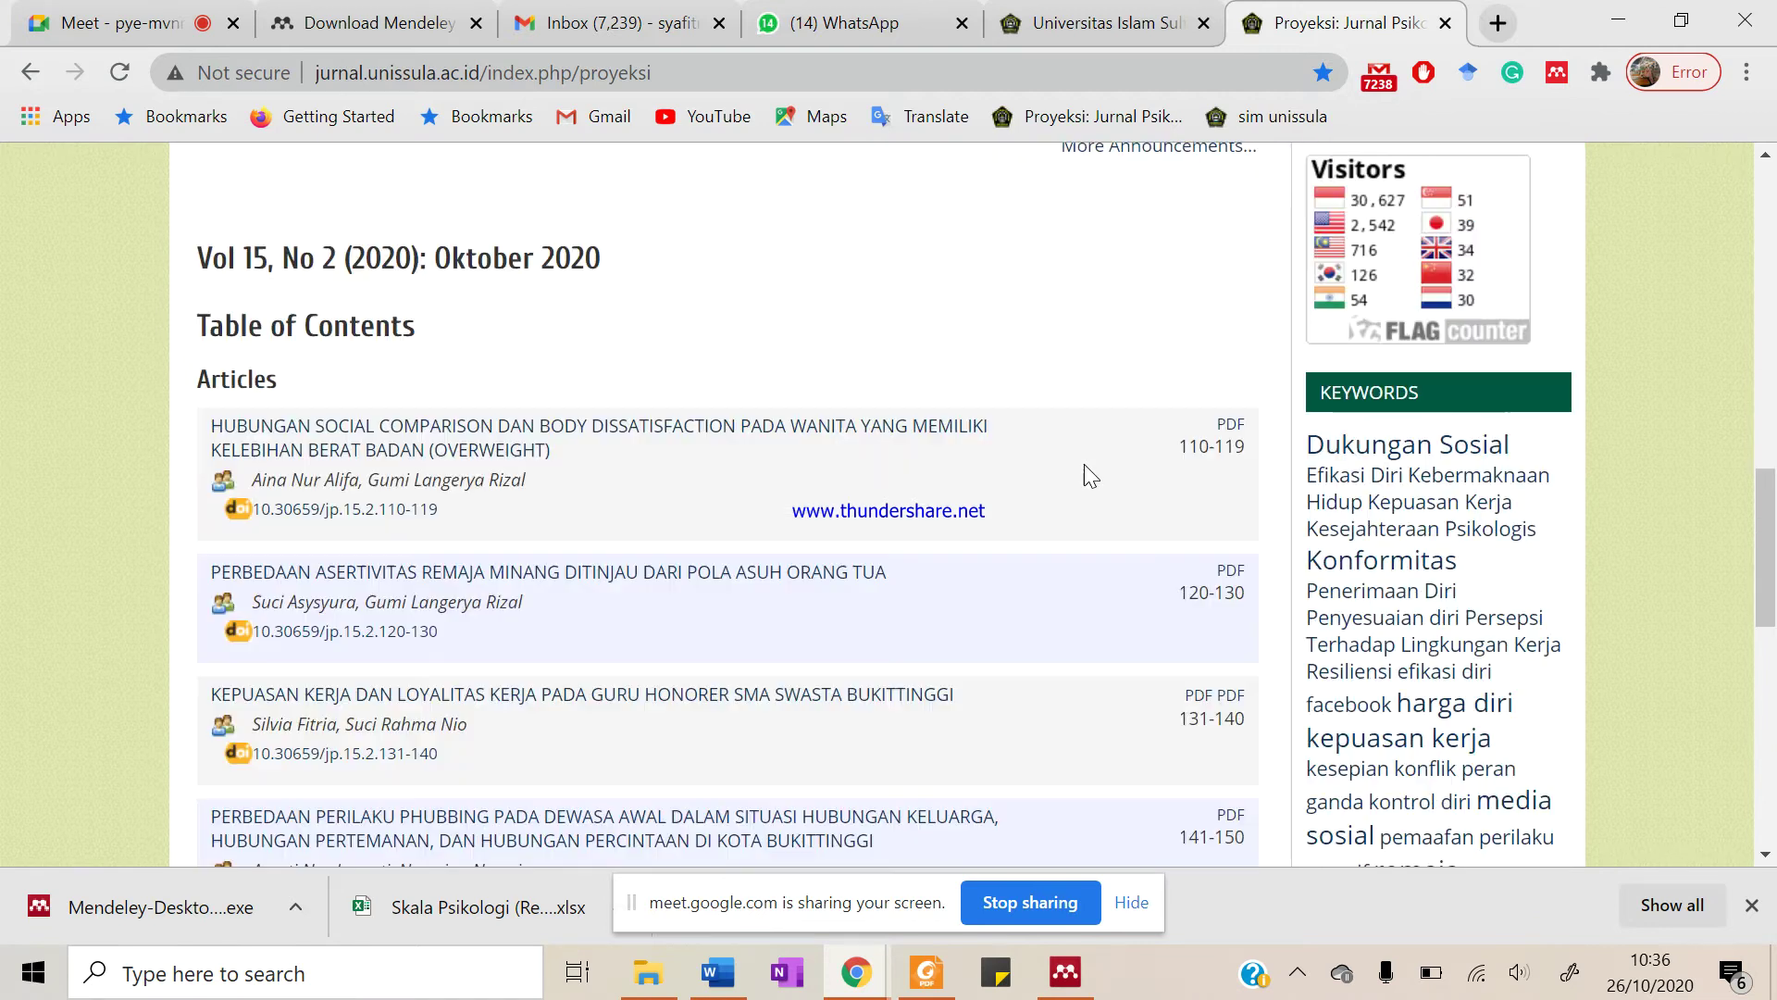
scroll(1090, 476, up, 8)
scroll(1090, 476, up, 7)
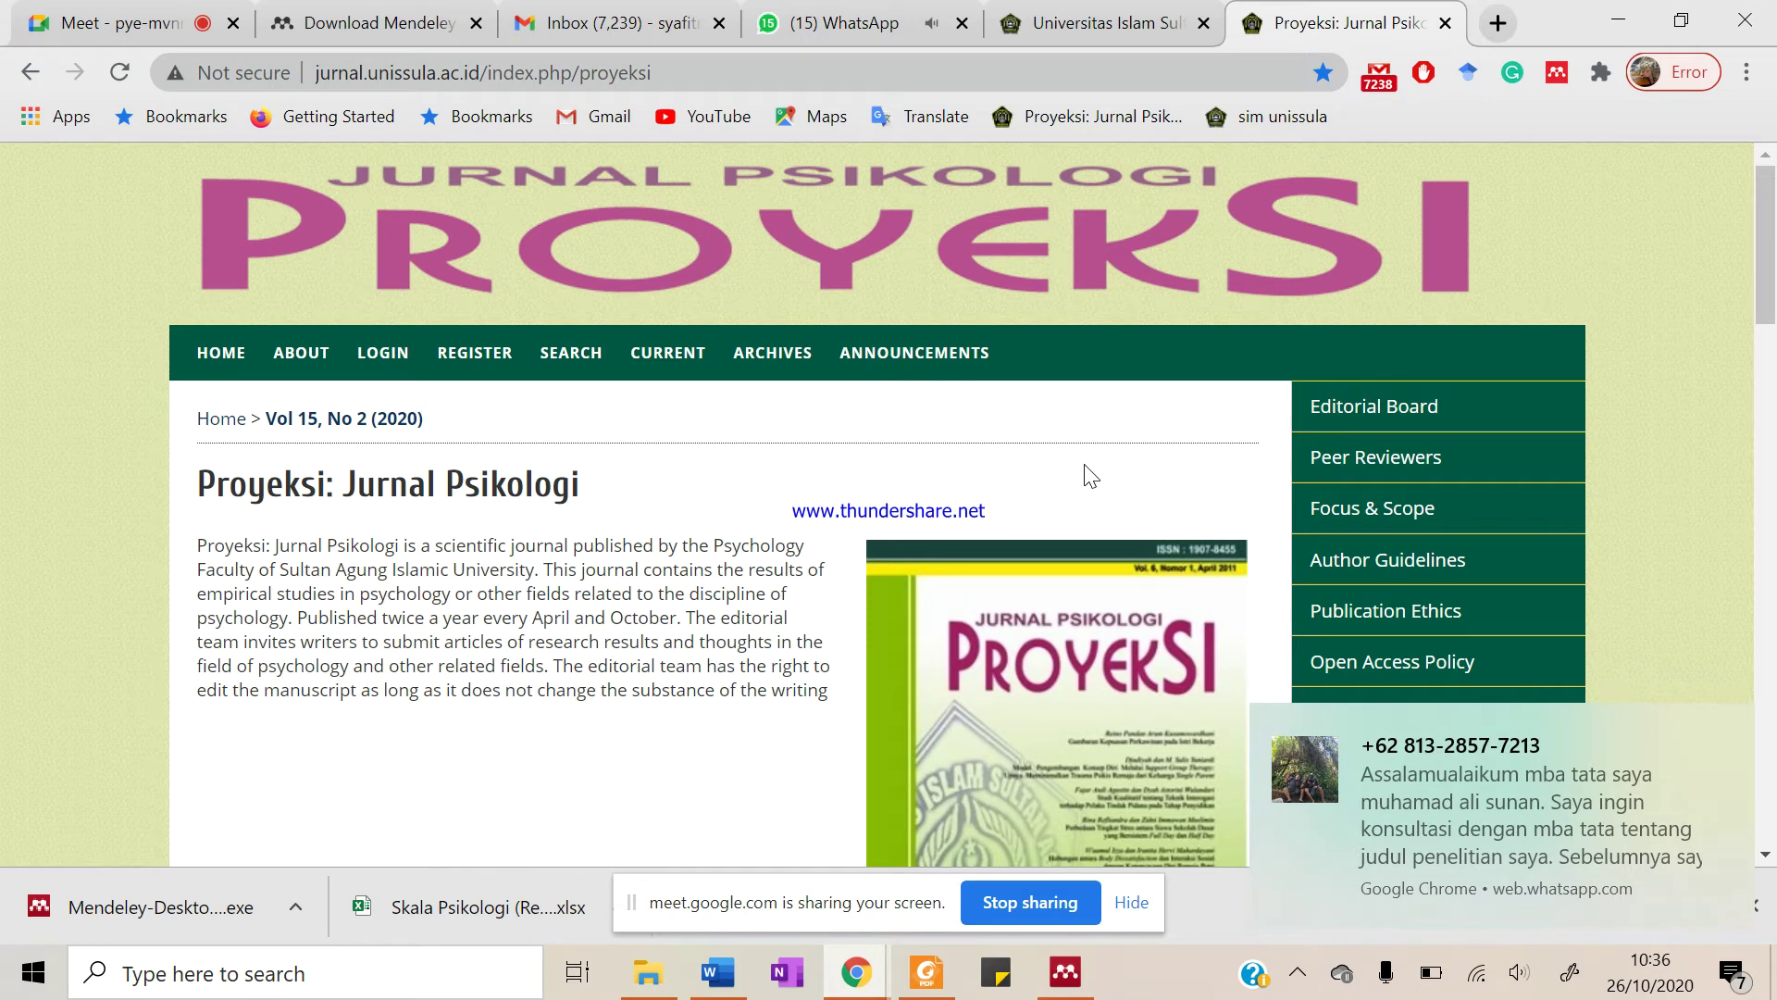
click(1723, 729)
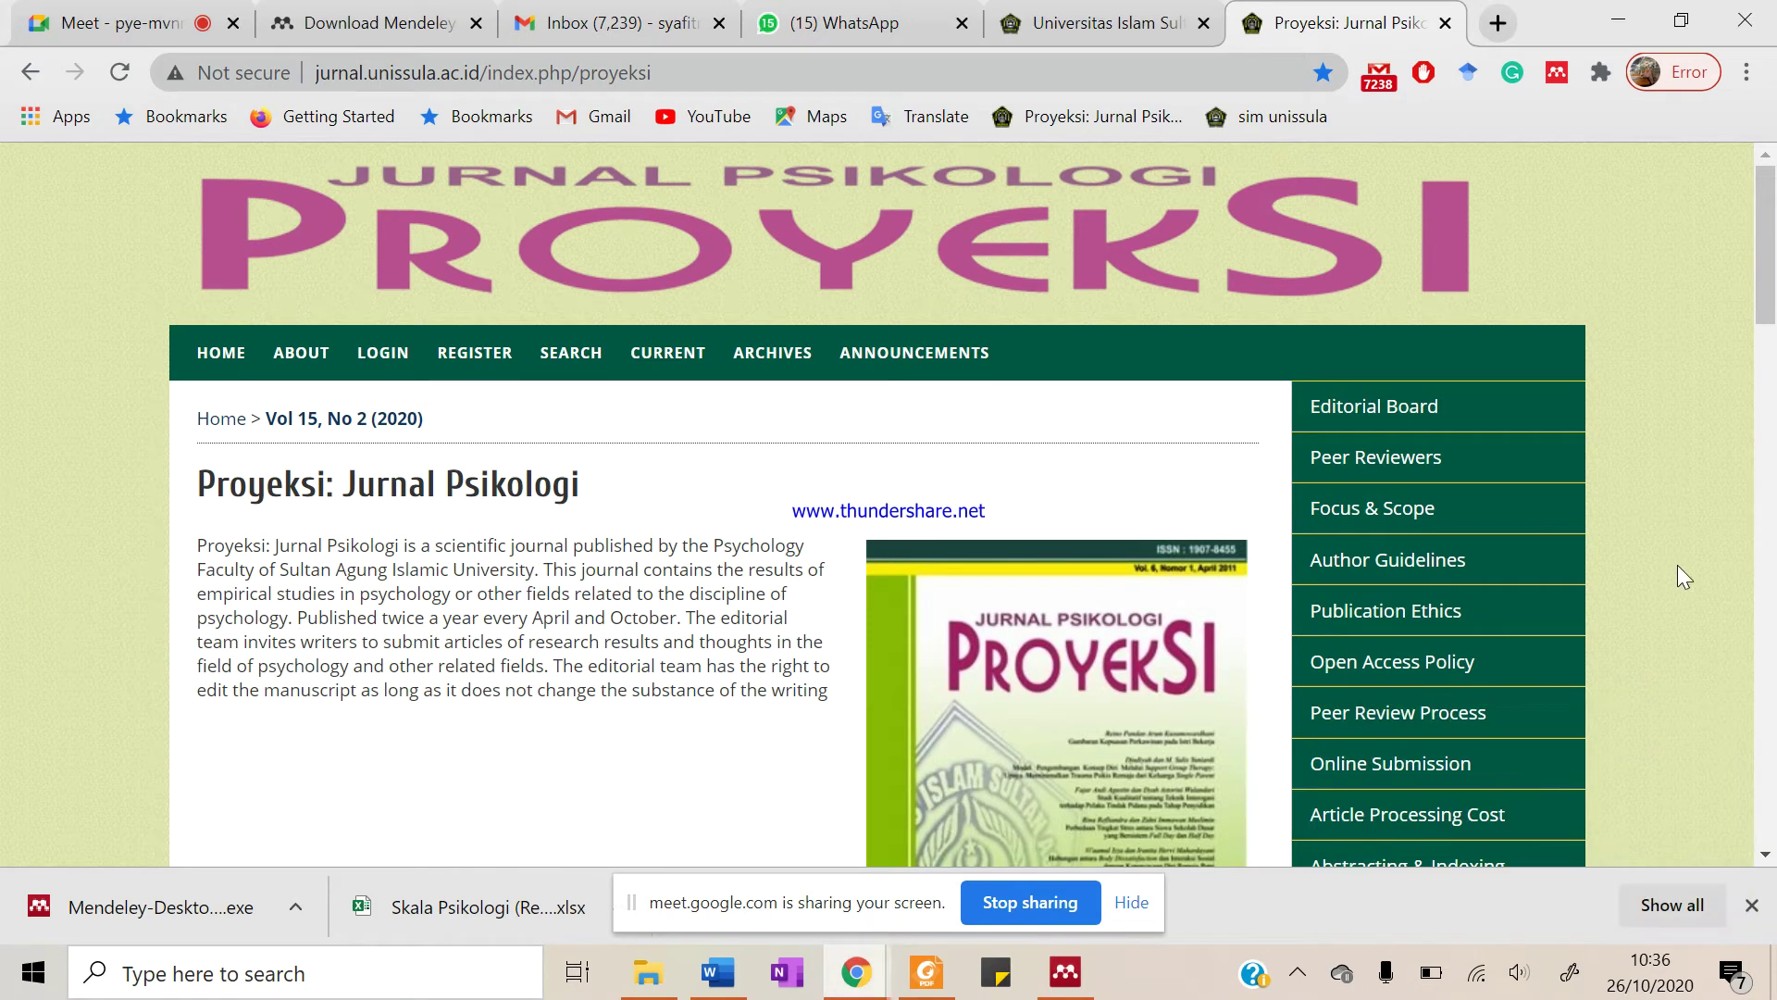
scroll(1644, 626, down, 1)
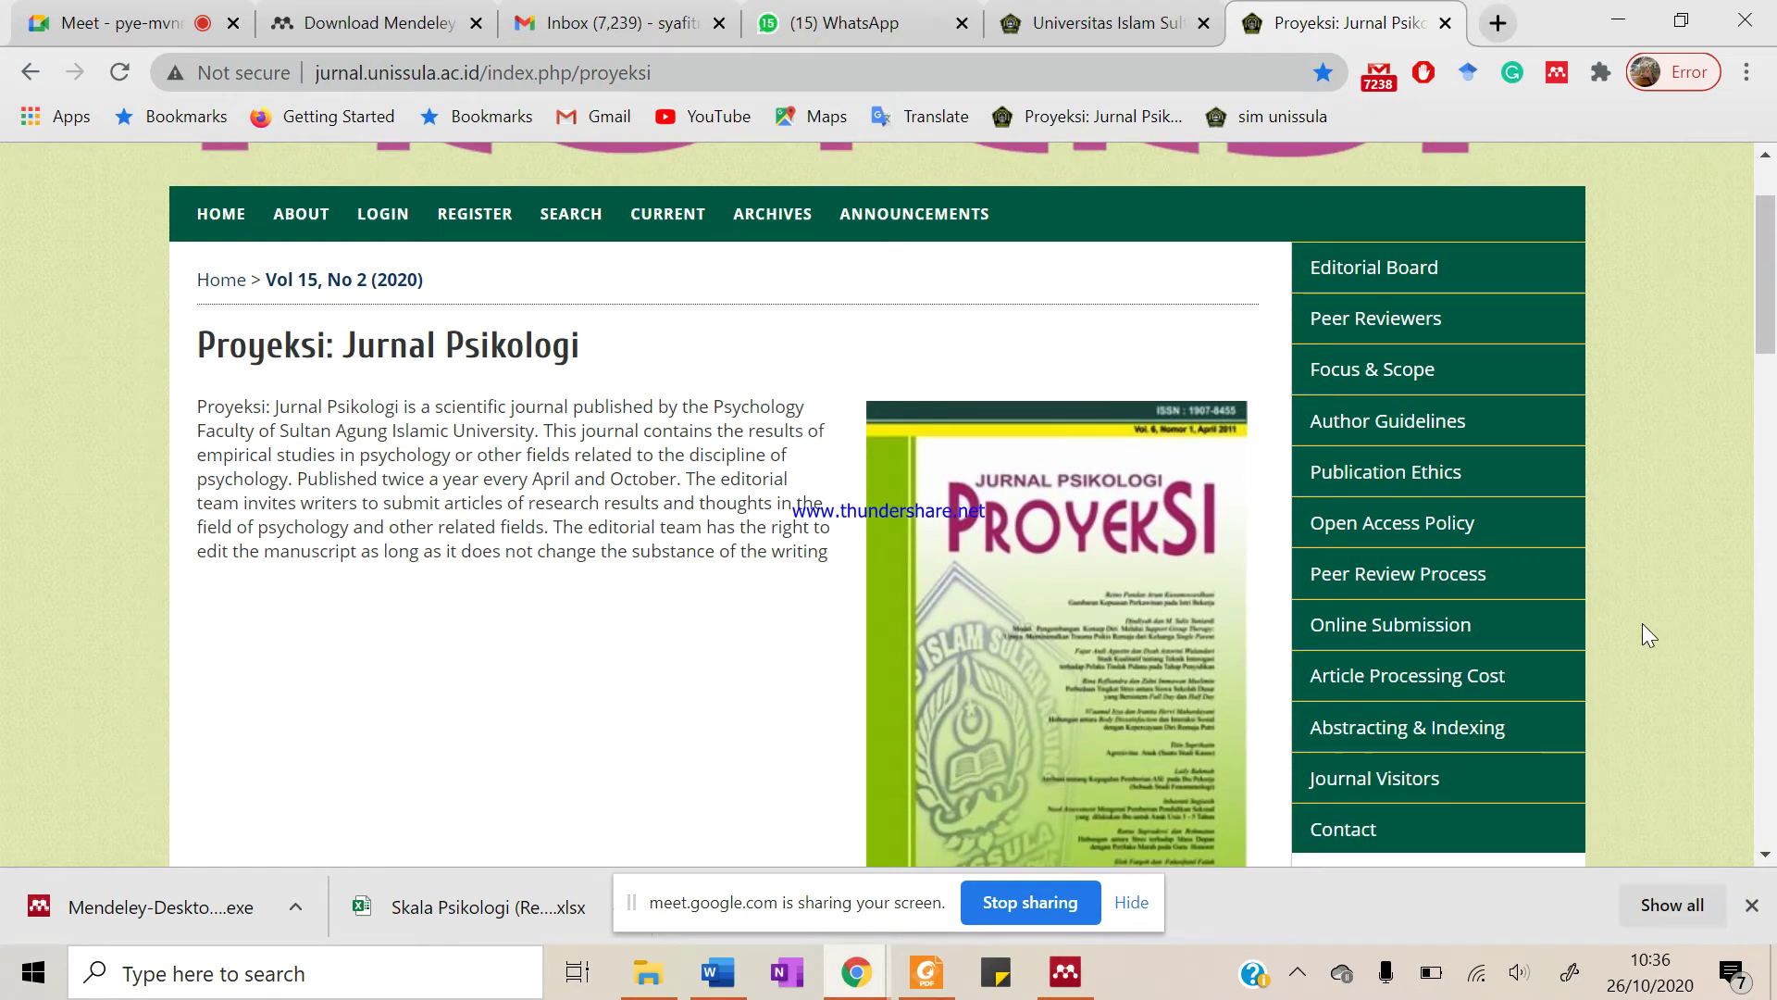
scroll(1643, 625, up, 1)
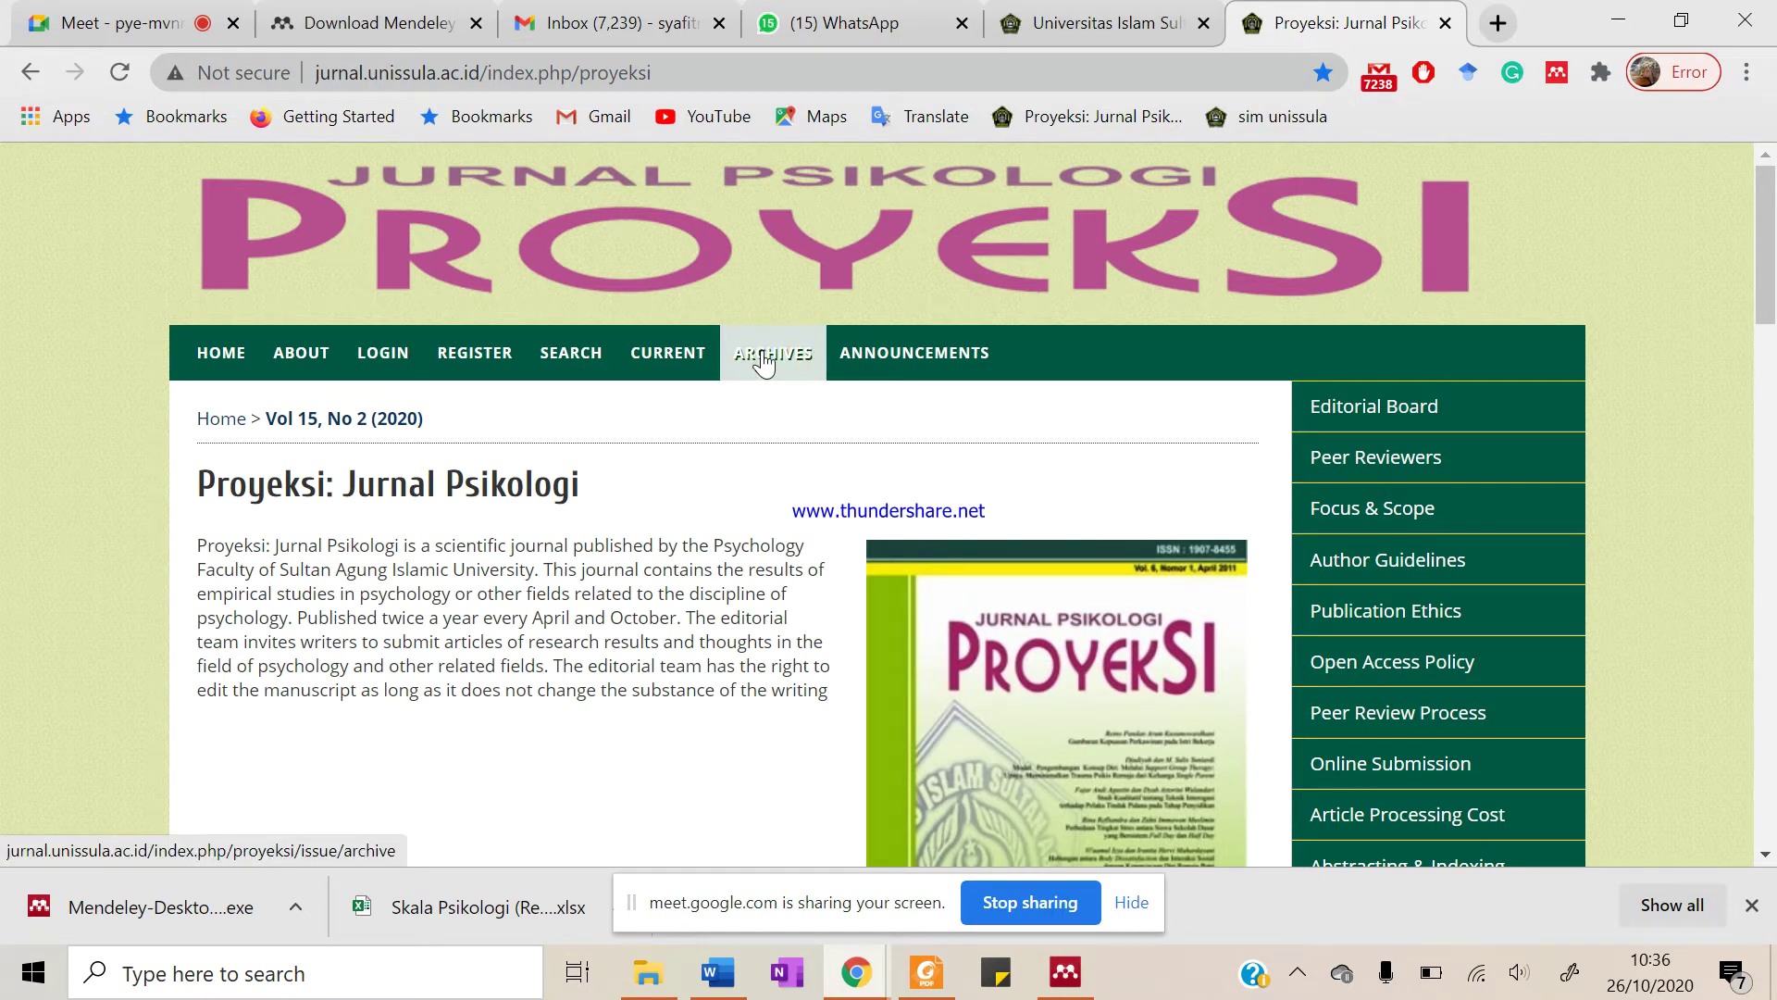
scroll(639, 654, down, 5)
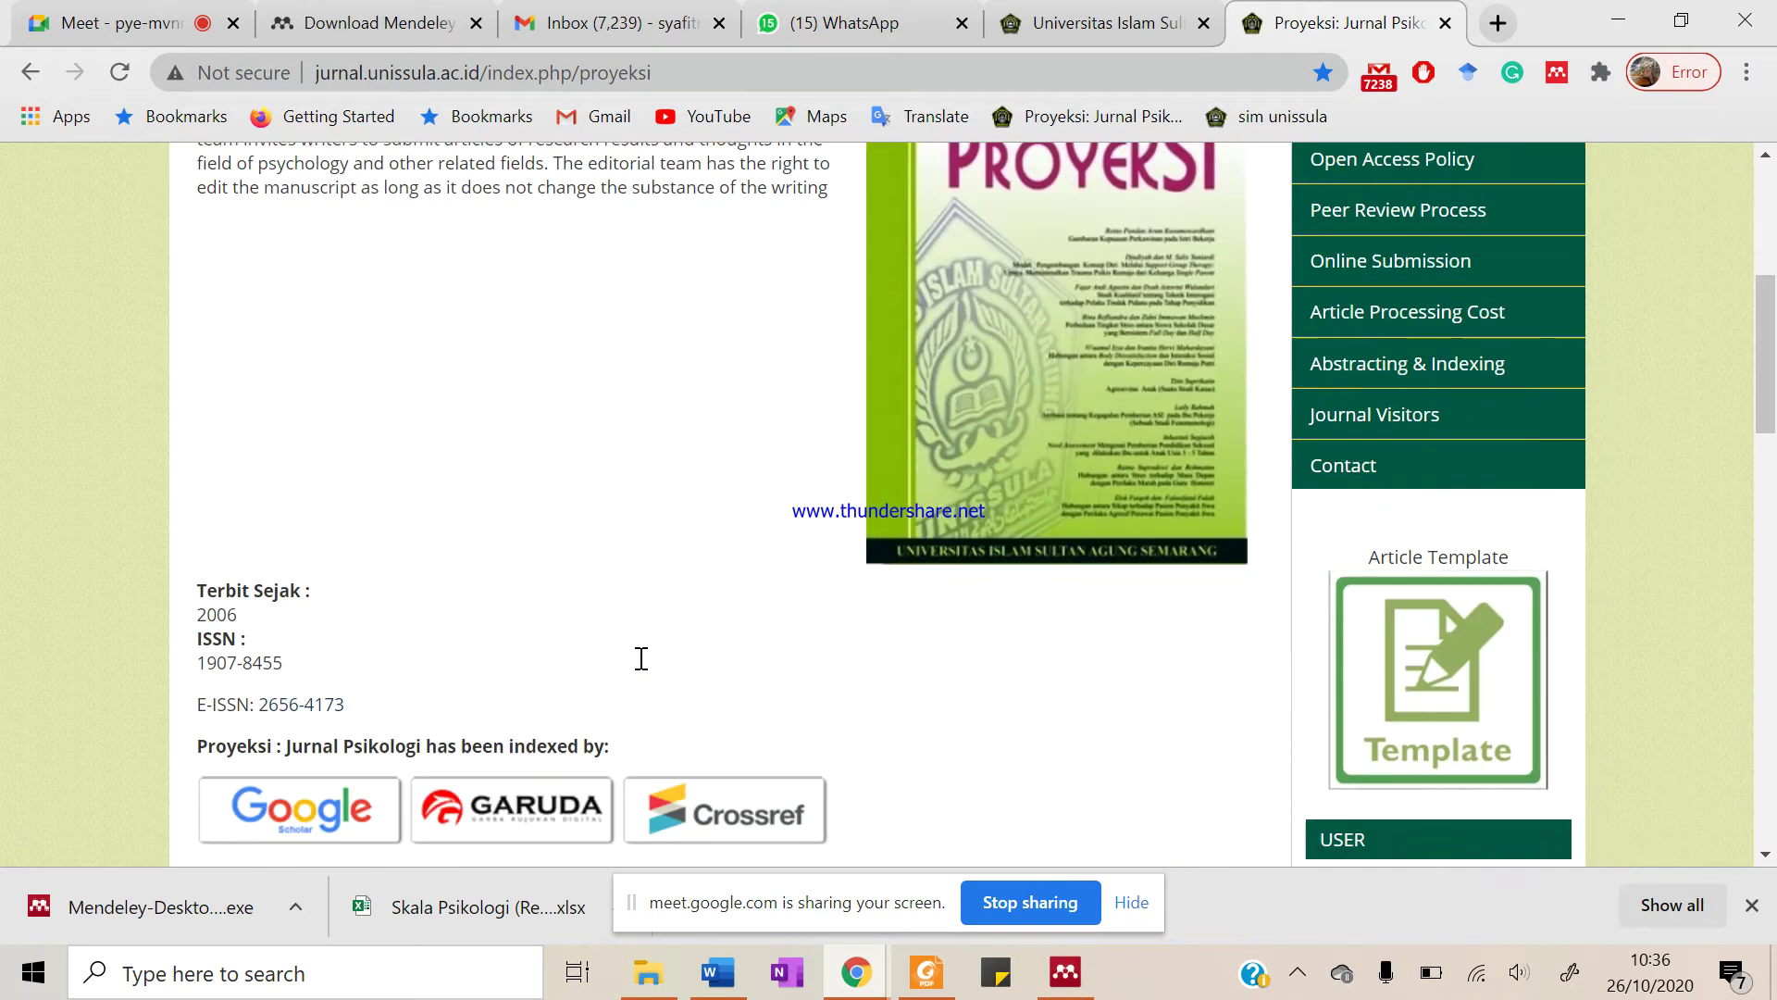
scroll(639, 658, up, 5)
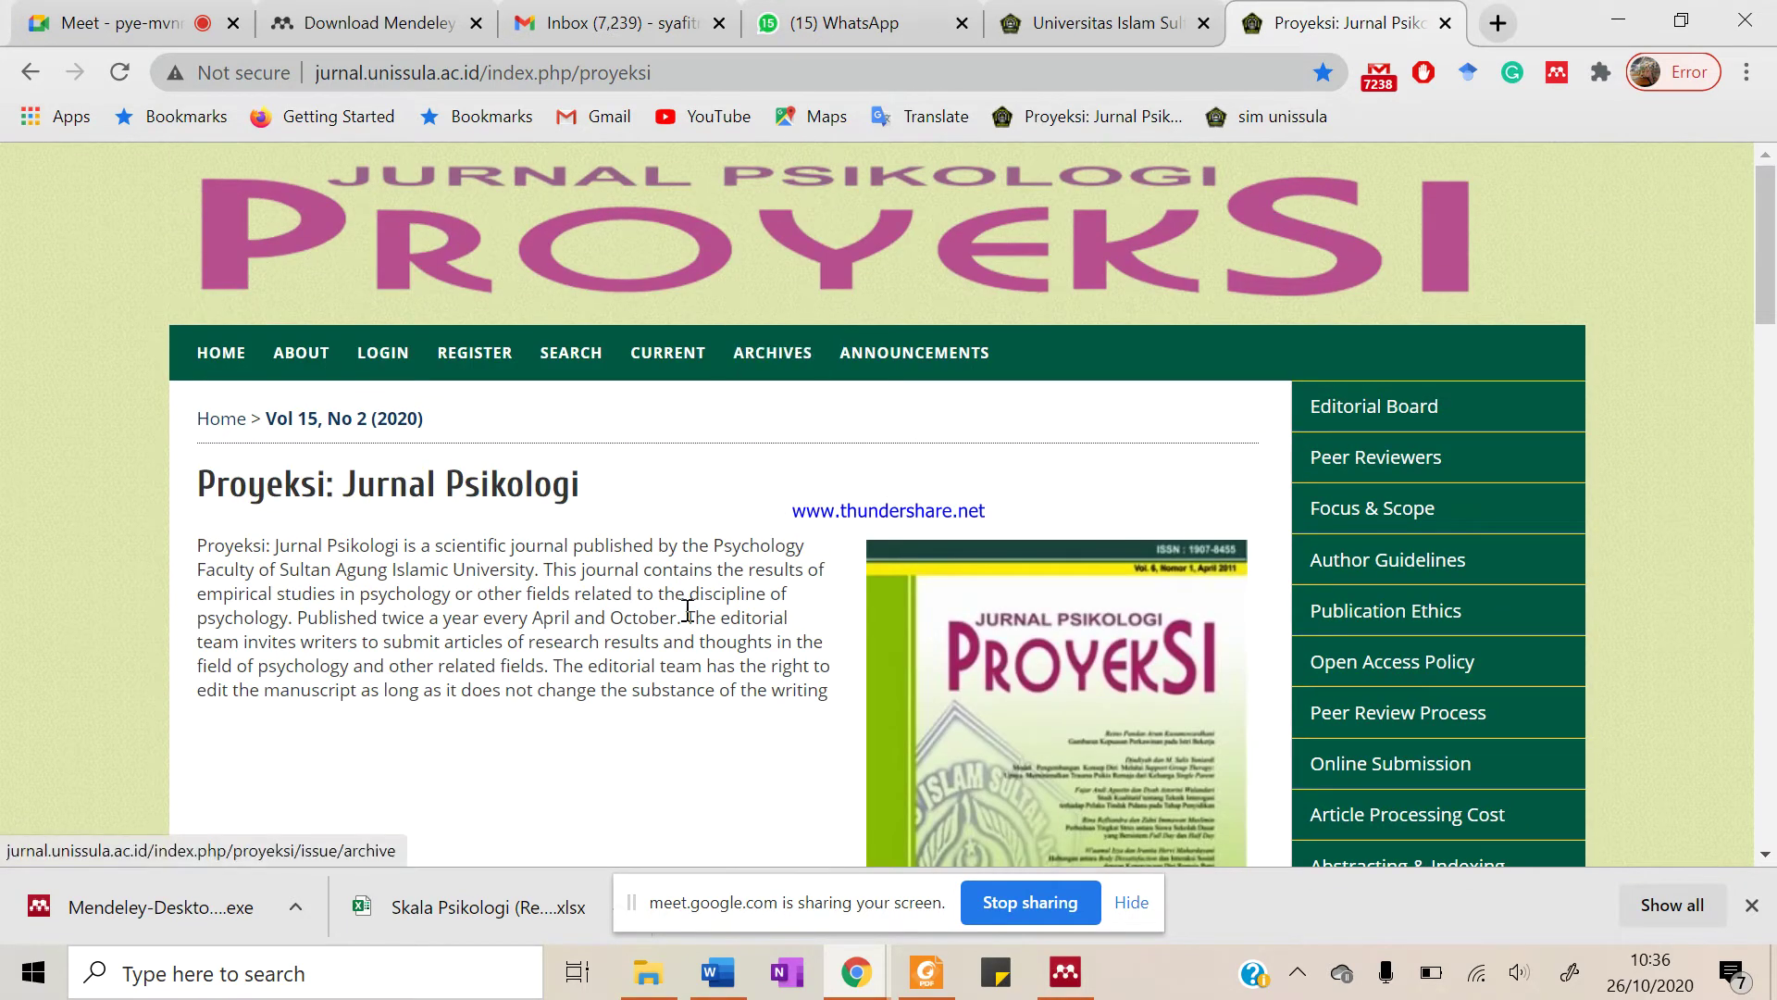
Open the journal's archives and go to the issue Vol 15, No 2 (2020): Oktober 2020
click(800, 370)
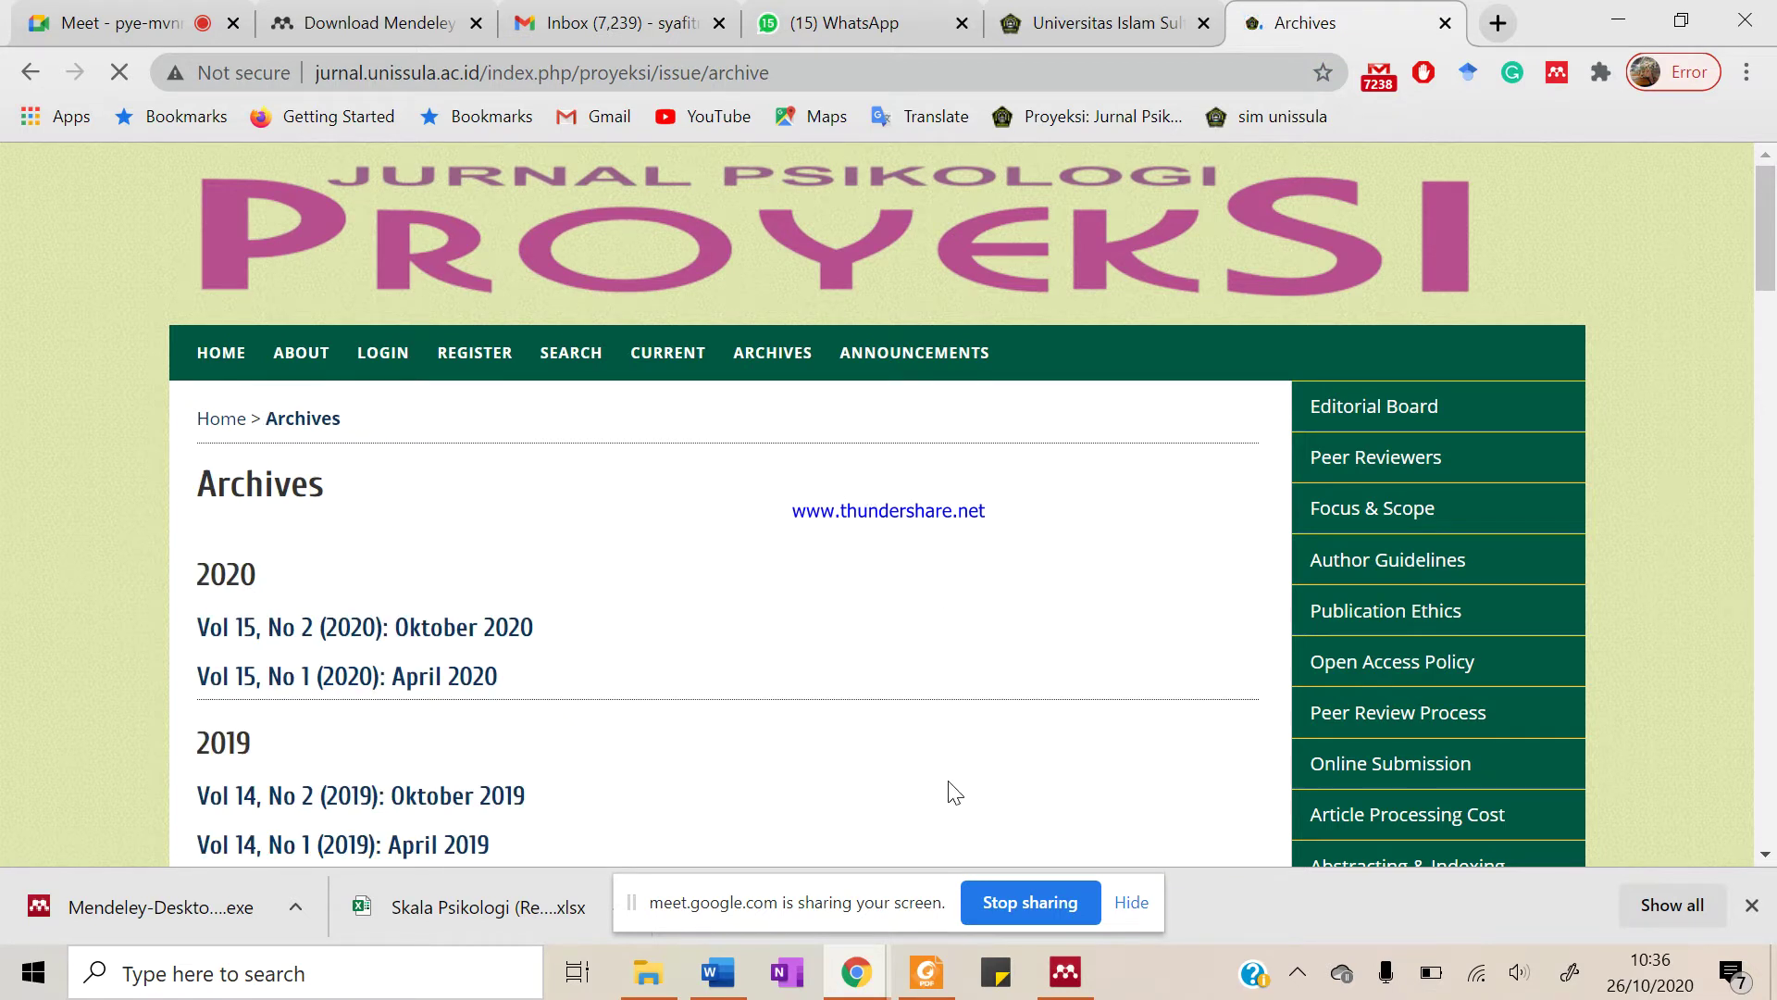
scroll(413, 519, down, 3)
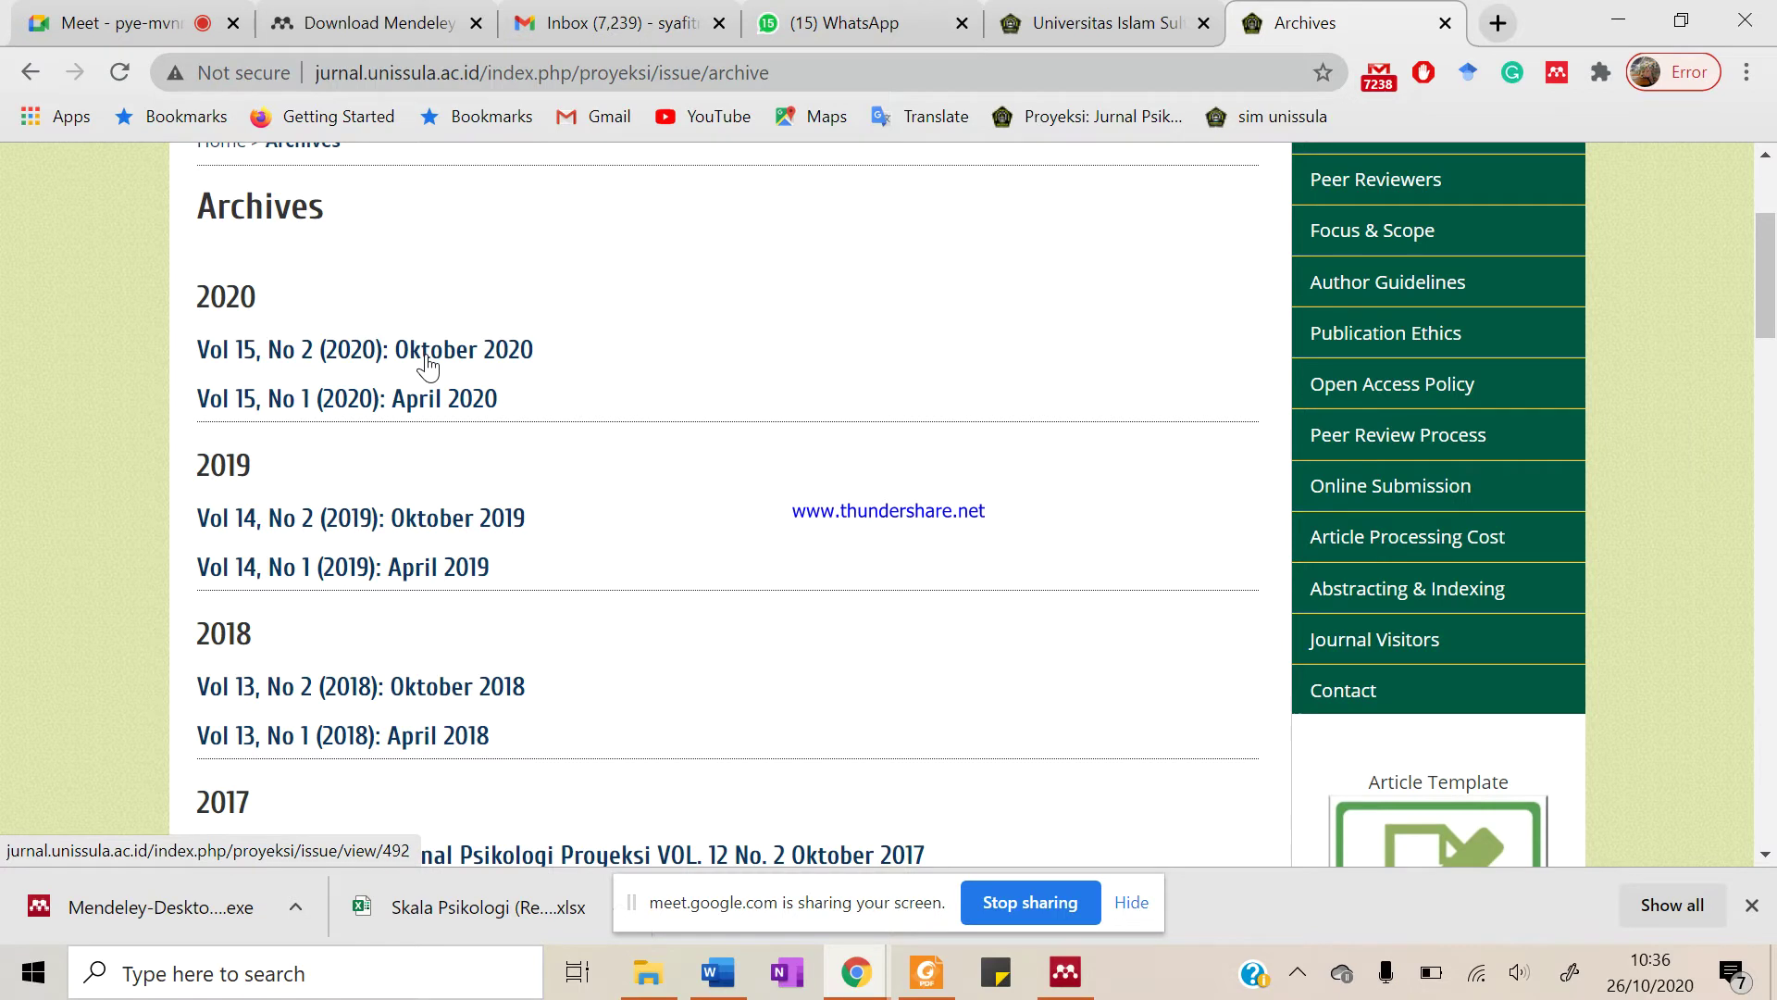
scroll(469, 563, down, 4)
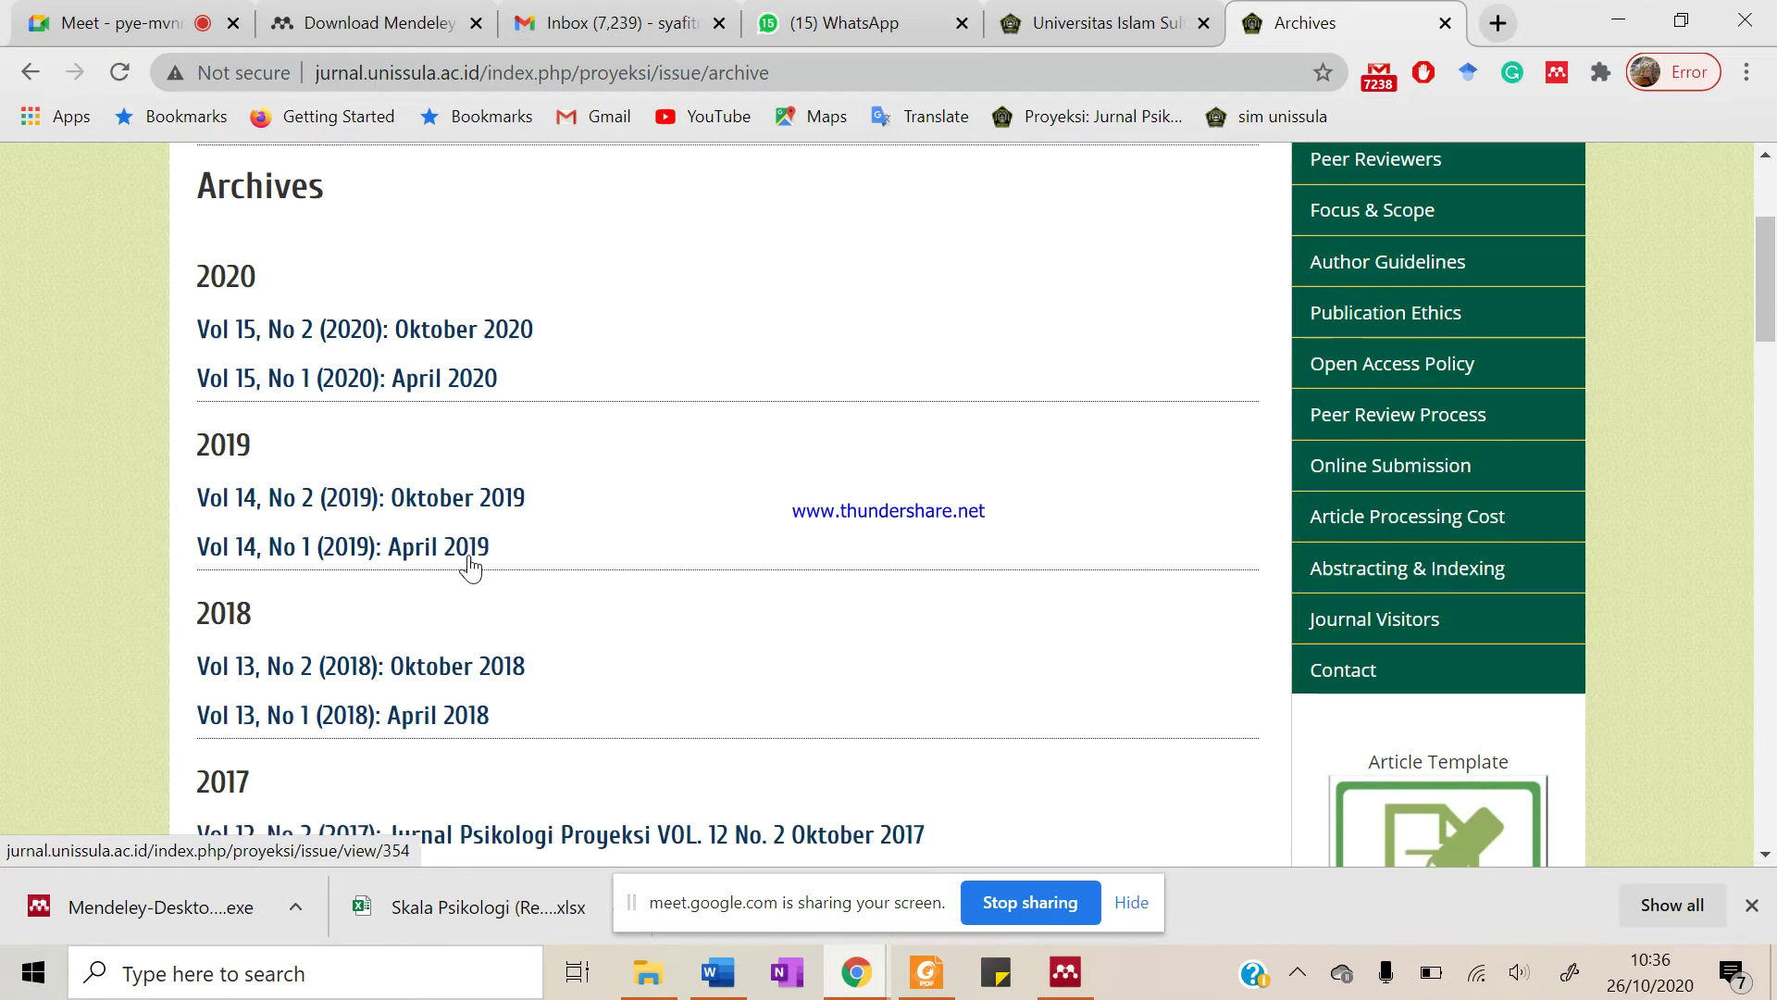
scroll(470, 565, up, 6)
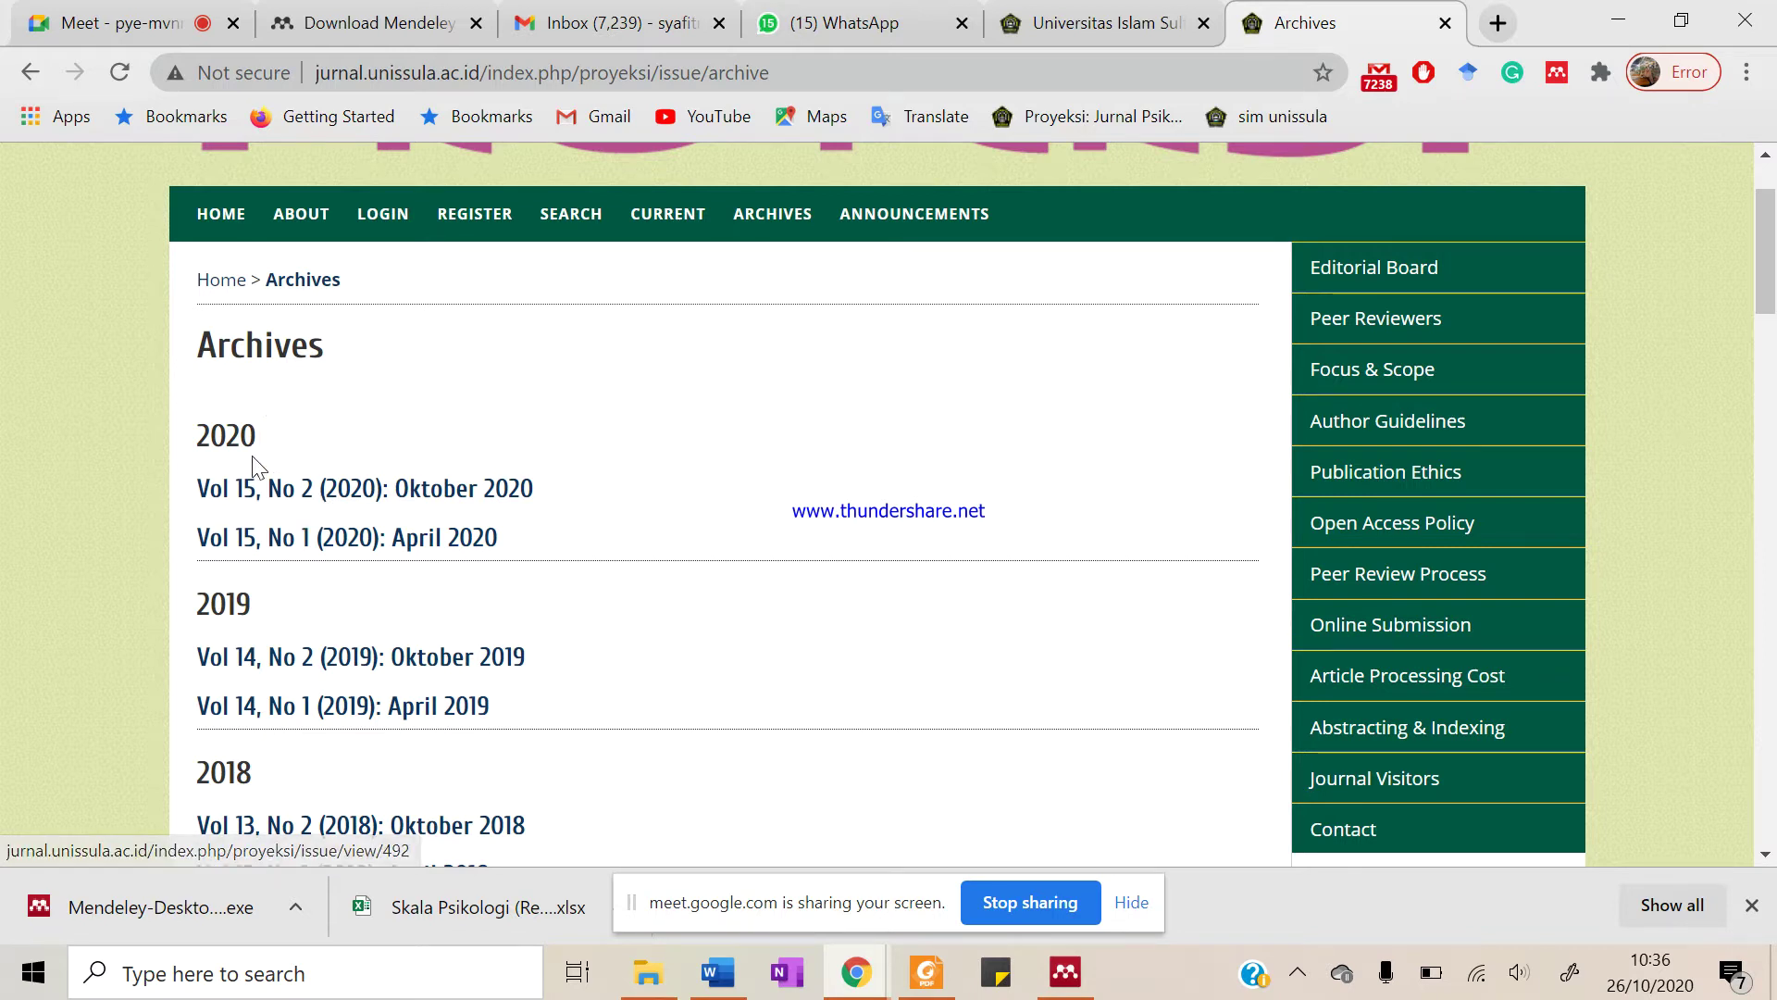
click(448, 497)
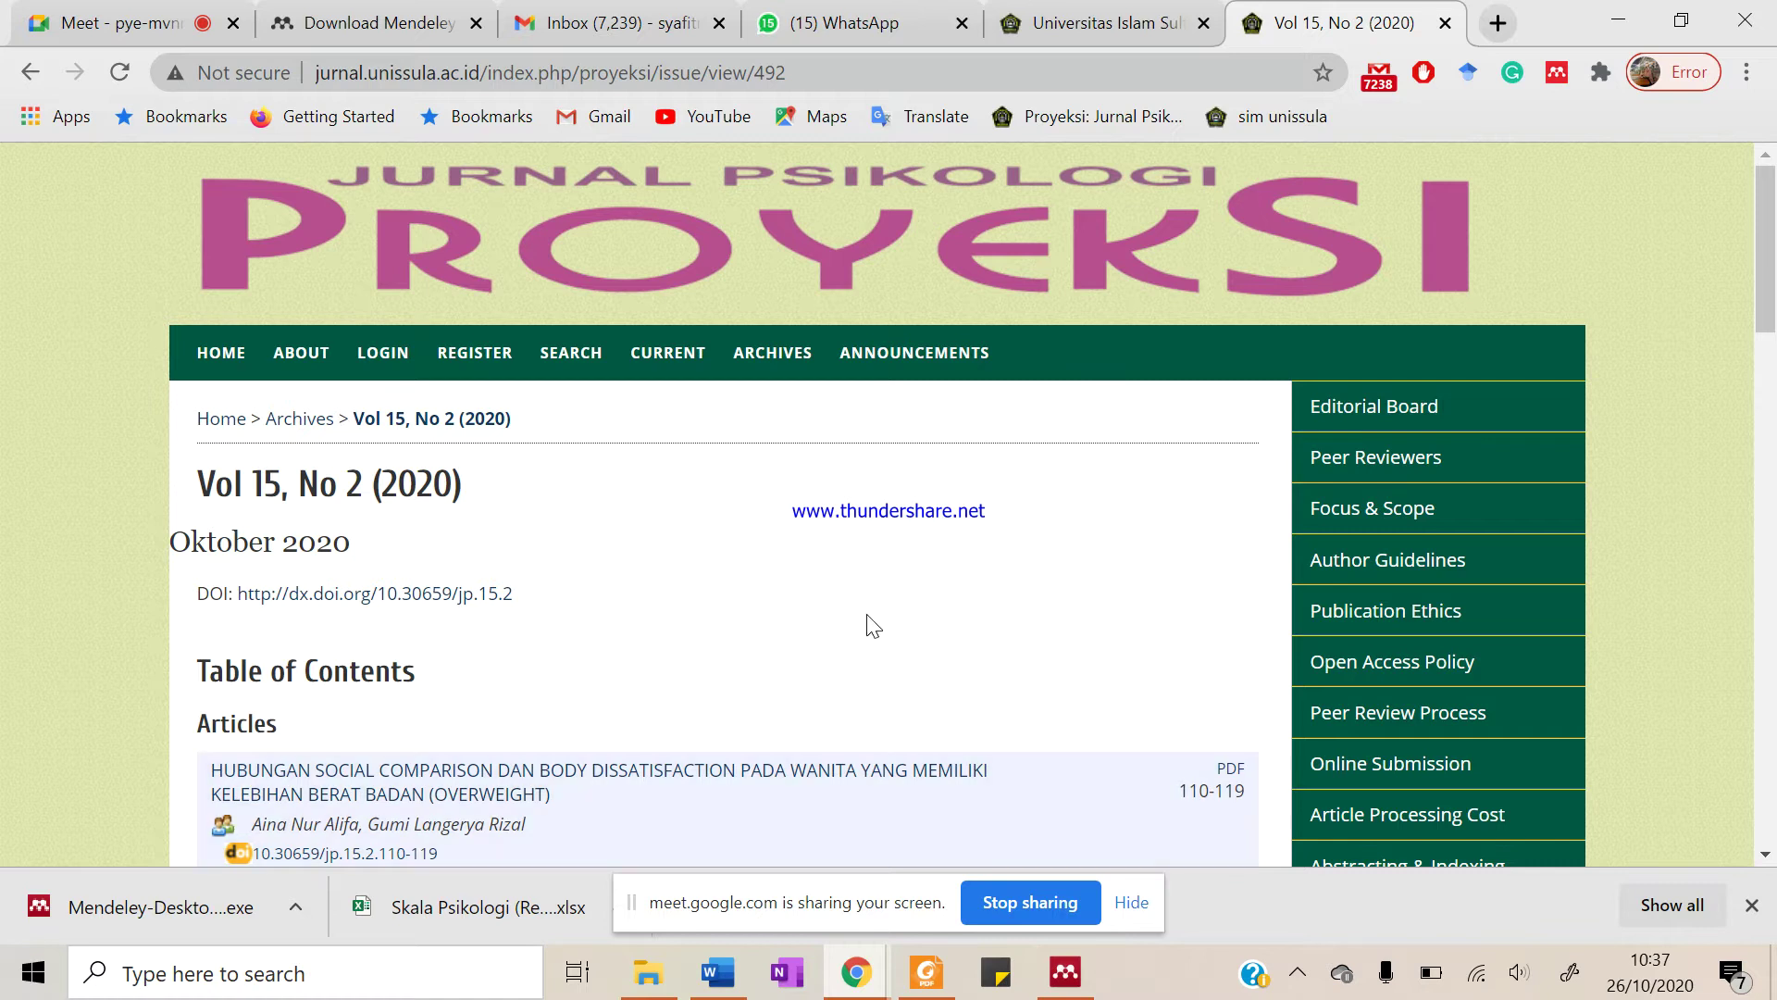
Browse the article titles, authors and PDF links in the issue's table of contents
scroll(875, 625, down, 3)
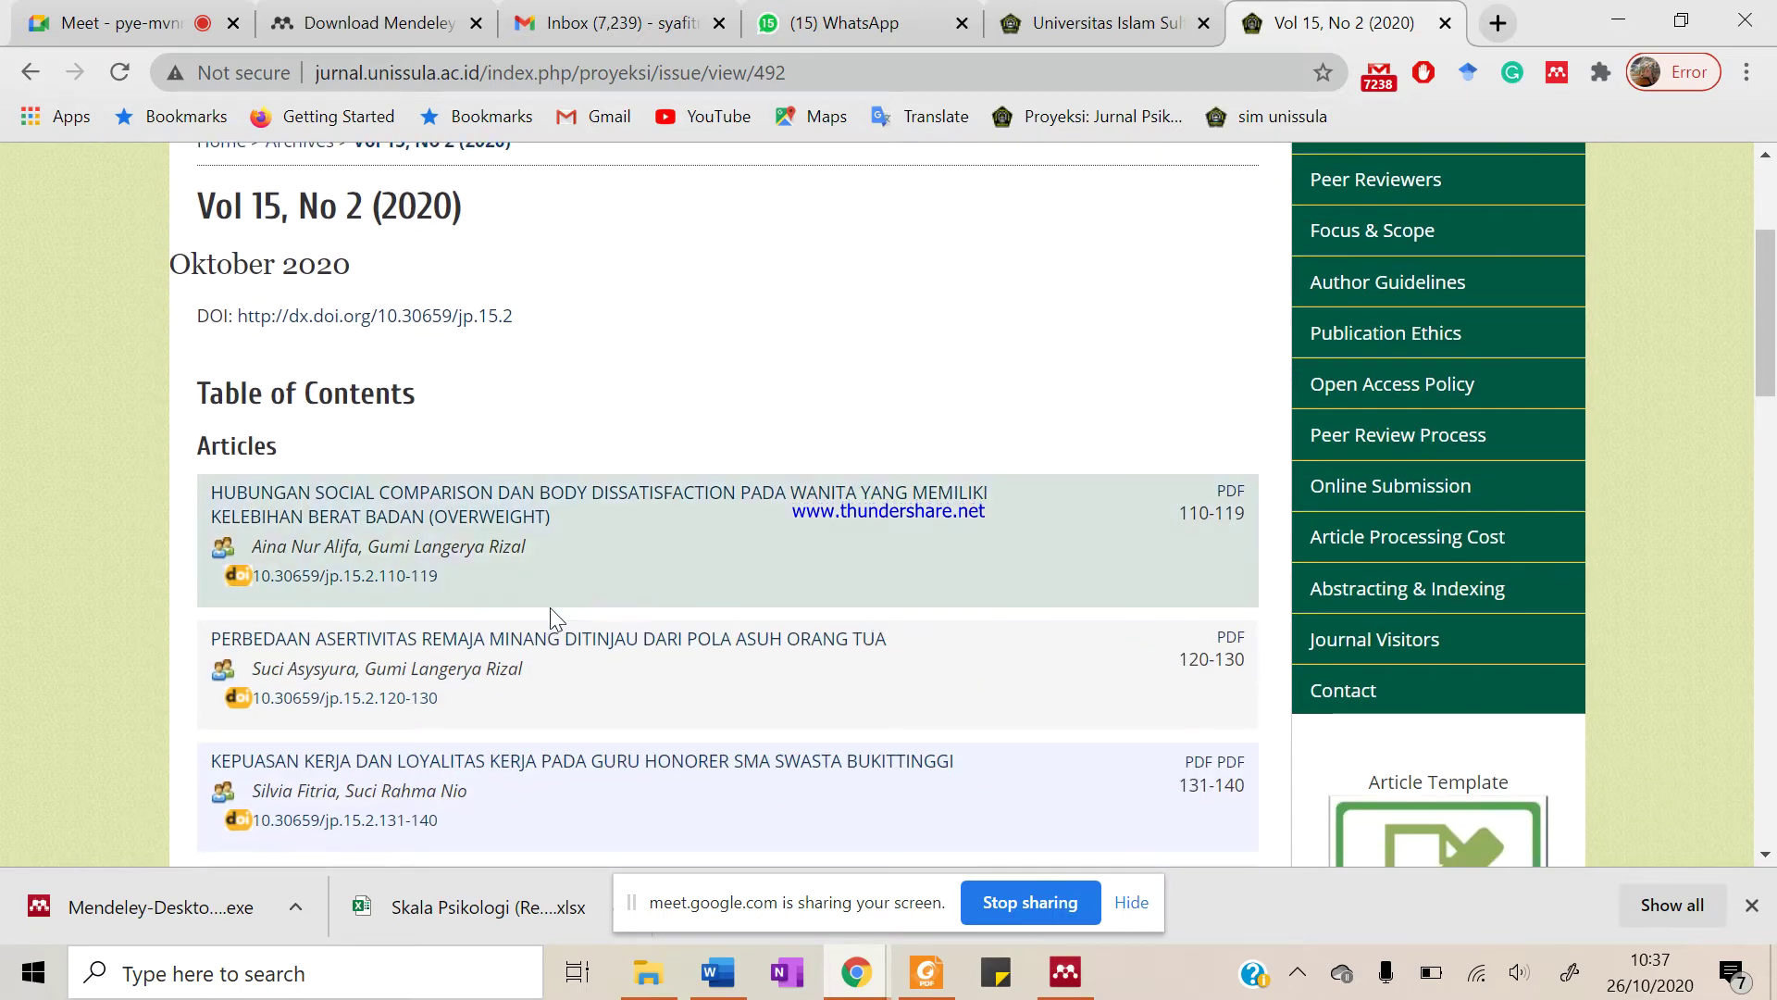
scroll(552, 724, down, 2)
scroll(553, 725, down, 1)
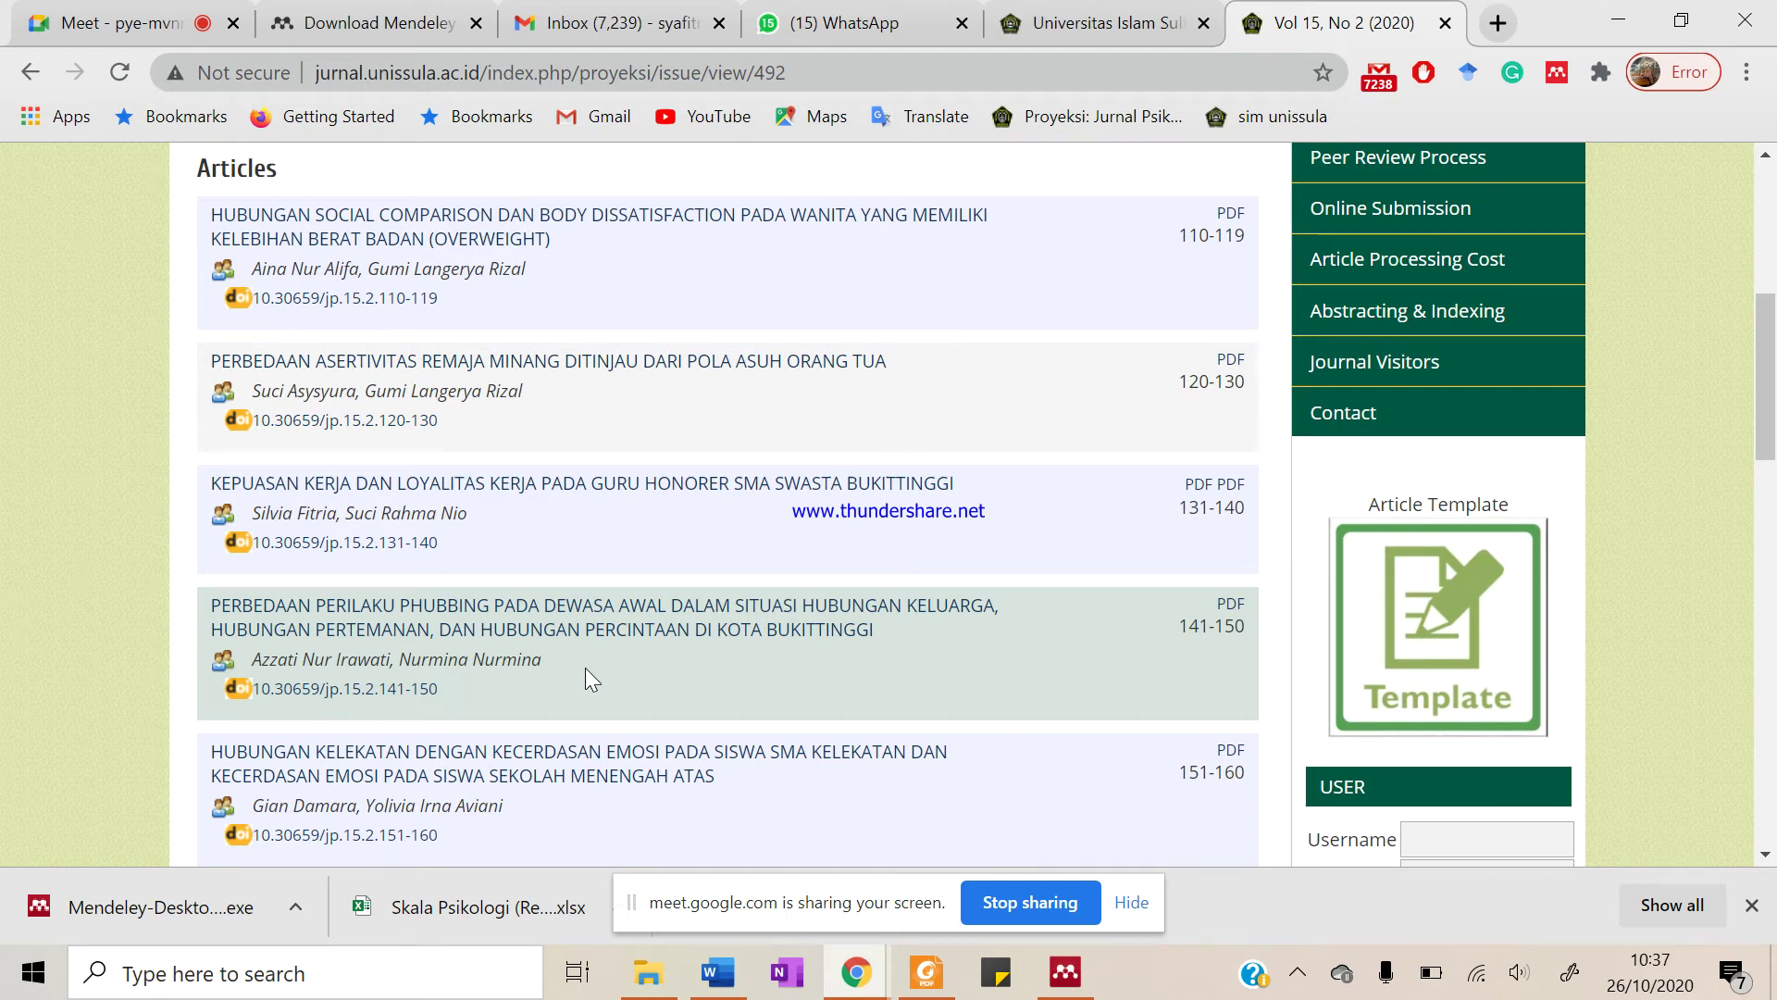
scroll(715, 652, down, 3)
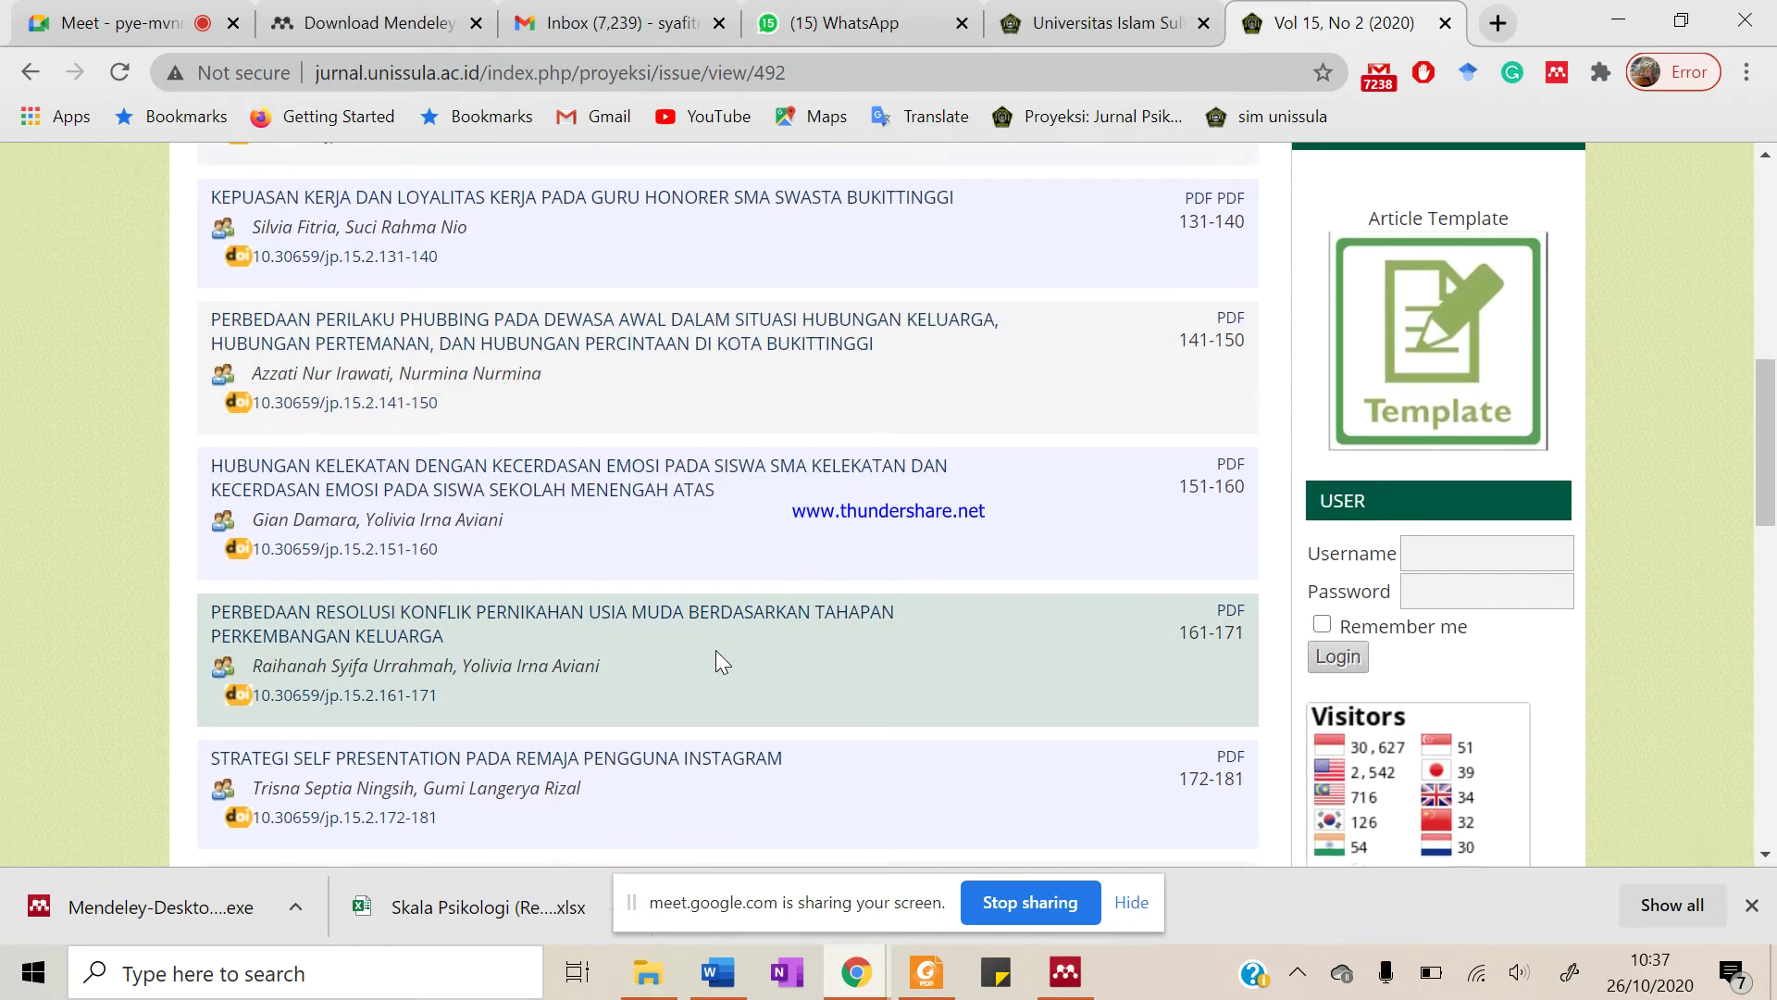
scroll(716, 653, down, 2)
scroll(722, 660, down, 3)
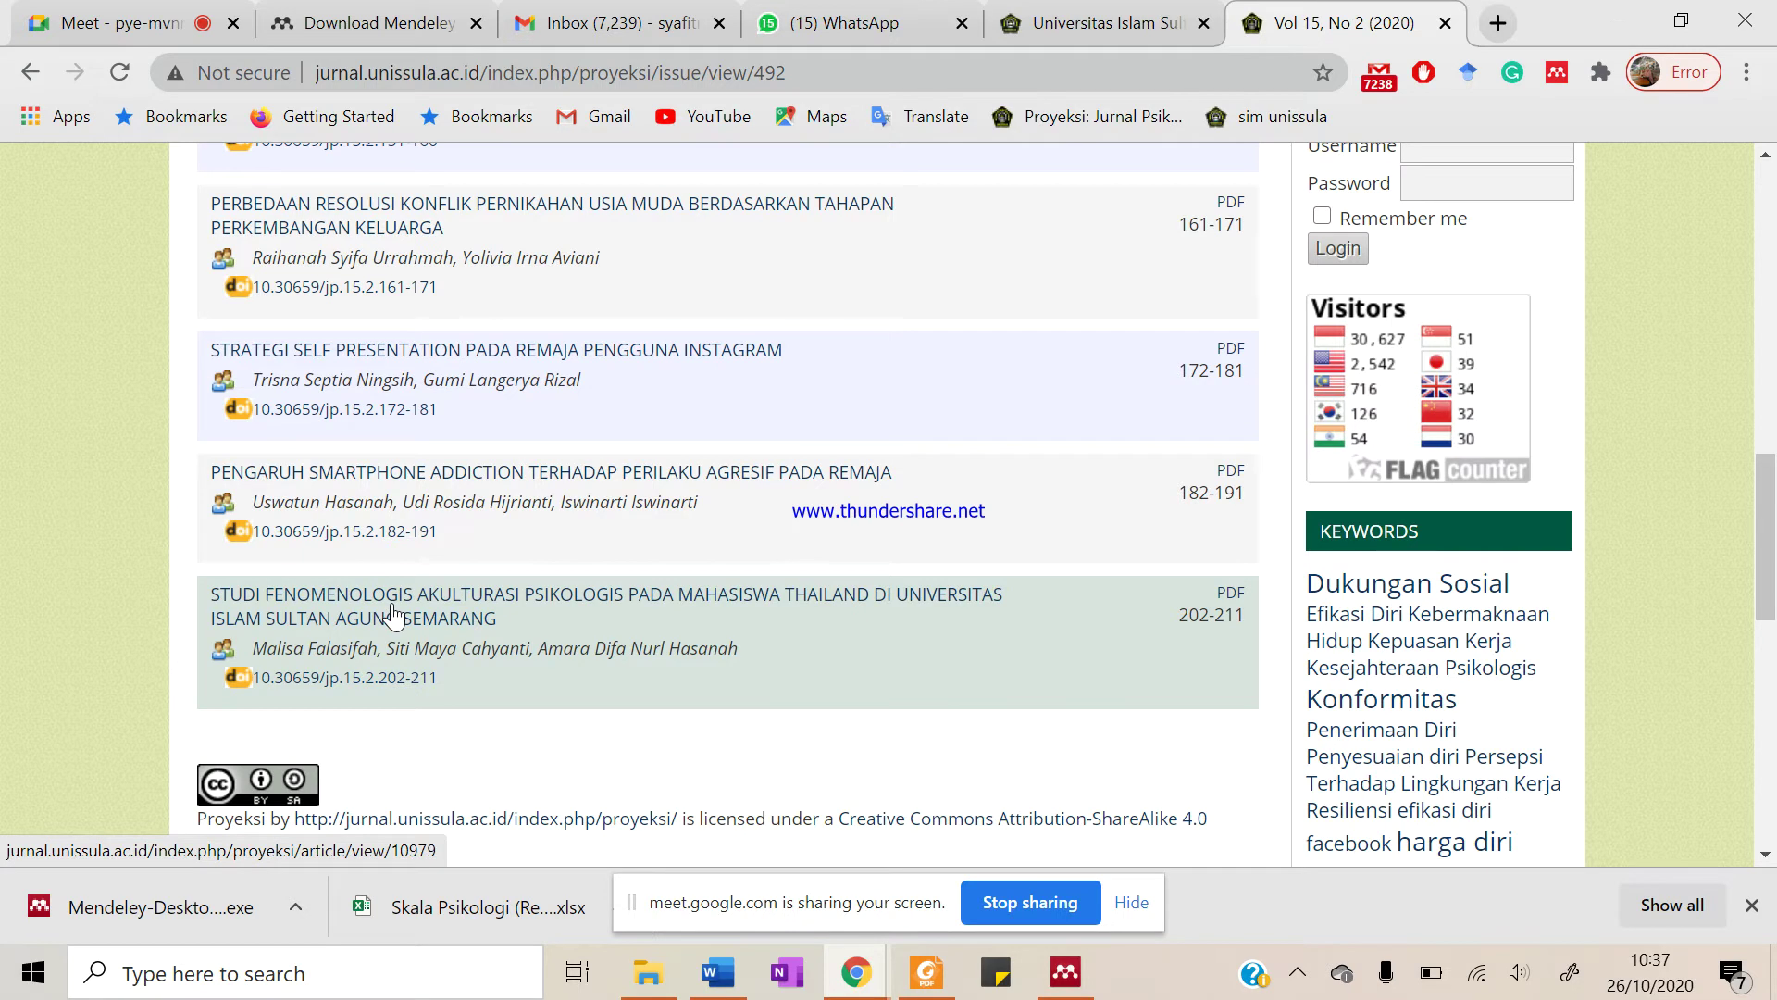
scroll(631, 580, up, 9)
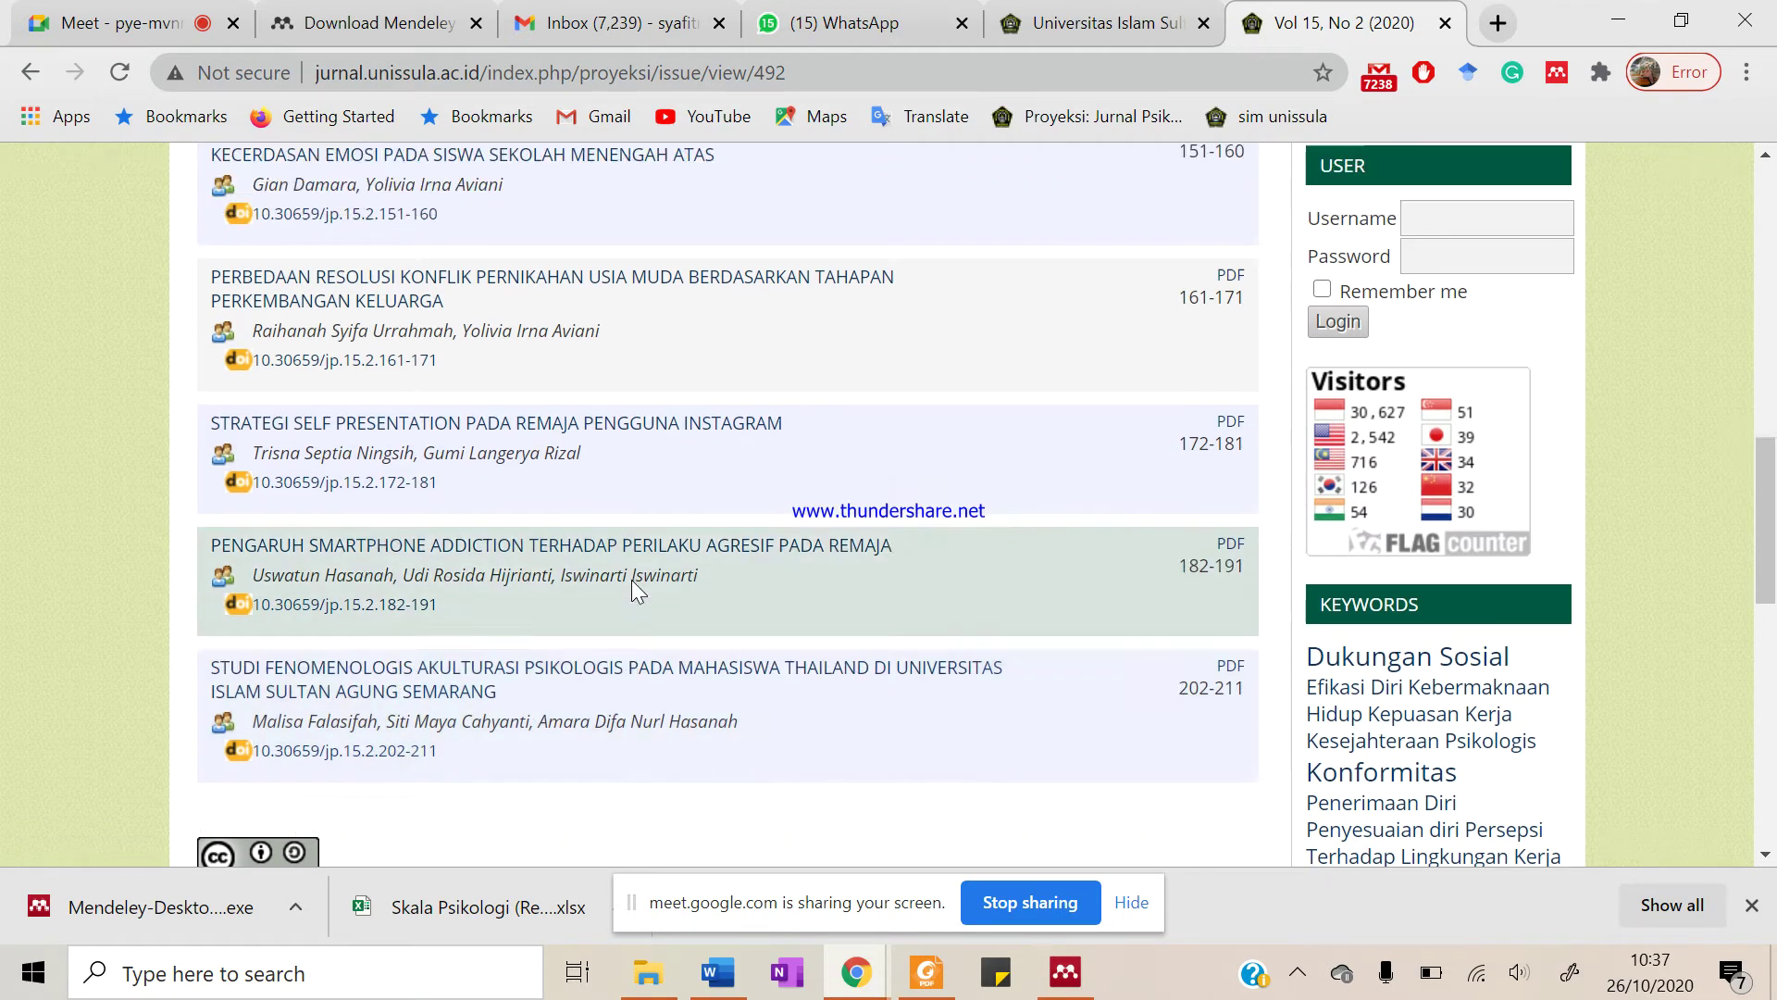
scroll(631, 581, up, 4)
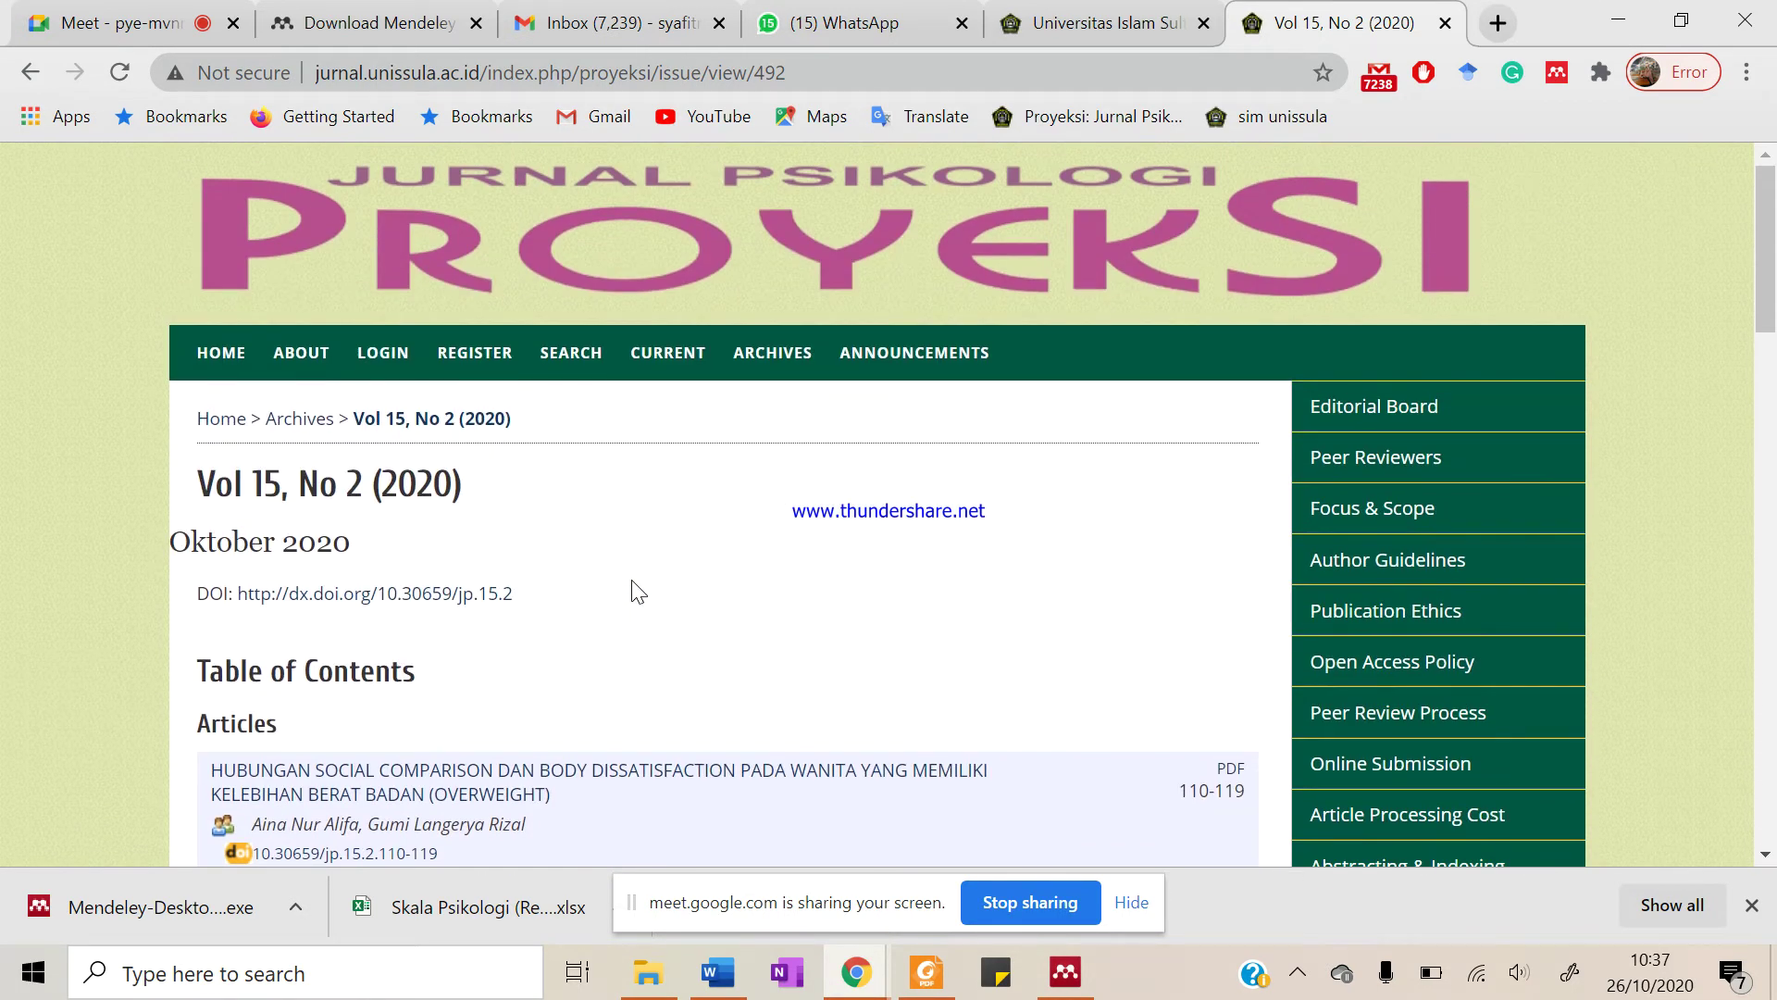
scroll(633, 581, down, 15)
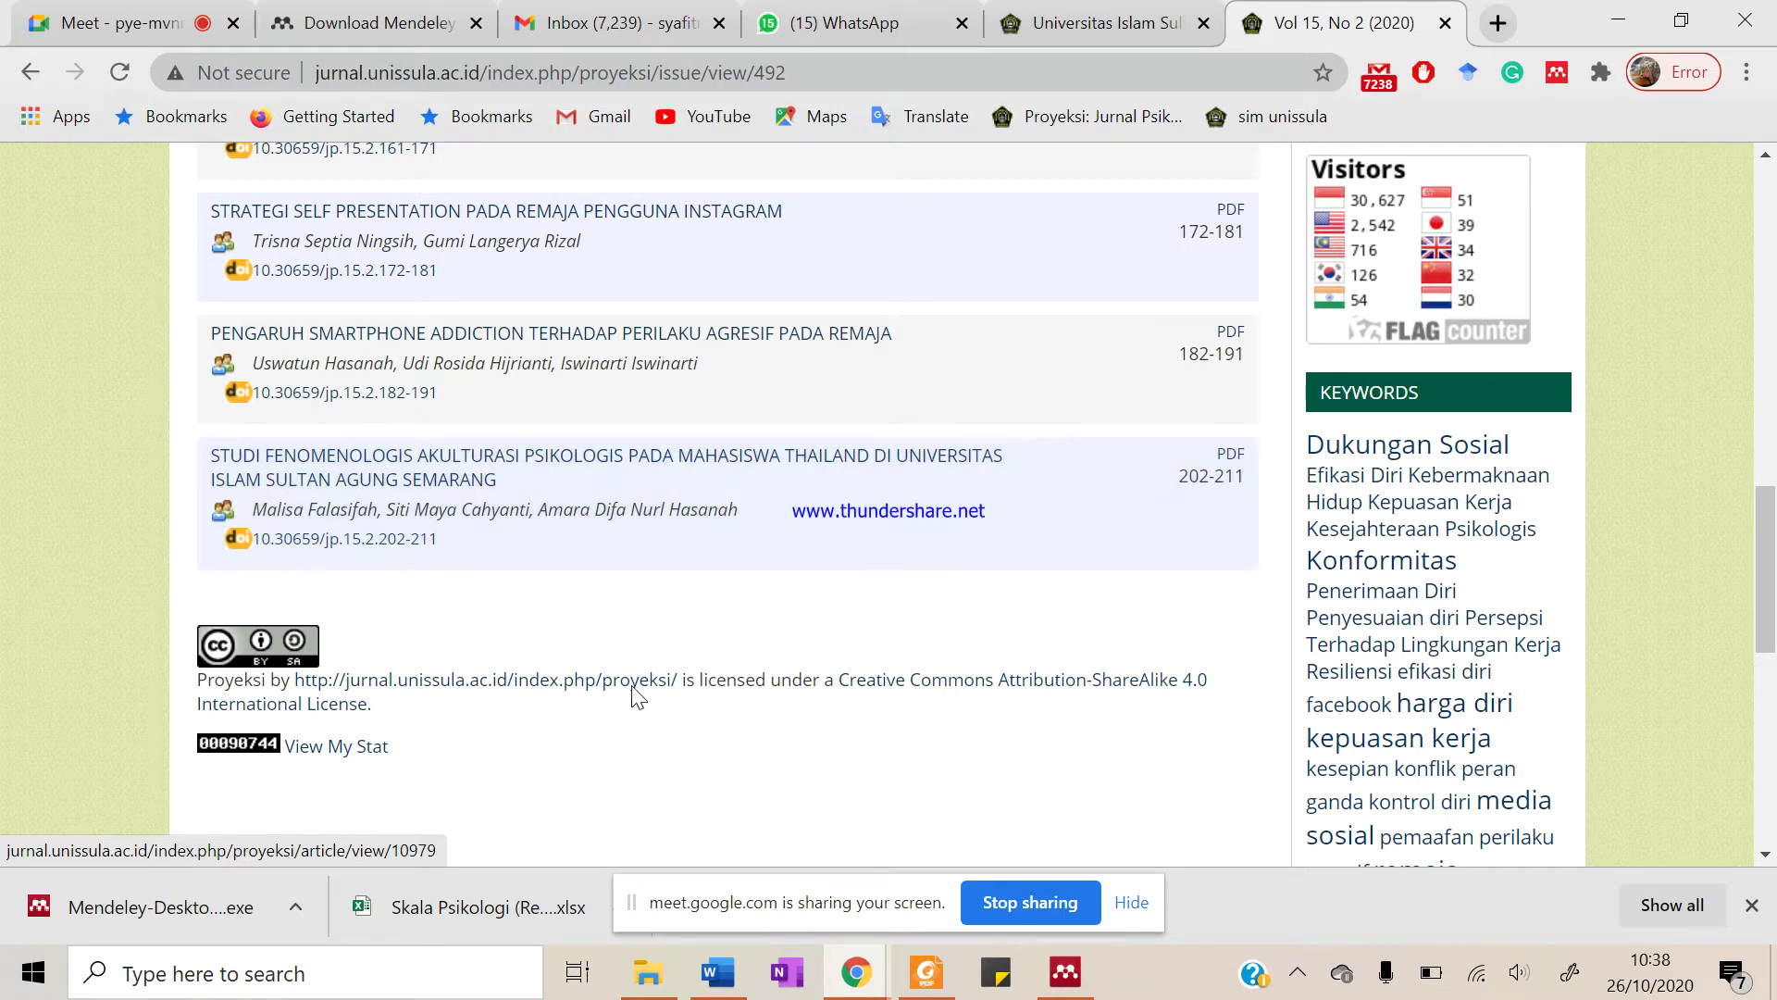
Open the article on psychological acculturation of Thai students at Universitas Islam Sultan Agung Semarang and review its abstract and keywords
click(418, 470)
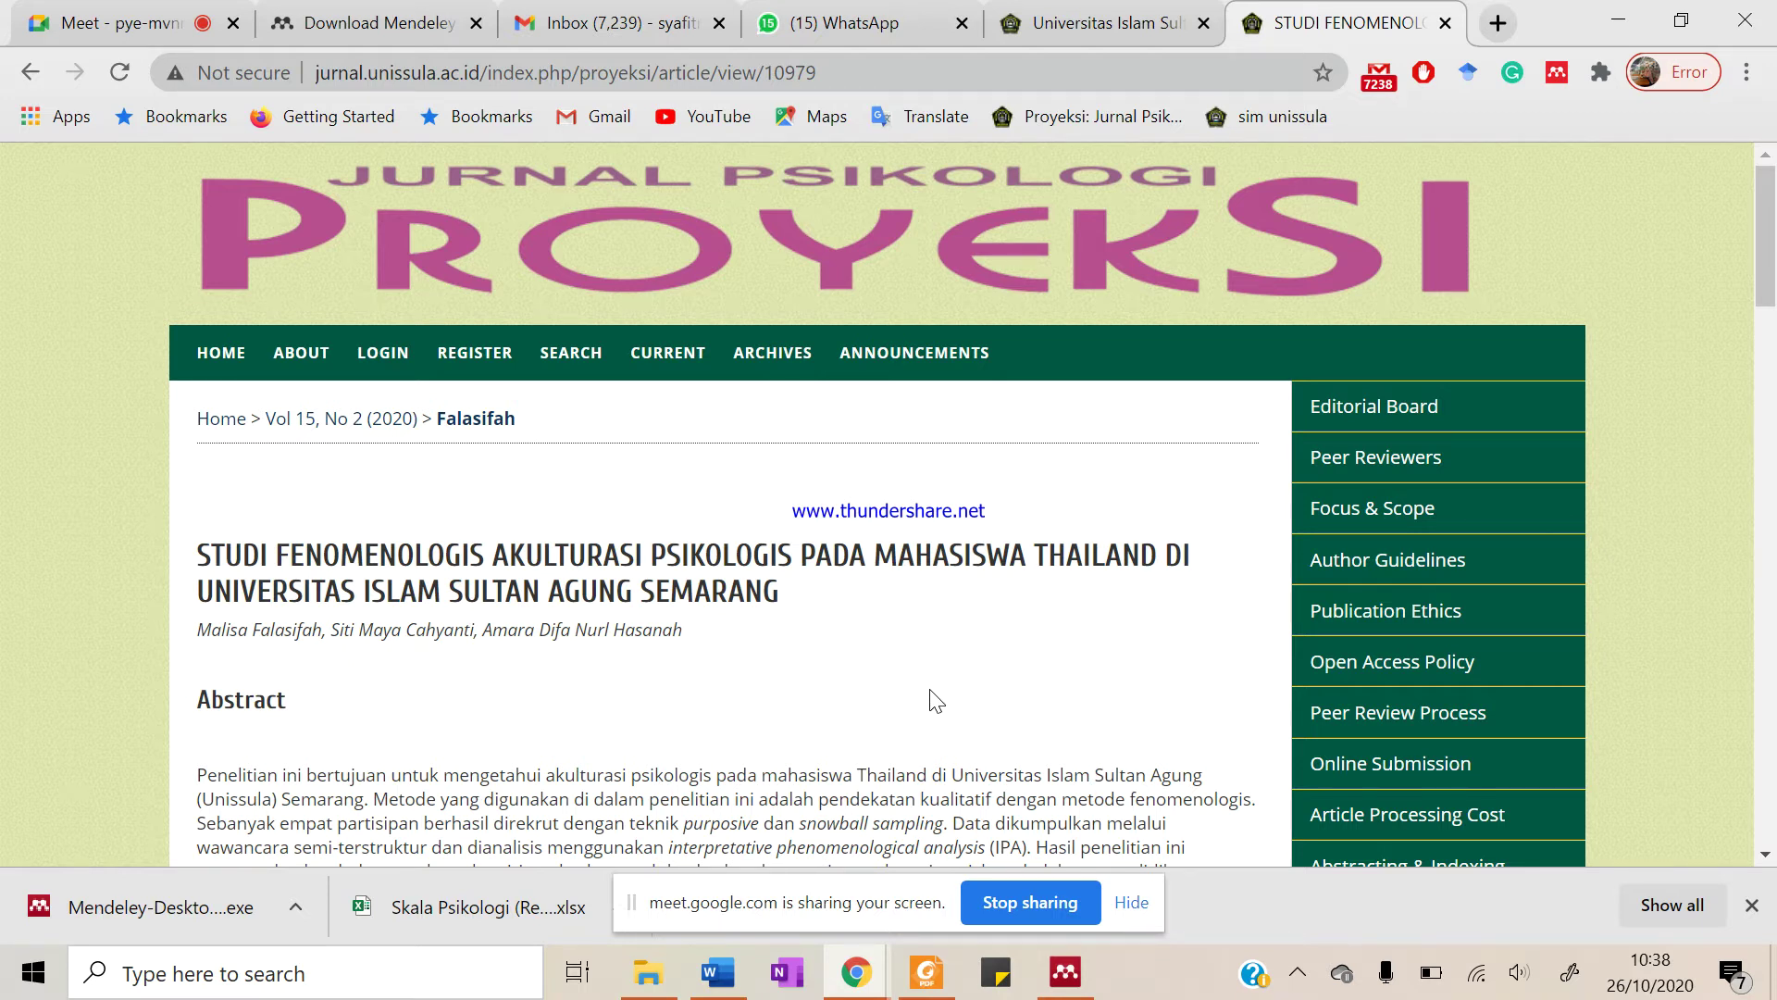
scroll(936, 700, down, 4)
scroll(936, 701, up, 3)
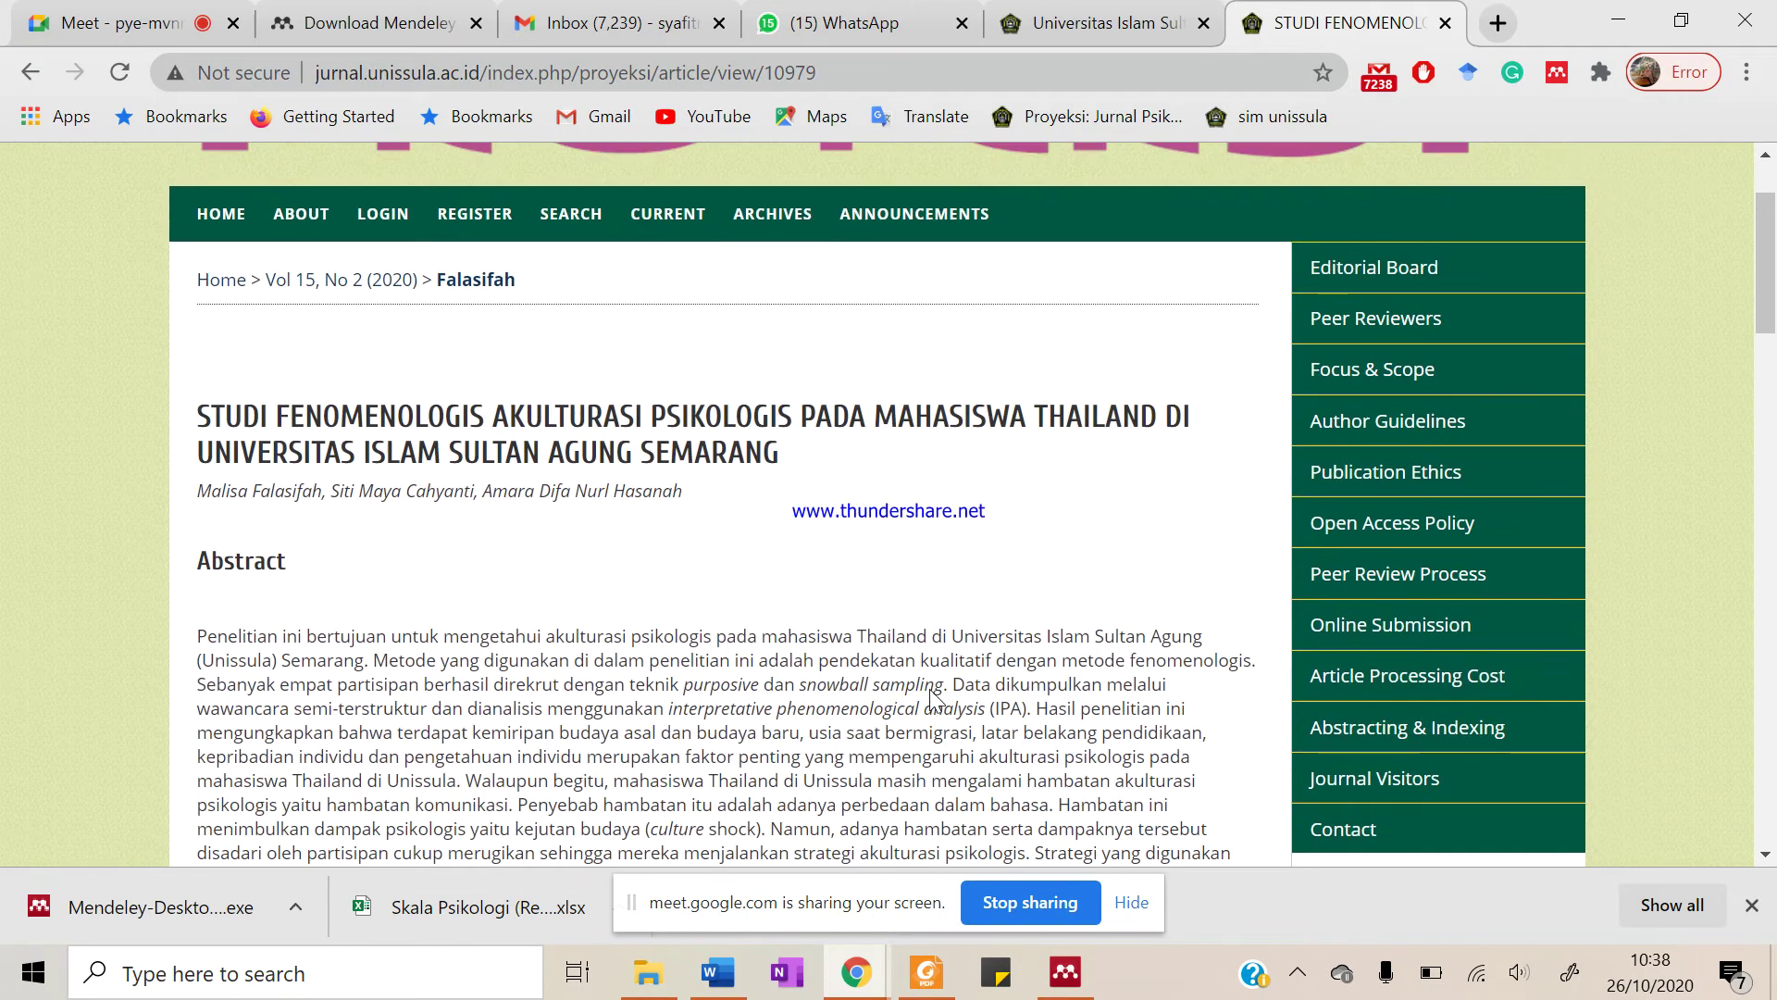
scroll(936, 701, down, 2)
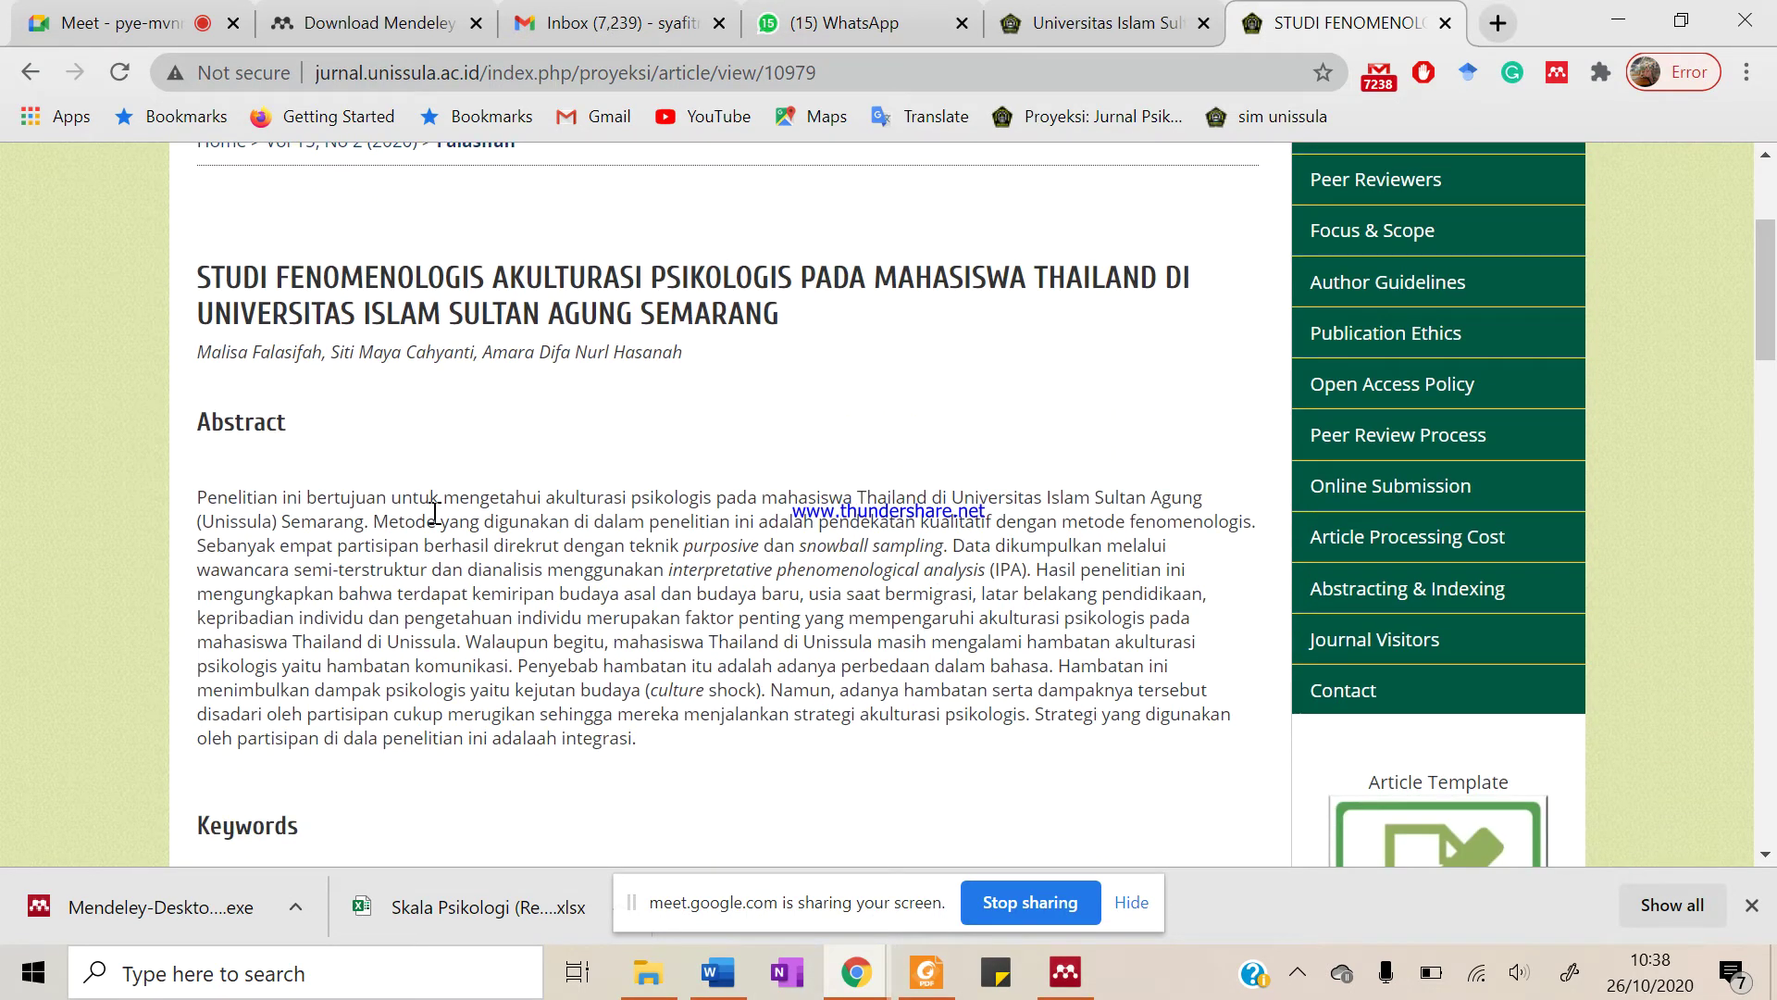
scroll(491, 584, down, 4)
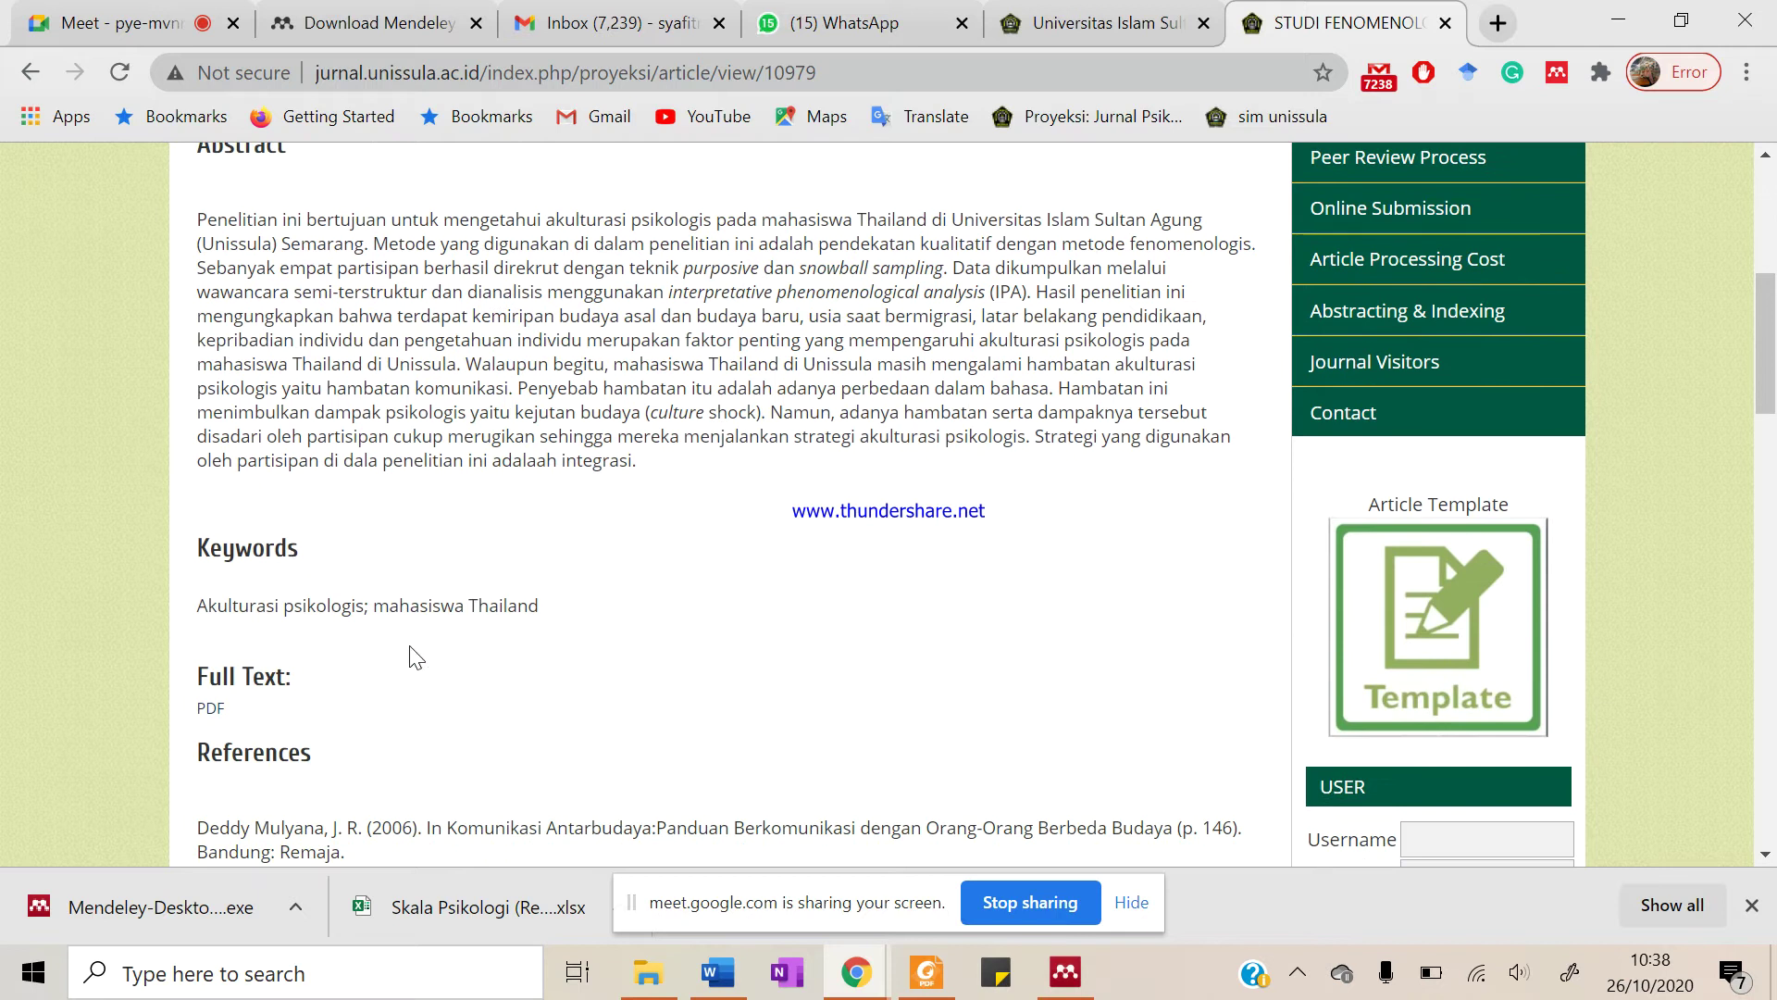
click(200, 709)
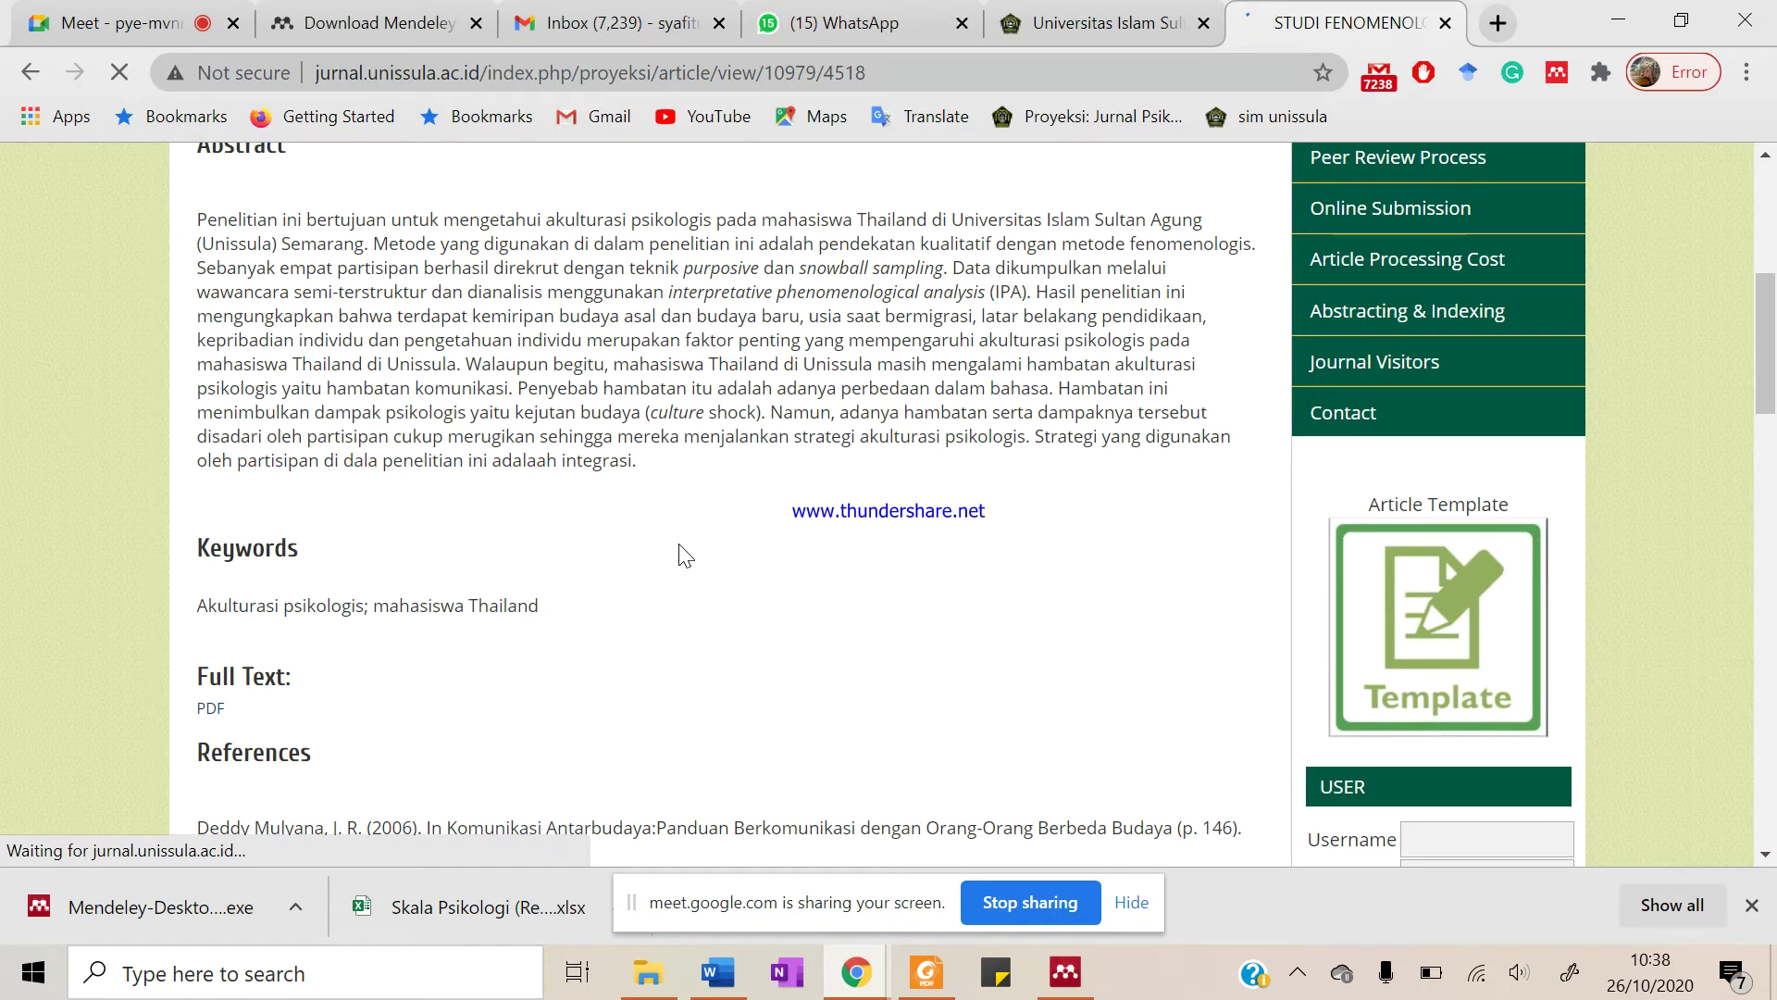
scroll(1190, 502, down, 3)
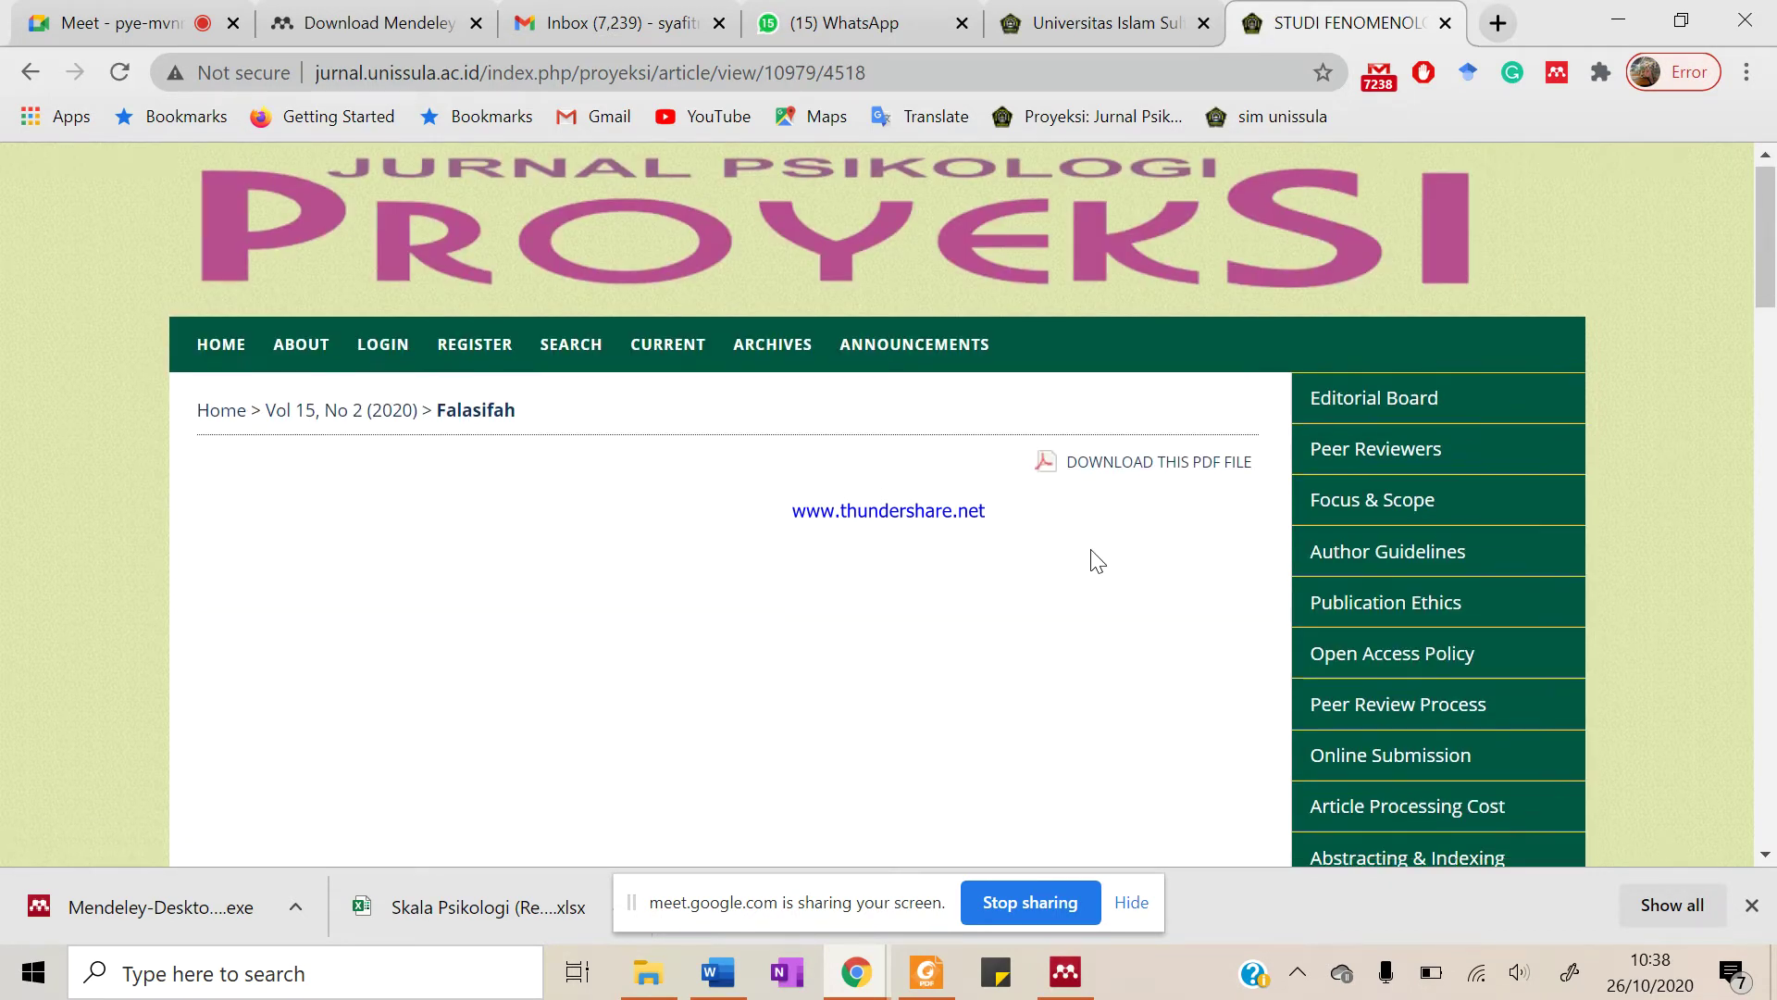
click(1168, 192)
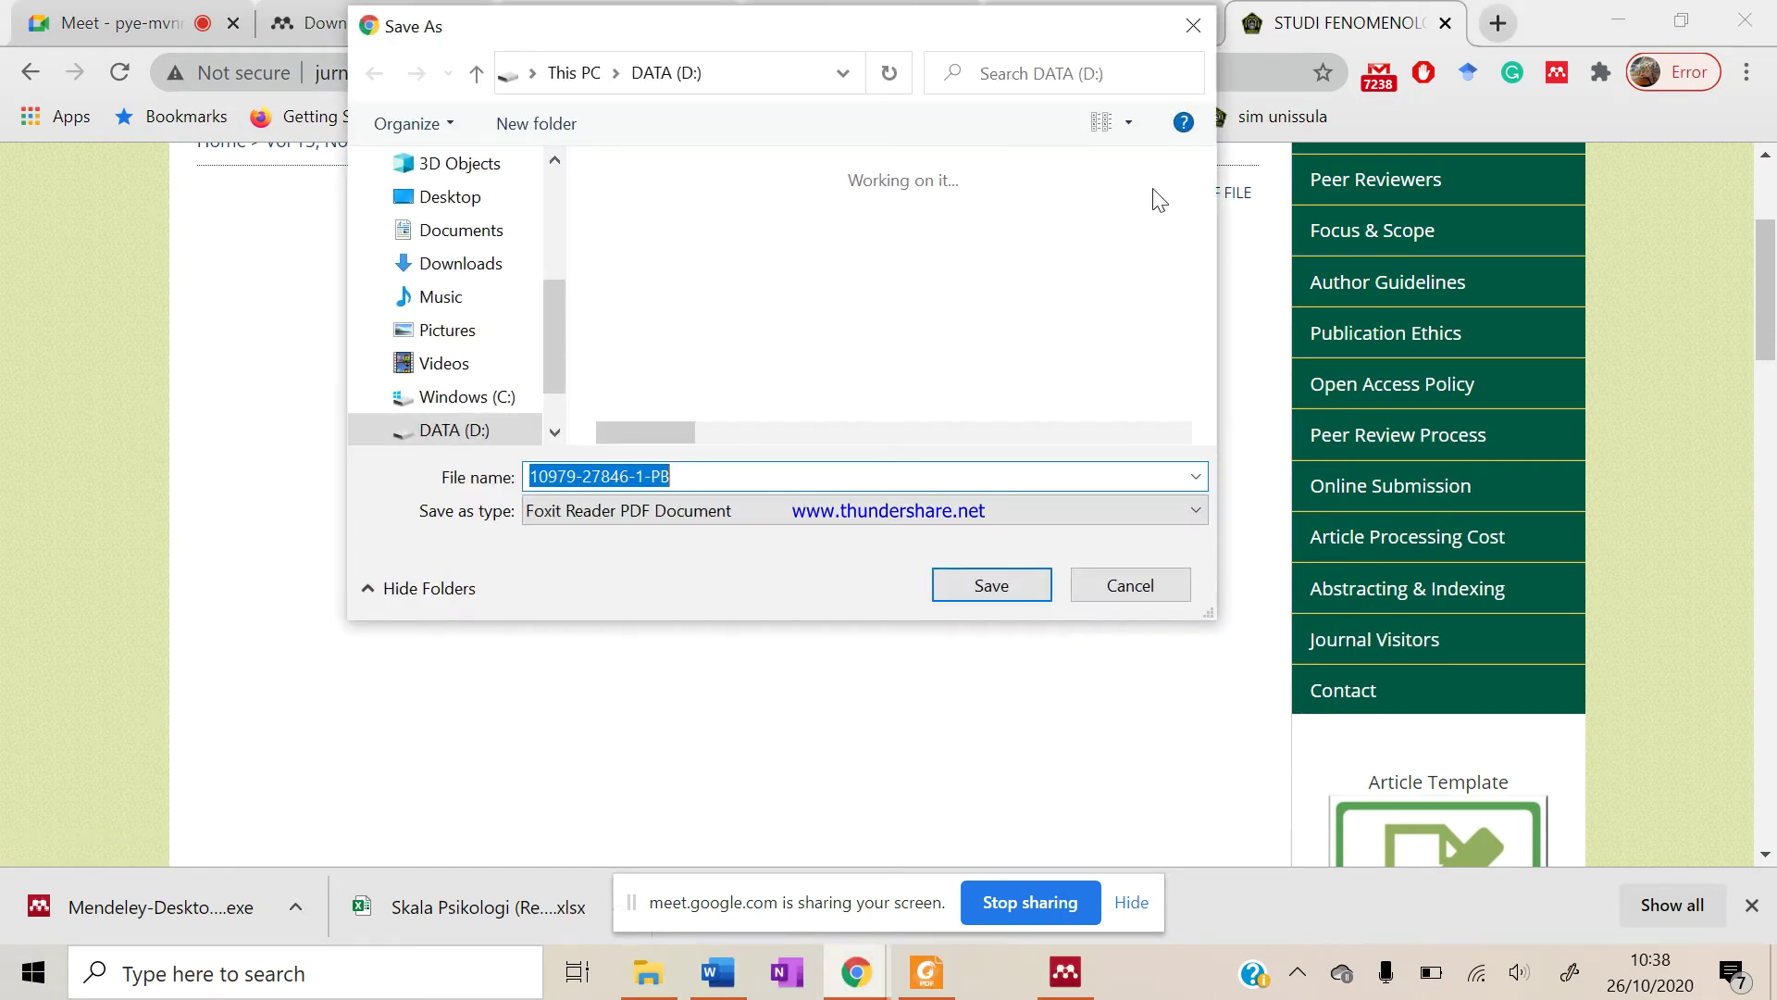
click(1003, 590)
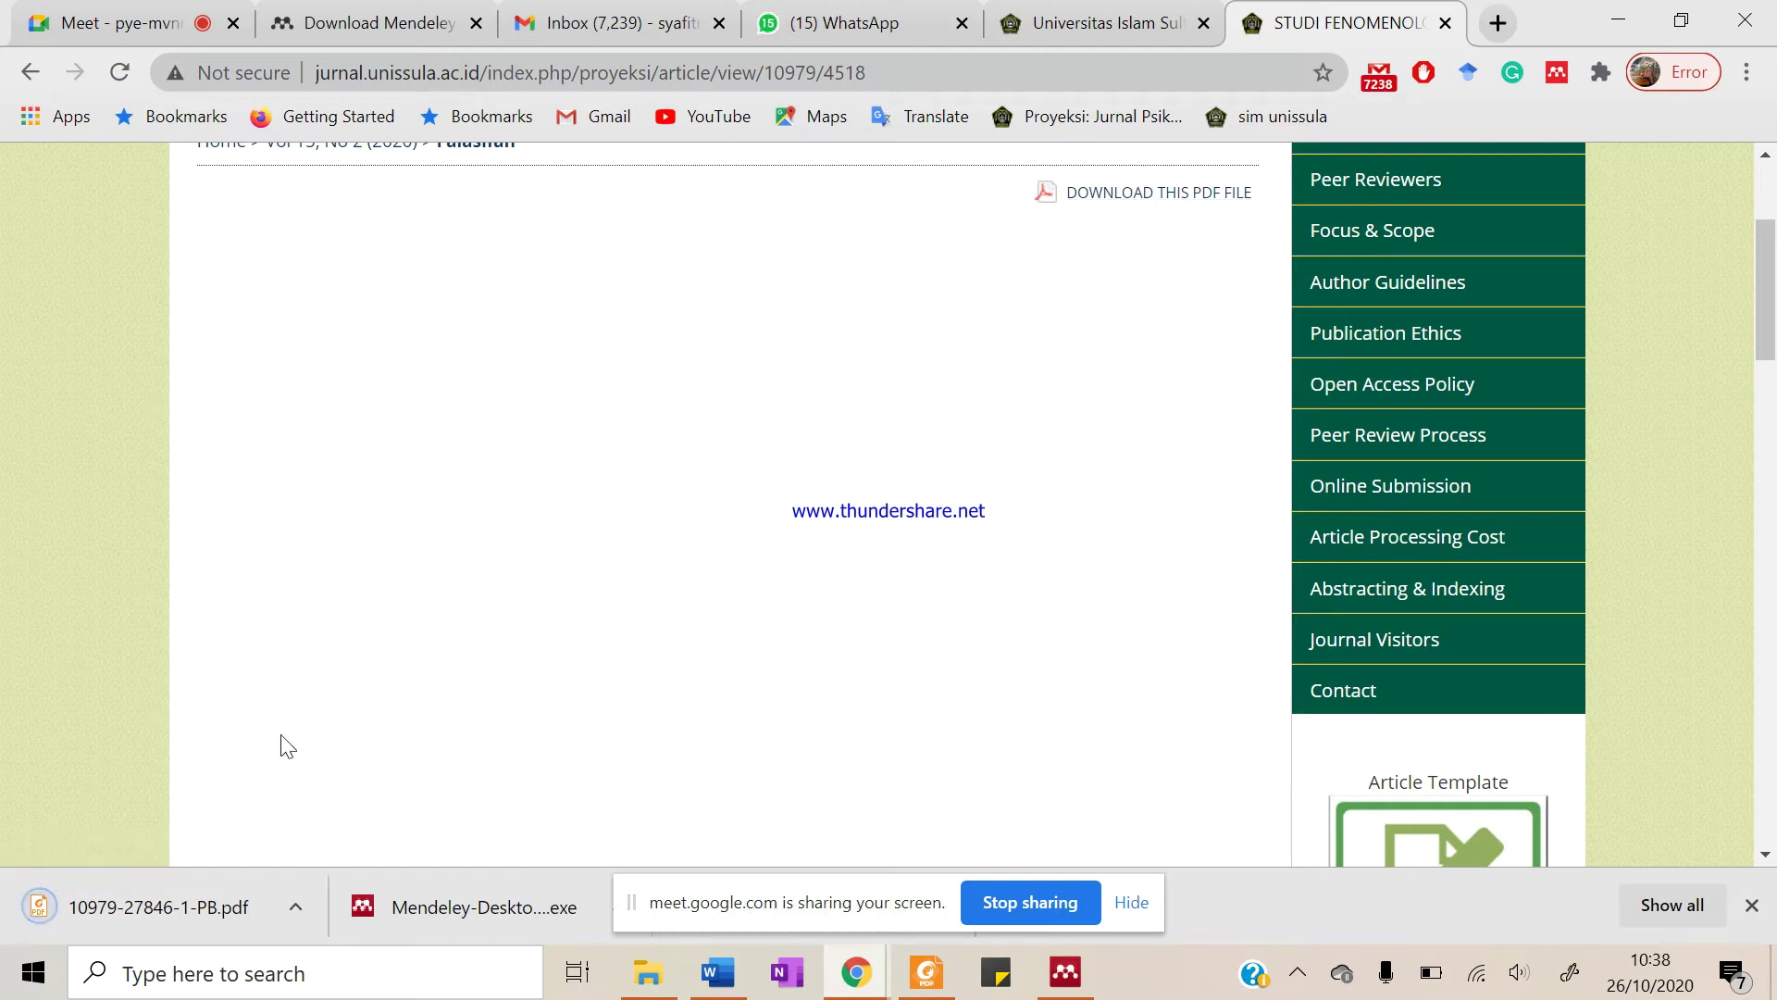
Show the downloaded article PDF in its folder and open it in Foxit Reader
click(290, 909)
click(355, 811)
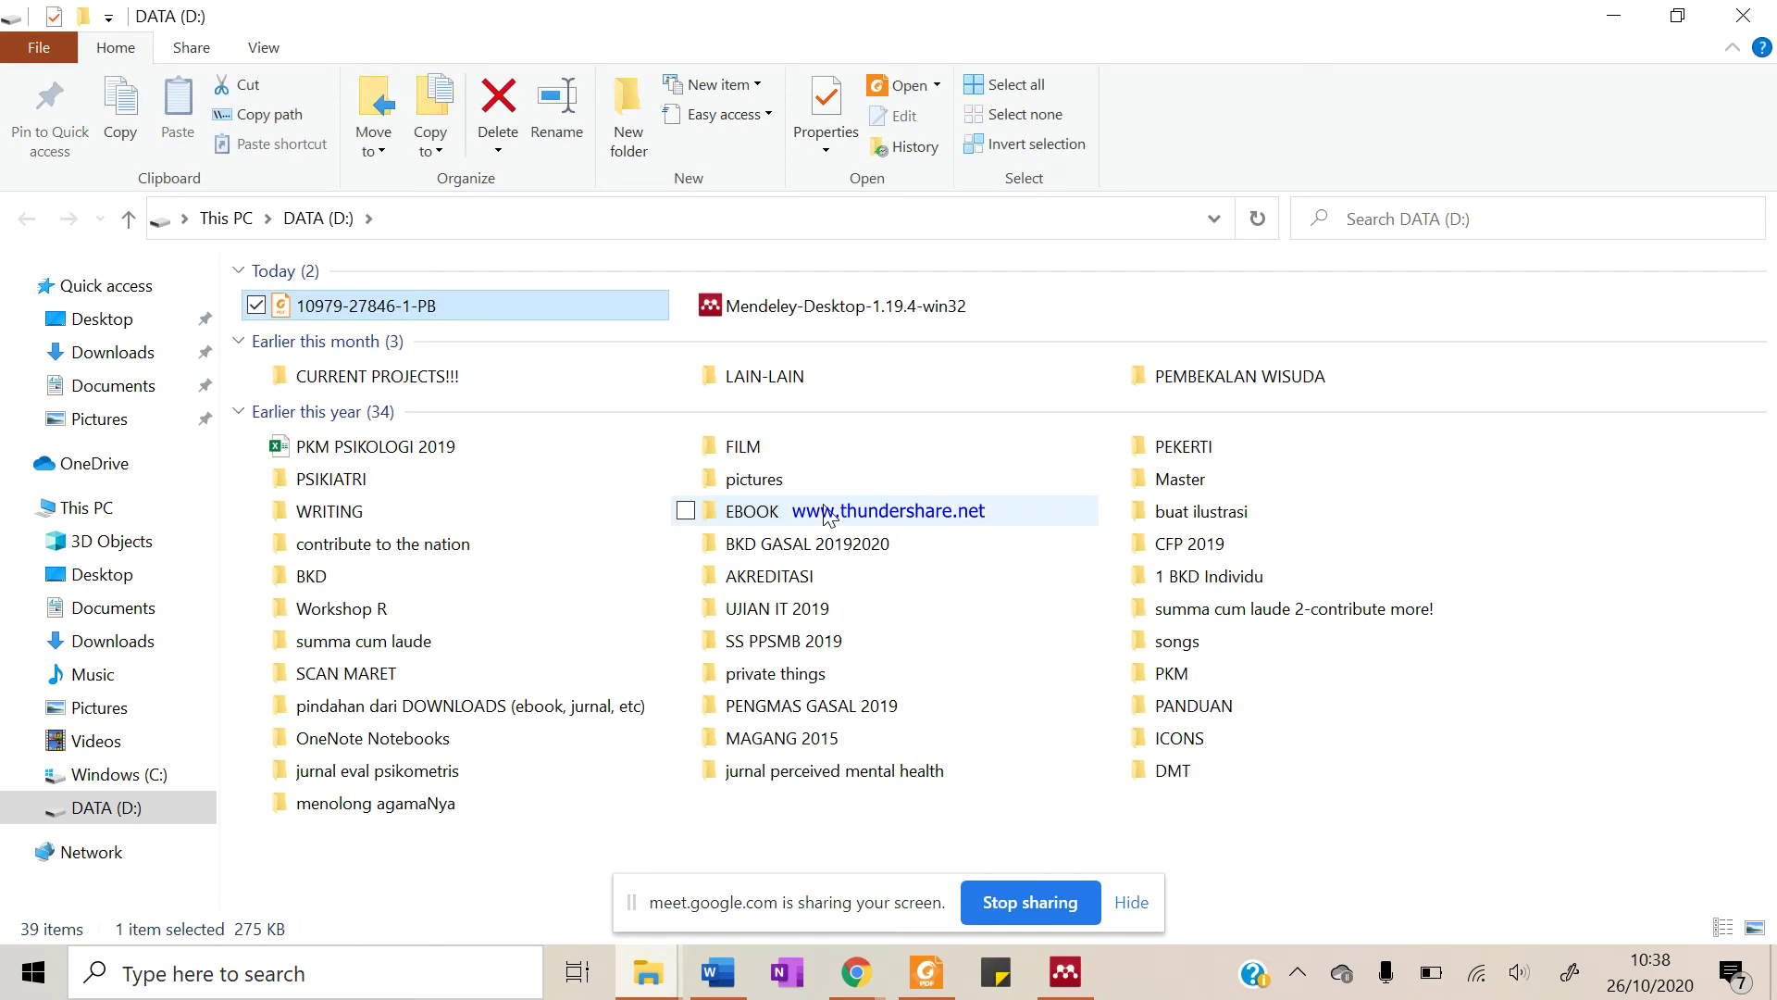
key(Return)
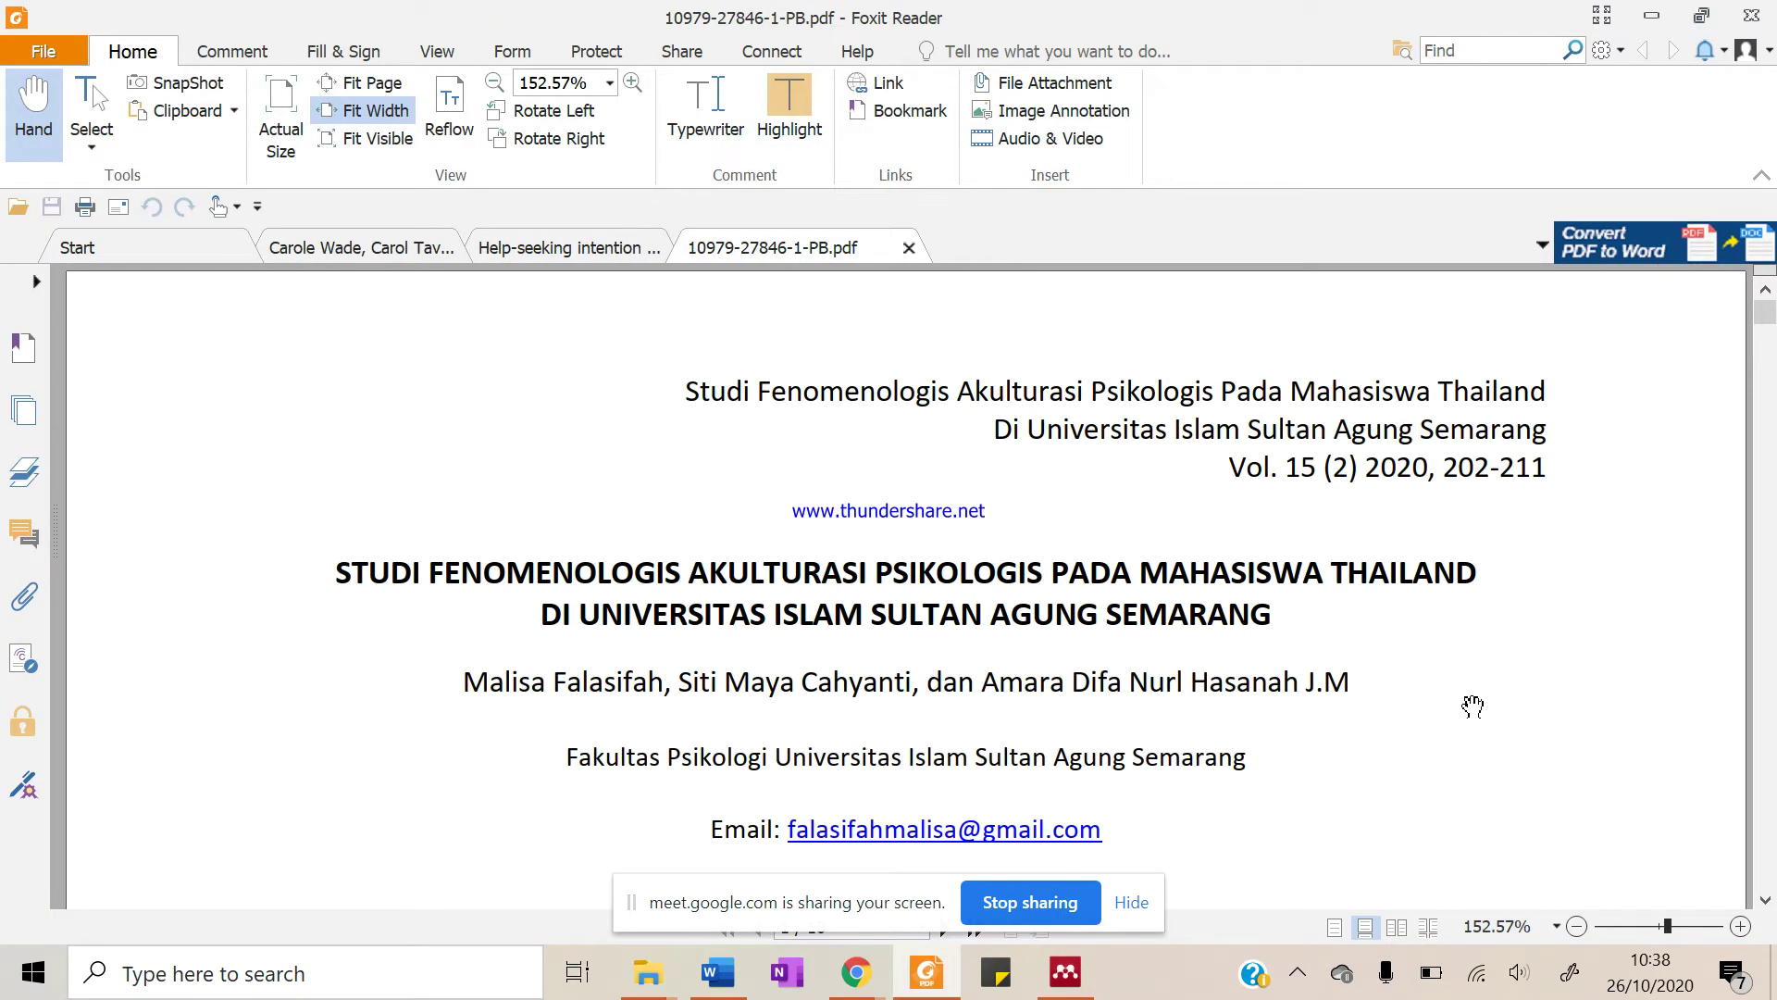
Review the article's title, authors, Indonesian and English abstracts and keywords, dismissing the chat notifications
scroll(1010, 689, down, 3)
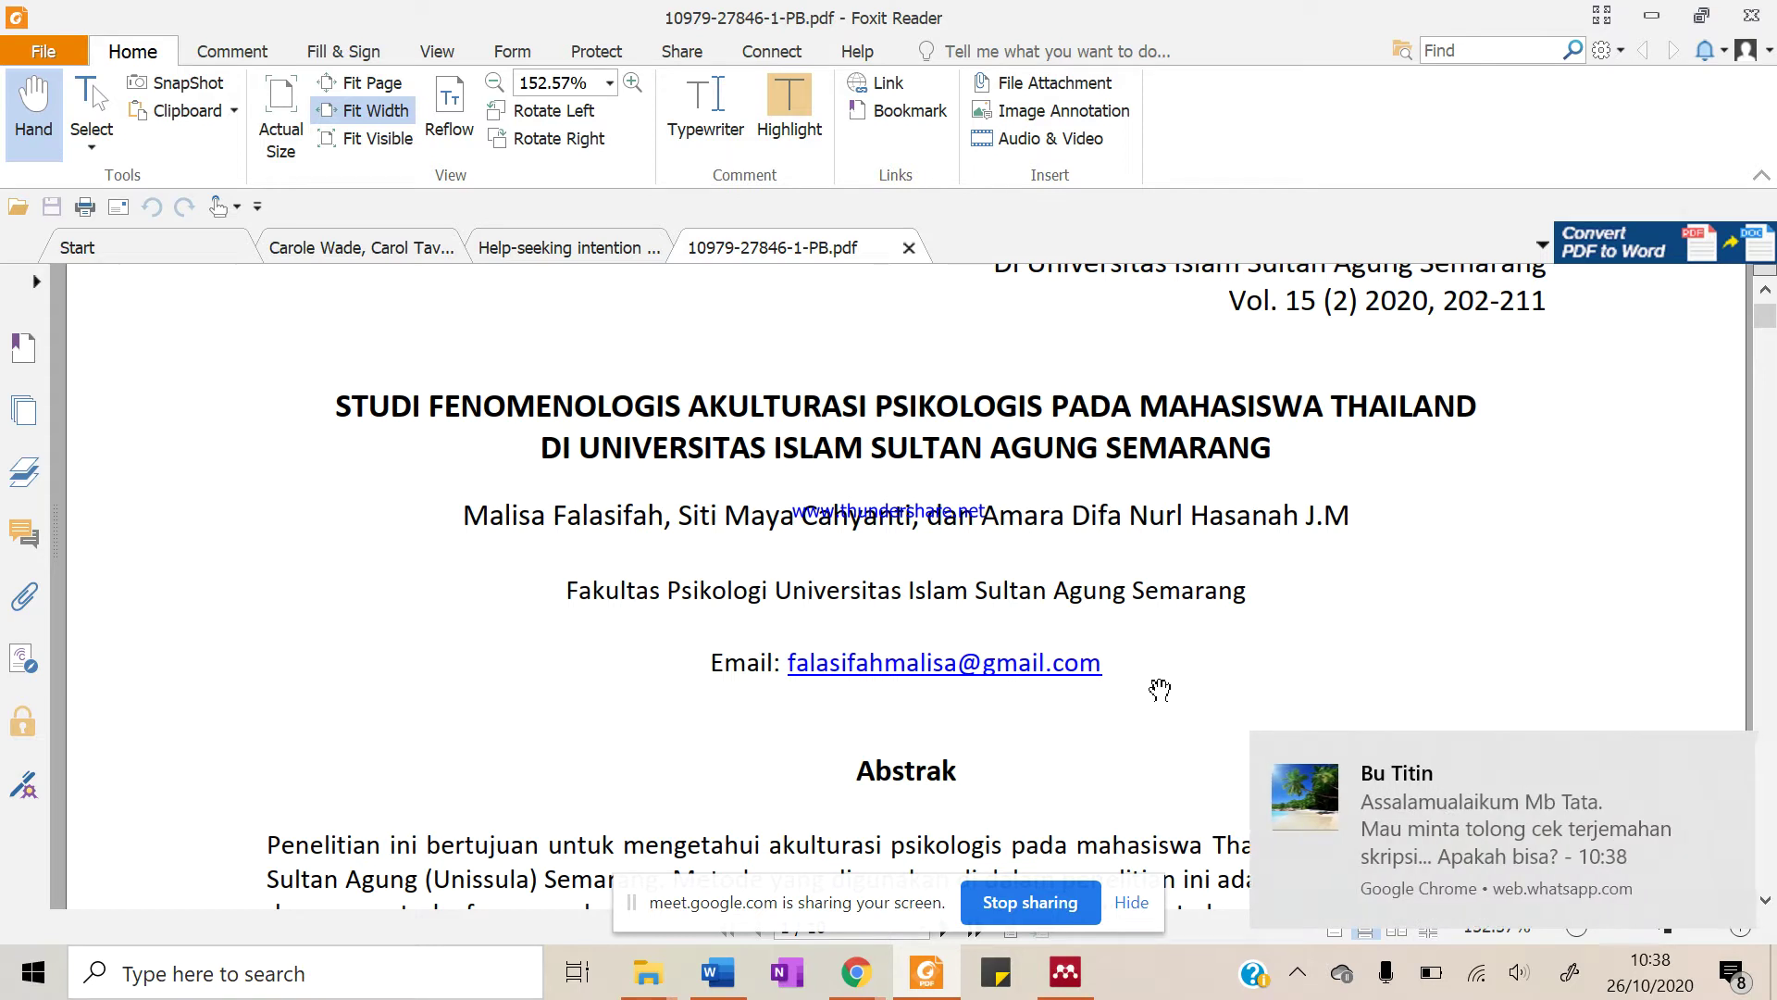
mouse_move(1619, 819)
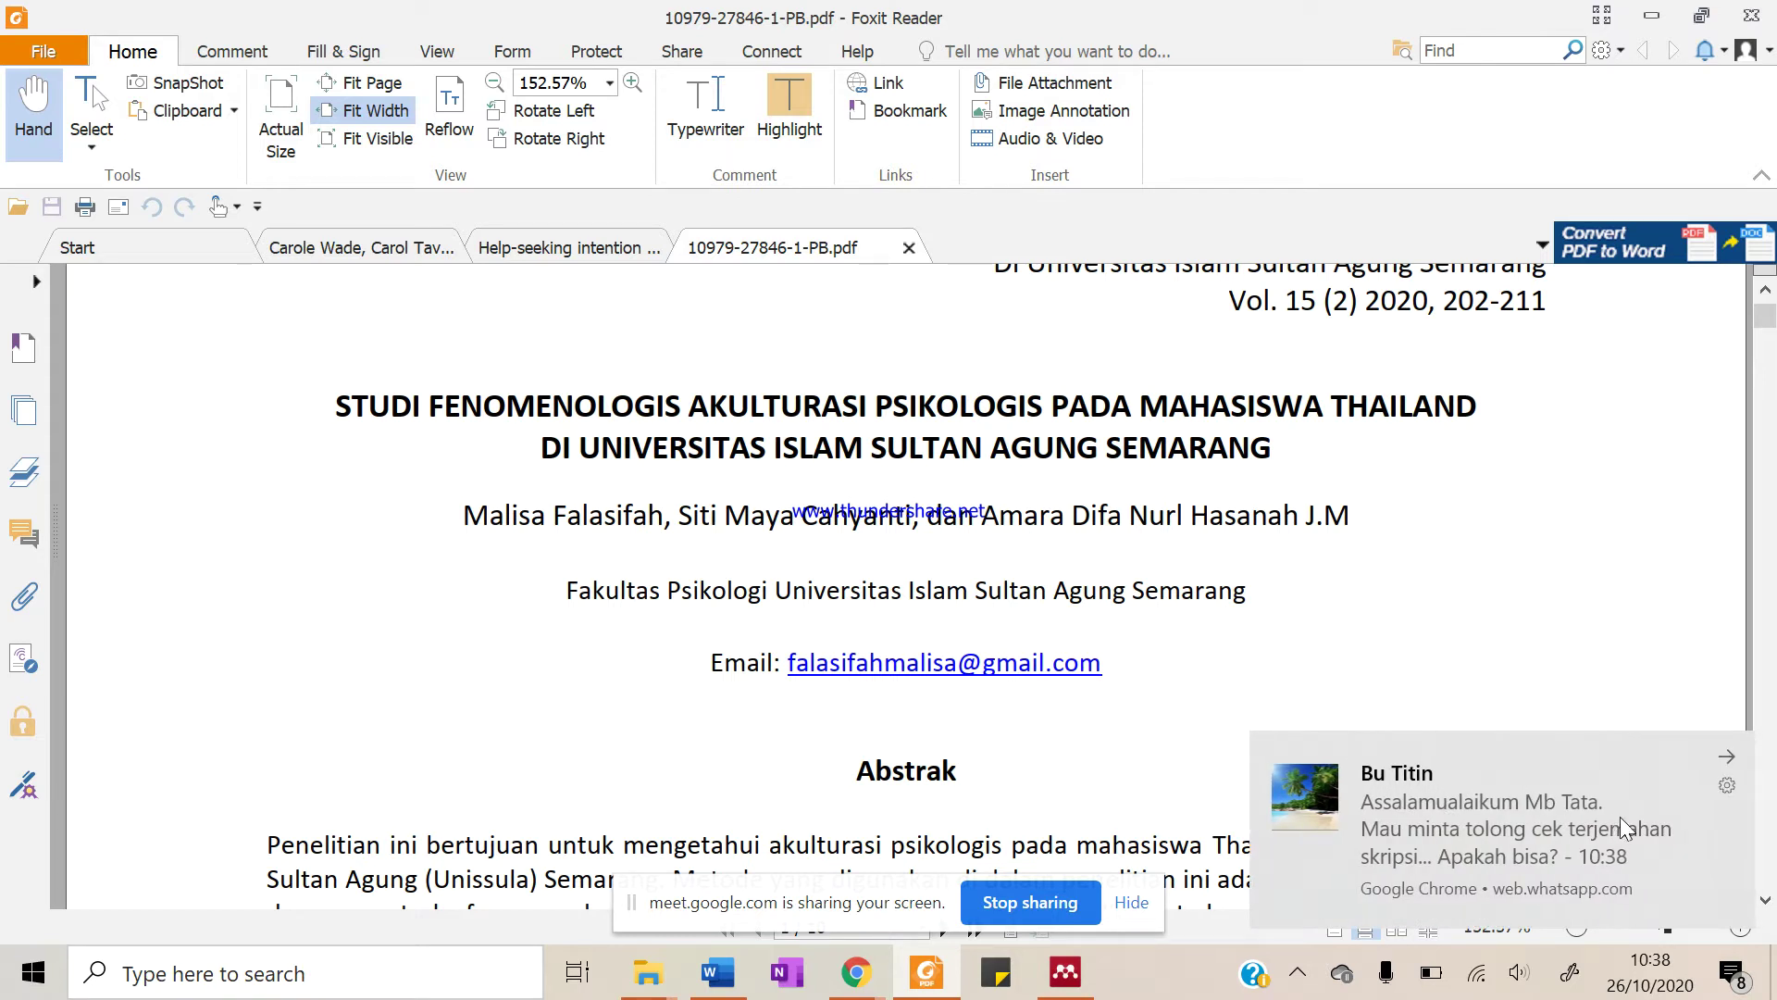
click(1727, 756)
scroll(1364, 718, down, 3)
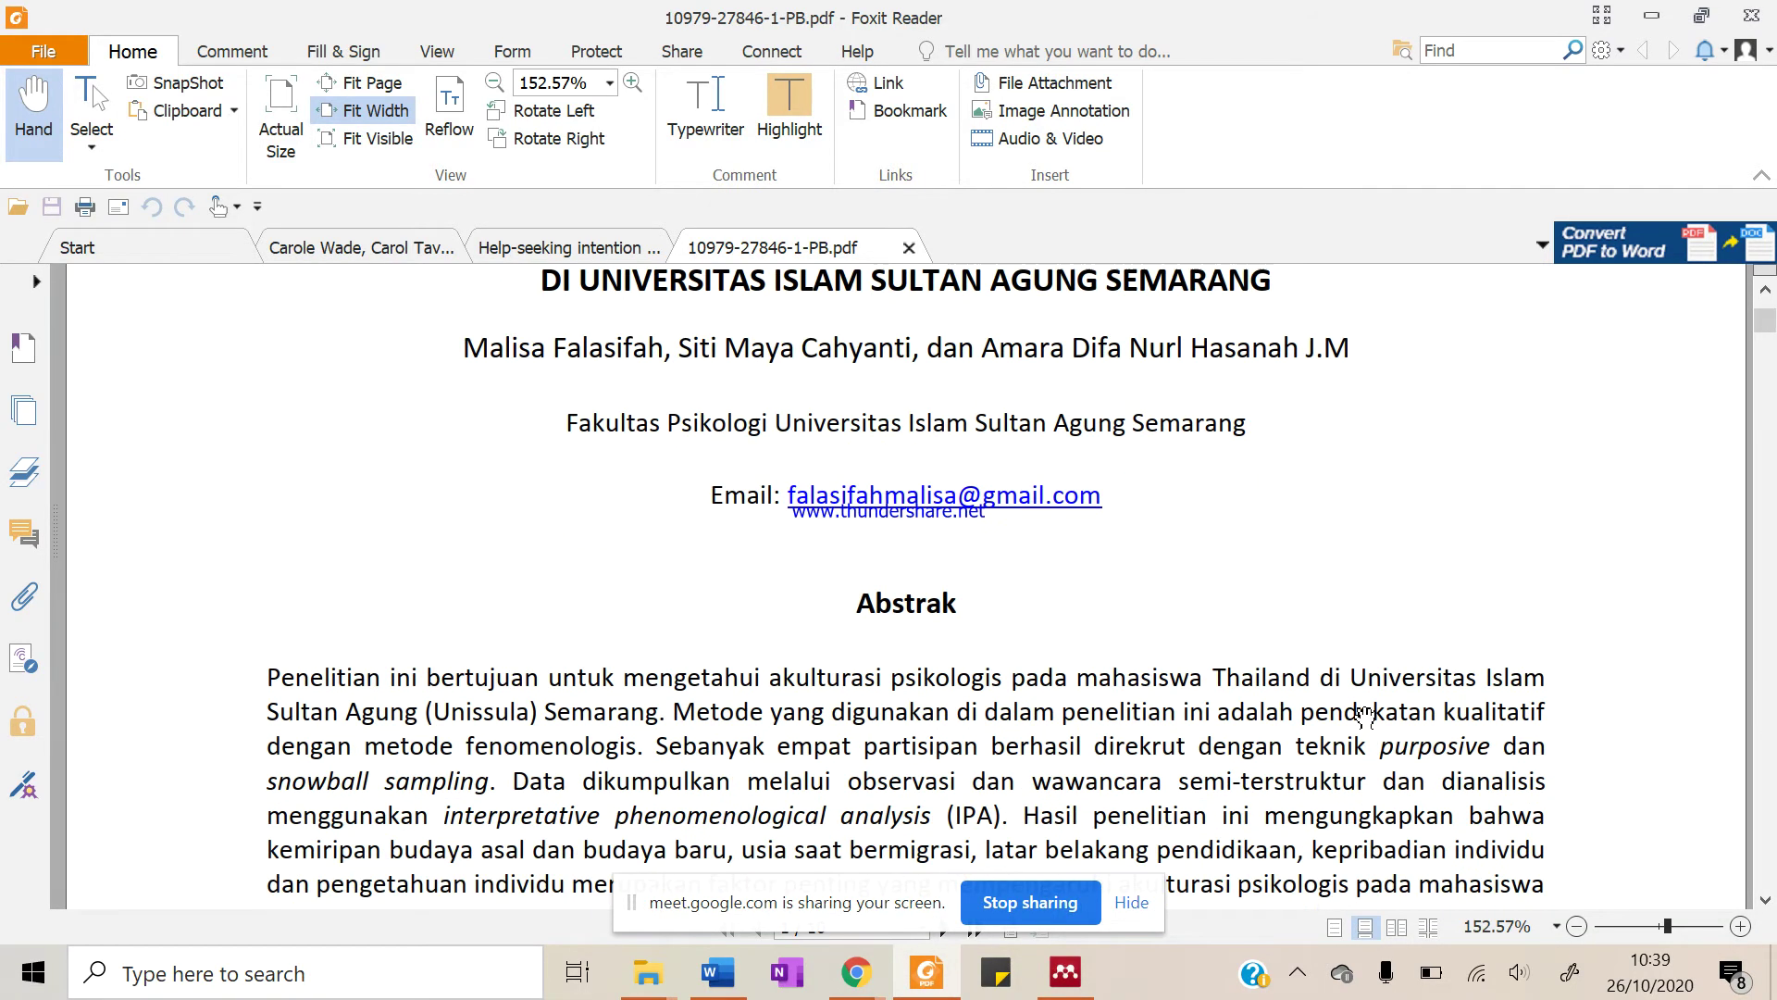
scroll(1364, 713, down, 15)
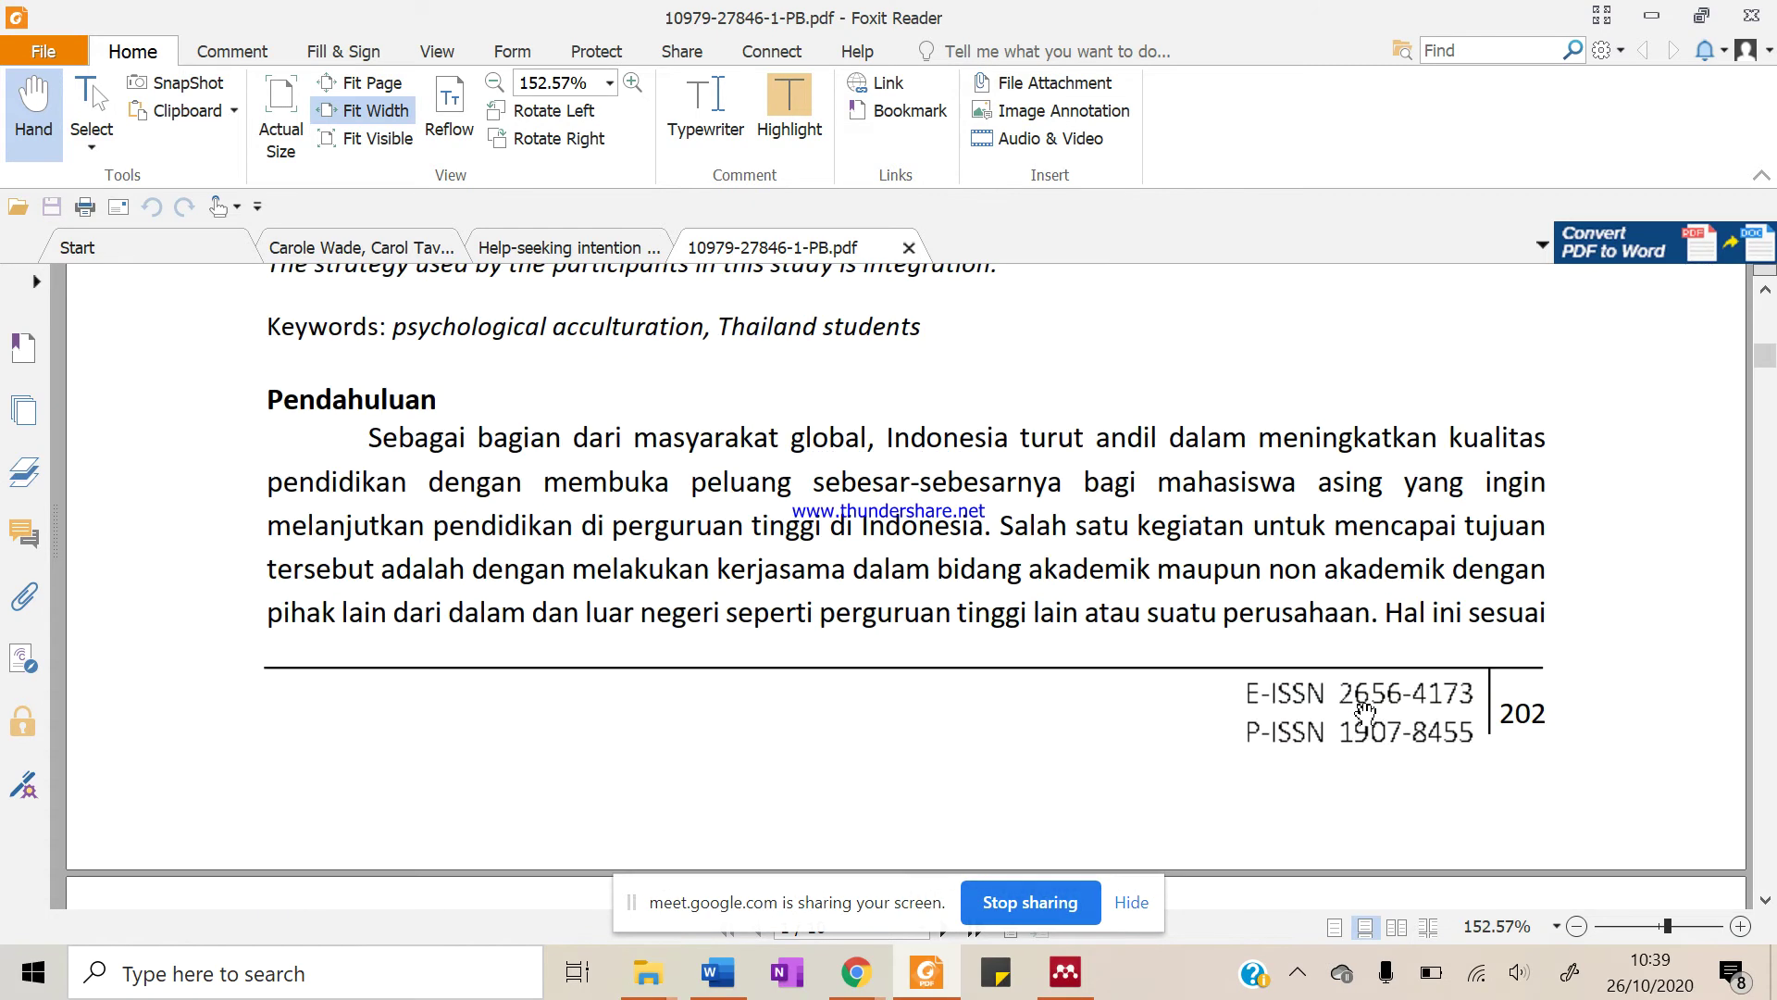
scroll(1365, 714, up, 10)
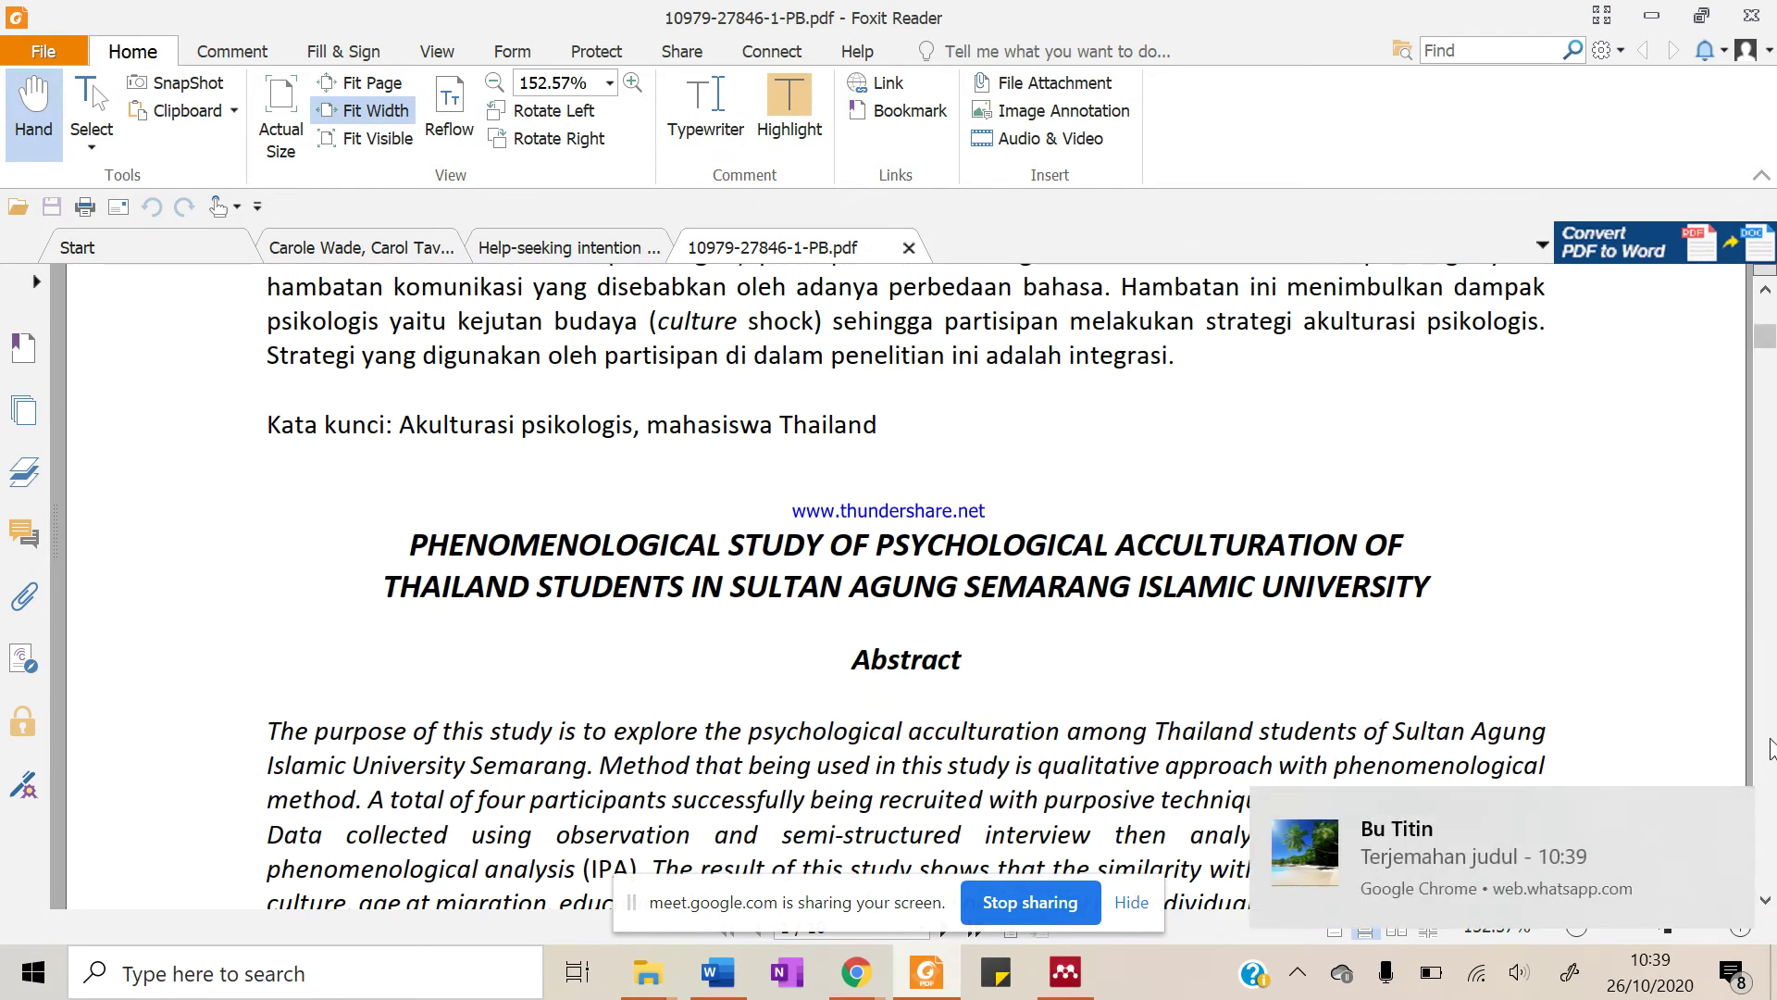
click(1727, 803)
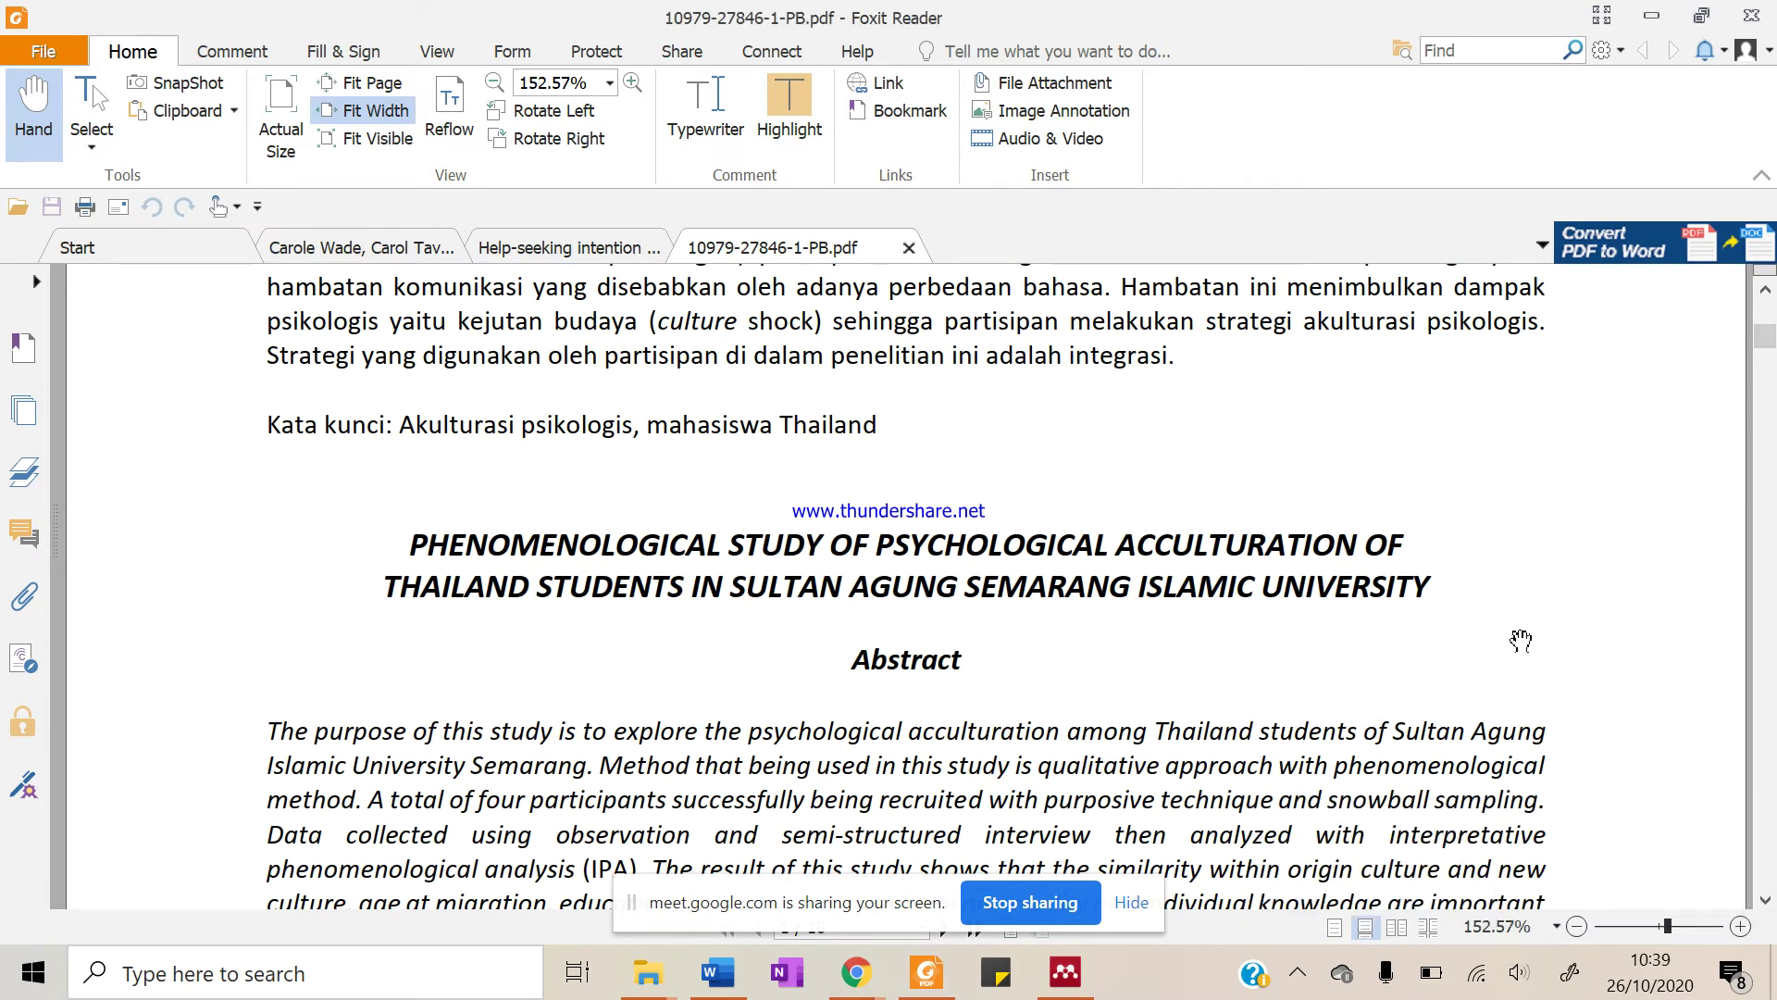
scroll(1520, 640, up, 5)
scroll(1521, 641, down, 10)
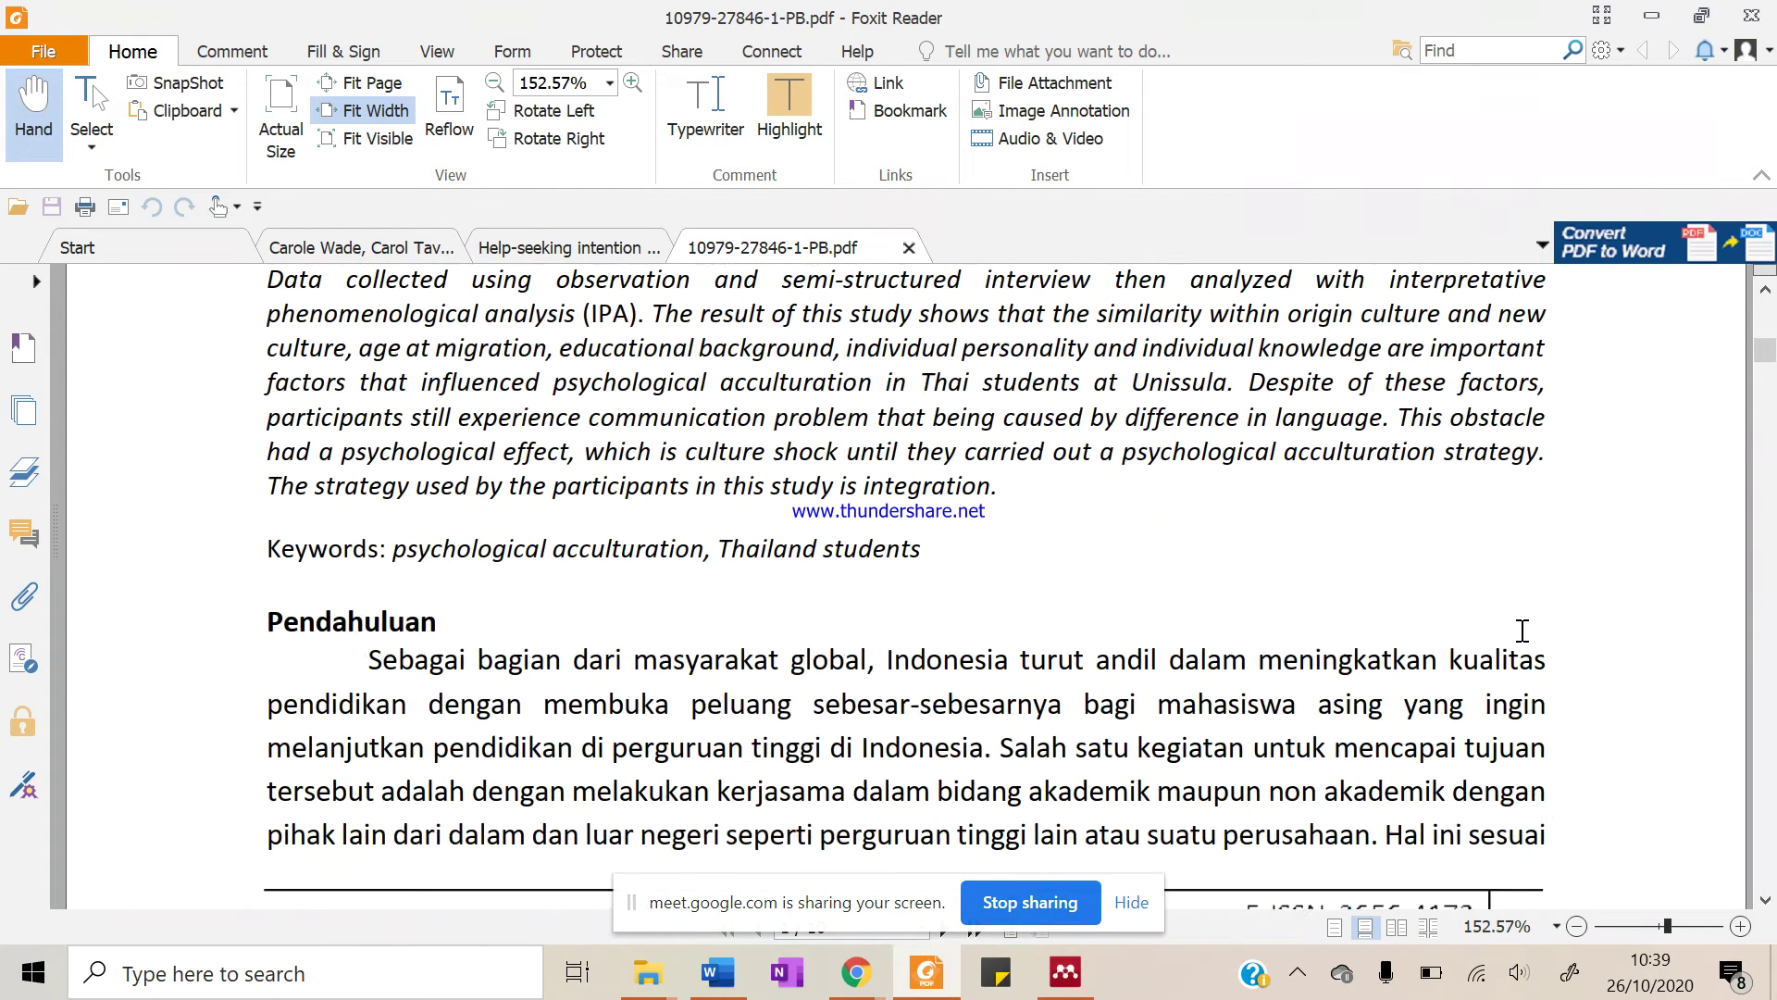
Skim the article's body from the introduction through the Metode Penelitian and Hasil Penelitian sections
scroll(1522, 630, down, 10)
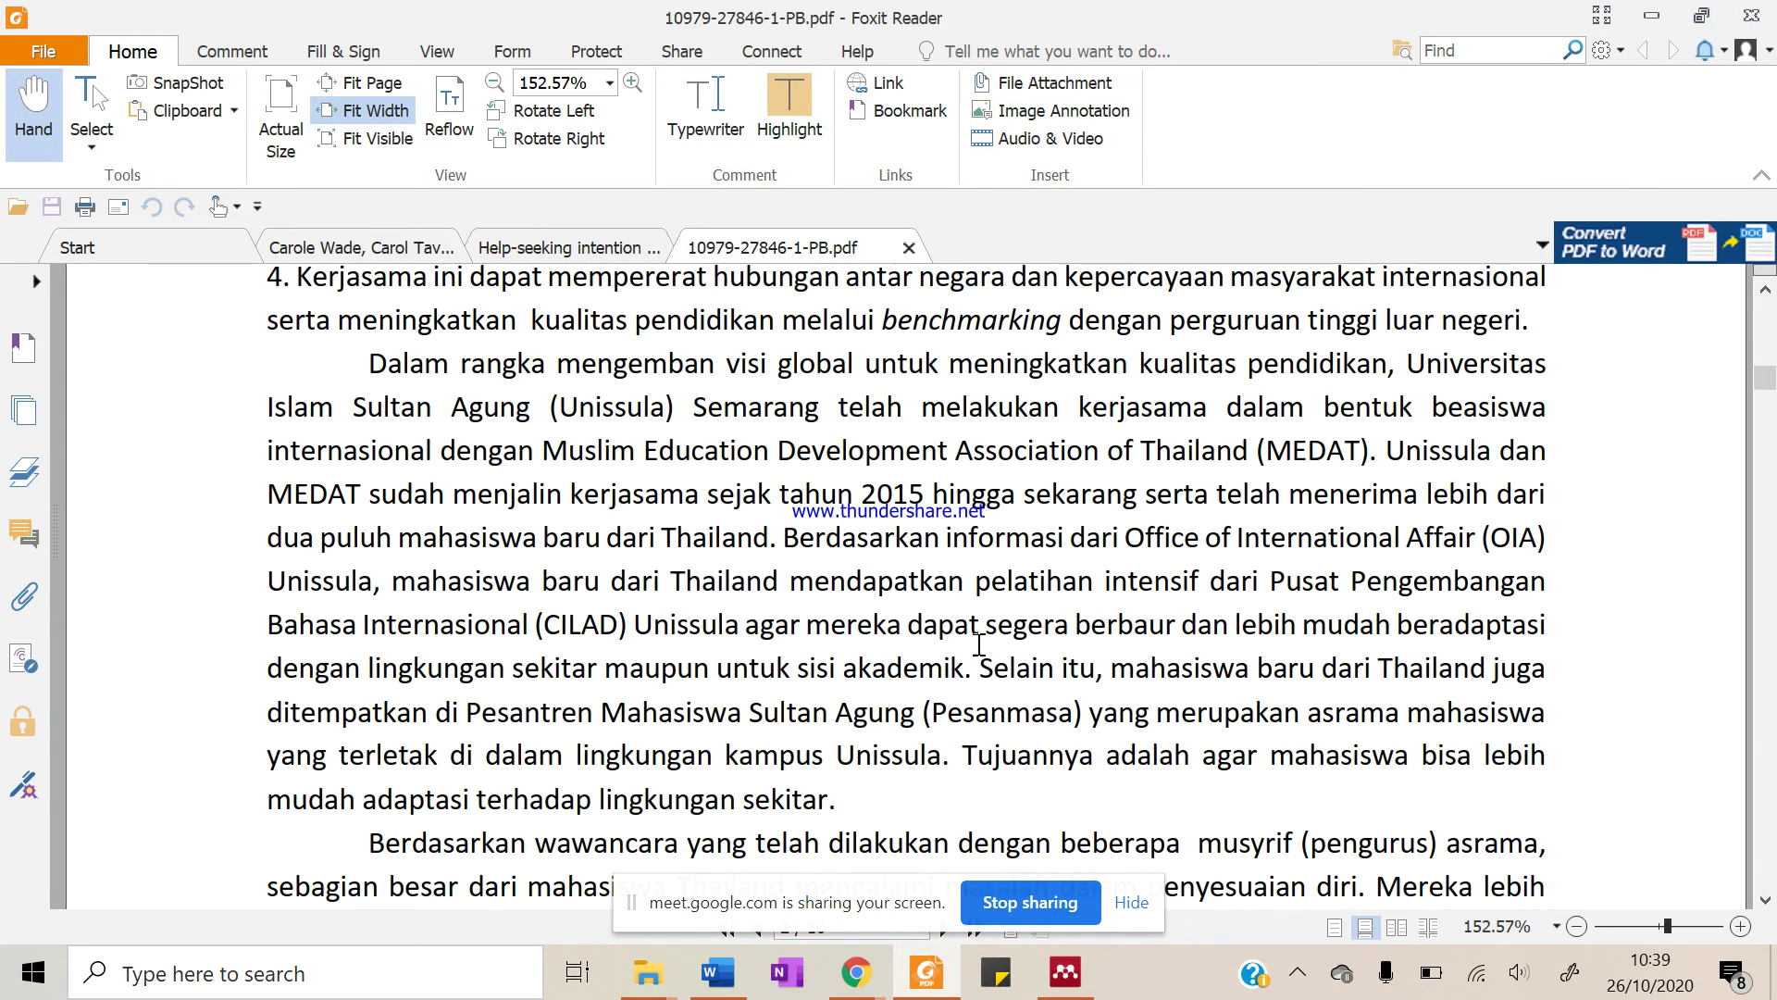
scroll(980, 642, down, 10)
scroll(980, 641, down, 15)
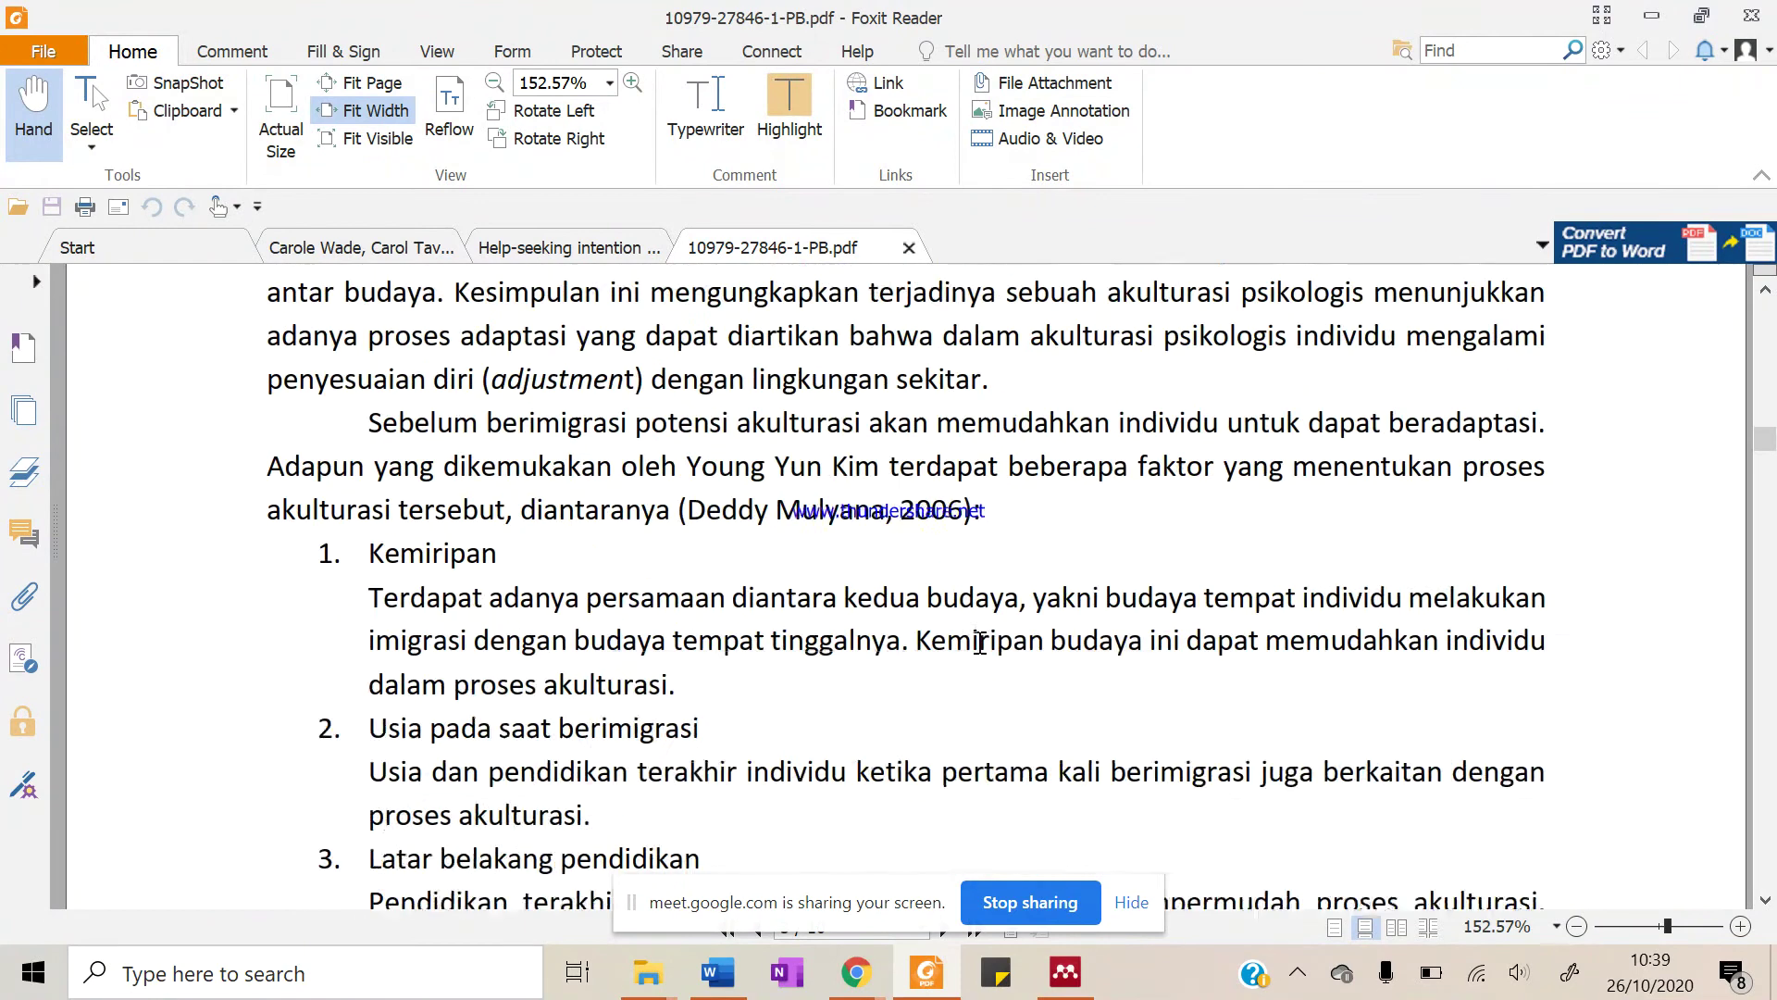
scroll(981, 641, down, 5)
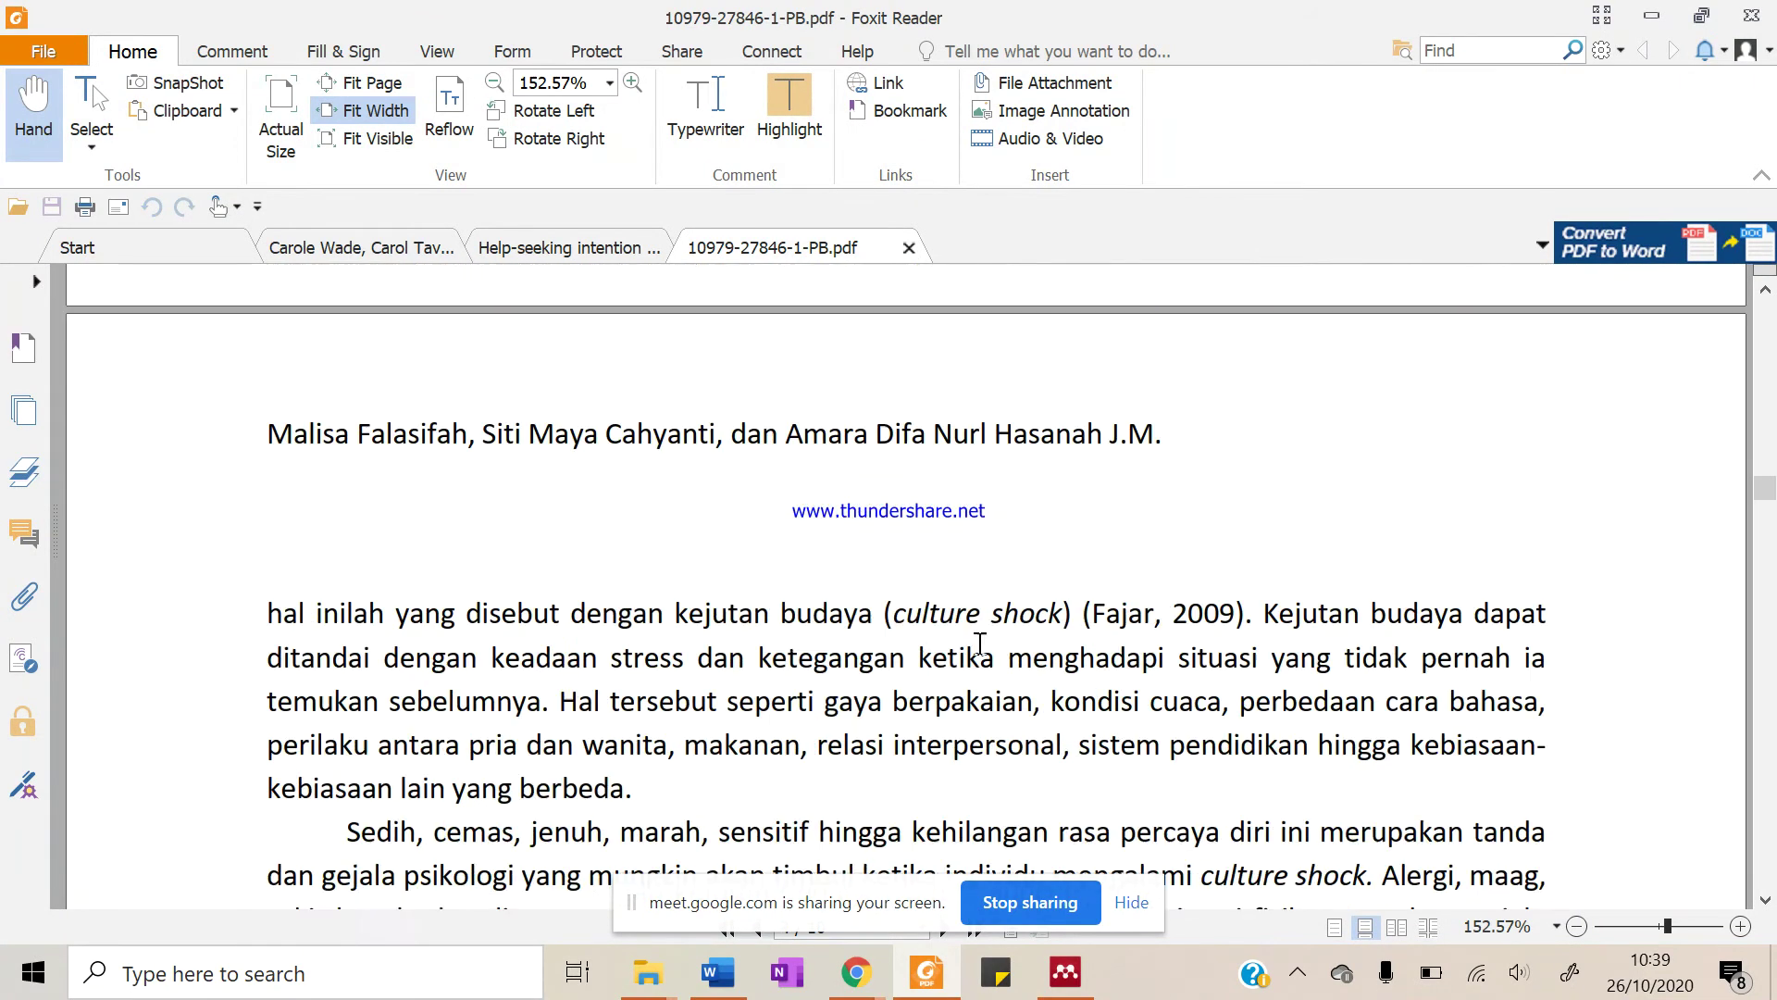
scroll(980, 641, down, 8)
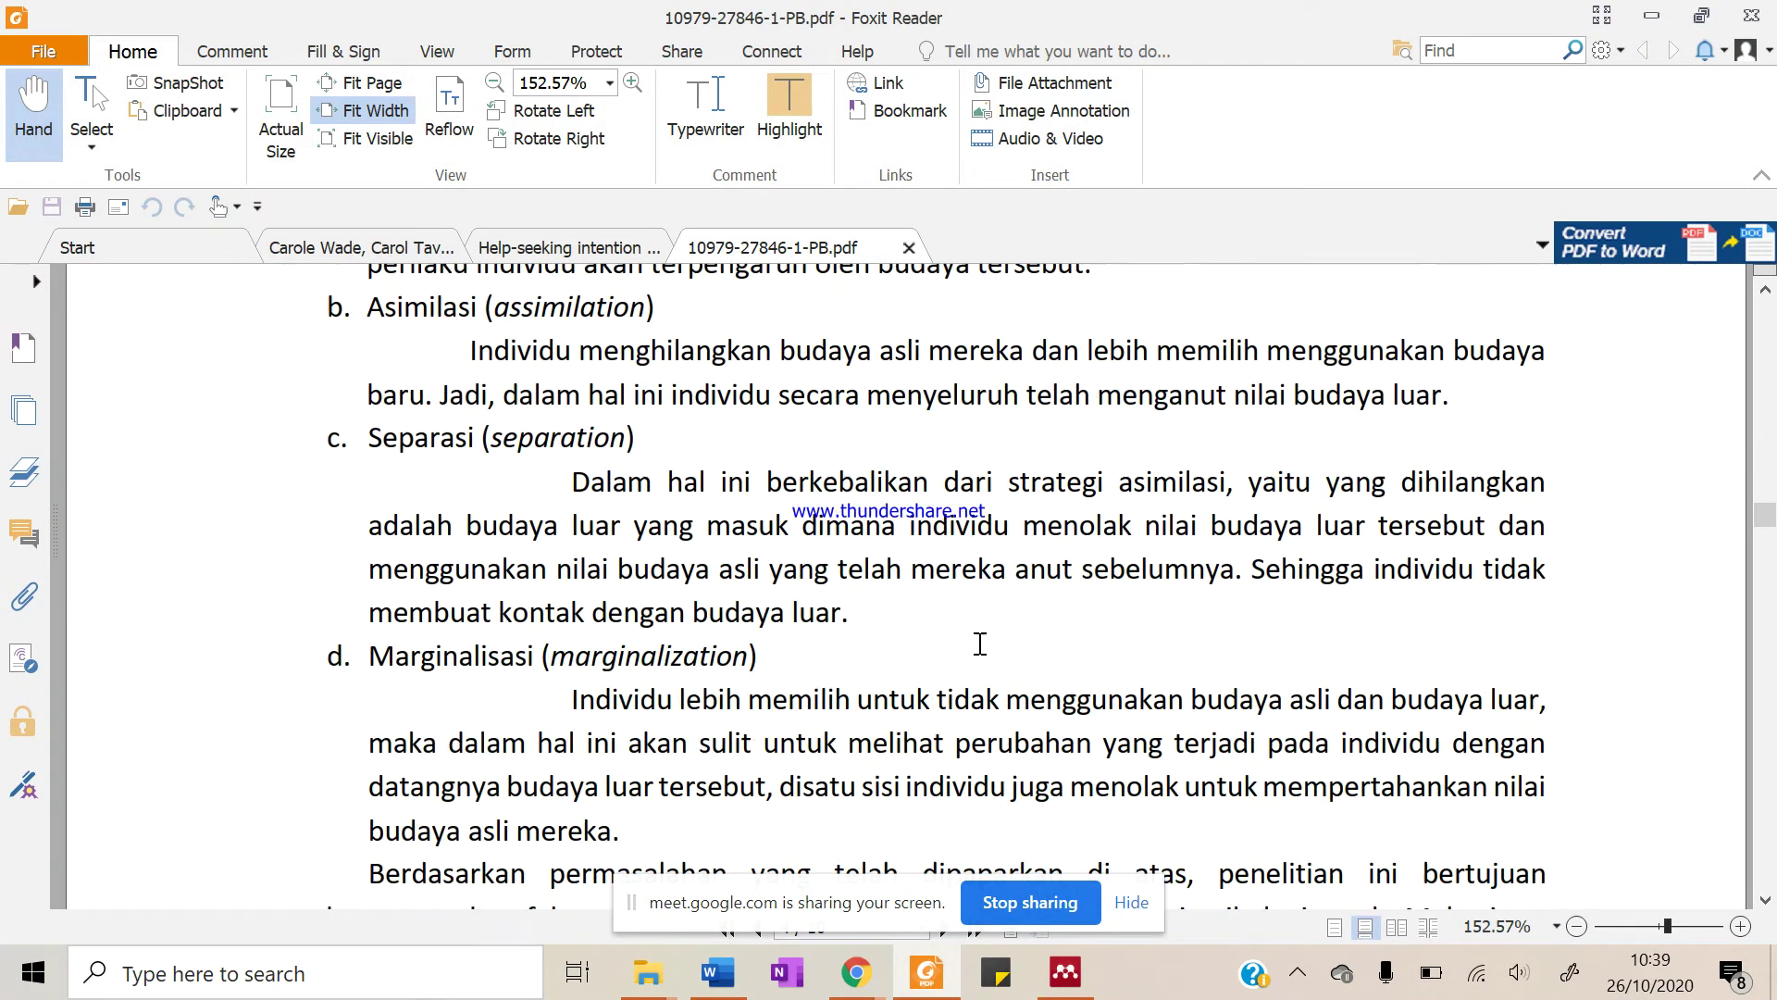
scroll(980, 643, down, 3)
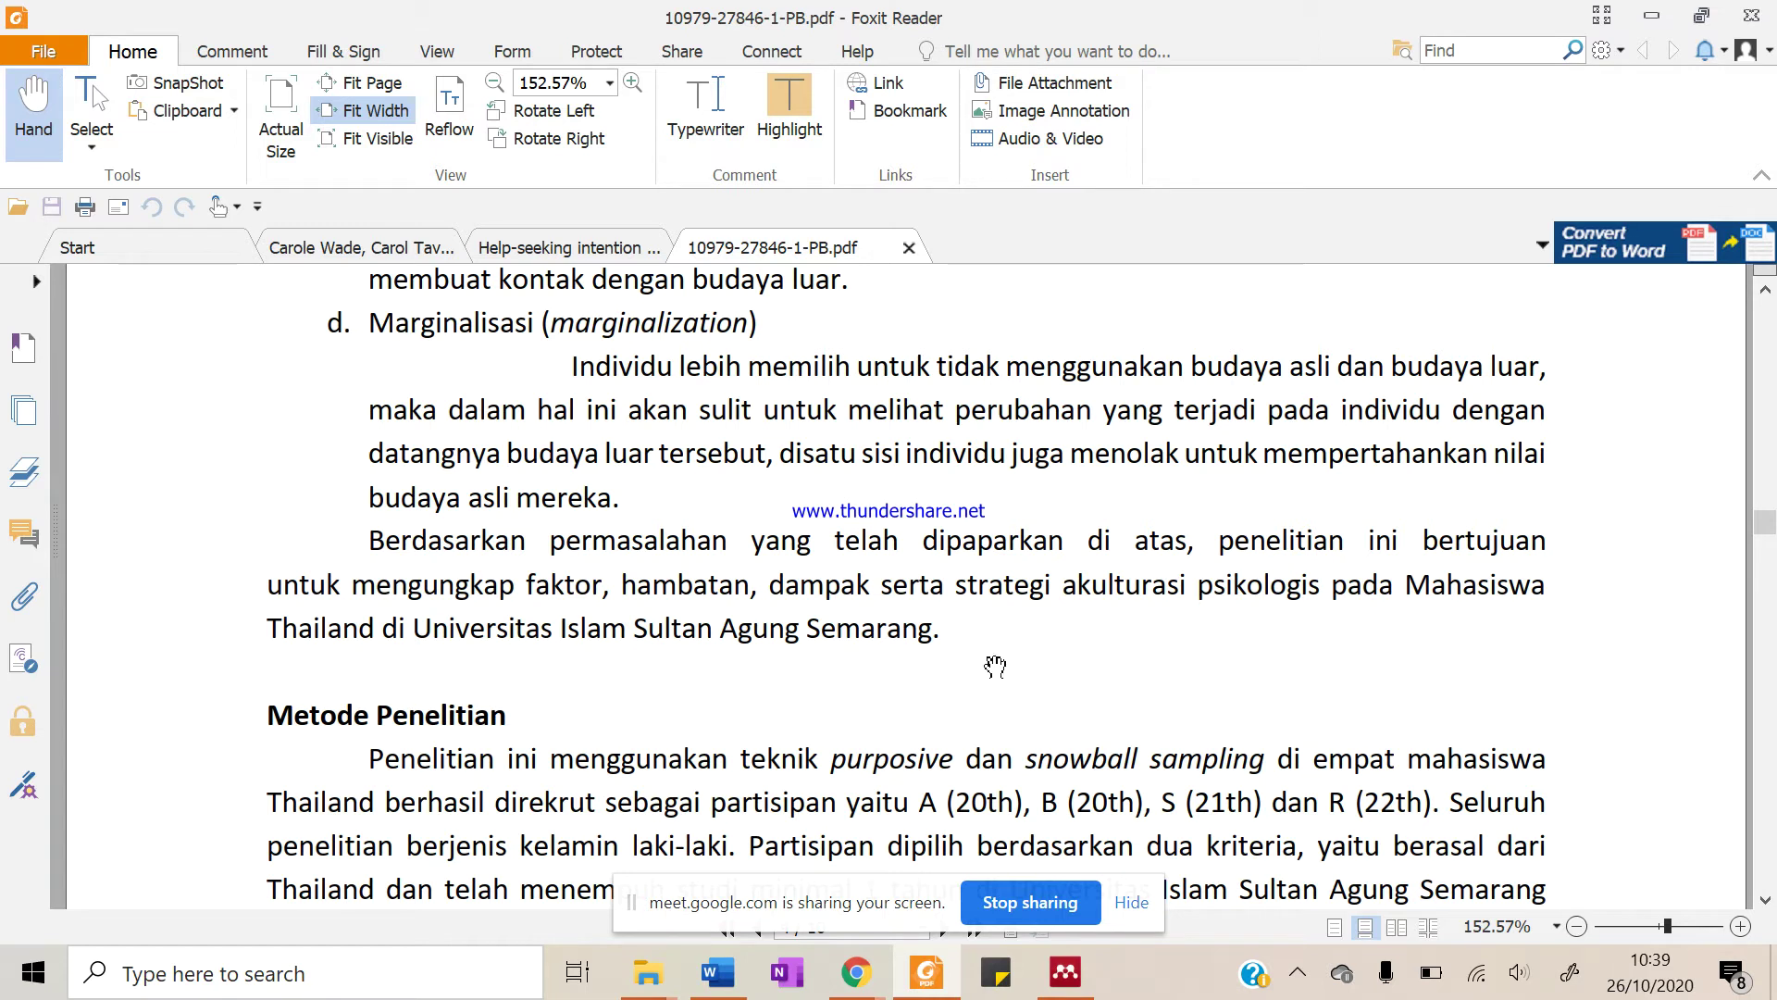
scroll(995, 667, down, 3)
scroll(995, 667, down, 5)
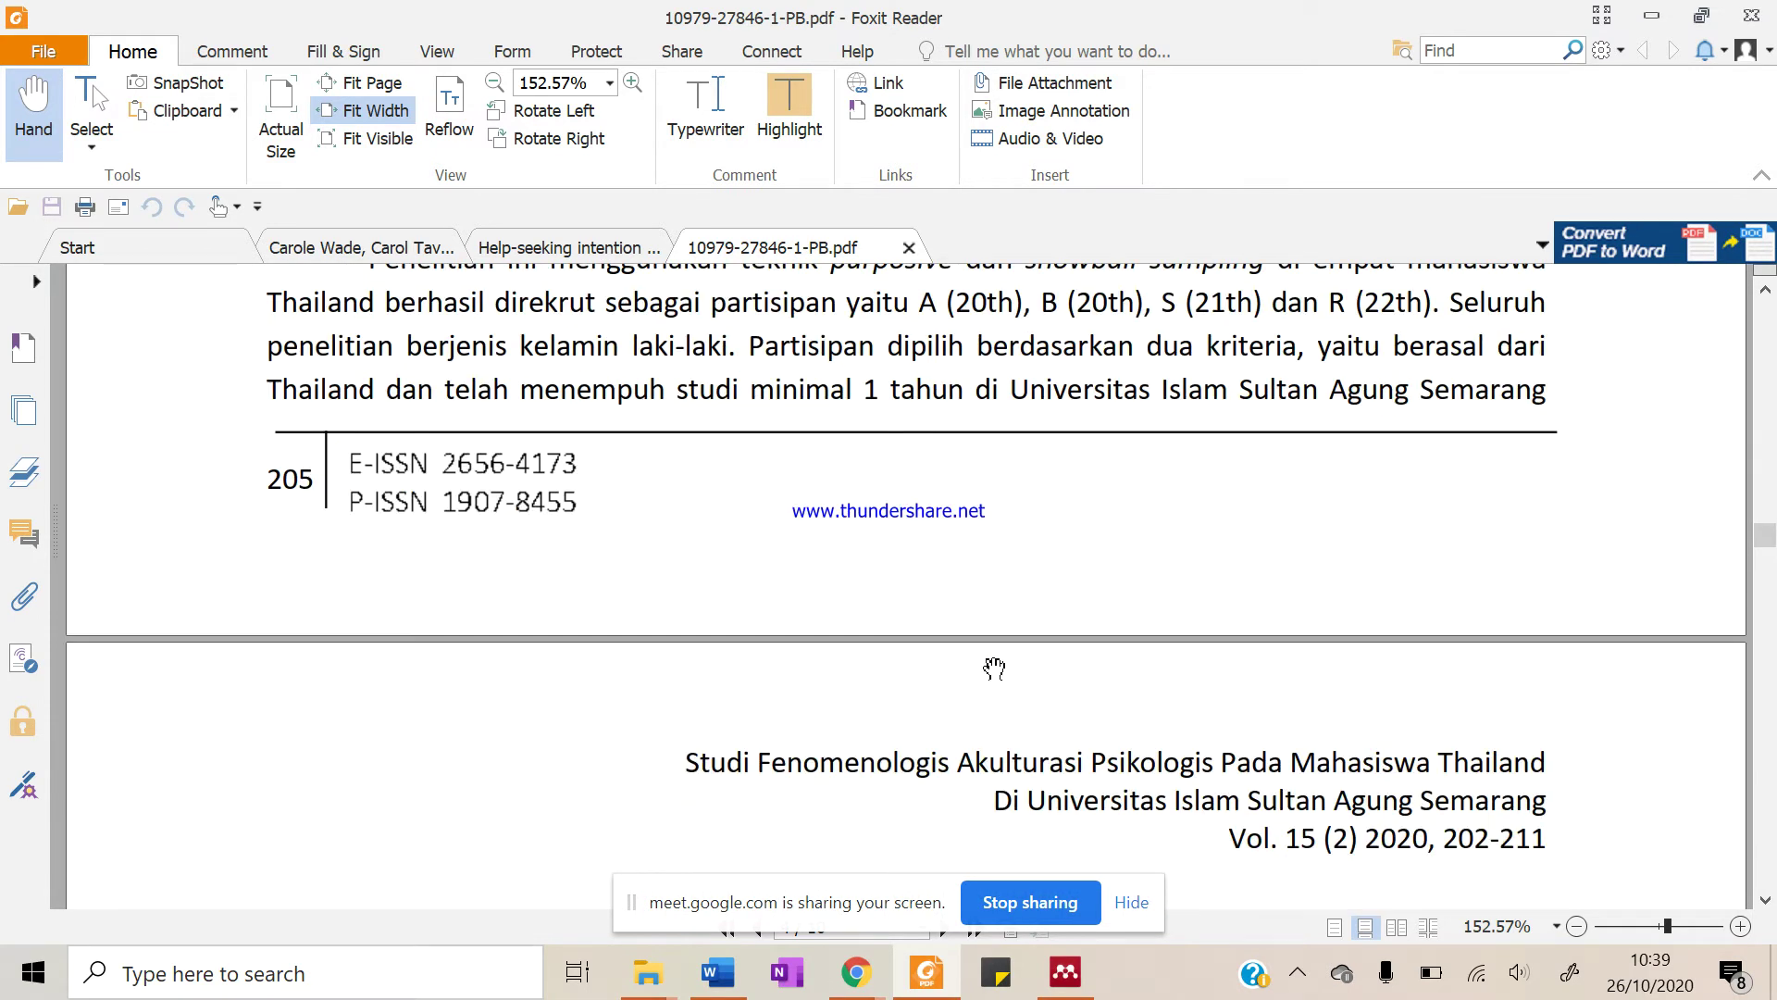
scroll(995, 666, down, 3)
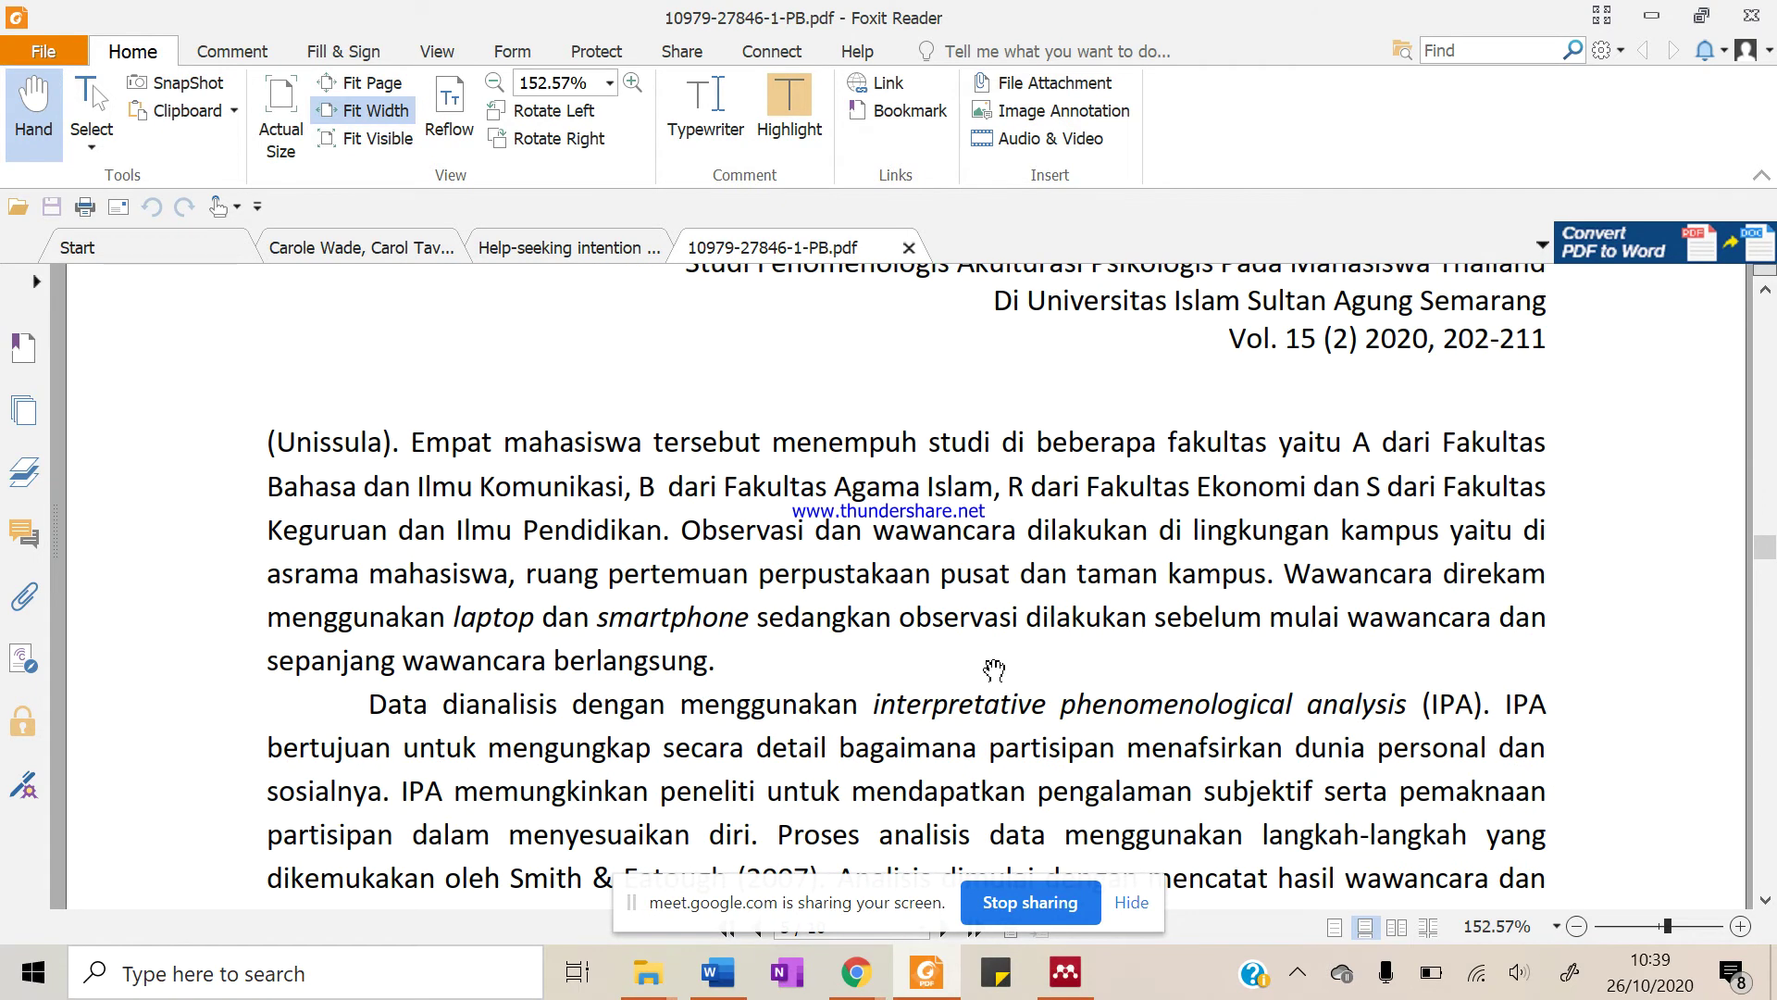
scroll(995, 668, down, 5)
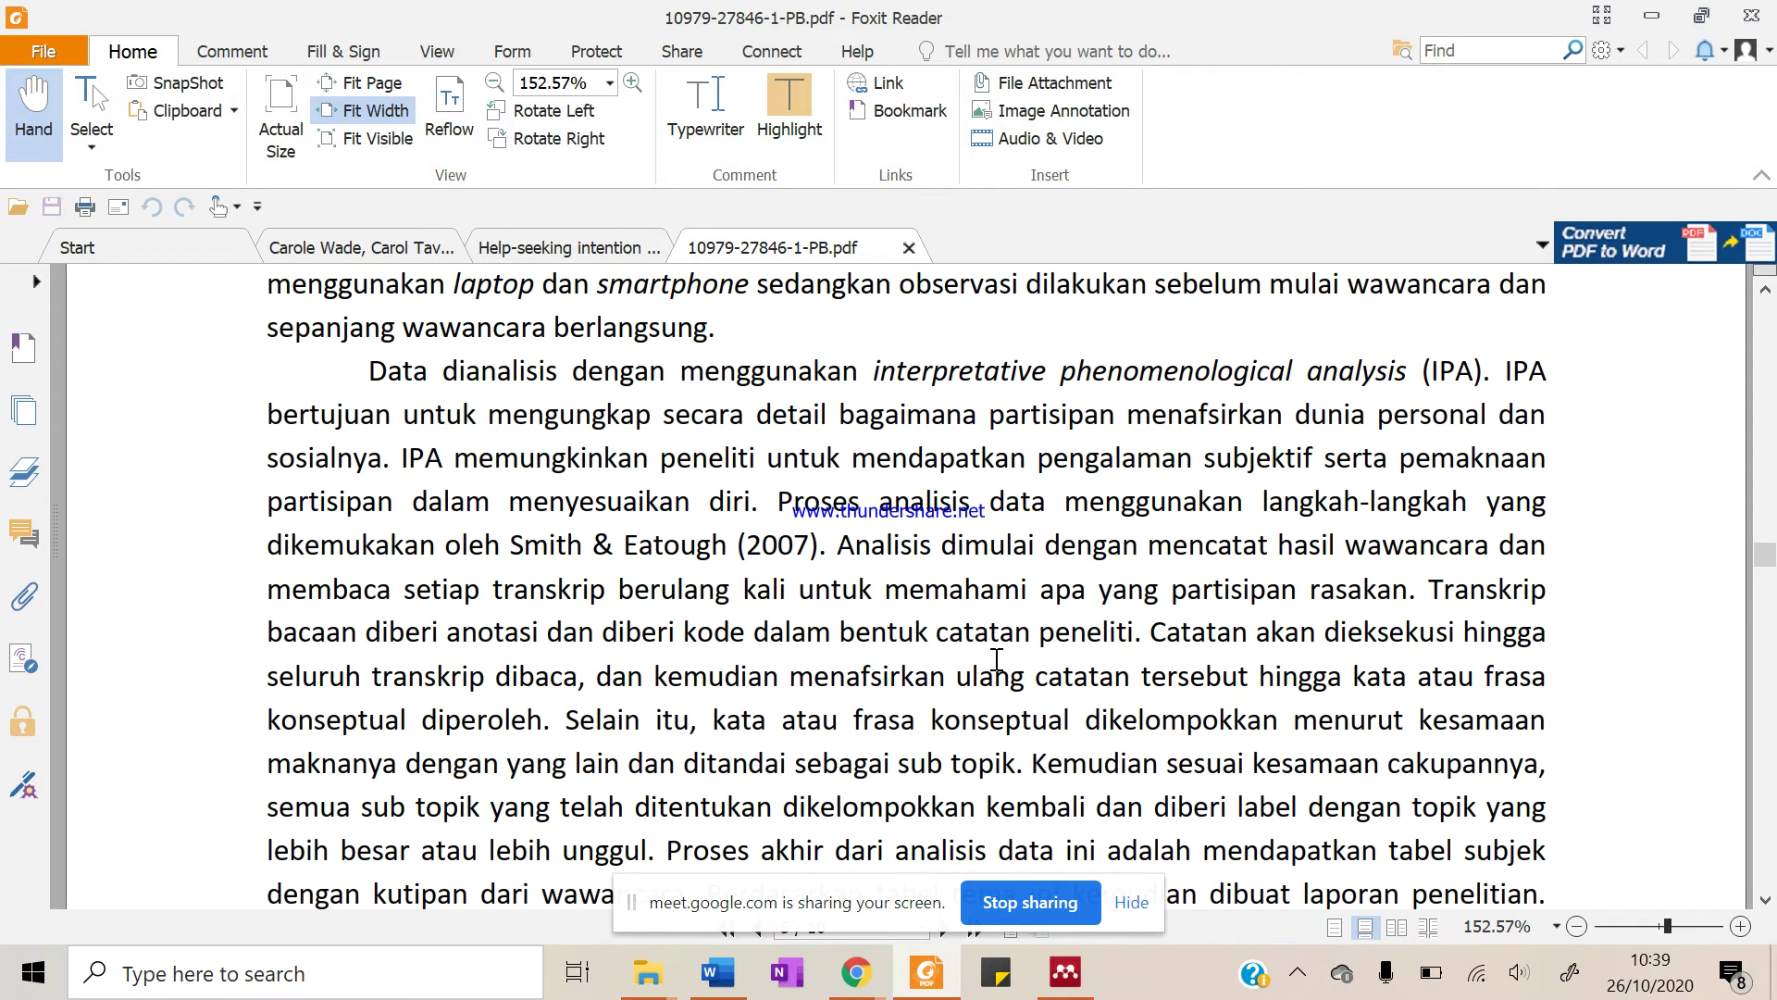
scroll(996, 659, down, 17)
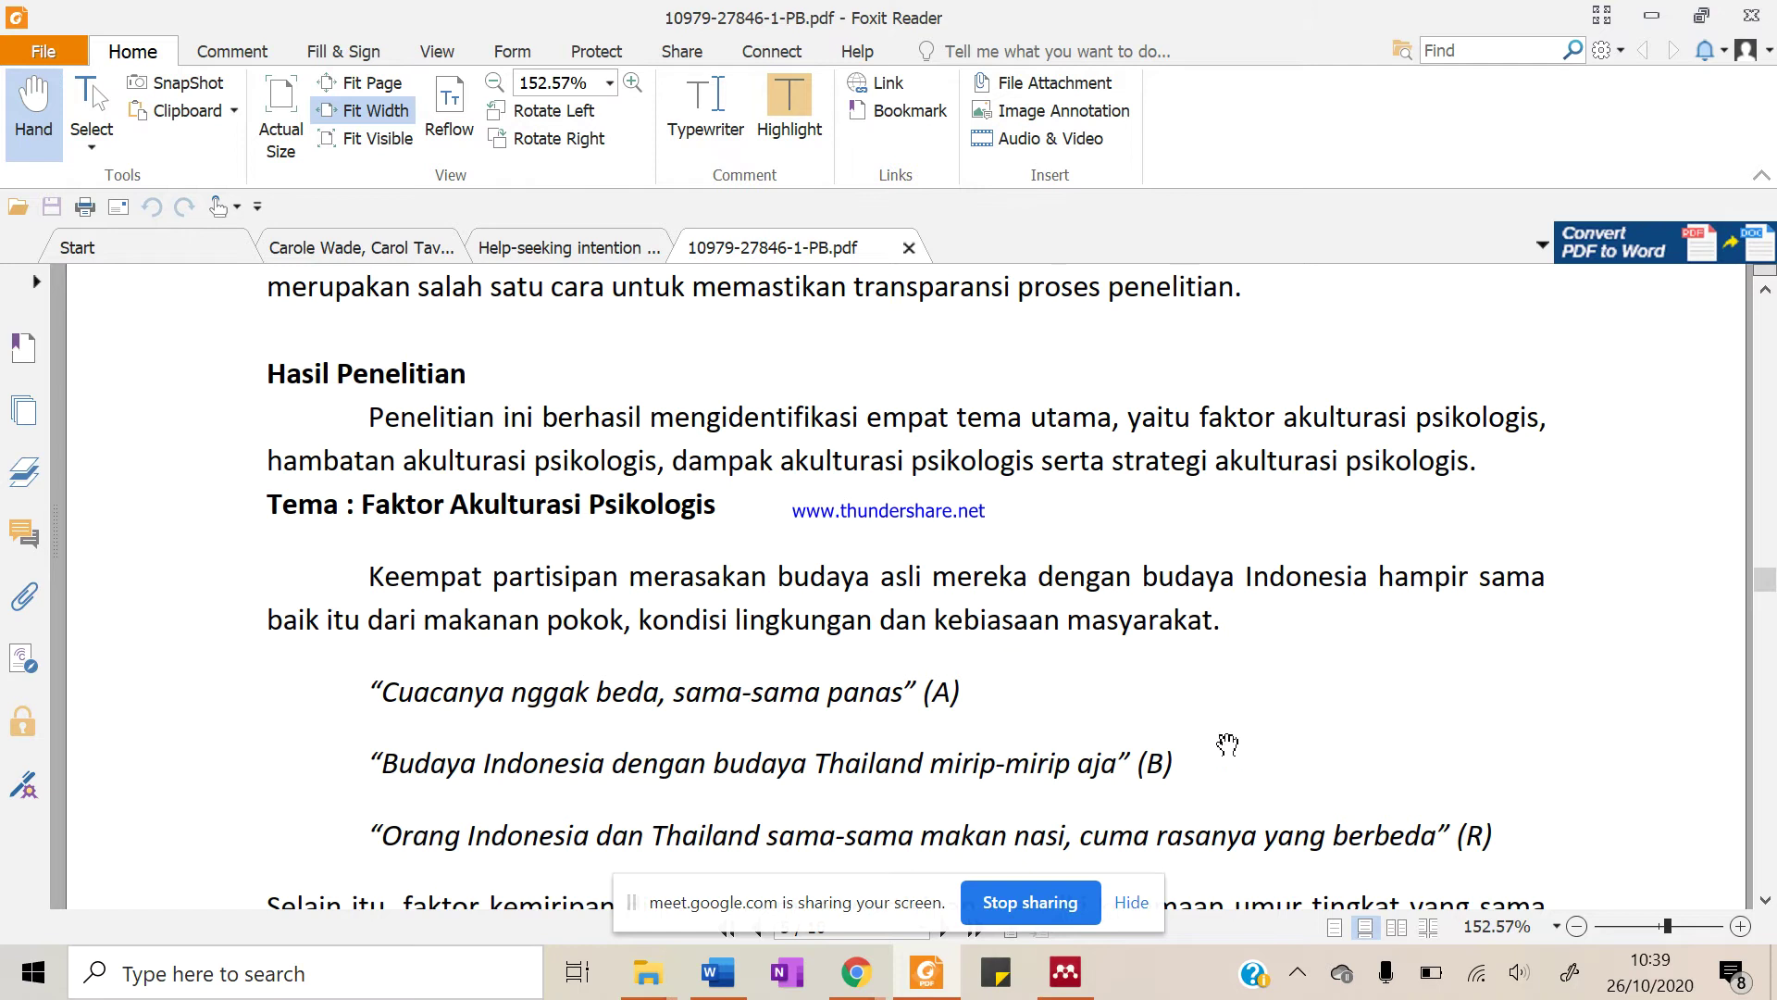
scroll(1228, 745, down, 12)
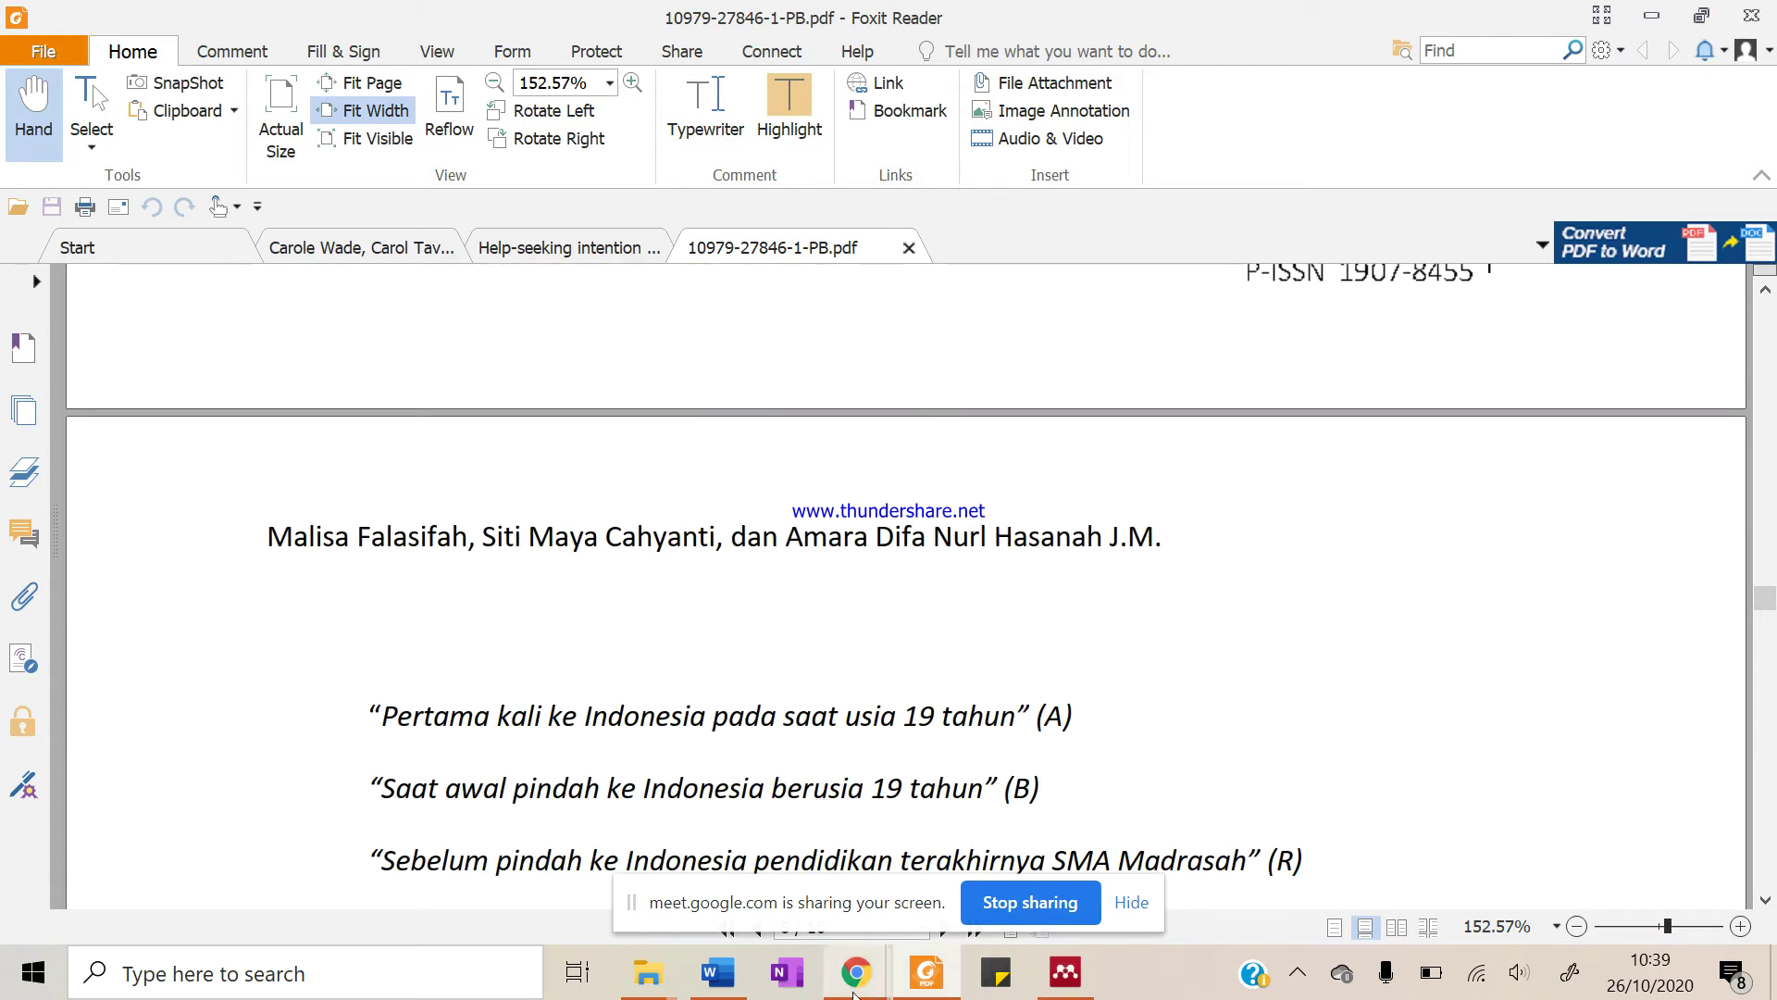
Switch to Chrome and return from the PDF page to the Vol 15, No 2 (2020) issue page
mouse_move(853, 995)
click(766, 863)
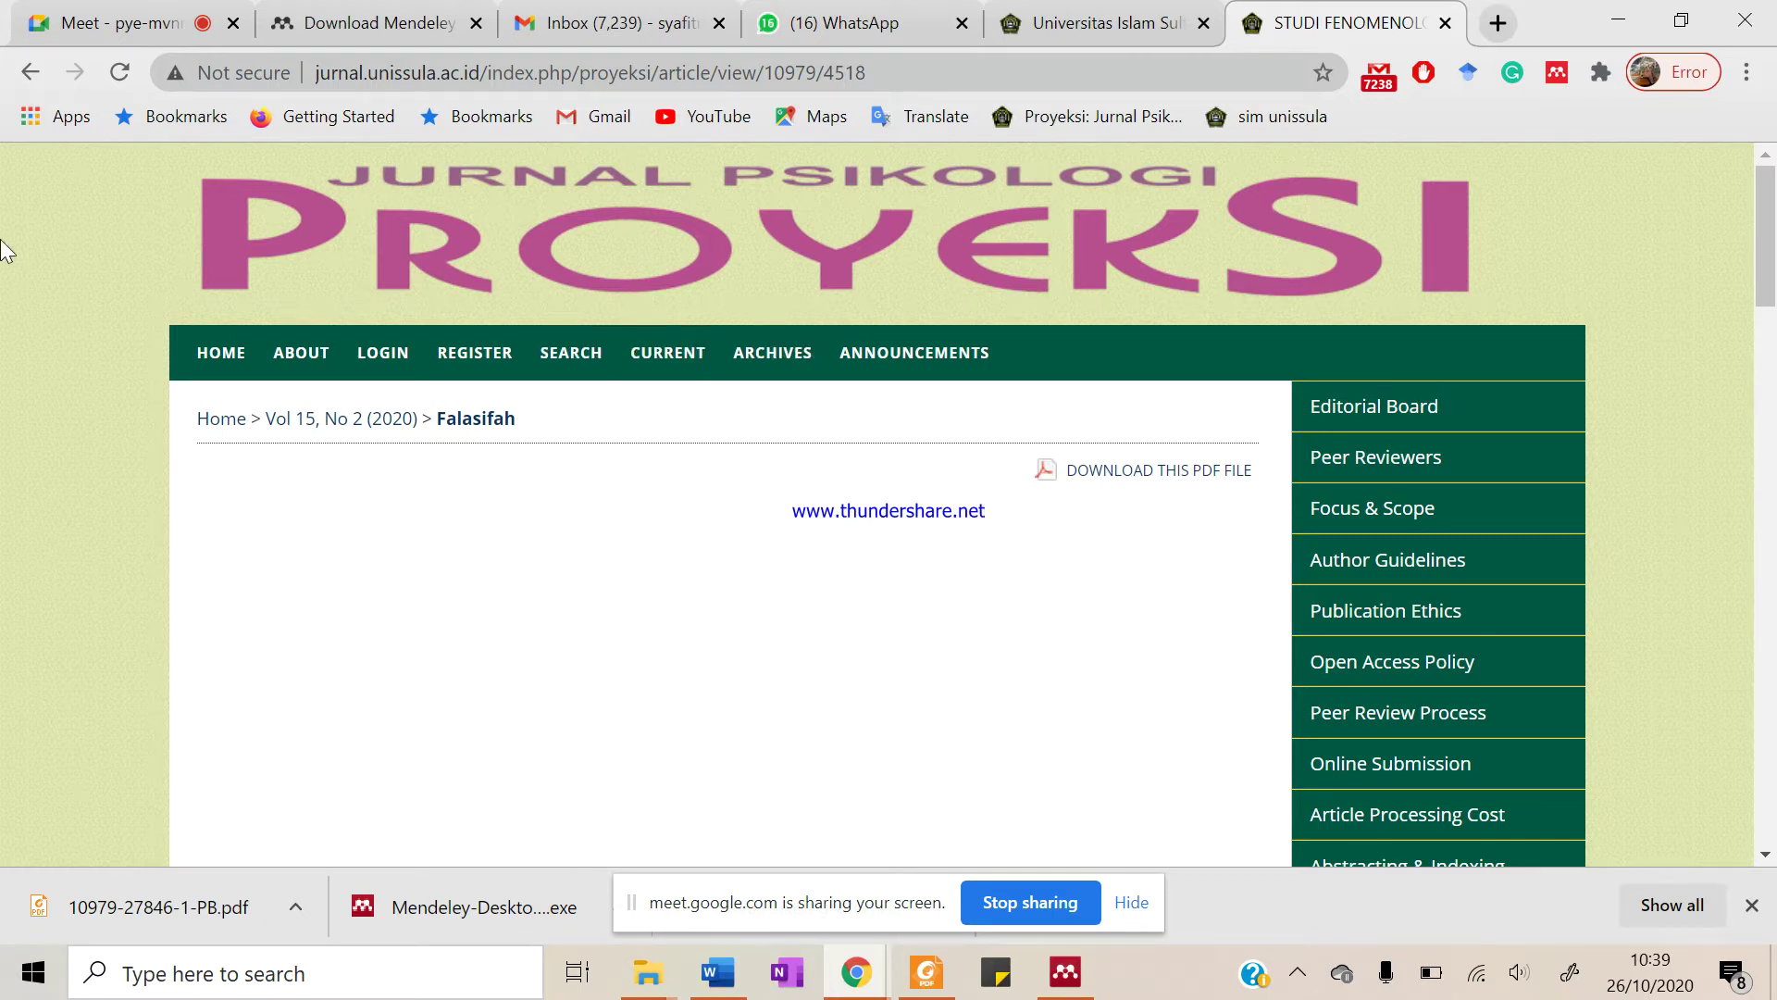
click(30, 72)
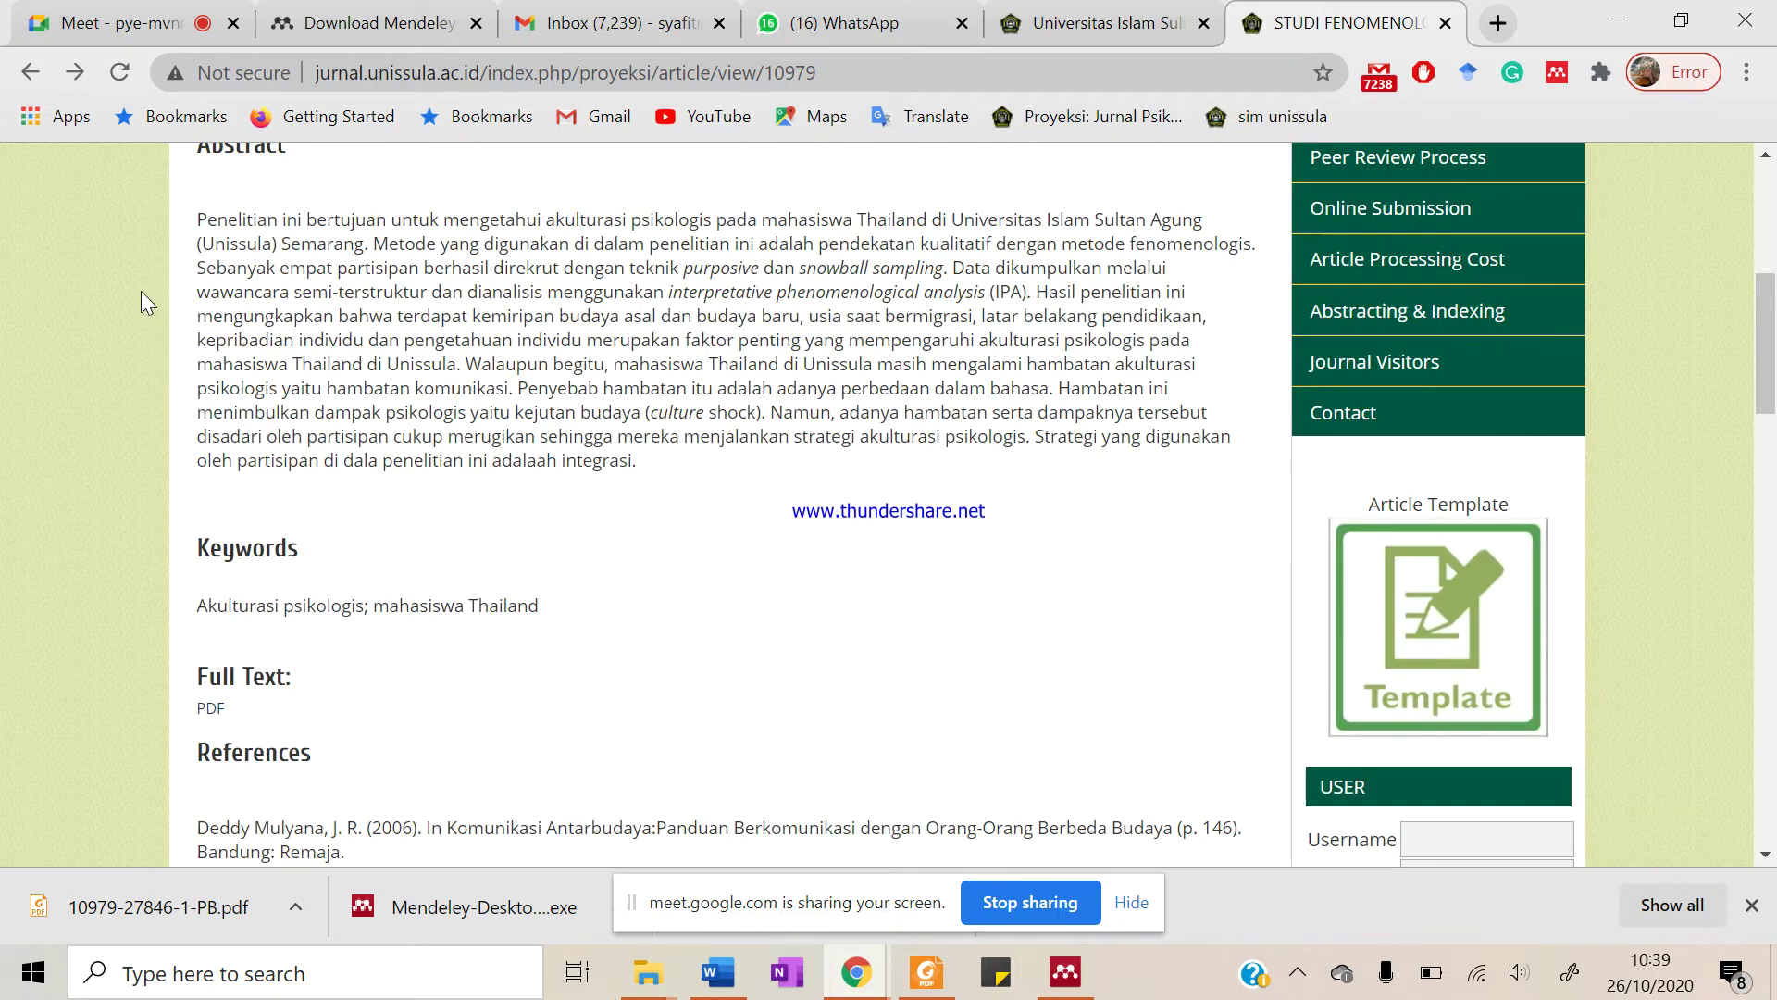
click(31, 72)
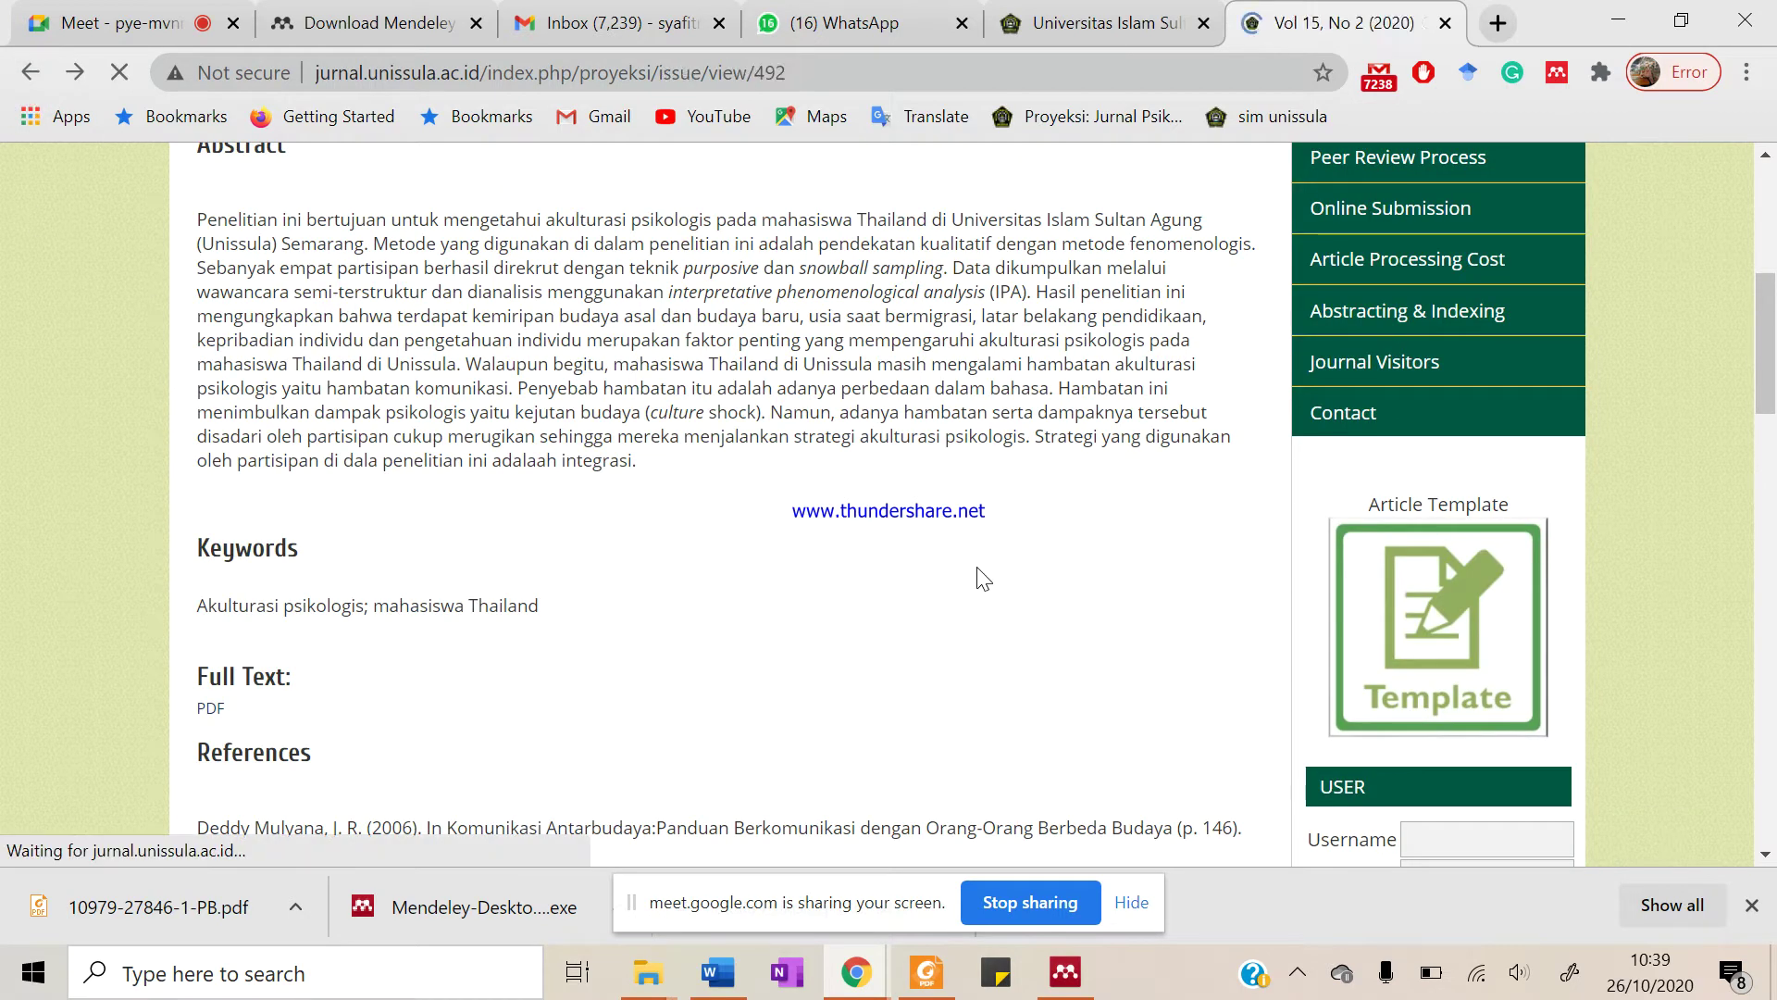
Look over the issue's heading and the articles listed in its table of contents
scroll(974, 626, up, 5)
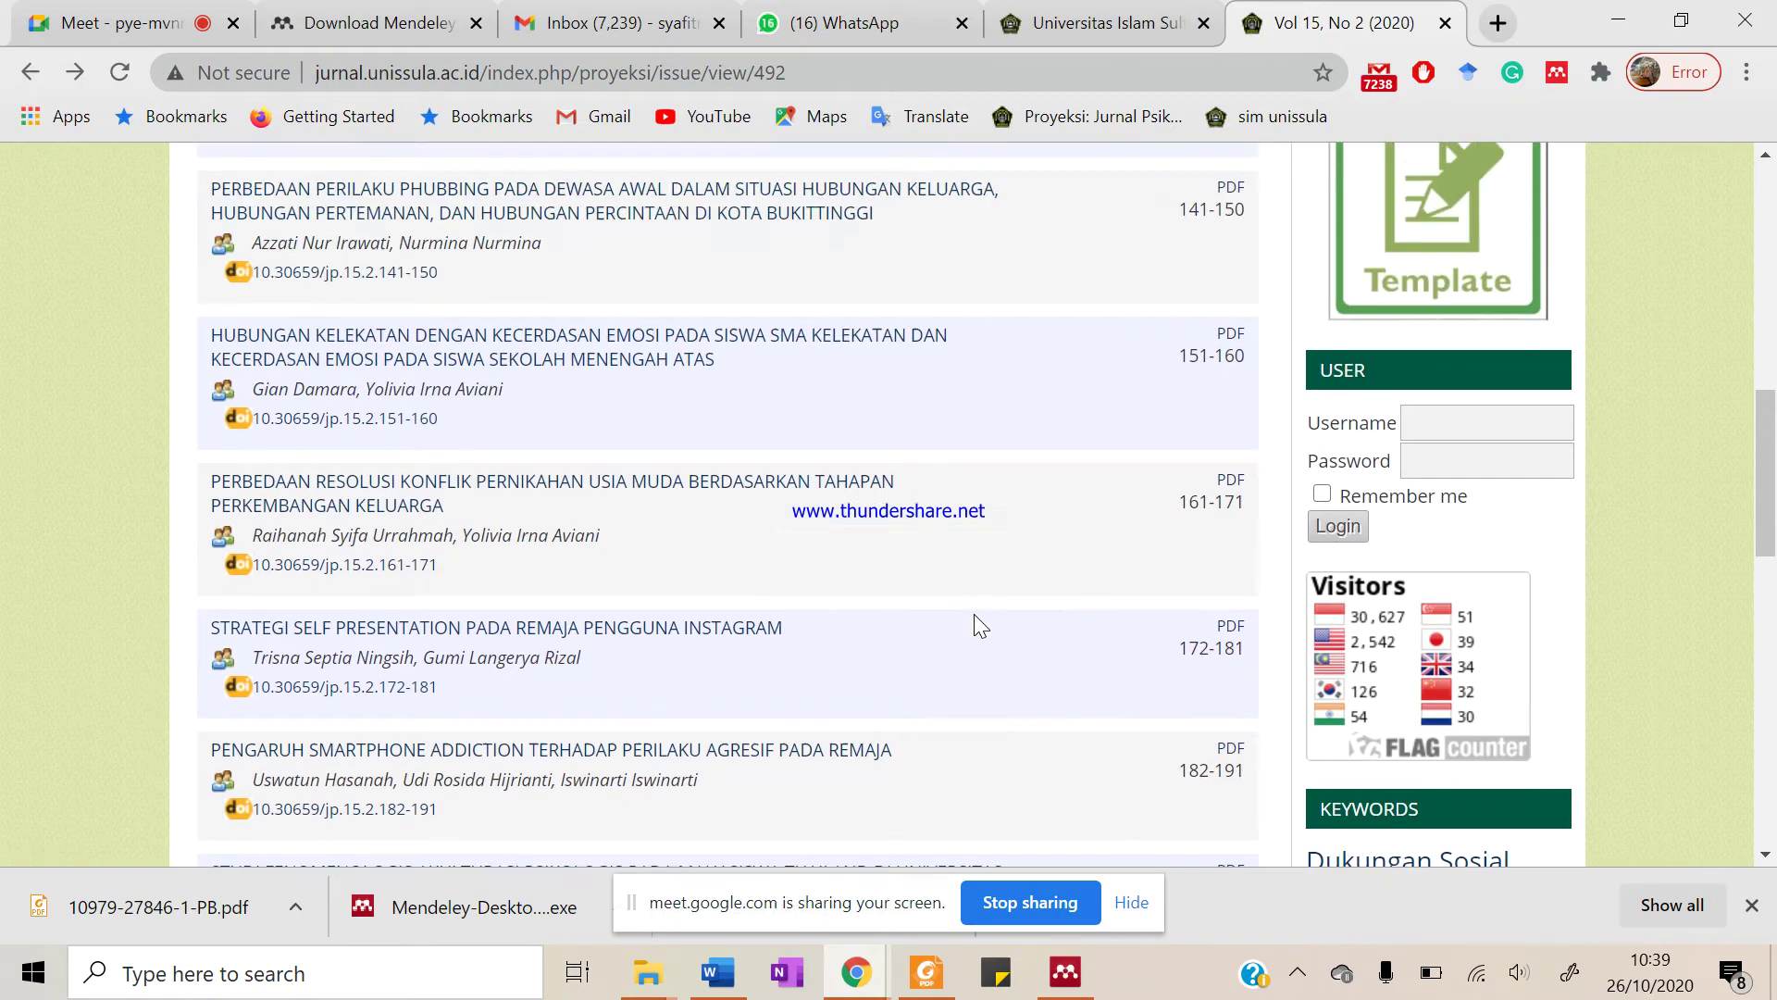
scroll(974, 626, up, 3)
scroll(973, 625, up, 2)
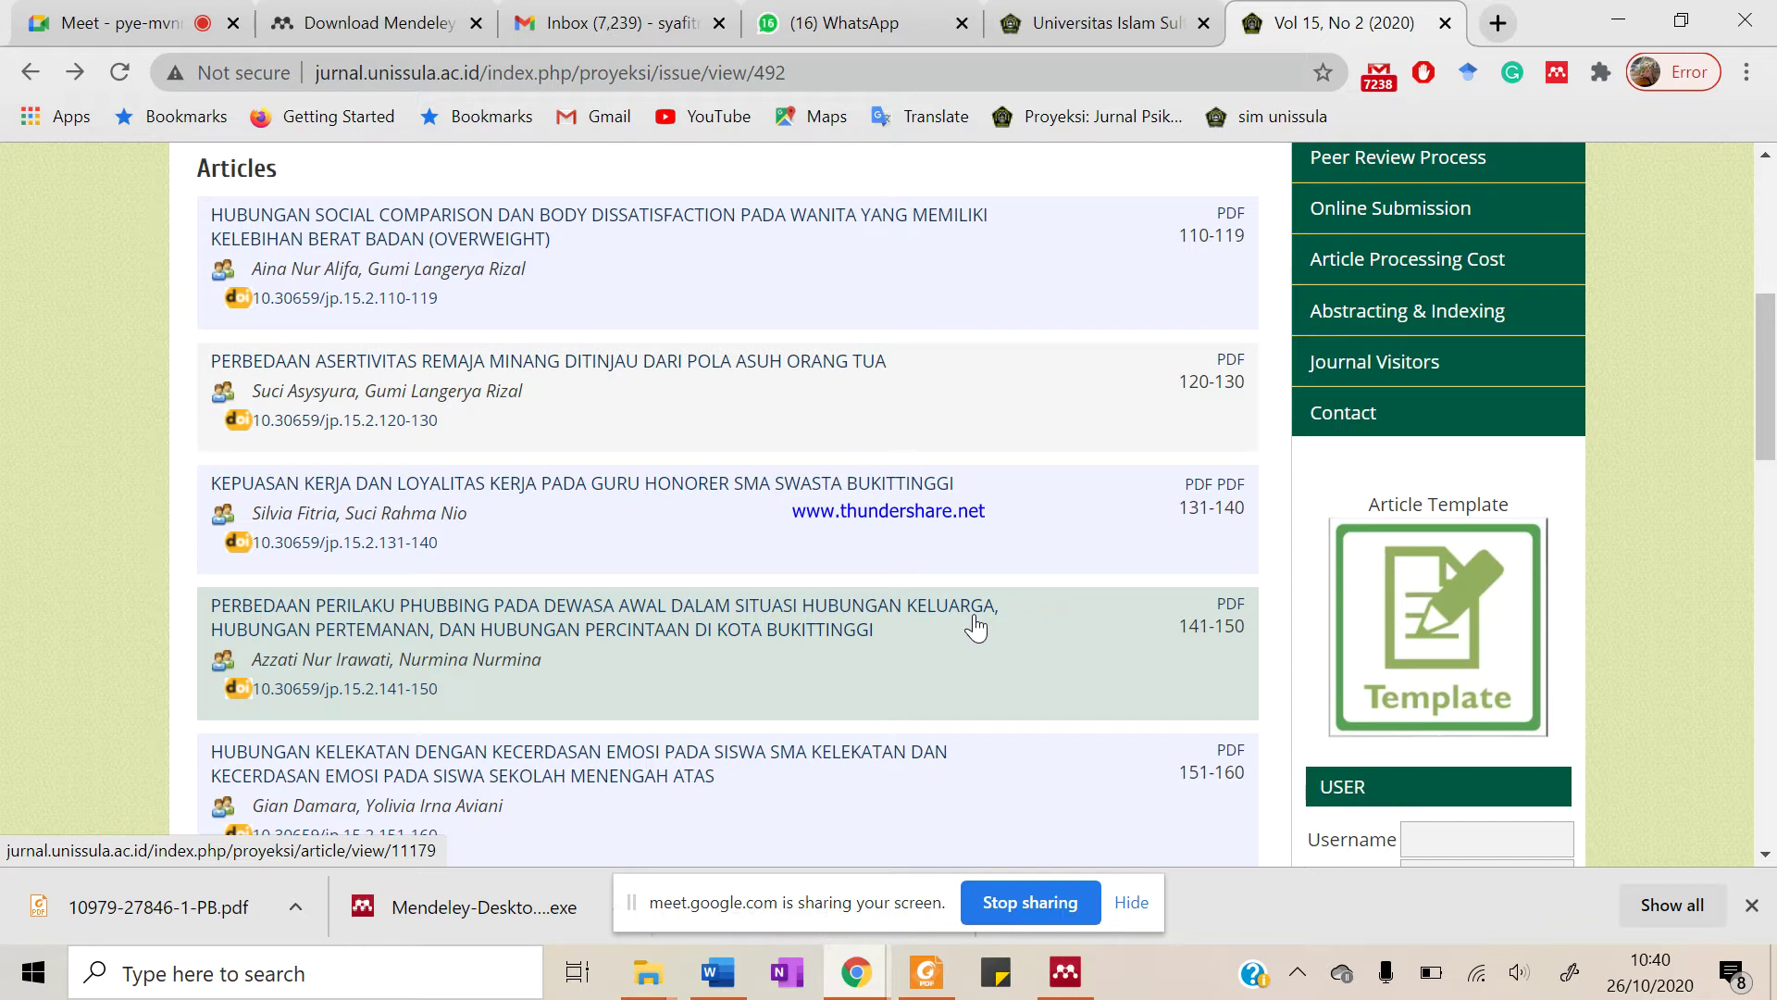
scroll(976, 627, down, 3)
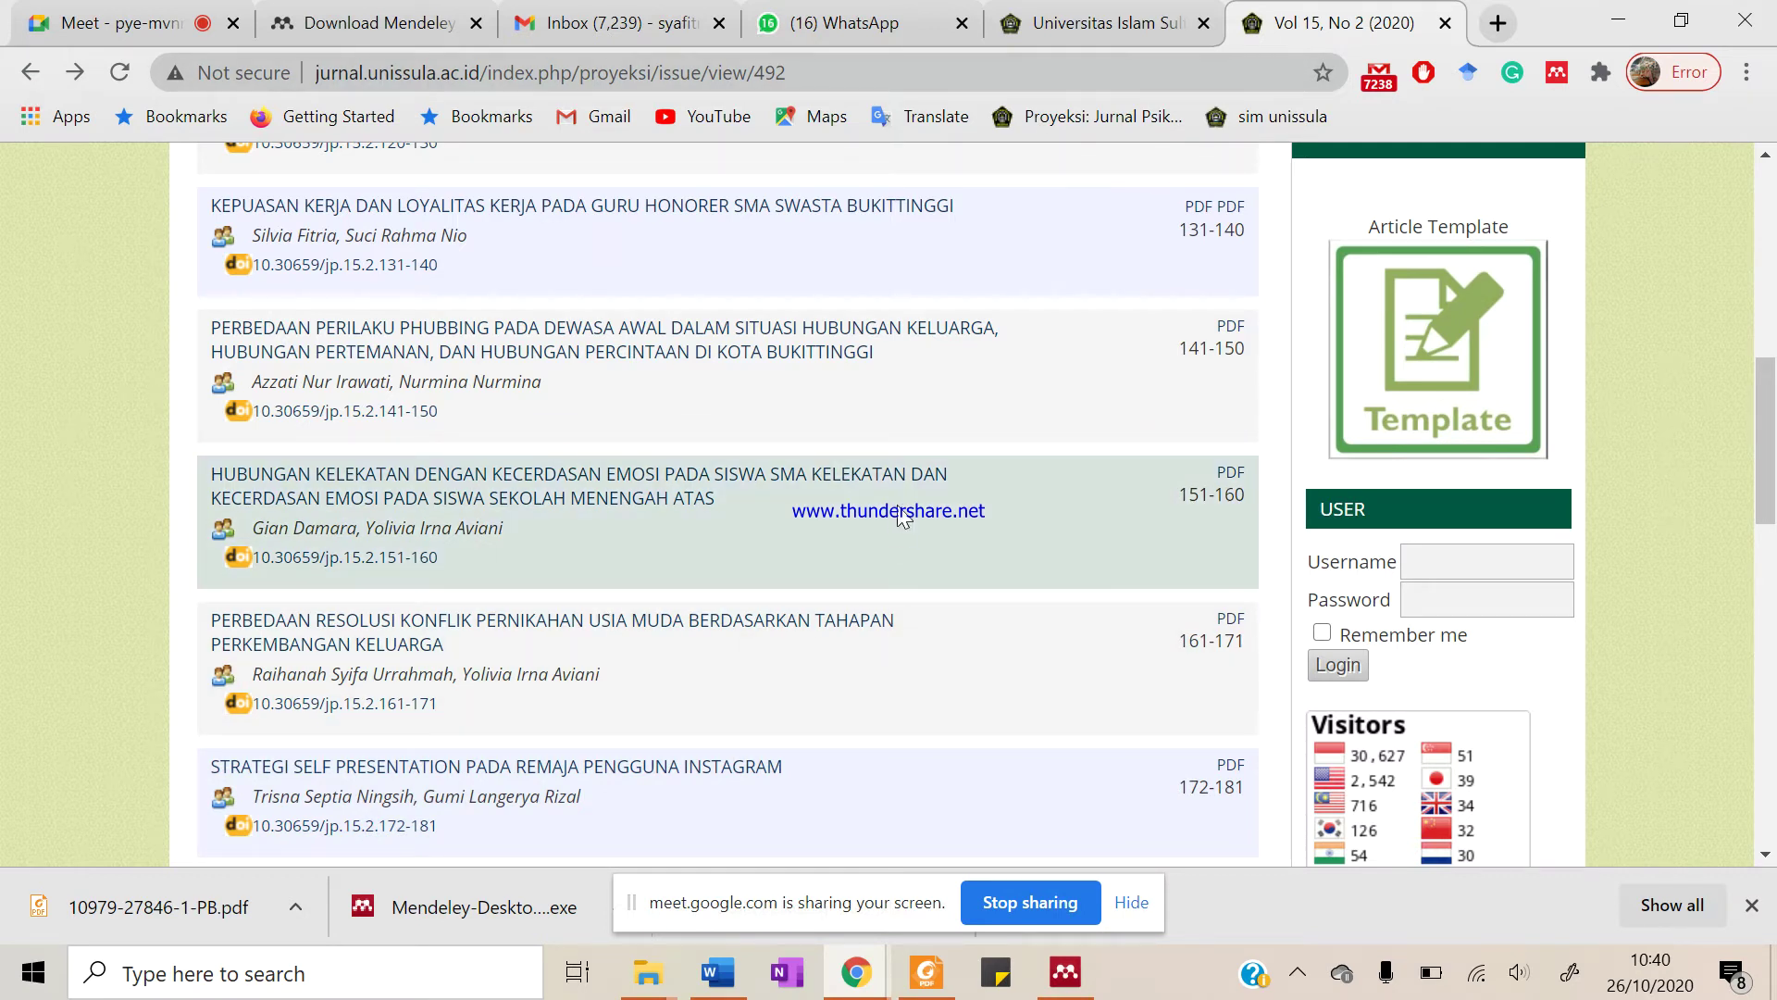
scroll(902, 516, up, 5)
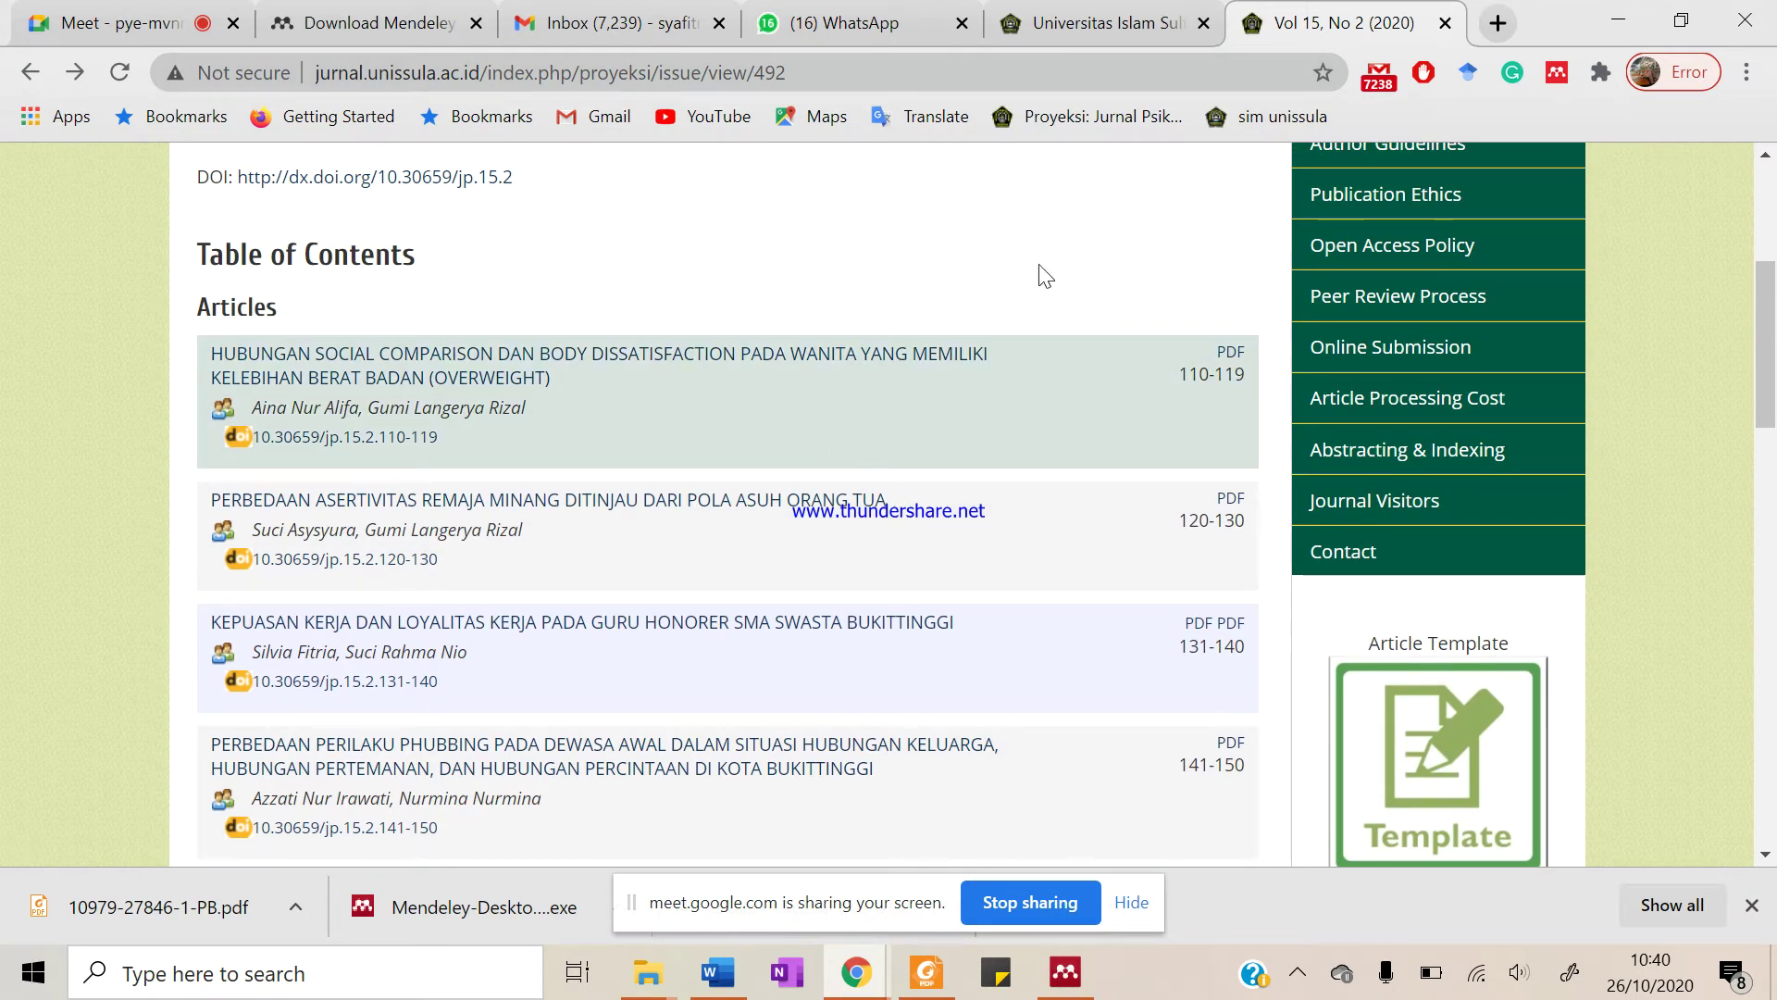
scroll(815, 615, up, 1)
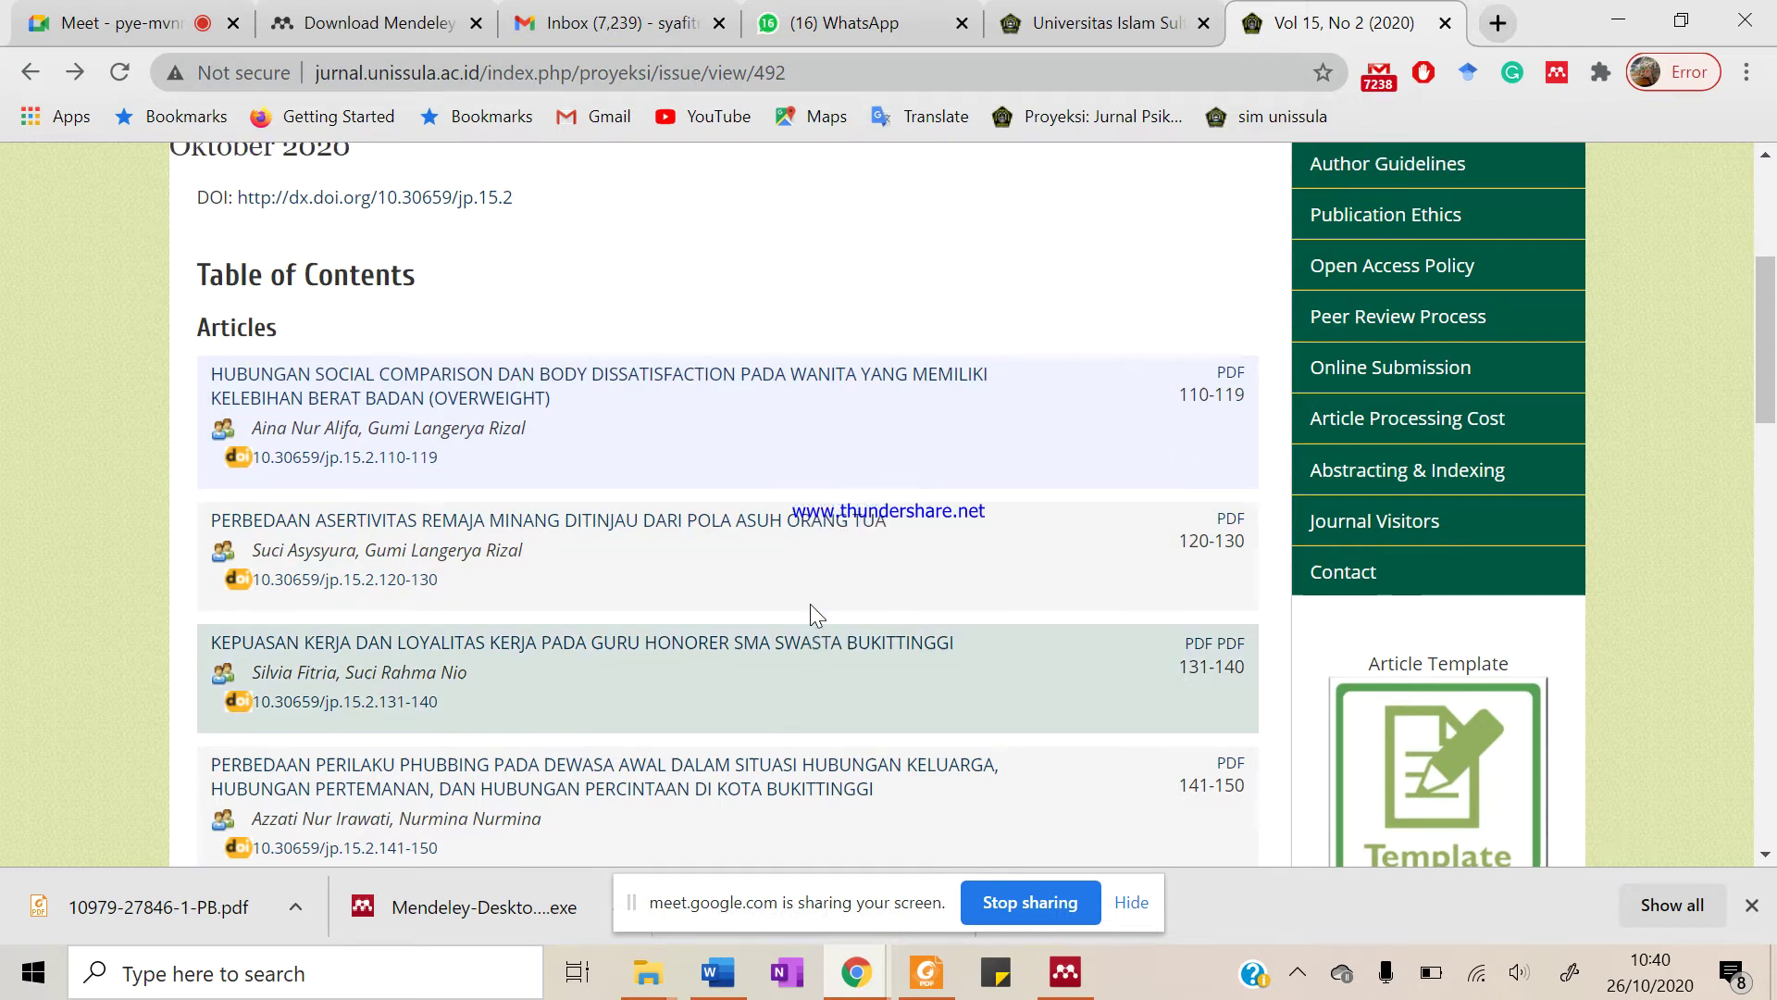
scroll(811, 611, up, 5)
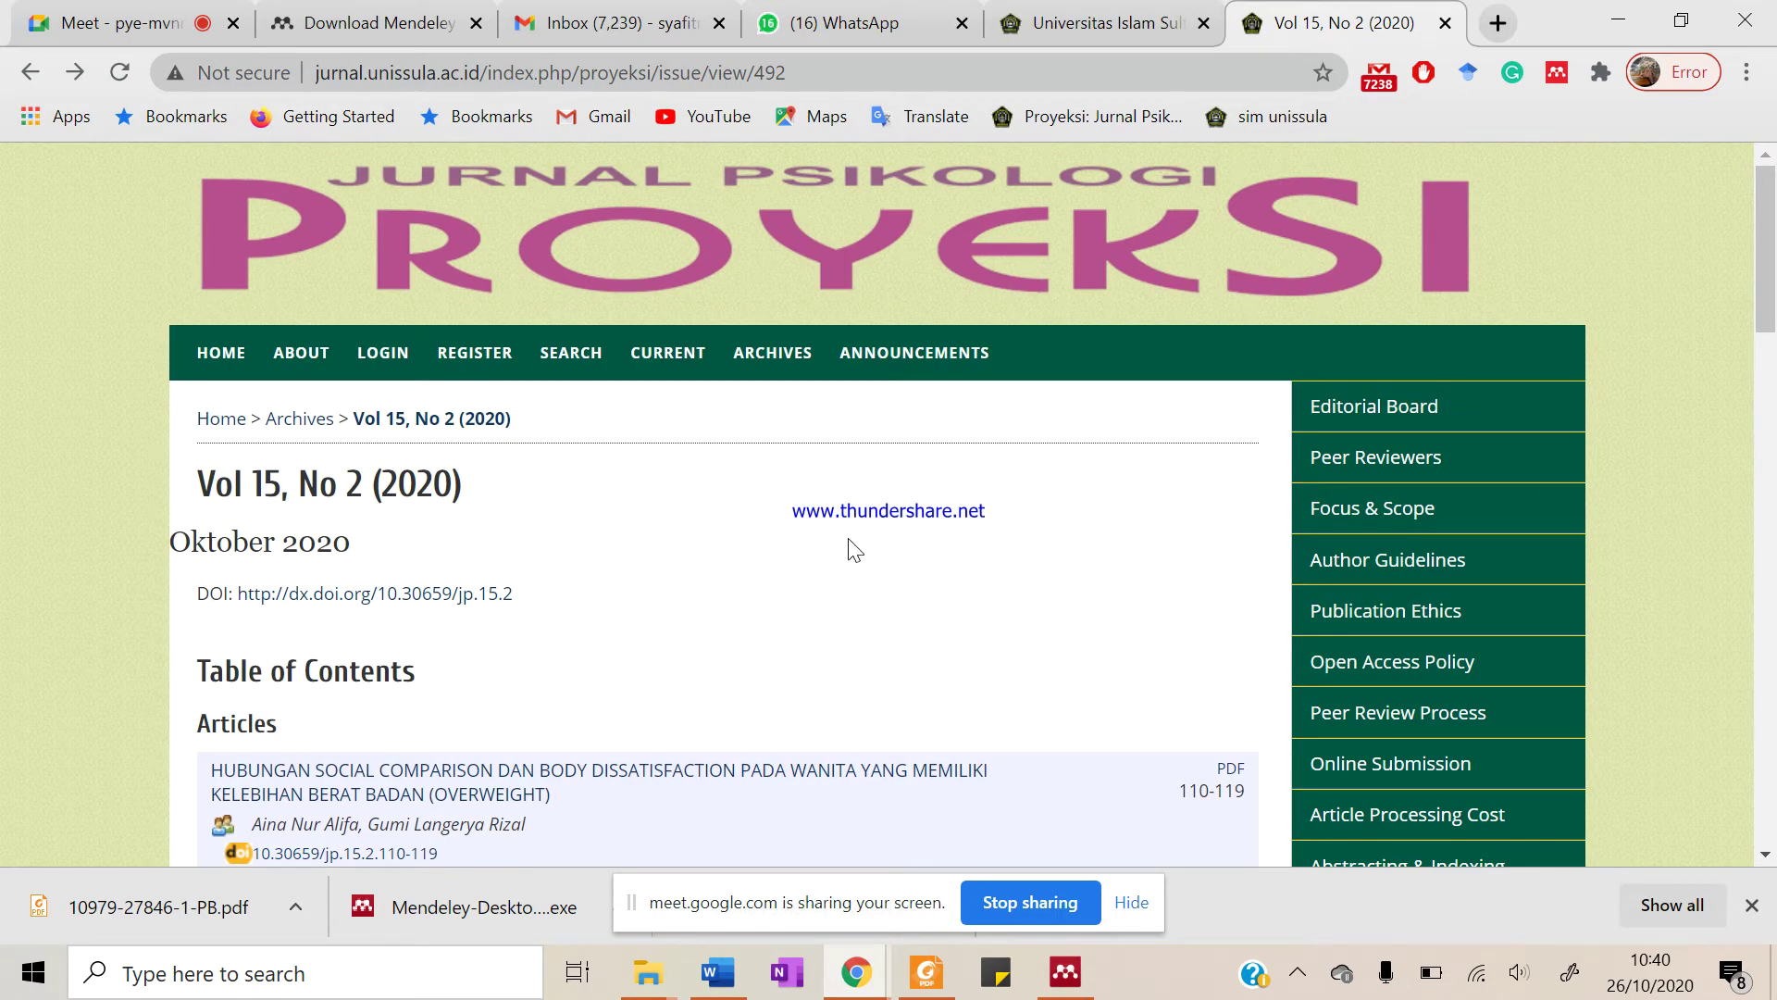
scroll(902, 549, down, 9)
scroll(903, 550, up, 8)
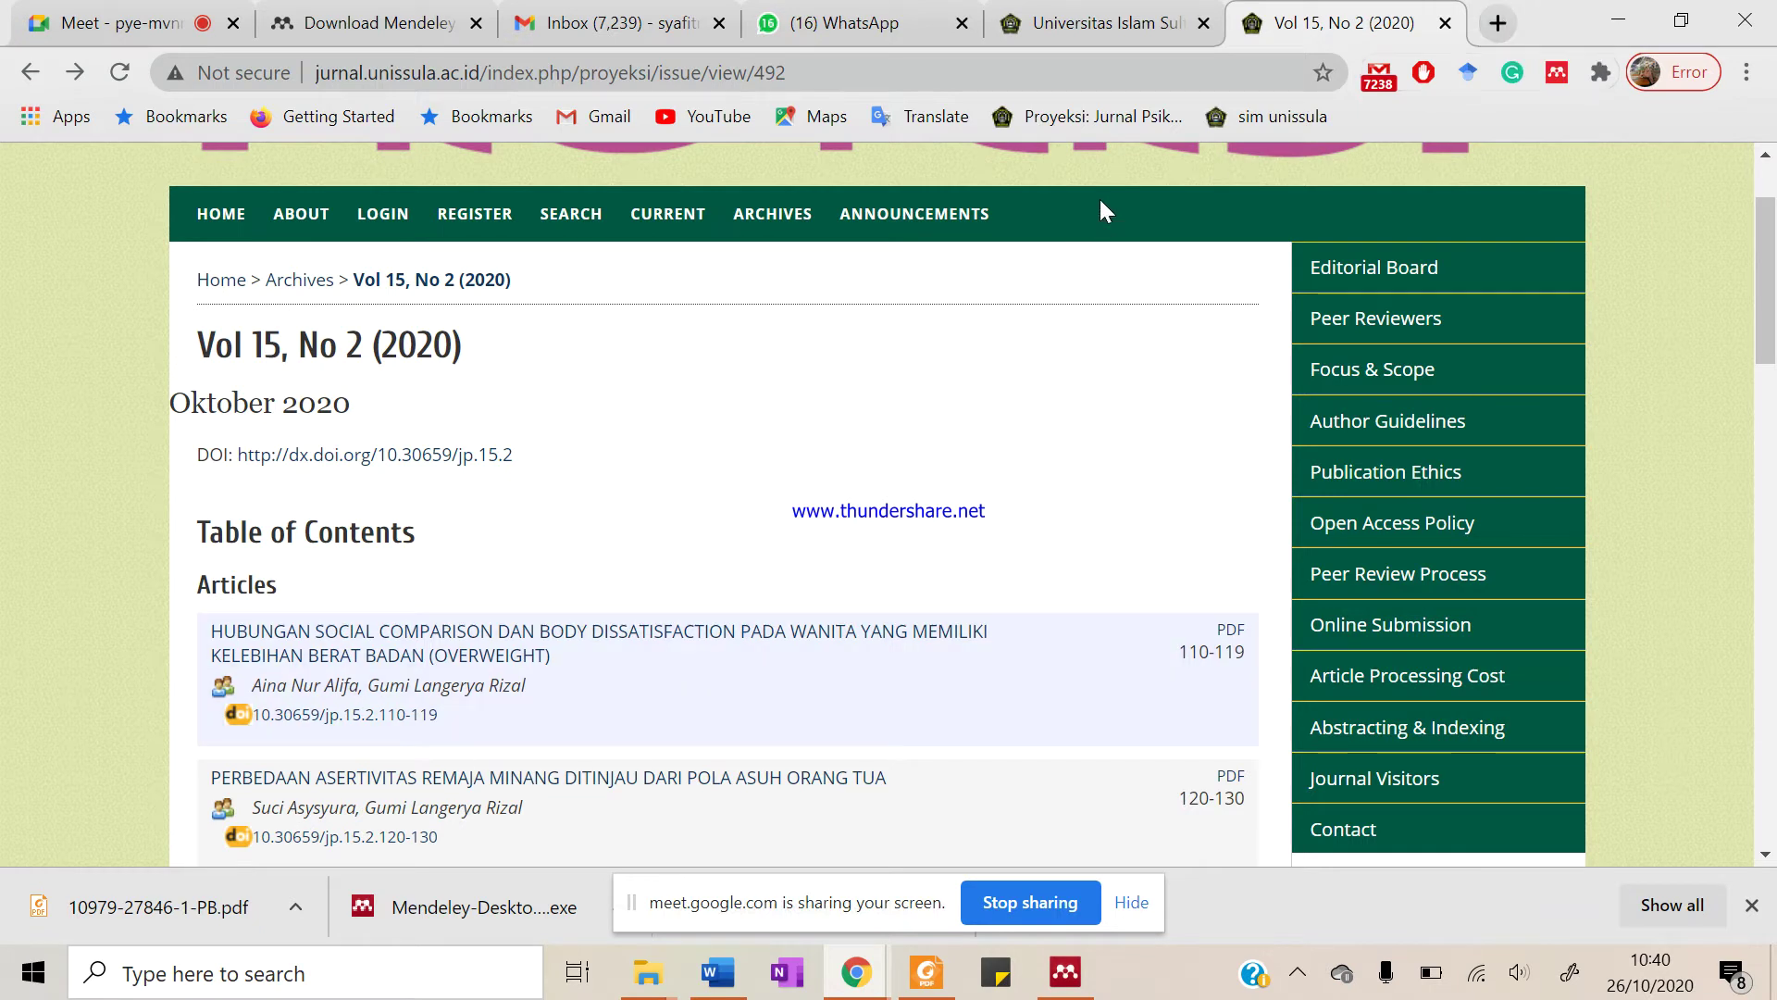
Open Google Scholar at scholar.google.com in a new browser tab
click(1499, 24)
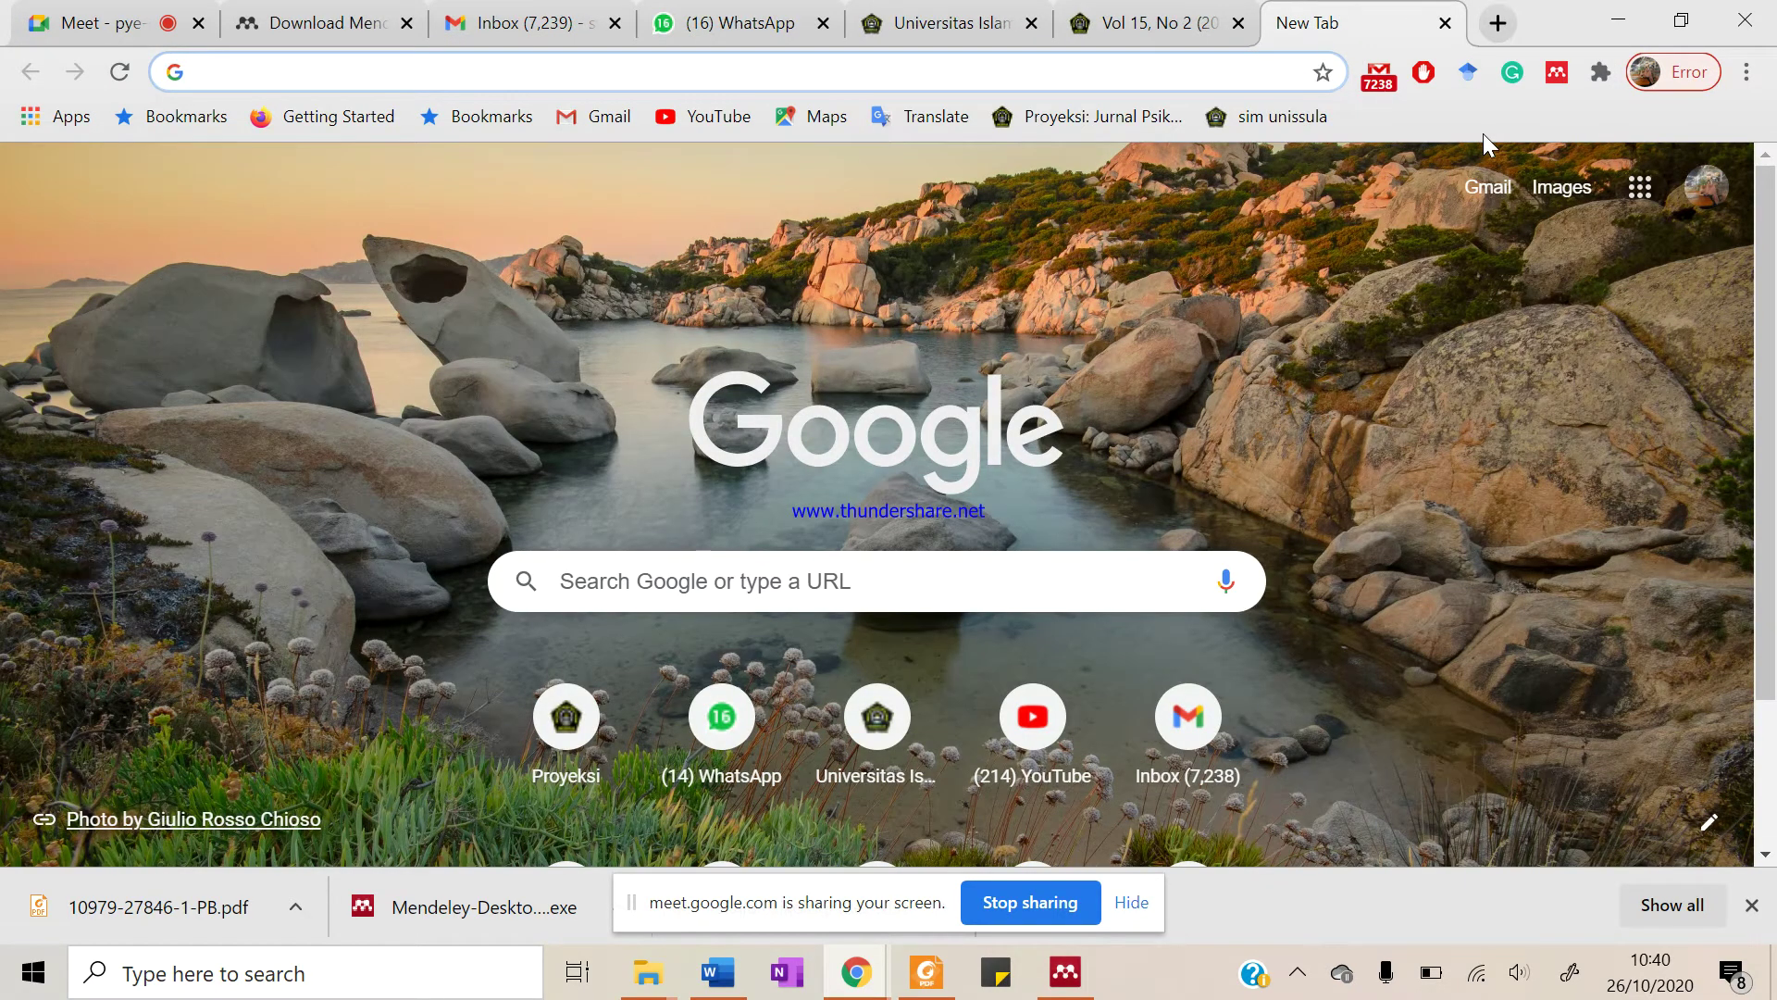
text(sch)
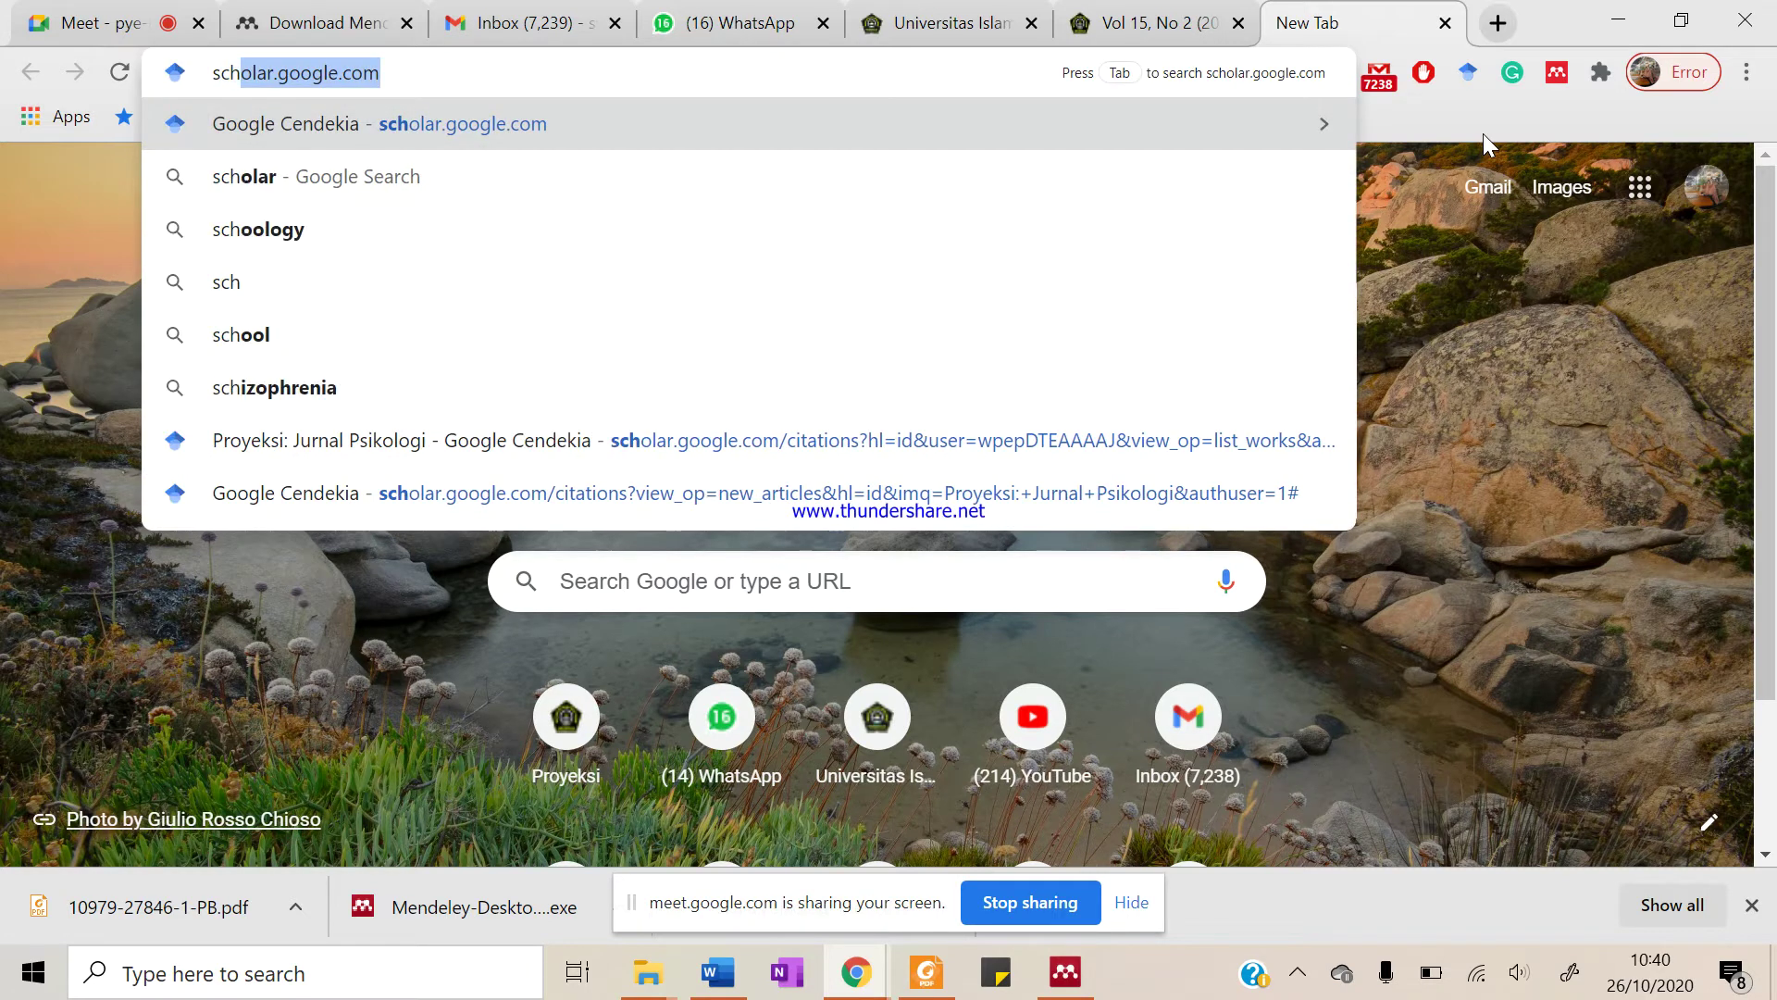
text(olar.google.com)
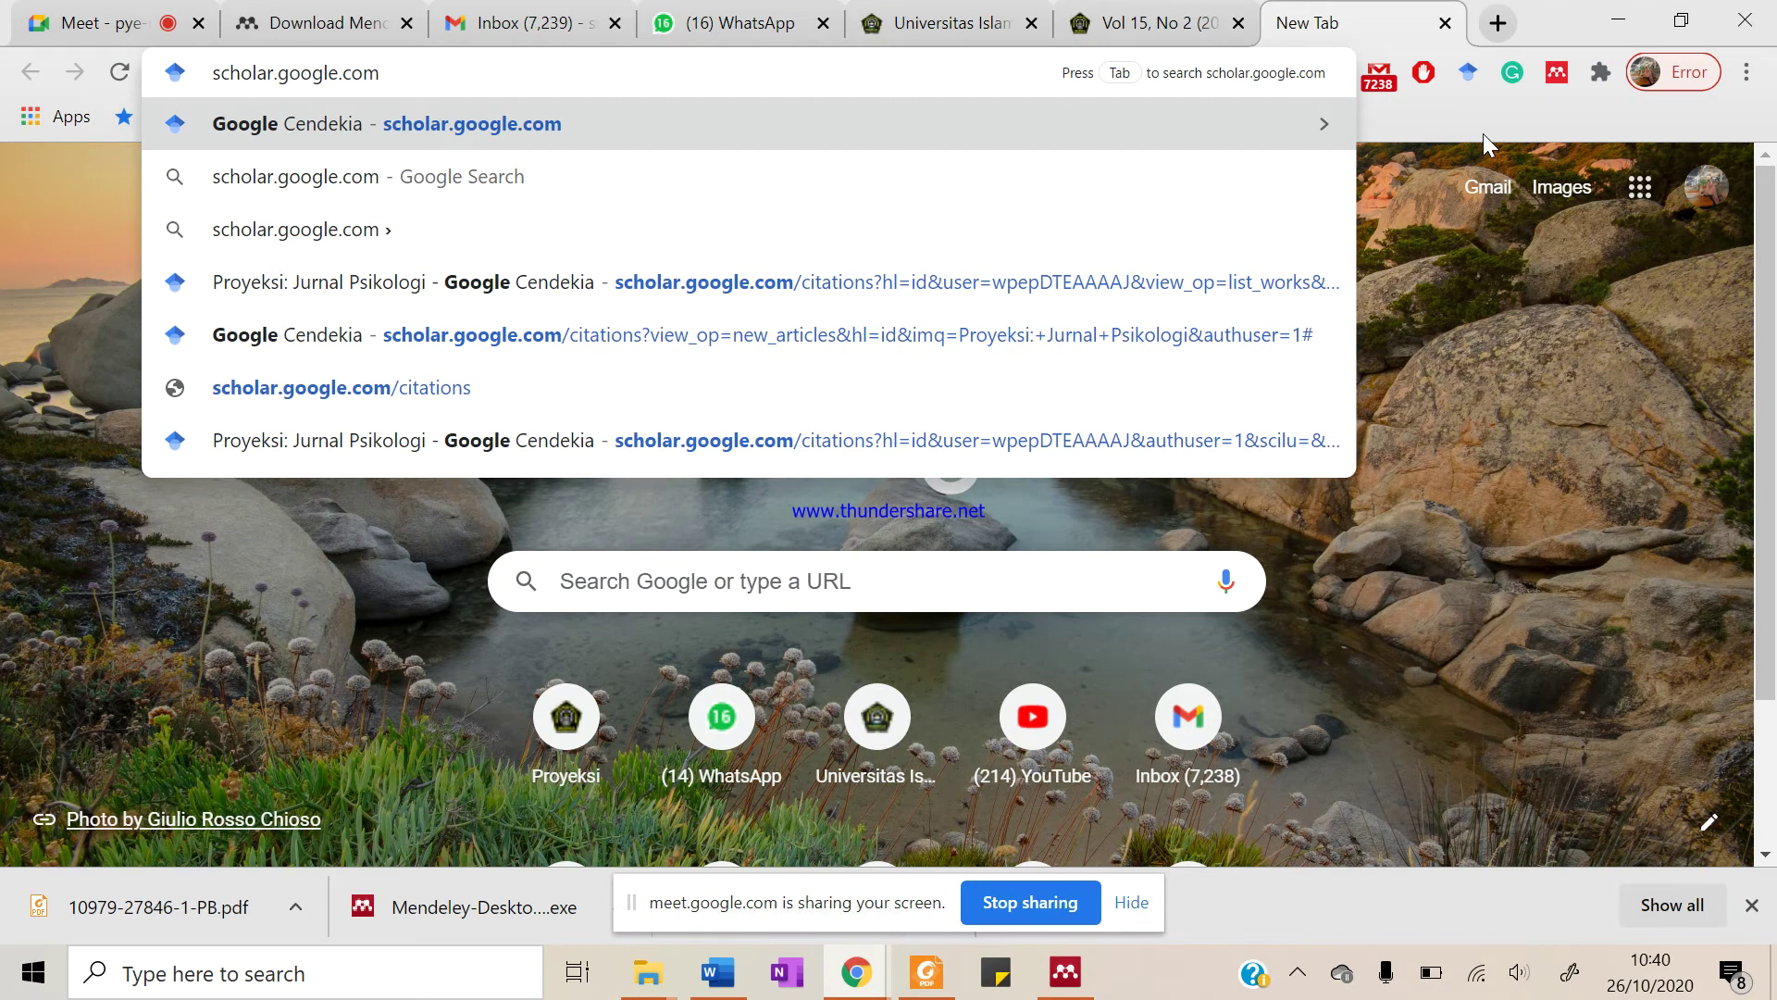
key(Return)
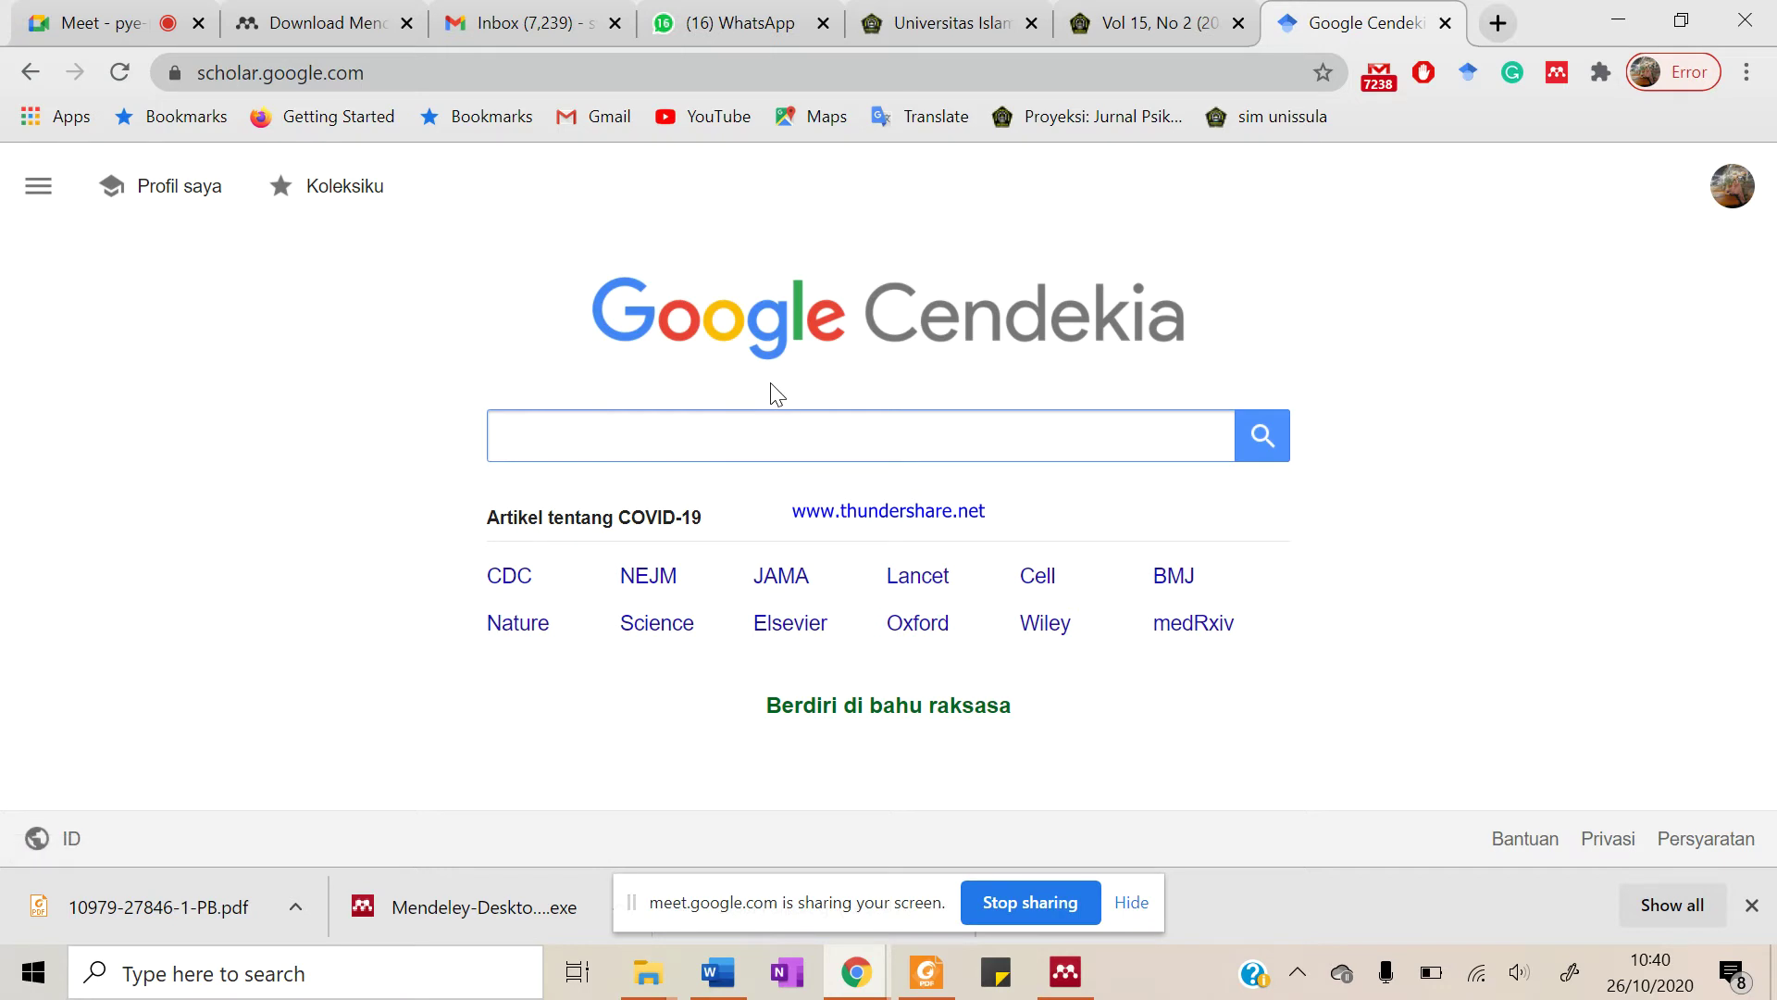
Open the regular Google search page, google.com, in another new tab
click(1503, 34)
text(google.com)
key(Return)
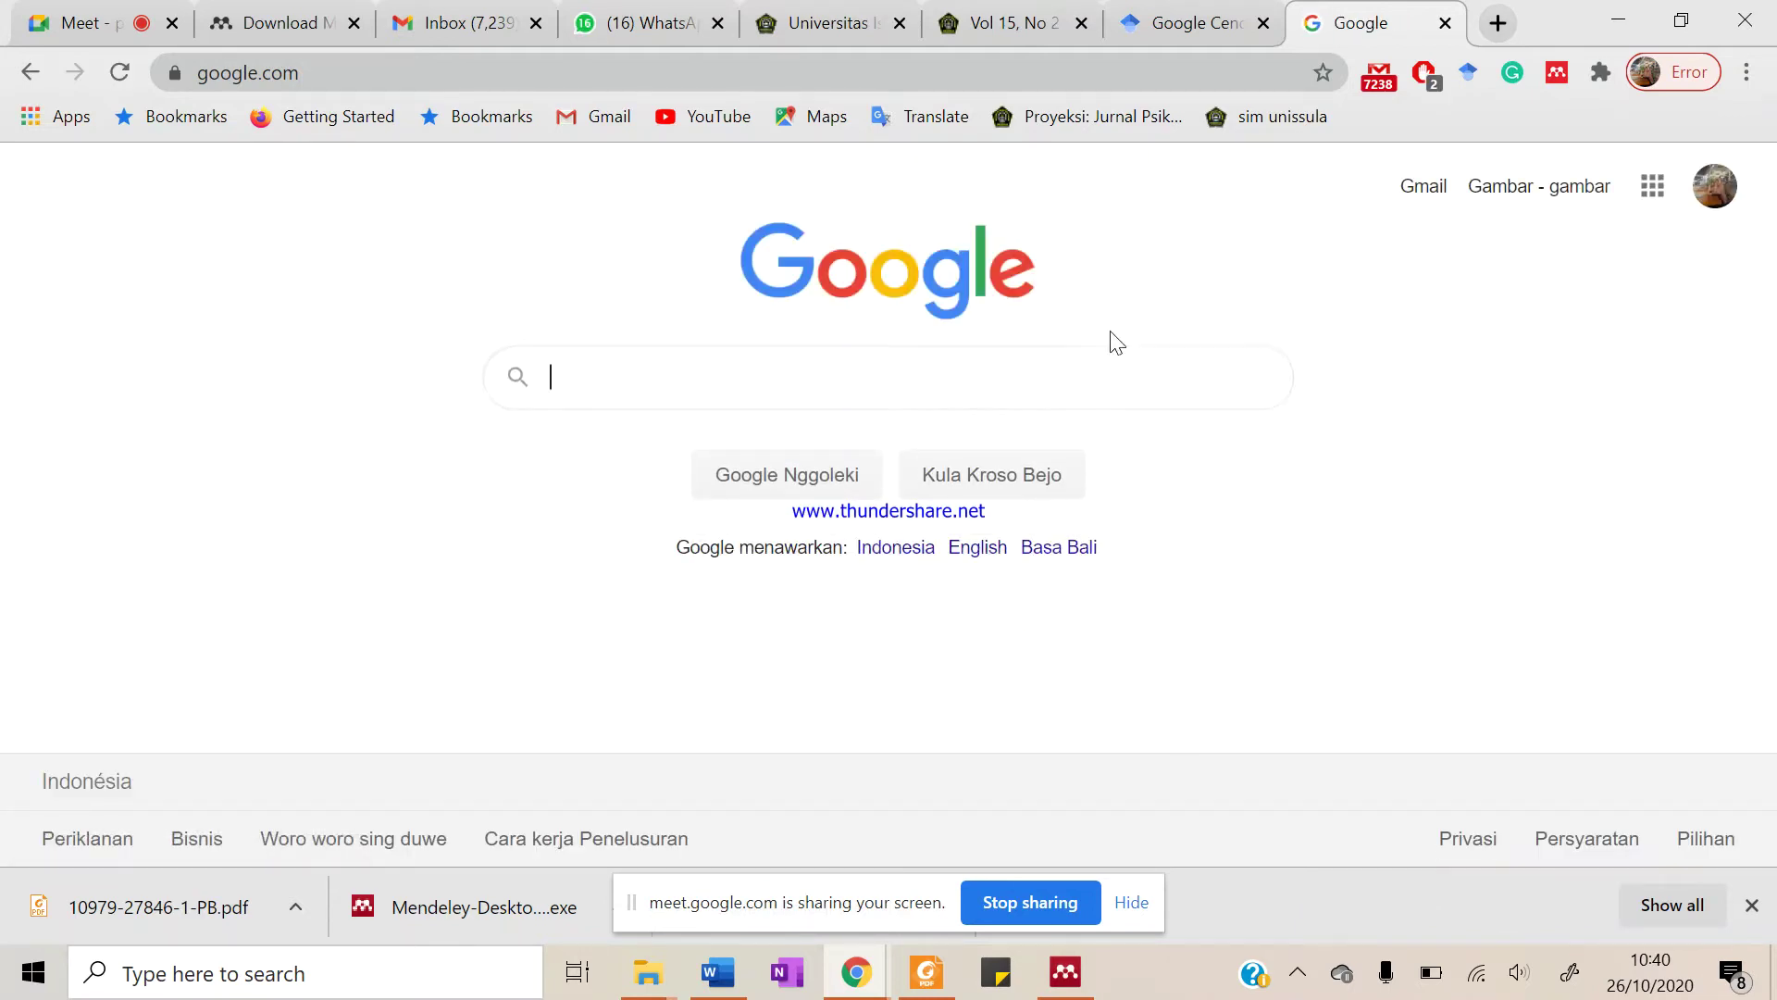
Return to Google Scholar and search for "kesehatan mental remaja"
click(1194, 13)
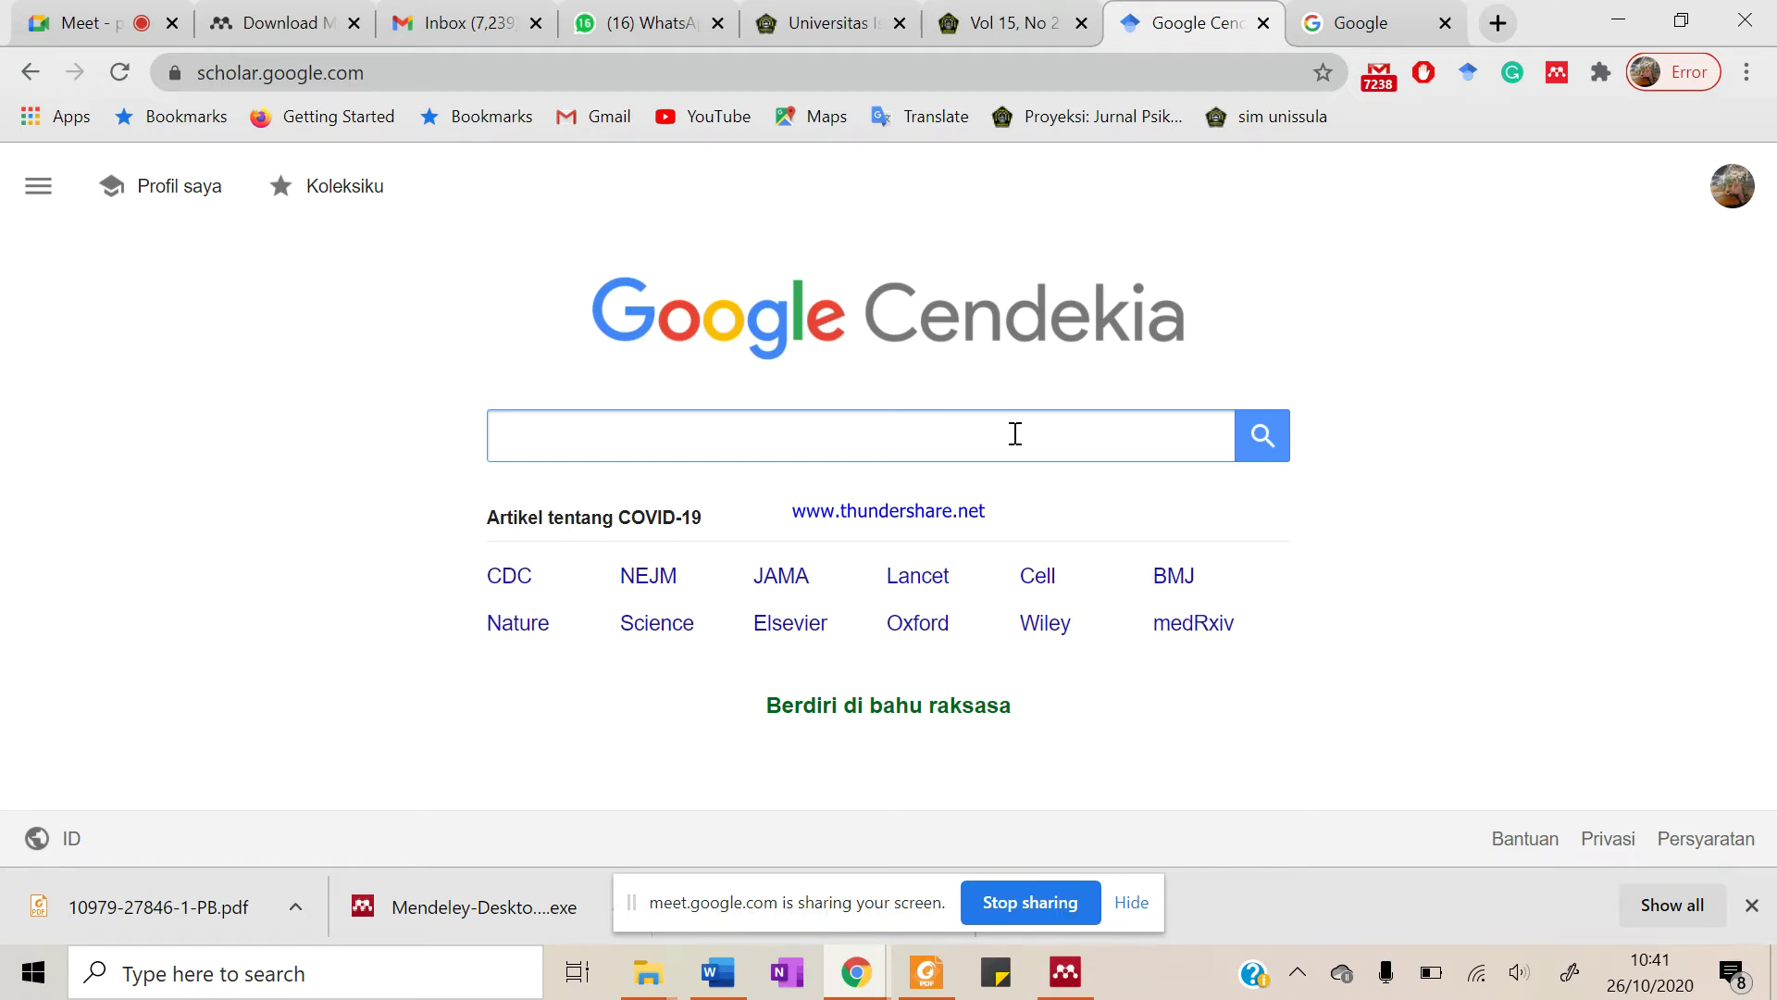
text(kese)
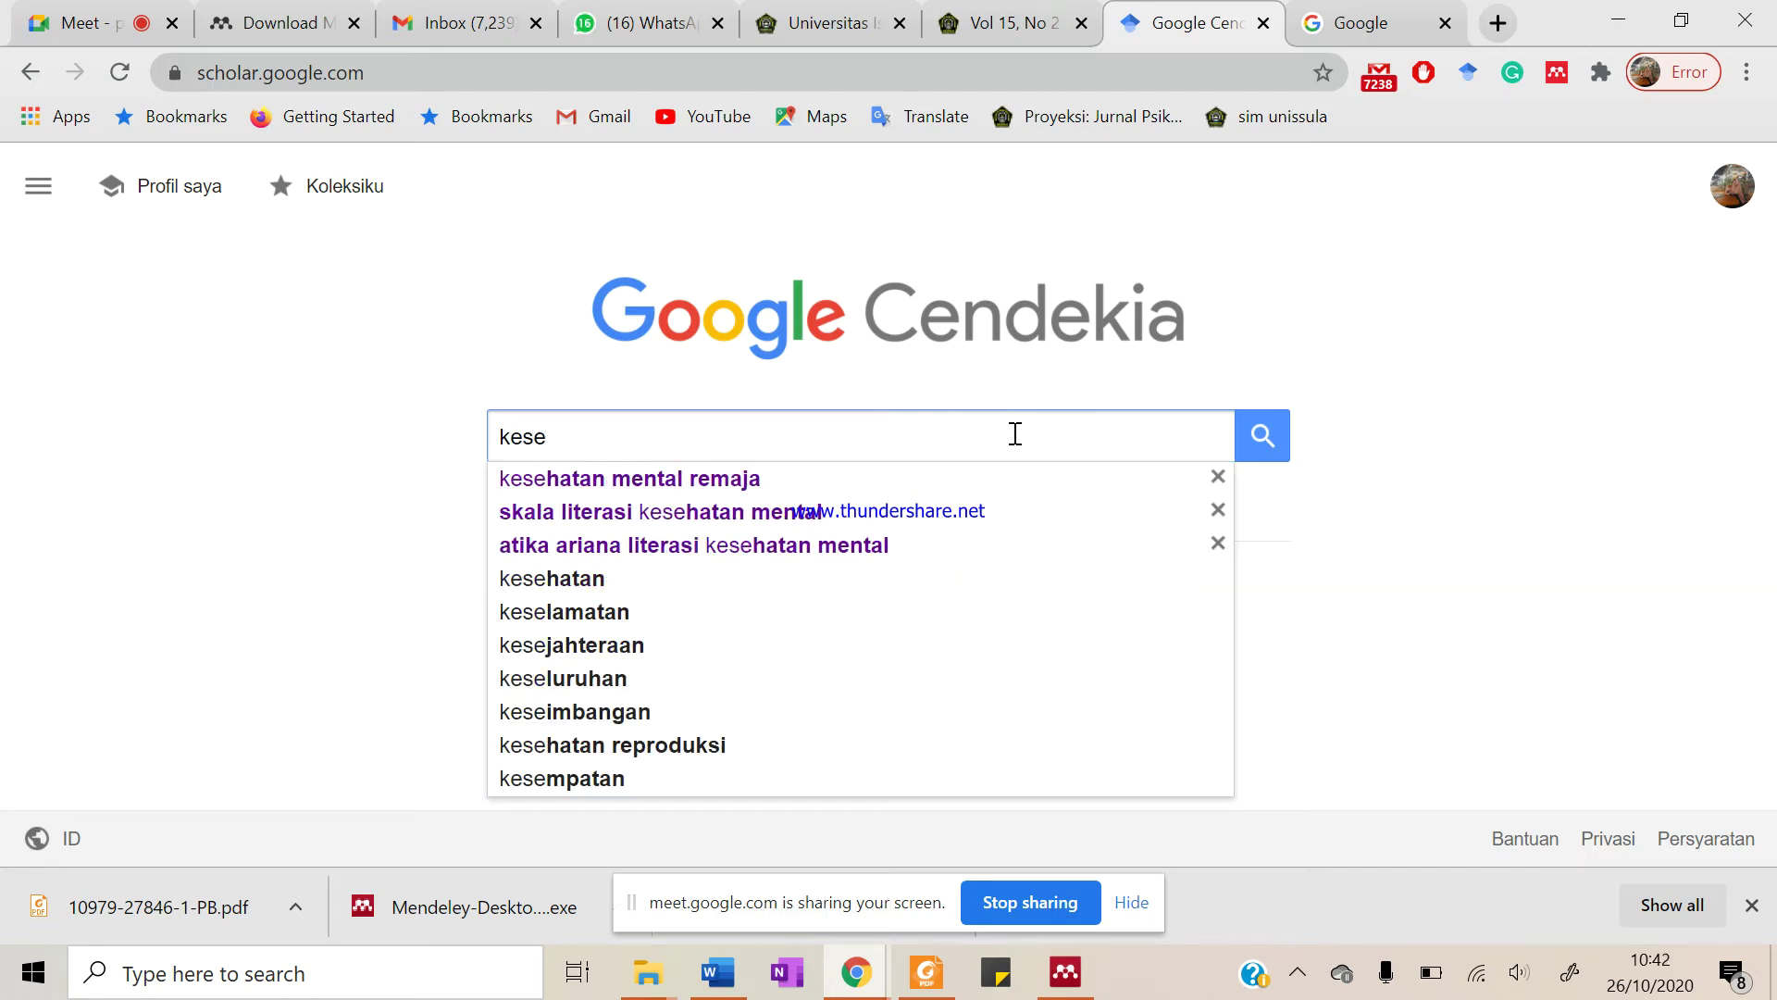
key(Down)
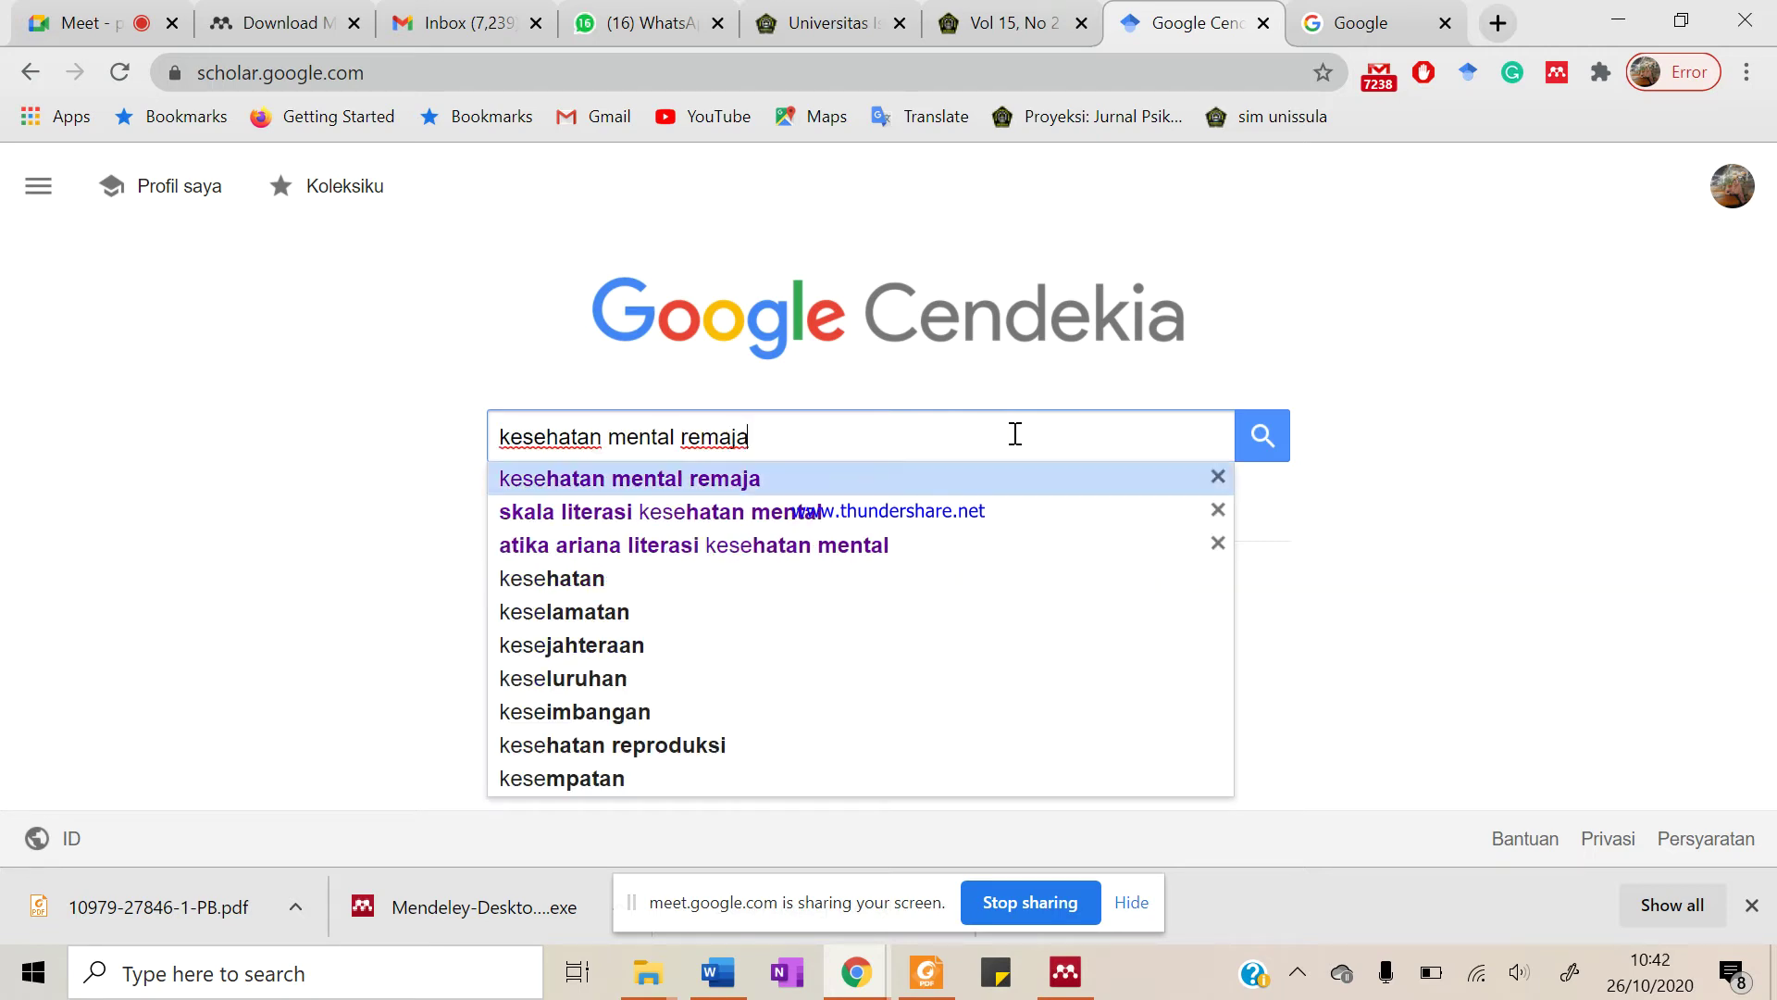
key(Return)
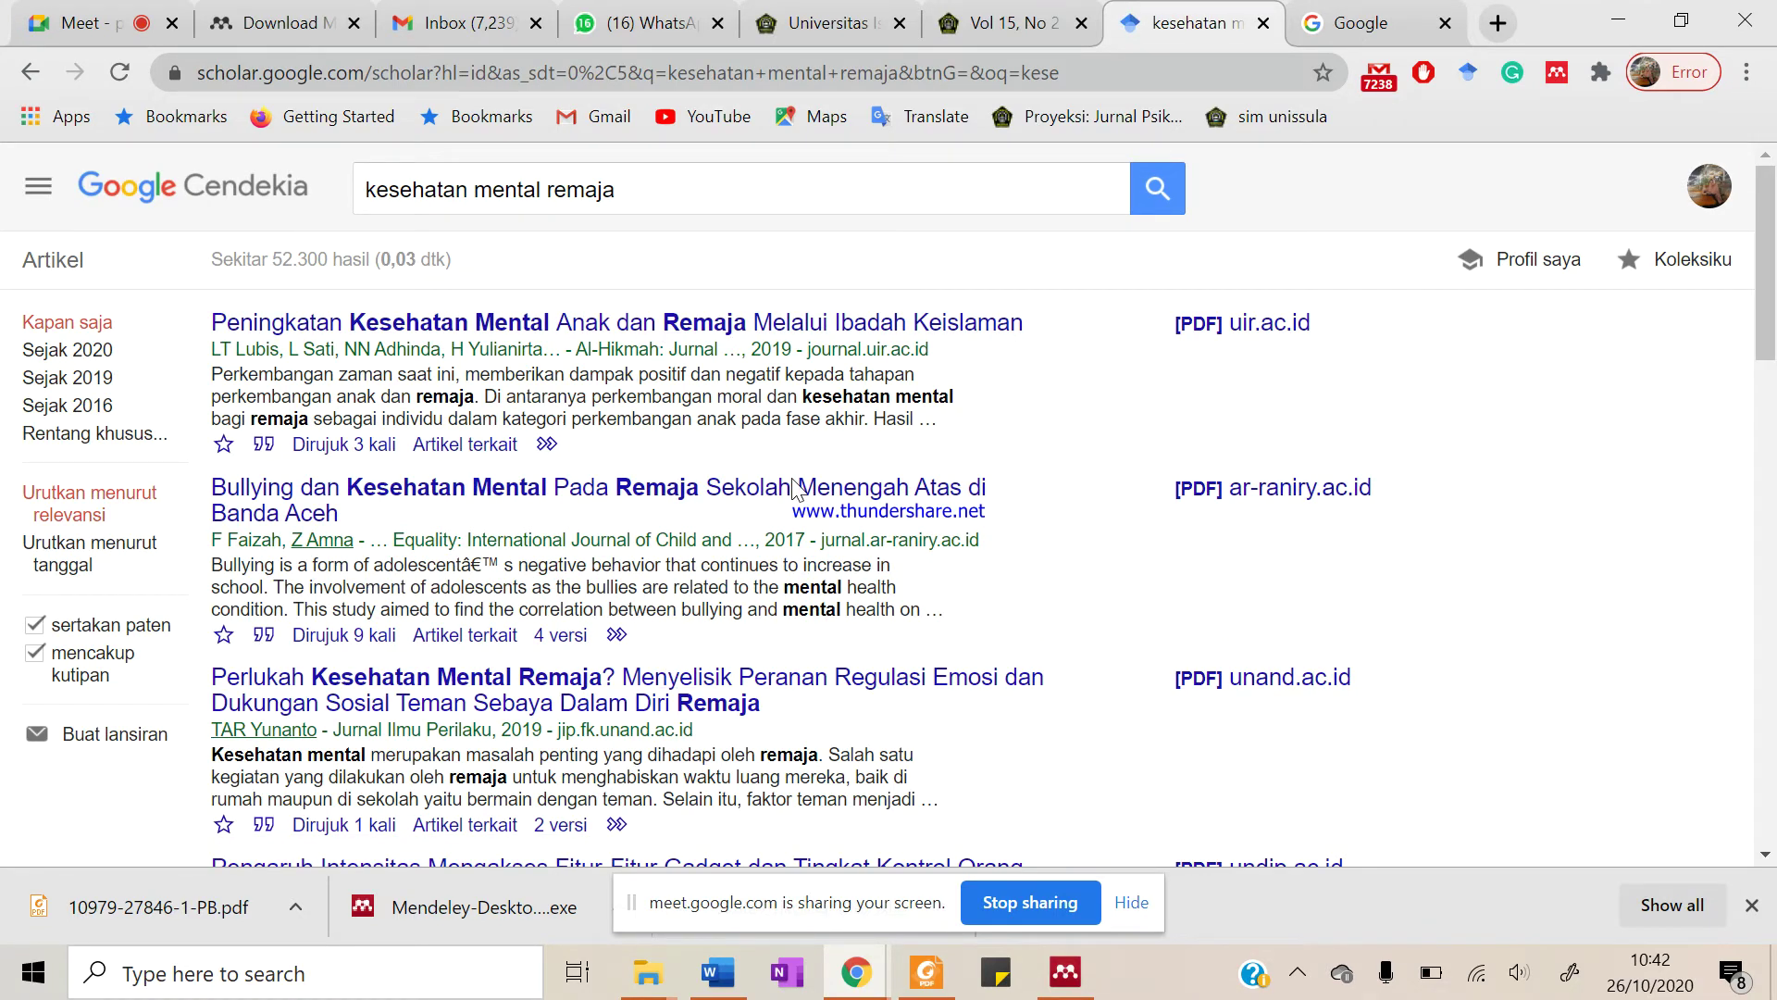
Examine the listed articles on adolescent mental health and their PDF source links, dismissing the incoming chat notification
scroll(818, 662, down, 13)
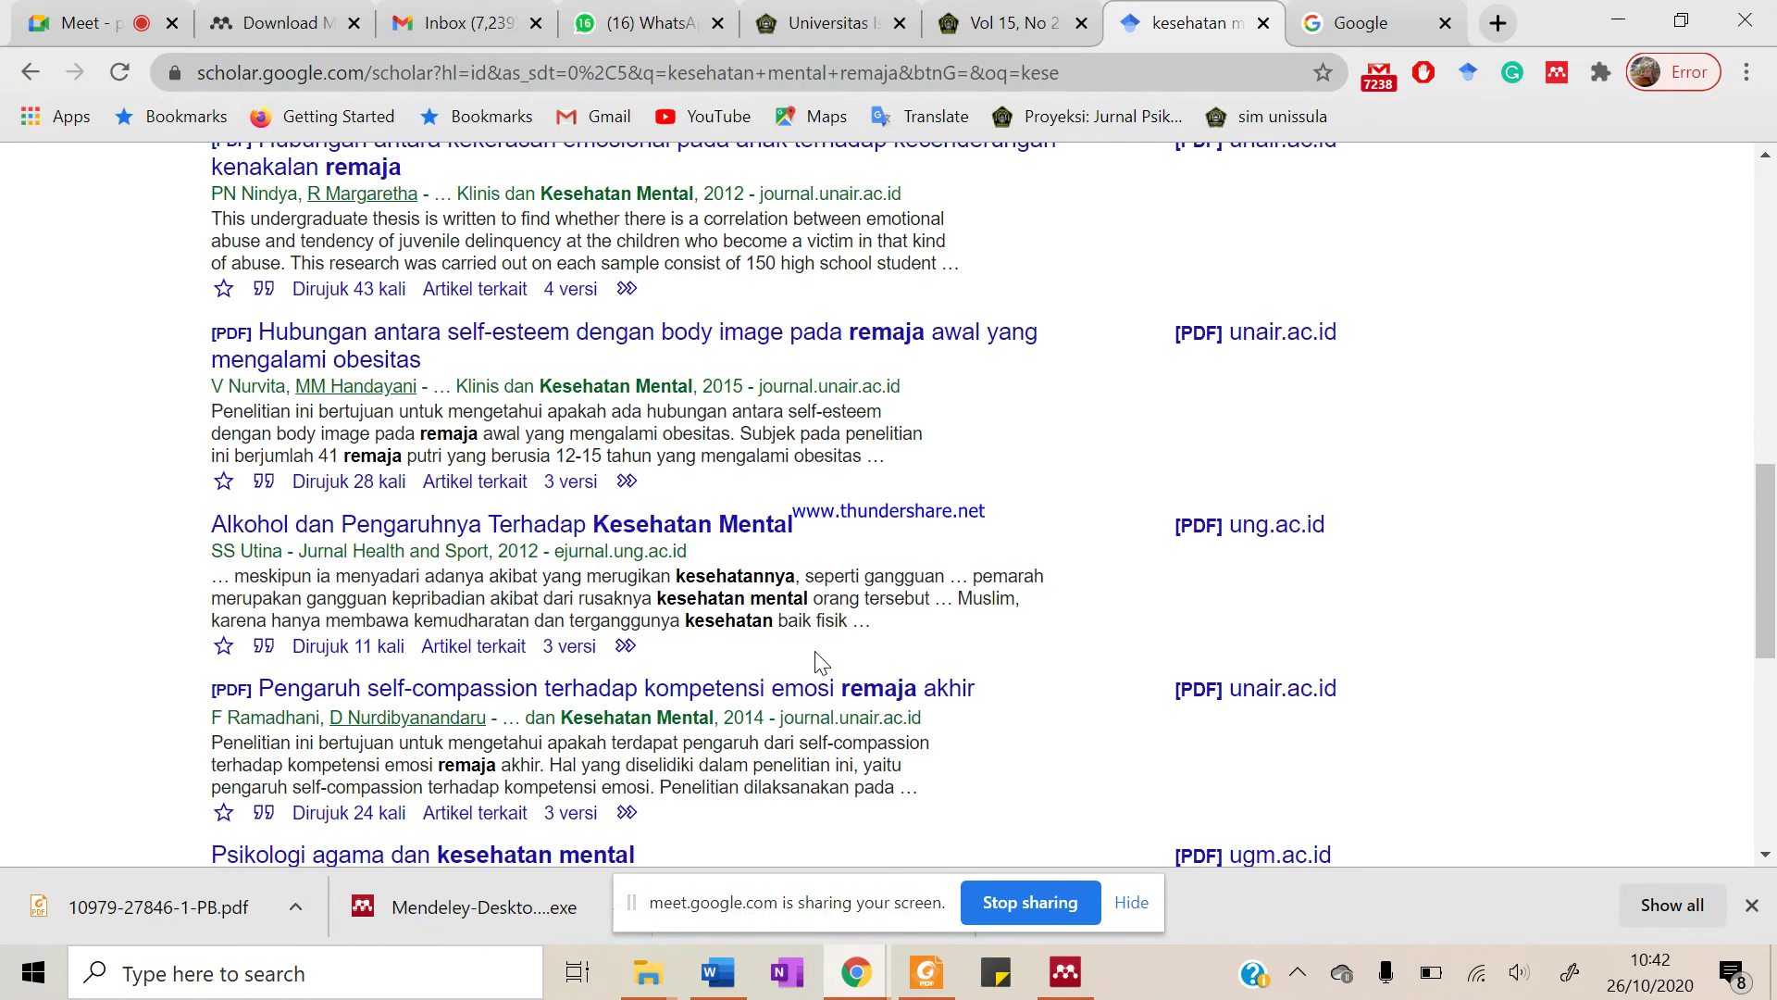
scroll(818, 662, down, 5)
scroll(819, 662, up, 18)
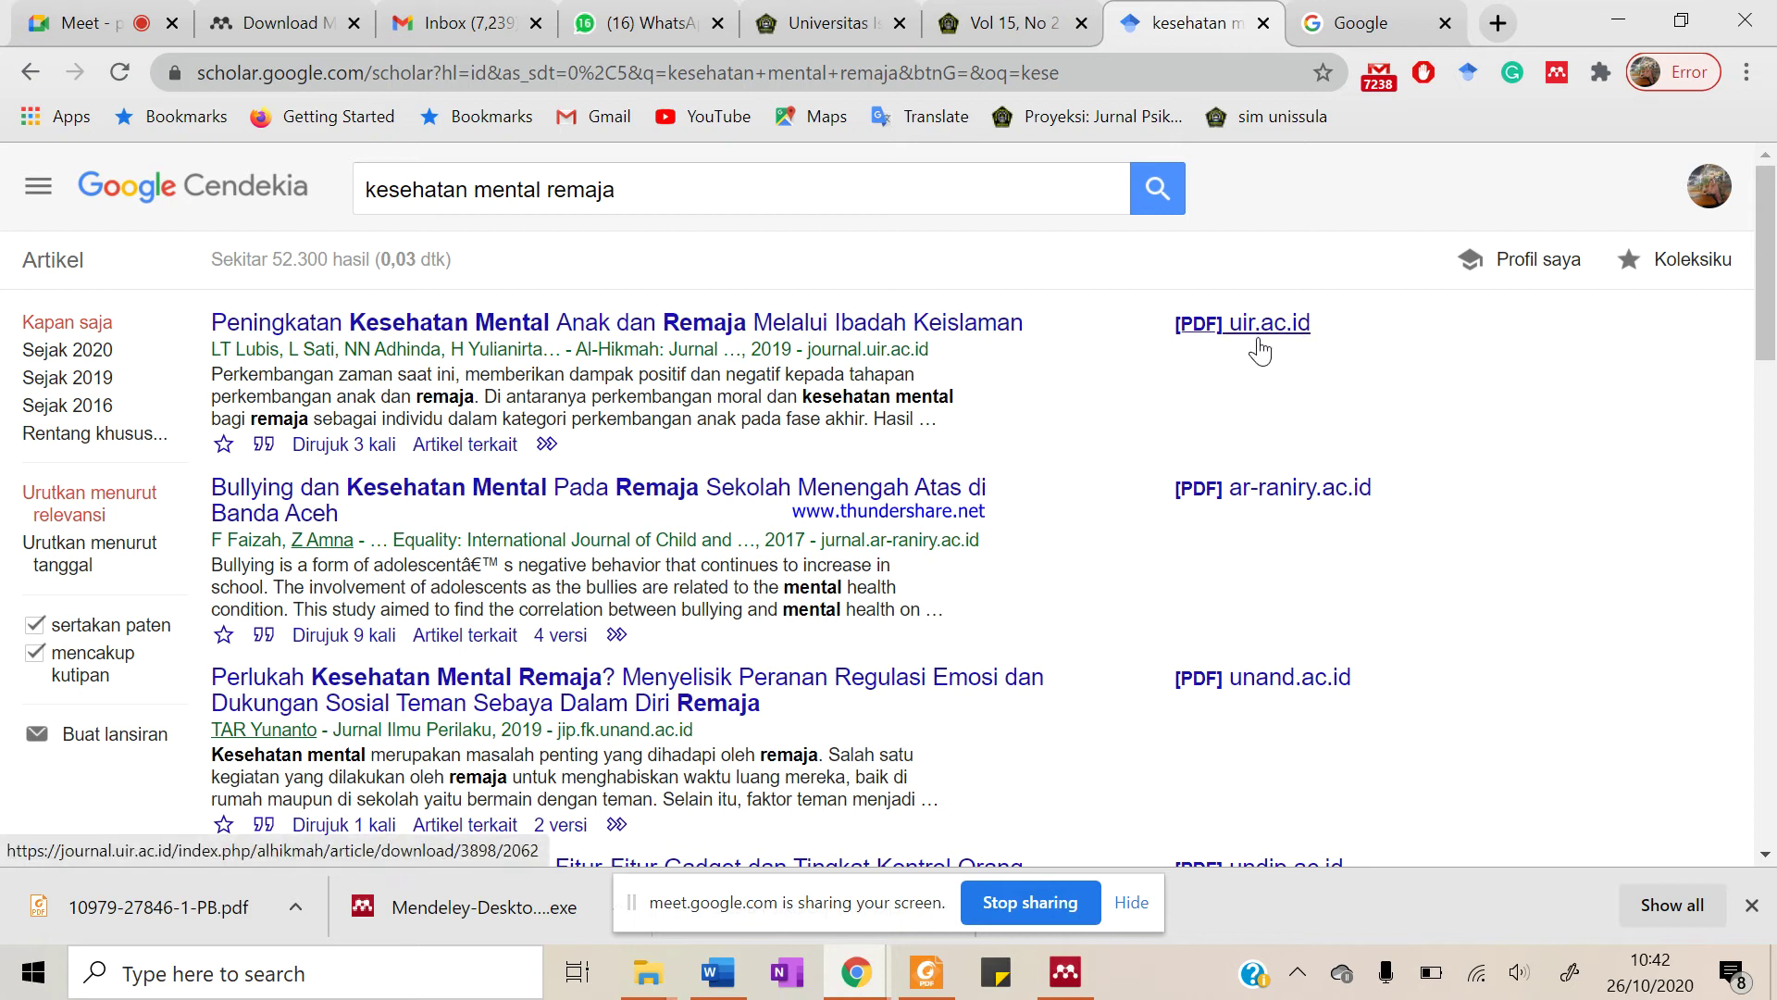
scroll(1339, 575, down, 2)
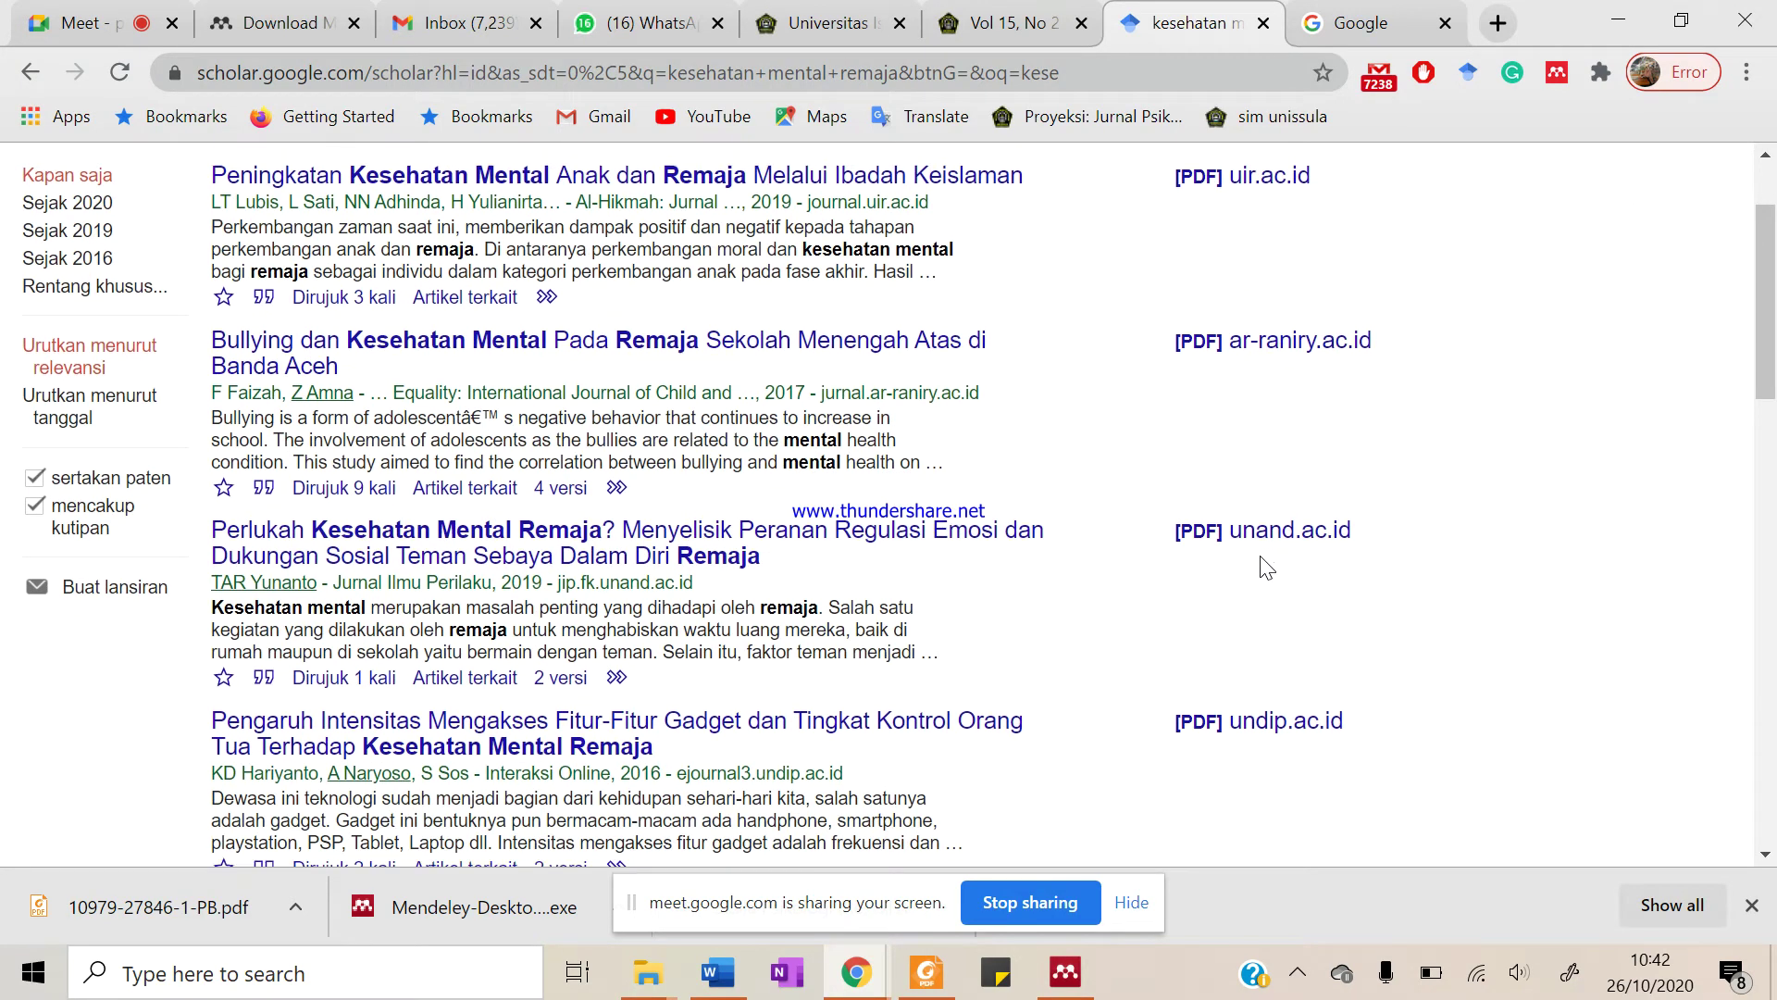
scroll(1265, 566, down, 3)
scroll(1307, 671, down, 7)
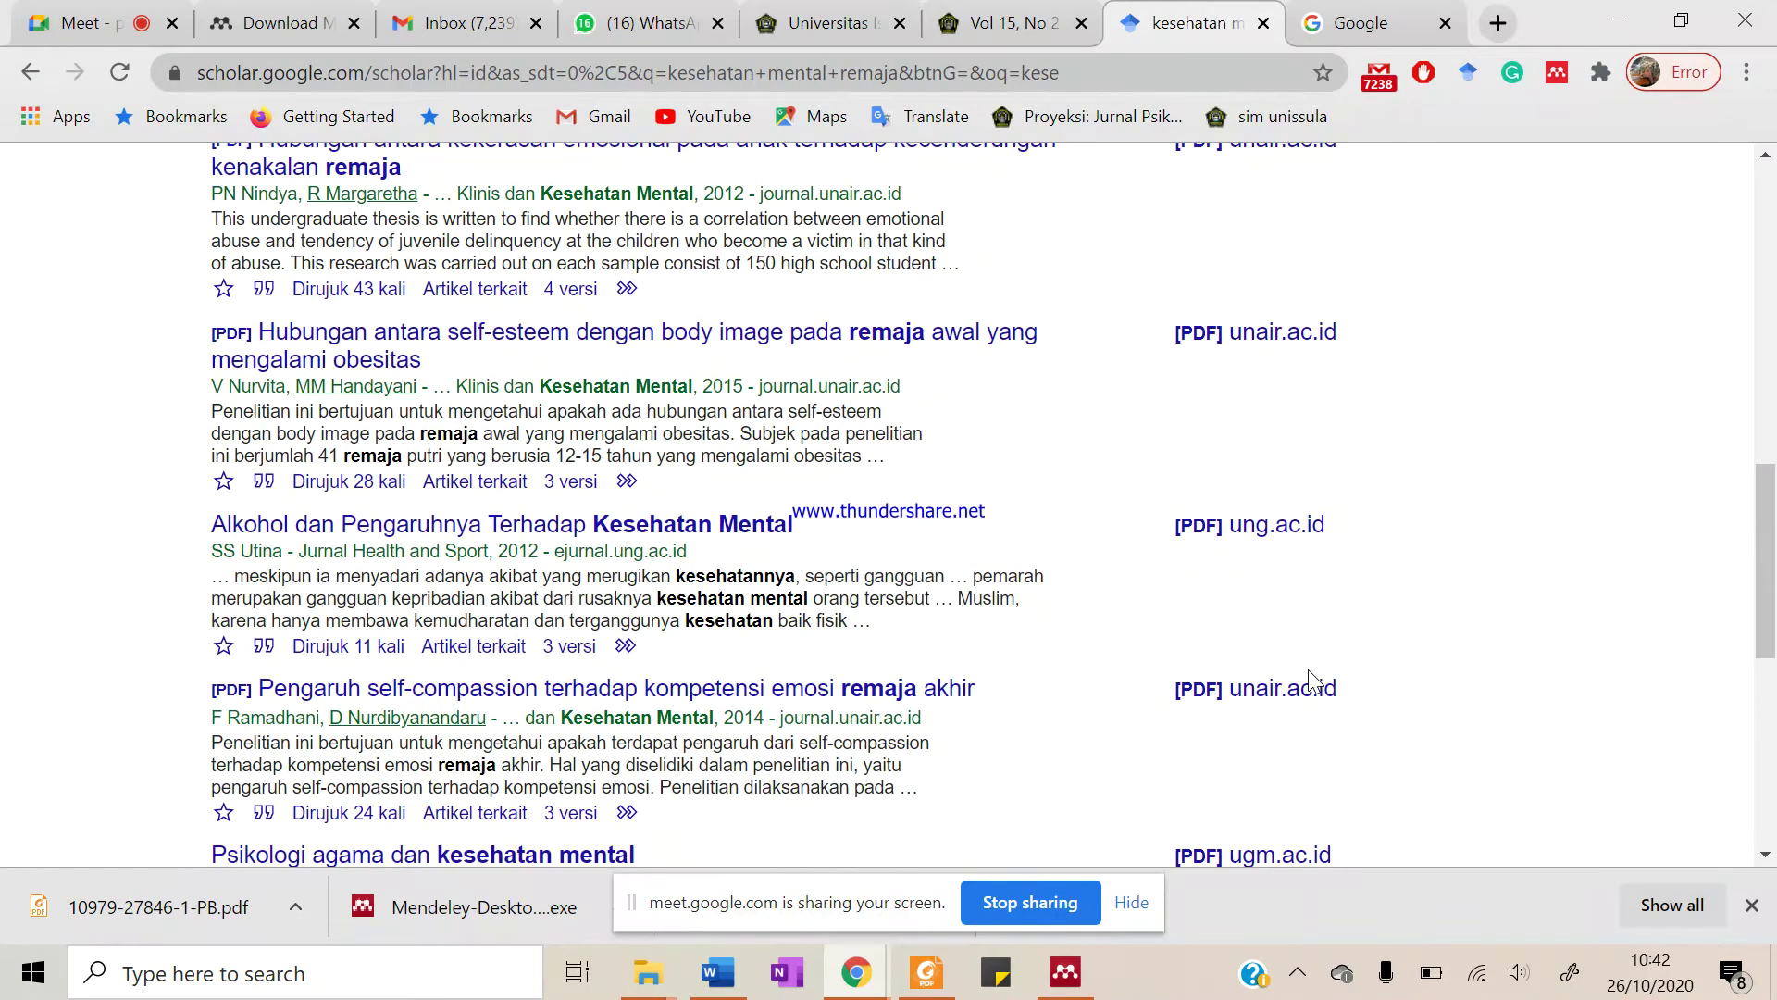
scroll(1314, 635, down, 3)
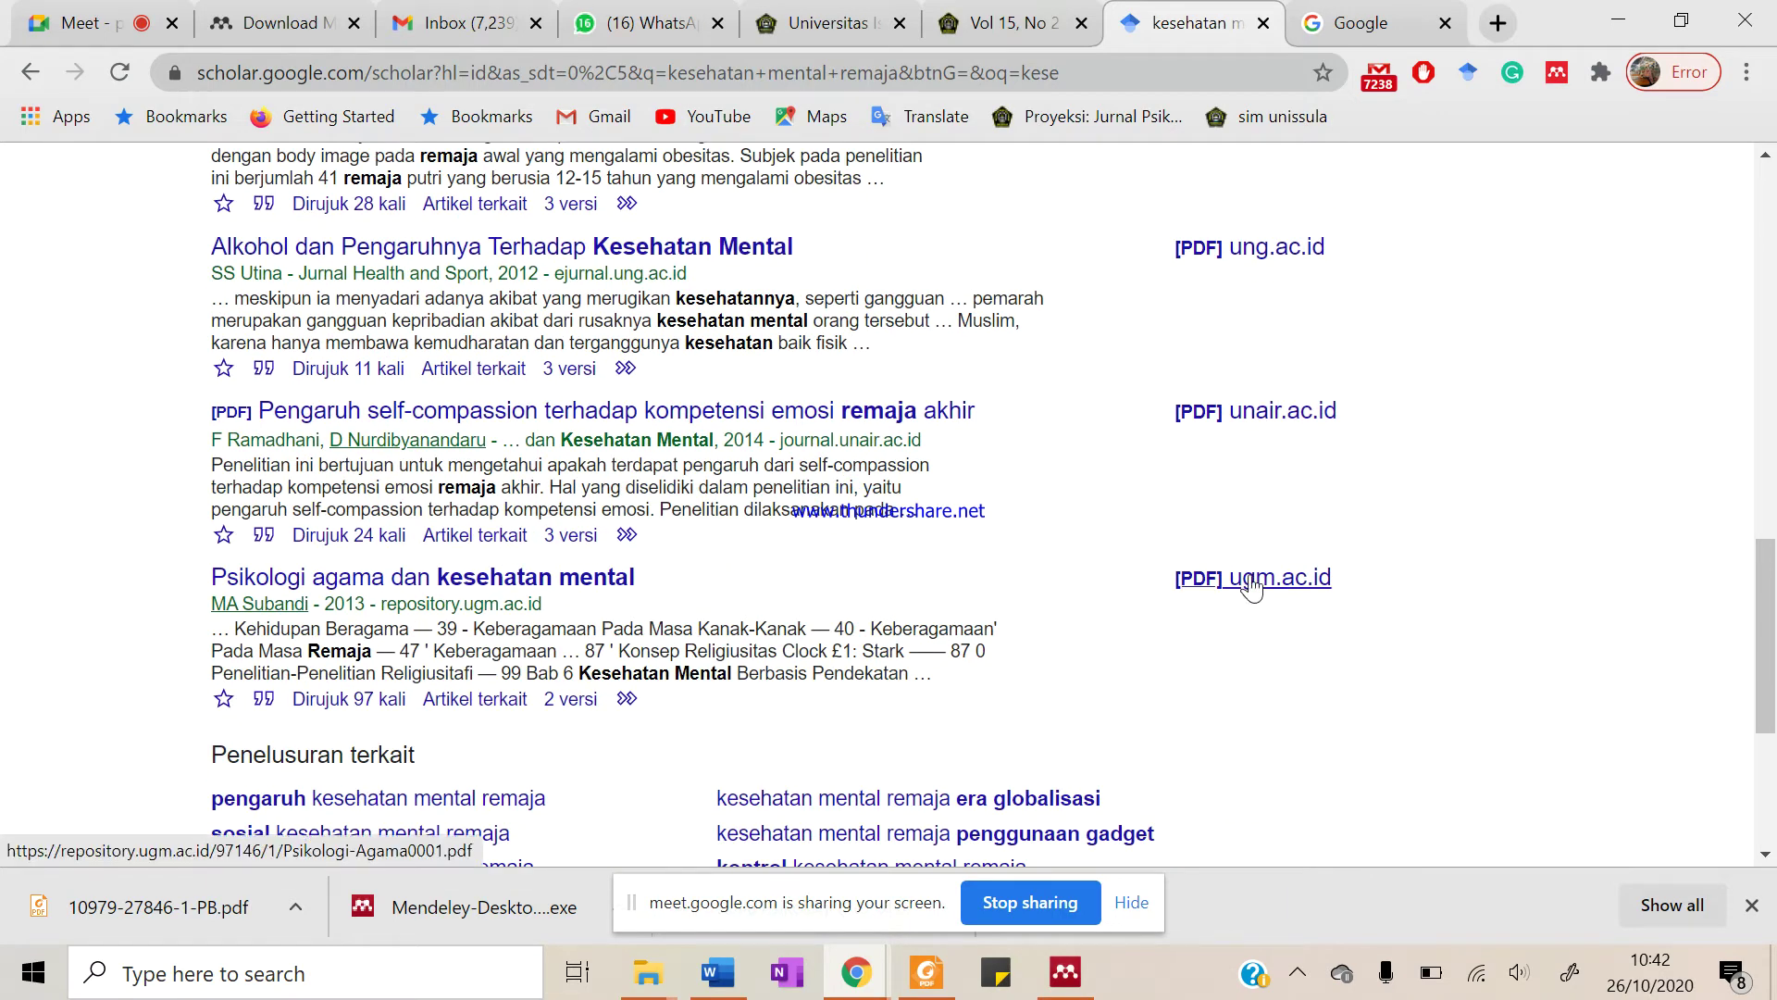
scroll(1266, 616, up, 10)
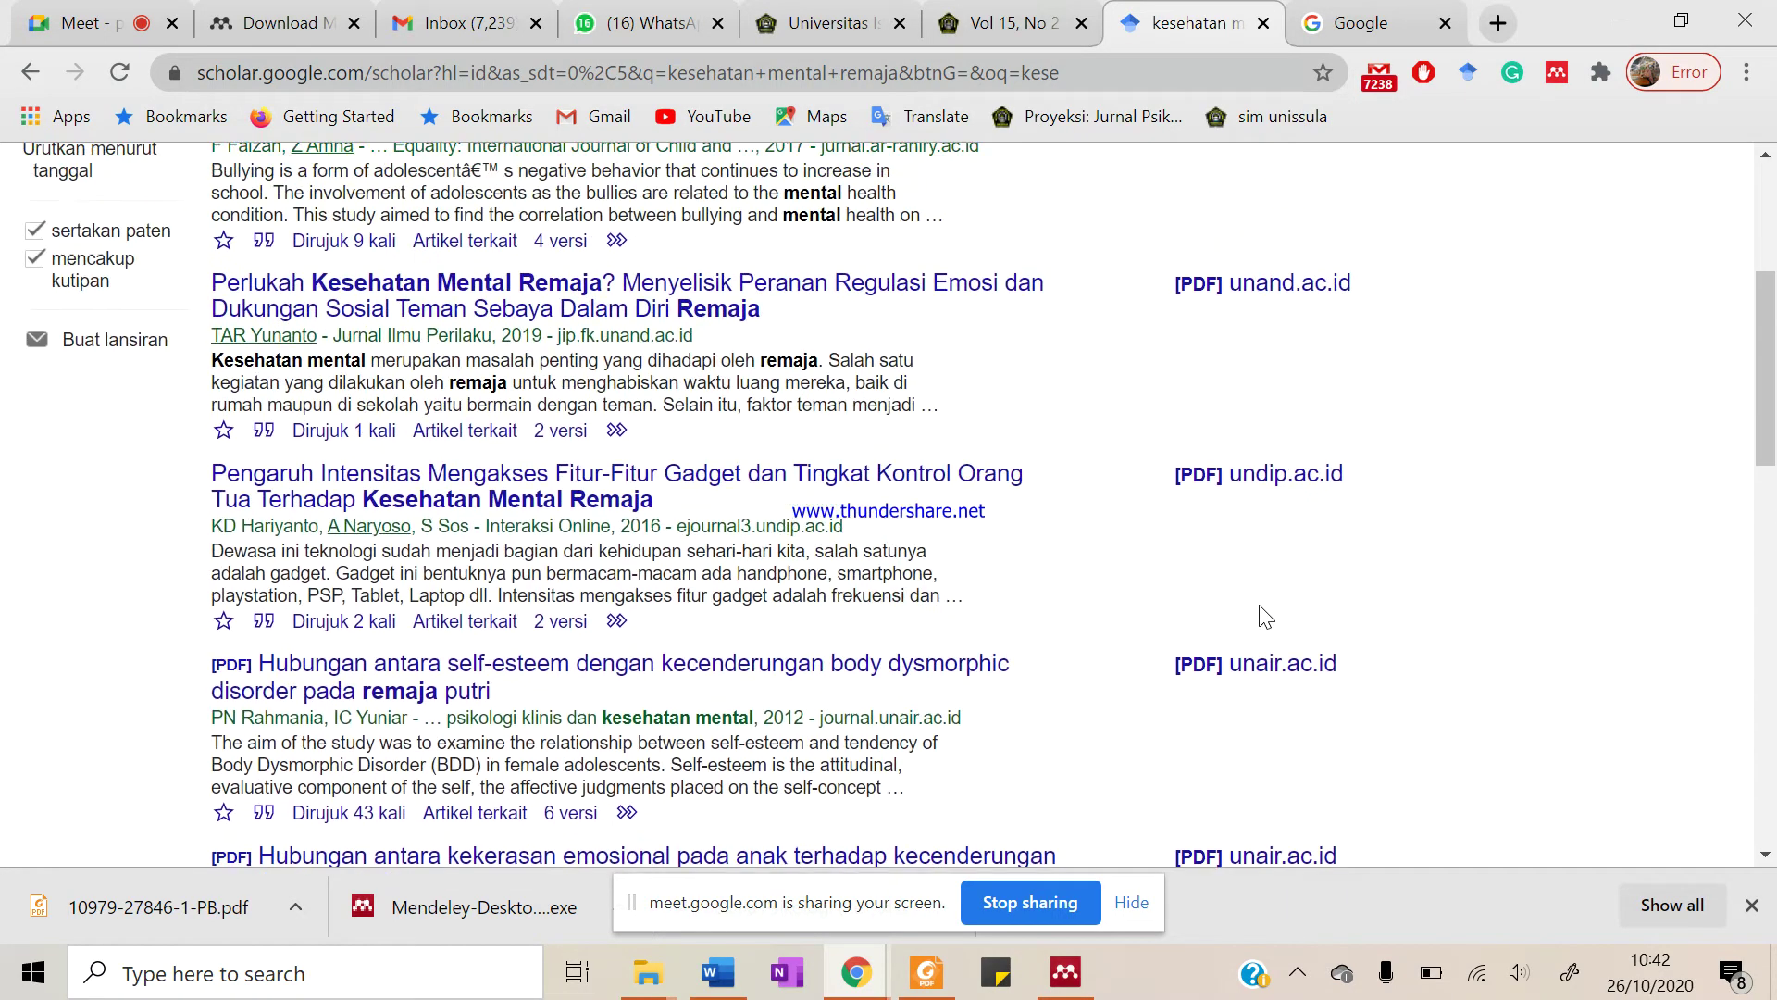
scroll(1266, 617, up, 4)
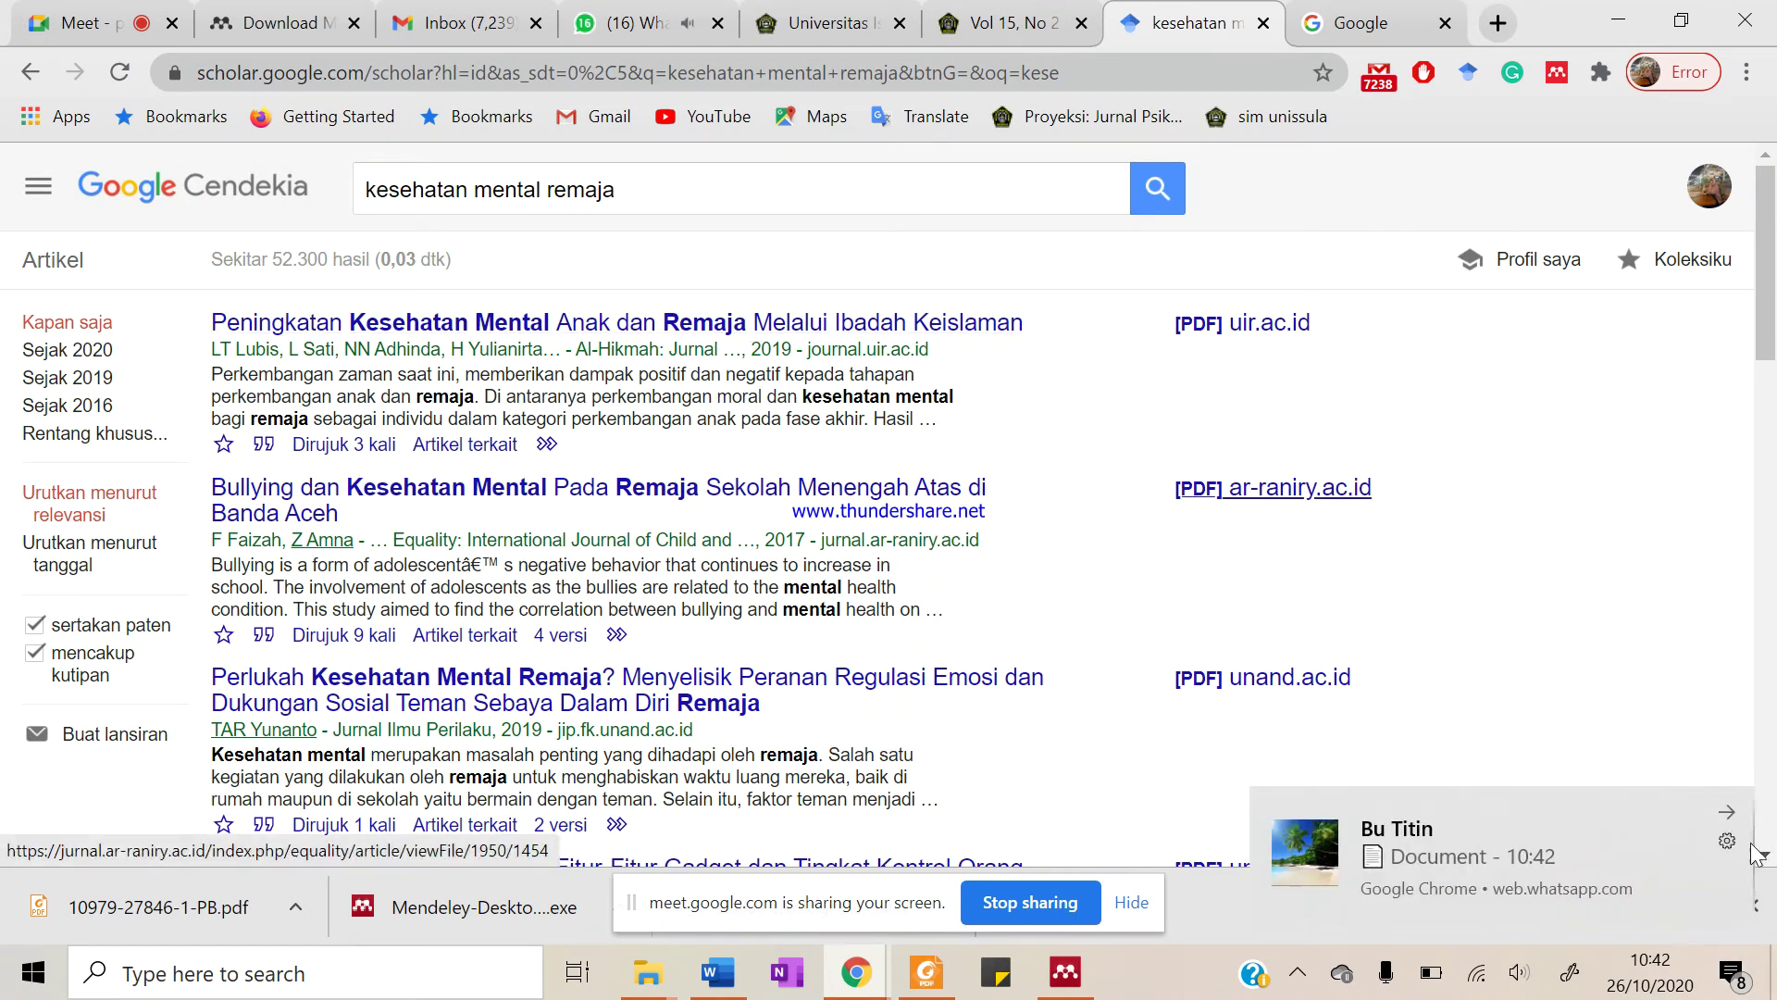
click(1728, 811)
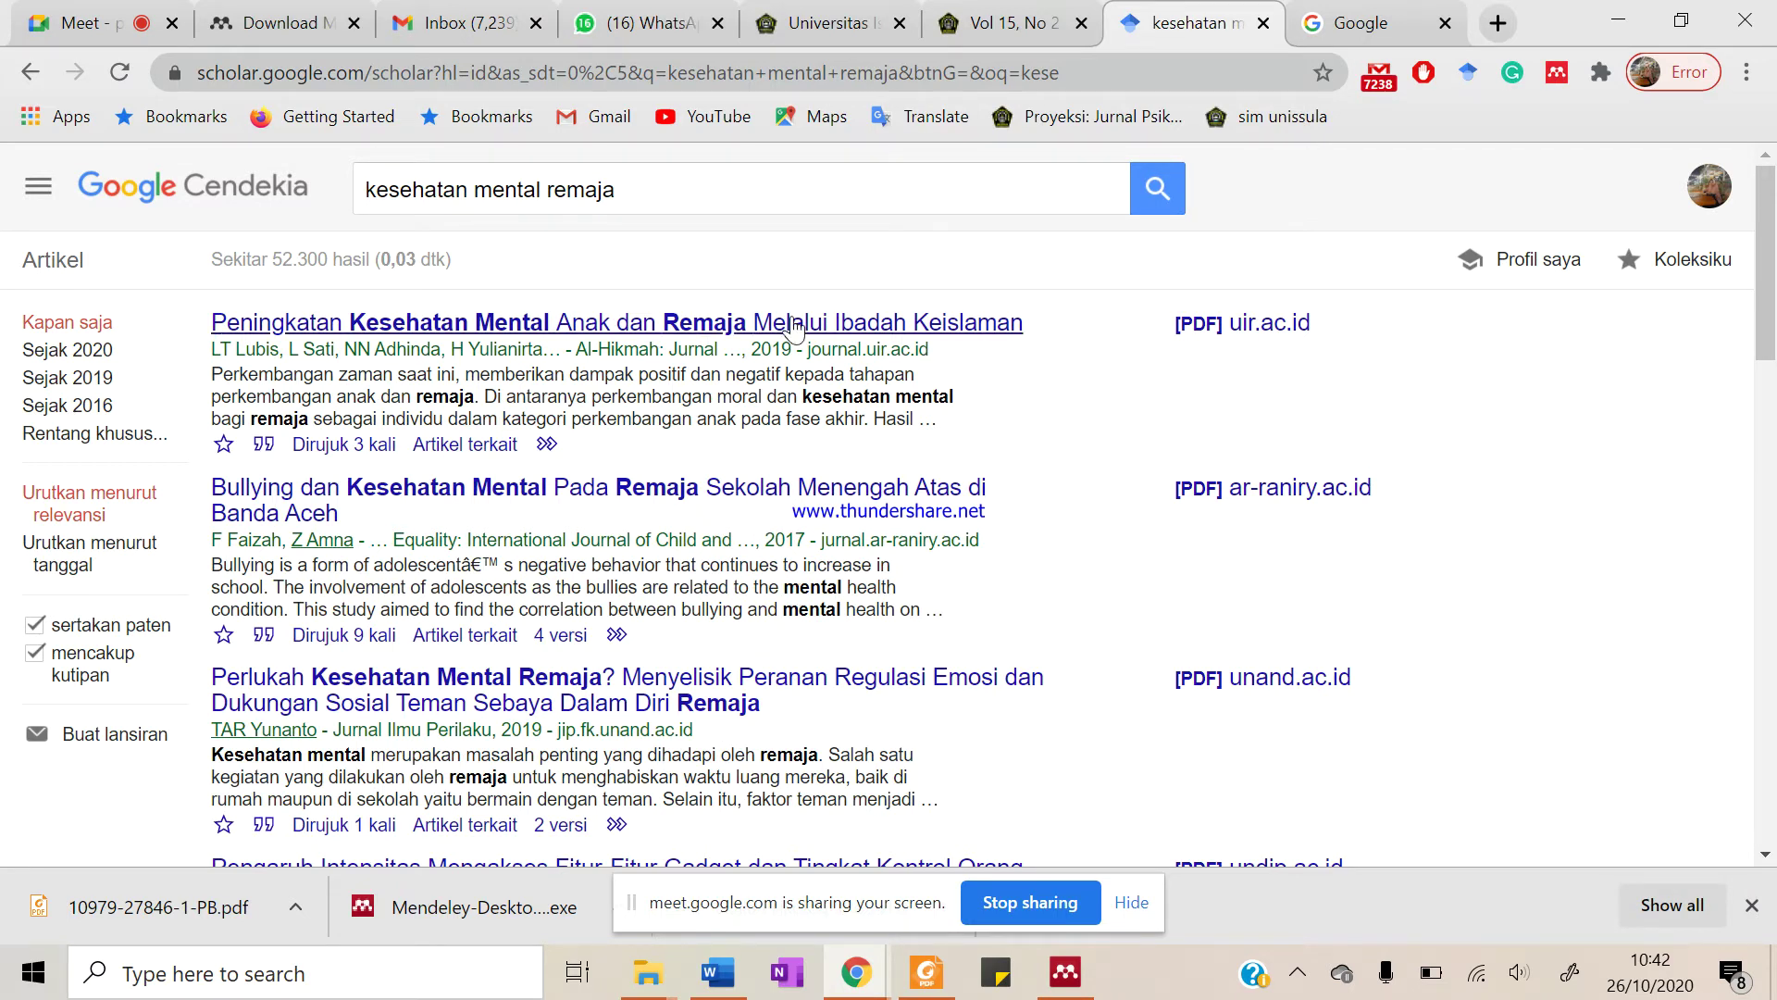
Replace the Scholar query with "fetish", run the search and look over the listed publications
click(806, 198)
key(ctrl+a)
key(BackSpace)
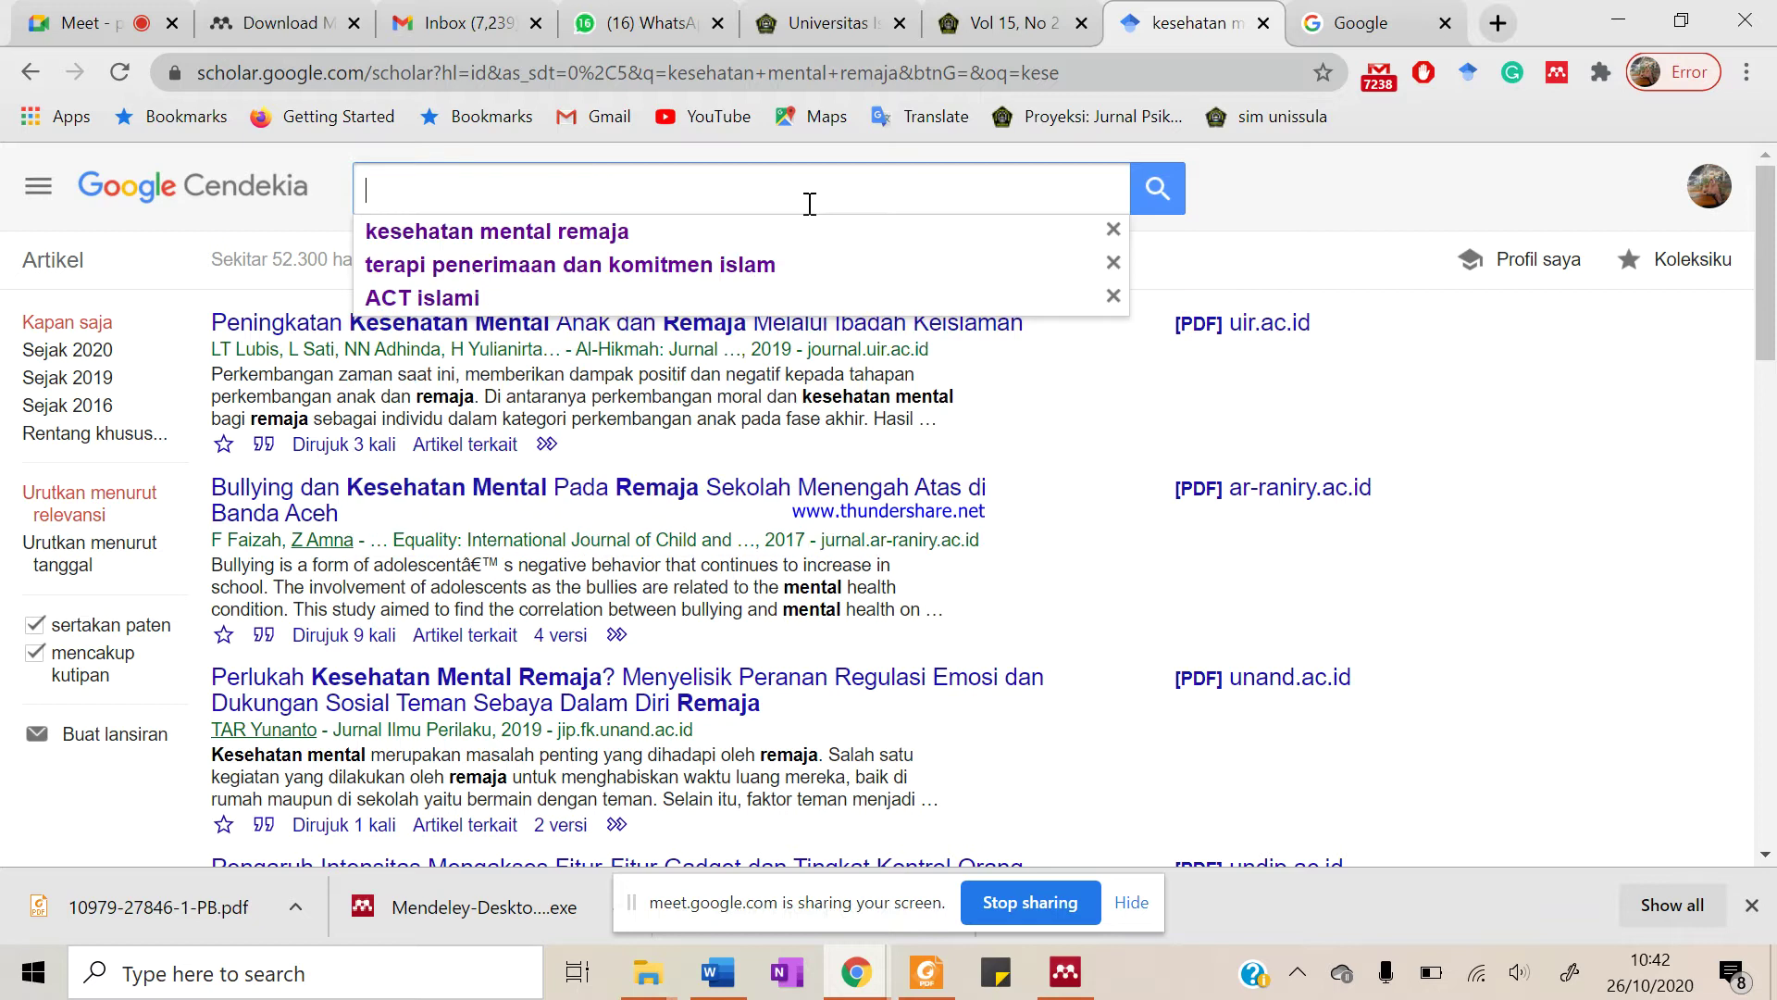
text(fetish)
key(Return)
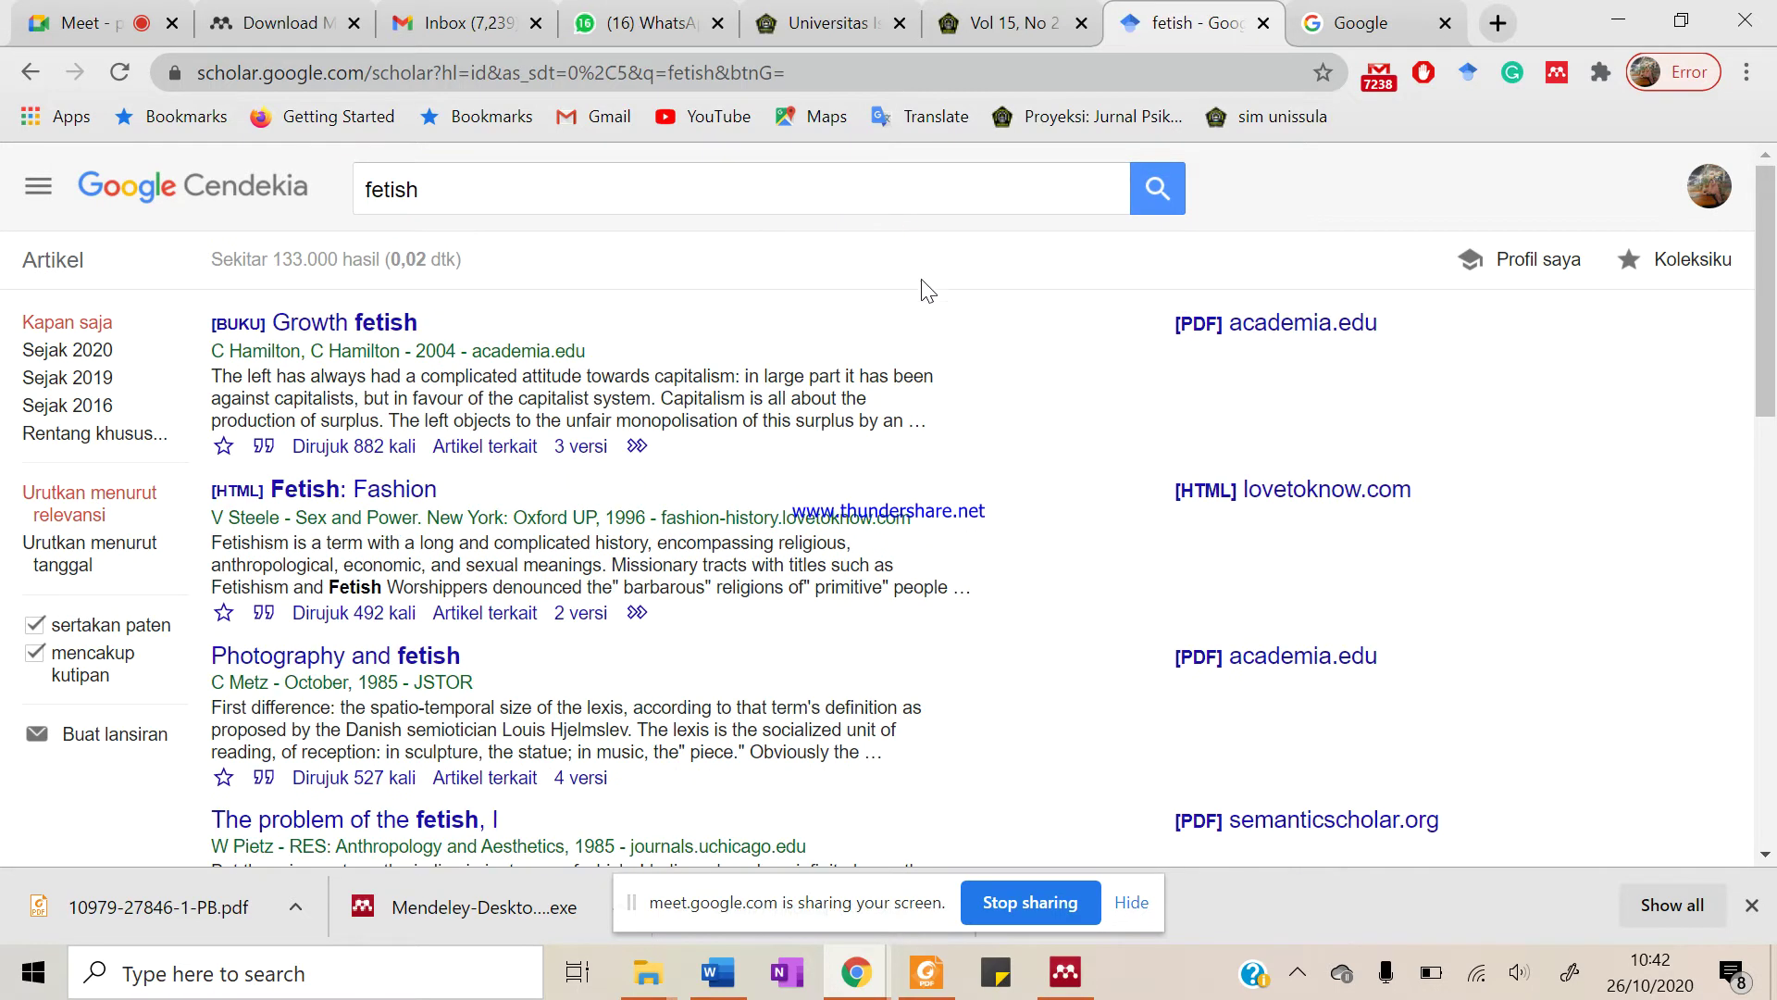
scroll(782, 706, down, 6)
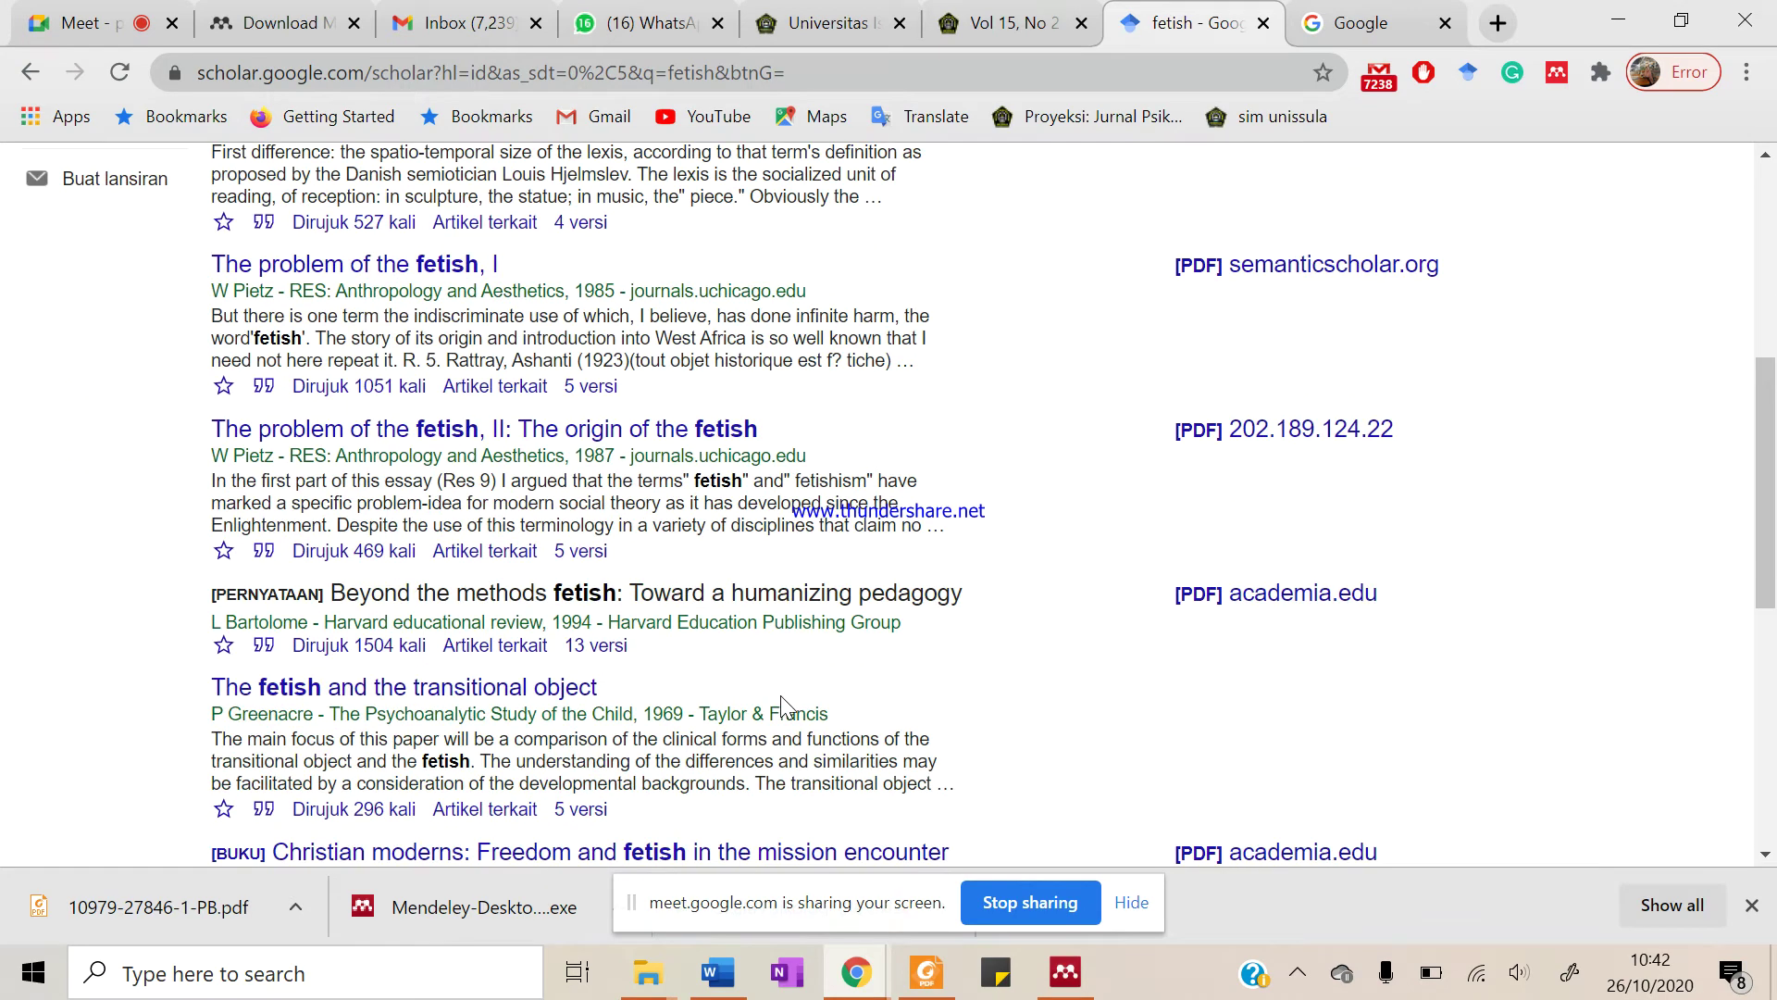
scroll(782, 705, down, 5)
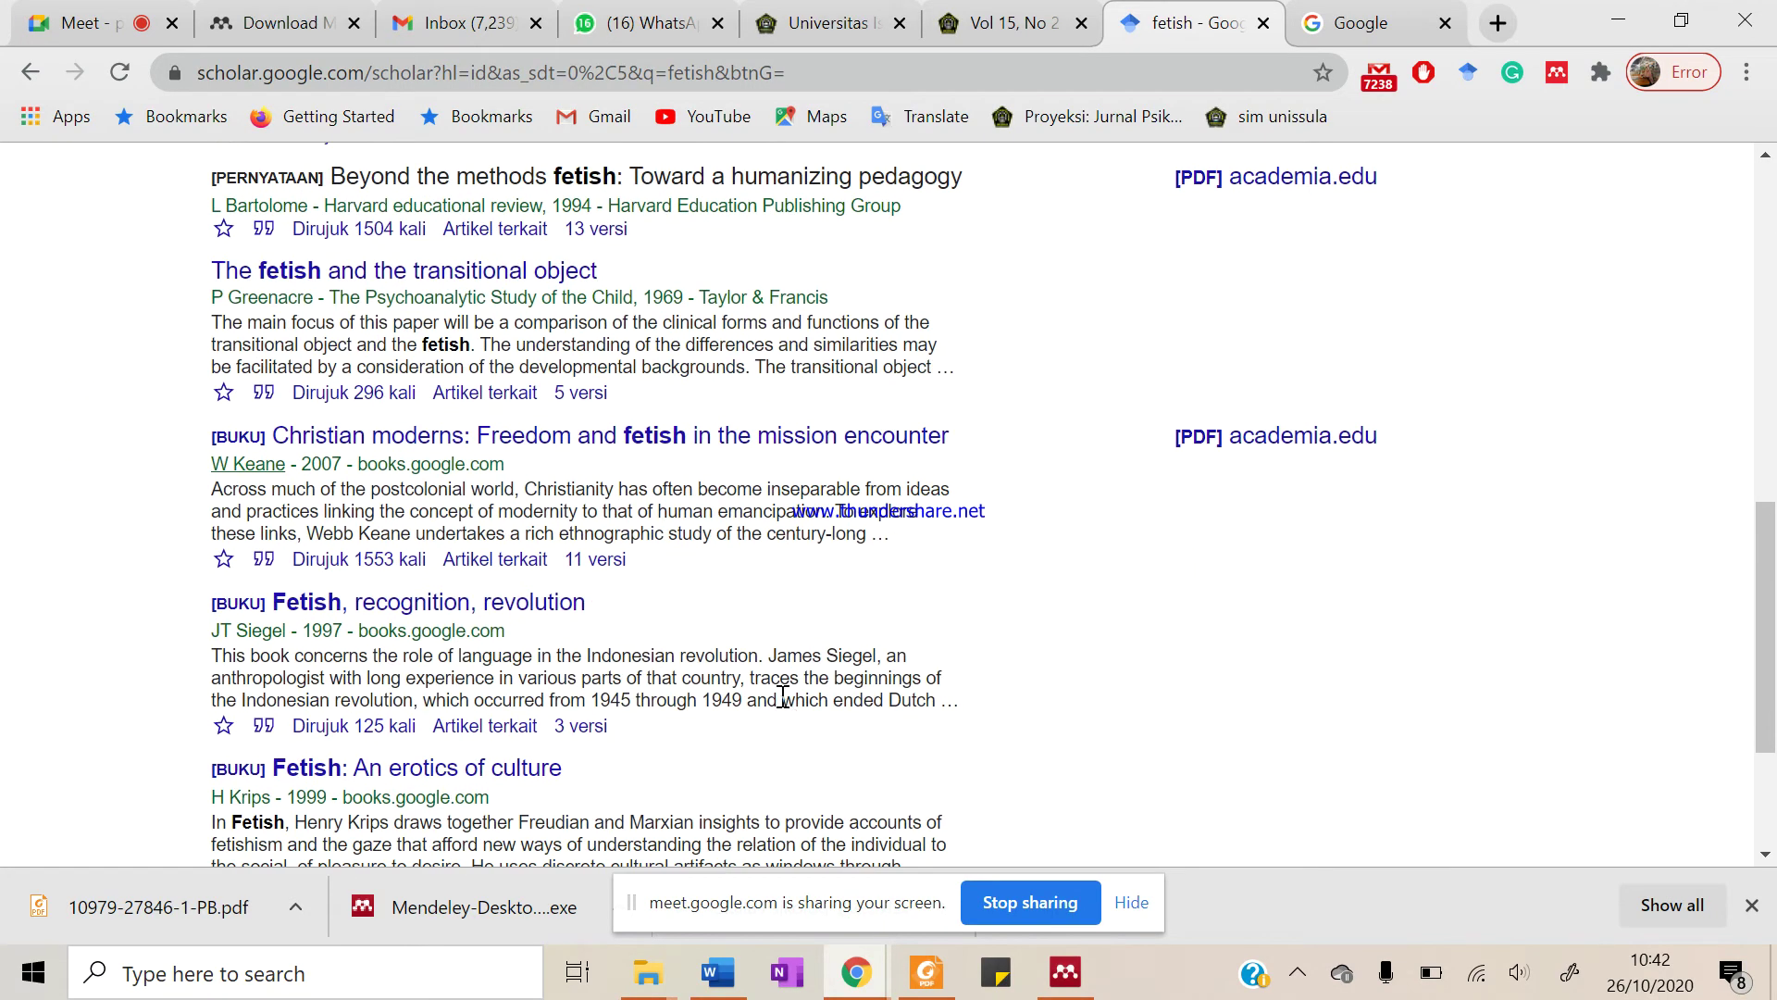
scroll(783, 701, up, 10)
Replace the query with "bipolar" and run the Scholar search
click(526, 197)
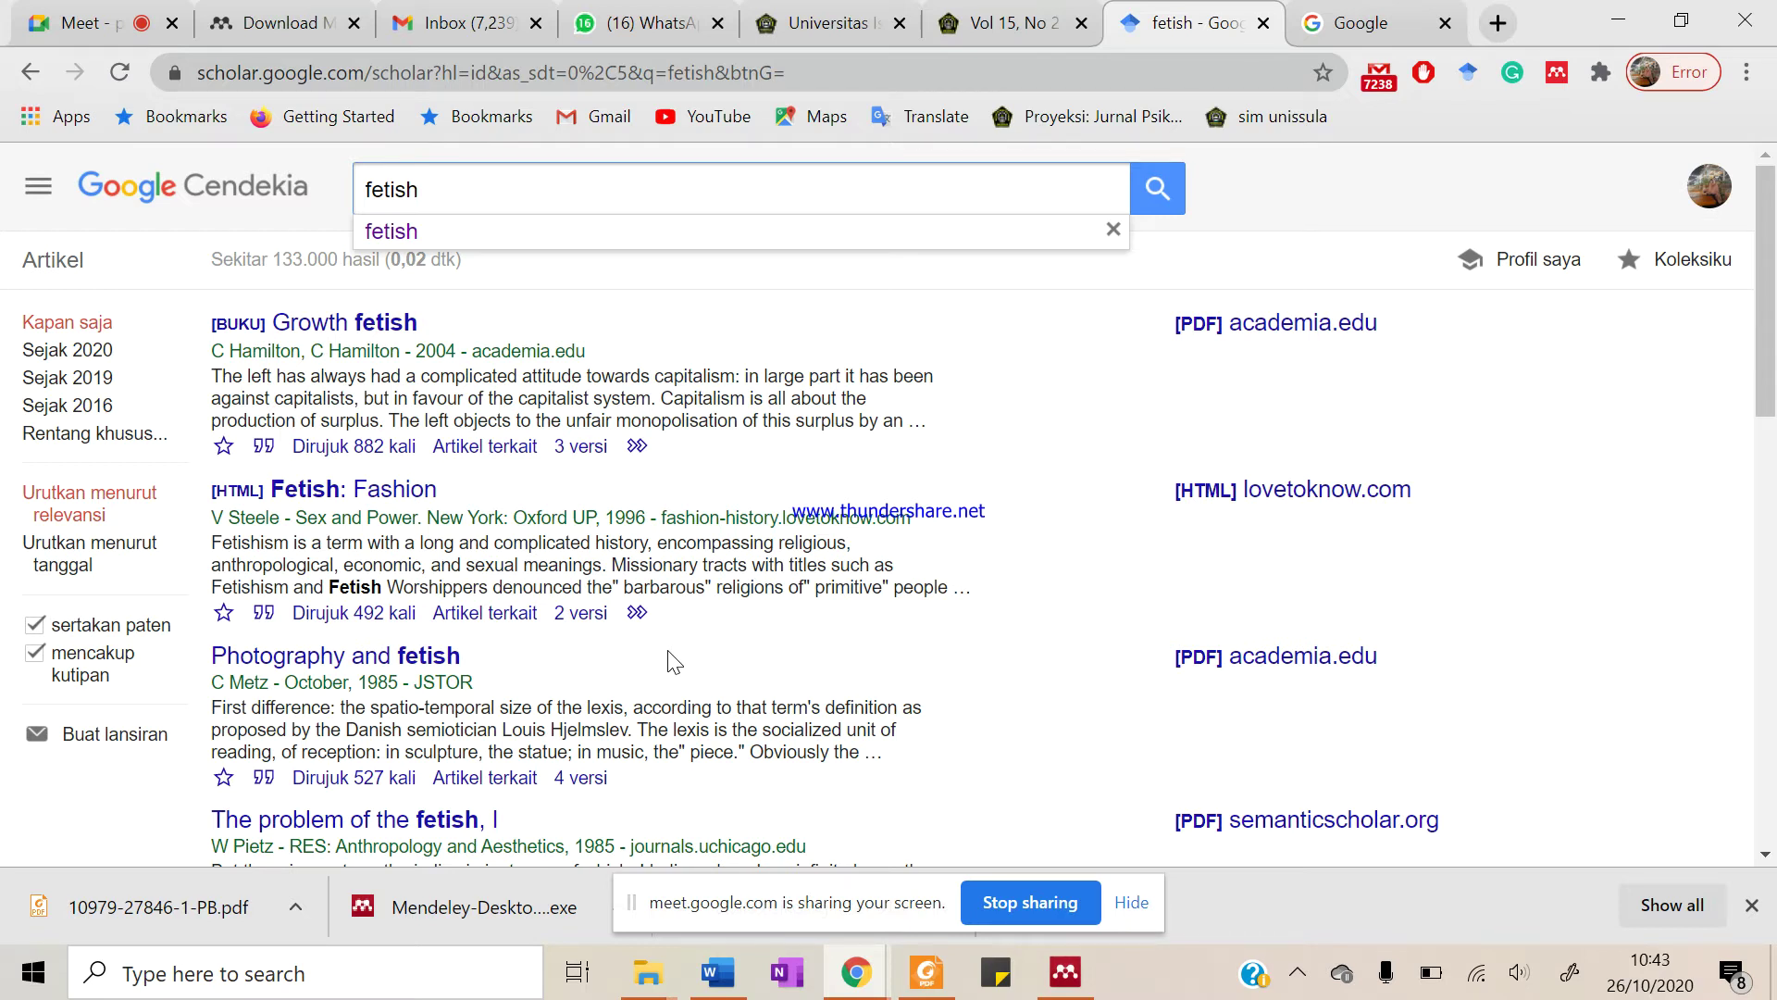
key(ctrl+a)
key(BackSpace)
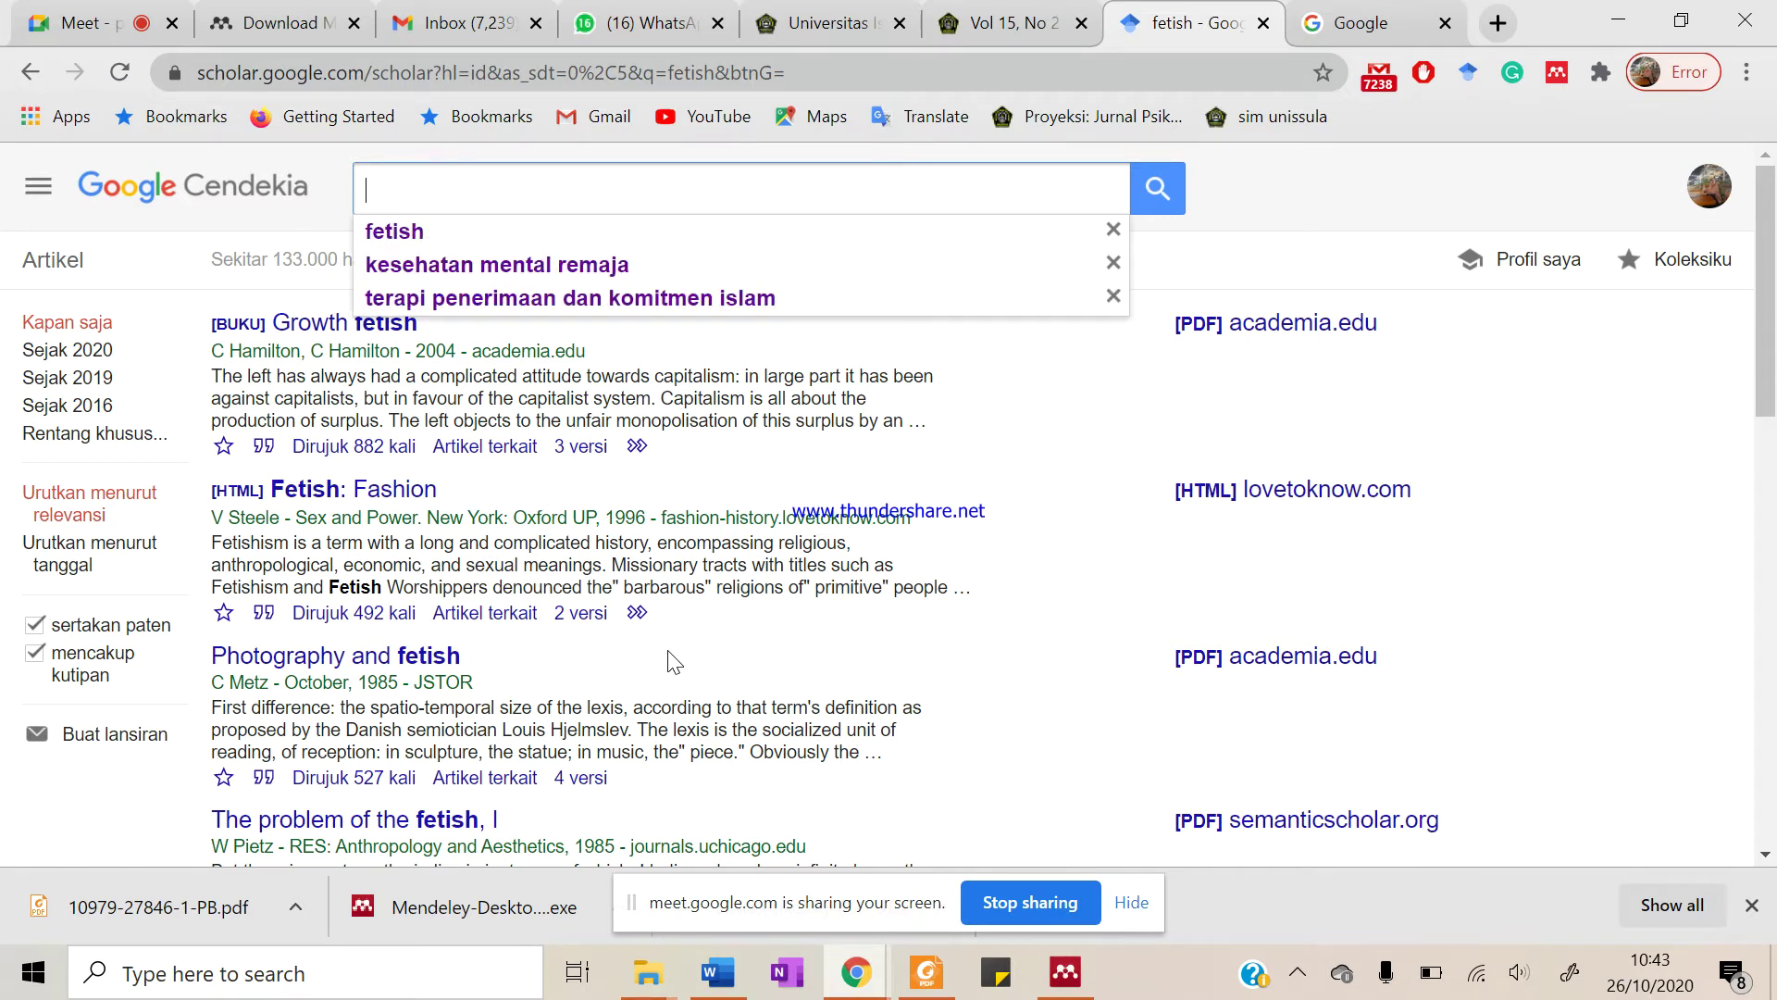
text(k)
key(BackSpace)
text(bi)
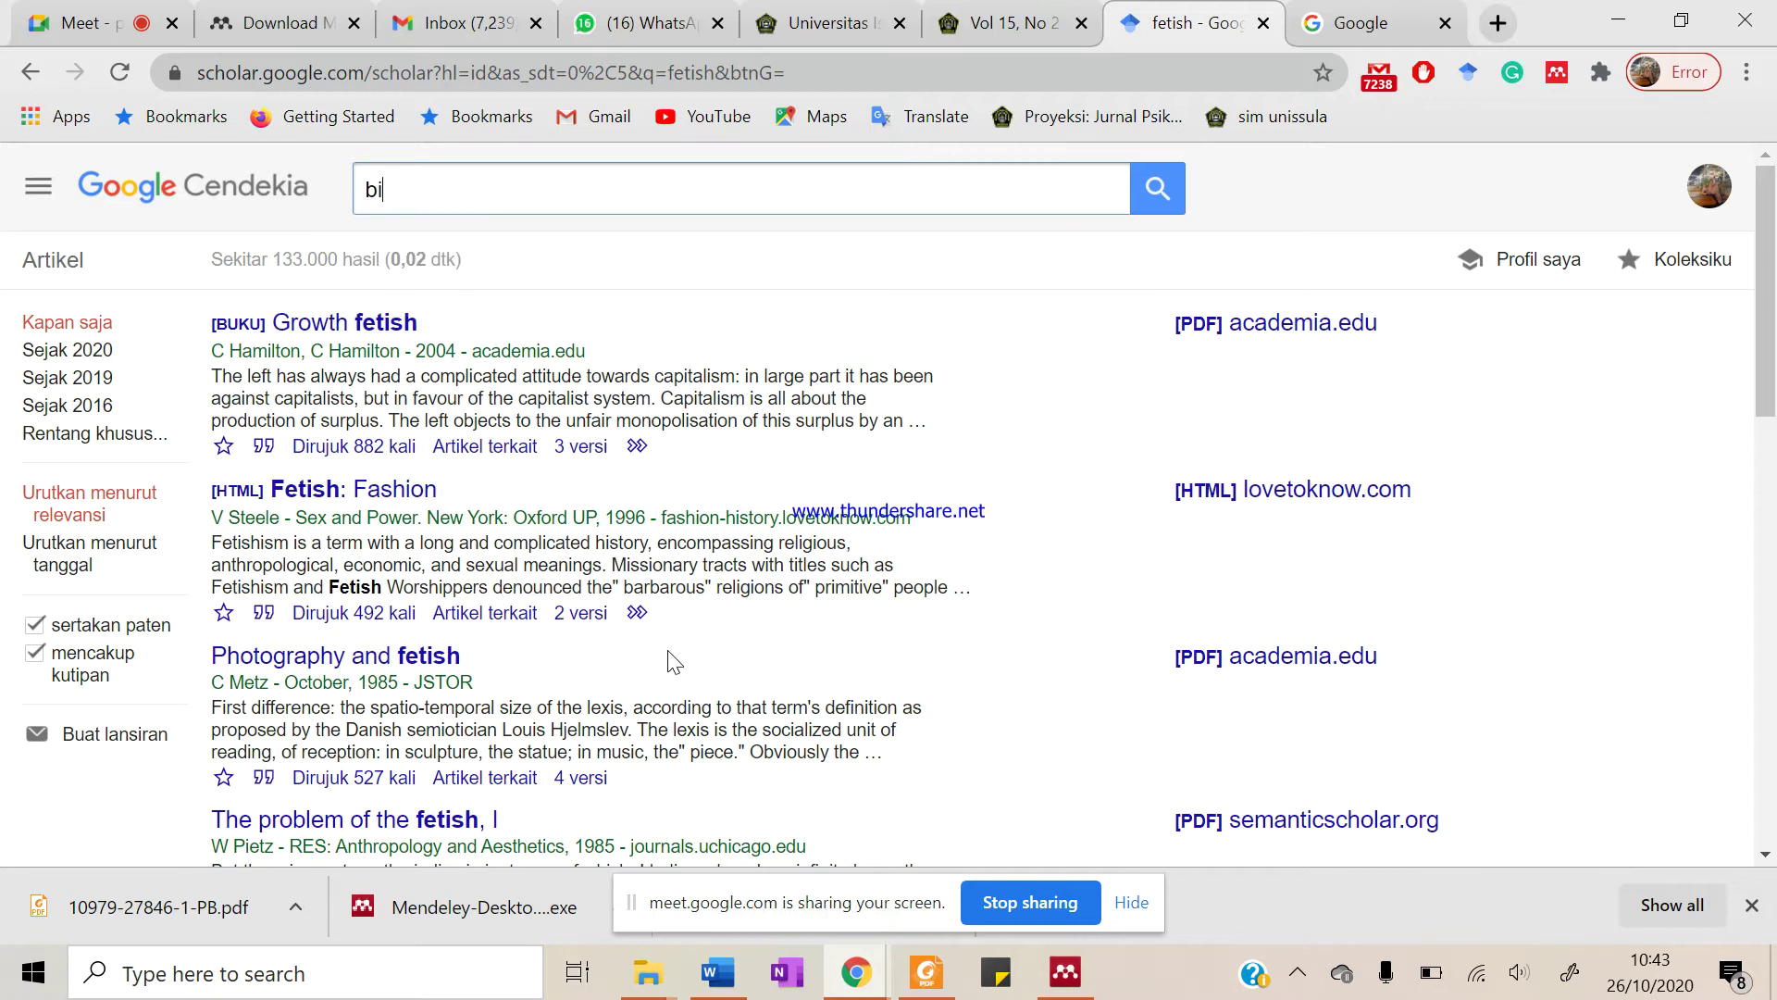
text(polar)
key(Return)
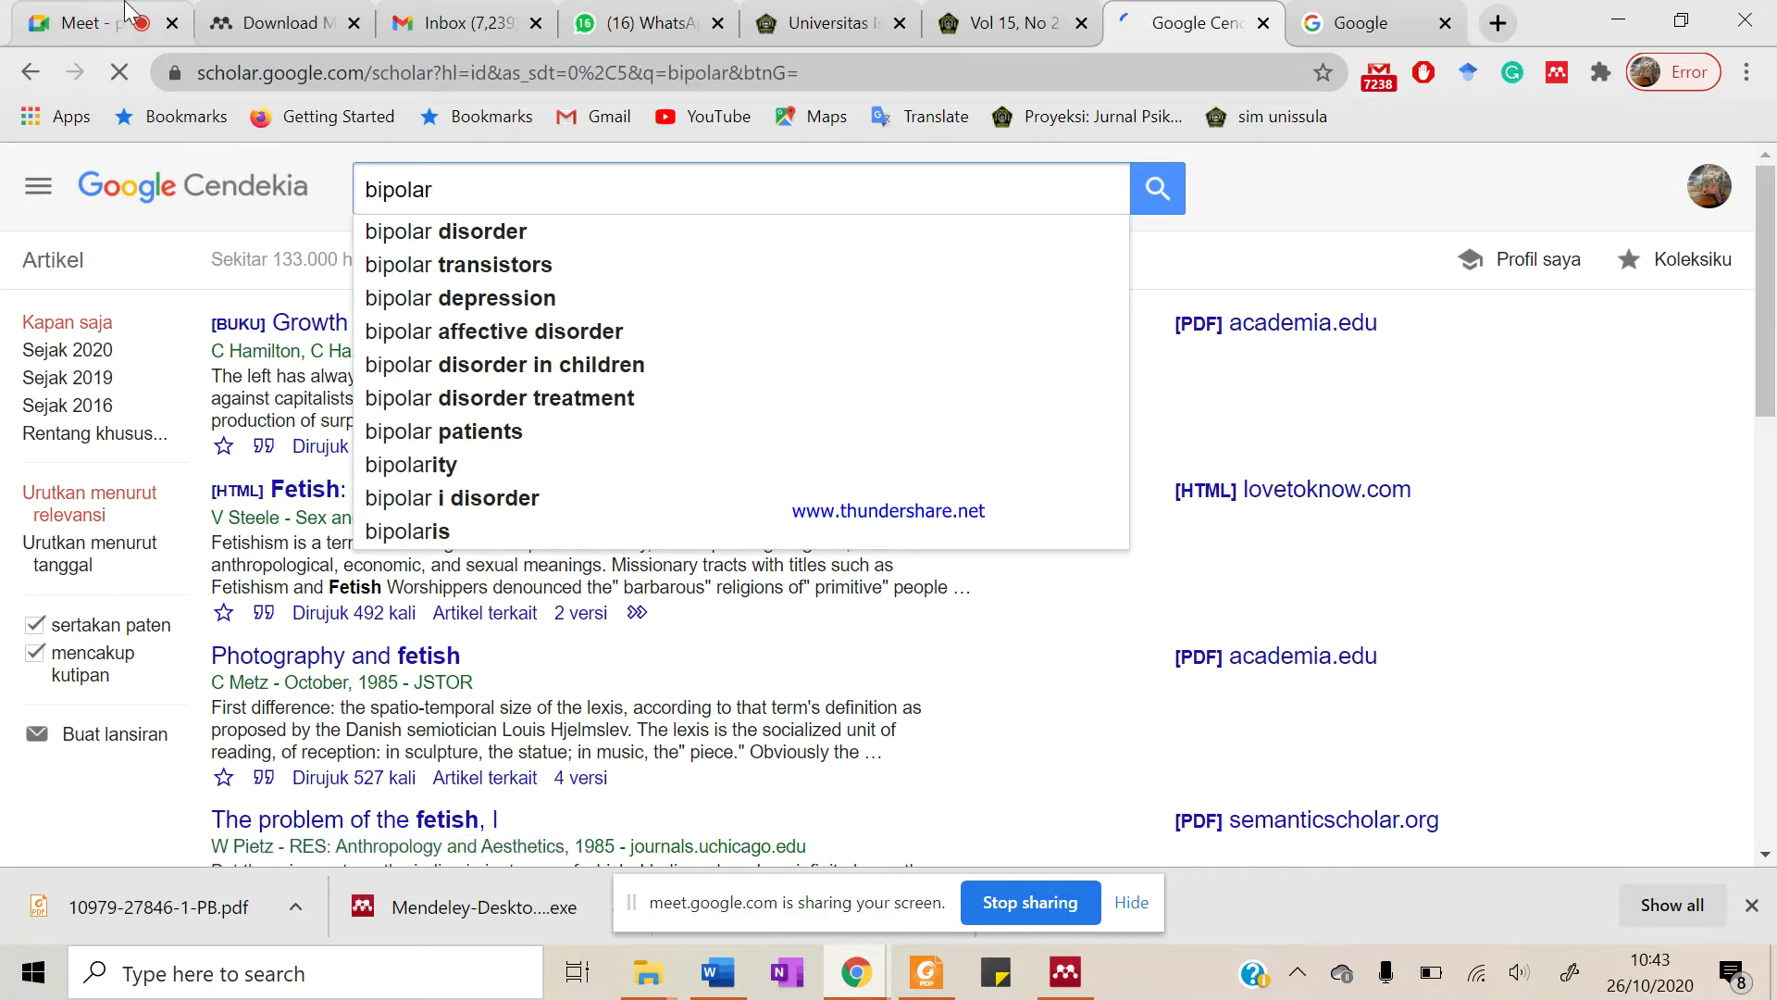
Admit the waiting participant to the Meet call, then return to the Scholar results and dismiss the presenting notification
click(105, 9)
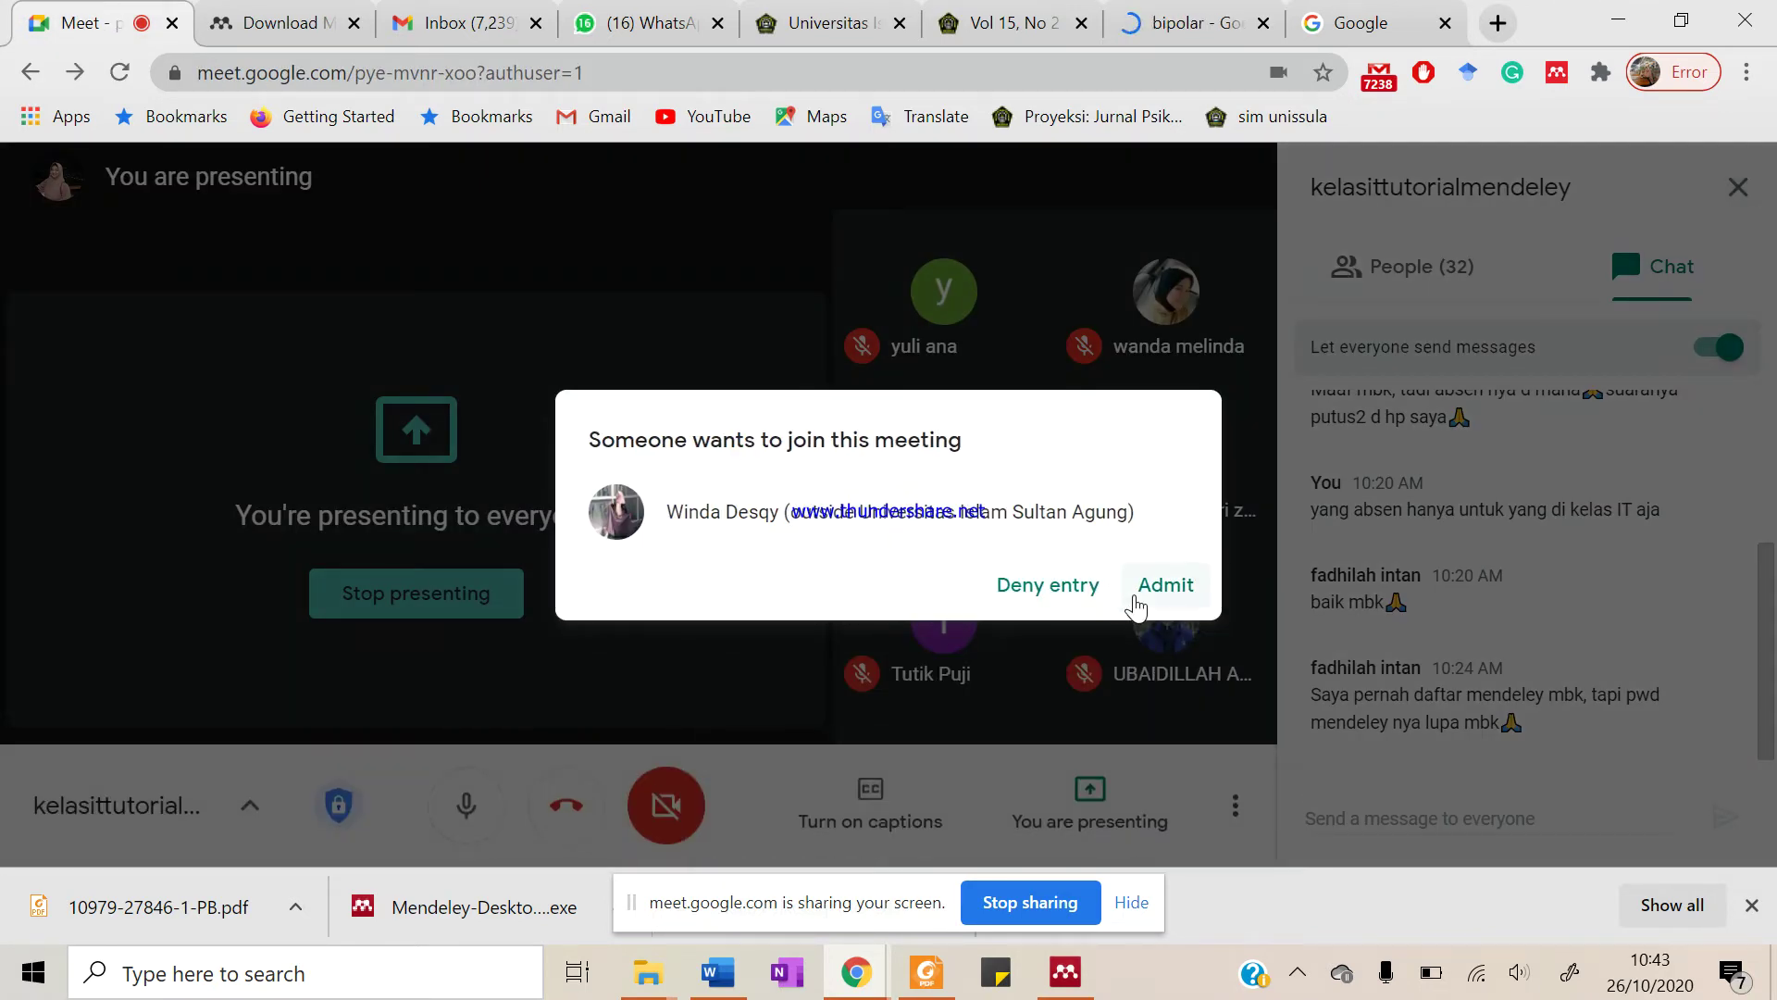
click(1163, 585)
click(1189, 23)
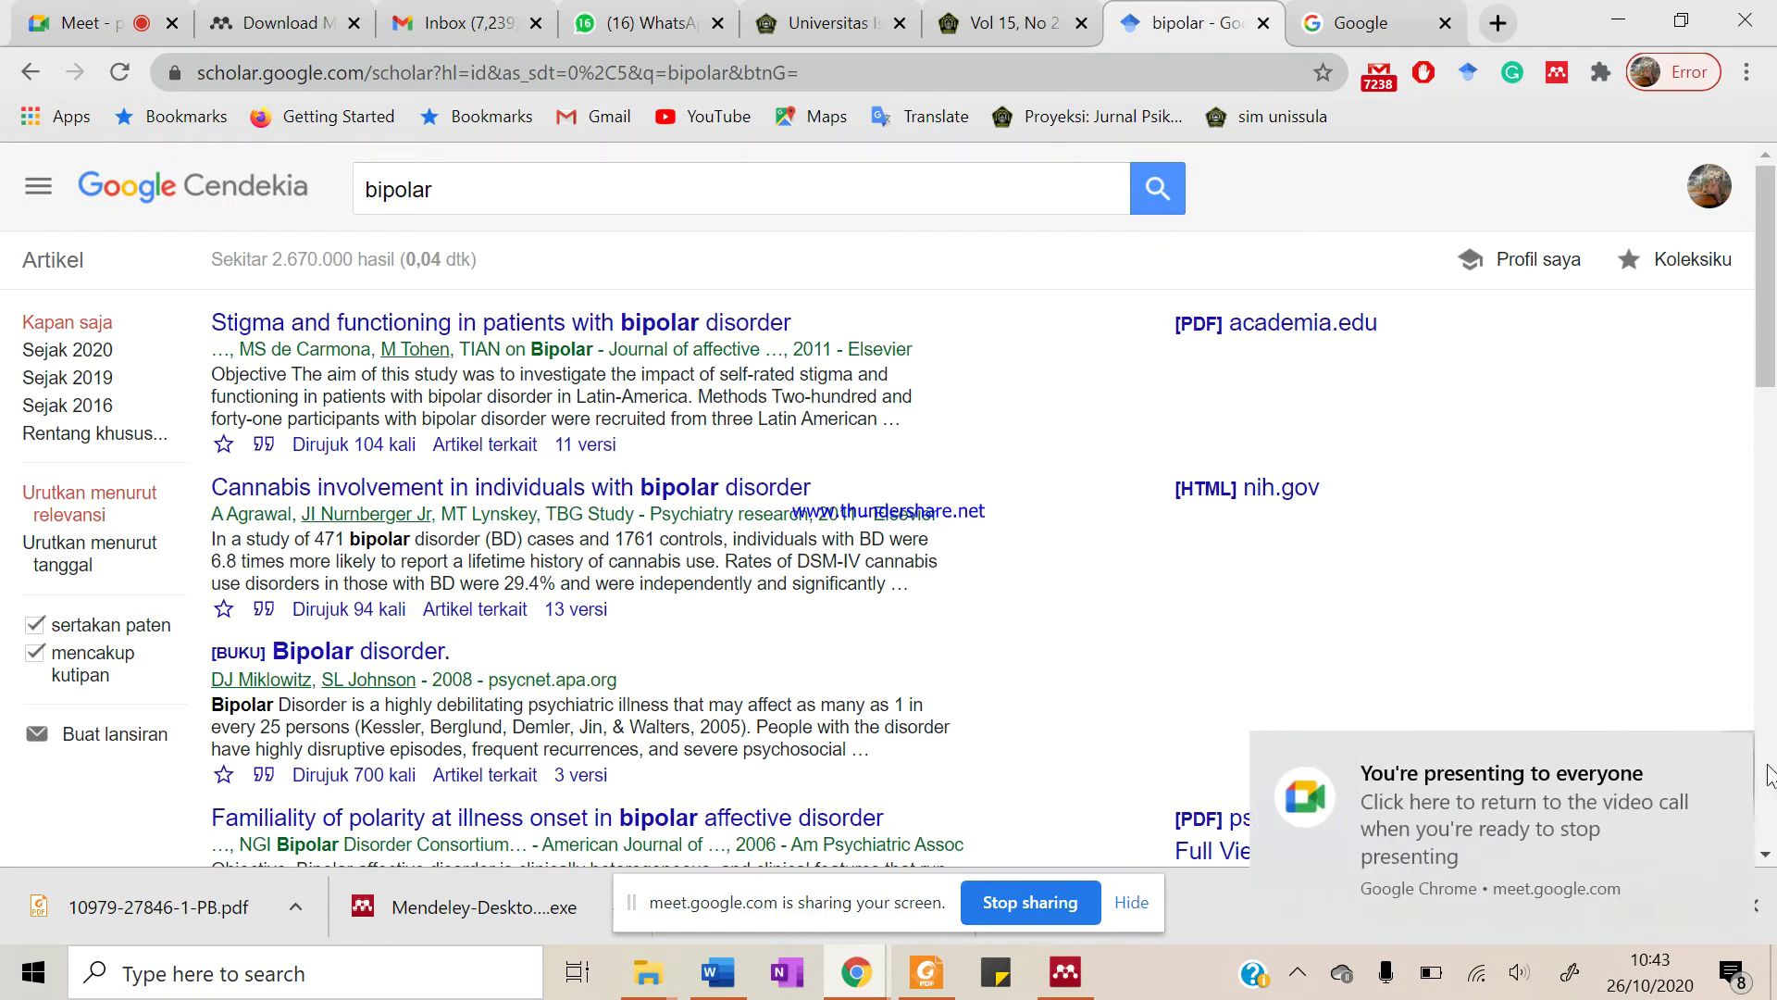
click(1717, 761)
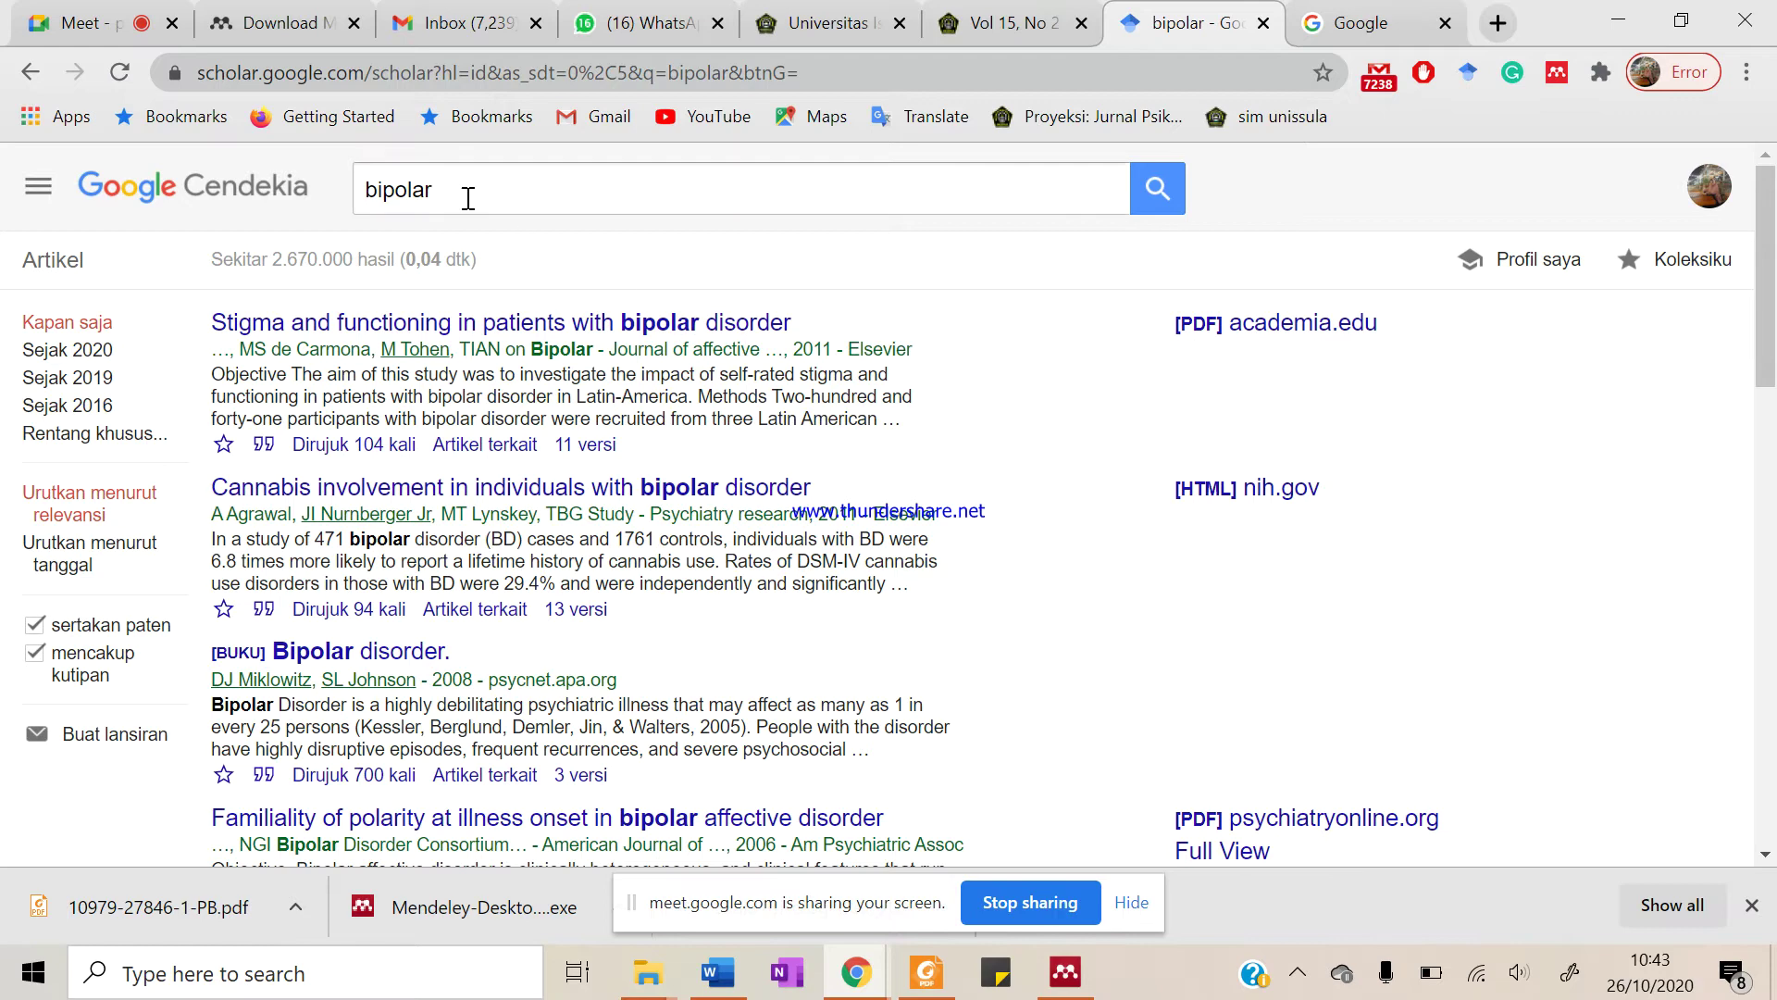
Skim the list of publications found for "bipolar" and their available PDF links
scroll(600, 639, down, 10)
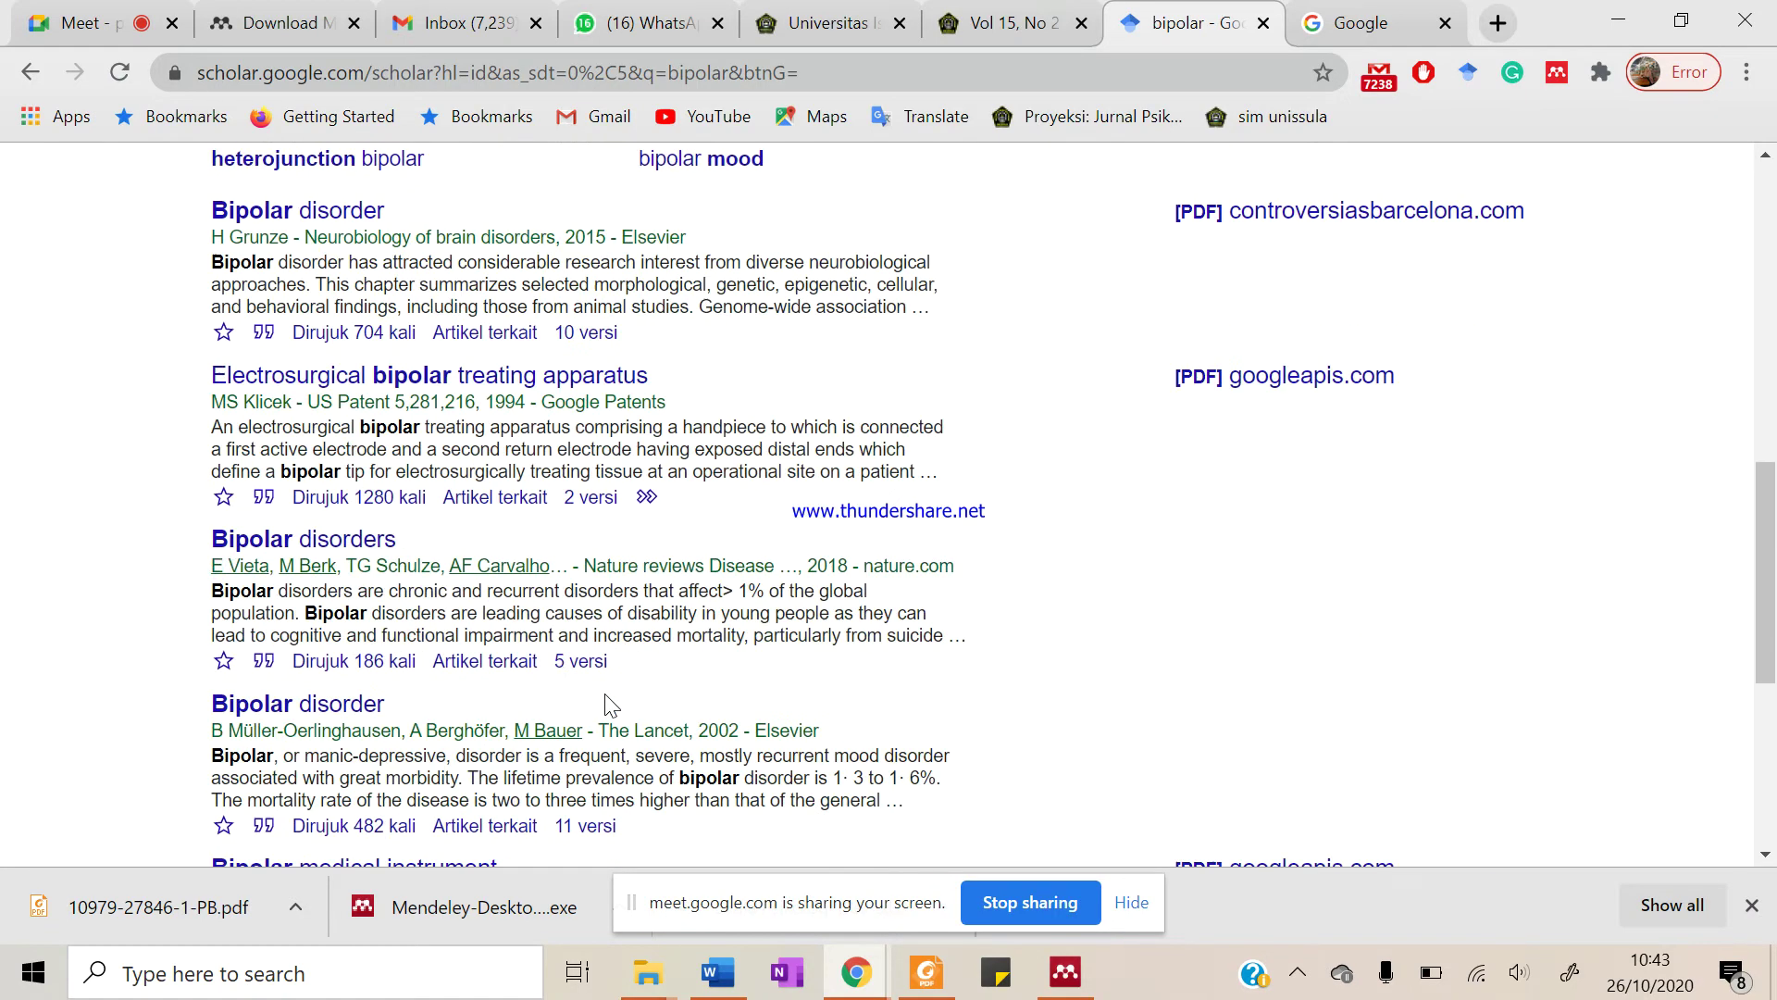
scroll(610, 705, down, 3)
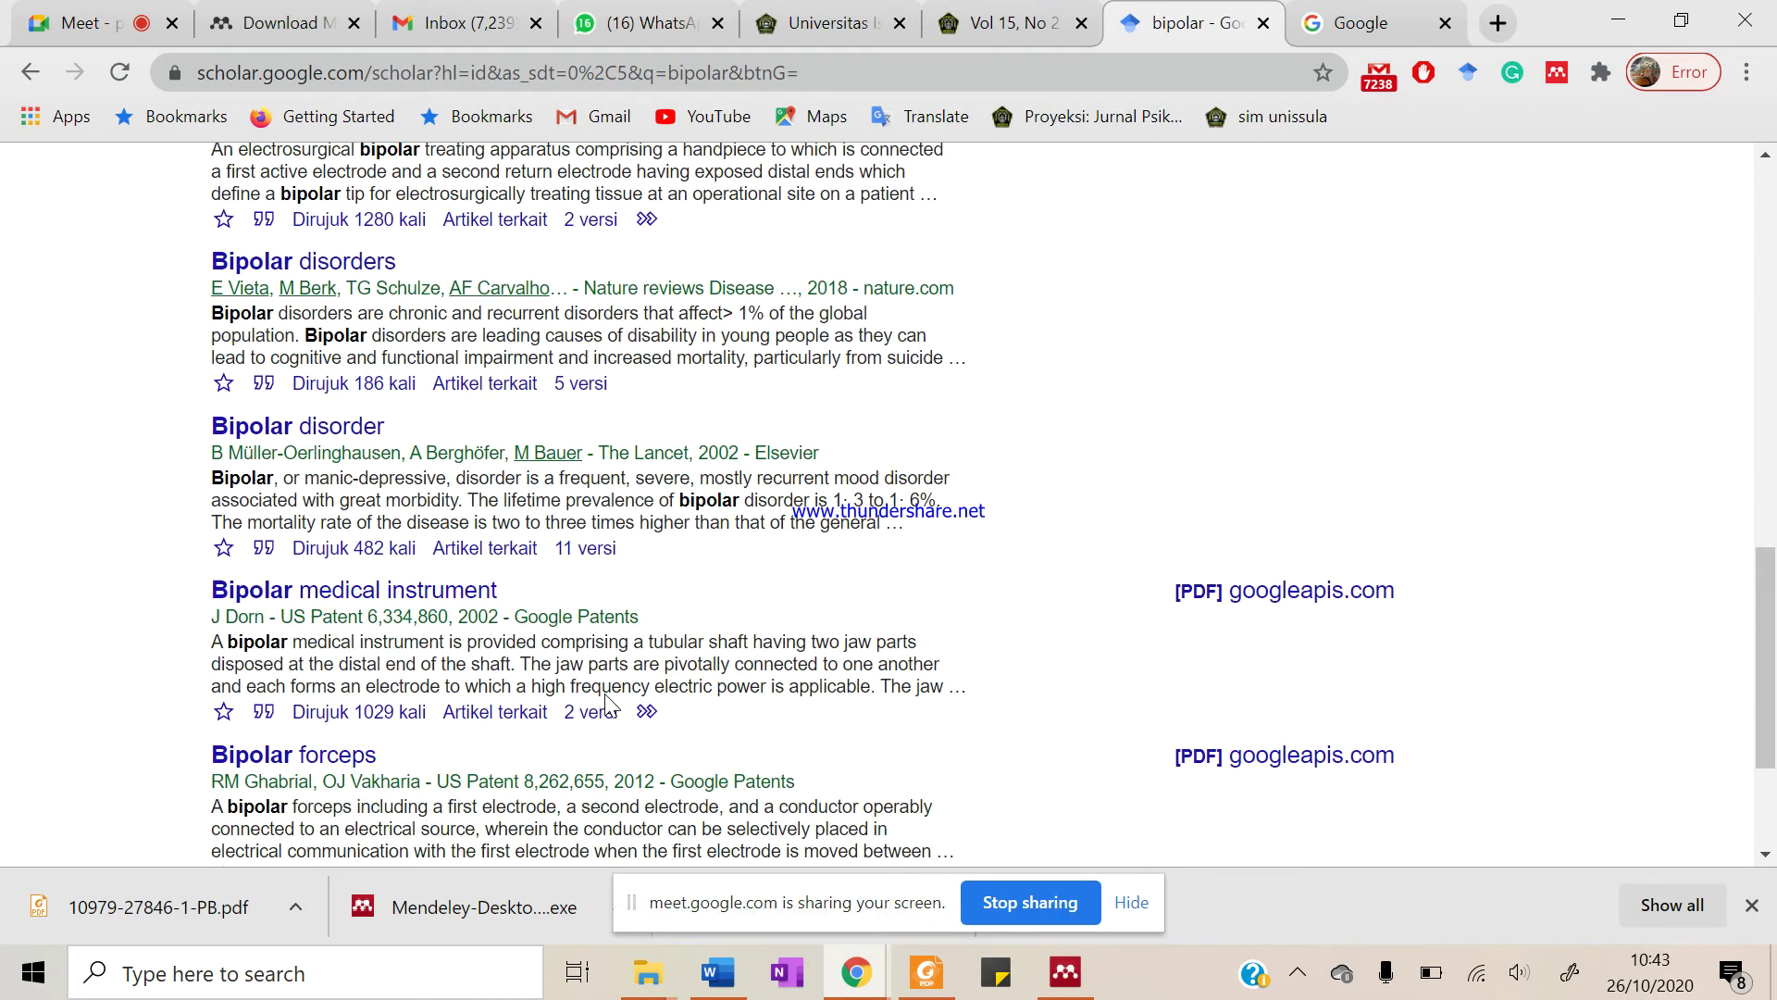
scroll(607, 694, up, 7)
Admit another waiting participant to the Meet call and go back to the top of the bipolar results, dismissing the presenting notification
click(102, 22)
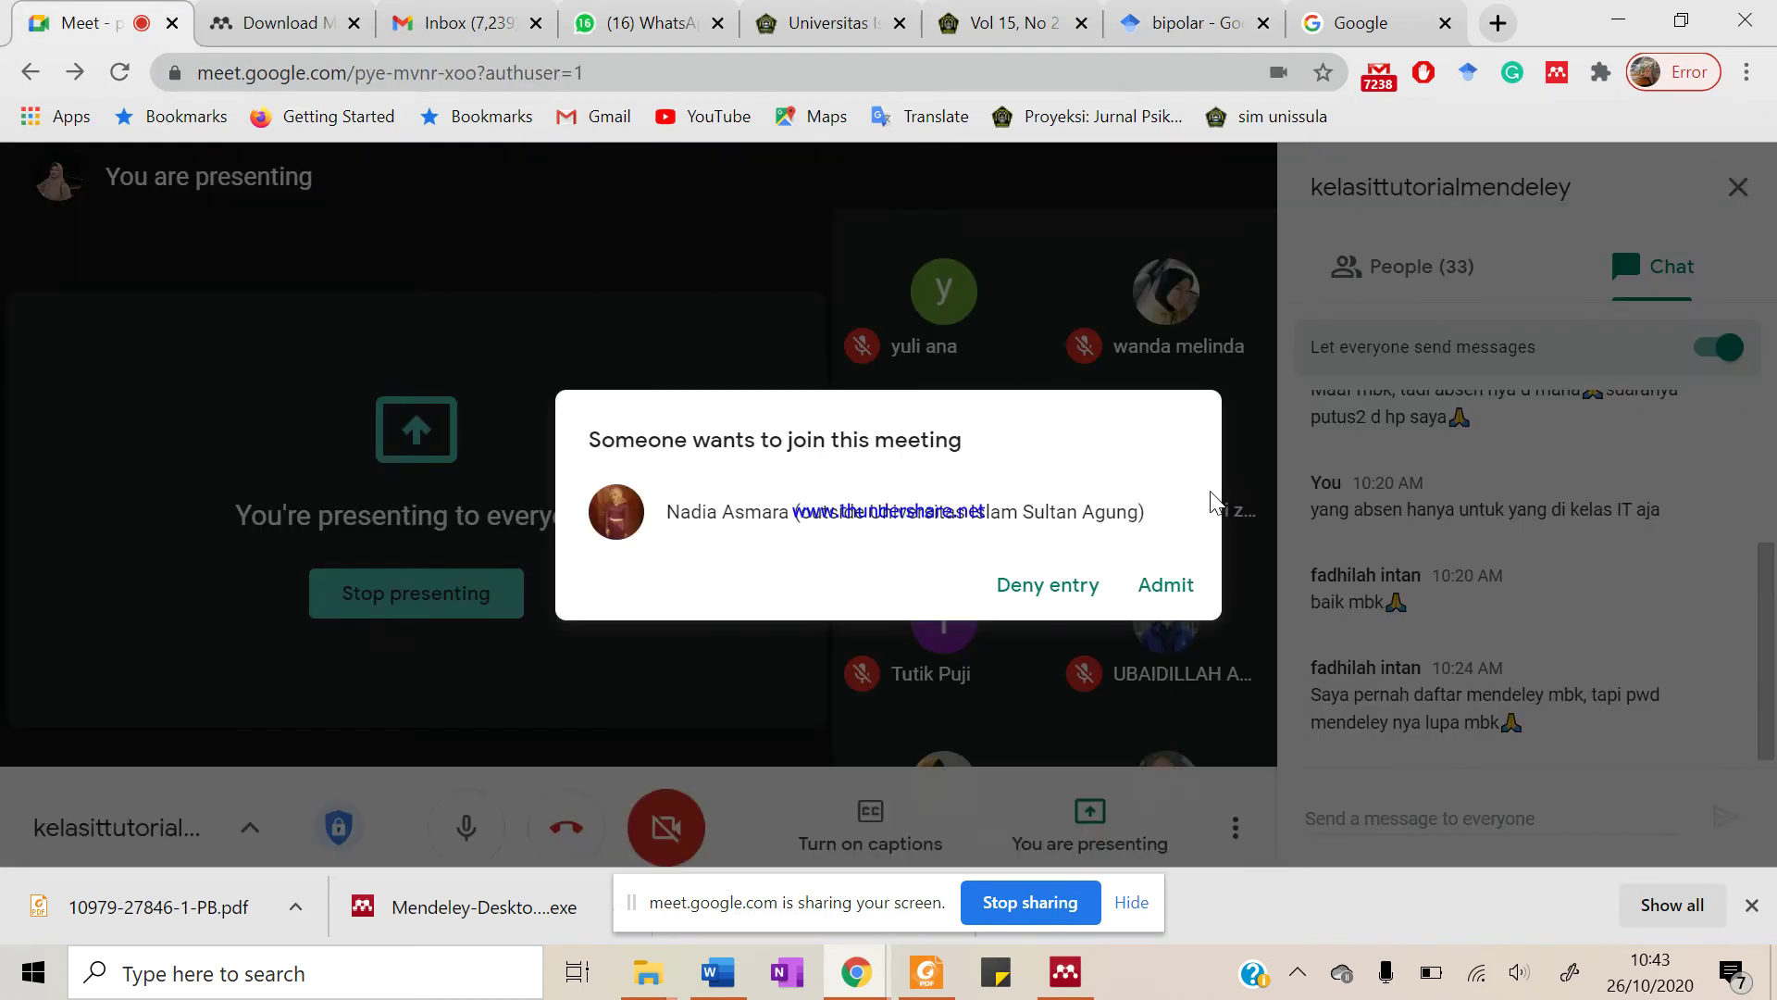
click(1162, 586)
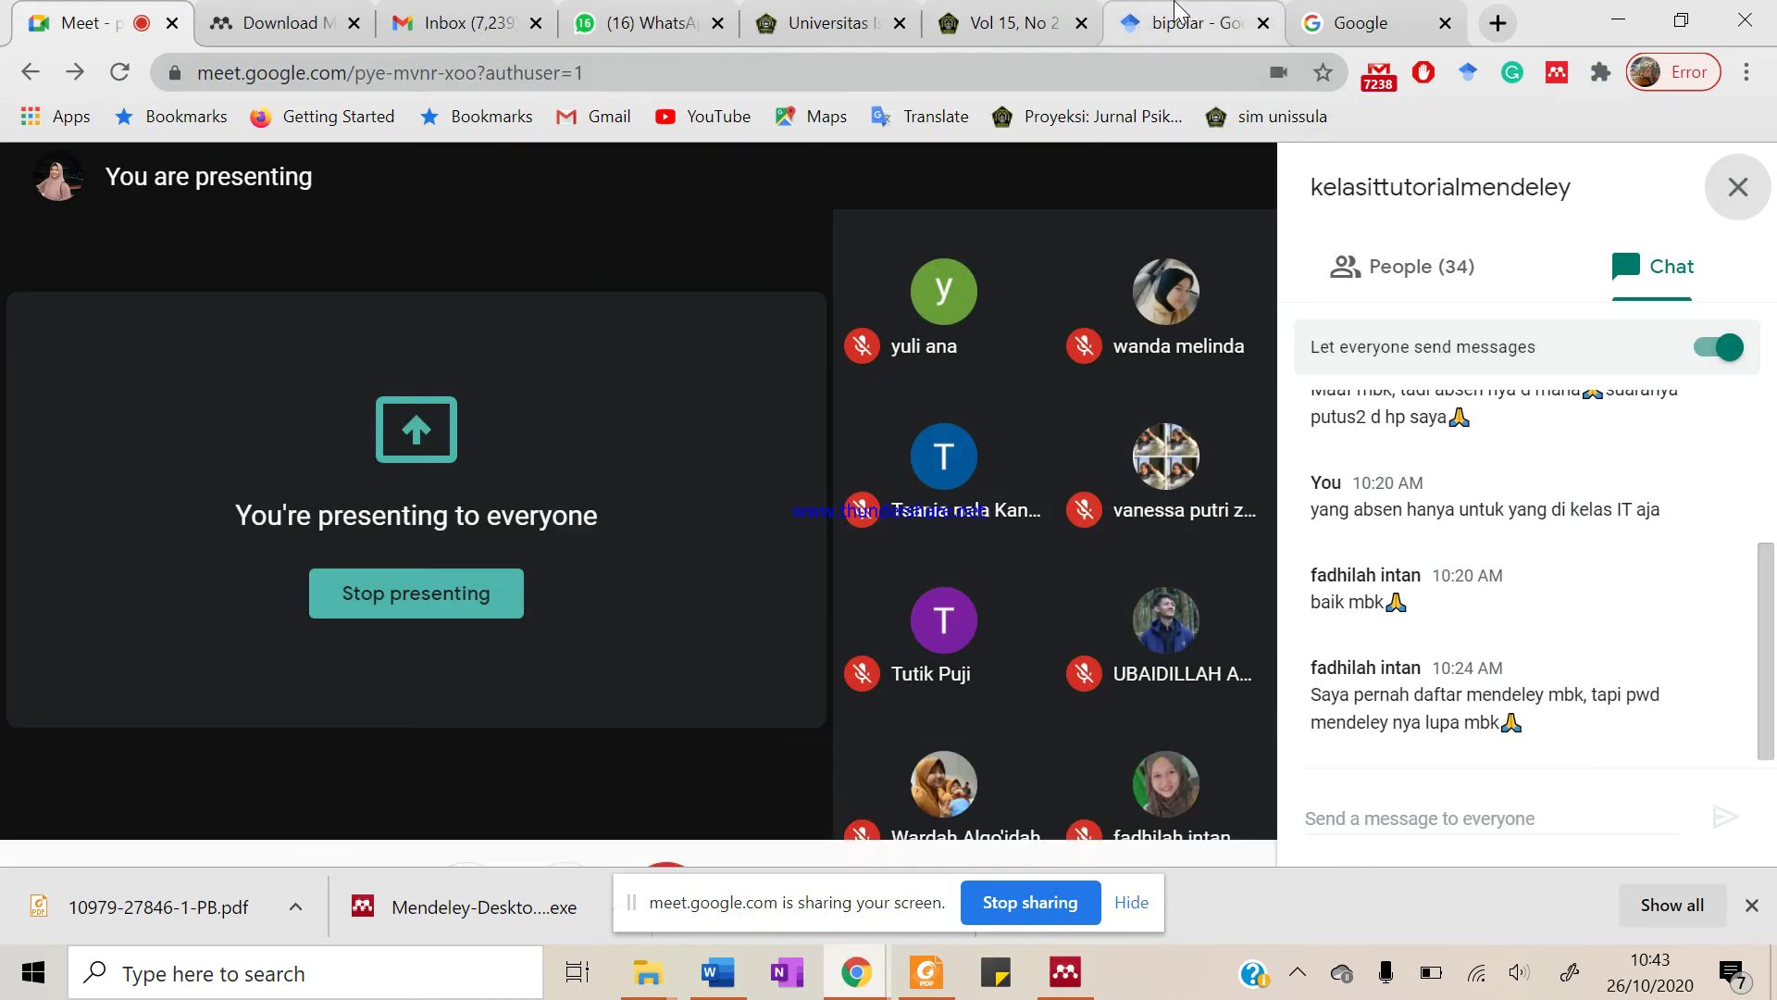
click(1196, 24)
scroll(766, 620, down, 8)
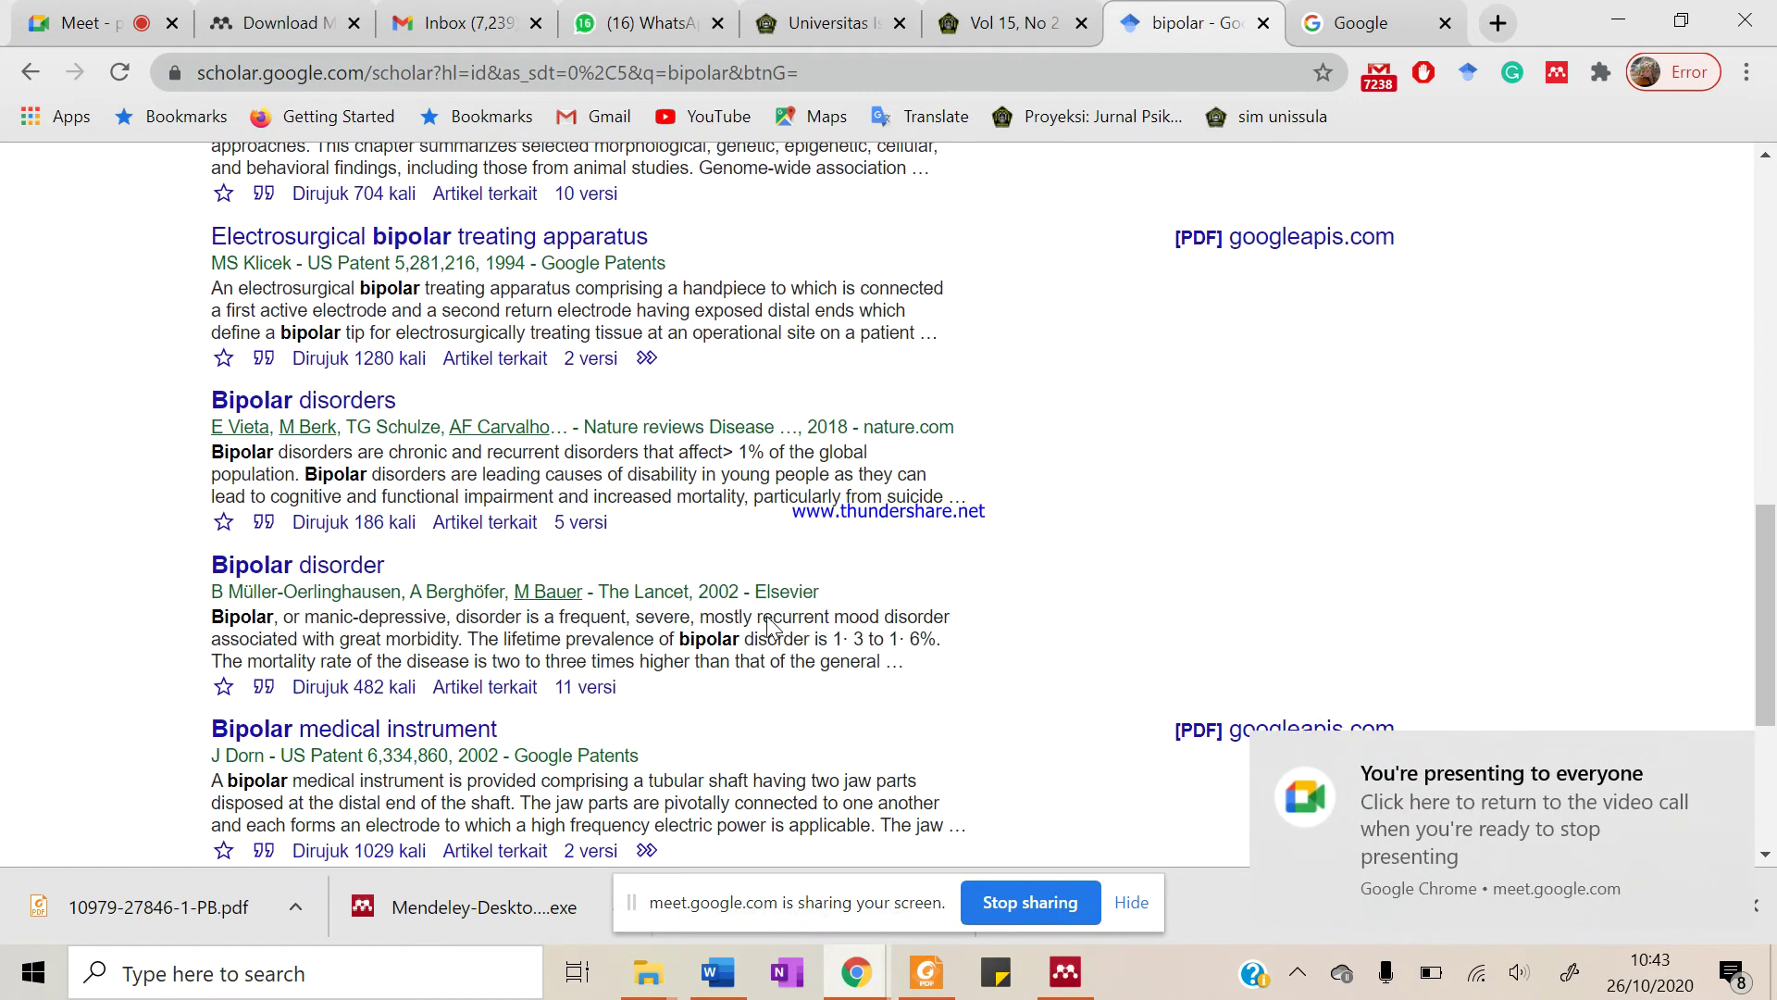
scroll(769, 616, up, 8)
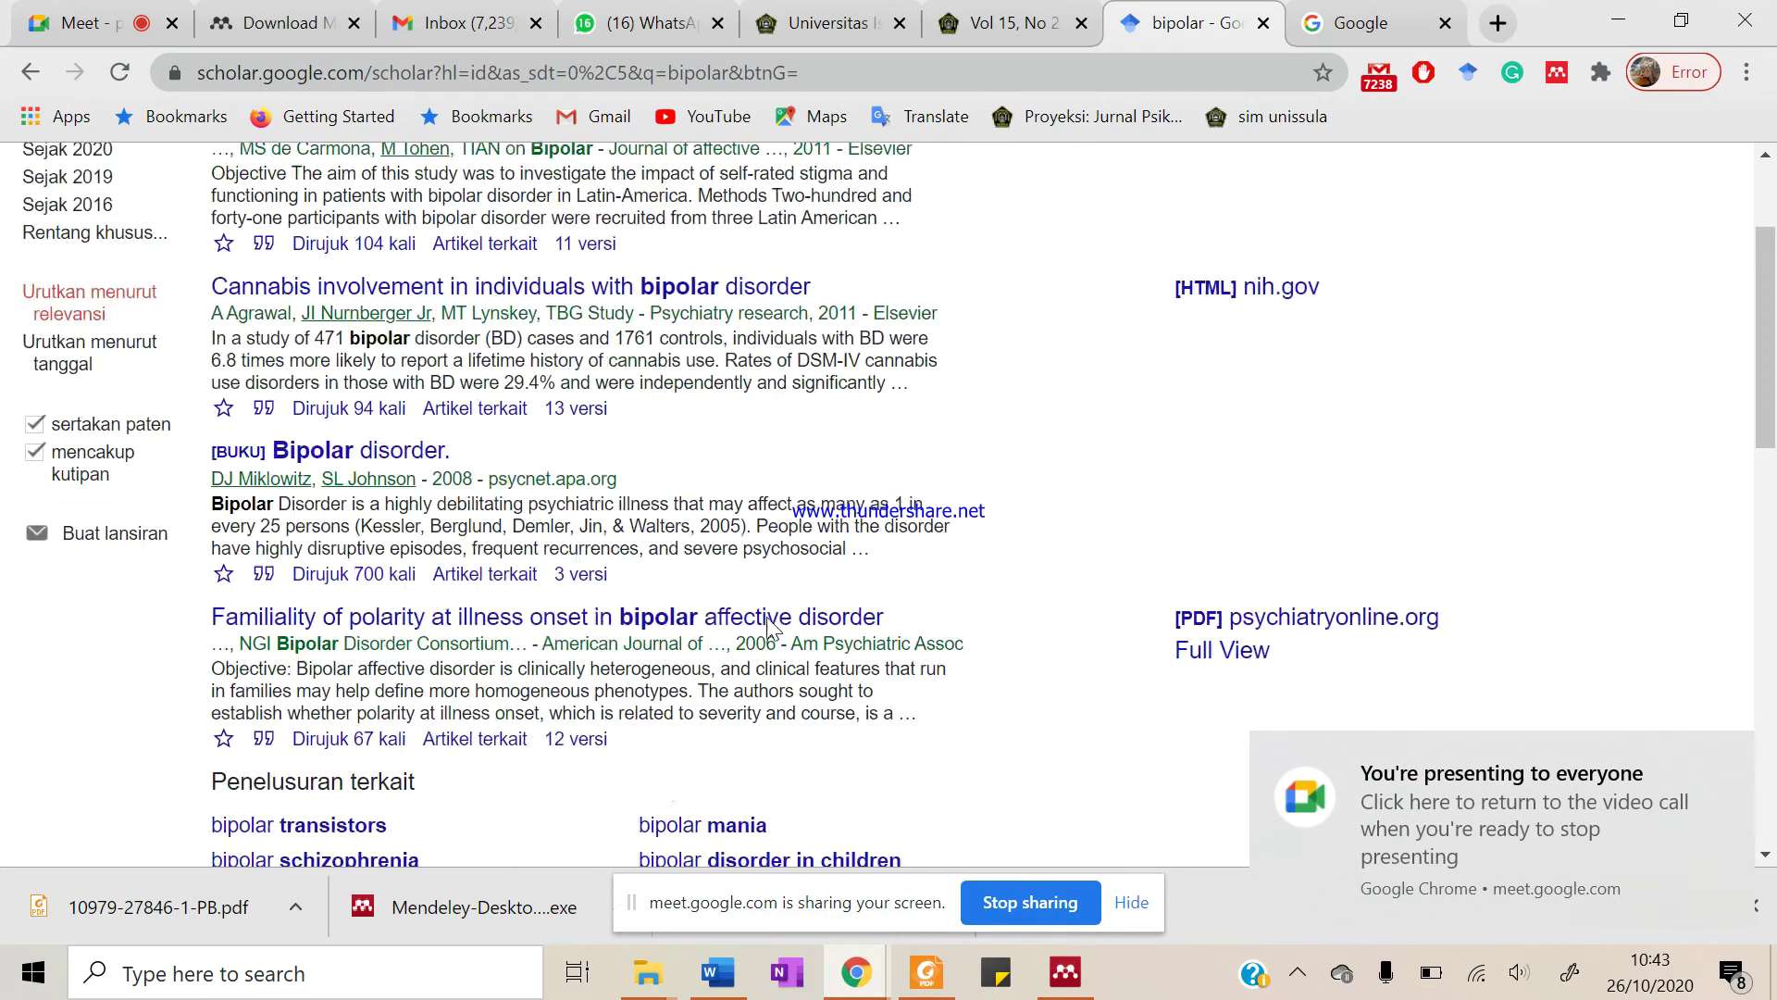
click(1731, 751)
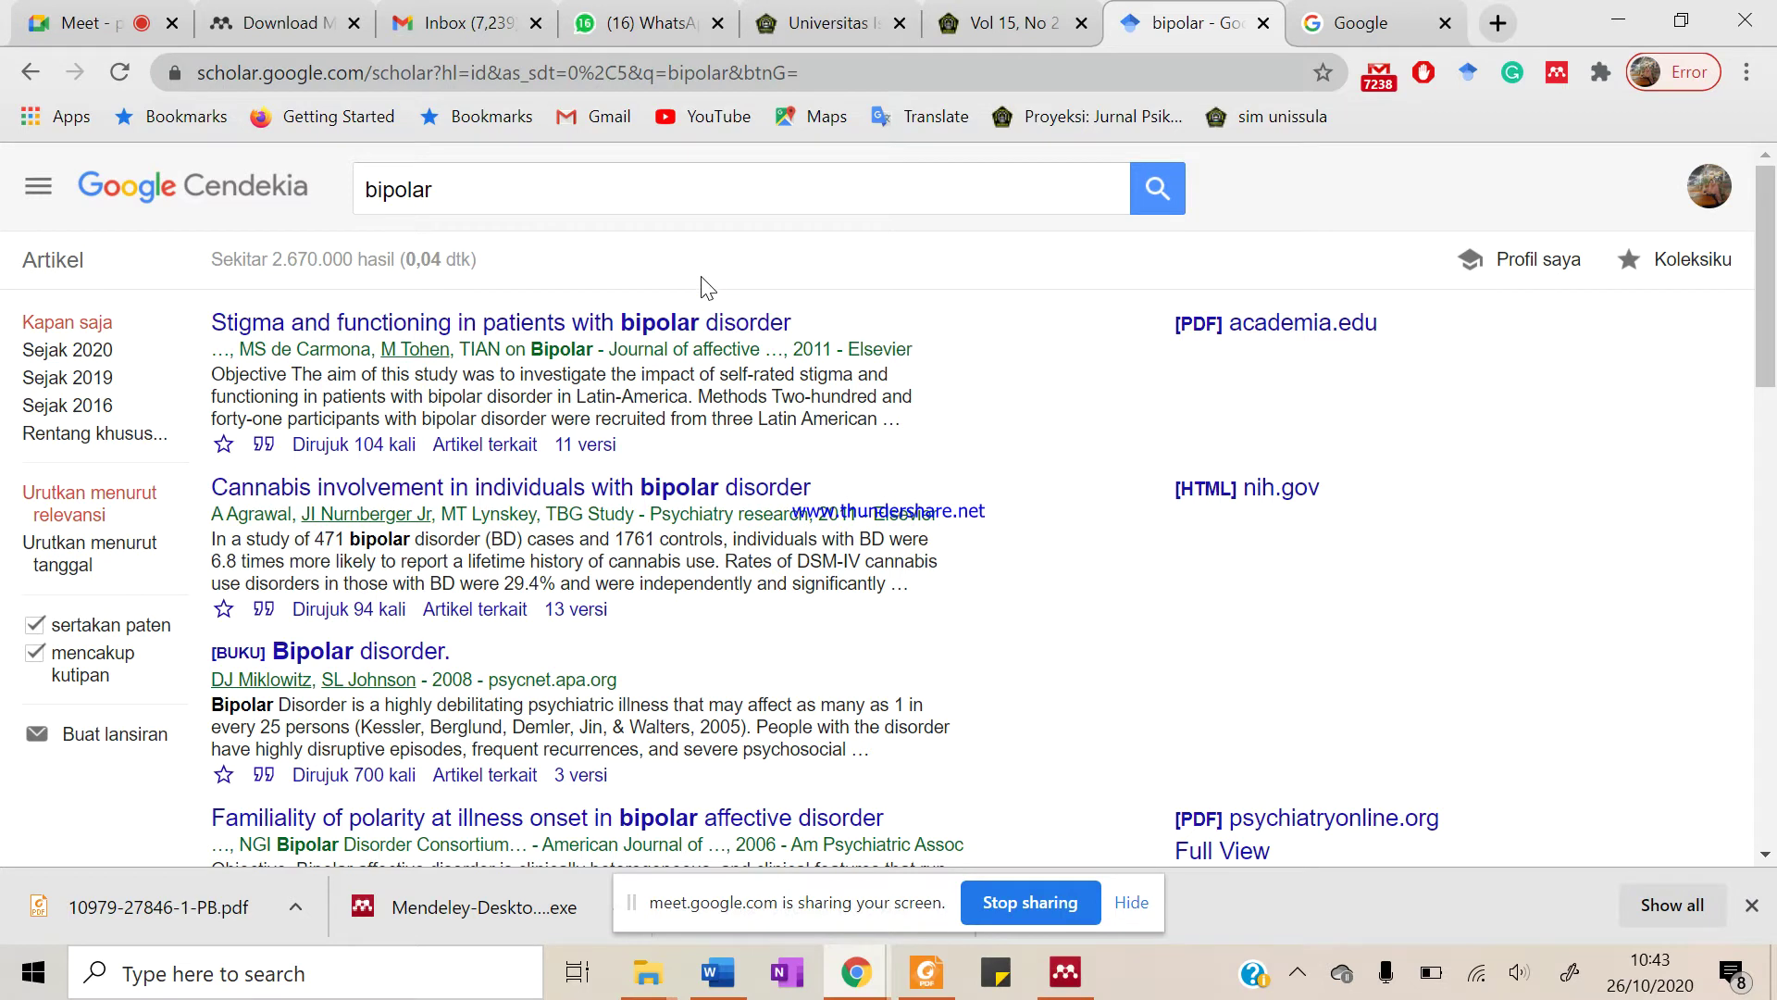
Replace the Scholar query with "kesehatan mental remaja" and run the search
click(665, 196)
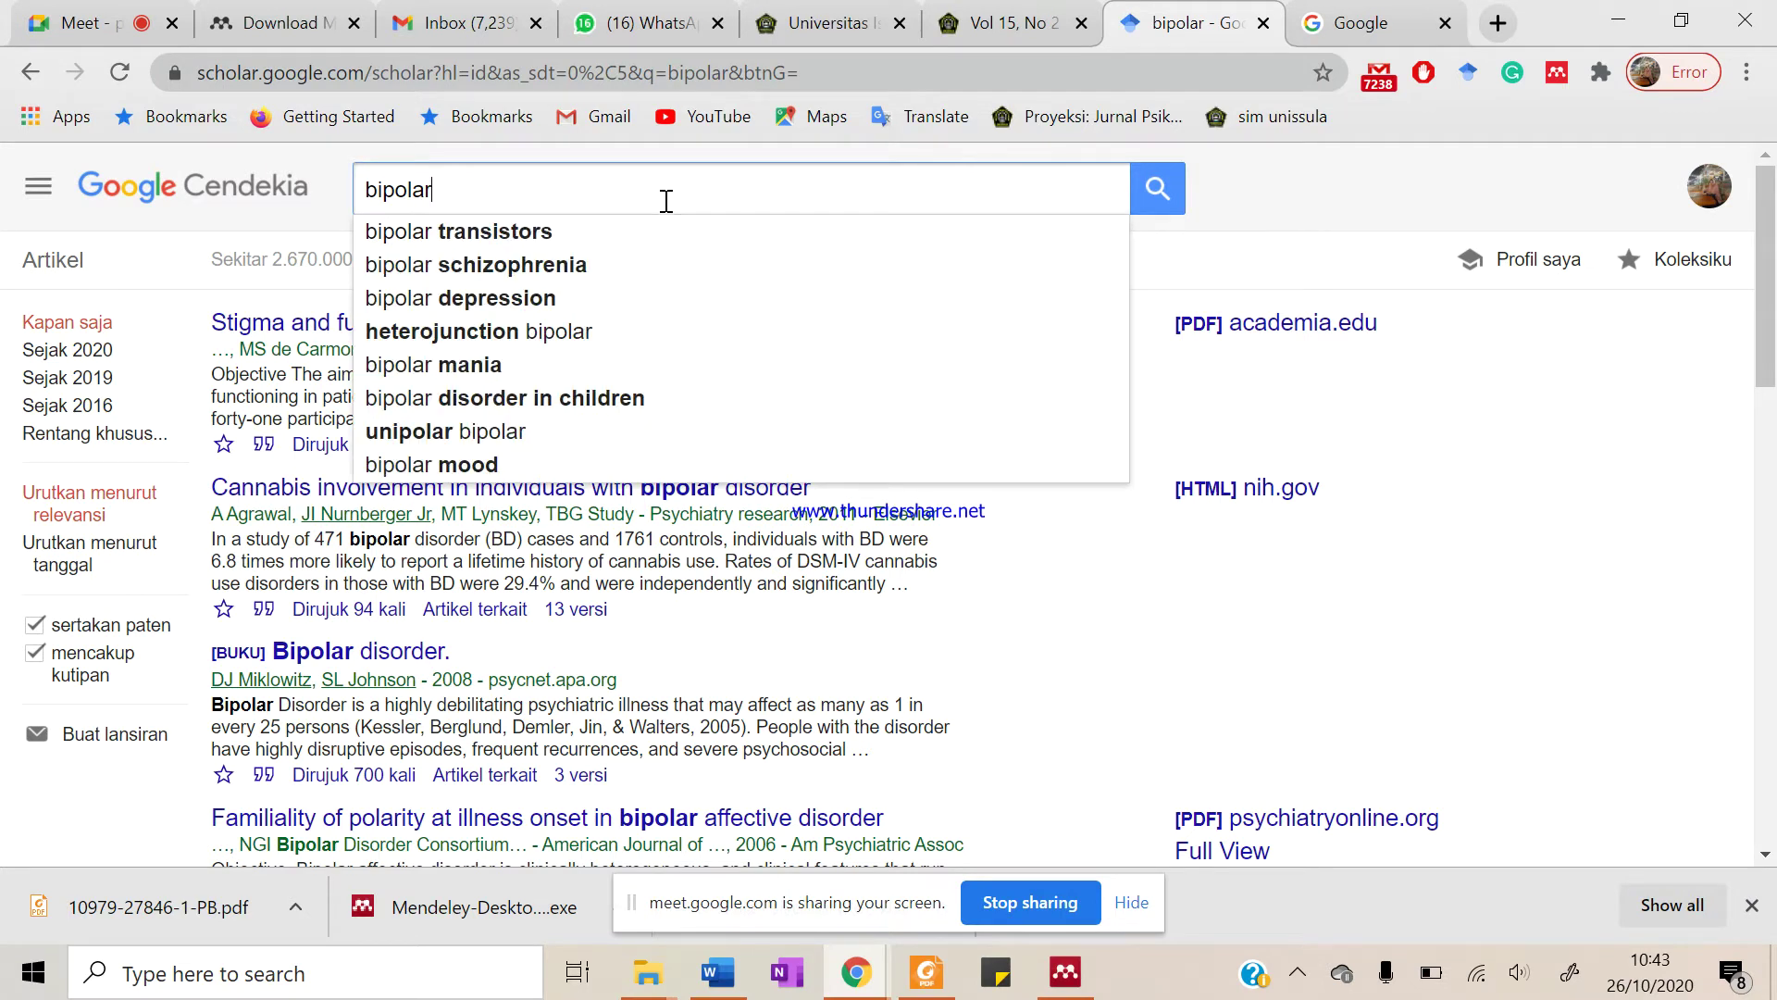
double_click(666, 201)
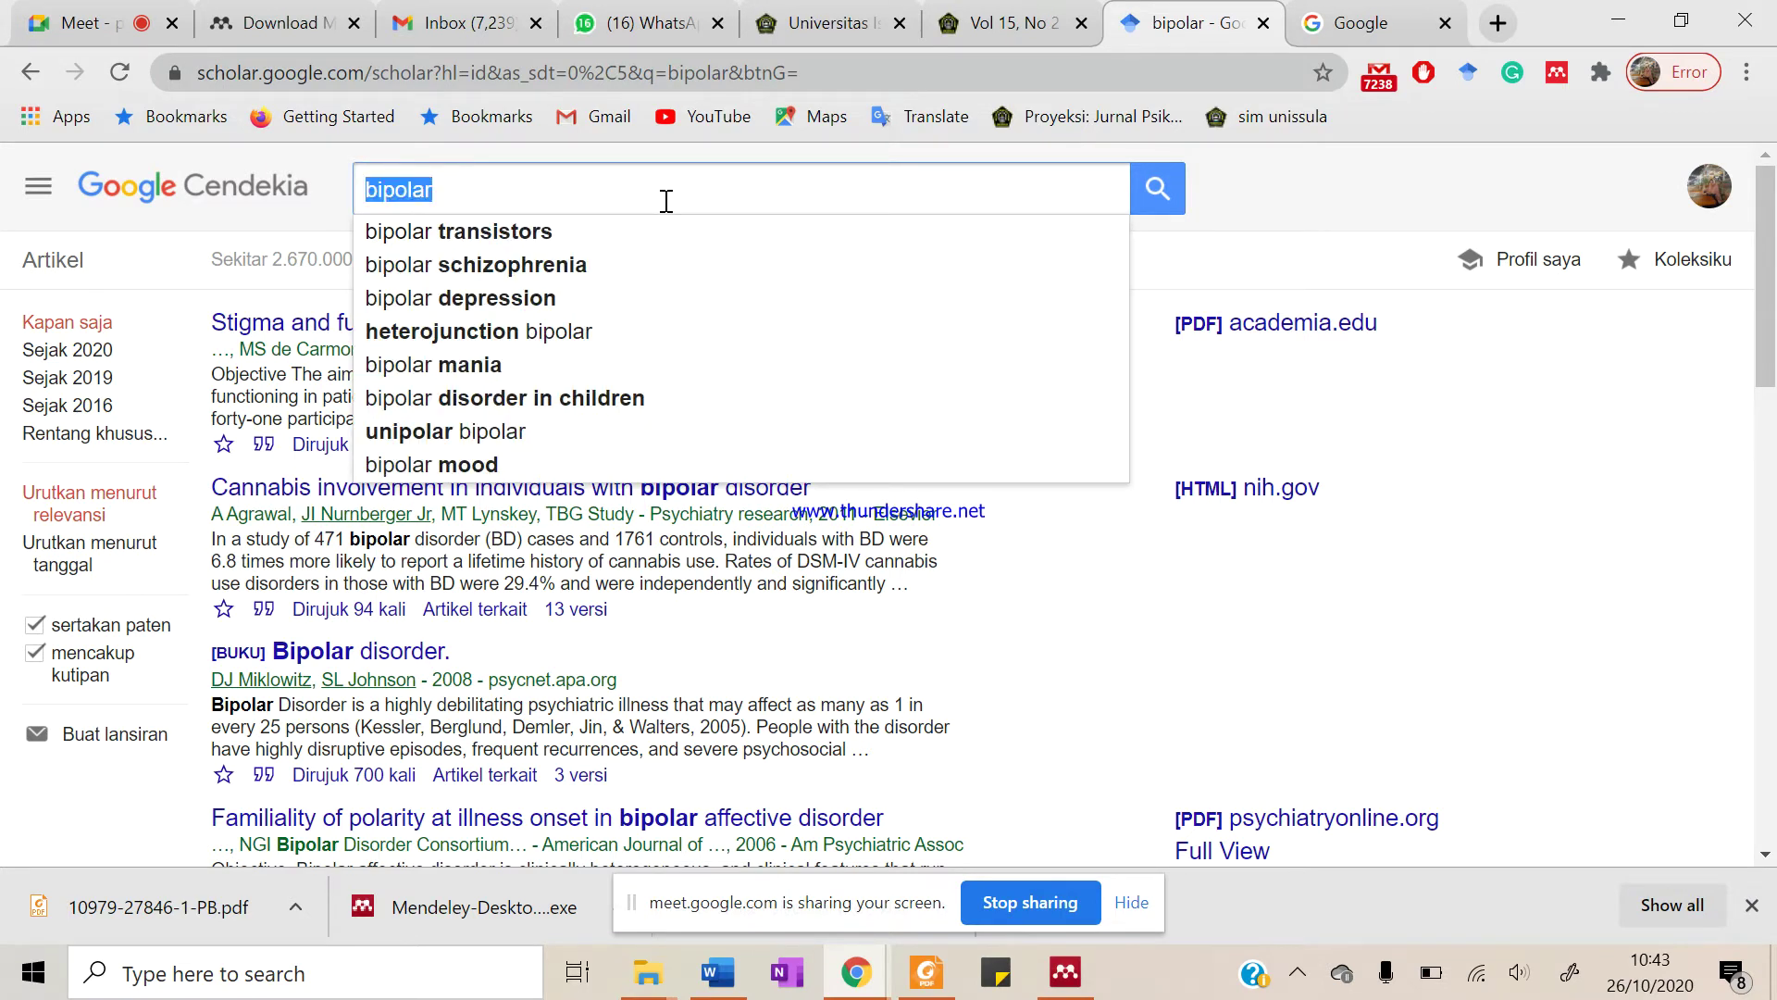
key(BackSpace)
text(kesehatan )
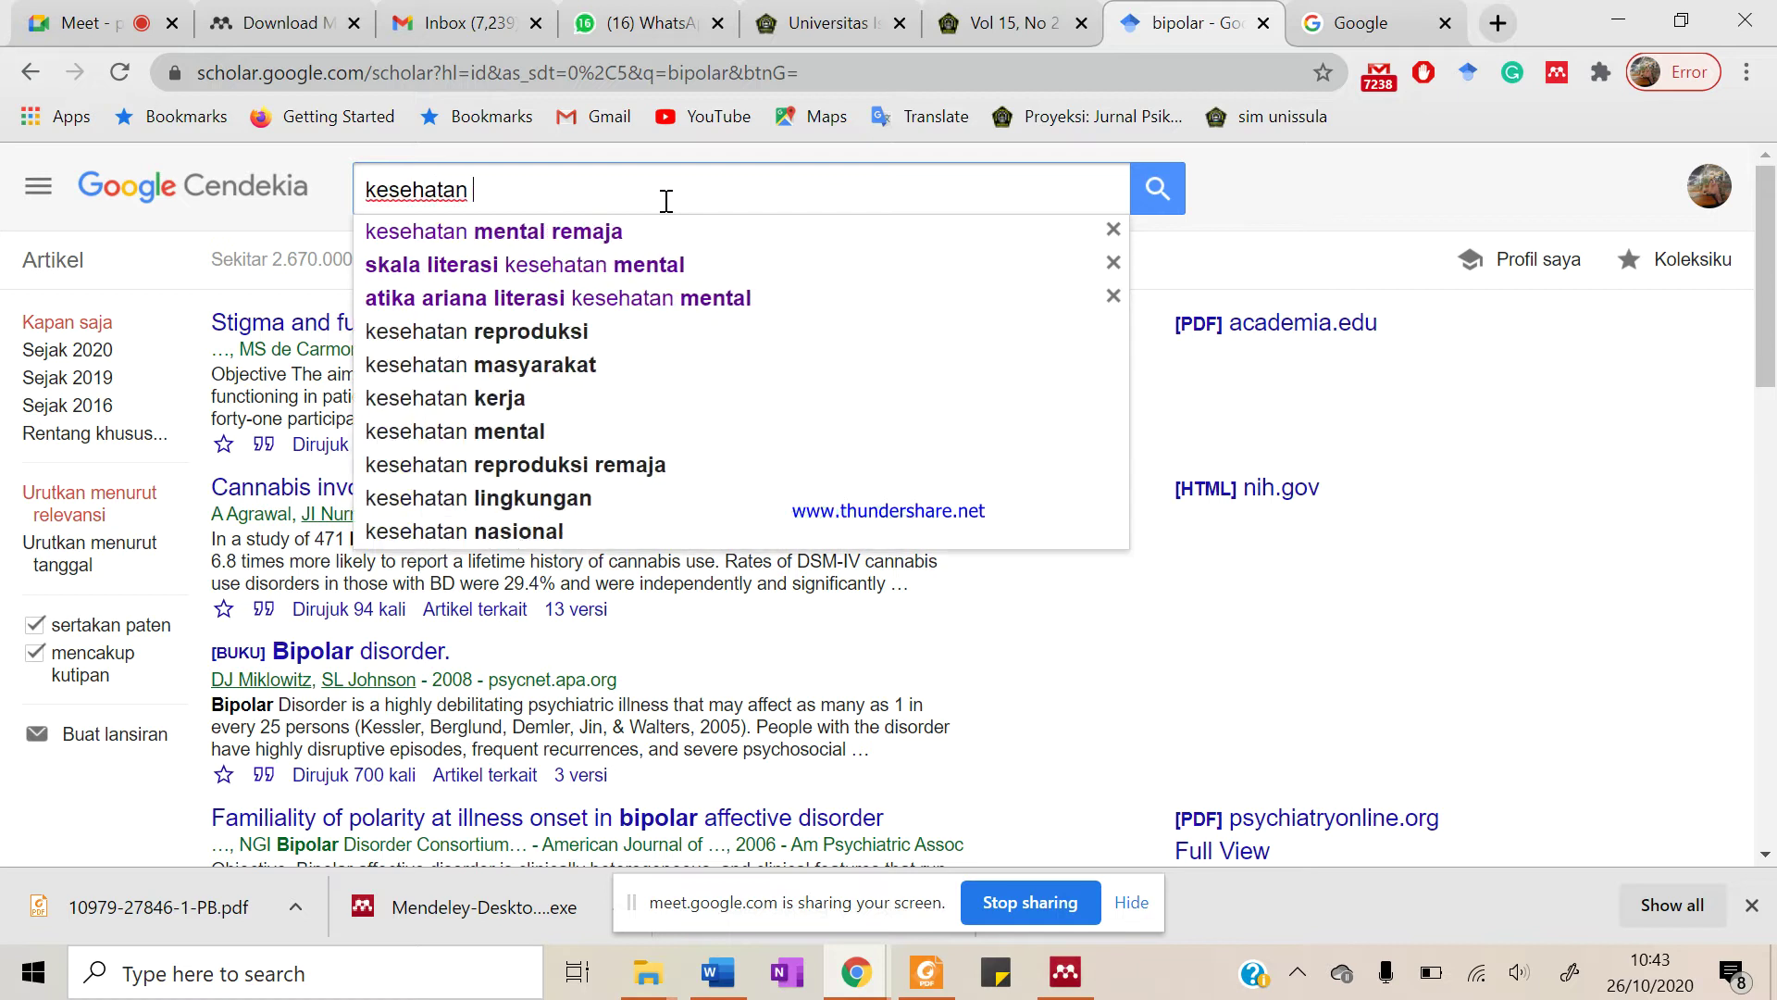
text(m)
key(Down)
key(Return)
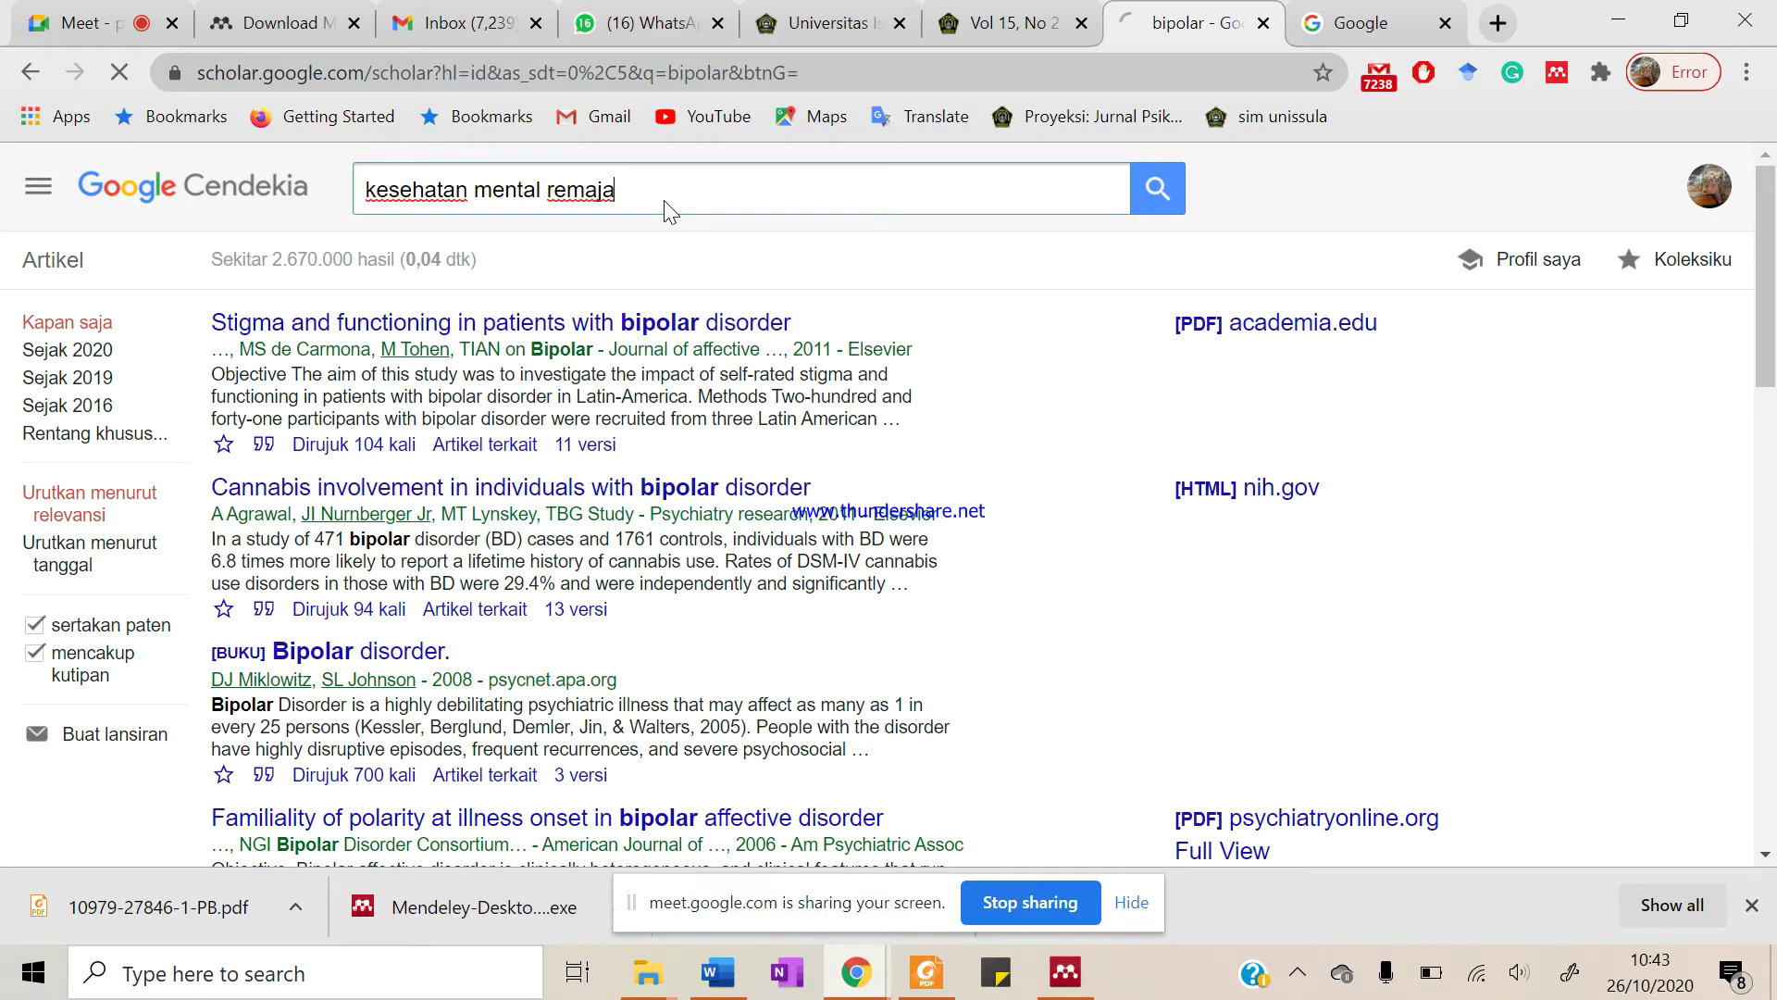
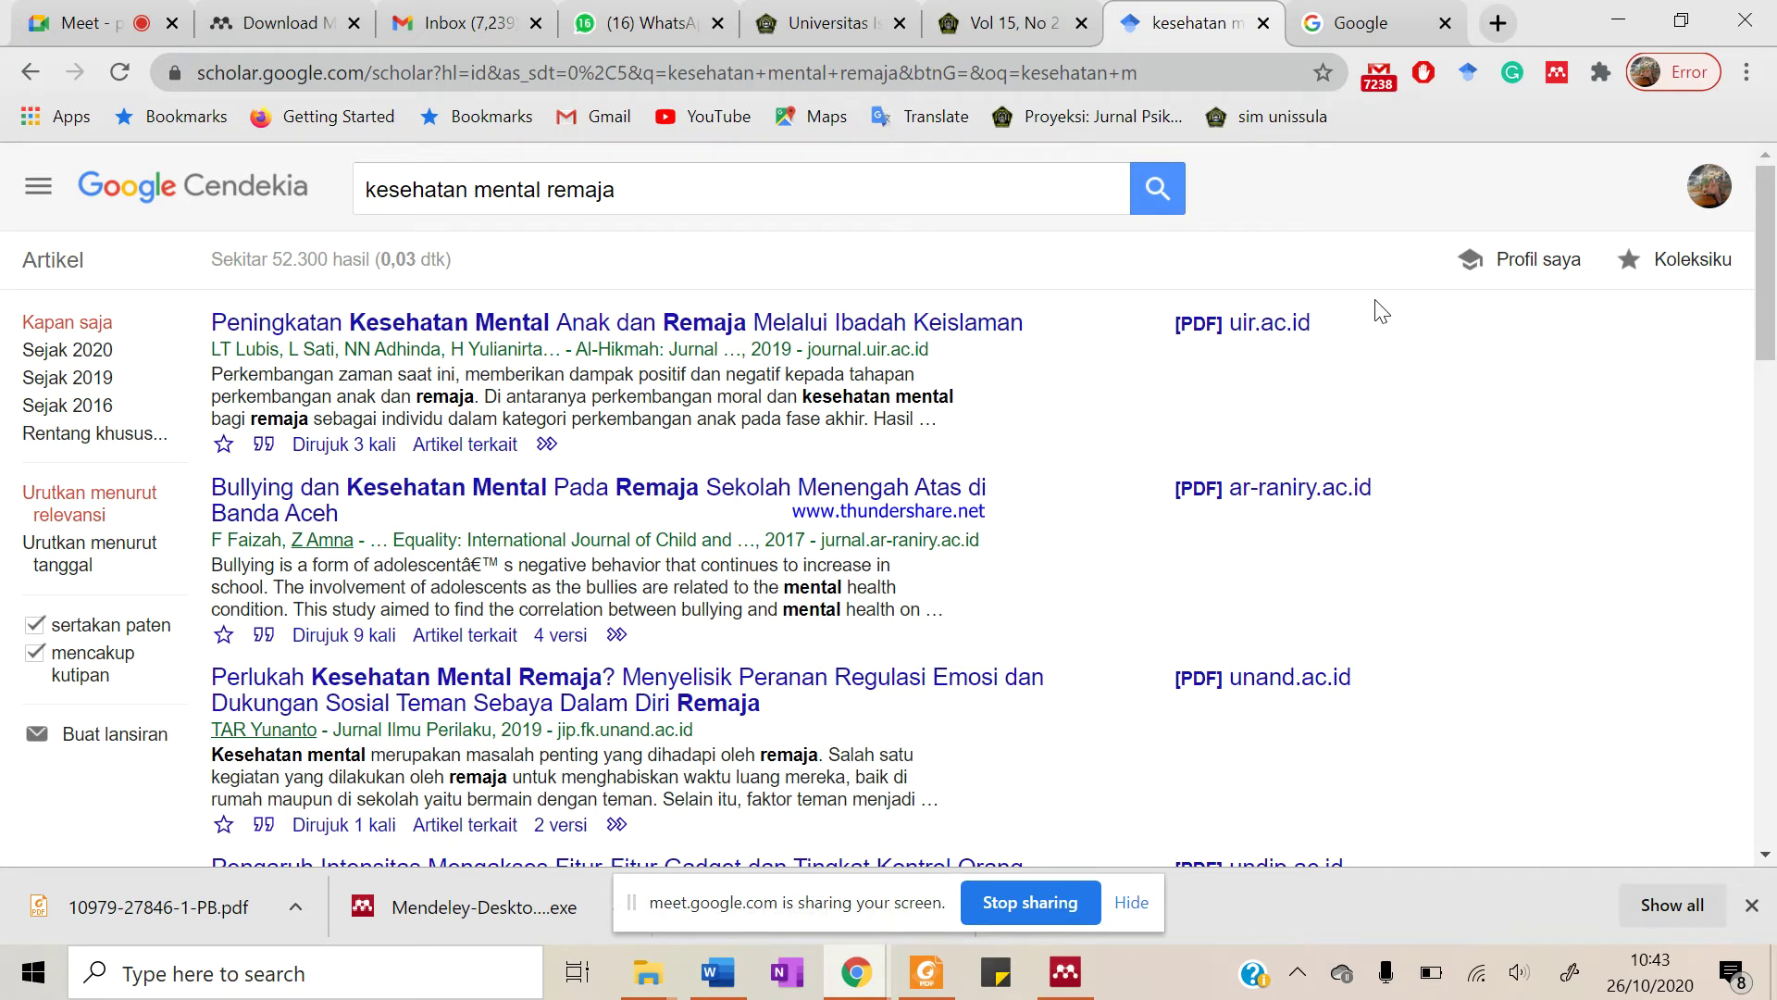
Download the uir.ac.id PDF of the first result to DATA (D:) under the suggested file name
right_click(1245, 345)
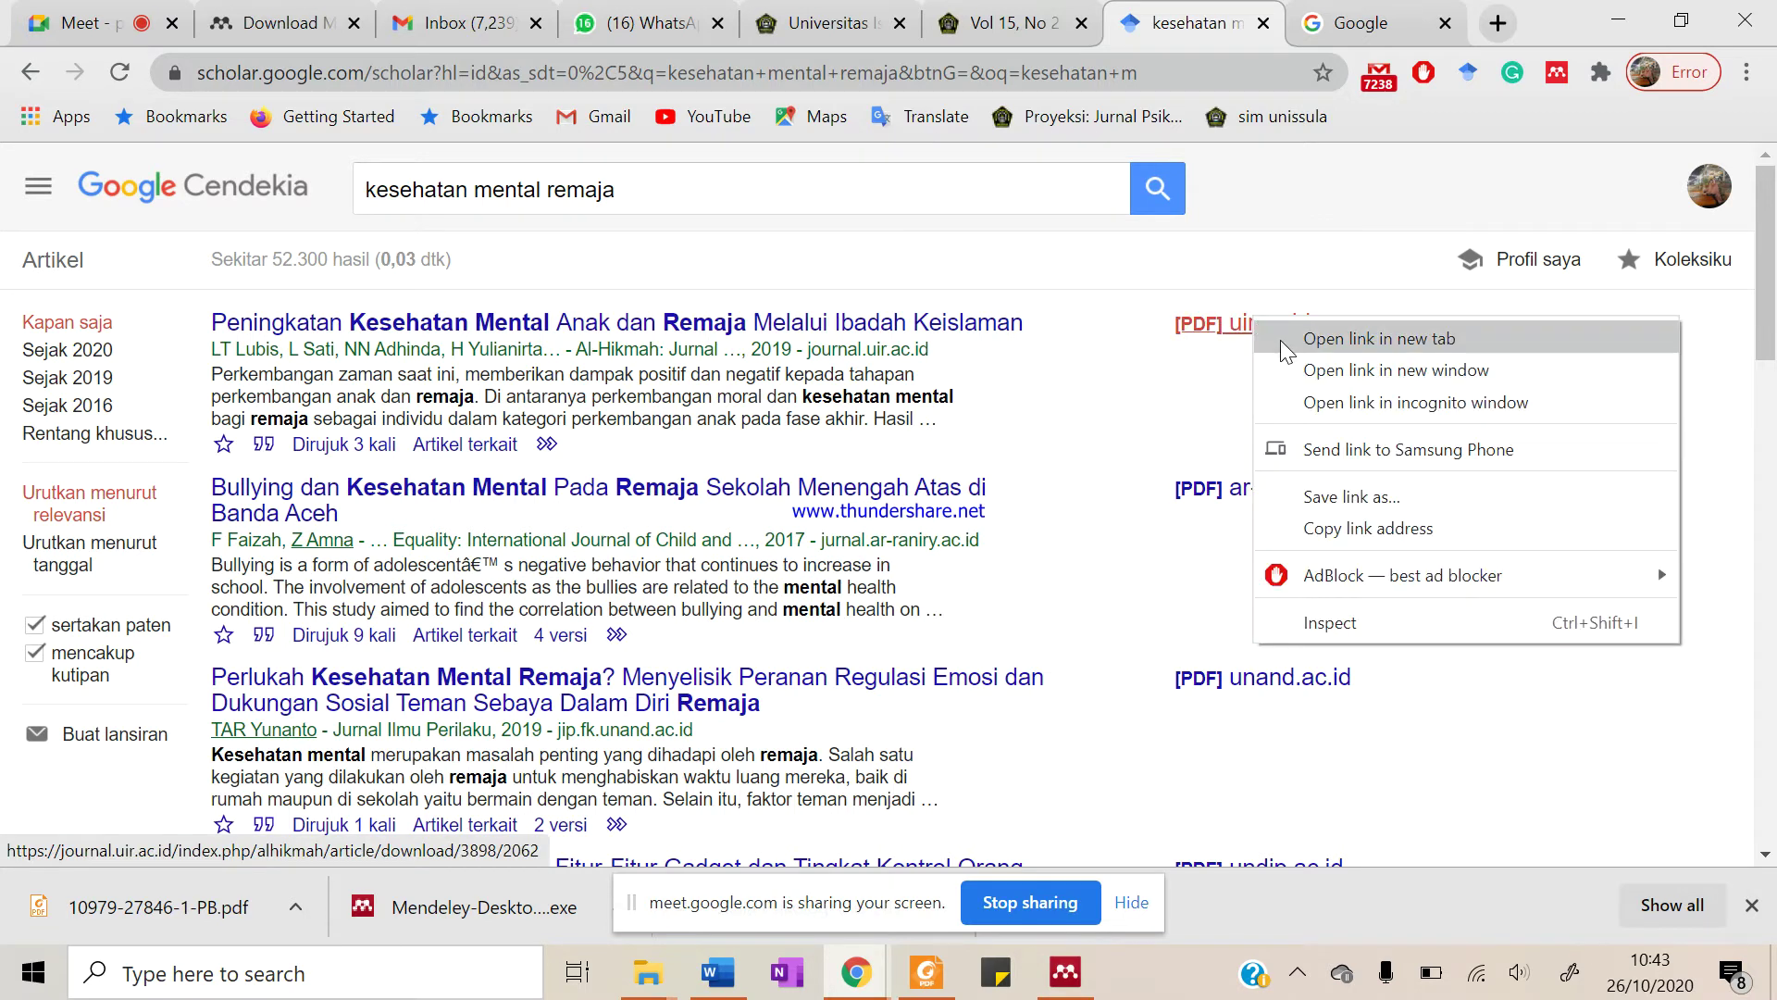
click(1280, 341)
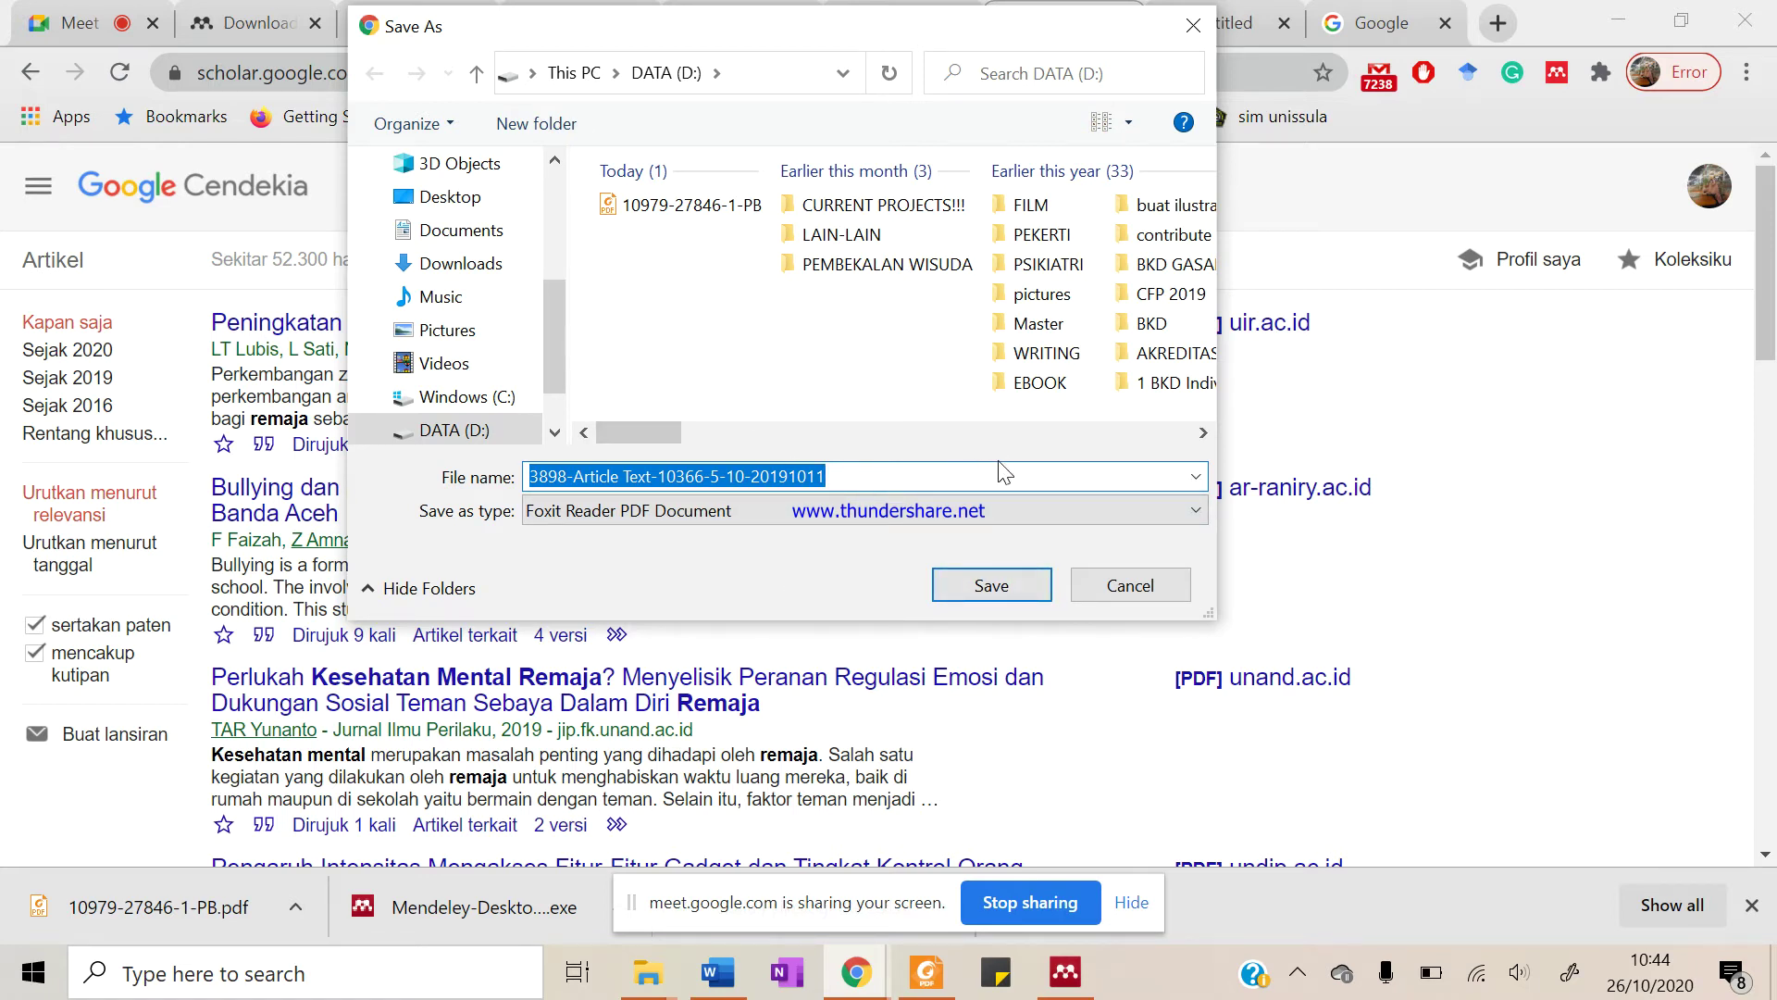
click(991, 585)
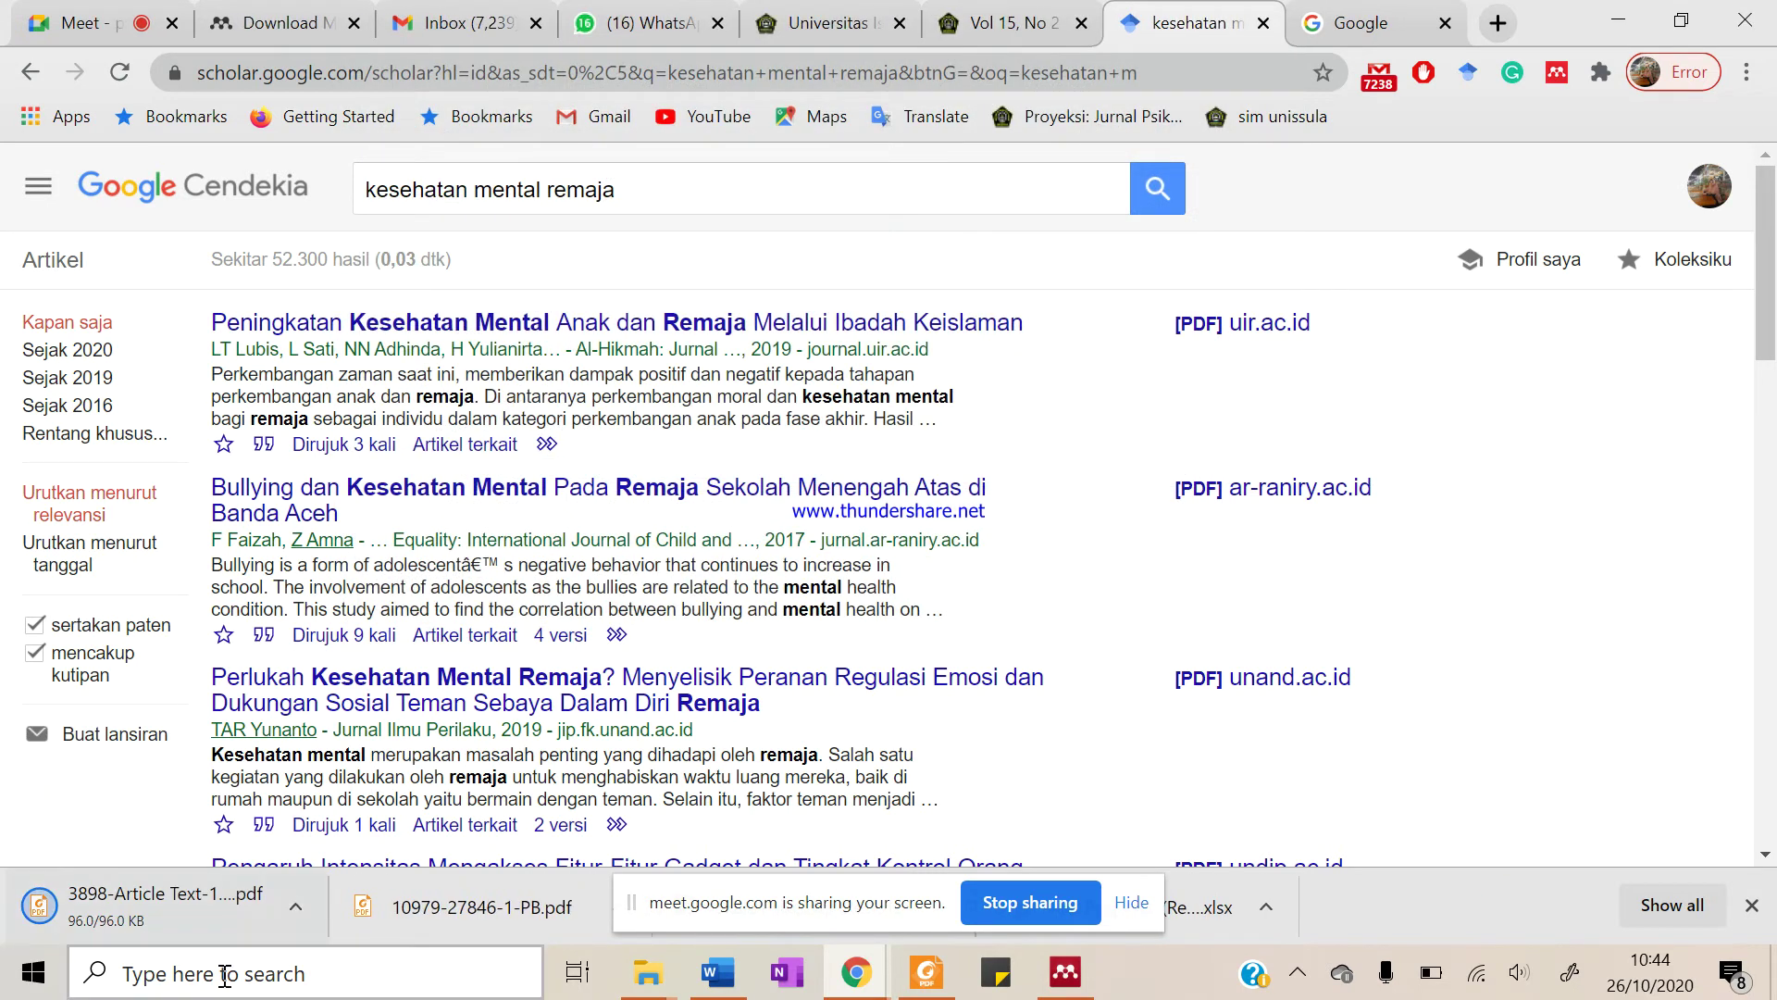
Show the downloaded article in its folder and open it in Foxit Reader, dismissing the incoming message notification
click(298, 907)
click(363, 807)
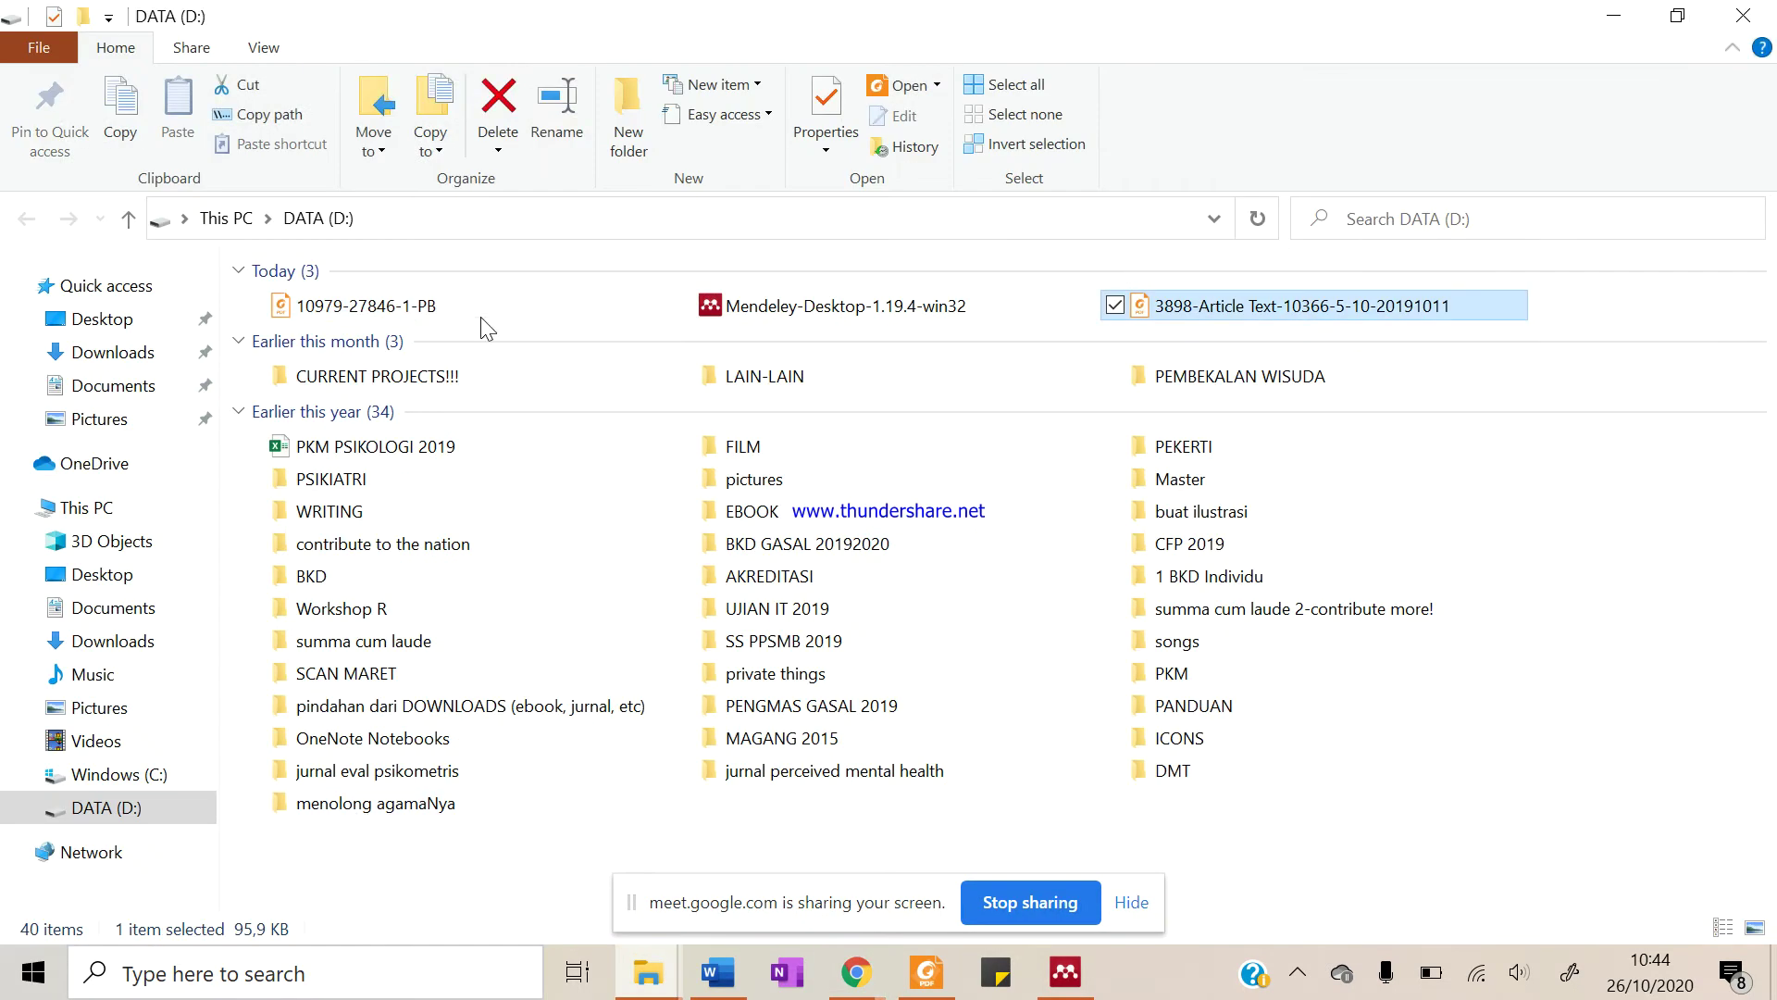
double_click(1300, 306)
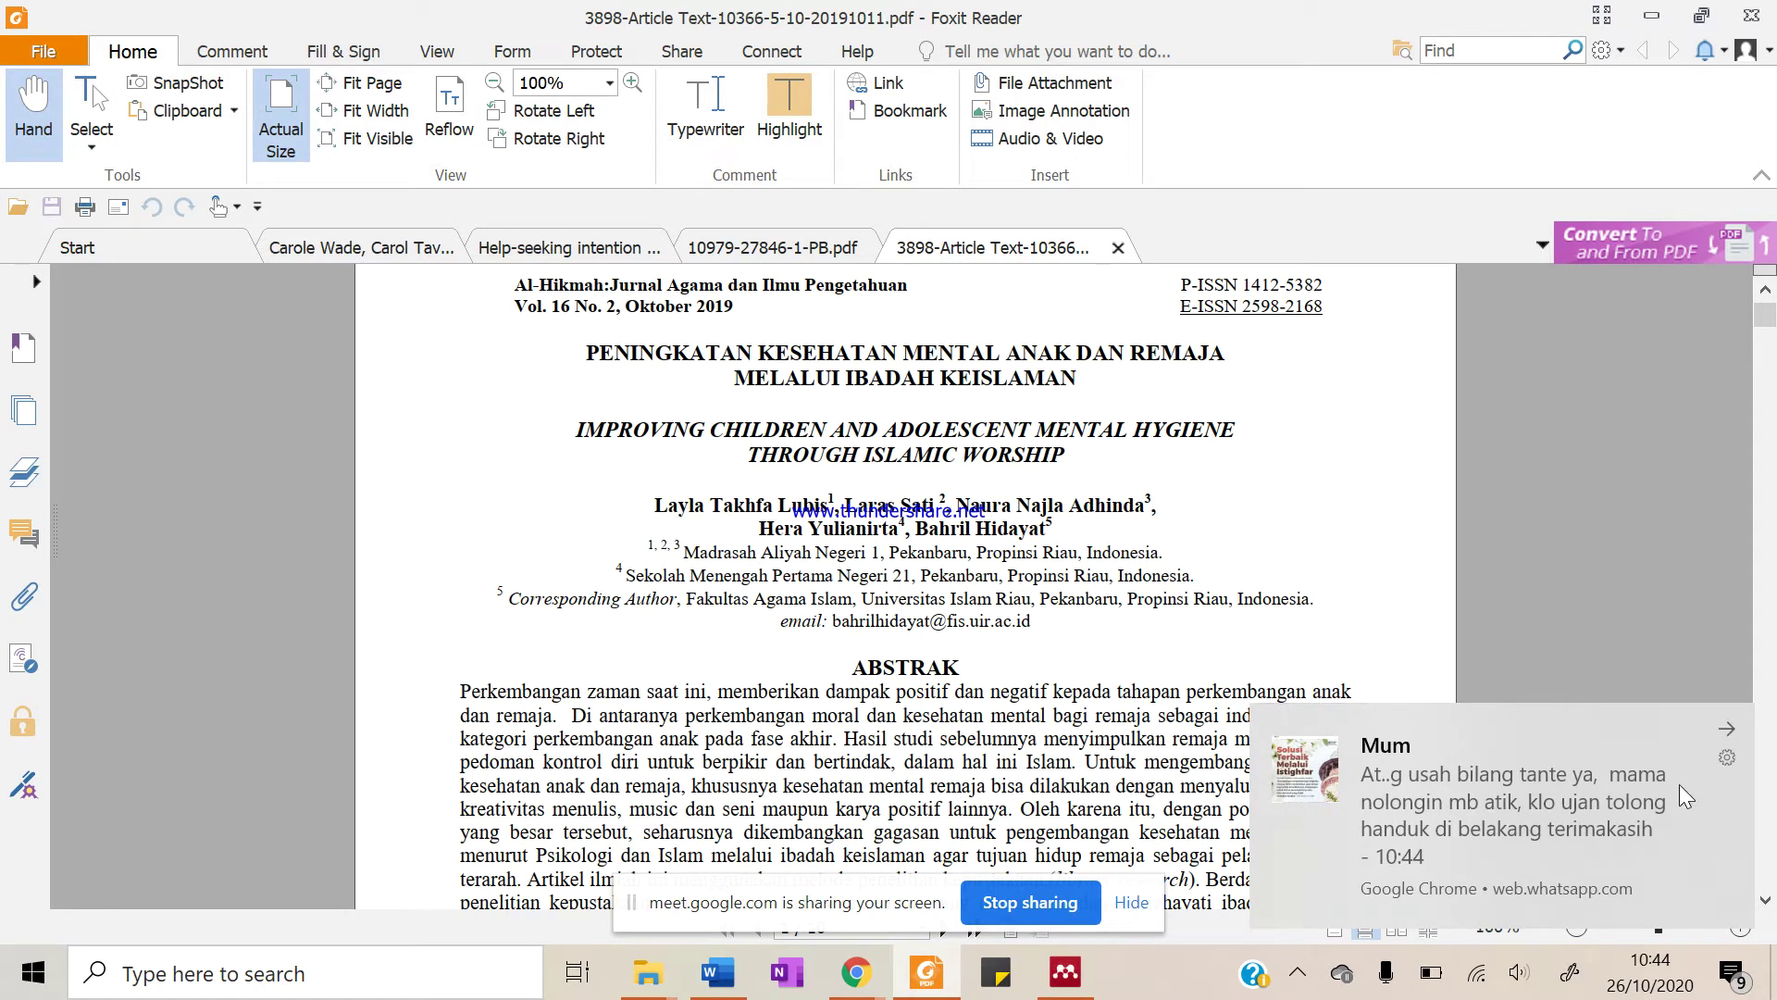
click(1722, 735)
scroll(1376, 655, down, 10)
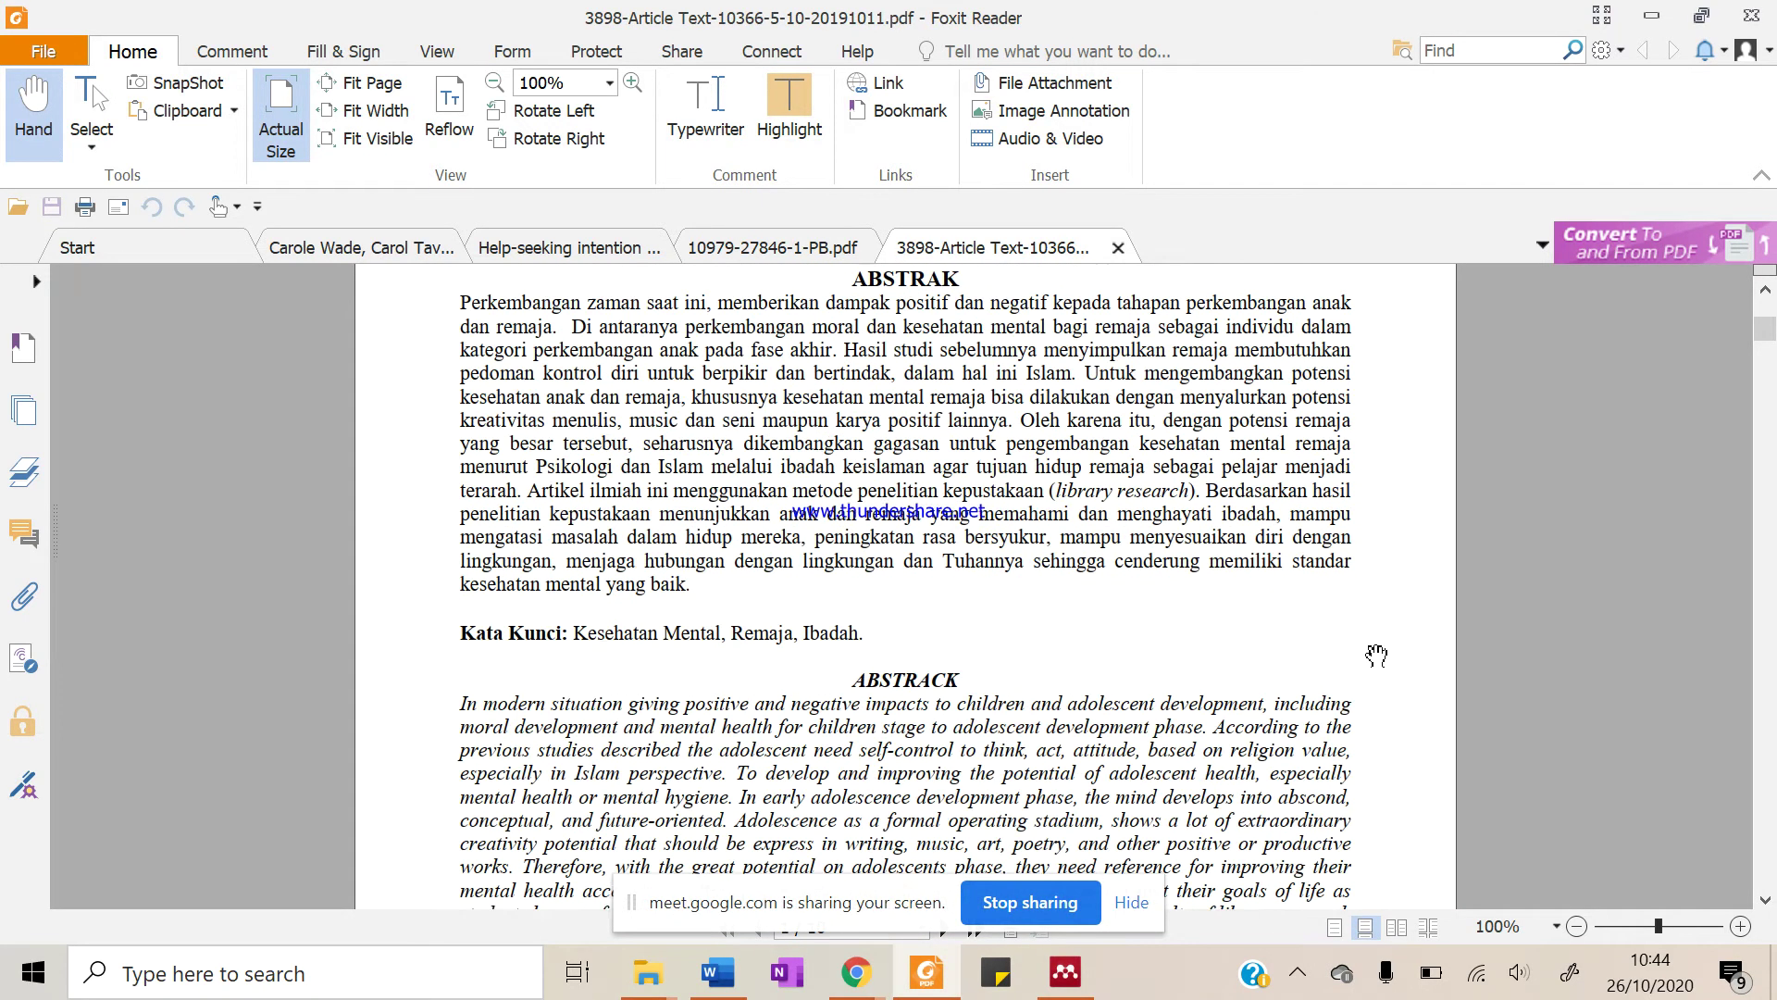
scroll(1376, 655, down, 15)
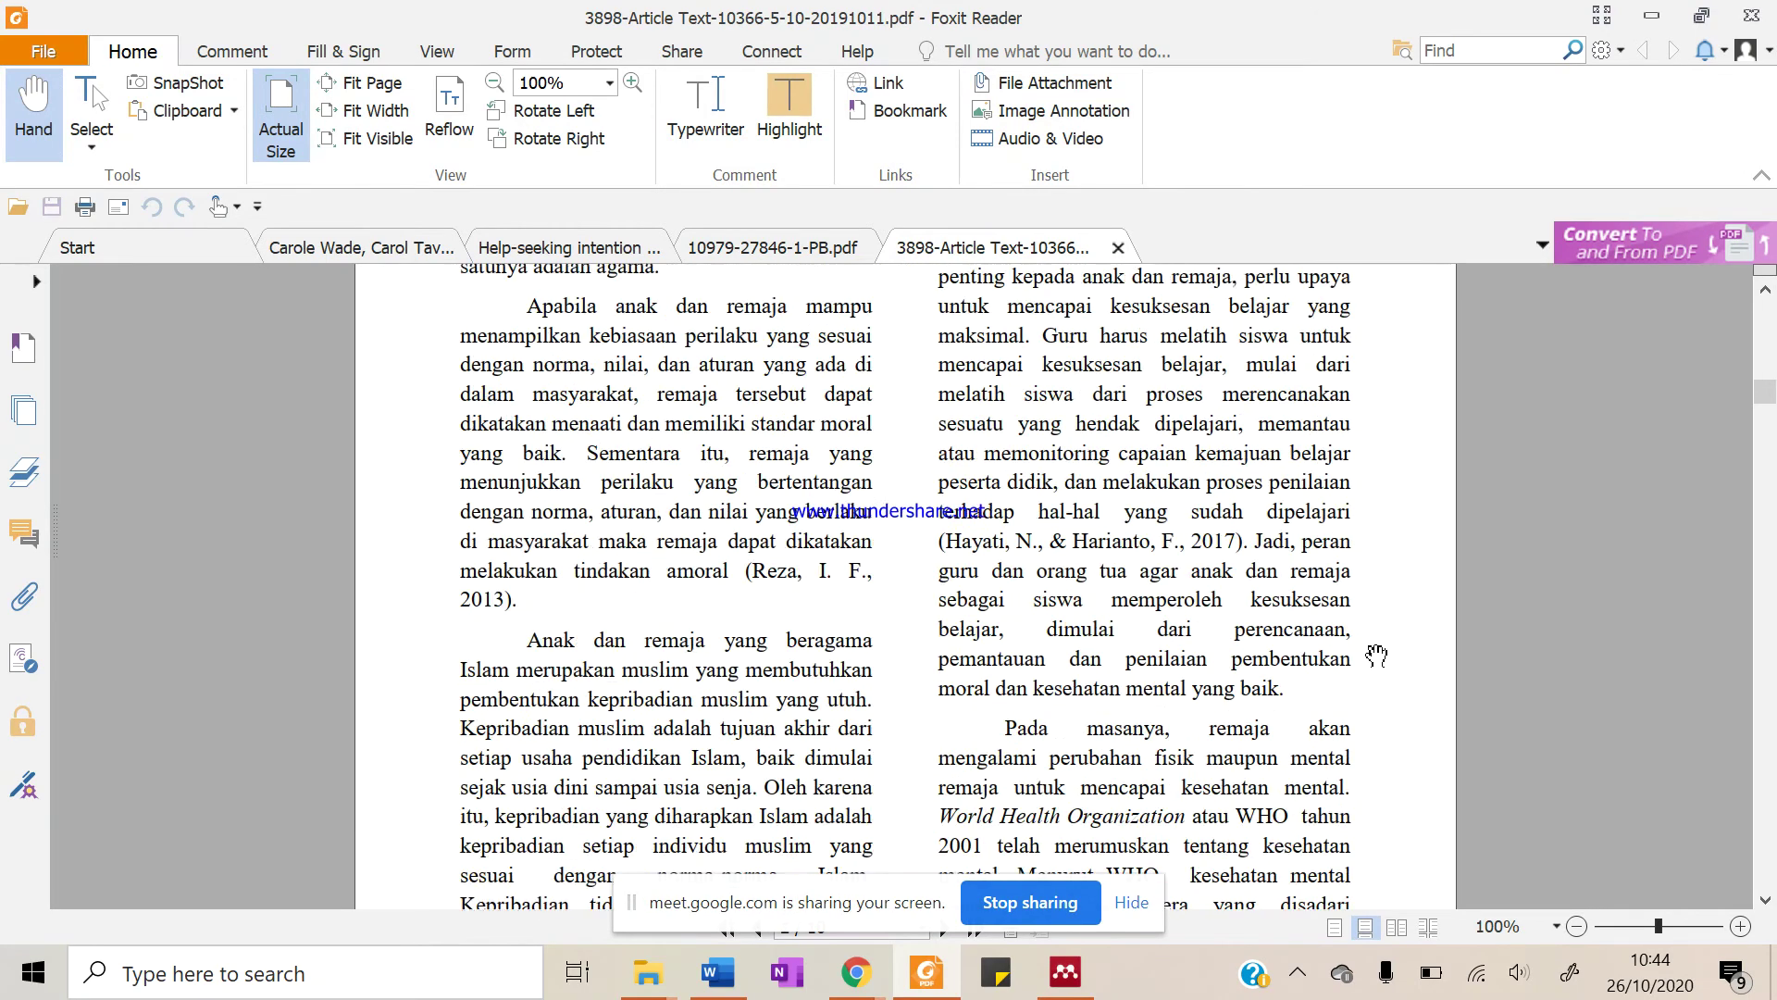
scroll(1377, 654, up, 20)
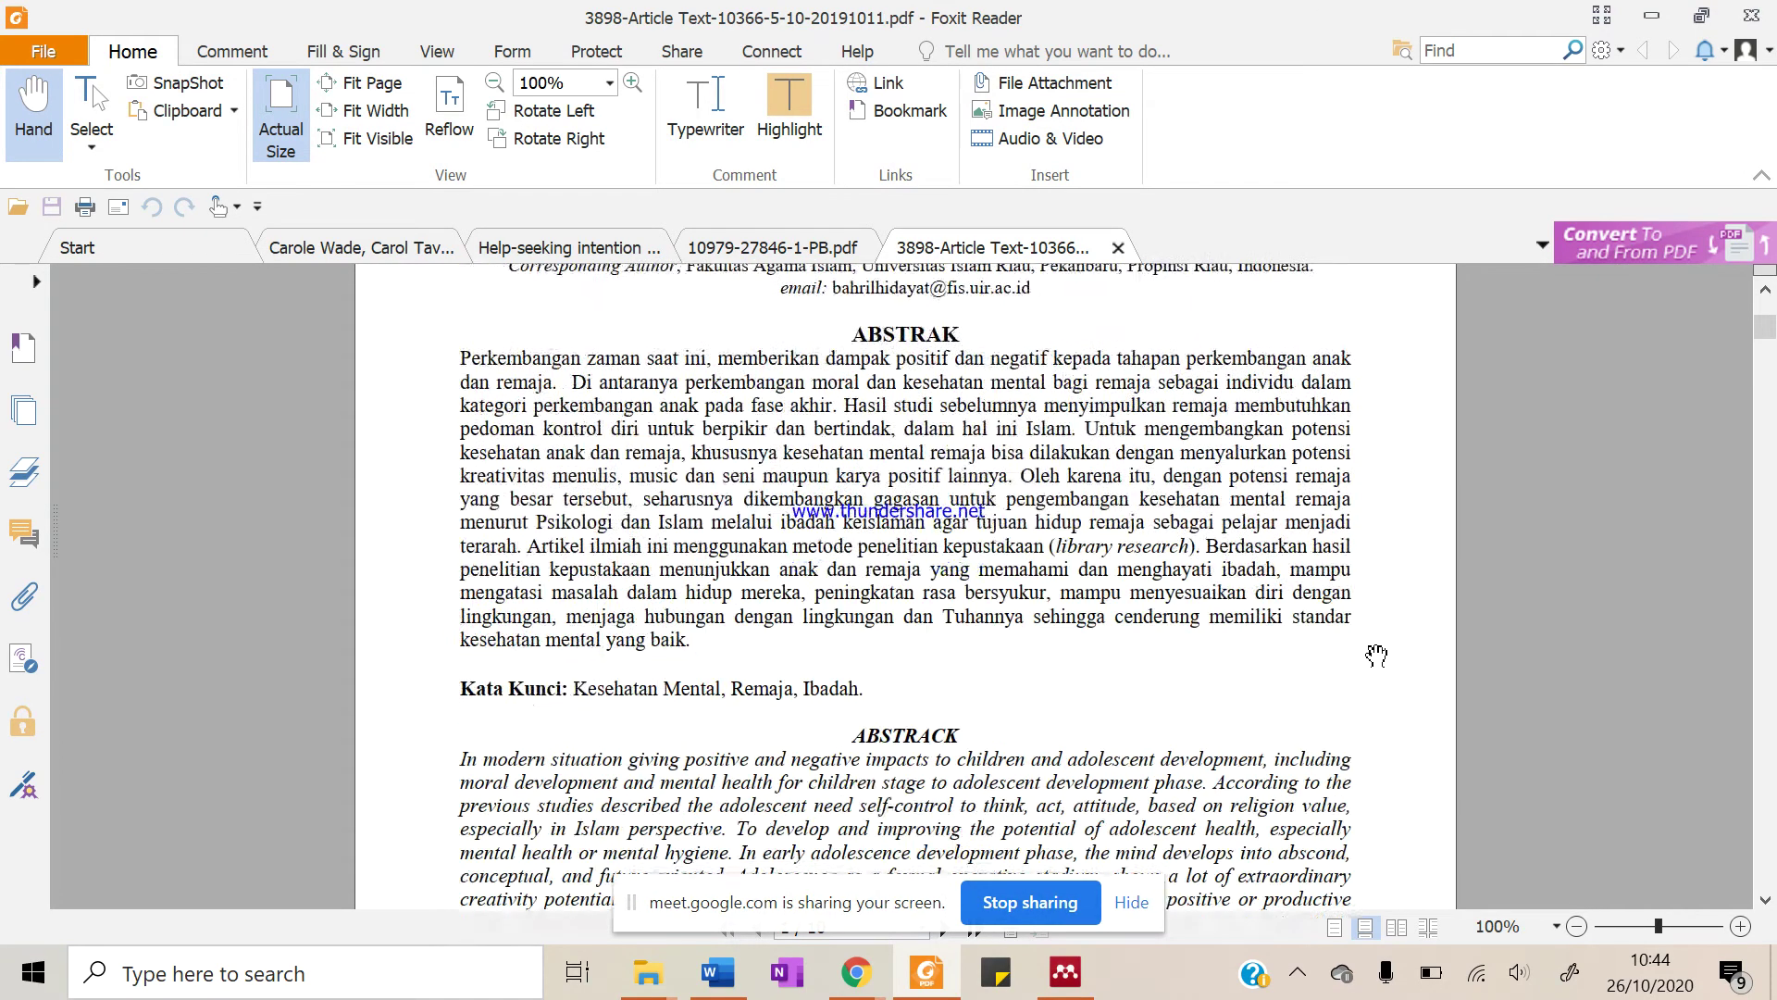
scroll(1377, 655, up, 2)
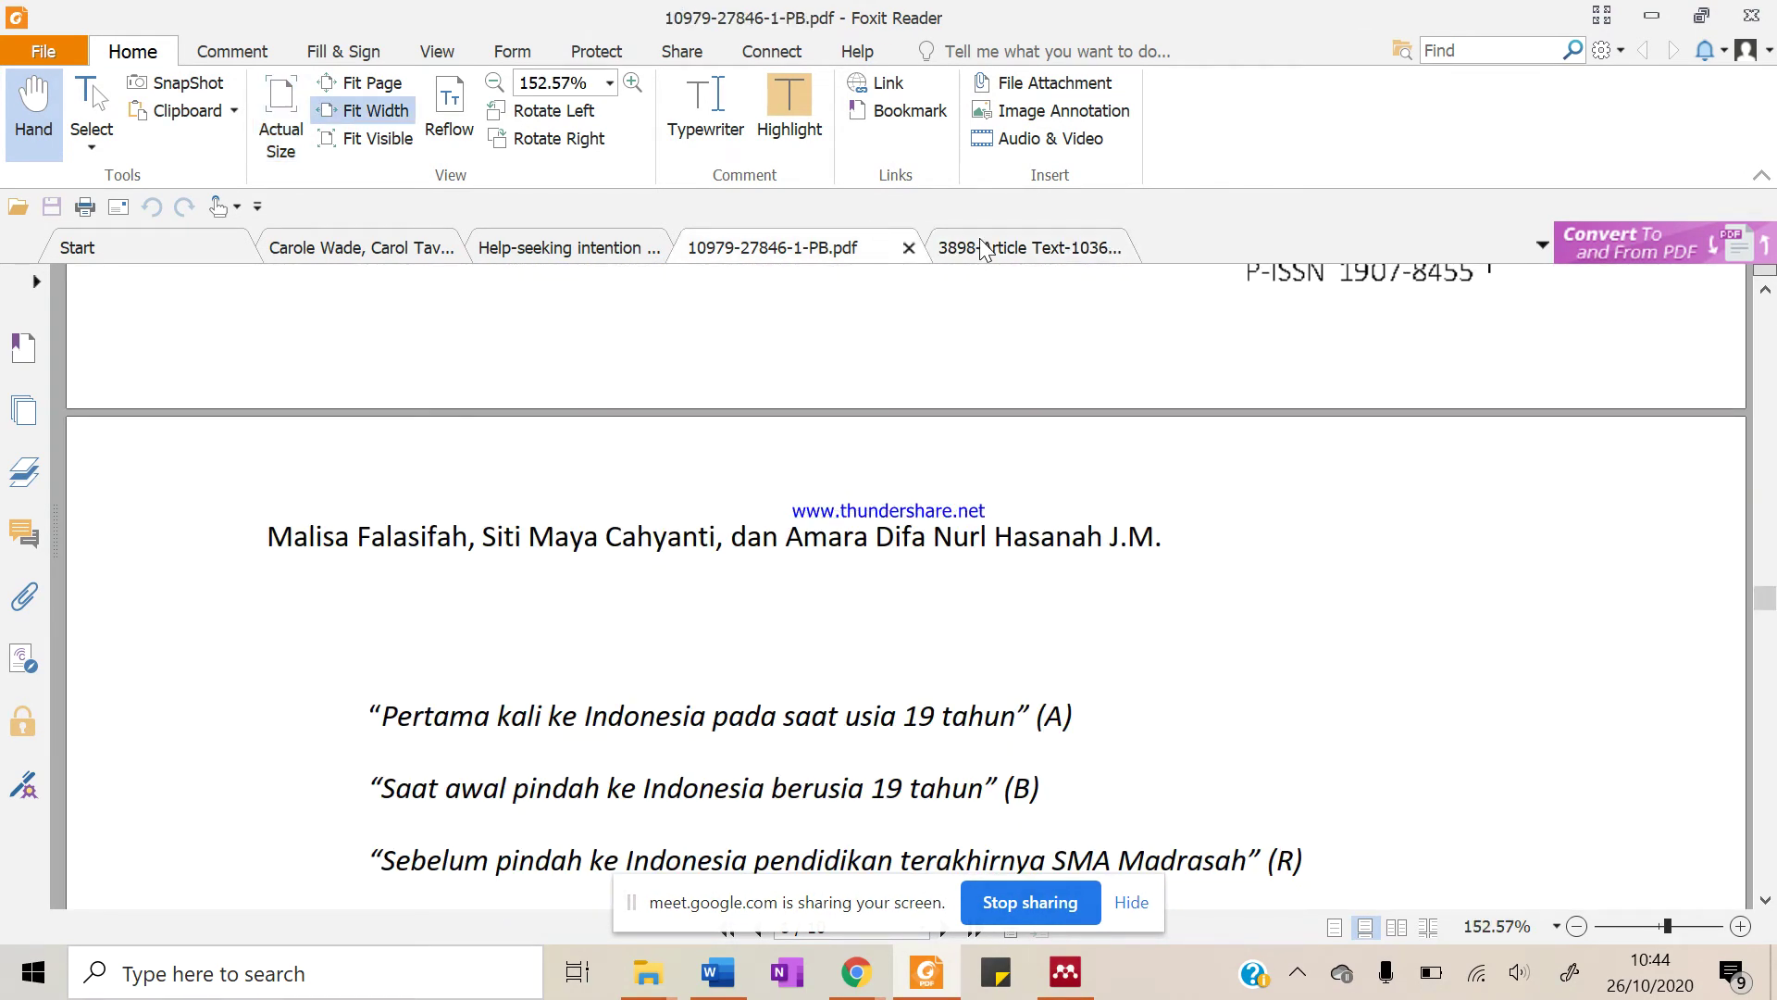
key(ctrl+1)
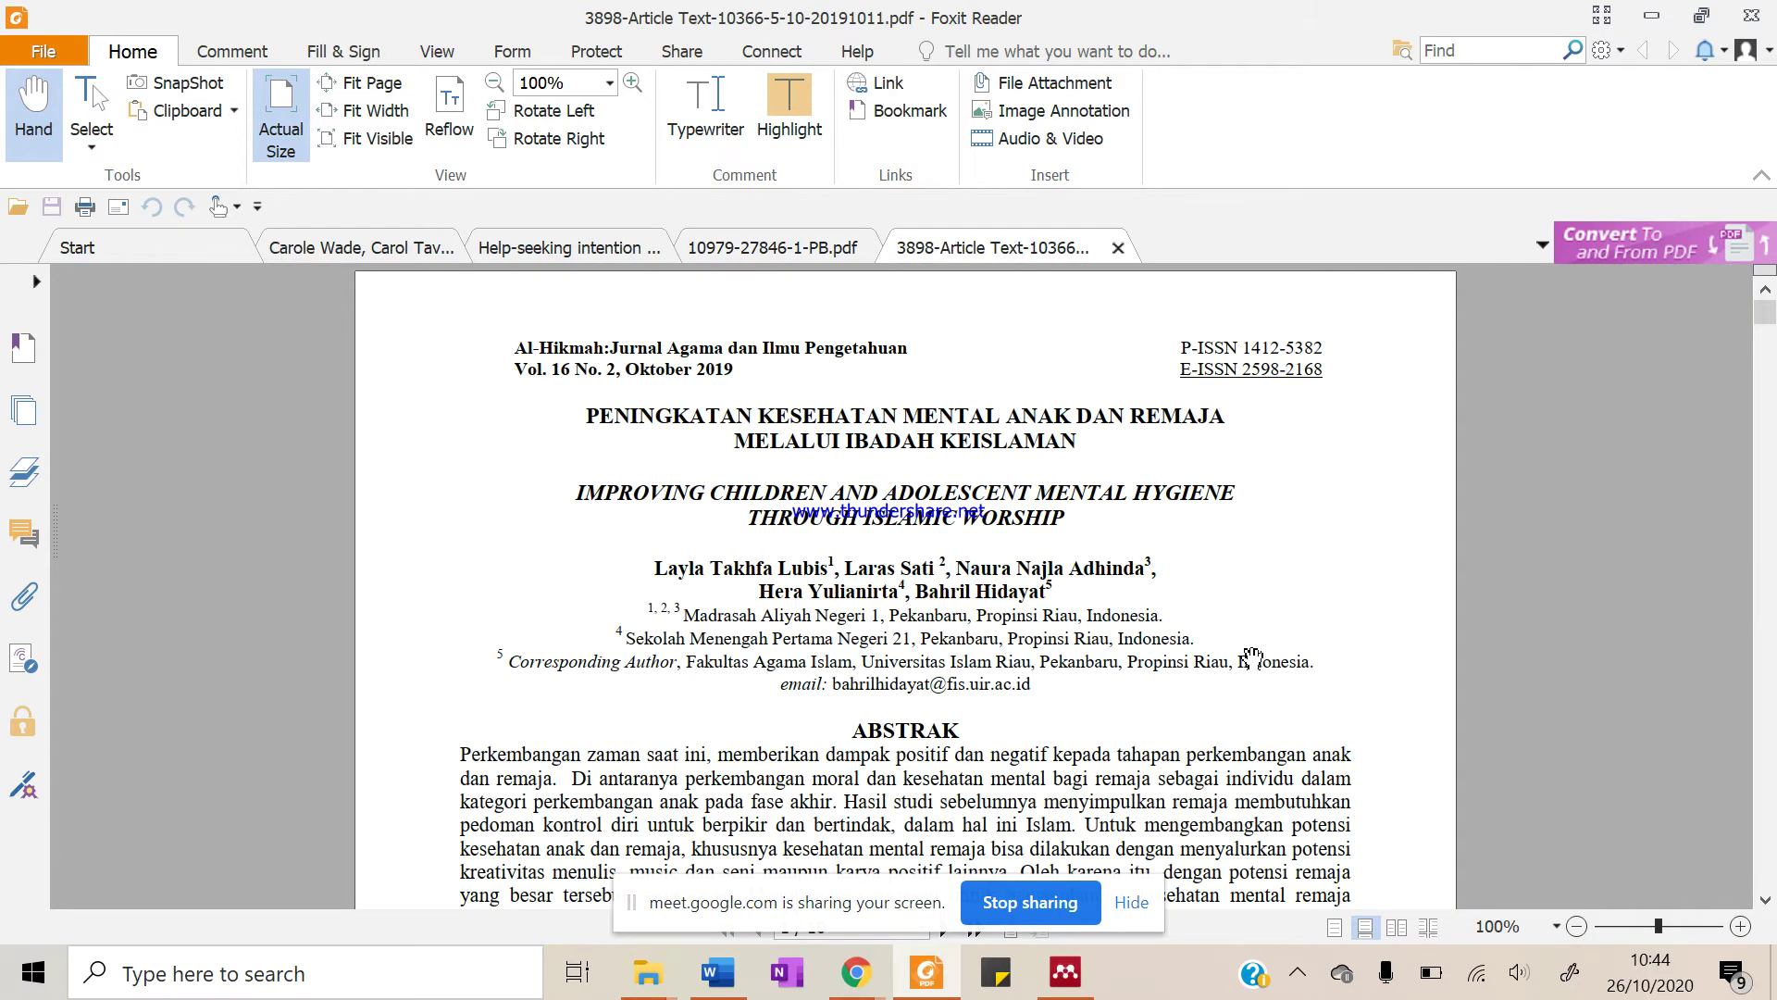
scroll(1252, 657, down, 10)
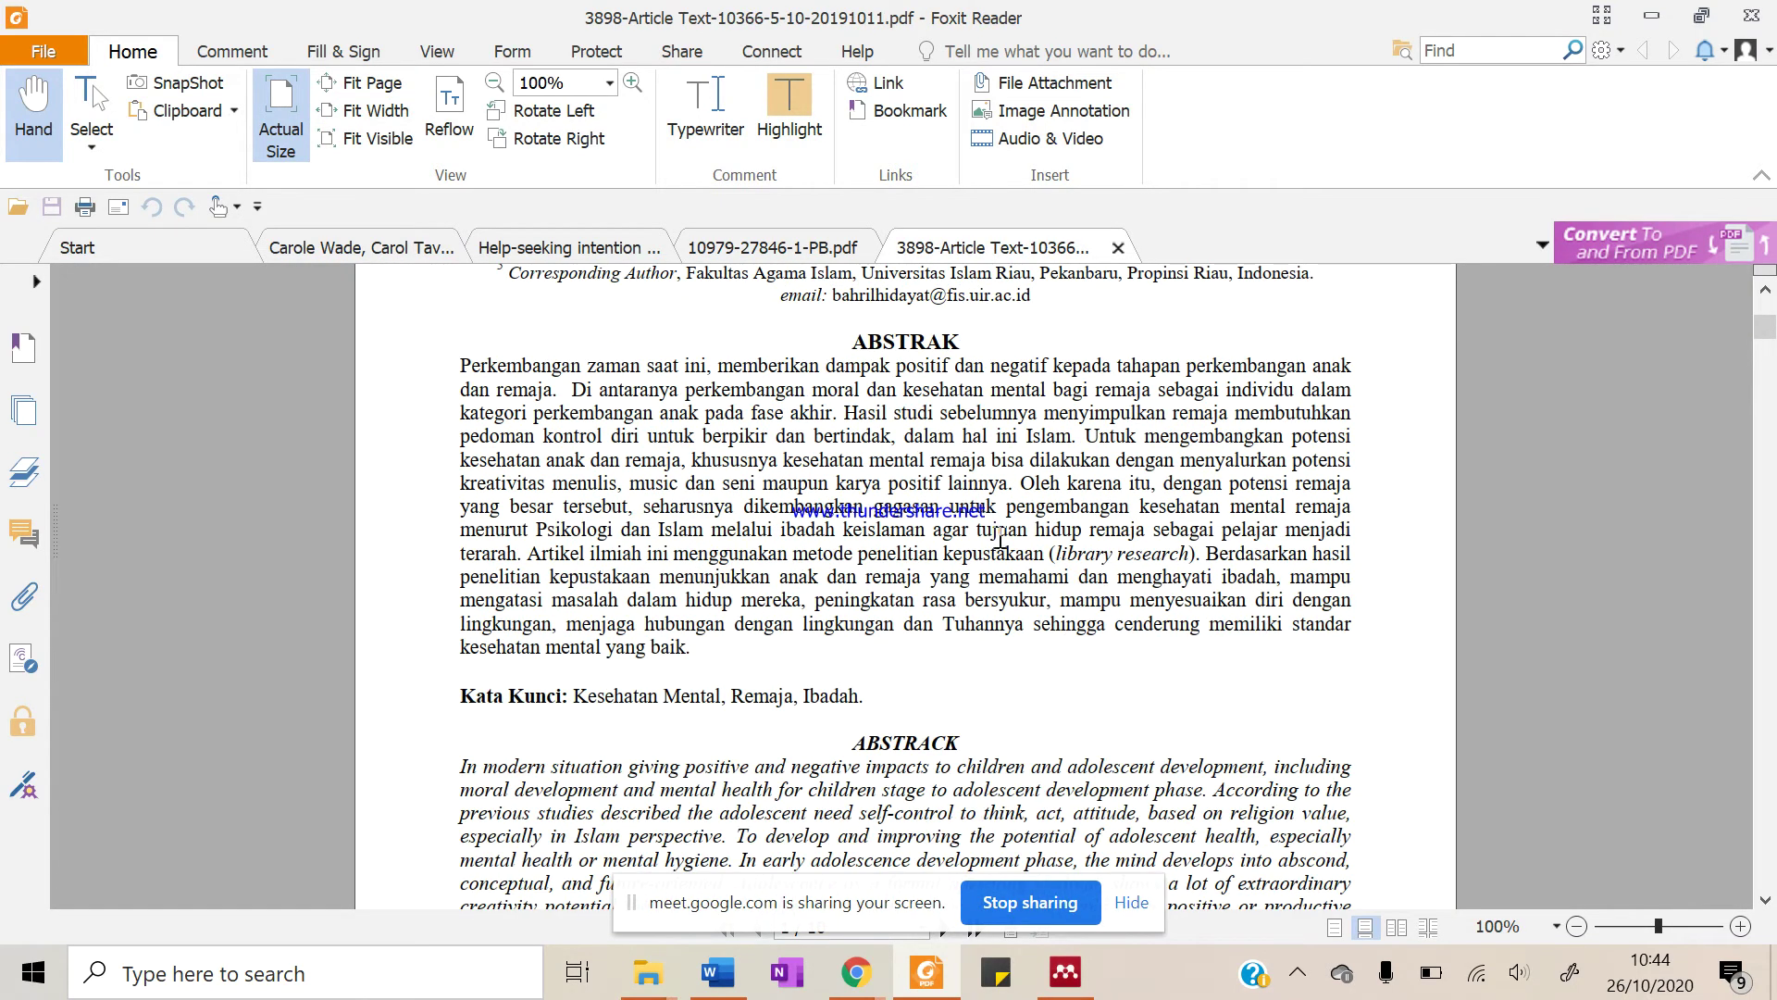
scroll(1064, 562, up, 10)
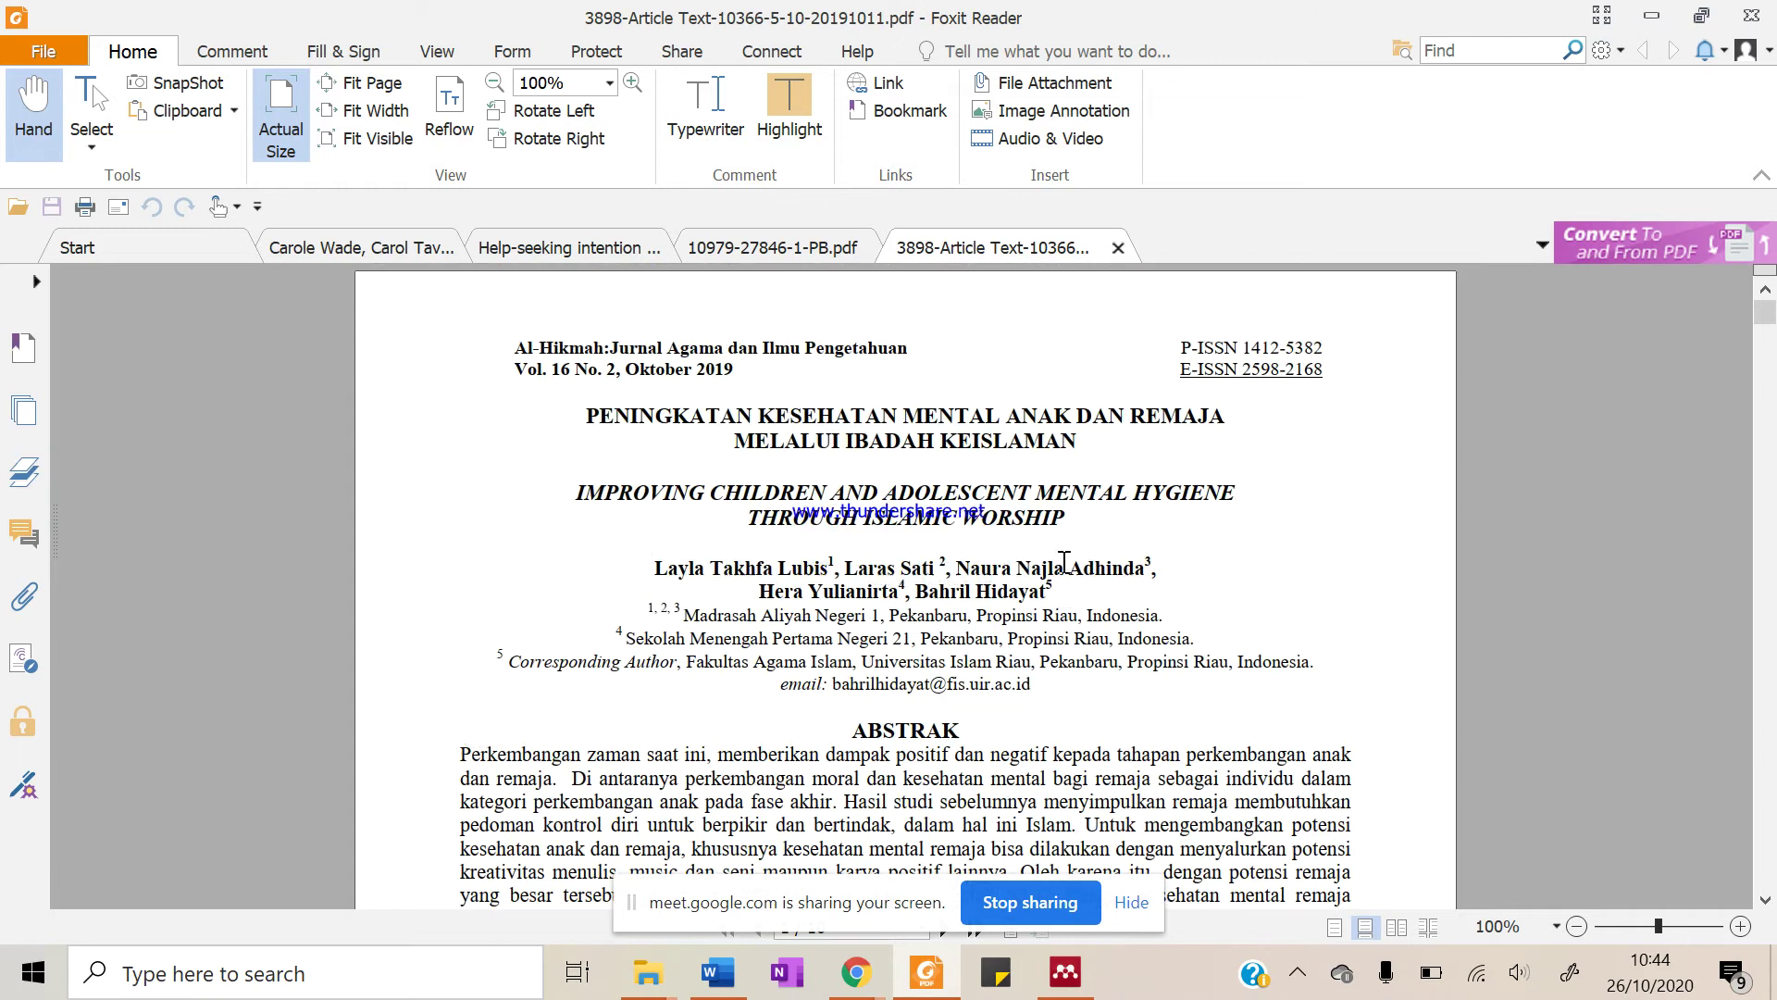
click(796, 255)
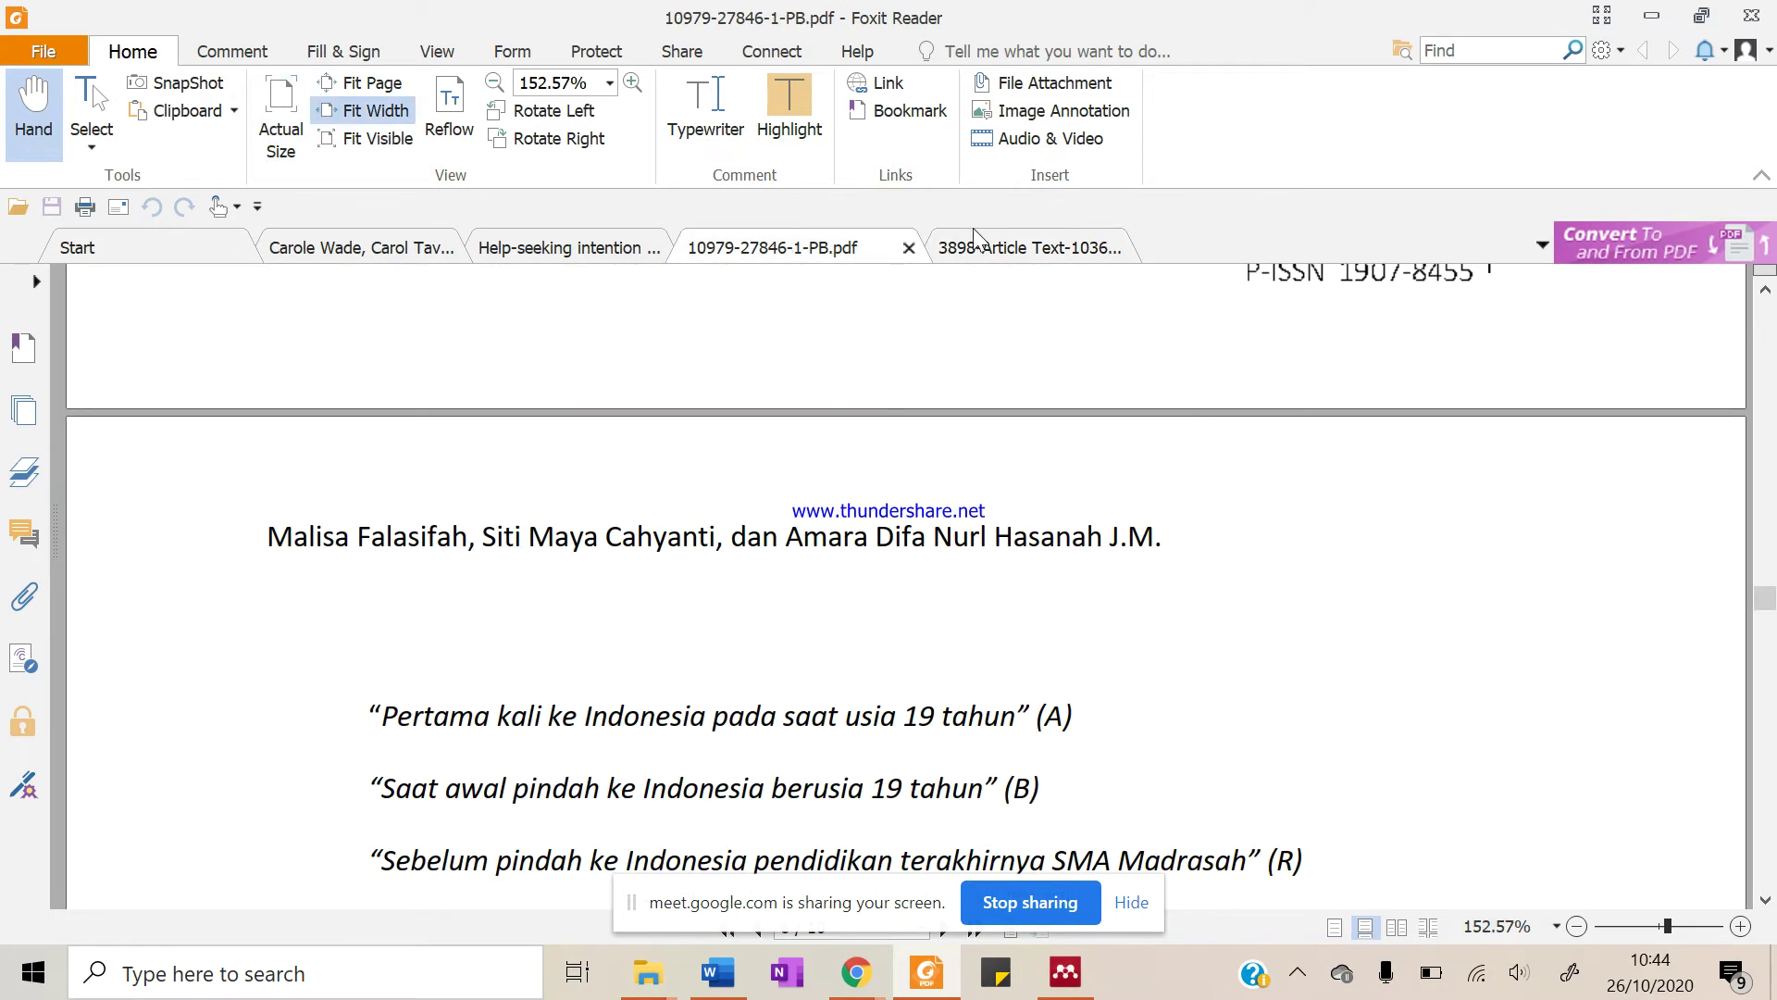
click(1026, 255)
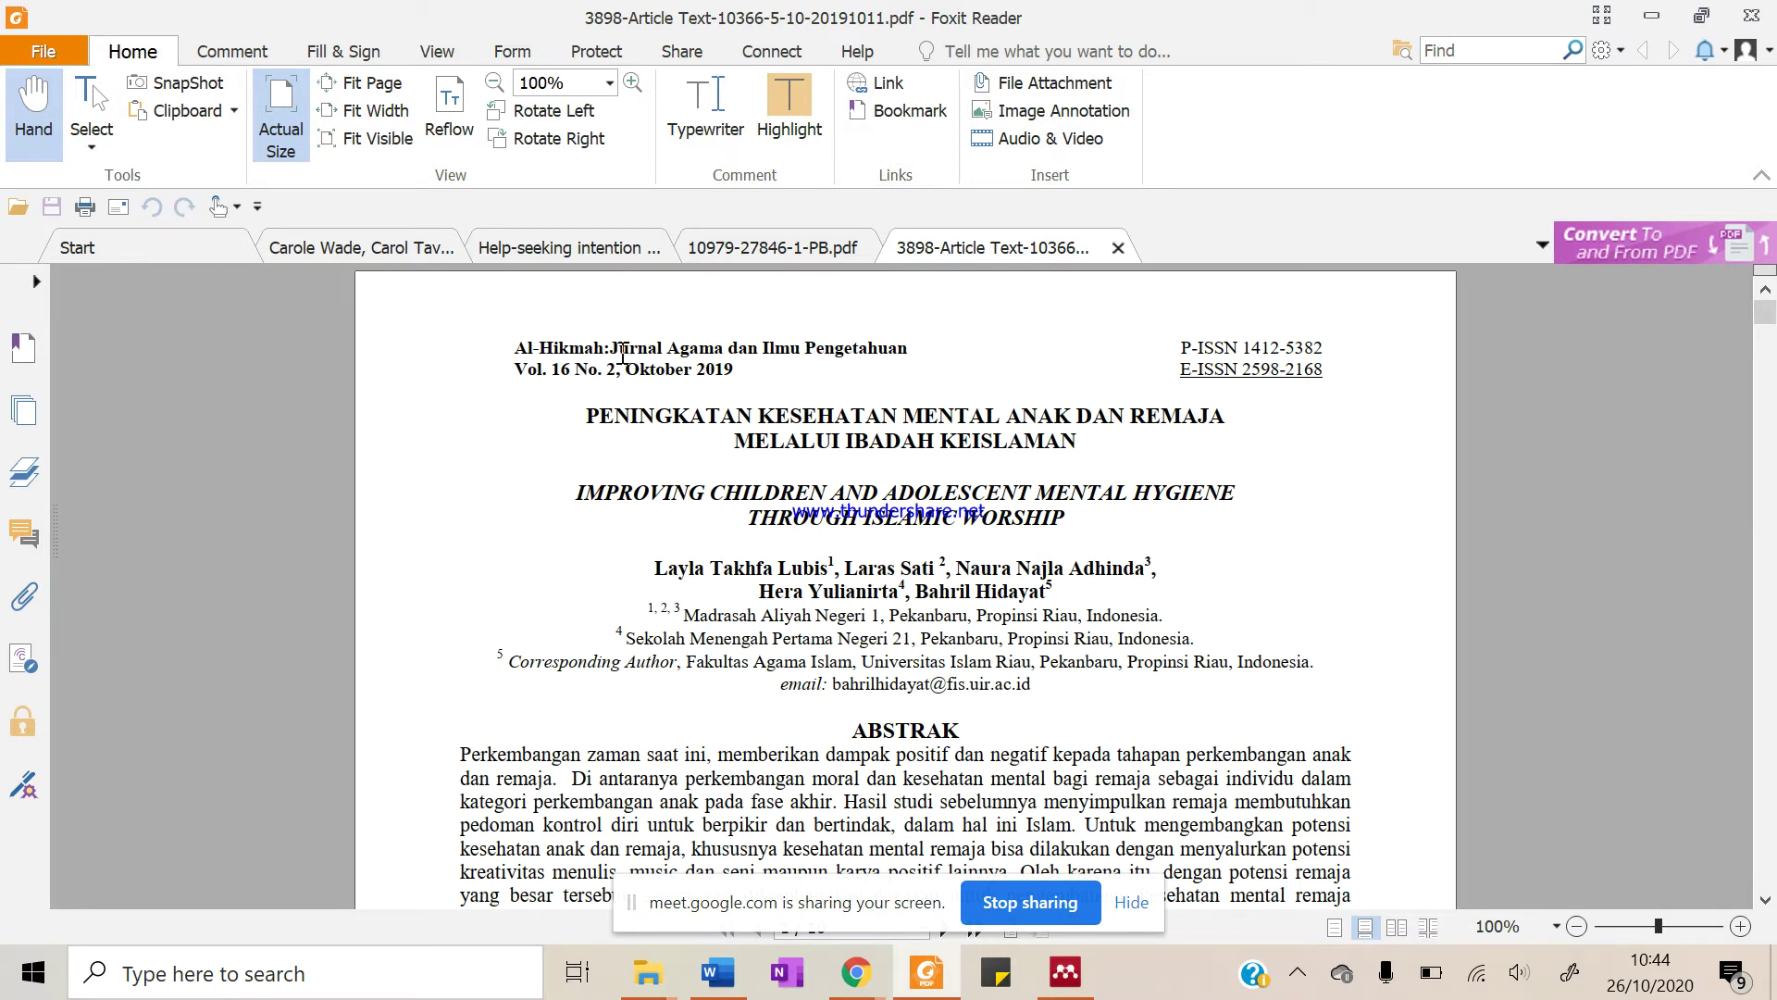
Highlight "Jurnal" in the article's header, skim its sections through to the Daftar Pustaka reference list, and return to the first page
drag(612, 349, 668, 356)
scroll(1220, 759, down, 3)
scroll(1220, 759, down, 1)
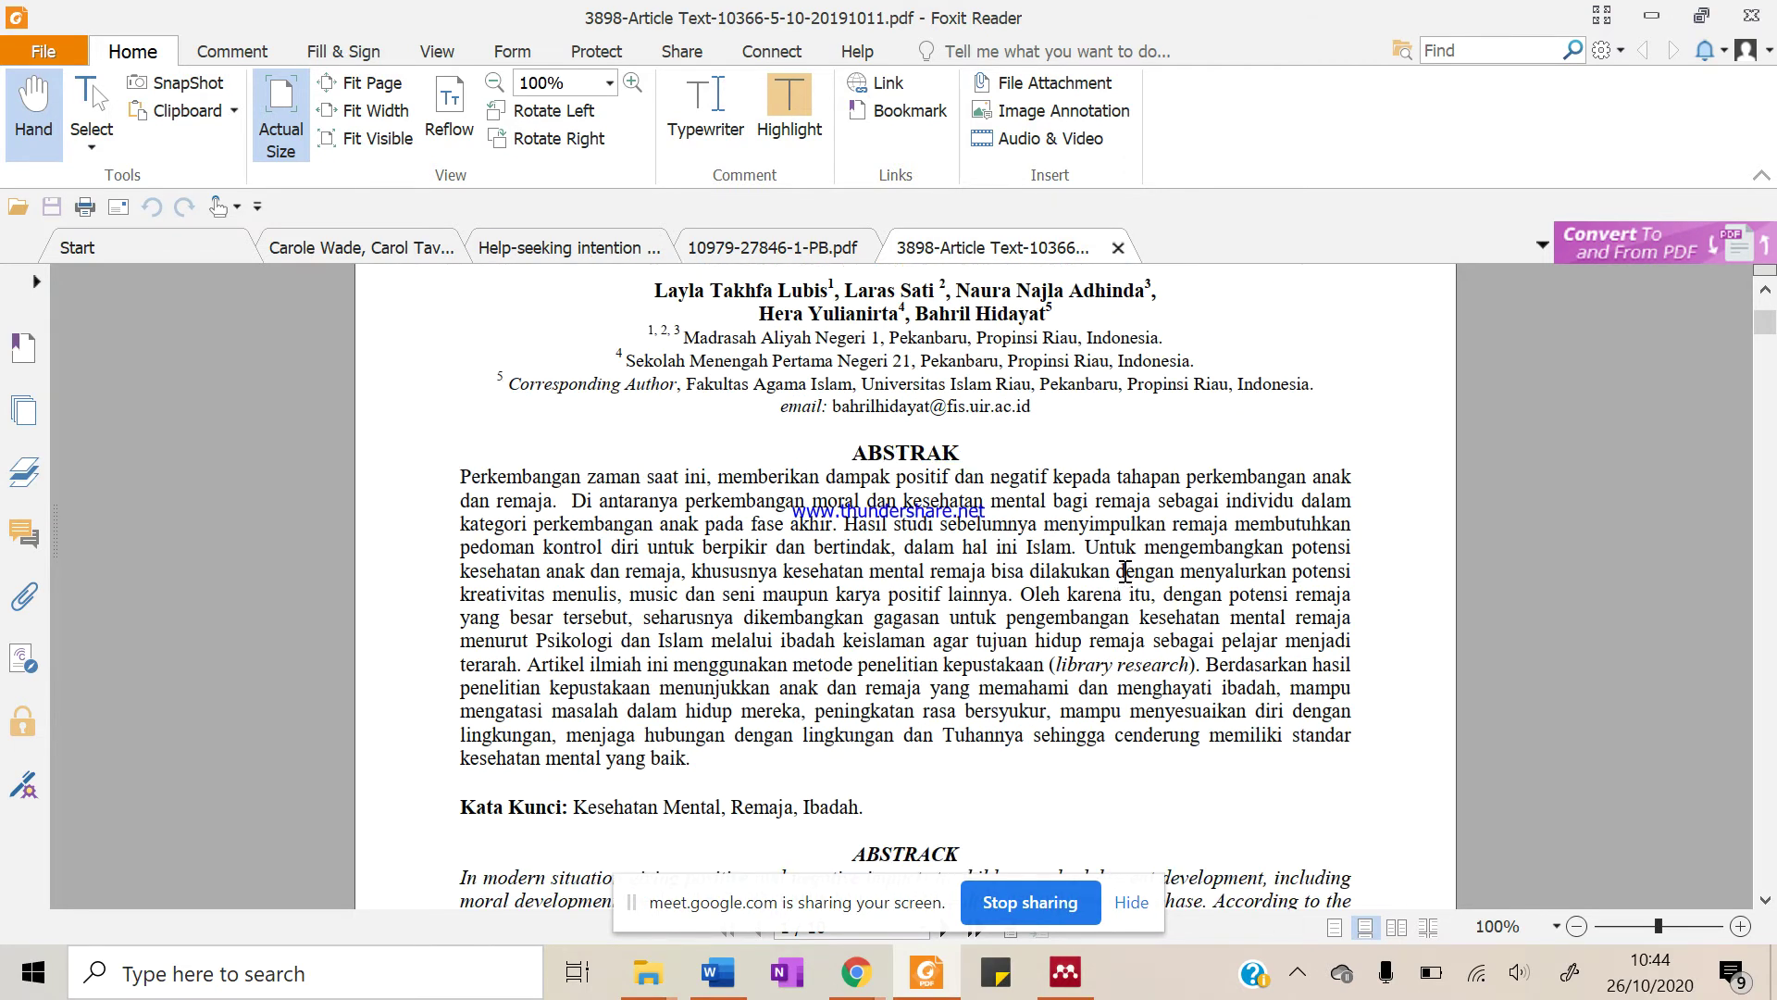
scroll(1015, 654, down, 18)
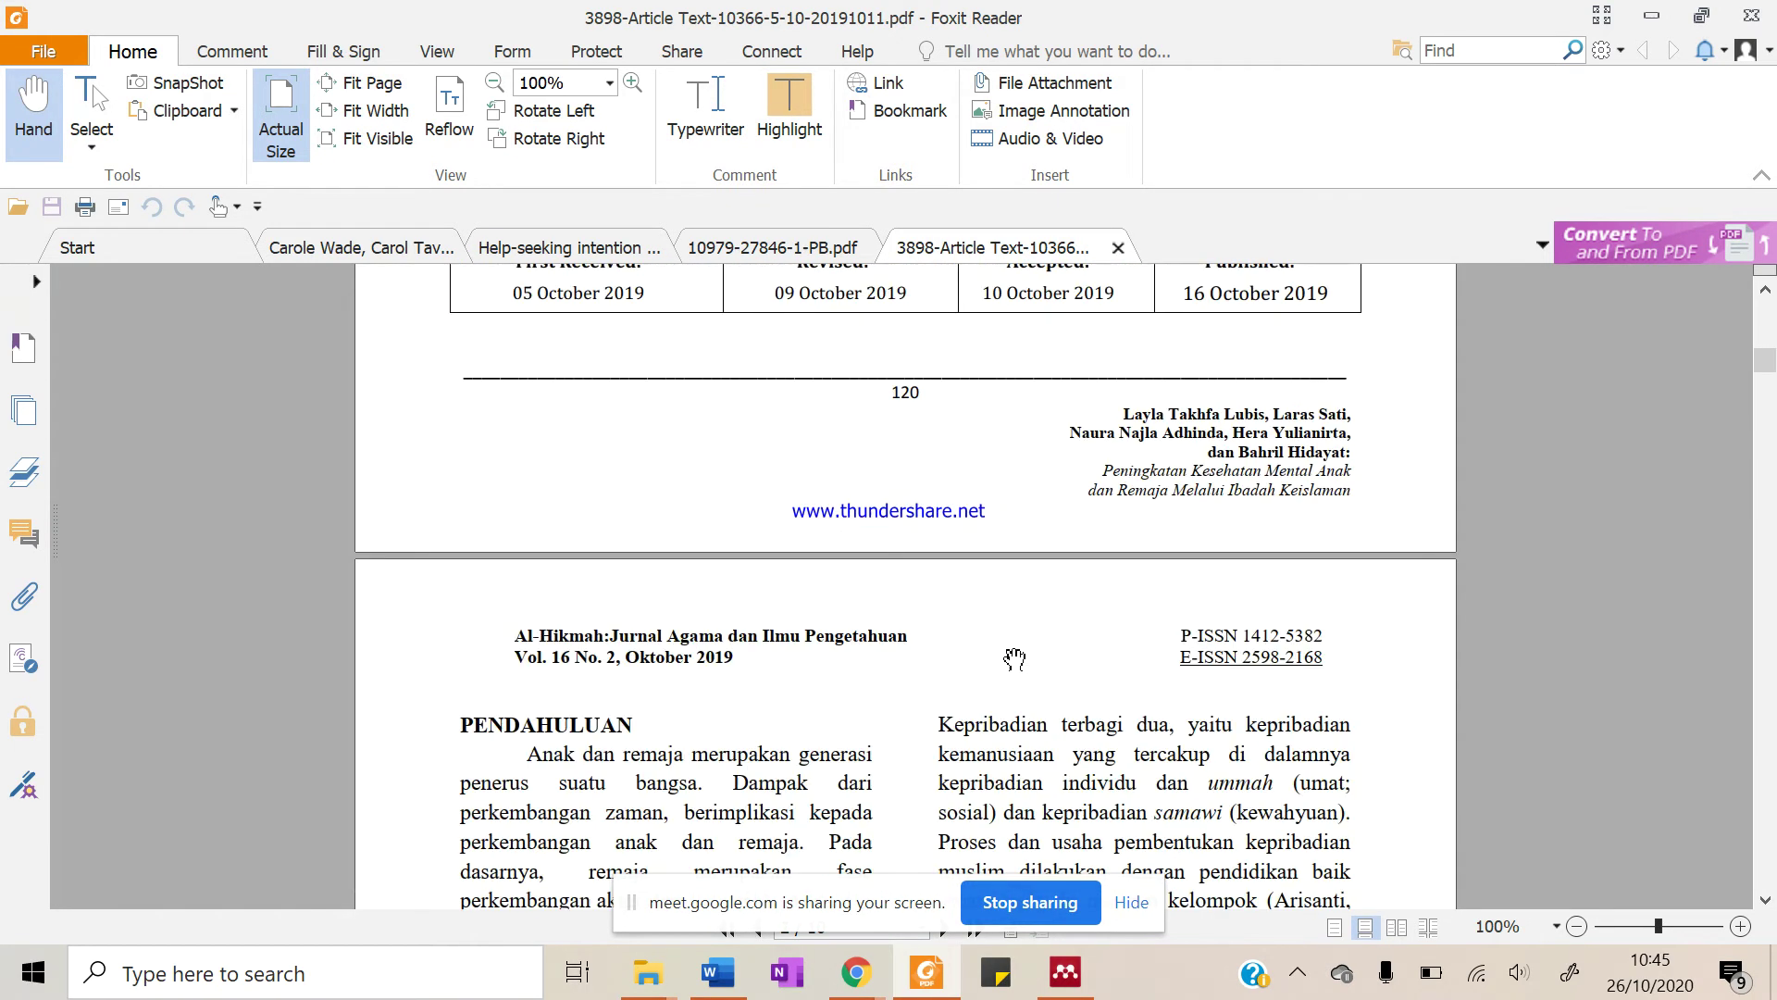
scroll(978, 675, down, 20)
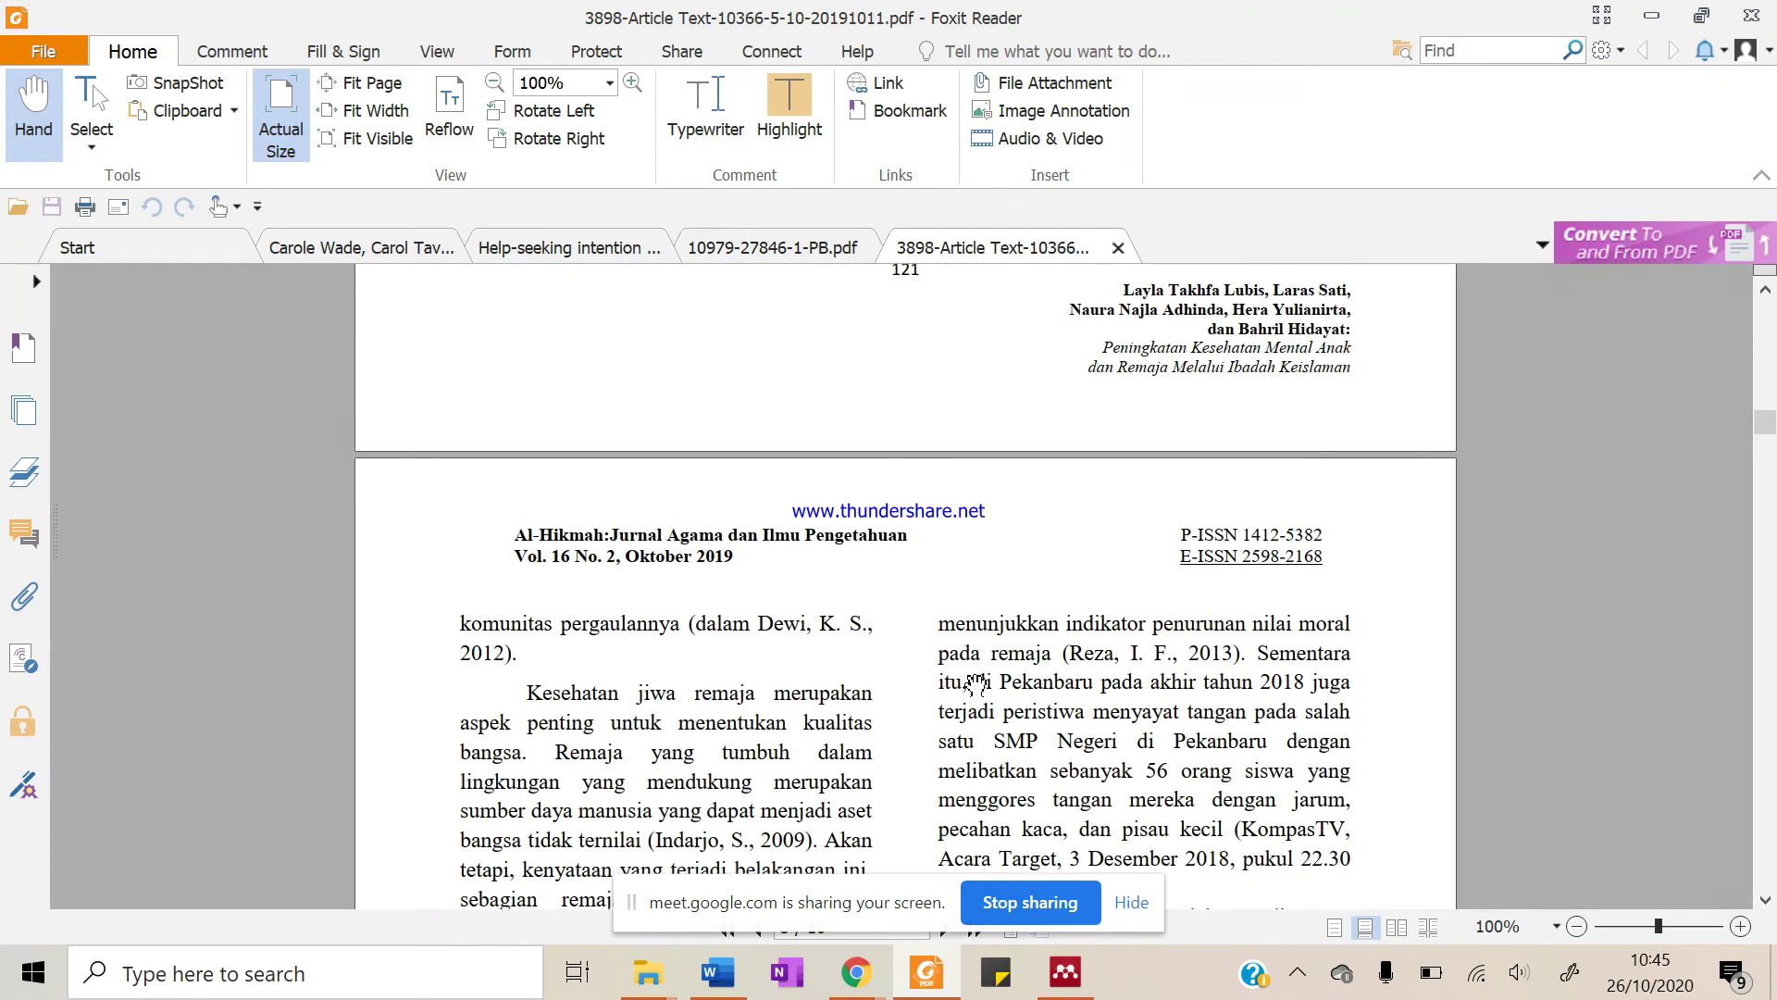
scroll(979, 675, down, 20)
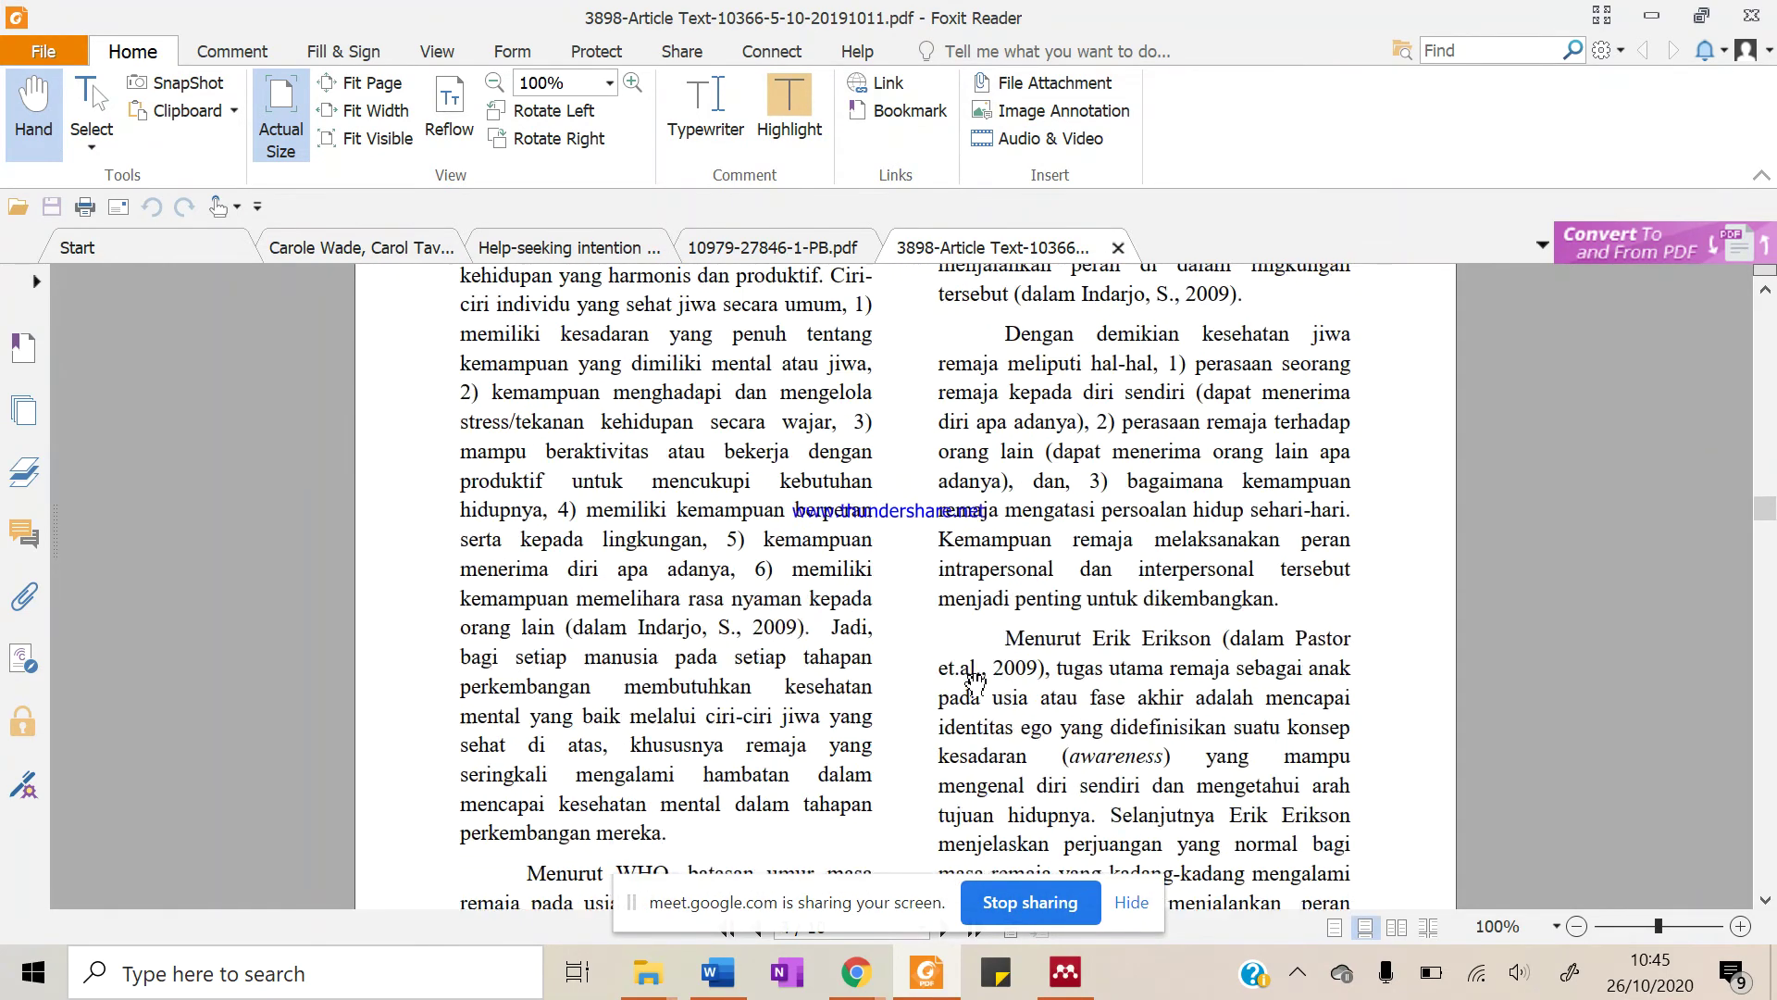
scroll(977, 678, down, 20)
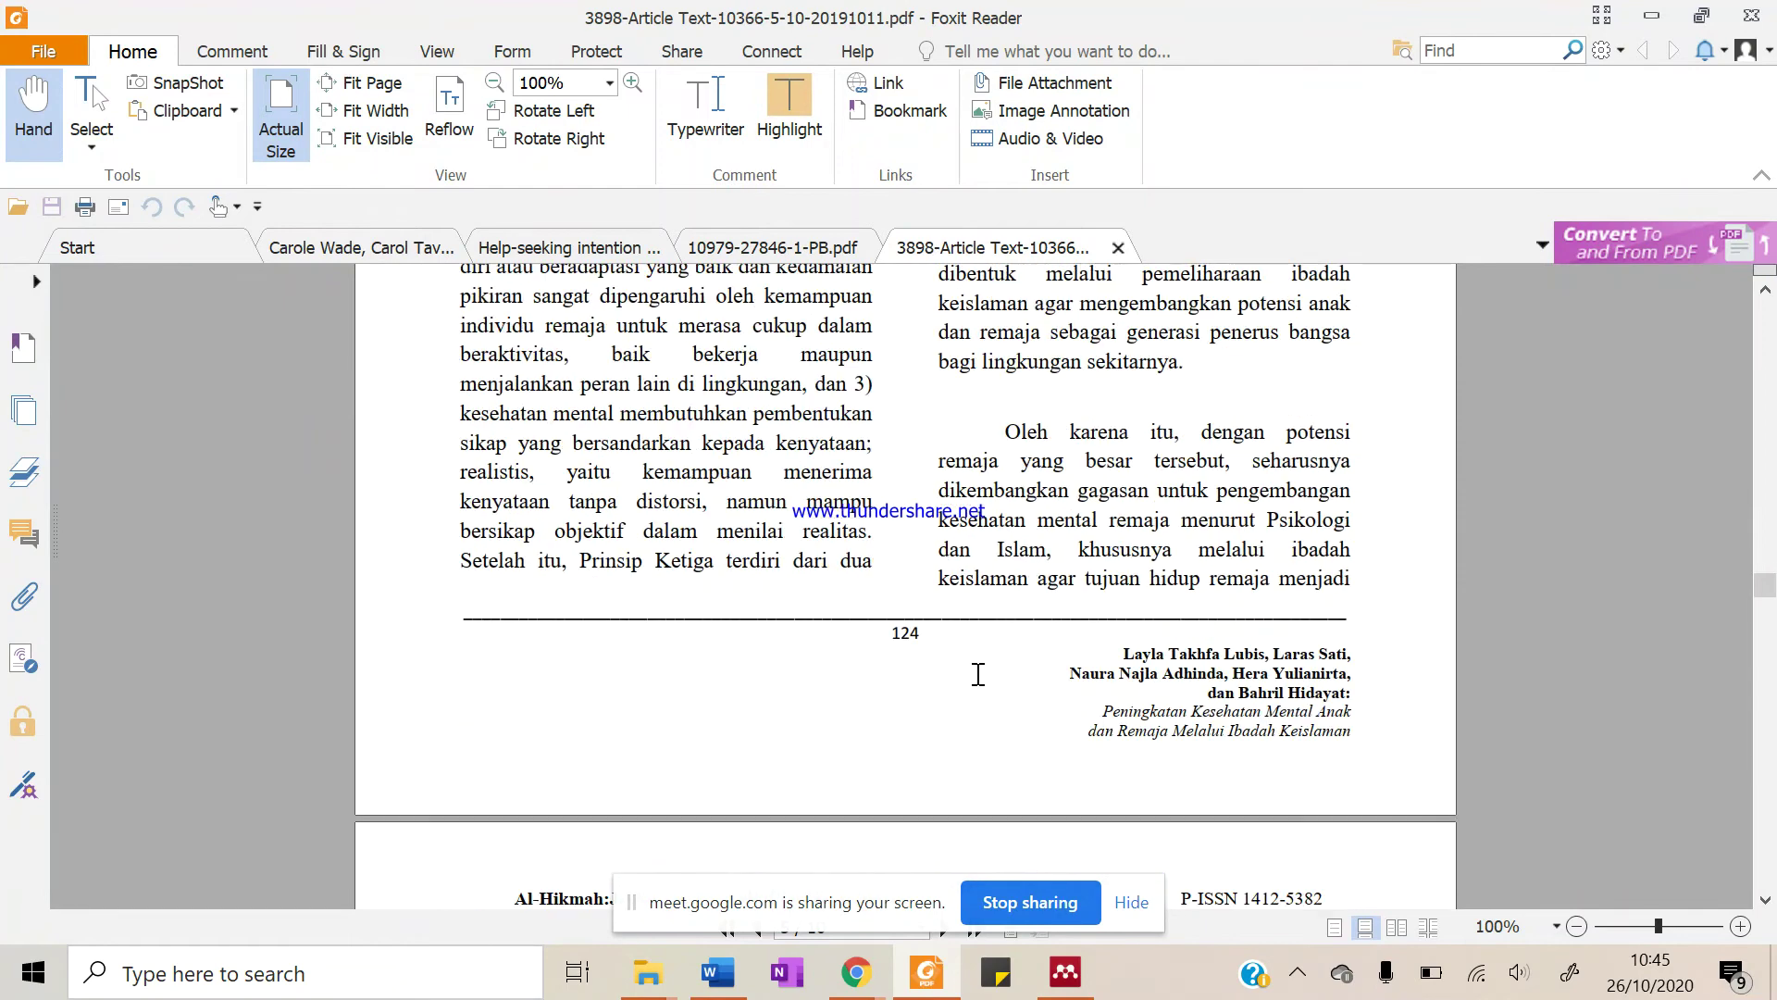
scroll(978, 675, down, 8)
scroll(979, 675, down, 1)
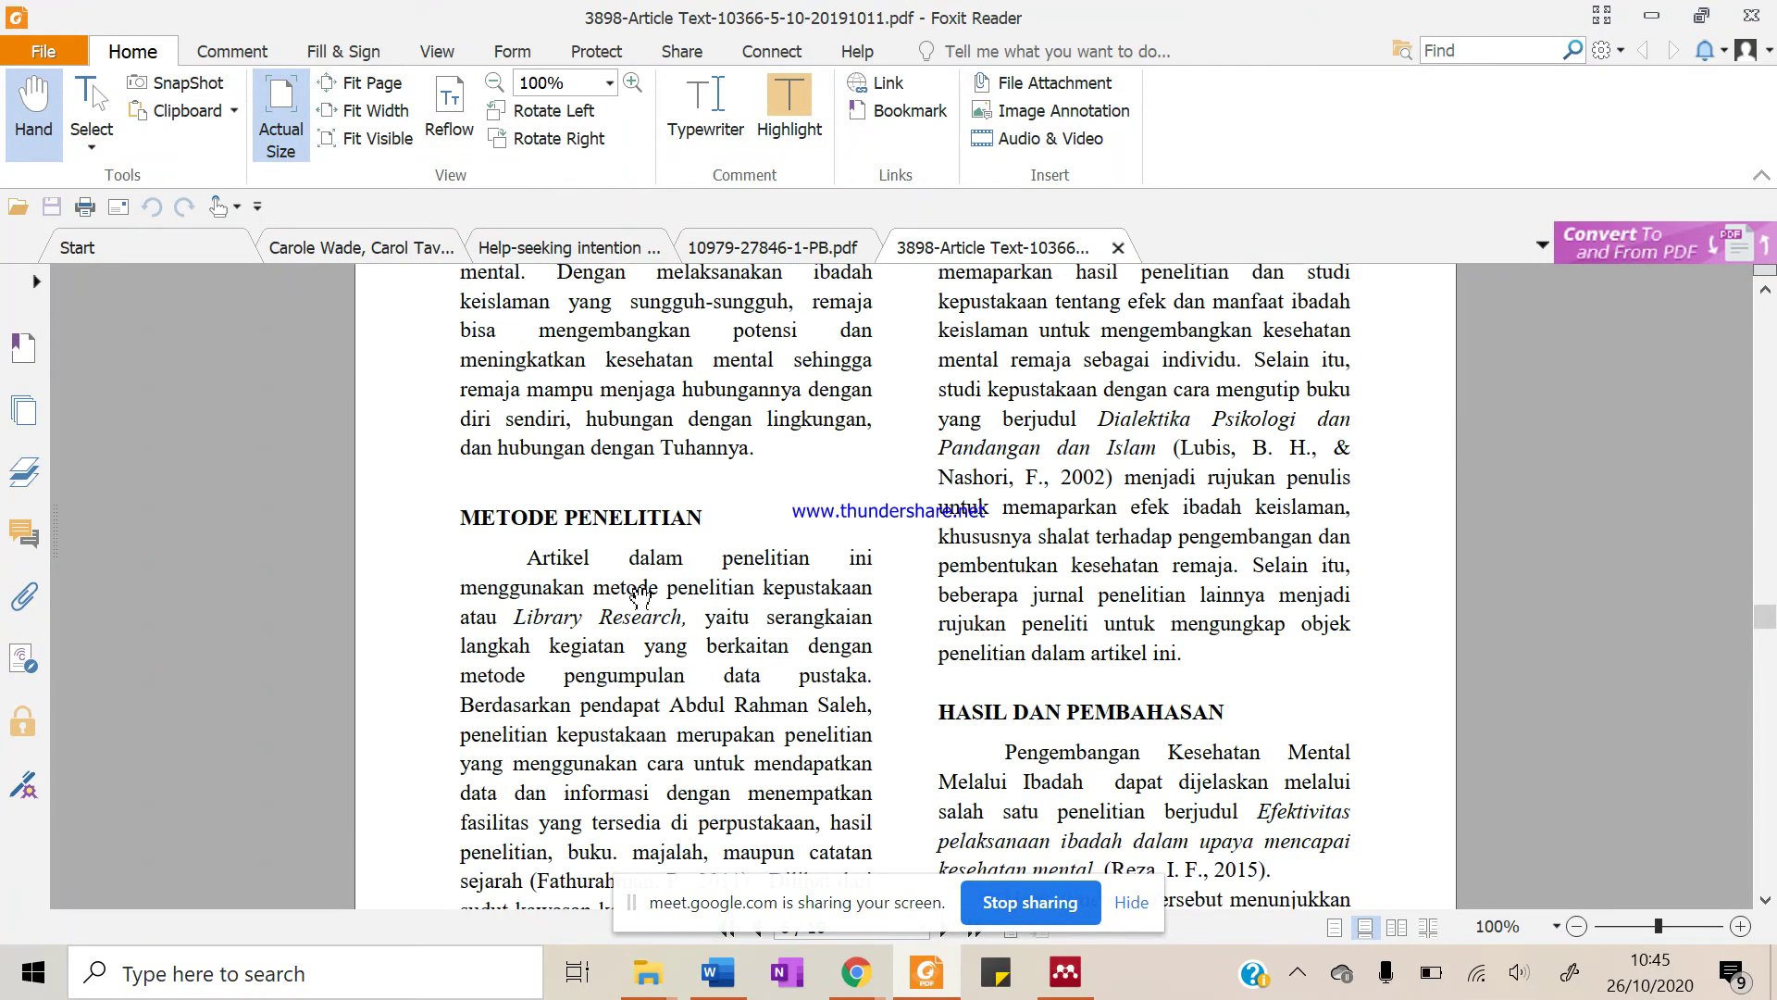
scroll(1361, 701, down, 20)
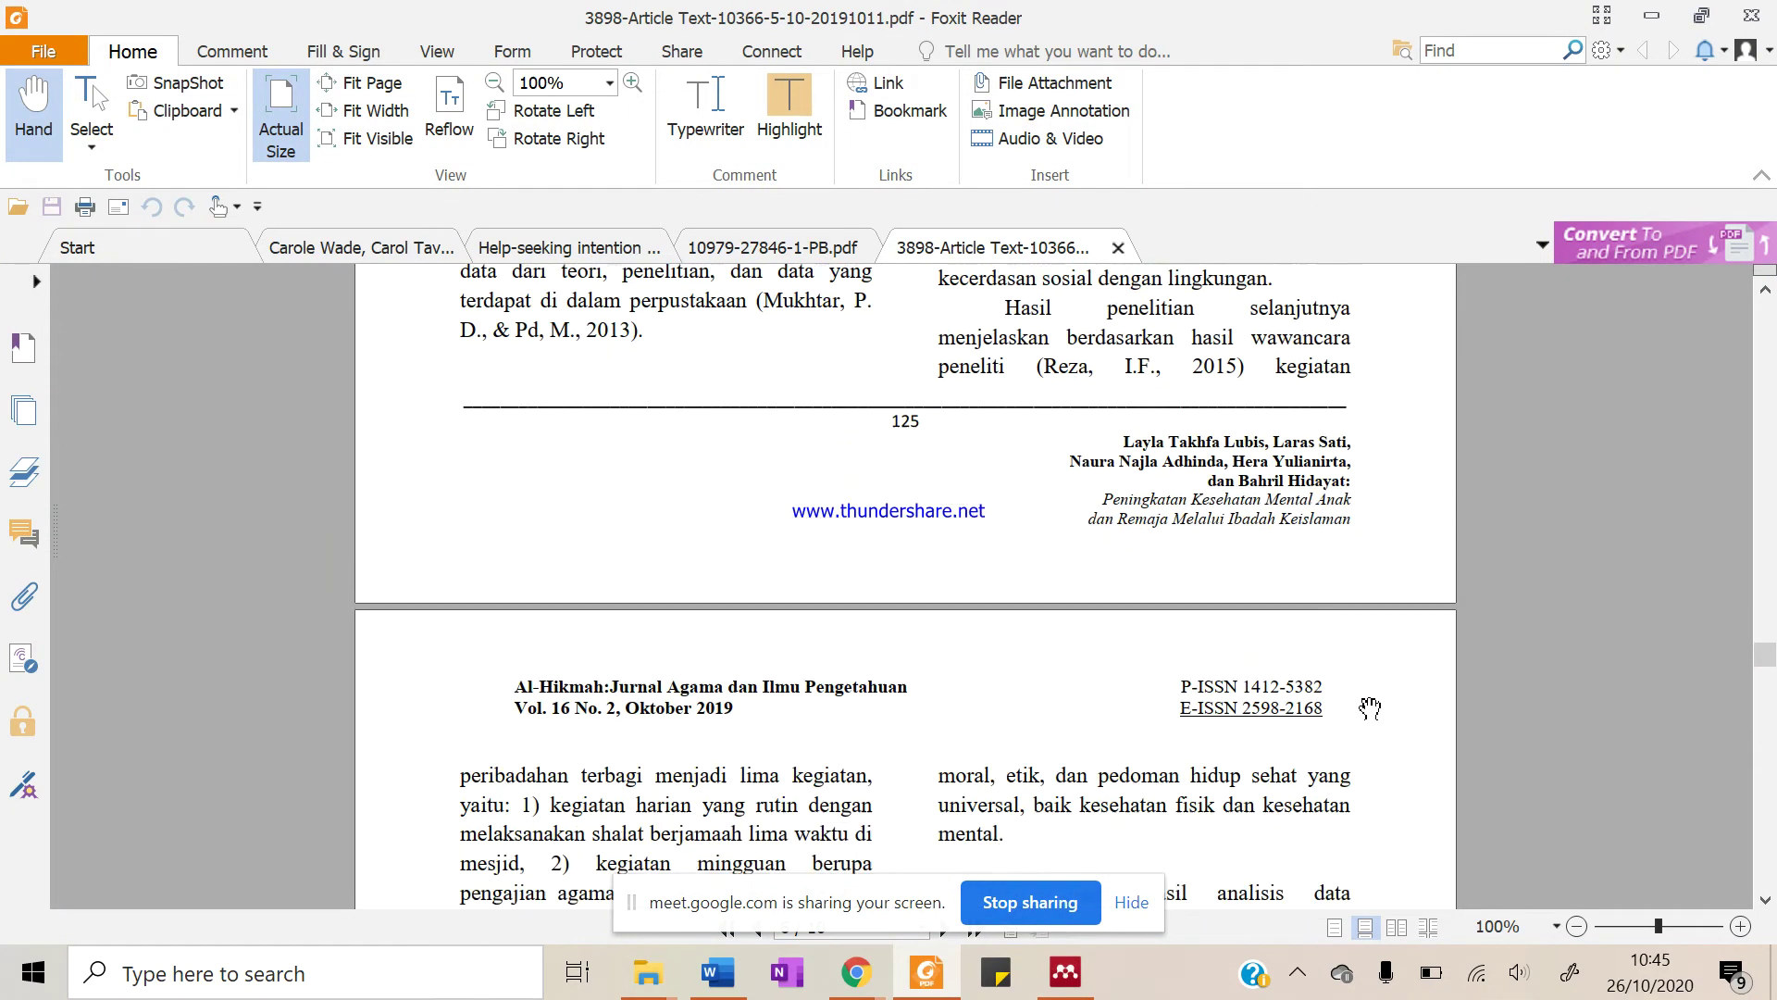
scroll(1370, 707, down, 20)
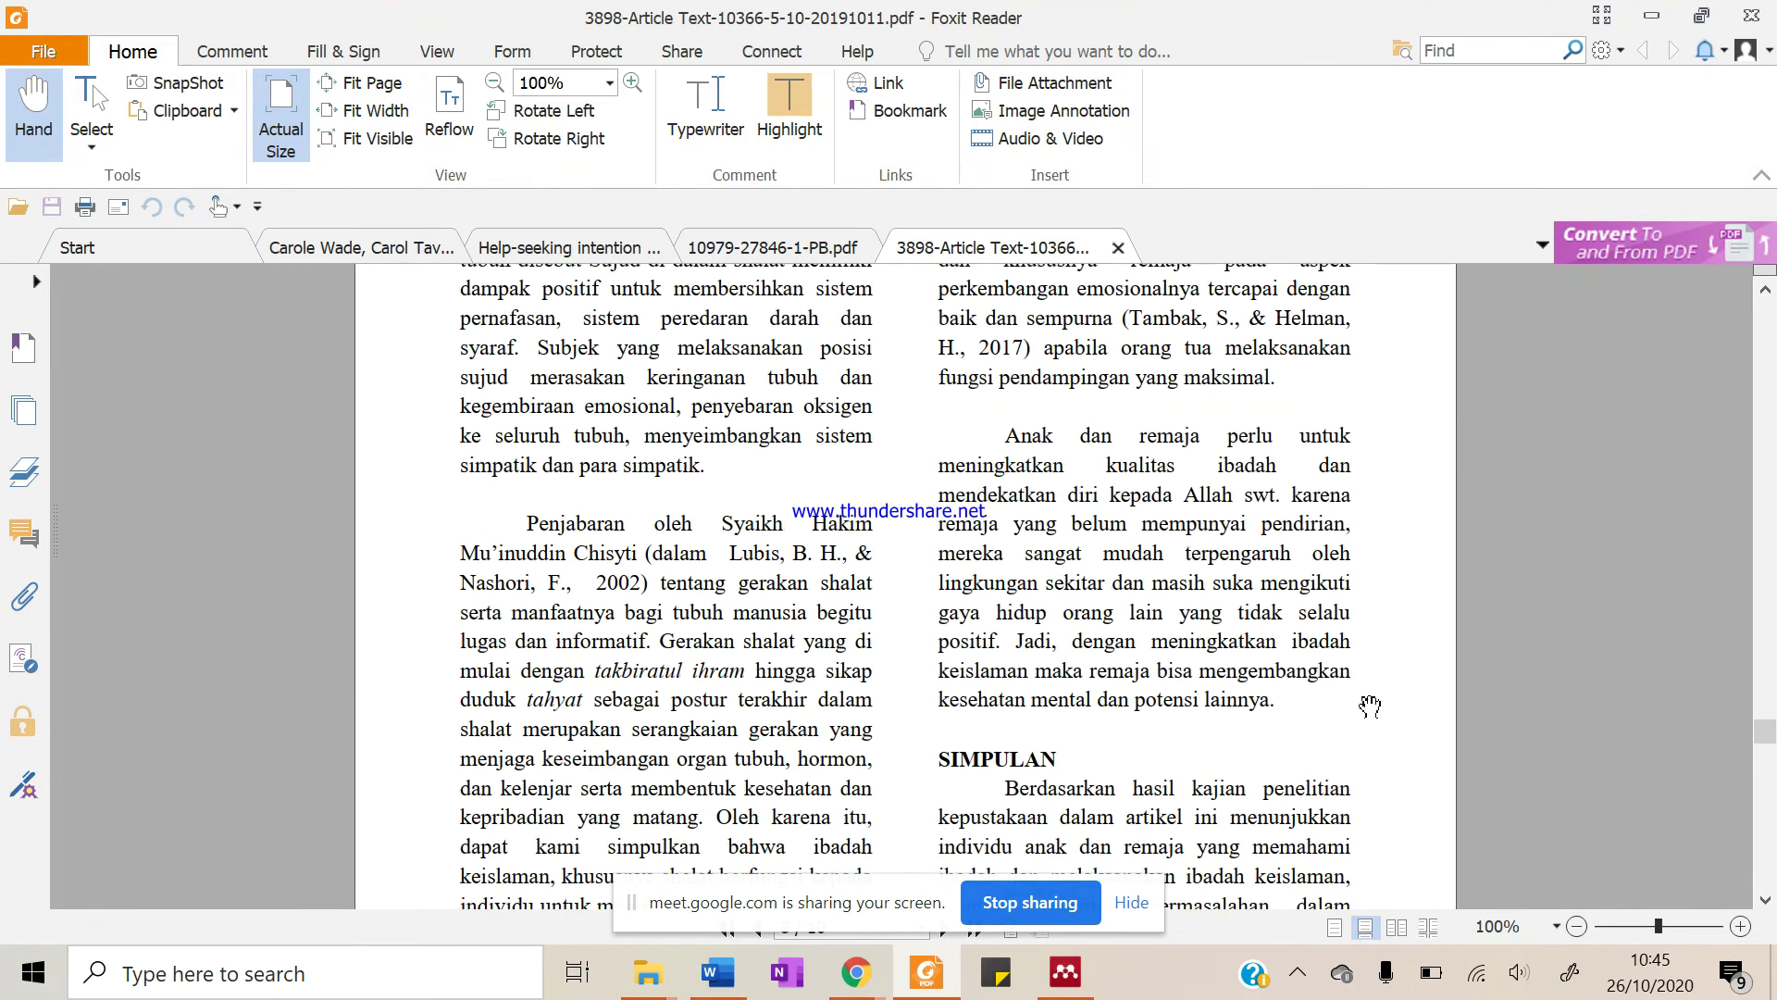
scroll(1370, 707, down, 9)
scroll(1073, 722, down, 5)
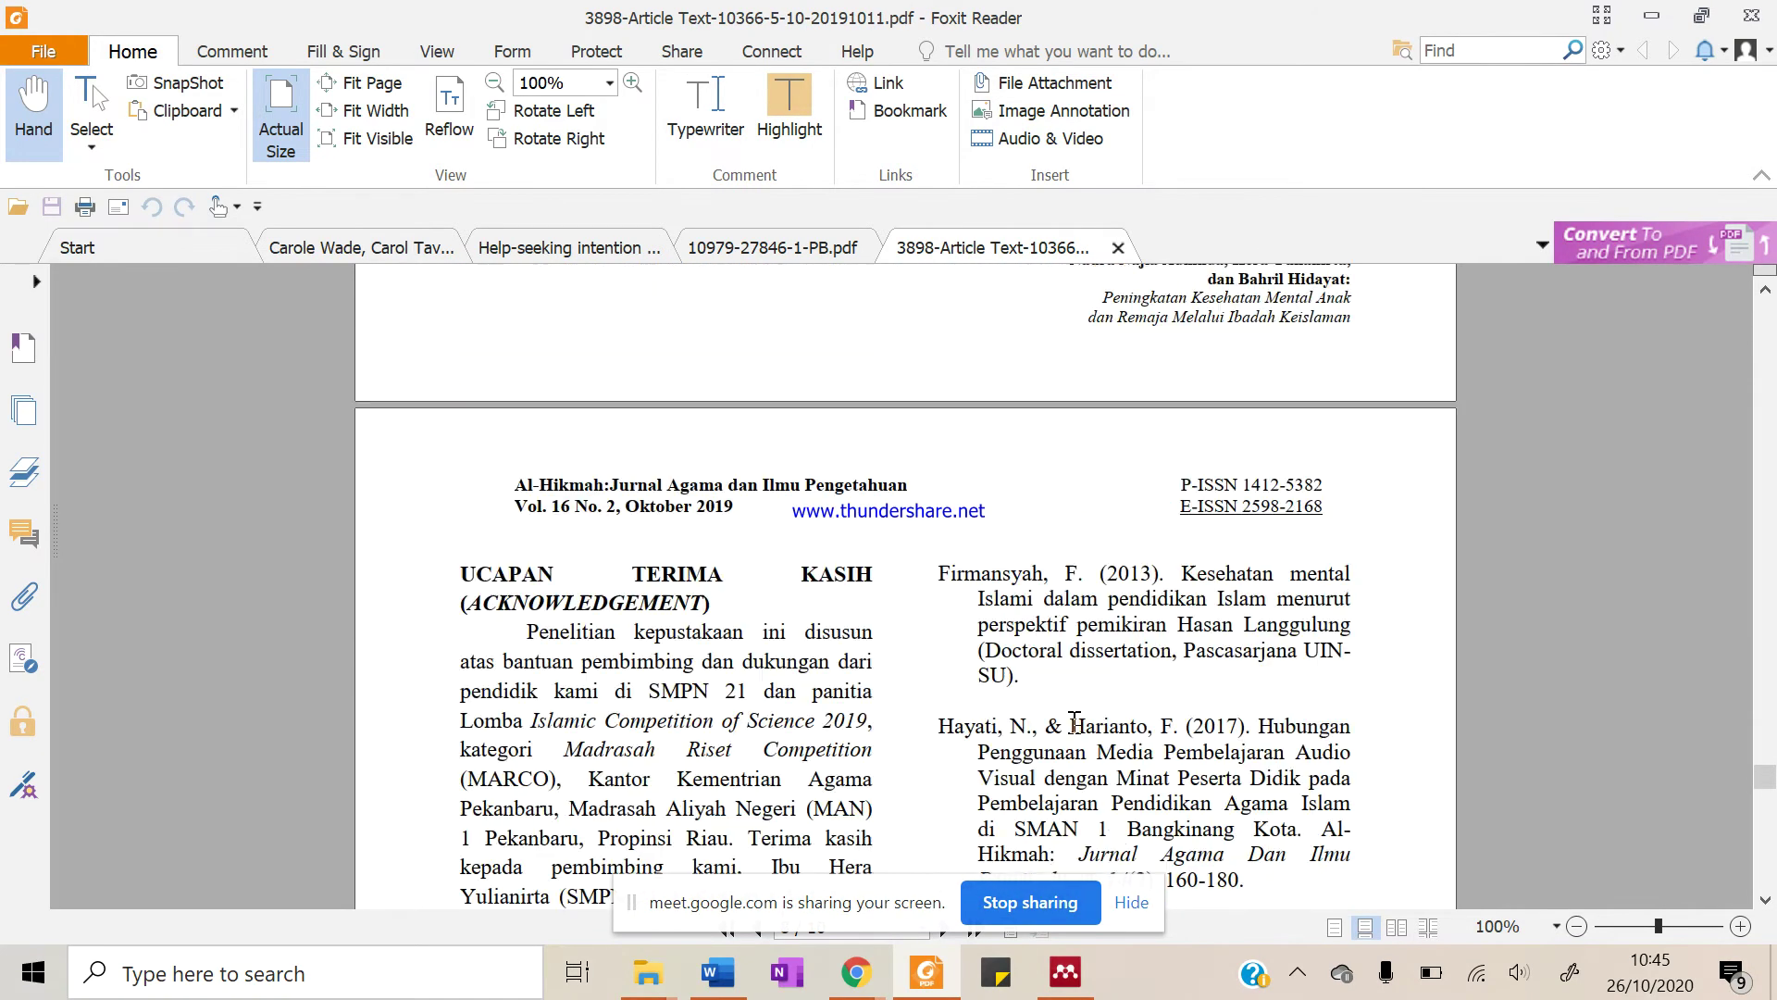
scroll(1074, 722, down, 8)
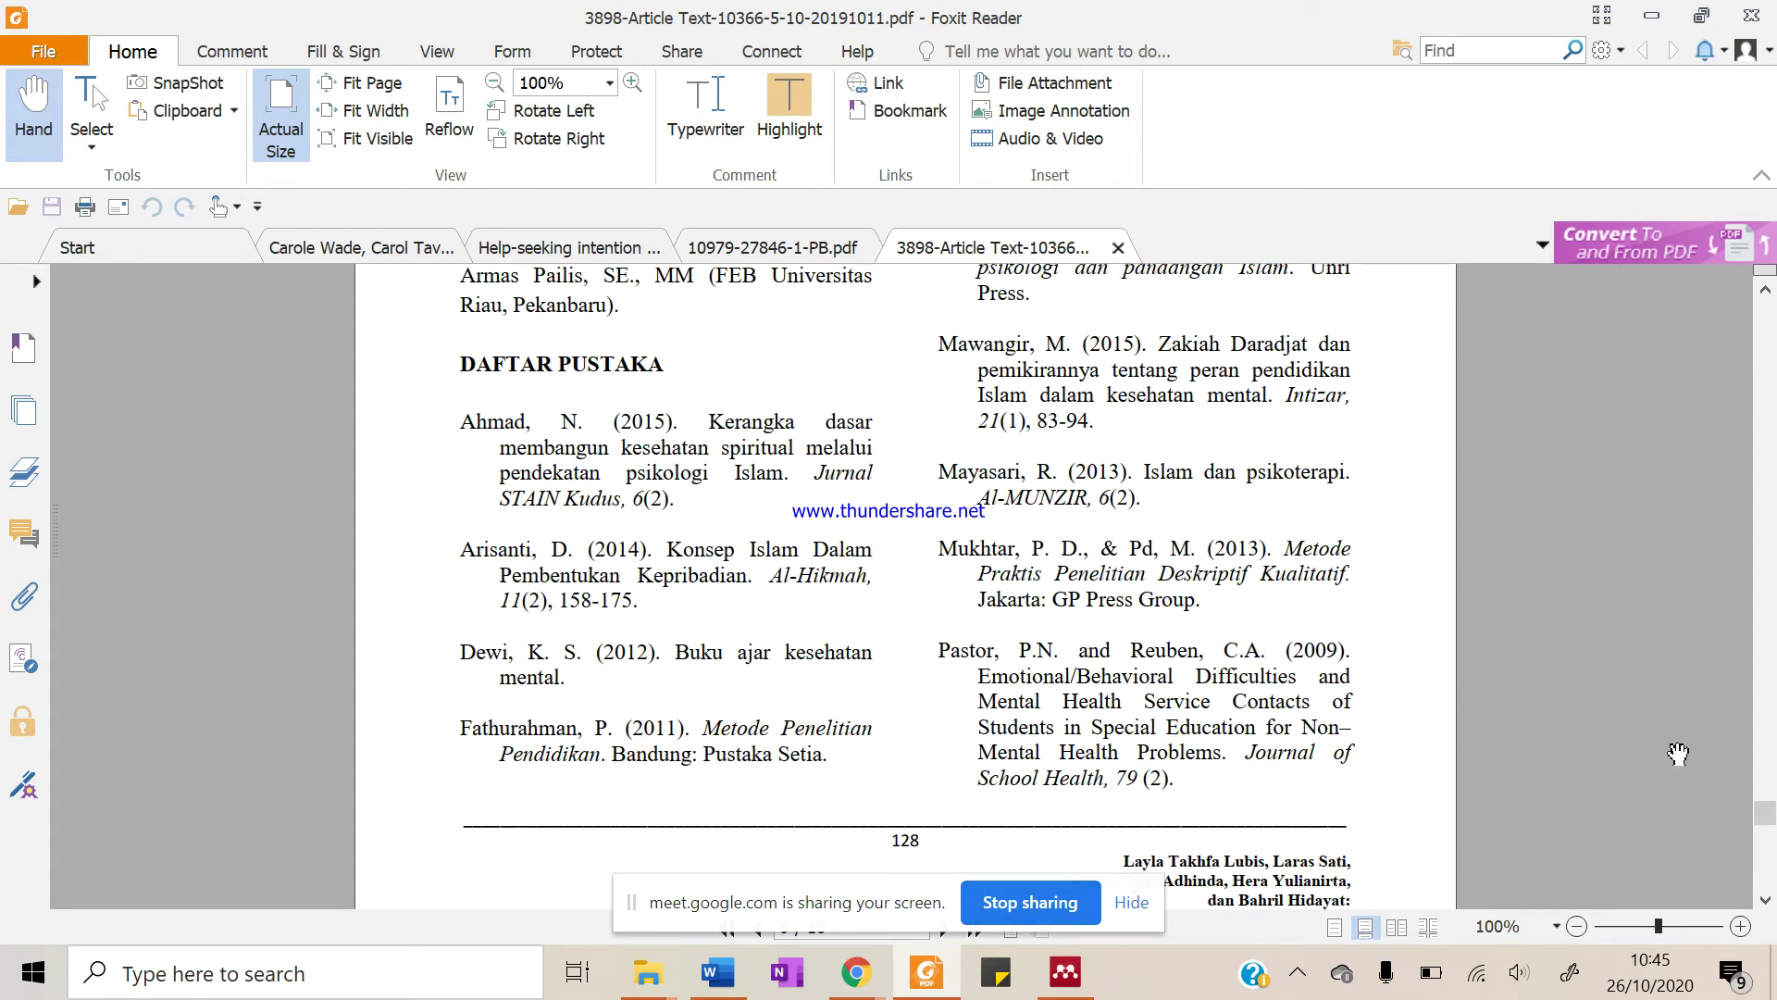
drag(1765, 812, 1766, 312)
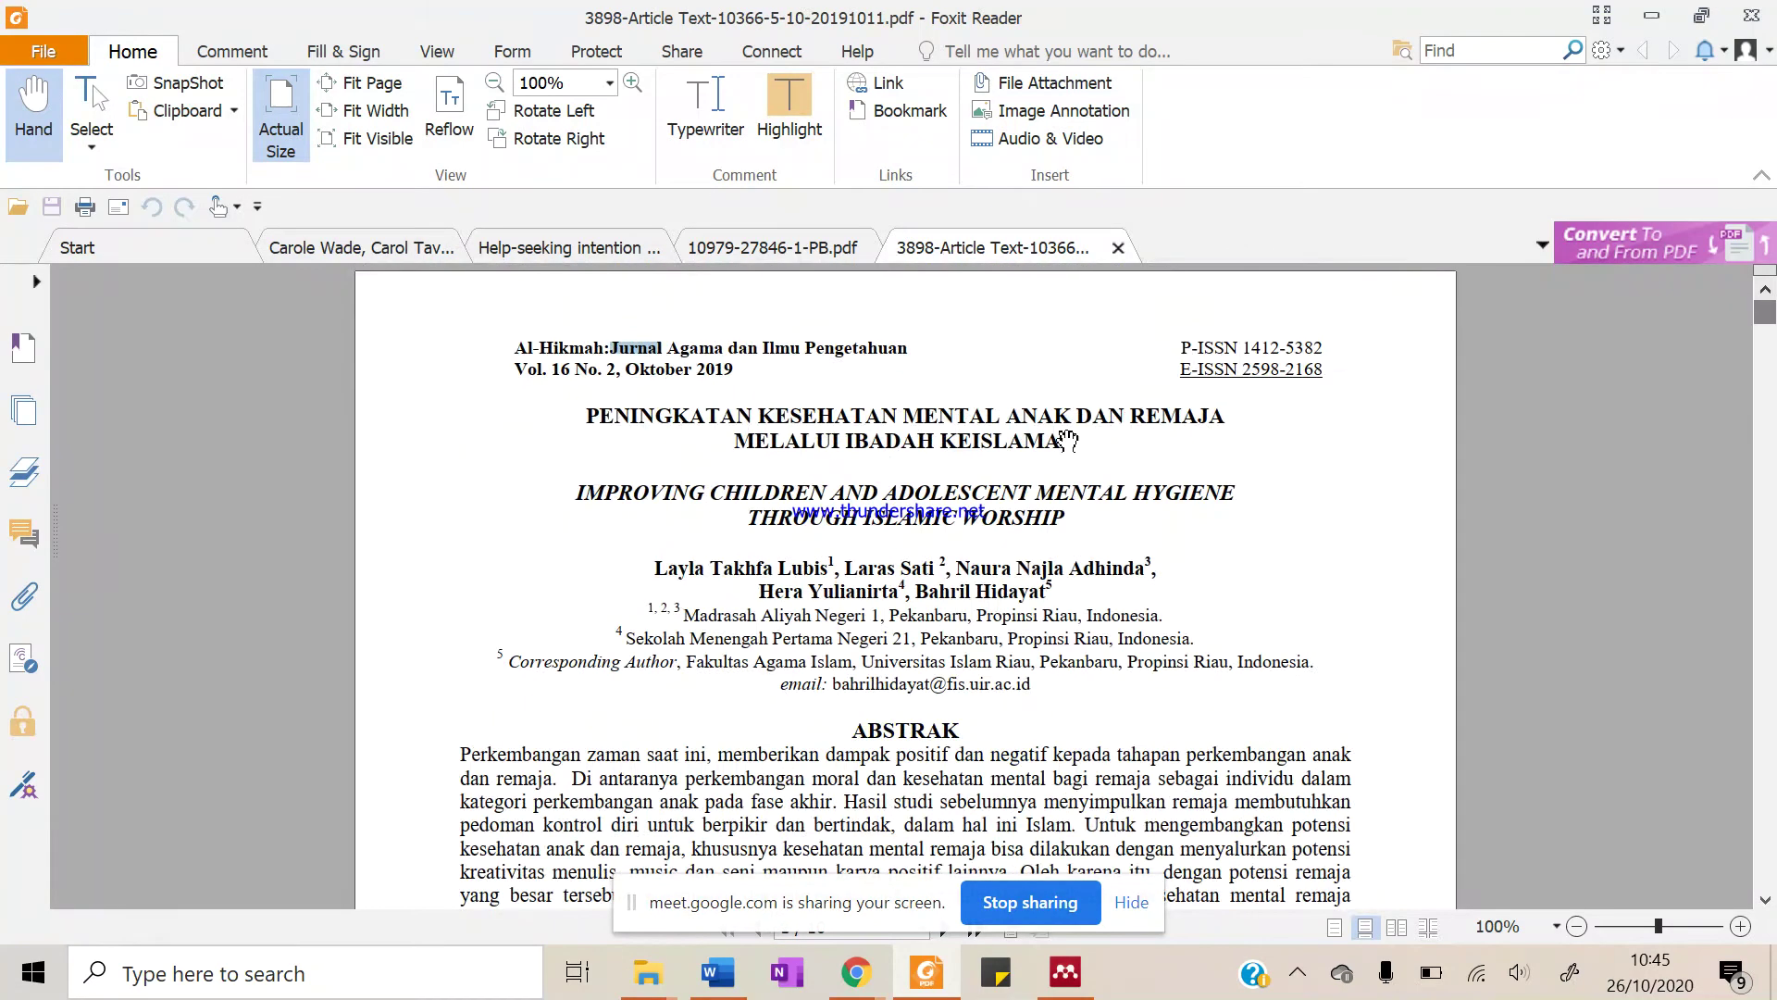
Flip between the two open article PDFs, then switch to the DATA (D:) folder in File Explorer and clear the file selection
click(828, 250)
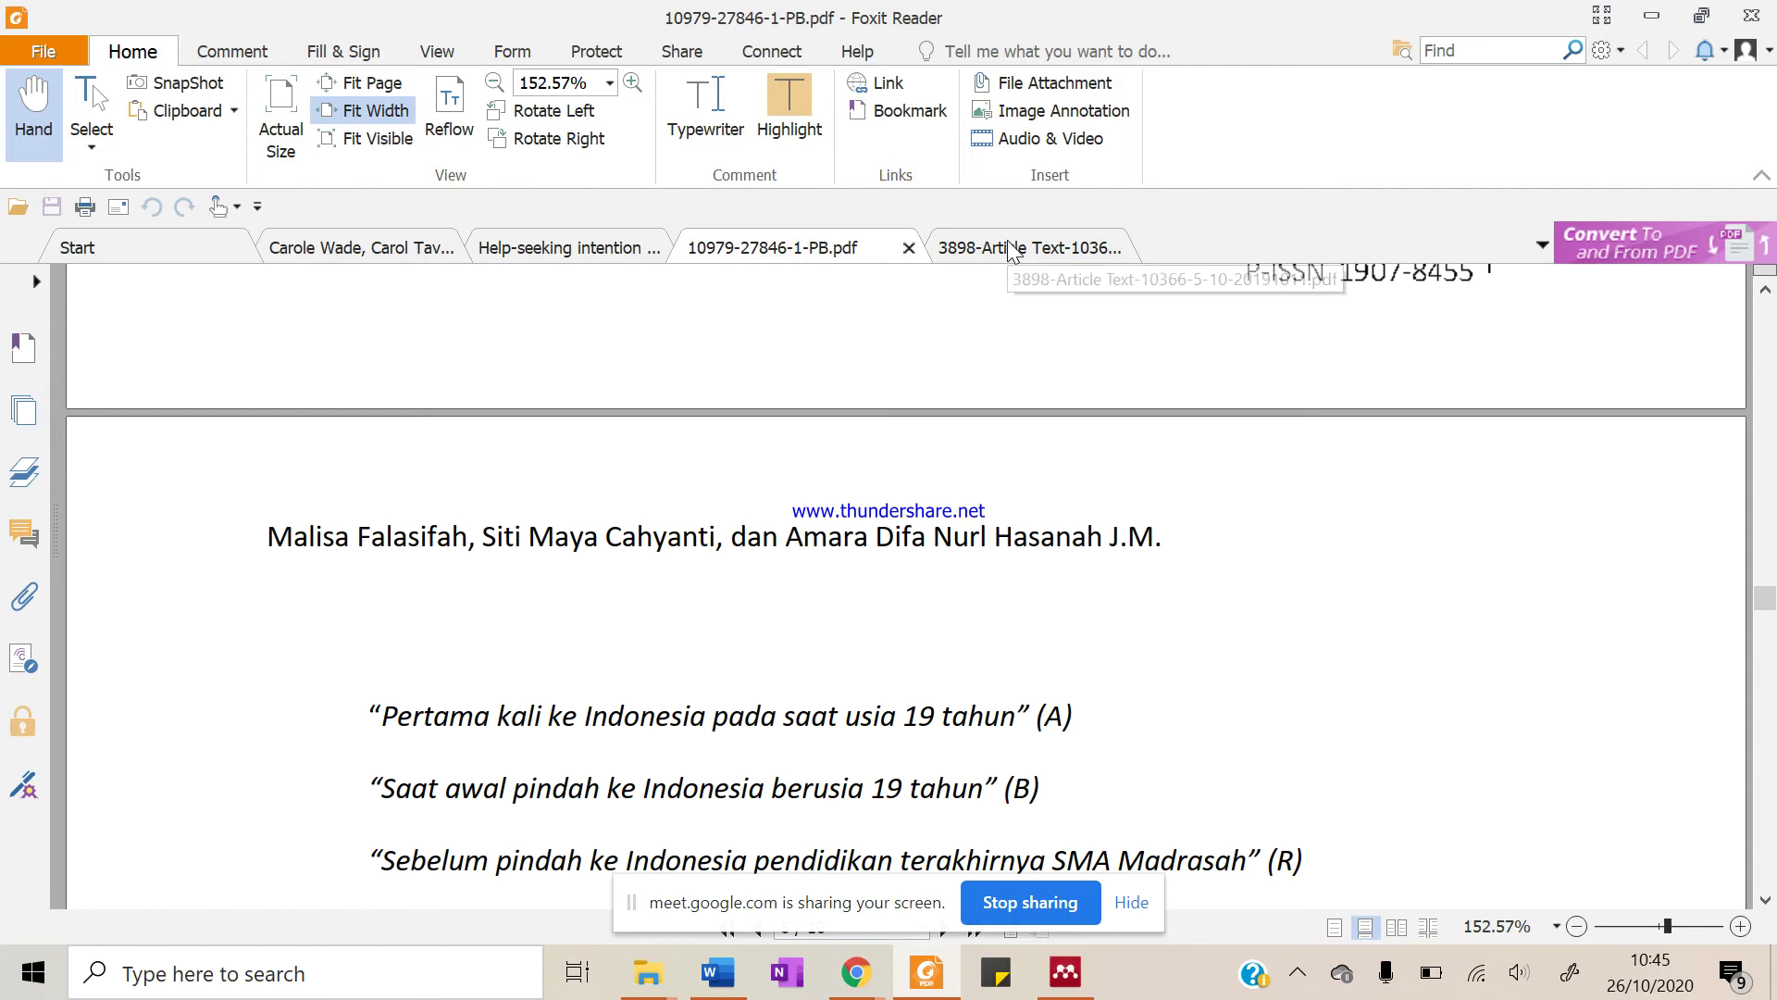
click(1011, 250)
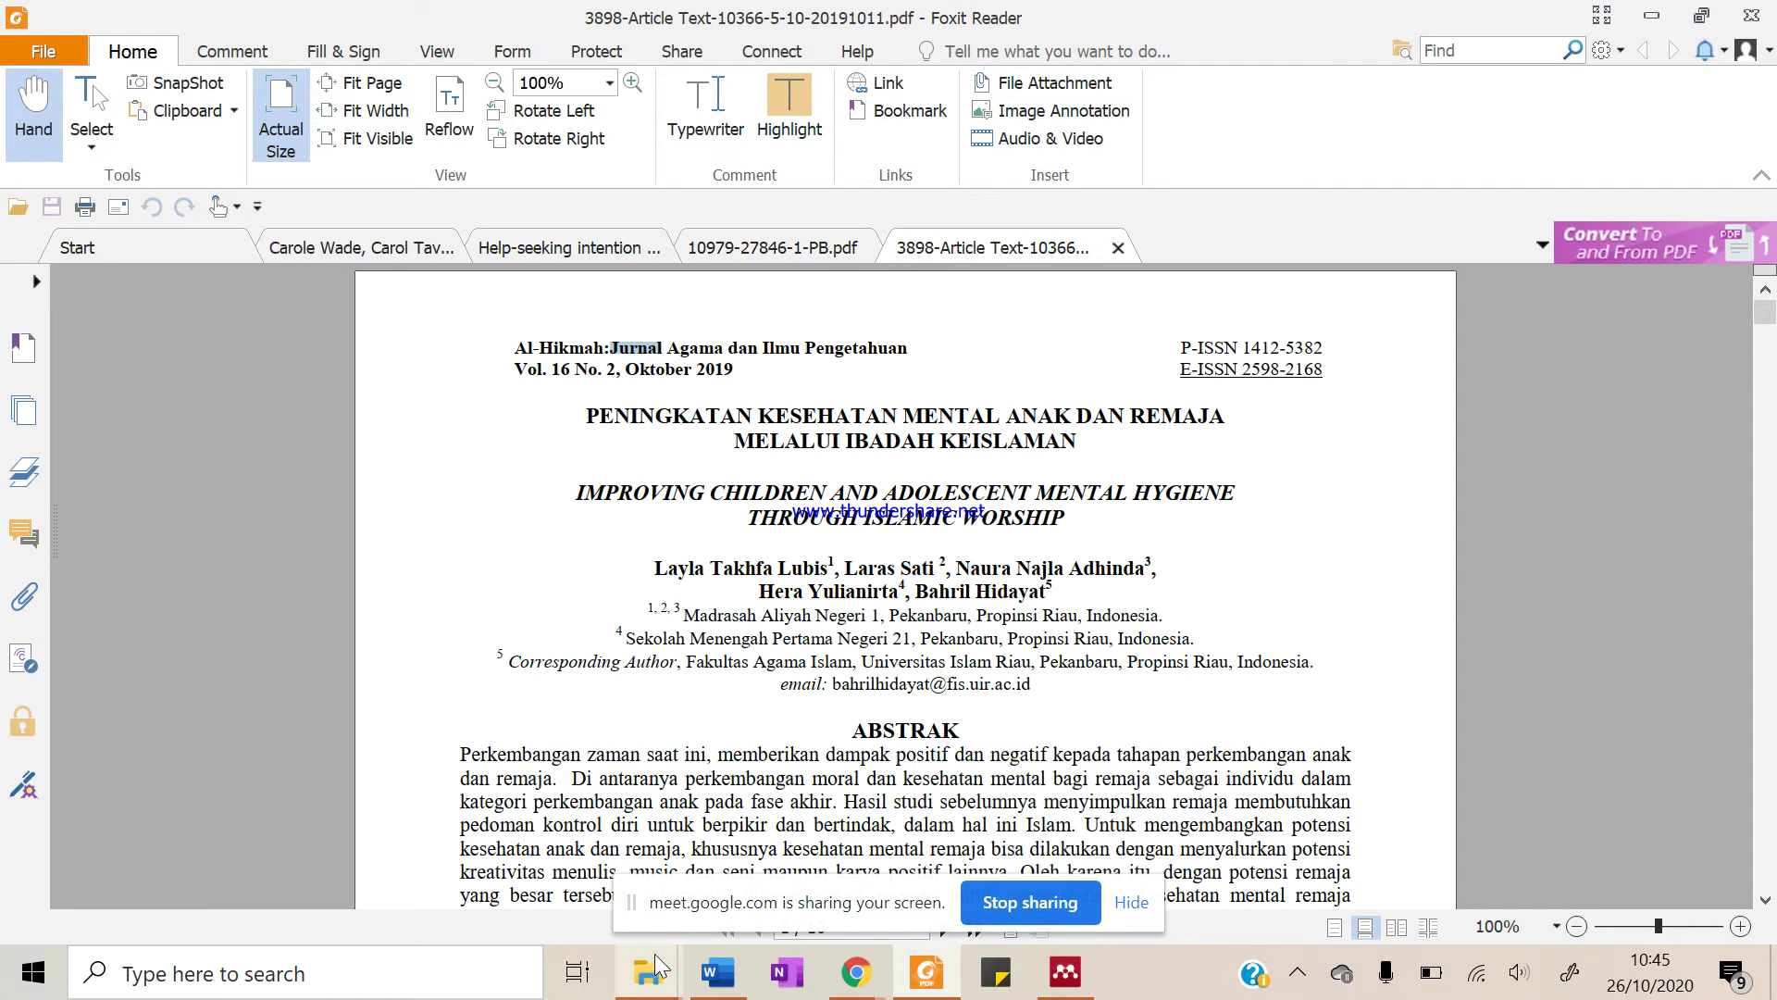
mouse_move(648, 972)
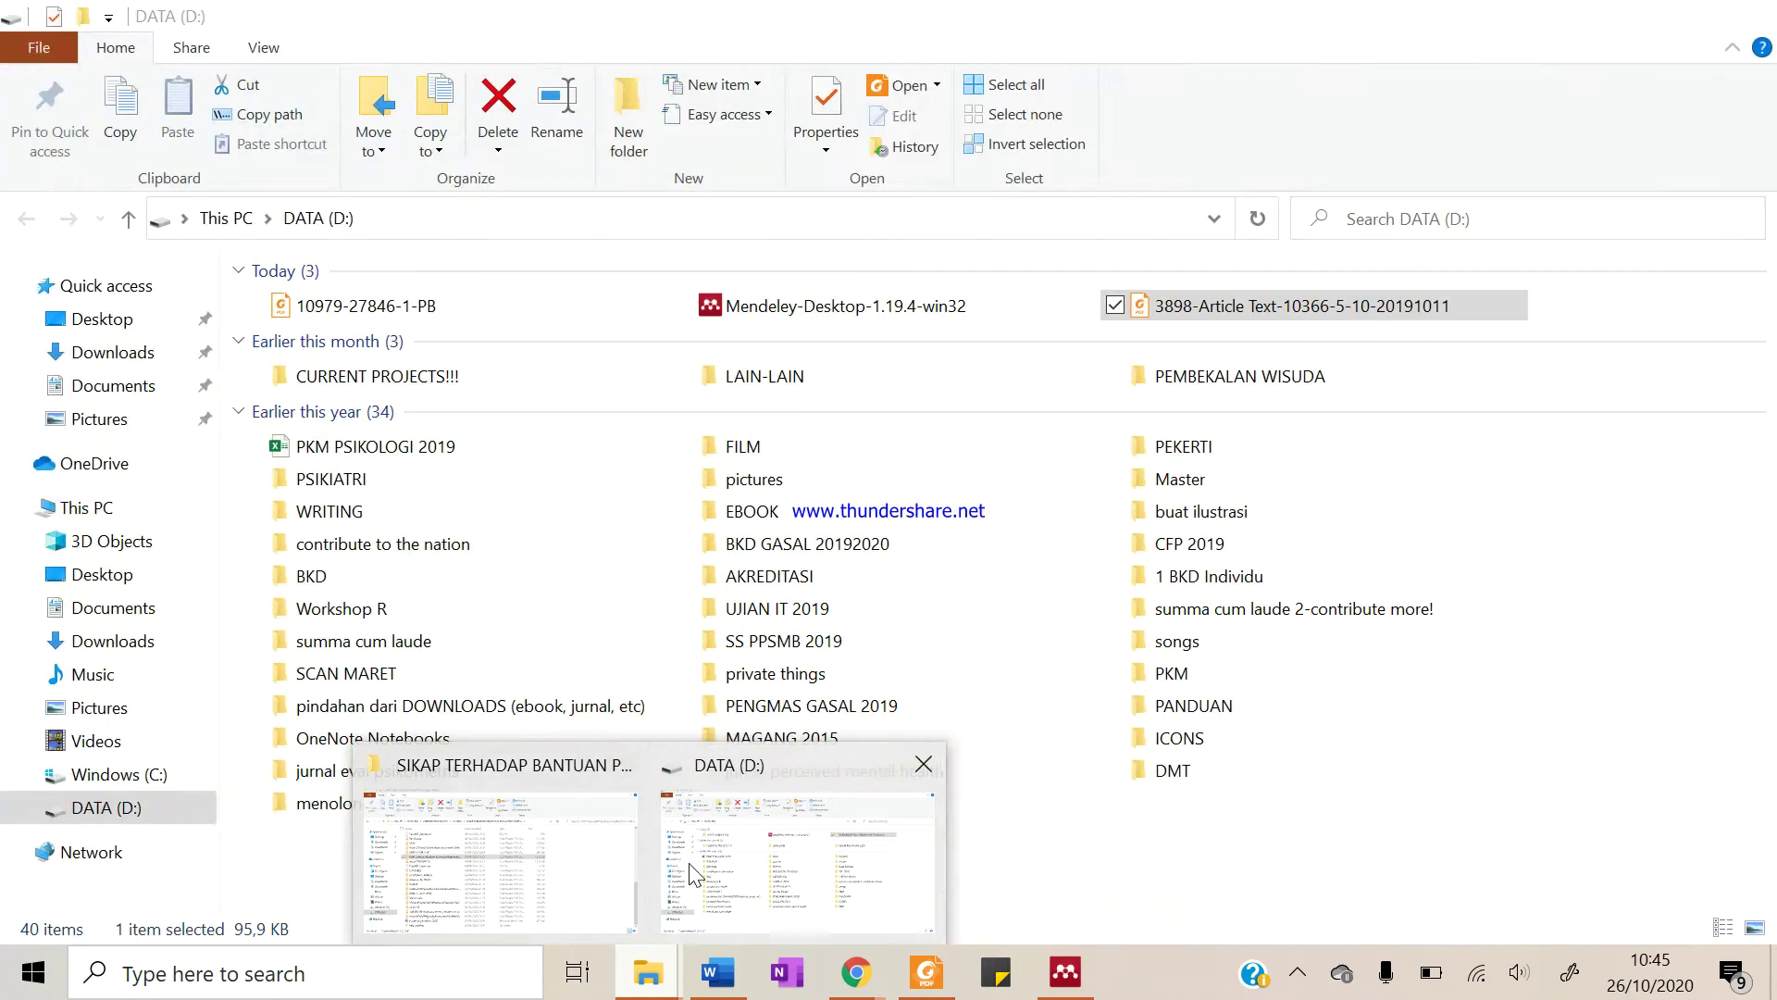
click(692, 873)
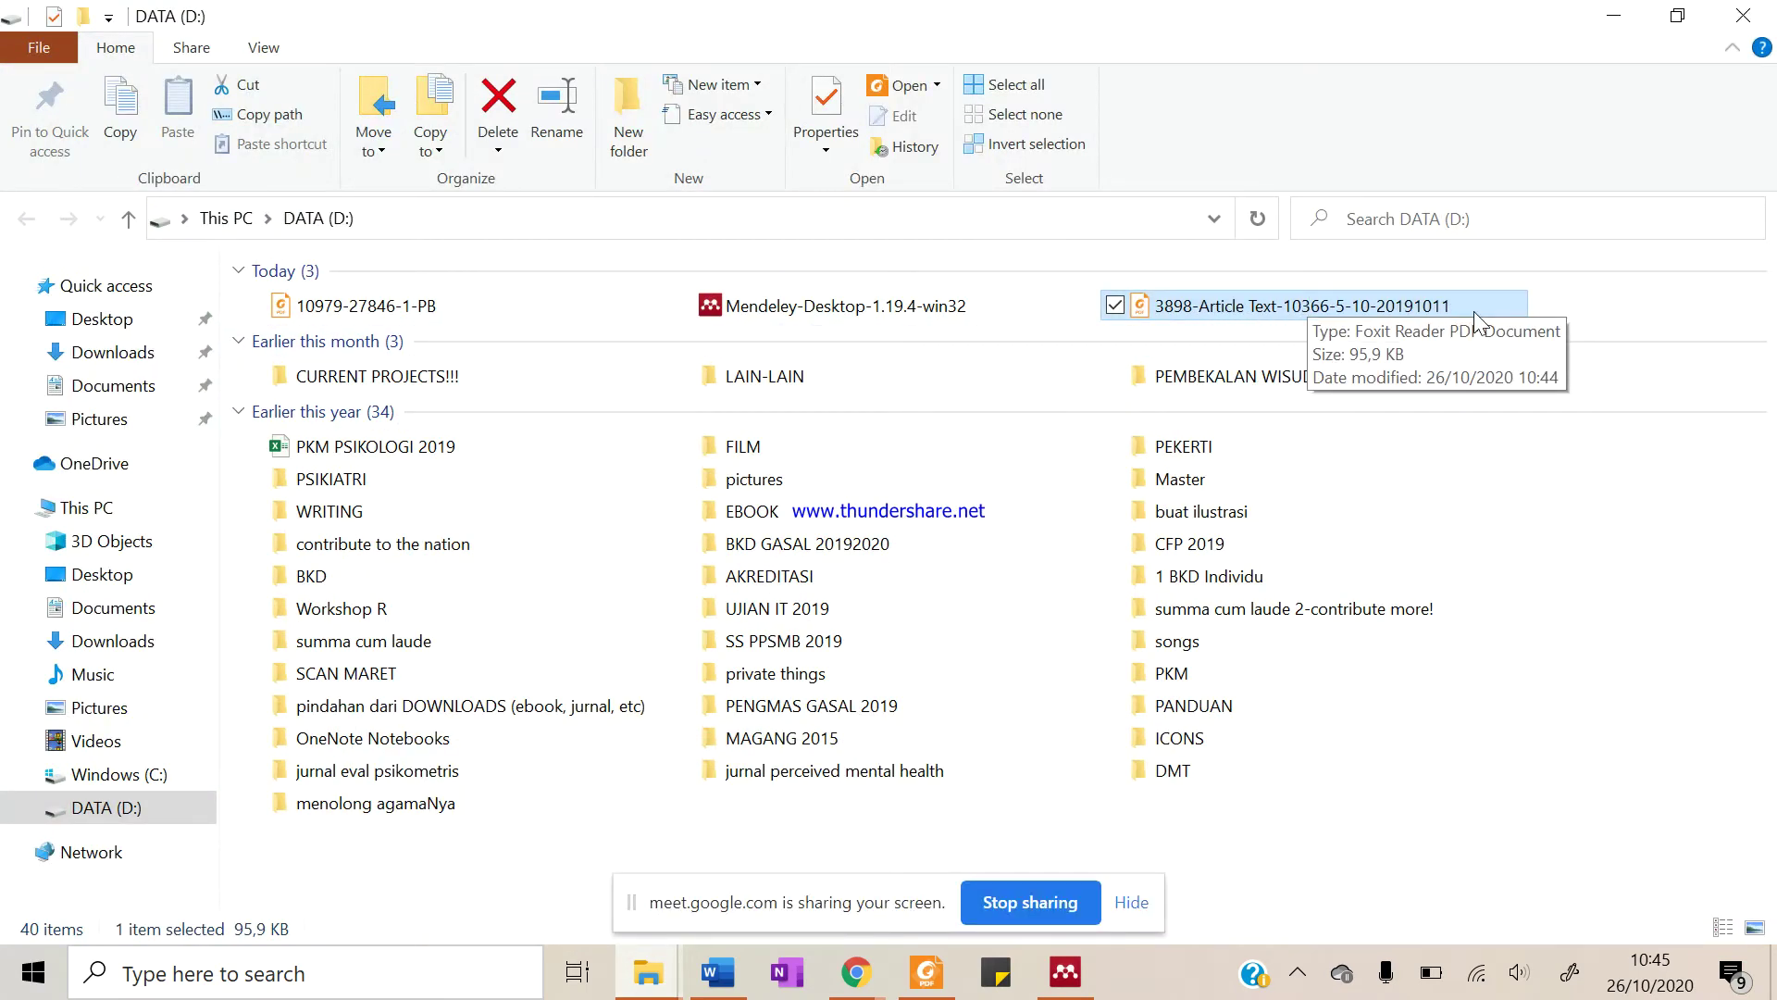
click(1585, 306)
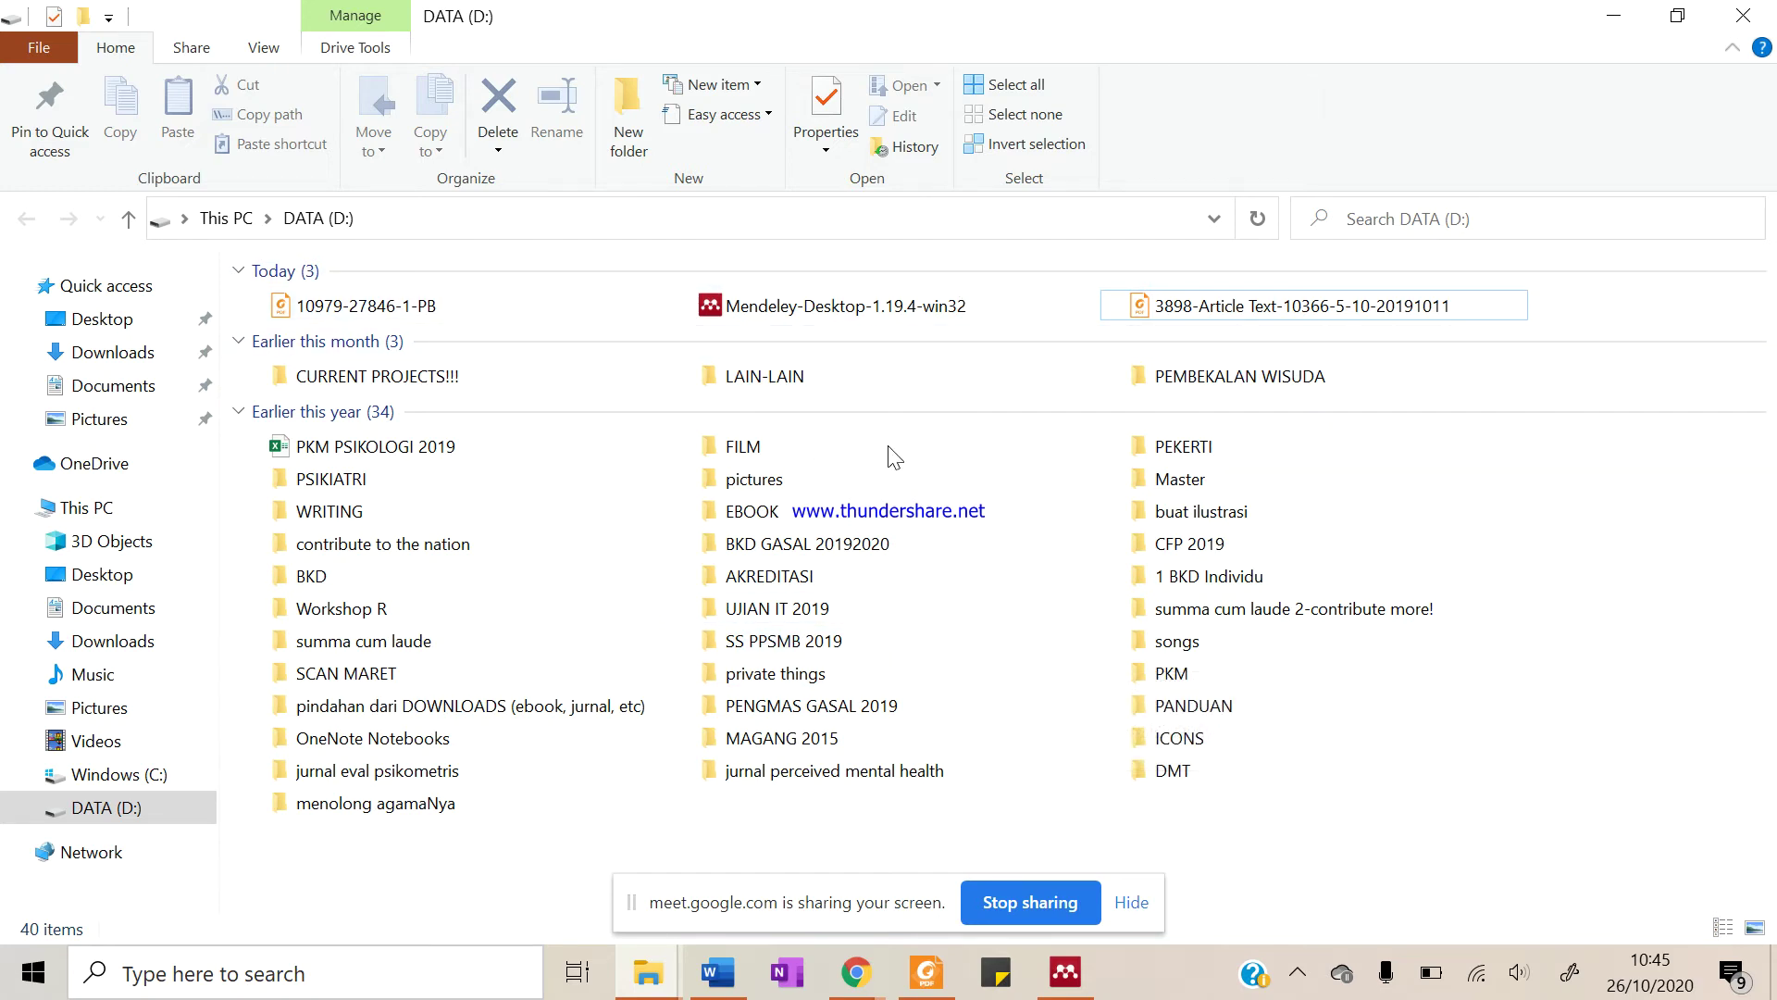
Switch to Mendeley Desktop, dismiss the message notification, and look through the library's folder list down to its end
click(1065, 971)
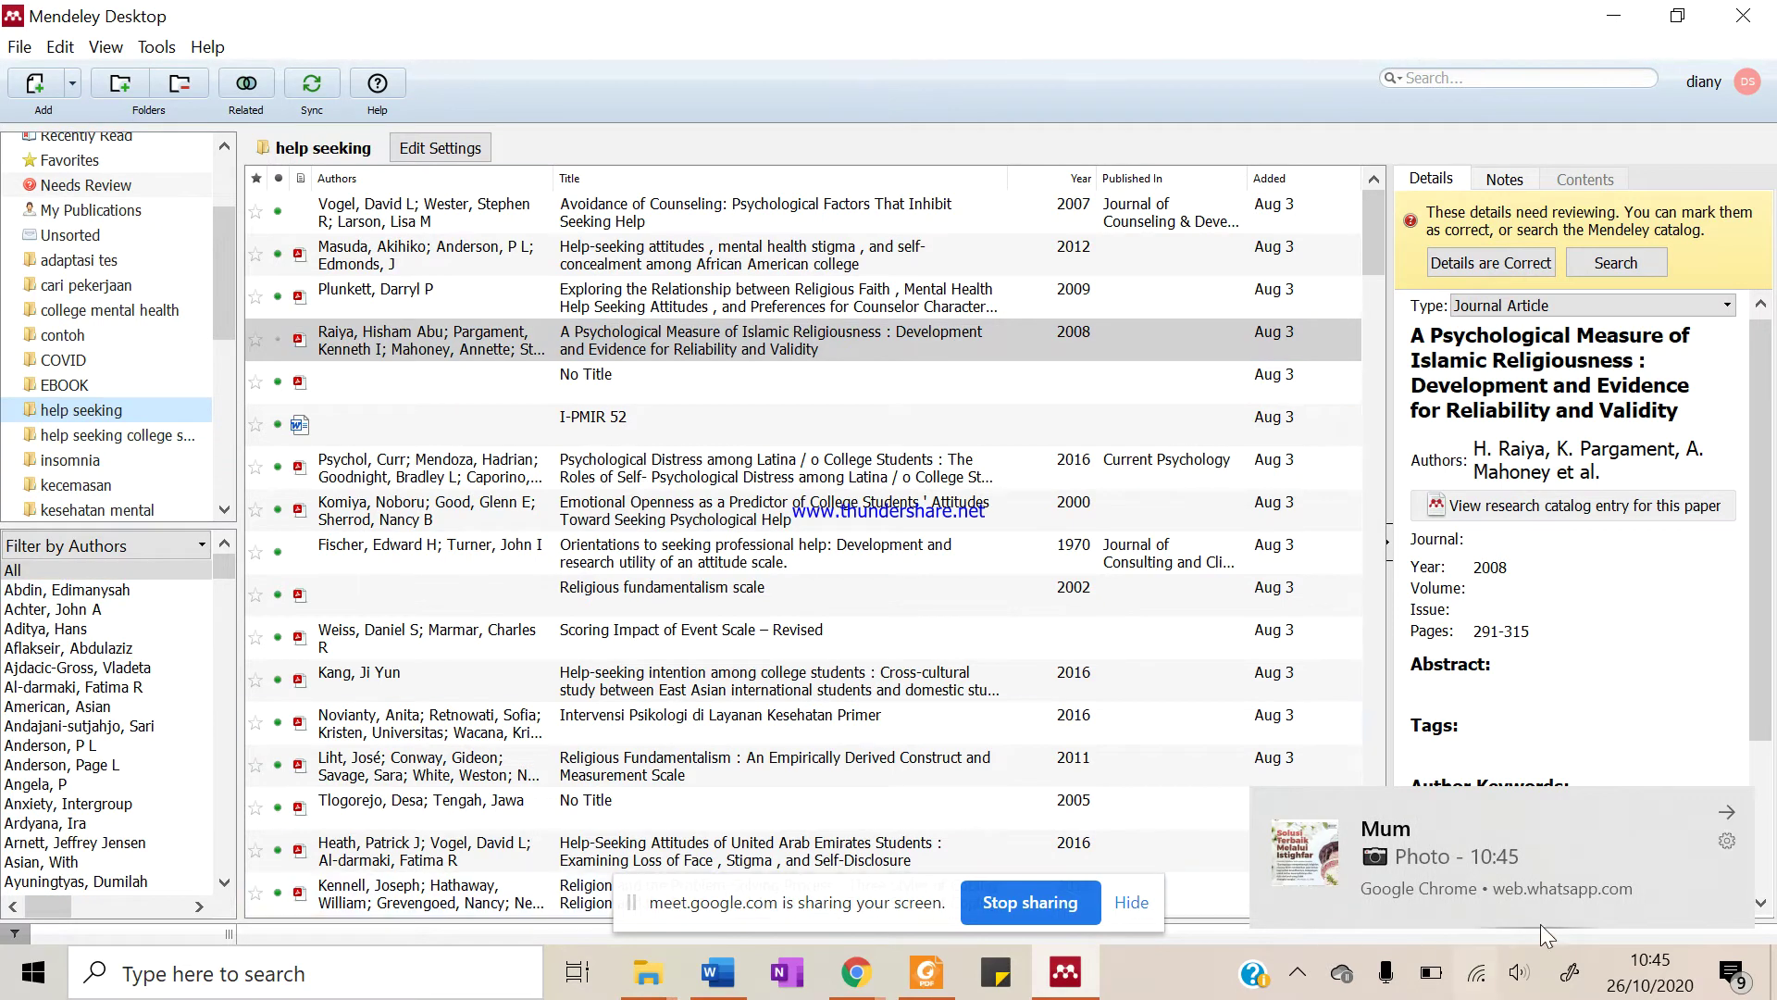
click(1729, 805)
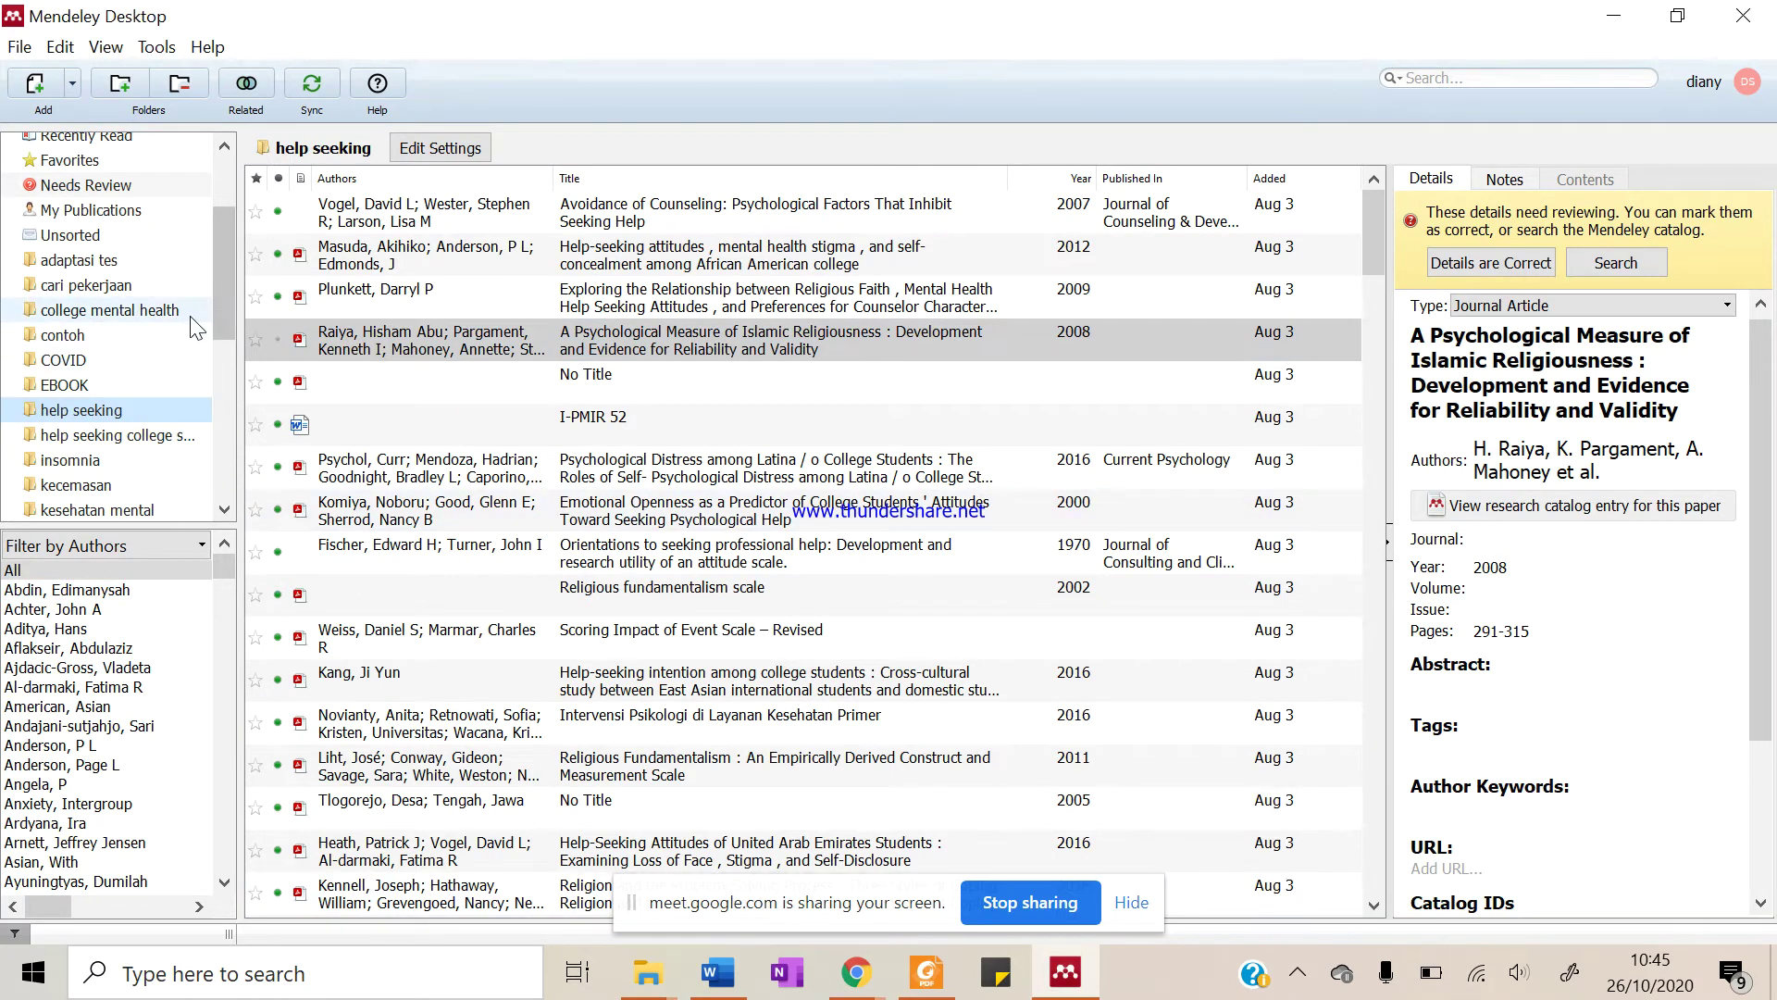
drag(226, 309, 226, 239)
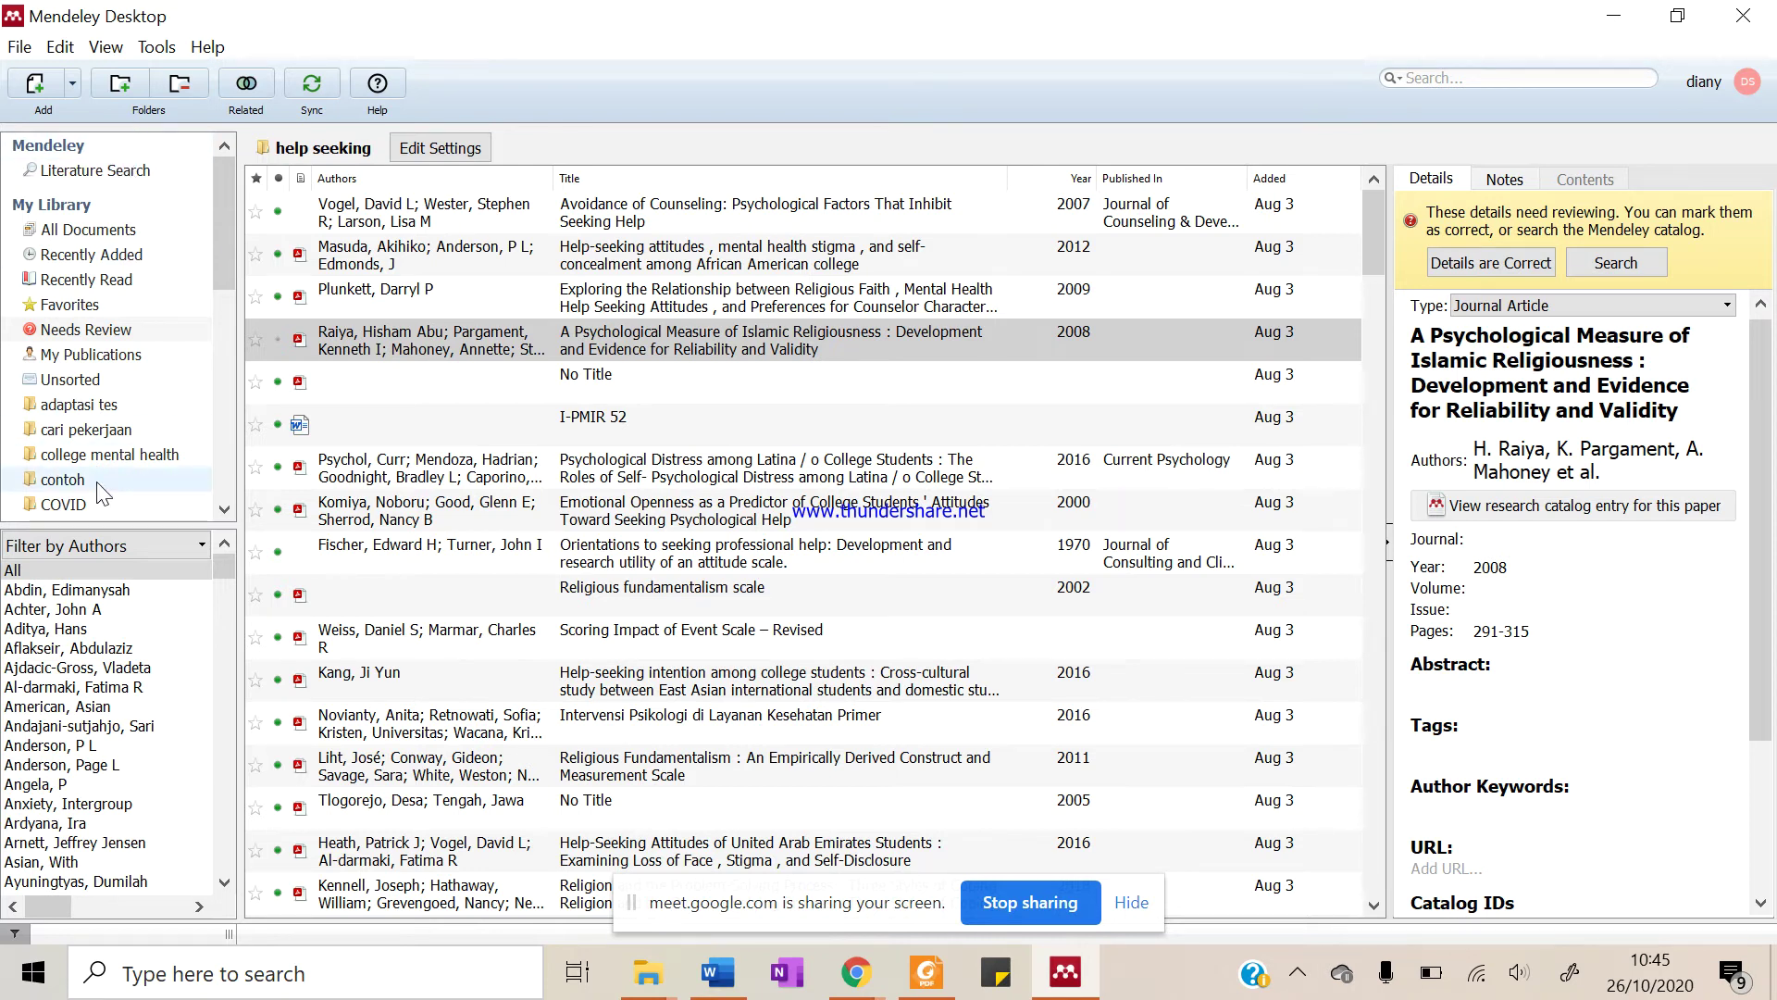
scroll(96, 481, down, 2)
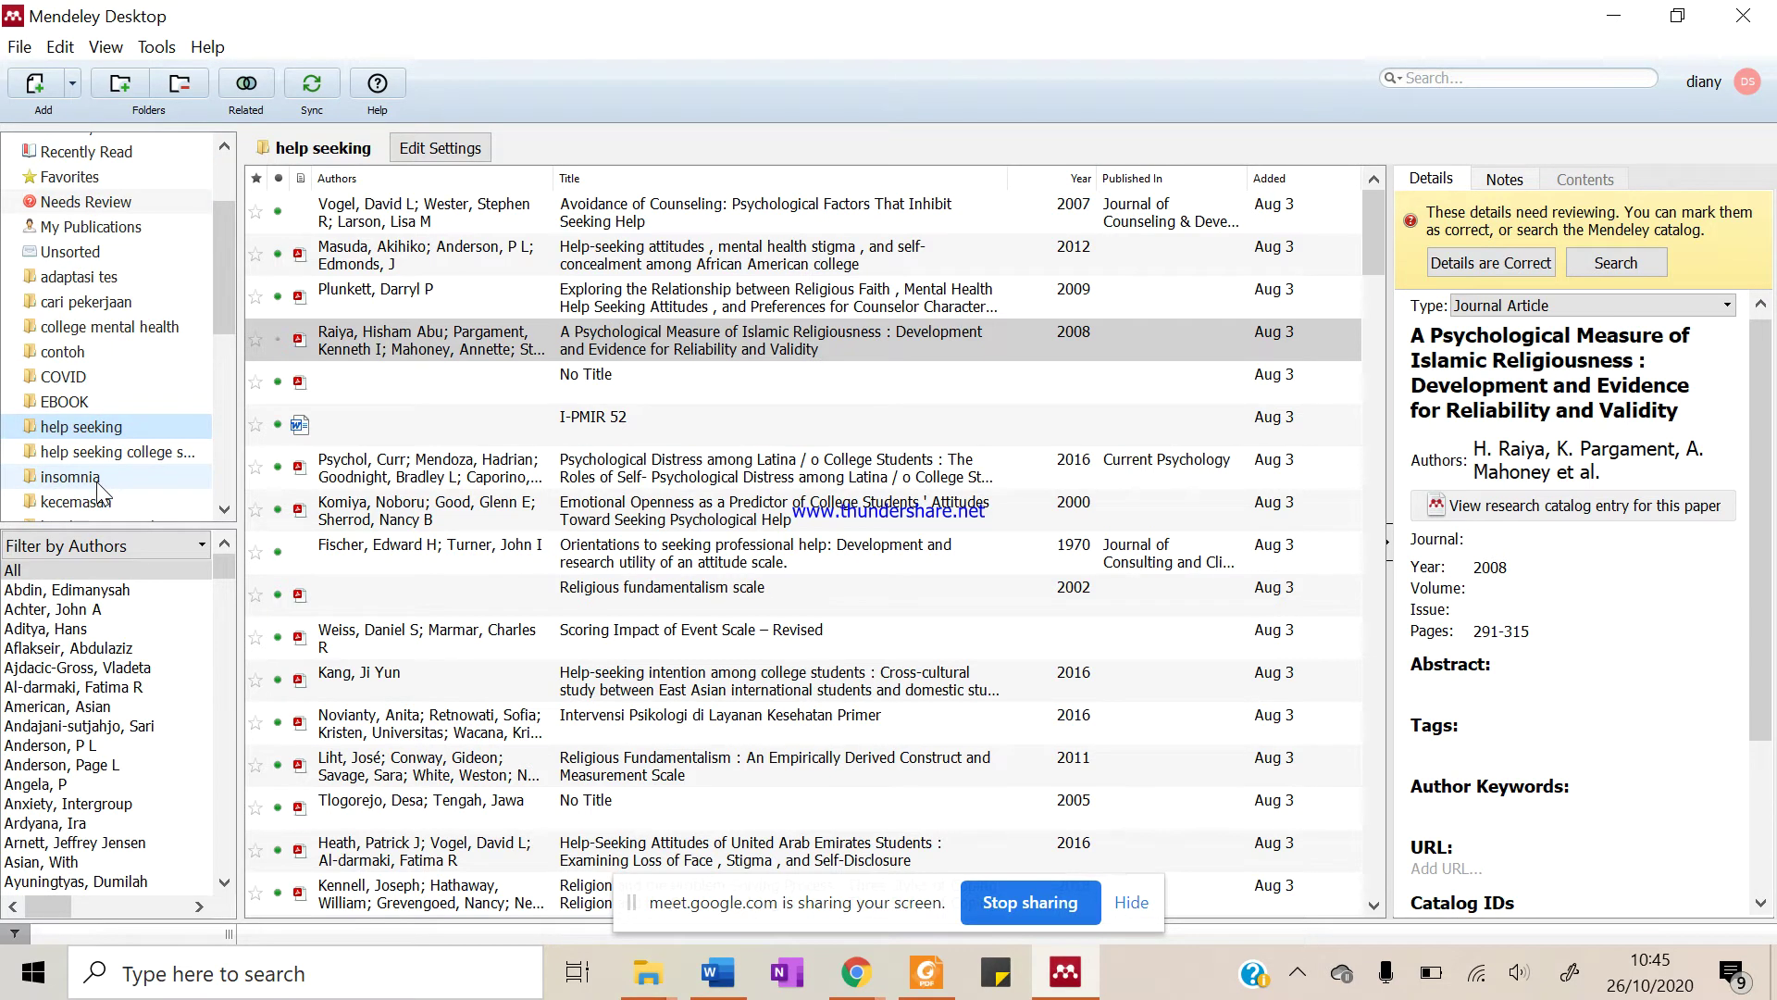
scroll(96, 488, down, 5)
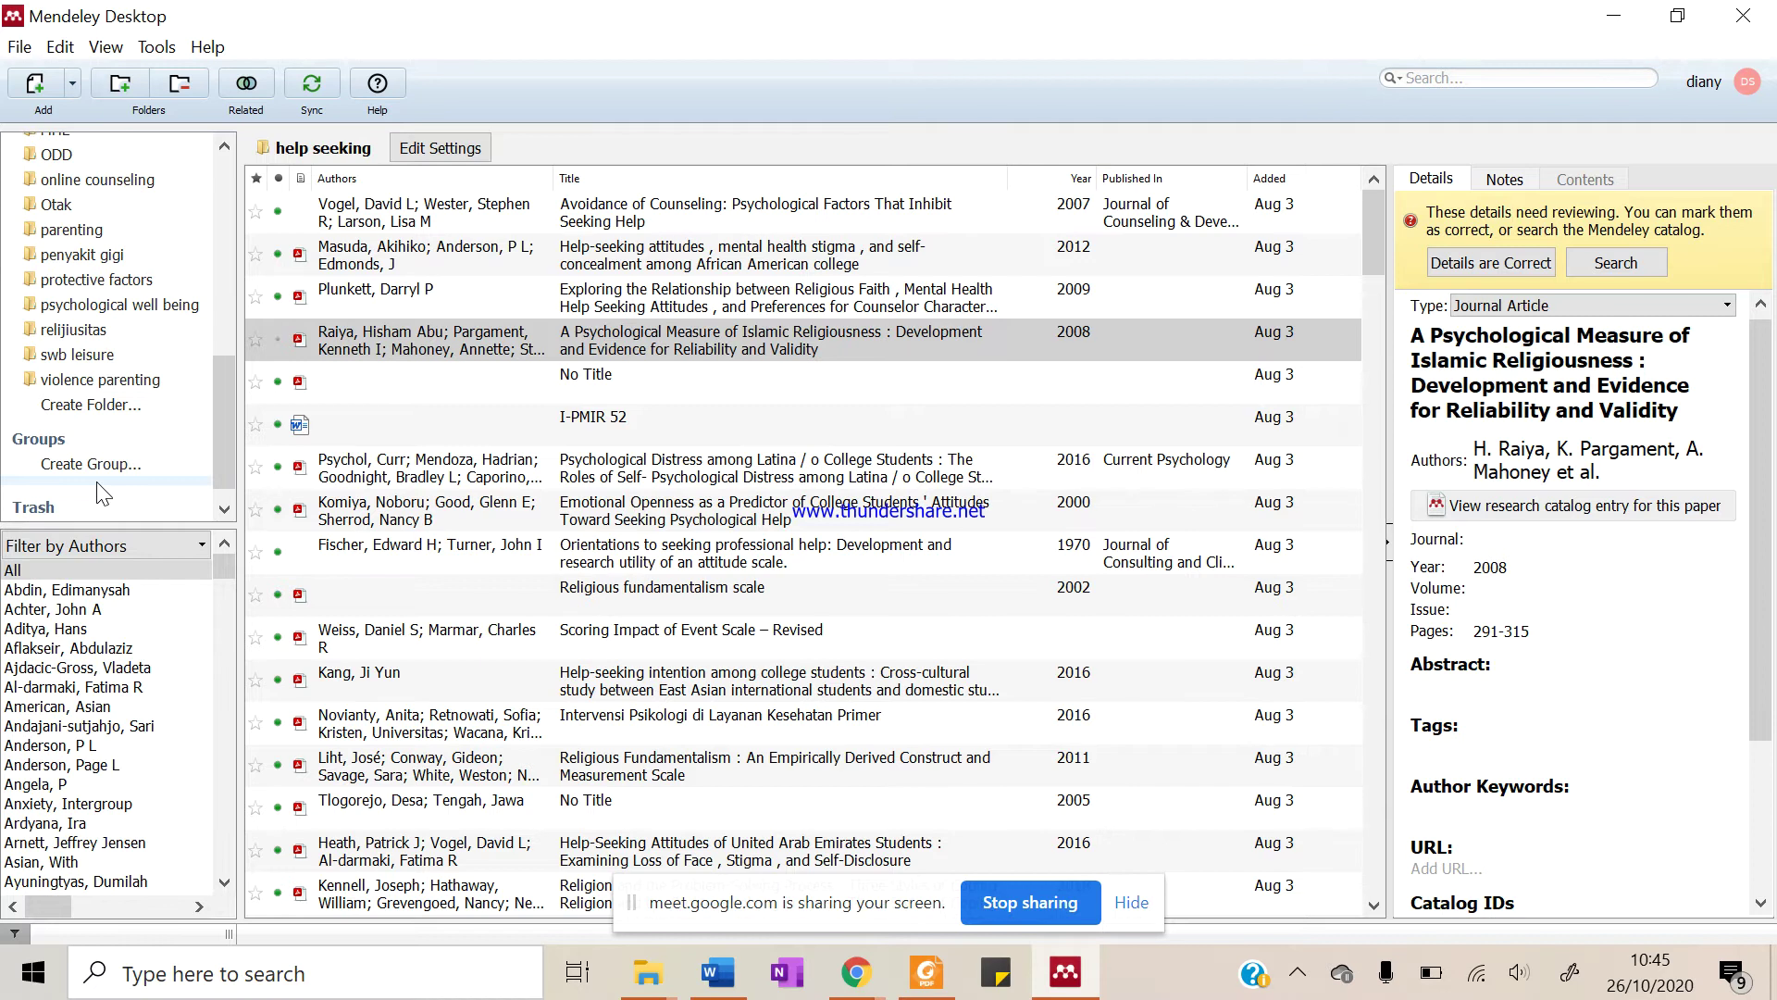
Create a new library folder named "kesehatan mental remaja"
click(108, 410)
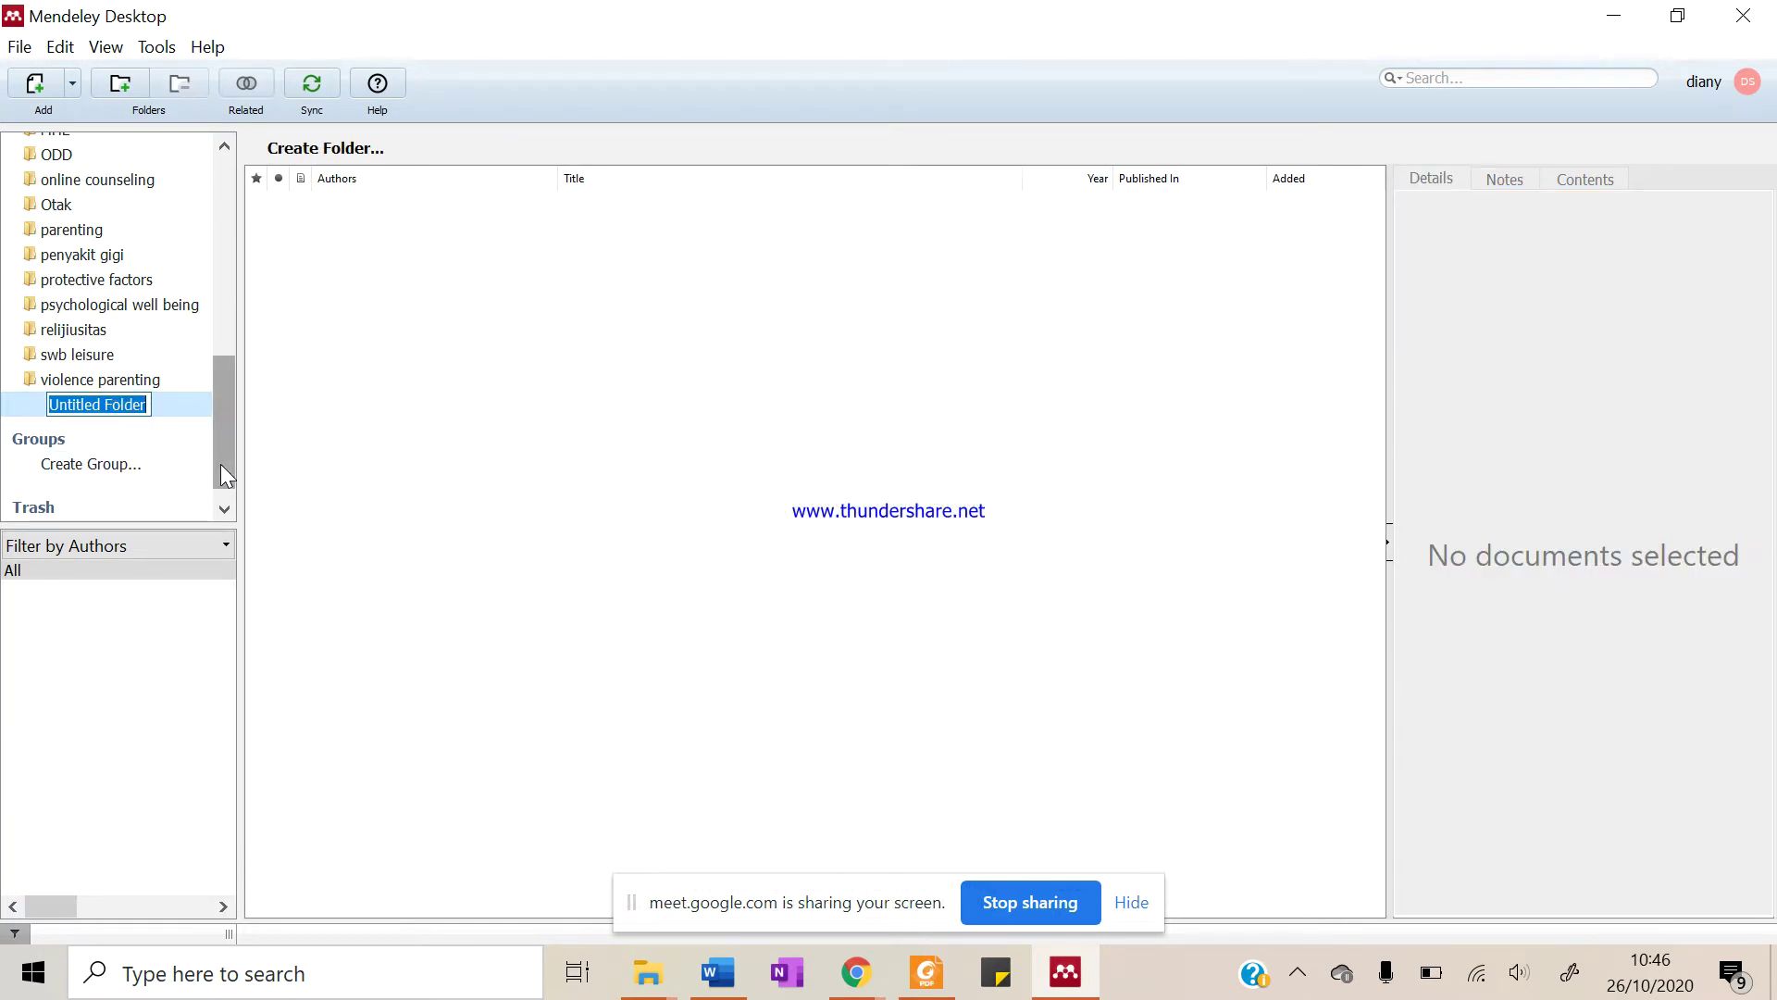
text(kesehatn)
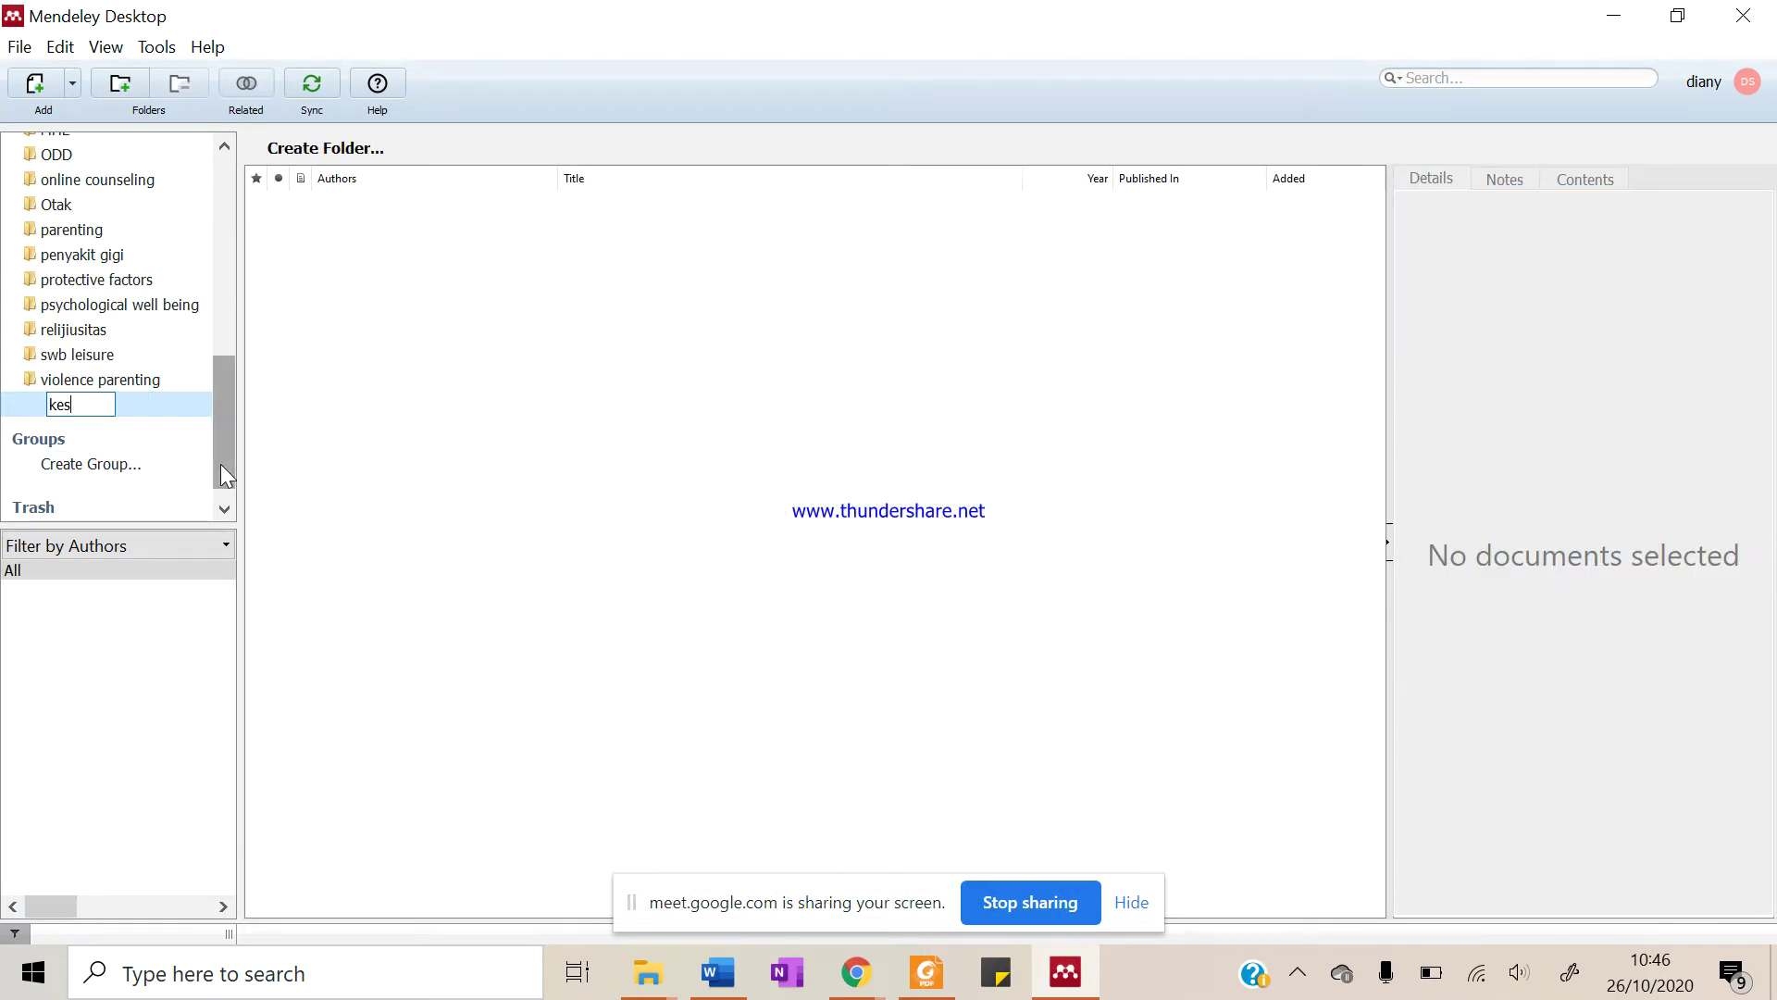
key(BackSpace)
key(BackSpace)
text(tan)
text( mental remaja)
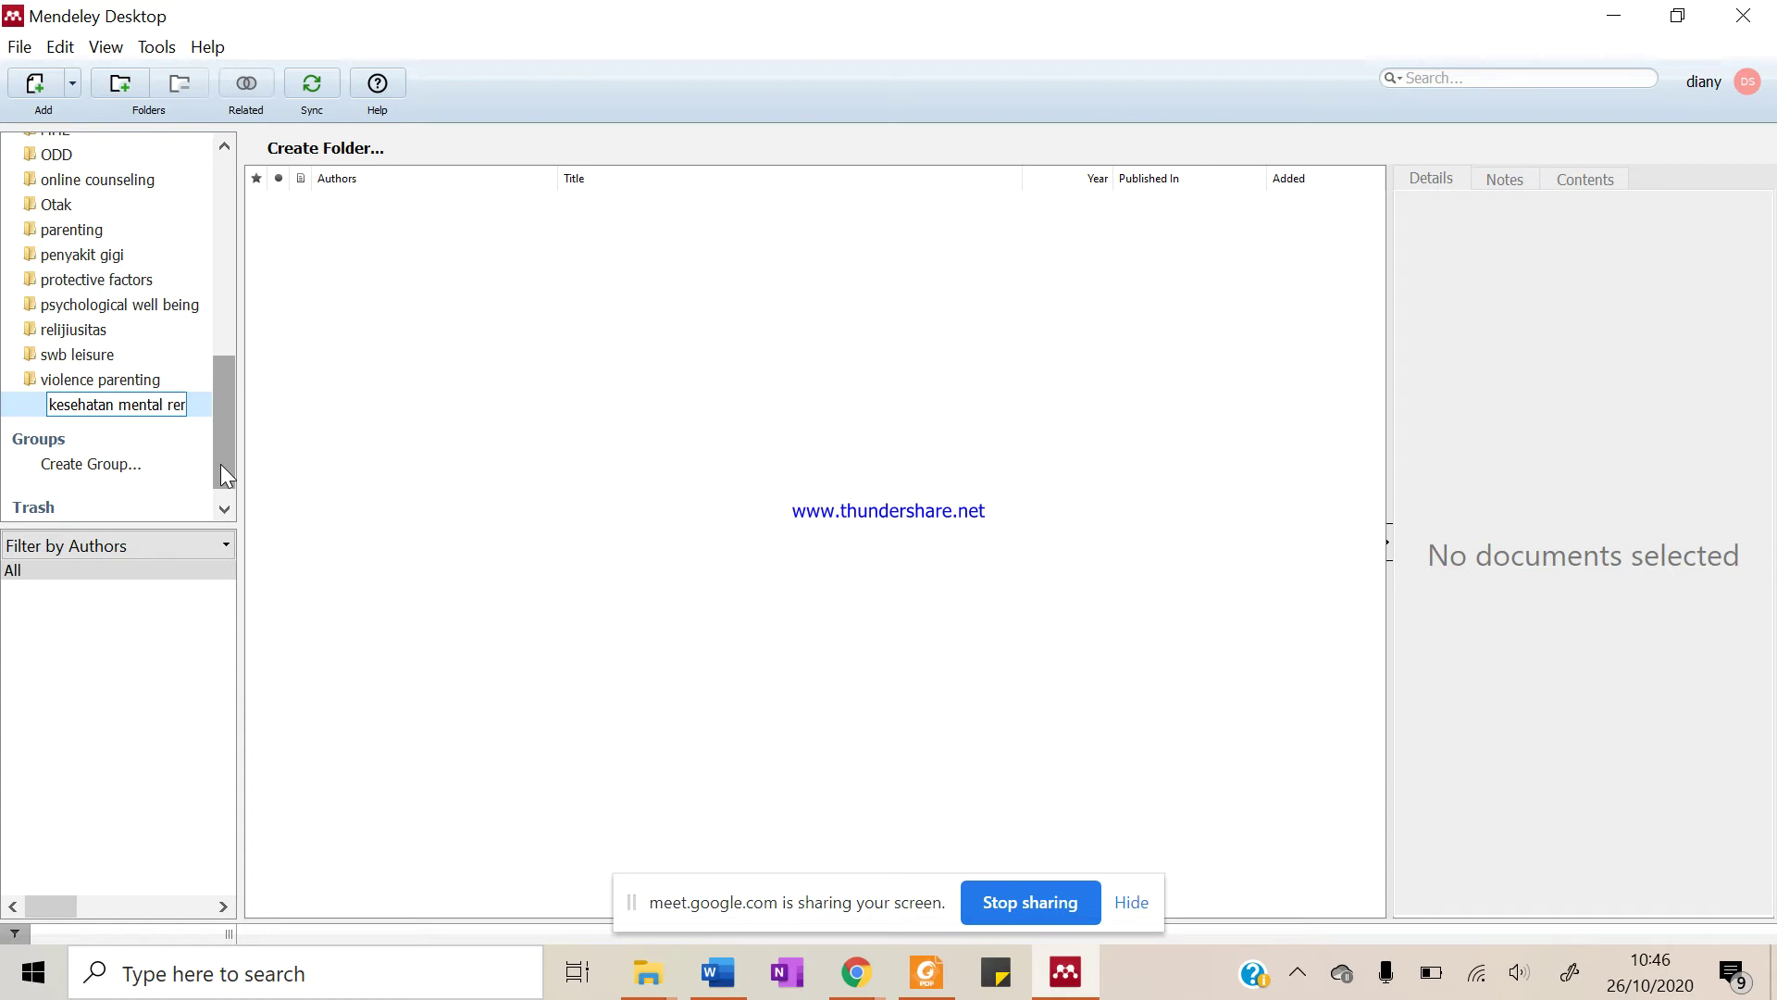
key(Return)
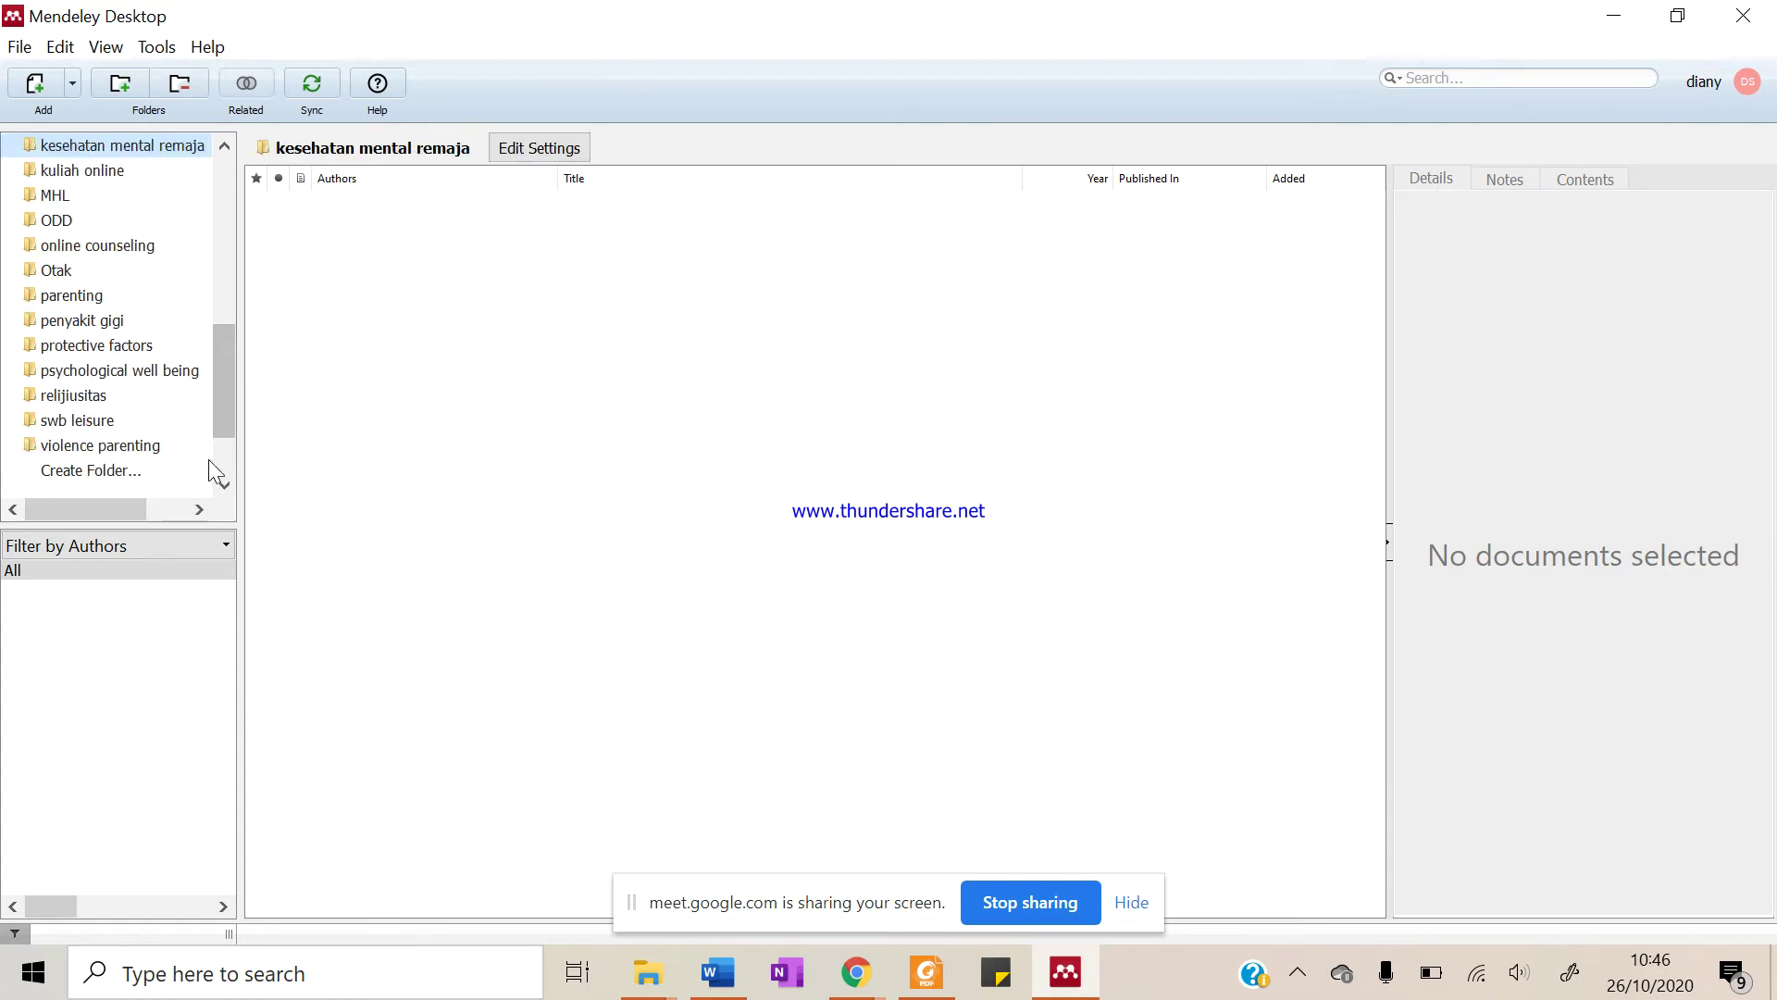
scroll(200, 436, up, 2)
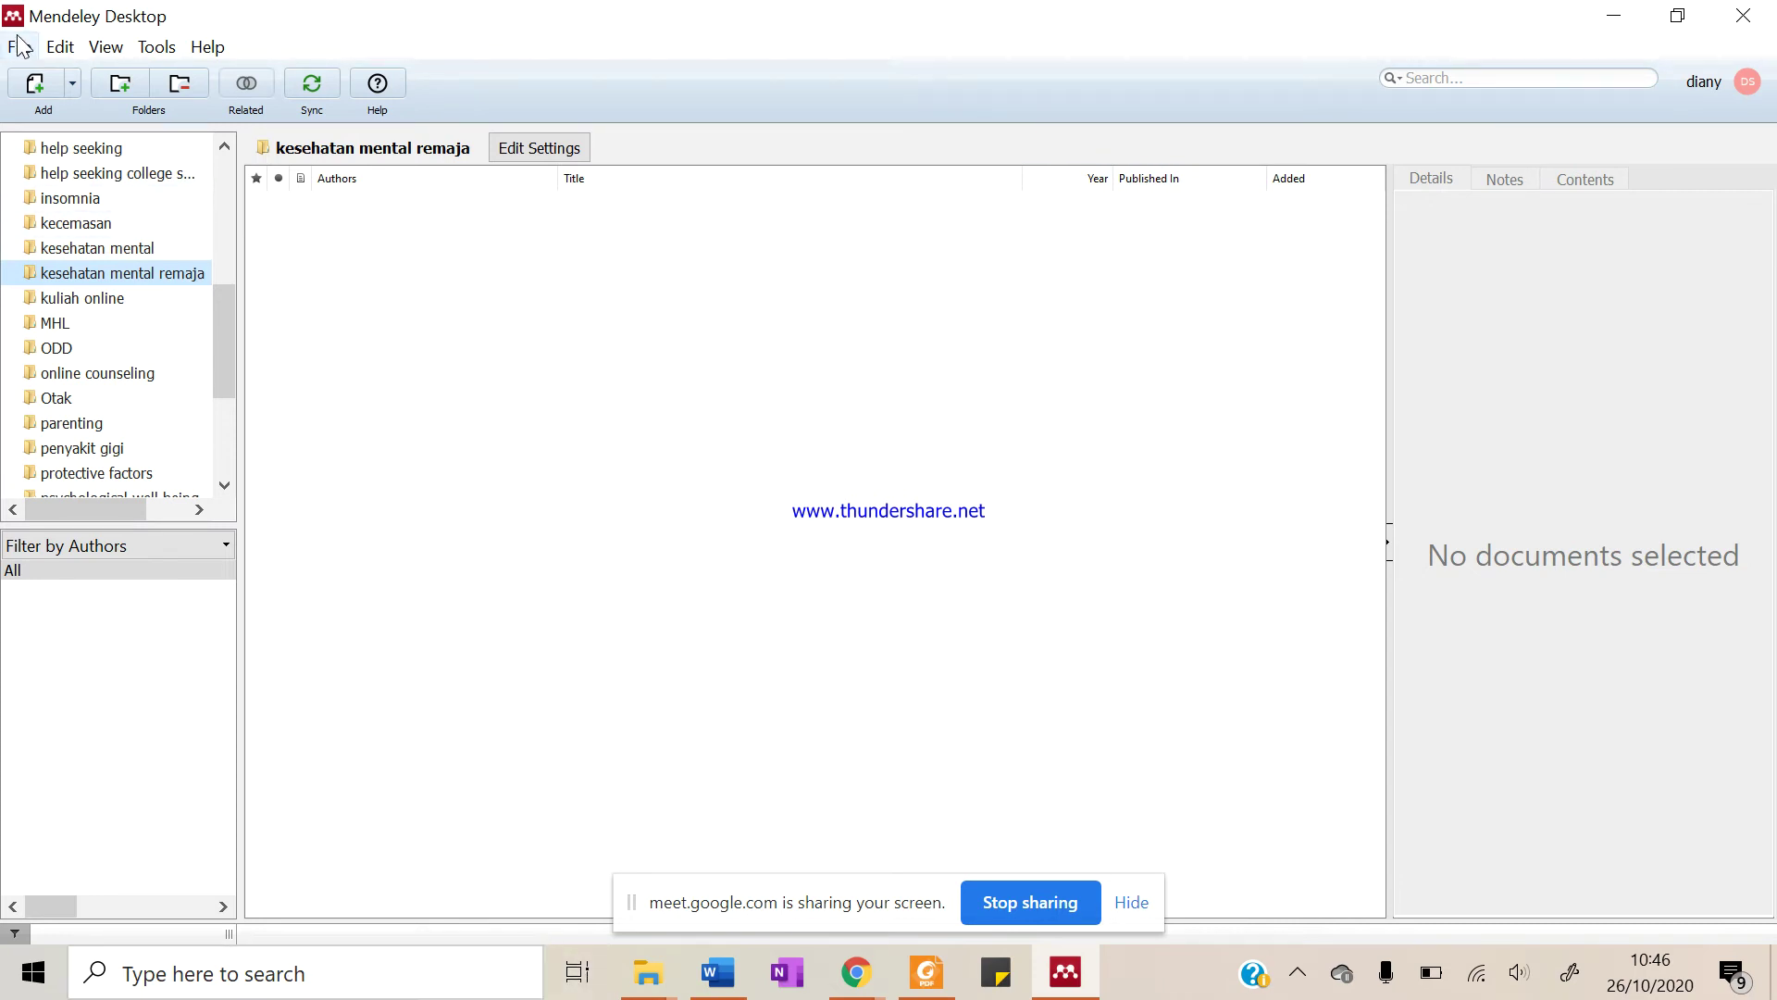
click(41, 87)
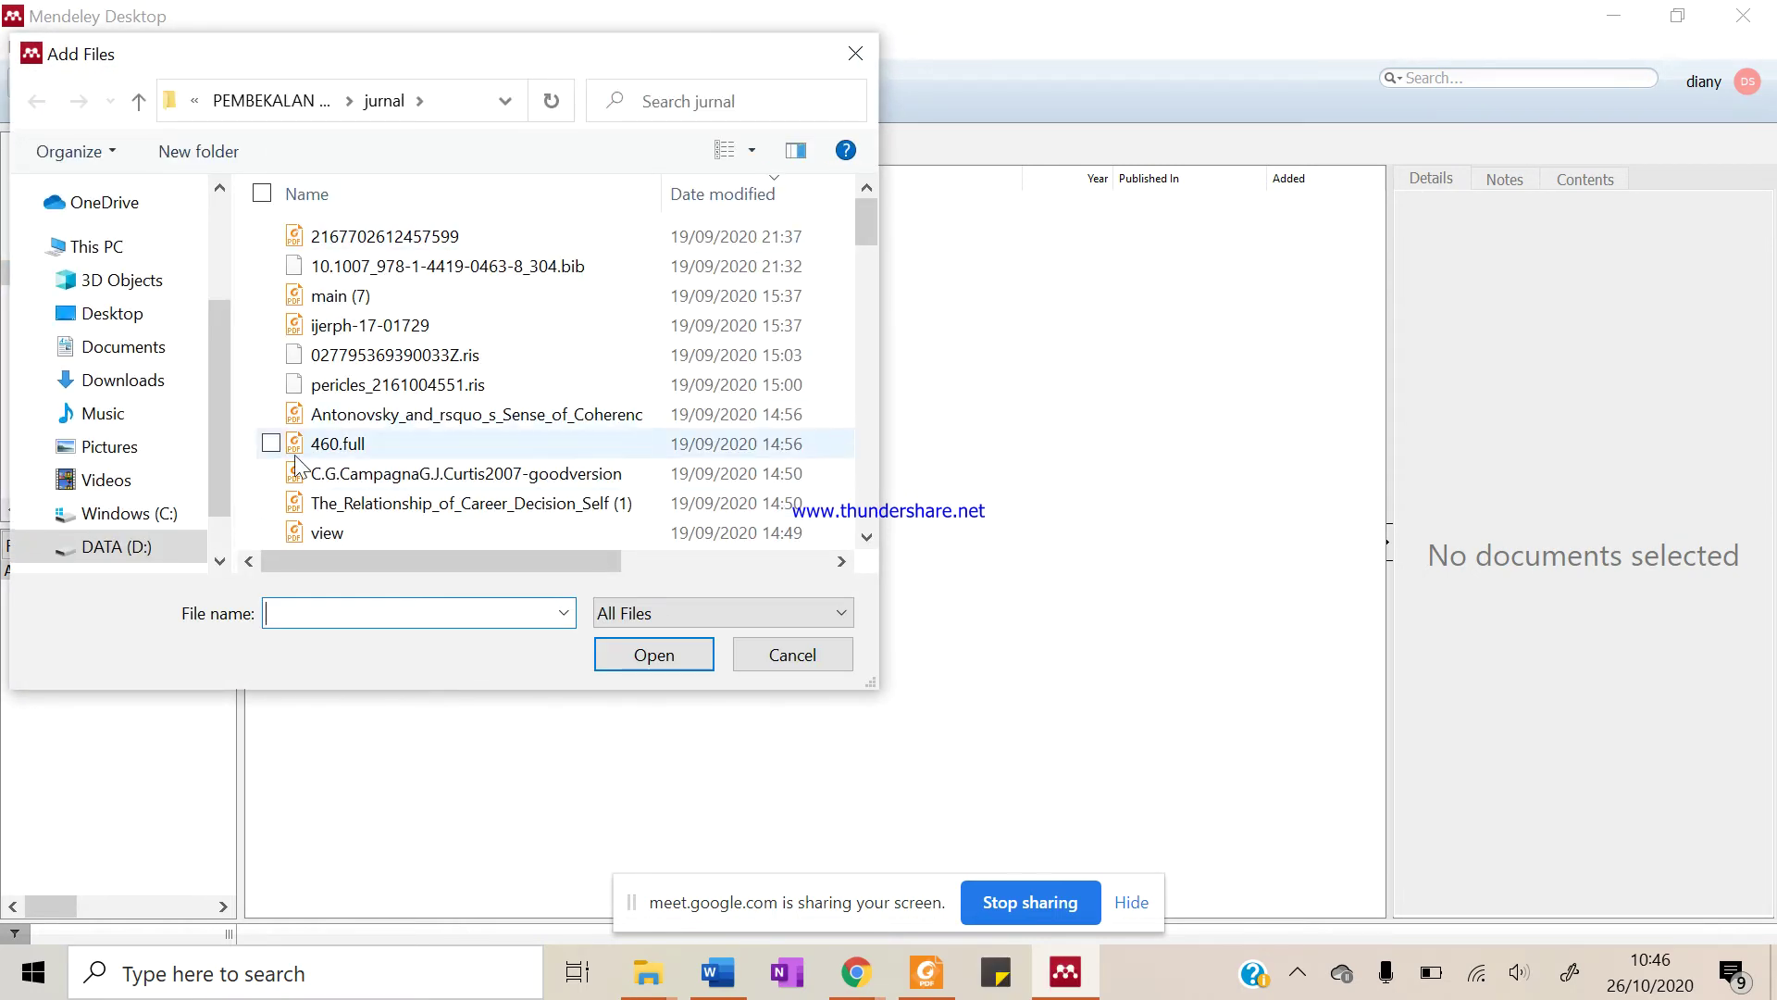
click(170, 544)
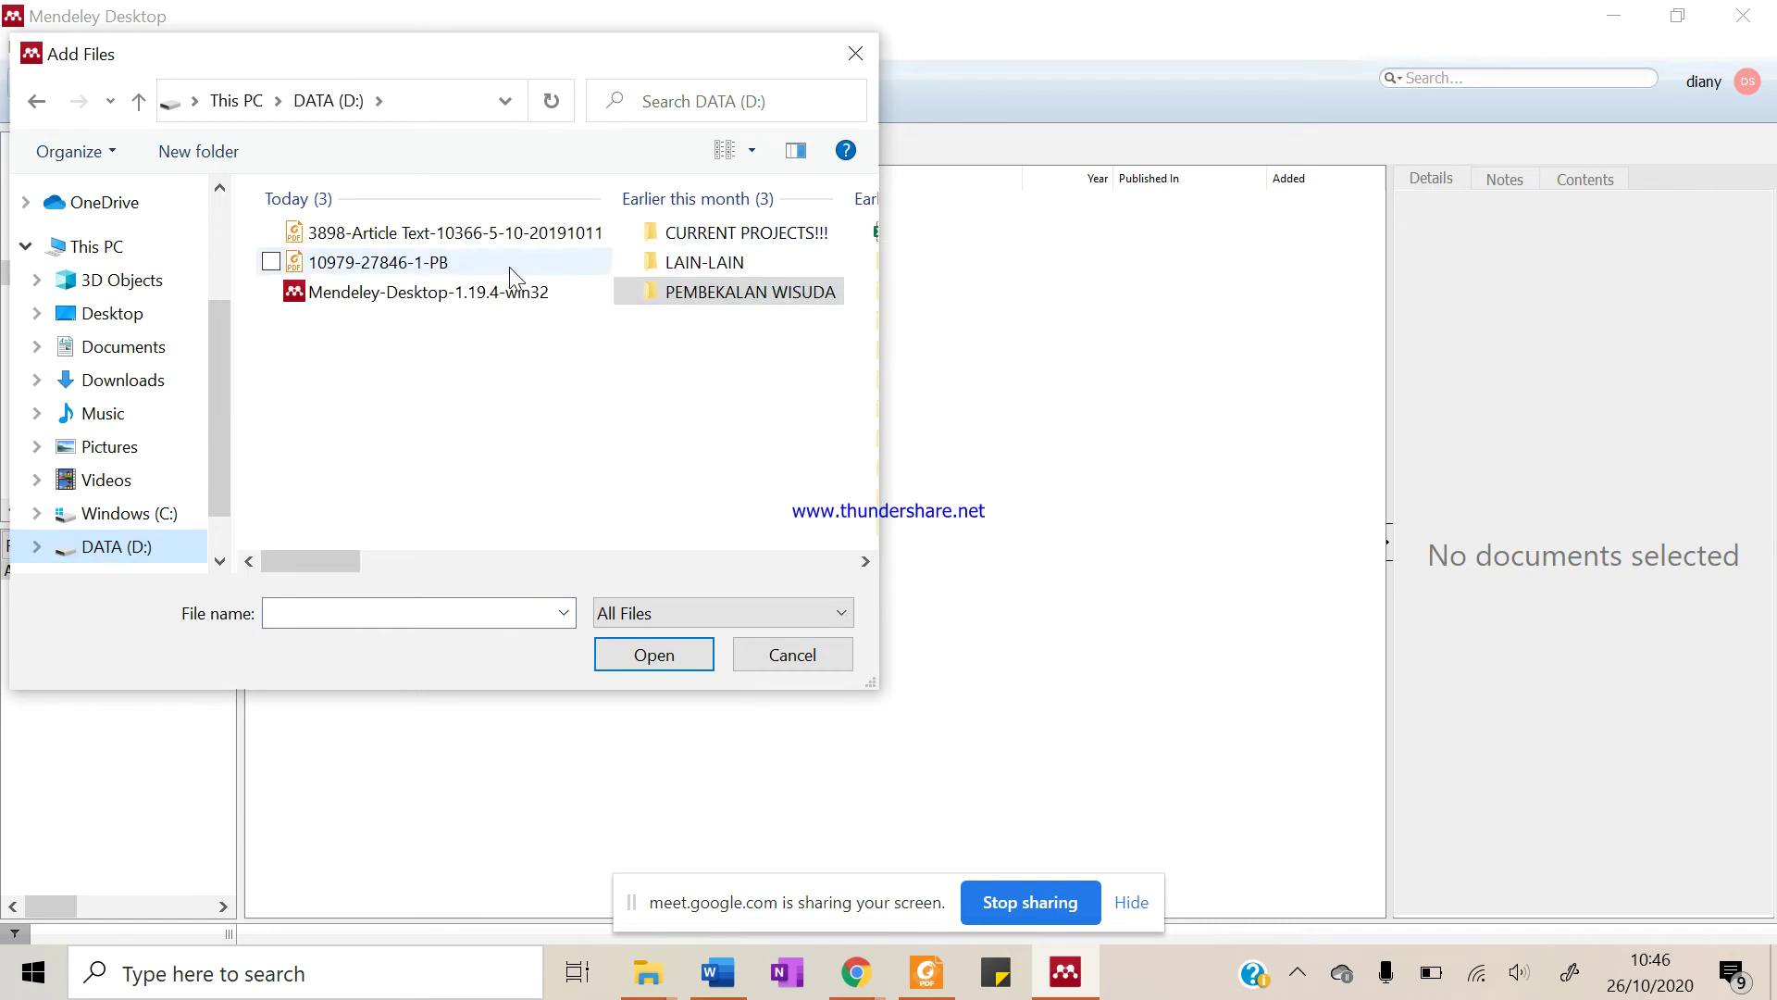
click(404, 233)
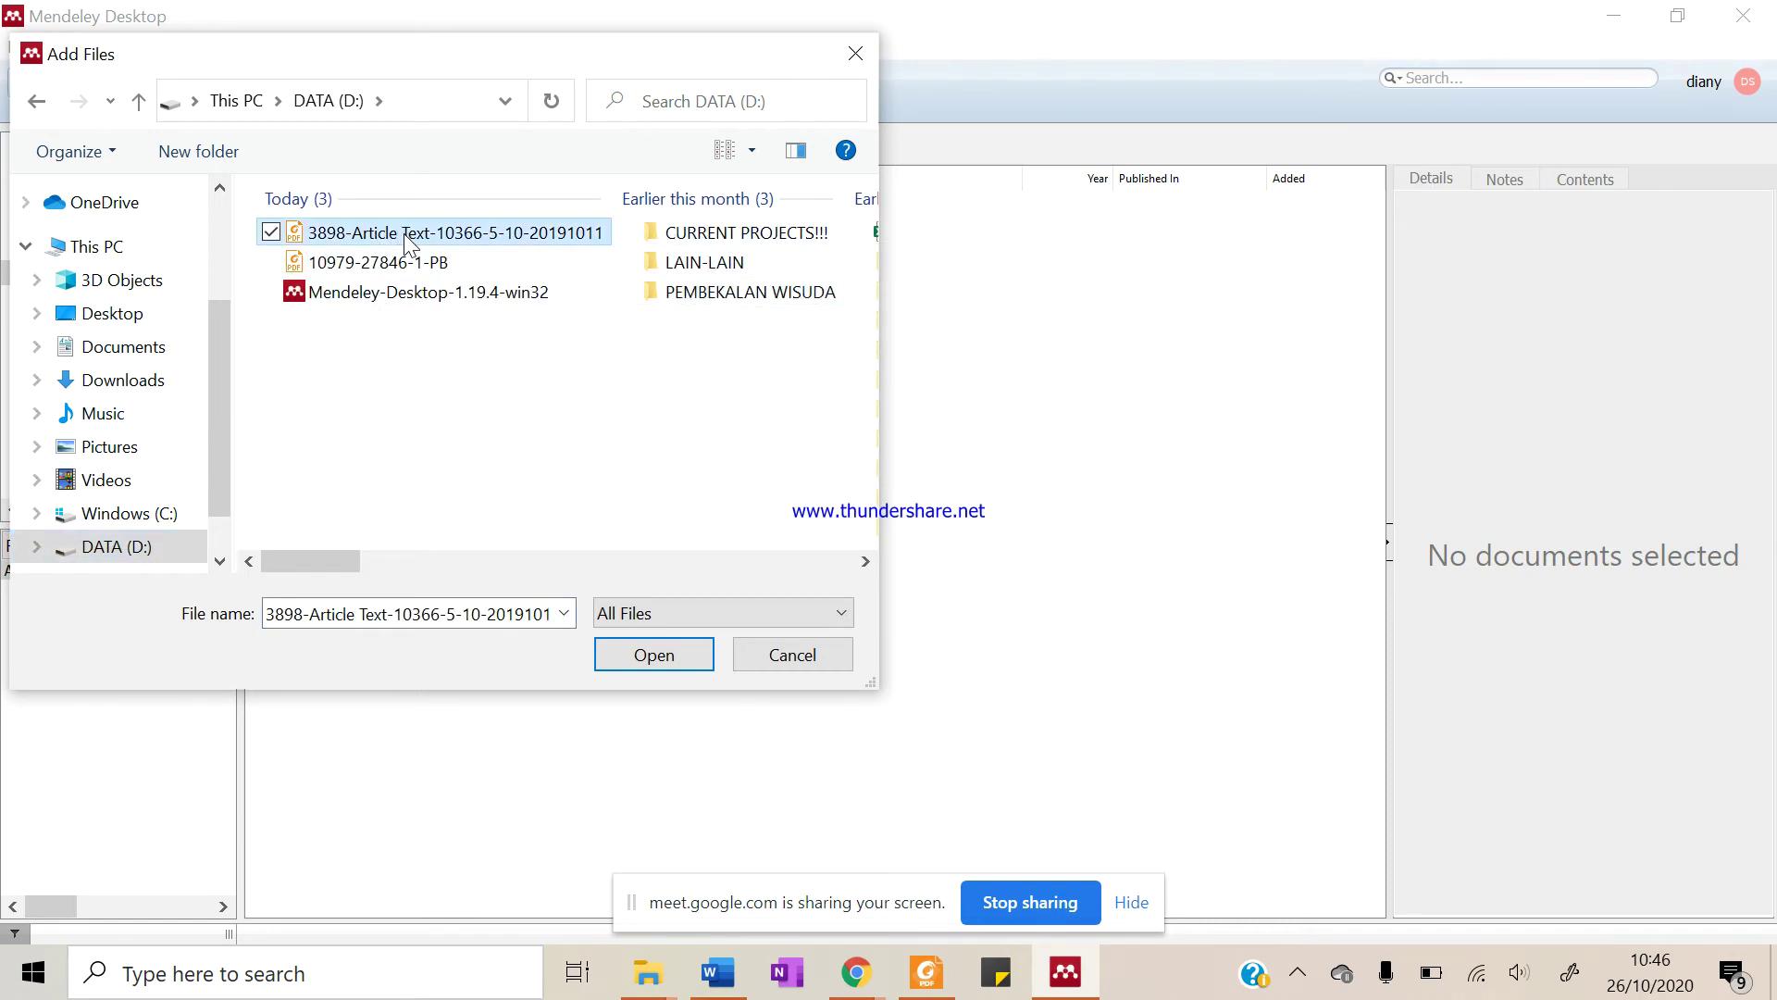
click(632, 657)
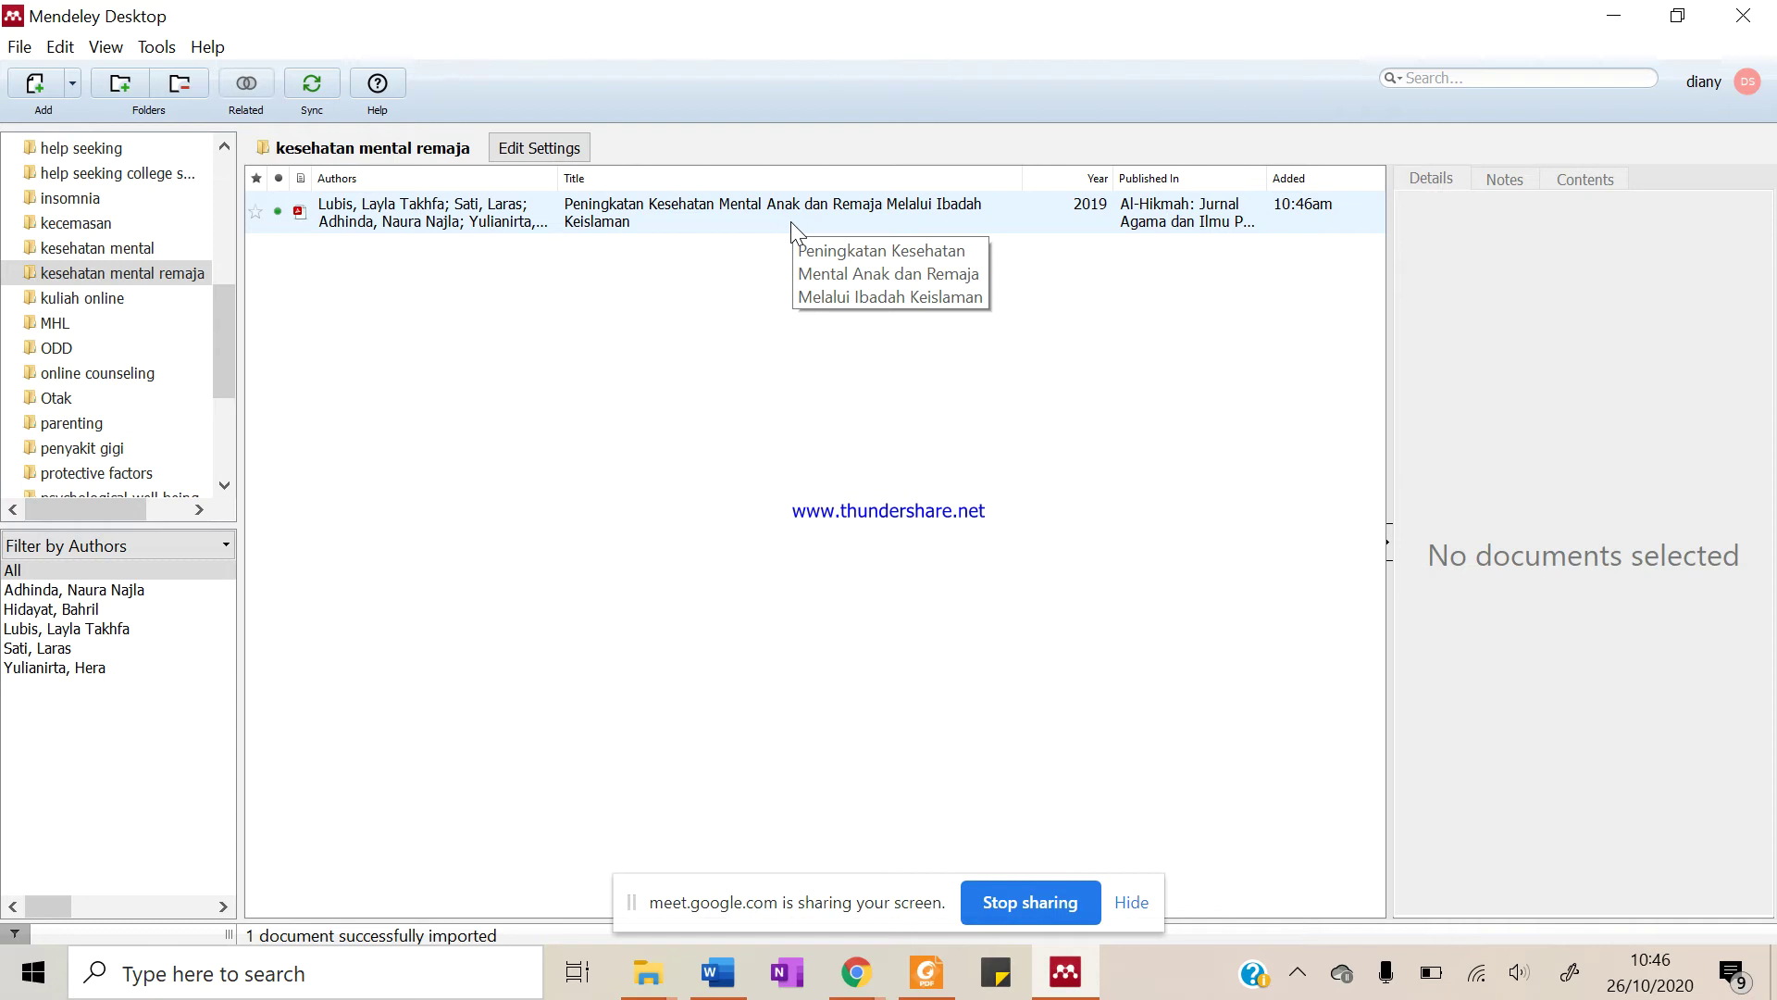
Select the imported article, review its title, journal and abstract details, and clear the selection
click(791, 222)
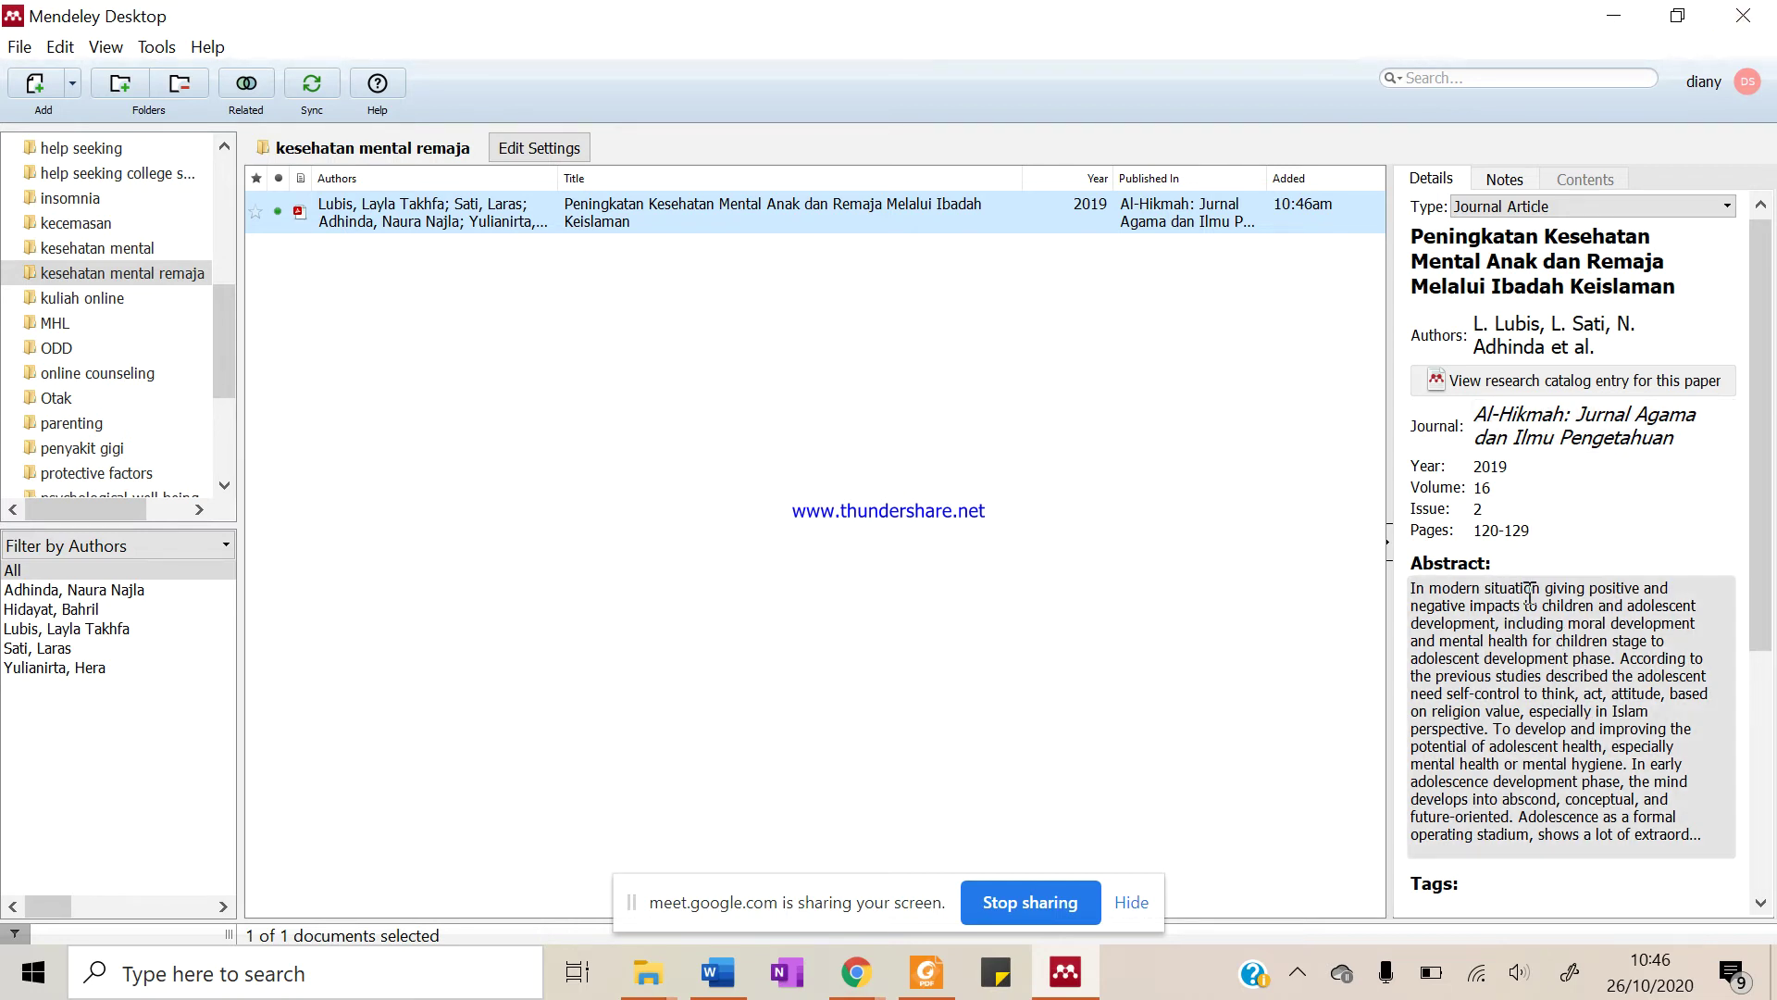
click(1525, 294)
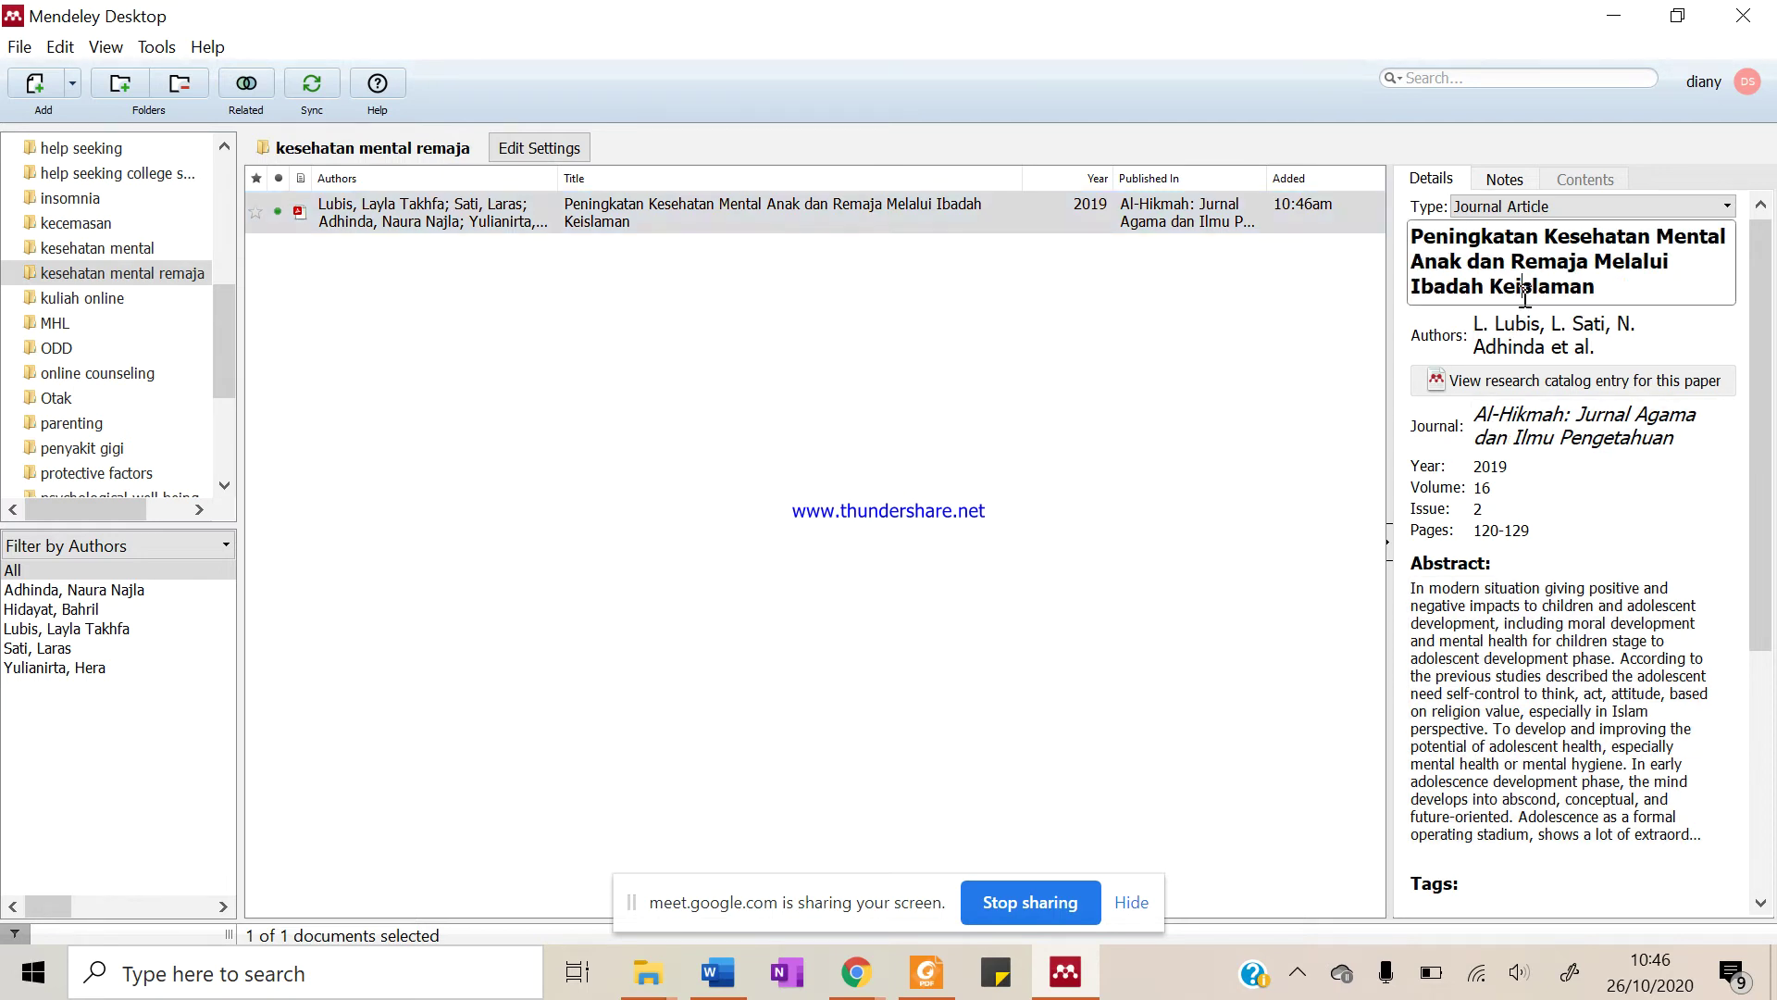
click(1219, 397)
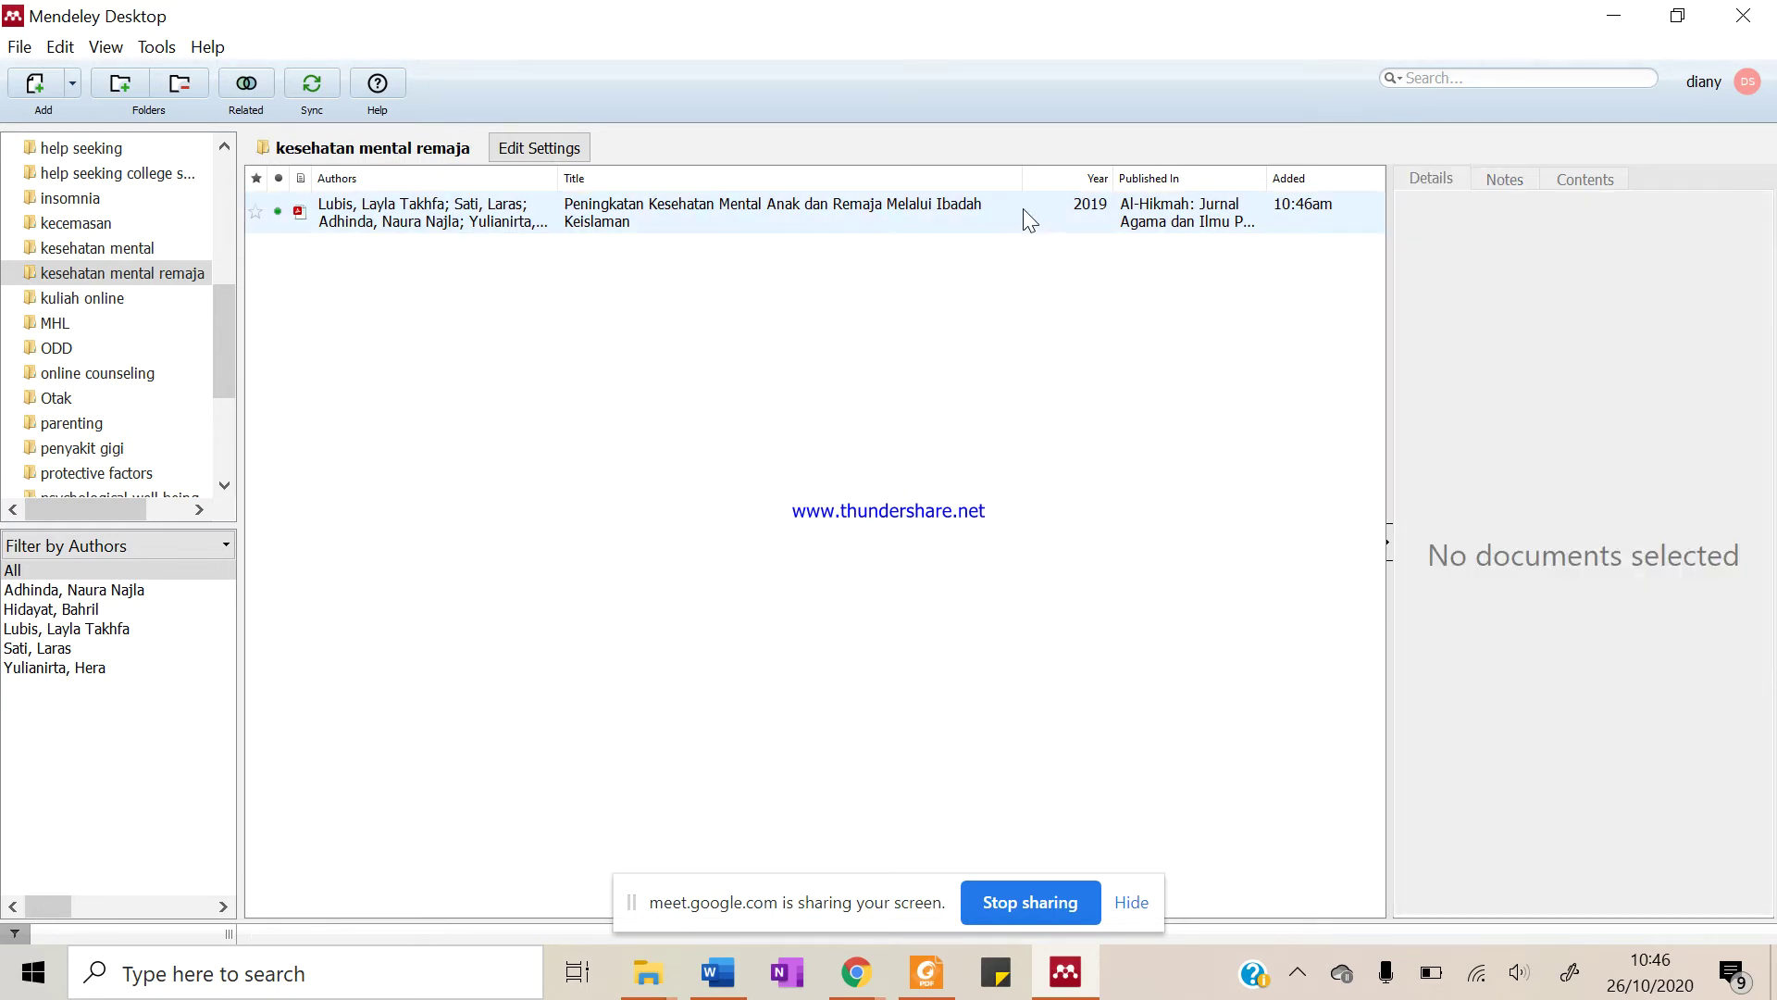
Open the imported article in Mendeley's reader and compare its author and title details with the PDF's first page
double_click(1022, 207)
click(1601, 335)
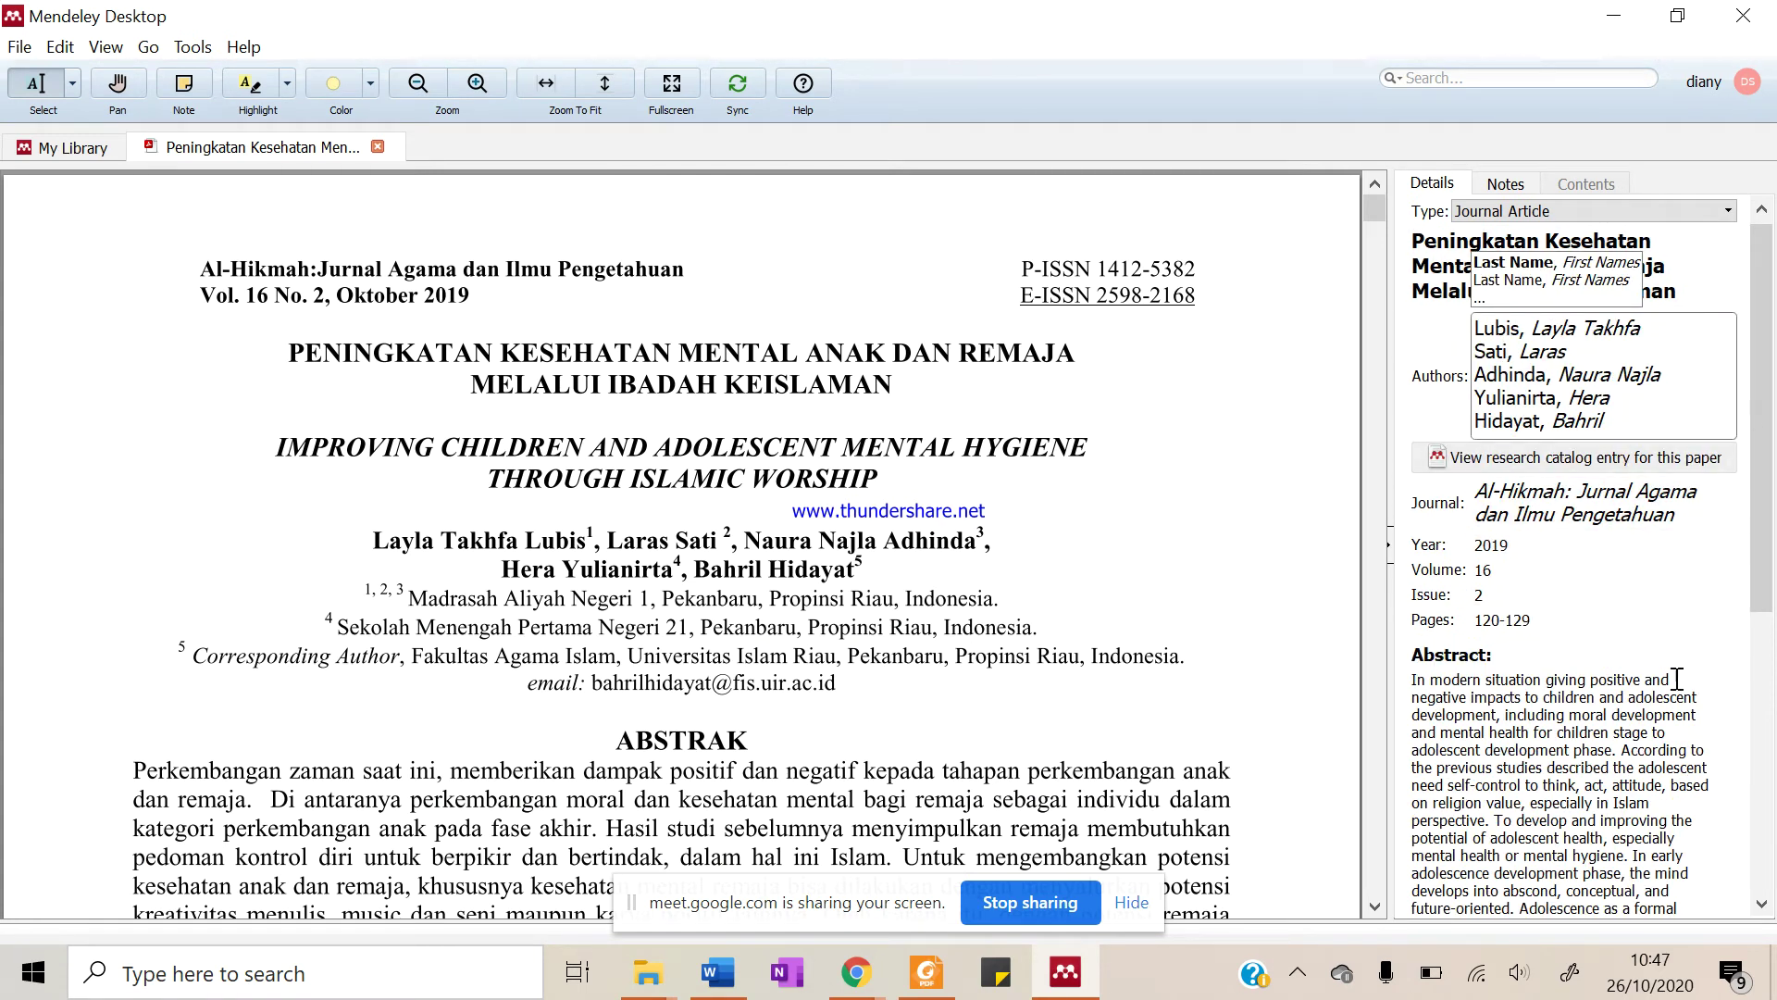
click(1230, 478)
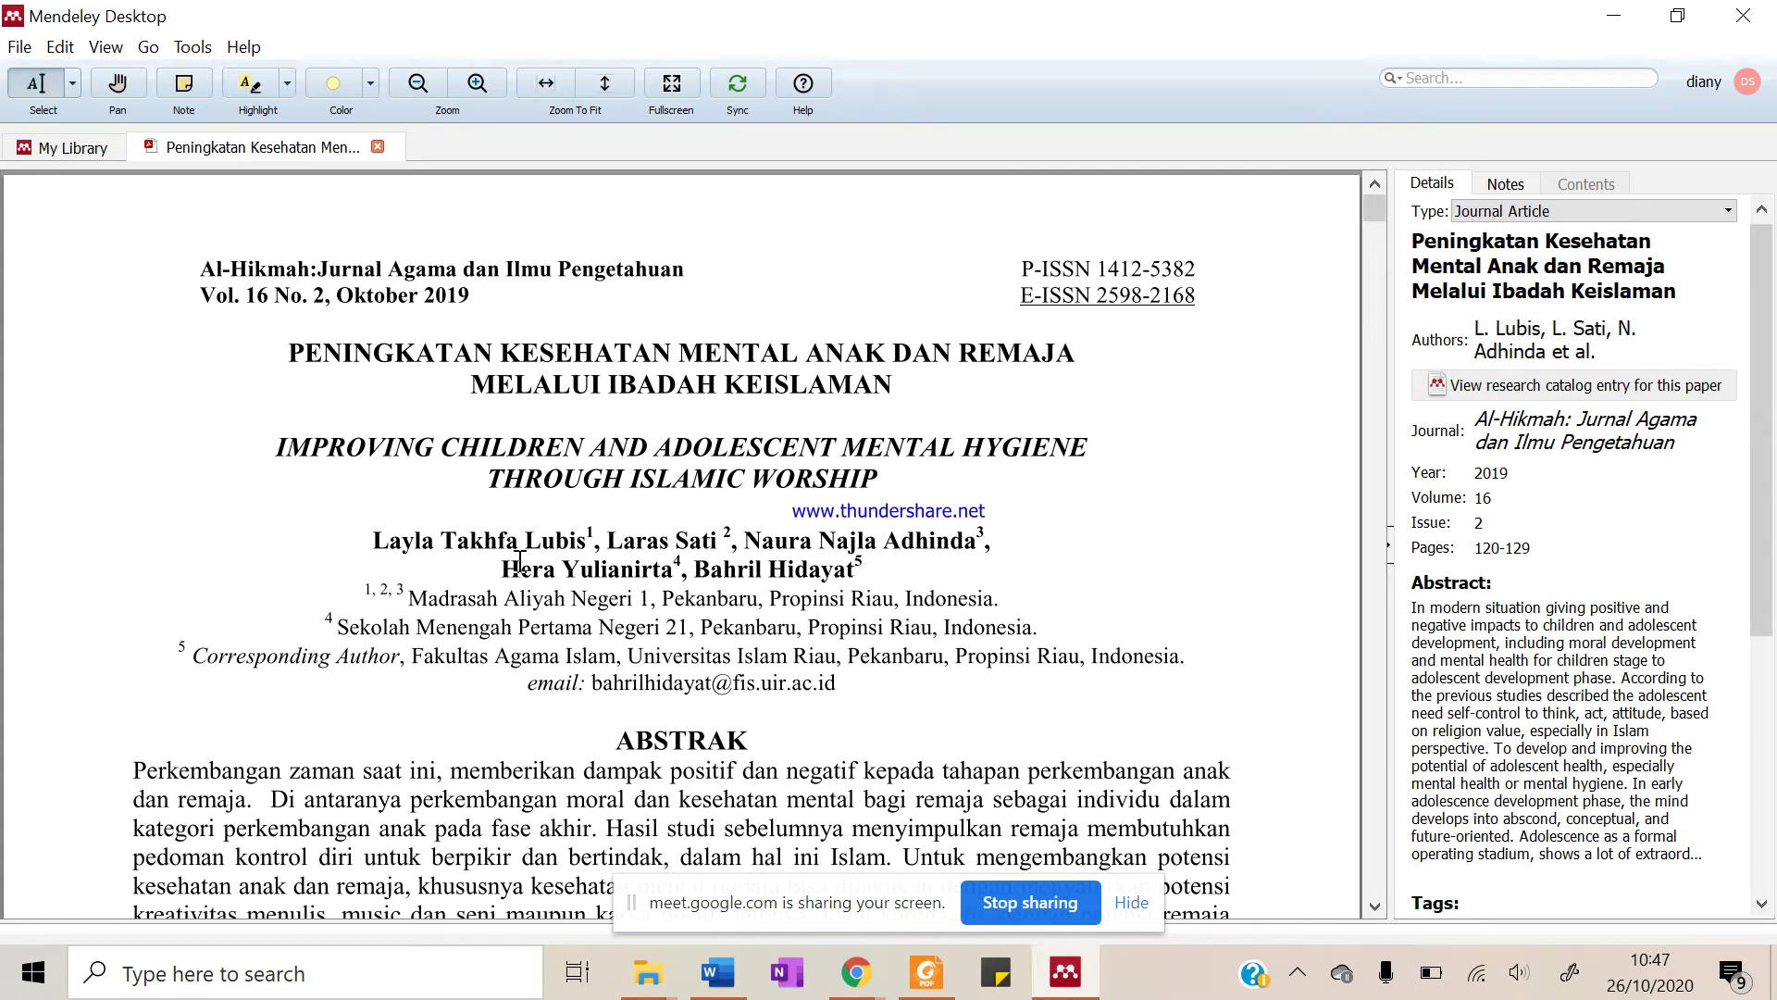
click(1555, 338)
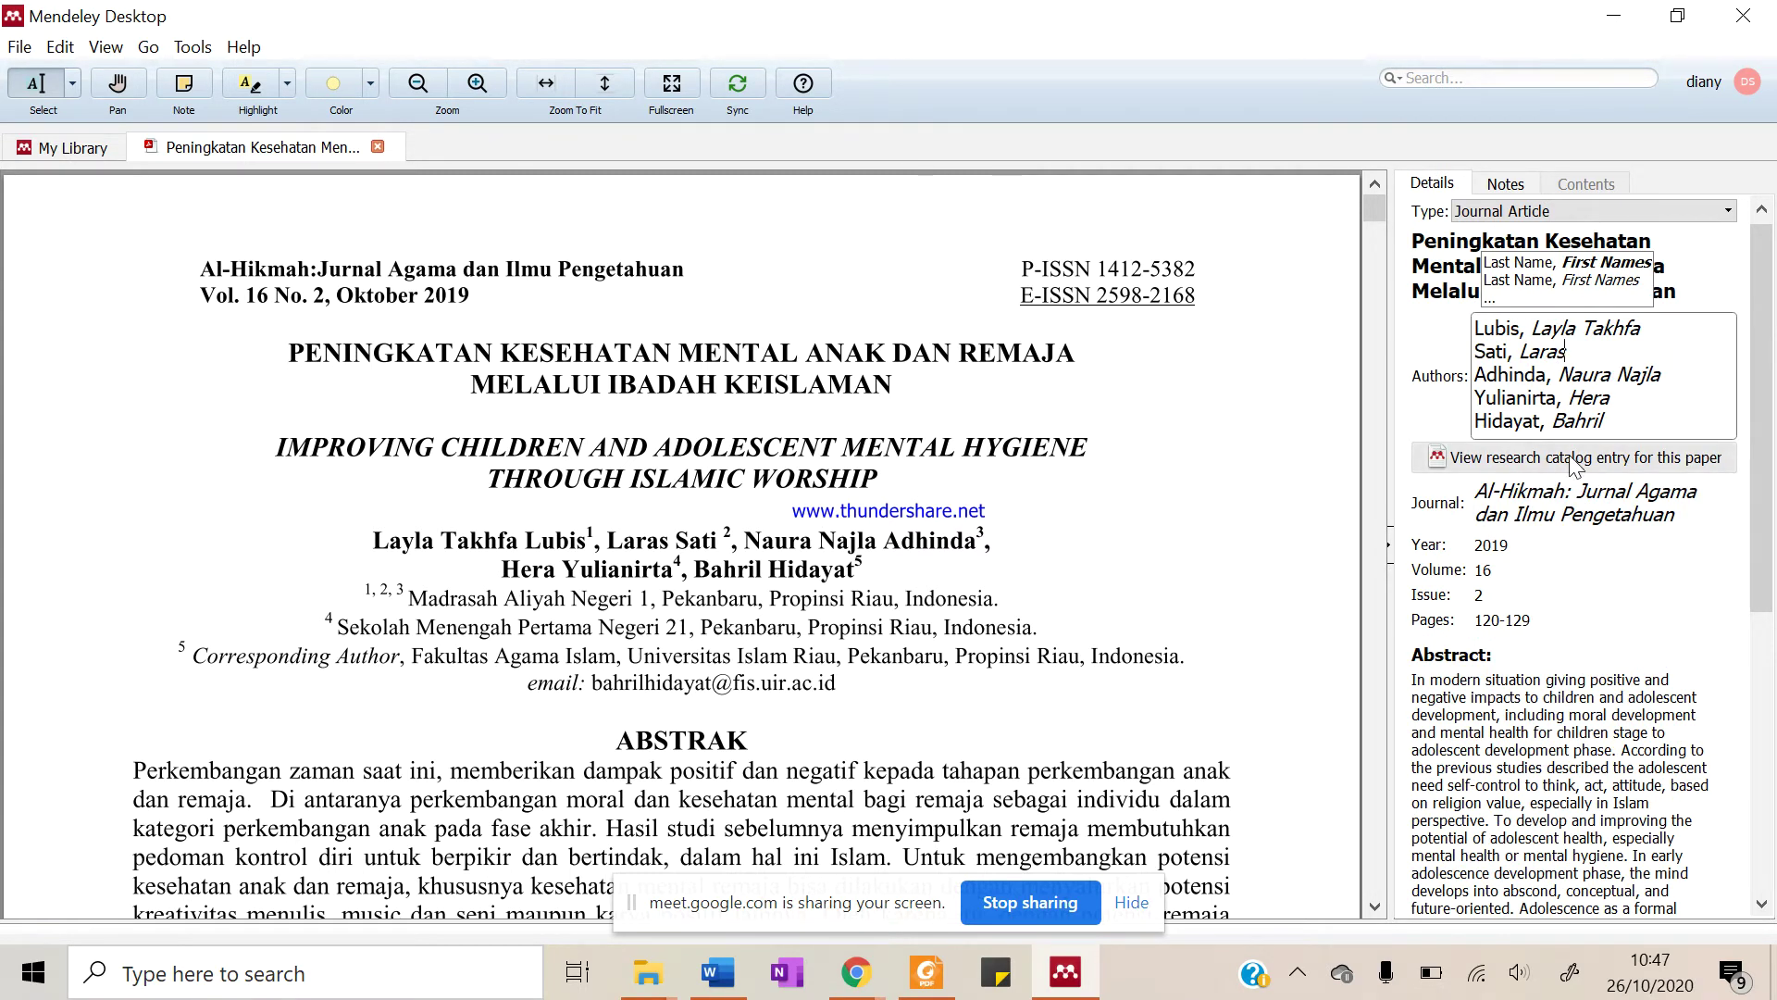
click(1222, 519)
click(1475, 291)
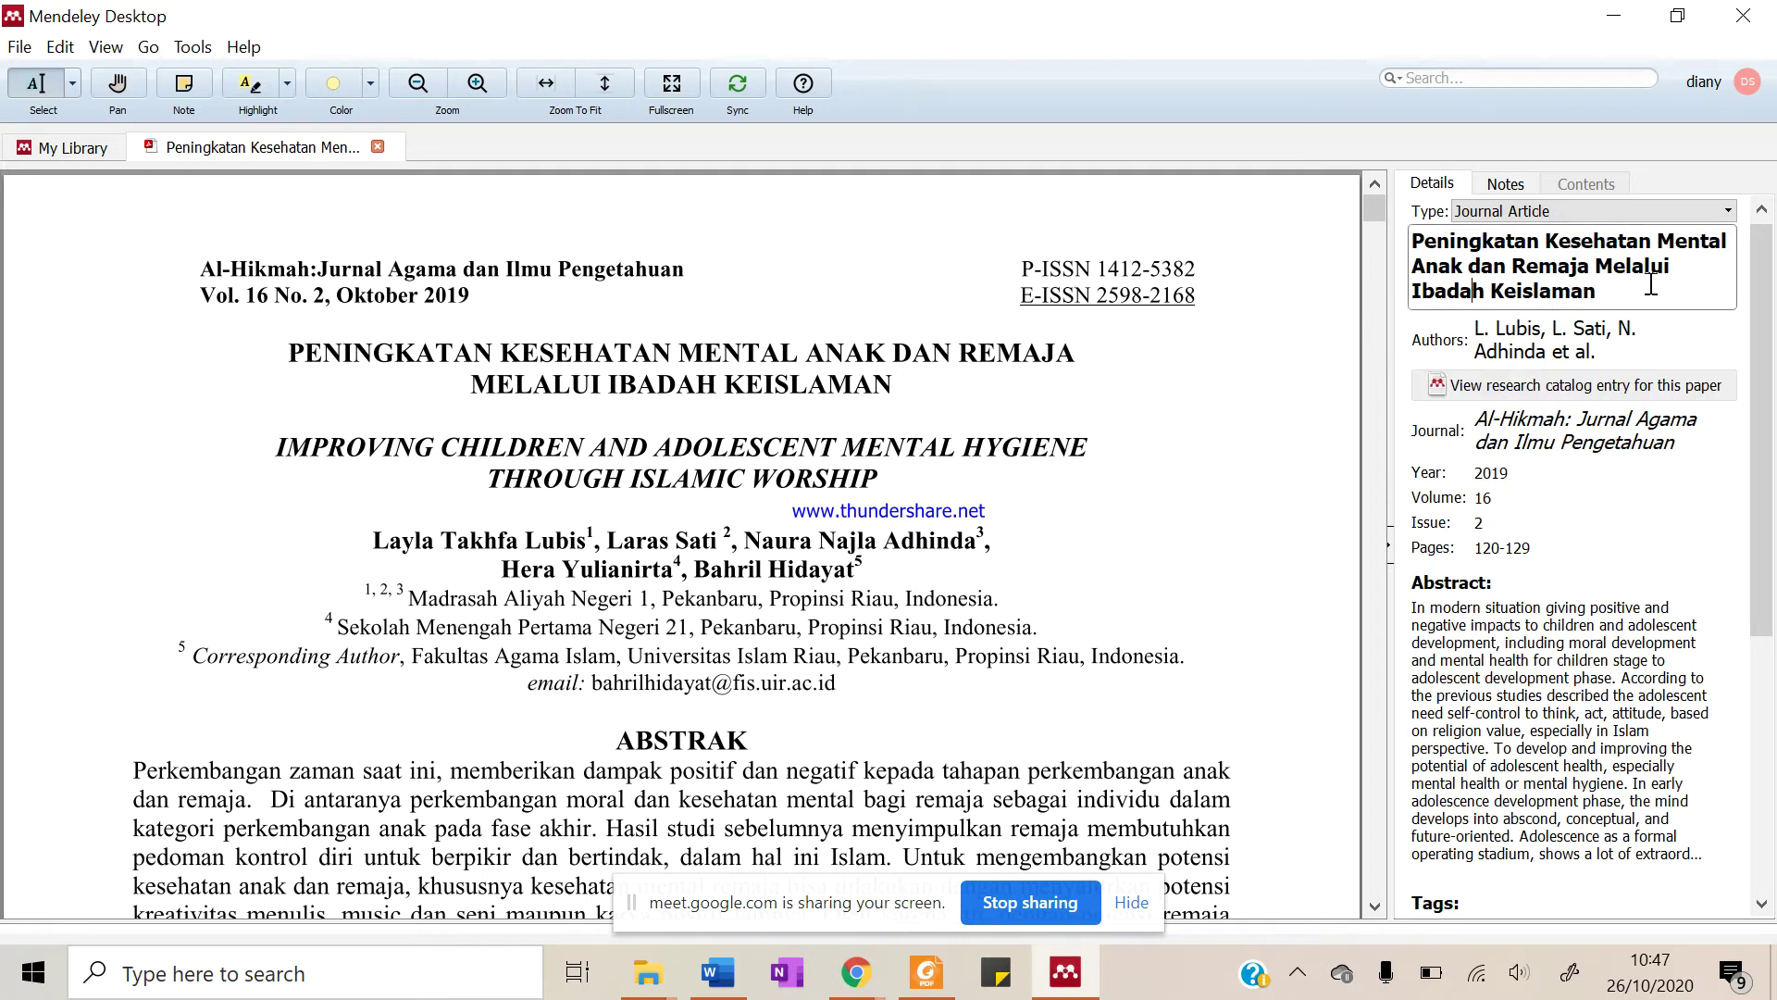
click(1251, 541)
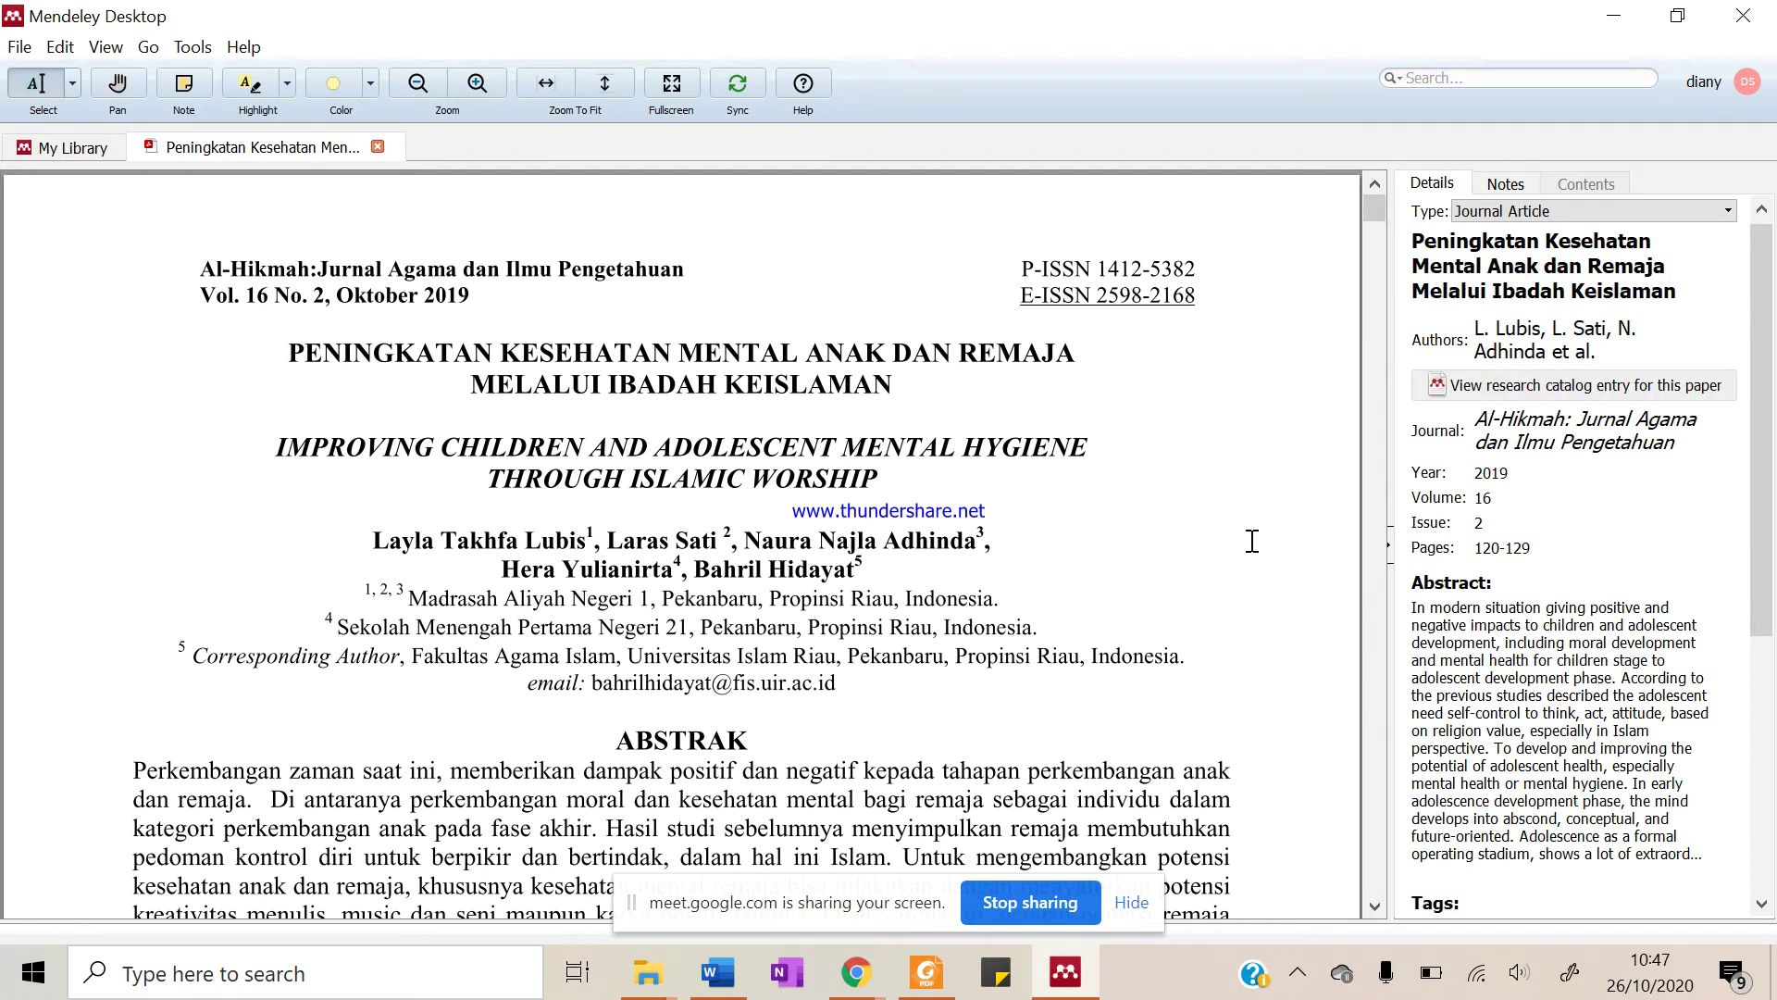
Compare the abstract on the PDF page with the abstract in the document details, and return to My Library
scroll(1277, 703, down, 3)
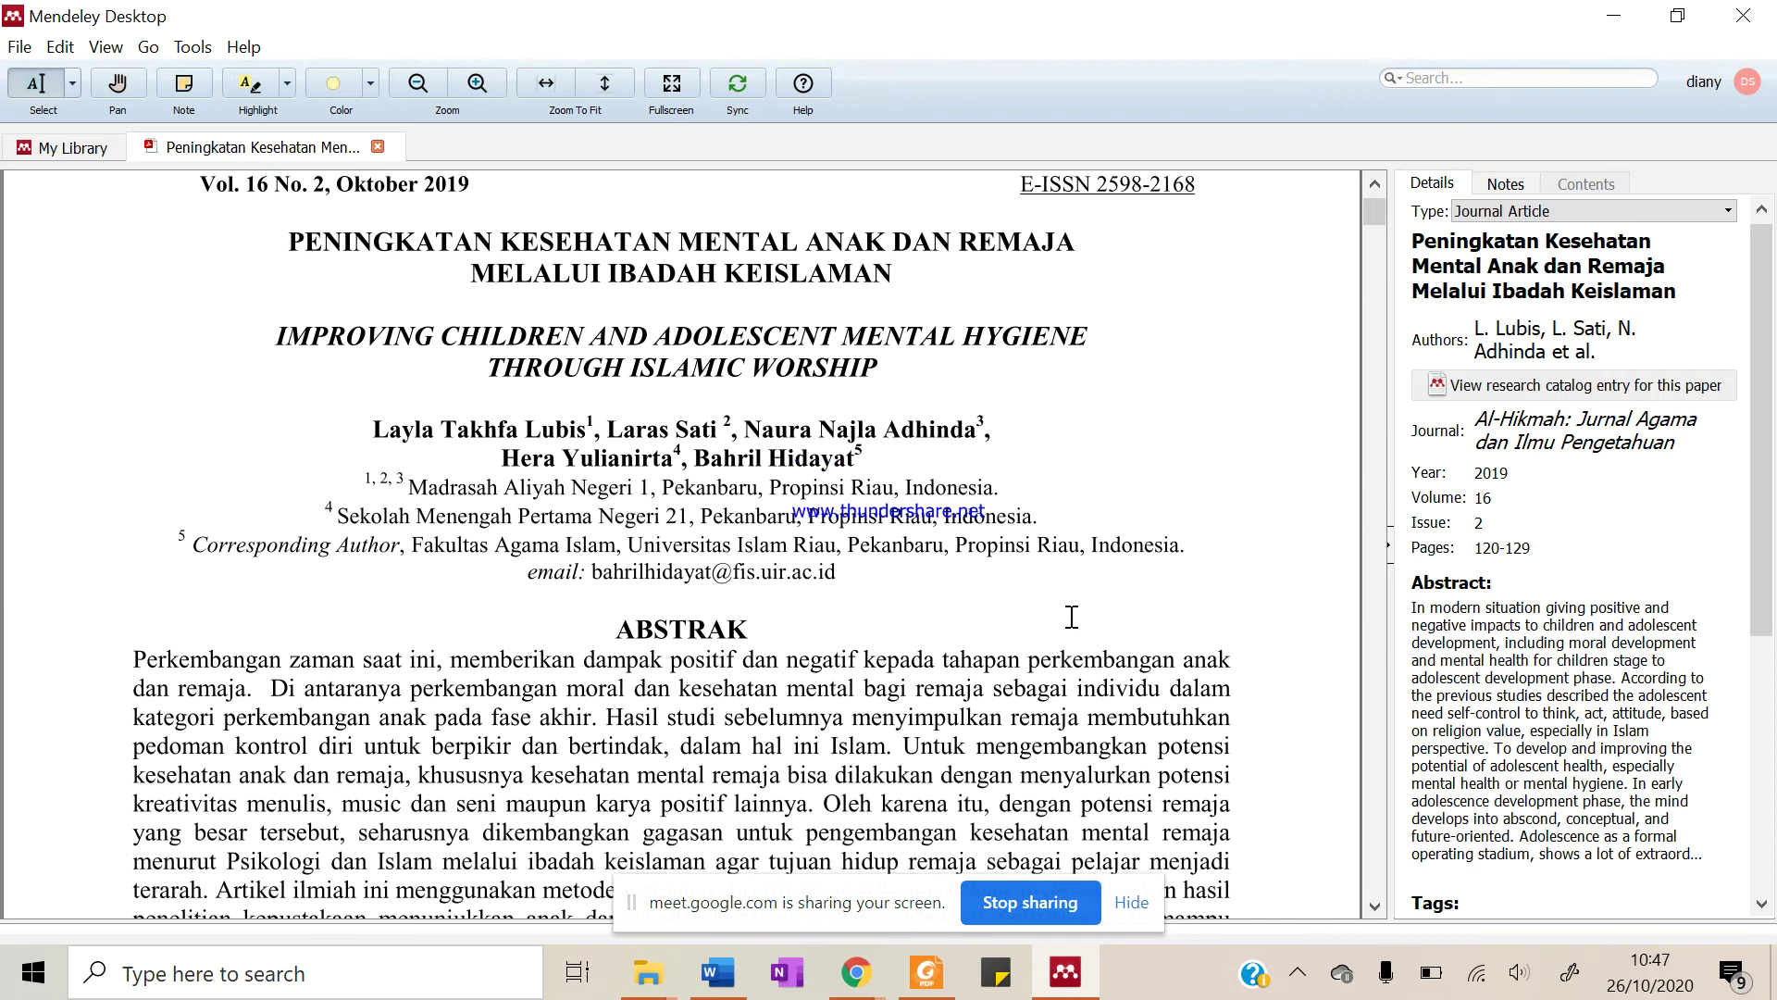
click(1530, 676)
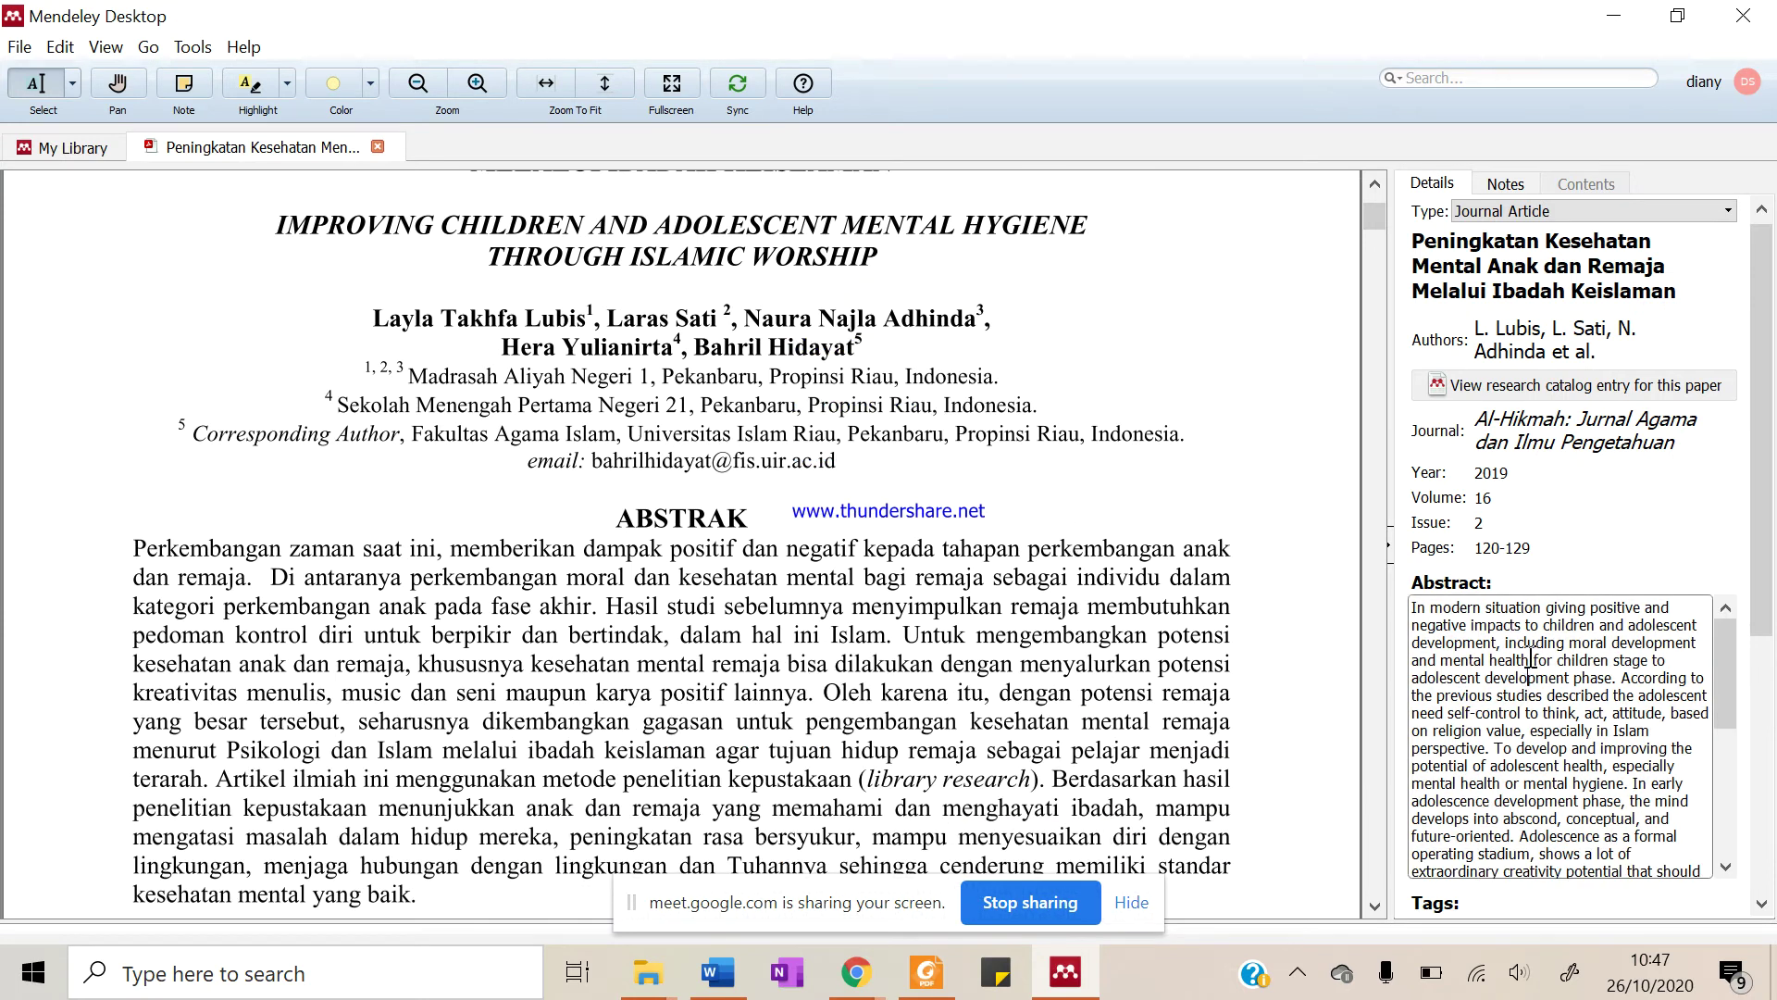
click(1131, 528)
scroll(1153, 515, up, 3)
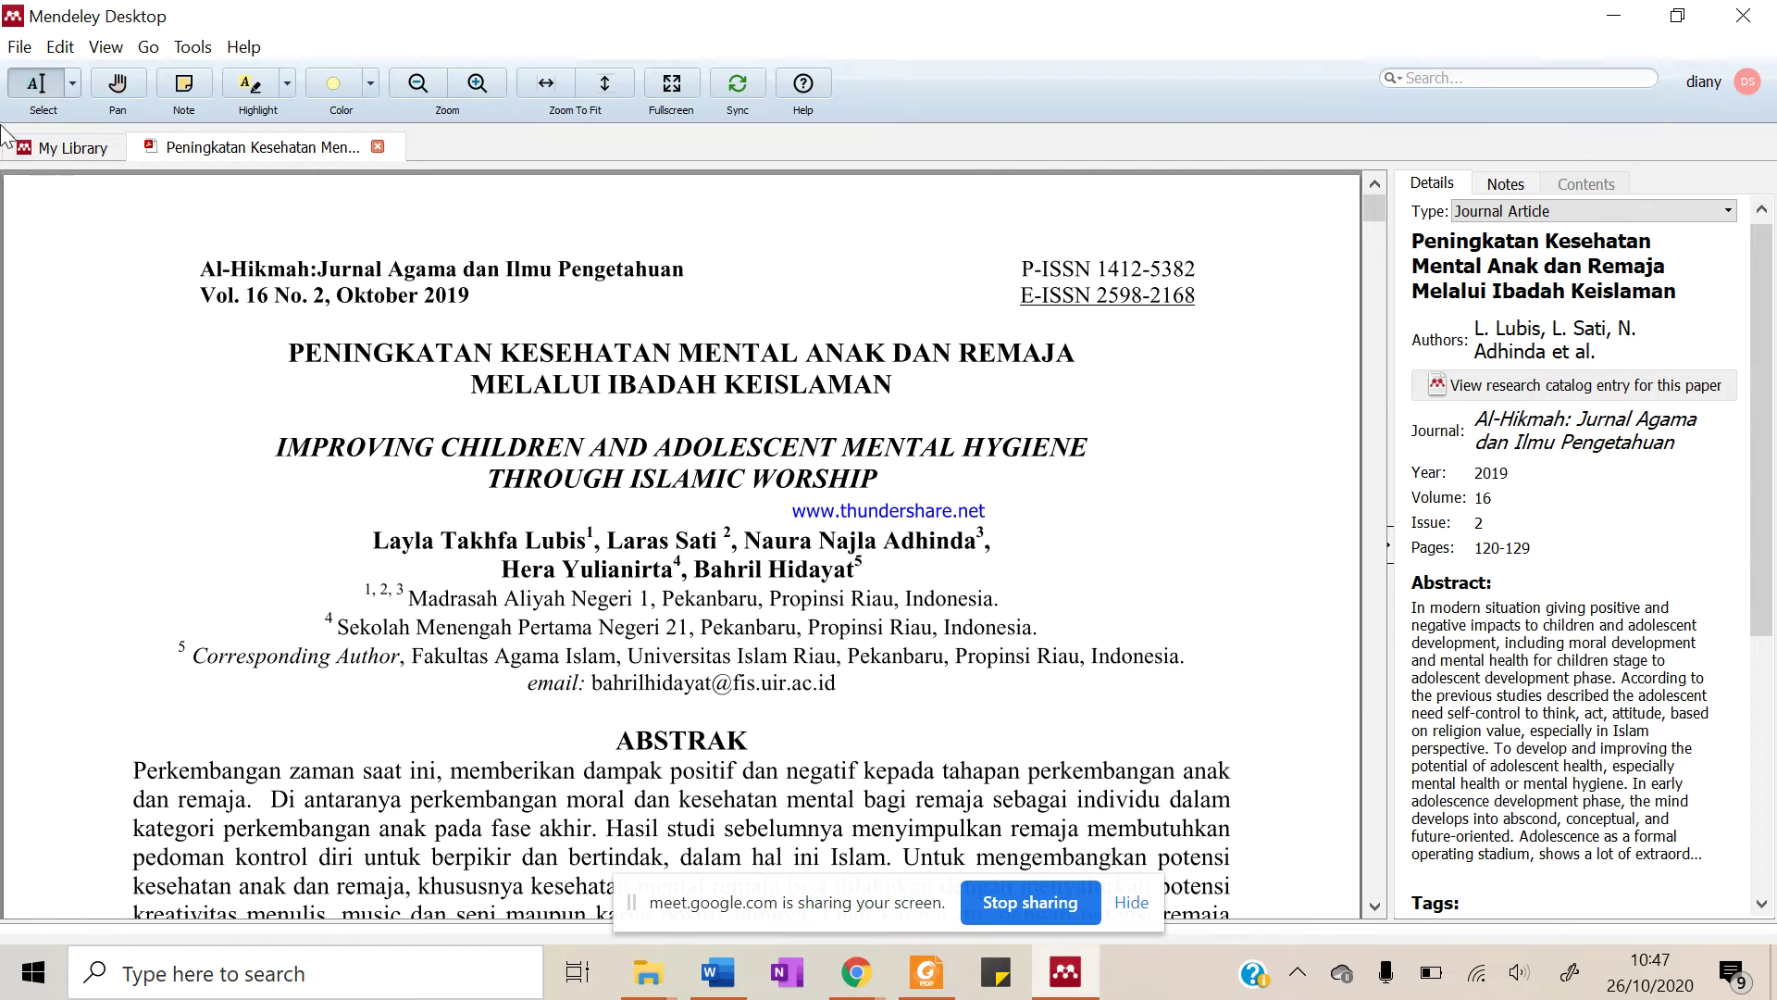
click(67, 150)
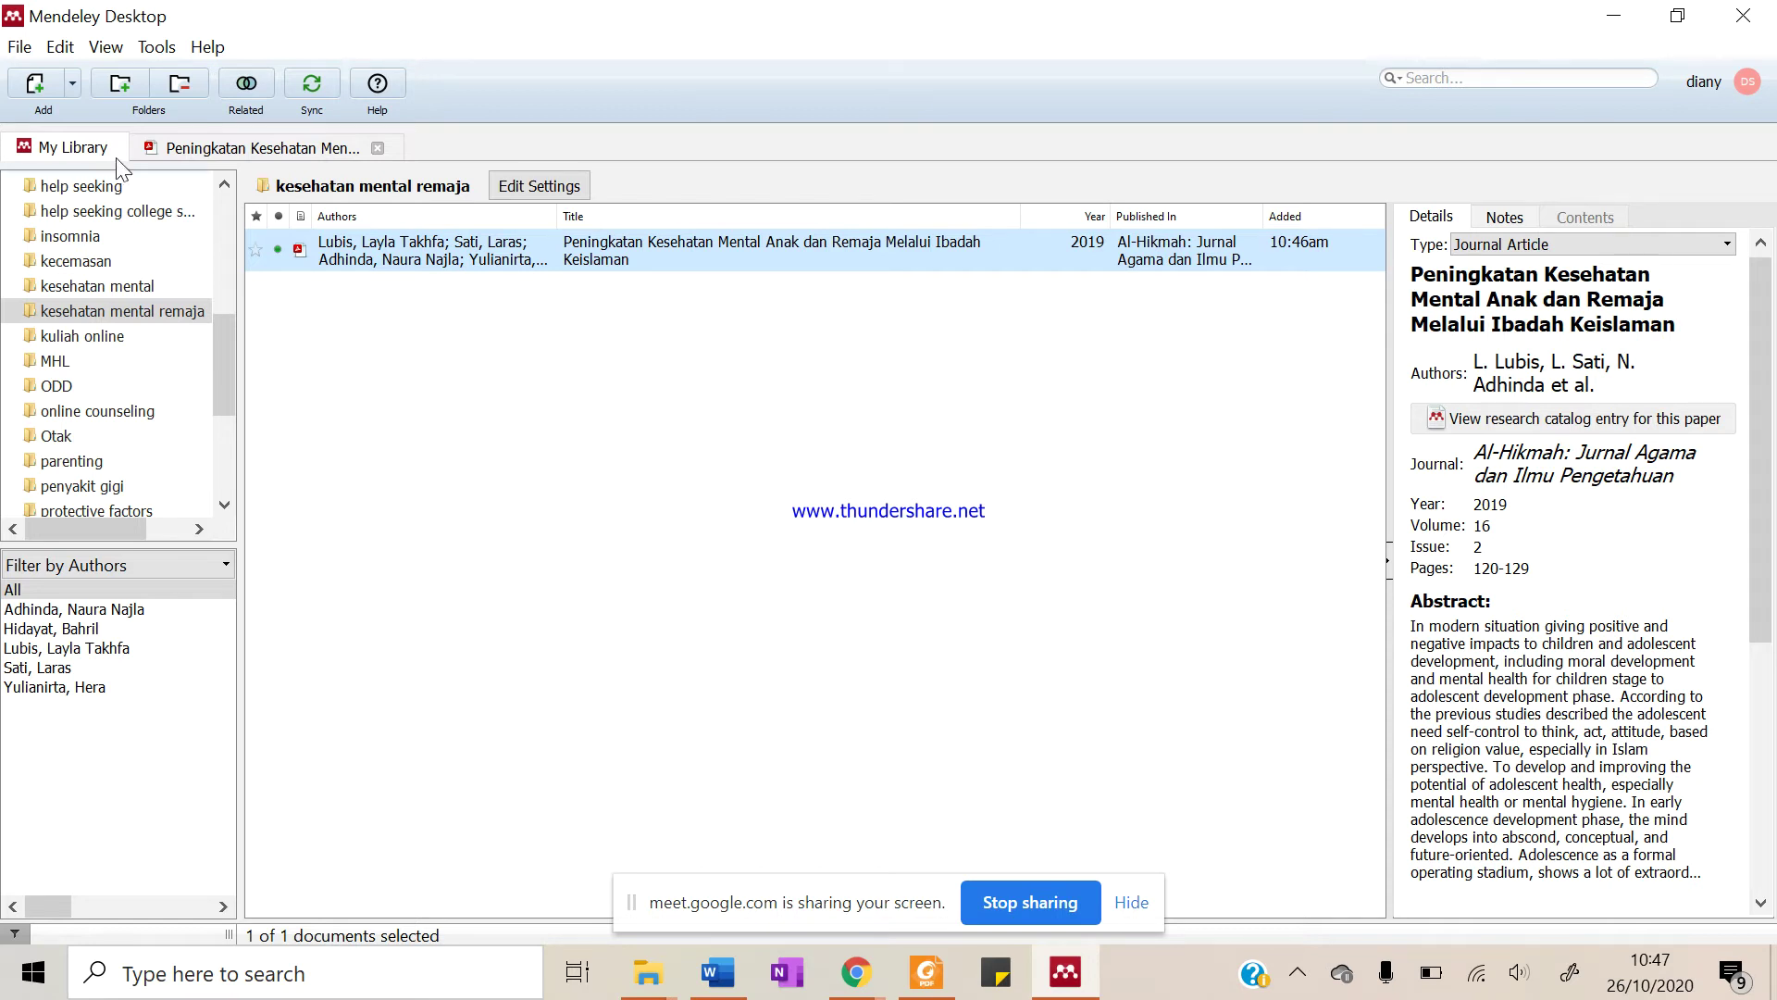
click(22, 48)
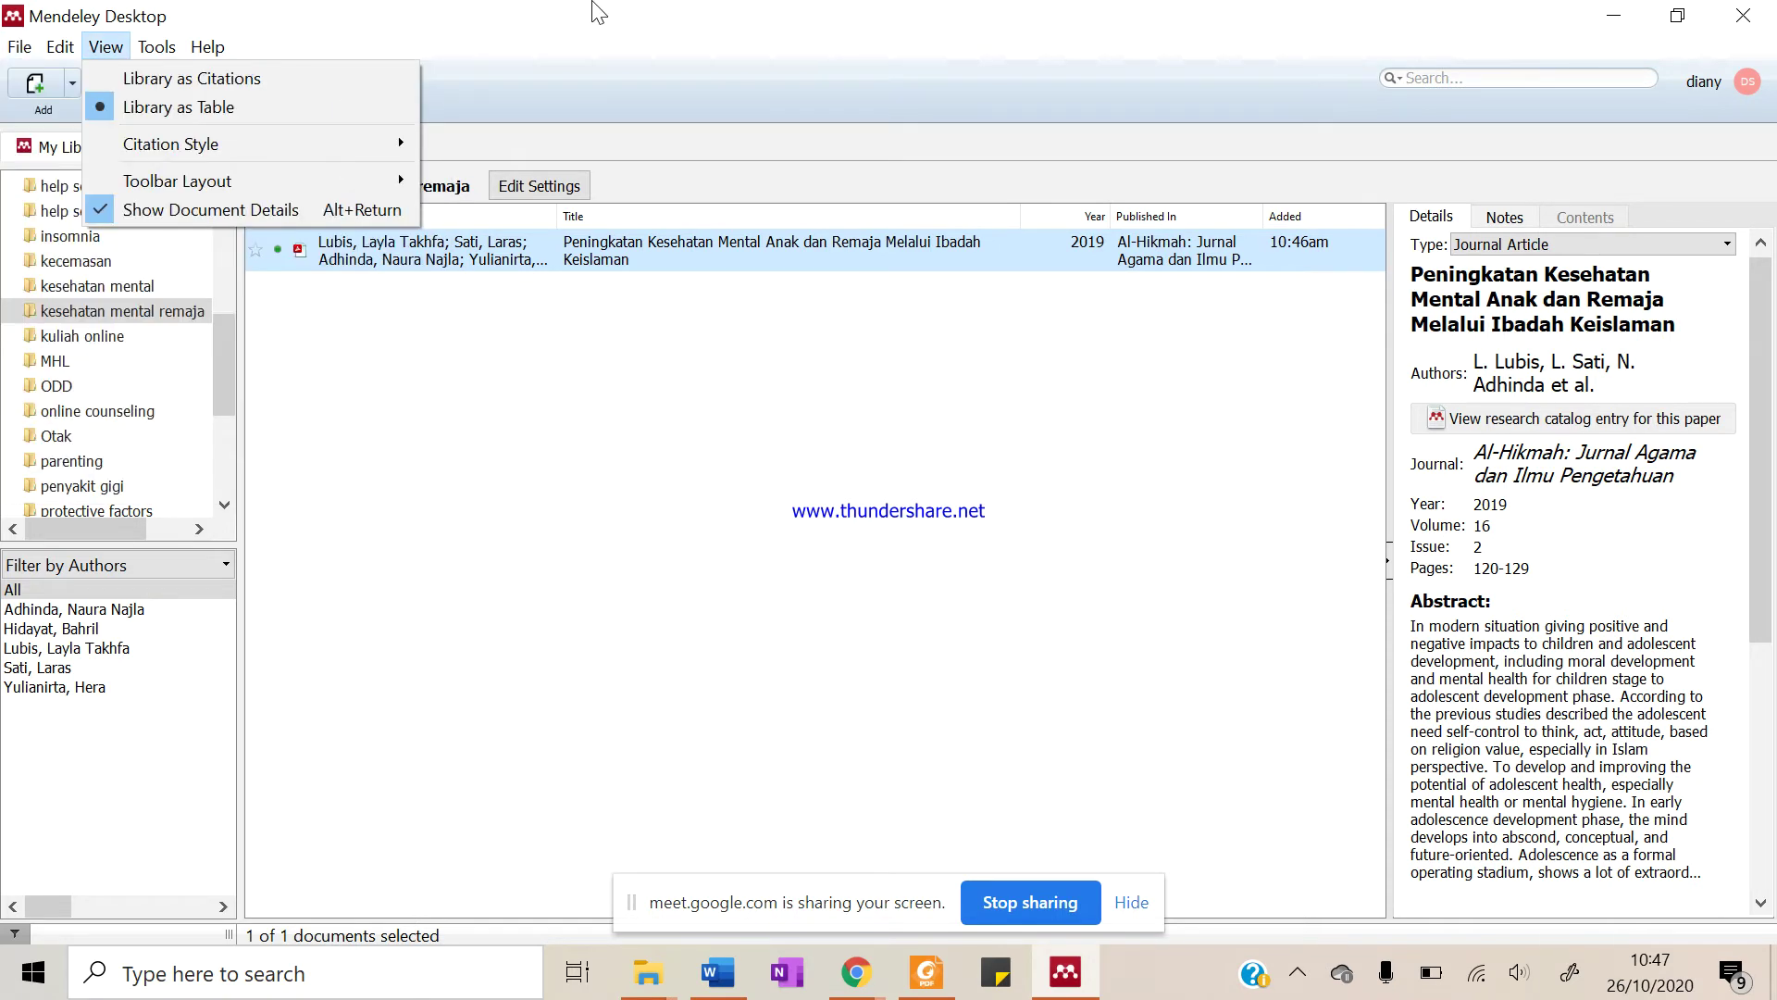
click(702, 57)
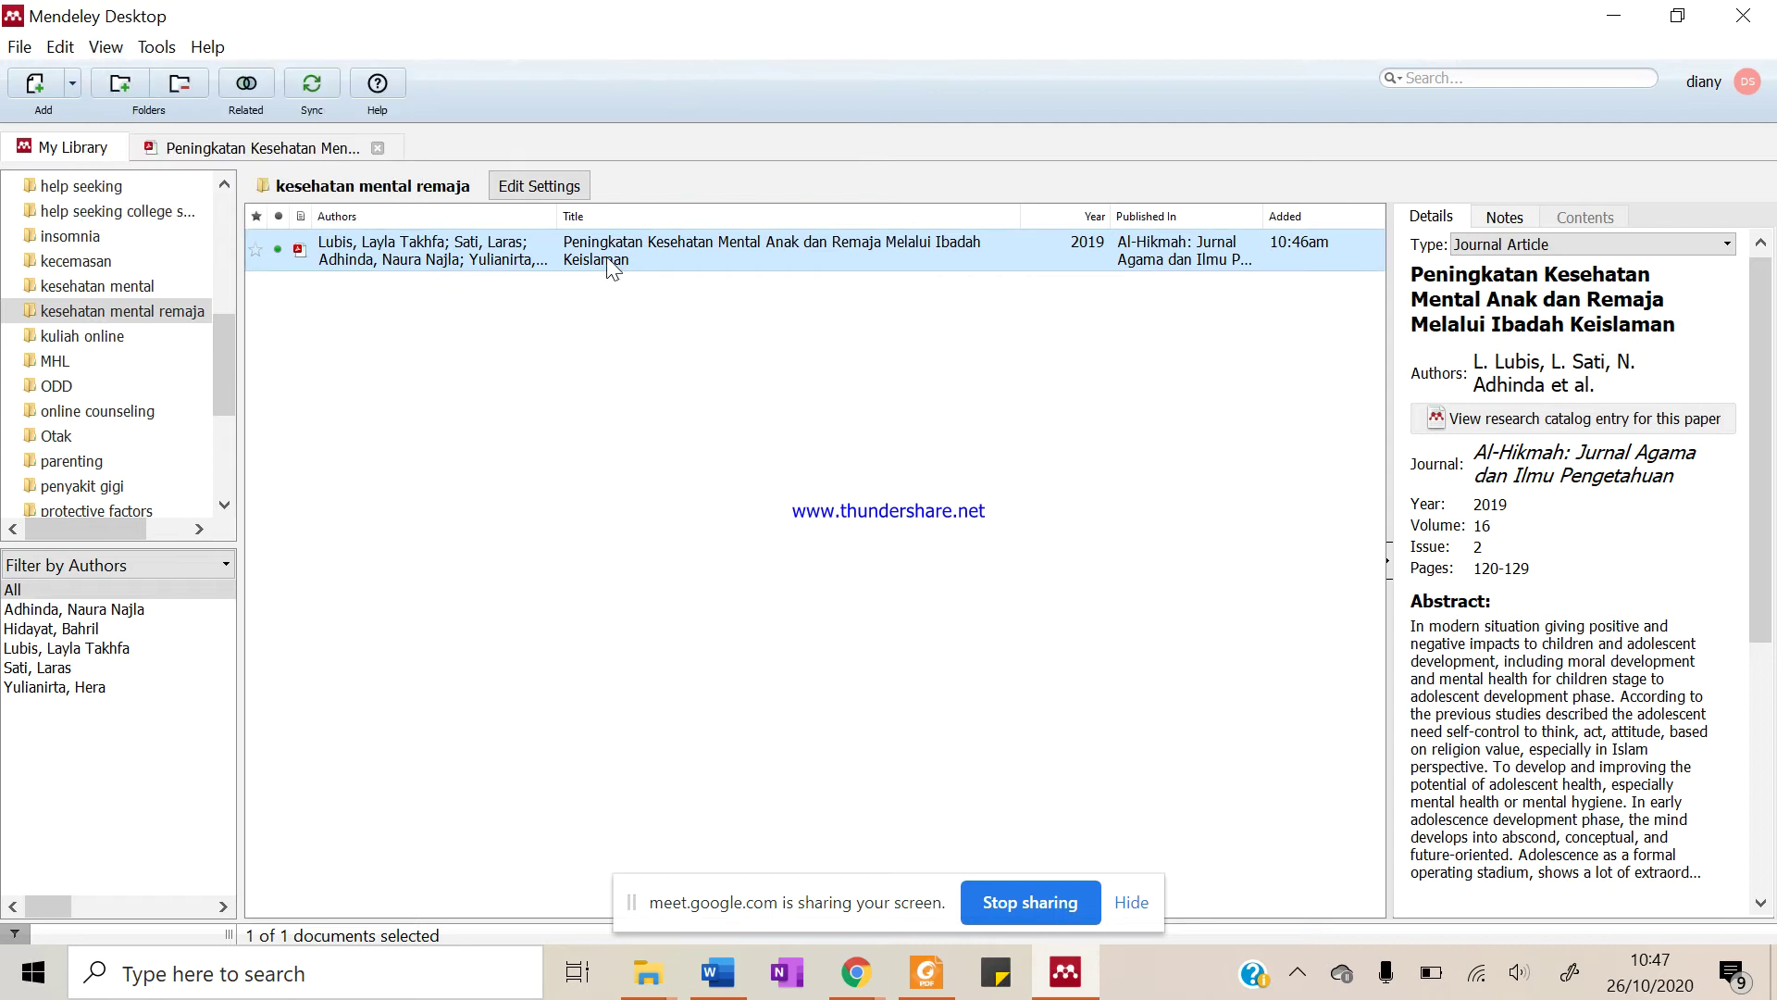
click(35, 83)
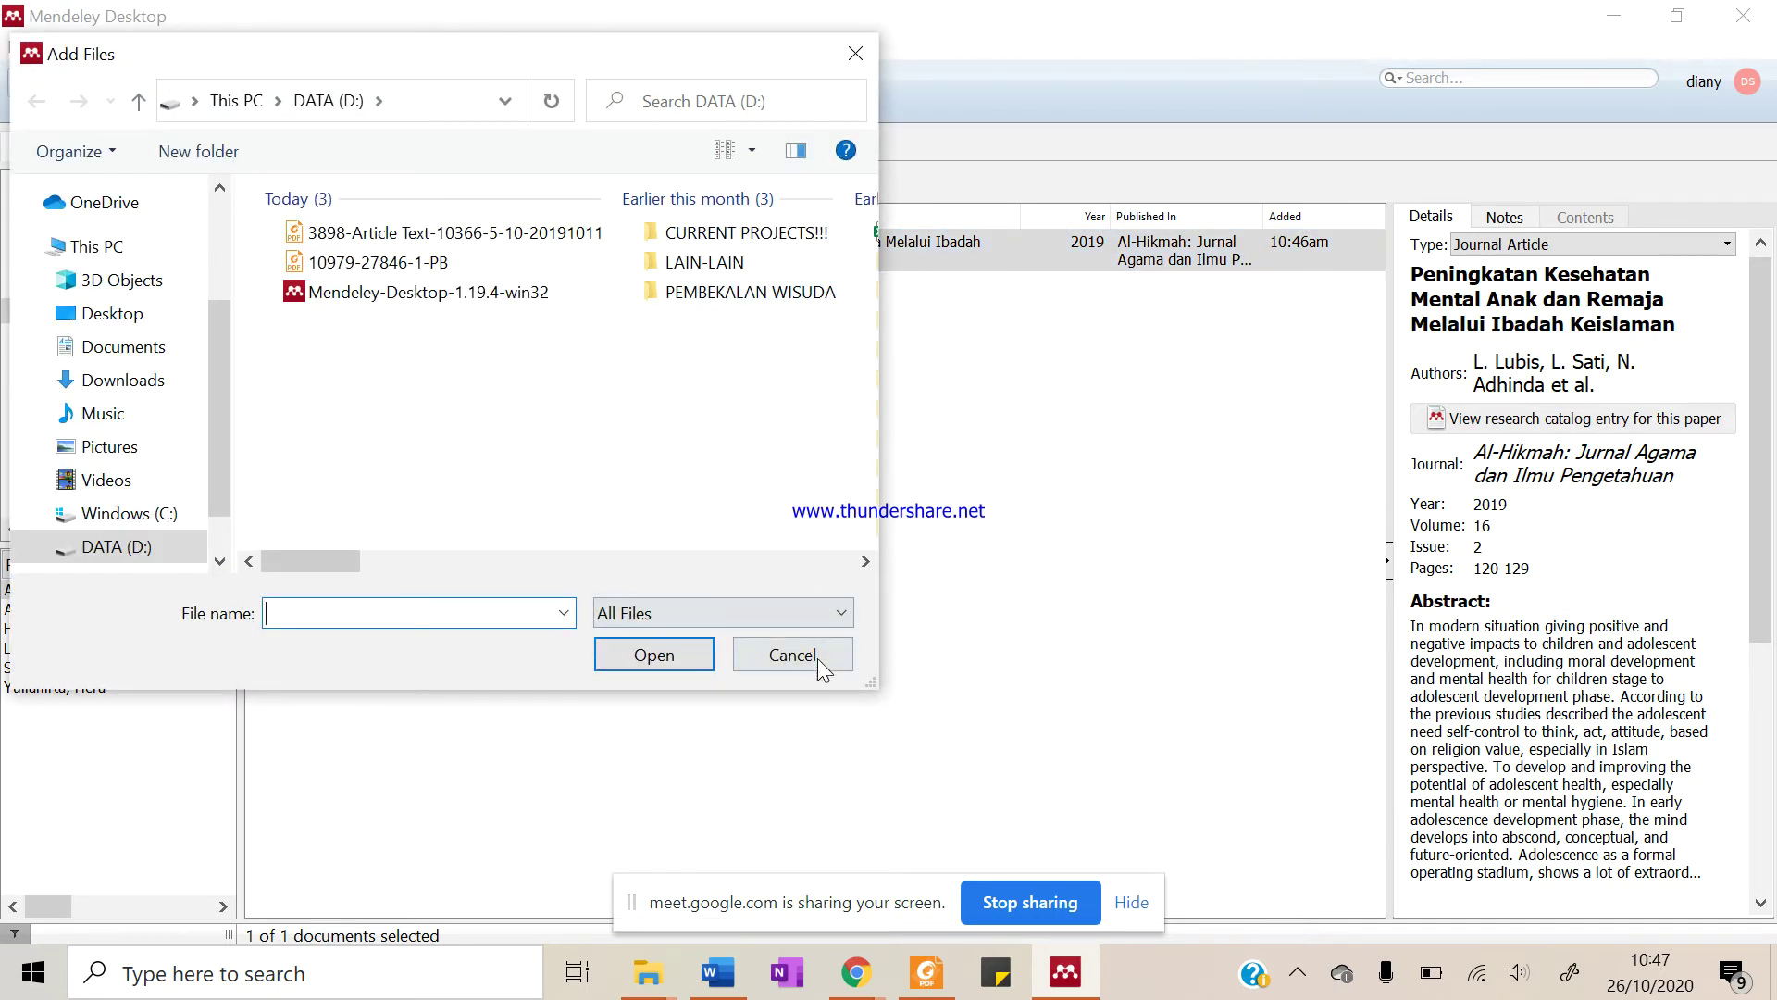
click(793, 655)
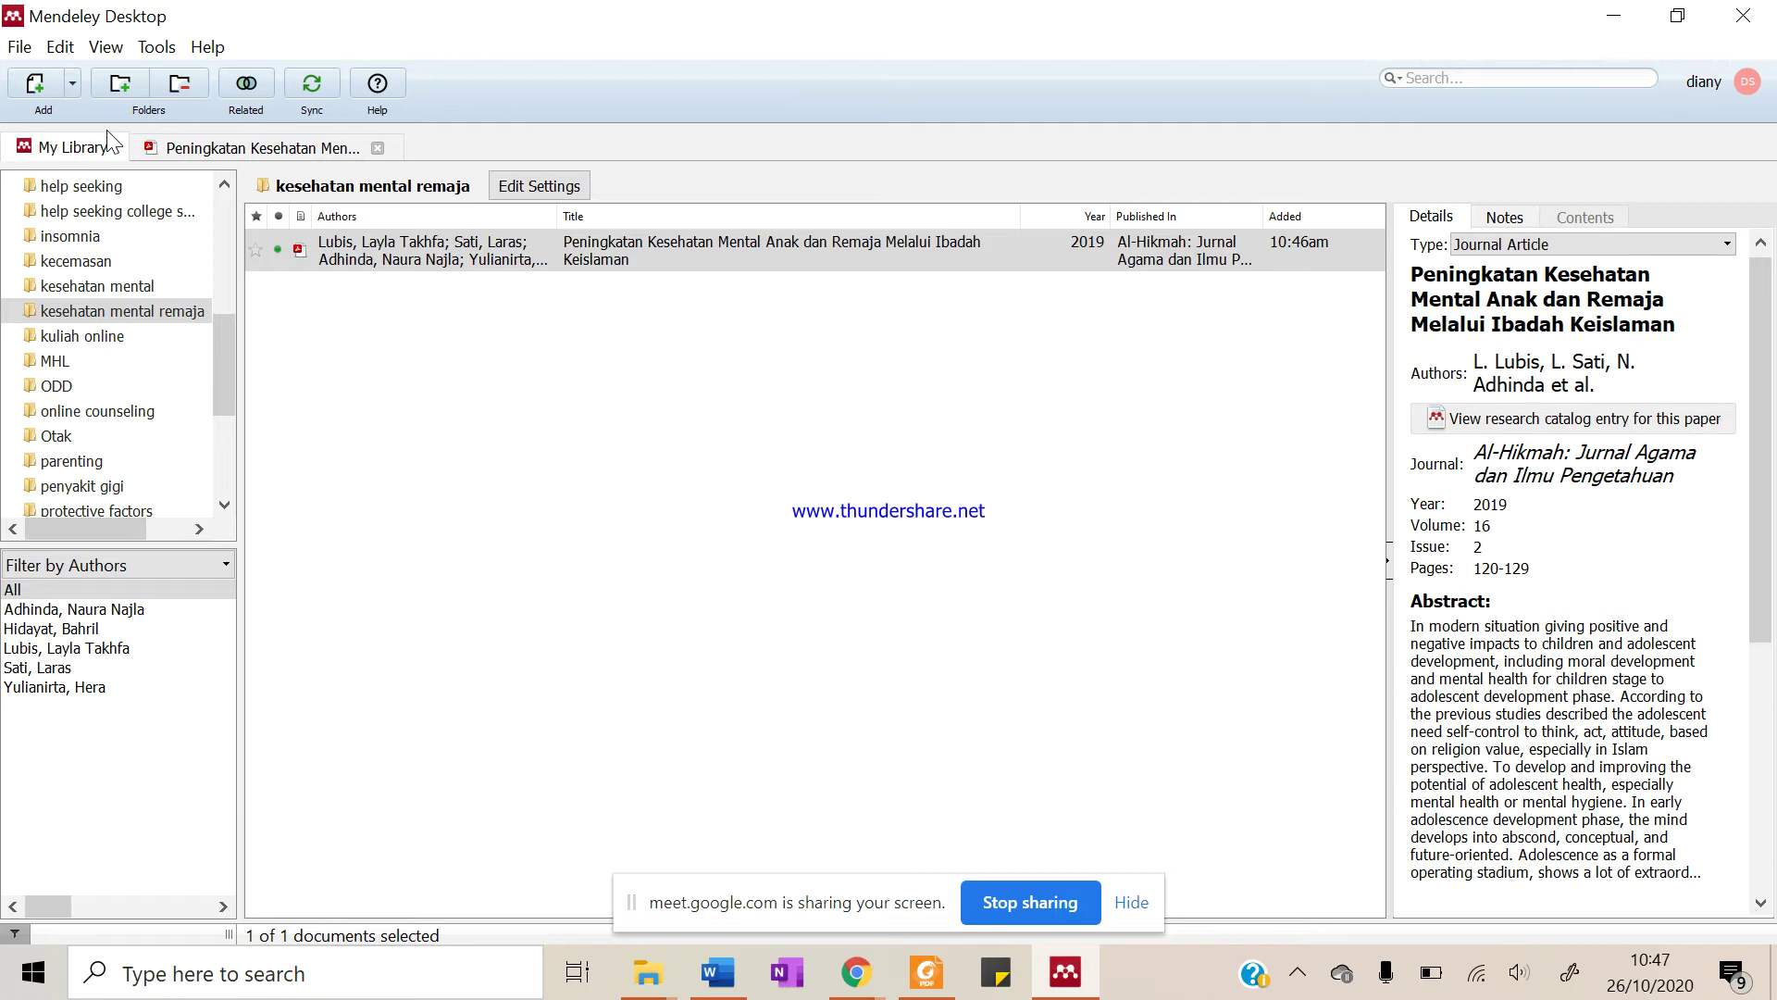
Start adding files to the kesehatan mental remaja folder and browse to CURRENT PROJECTS!!! > ARTIKEL > SIKAP TERHADAP BANTUAN PSIKOLOGIS PART 2
click(32, 87)
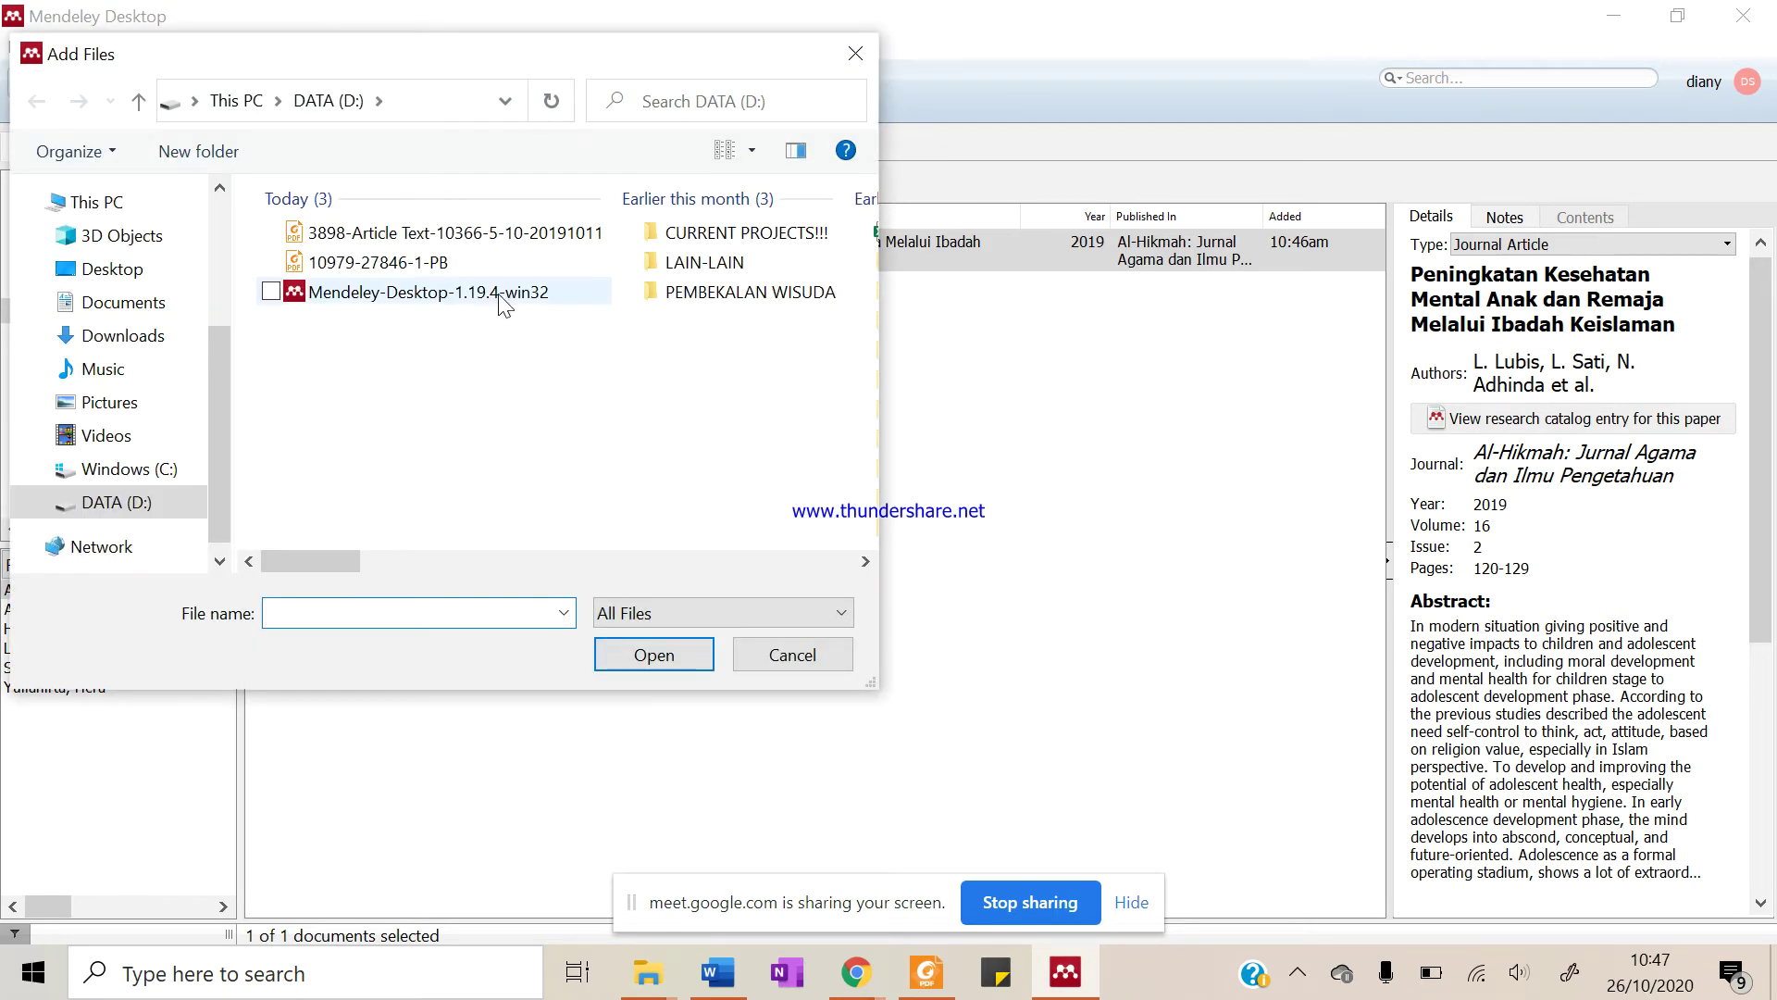
double_click(726, 232)
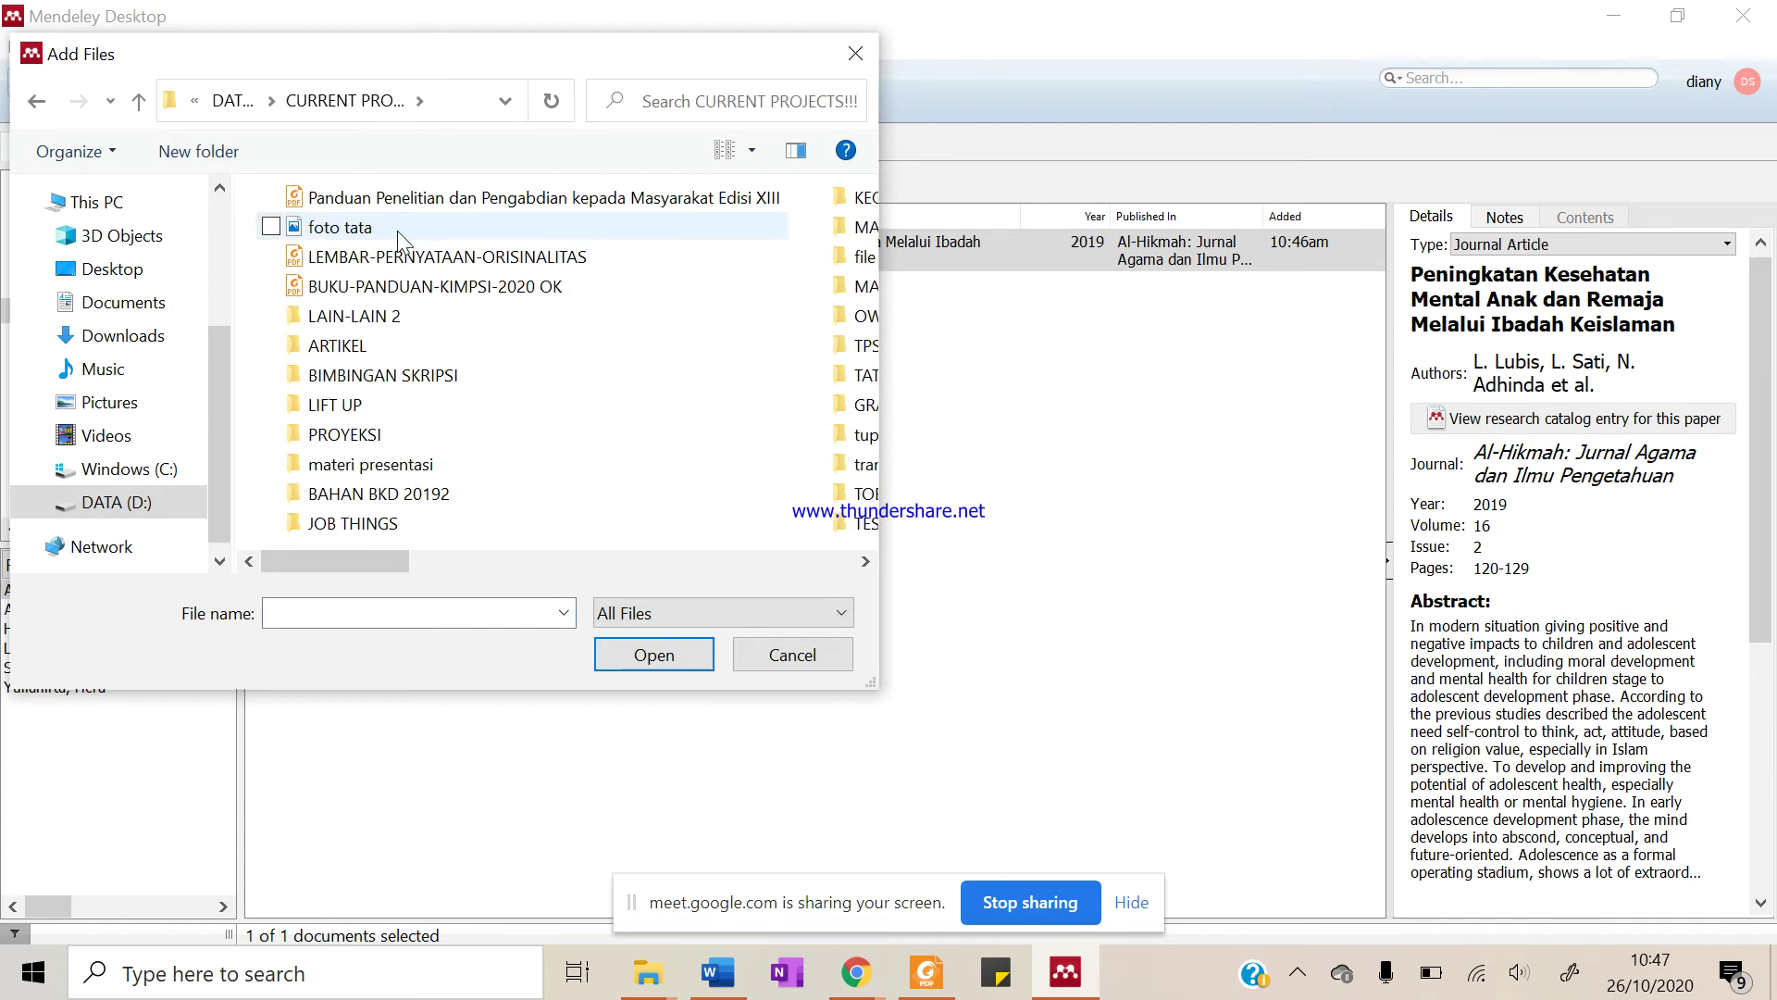
double_click(396, 348)
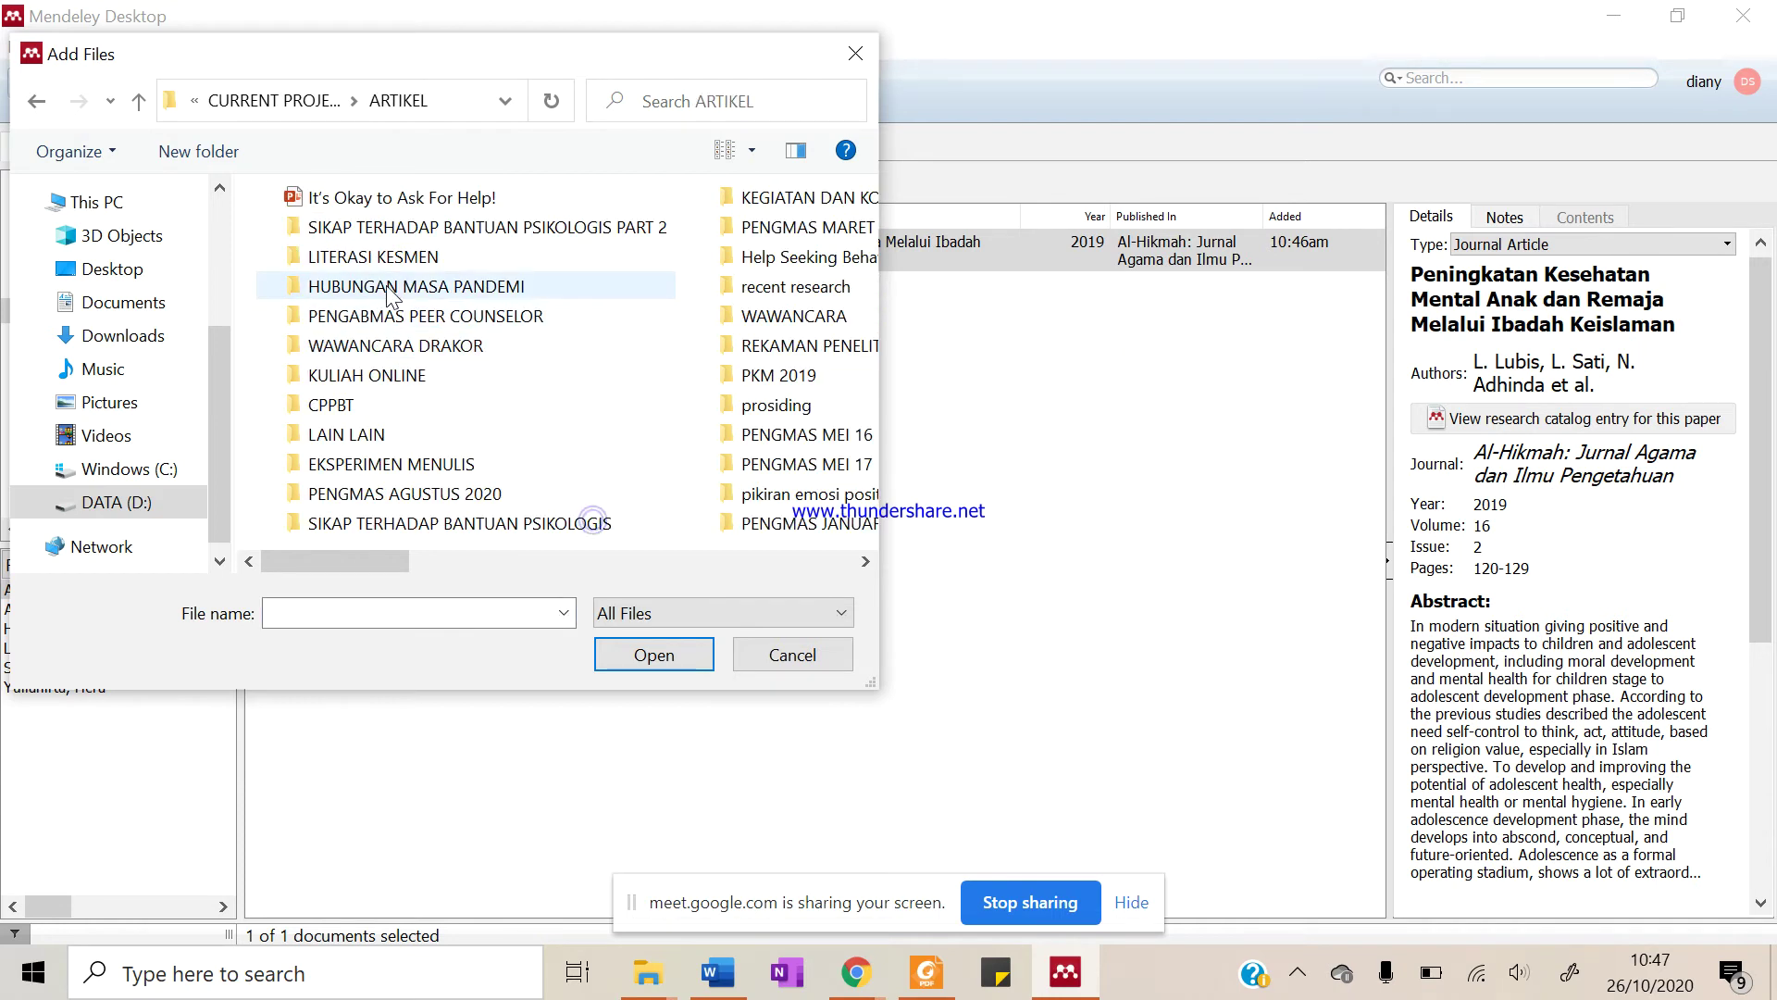
double_click(418, 232)
click(648, 356)
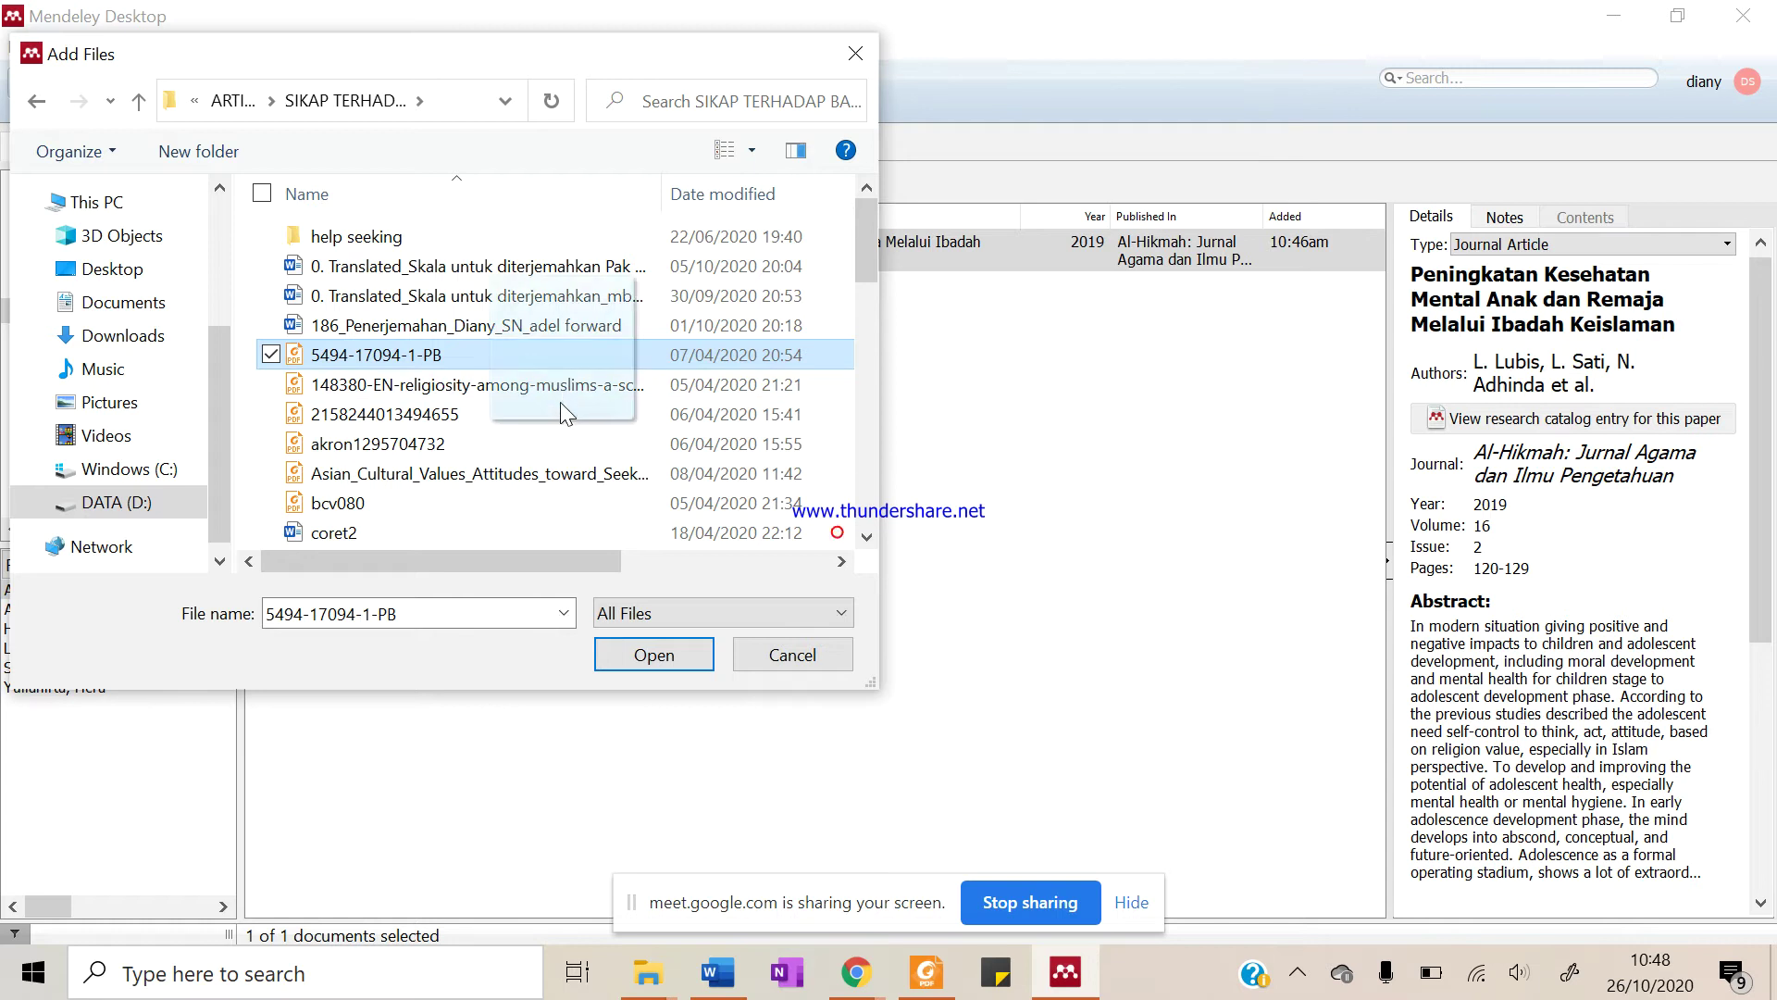
drag(715, 357, 824, 358)
click(753, 150)
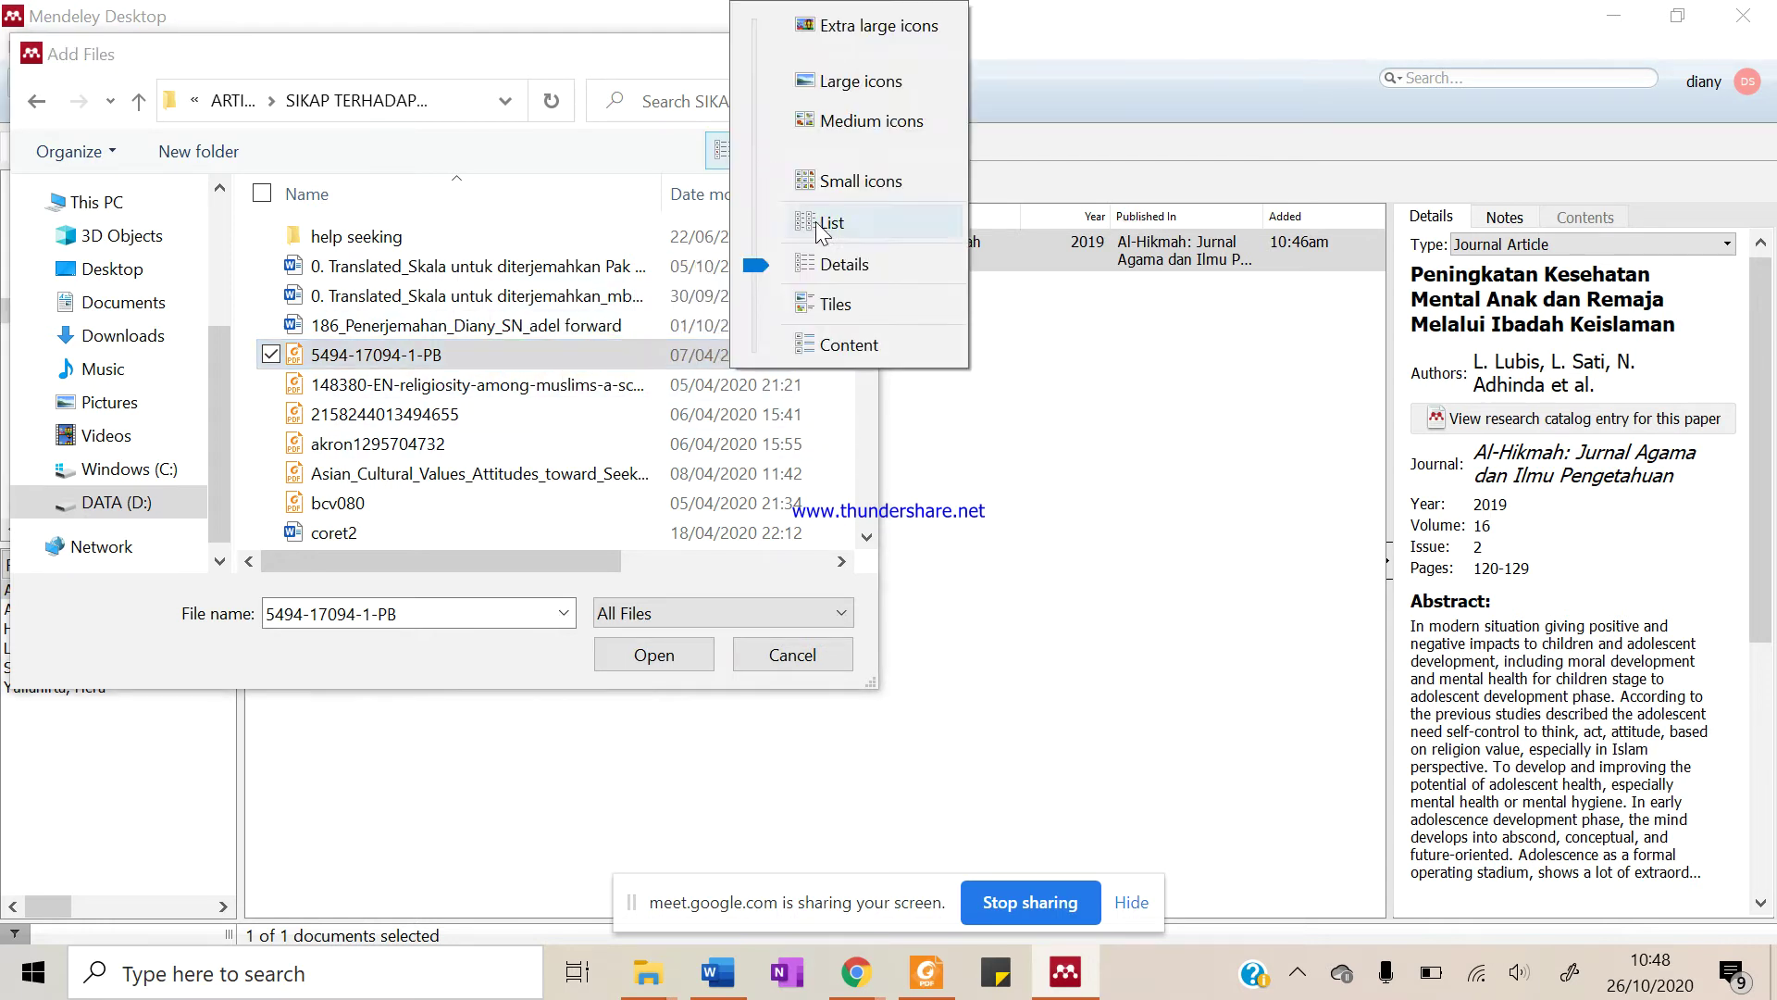
click(918, 335)
drag(734, 312, 696, 480)
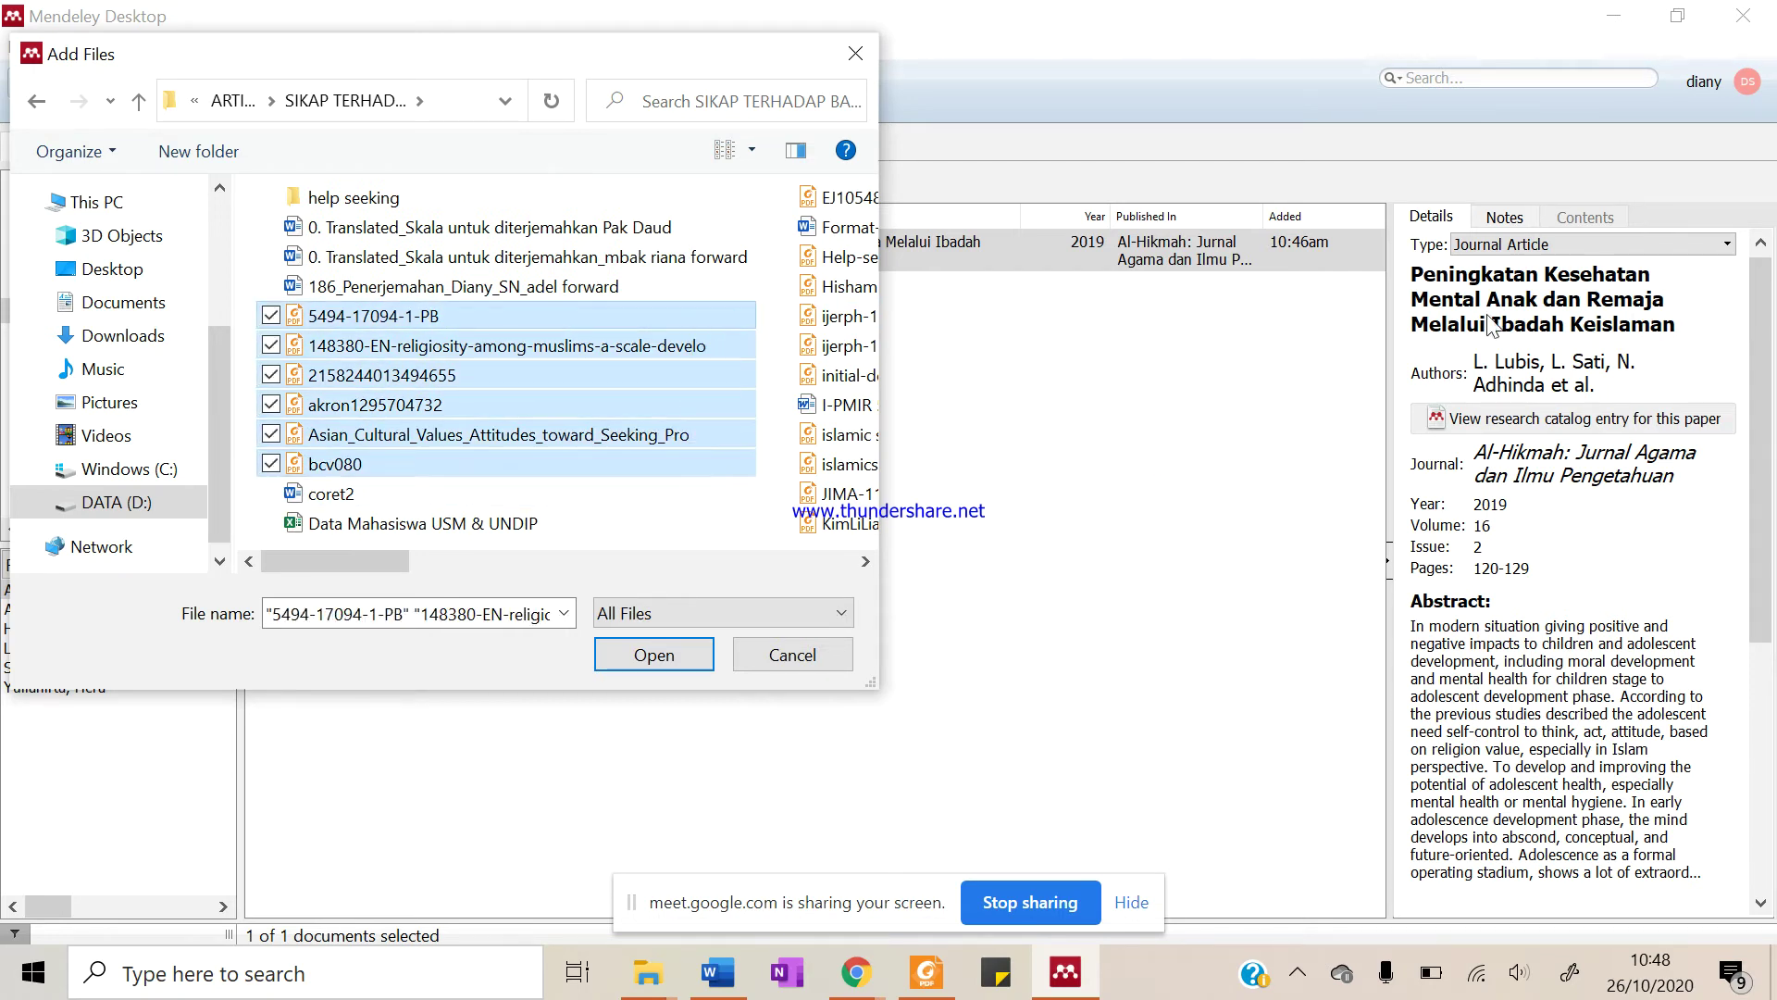
click(615, 655)
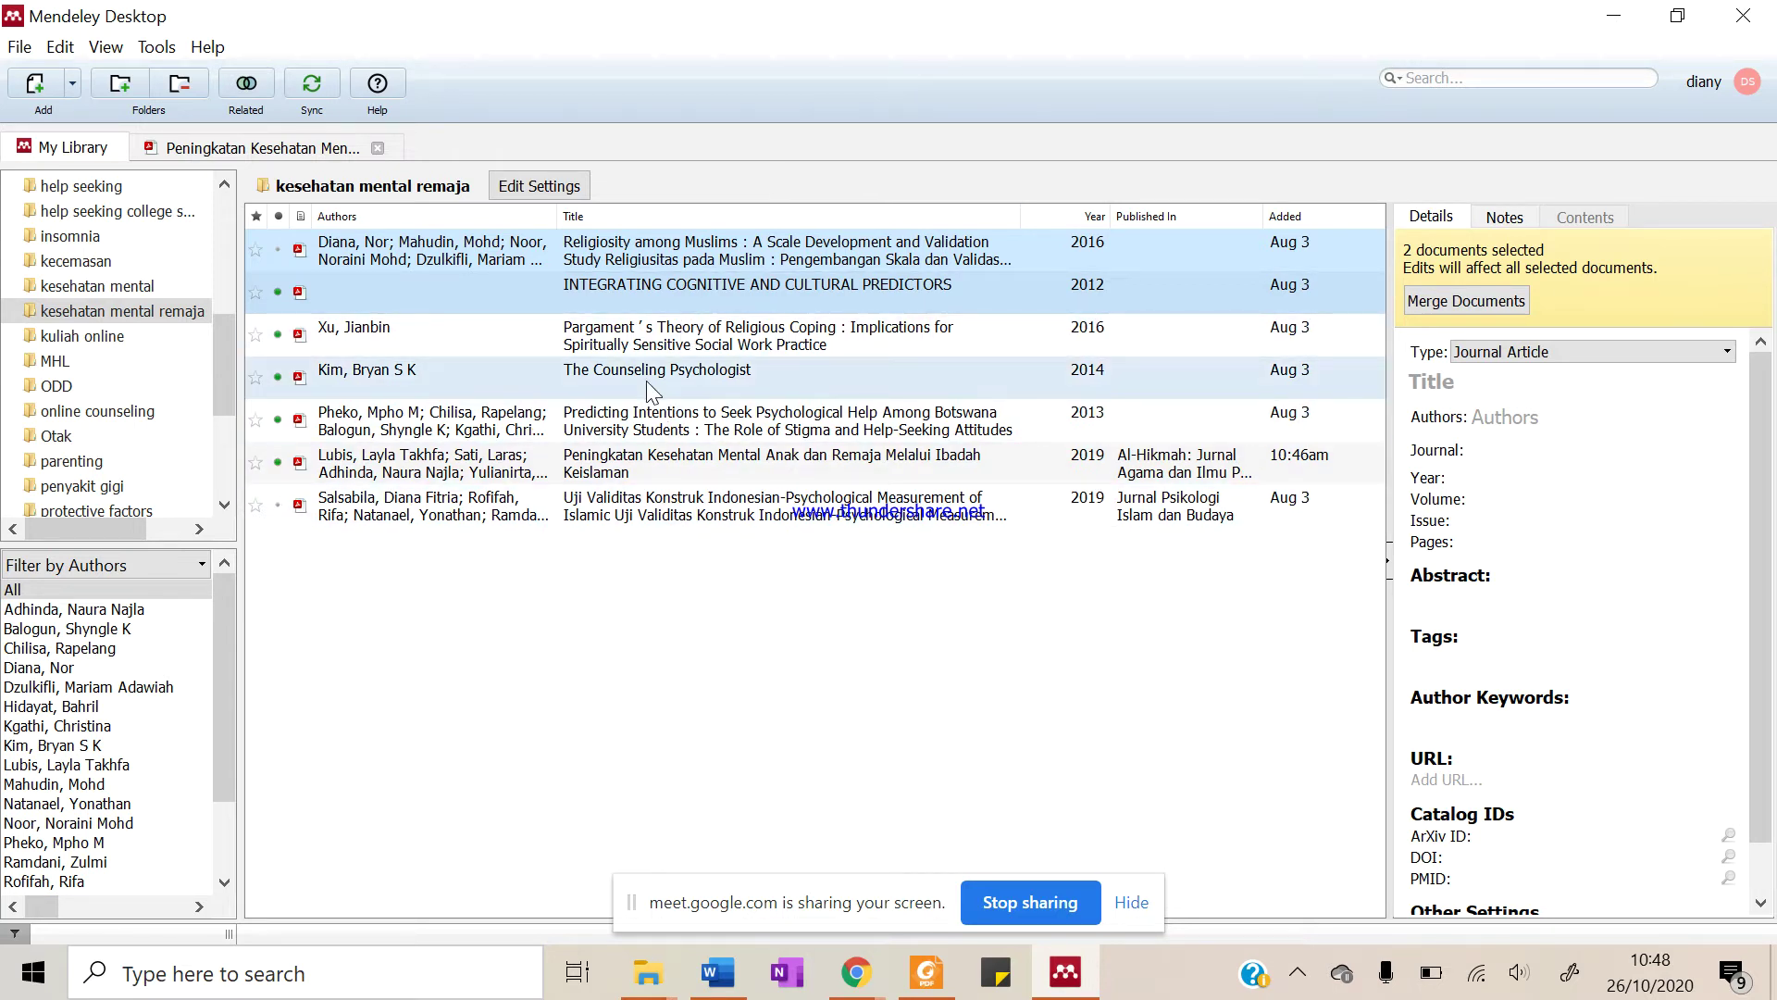
Review the document details of the imported articles on religious coping, religiosity among Muslims, and cognitive and cultural predictors
click(654, 340)
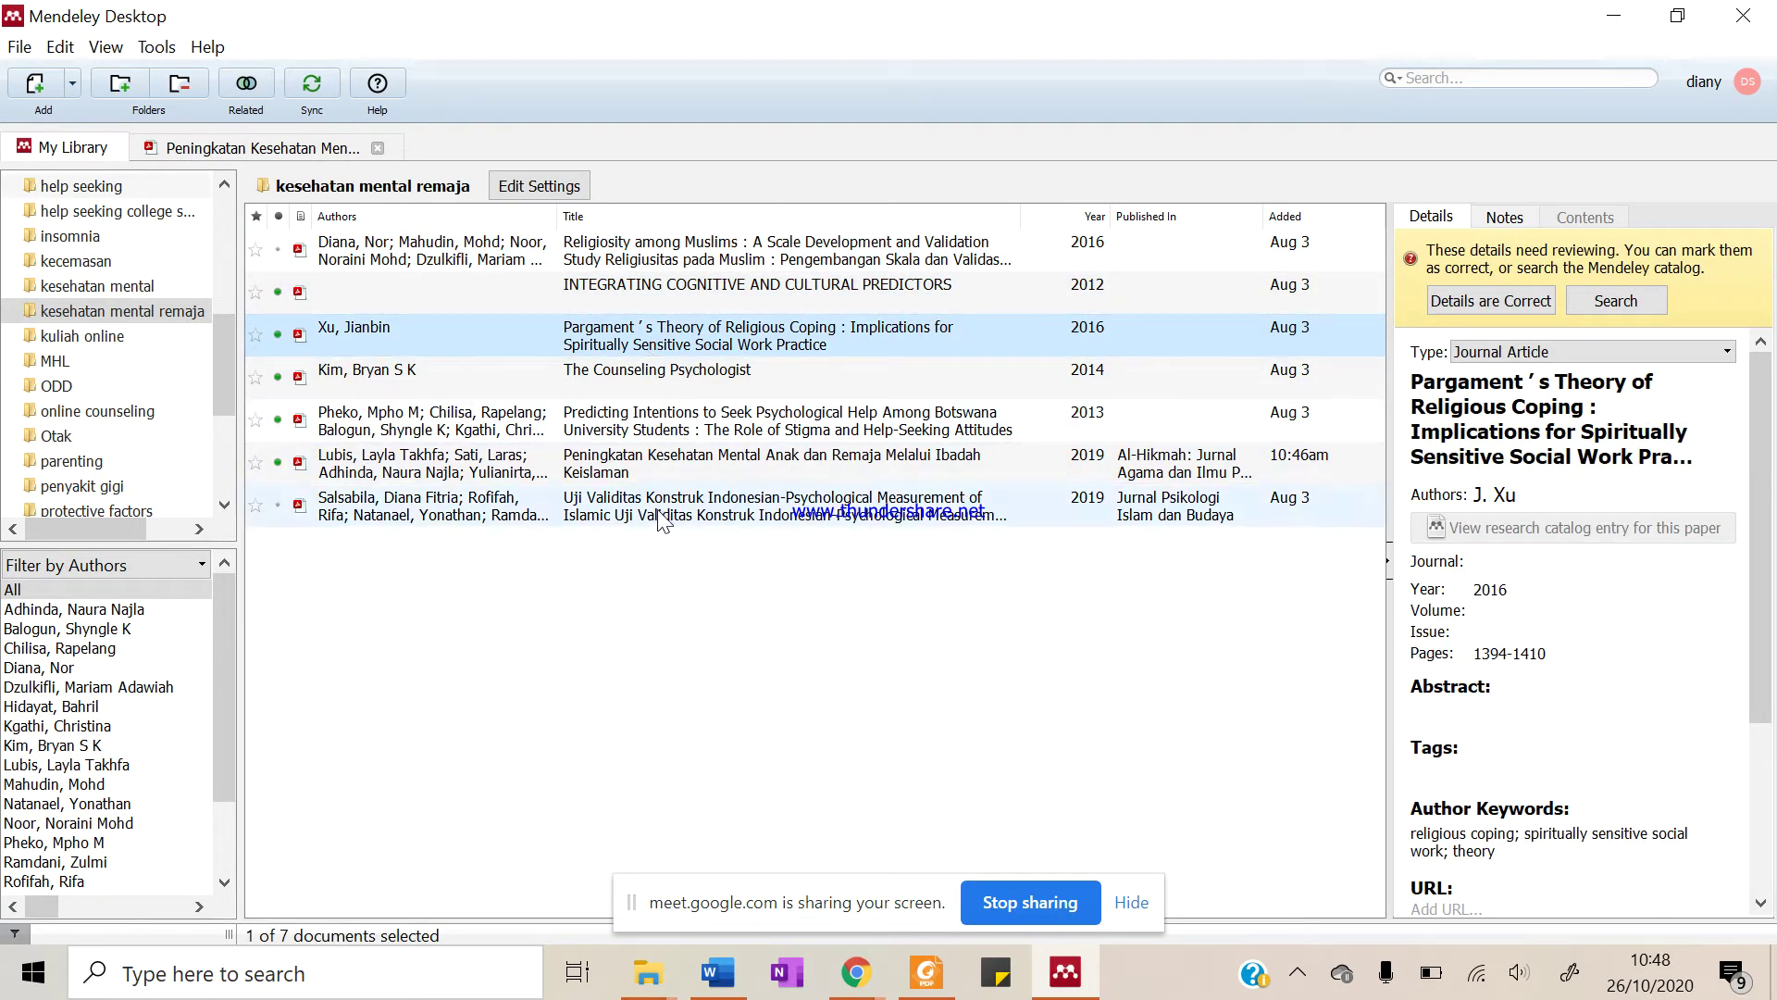
click(722, 246)
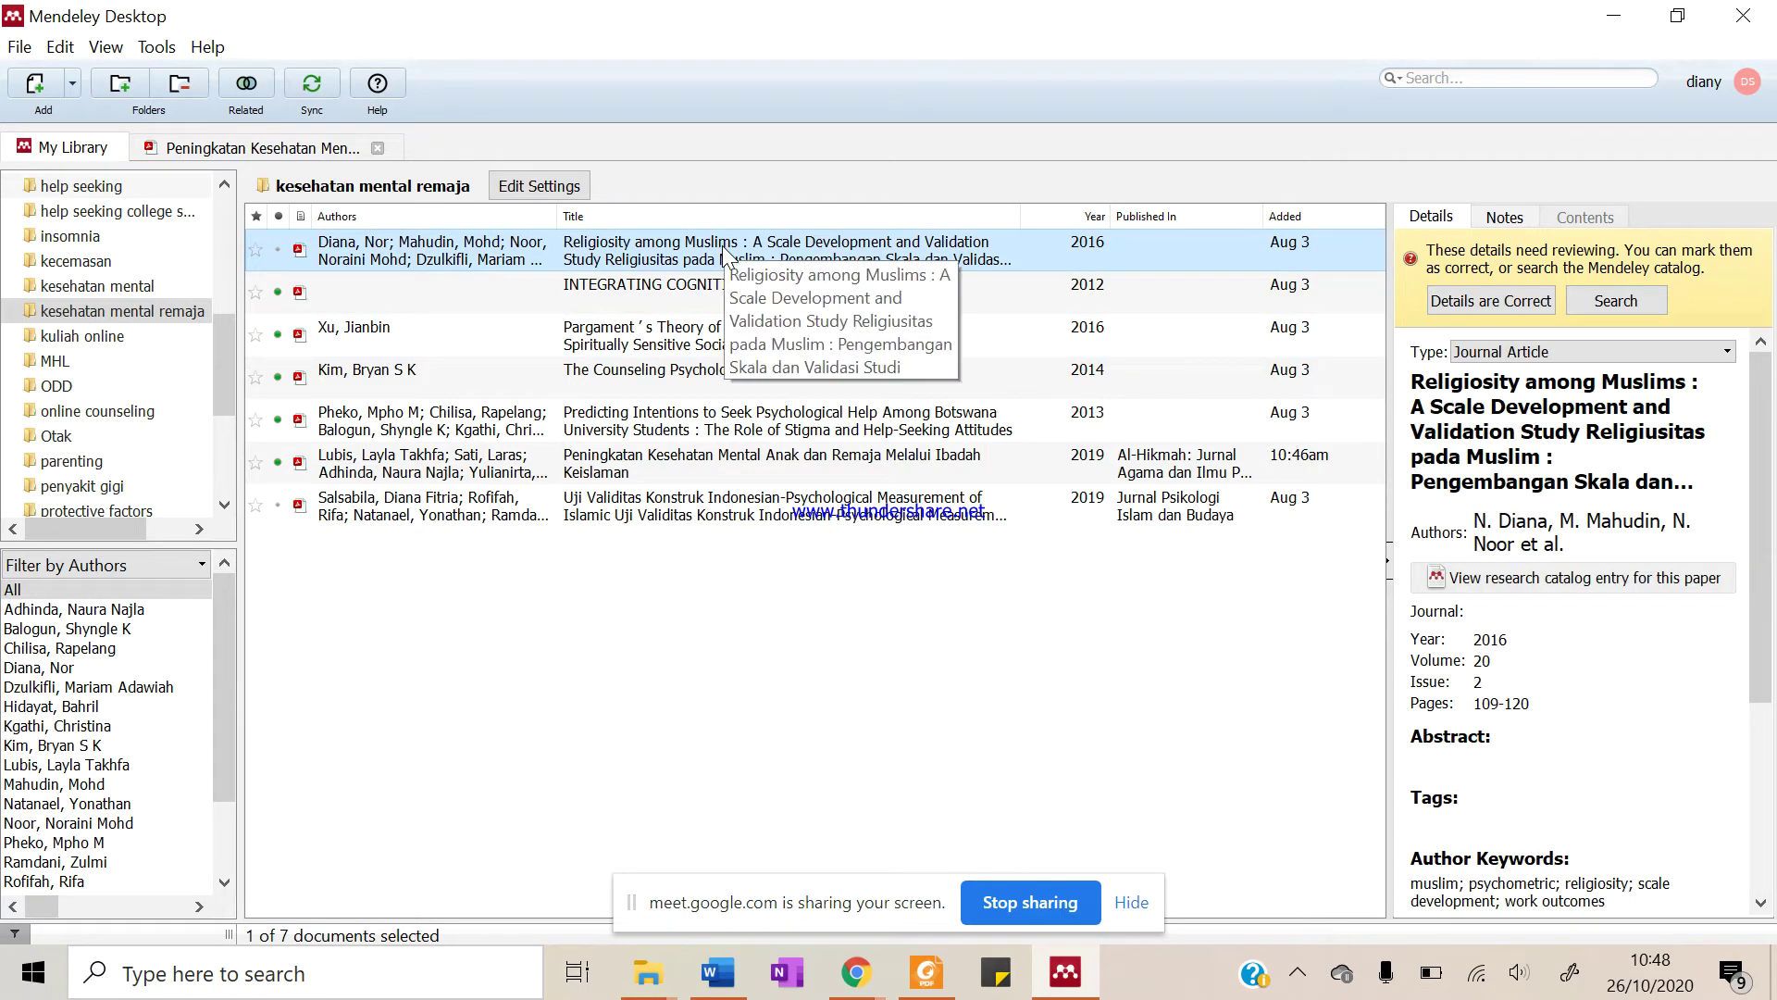
right_click(583, 255)
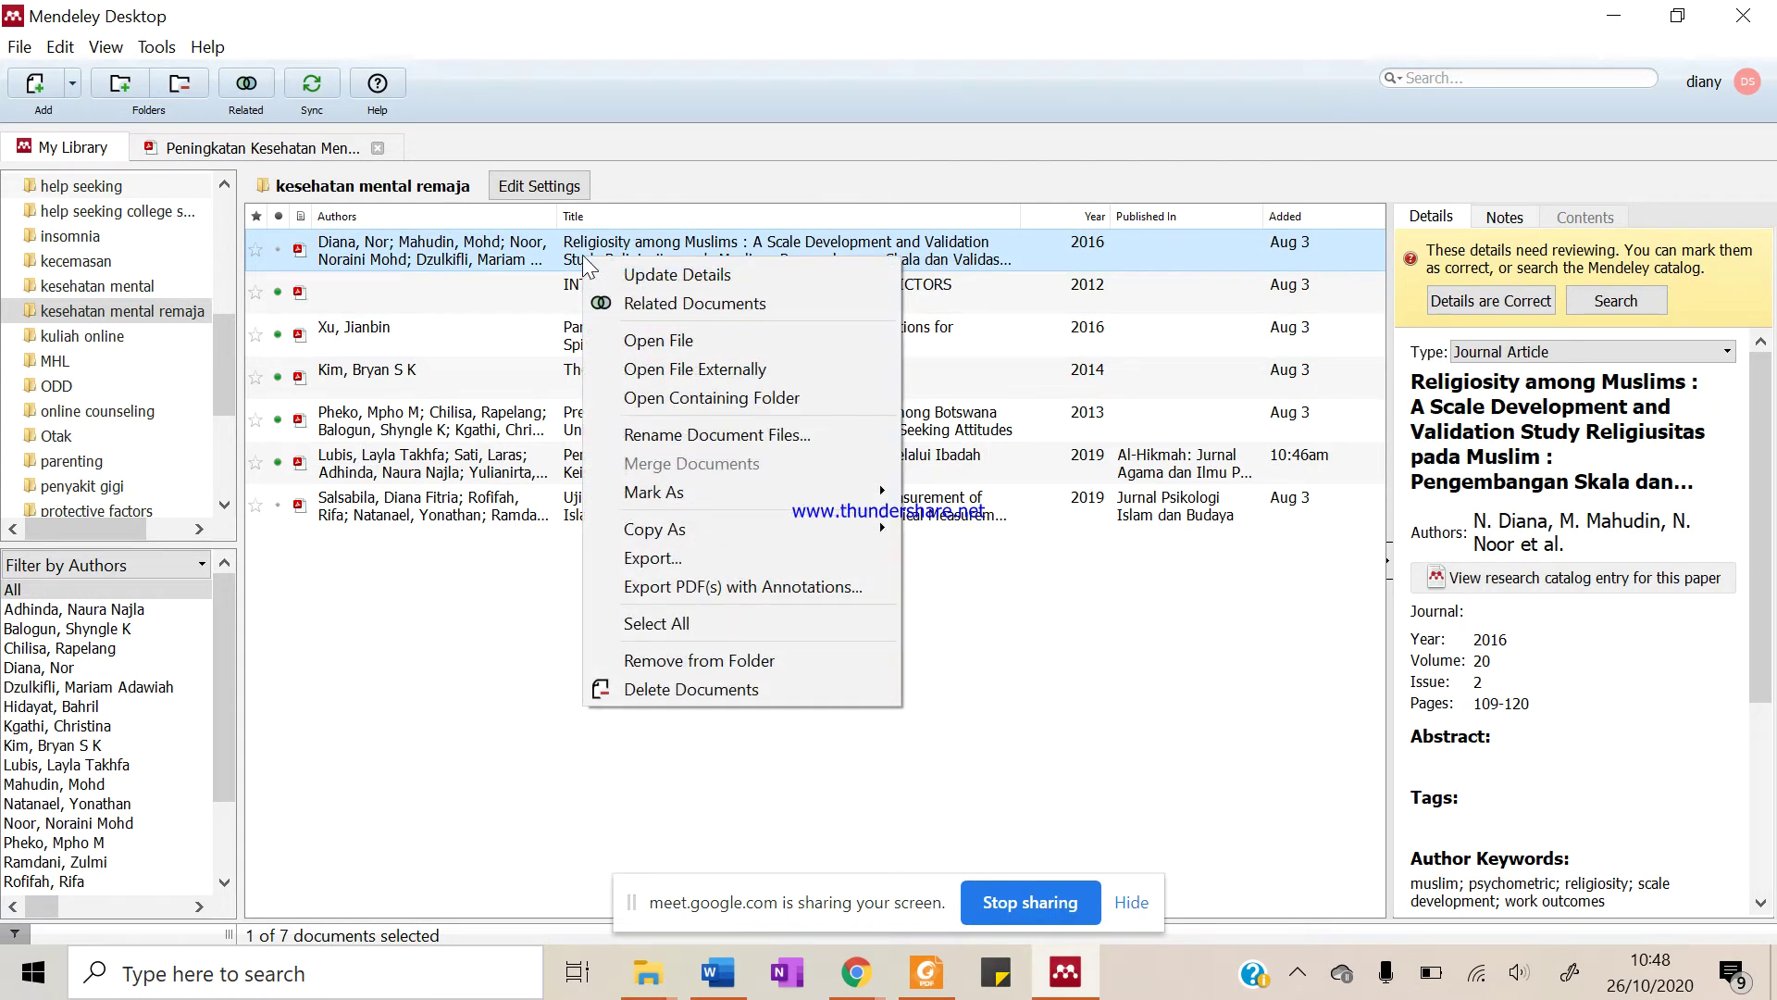
click(781, 660)
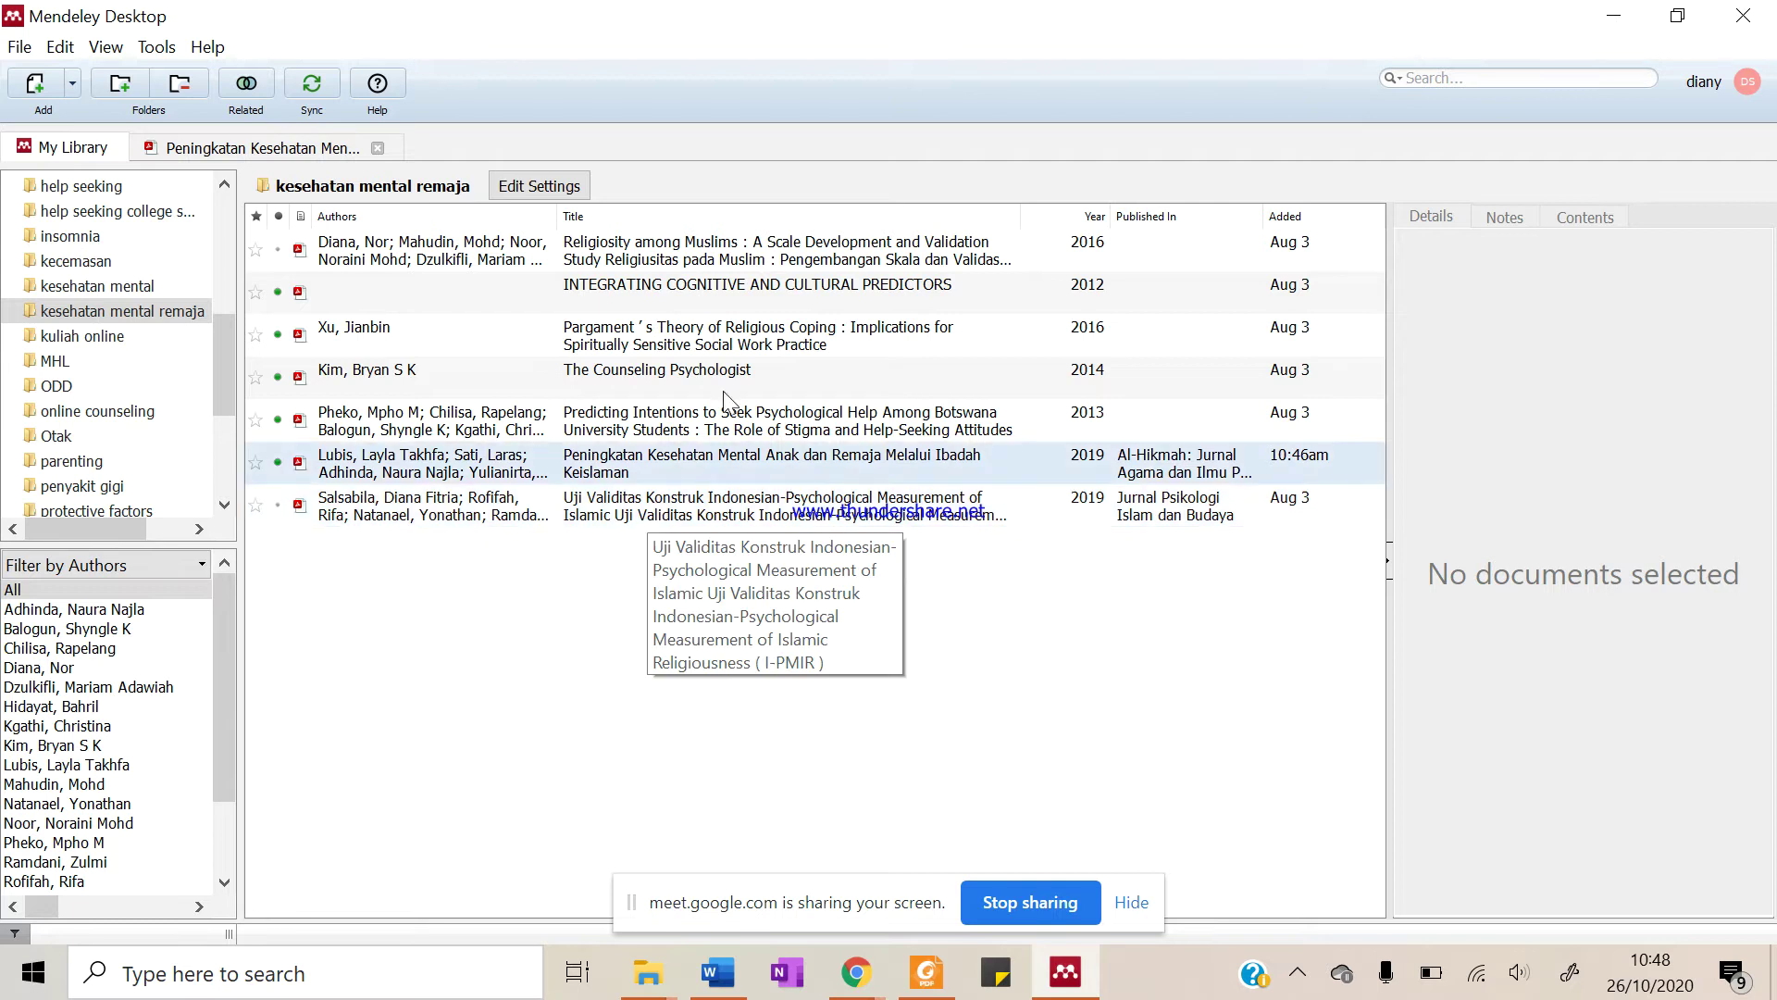
click(767, 305)
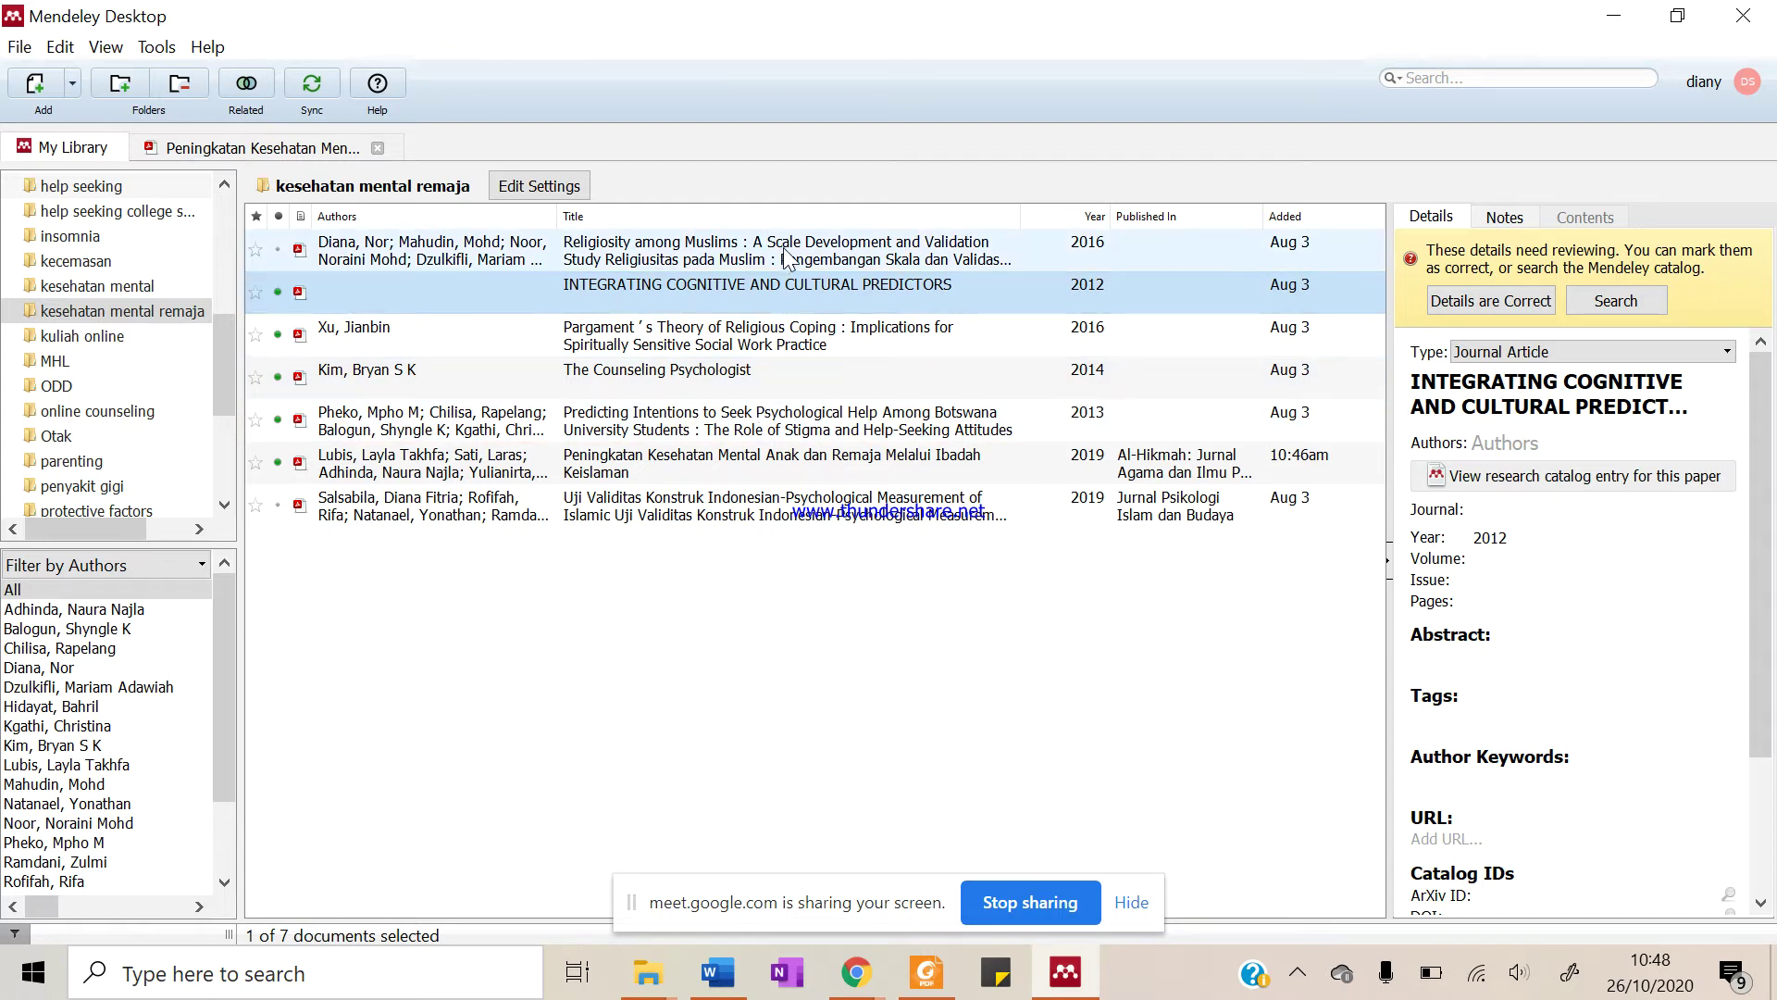
click(785, 257)
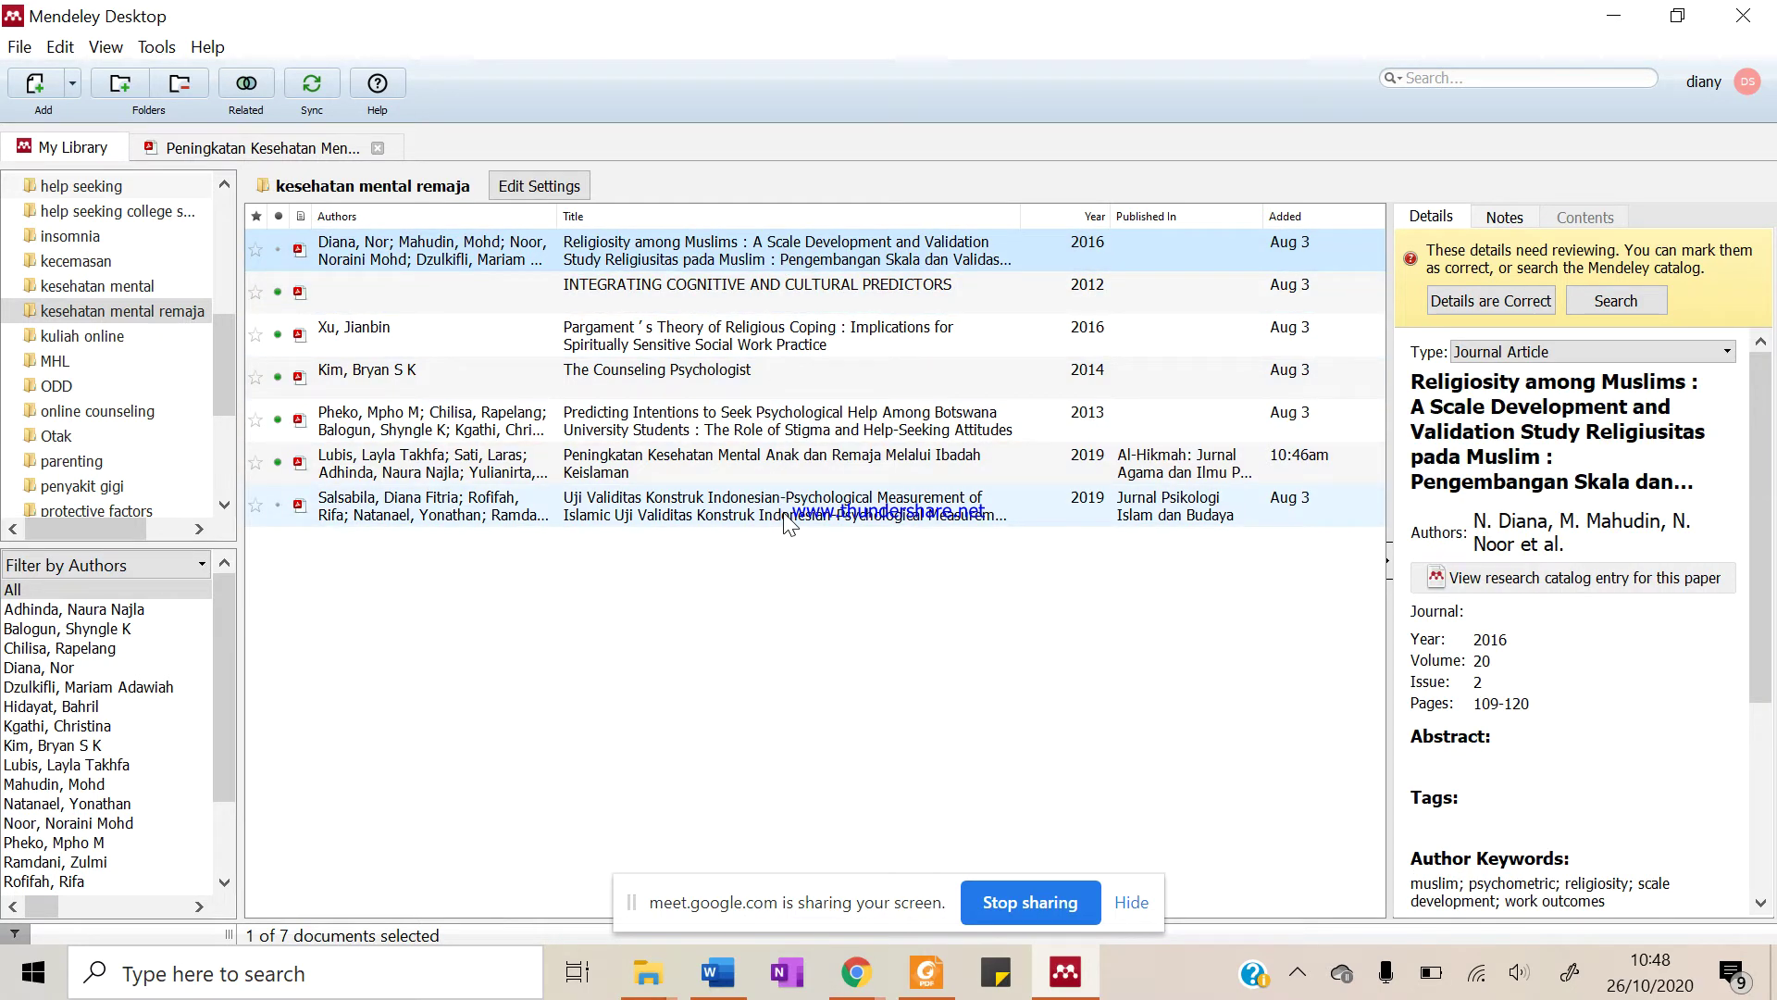
Review the details of the last three papers in the kesehatan mental remaja folder, including the Botswana students paper's author list
click(787, 462)
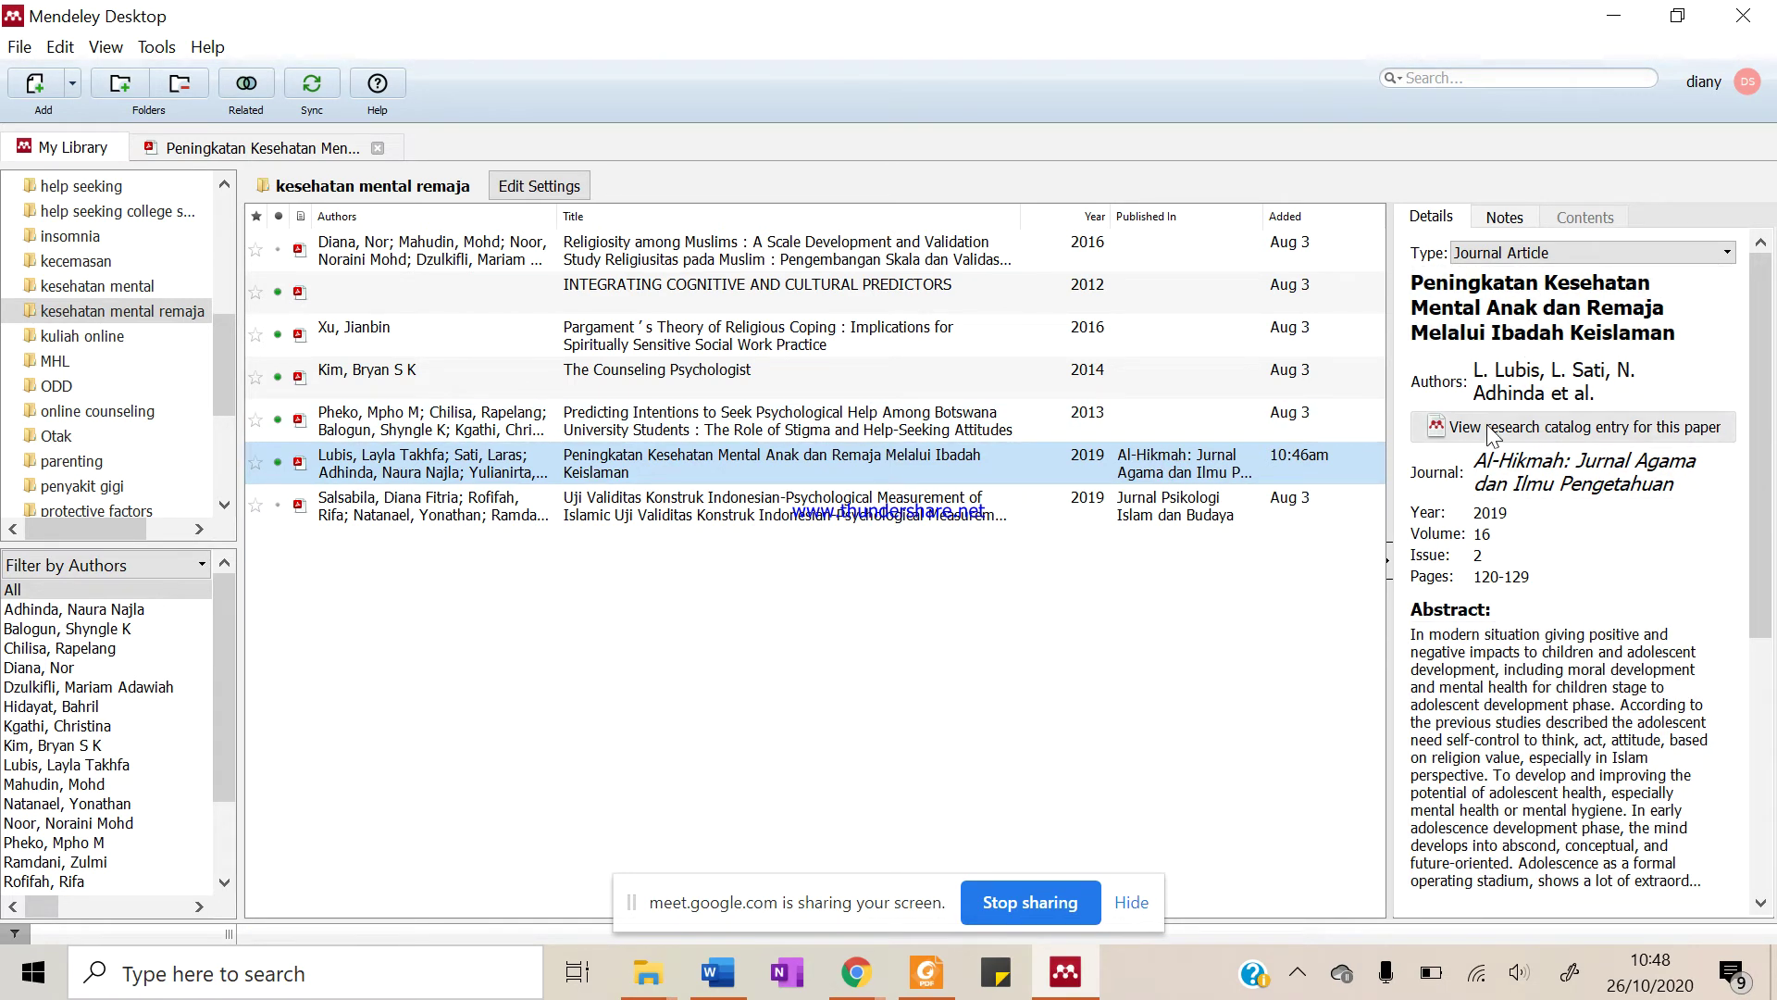
click(672, 524)
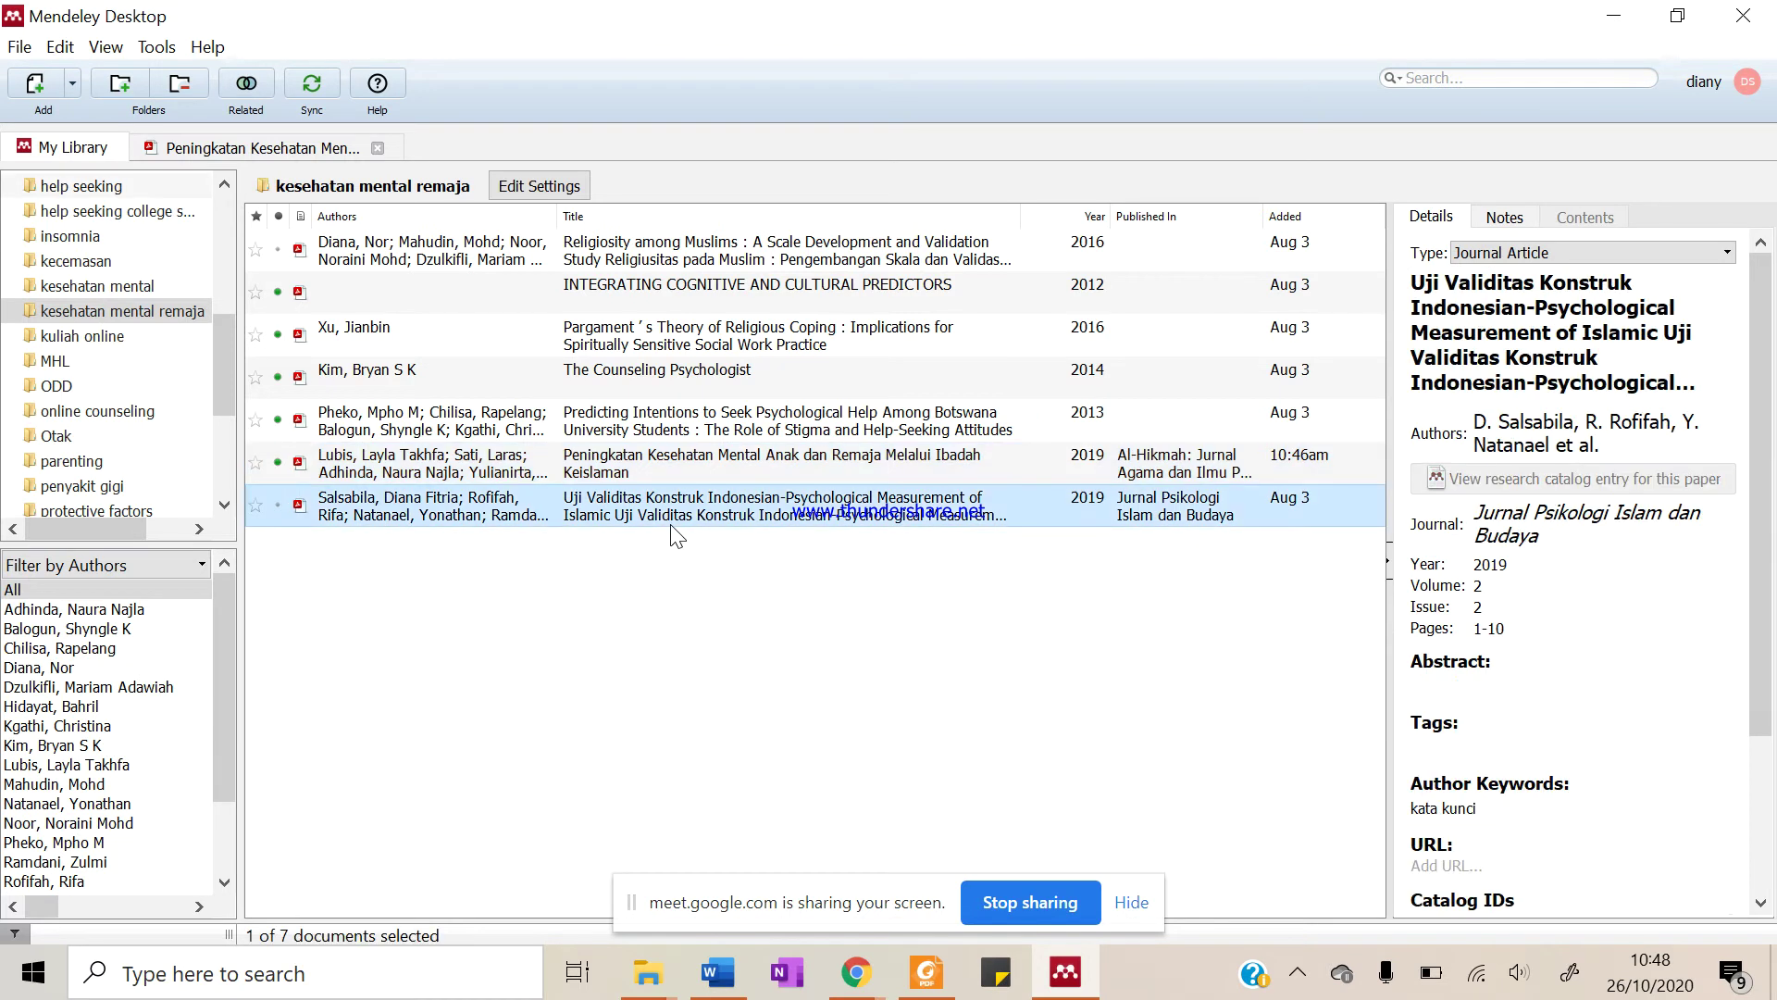
click(682, 422)
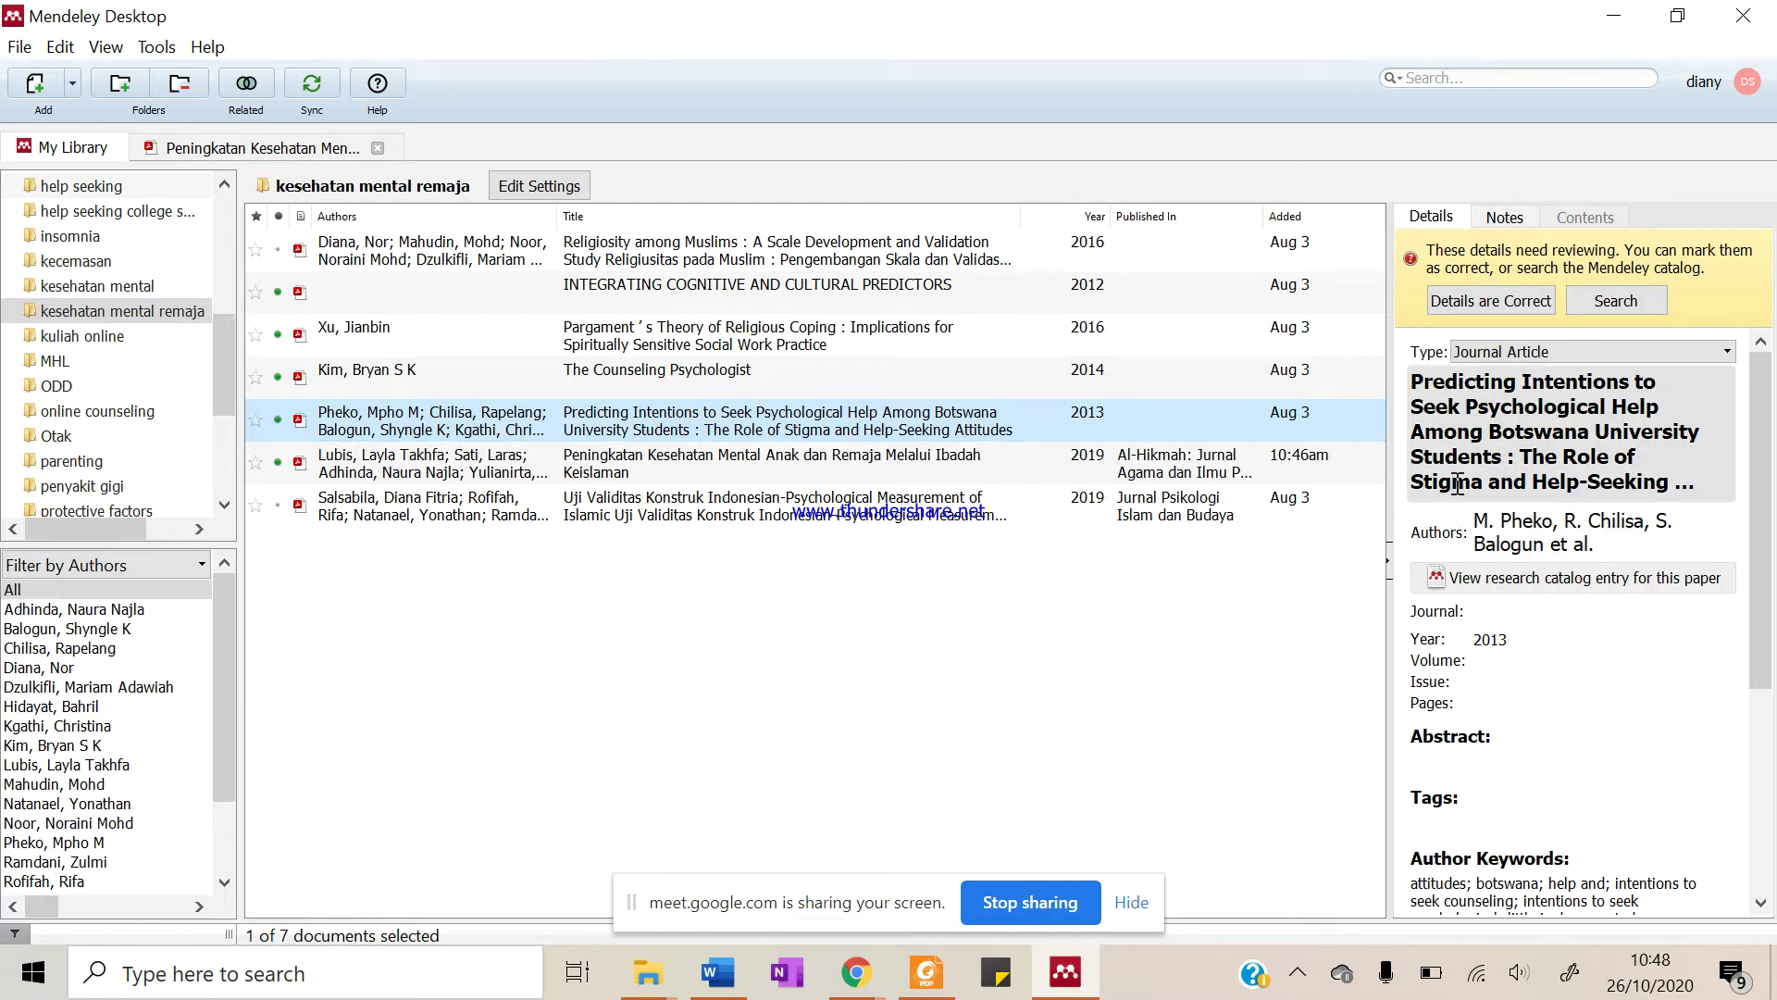
click(1545, 548)
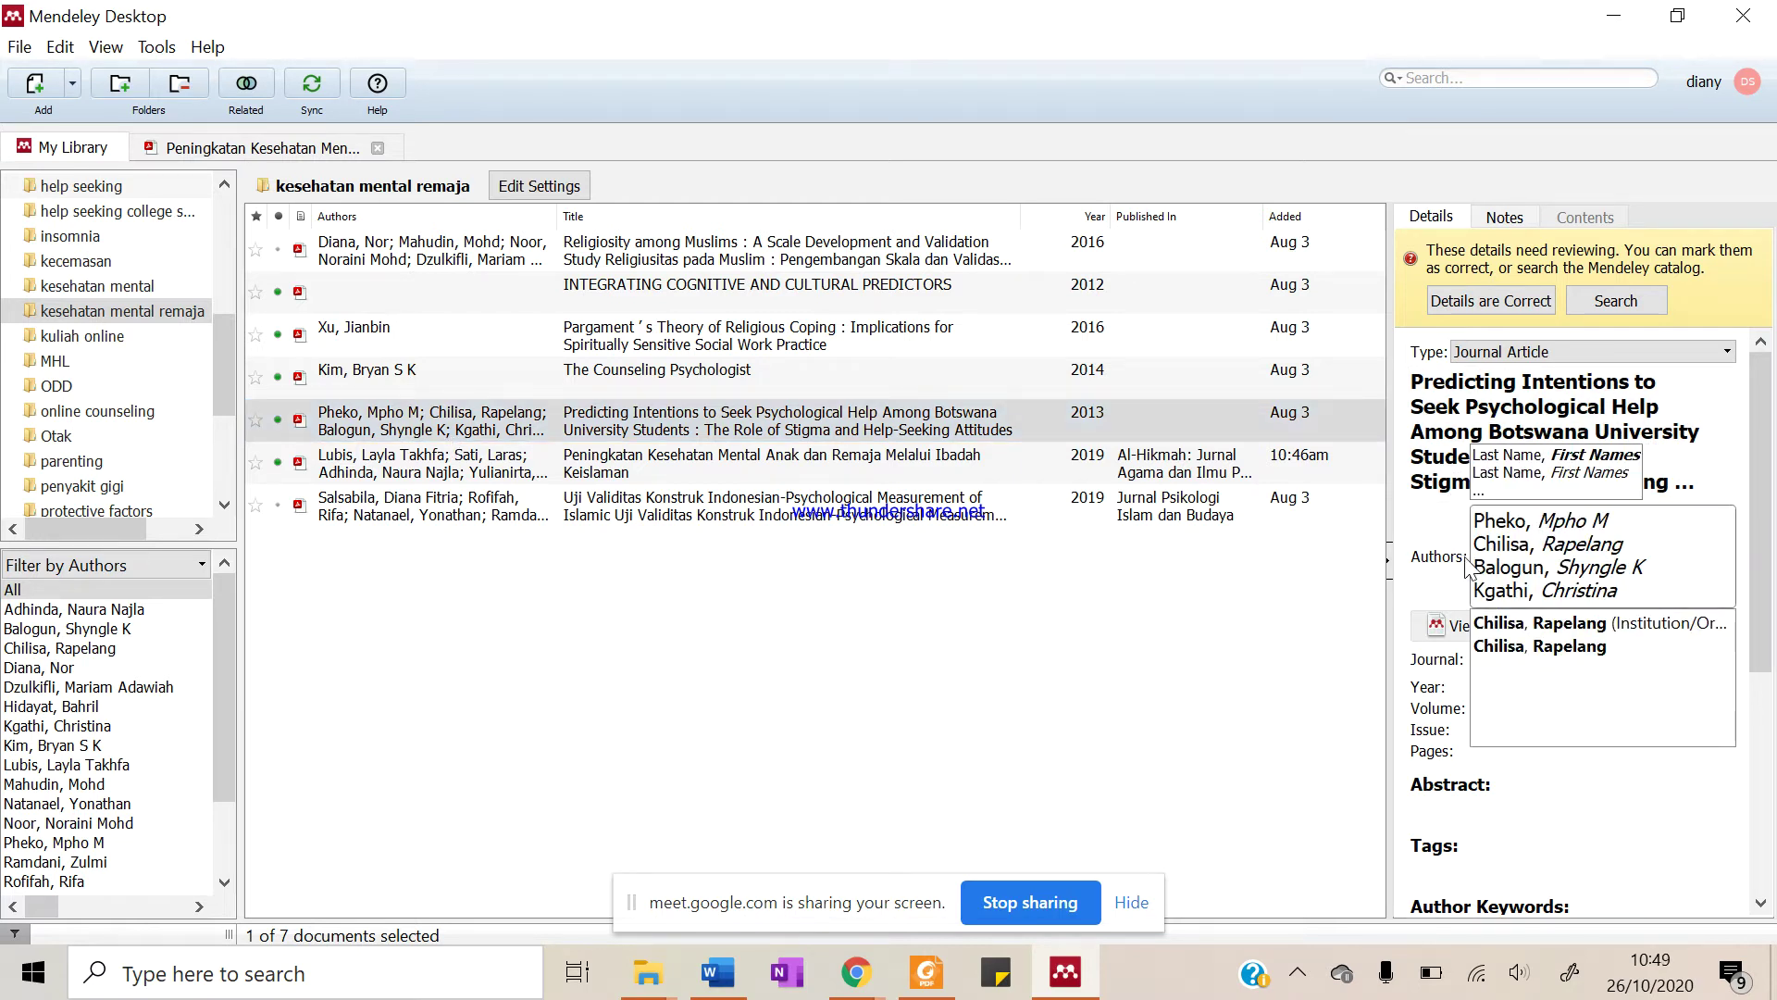
click(1440, 543)
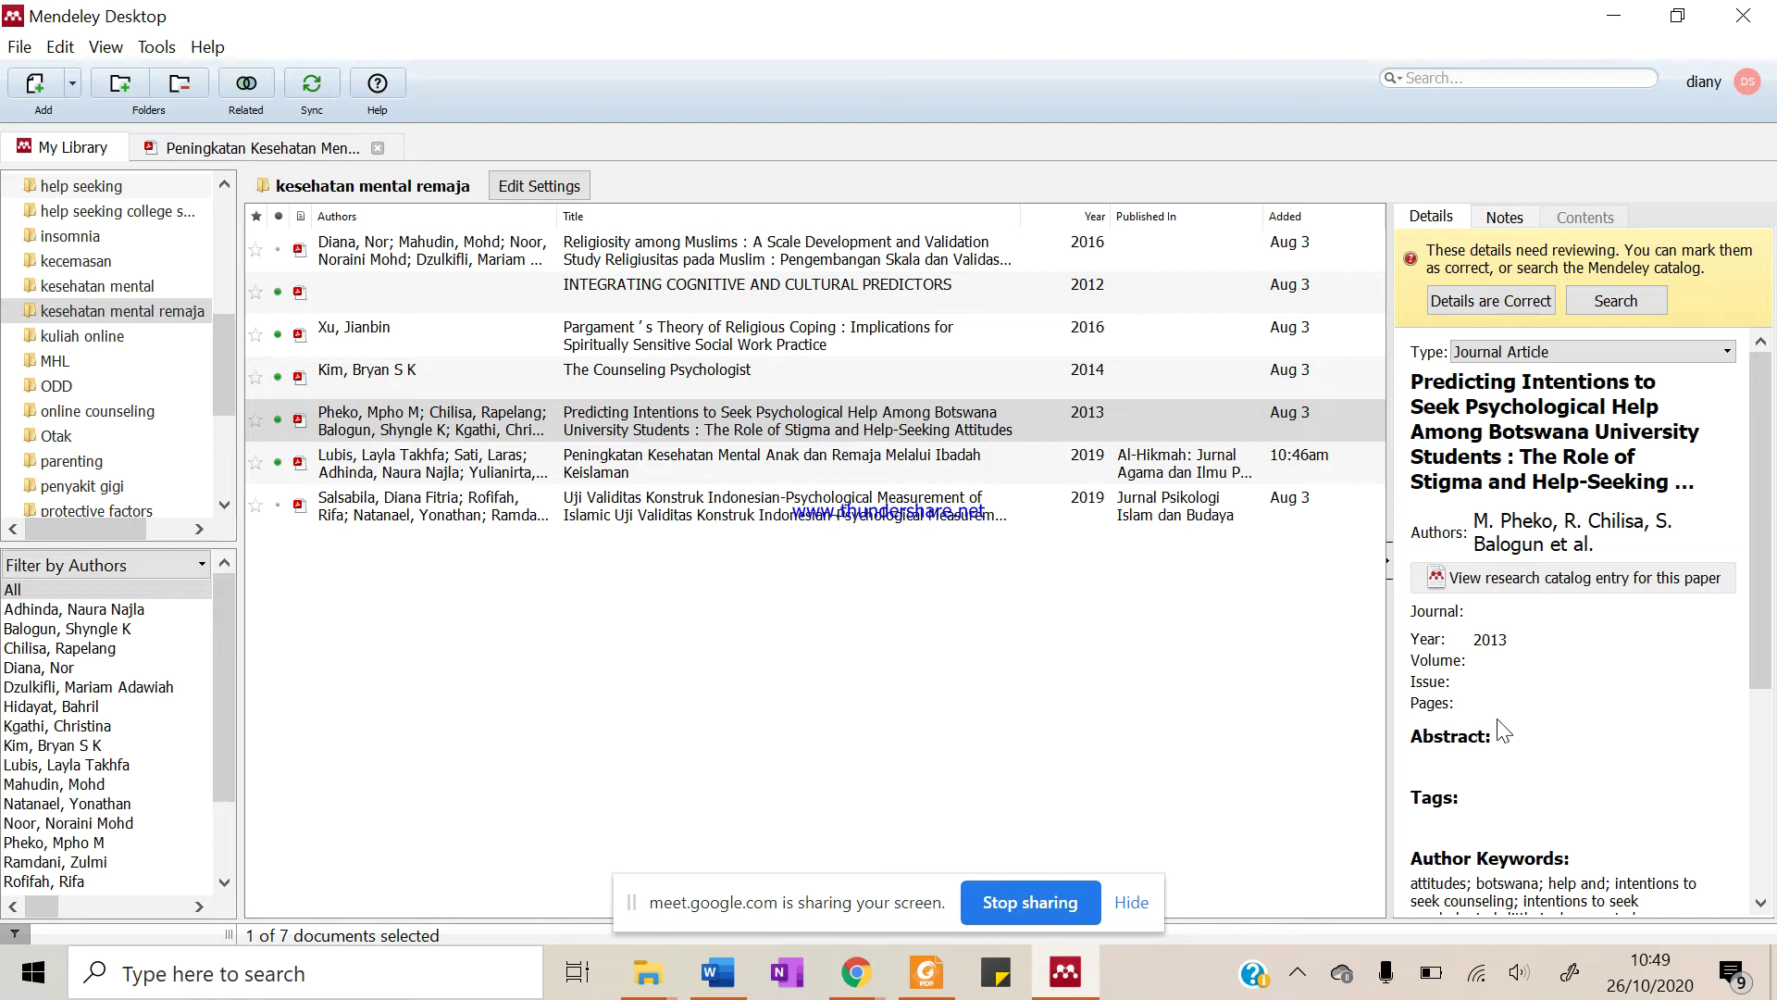
Open the PDF of "Predicting Intentions to Seek Psychological Help Among Botswana University Students" and check its first page for journal information
click(804, 427)
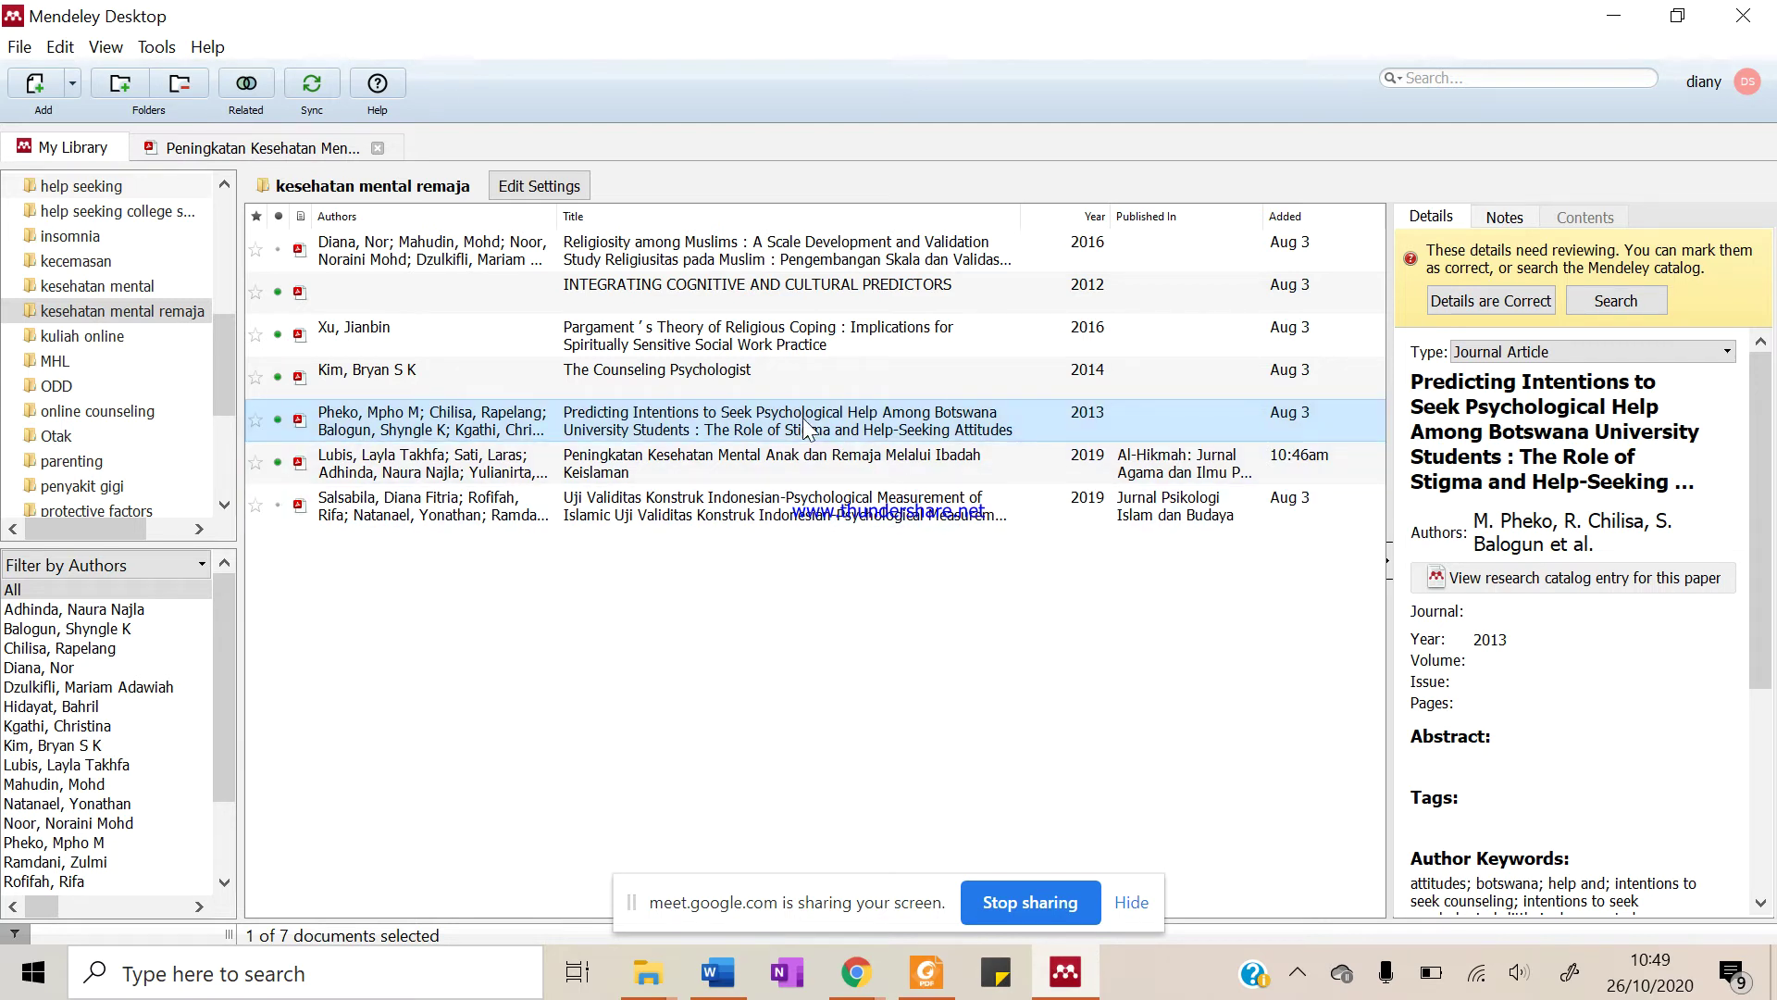
double_click(805, 427)
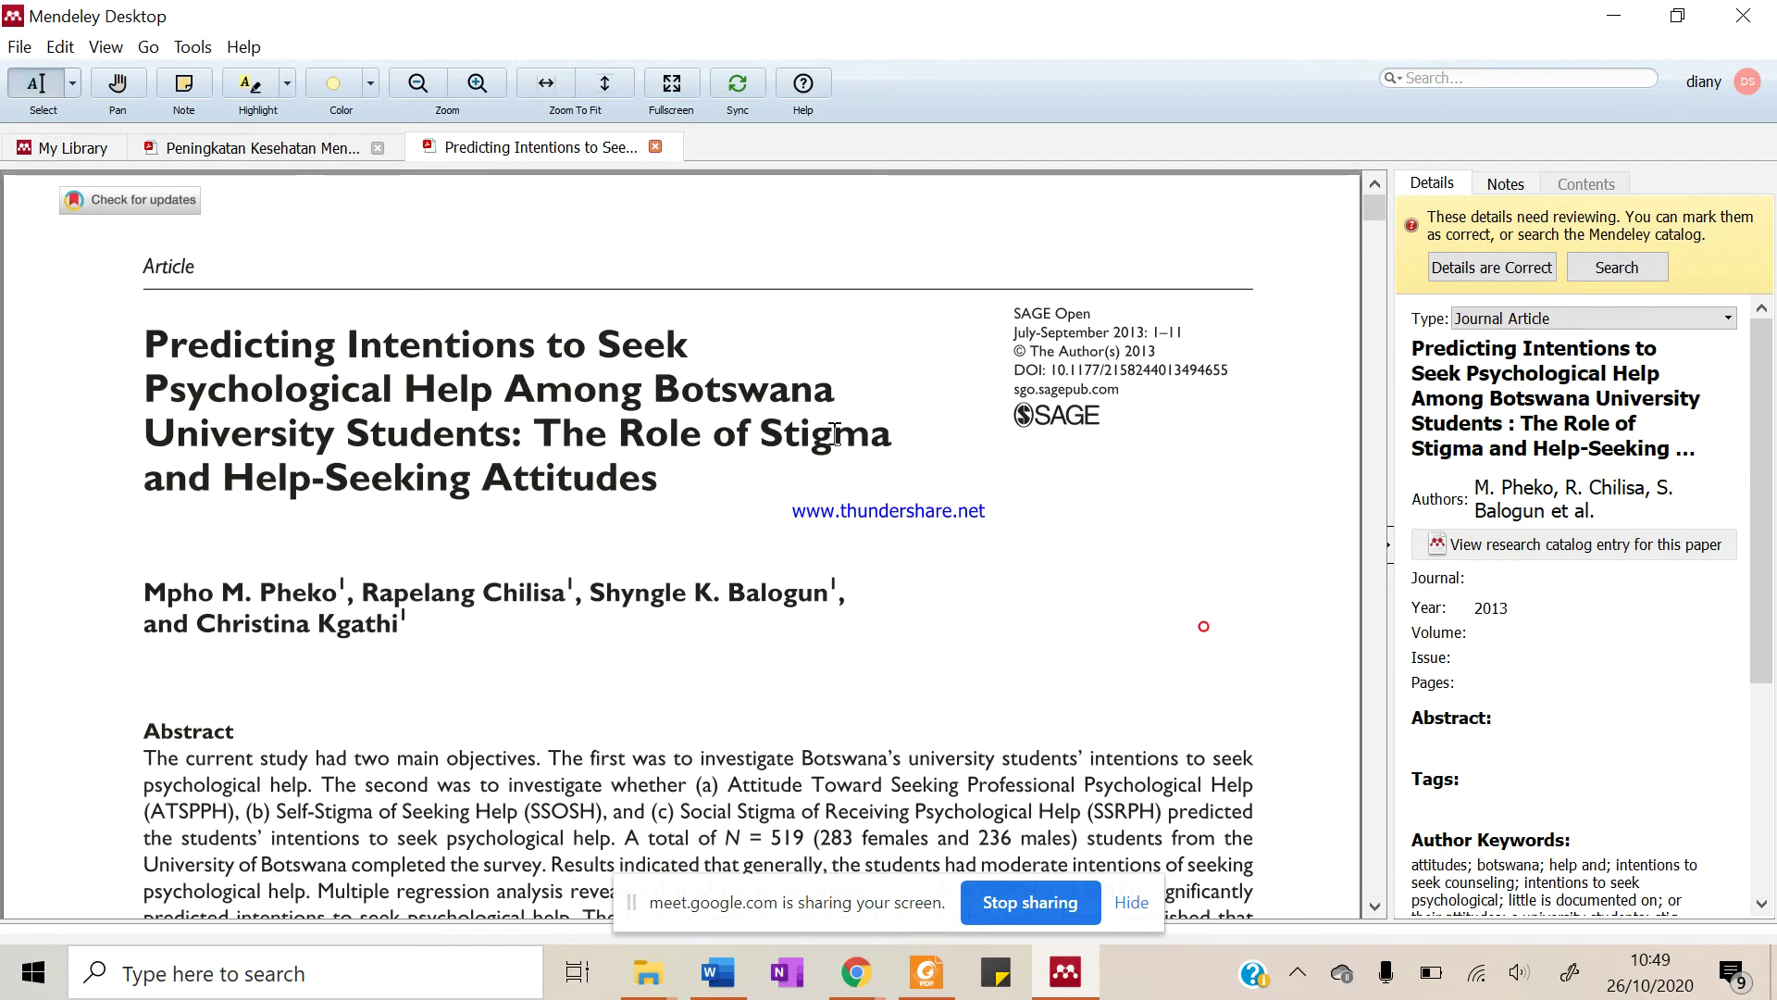
click(1563, 587)
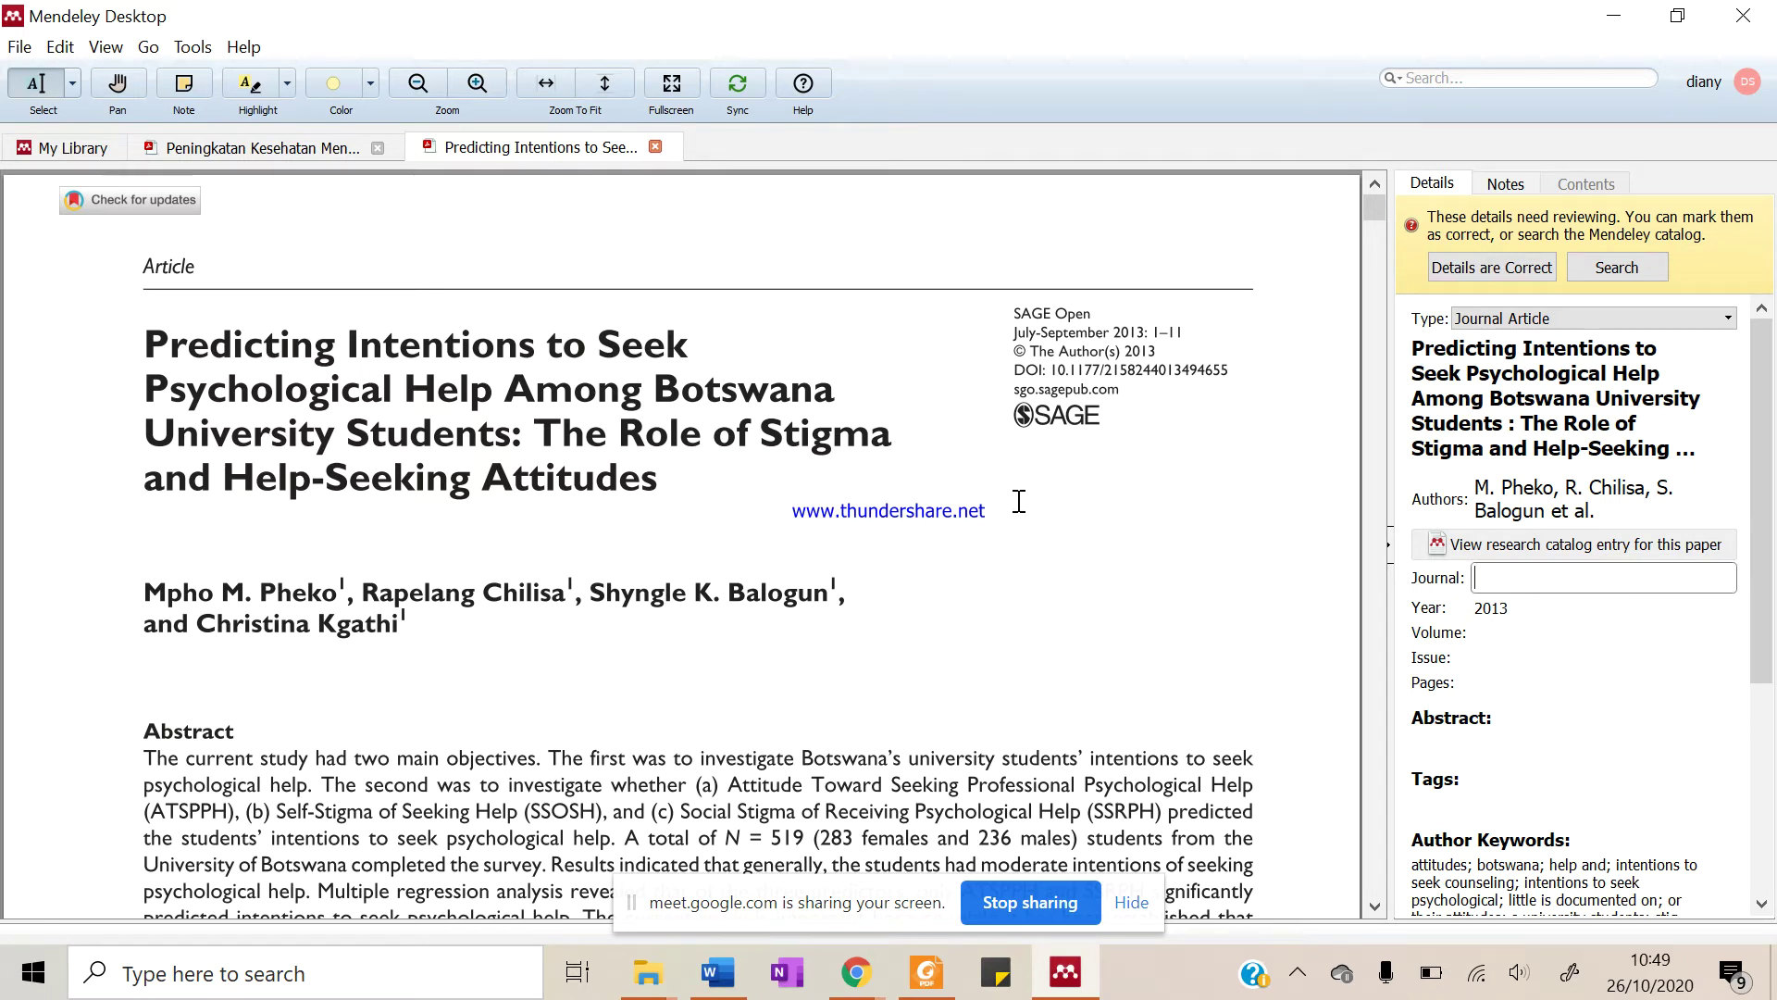
scroll(1166, 584, down, 10)
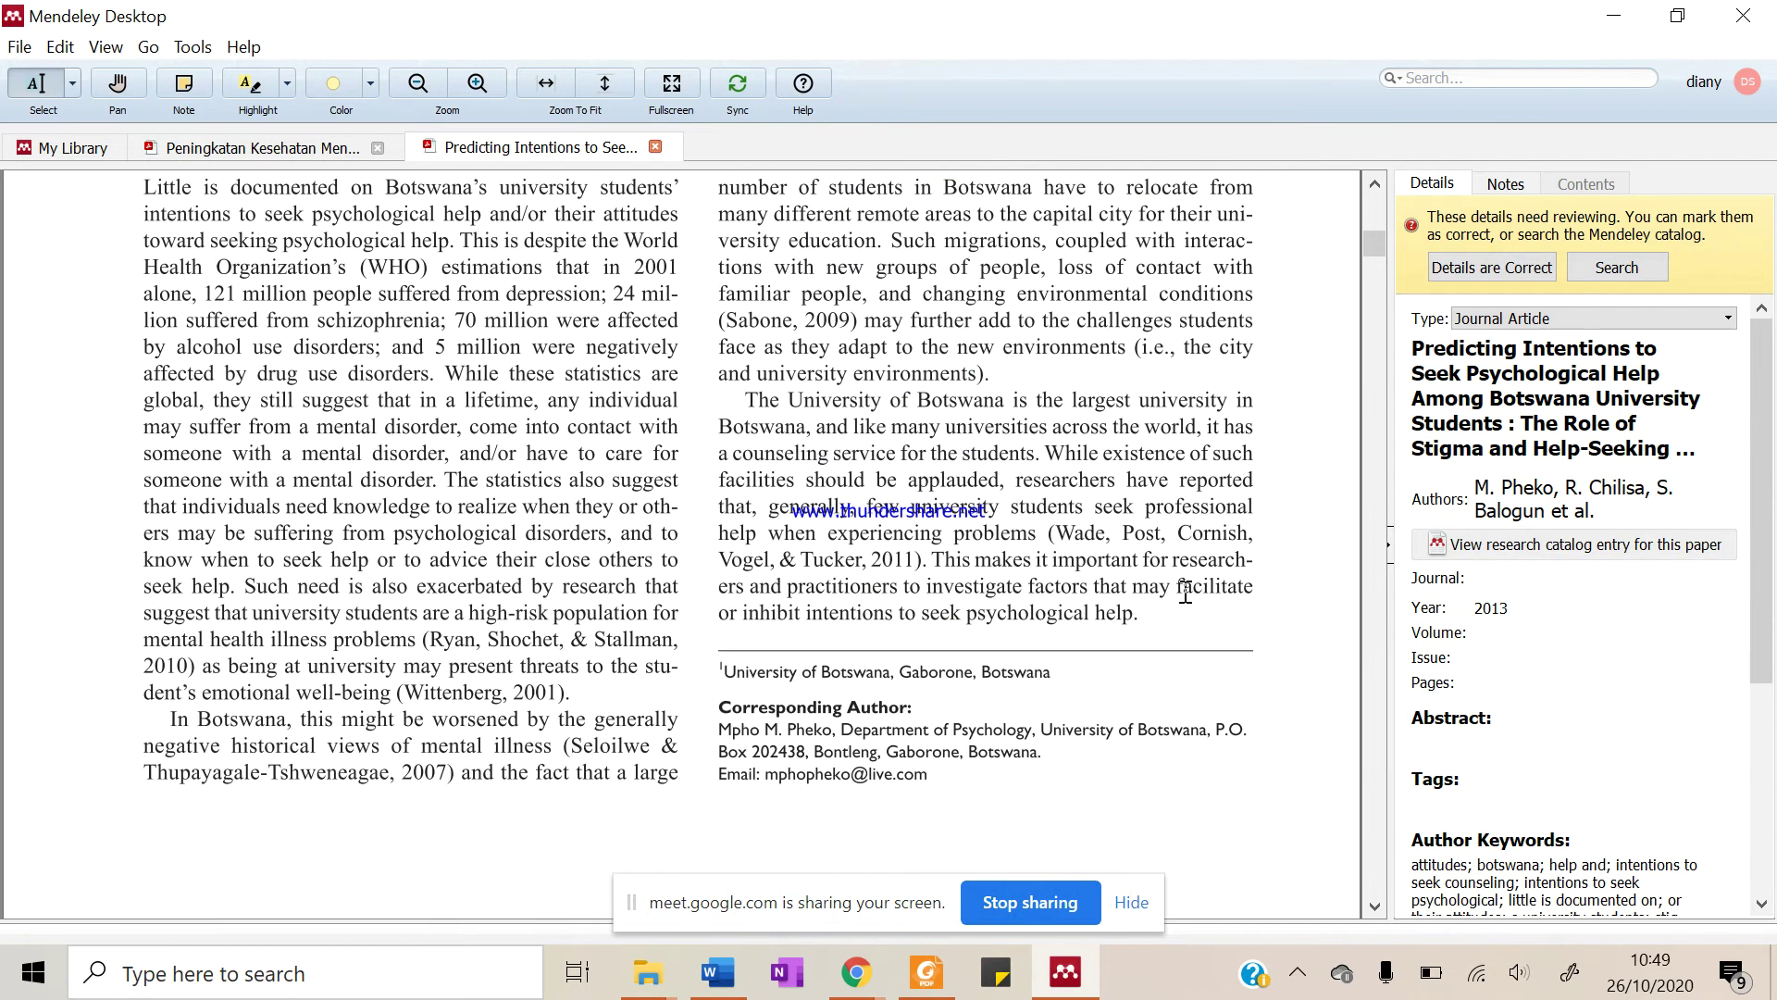
scroll(1185, 592, down, 2)
scroll(1185, 593, up, 5)
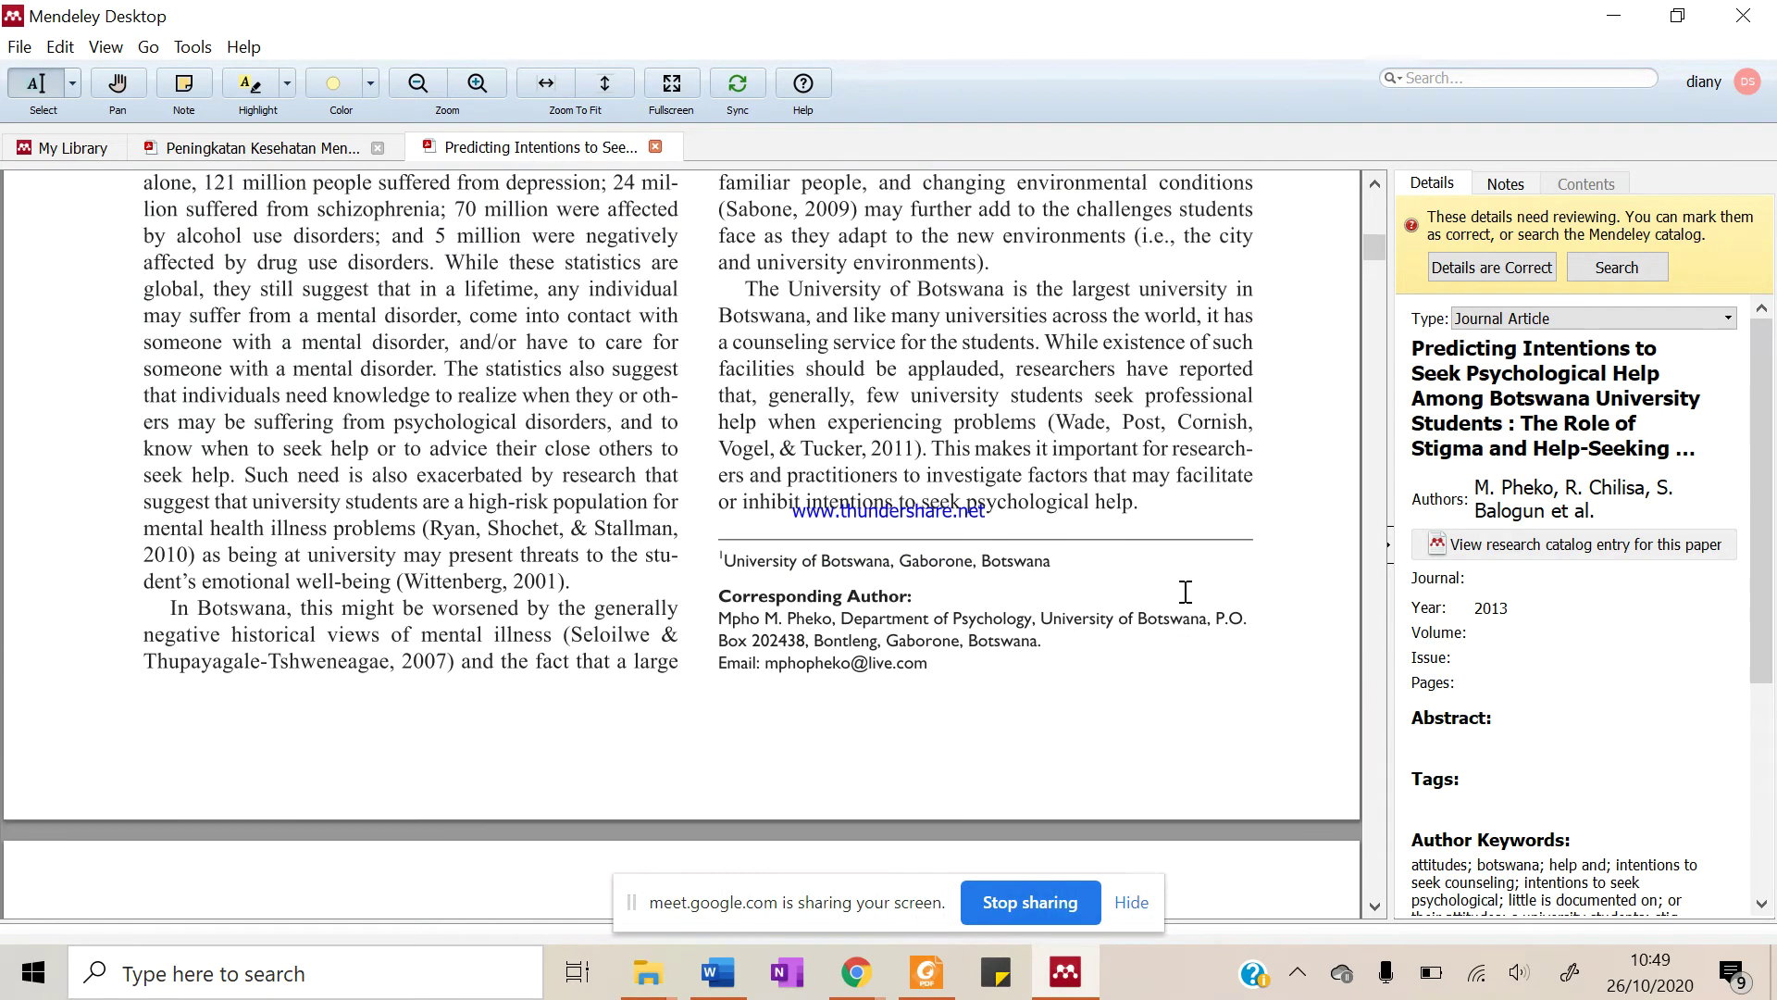
scroll(1185, 592, up, 5)
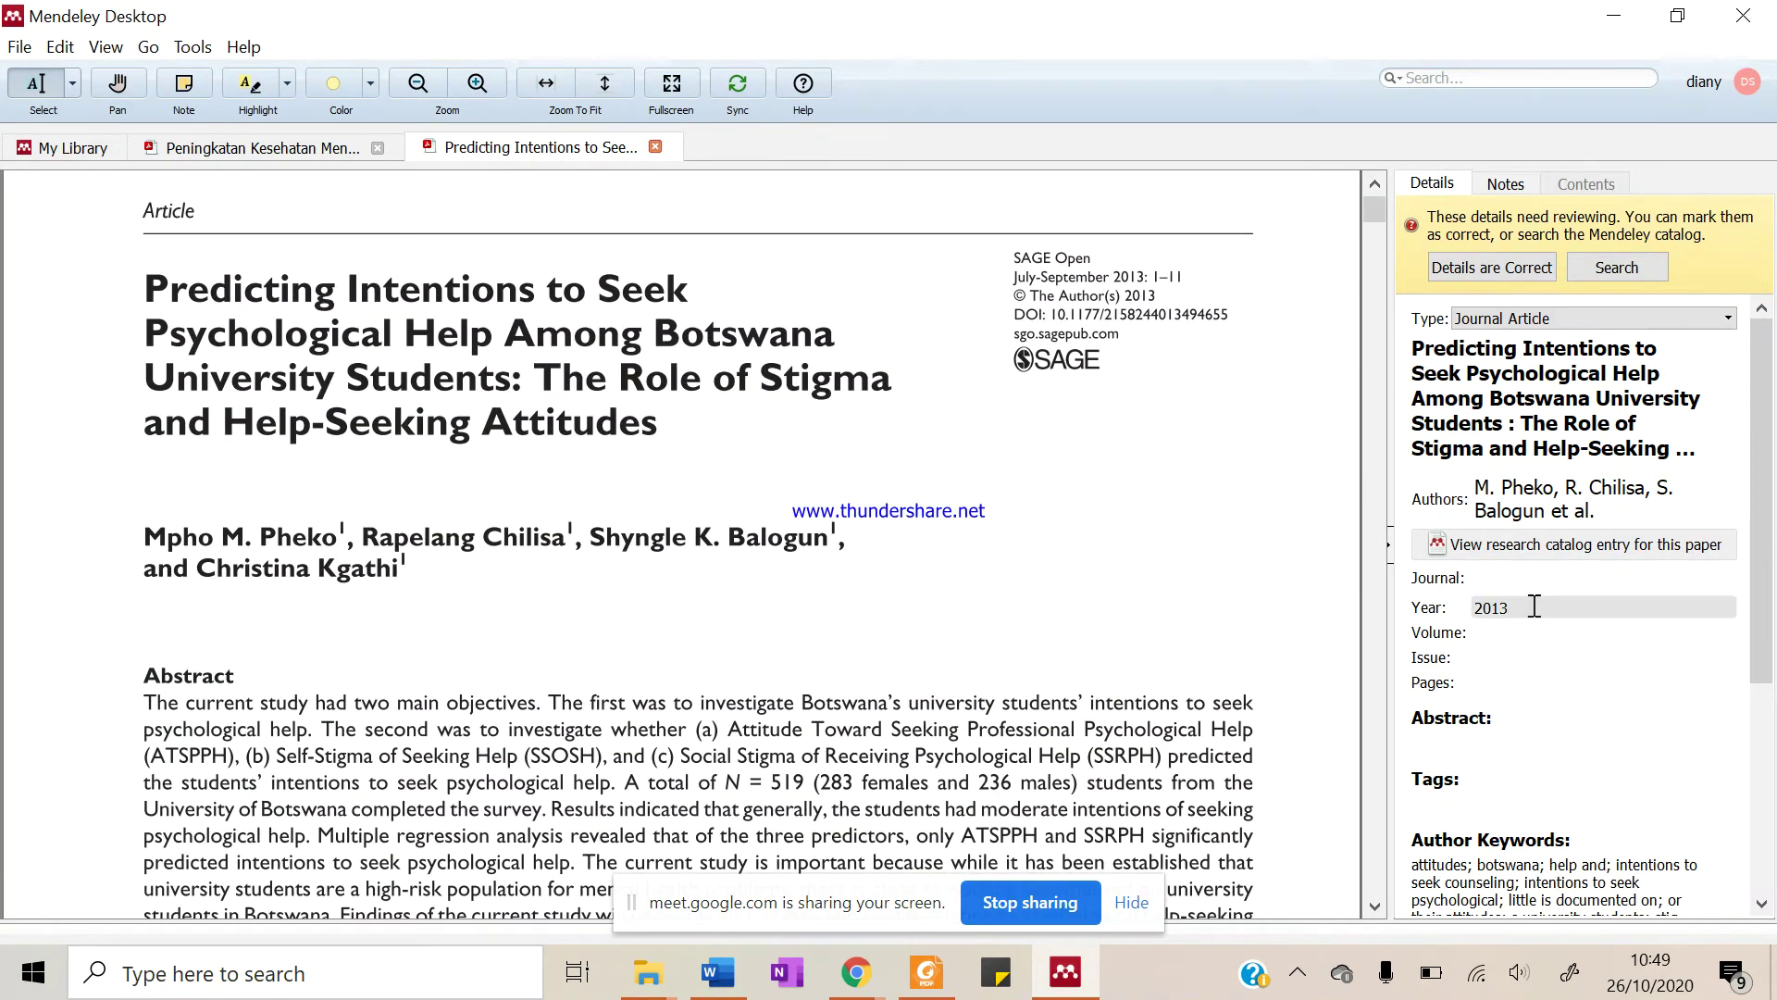
Fill in the Botswana paper's missing journal name as SAGE-Open, based on the heading of its first page
drag(1012, 258, 1089, 272)
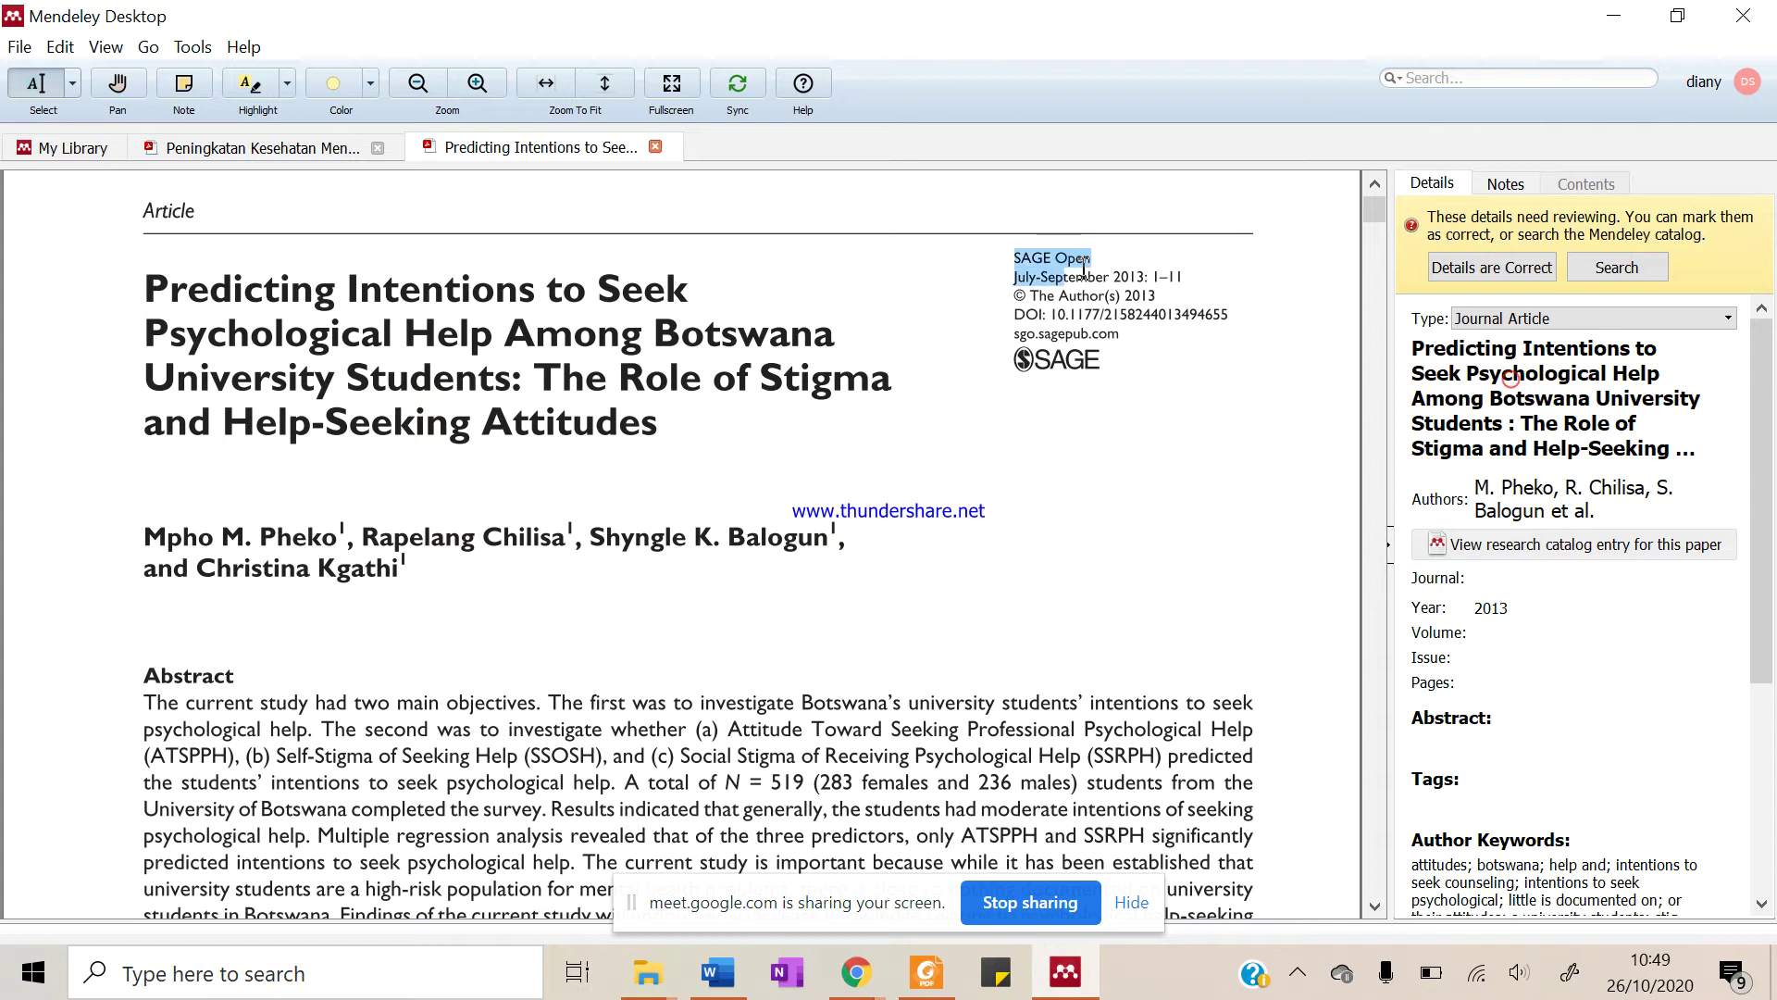
click(1111, 257)
click(1553, 581)
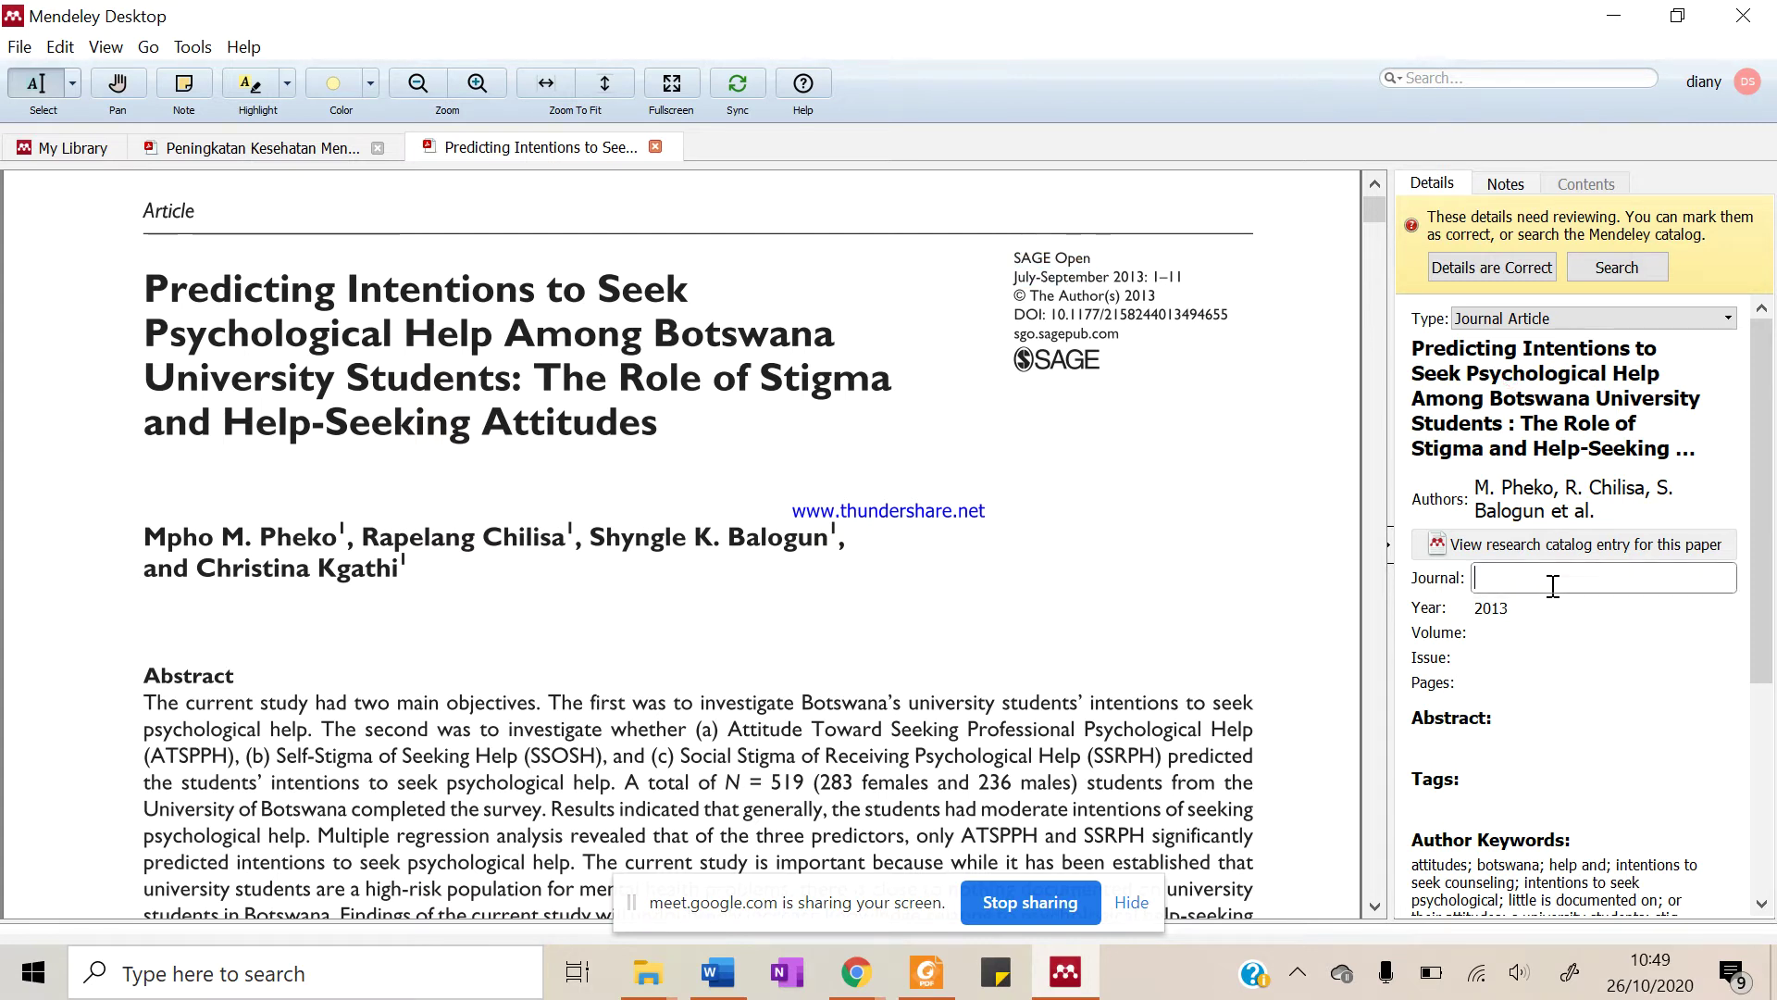
text(SAGA)
key(BackSpace)
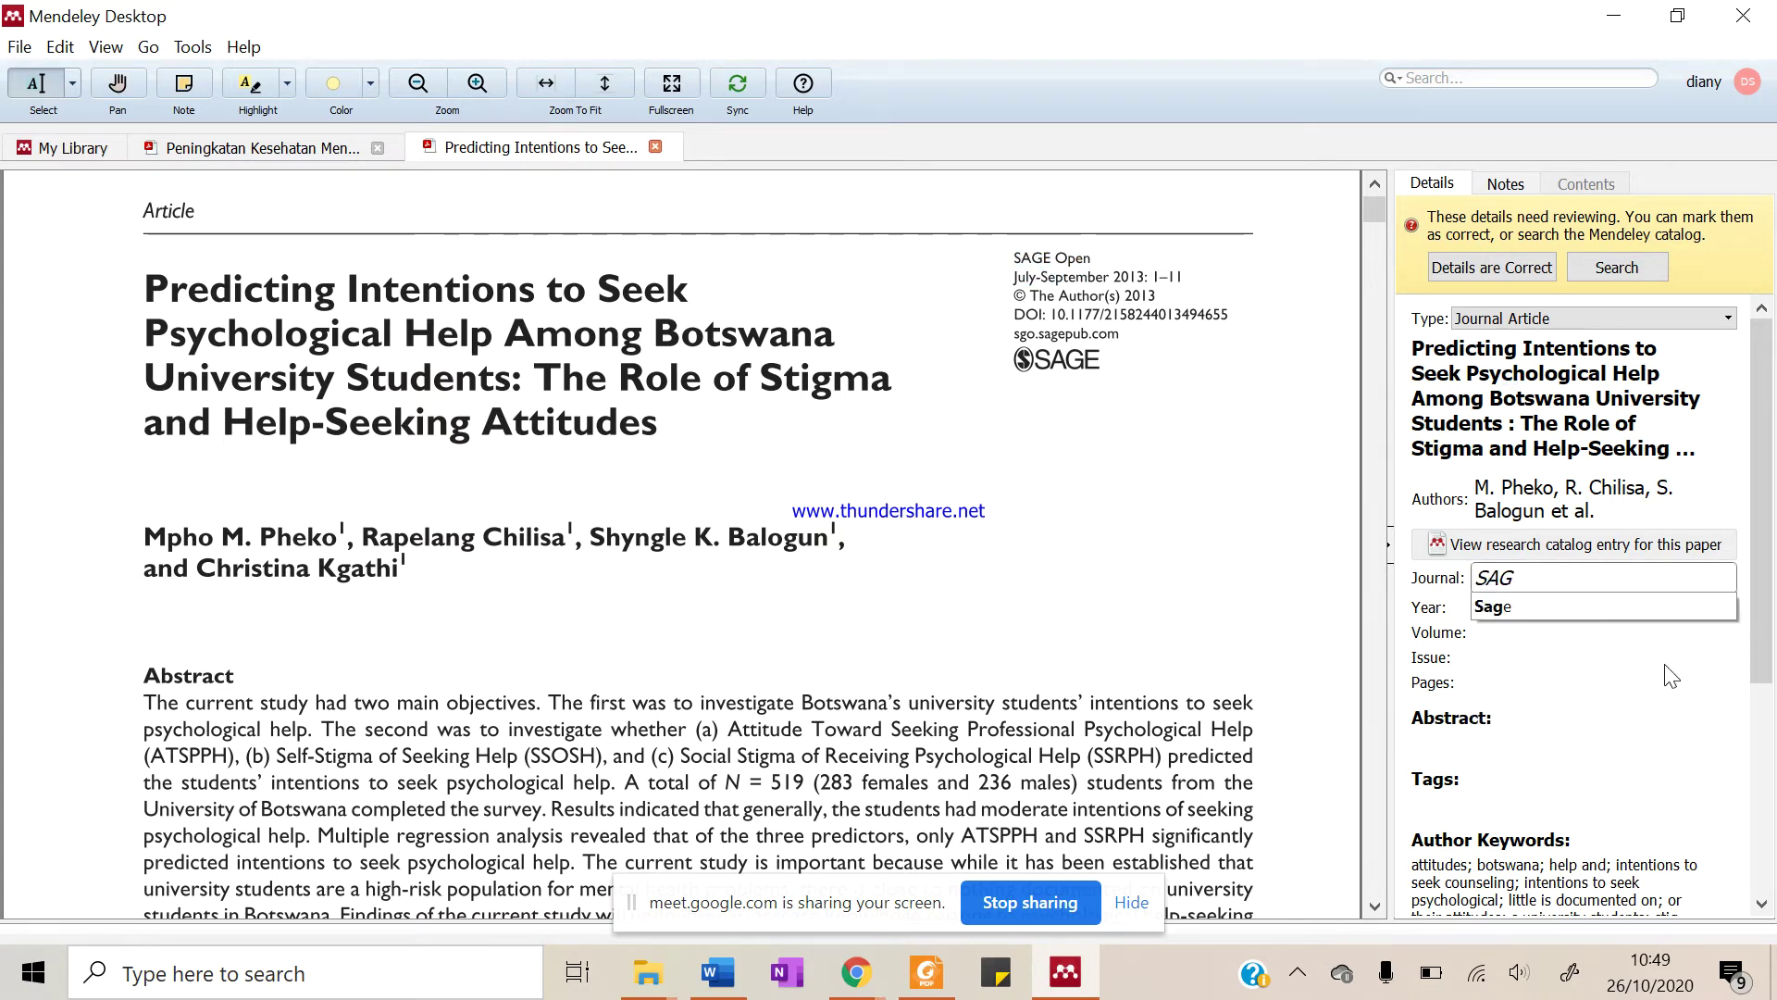
text(E-Open)
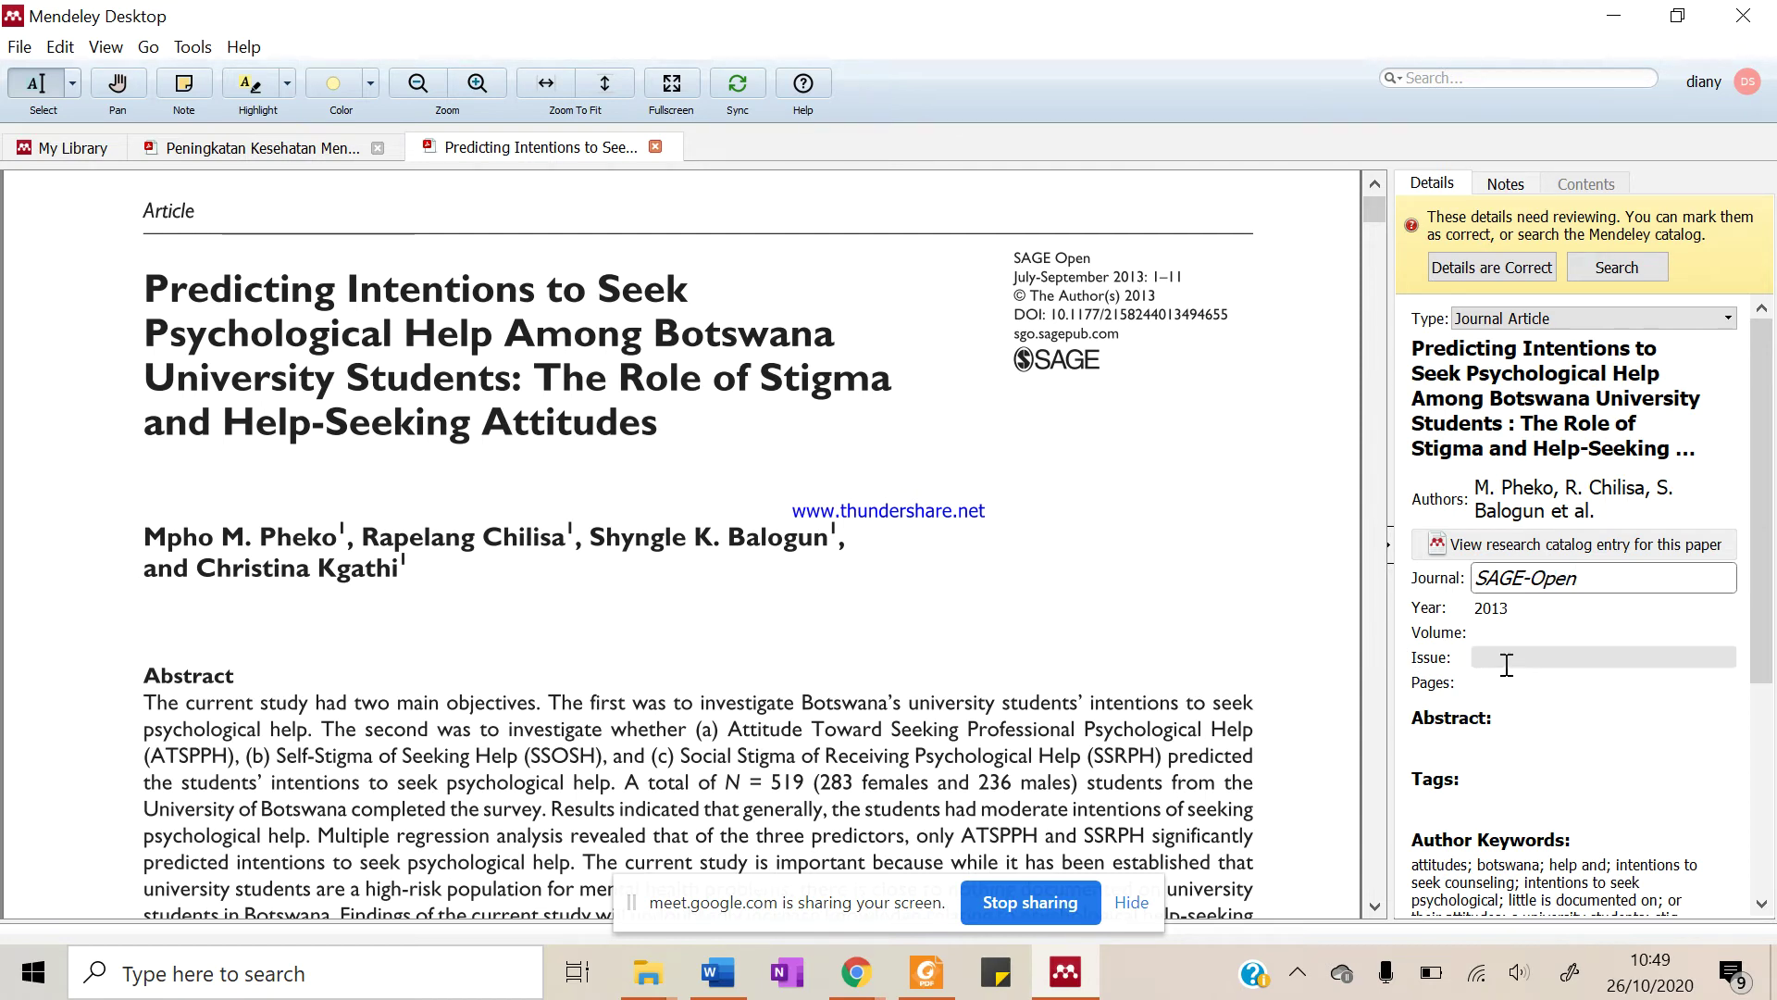
Set the Botswana paper's pages to 1-11 and mark its details as correct
click(1518, 633)
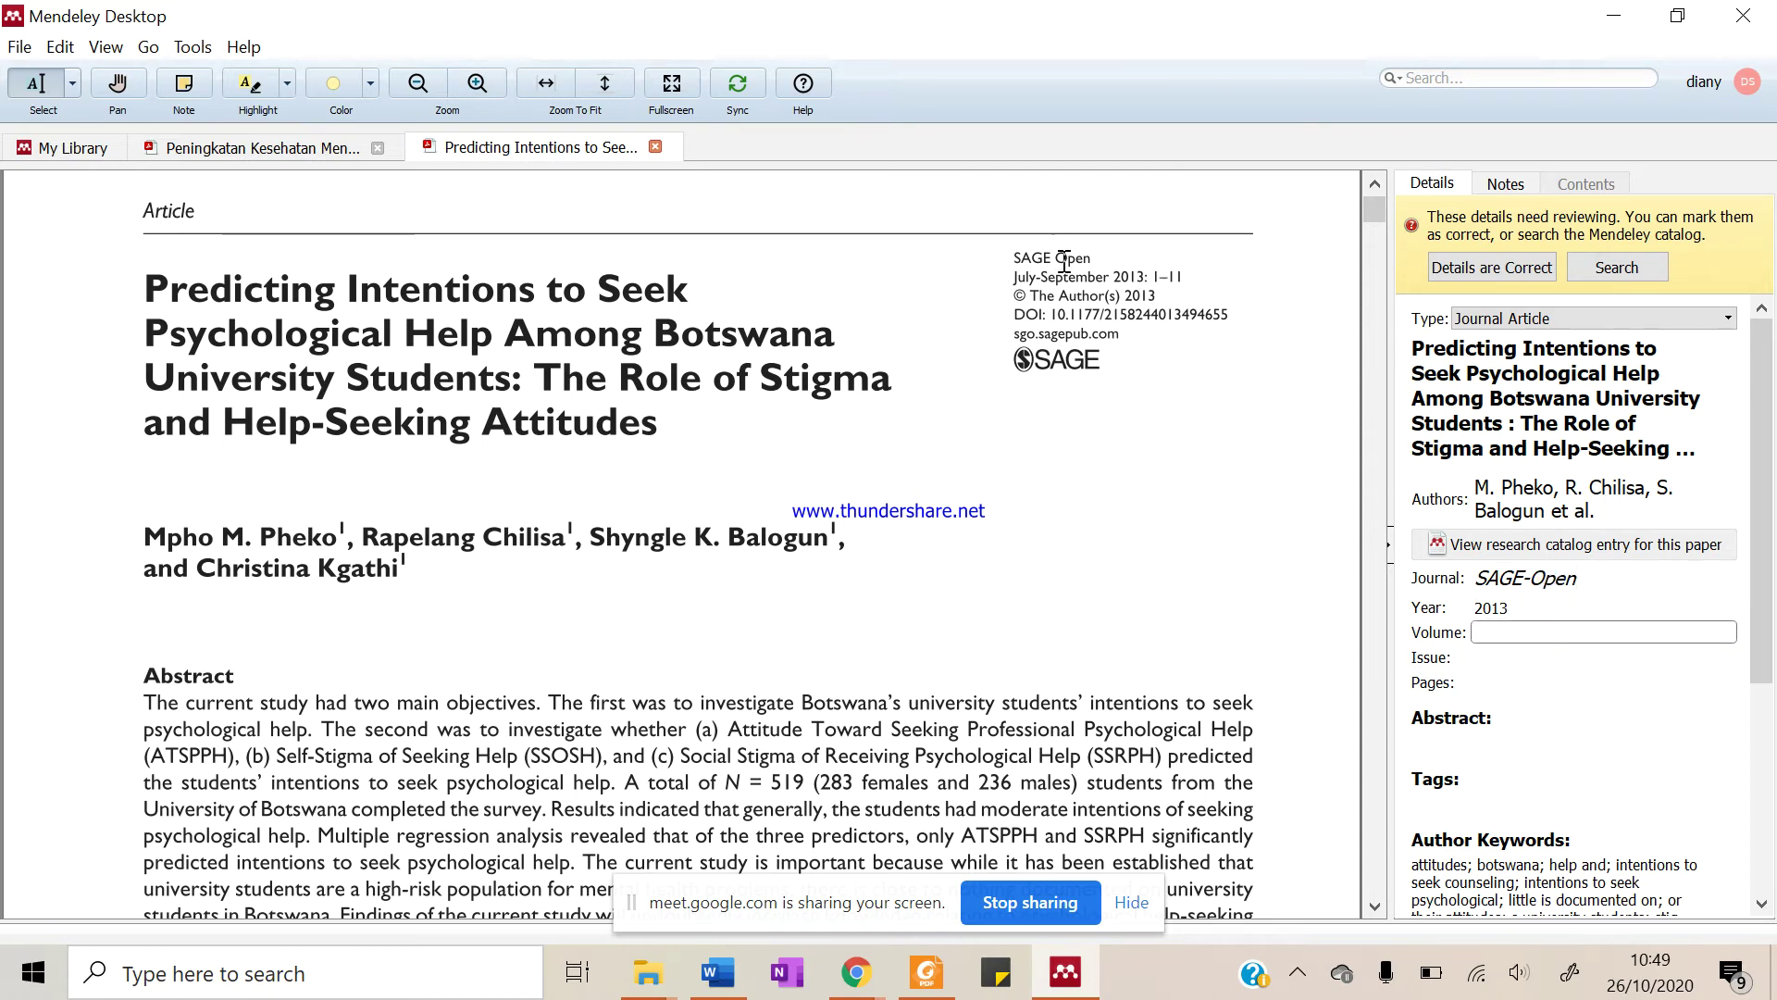
click(1516, 678)
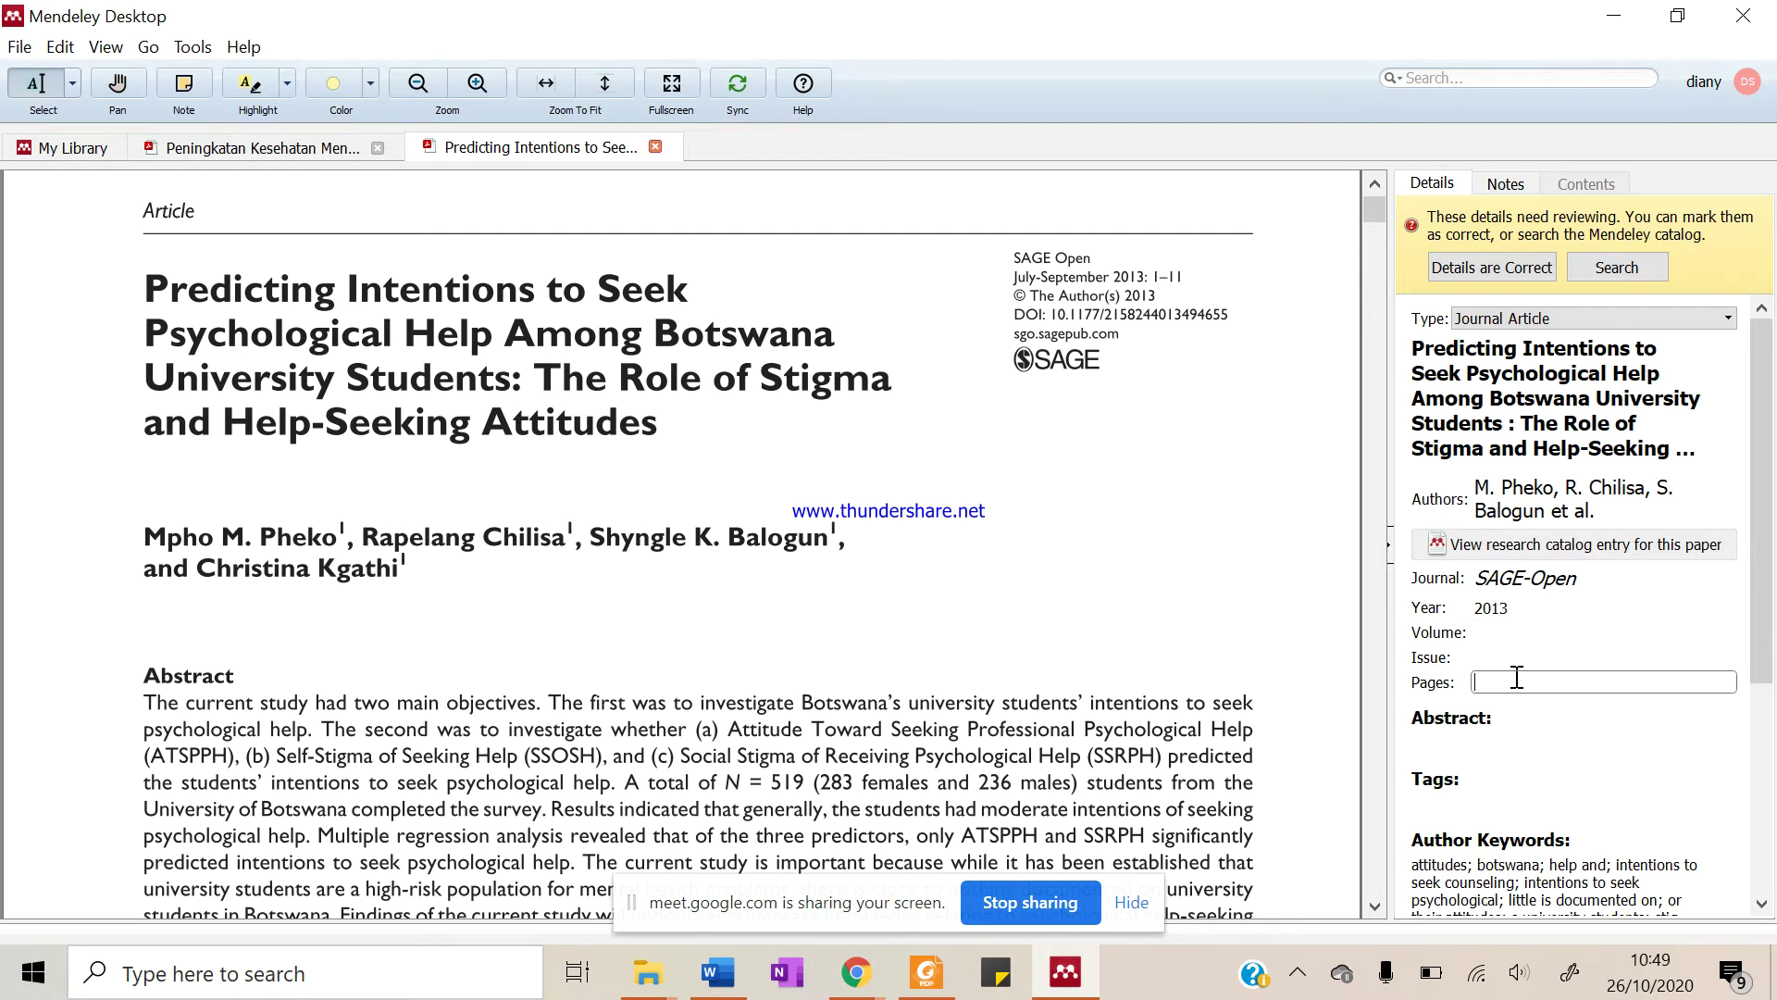
text(1-11)
key(Return)
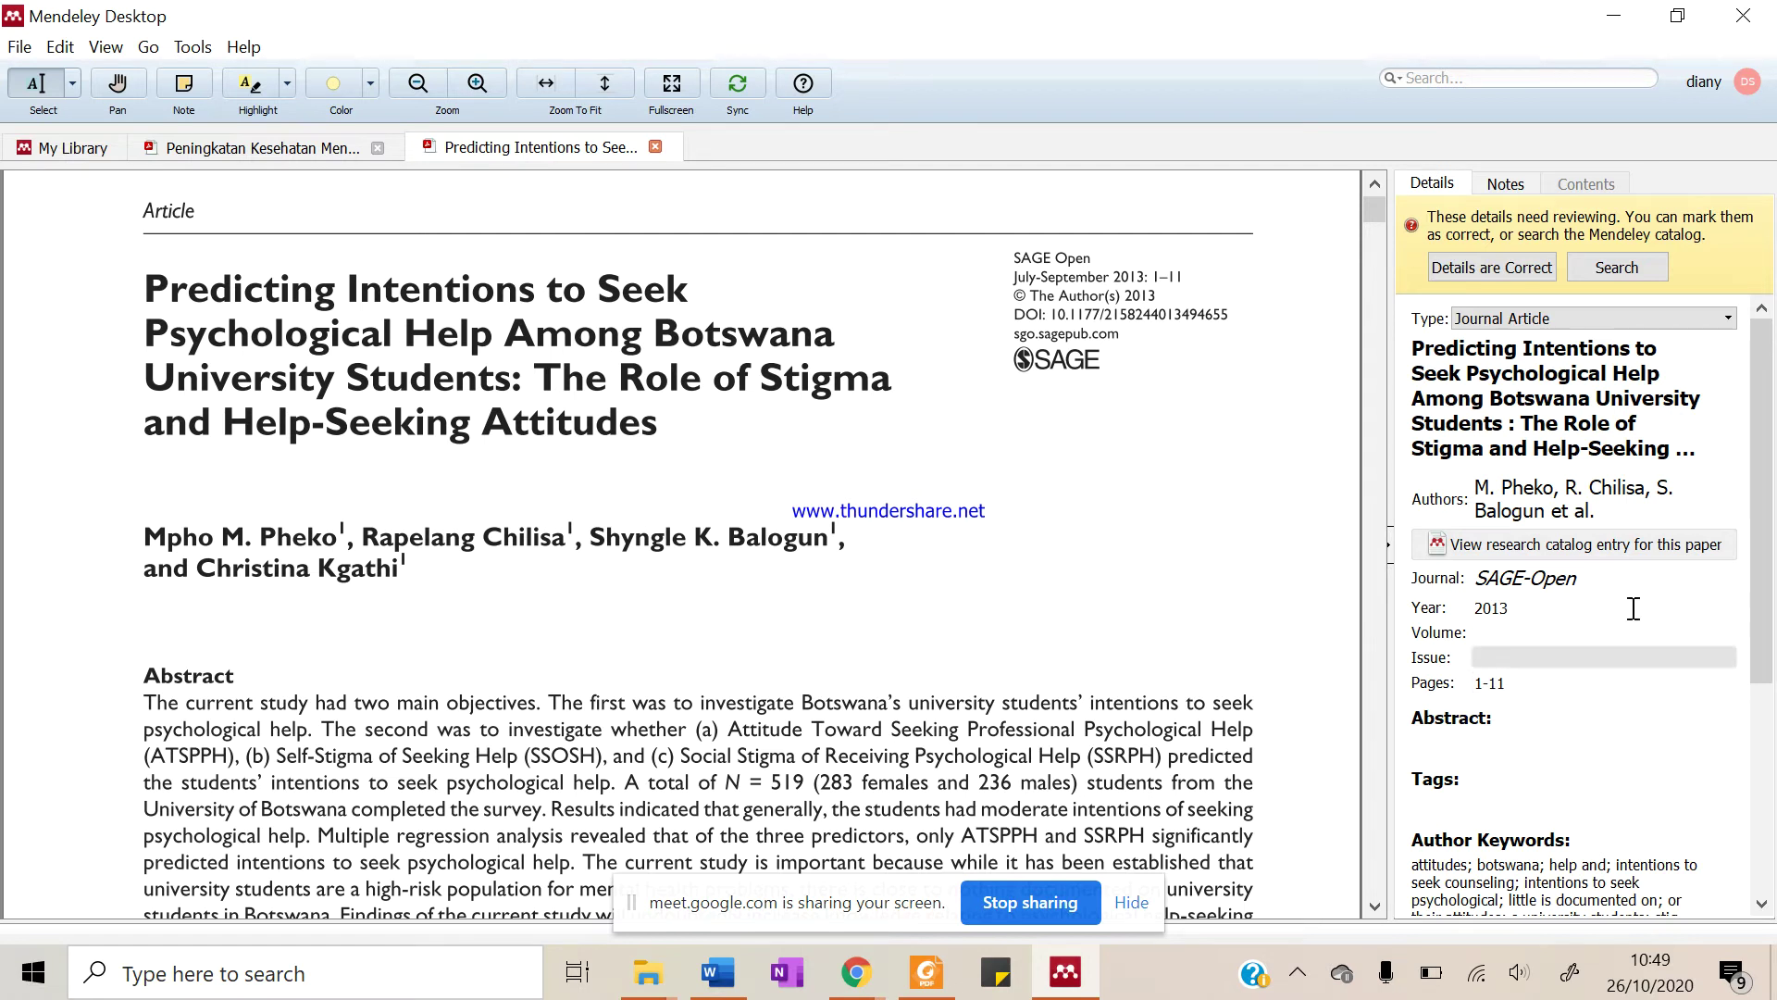
click(1526, 269)
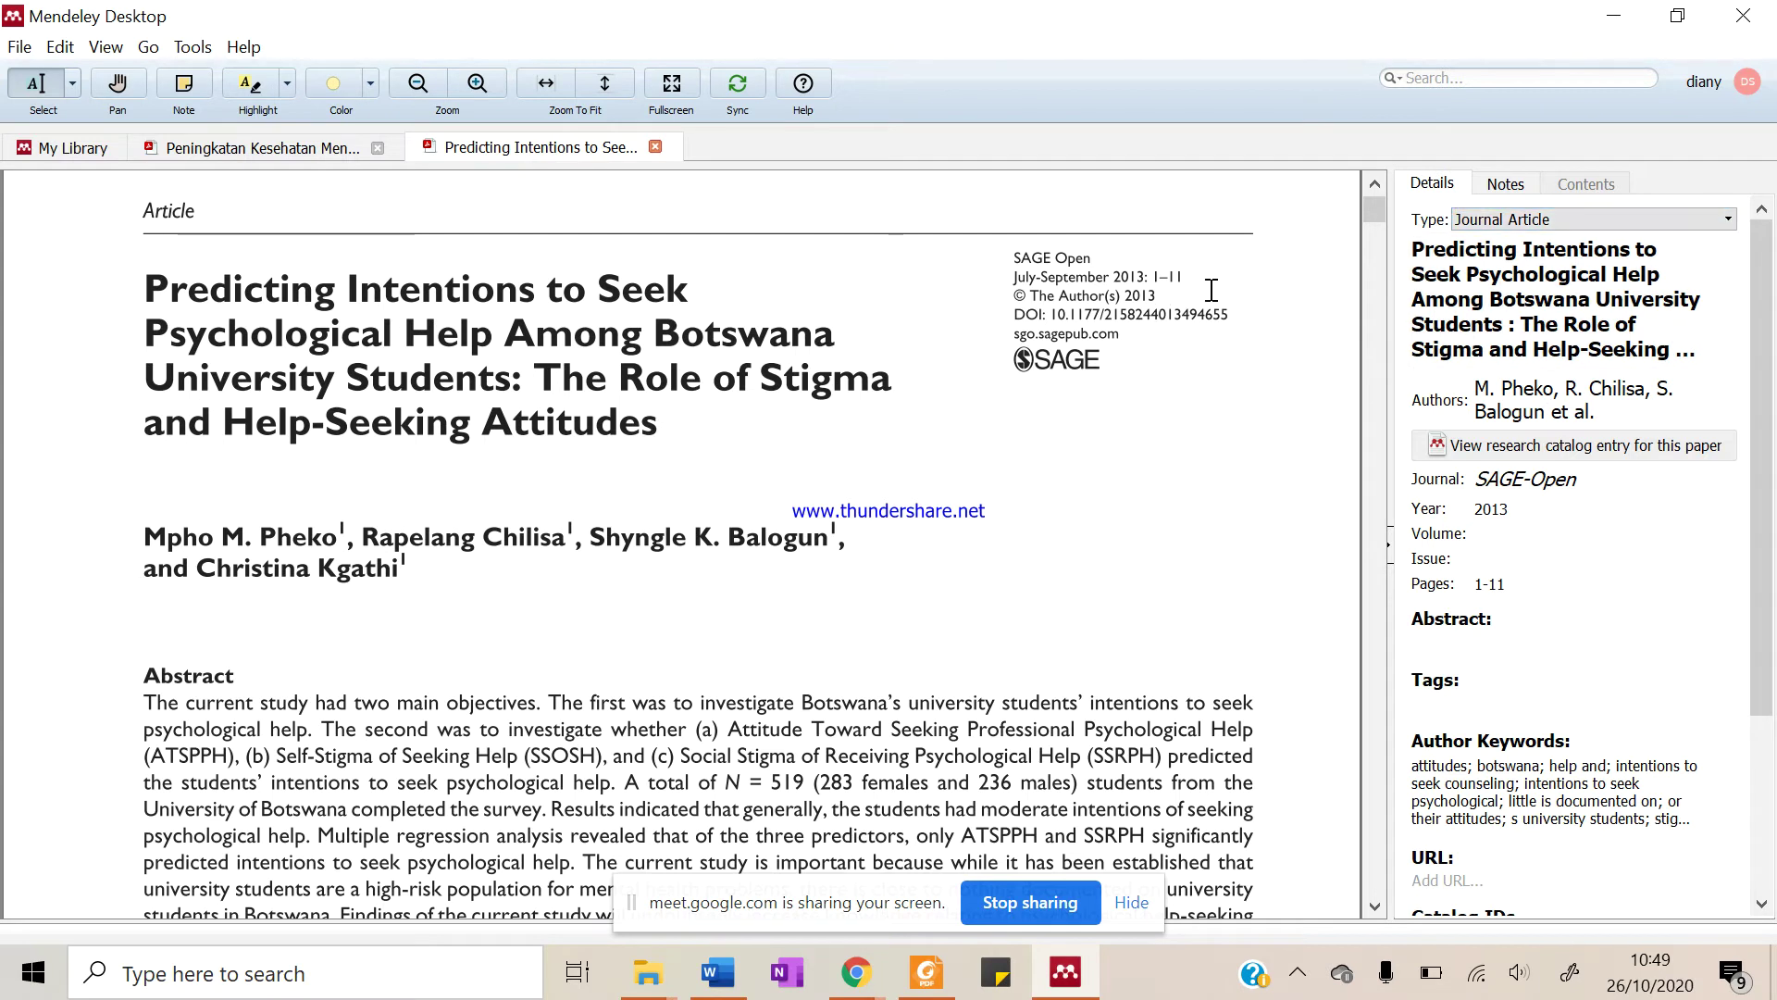
Examine the available document types for the Botswana paper without changing its type
click(1507, 220)
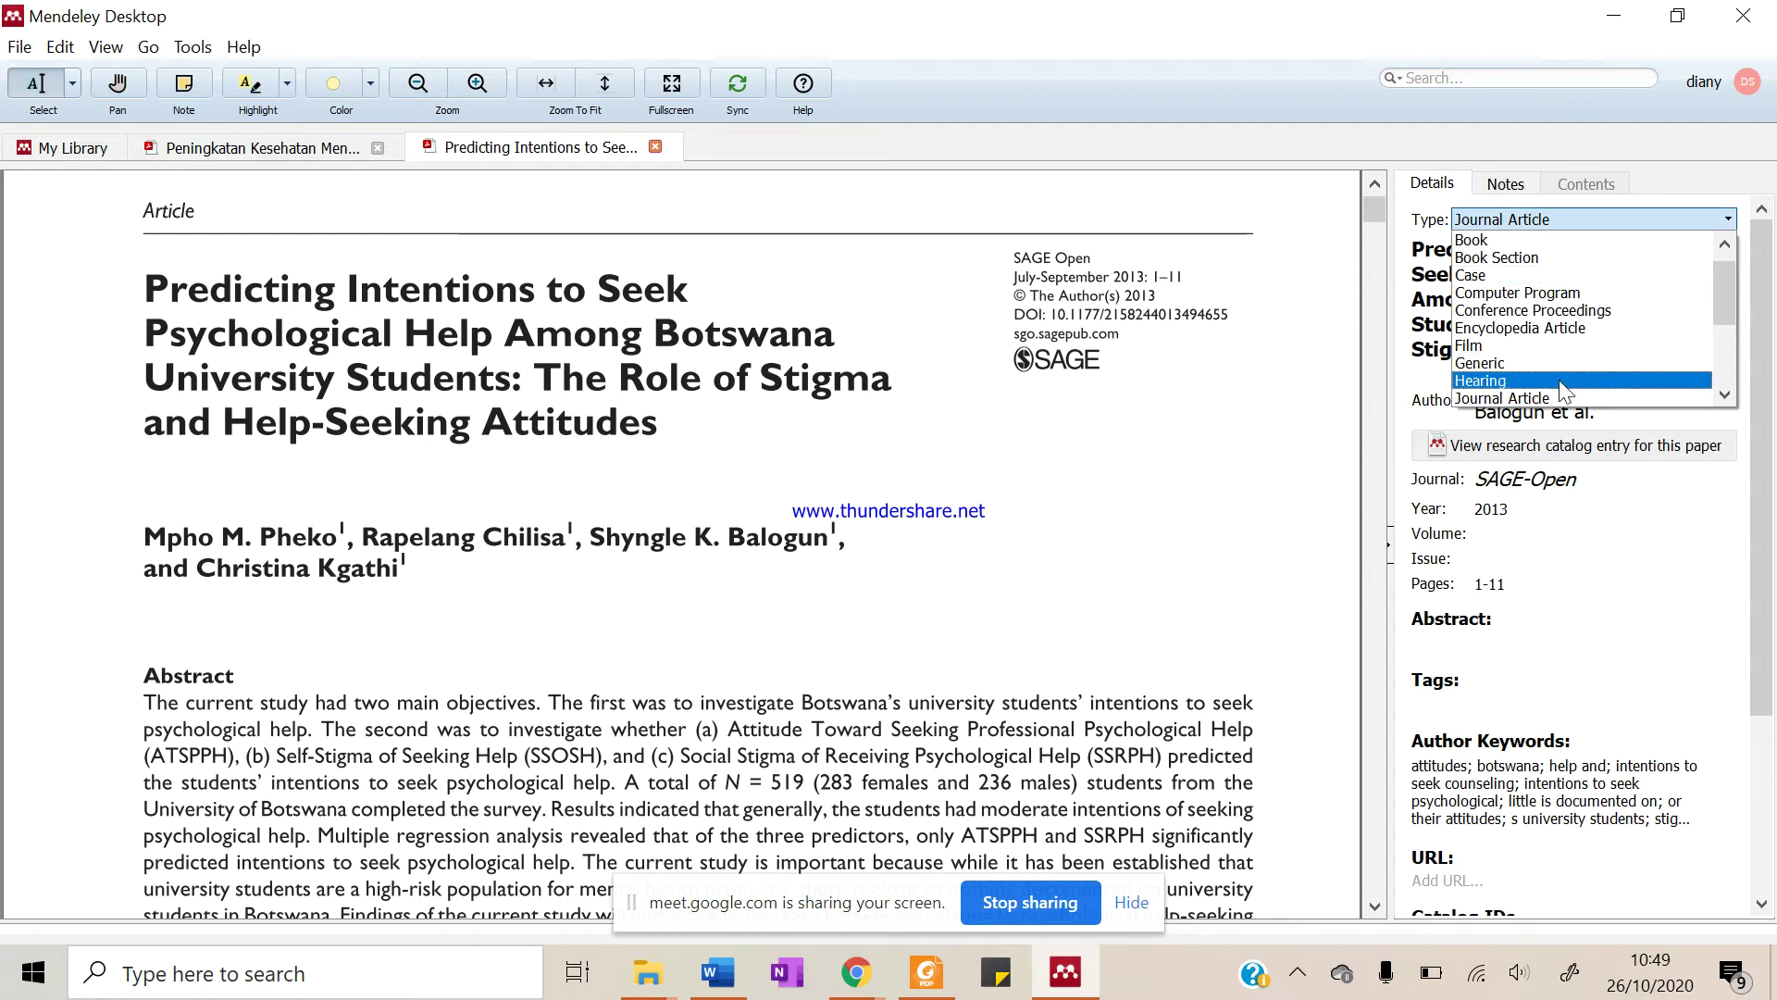
scroll(1558, 364, up, 1)
scroll(1559, 366, down, 1)
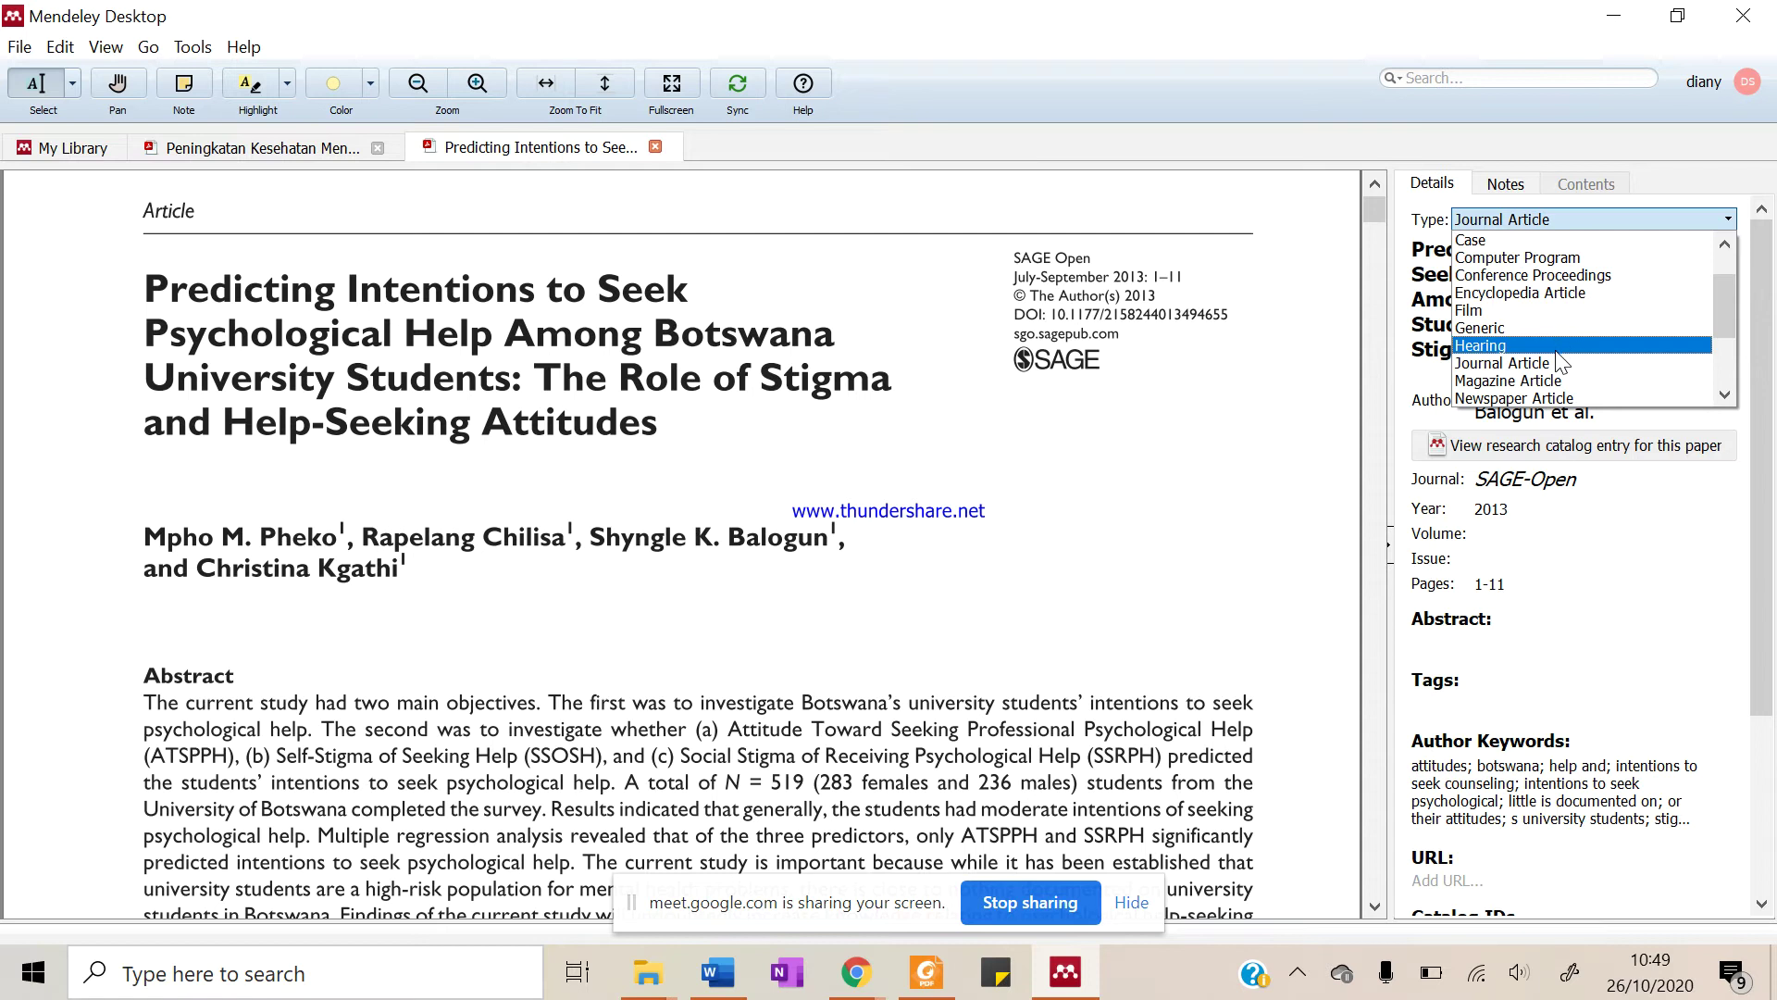
scroll(1560, 364, down, 1)
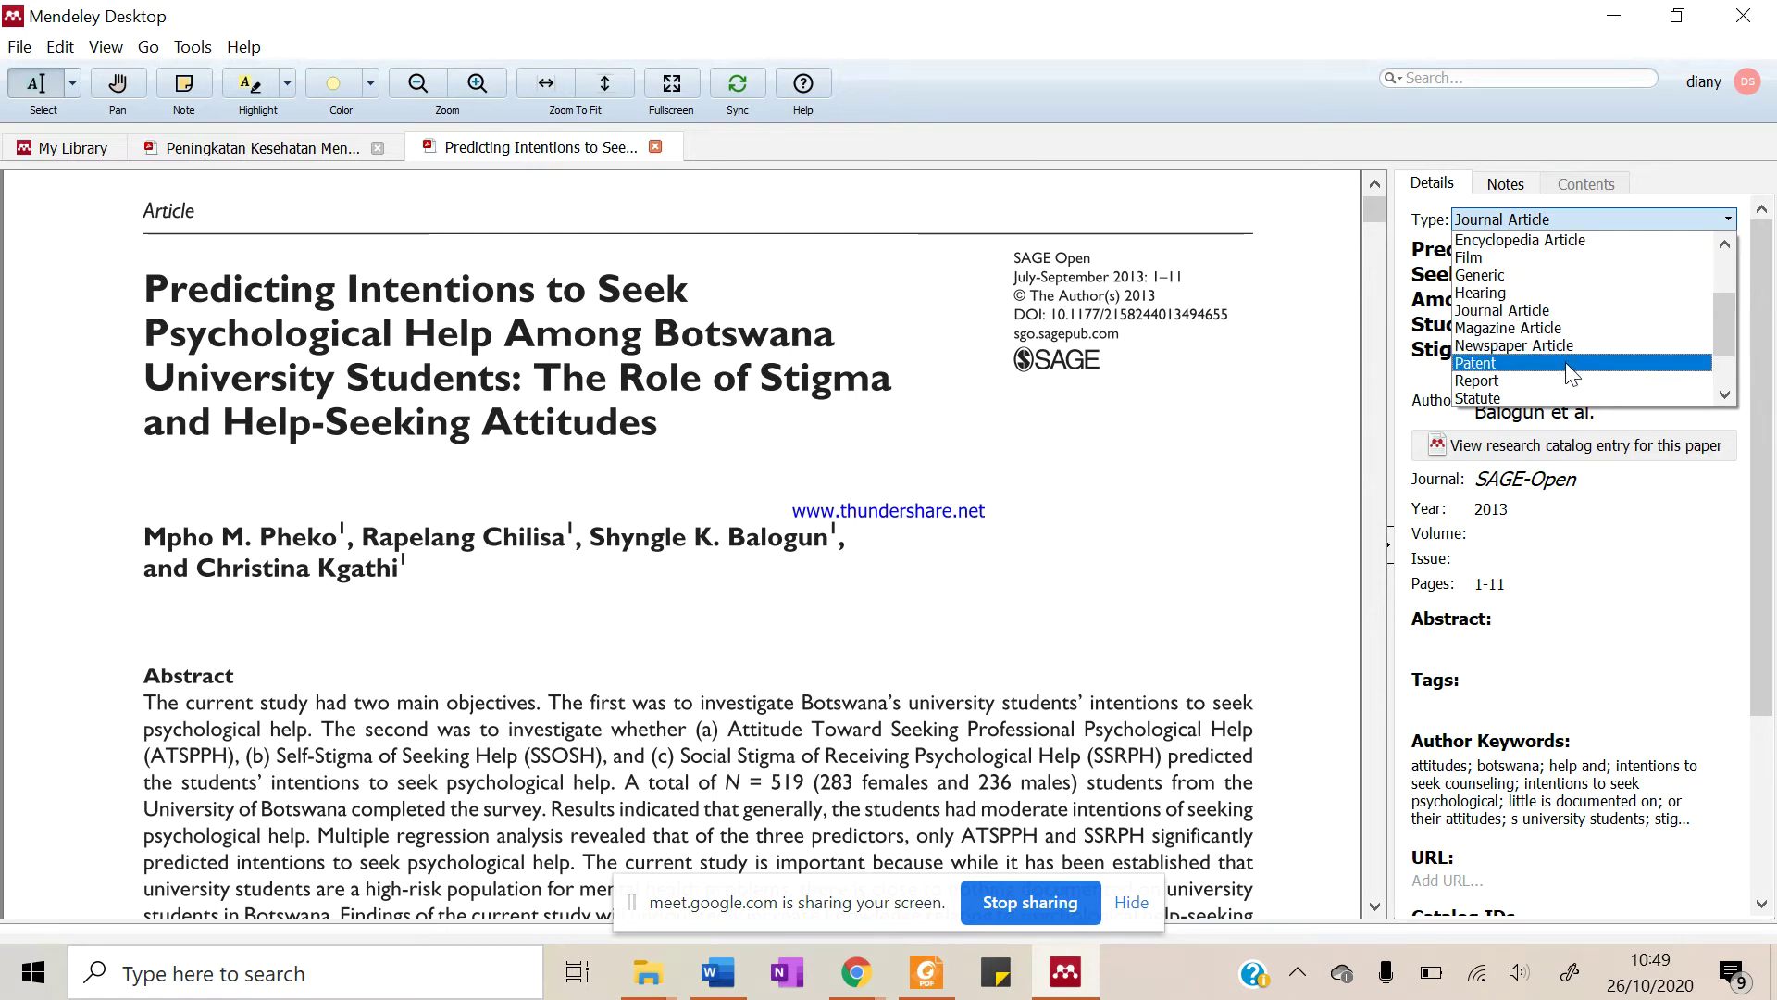
scroll(1585, 361, down, 2)
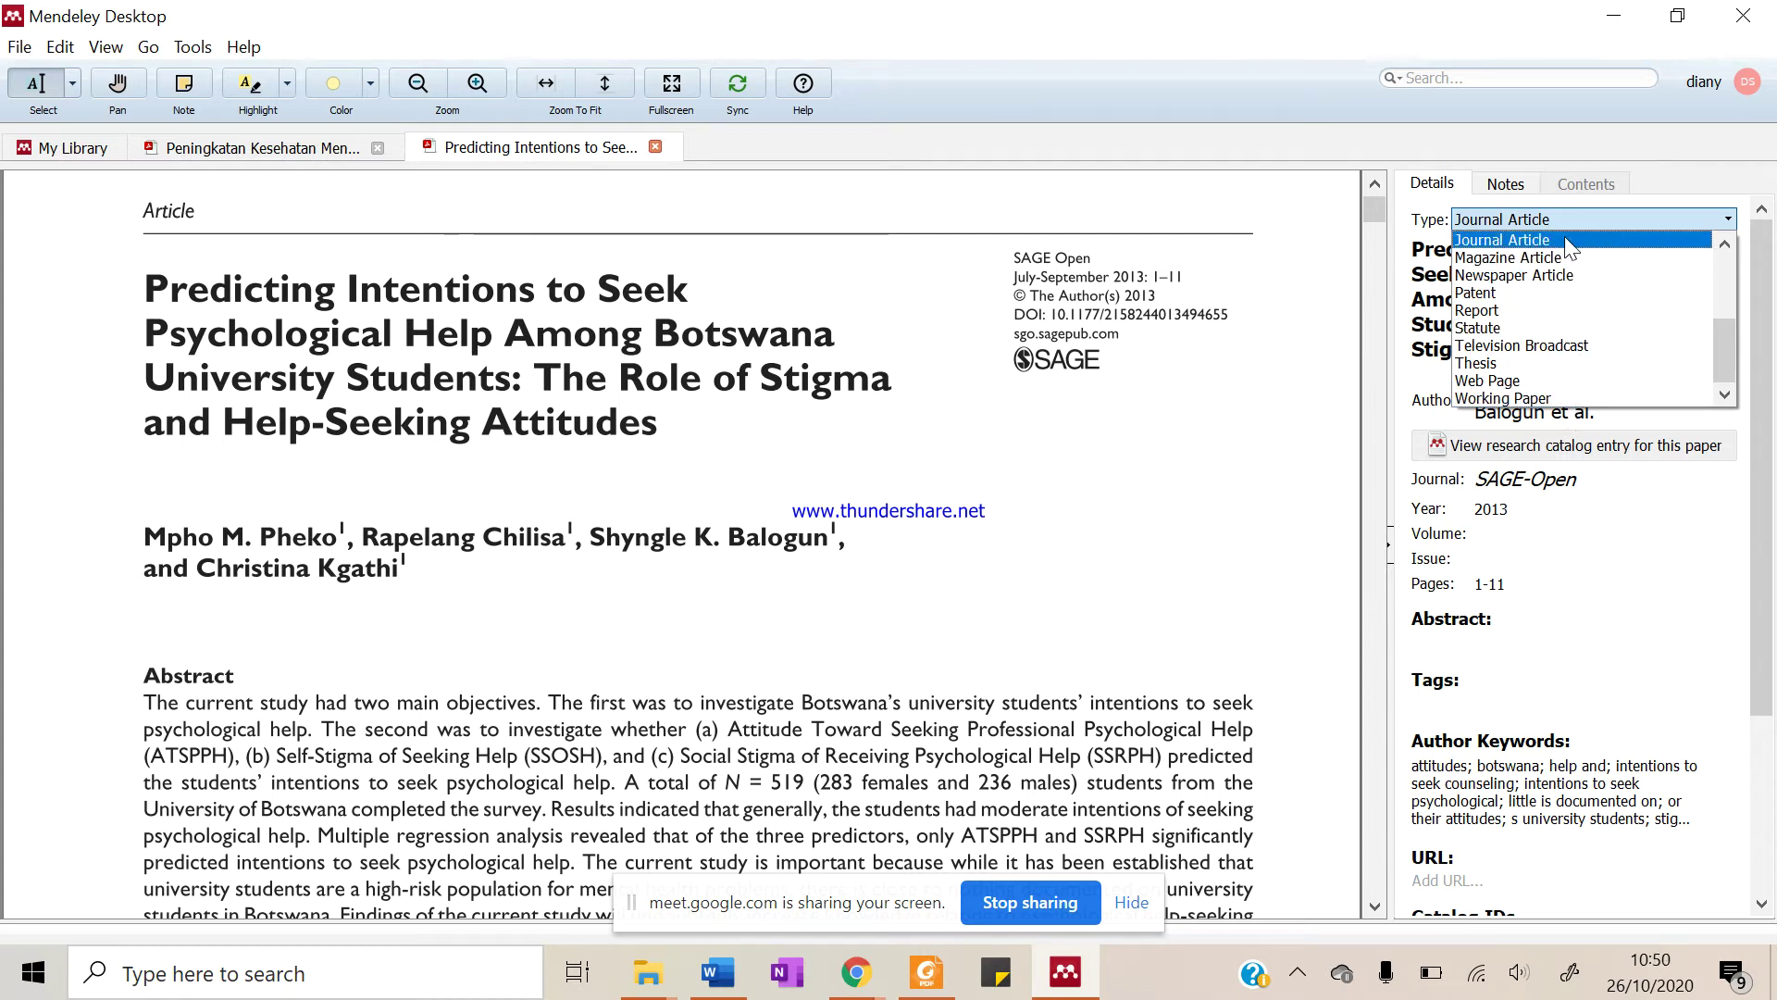
click(1752, 585)
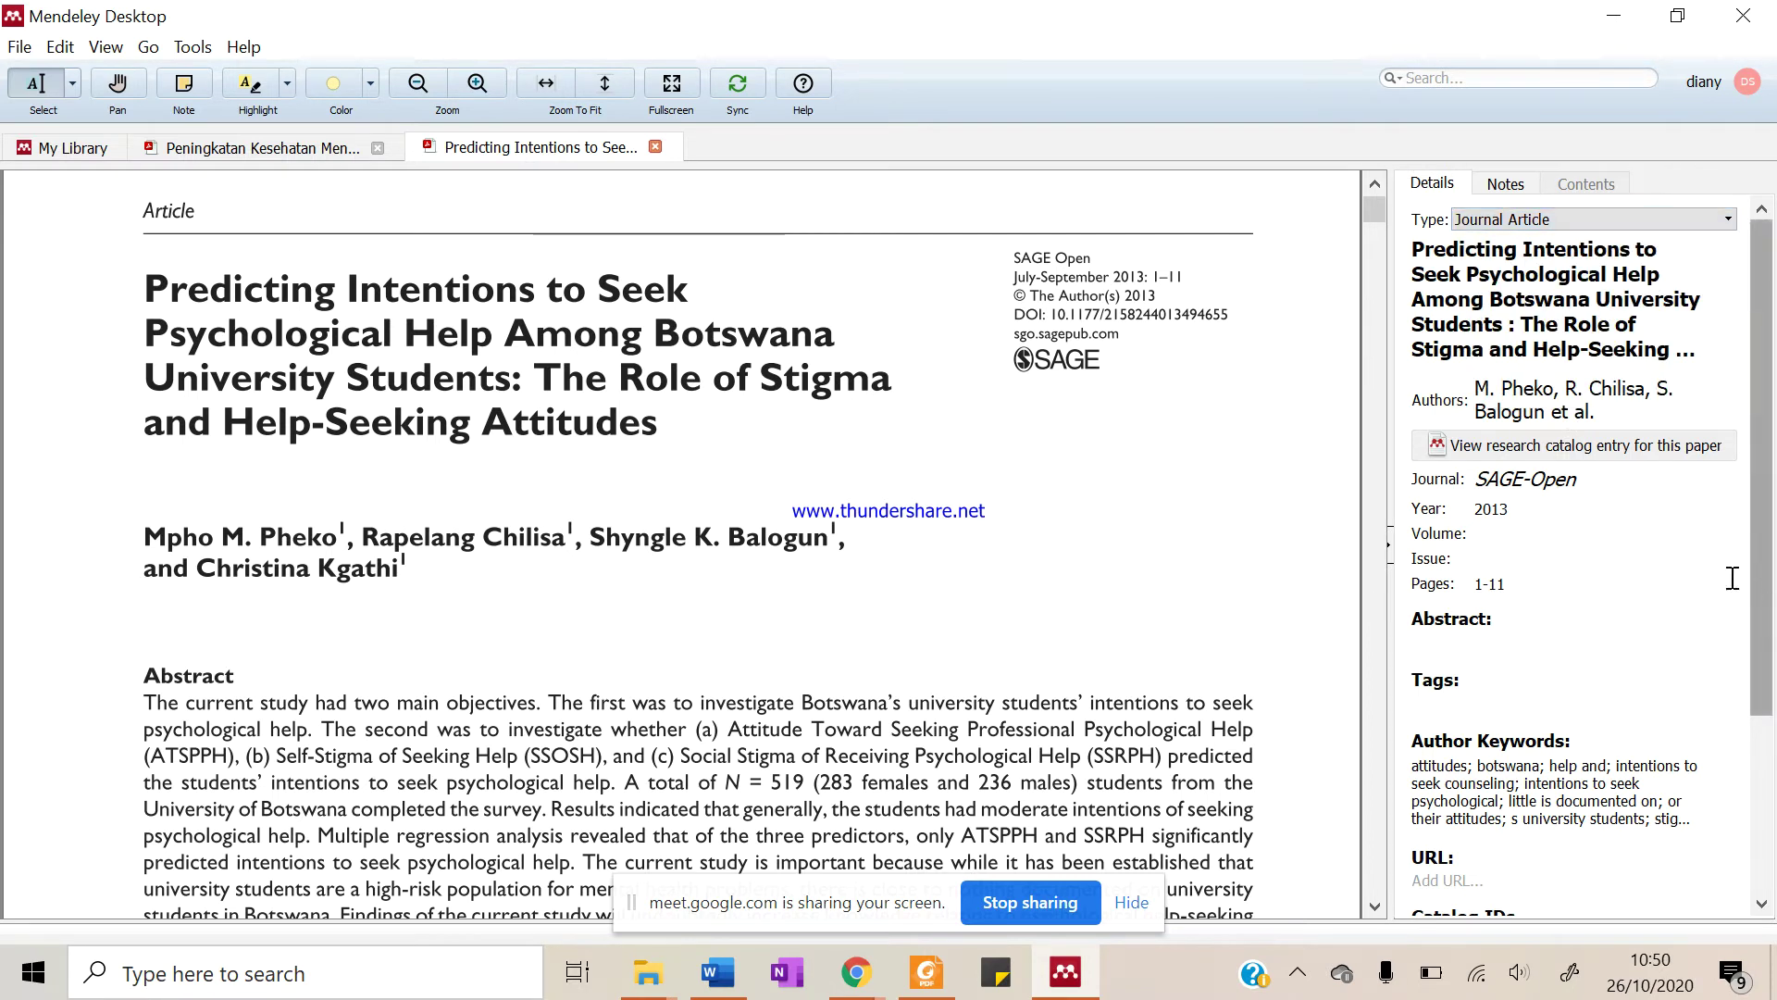
click(19, 48)
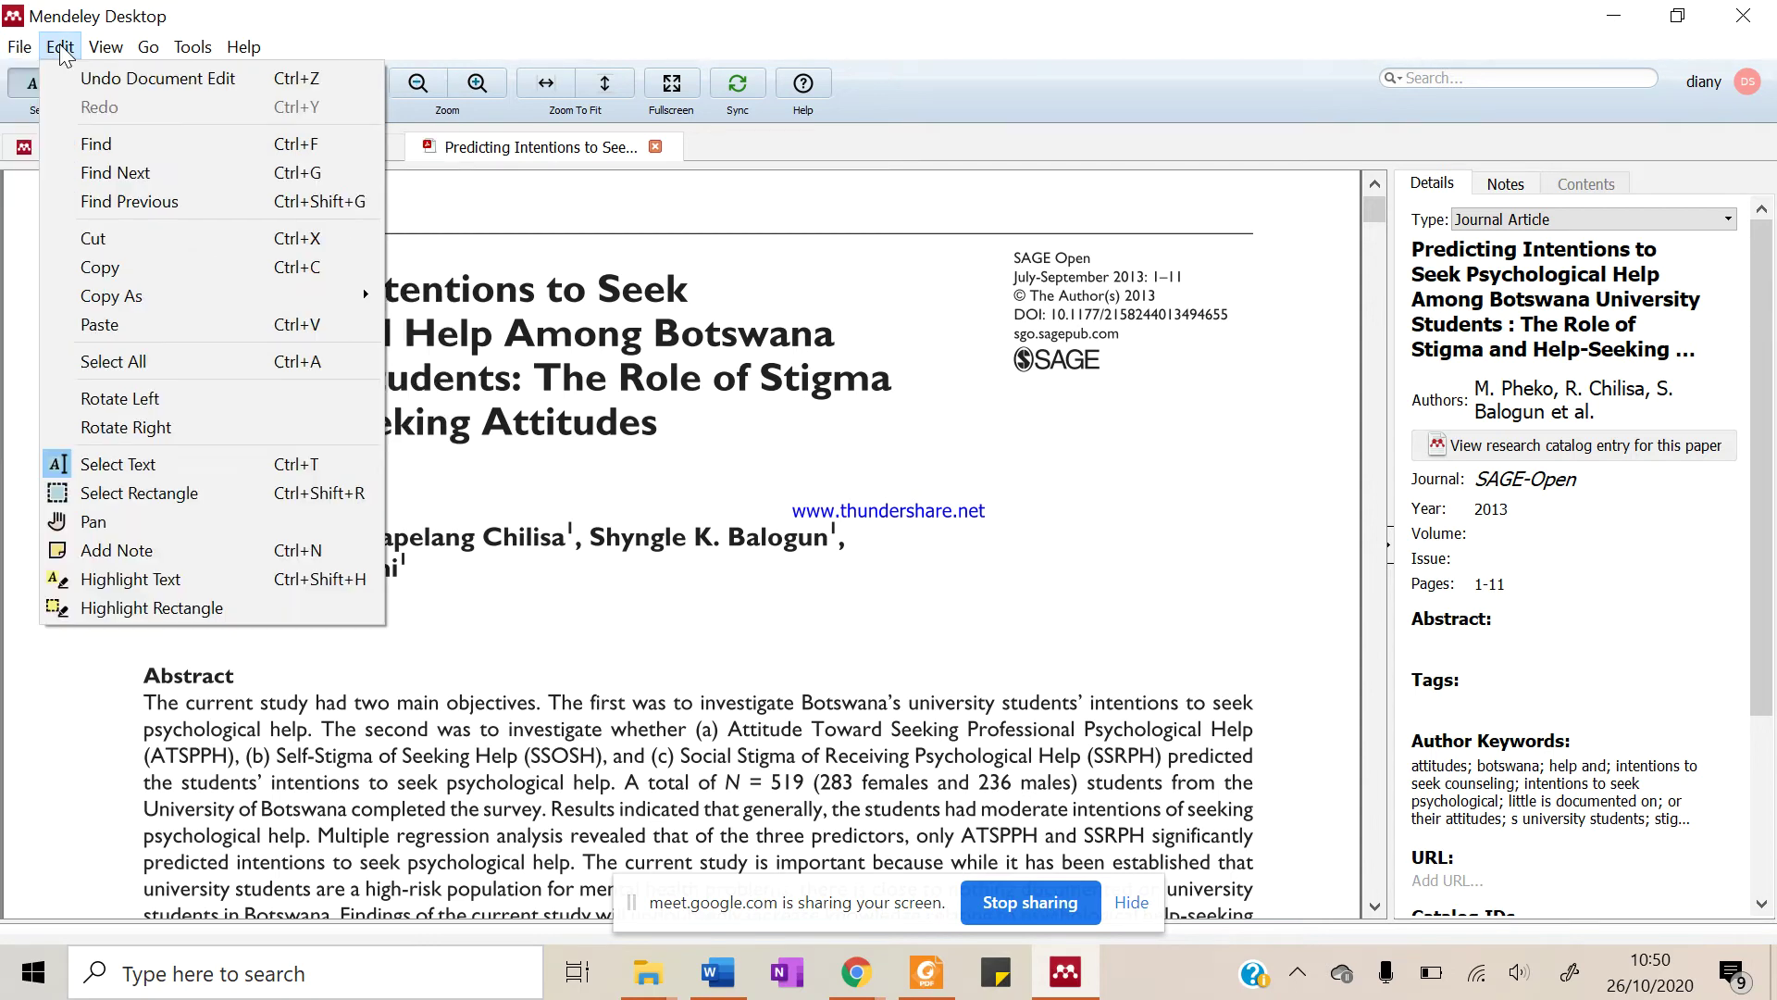
click(825, 4)
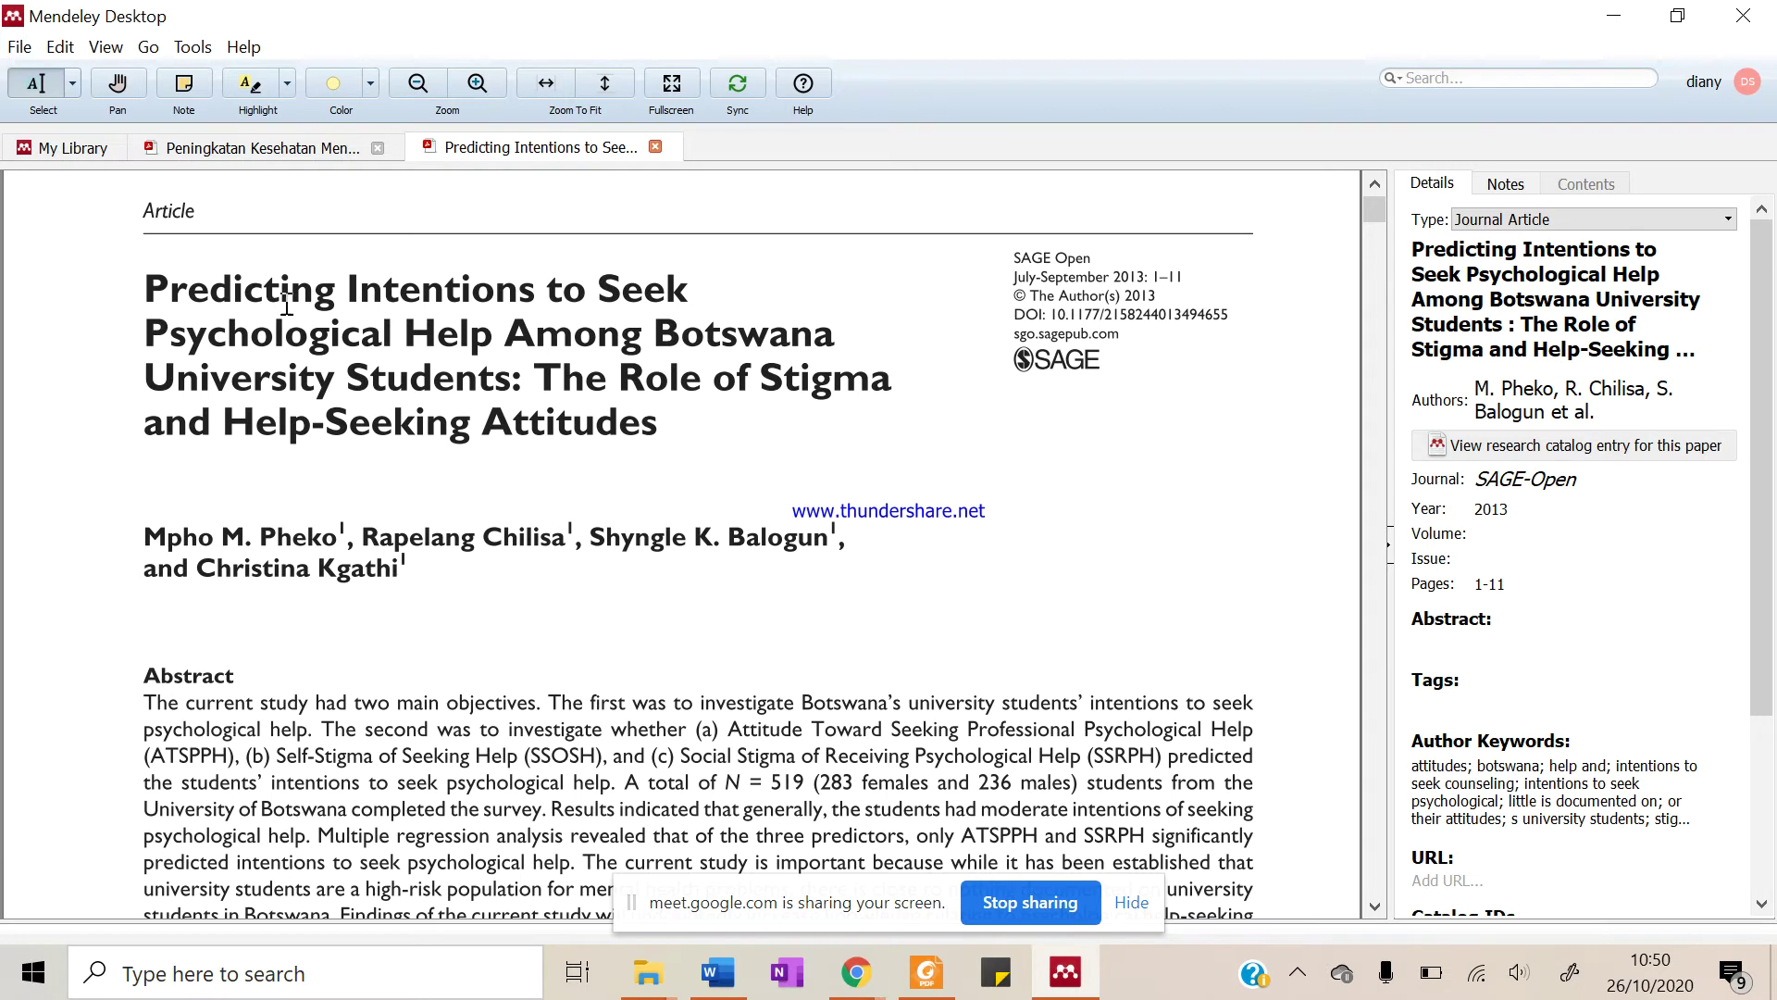
Return to the library, open the PDF of "The Counseling Psychologist" and find the article's title and citation details on page 2
click(59, 152)
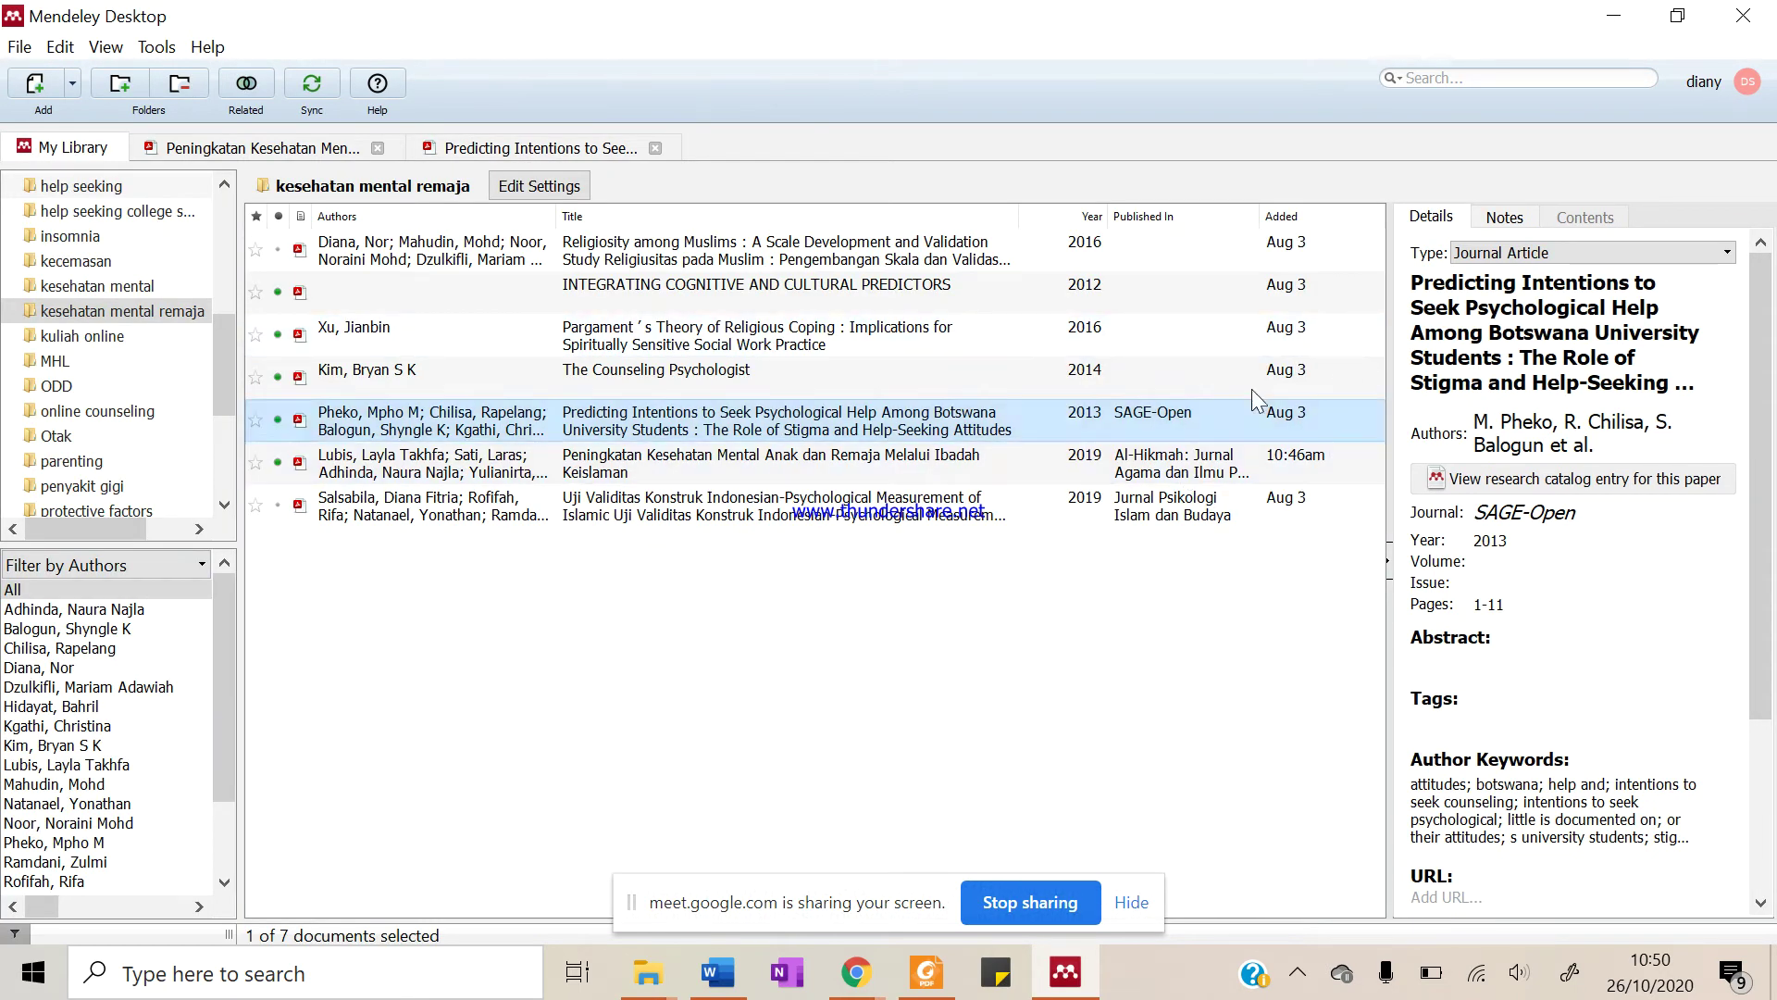
double_click(772, 392)
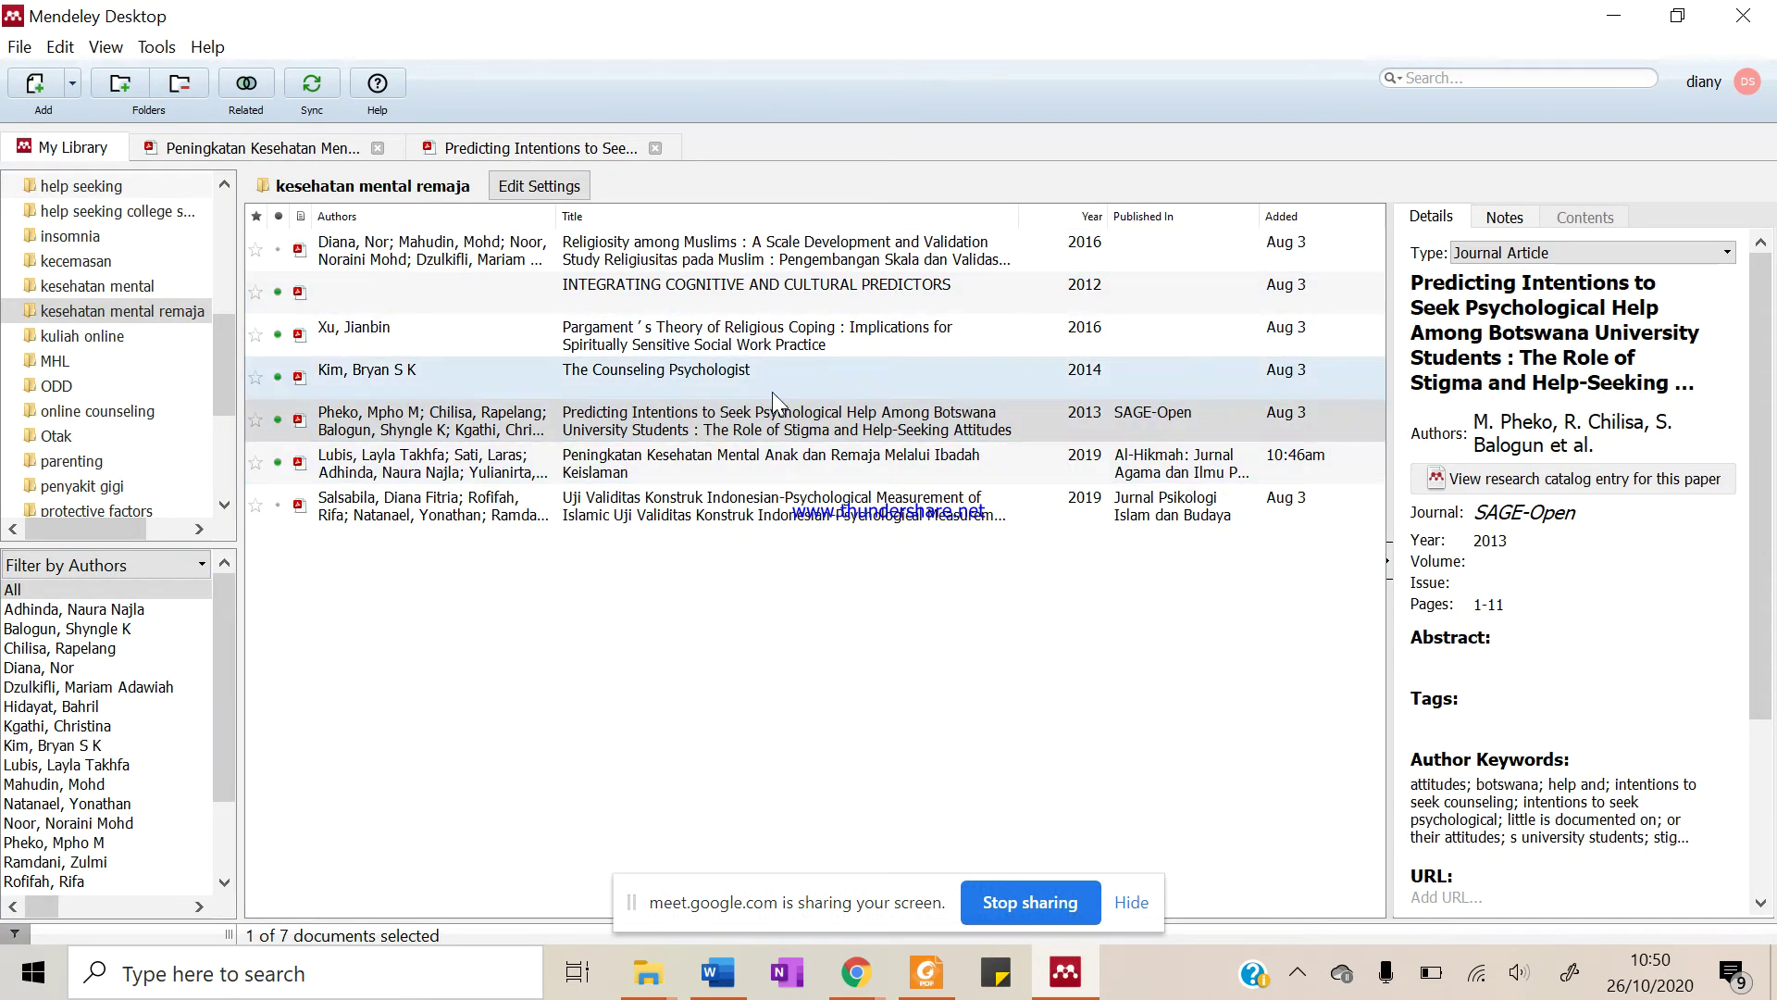
scroll(908, 400, down, 15)
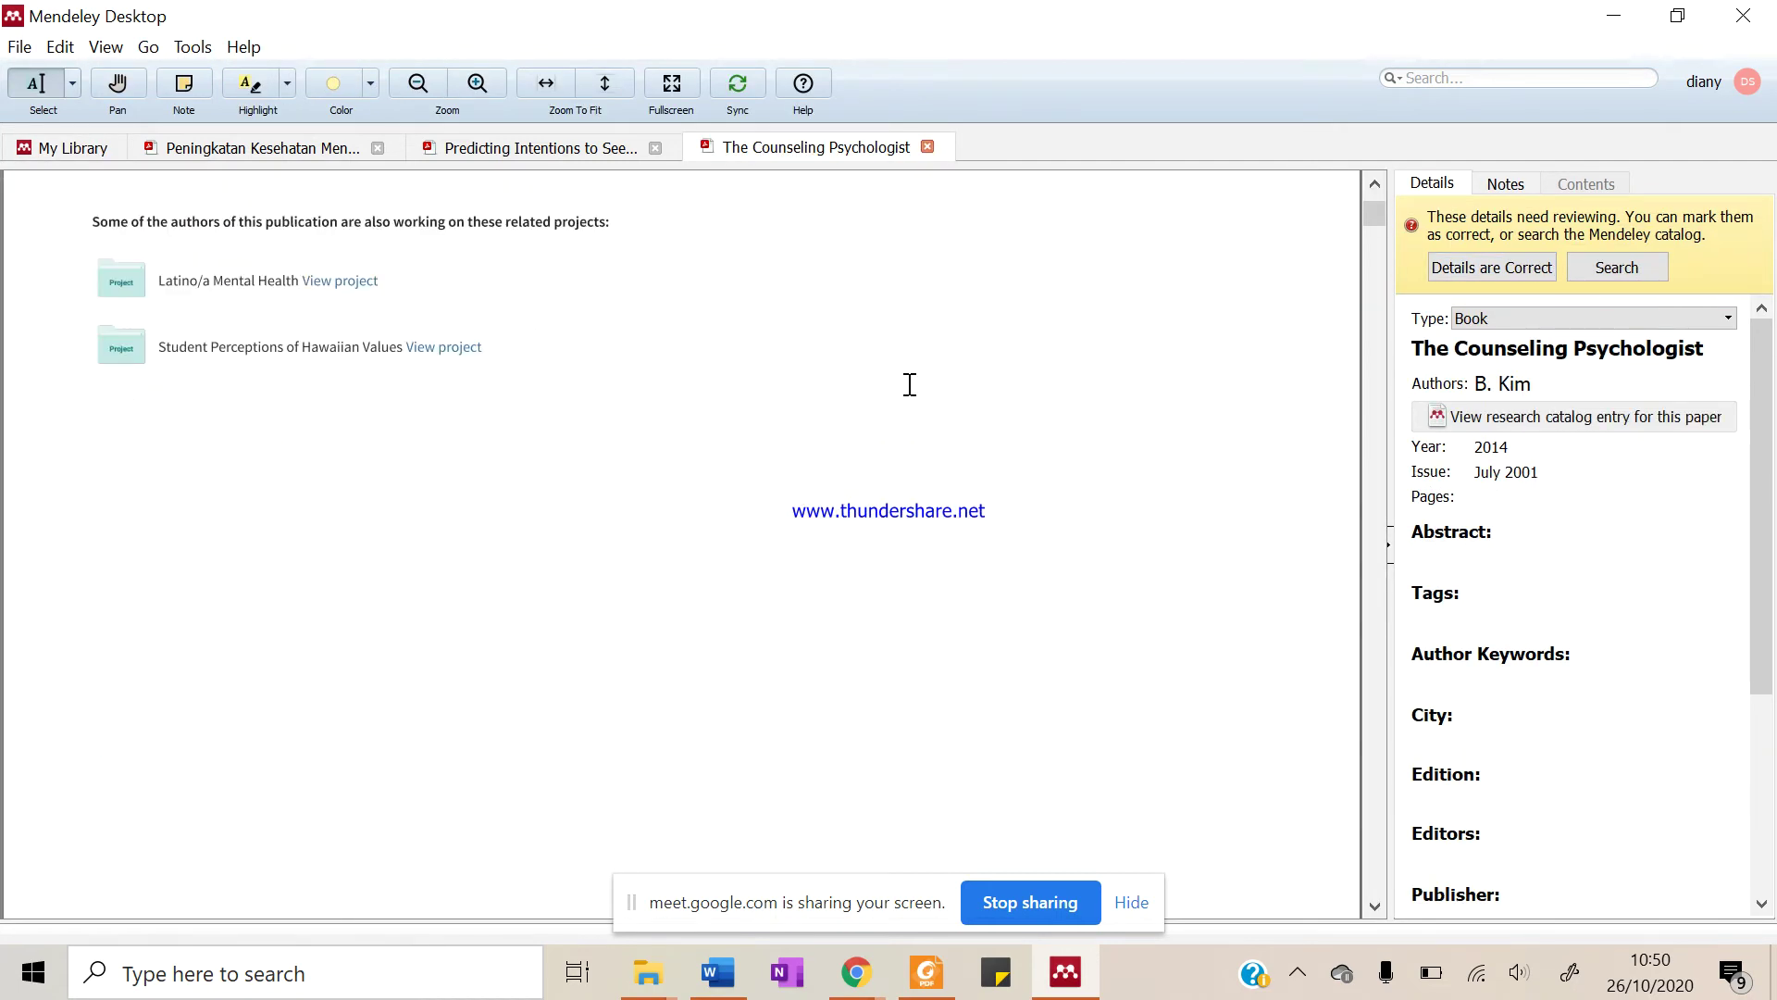
scroll(1015, 360, down, 3)
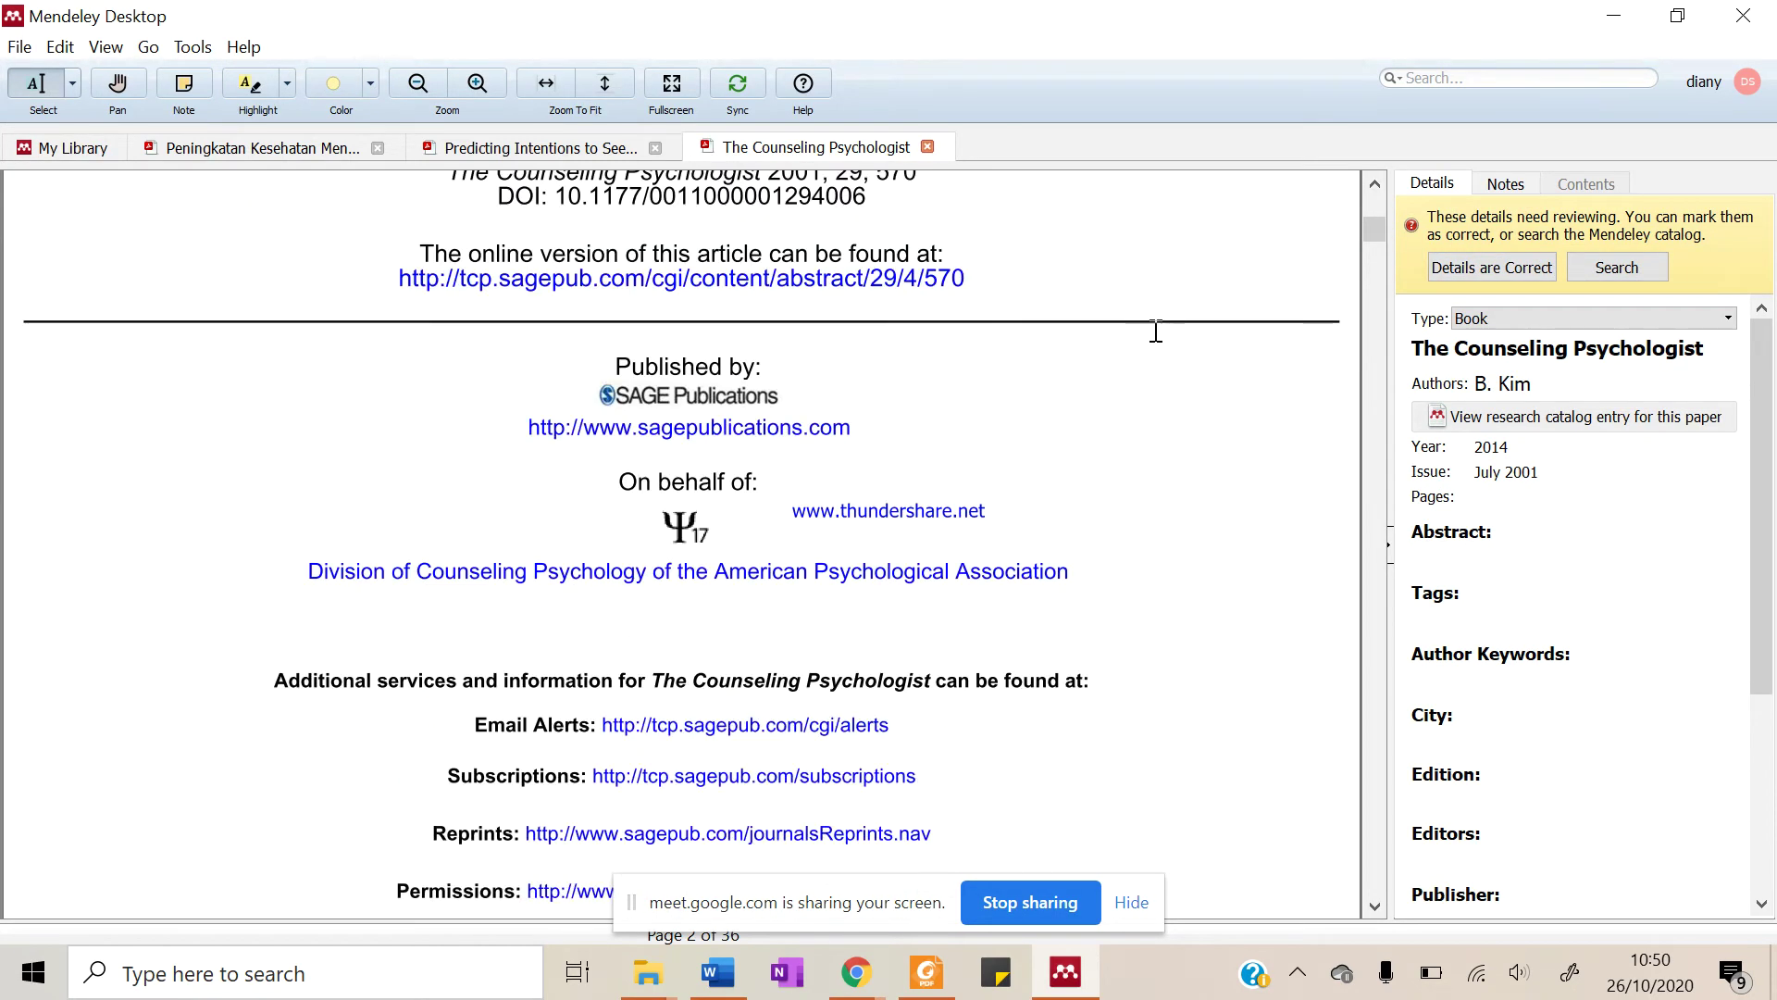
scroll(1154, 329, up, 4)
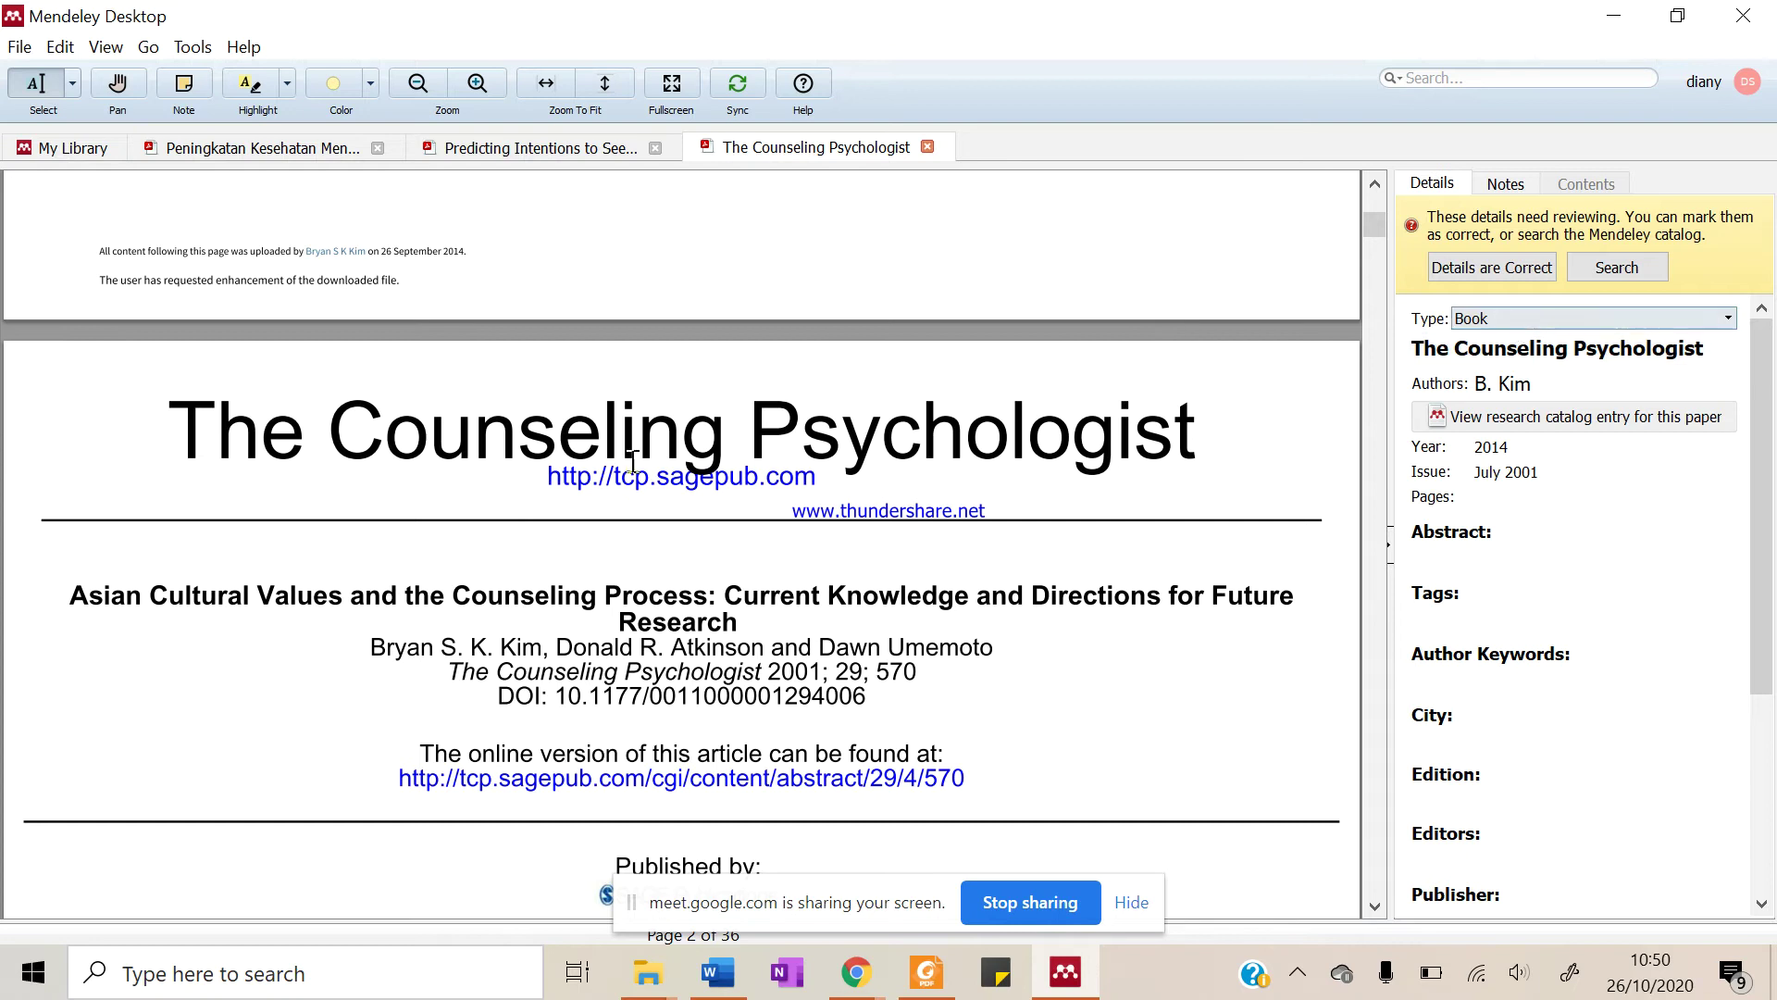
scroll(1108, 568, down, 1)
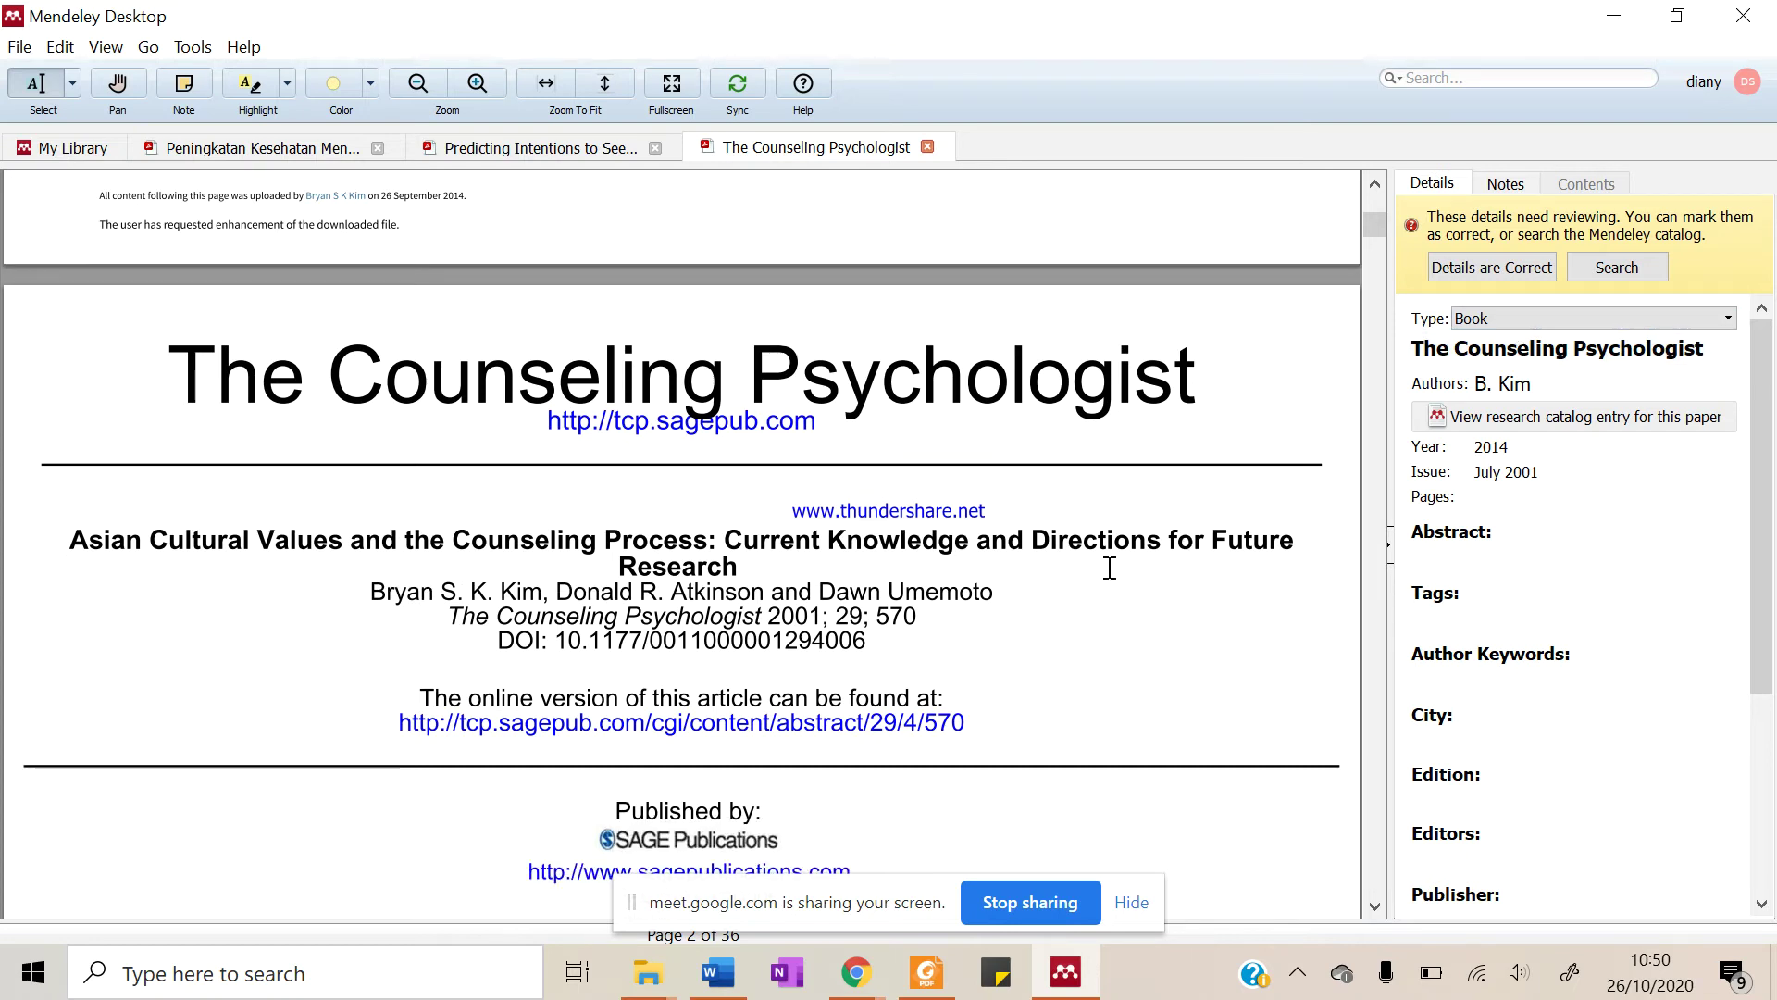
Change the document type of the "The Counseling Psychologist" entry to Journal Article
click(1514, 318)
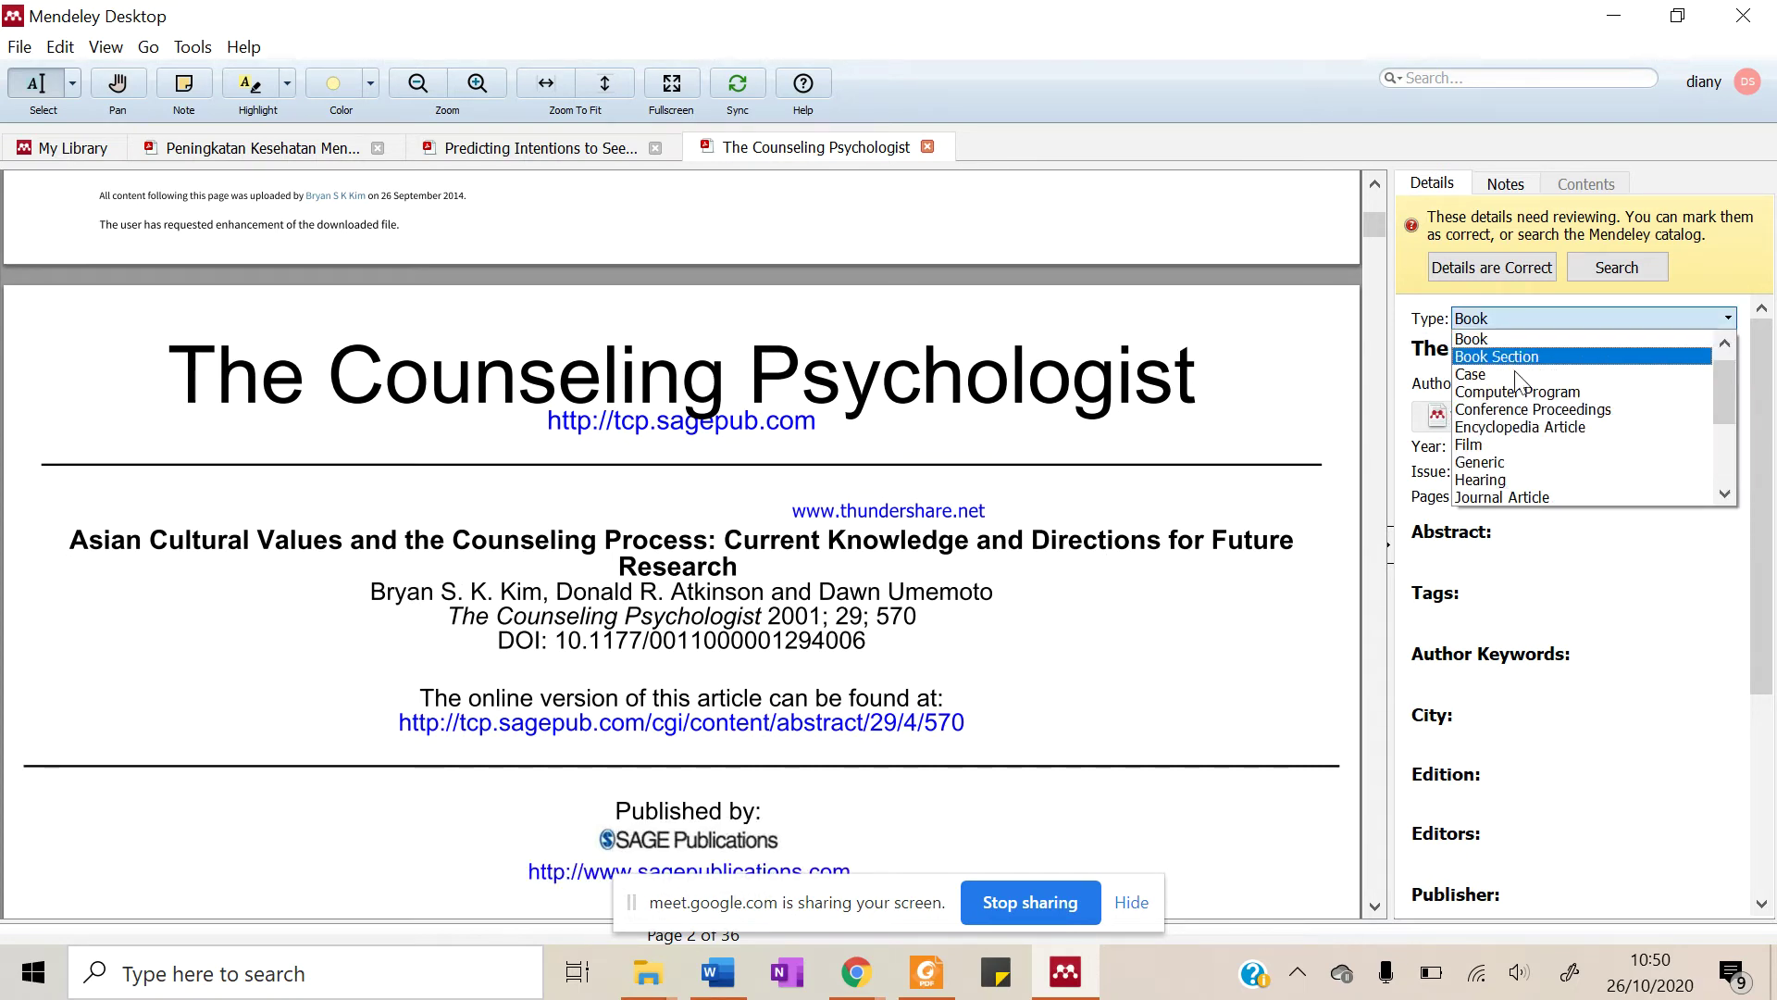
scroll(1527, 417, down, 1)
click(1525, 444)
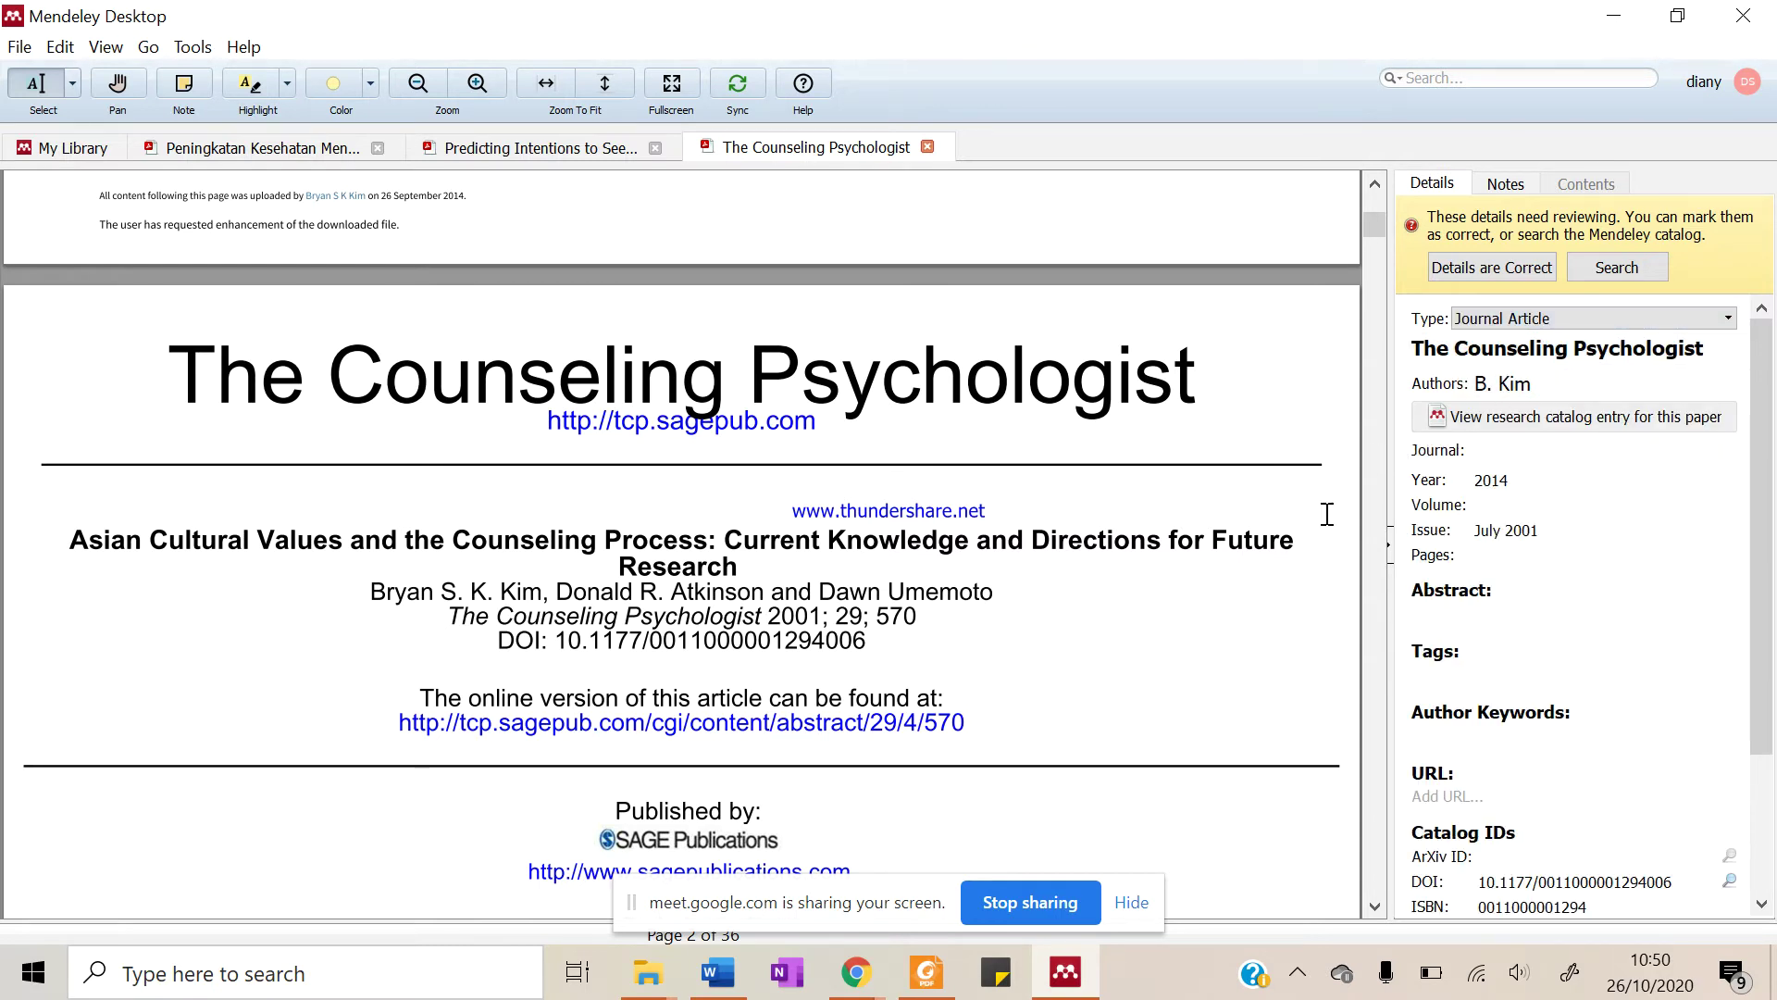
Replace the entry's title with the article title and subtitle copied from page 3 of the PDF
click(1555, 361)
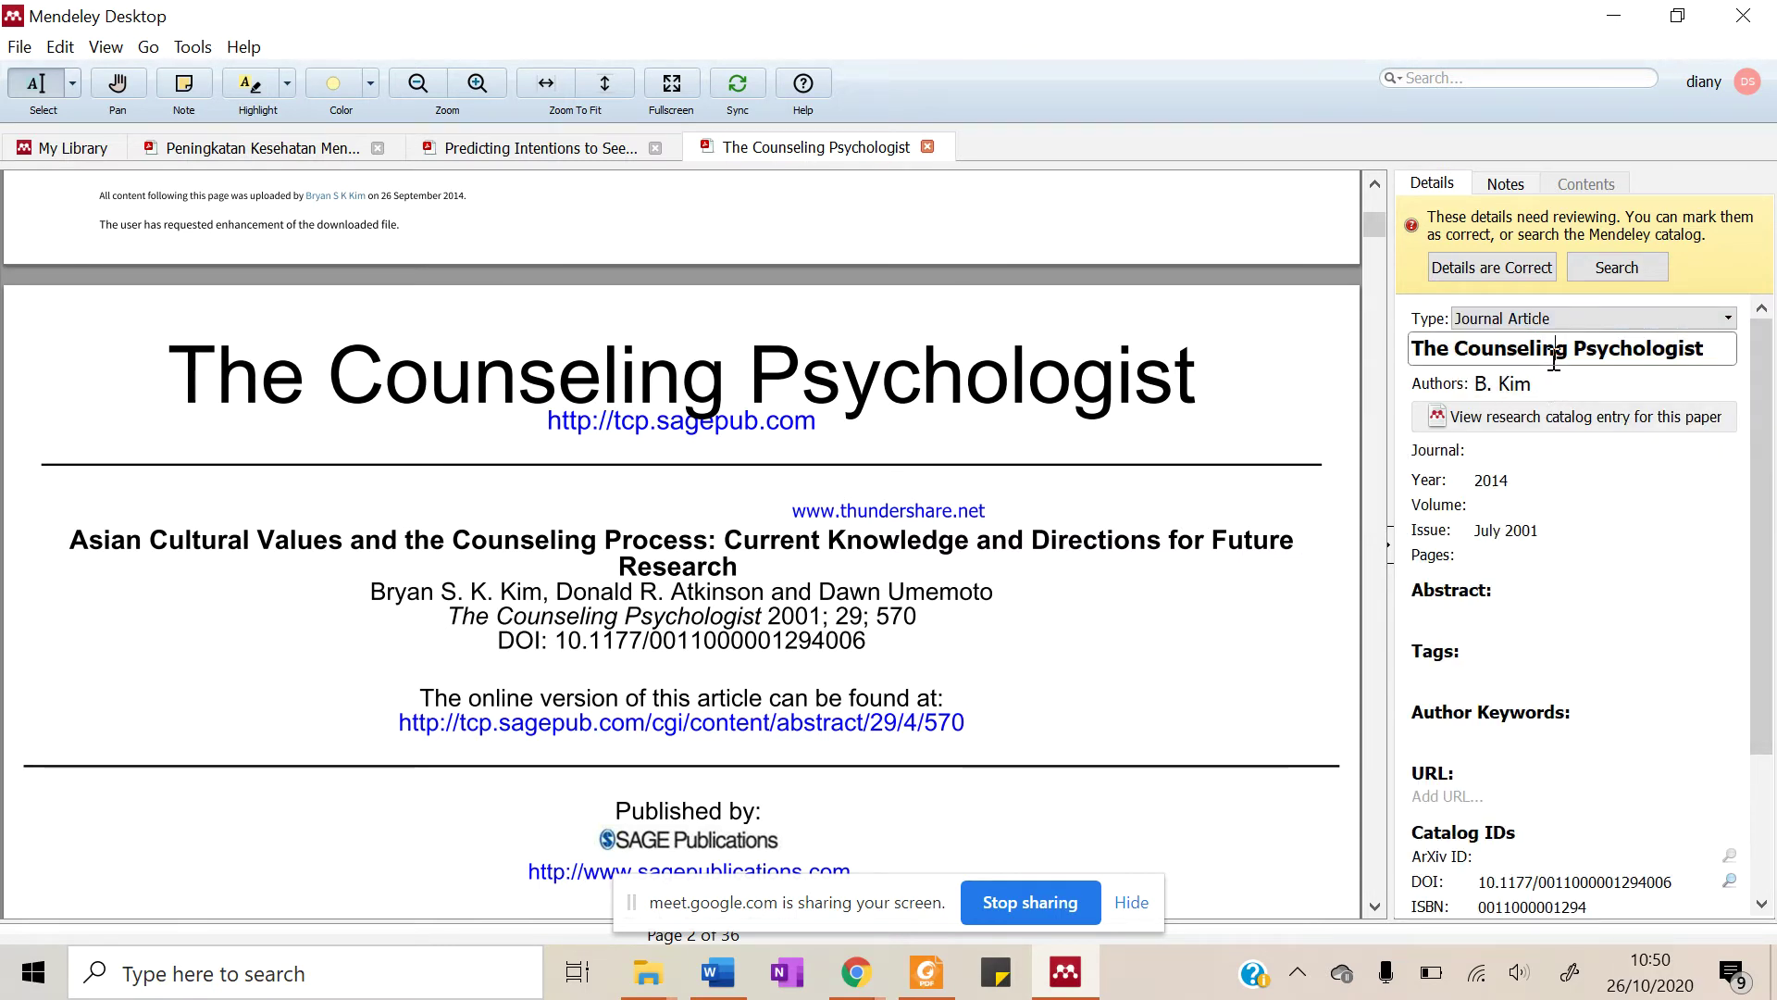
scroll(468, 611, down, 15)
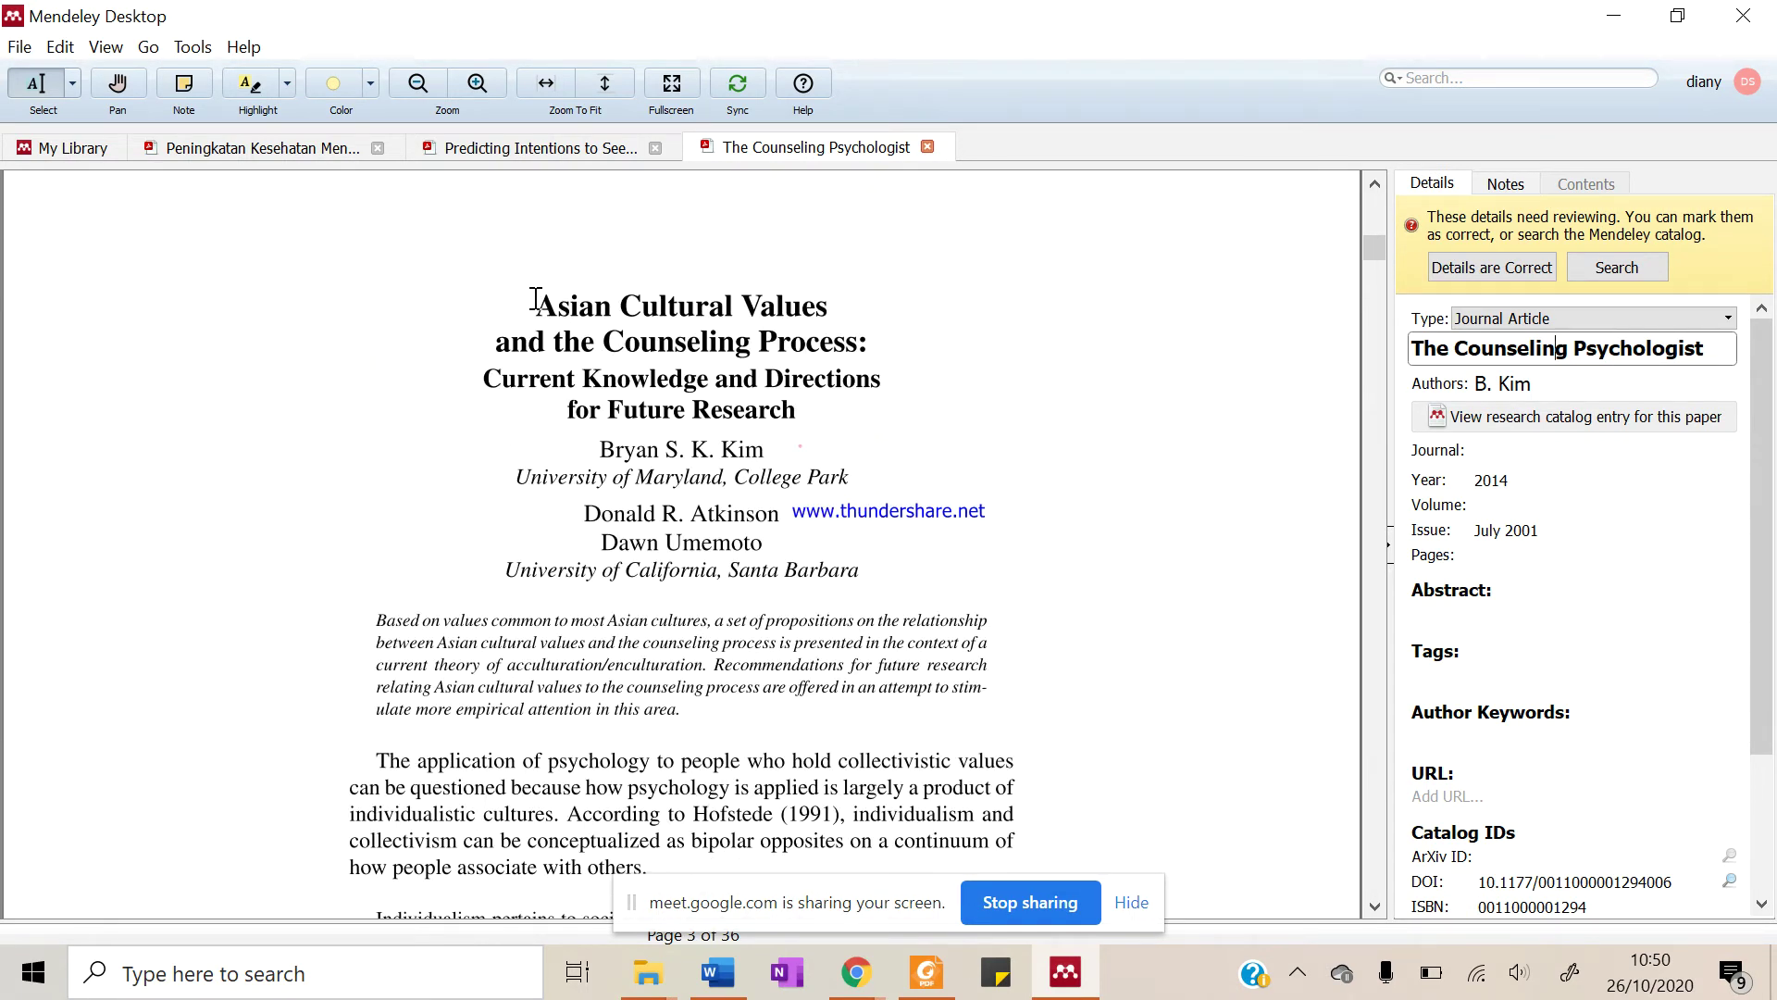
drag(535, 299, 796, 411)
right_click(719, 361)
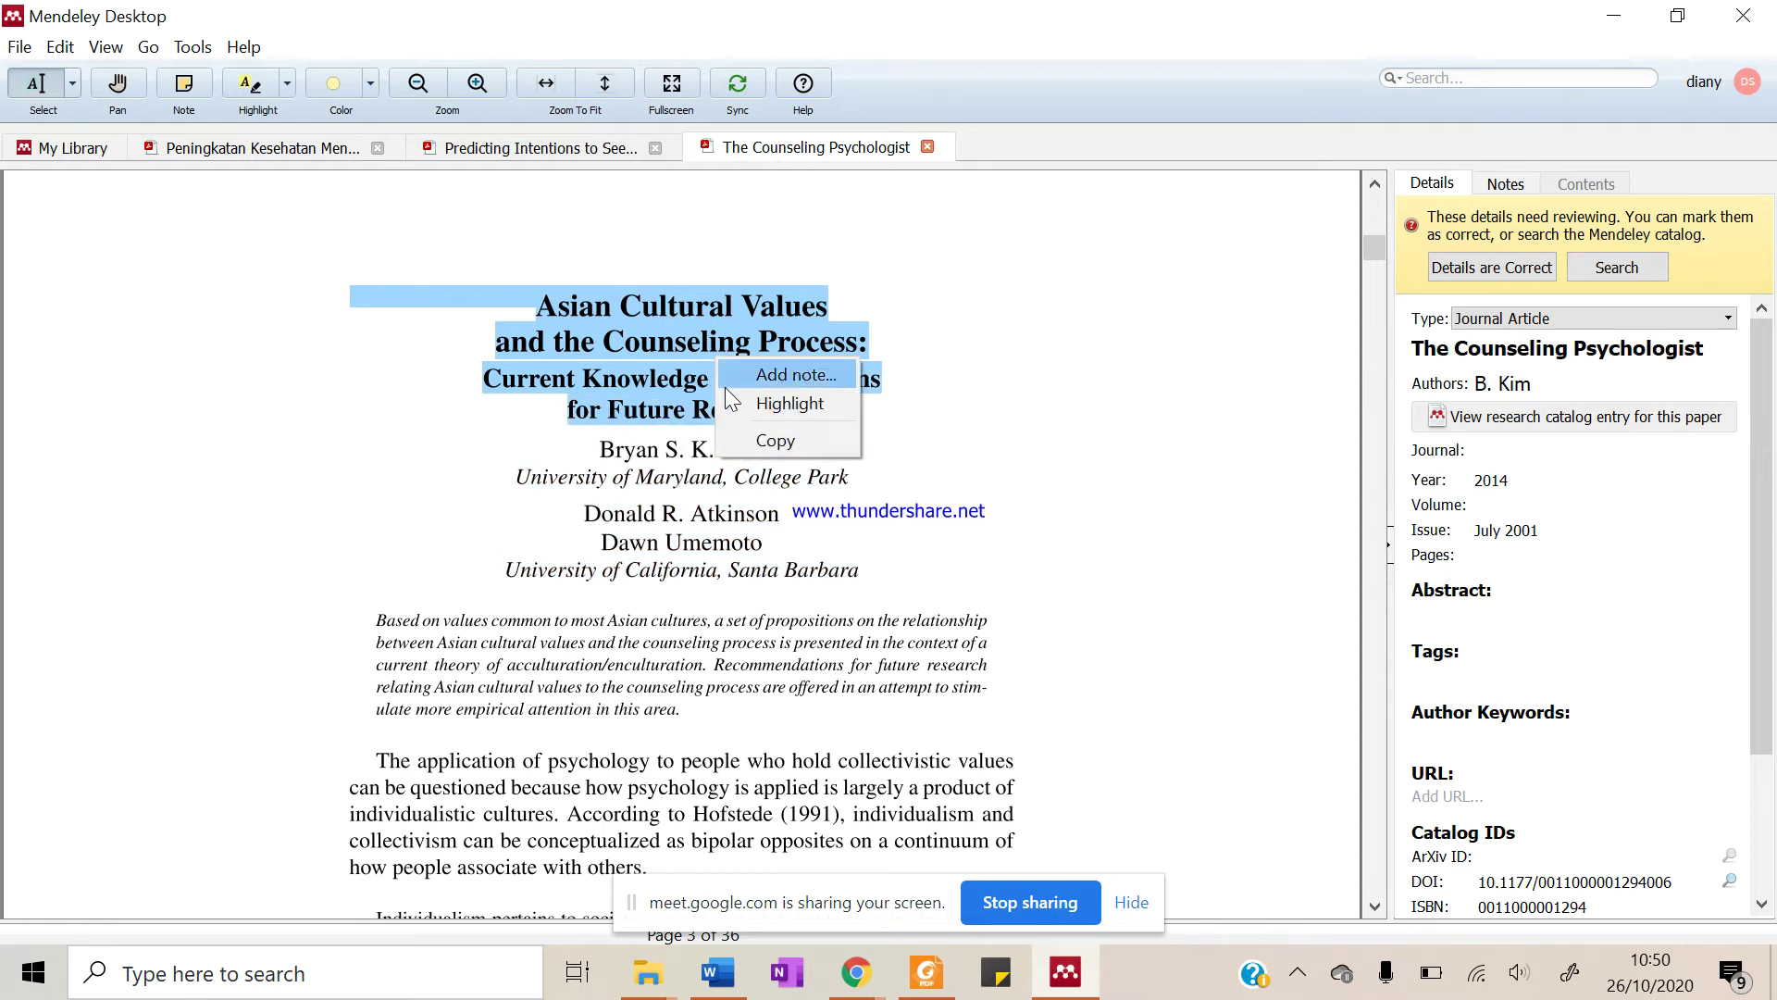
click(783, 437)
click(1530, 350)
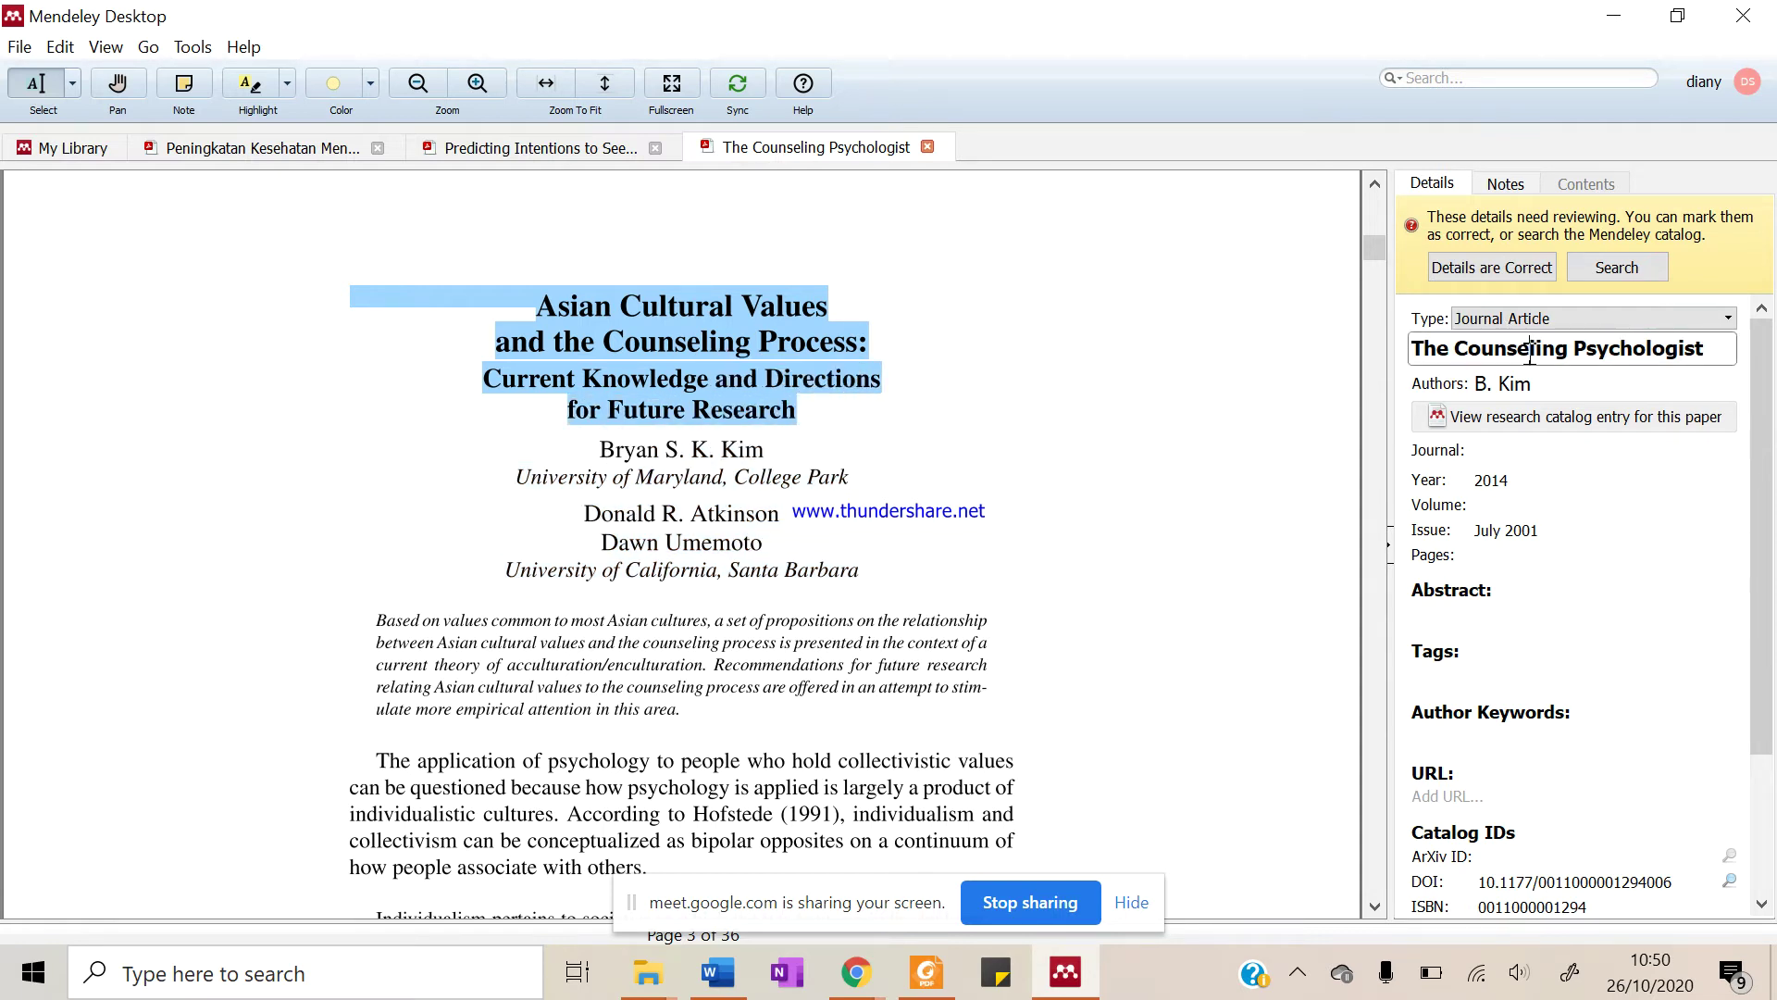
key(ctrl+a)
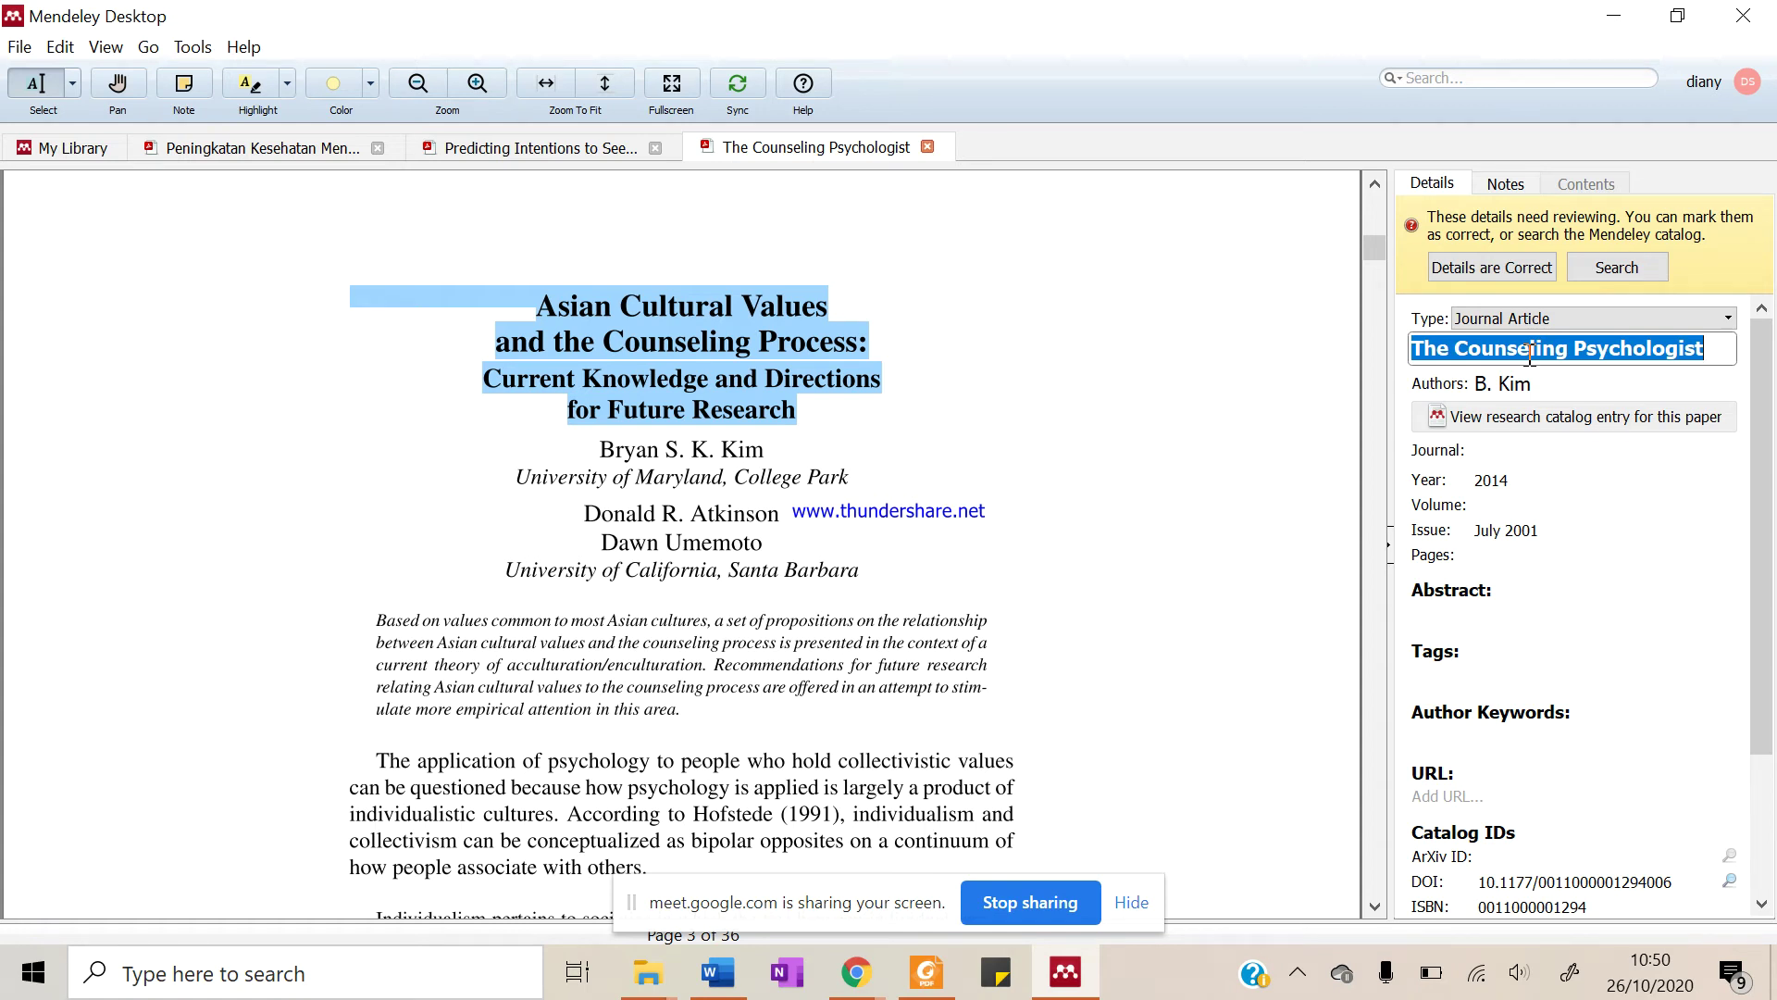
key(BackSpace)
key(ctrl+v)
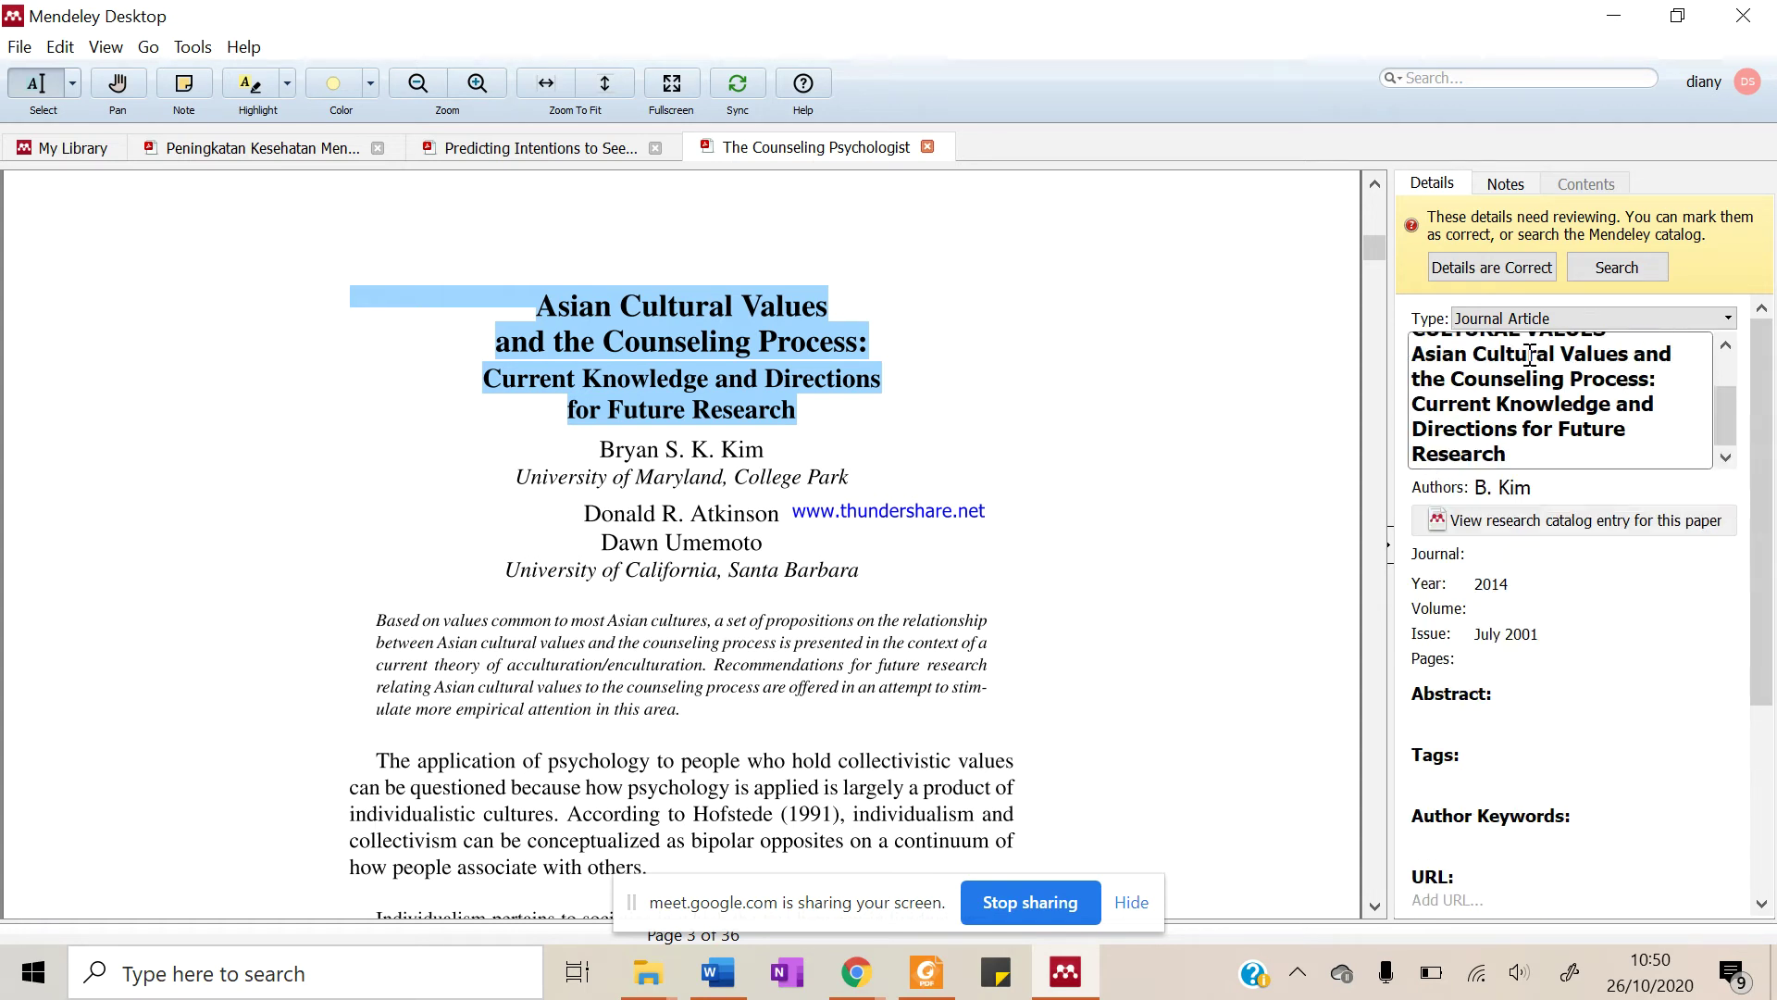
click(1178, 526)
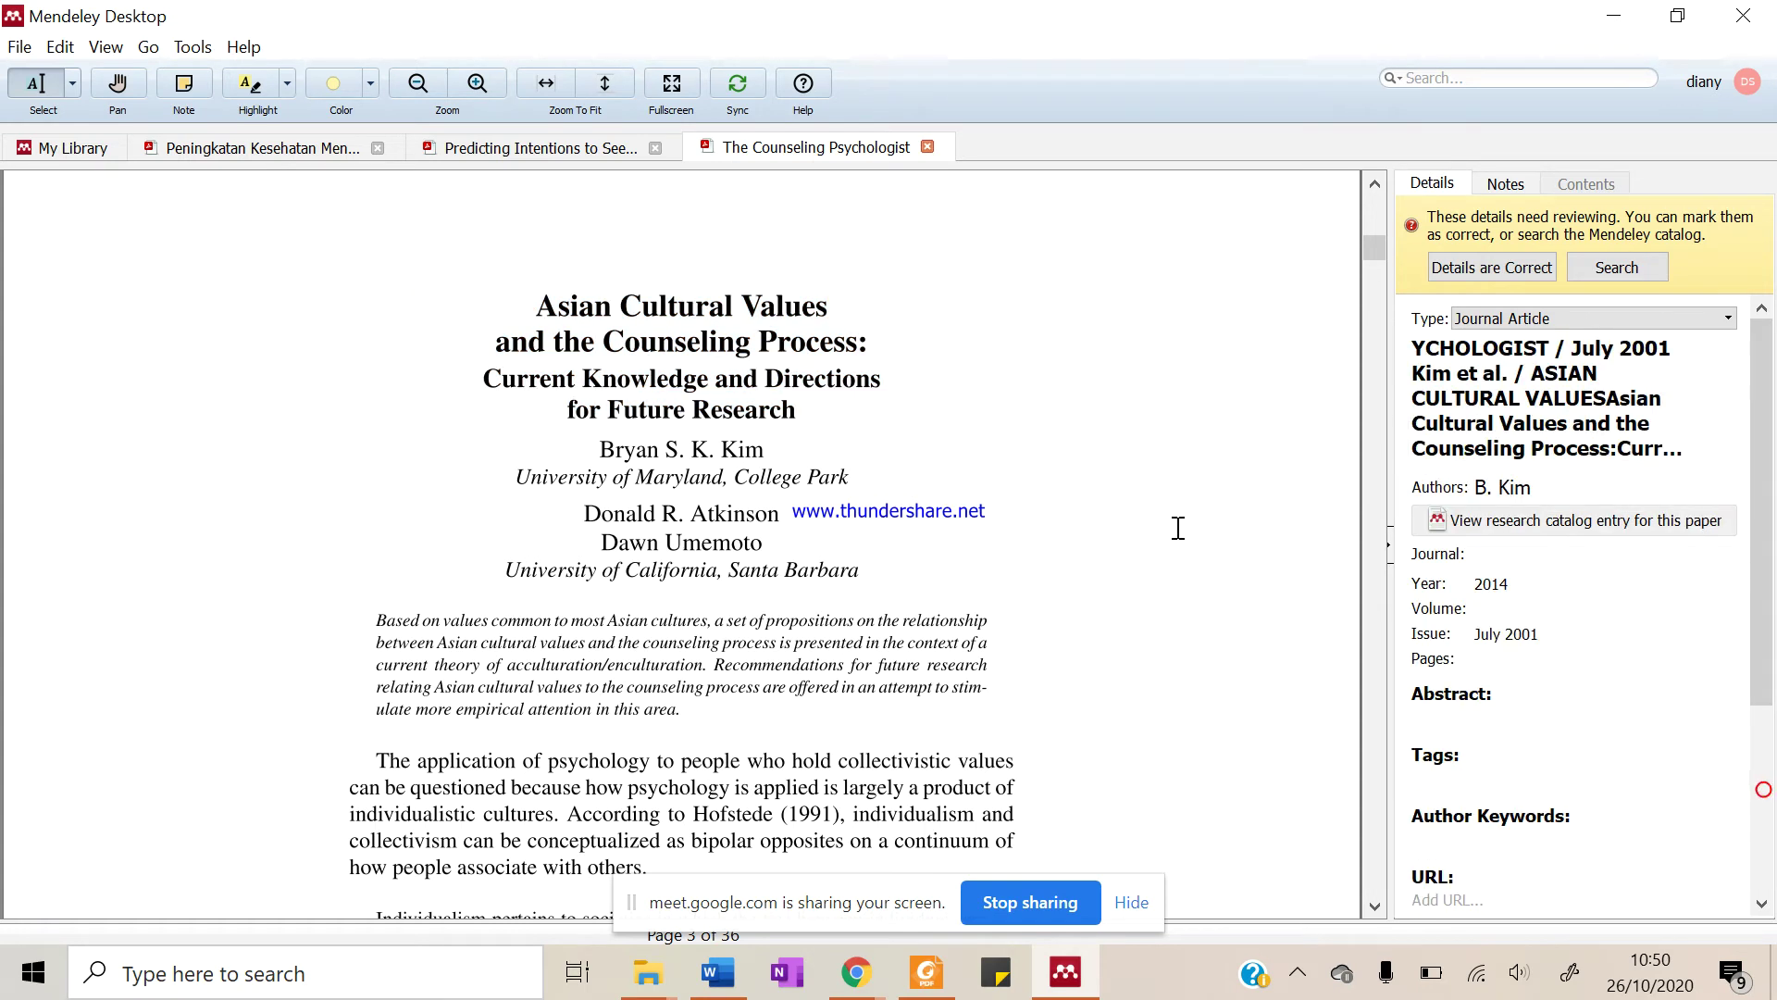
Expand the first author's name to its full form and add the second author from the PDF, surname first
click(1537, 487)
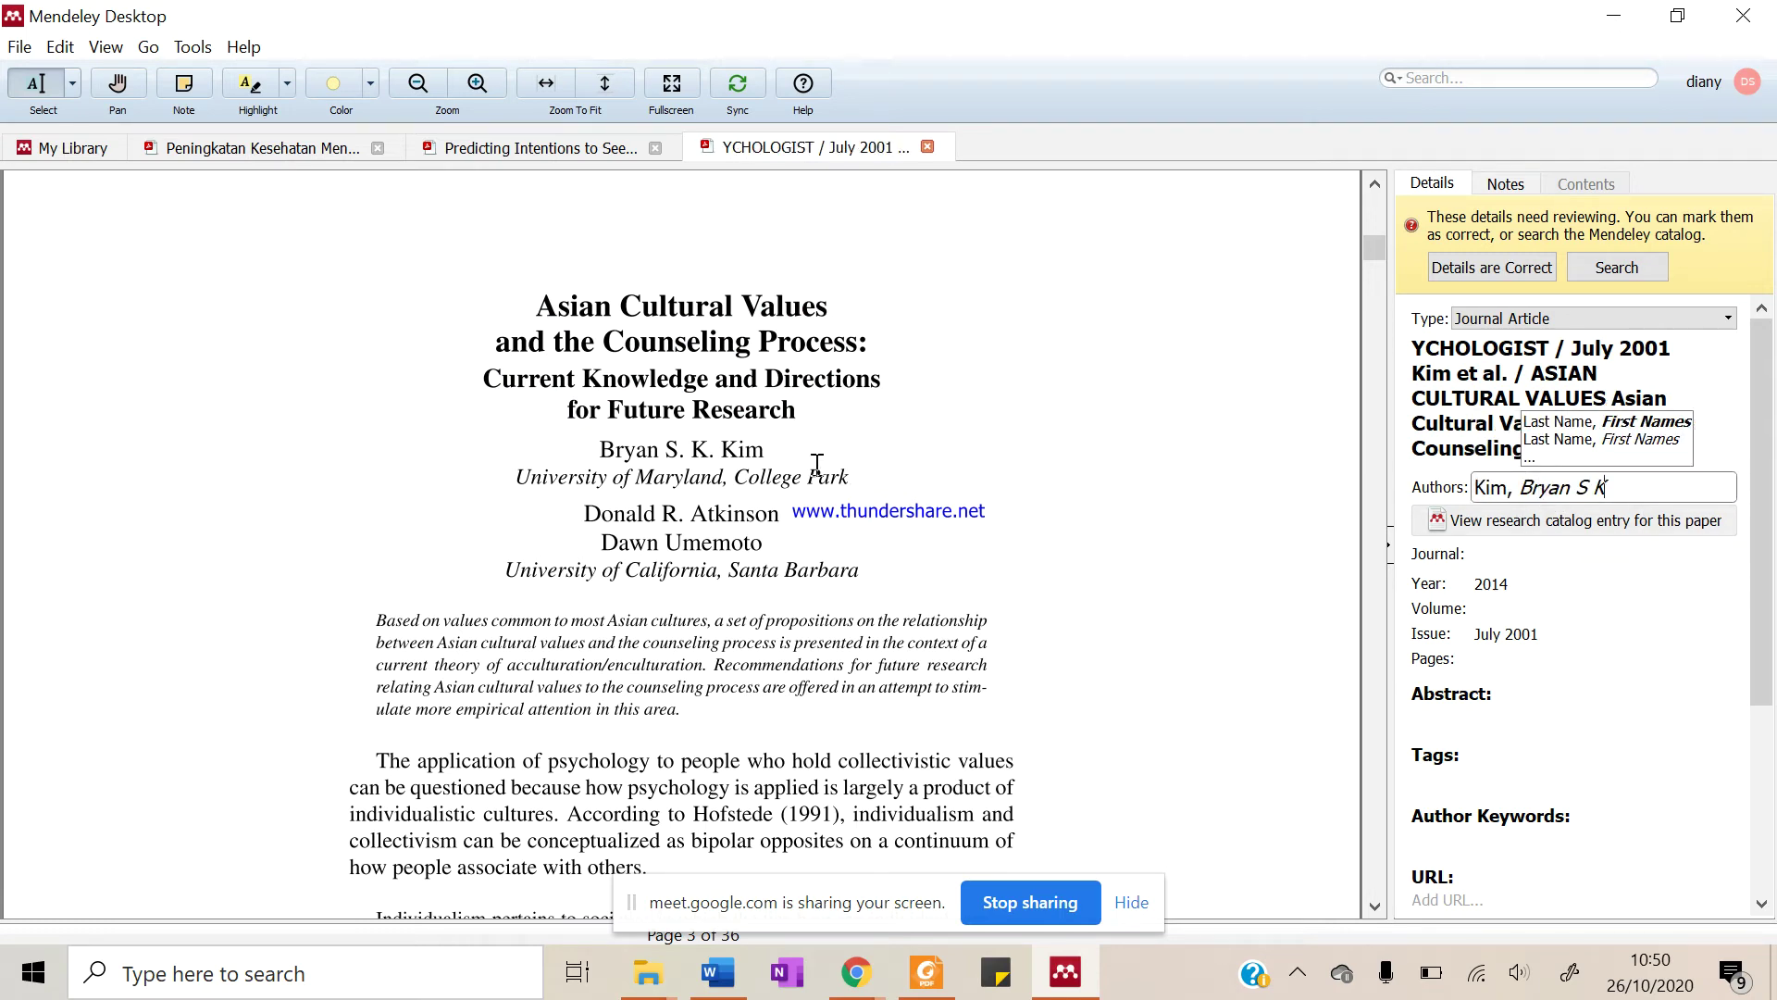
key(Return)
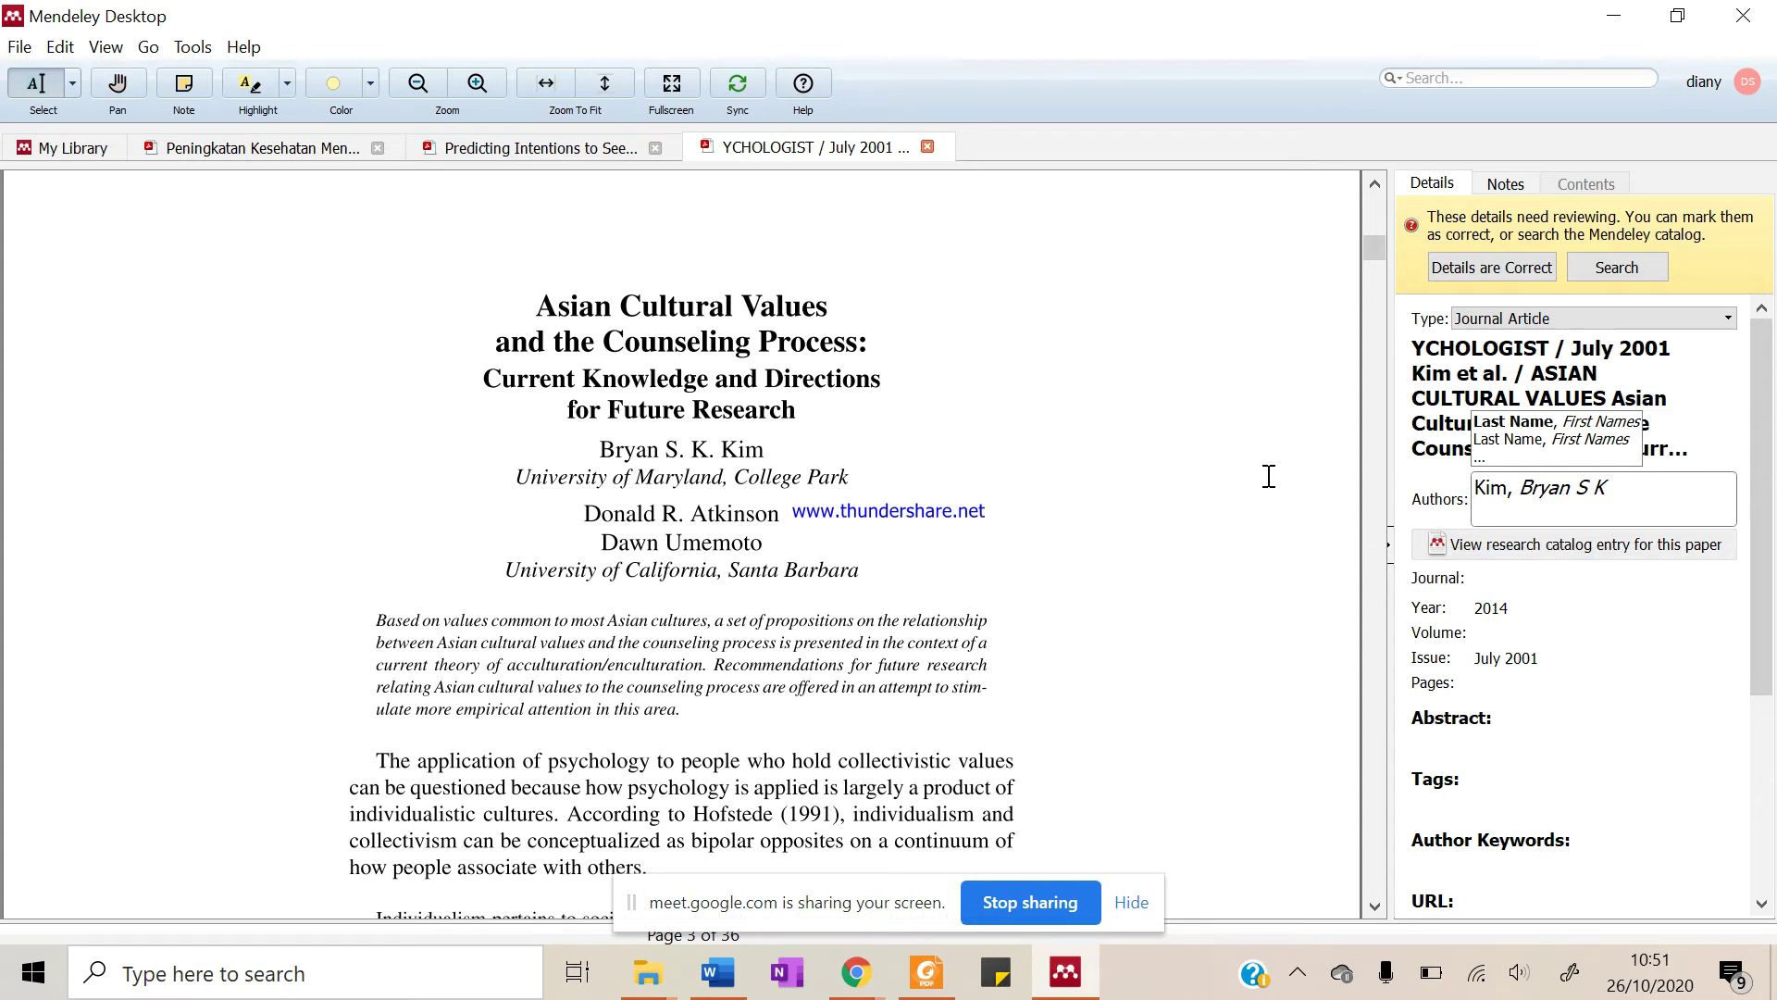
text(Atkinson)
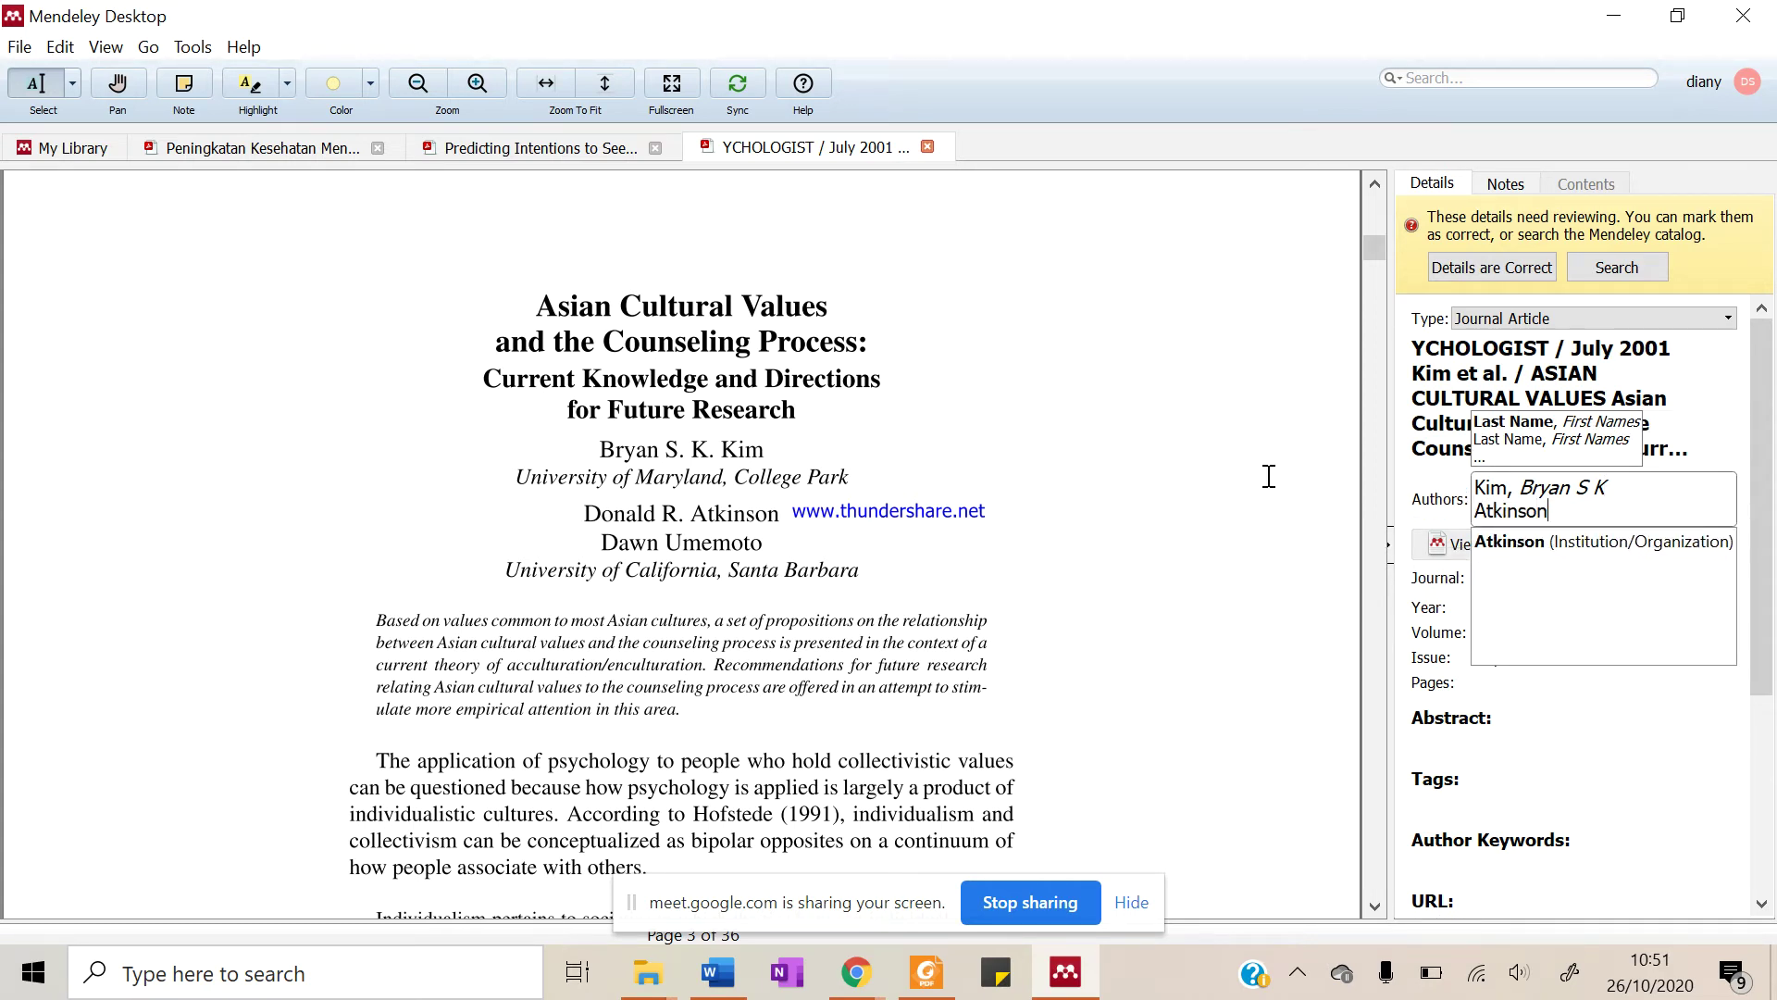
text(, Donal)
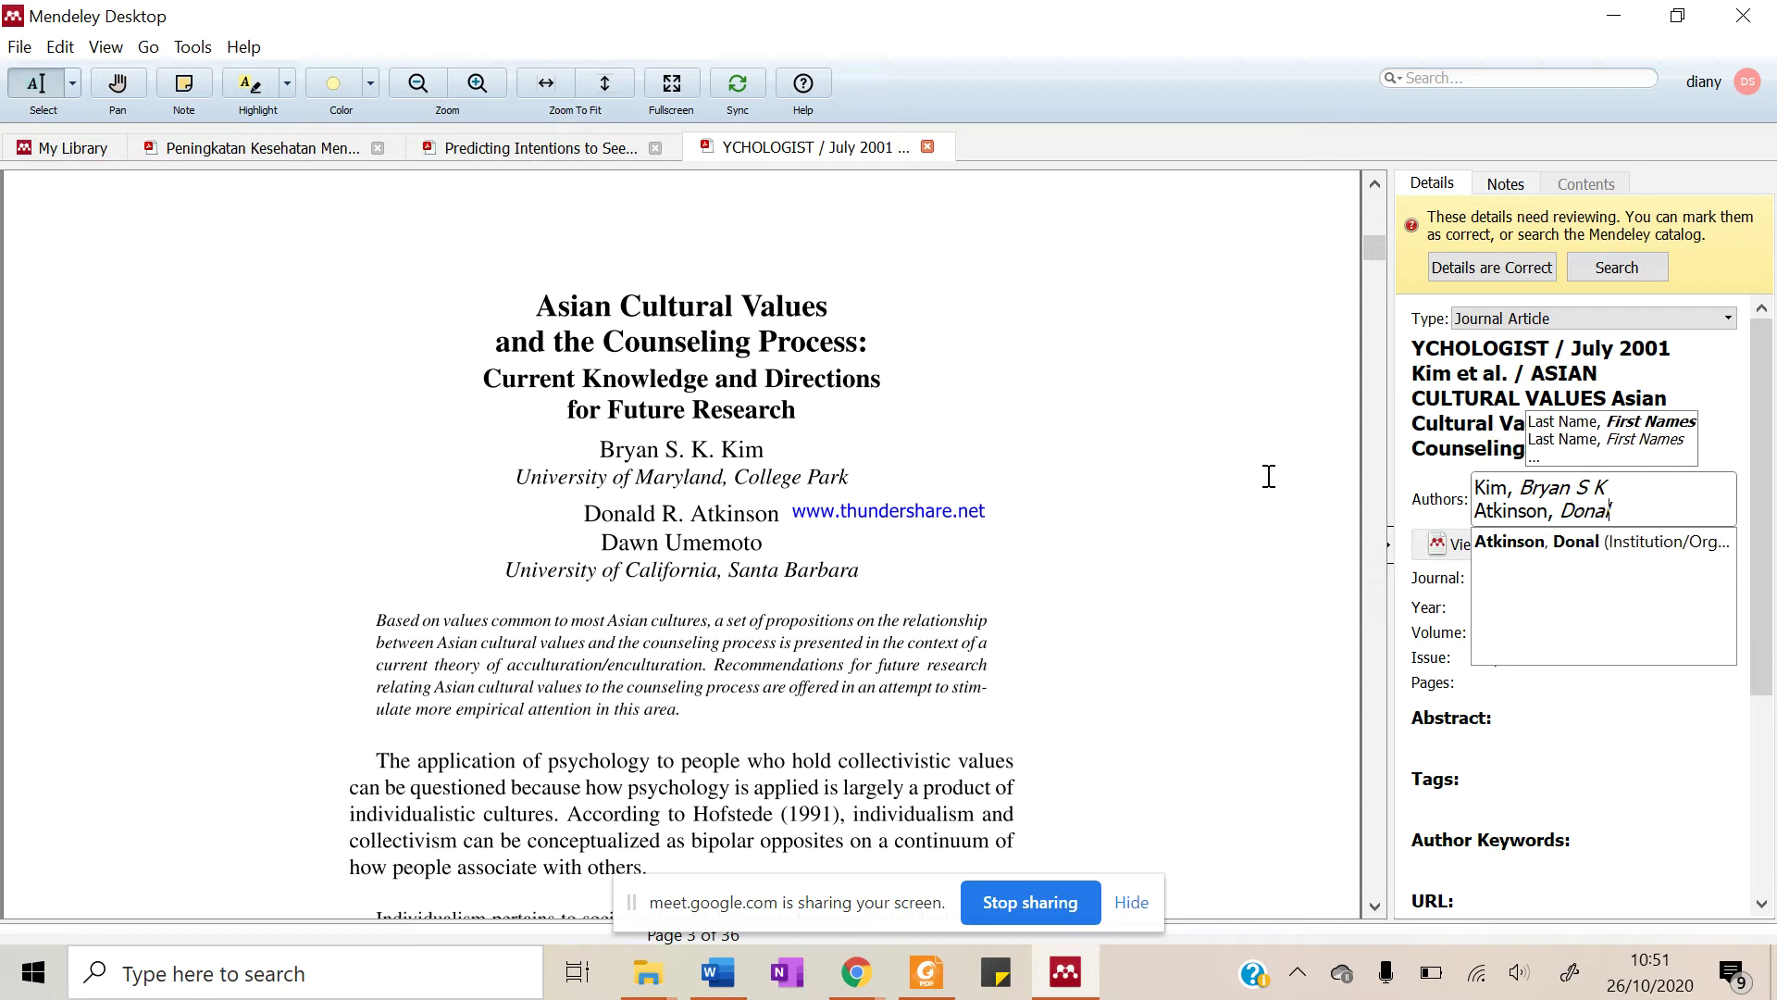
text(d r)
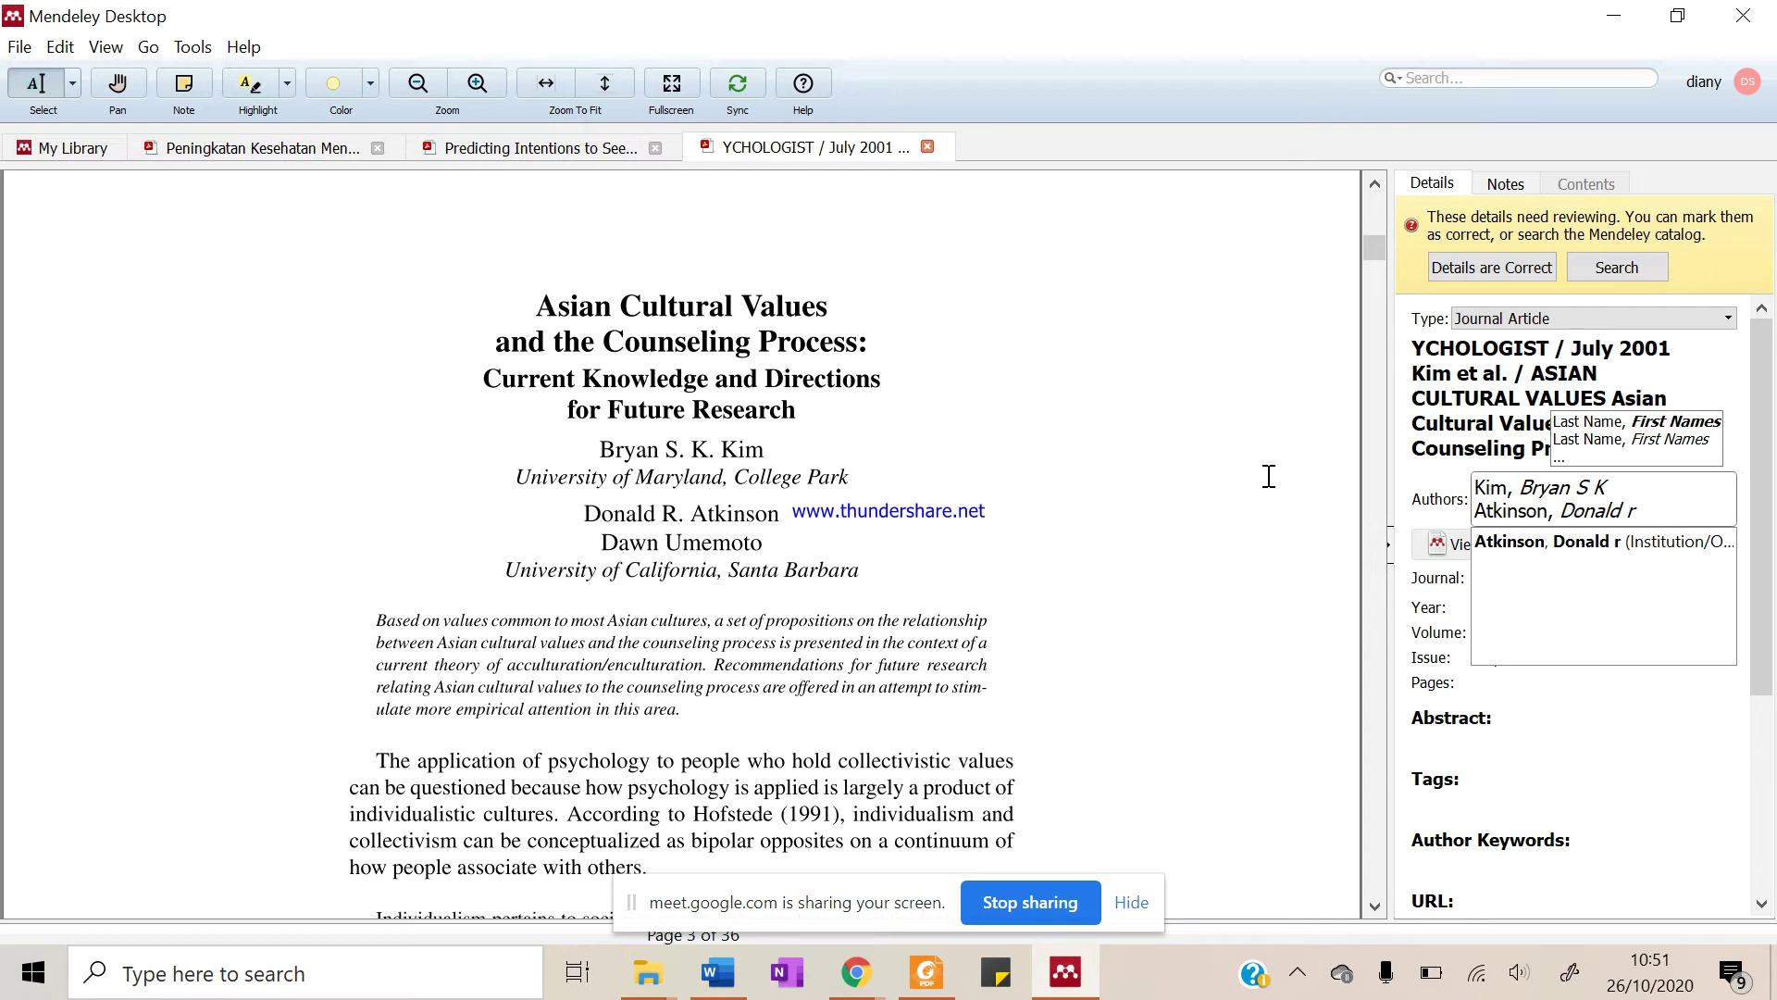
key(BackSpace)
key(BackSpace)
text(R)
click(1269, 477)
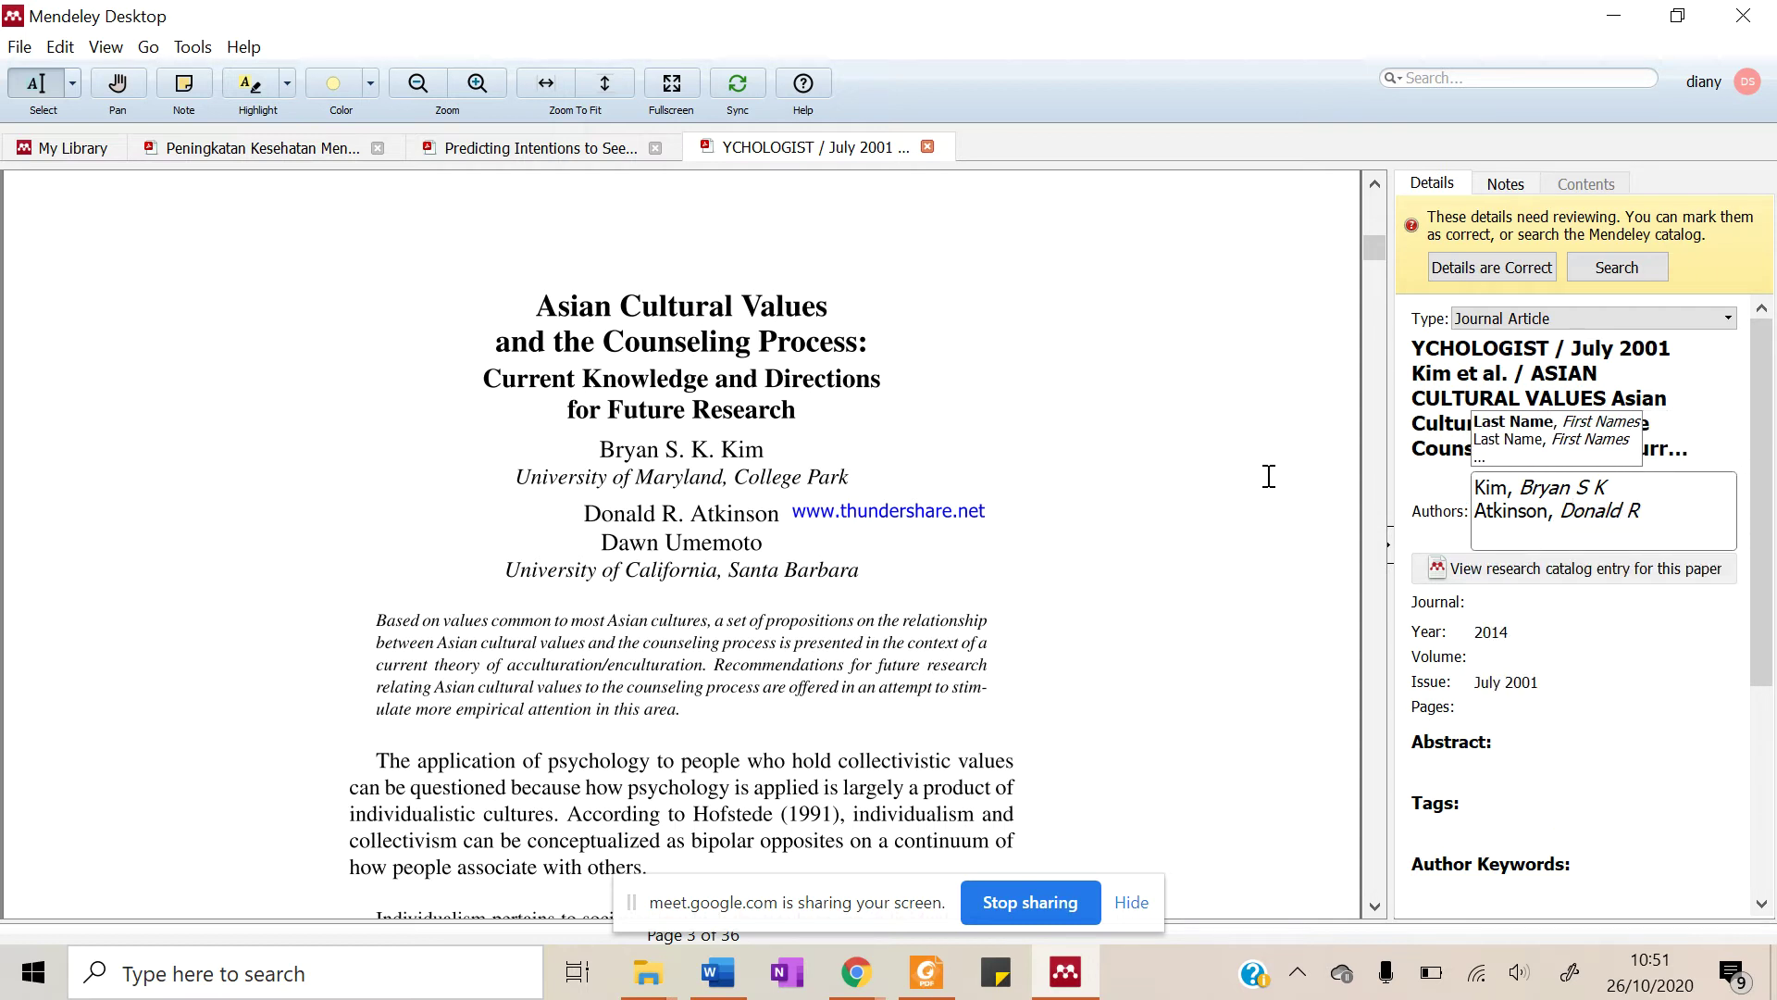
Add the third author listed in the PDF to the entry, surname first
key(Return)
text(Ume)
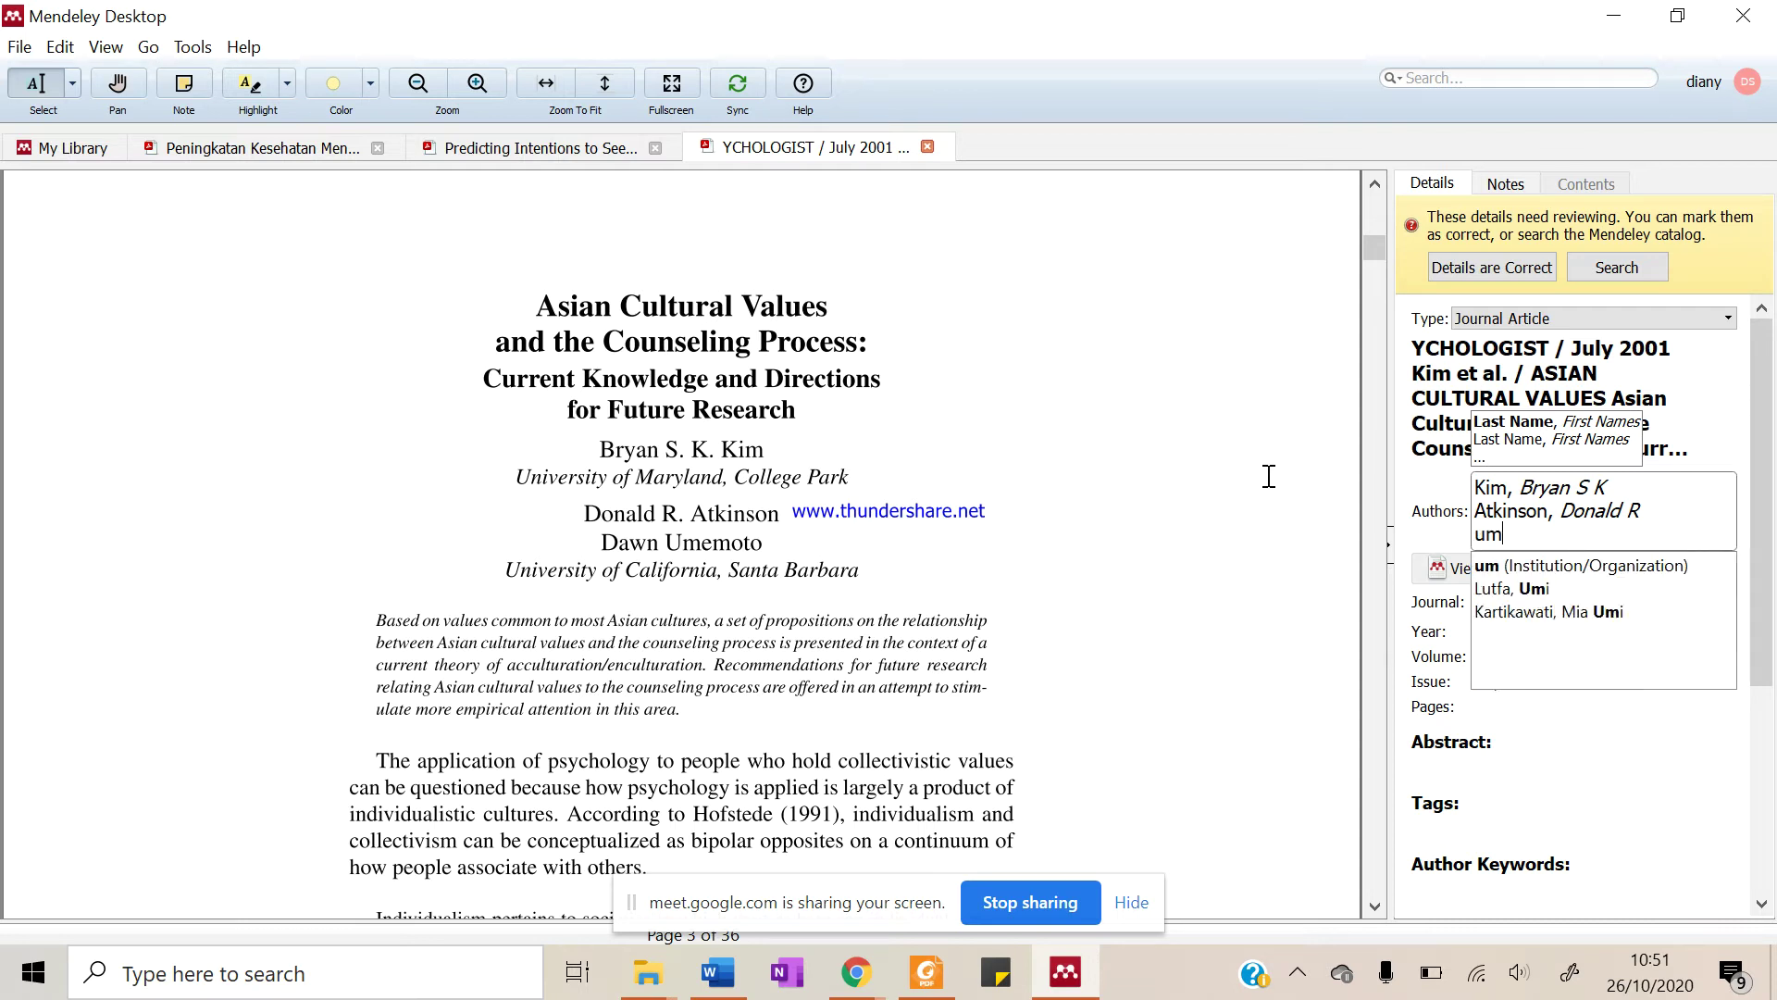
text(mot)
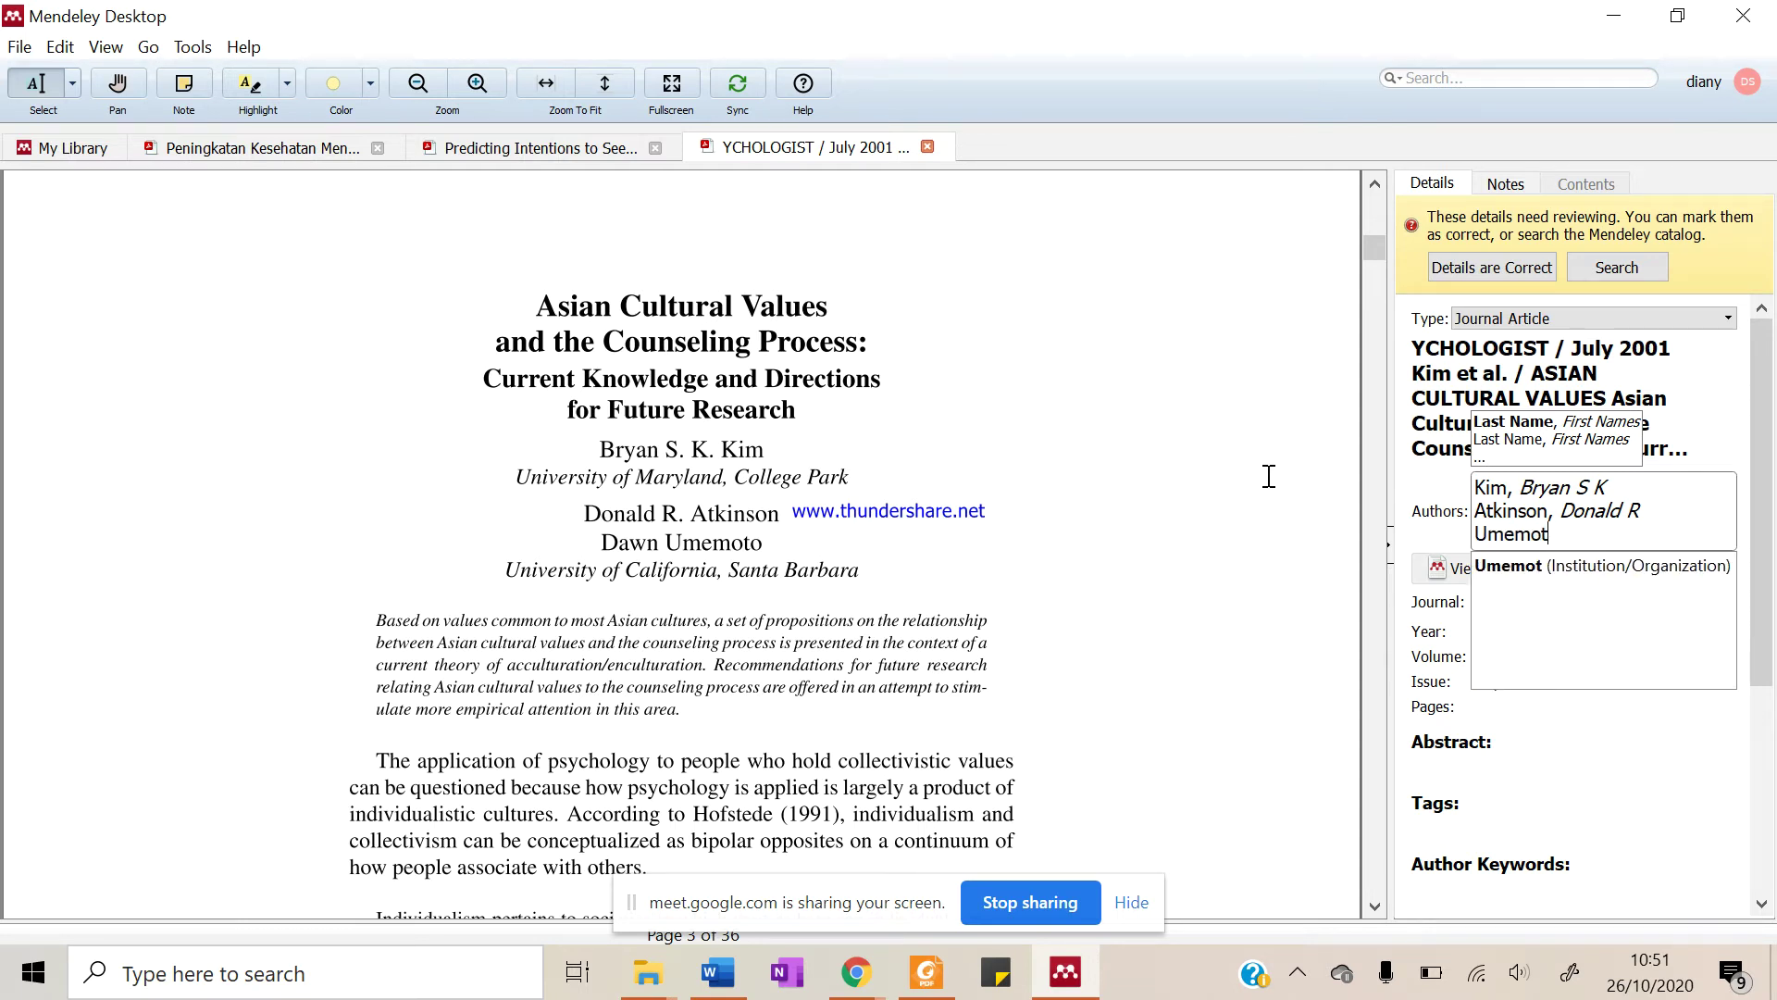
text(o, Dawn)
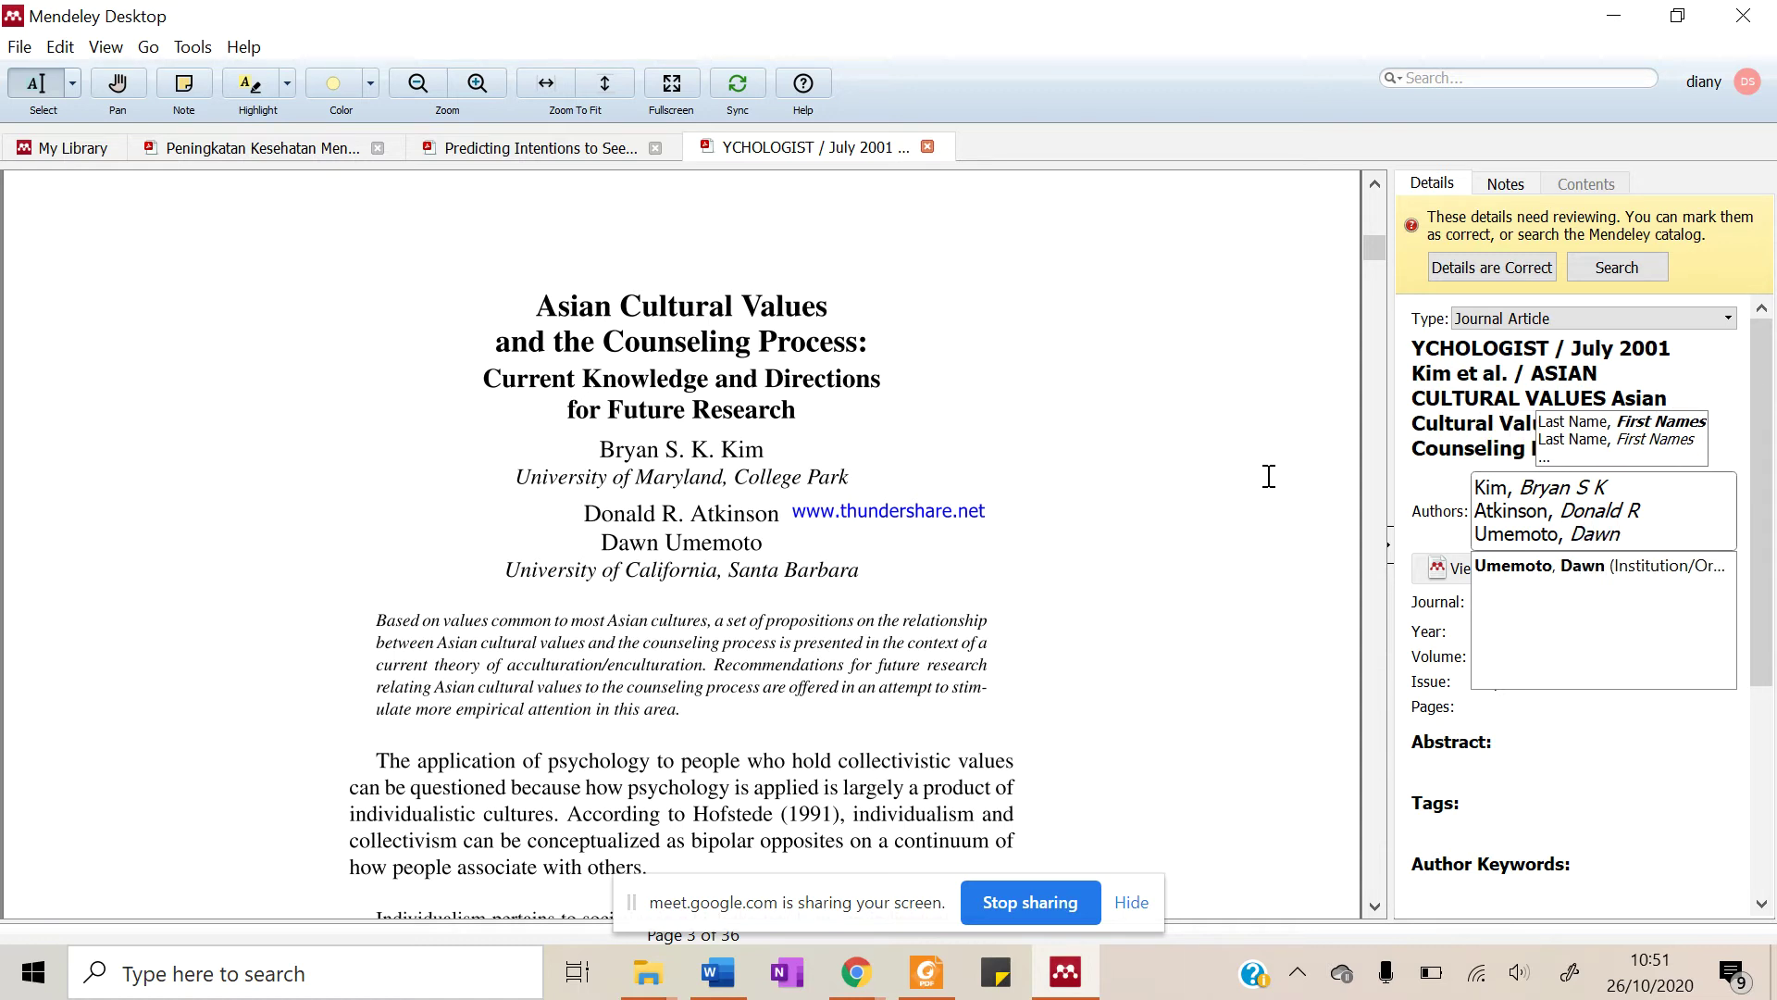
click(1268, 476)
Set the entry's journal to The Counseling Psychologist, as named on page 2 of the PDF
scroll(1269, 479, up, 10)
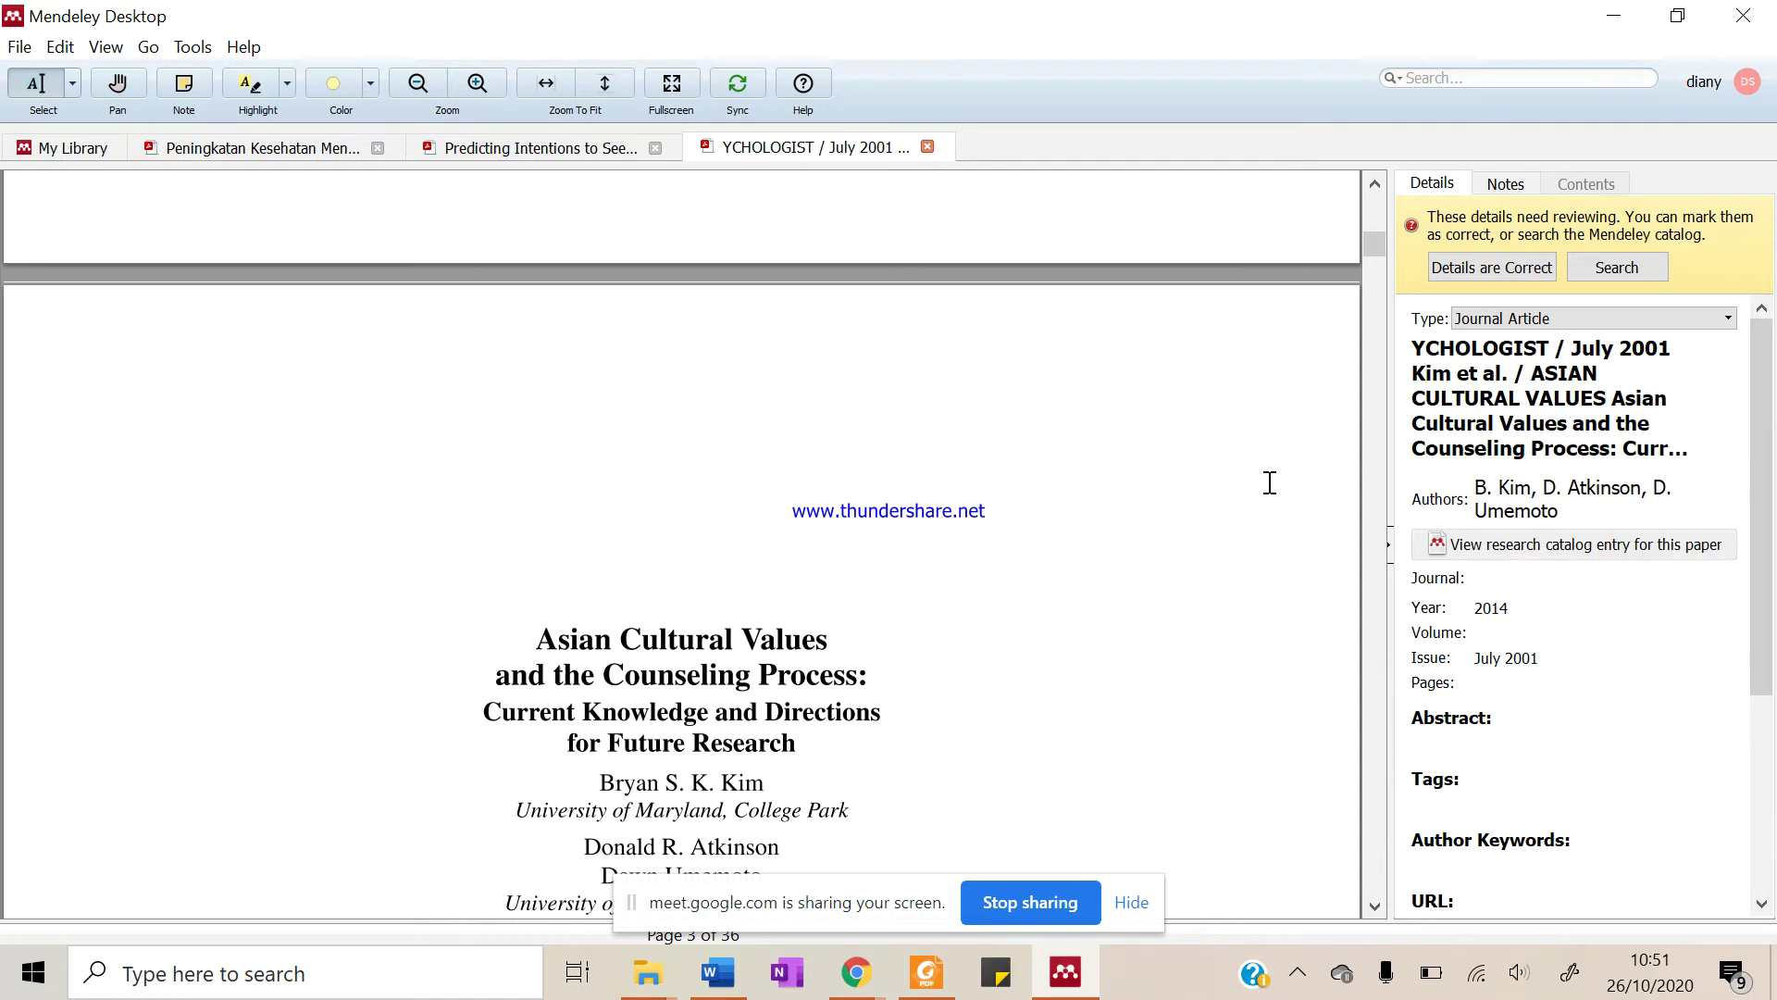
scroll(1269, 483, up, 10)
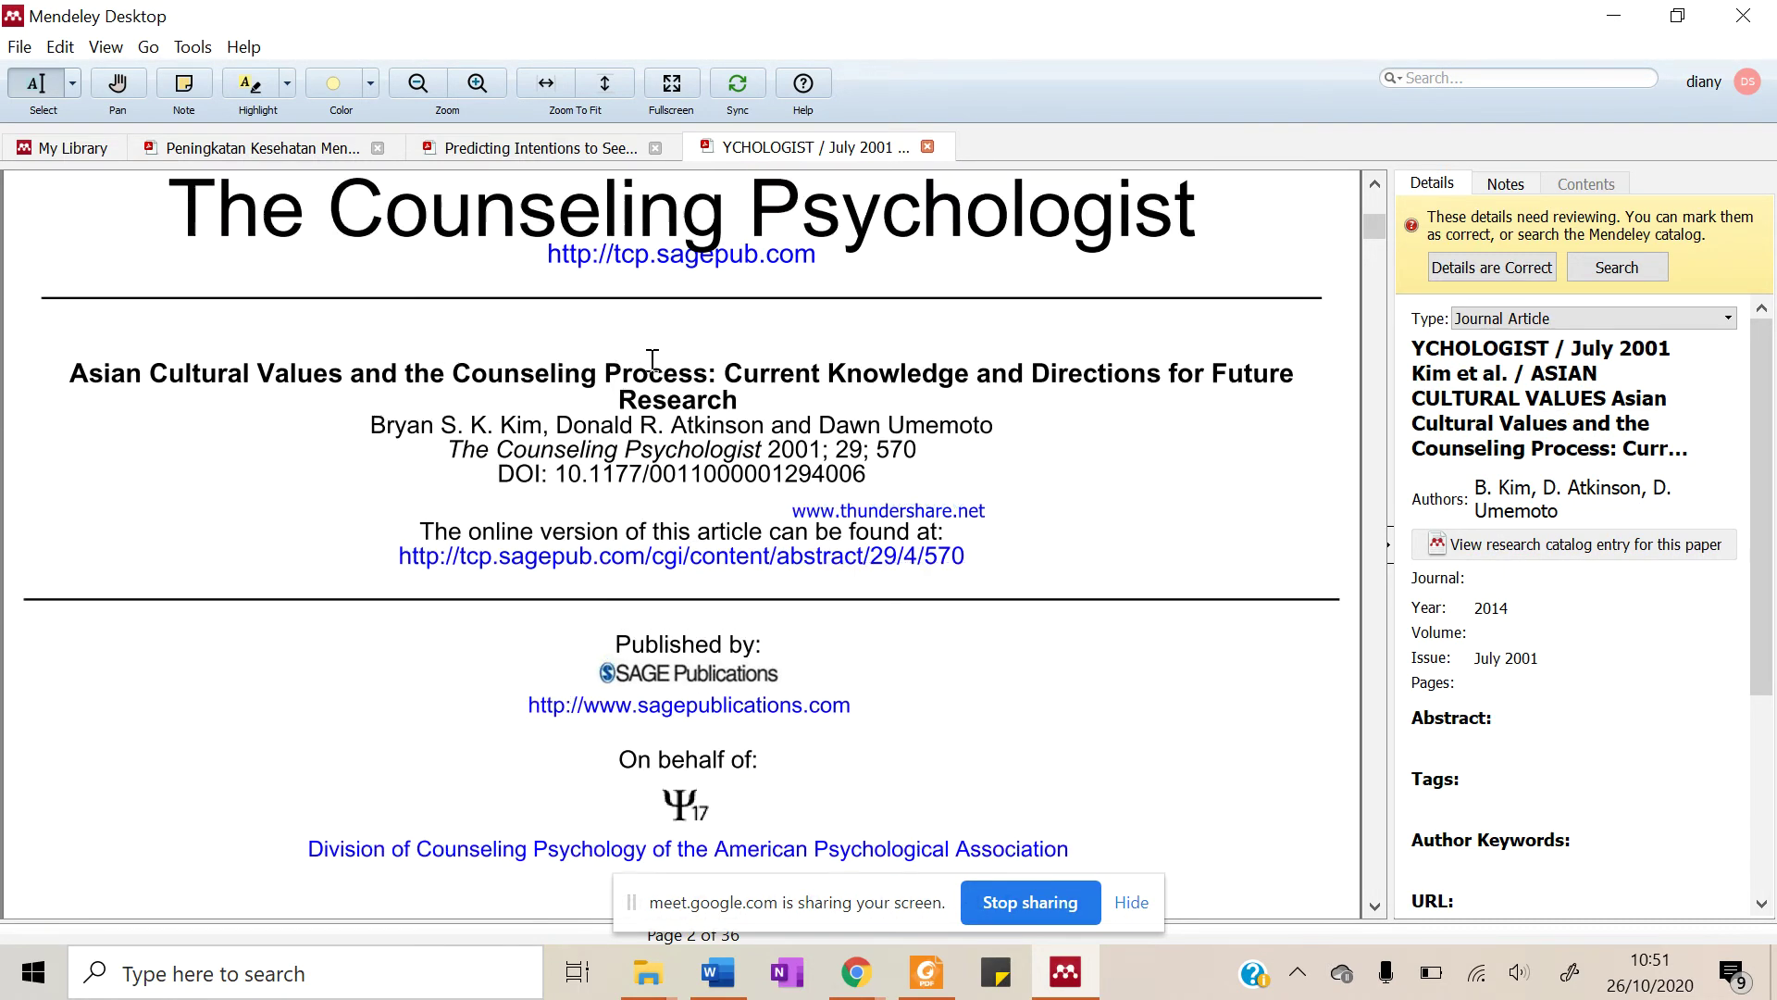
click(1586, 578)
text(T)
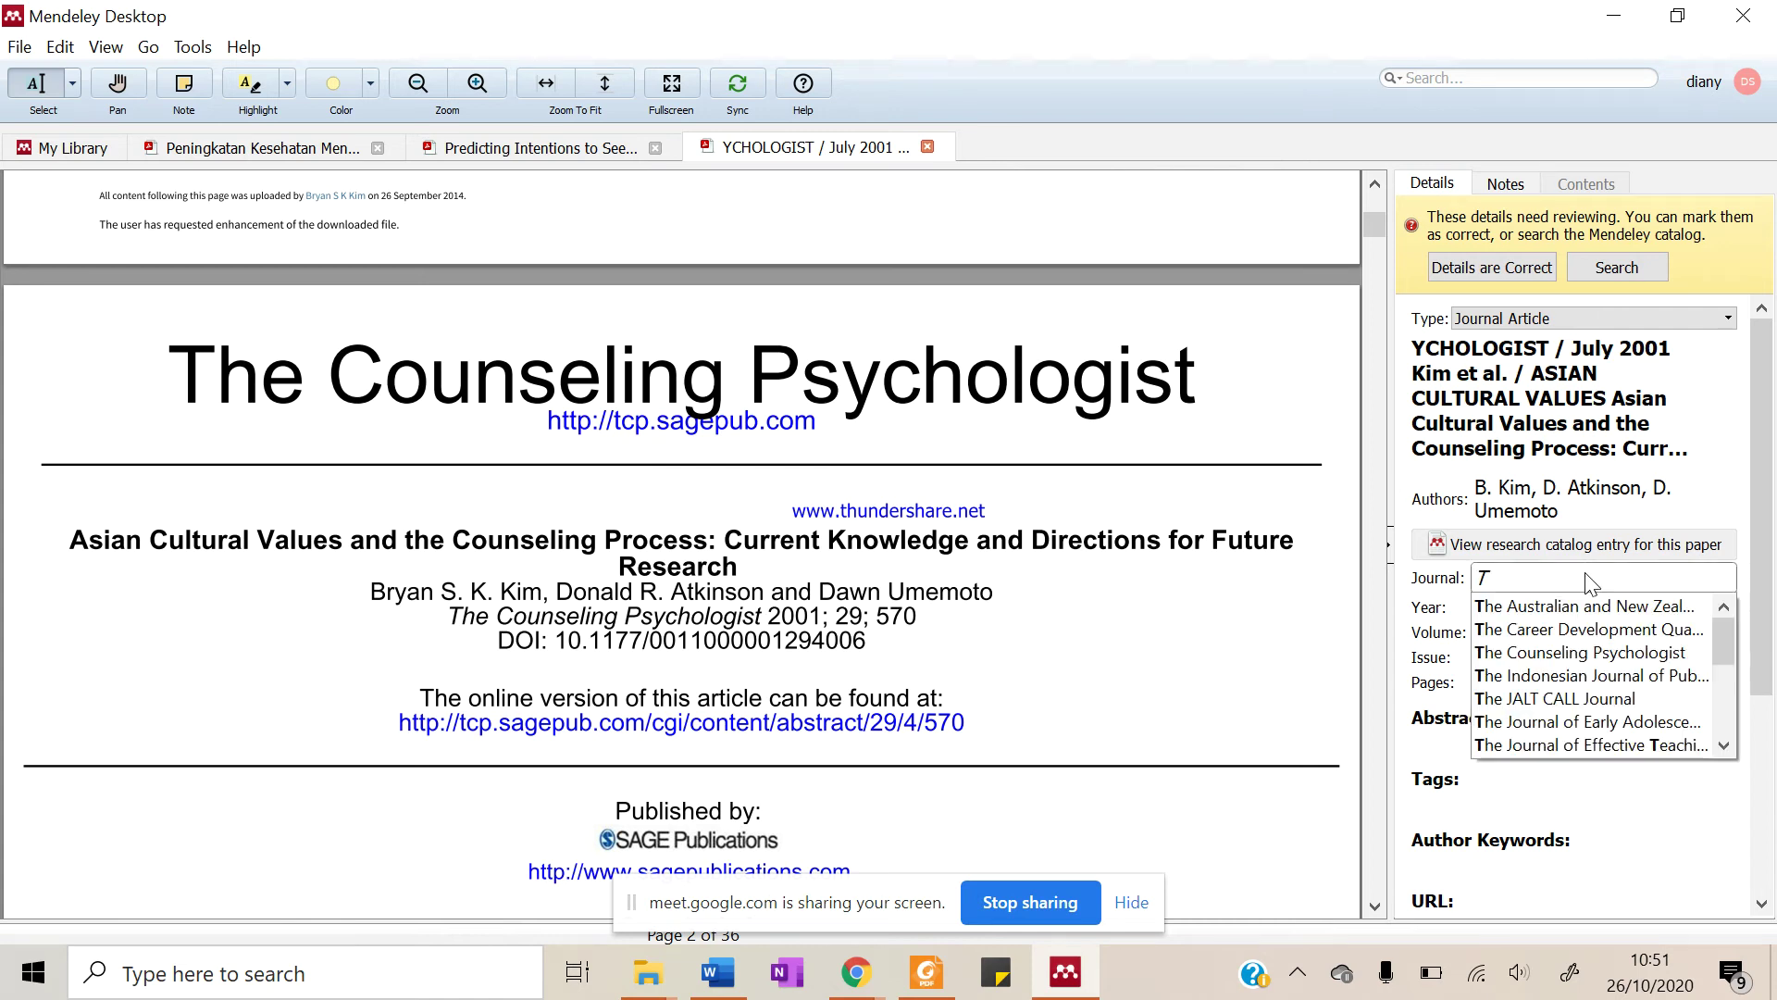
text(he Couns)
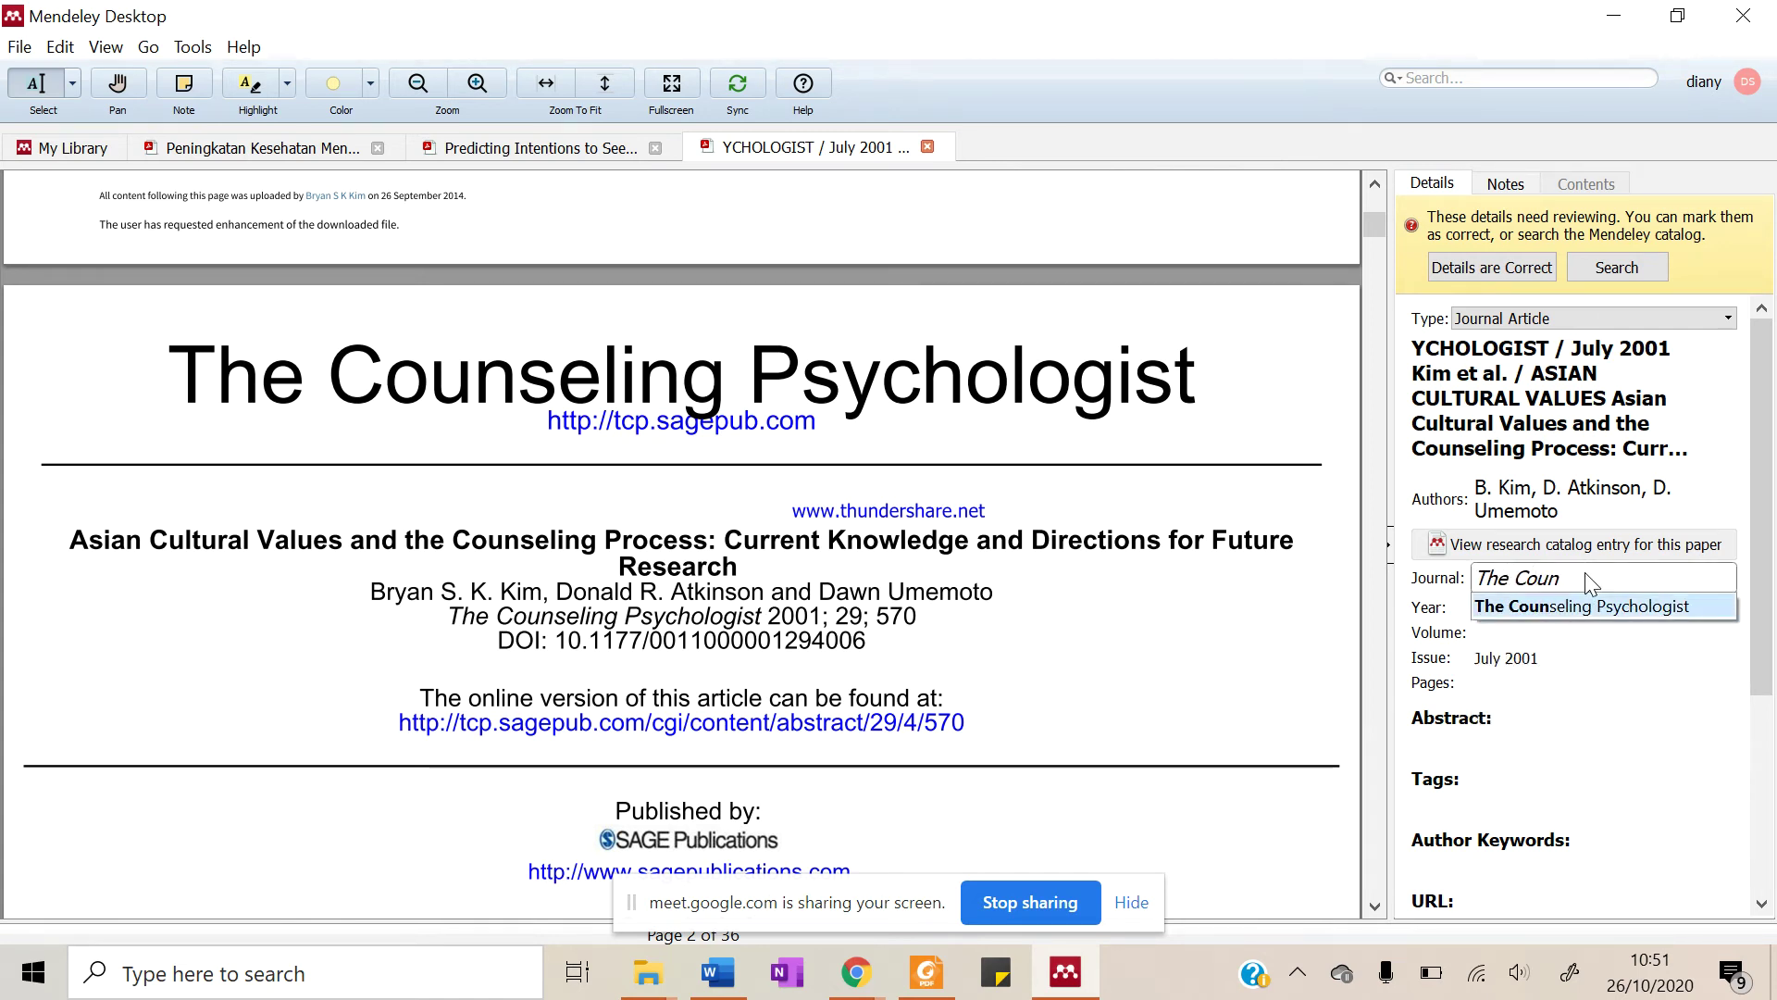
key(Return)
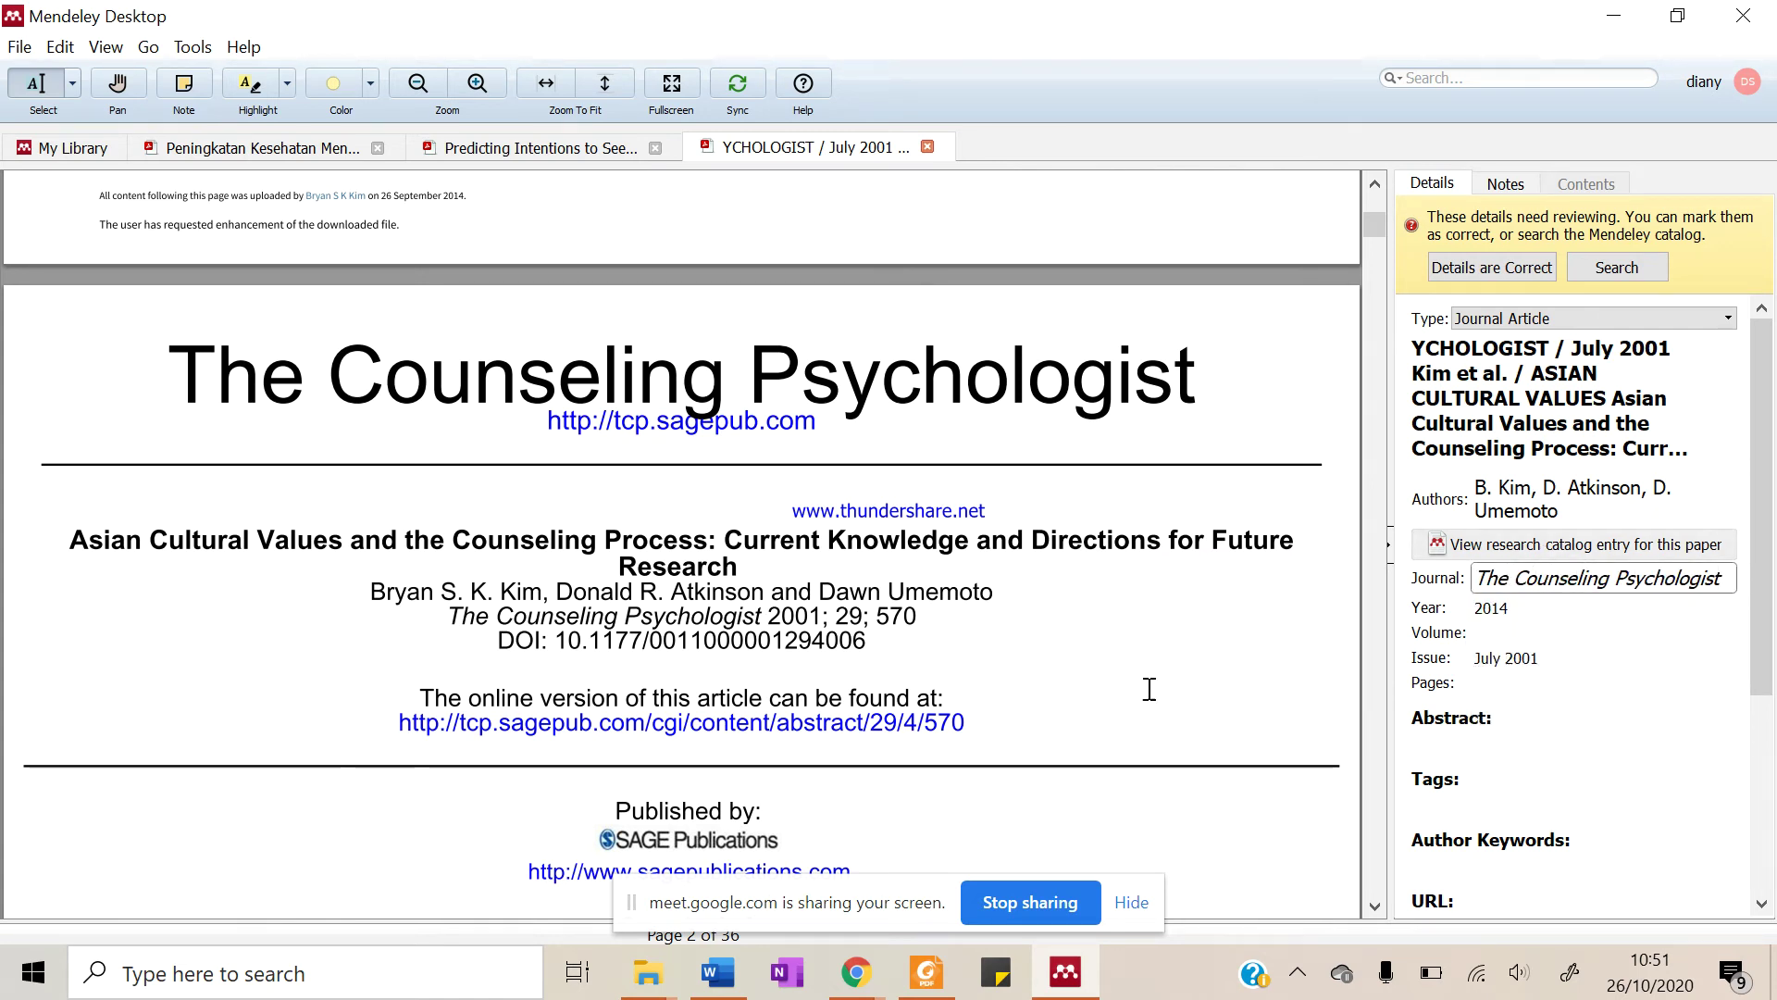
click(1280, 747)
Find the citation line at the foot of page 3 and set the entry's year to 2001
scroll(1280, 746, up, 3)
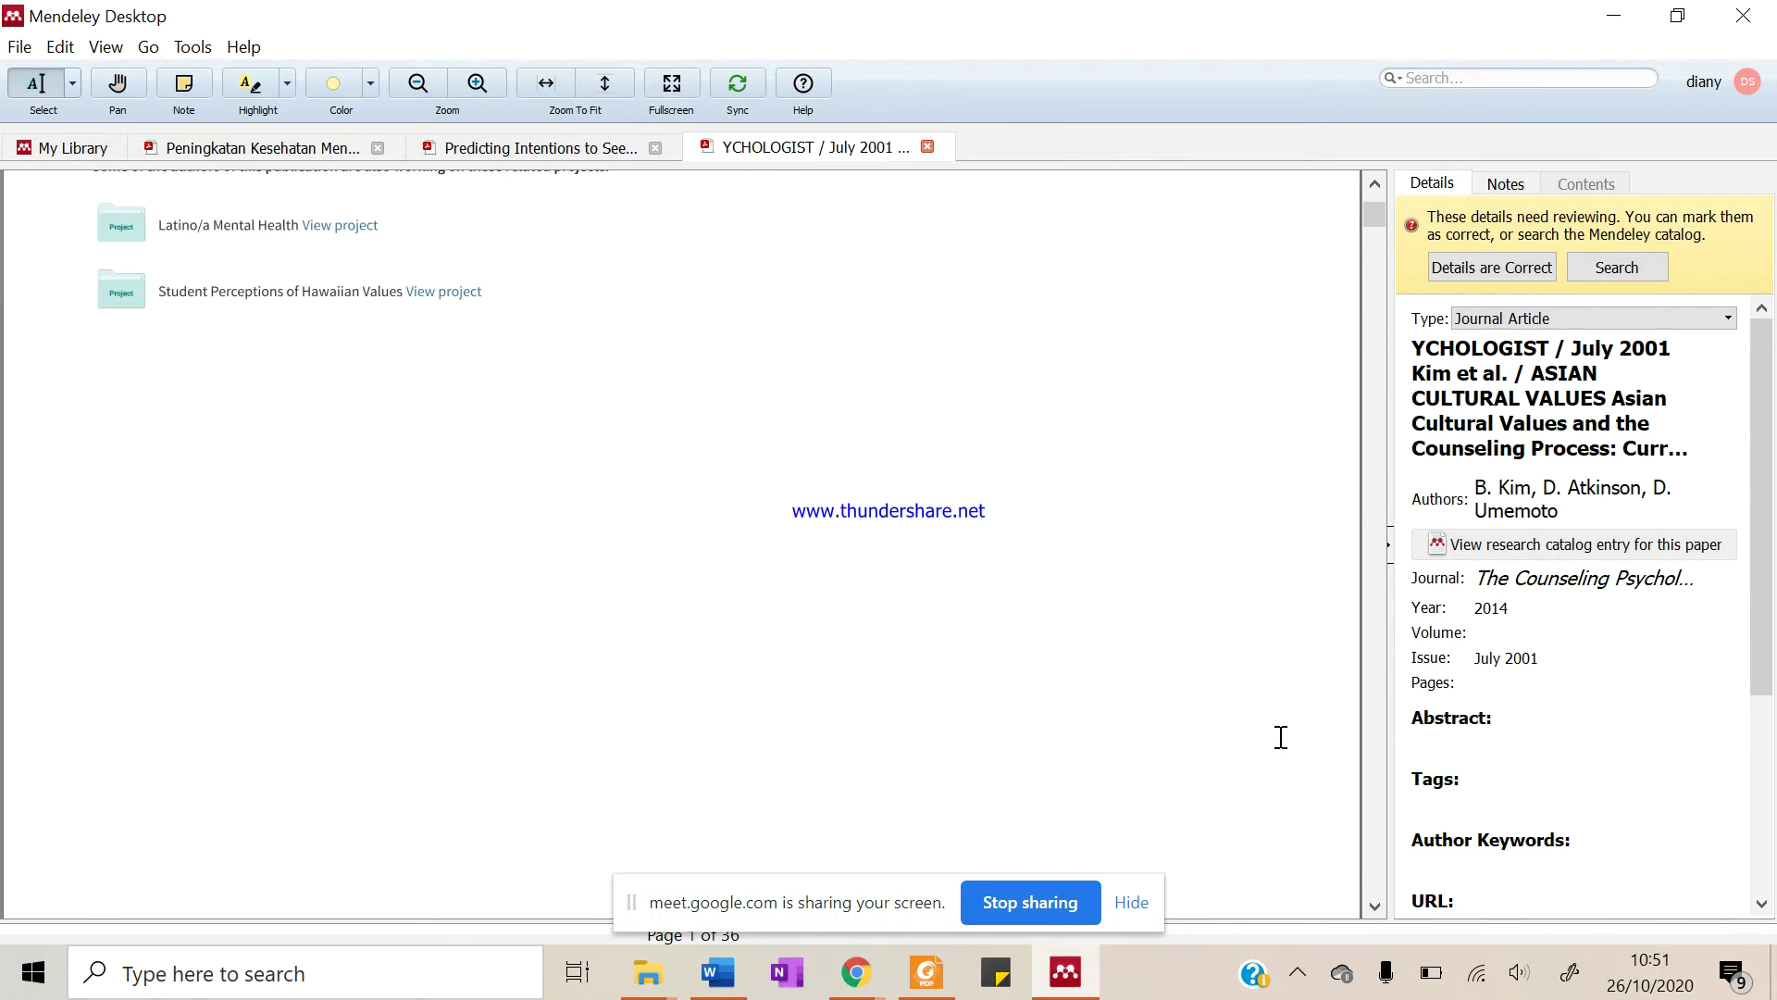
scroll(1280, 737, down, 20)
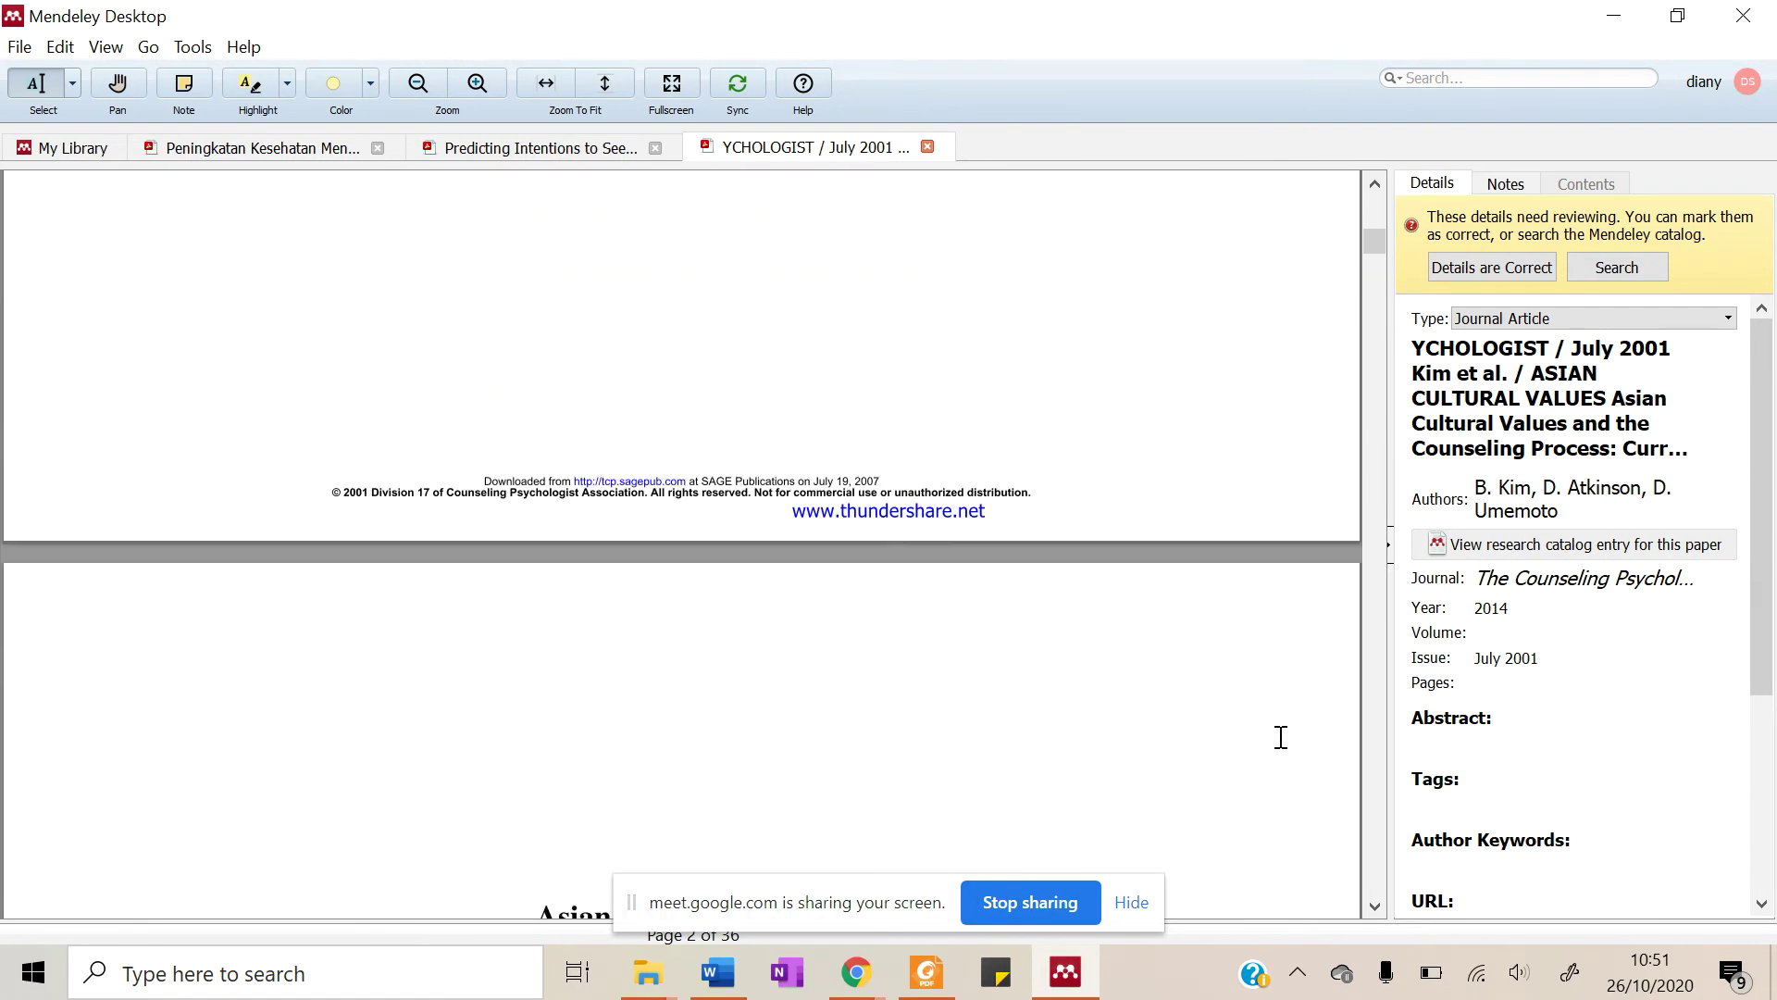
scroll(1280, 737, down, 12)
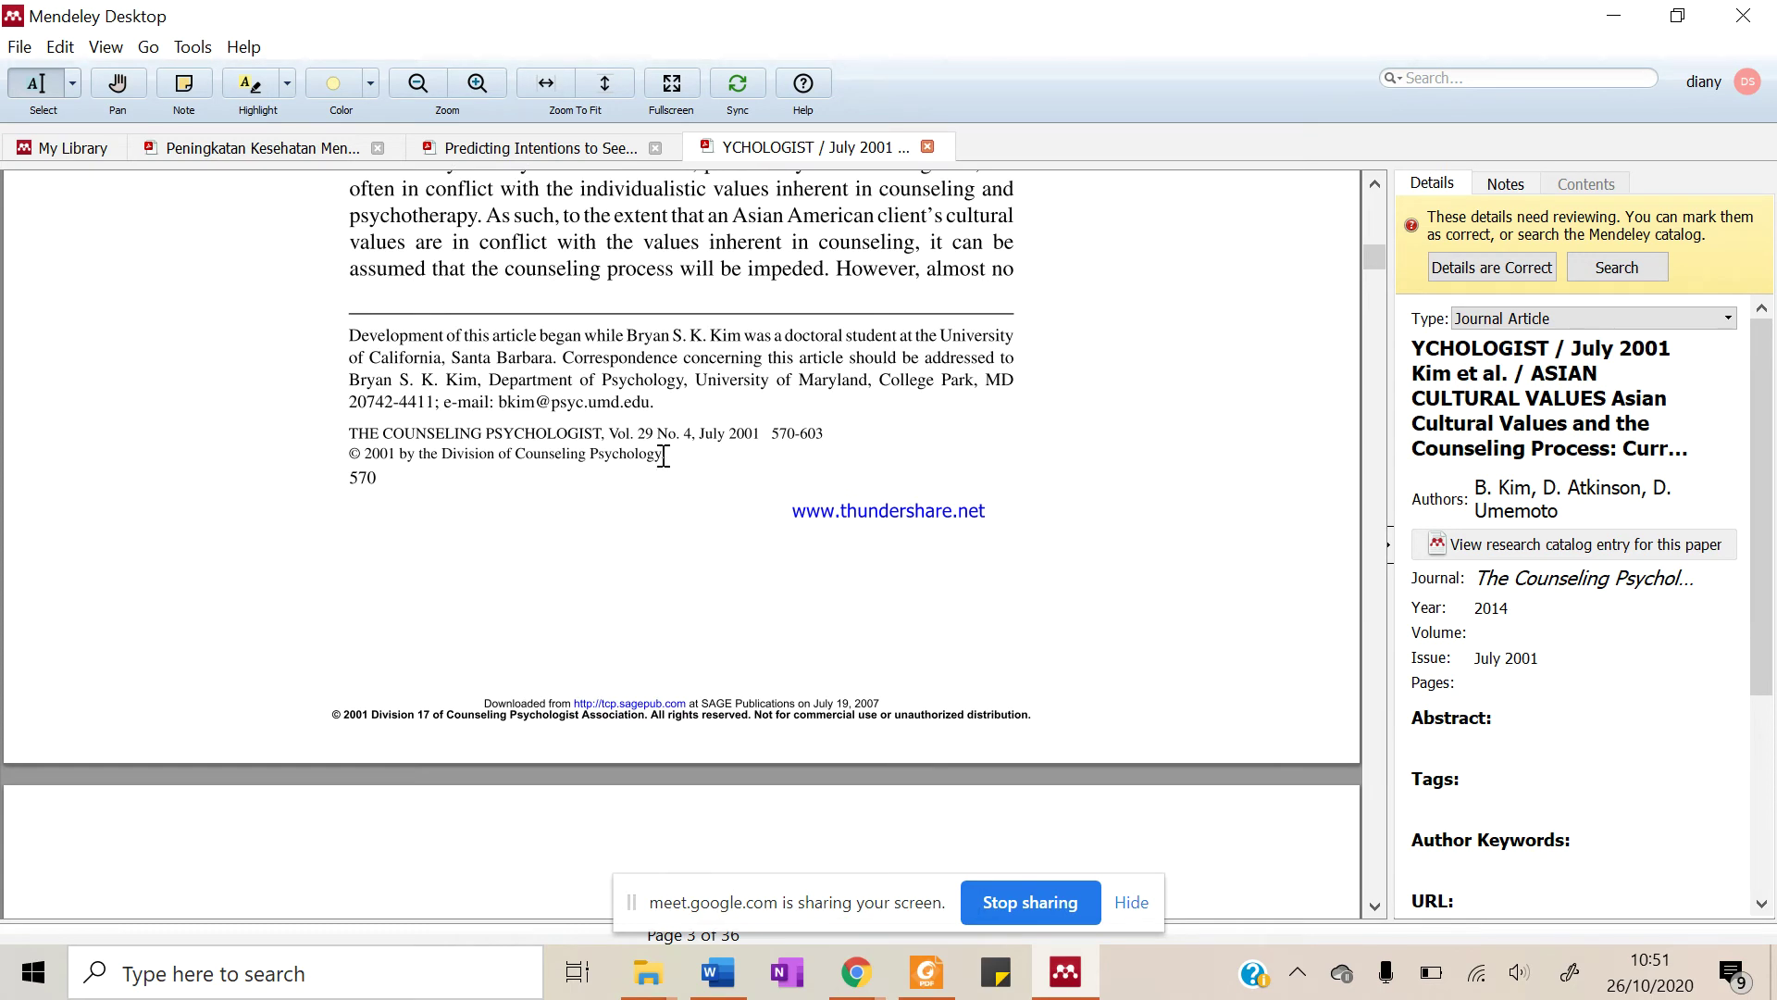
click(1571, 611)
text(20)
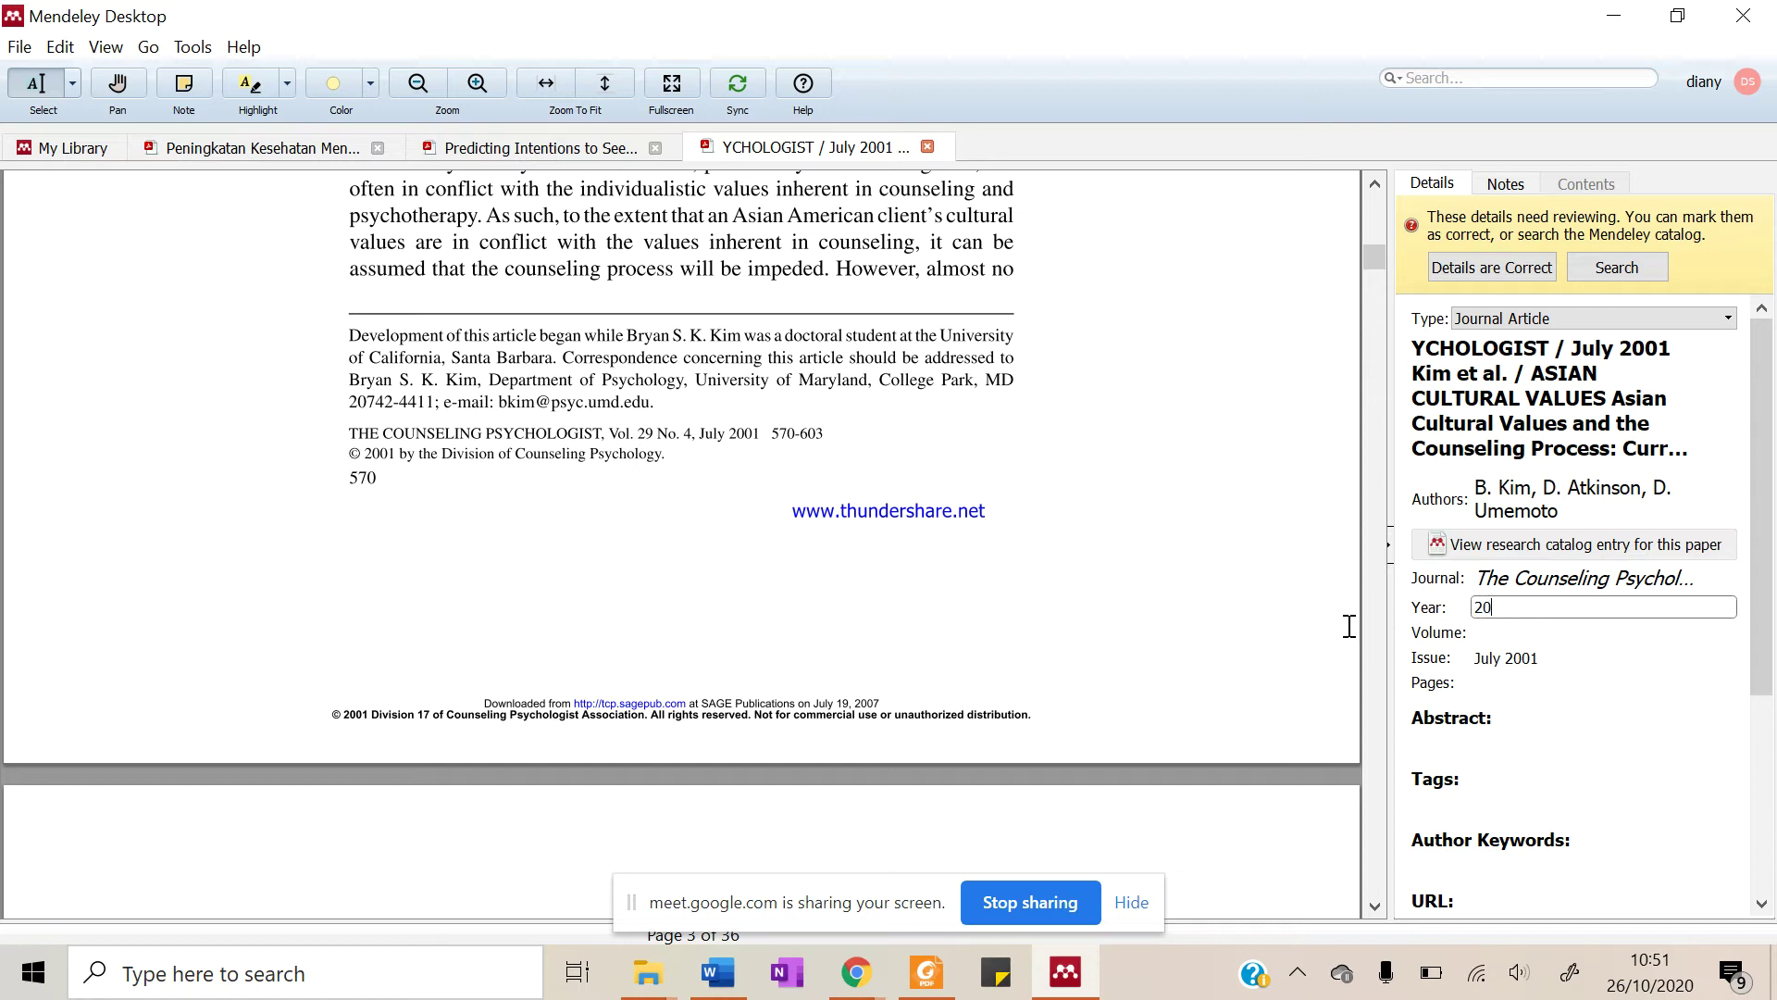
text(0`)
key(BackSpace)
text(1)
key(Tab)
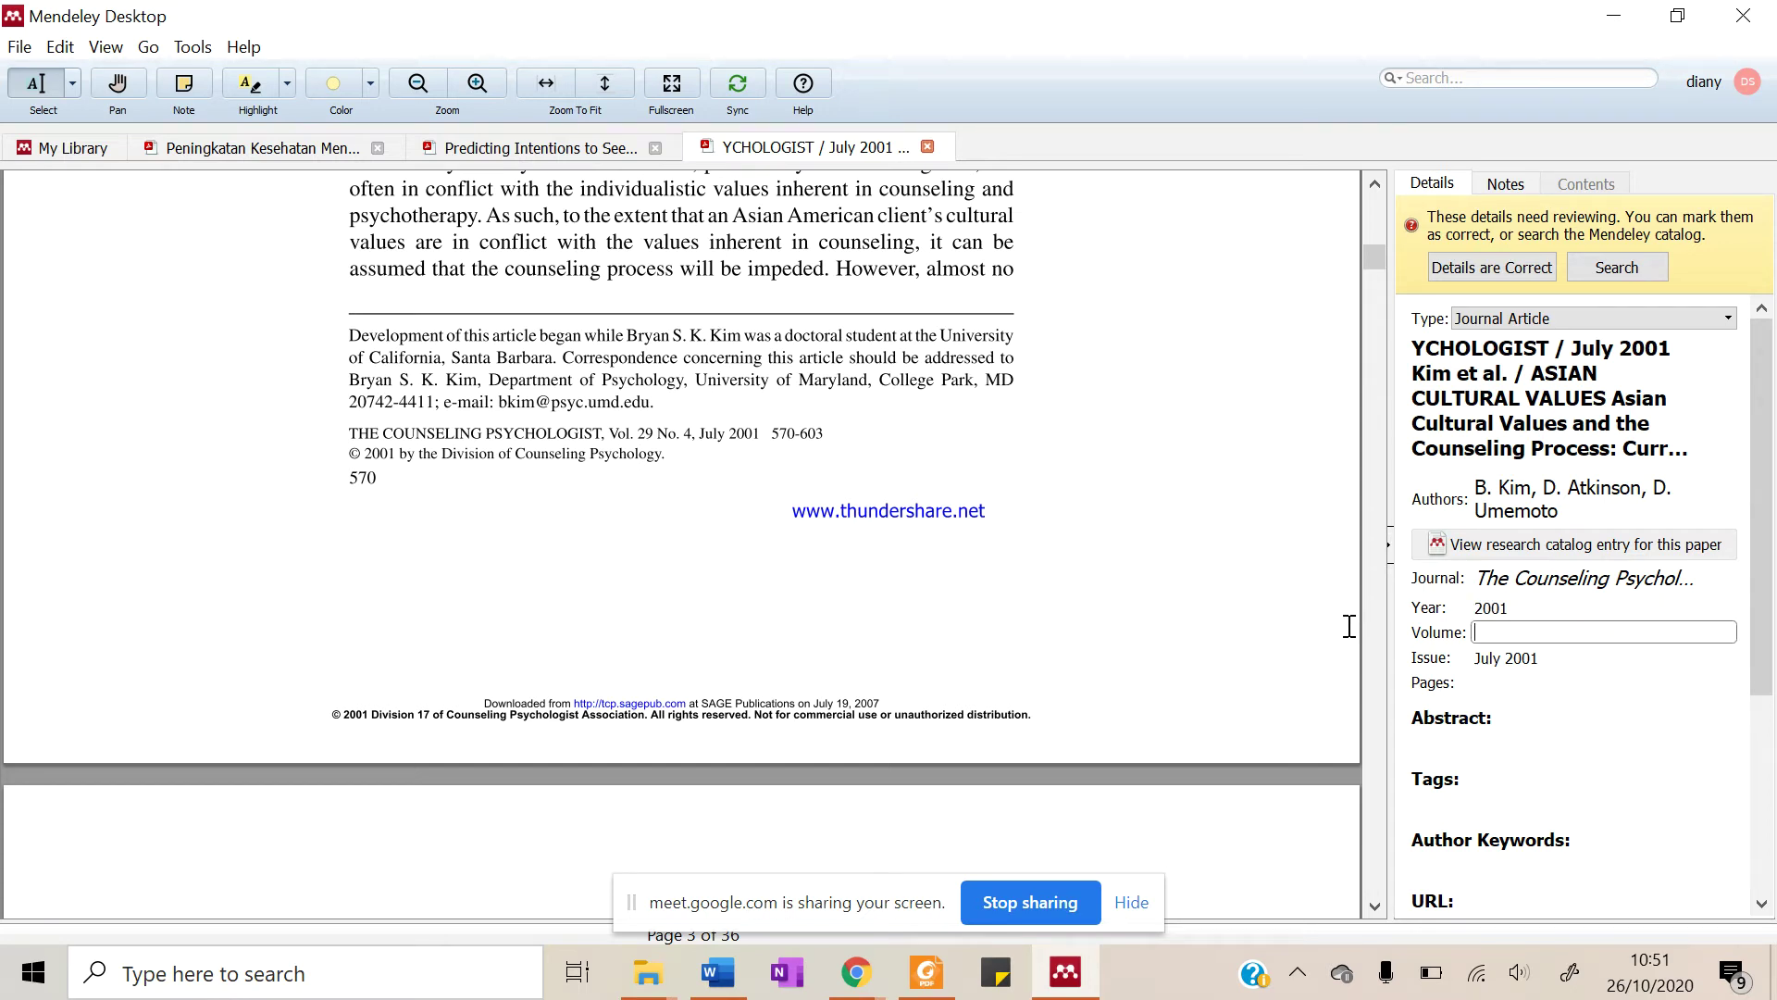
Set the entry's volume to 29 and its issue to 4
text(2)
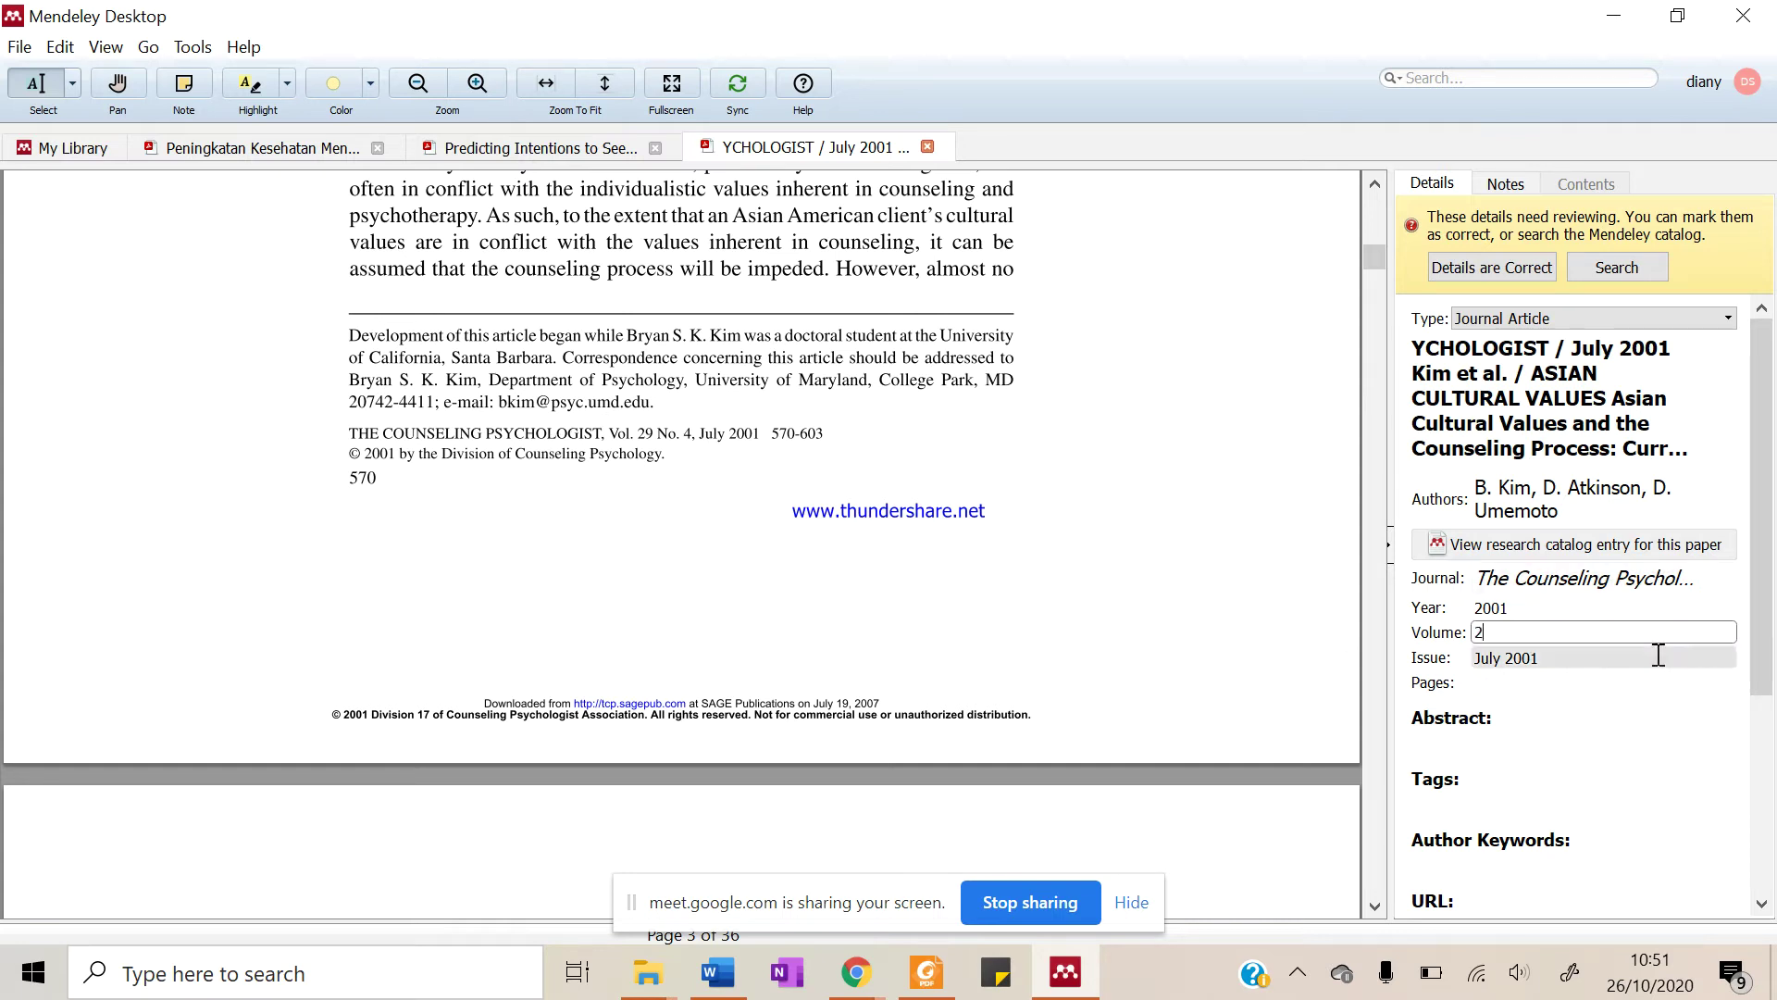
text(9)
key(Tab)
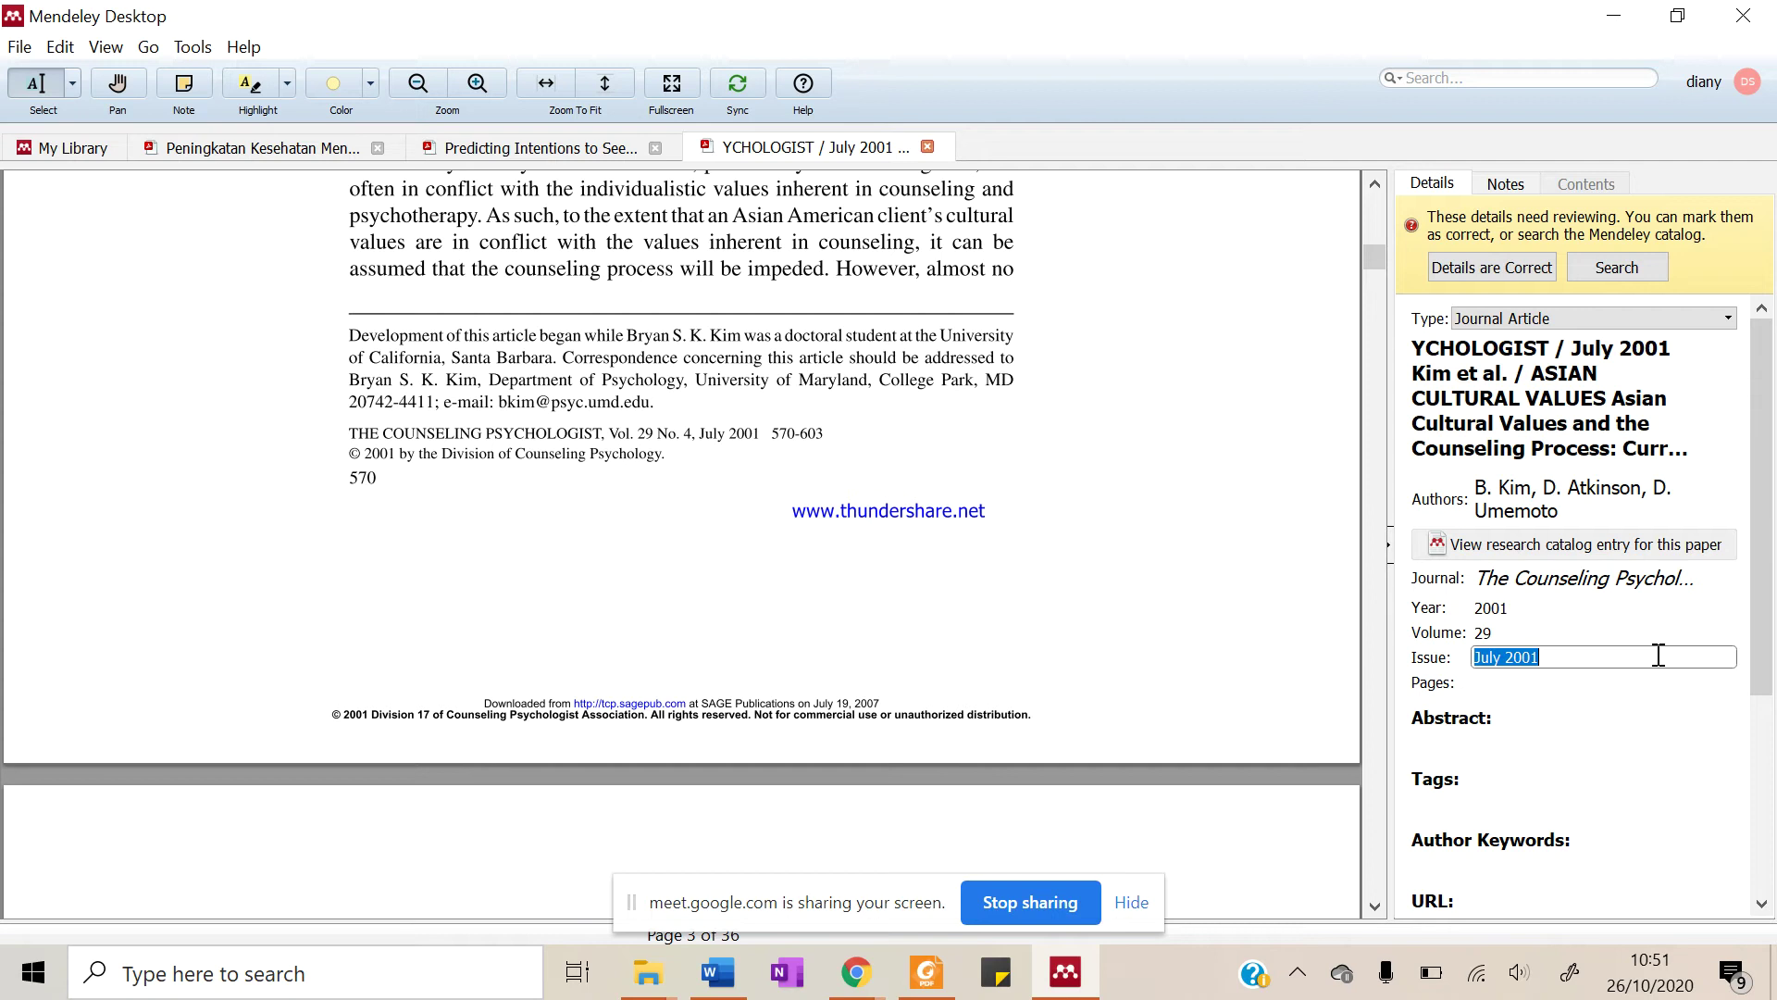
text(4)
Delete the stray page-header text before "Asian Cultural Values and the Counseling Process" in the entry's title
click(1496, 373)
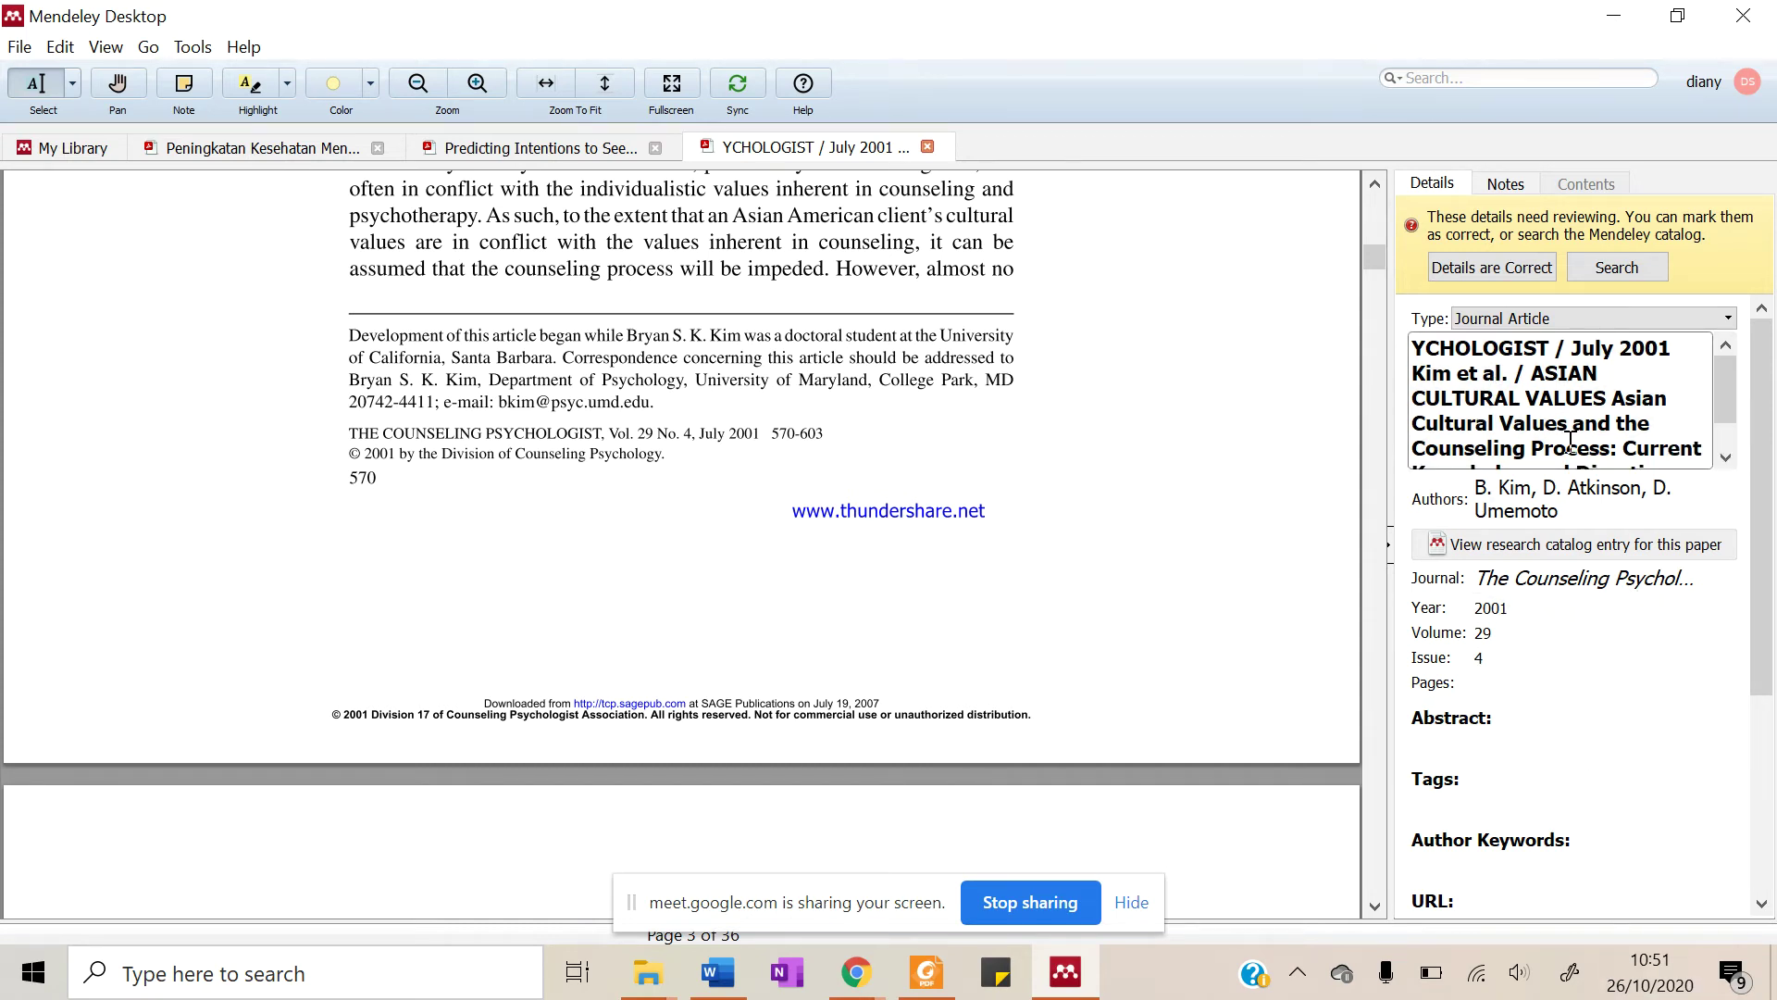
scroll(1571, 443, down, 3)
scroll(1572, 400, up, 3)
scroll(1724, 409, down, 2)
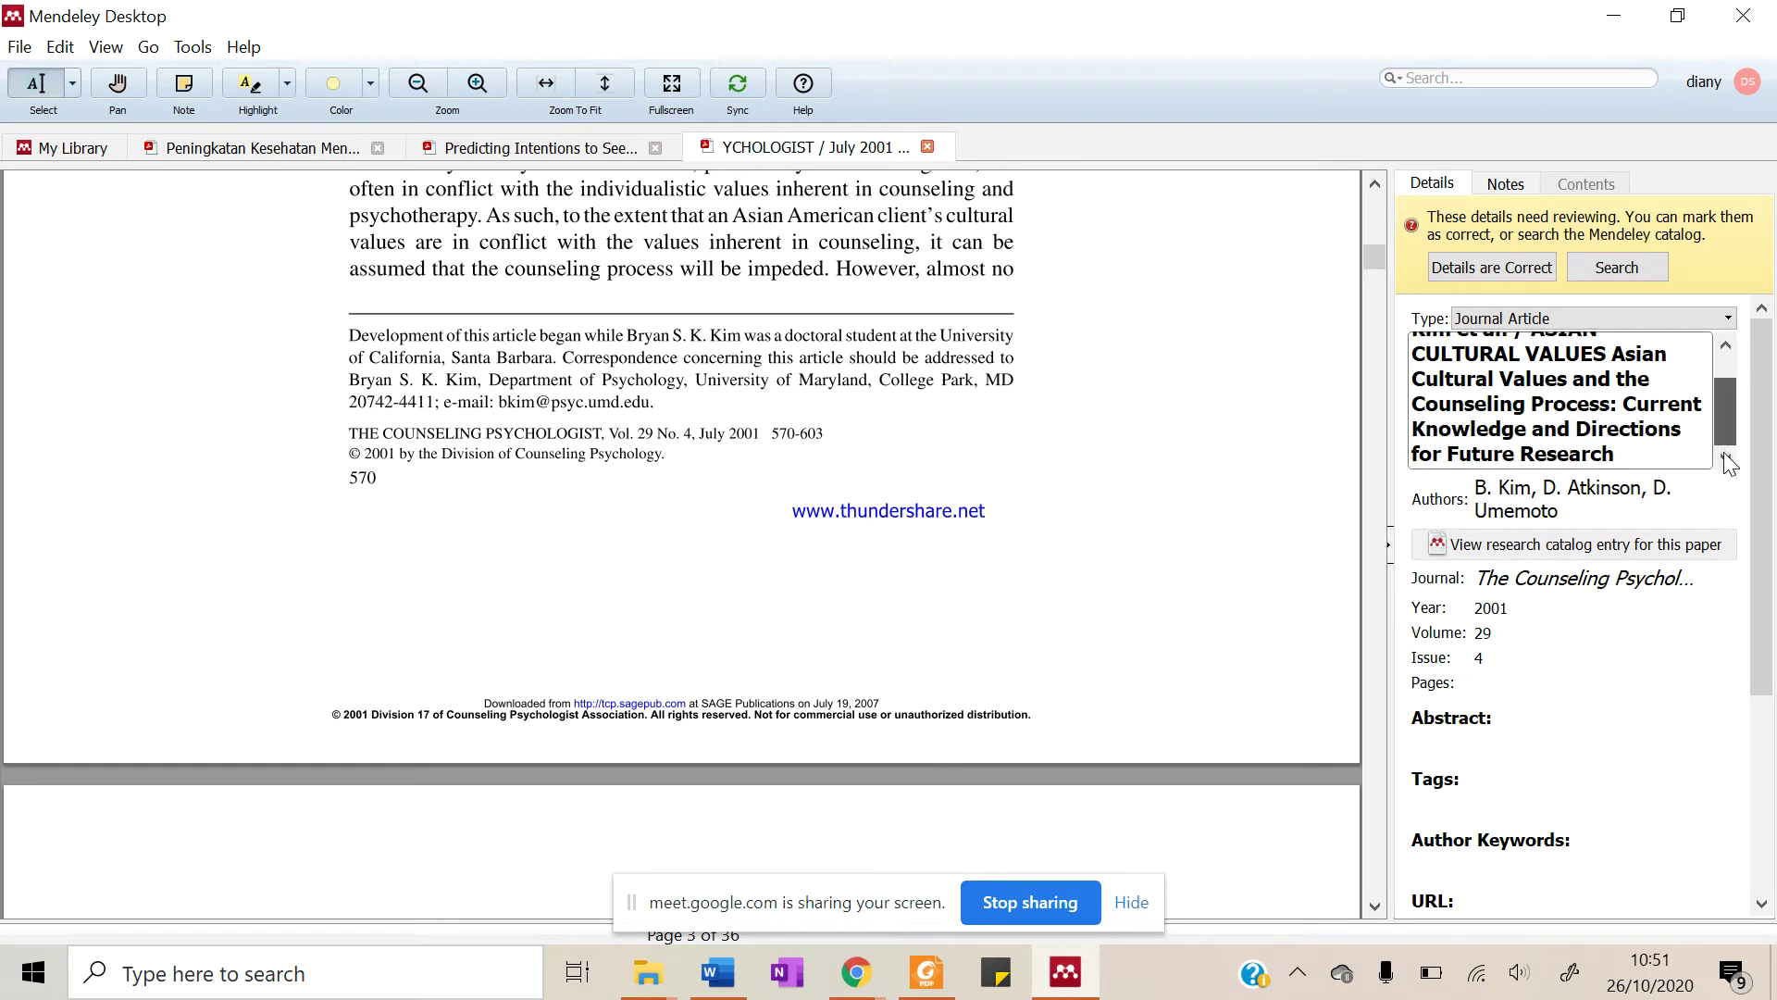
scroll(1712, 381, up, 2)
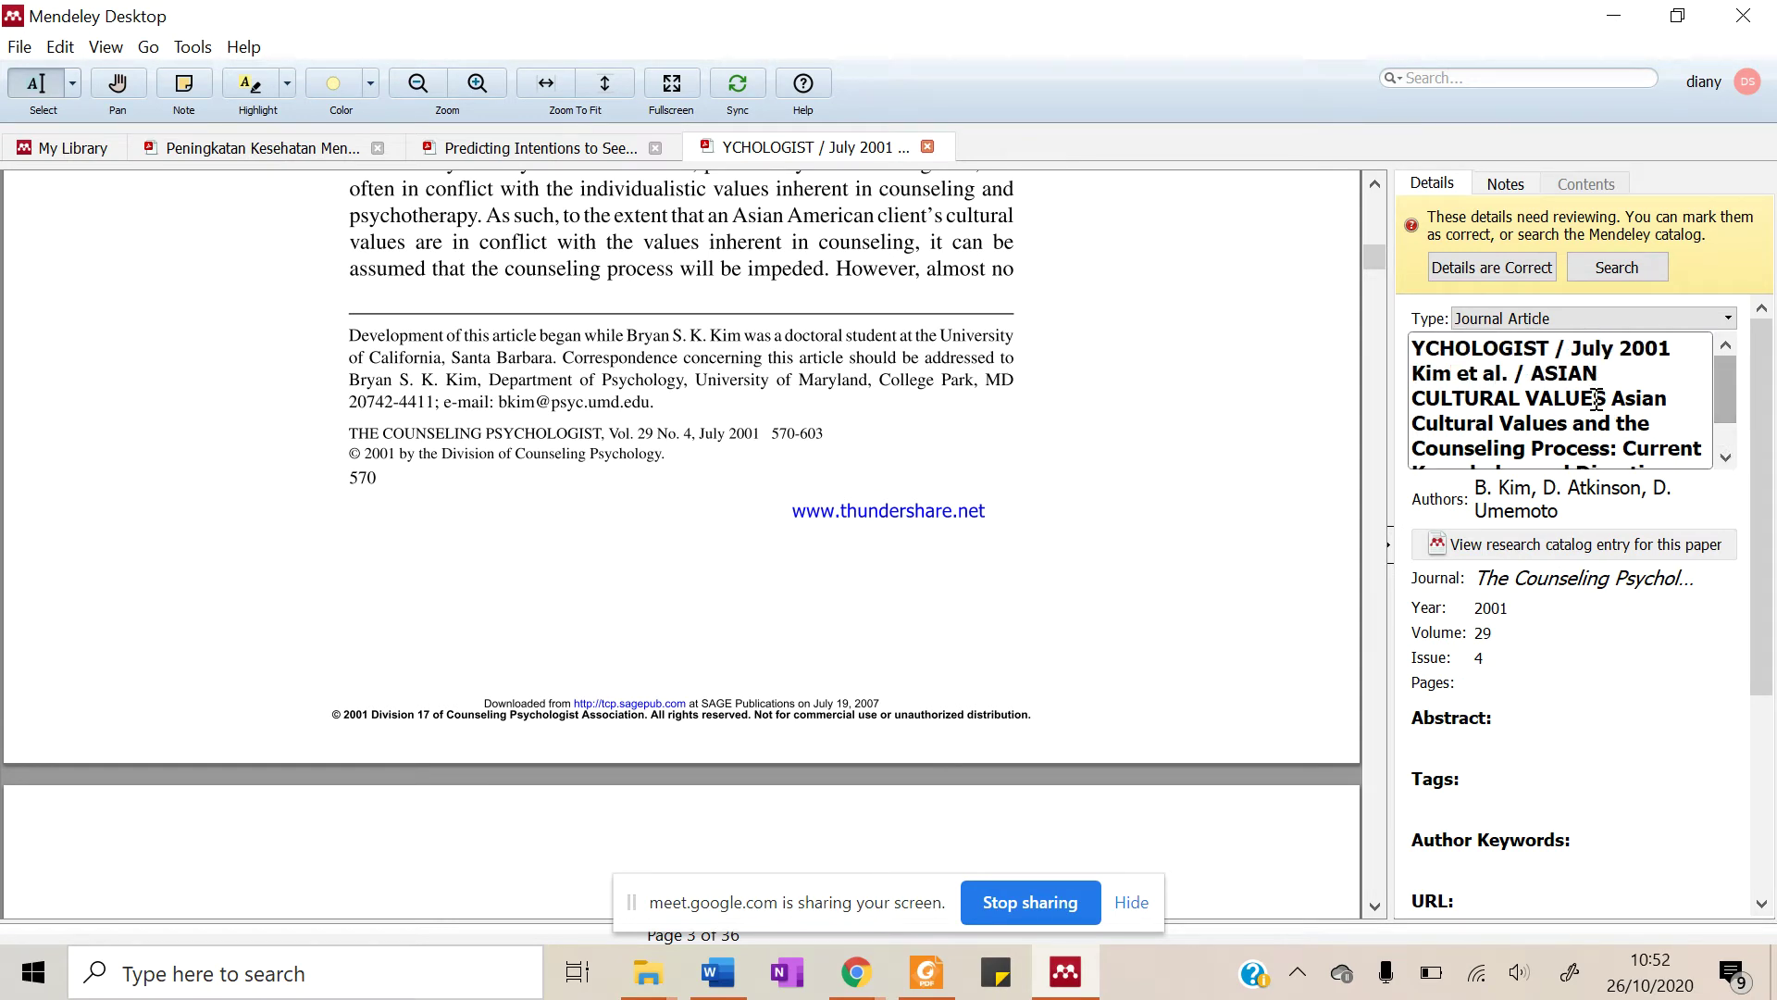
drag(1611, 399, 1322, 306)
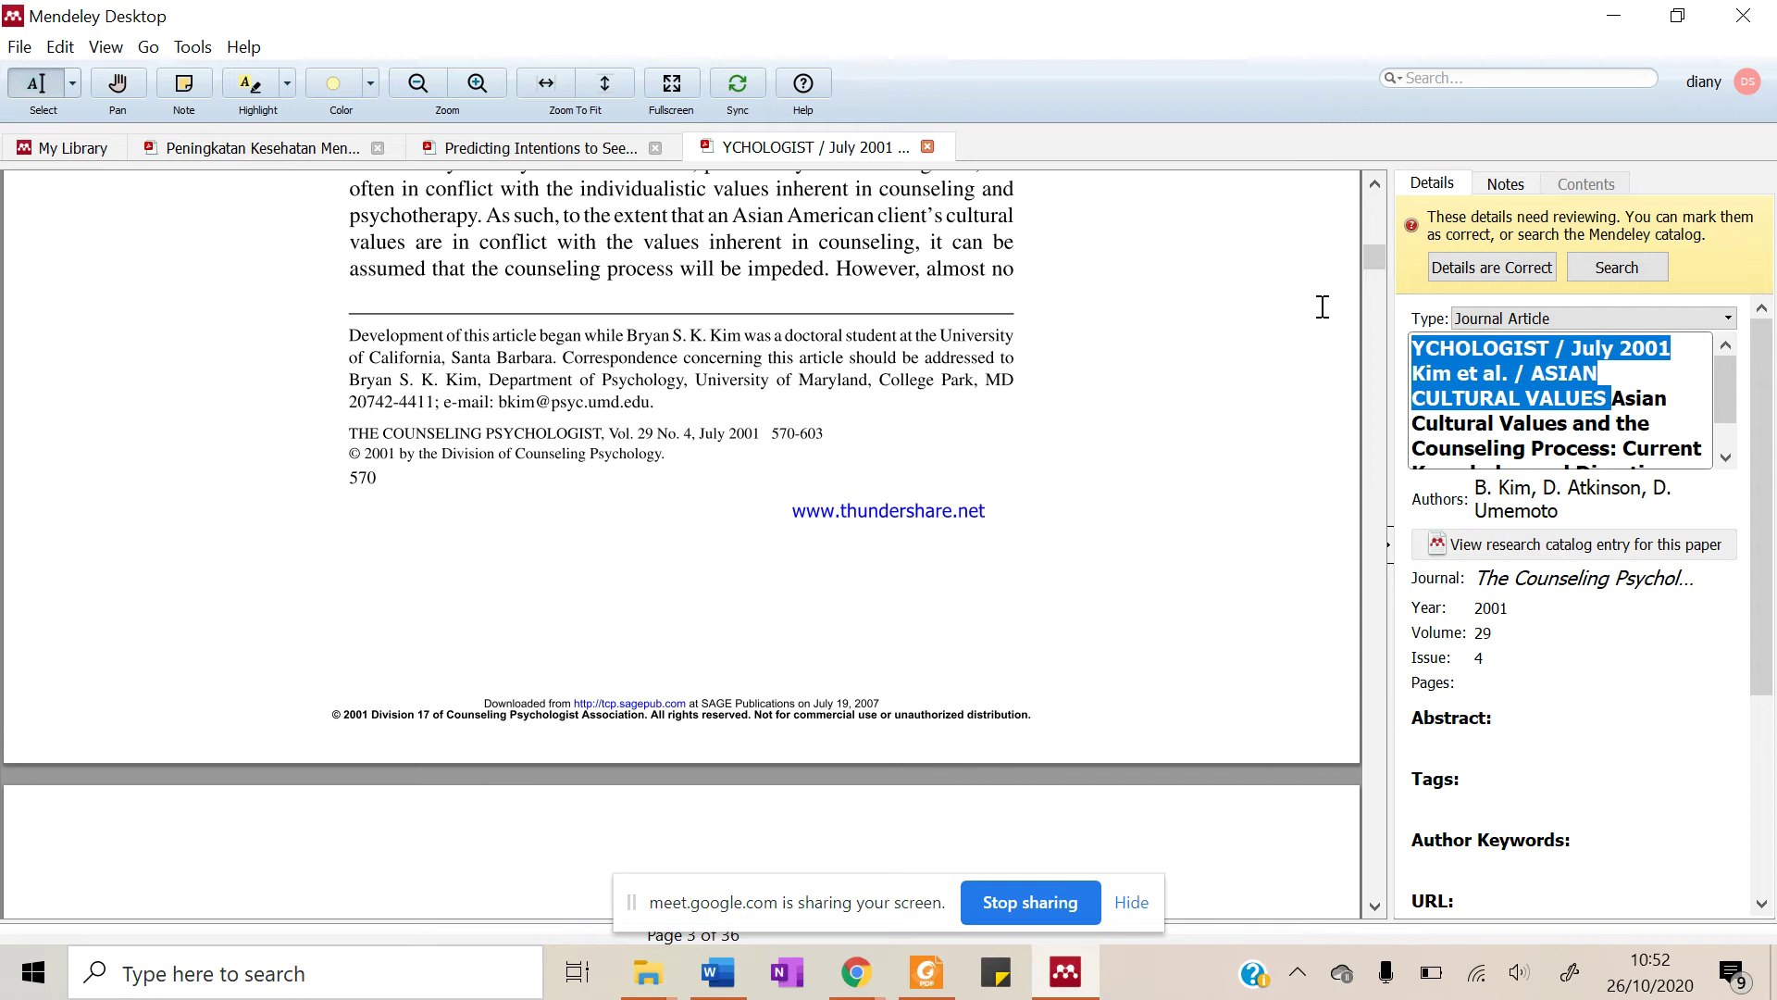
key(BackSpace)
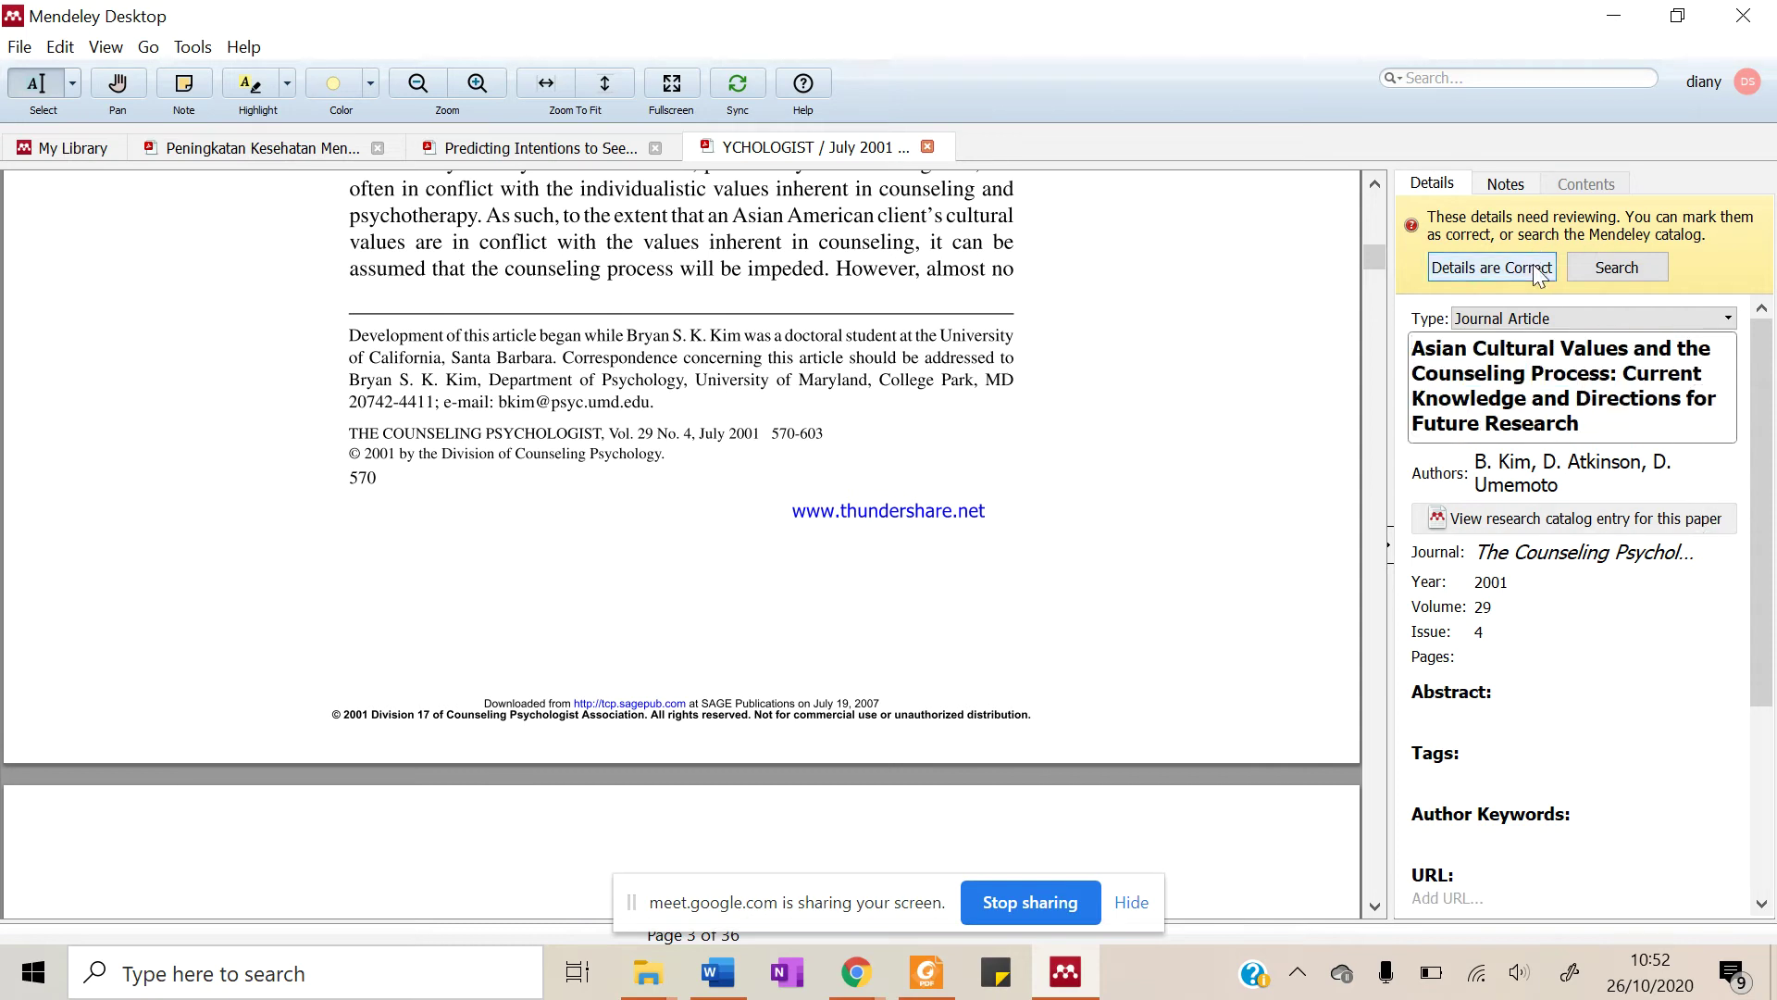
Mark the entry's details as correct and hide the details pane beside the PDF
click(1475, 268)
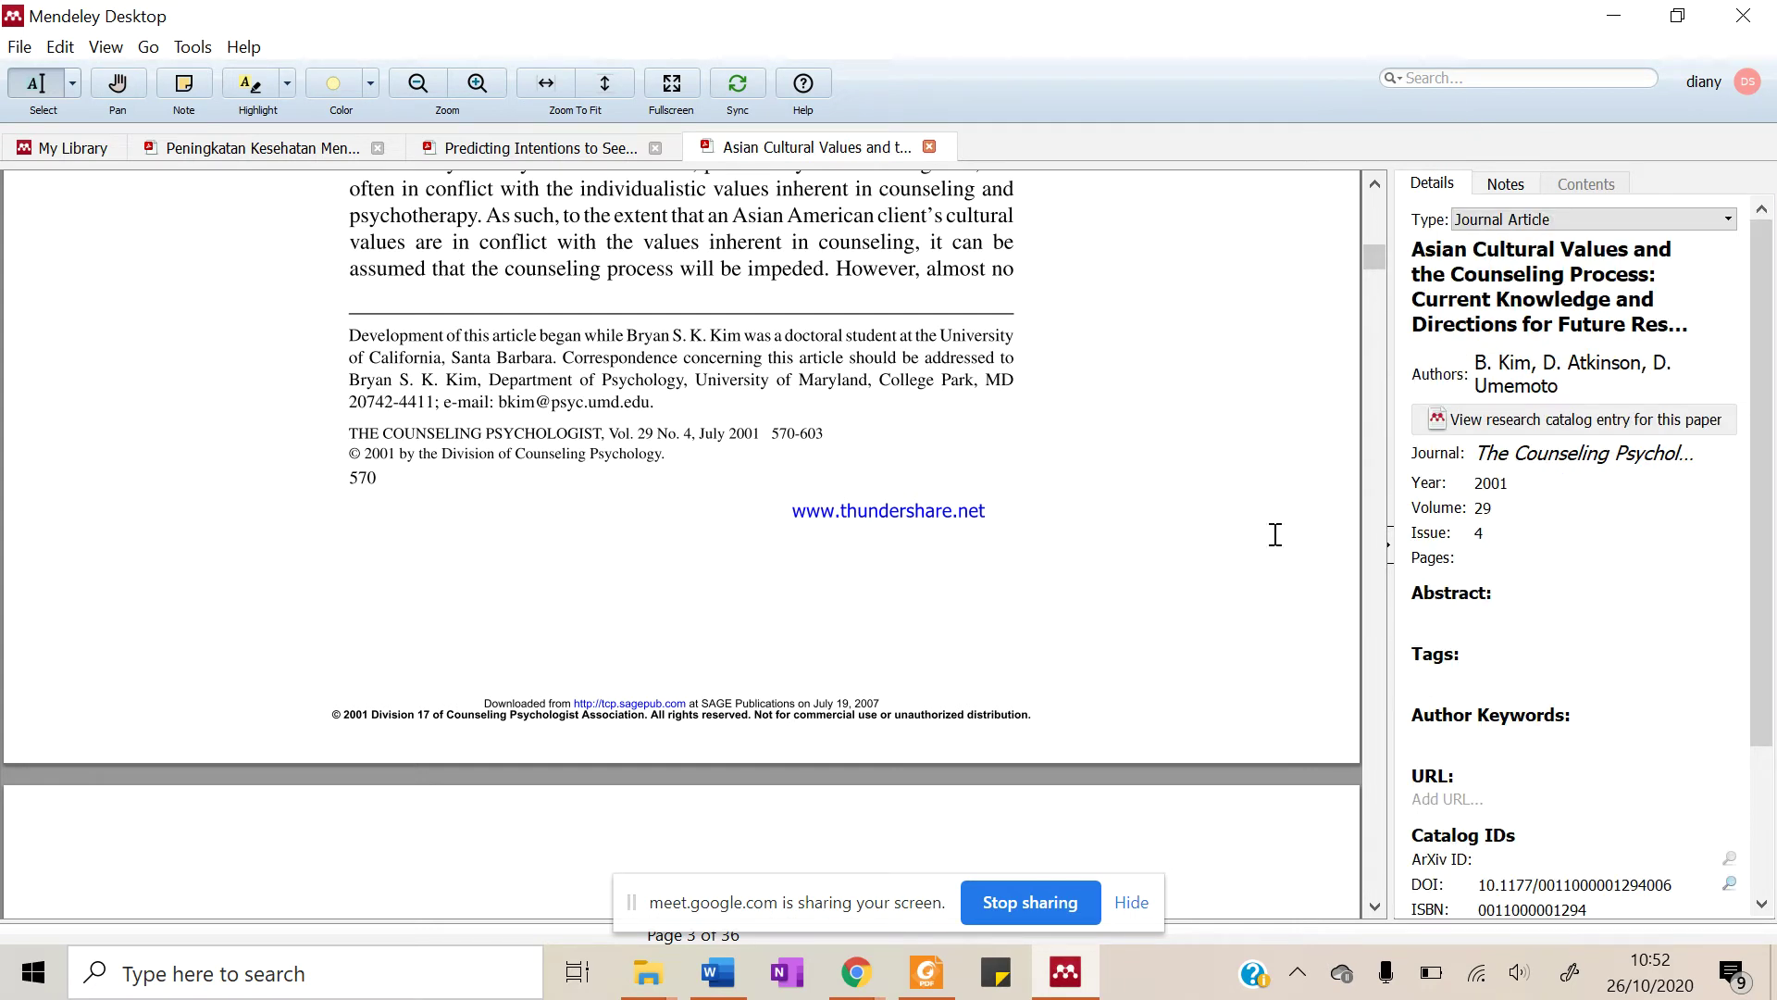
click(1390, 546)
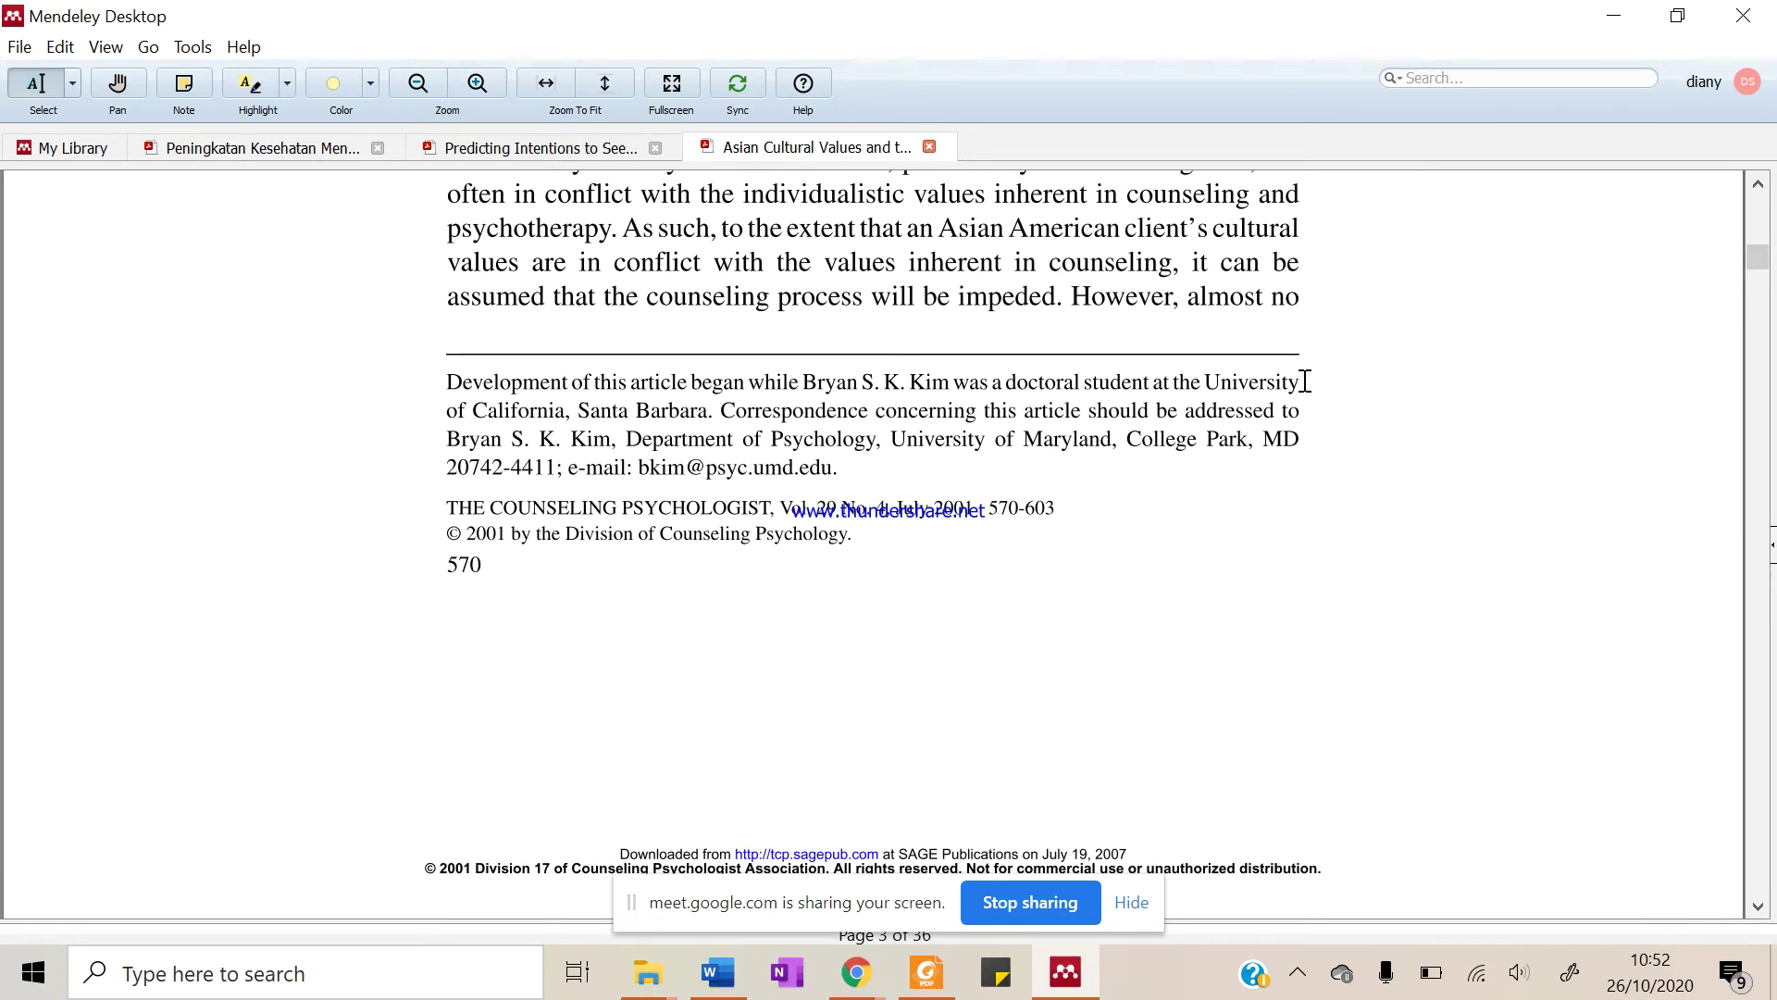
Compare page 3 of the Asian Cultural Values PDF with the entry's bibliographic details, then hide the details pane again
scroll(1228, 760, up, 10)
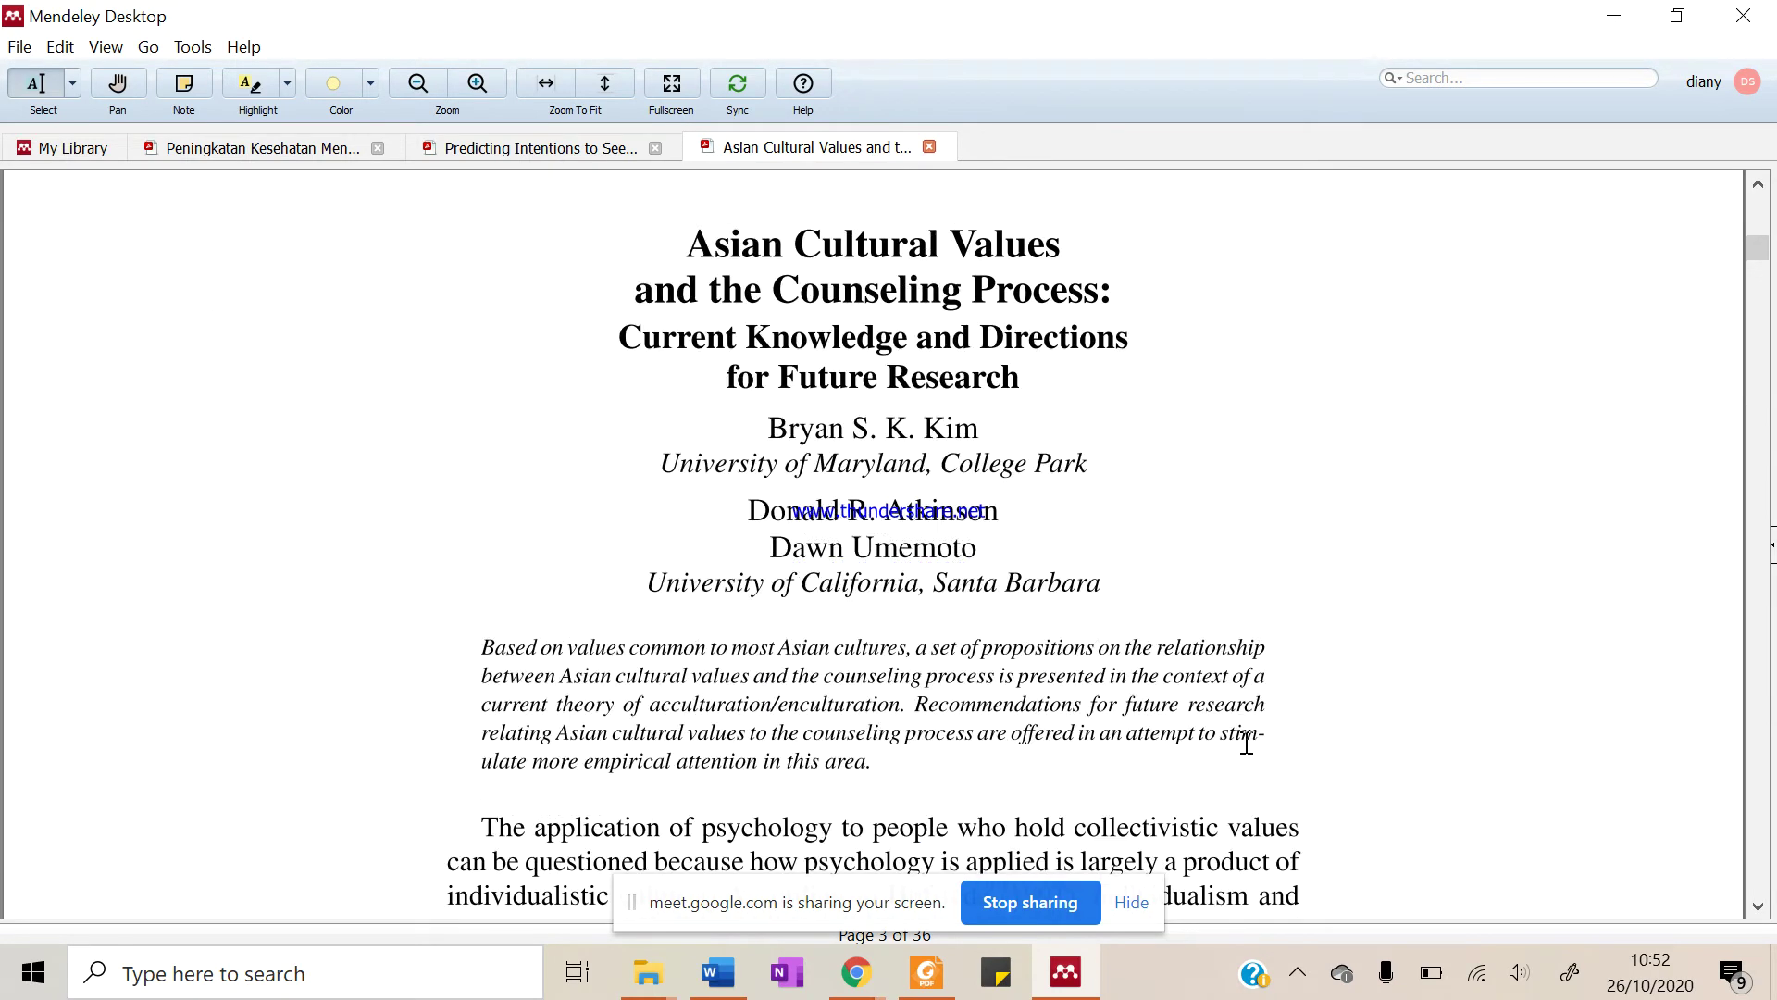
scroll(785, 482, down, 8)
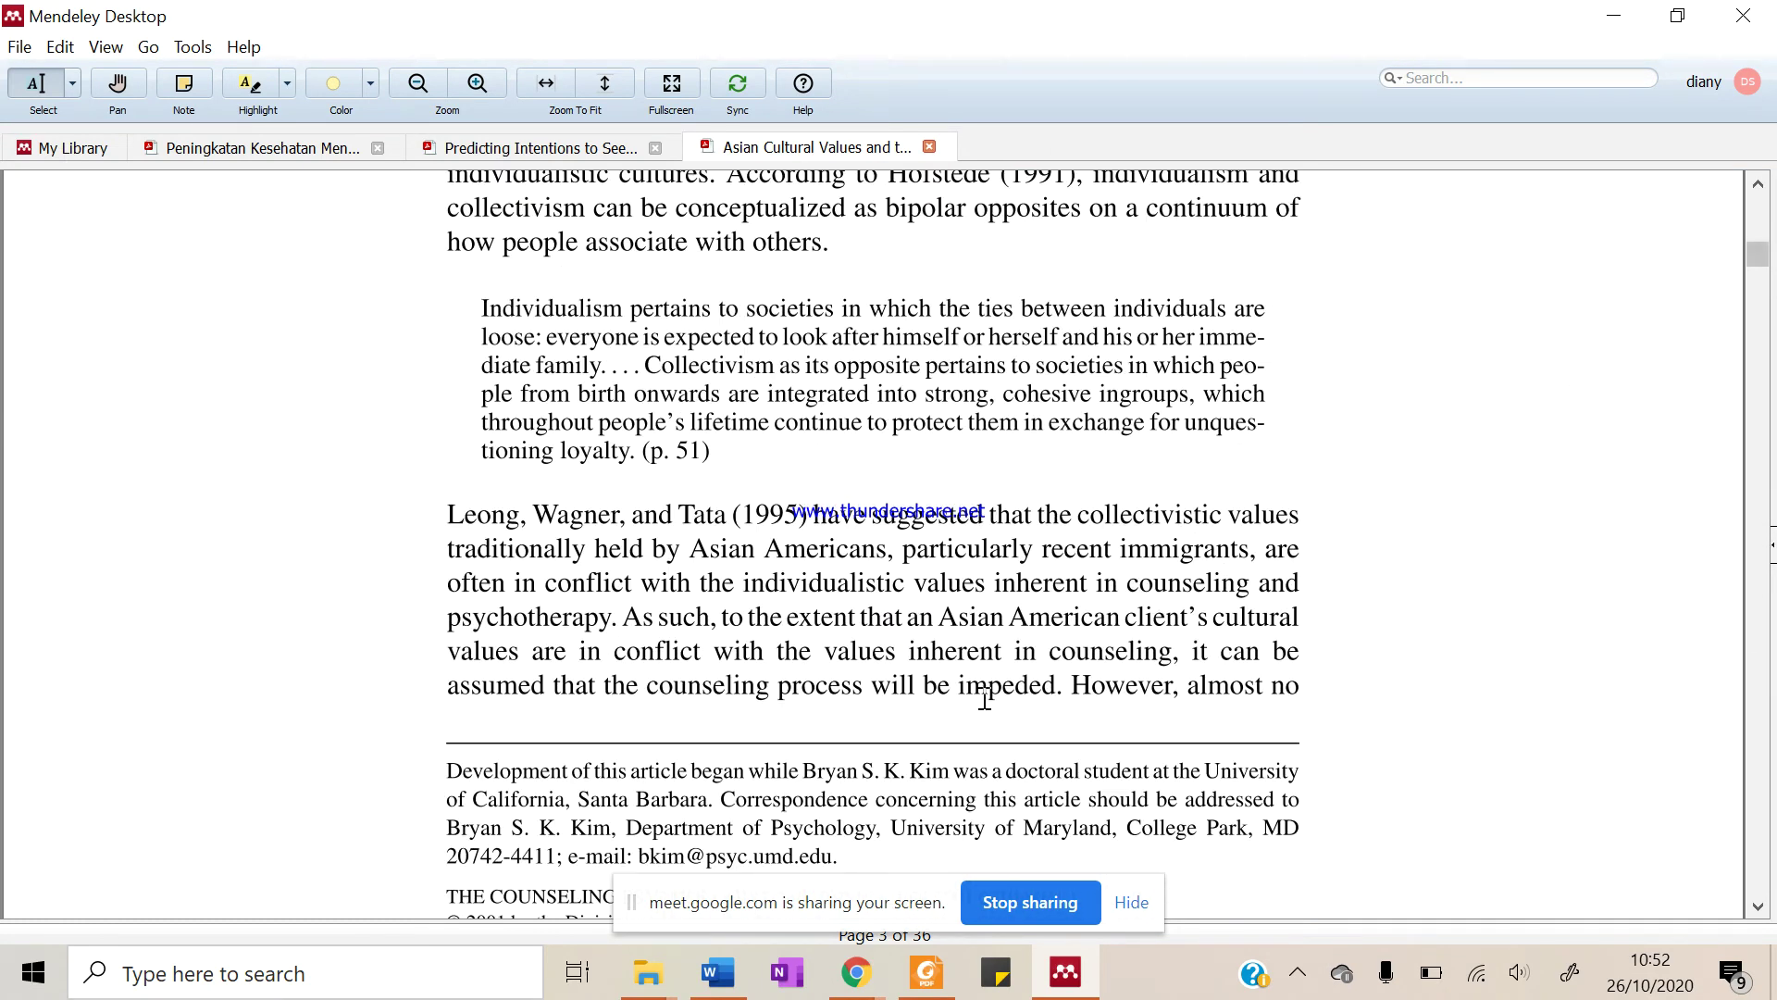
click(1769, 555)
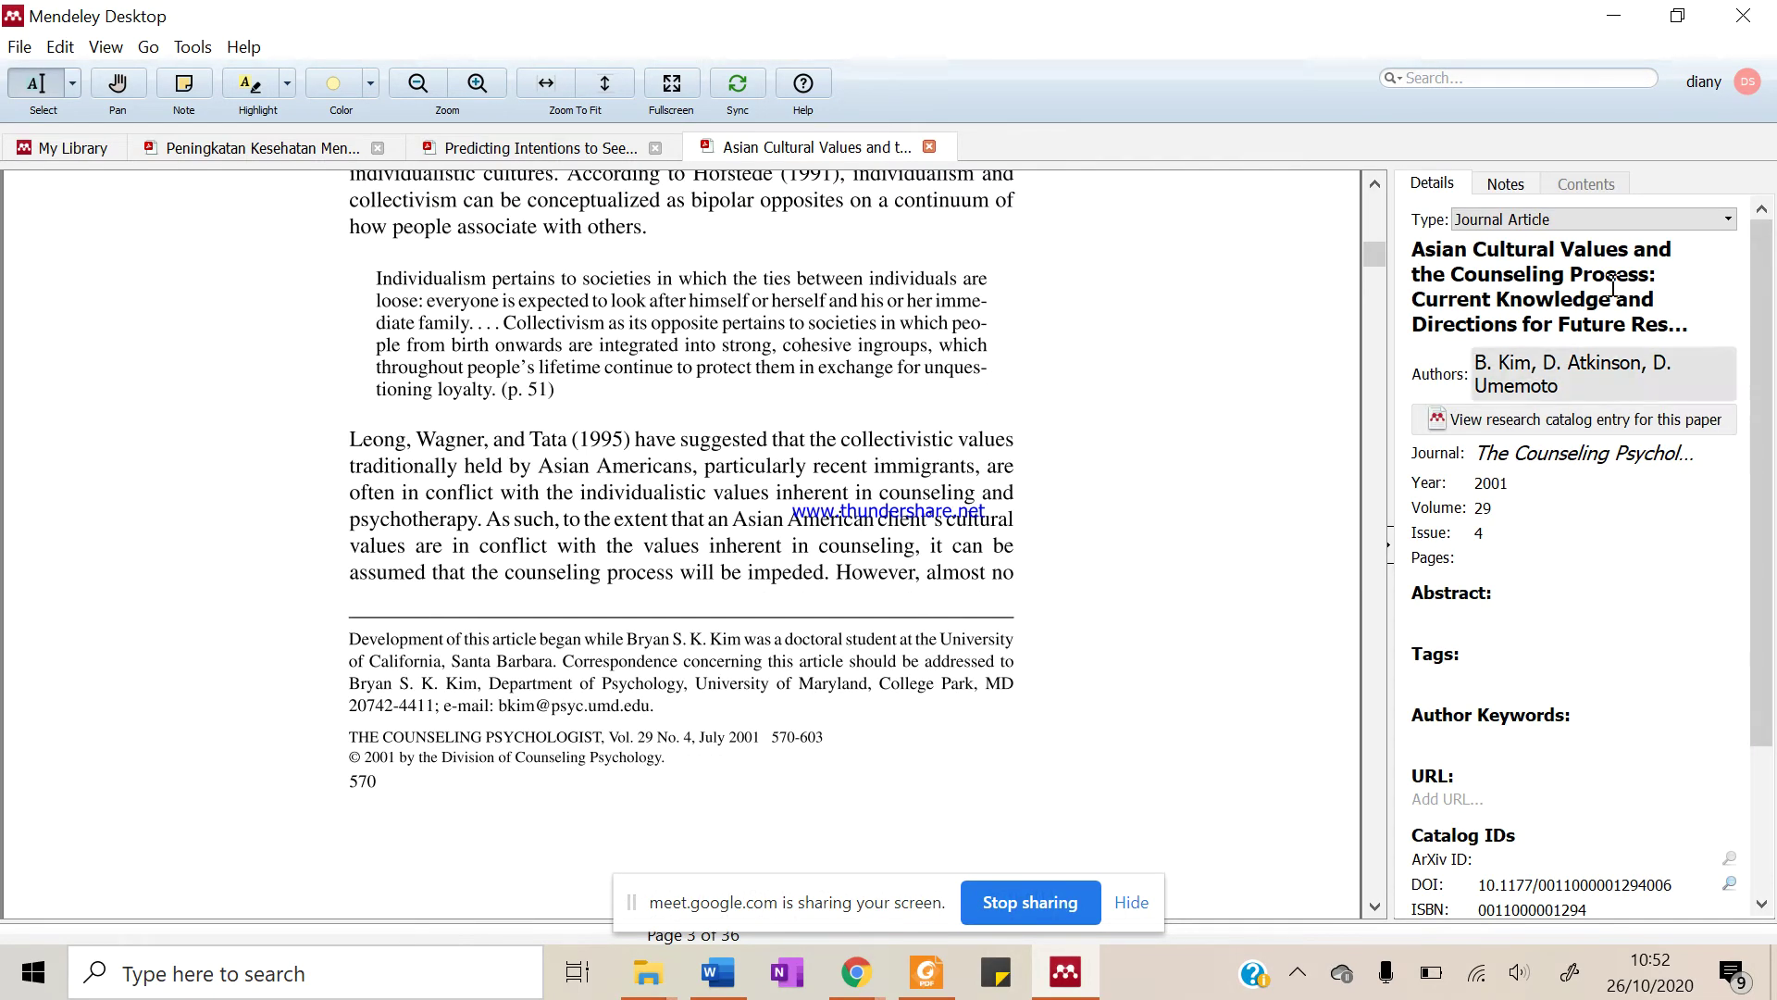
click(1390, 551)
scroll(1461, 554, up, 12)
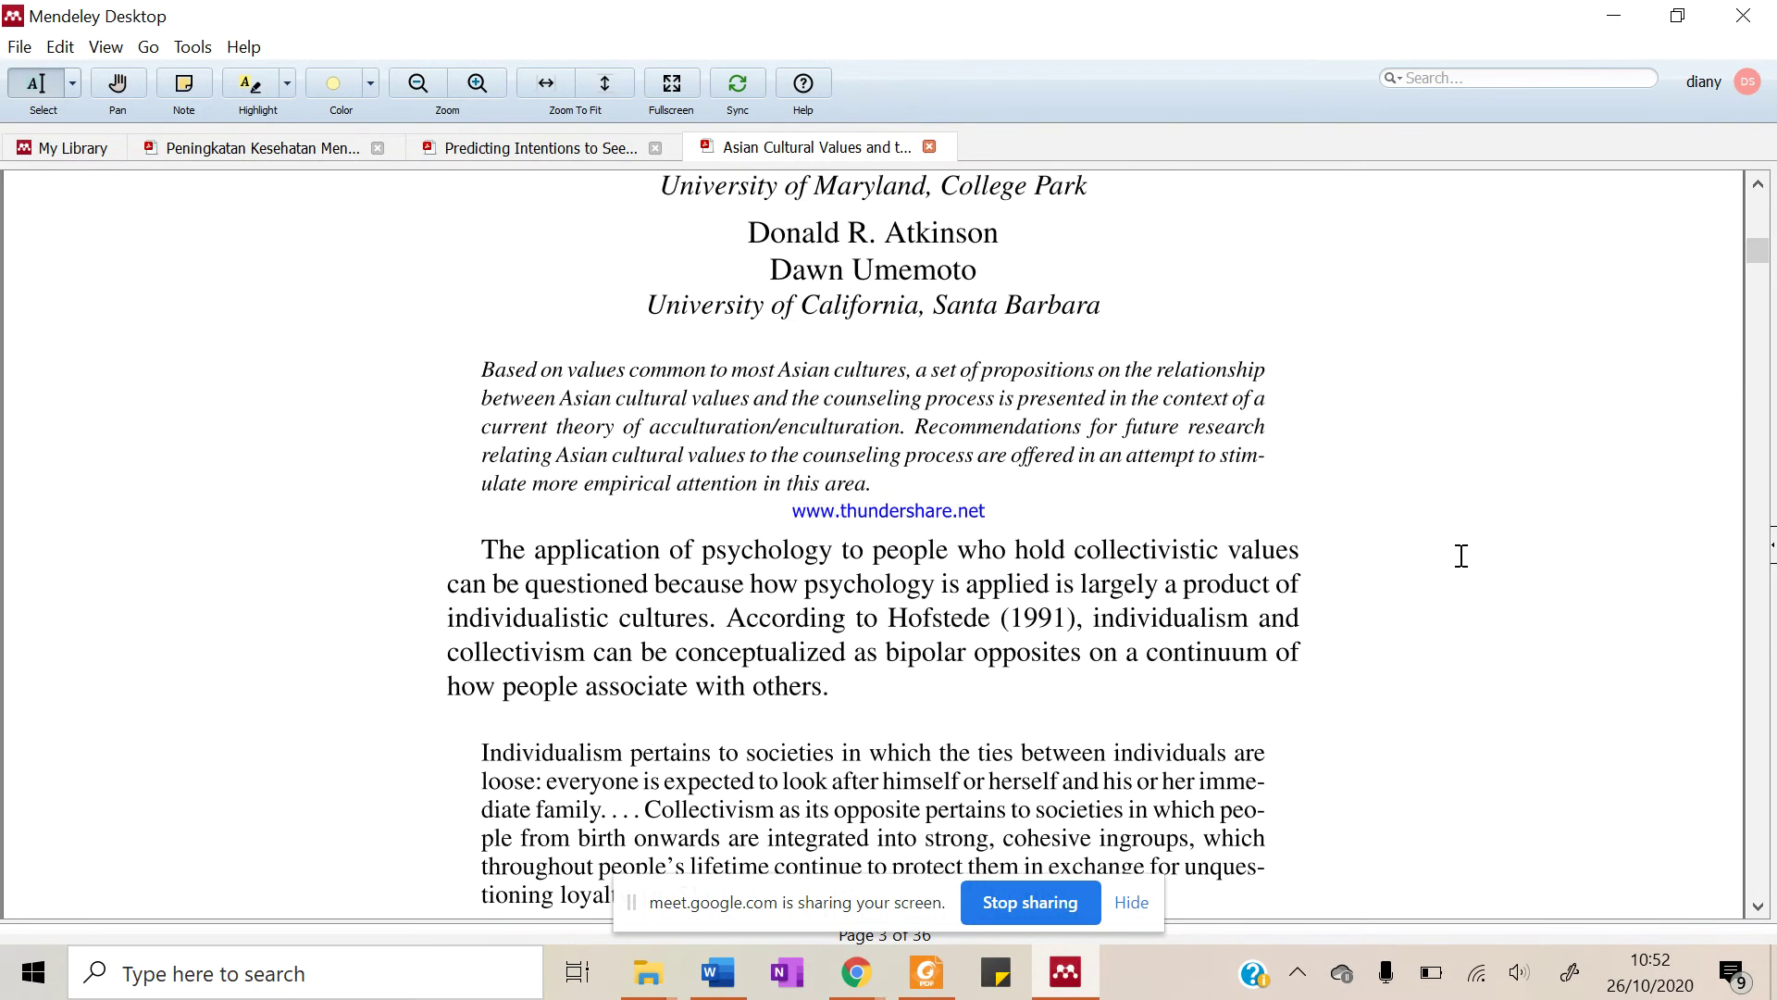
Return to the kesehatan mental remaja folder list and look at the "INTEGRATING COGNITIVE AND CULTURAL PREDICTORS" and I-PMIR entries
click(79, 154)
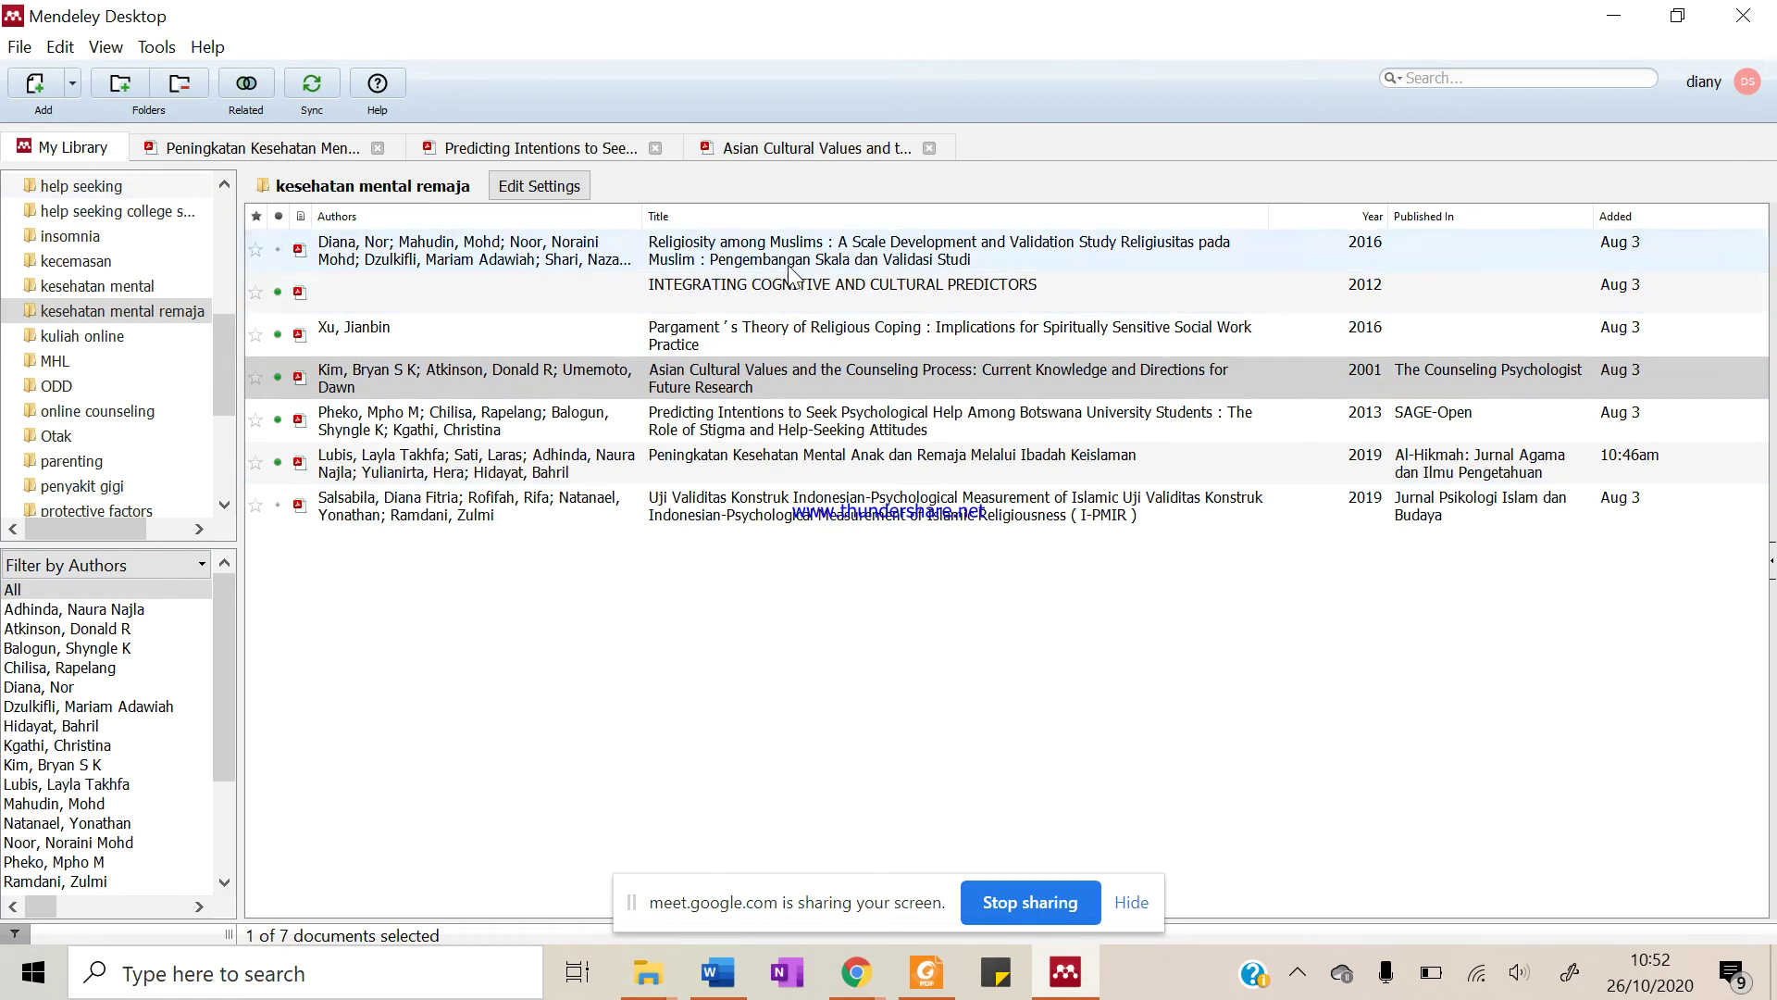
click(803, 292)
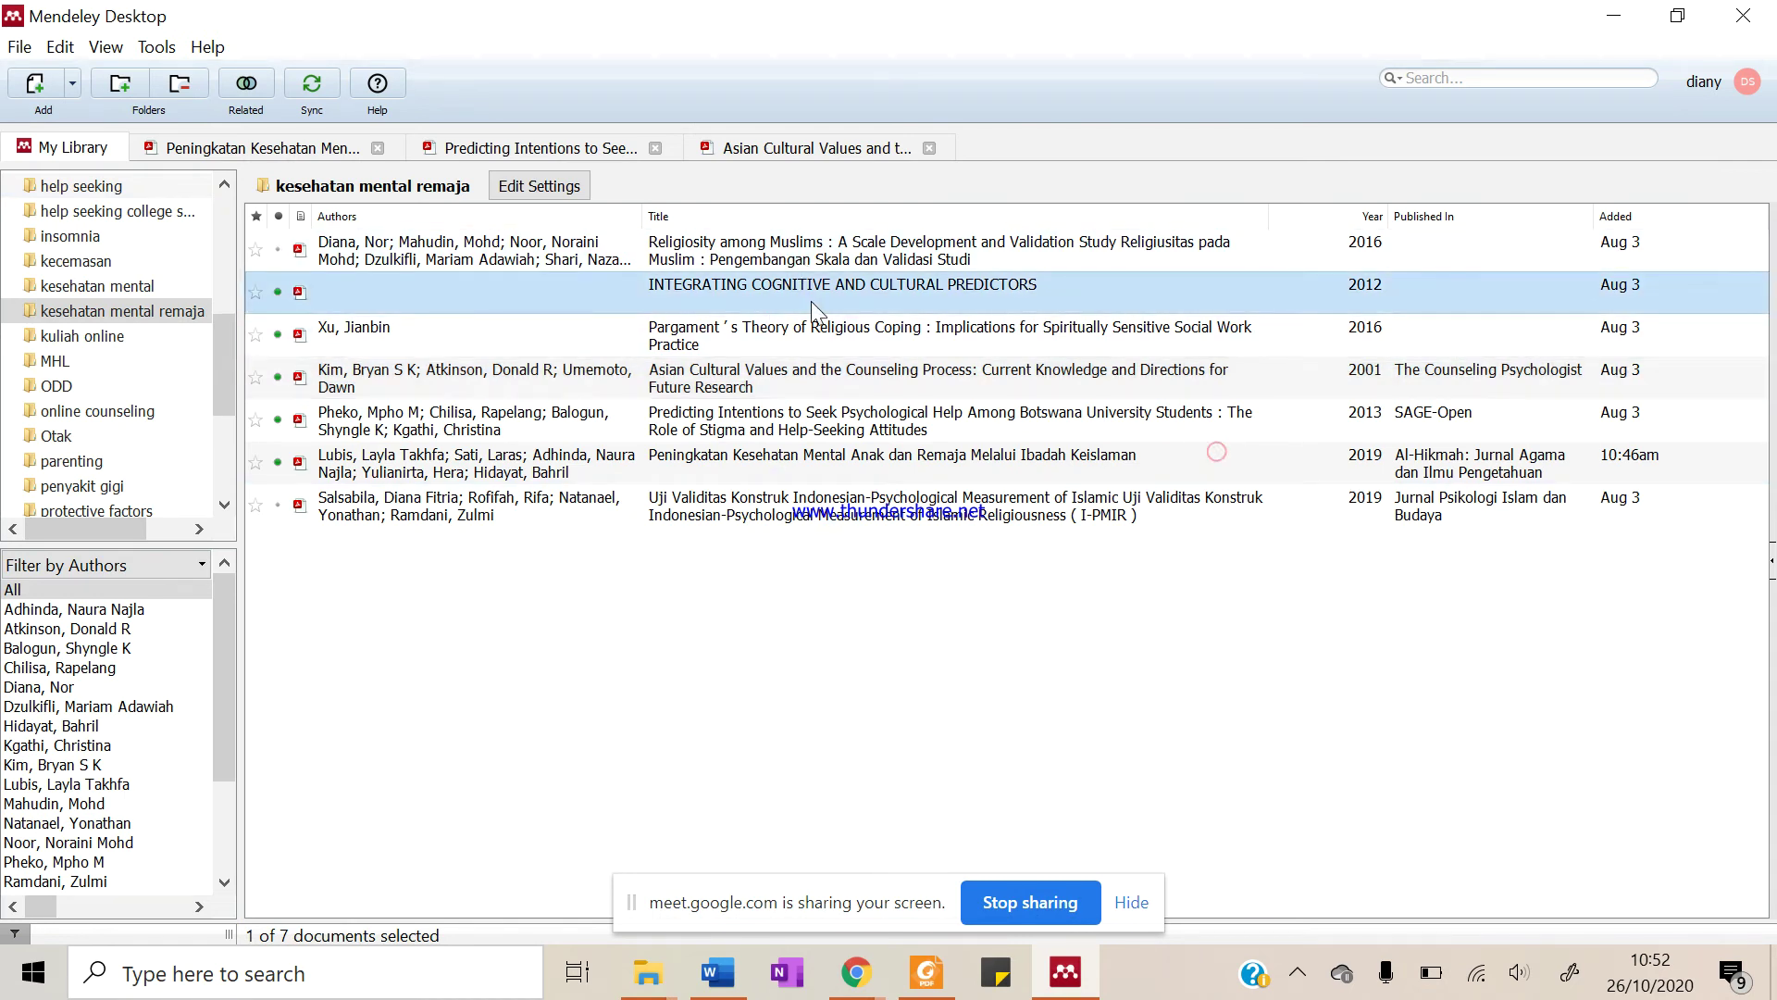
click(836, 517)
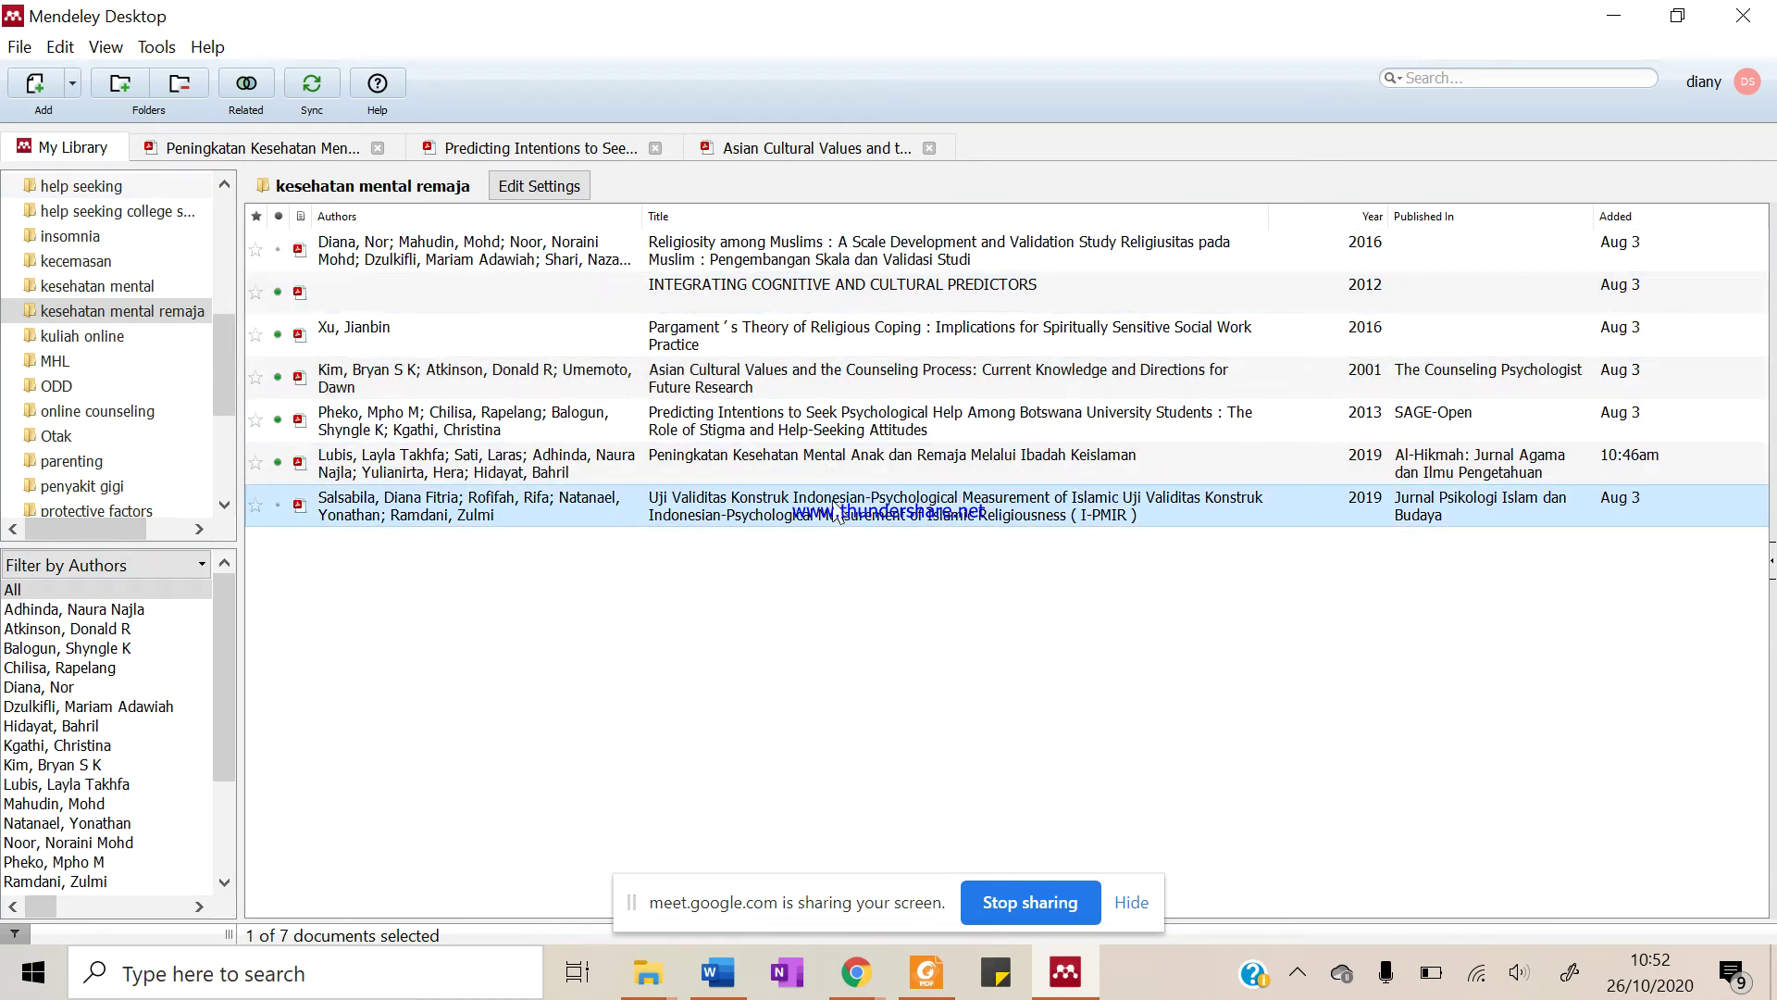
Switch to Chrome and search Google for "kesehatan mental remaja"
click(856, 971)
click(726, 889)
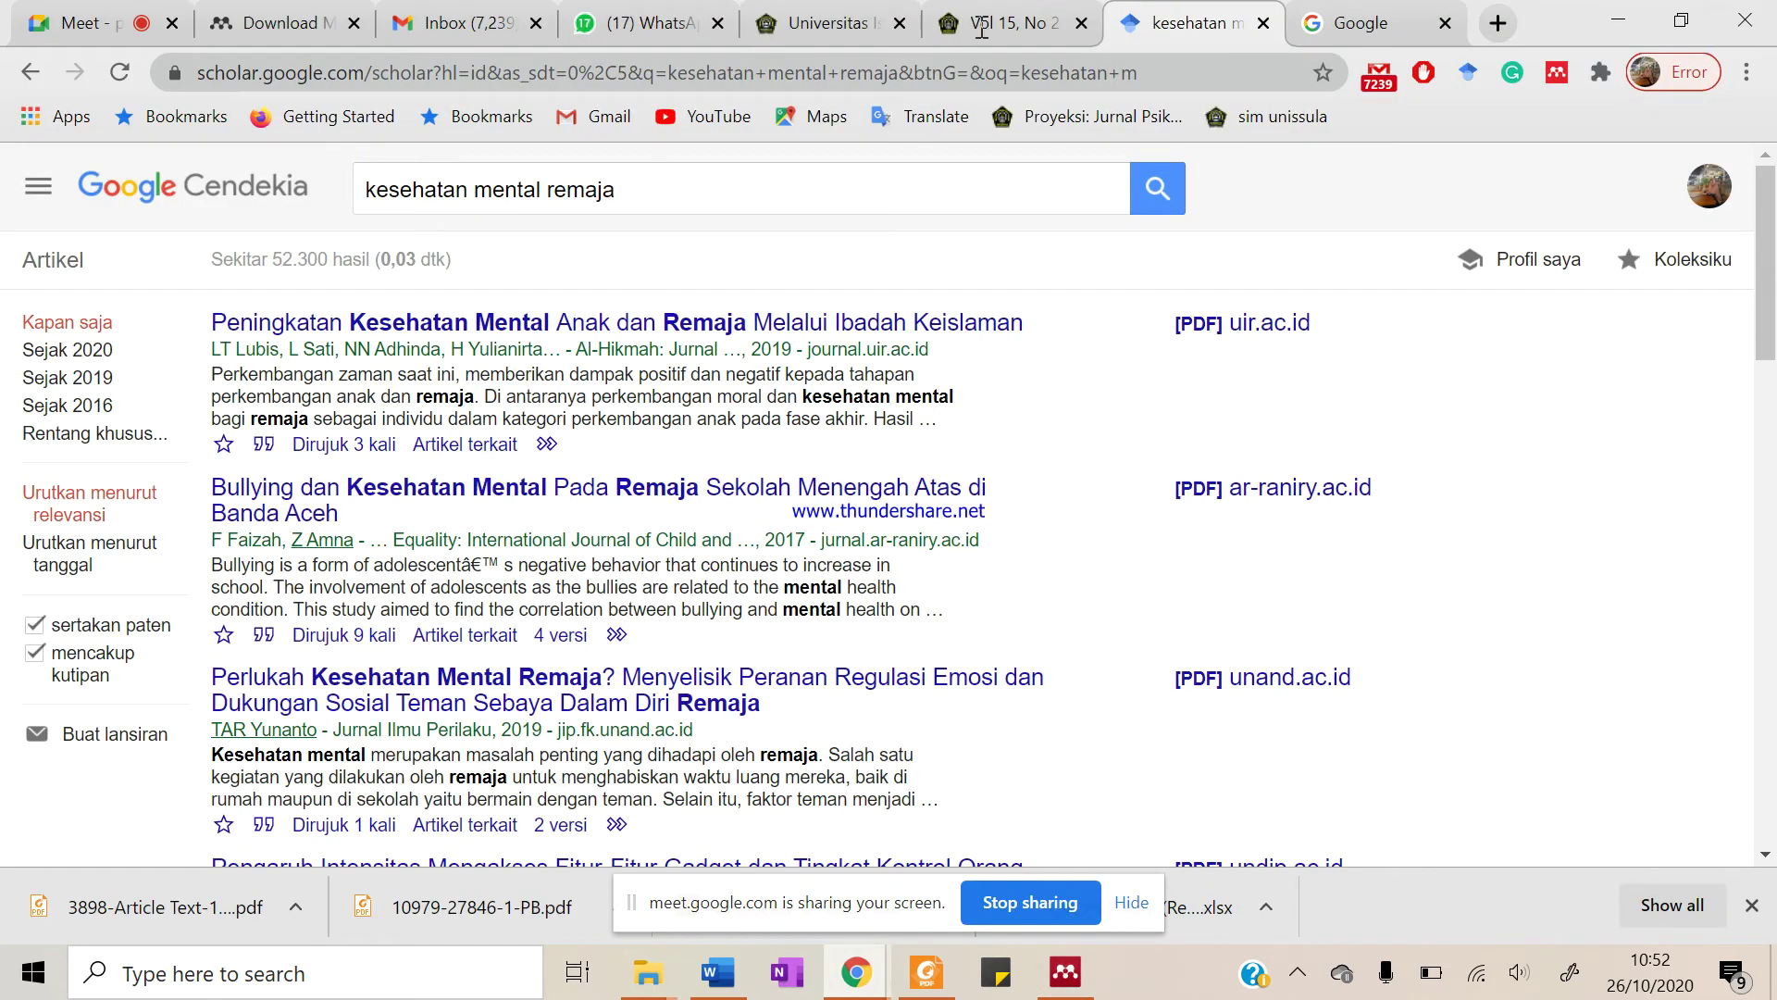
click(1337, 26)
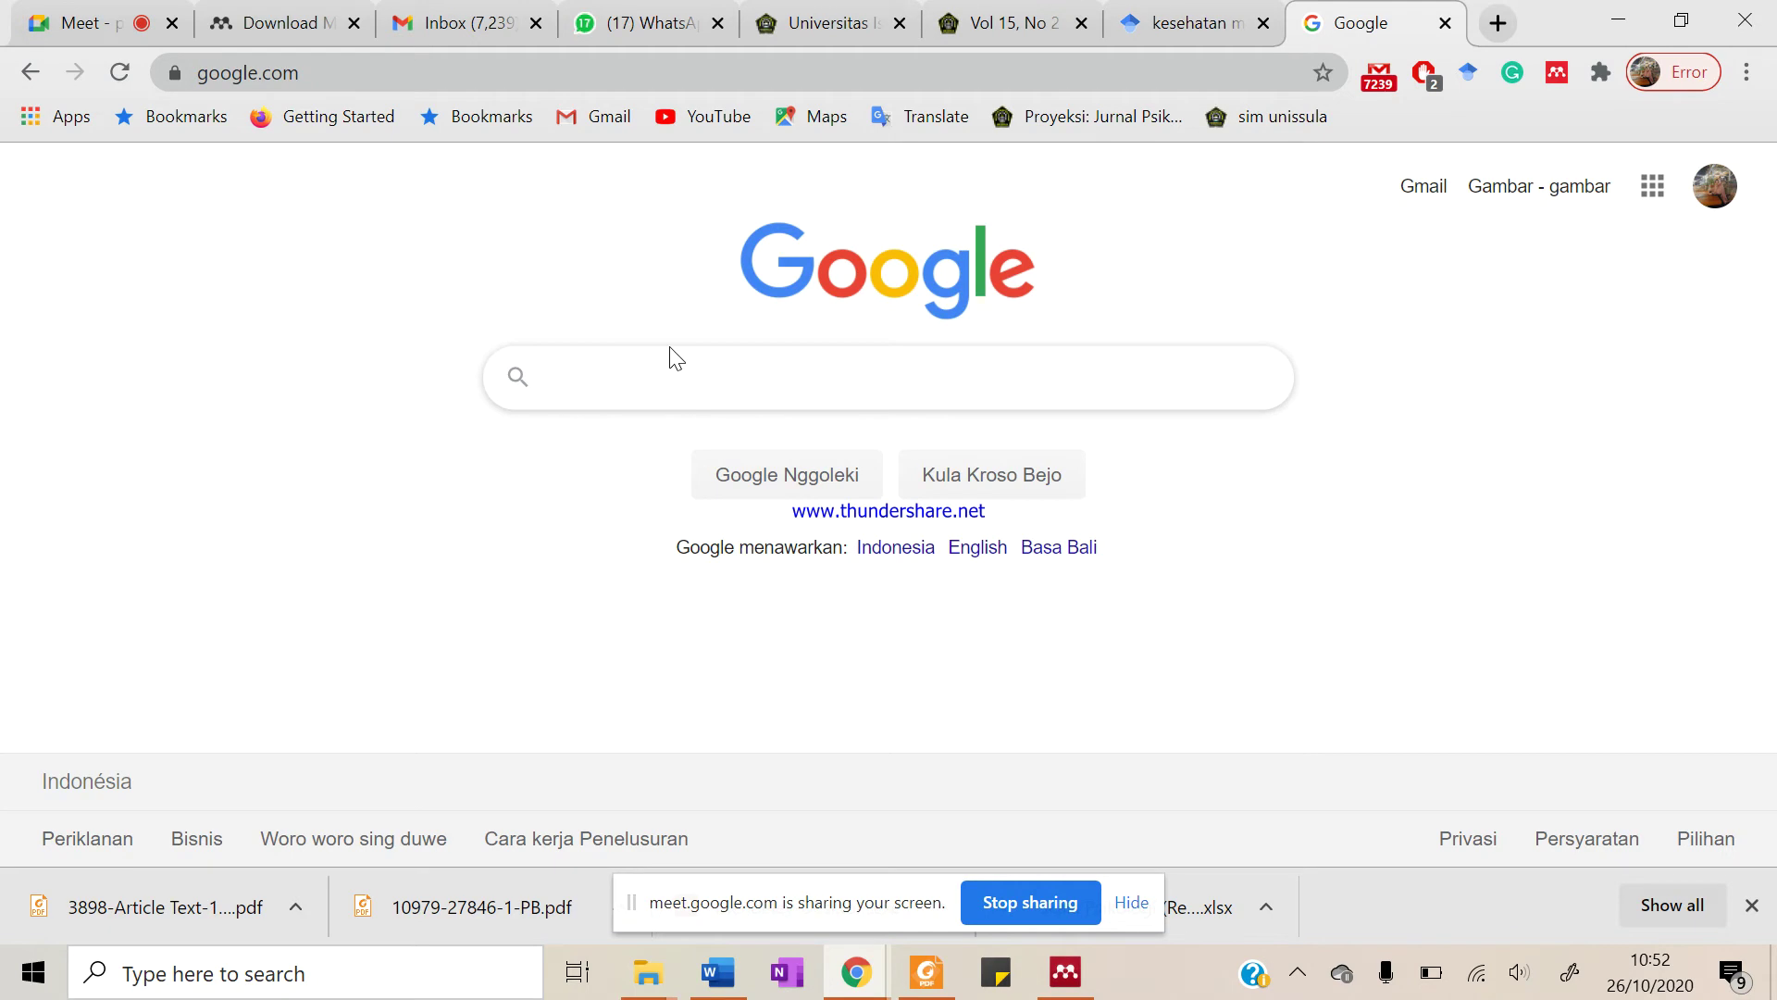
text(kesehatan mental remaja)
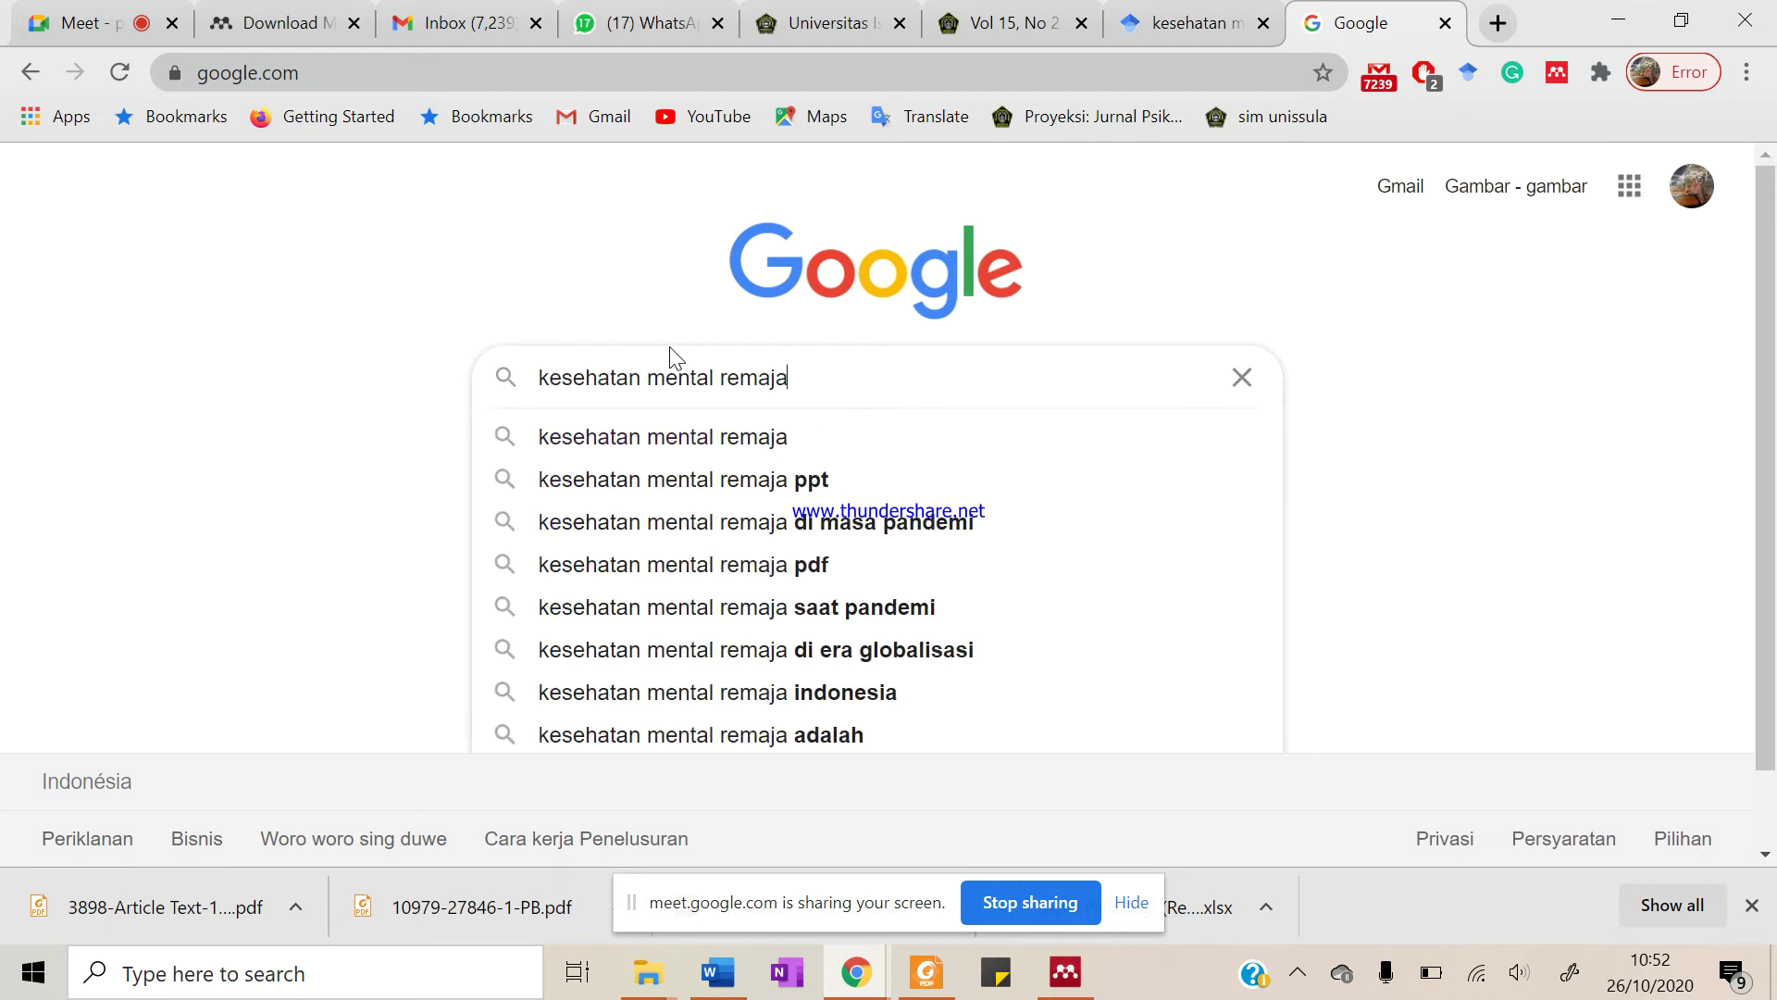
key(Return)
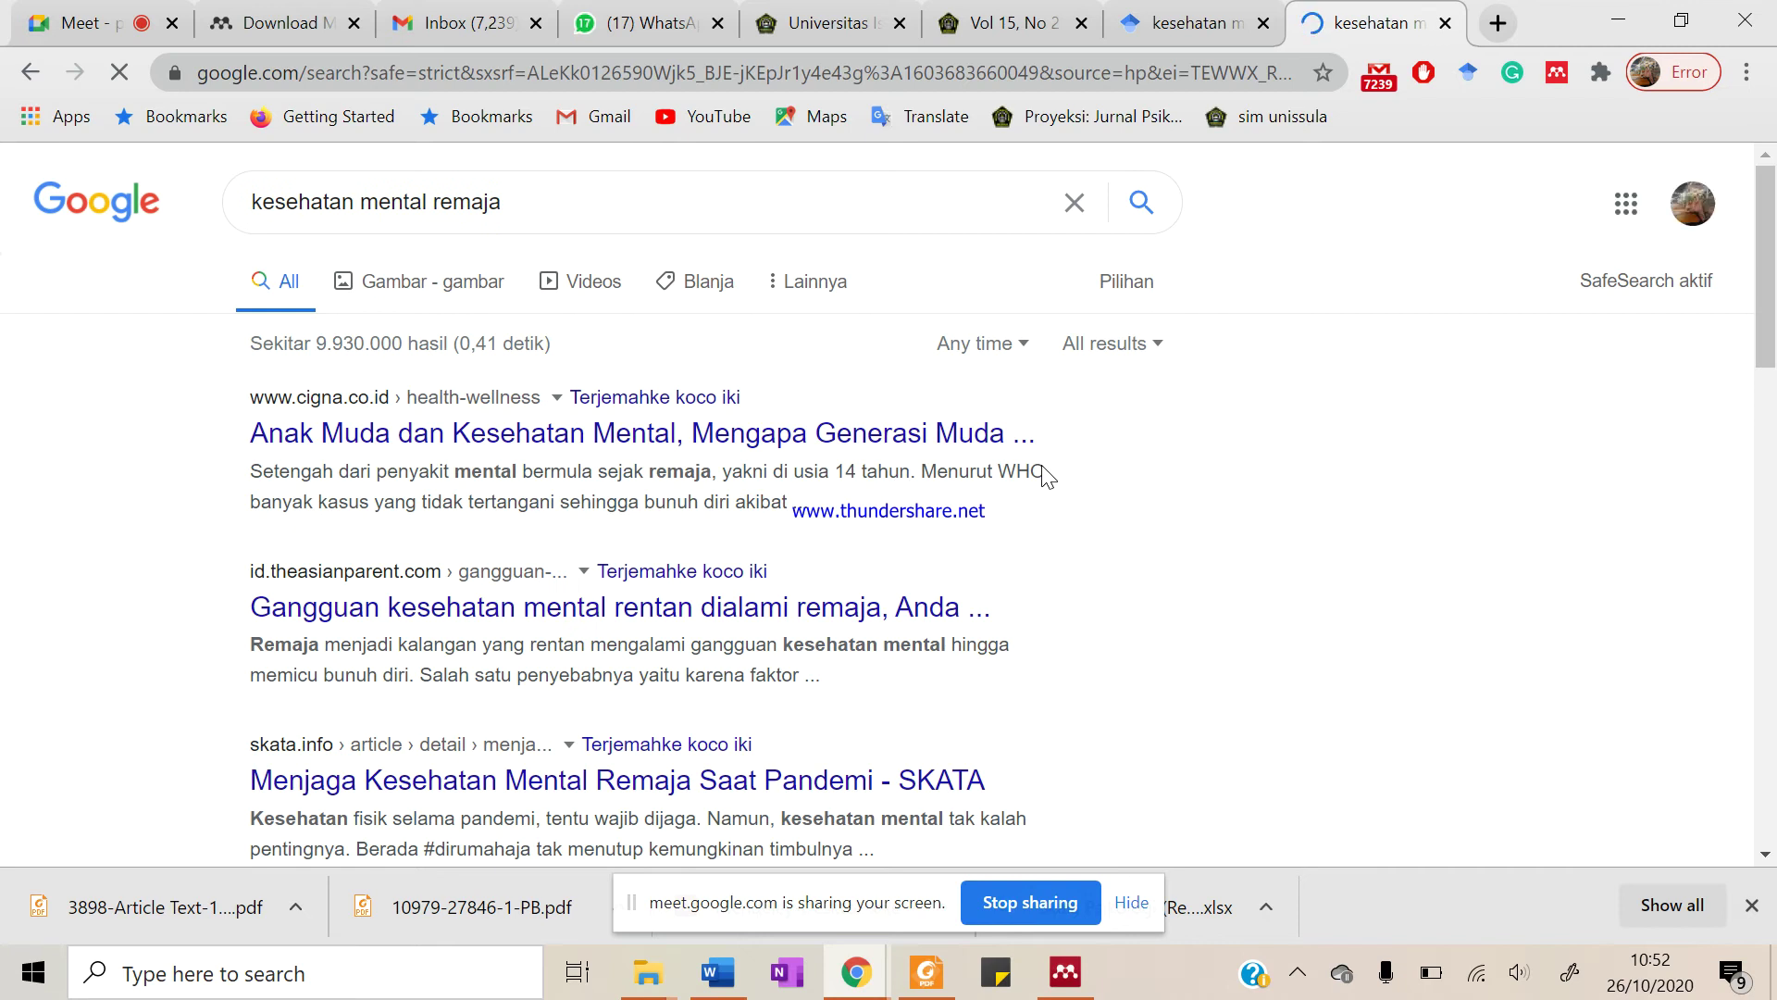
Open the lifestyle.kompas.com result "Tak Hanya Orang Dewasa, Anak Remaja Pun Bisa ..." in a new tab and show it
scroll(1047, 476, down, 6)
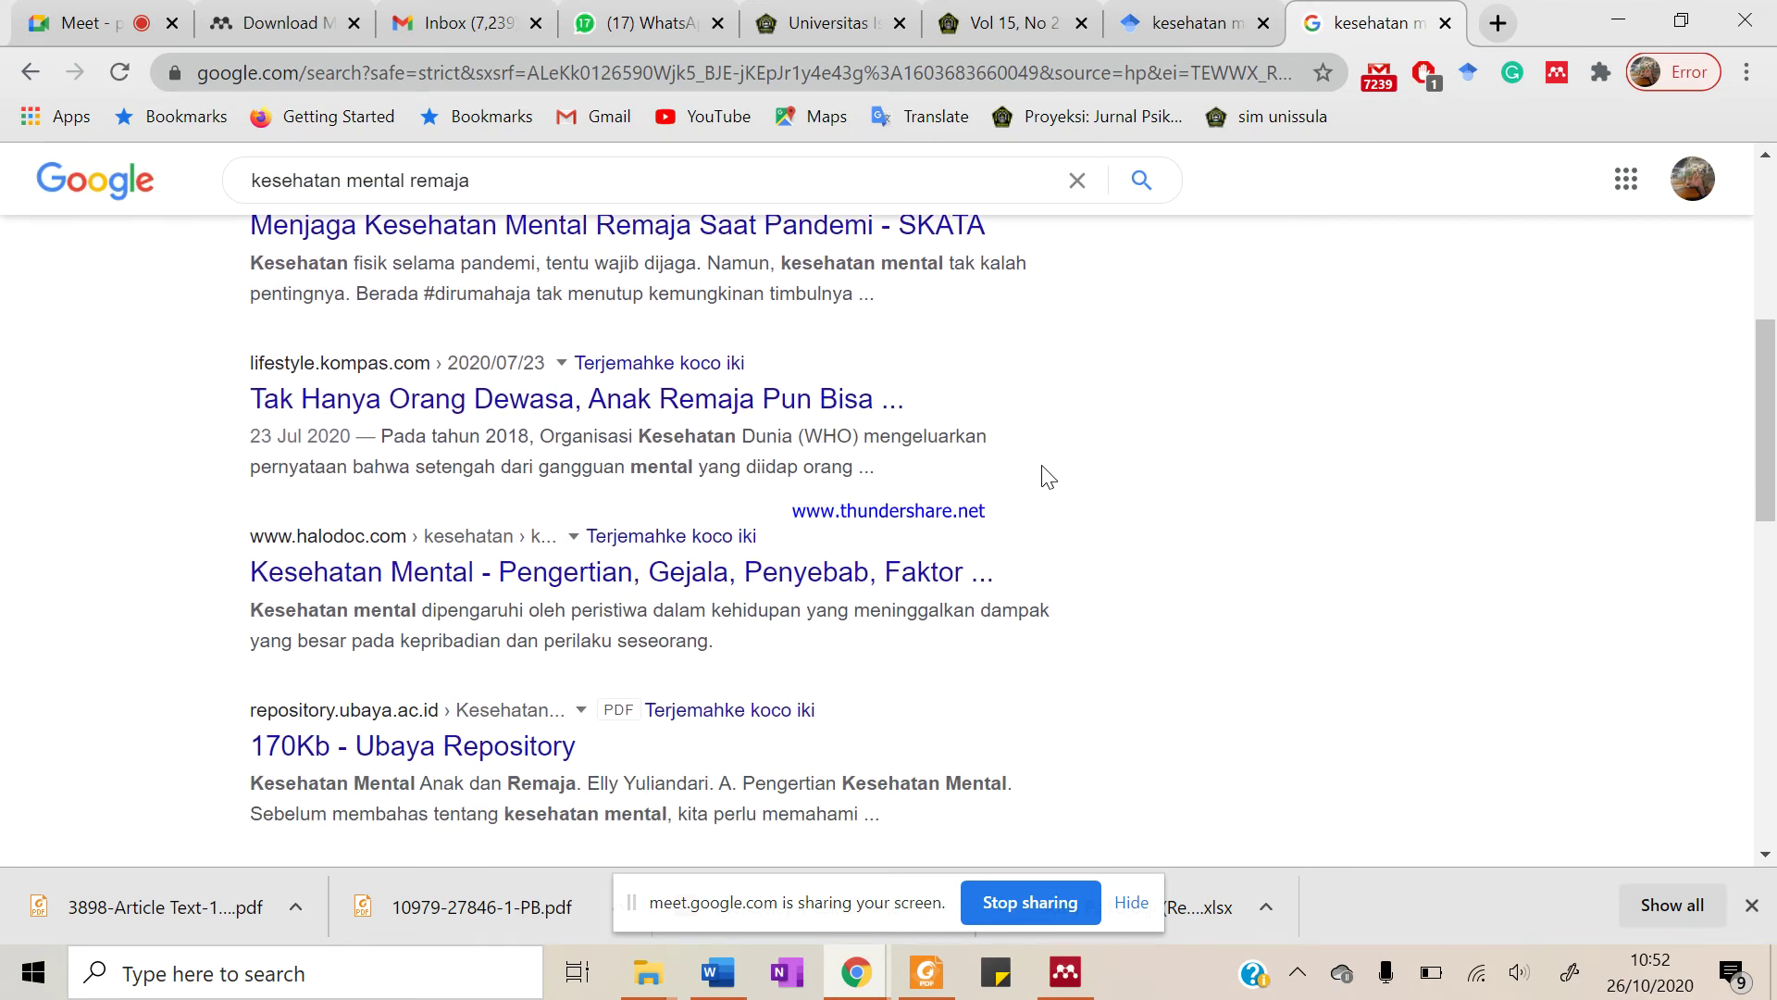
right_click(585, 407)
click(639, 419)
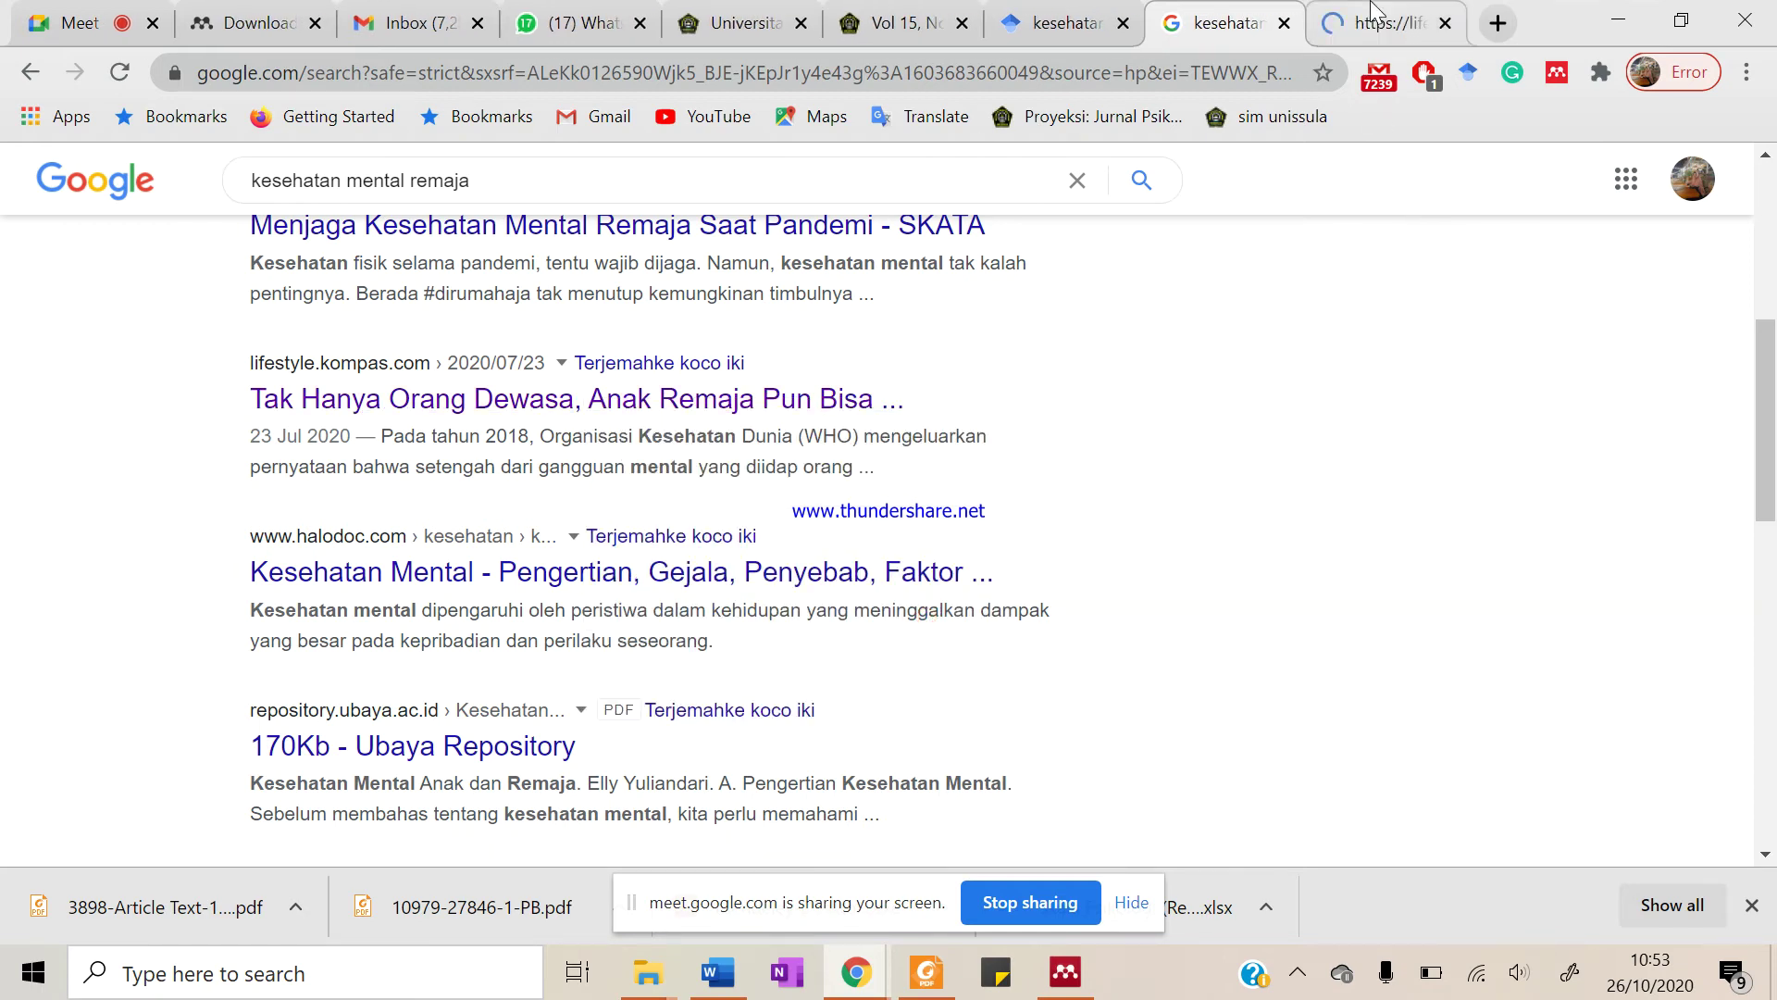
click(1372, 13)
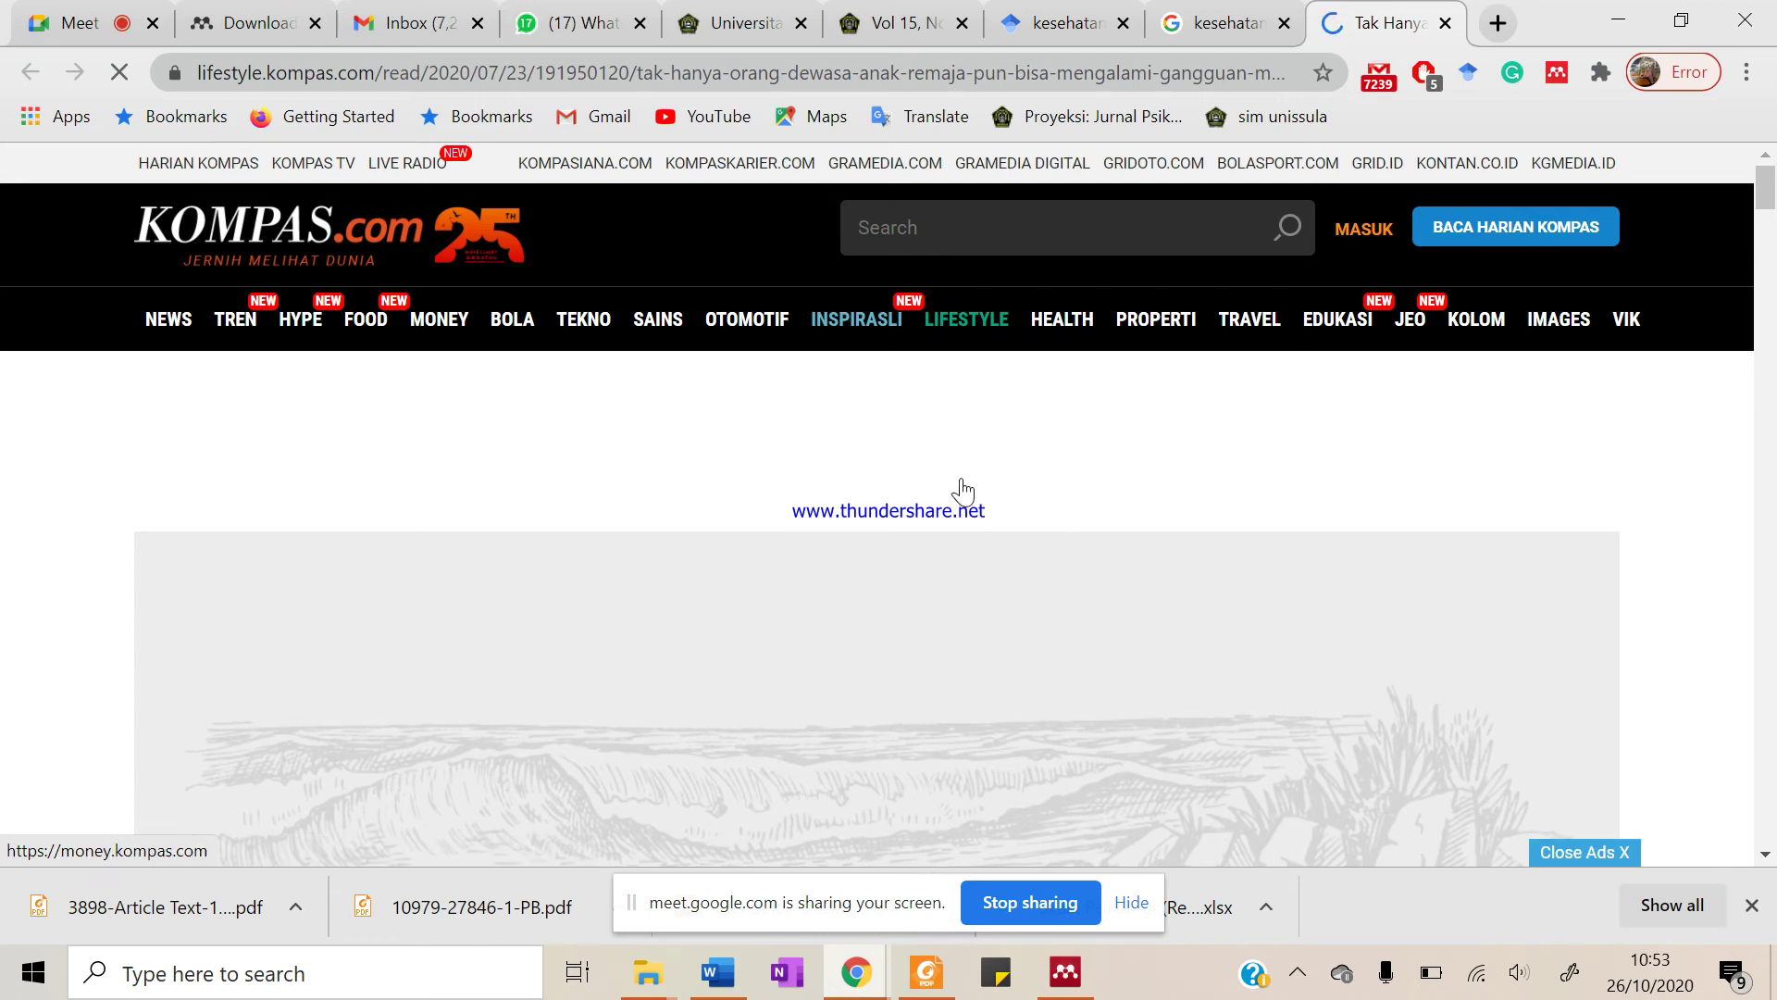
Read through the Kompas article, examining its title, date, byline and the paragraphs on mental disorders in adolescents
scroll(962, 488, down, 7)
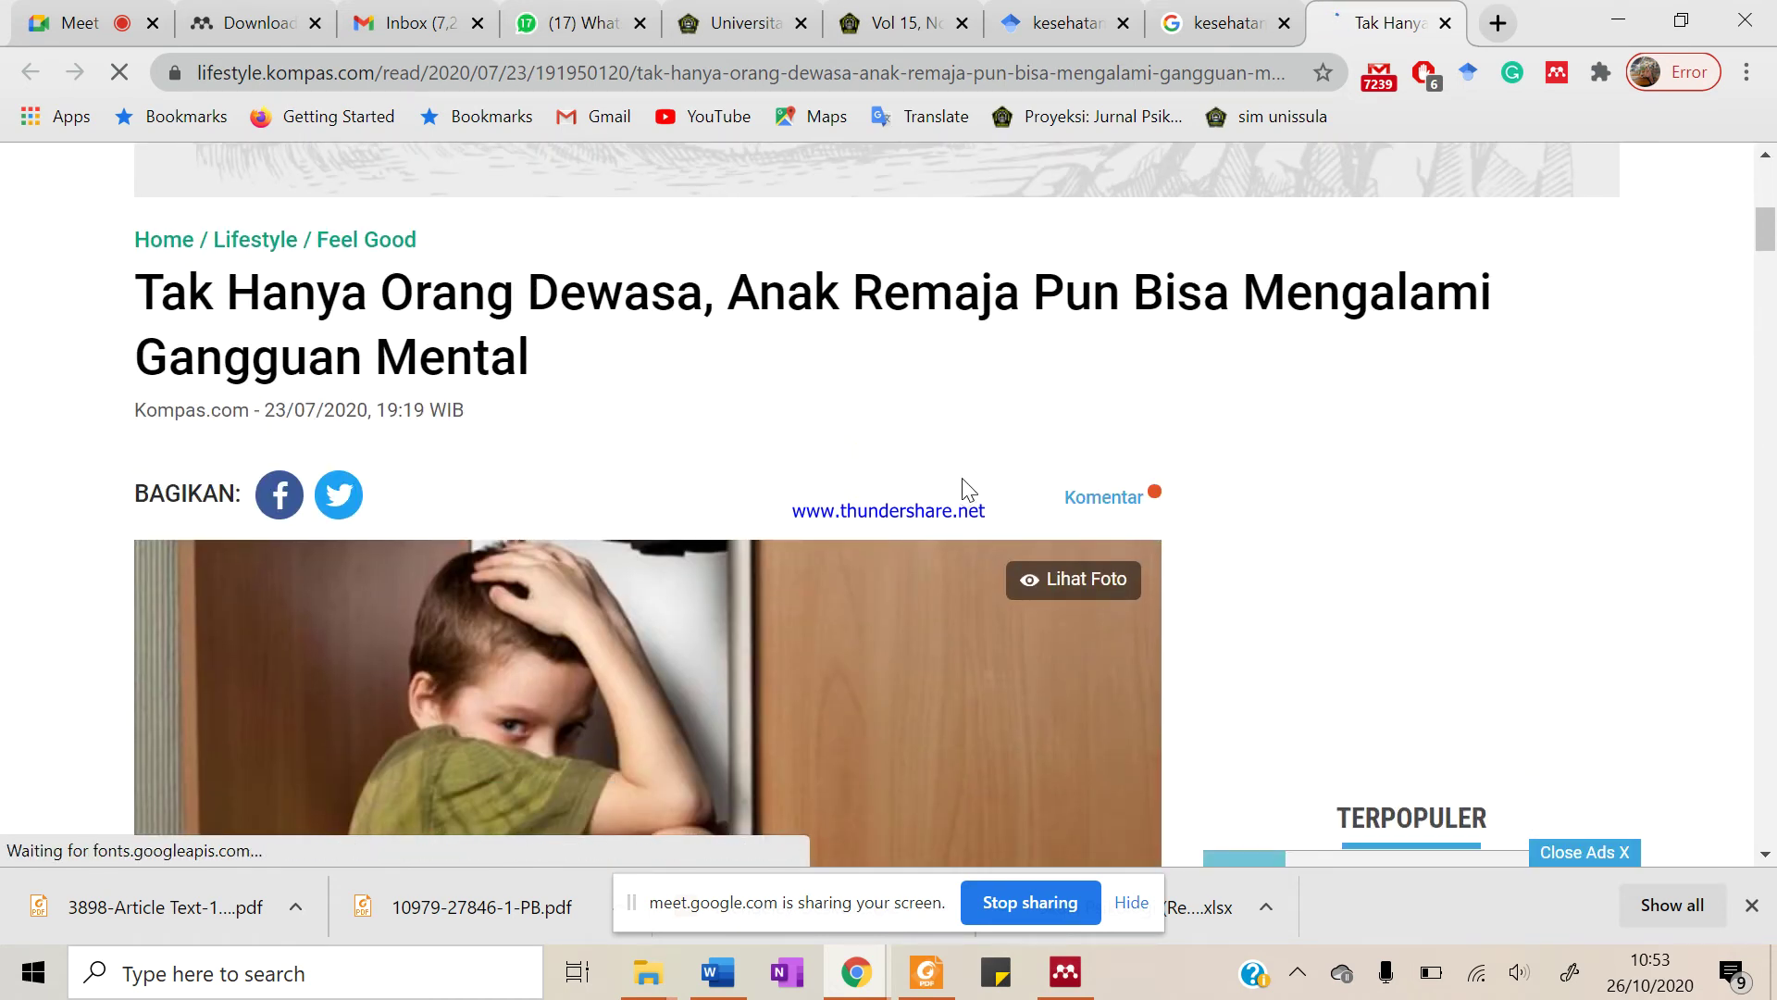
scroll(963, 488, down, 1)
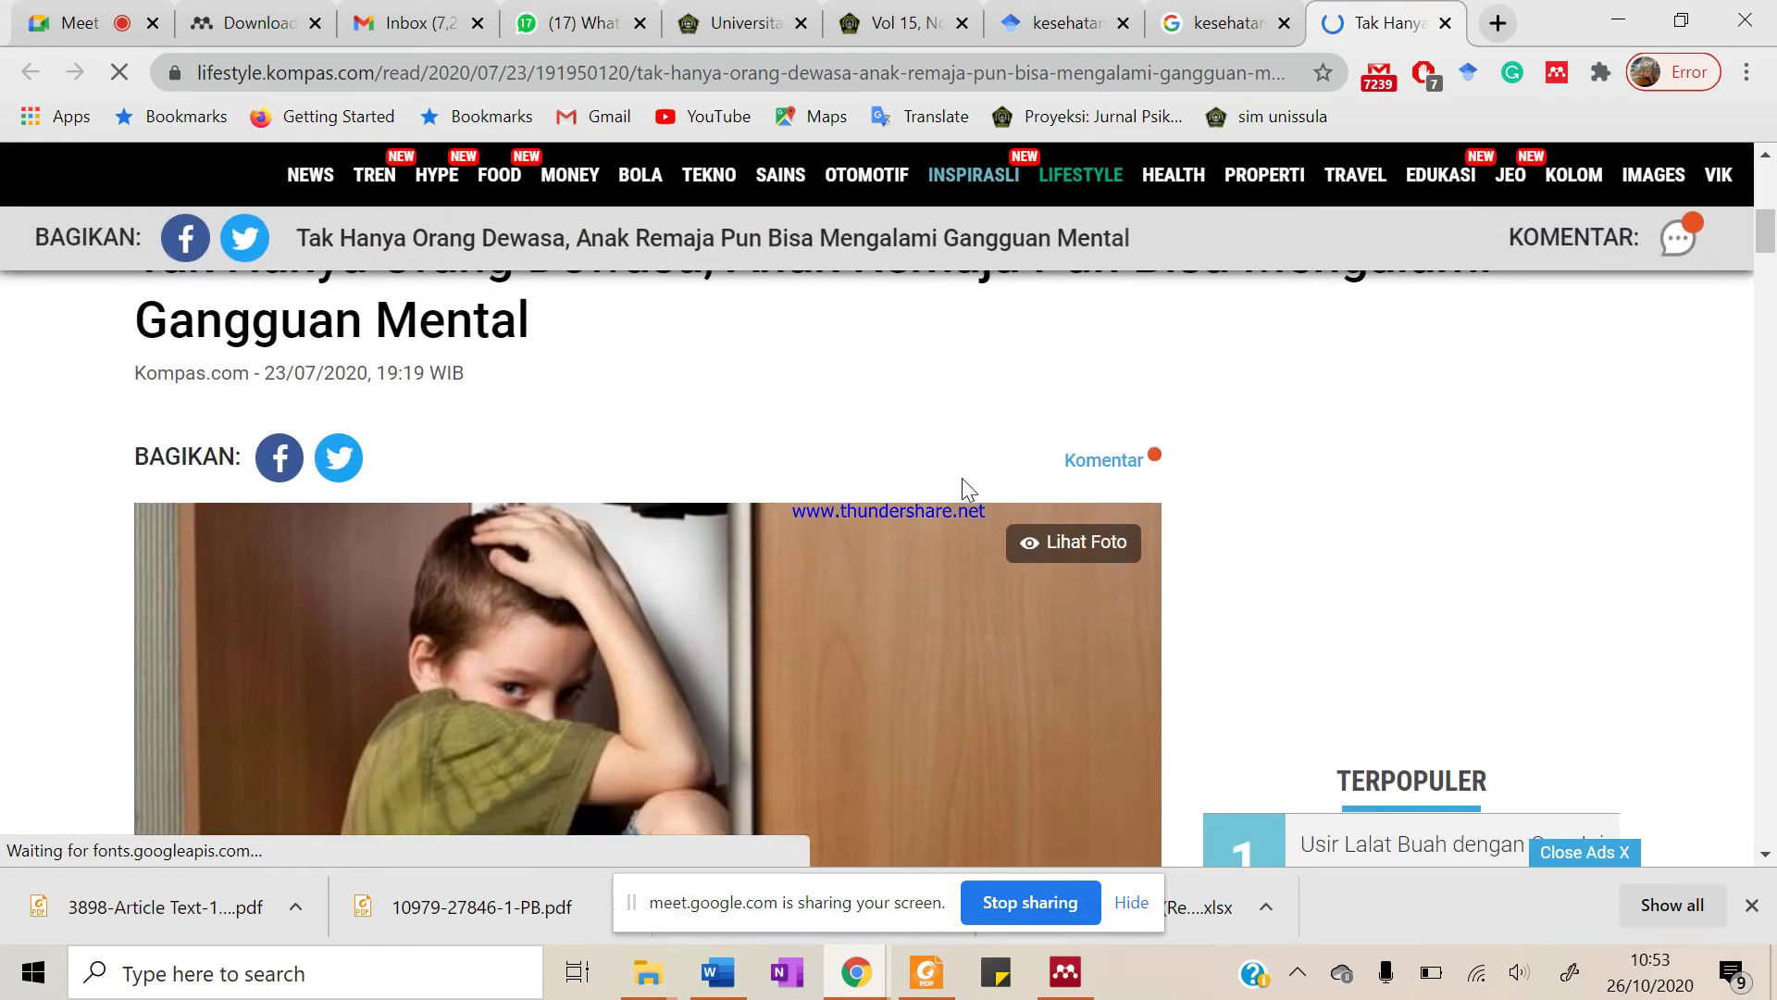
scroll(963, 478, down, 10)
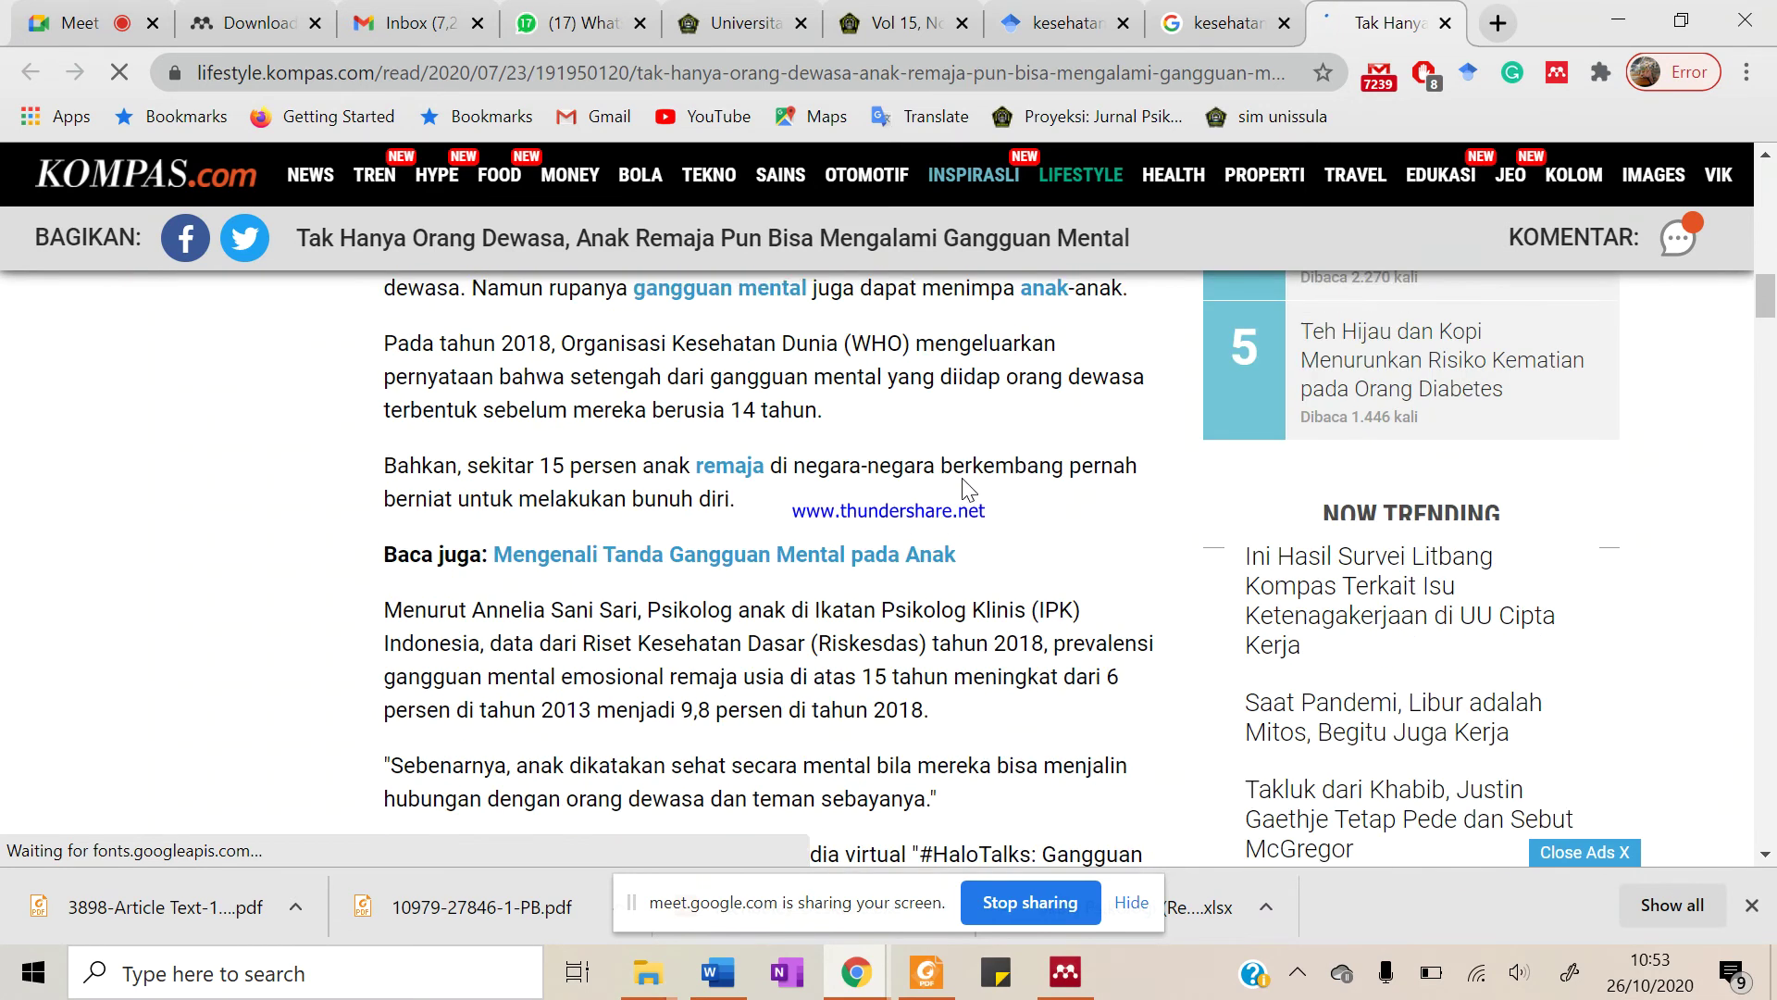
scroll(963, 483, up, 2)
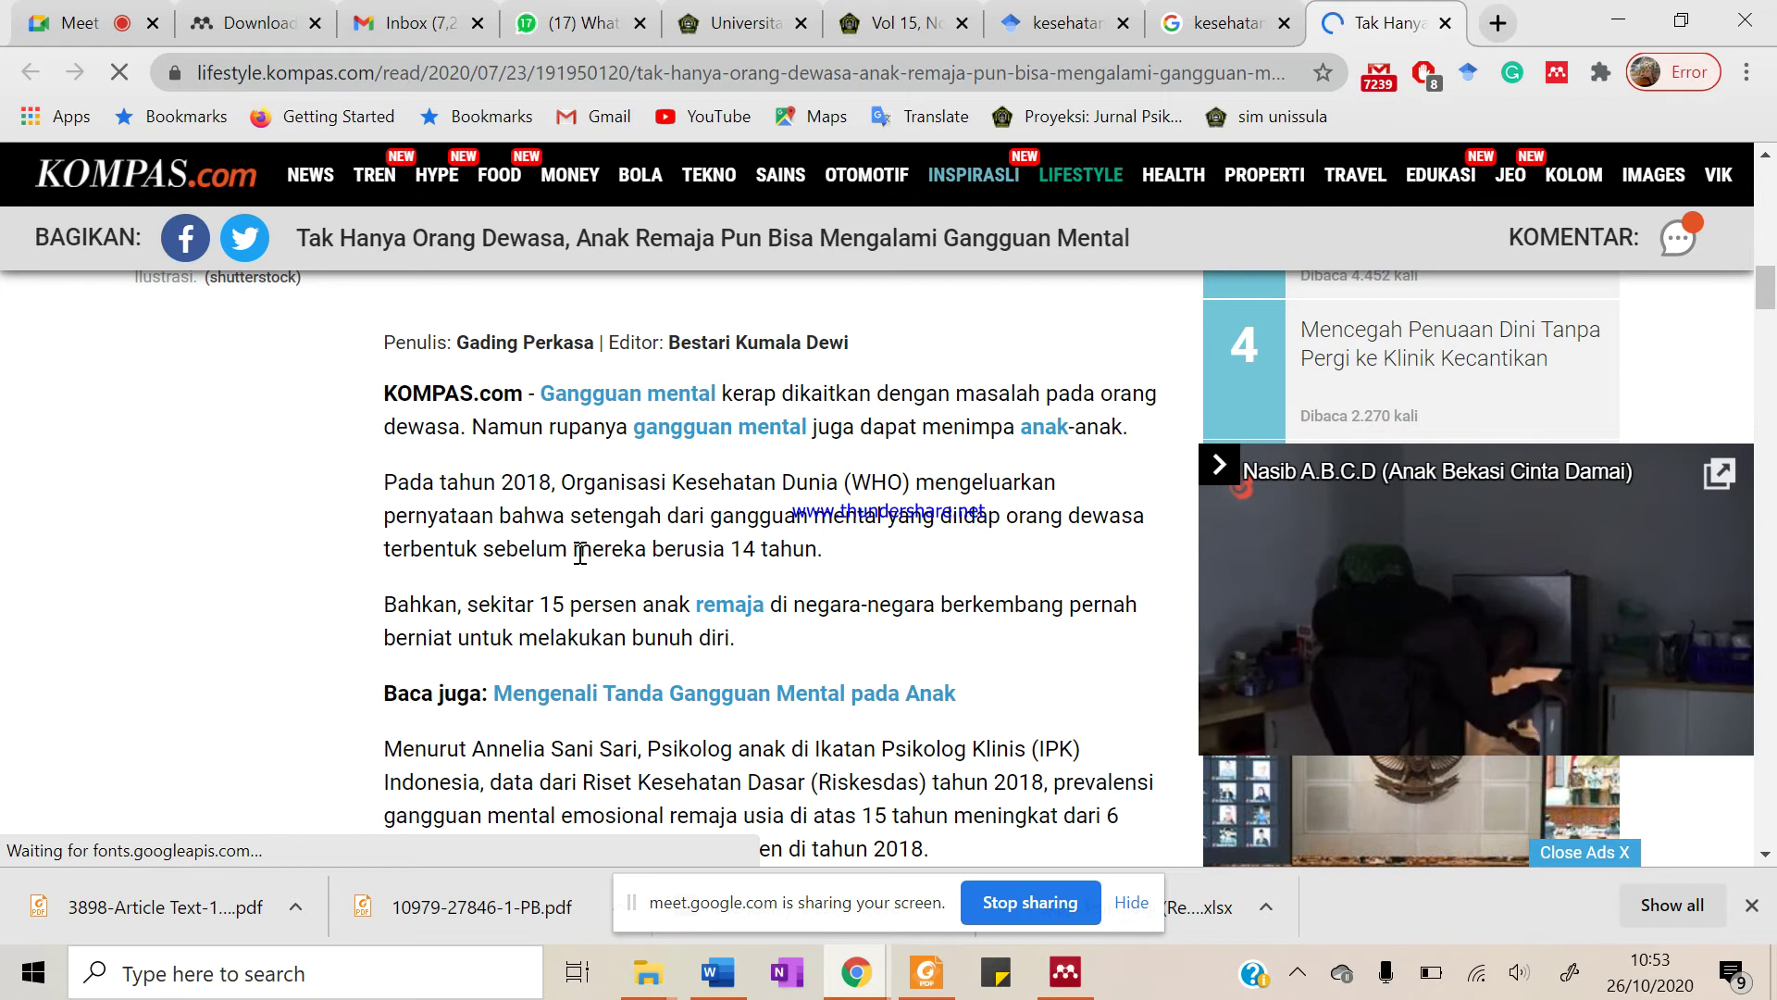
scroll(771, 546, up, 6)
scroll(769, 552, down, 2)
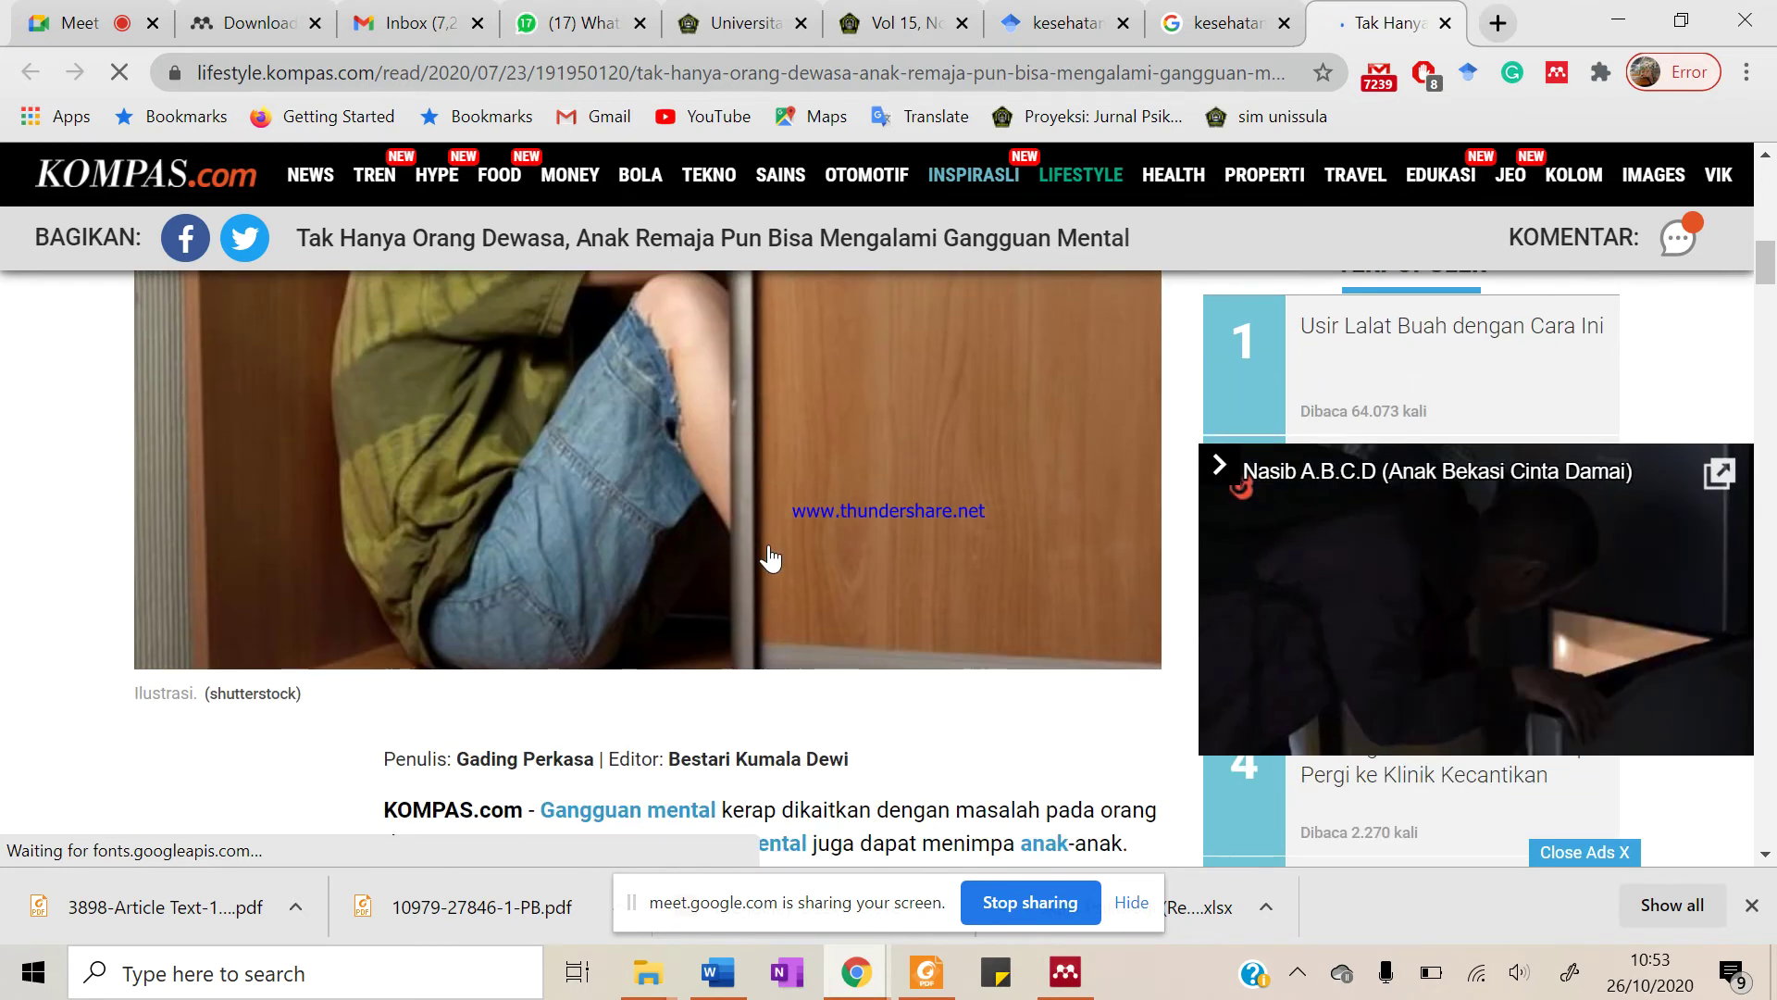
scroll(911, 520, down, 6)
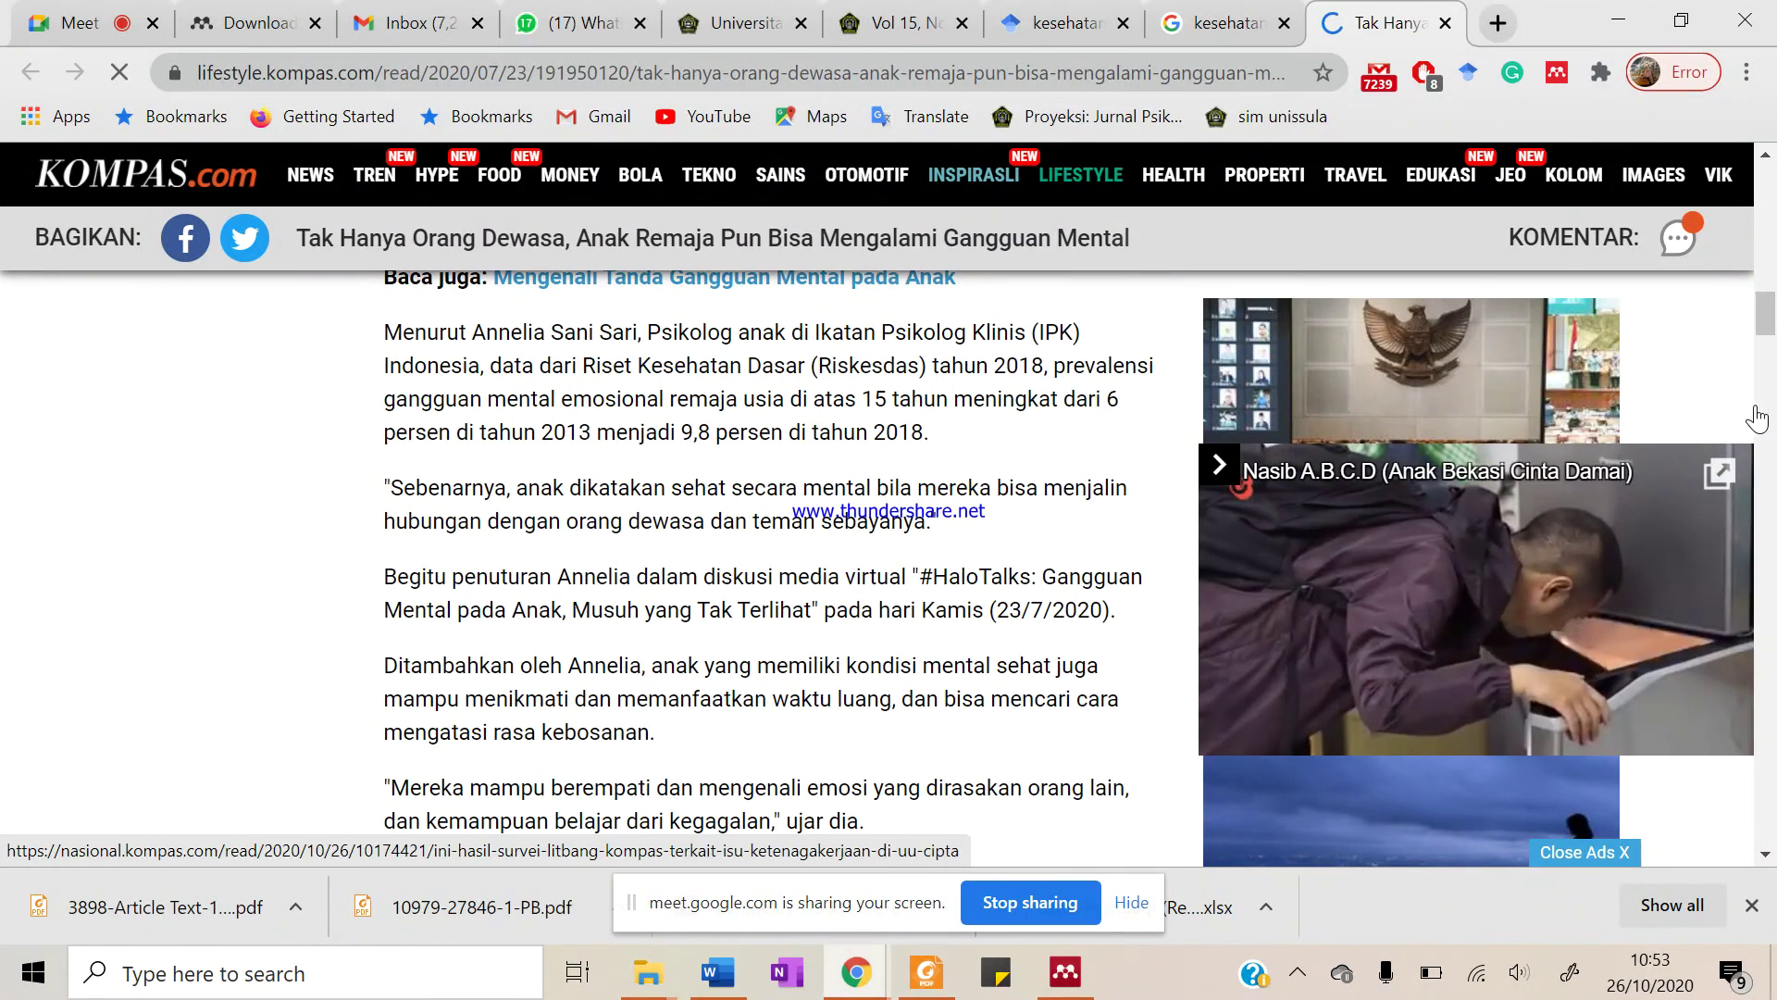
Save the Kompas article as a complete webpage on the DATA (D:) drive under the suggested file name
right_click(654, 421)
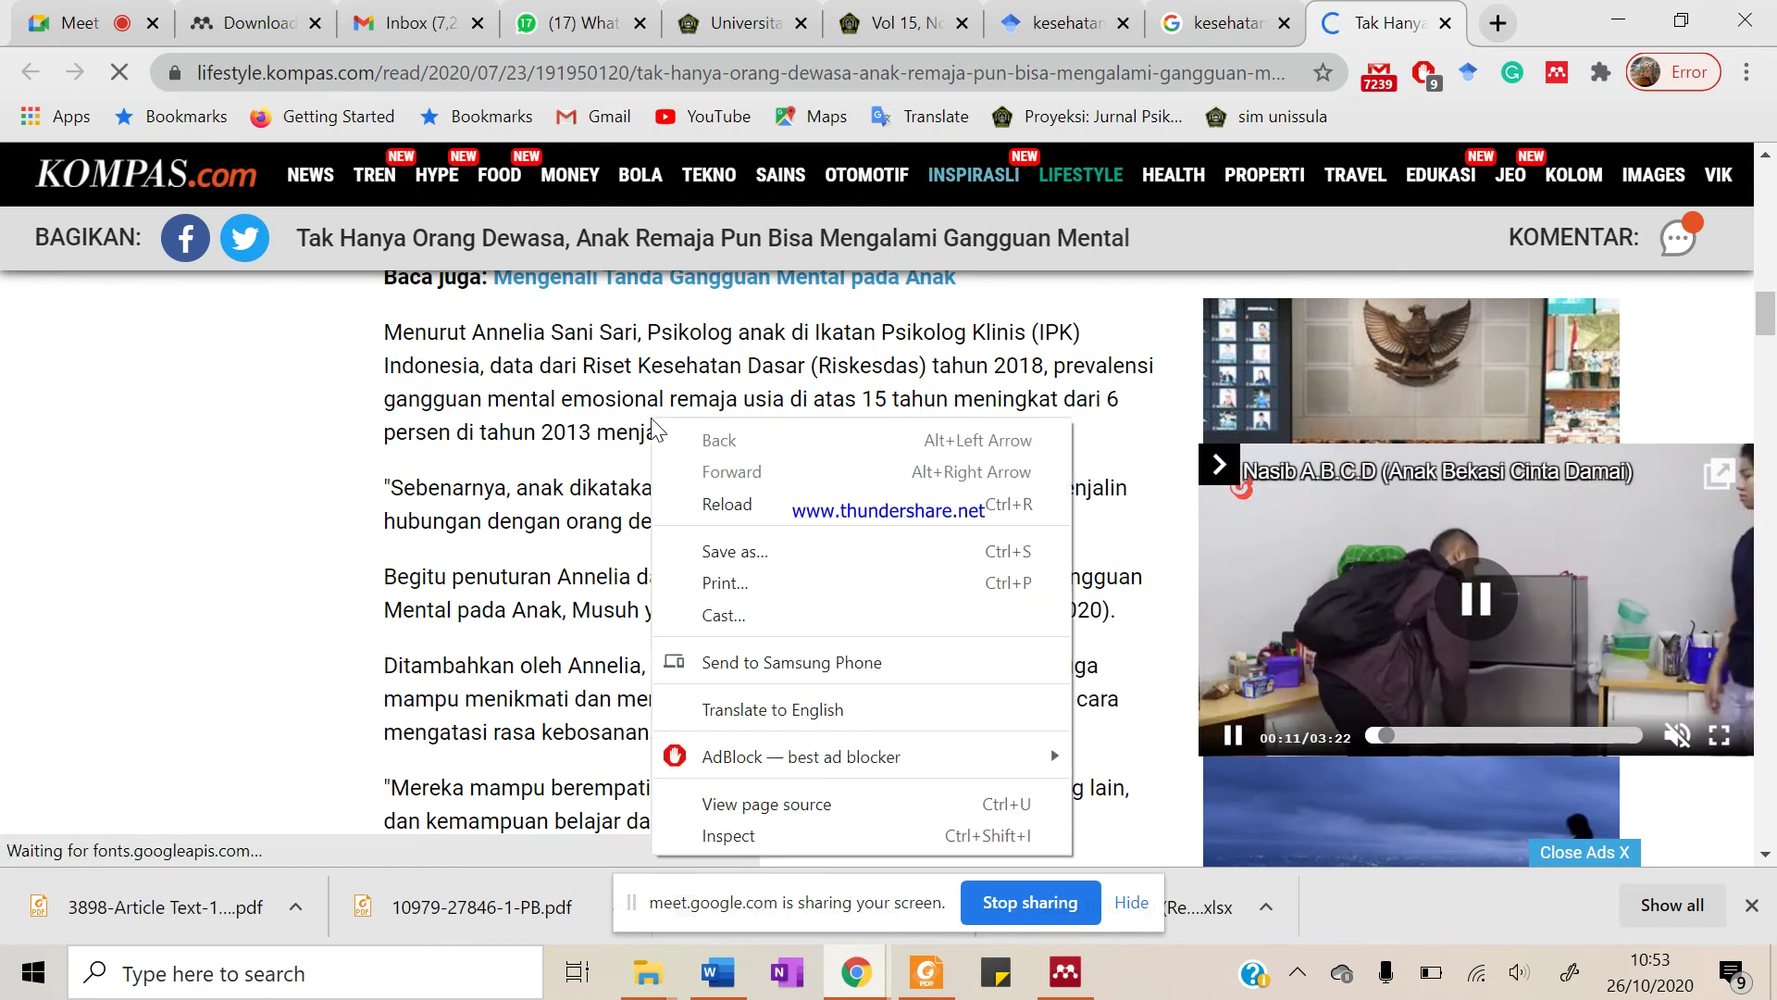
click(767, 554)
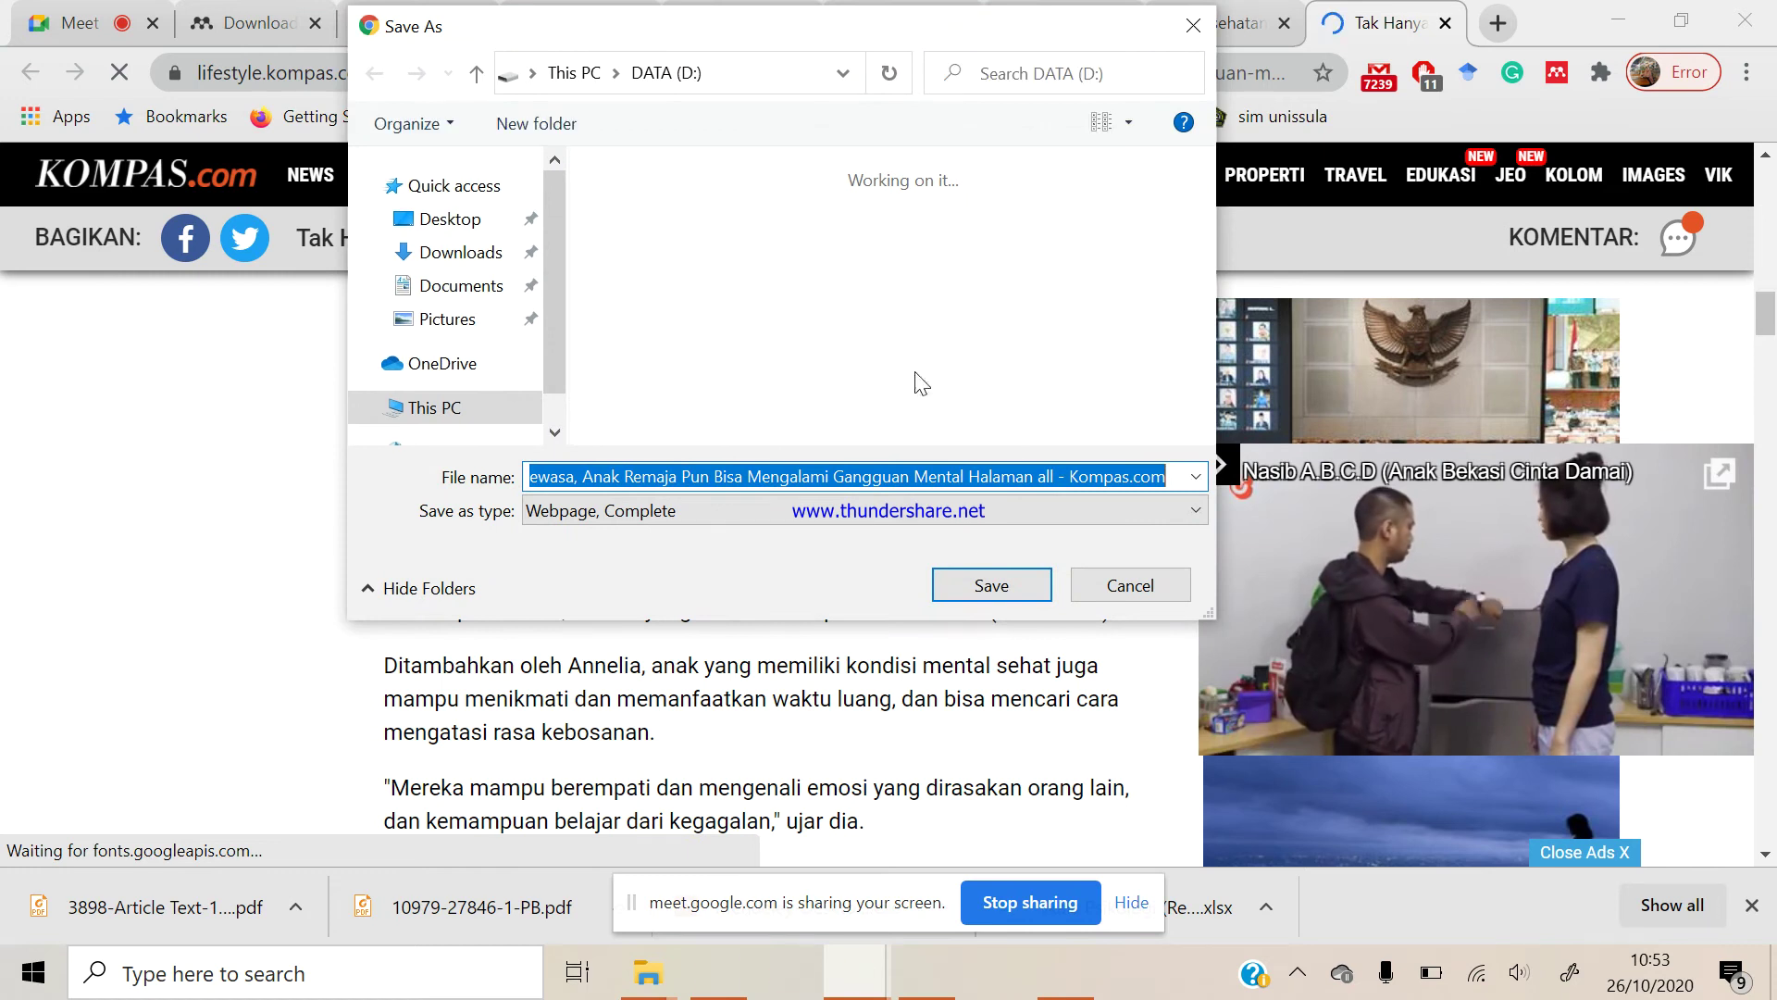
click(986, 589)
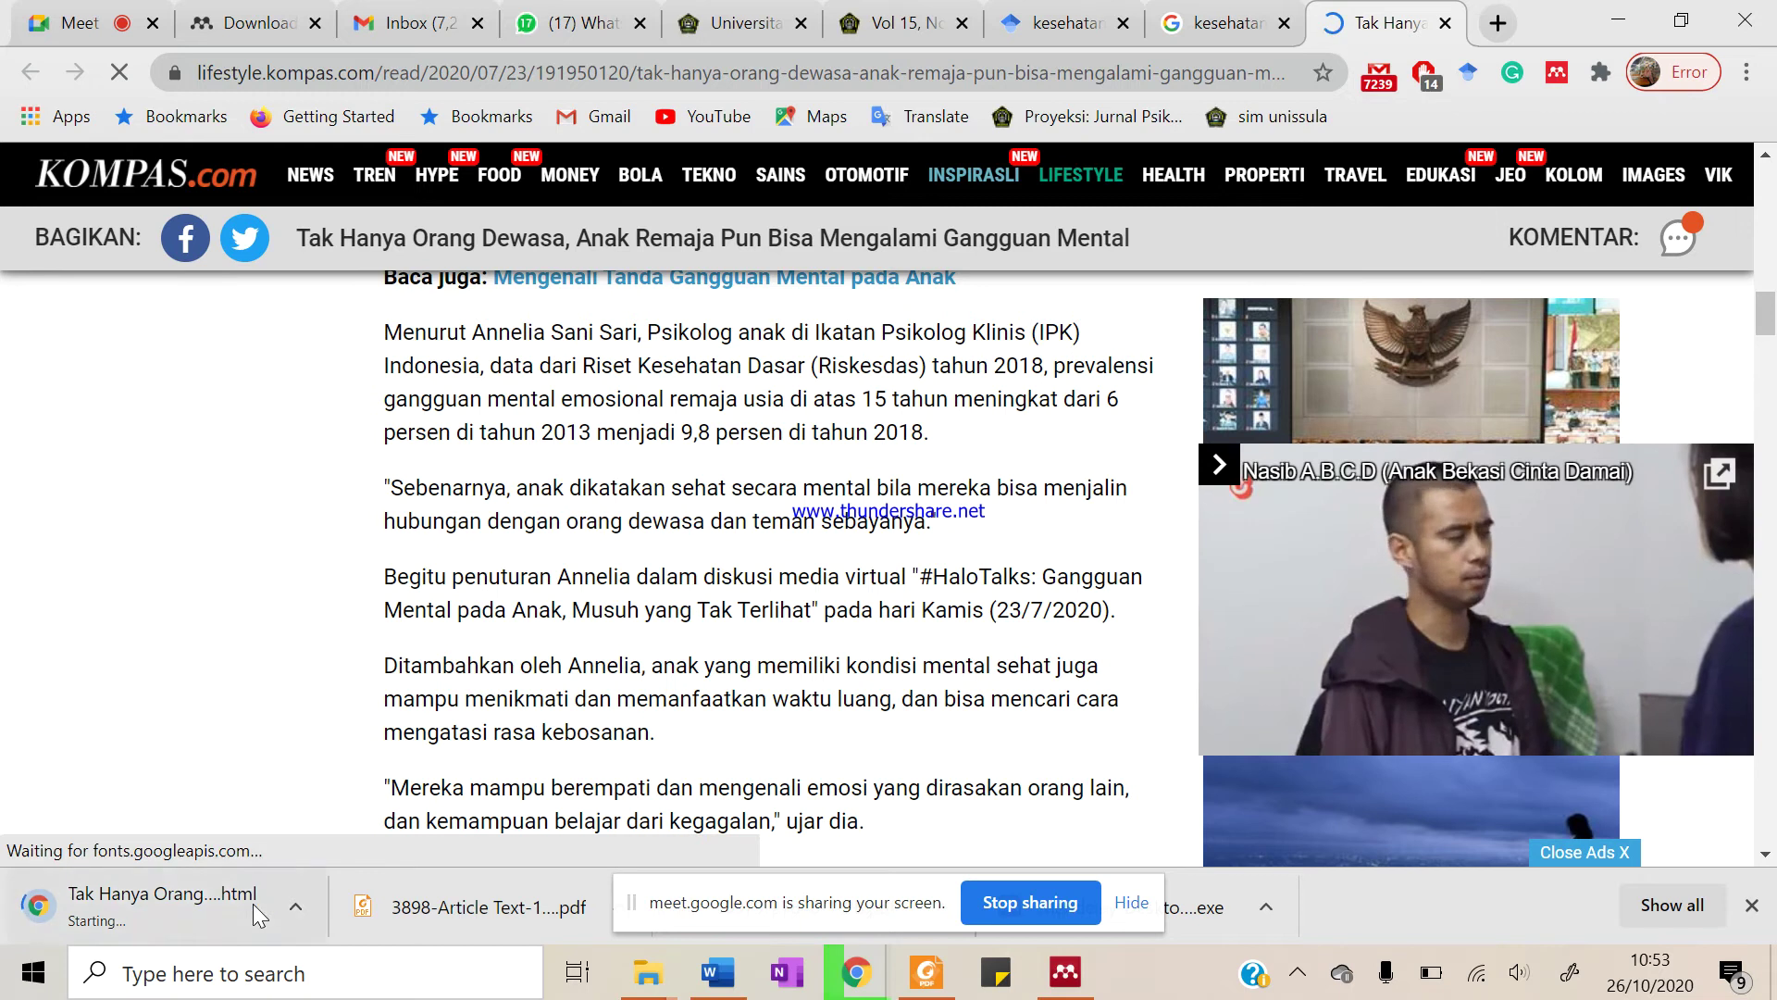
click(288, 909)
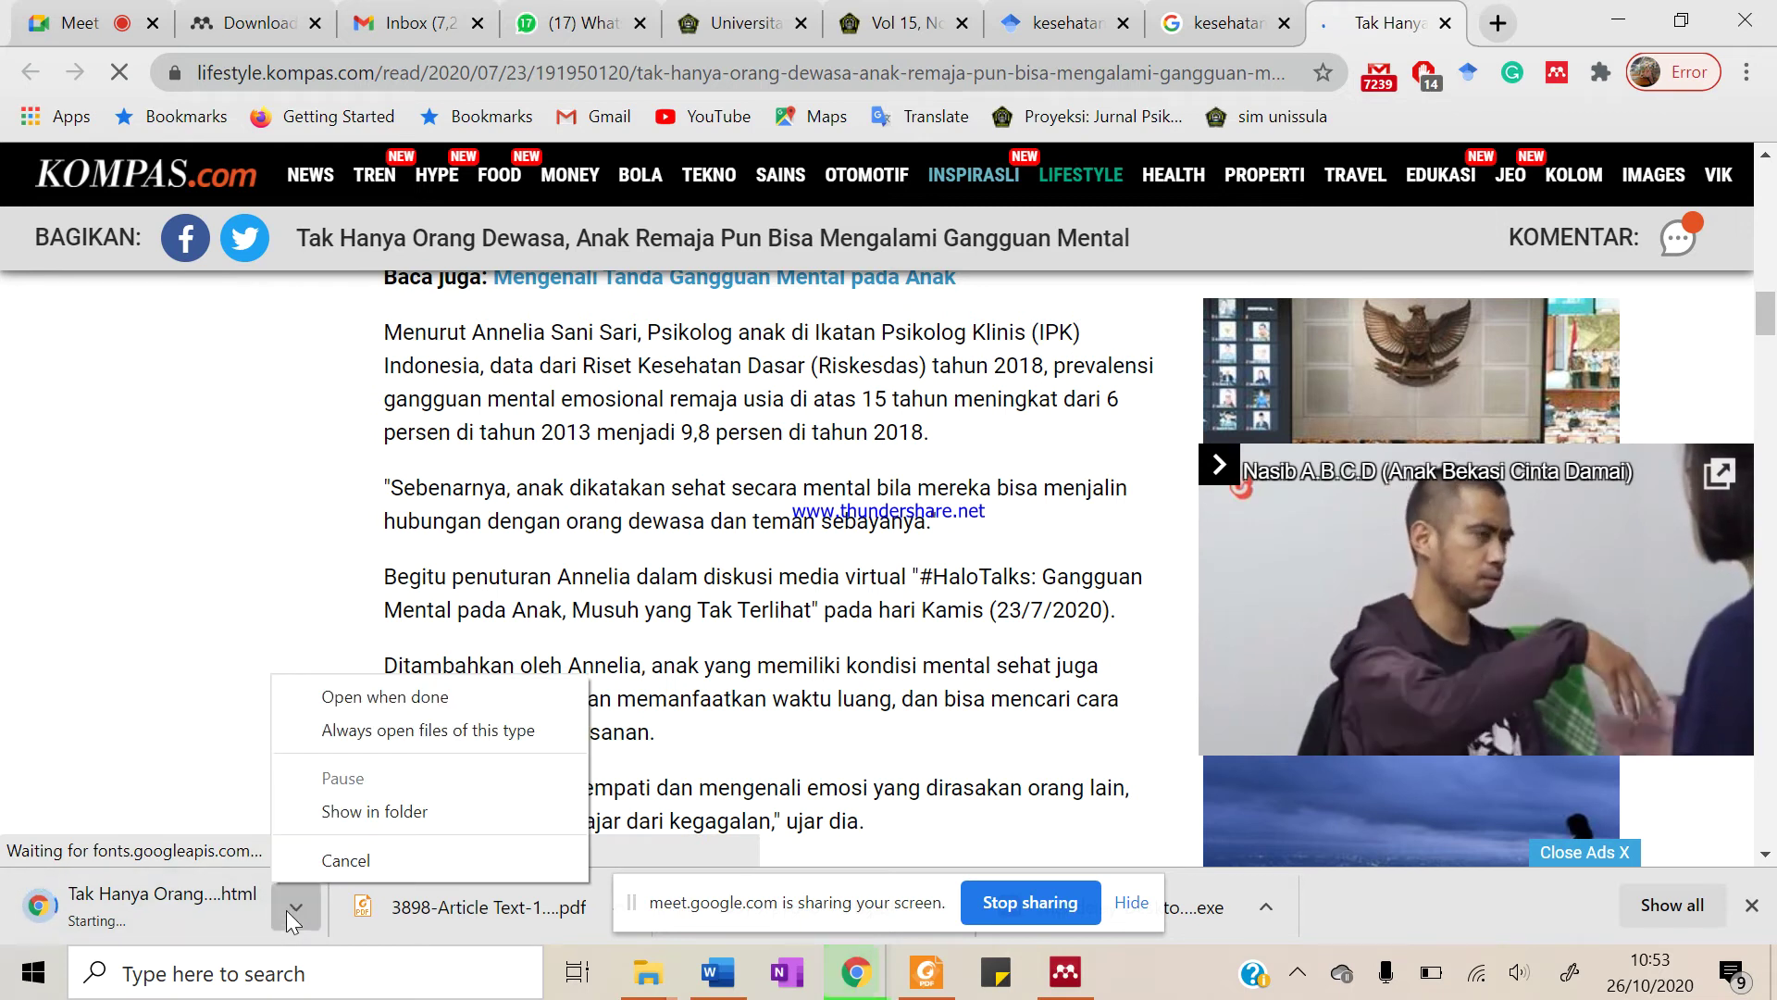
click(185, 592)
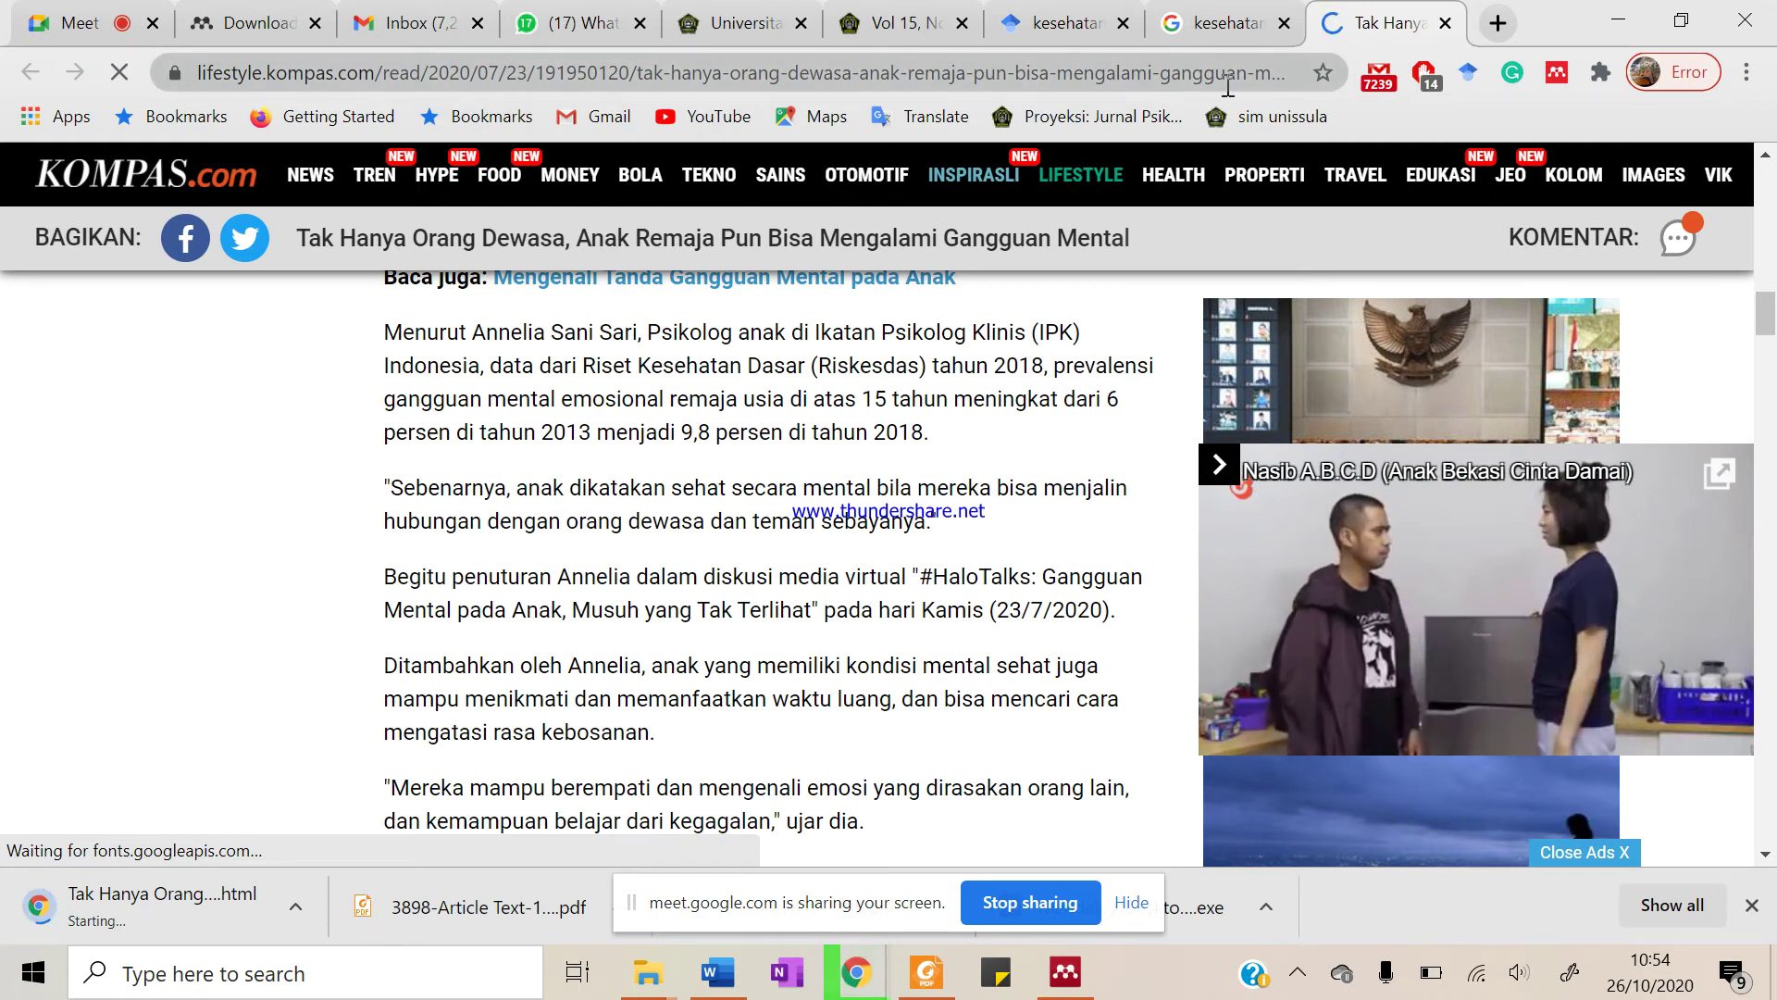
Copy the Kompas article's web address into the blank Word document beneath the heading "LINK WEBSITE"
click(1083, 82)
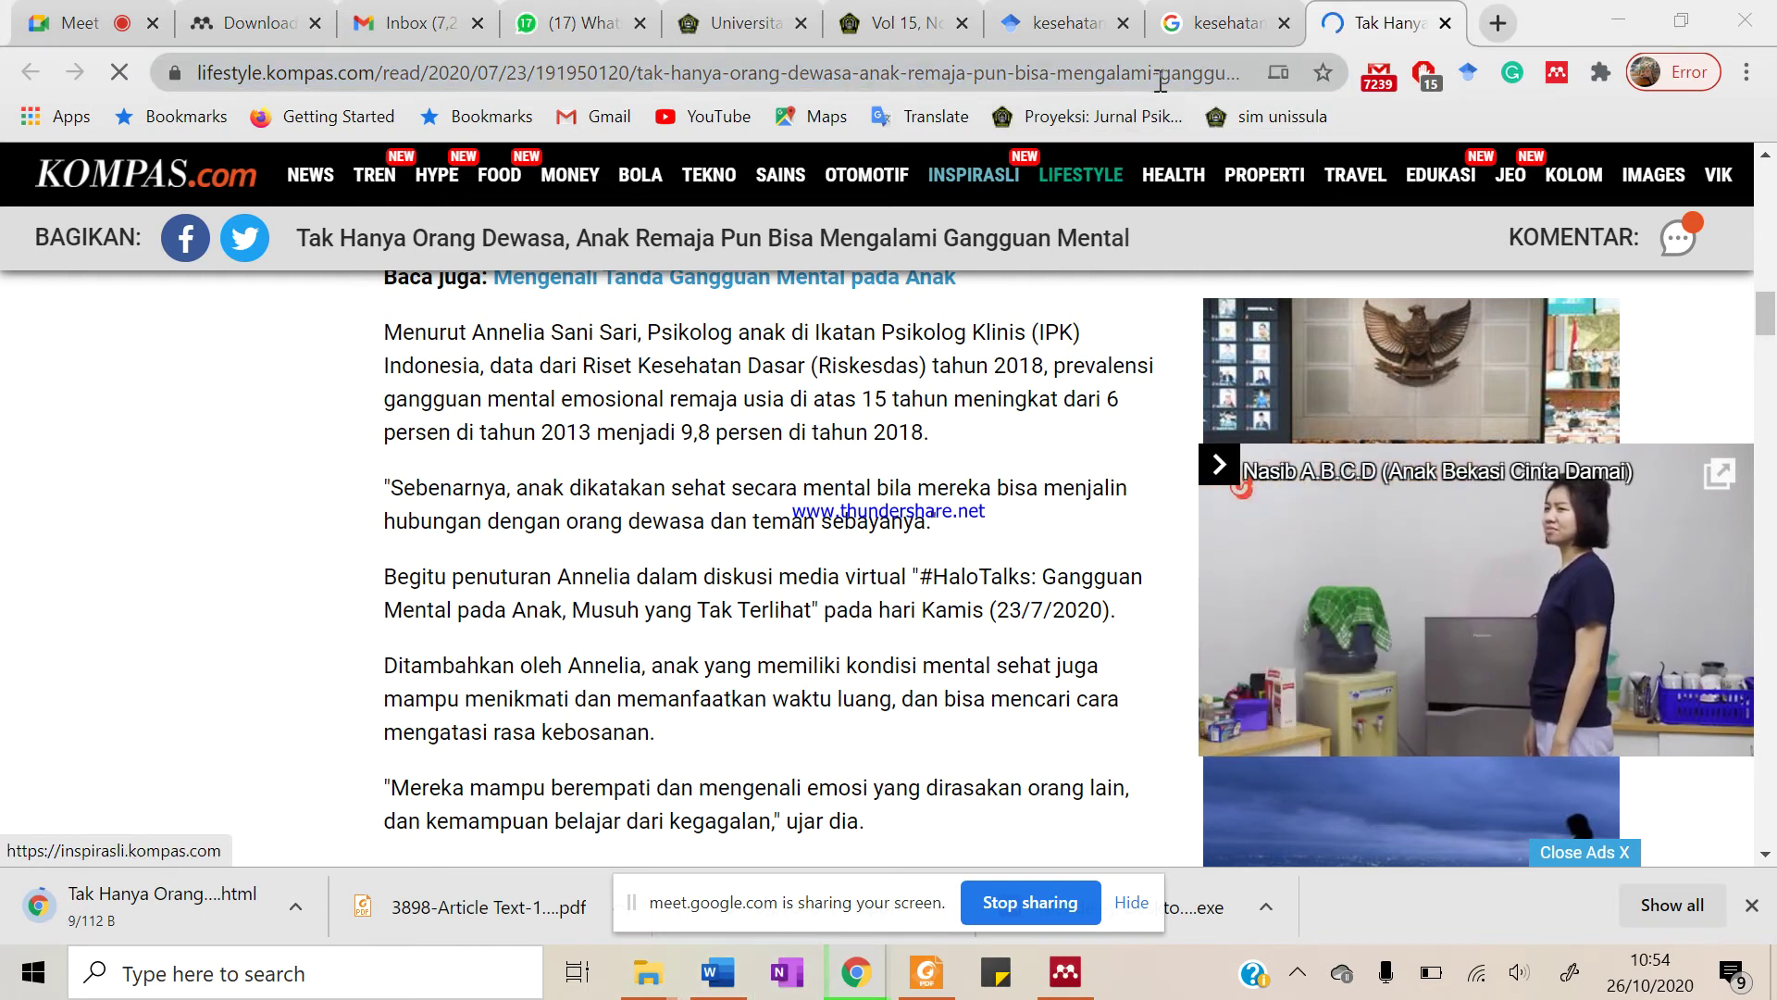
click(717, 972)
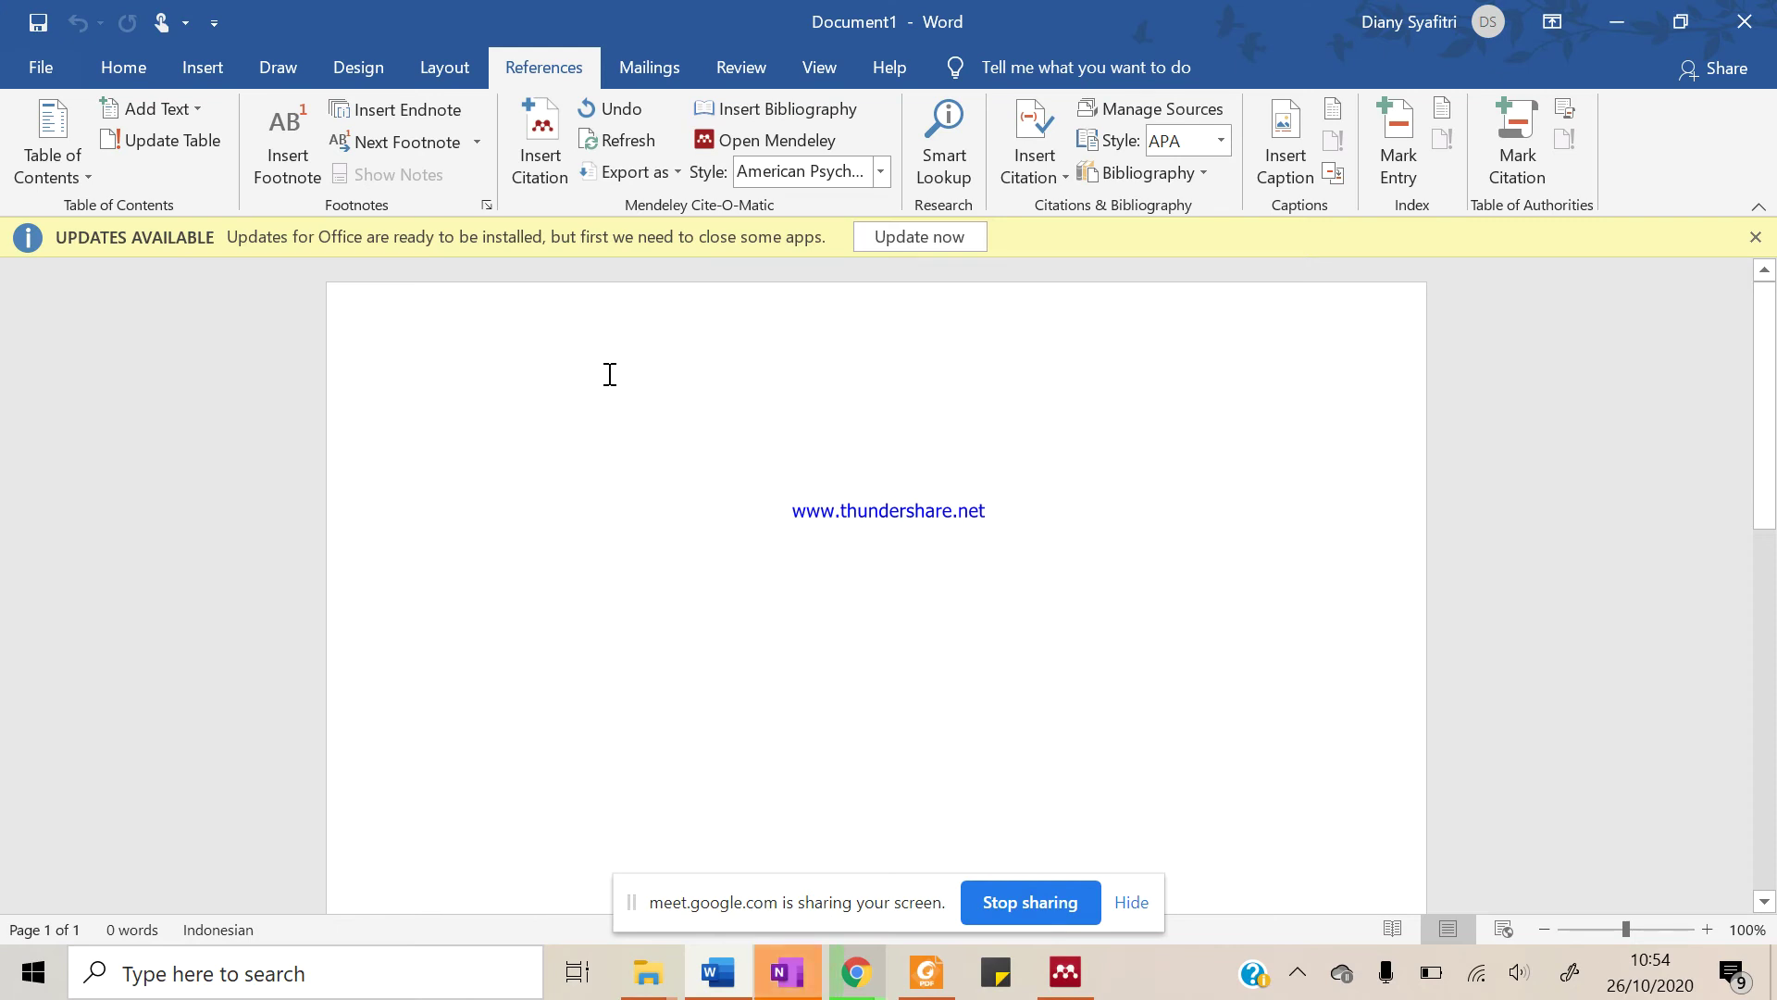
text(LINK W)
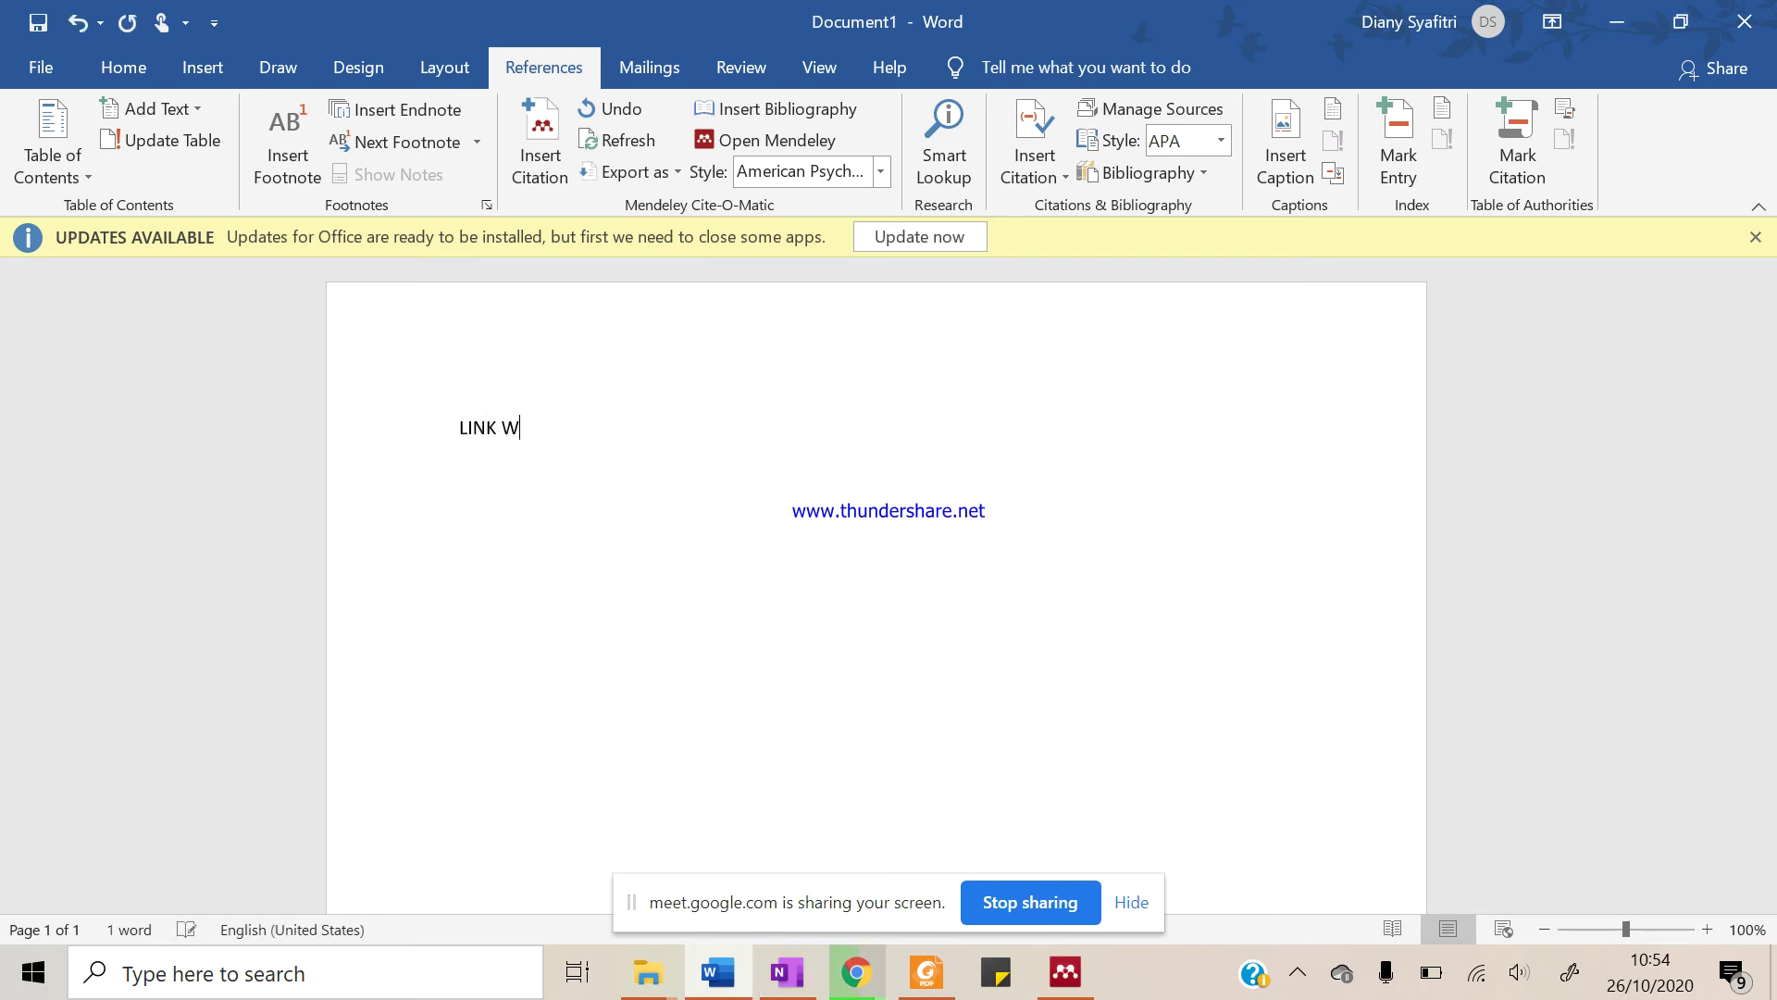
text(EBSITE)
key(Return)
text(https://lifestyle.kompas.com/read/2020/07/23/191950120/tak-hanya-orang-dewasa-anak-remaja-pun-bisa-mengalami-gangguan-mental?page=all)
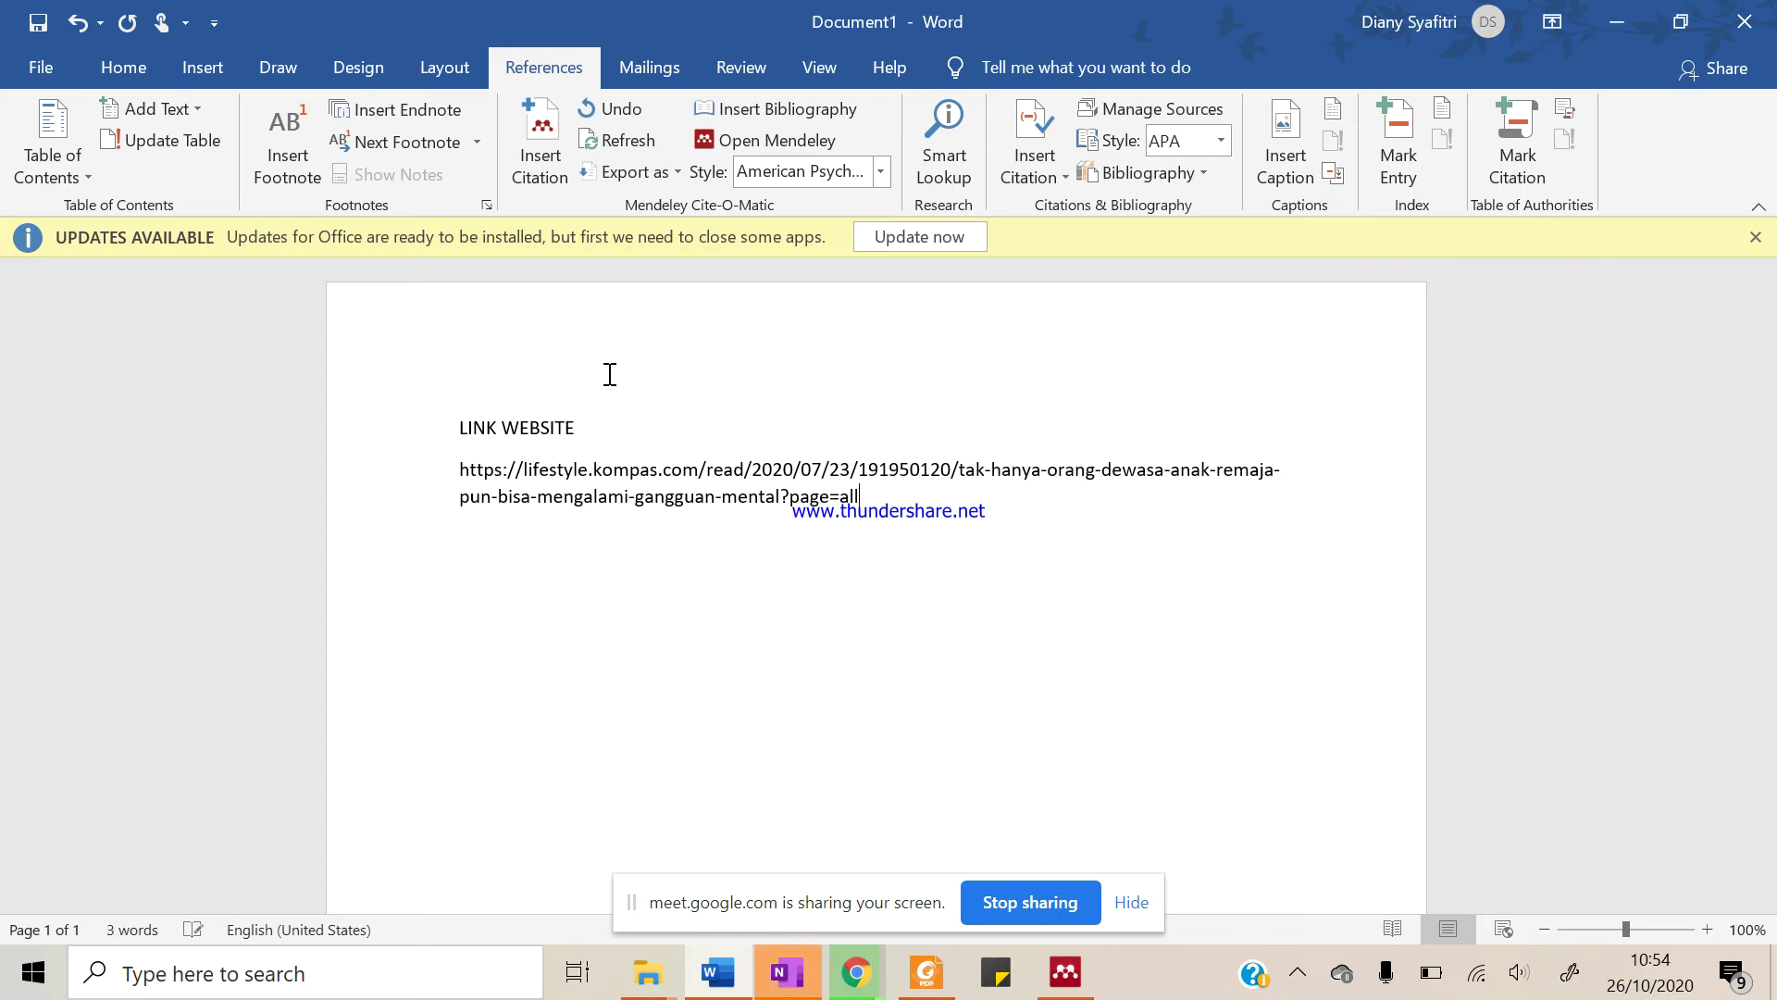
Add the access date and time "(26 okt 2020, jam 10:54)" after the article link
text(()
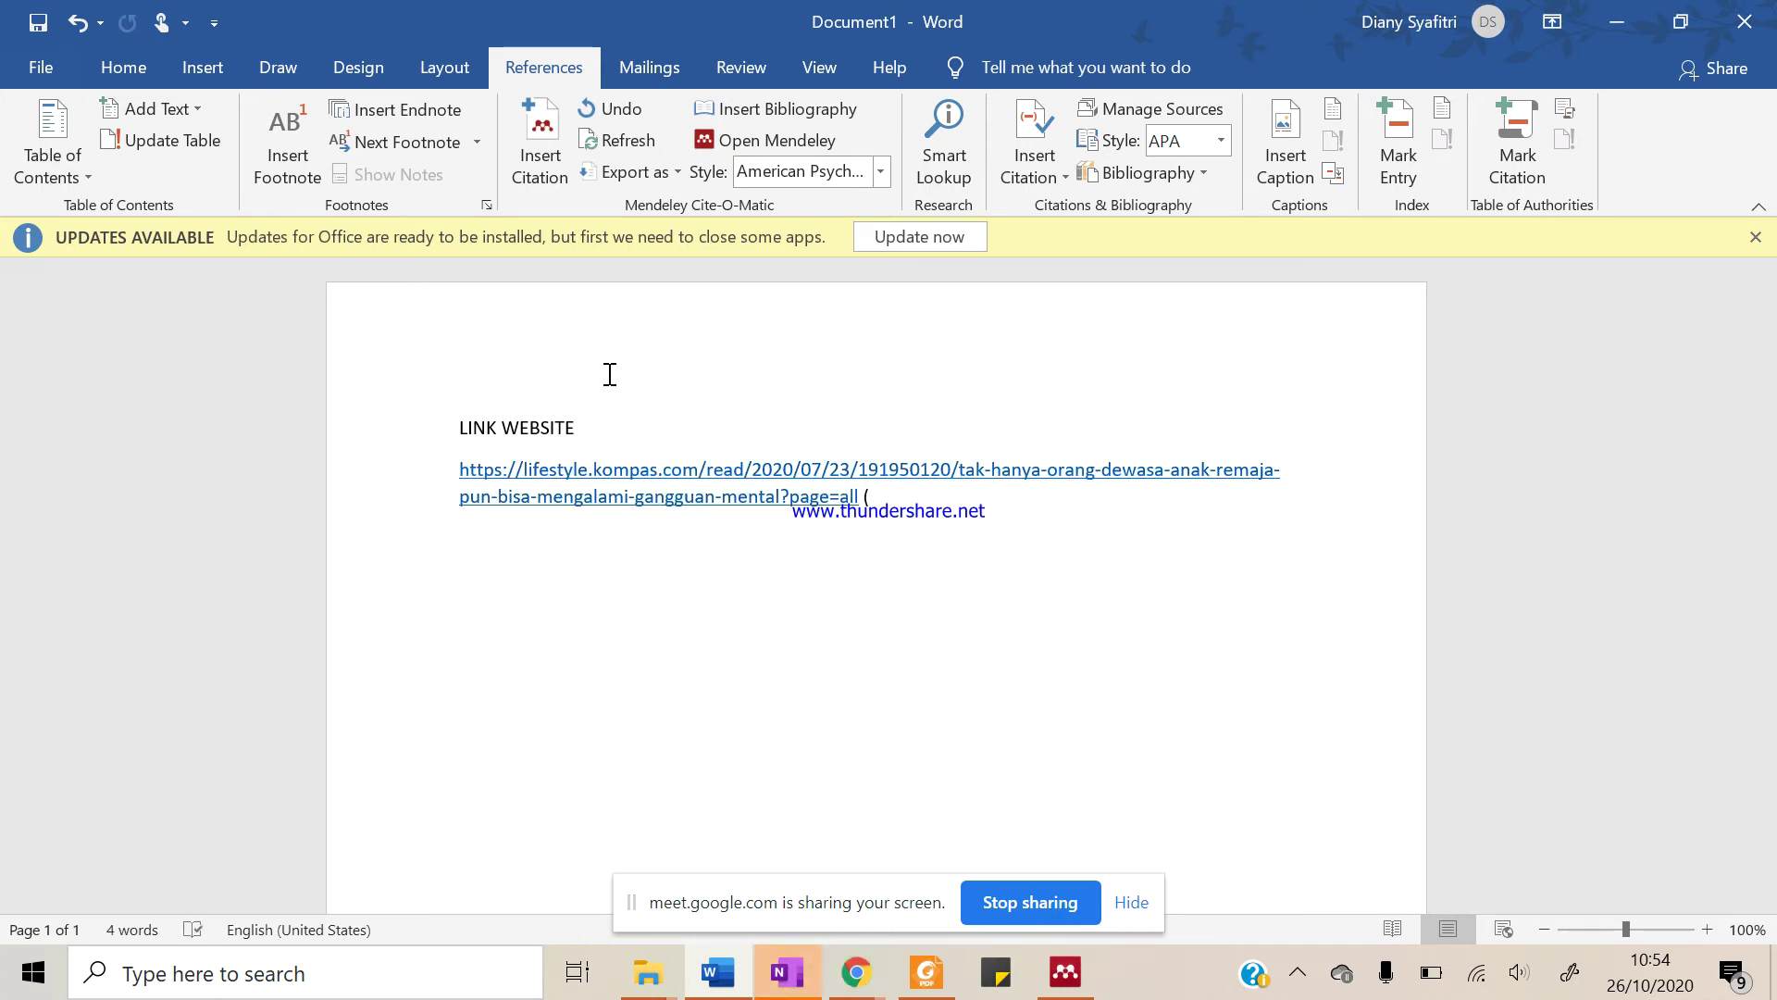
text(26 okt)
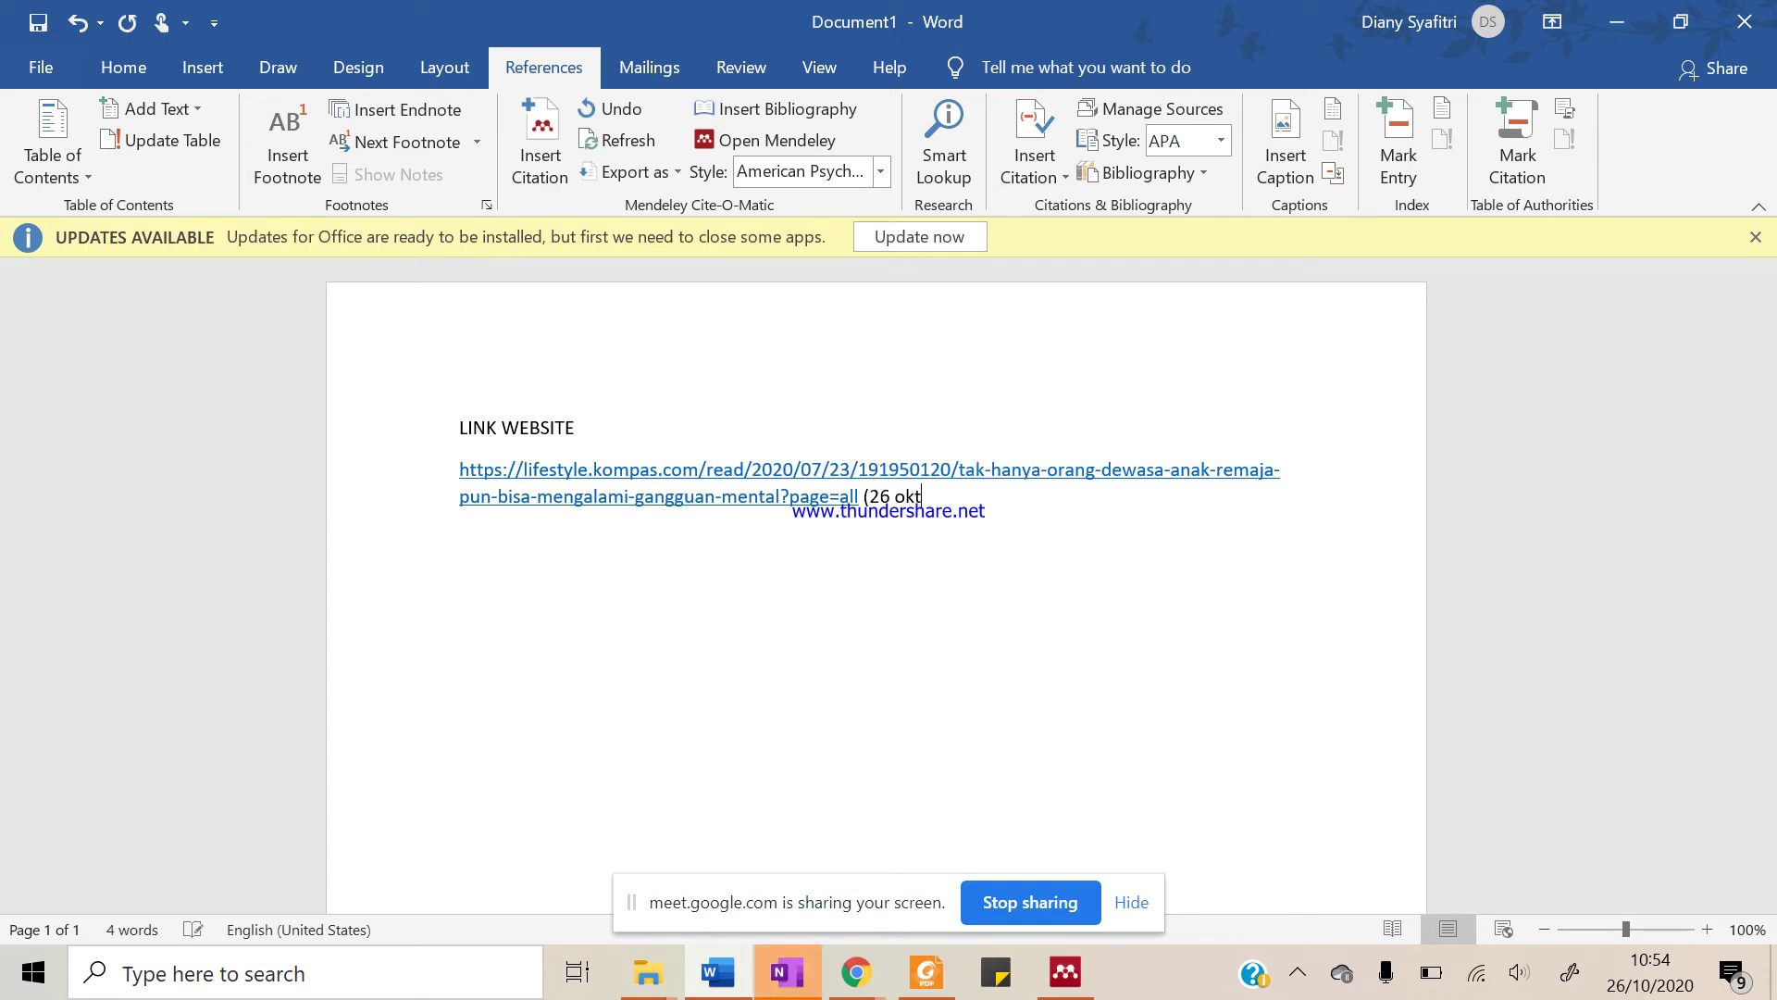
text( 2020, jam 10:54))
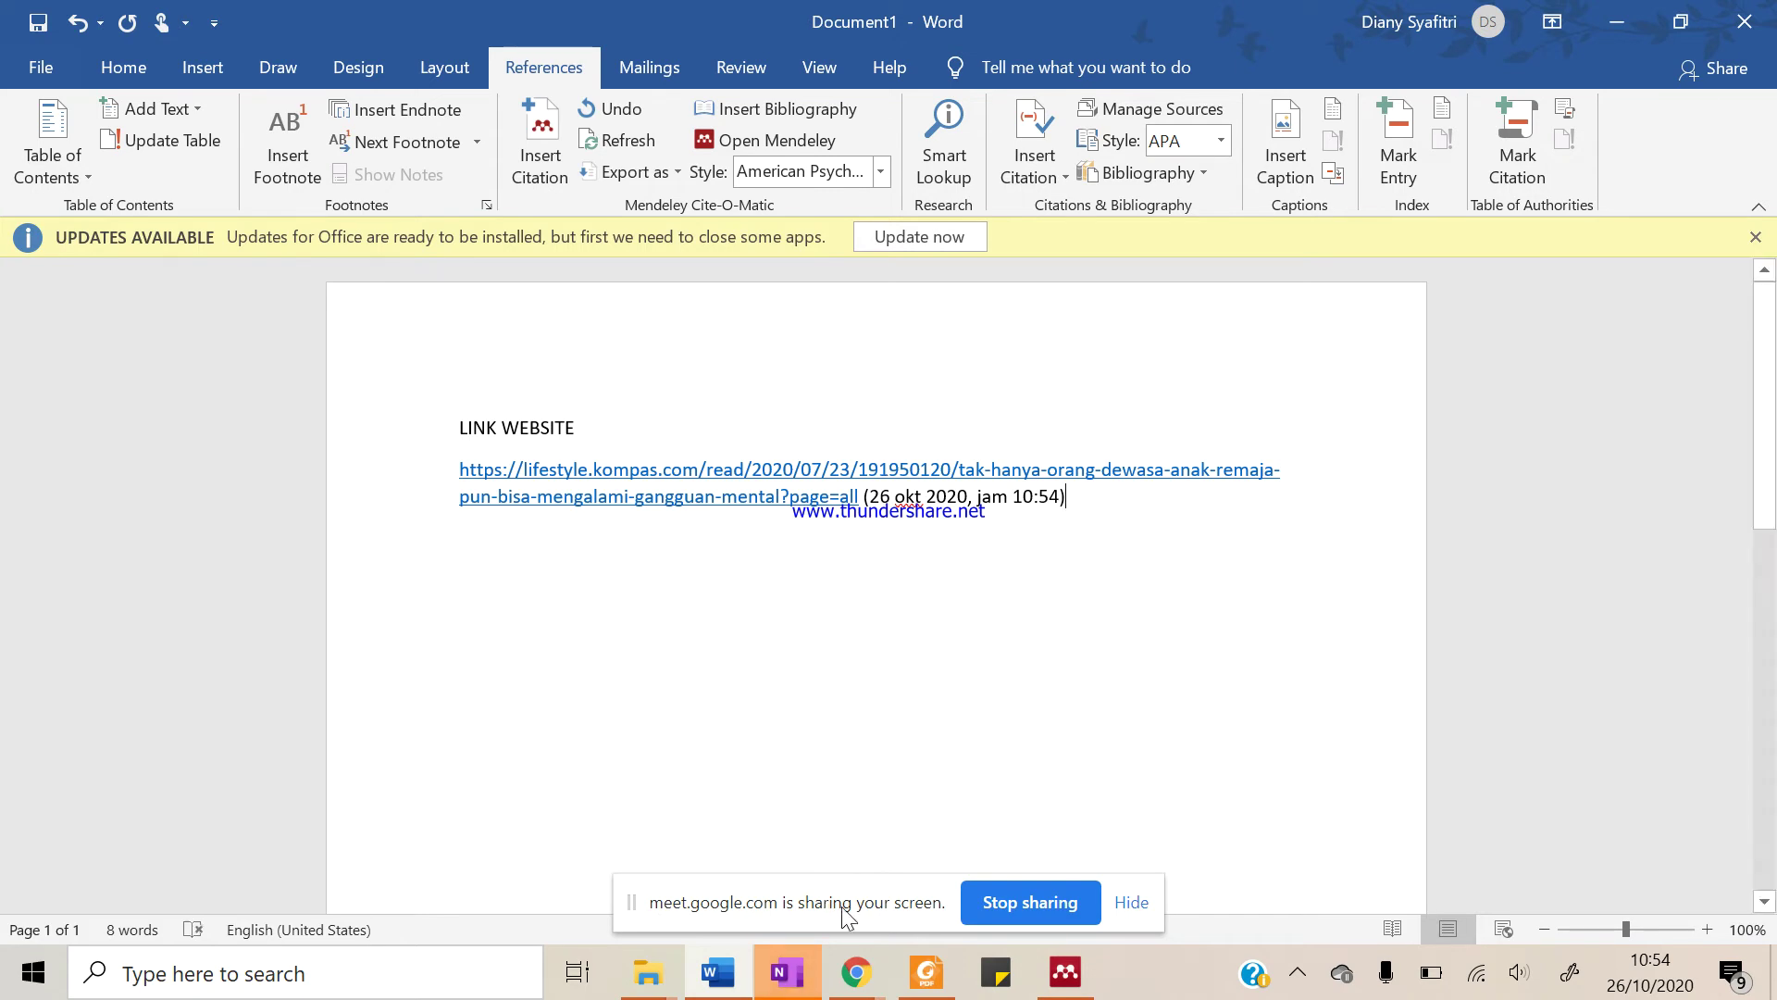
Switch back to the Kompas article in Chrome, minimizing OneNote if it comes to the front
mouse_move(857, 972)
click(776, 893)
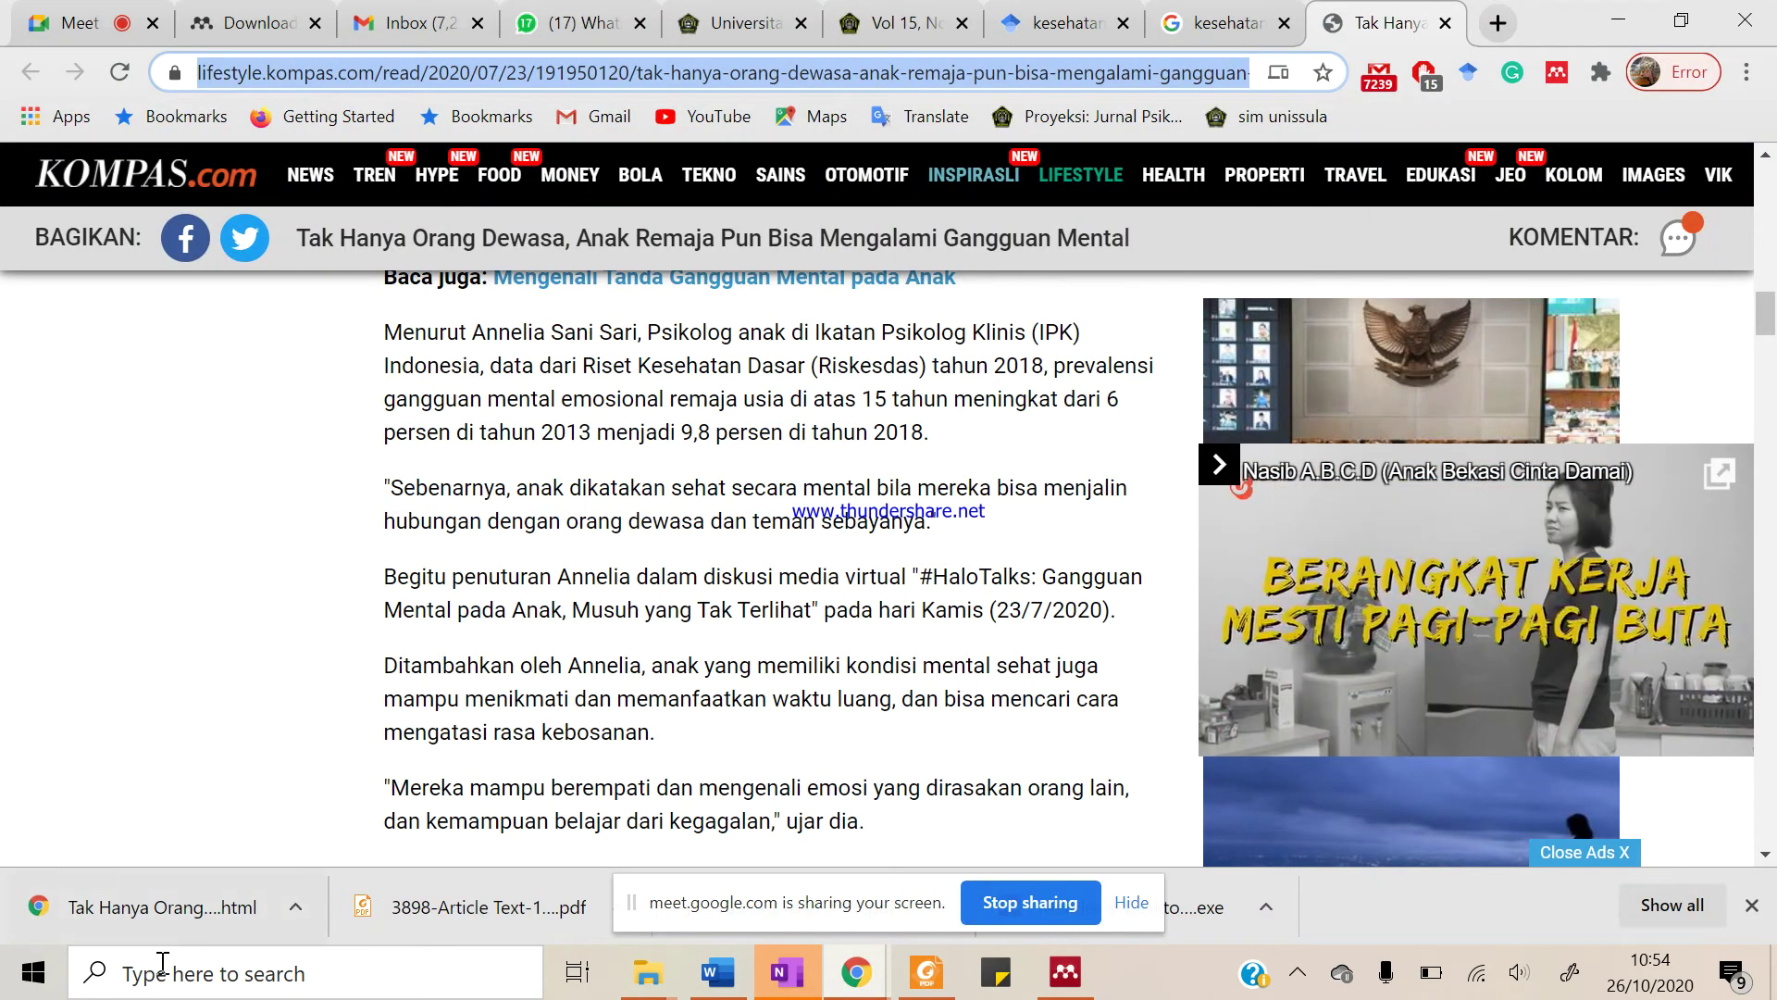
click(787, 972)
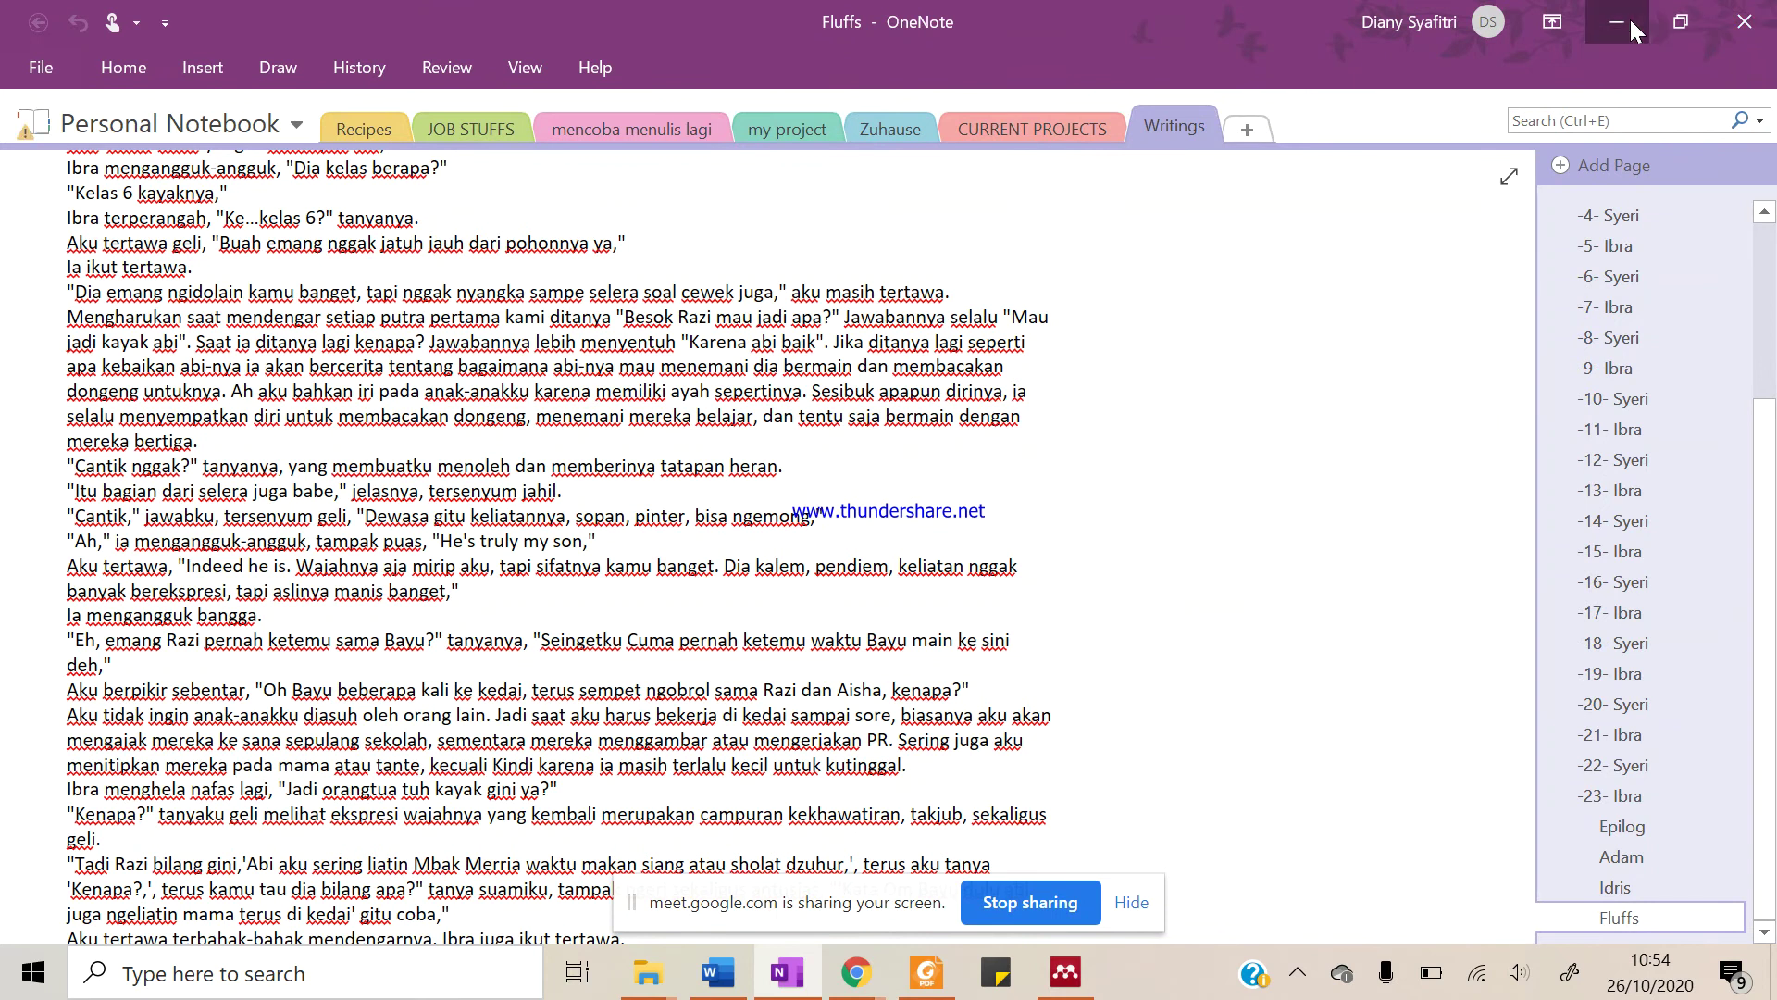
click(1620, 20)
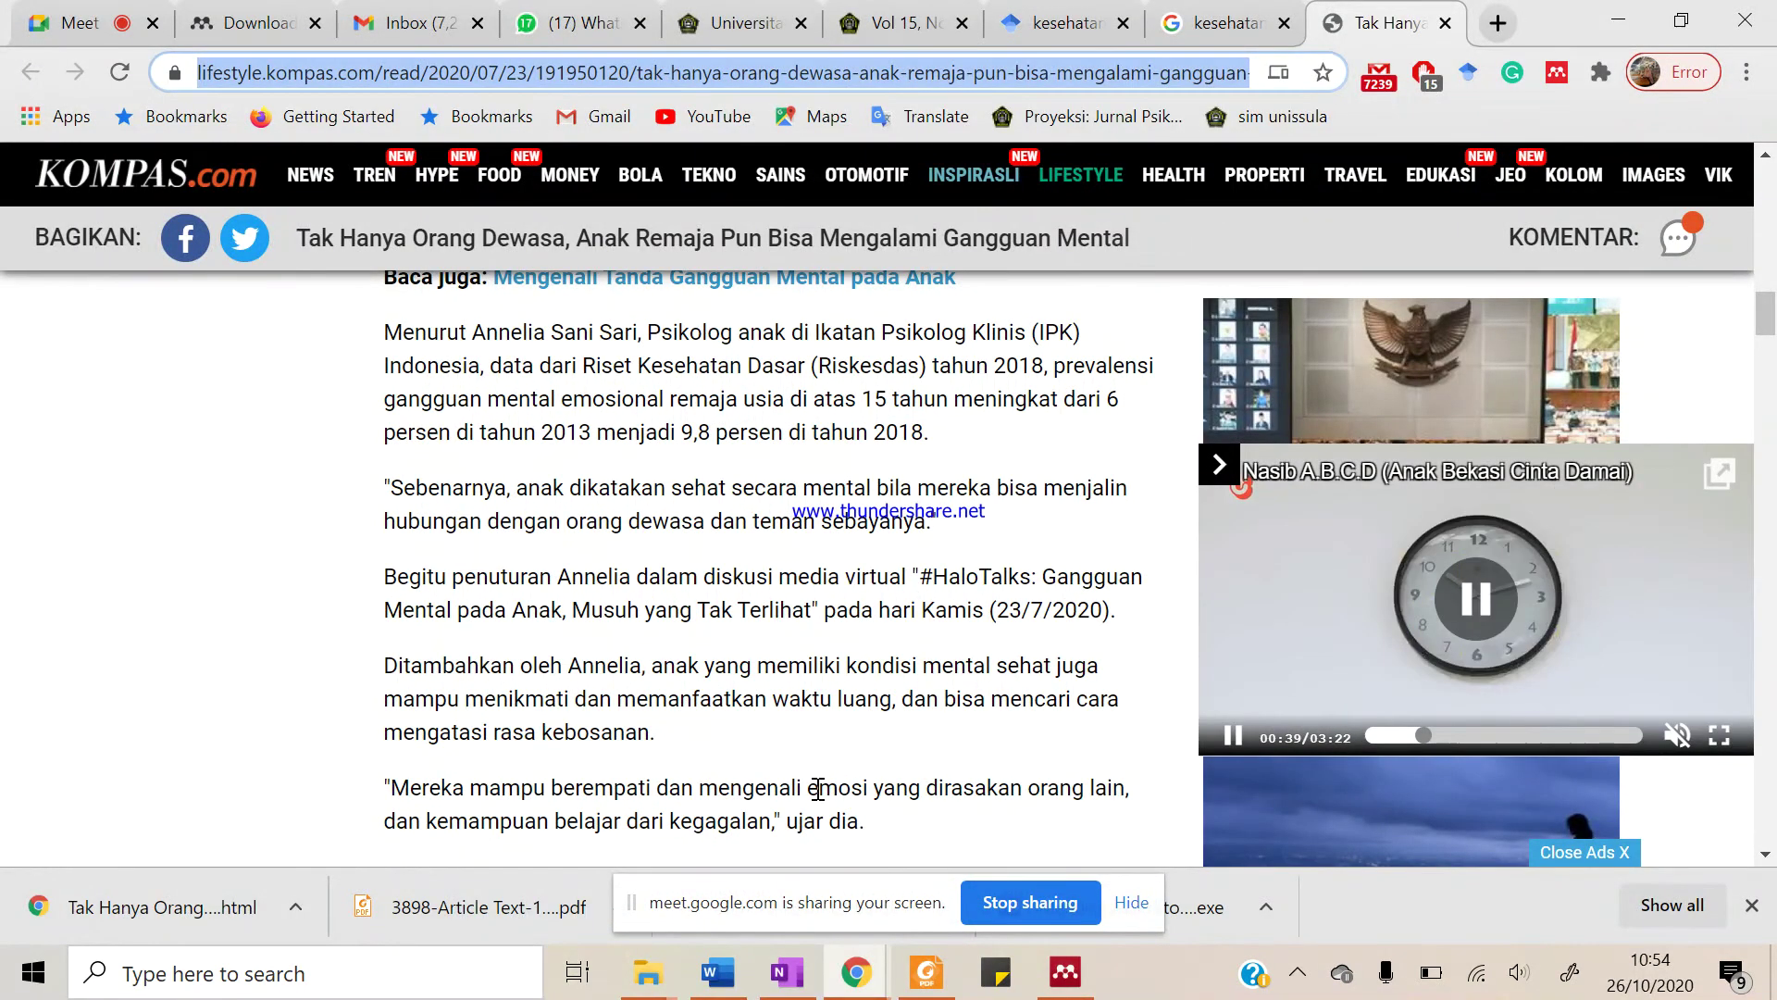
Review the article link and access date logged in the Word document, and return to the Kompas article in Chrome
click(718, 972)
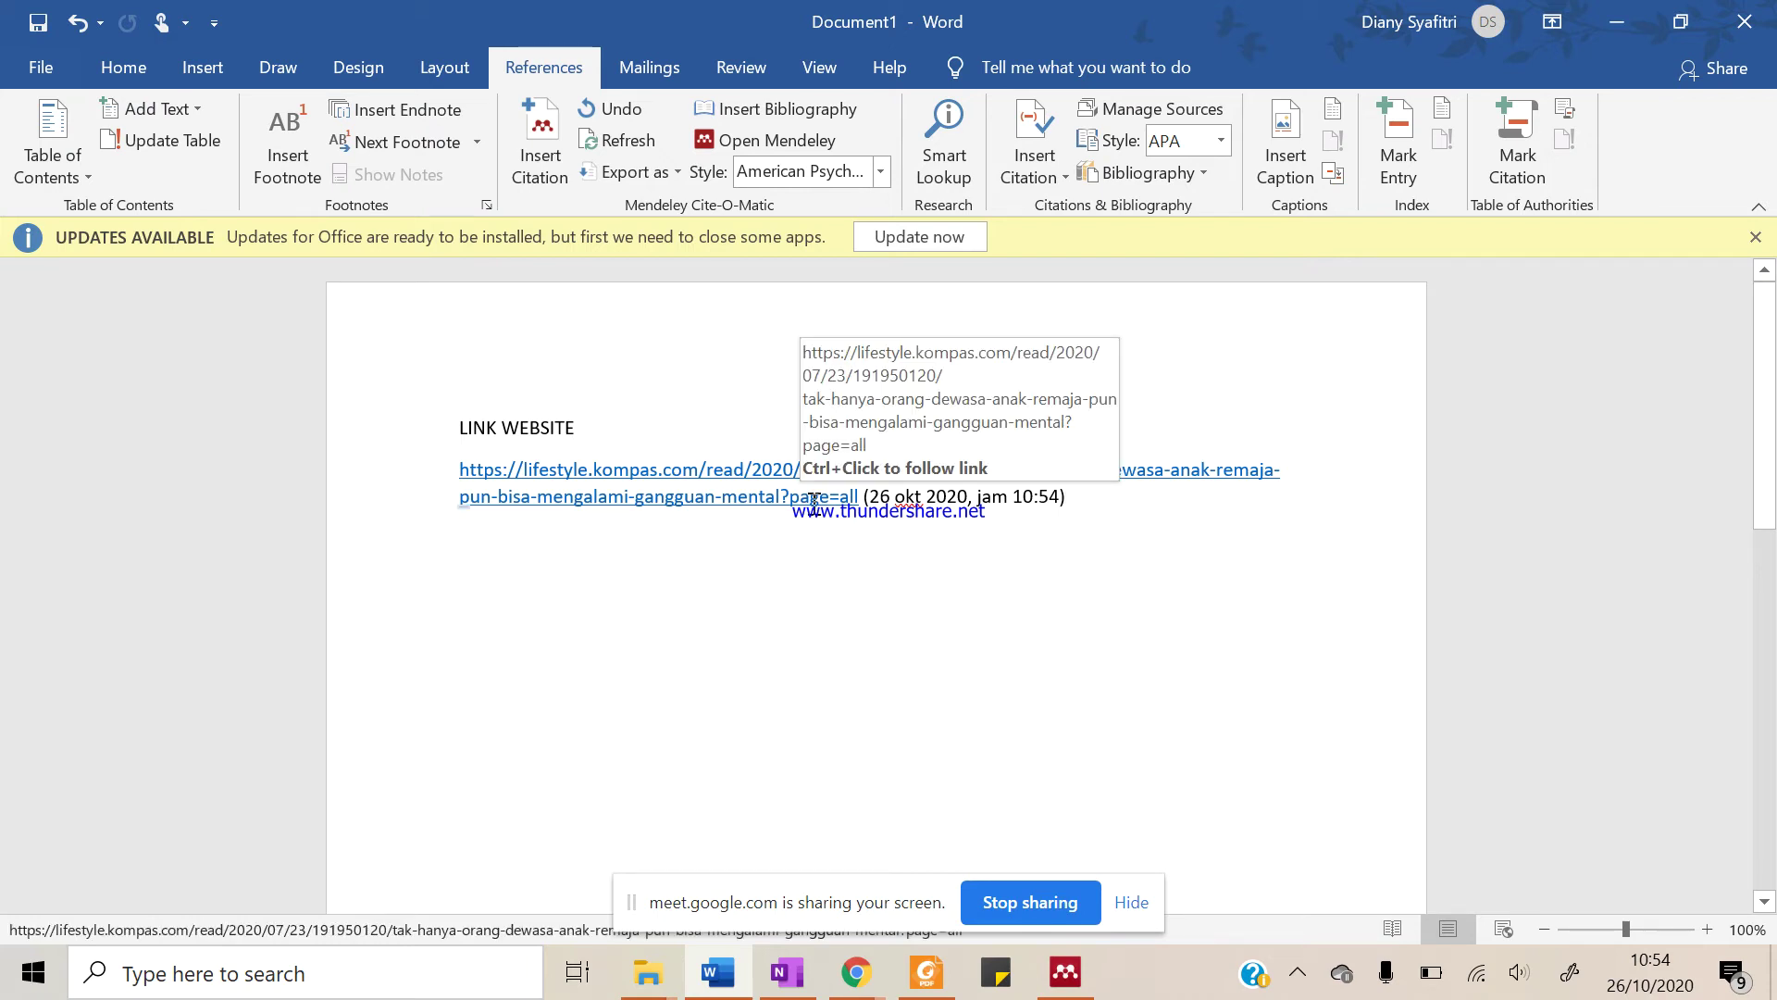
mouse_move(796, 972)
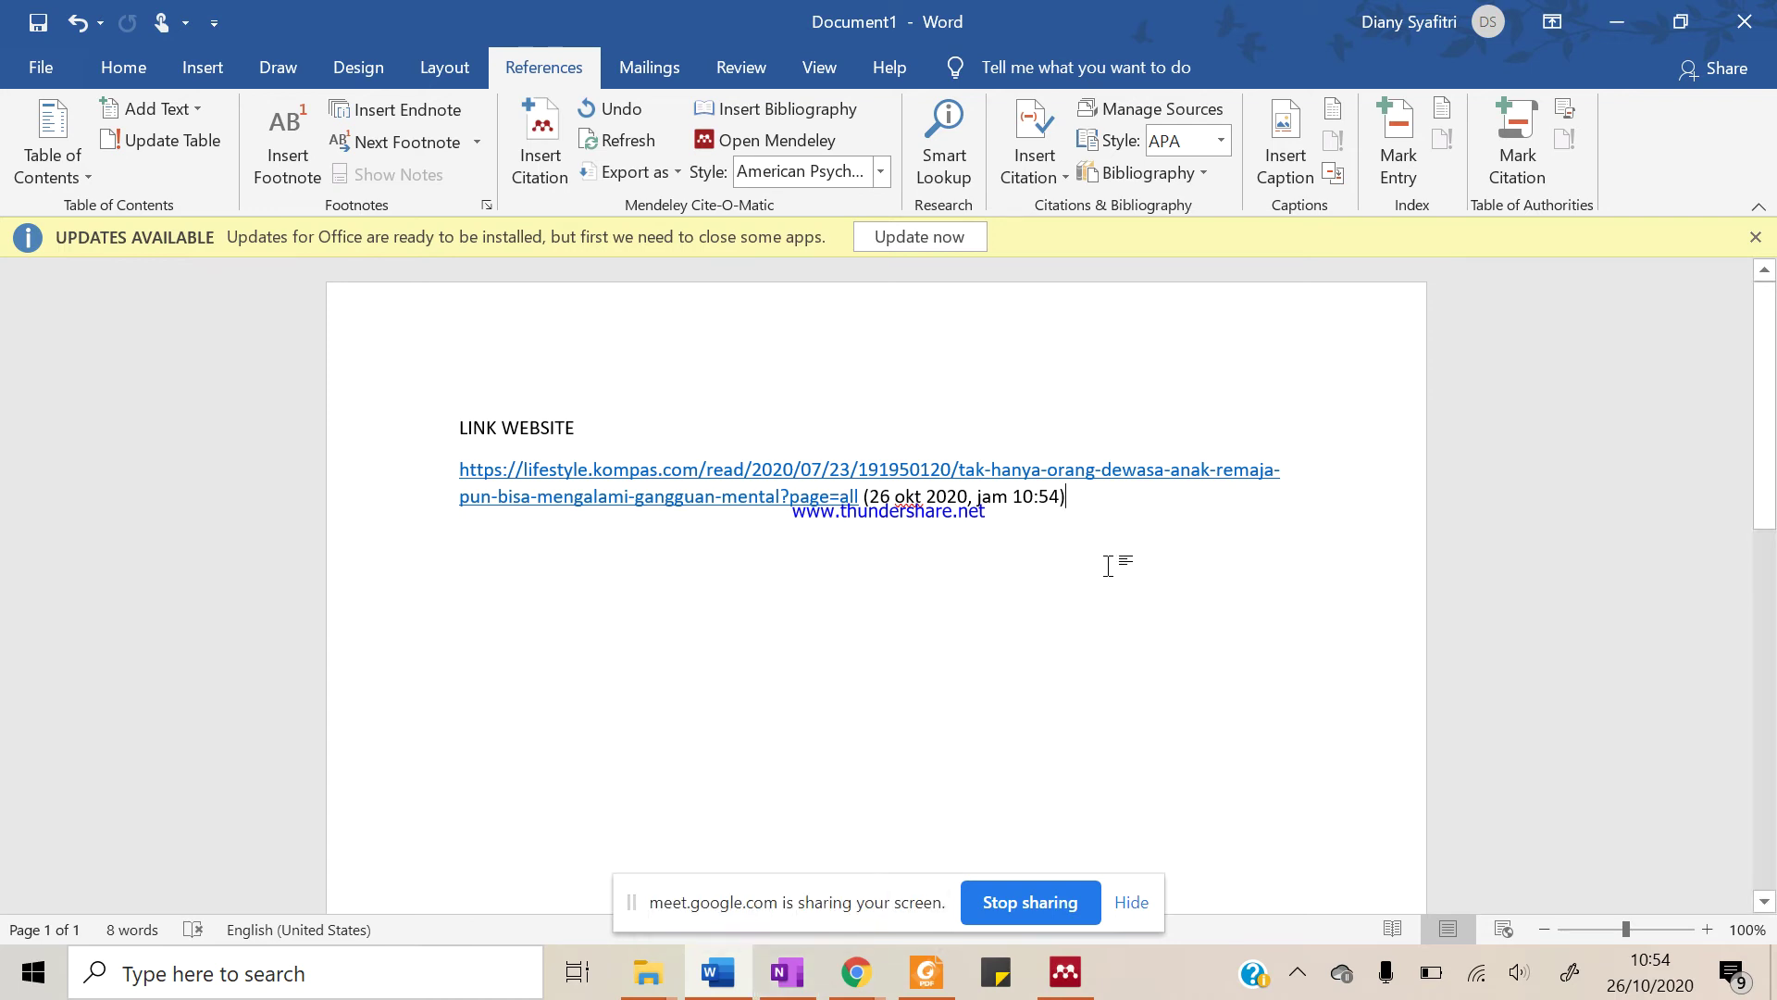
mouse_move(856, 971)
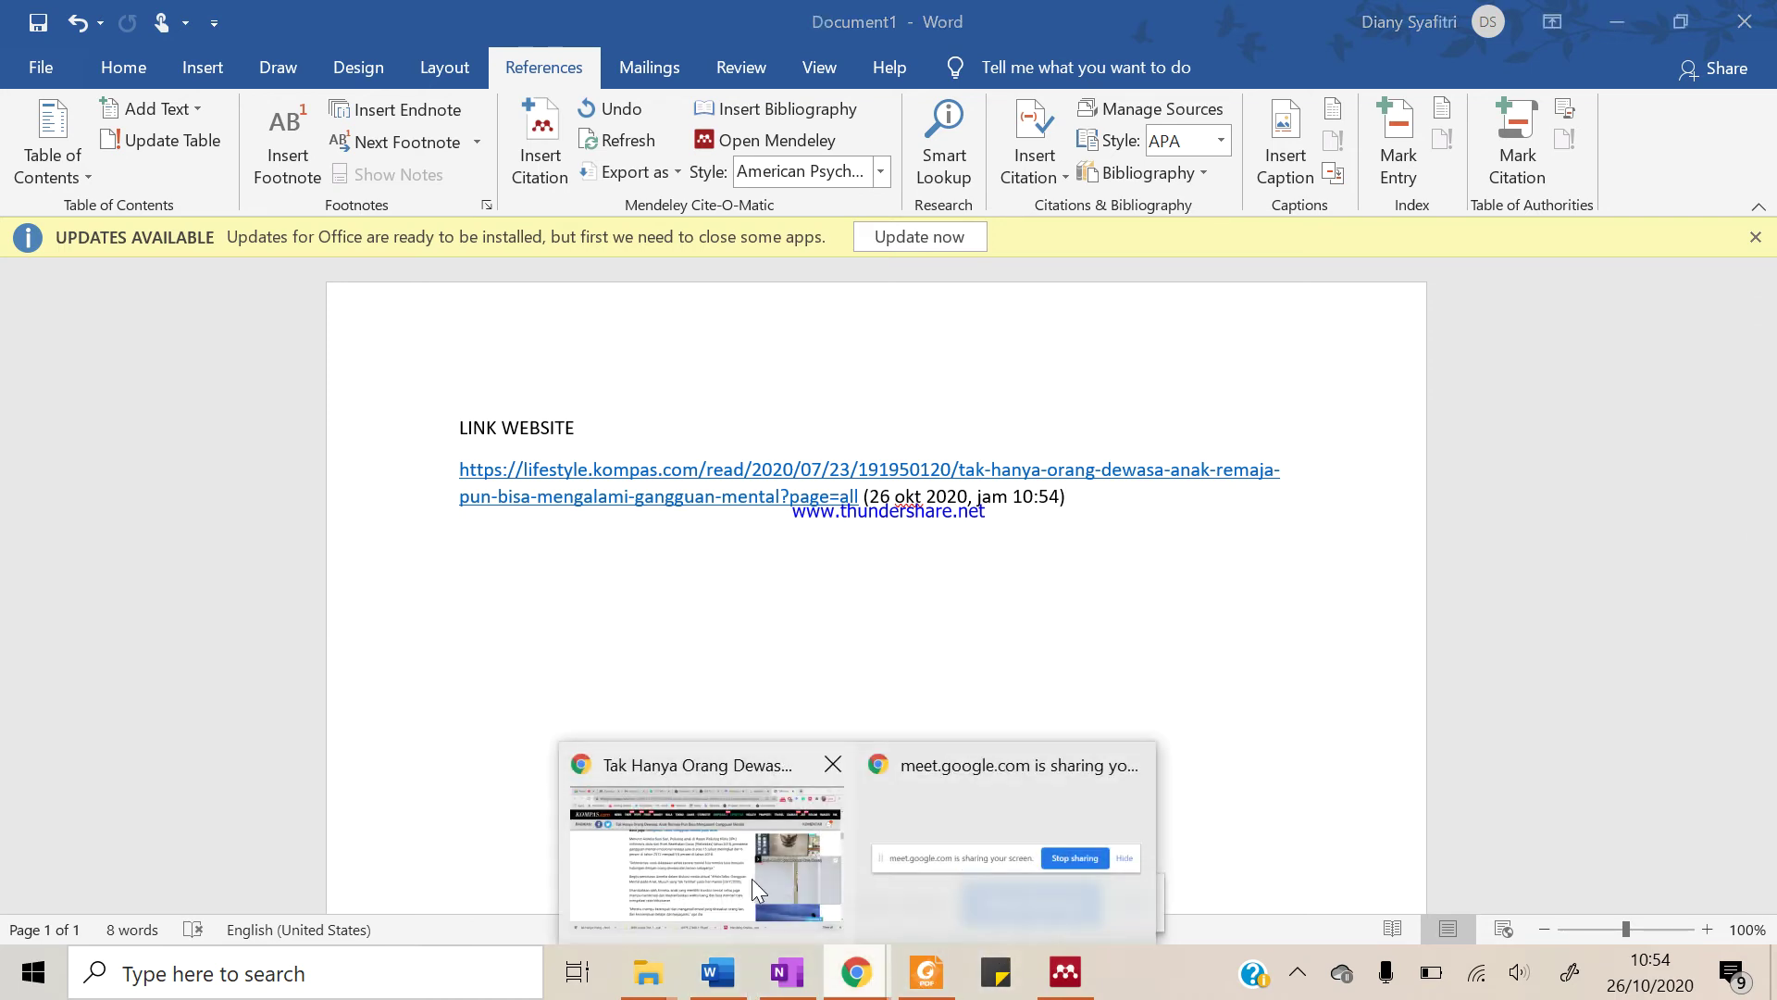
click(757, 890)
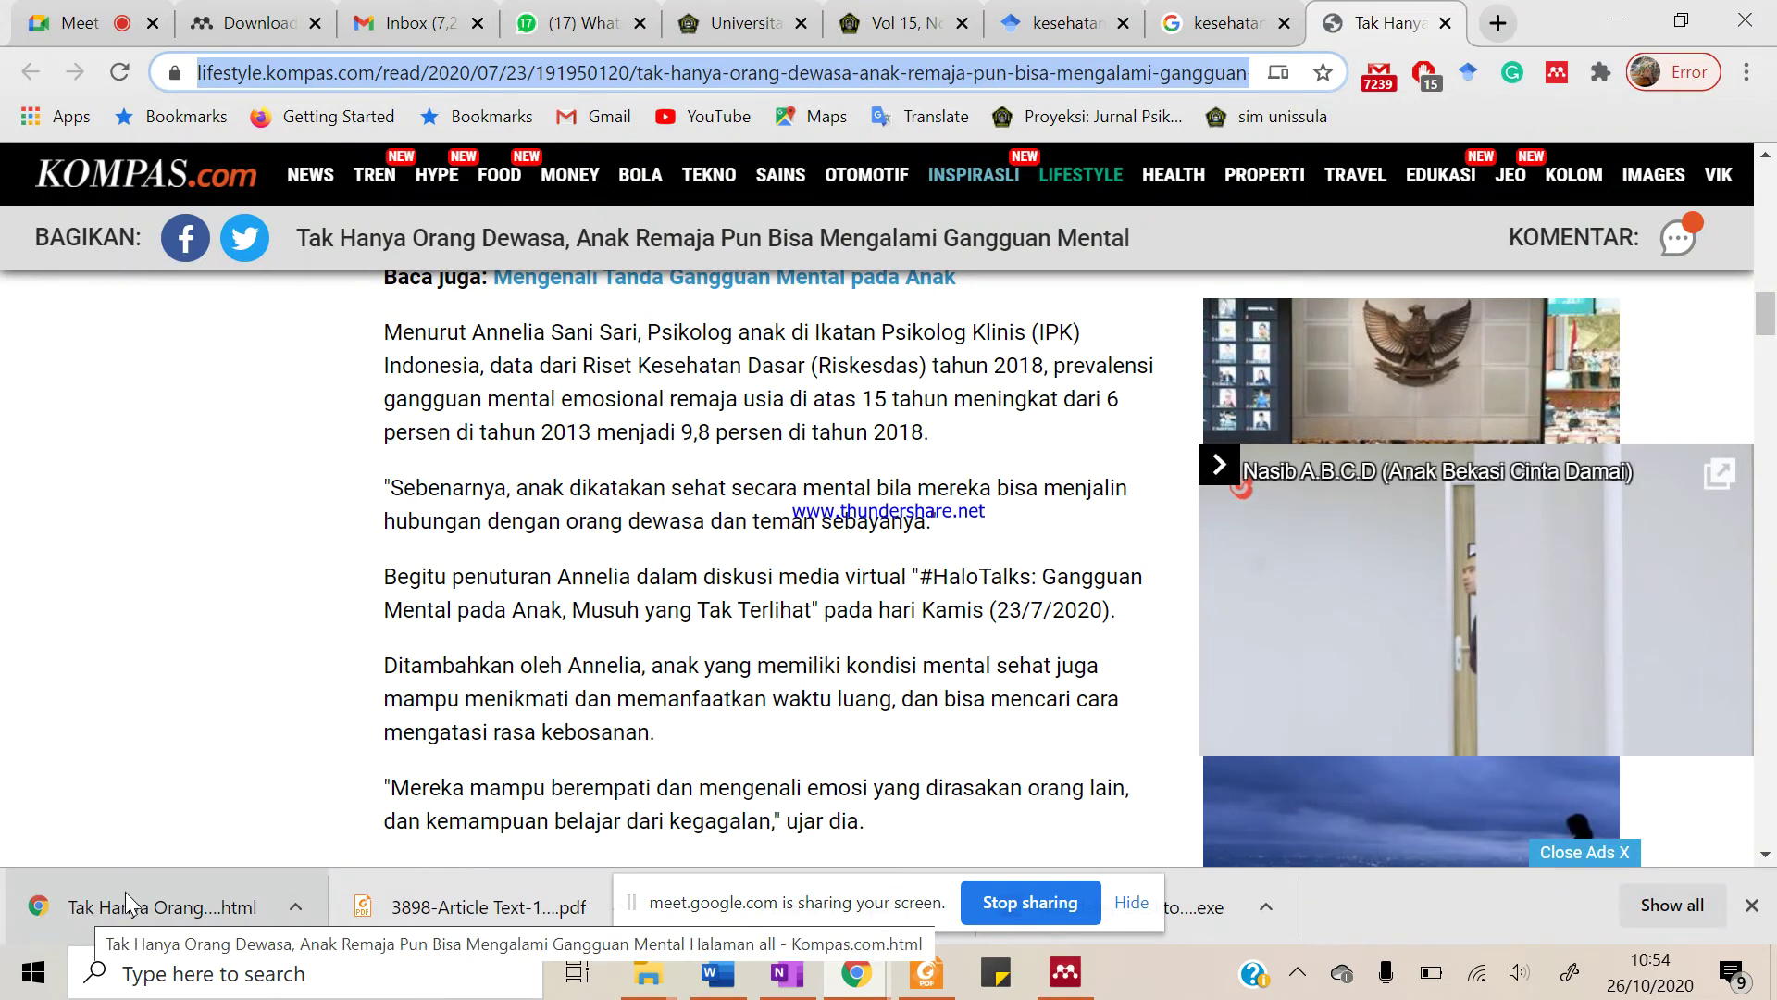
Import the saved Kompas article's HTML file from DATA (D:) into Mendeley's "kesehatan mental remaja" folder
click(1066, 974)
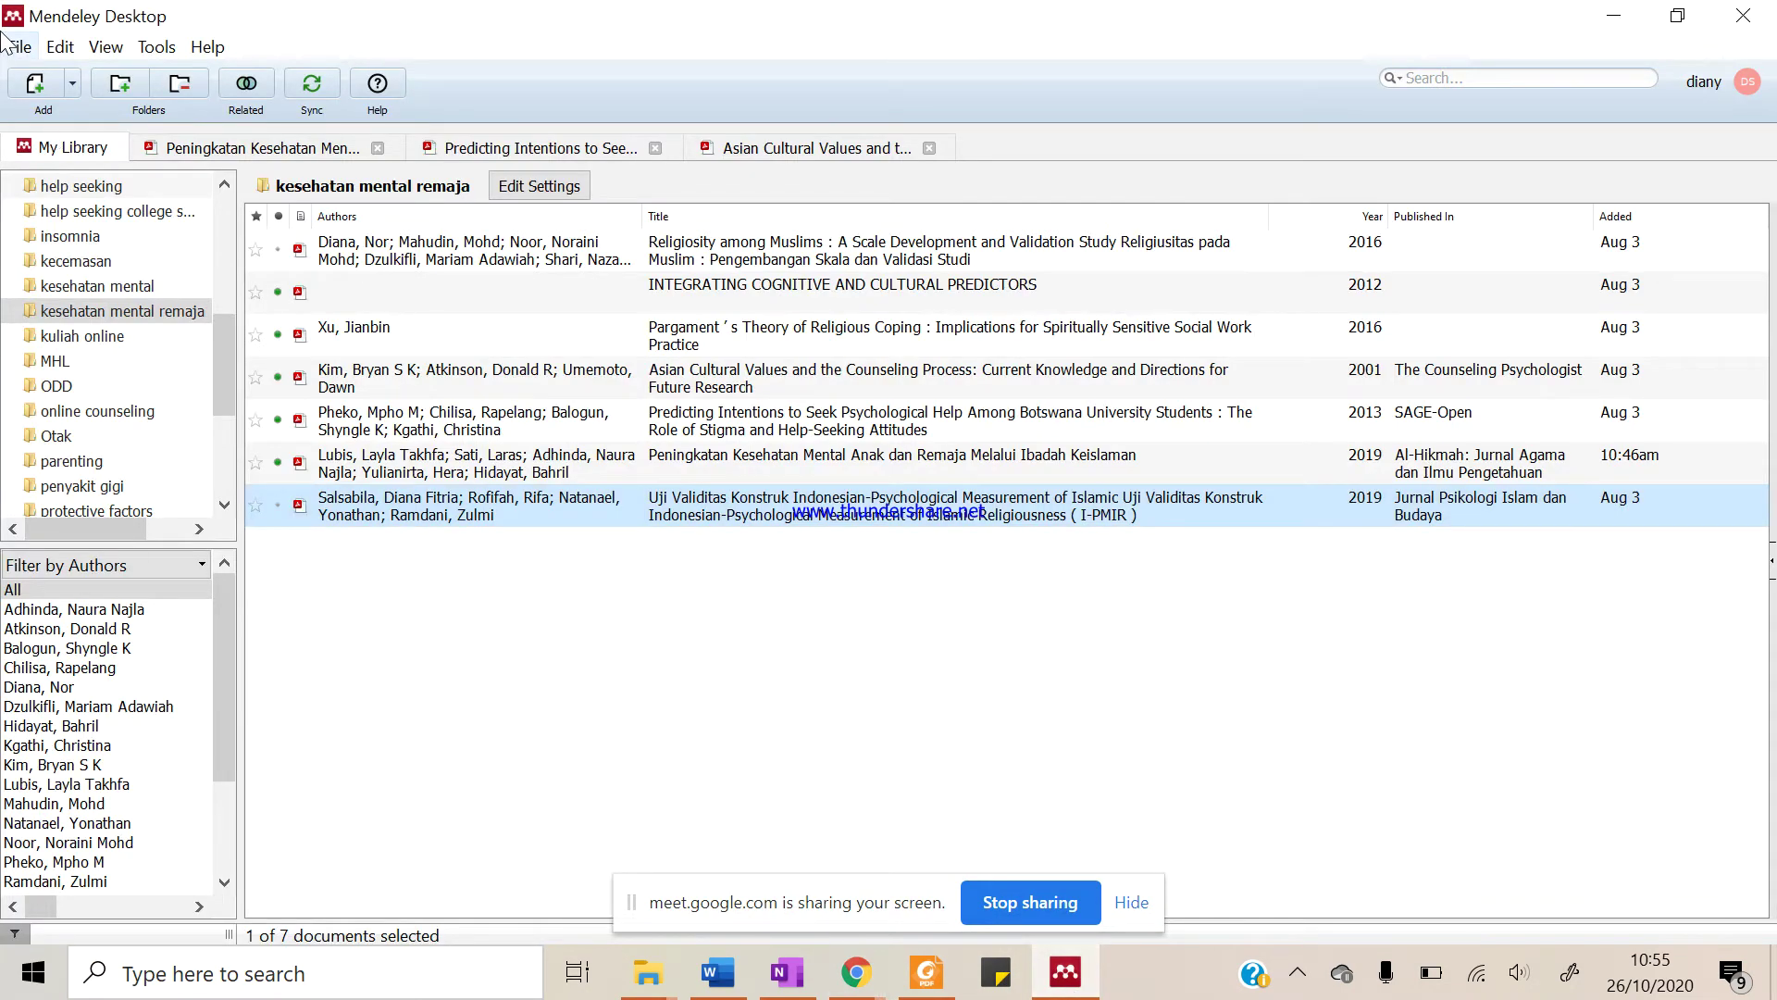
click(35, 85)
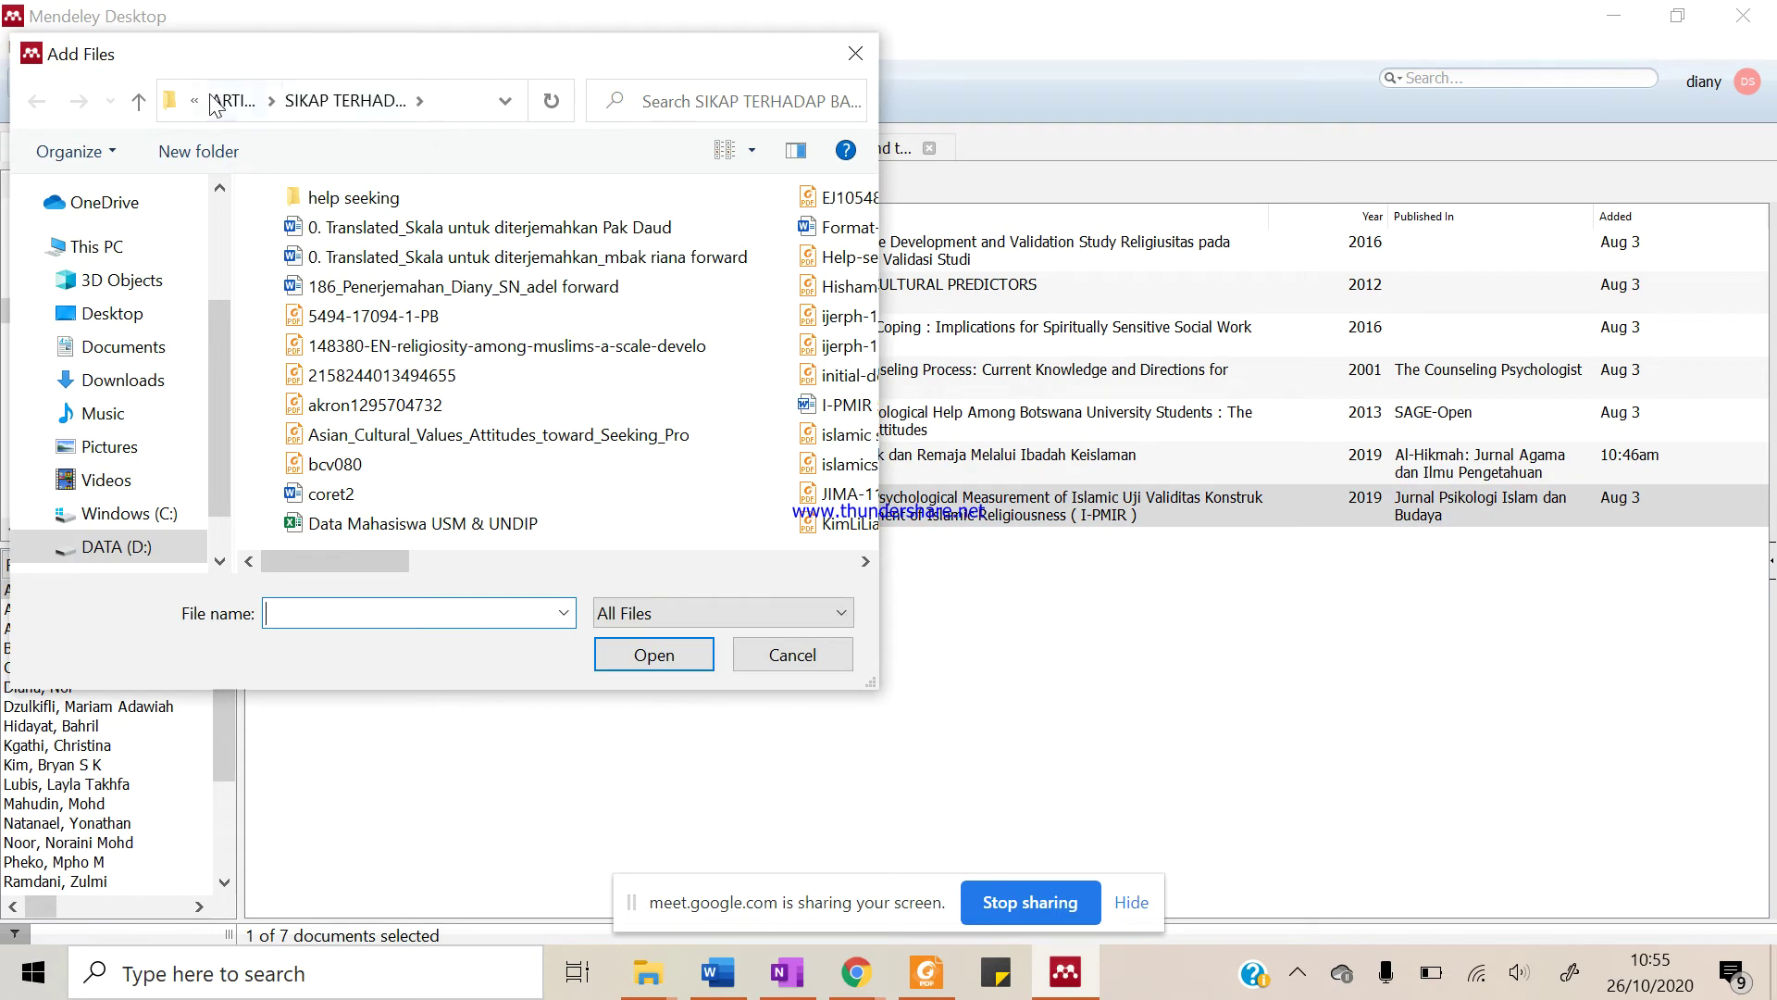
click(139, 551)
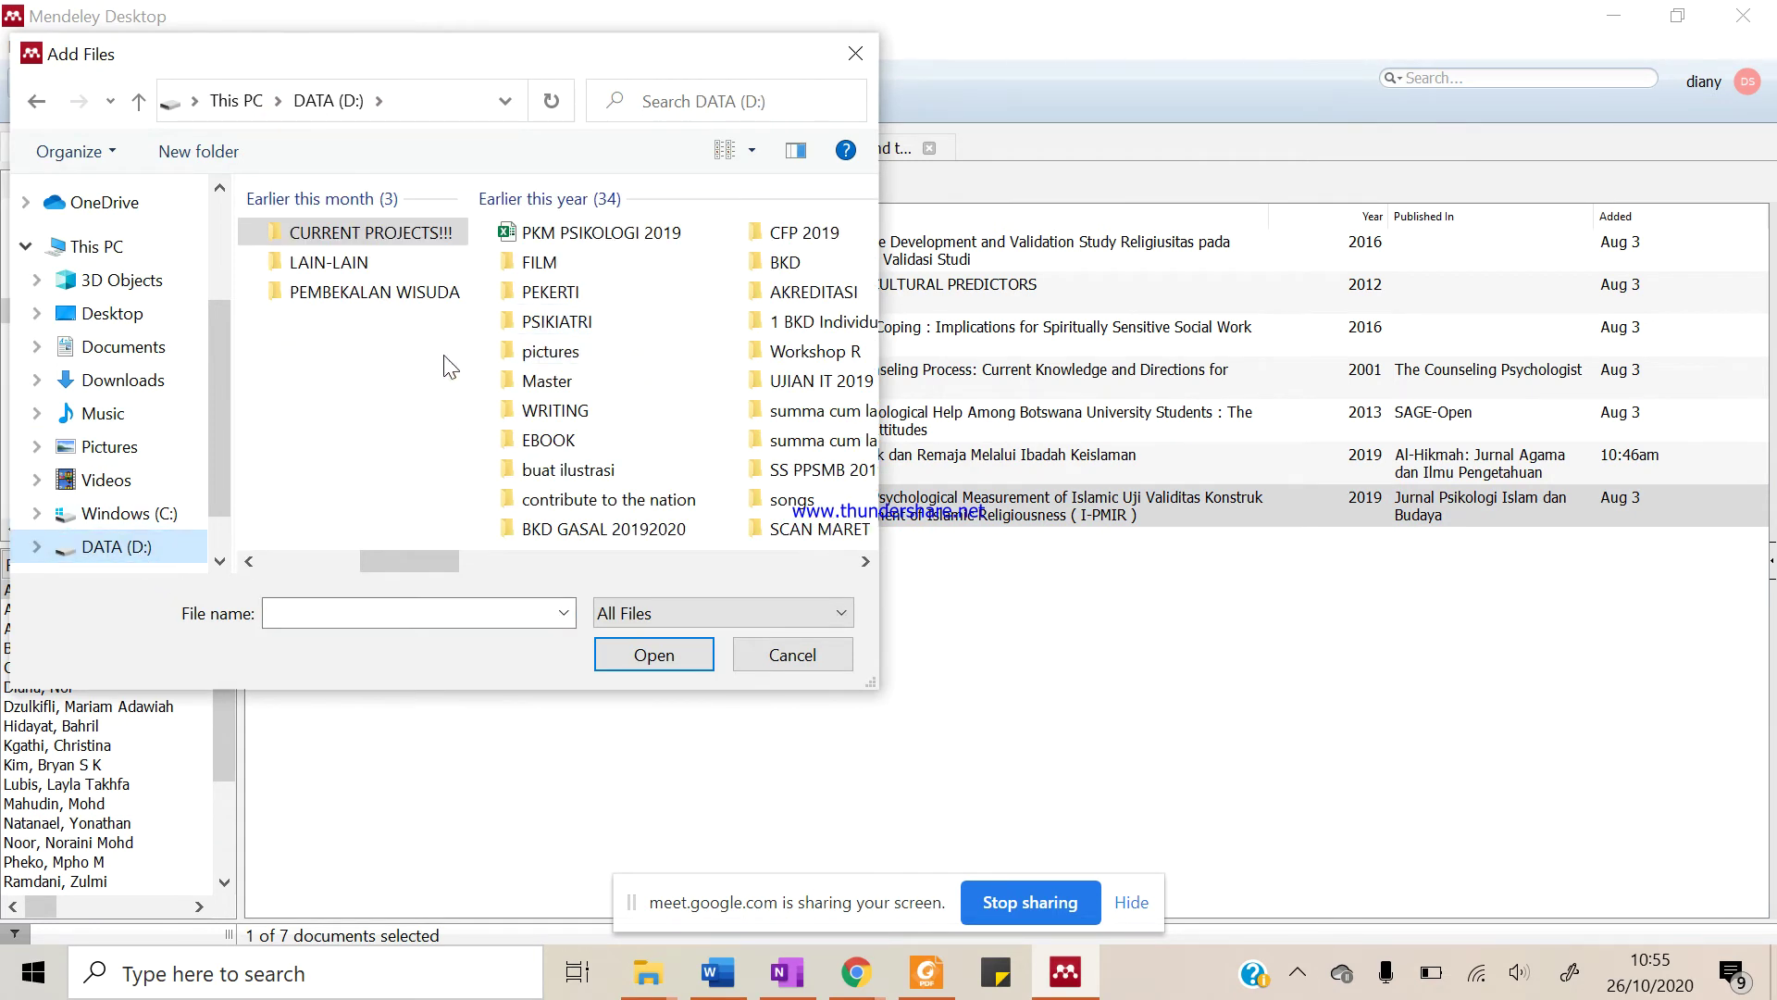
scroll(451, 368, left, 3)
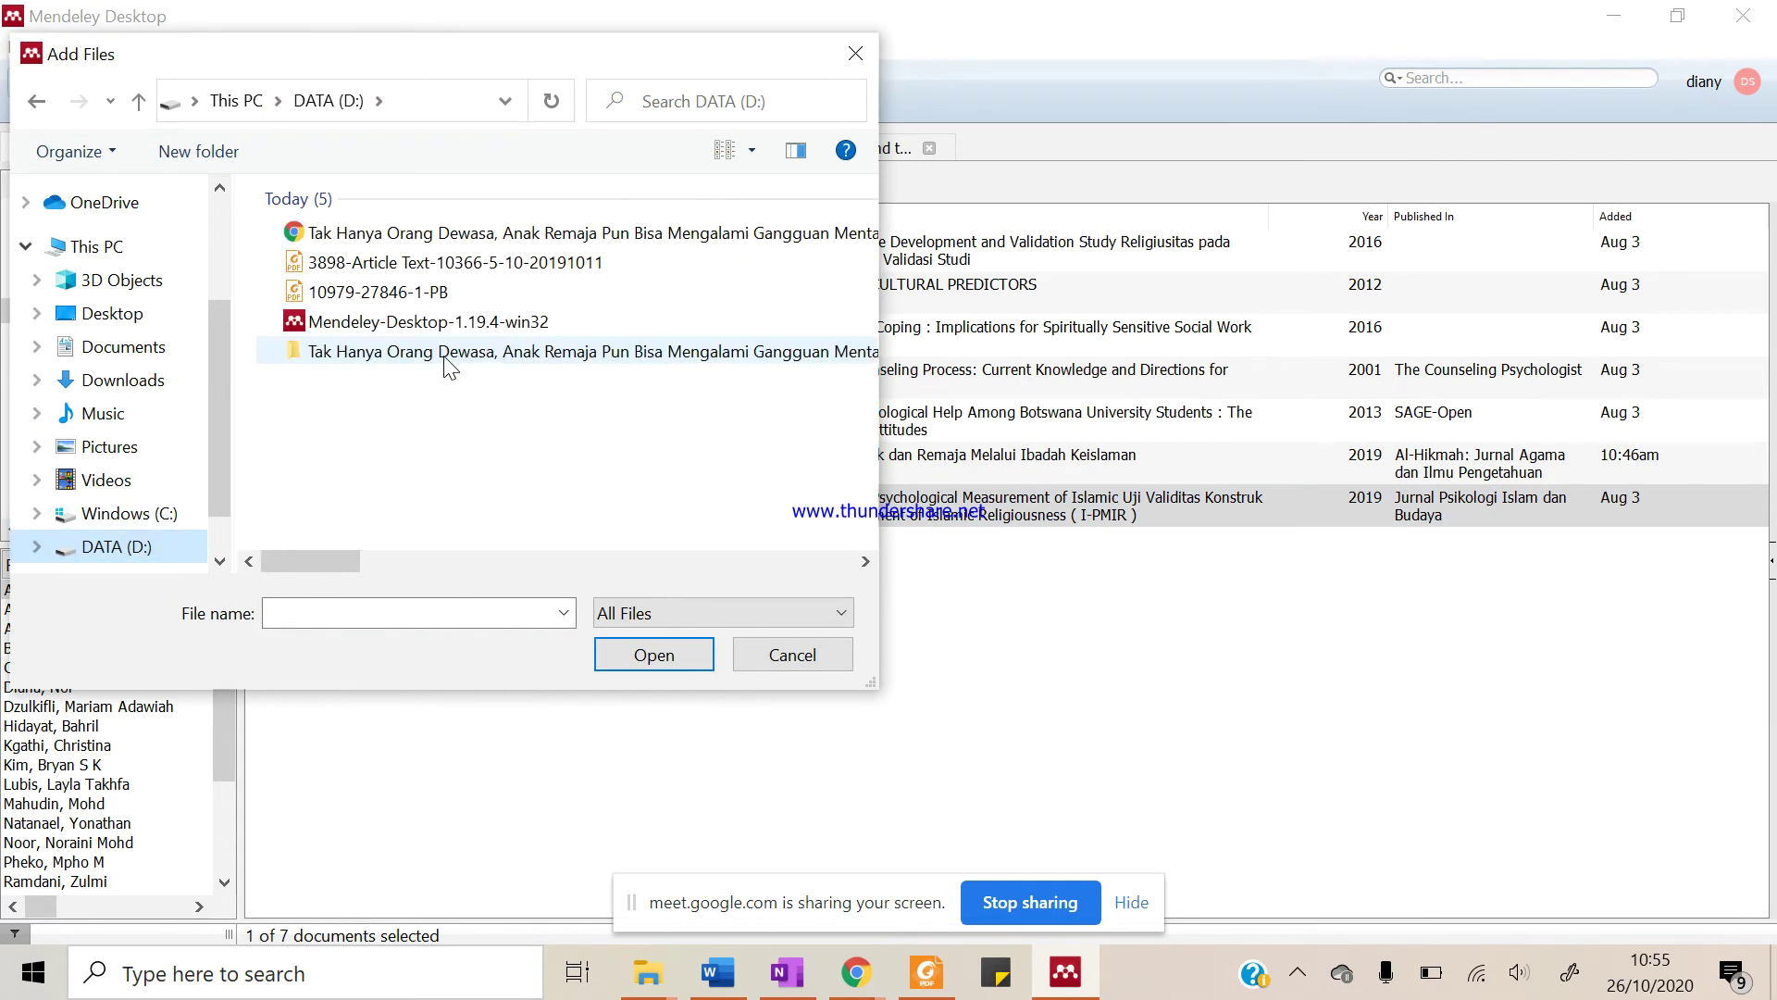
click(440, 242)
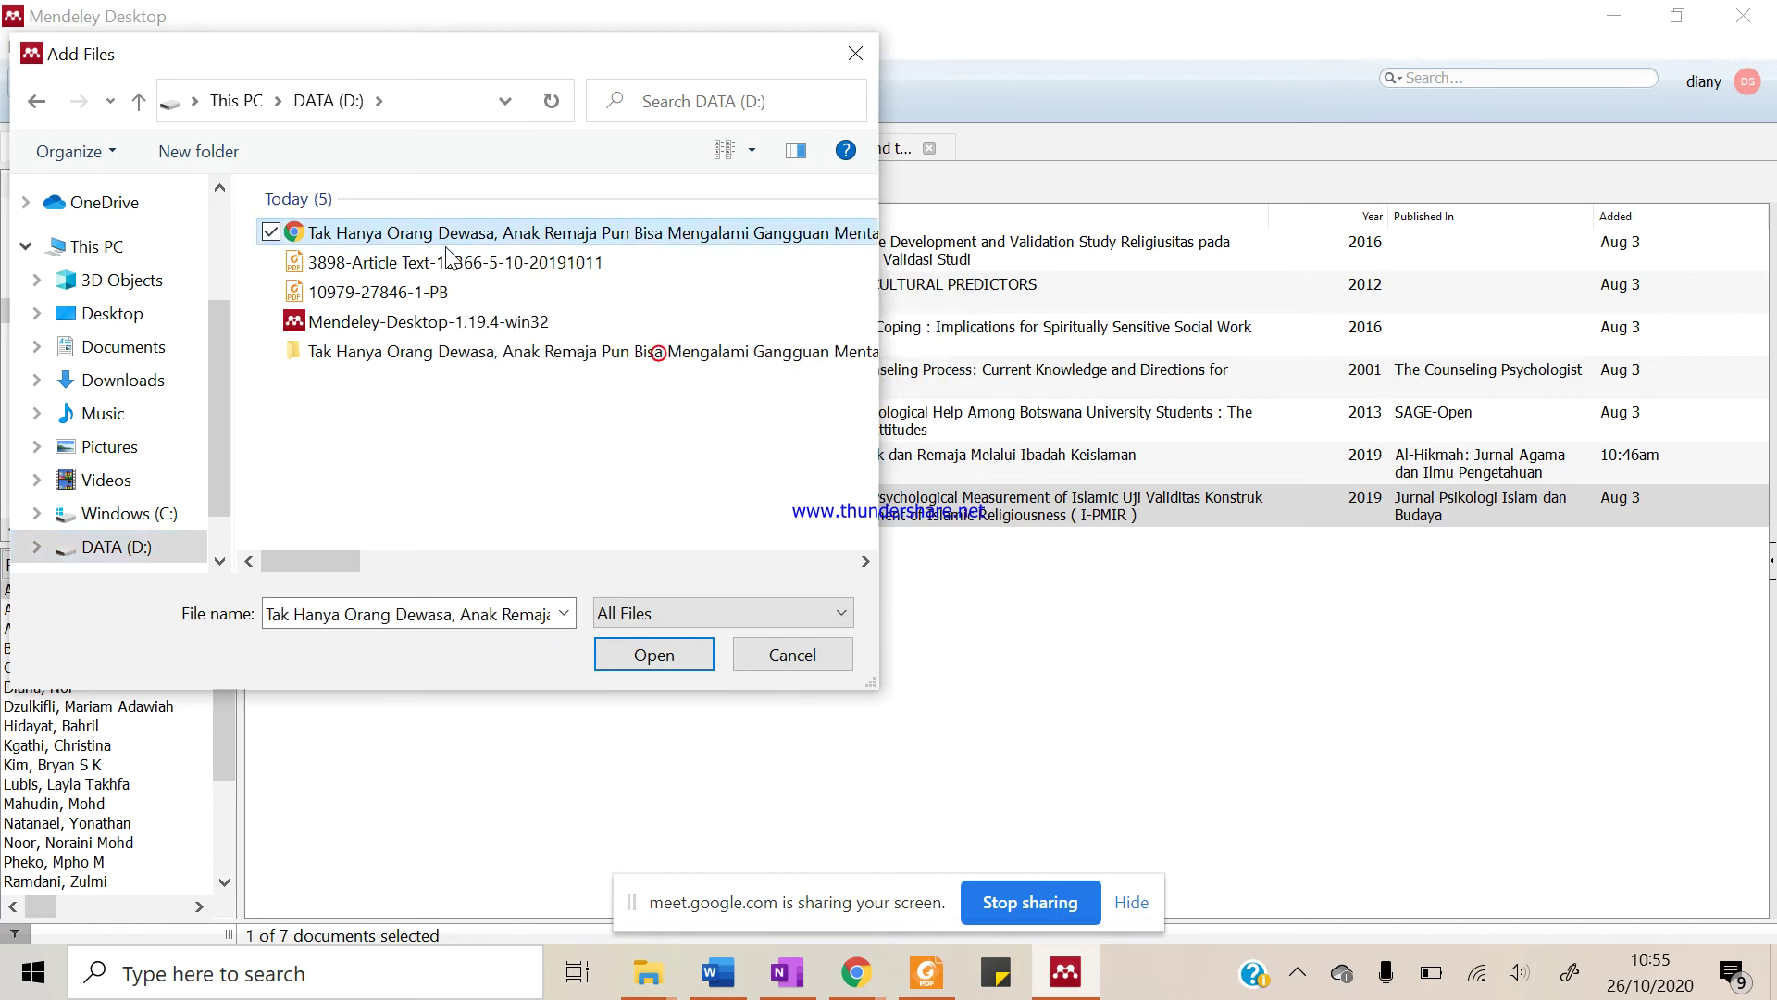
click(626, 653)
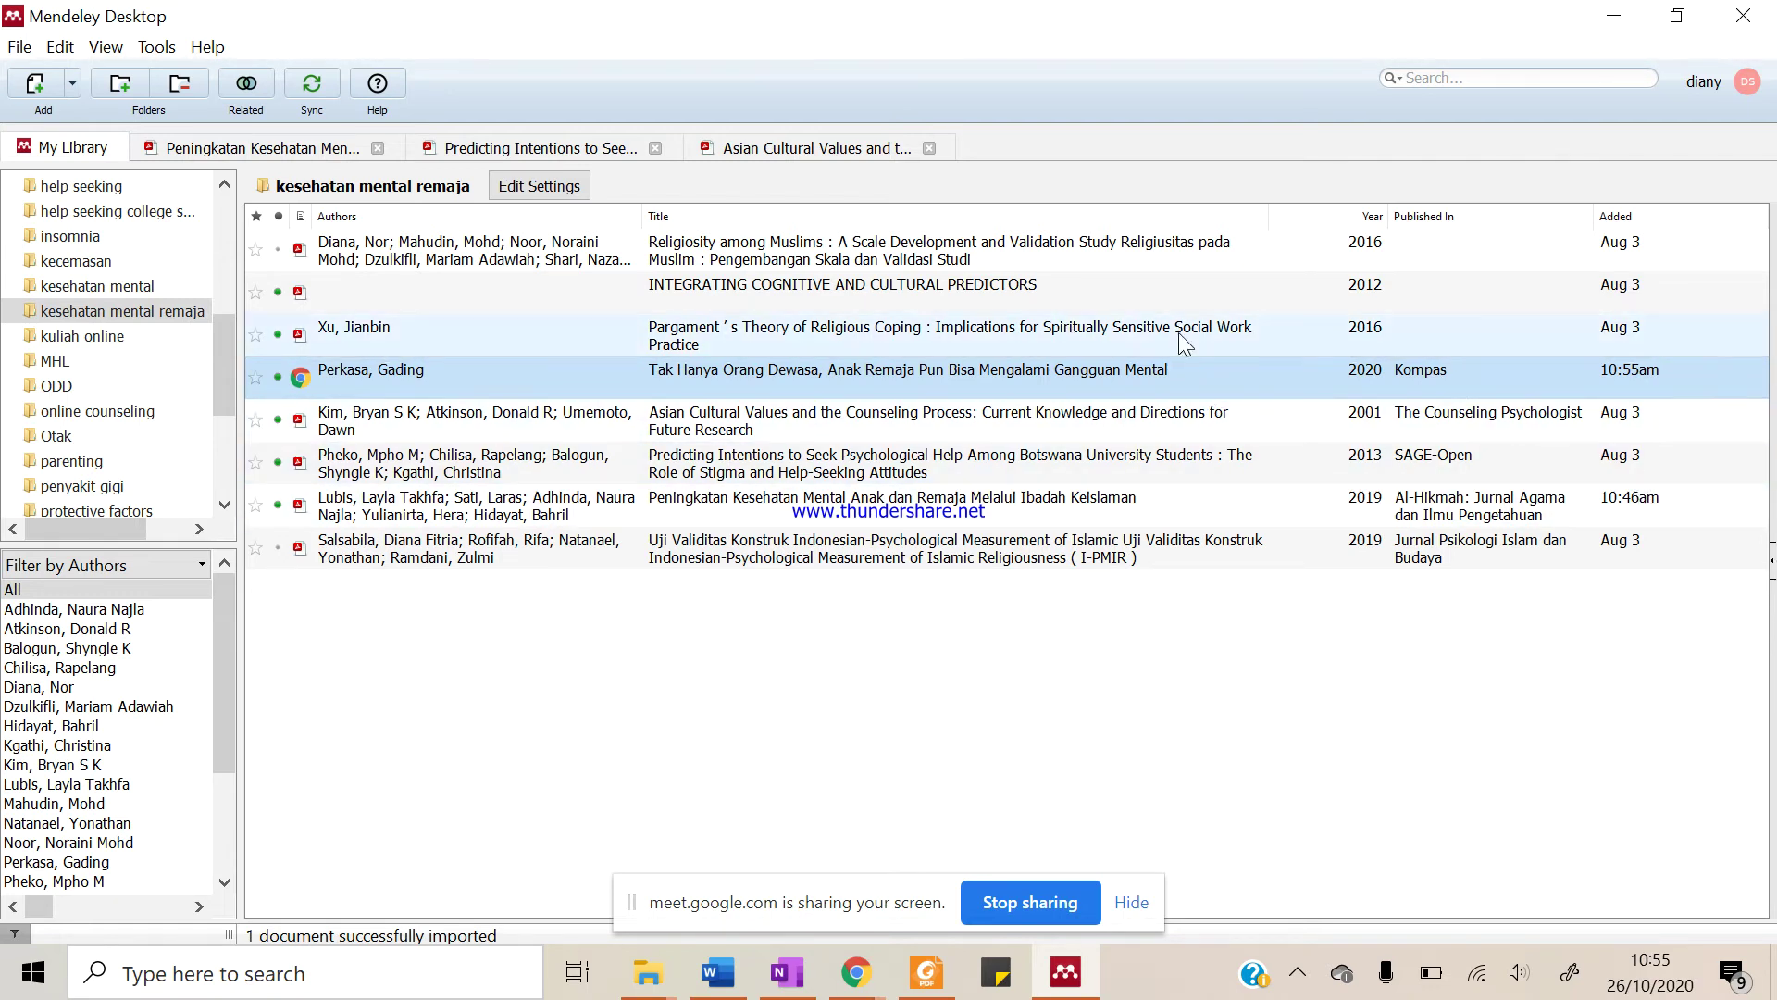
Try to view the imported Kompas entry by opening it from the Mendeley library, and return to Mendeley from Chrome
double_click(1003, 379)
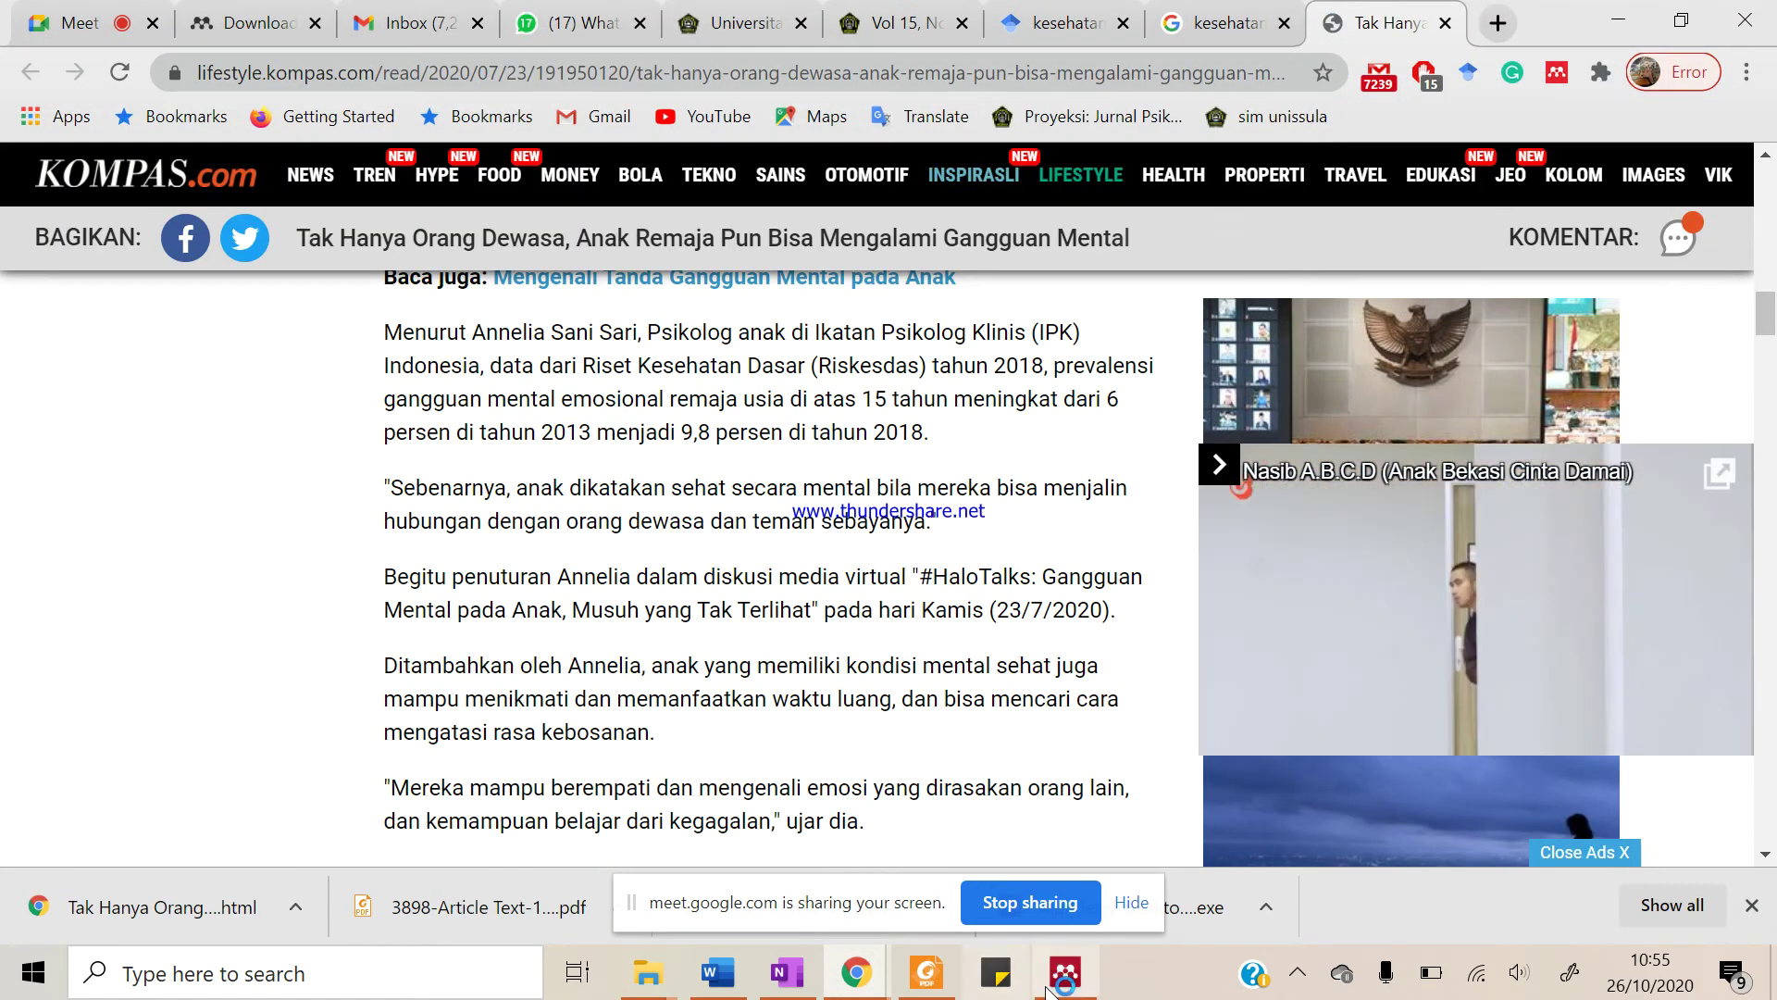
key(alt+Tab)
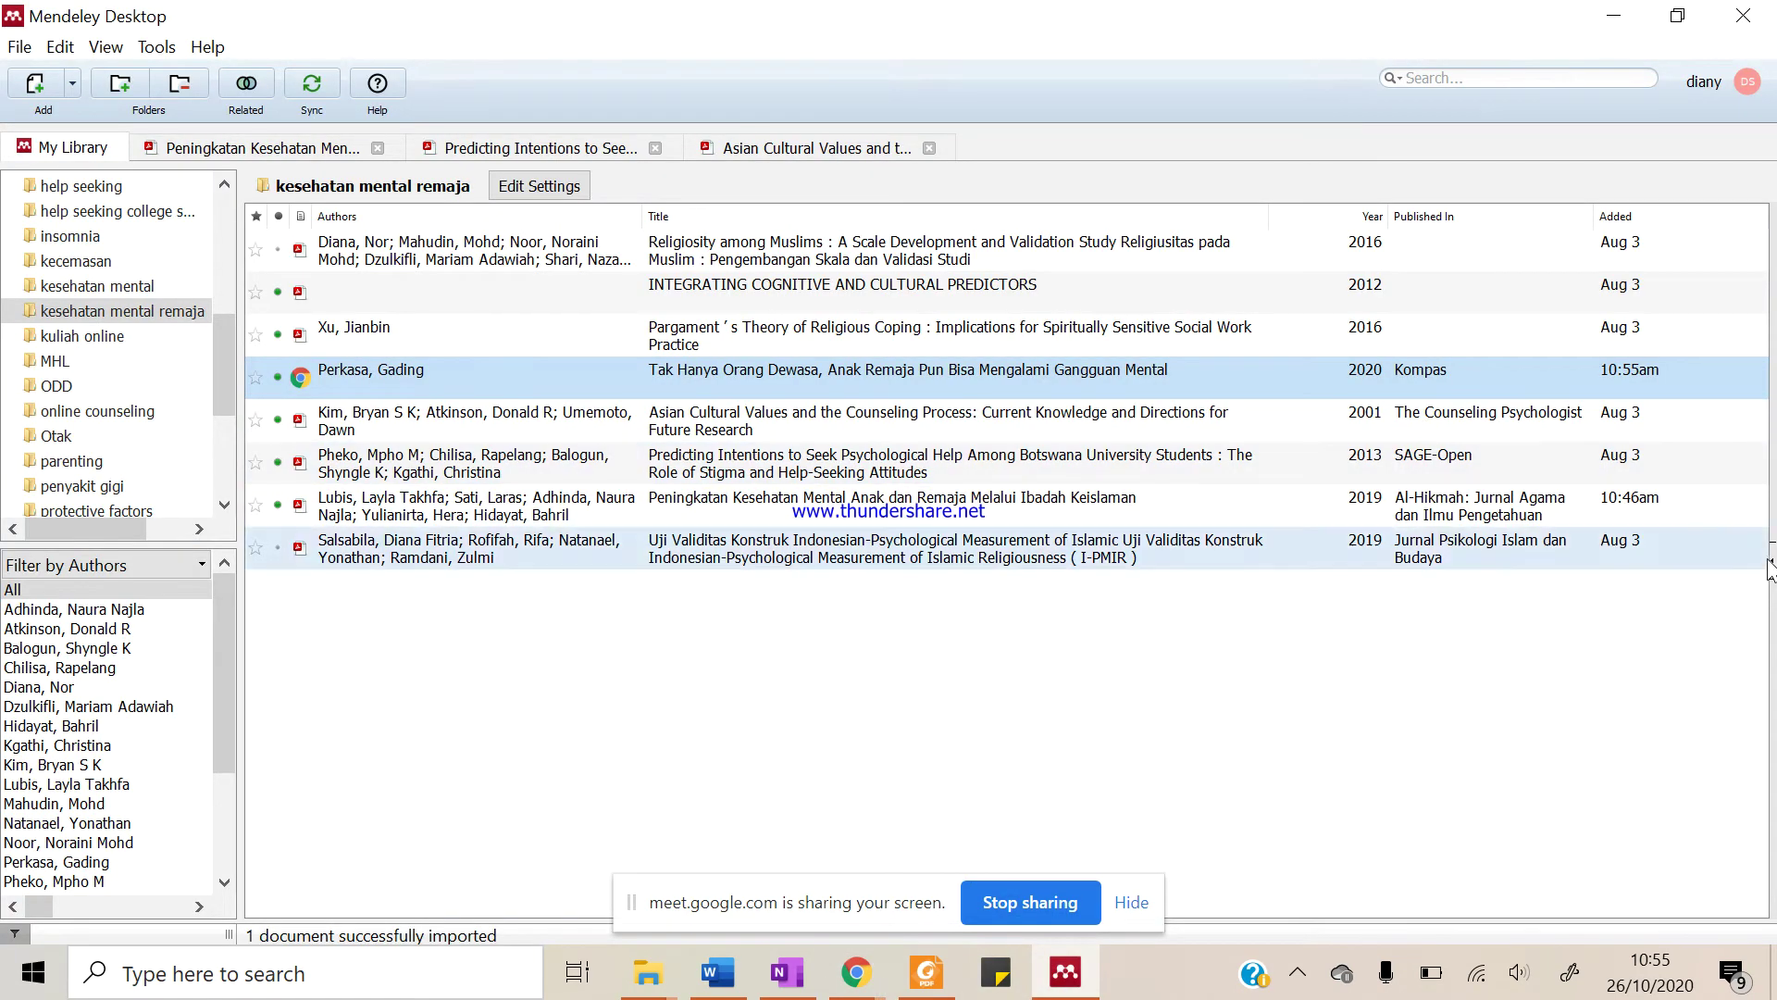
right_click(1572, 372)
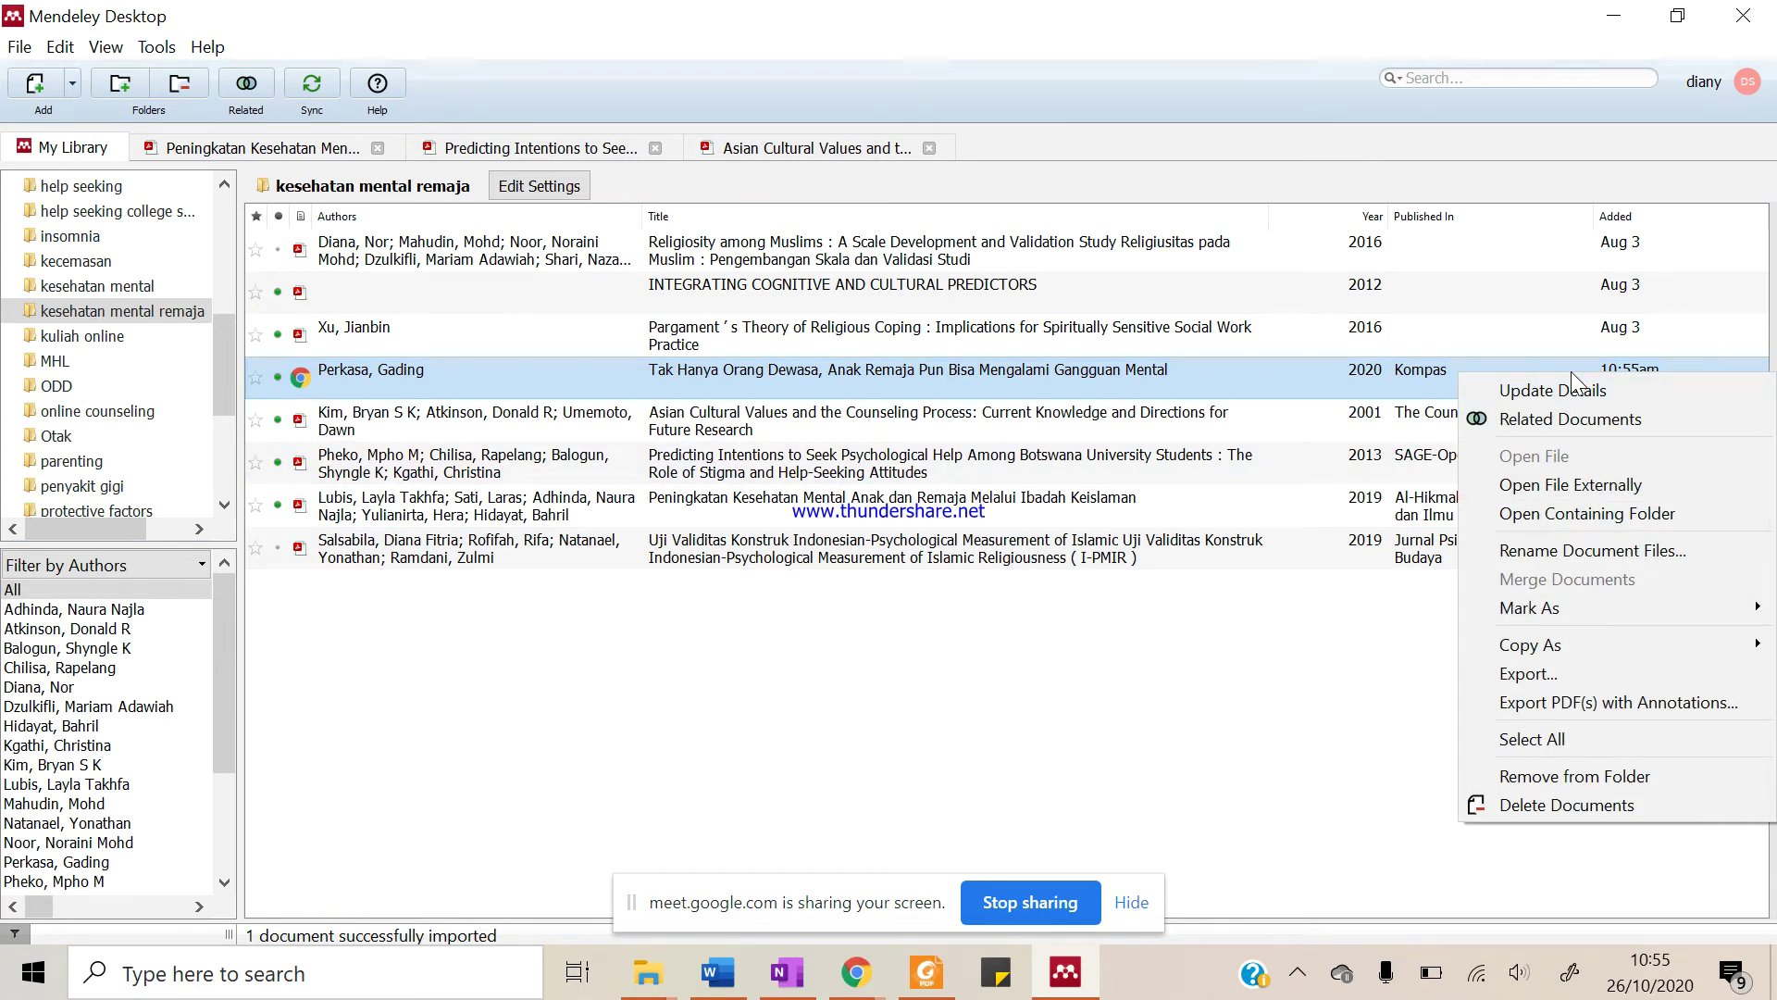
click(1572, 380)
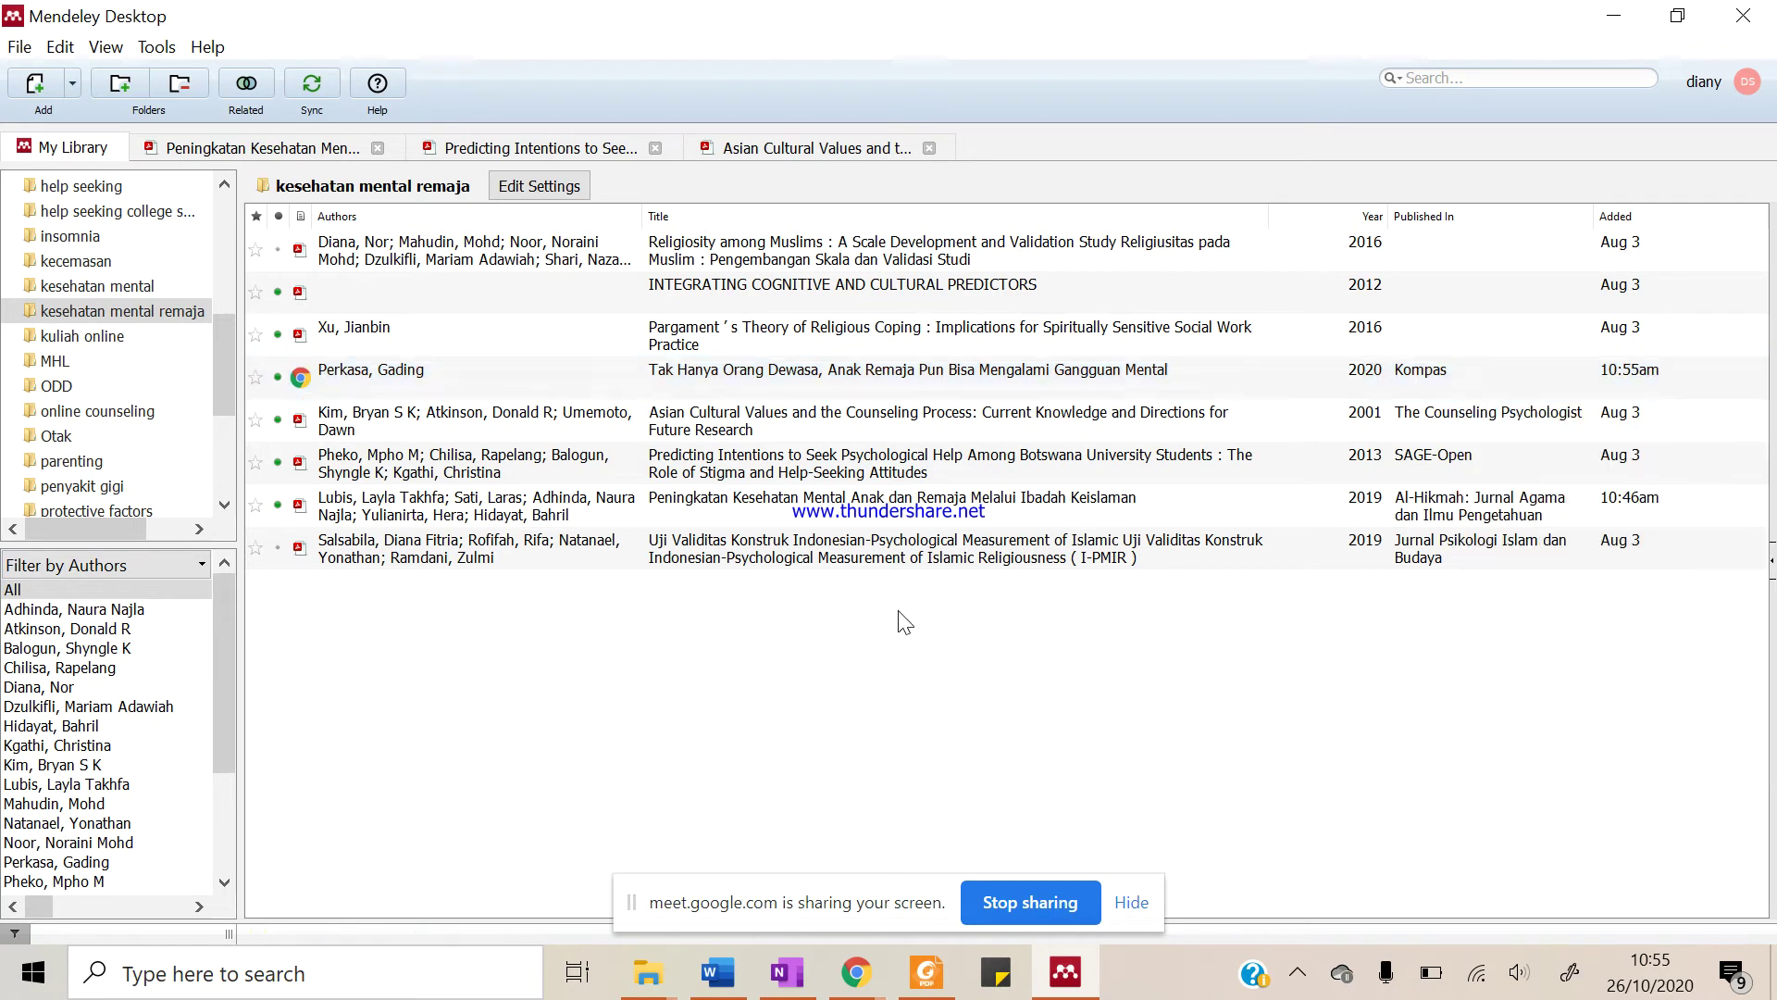
double_click(576, 385)
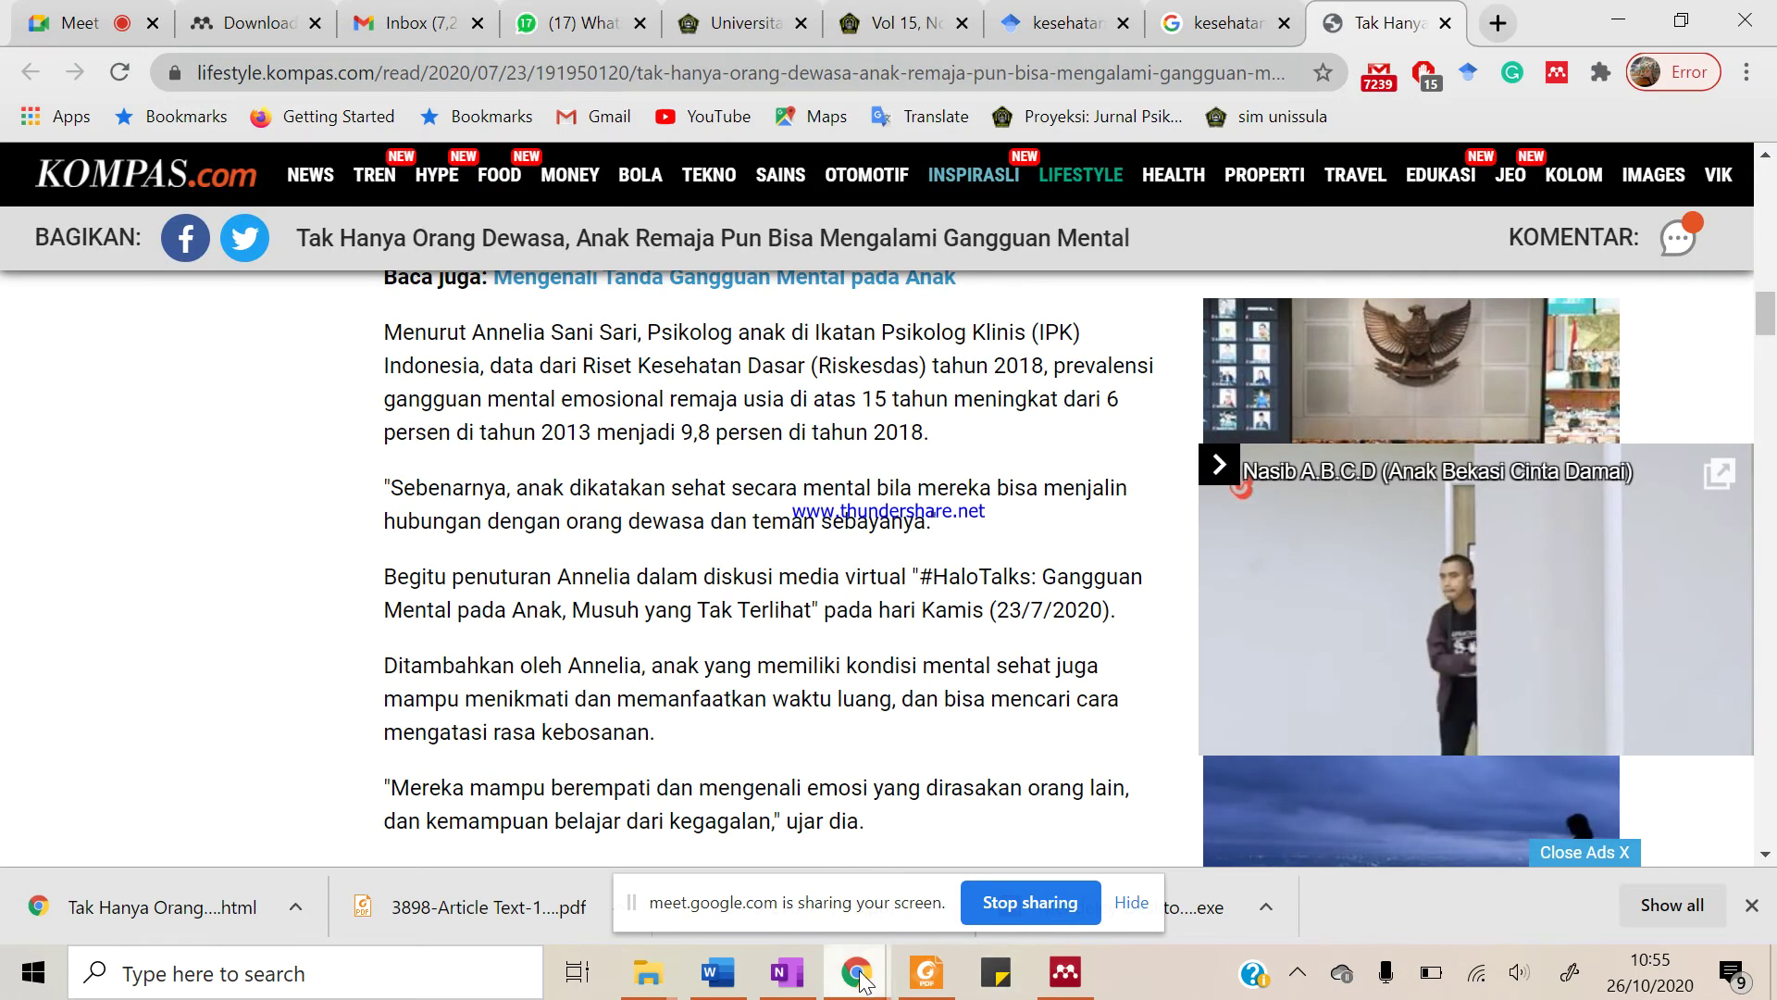
mouse_move(859, 978)
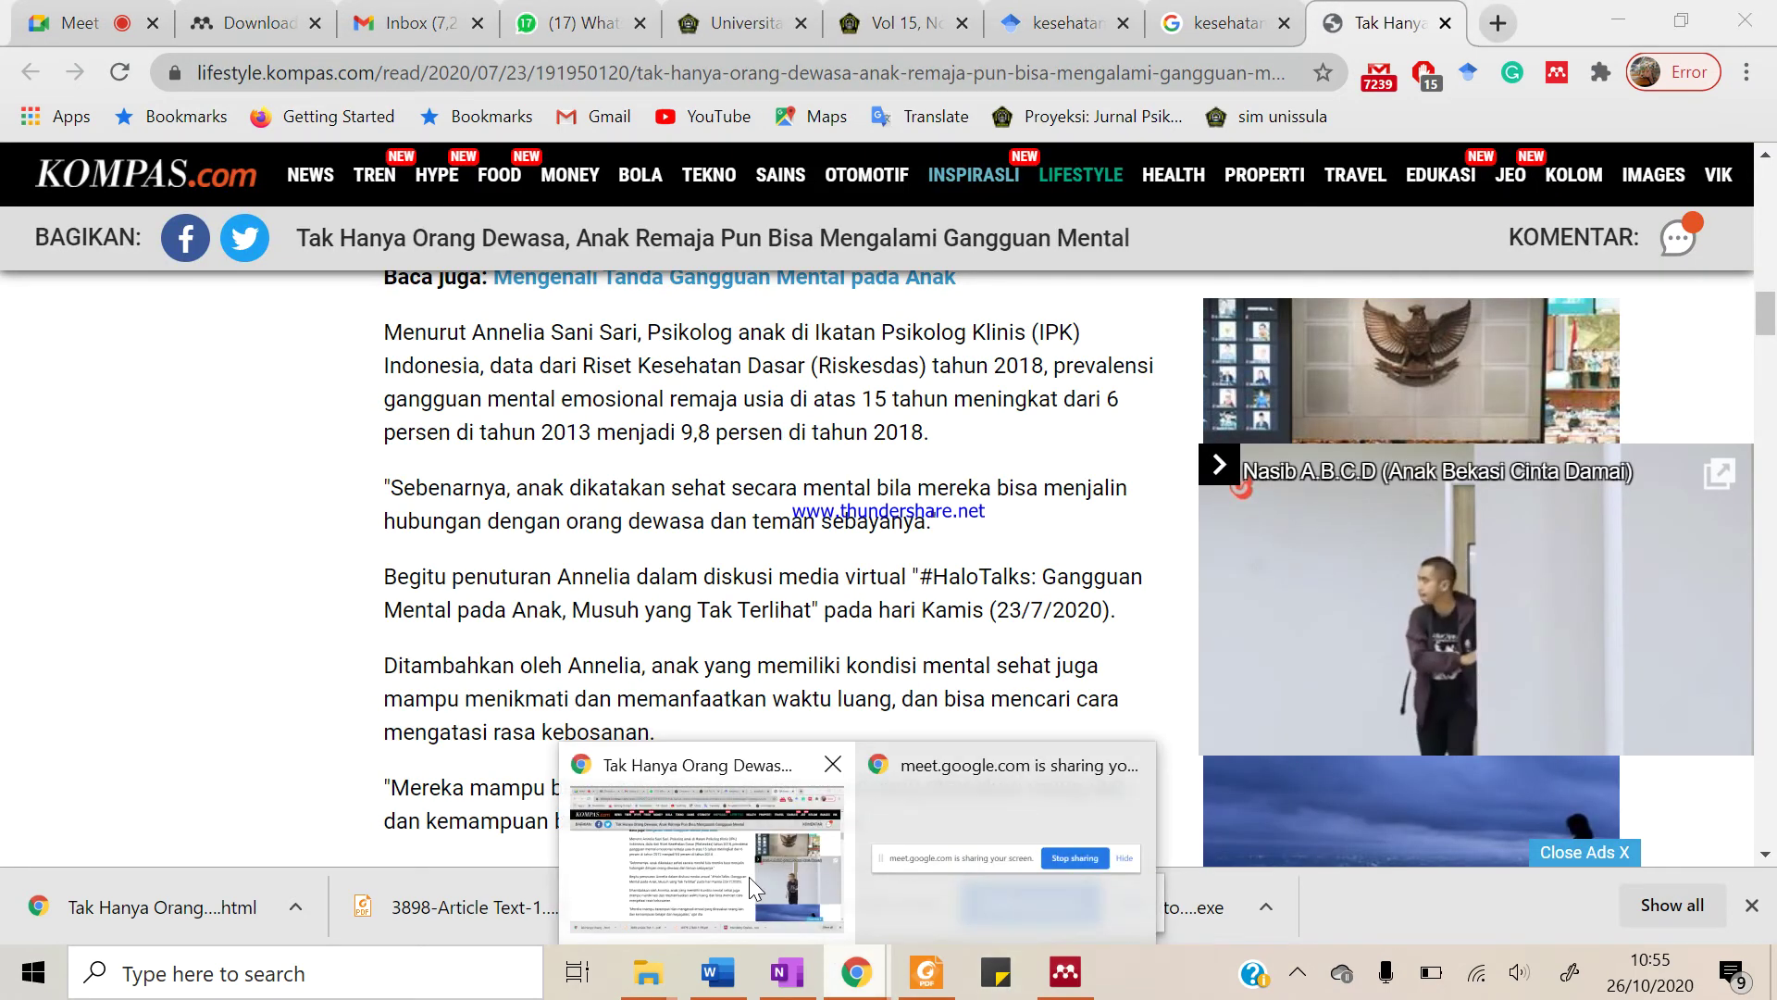
click(759, 881)
click(1041, 993)
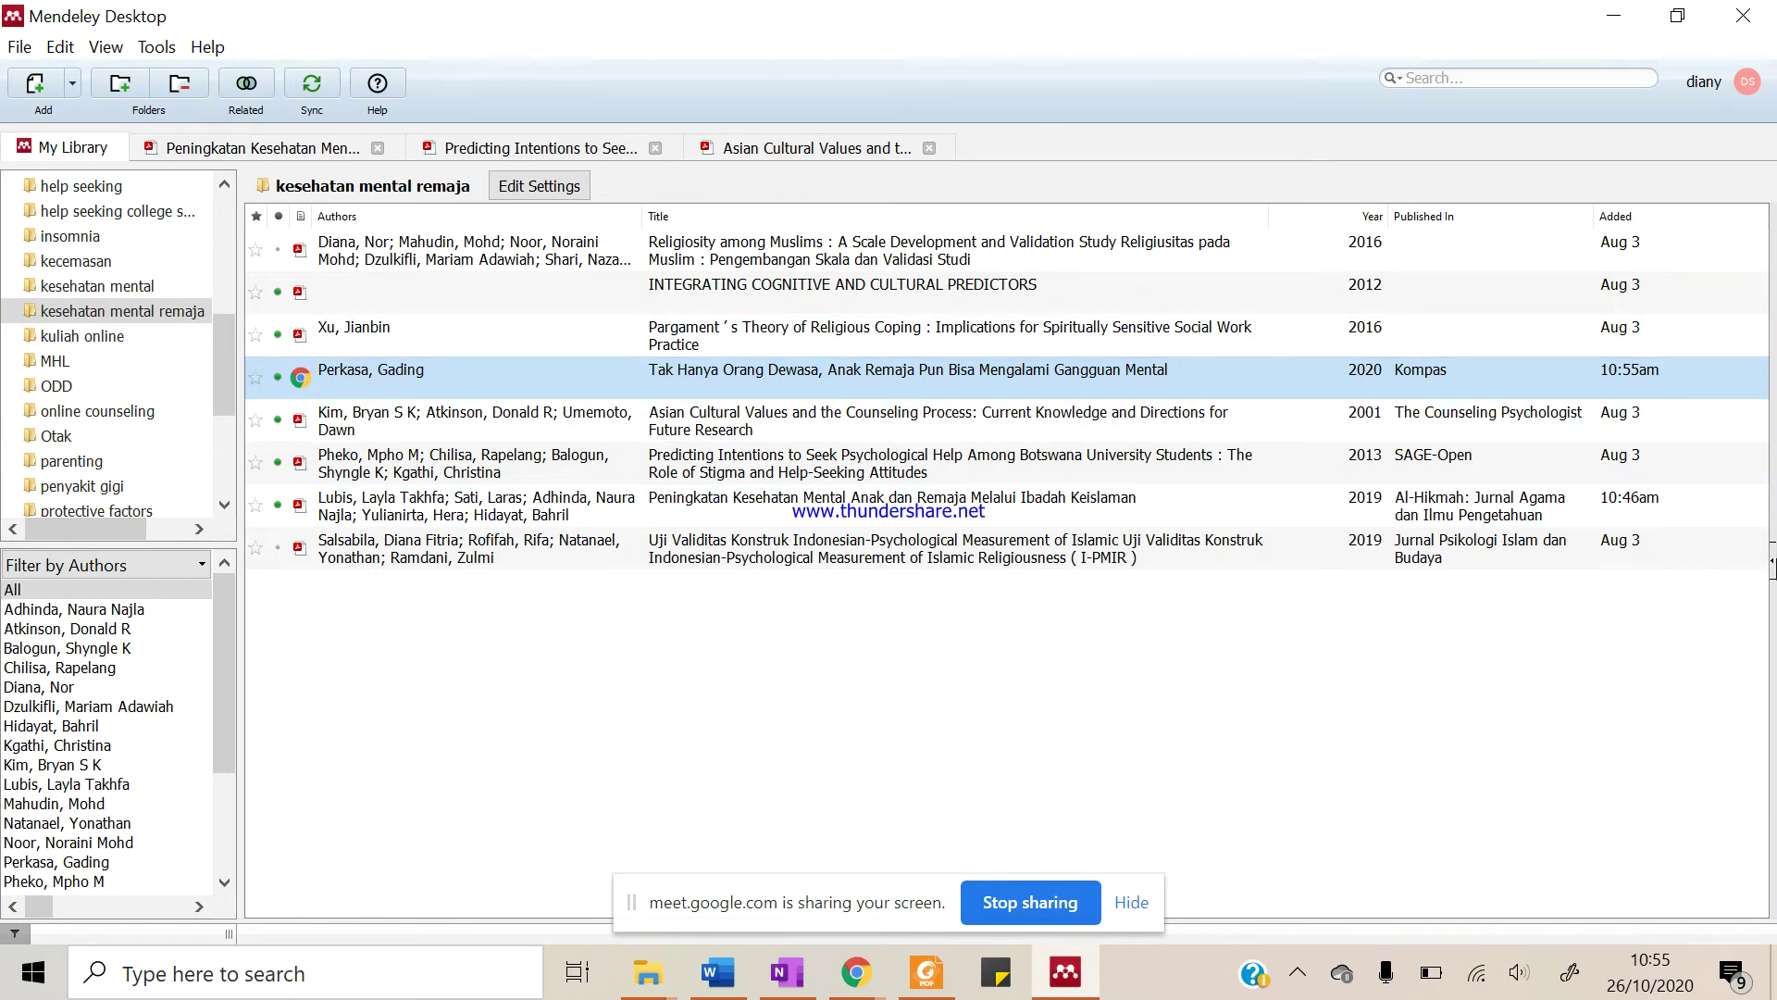
Show the Kompas entry's document details beside the library list, narrow the details area, and expand the full title
click(1624, 421)
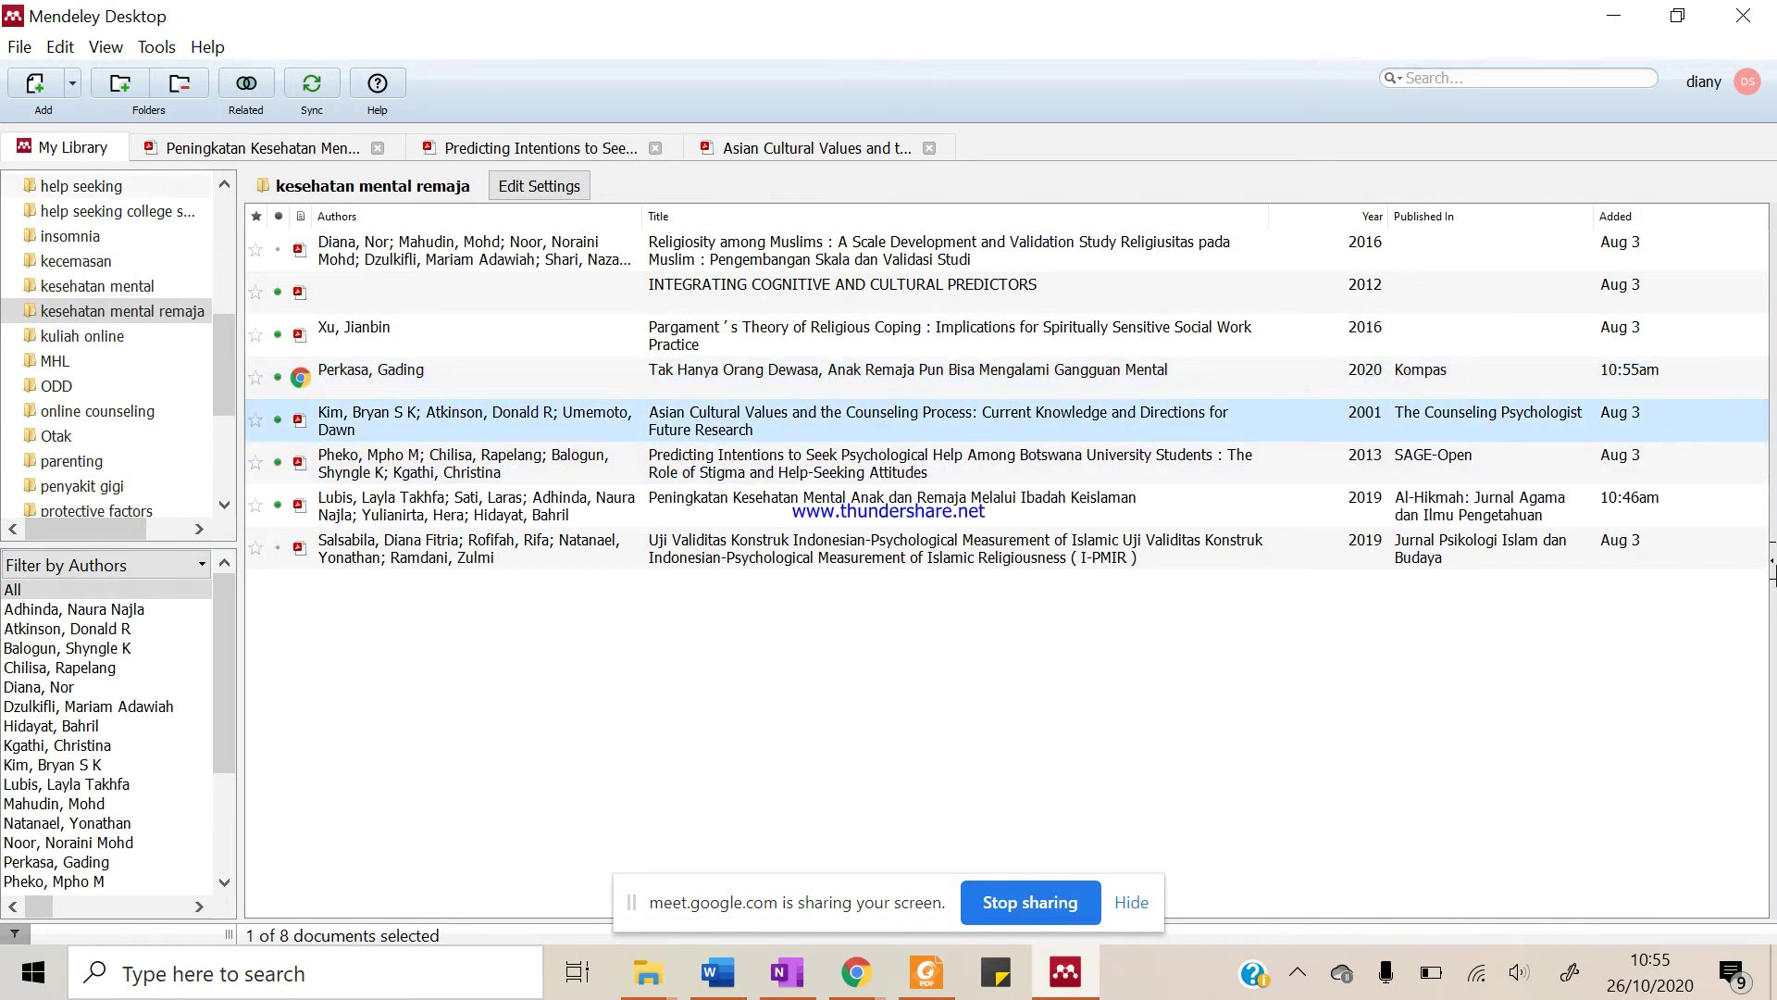
click(1770, 574)
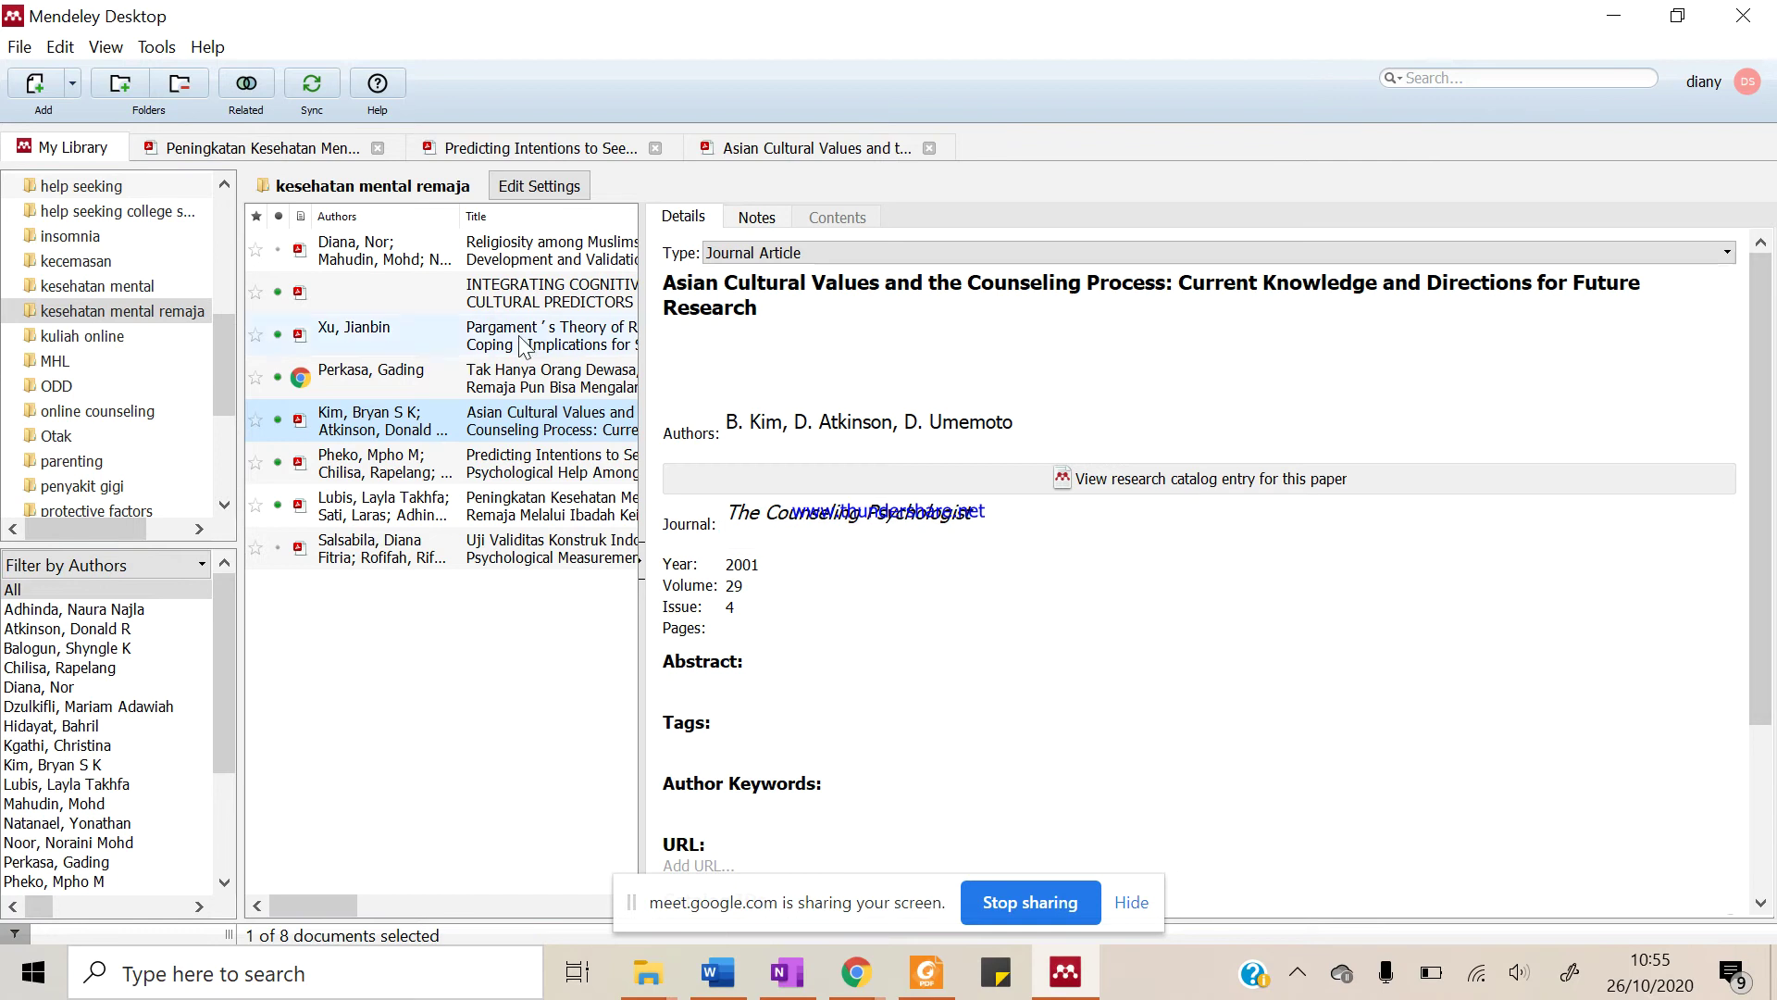
click(415, 382)
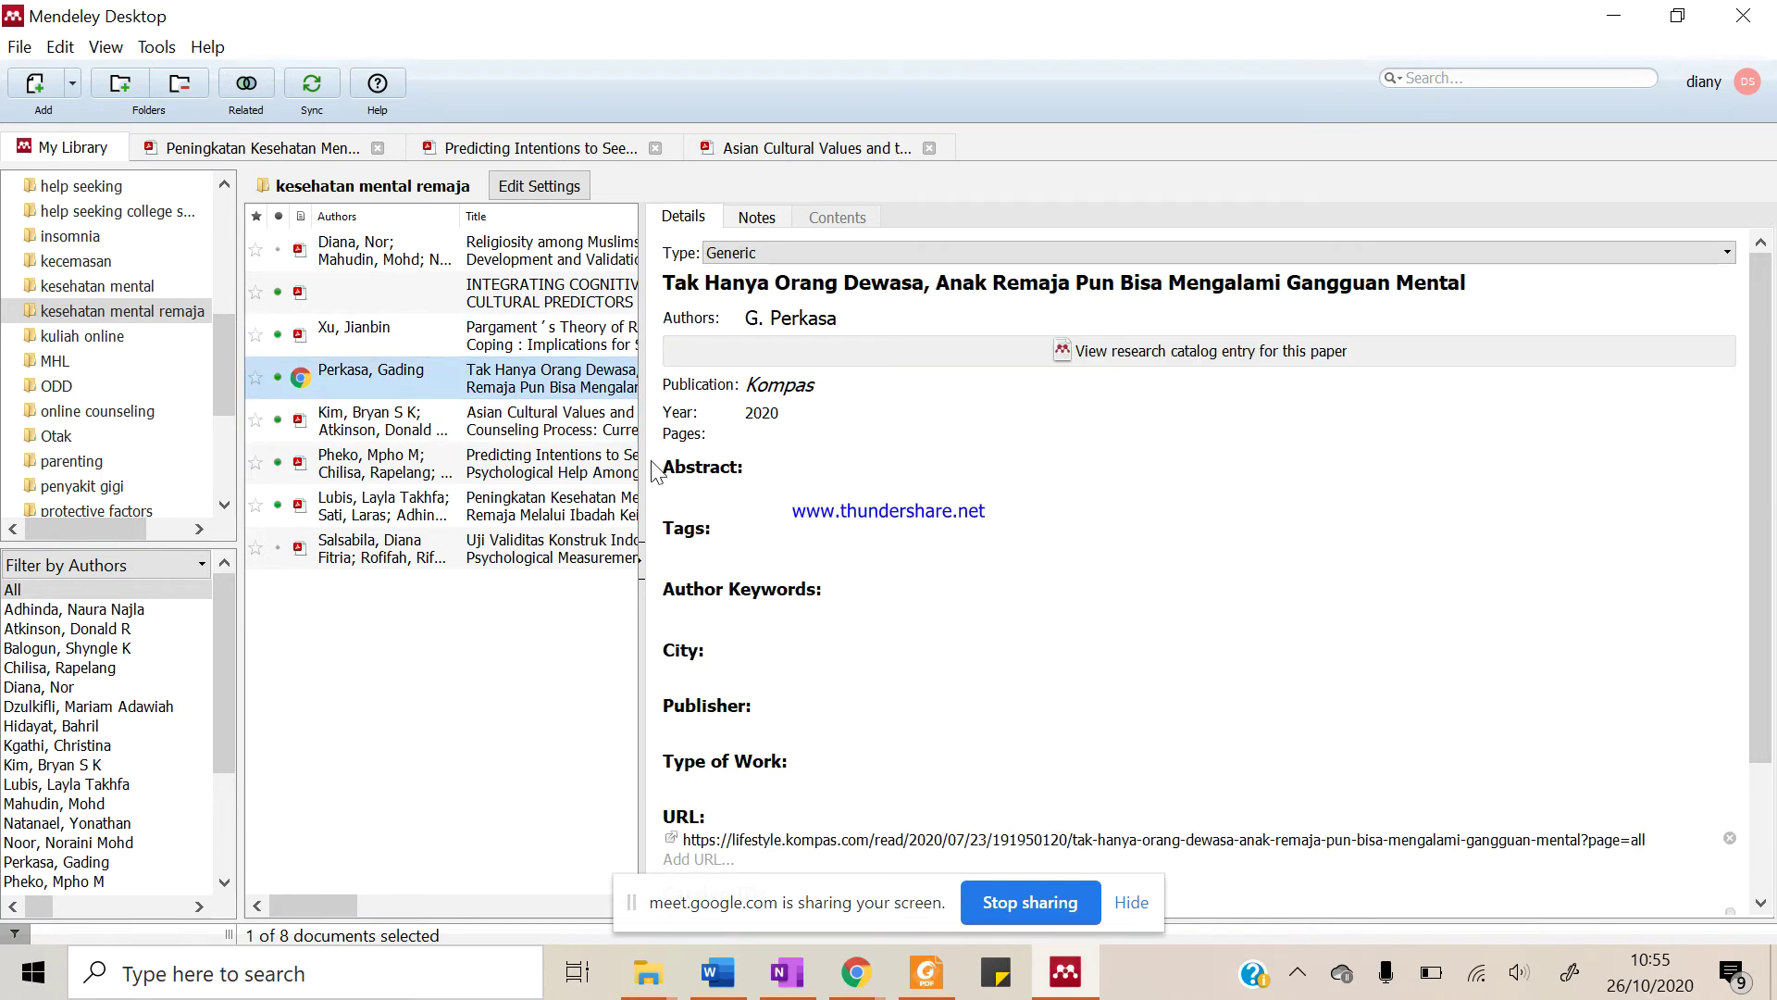
drag(638, 460, 1495, 561)
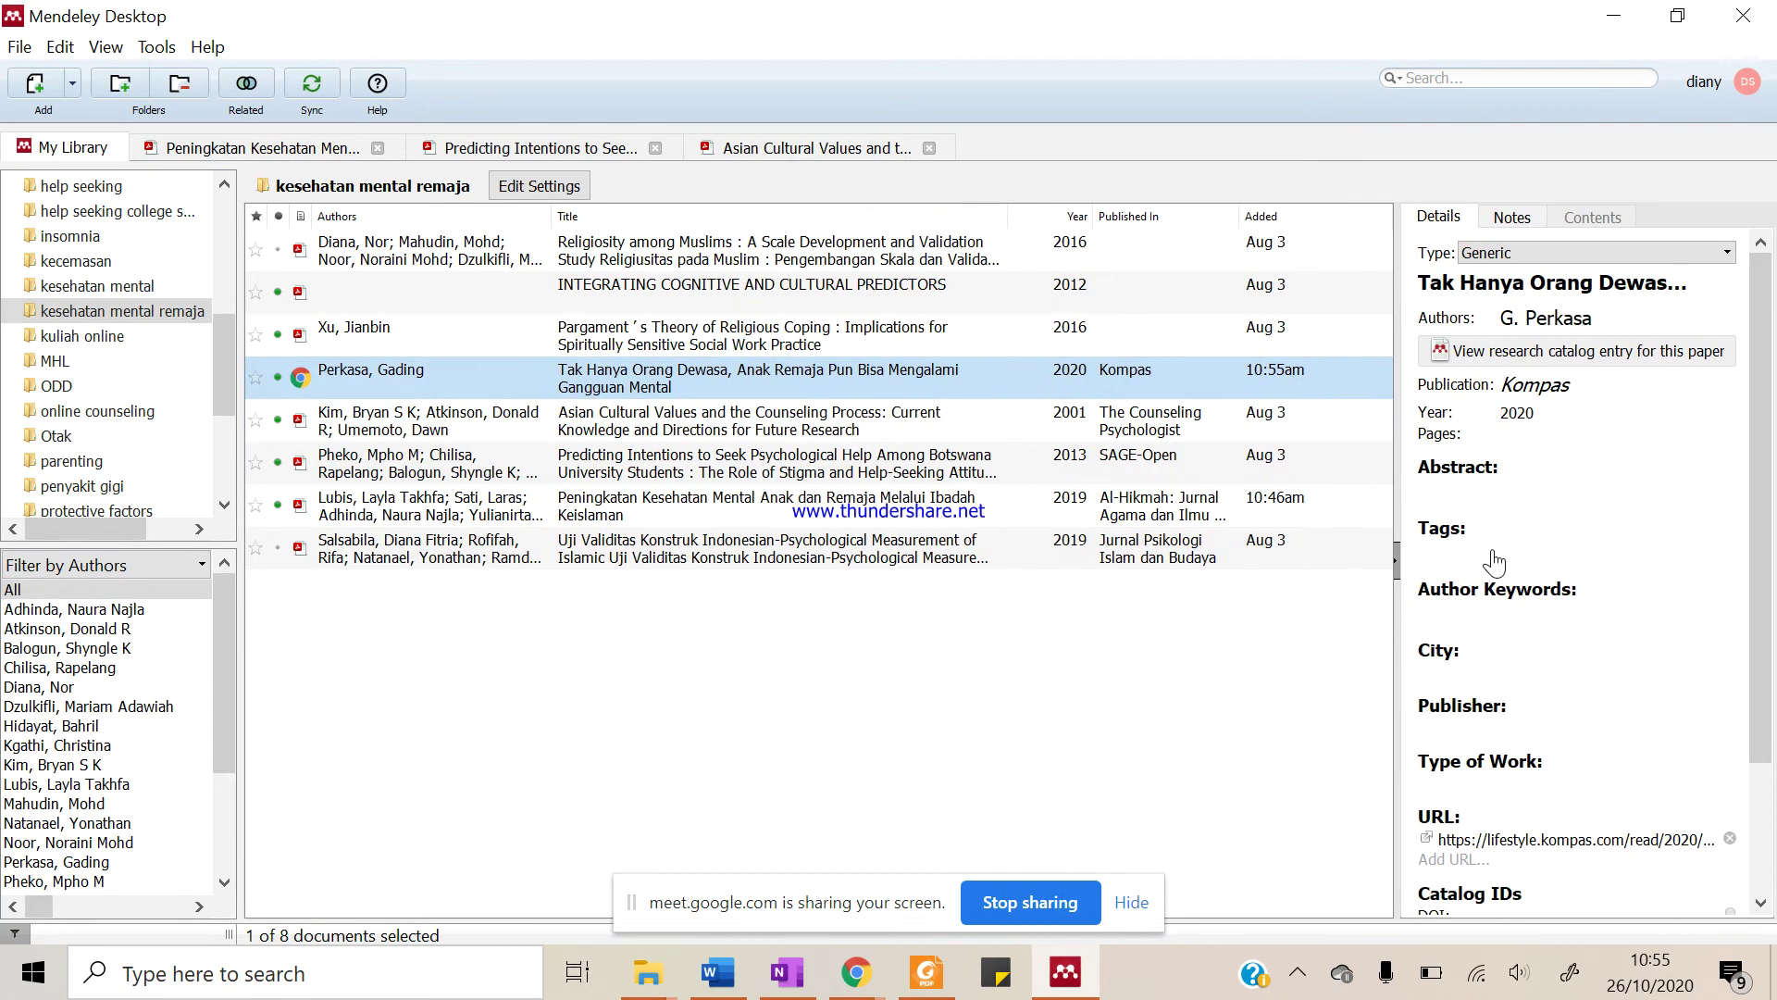
click(1541, 285)
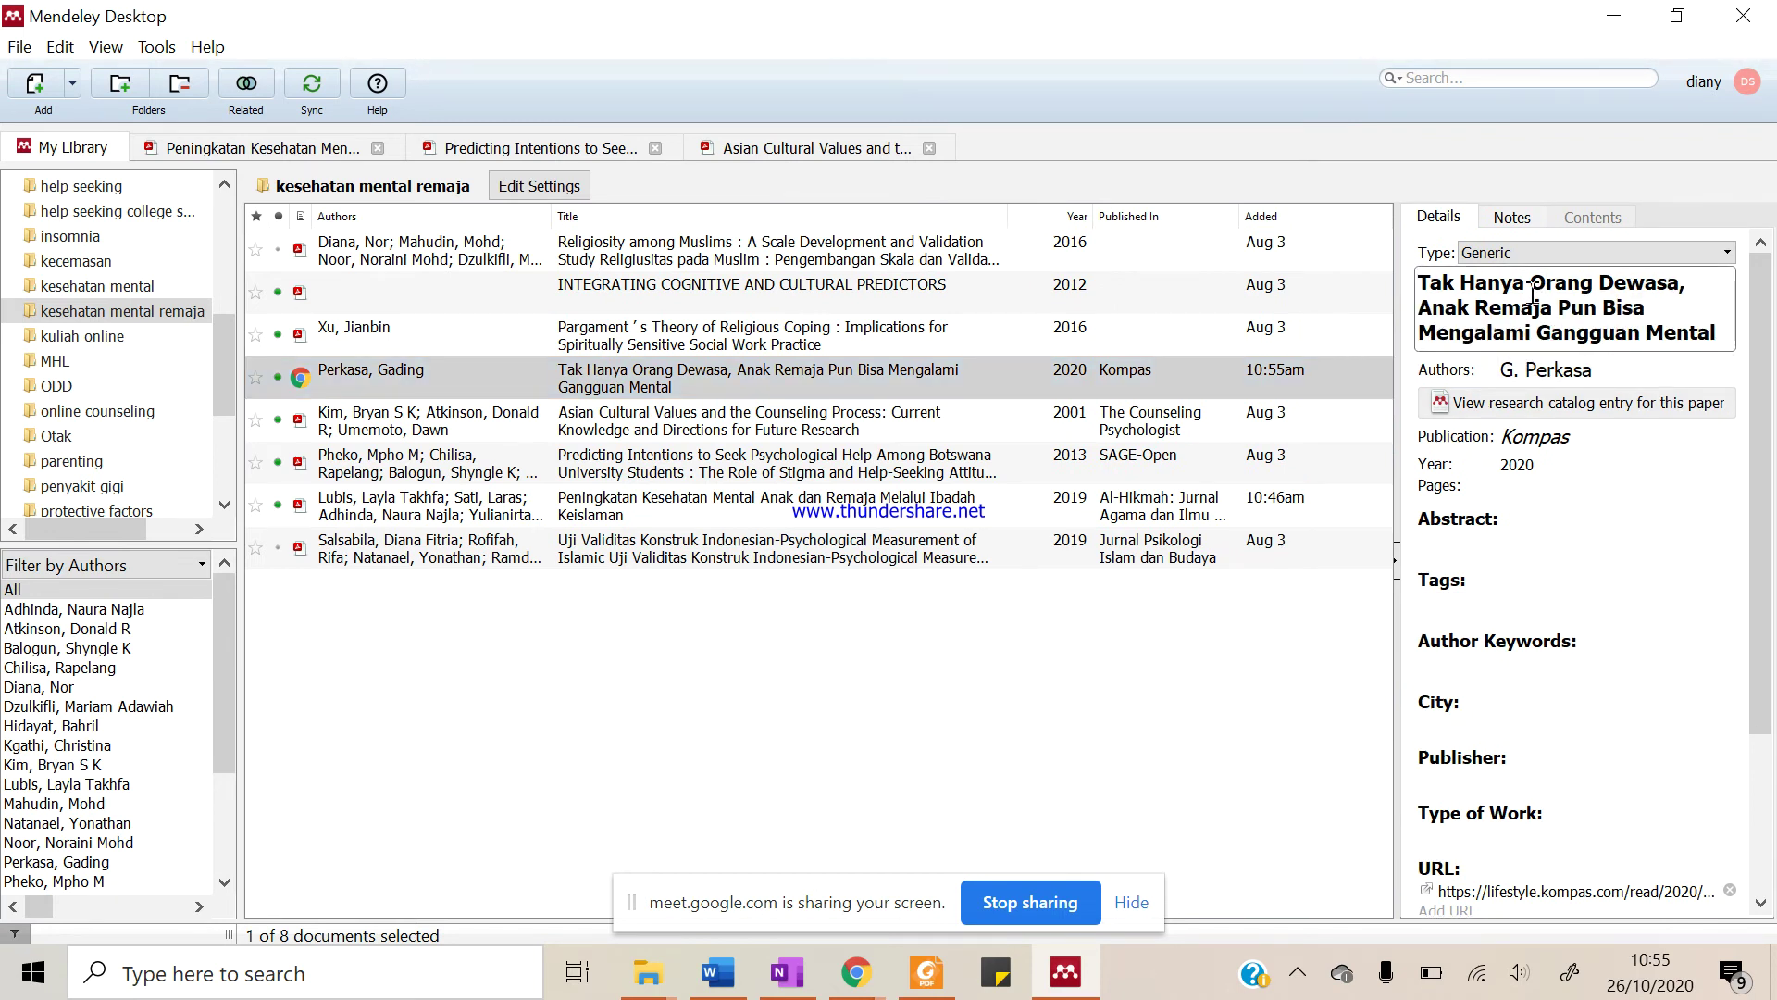
Check the title, publication date and author credit of the Kompas article in Chrome against the Mendeley entry
mouse_move(856, 972)
click(782, 848)
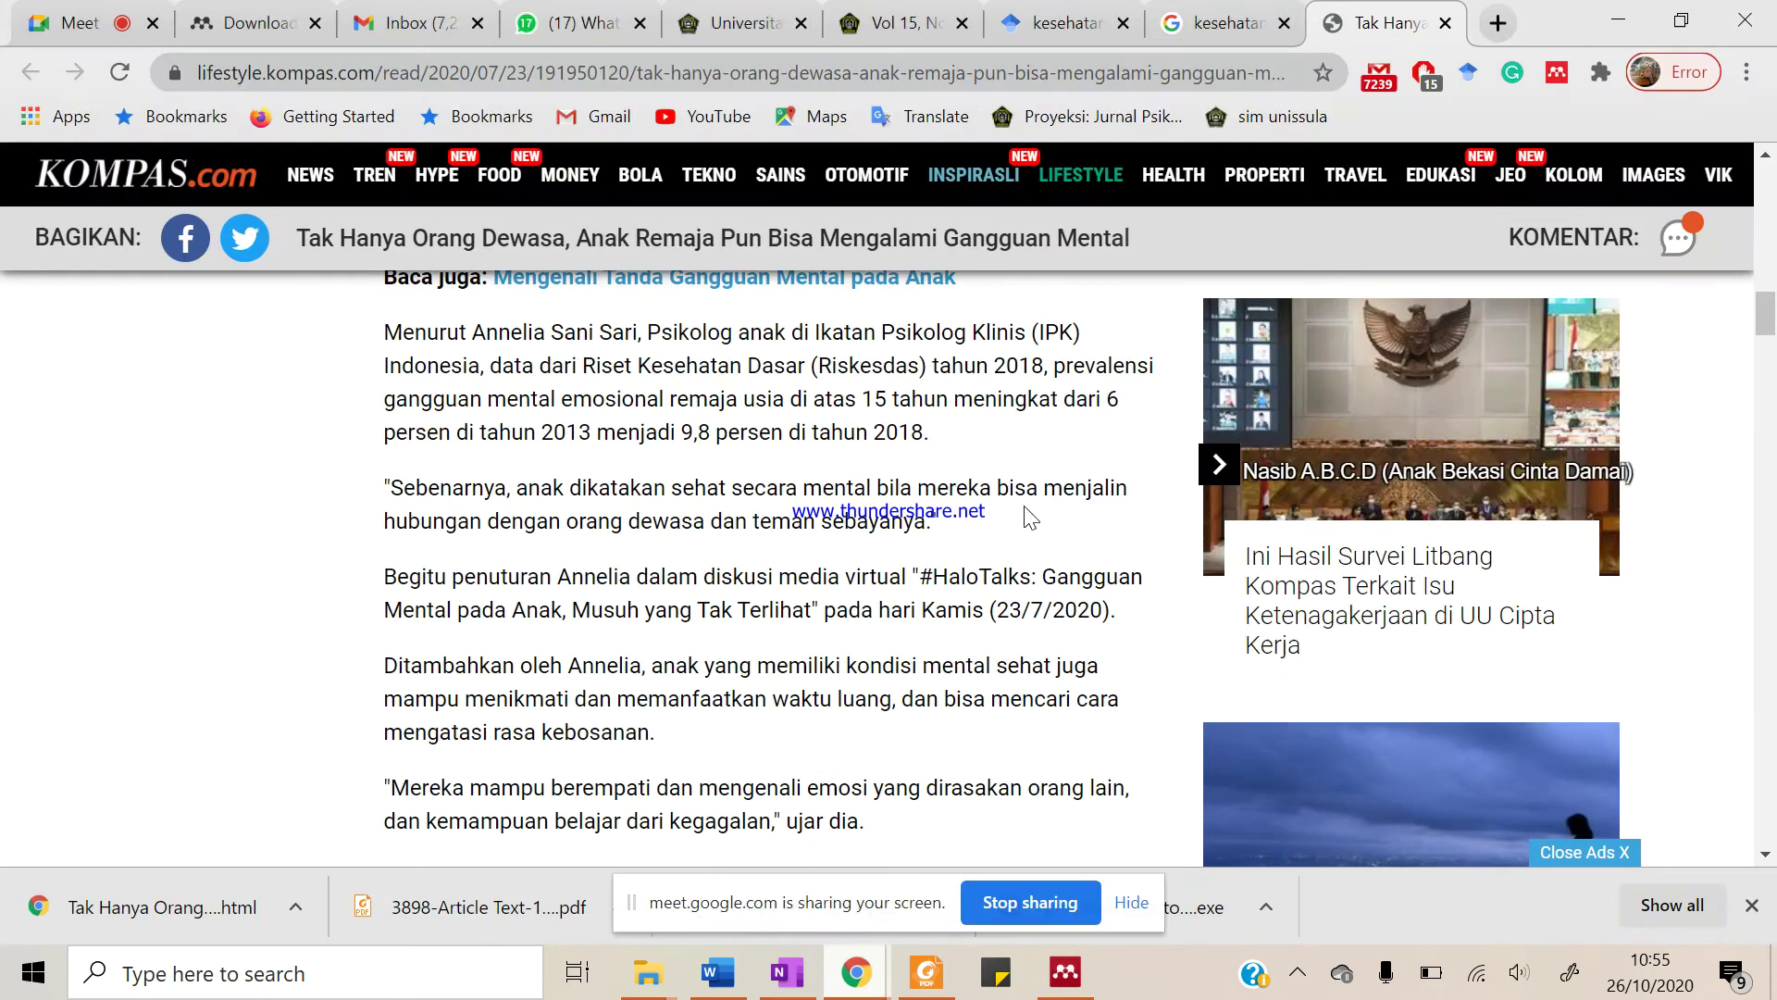
scroll(1142, 500, up, 6)
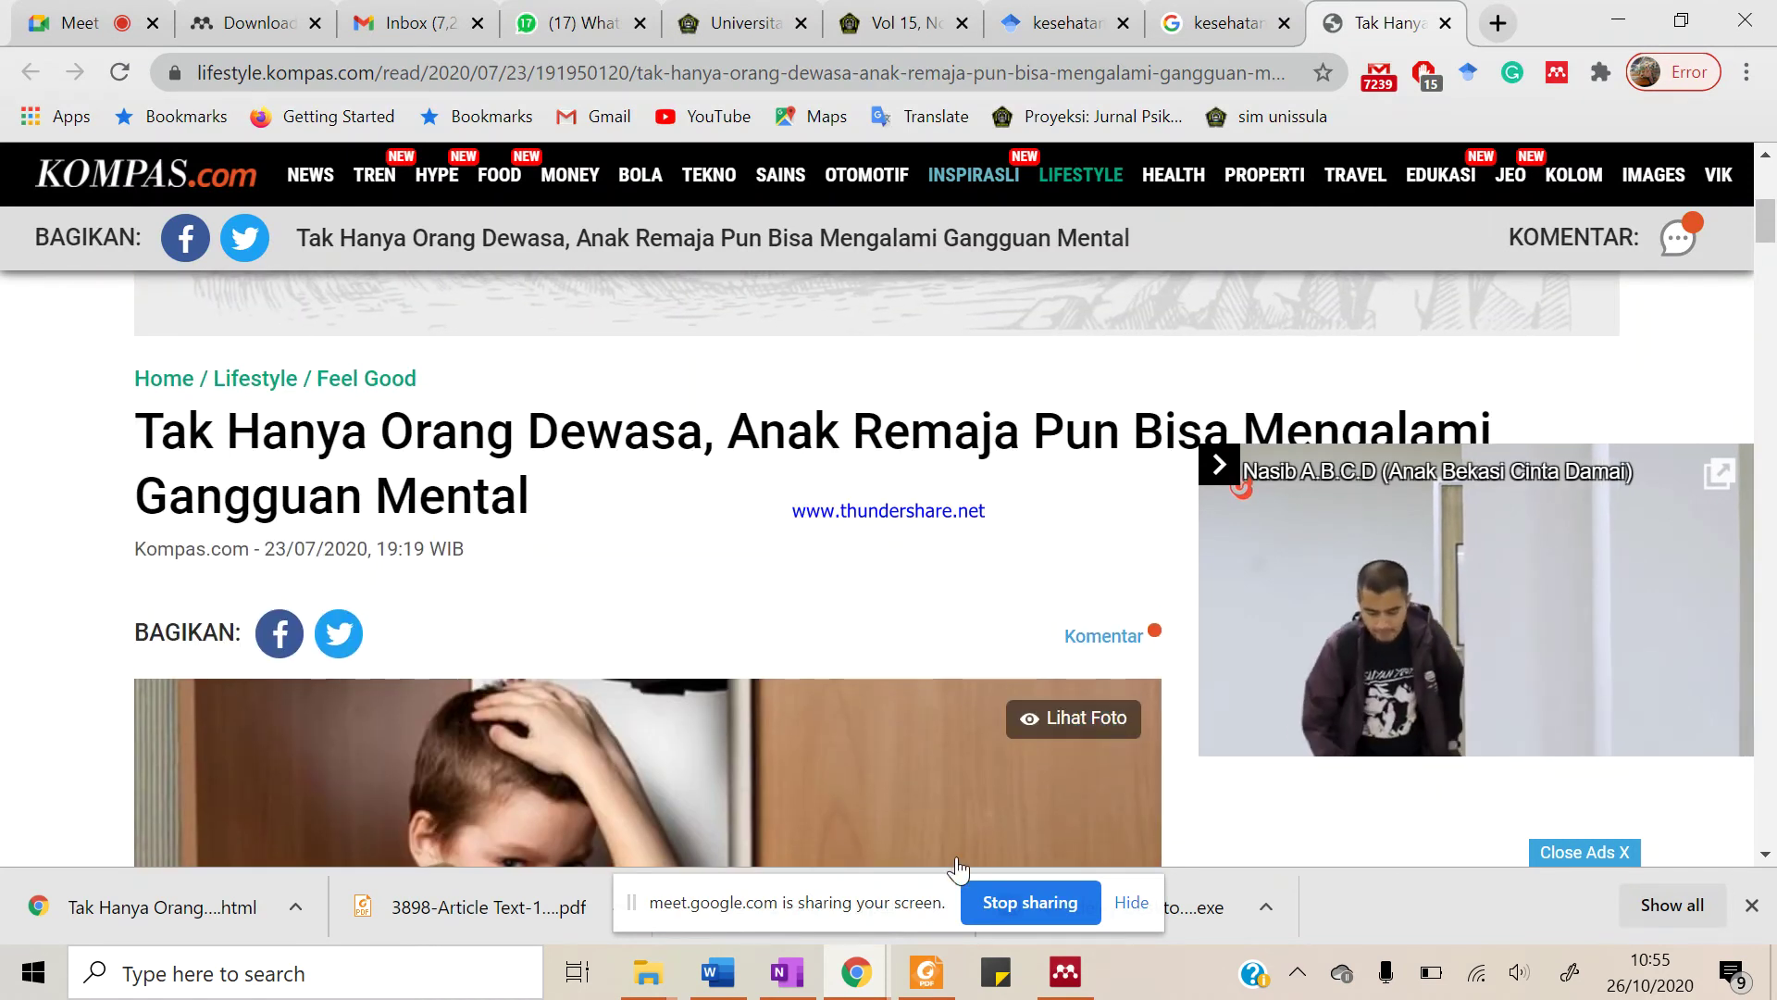
scroll(677, 623, down, 12)
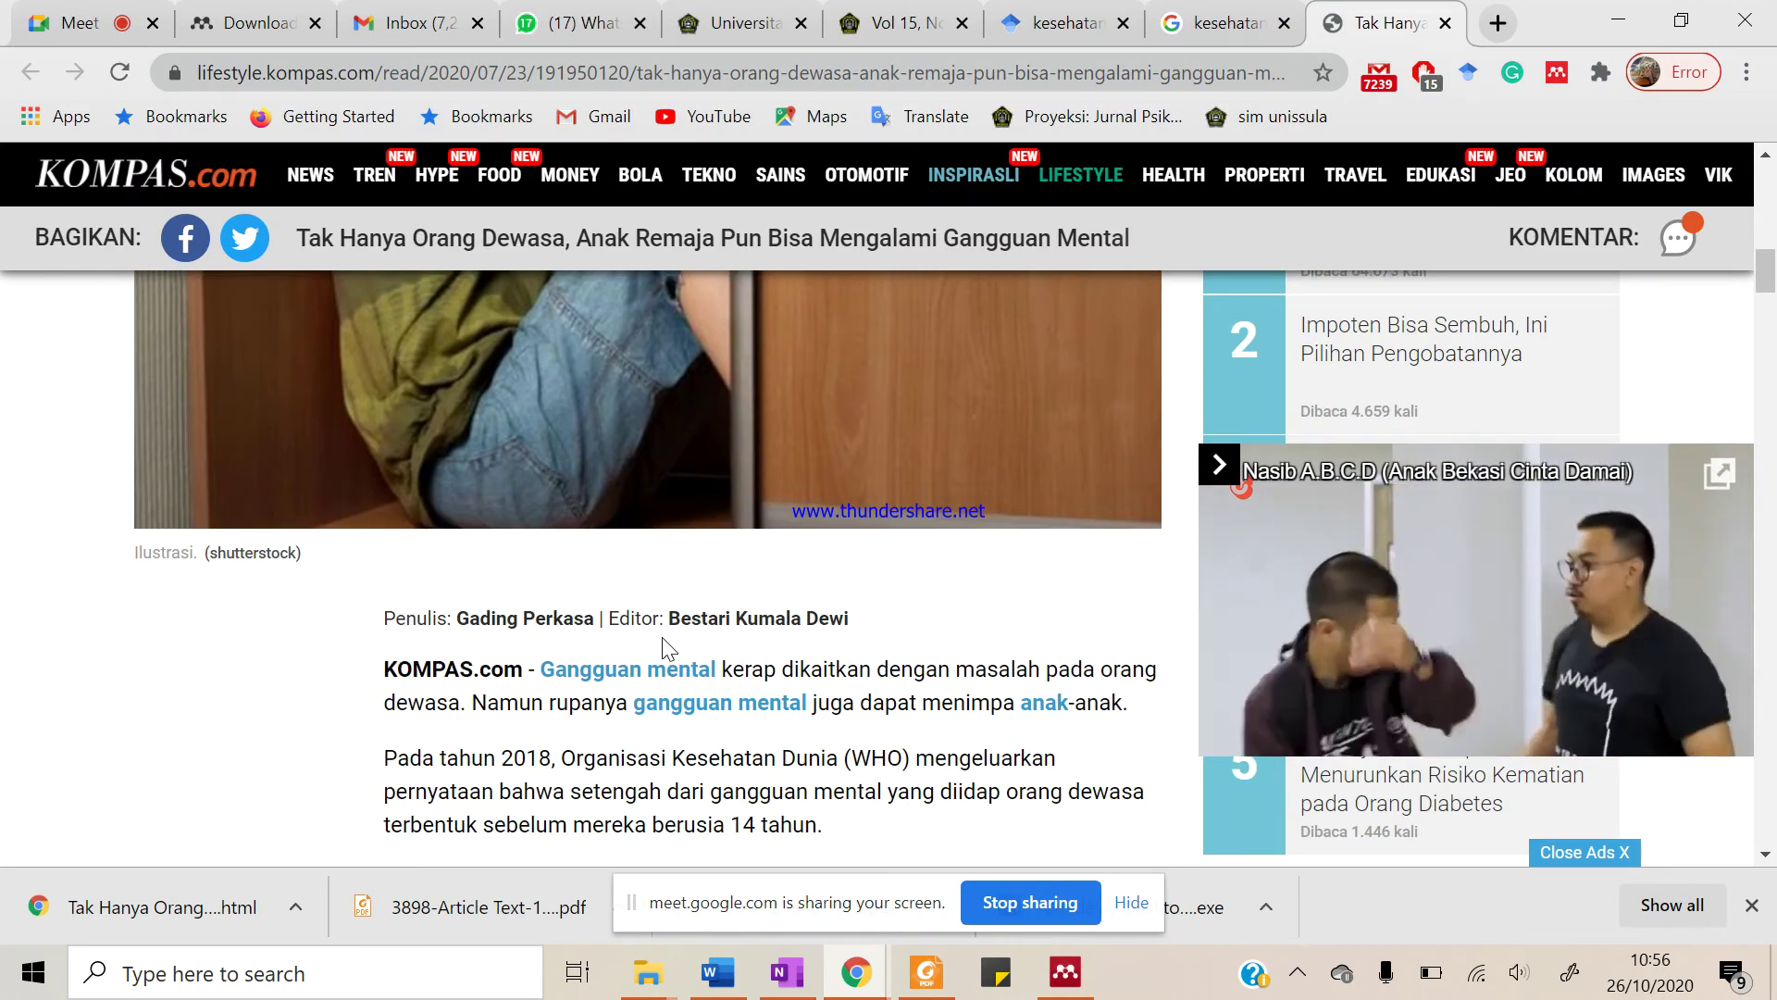
scroll(664, 637, up, 4)
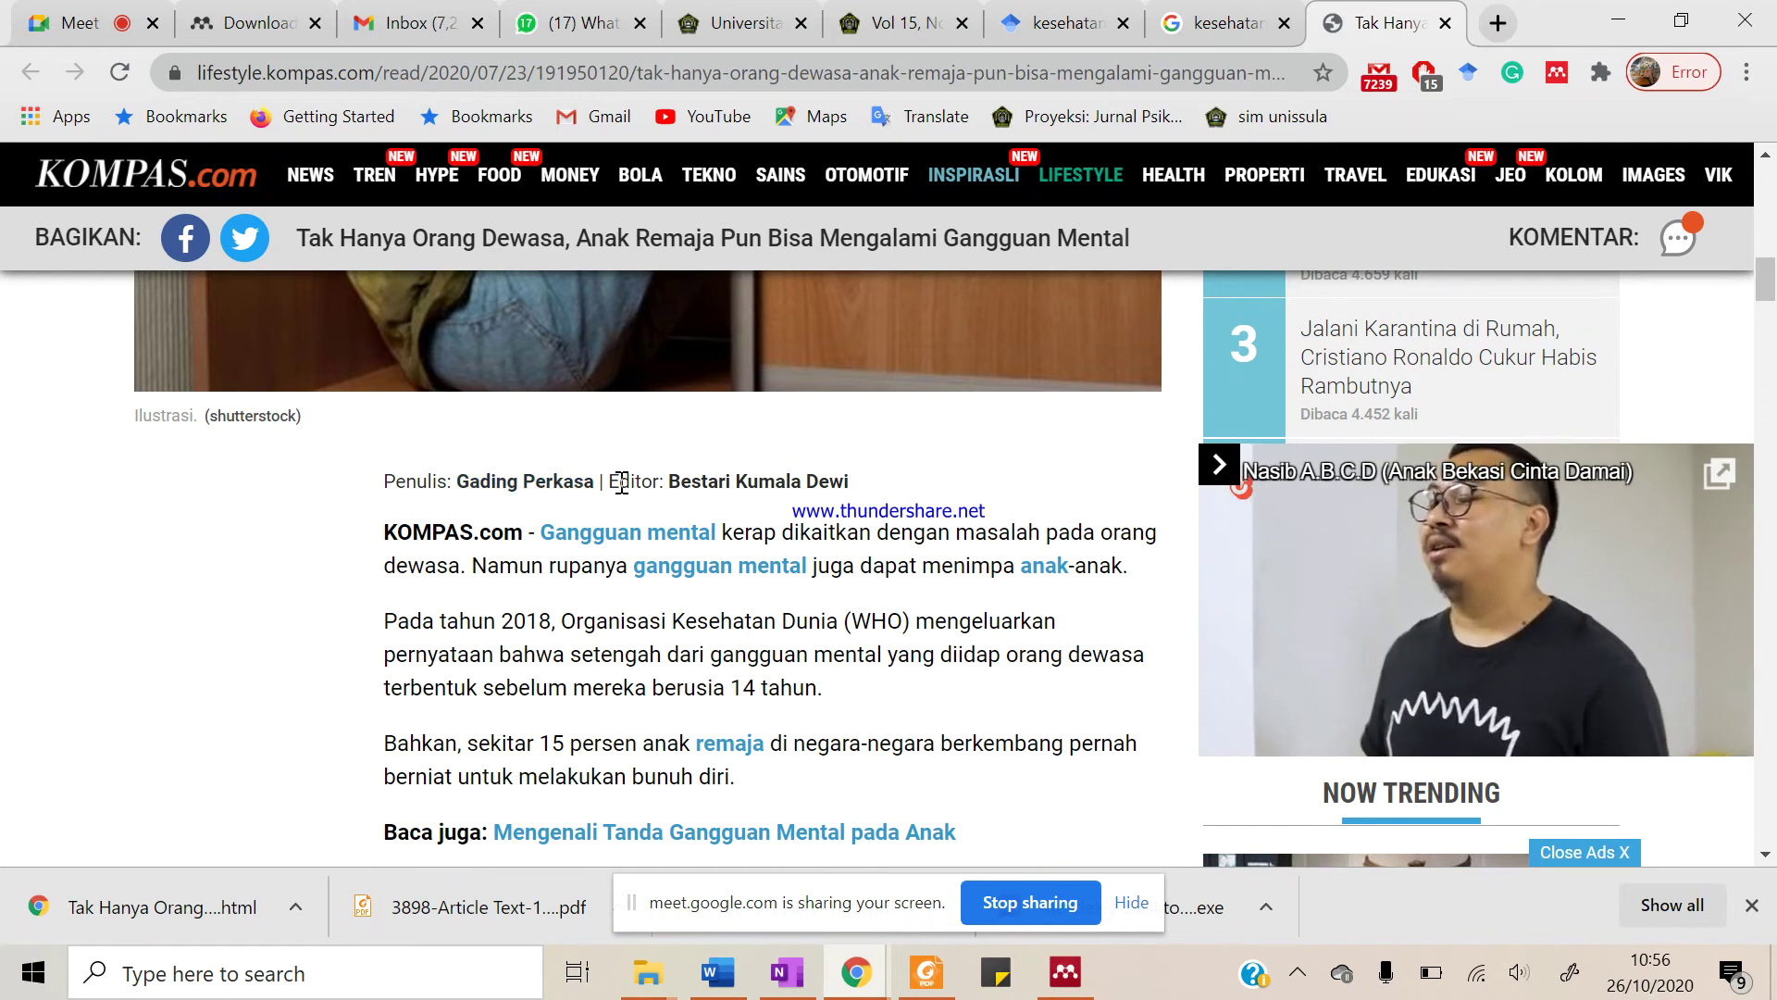
Back in Mendeley, set the Kompas entry's document type to Web Page
click(1064, 972)
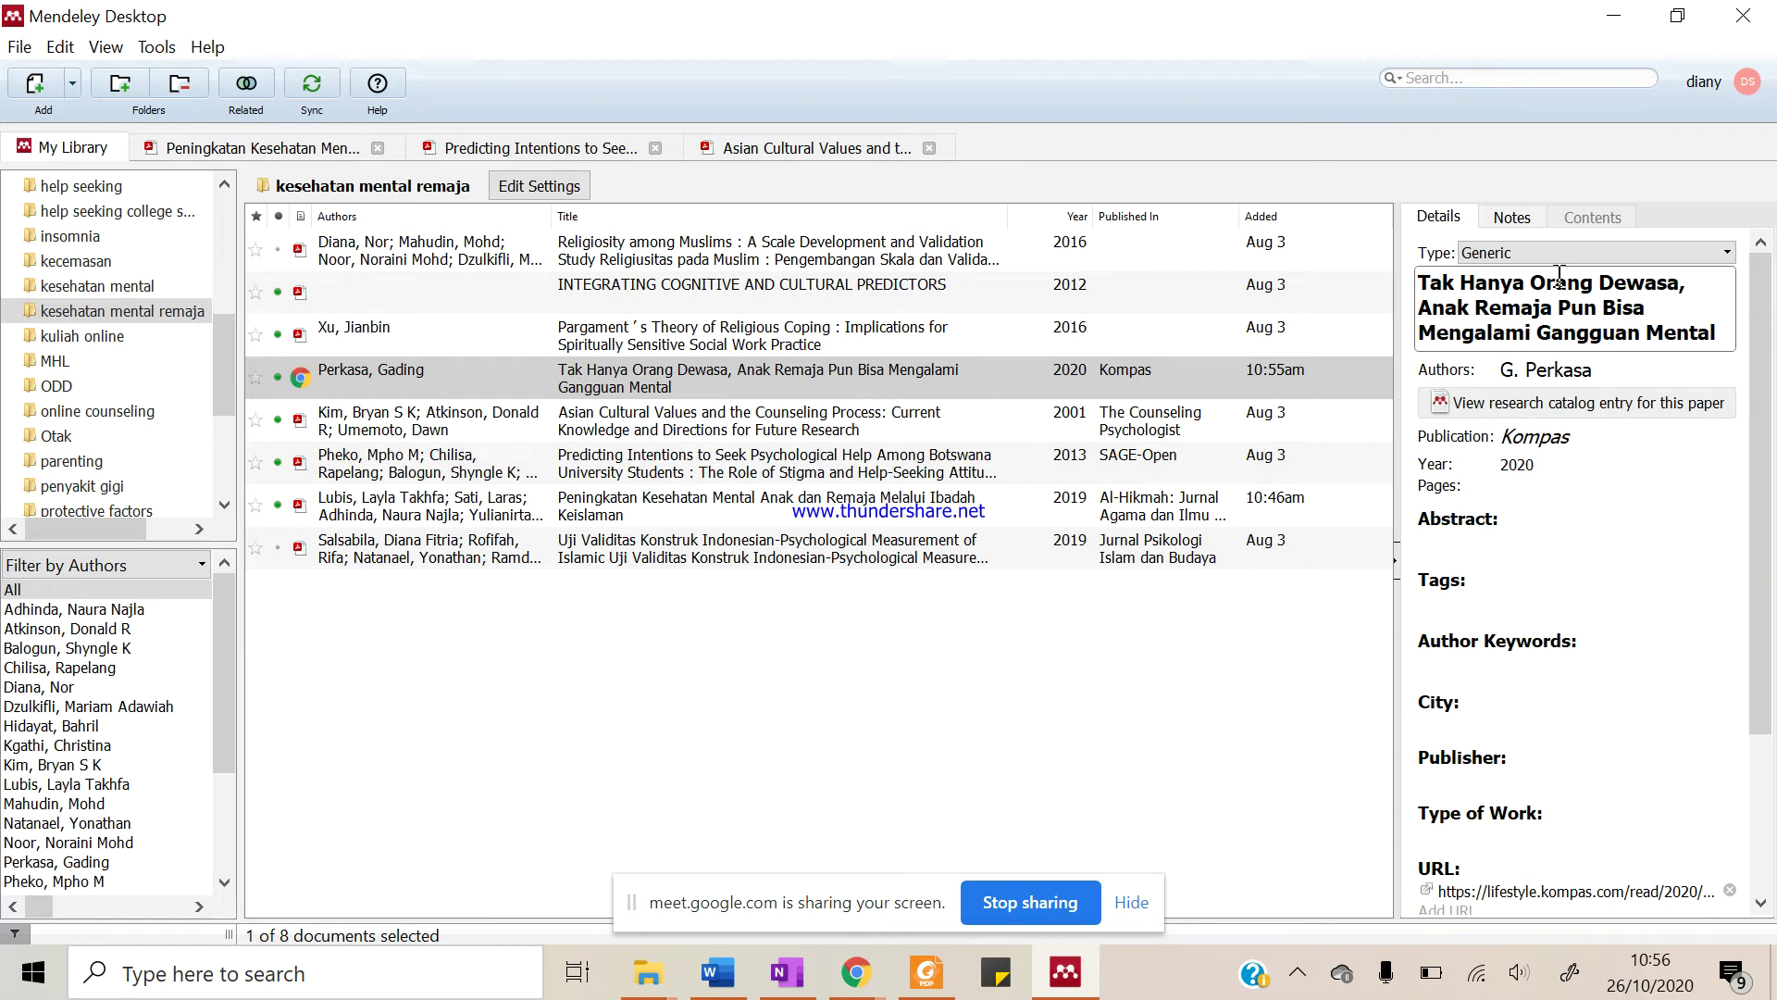
click(1518, 253)
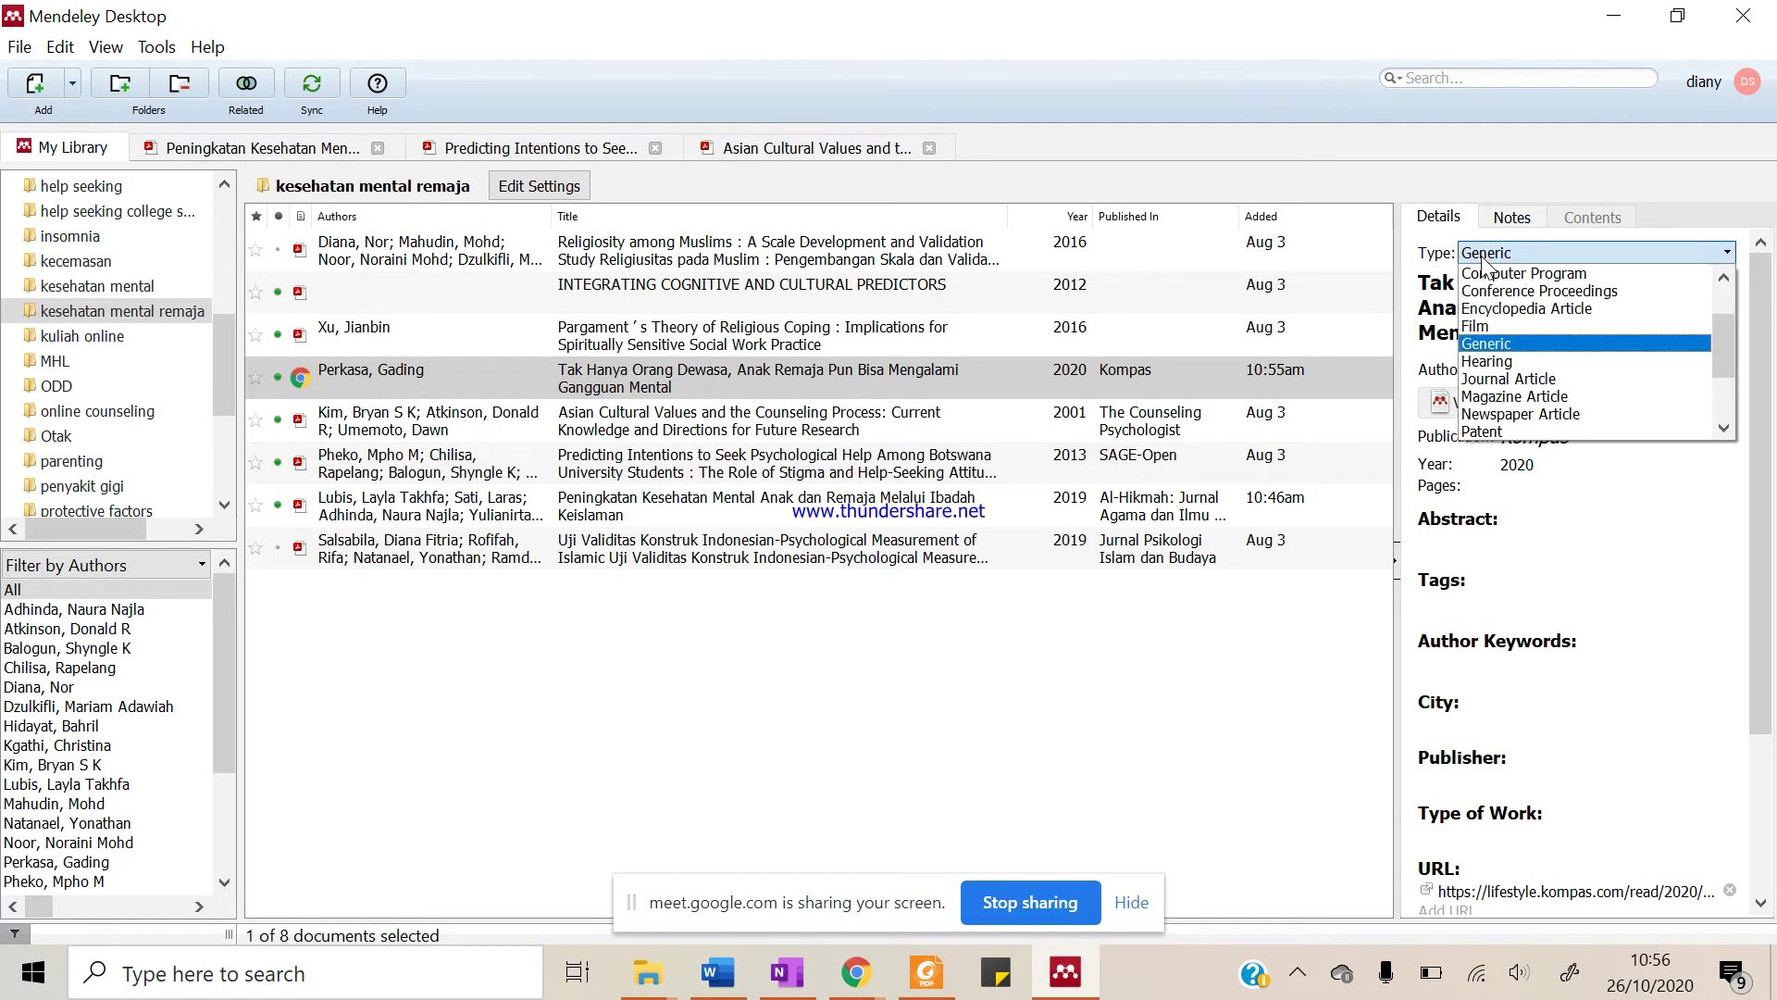
scroll(1536, 432, down, 1)
click(1526, 413)
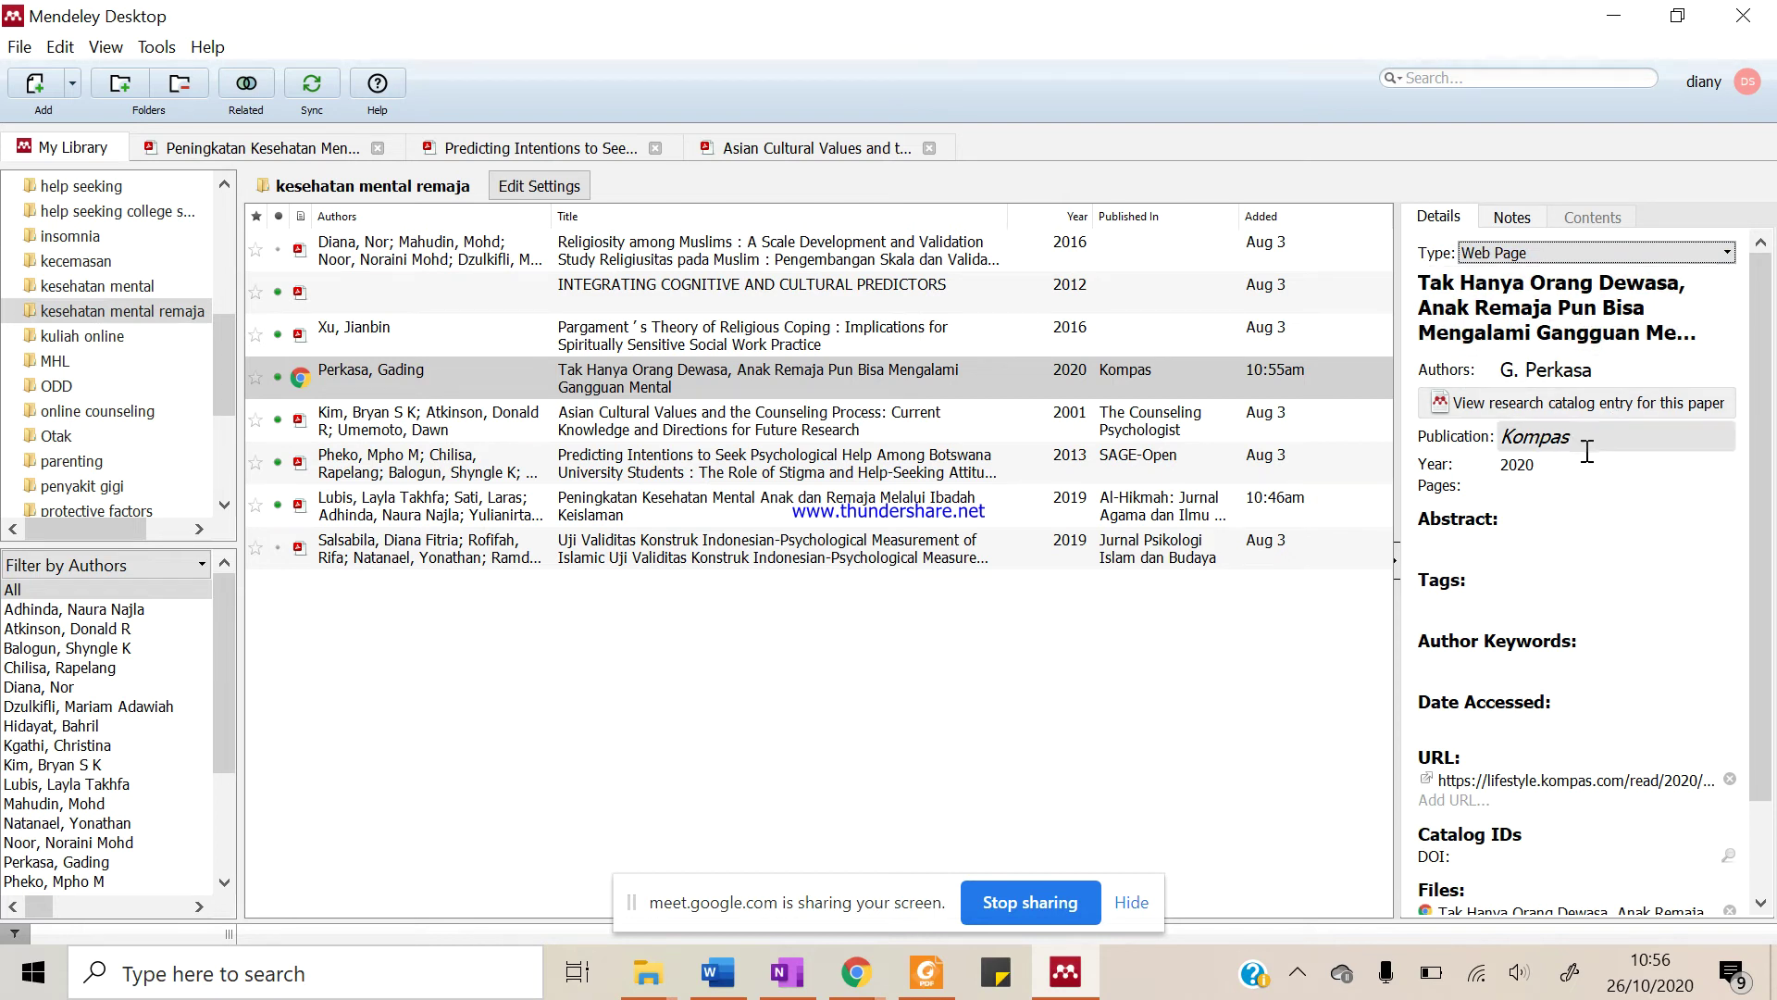
Set the Kompas entry's date accessed to the date logged in the Word document, writing the month and year as "Oktober 2020"
scroll(1564, 757, down, 1)
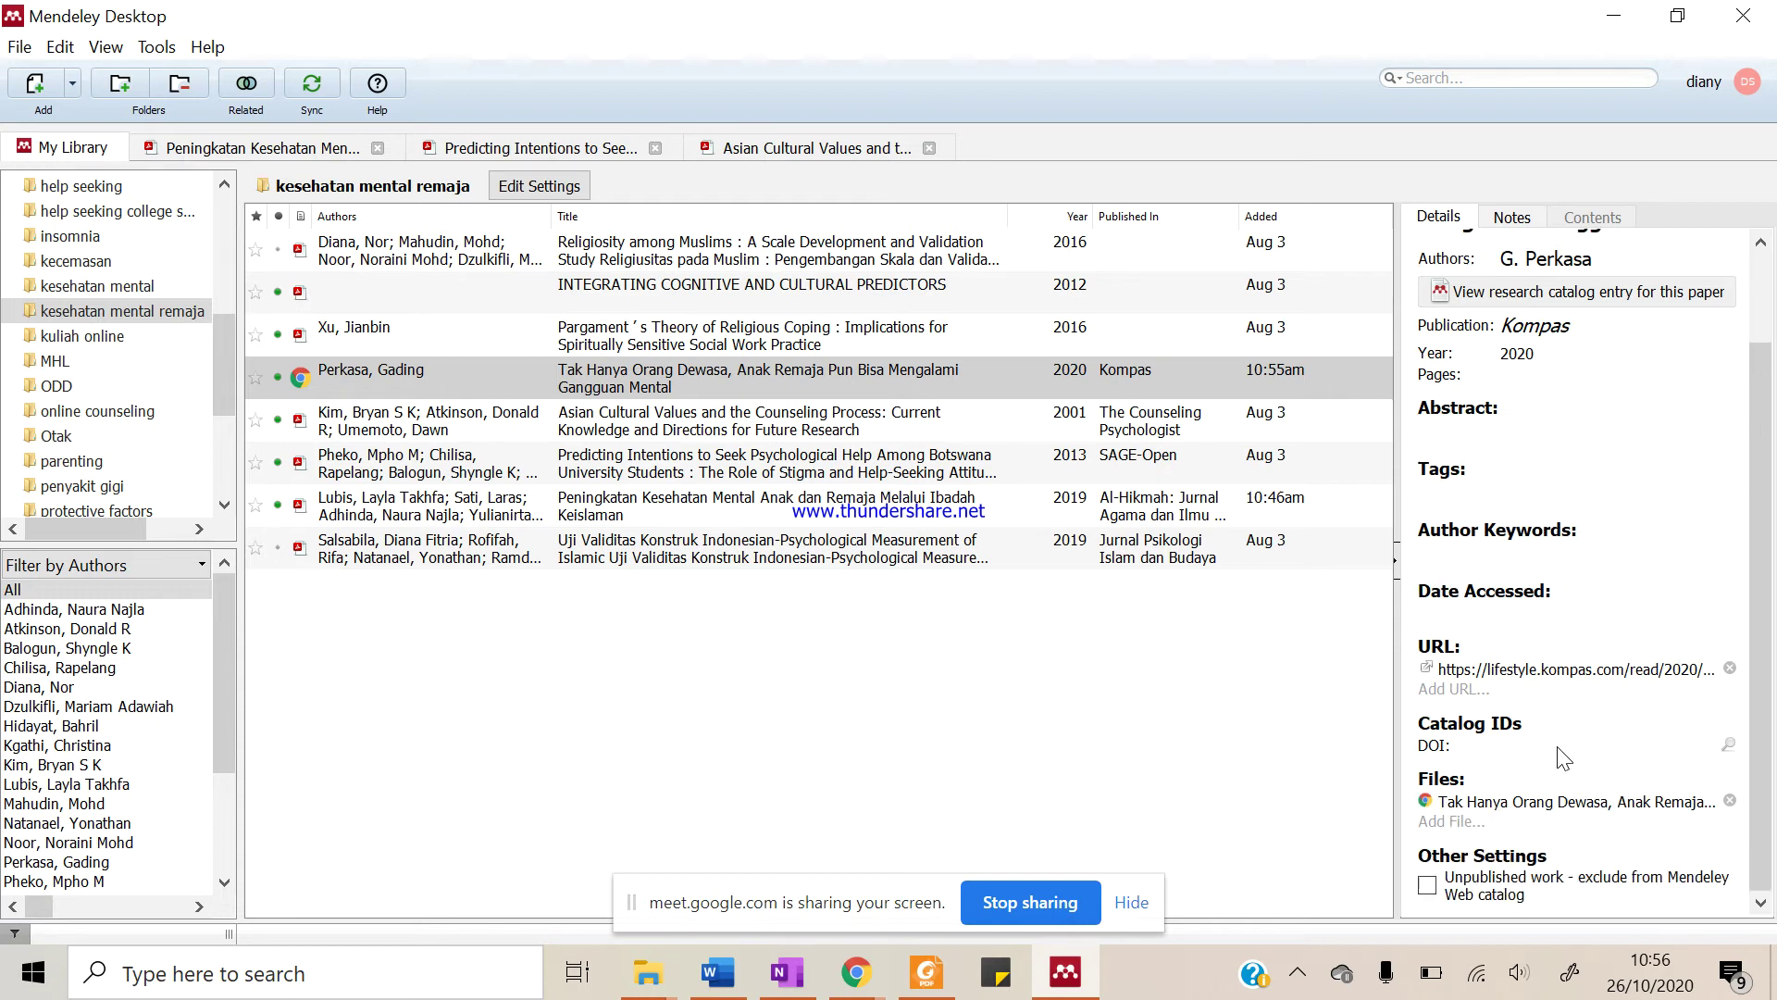
click(1542, 668)
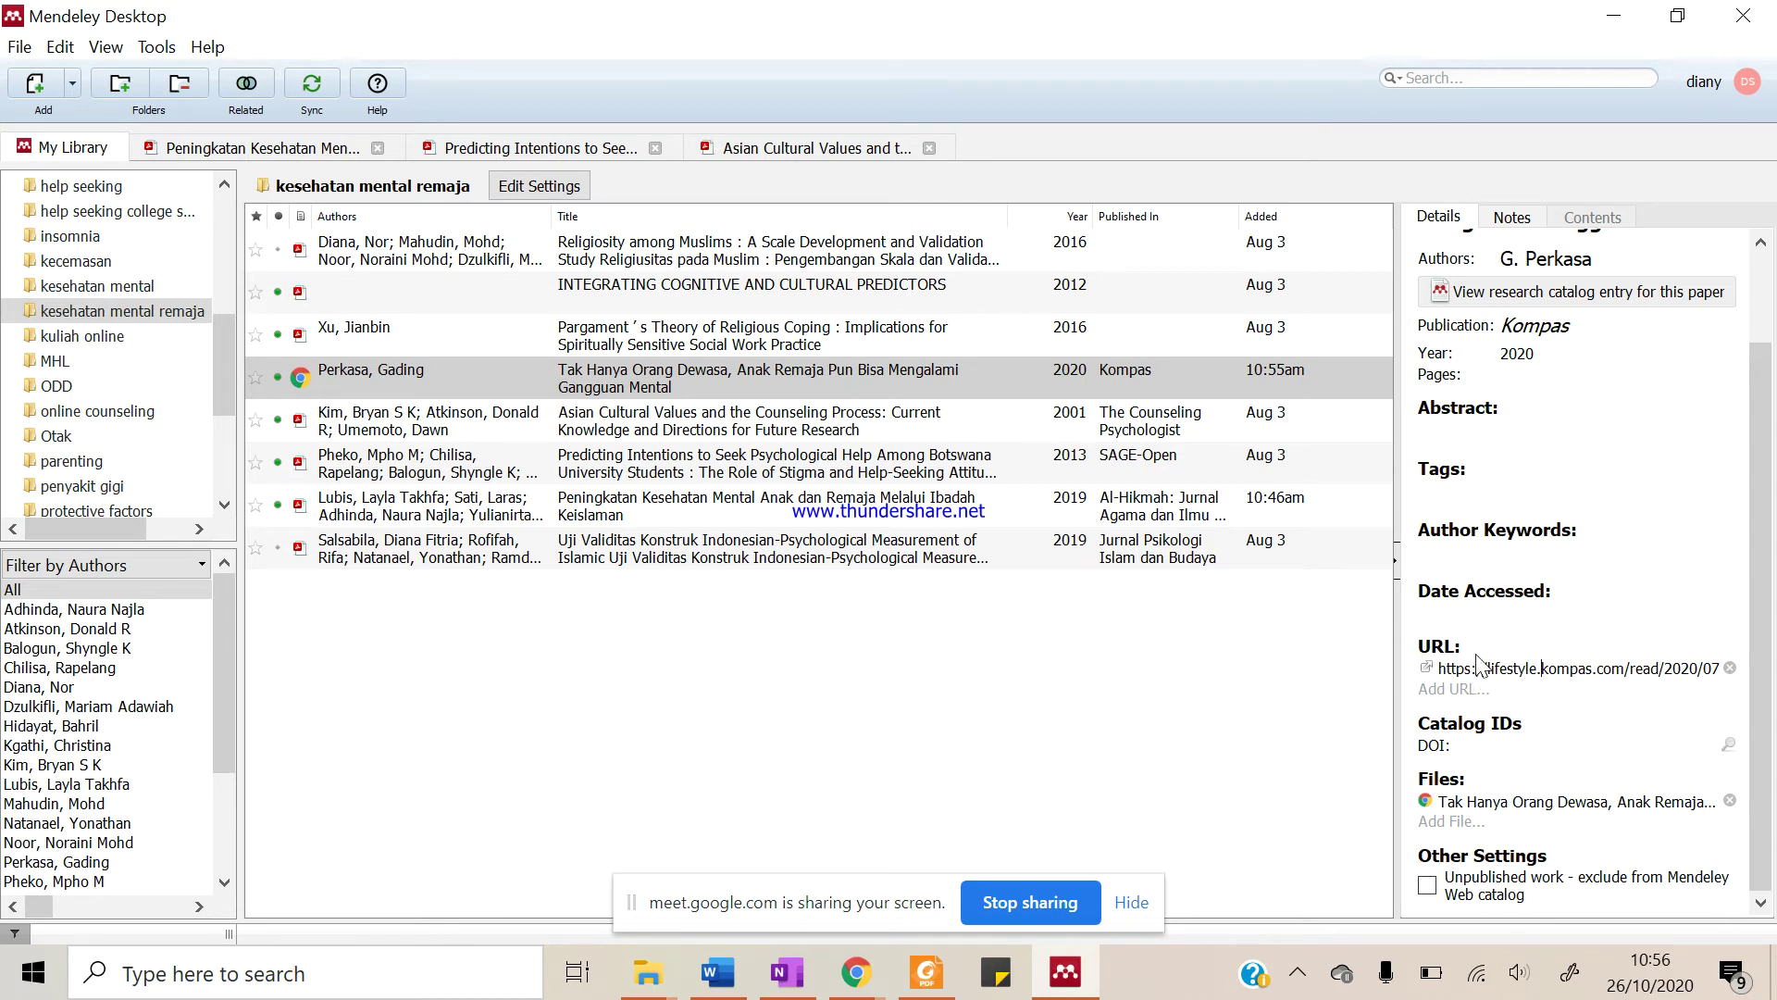
click(1483, 610)
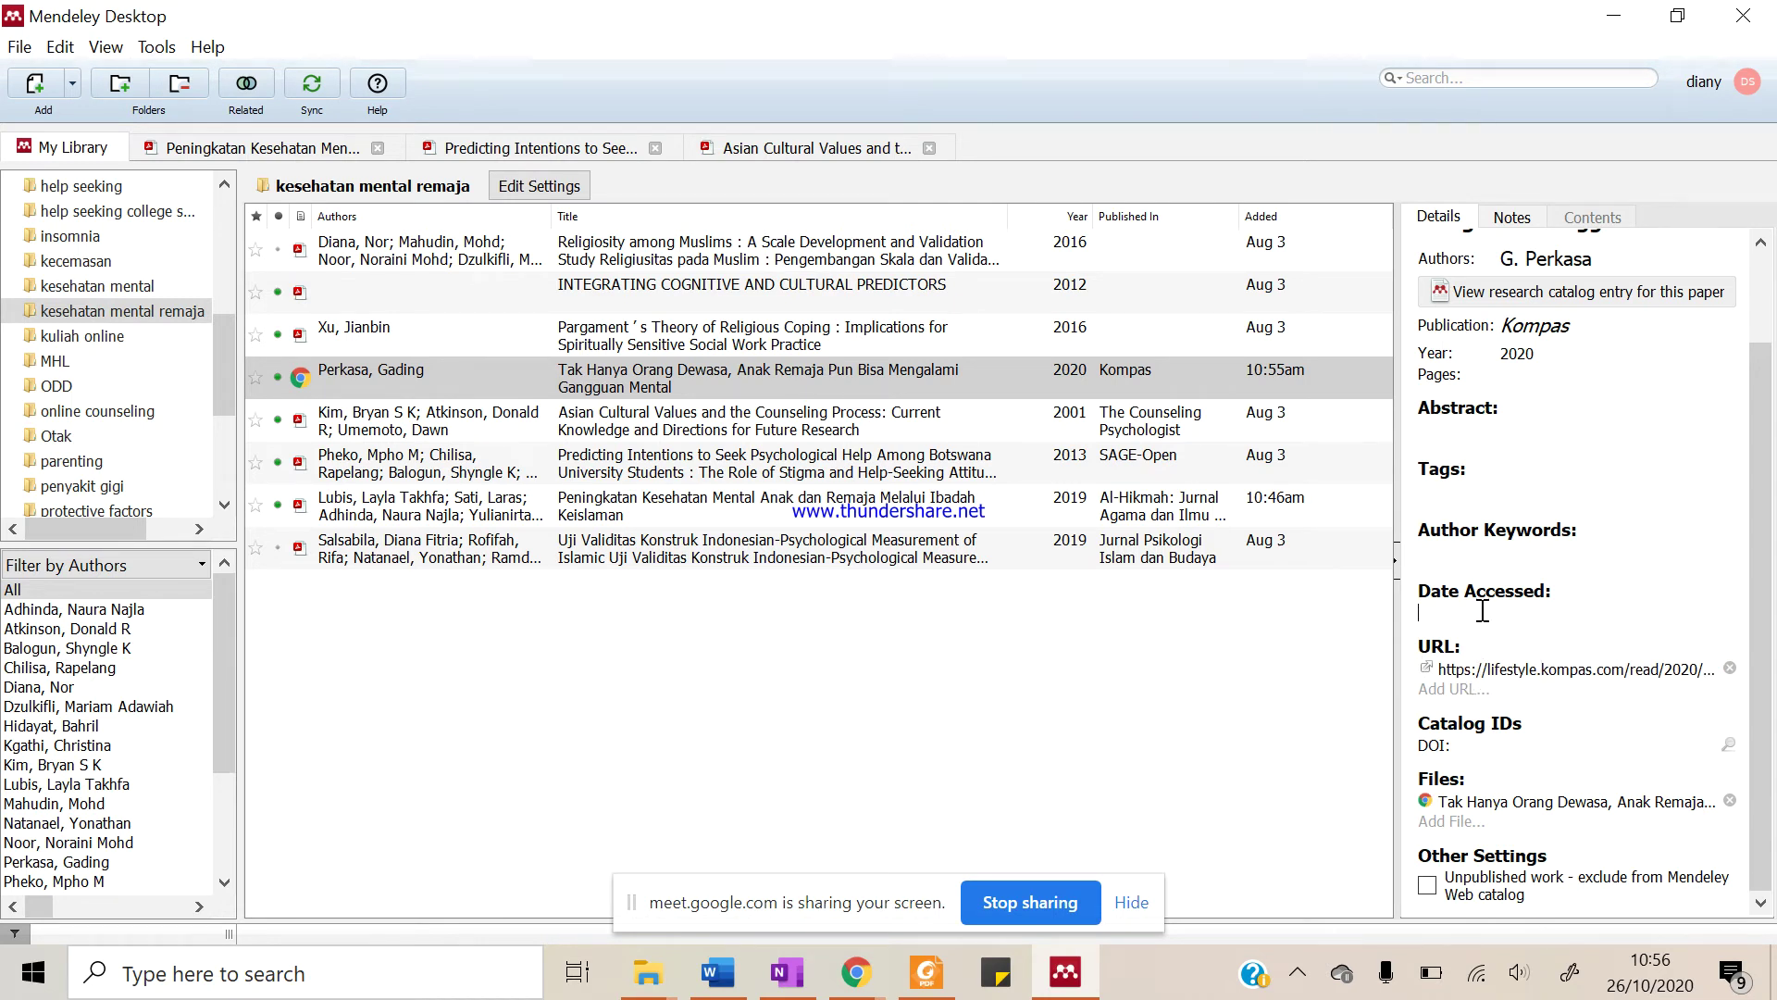
click(707, 983)
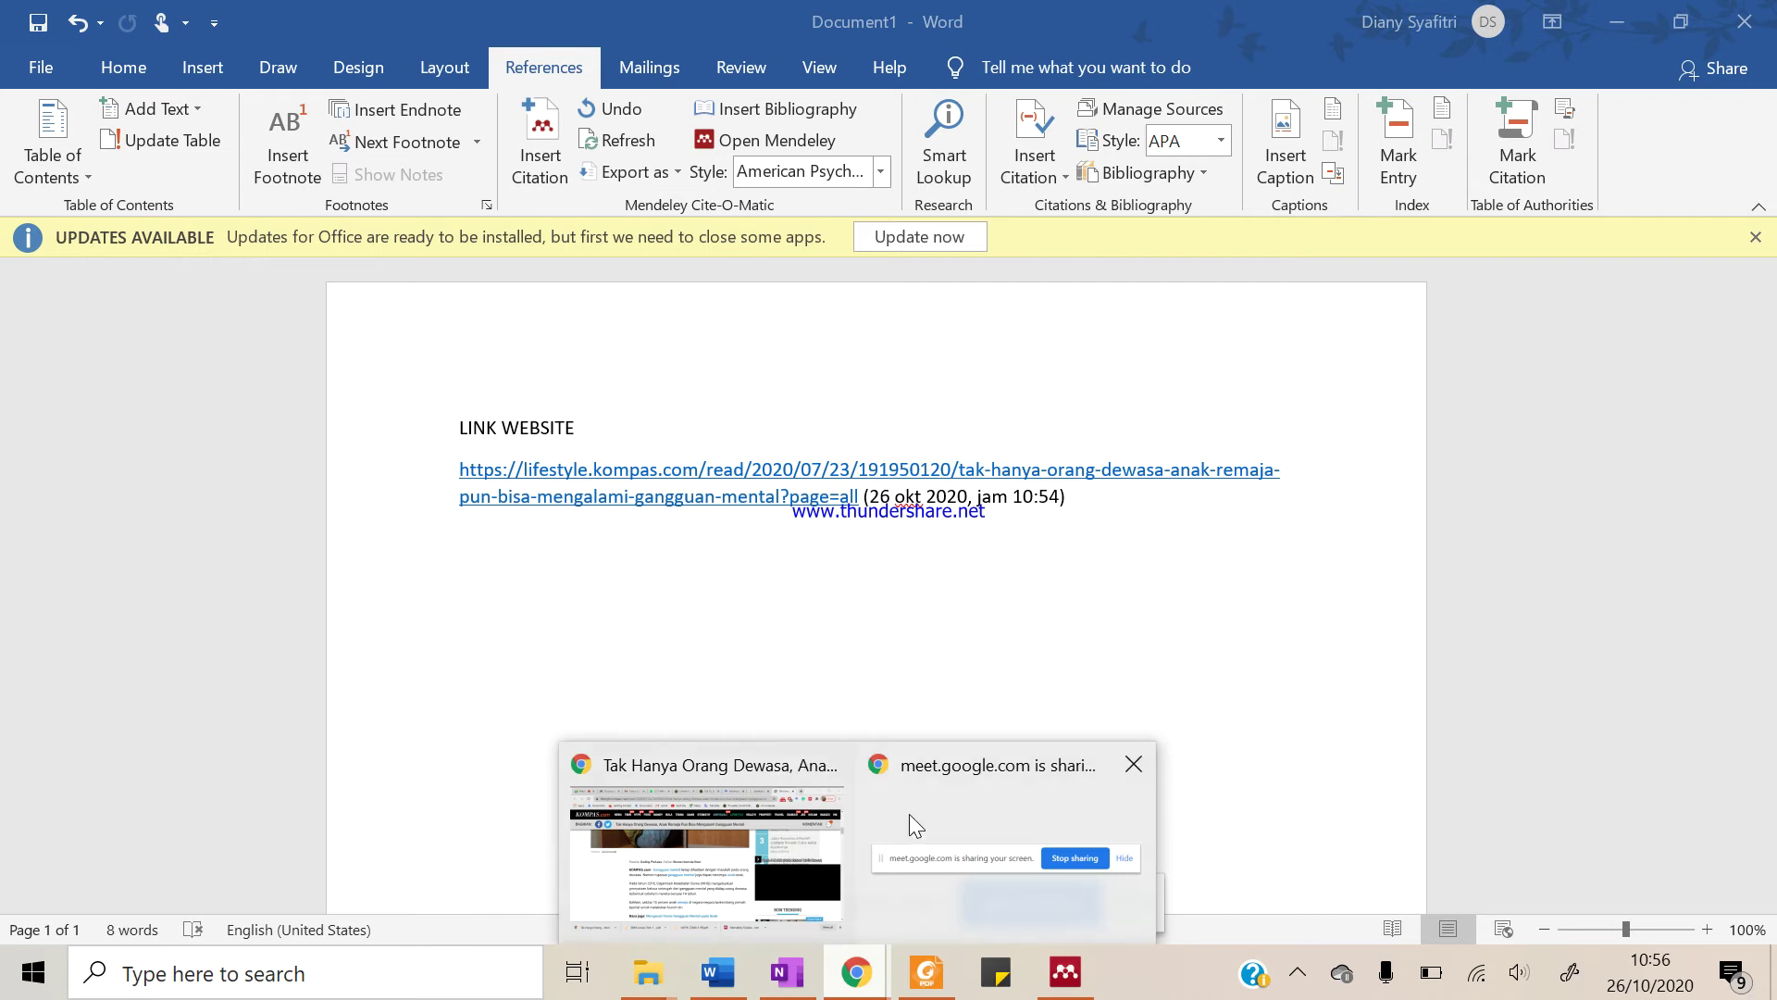
click(1095, 986)
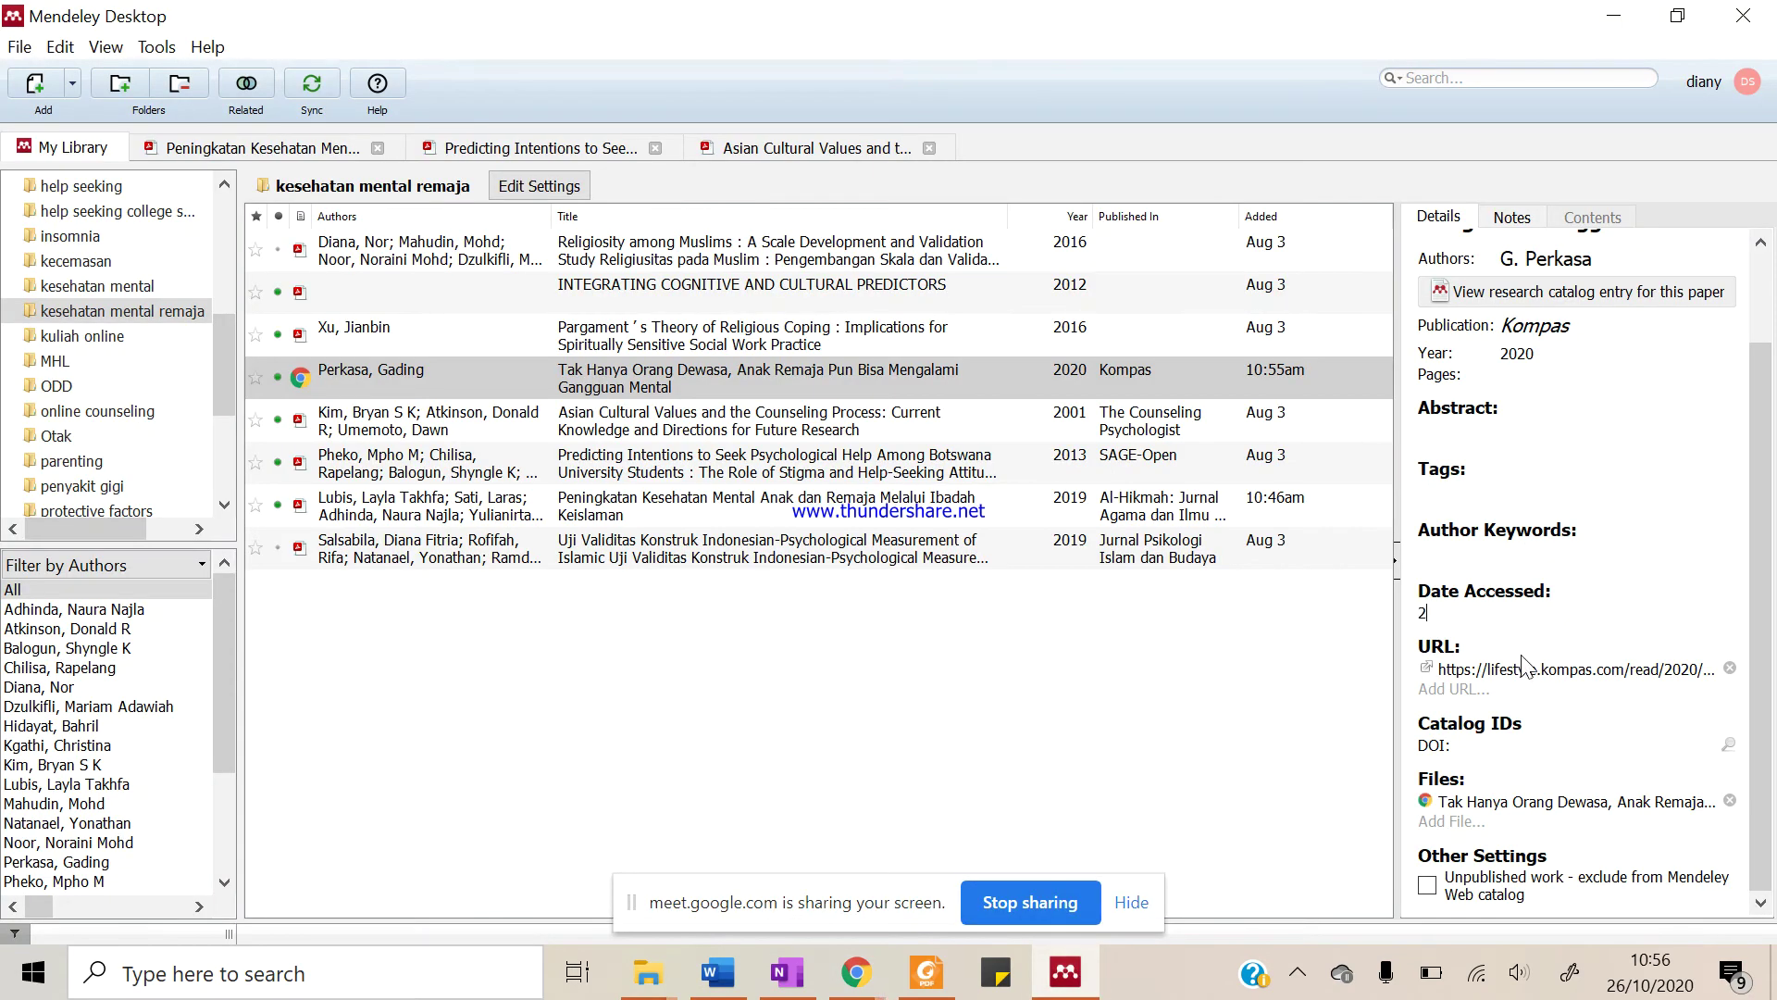
key(BackSpace)
text(Oktober 2020)
click(1218, 712)
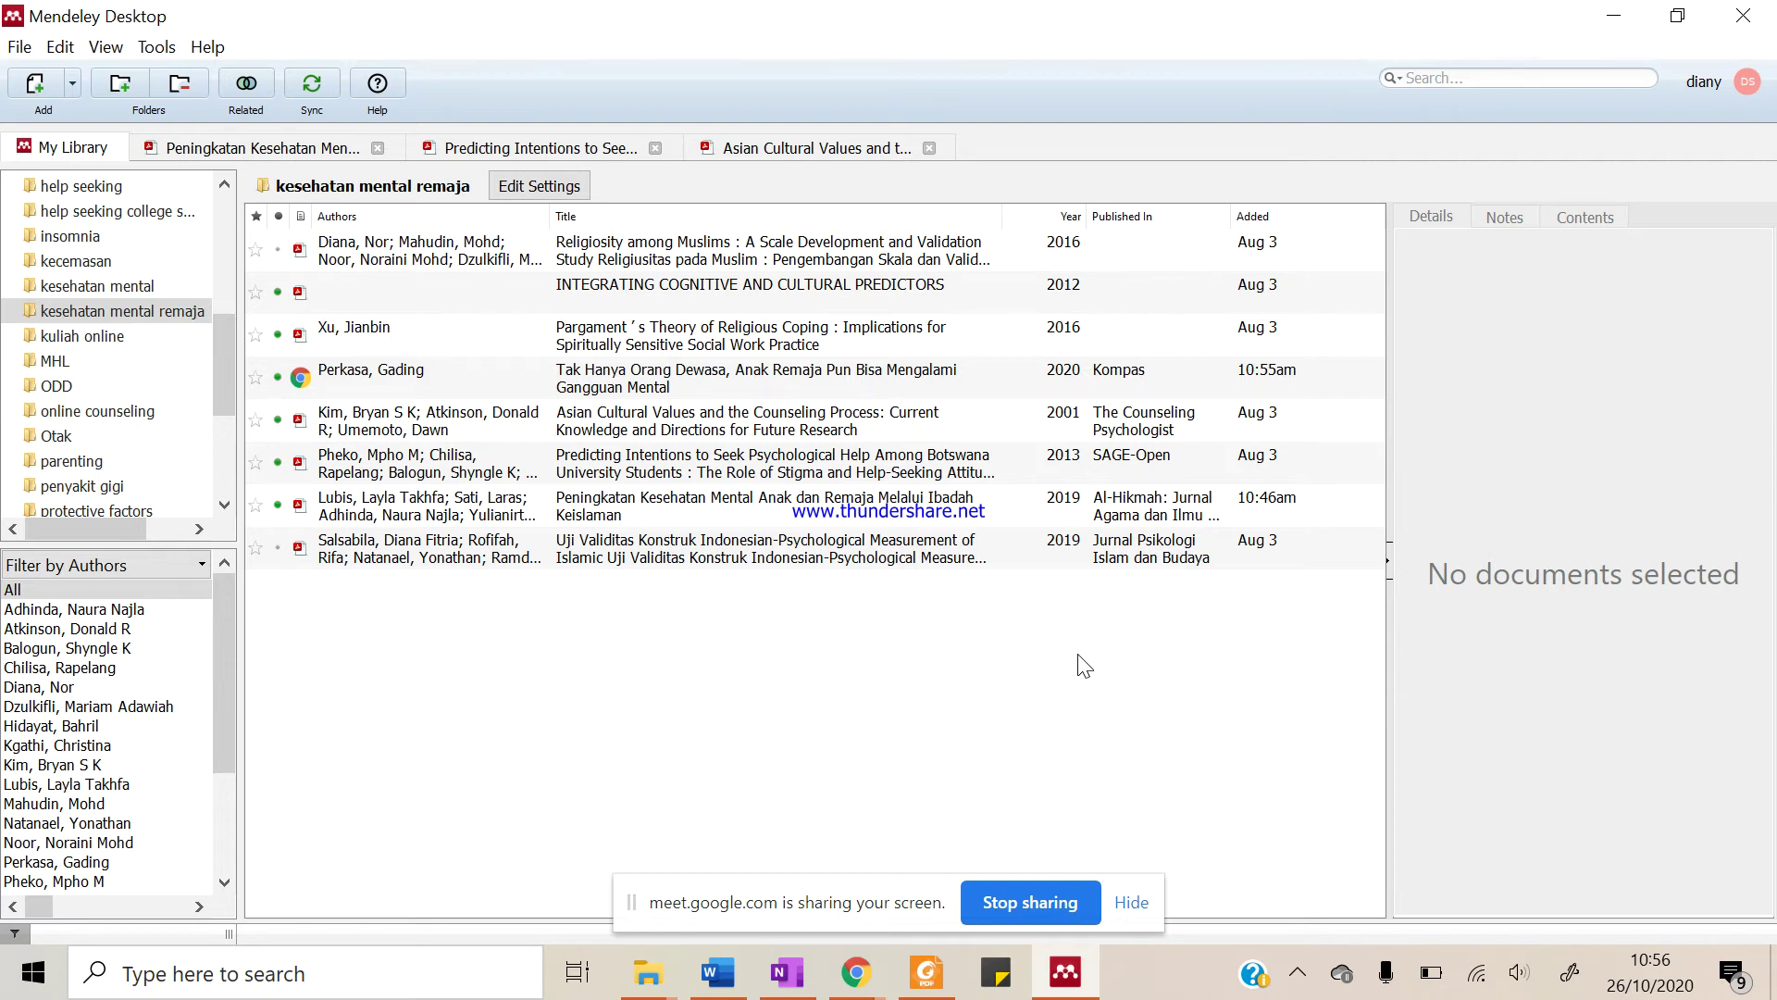
Look through Mendeley's options for adding and importing references, its edit commands, citation styles, toolbar layout and tools
click(23, 48)
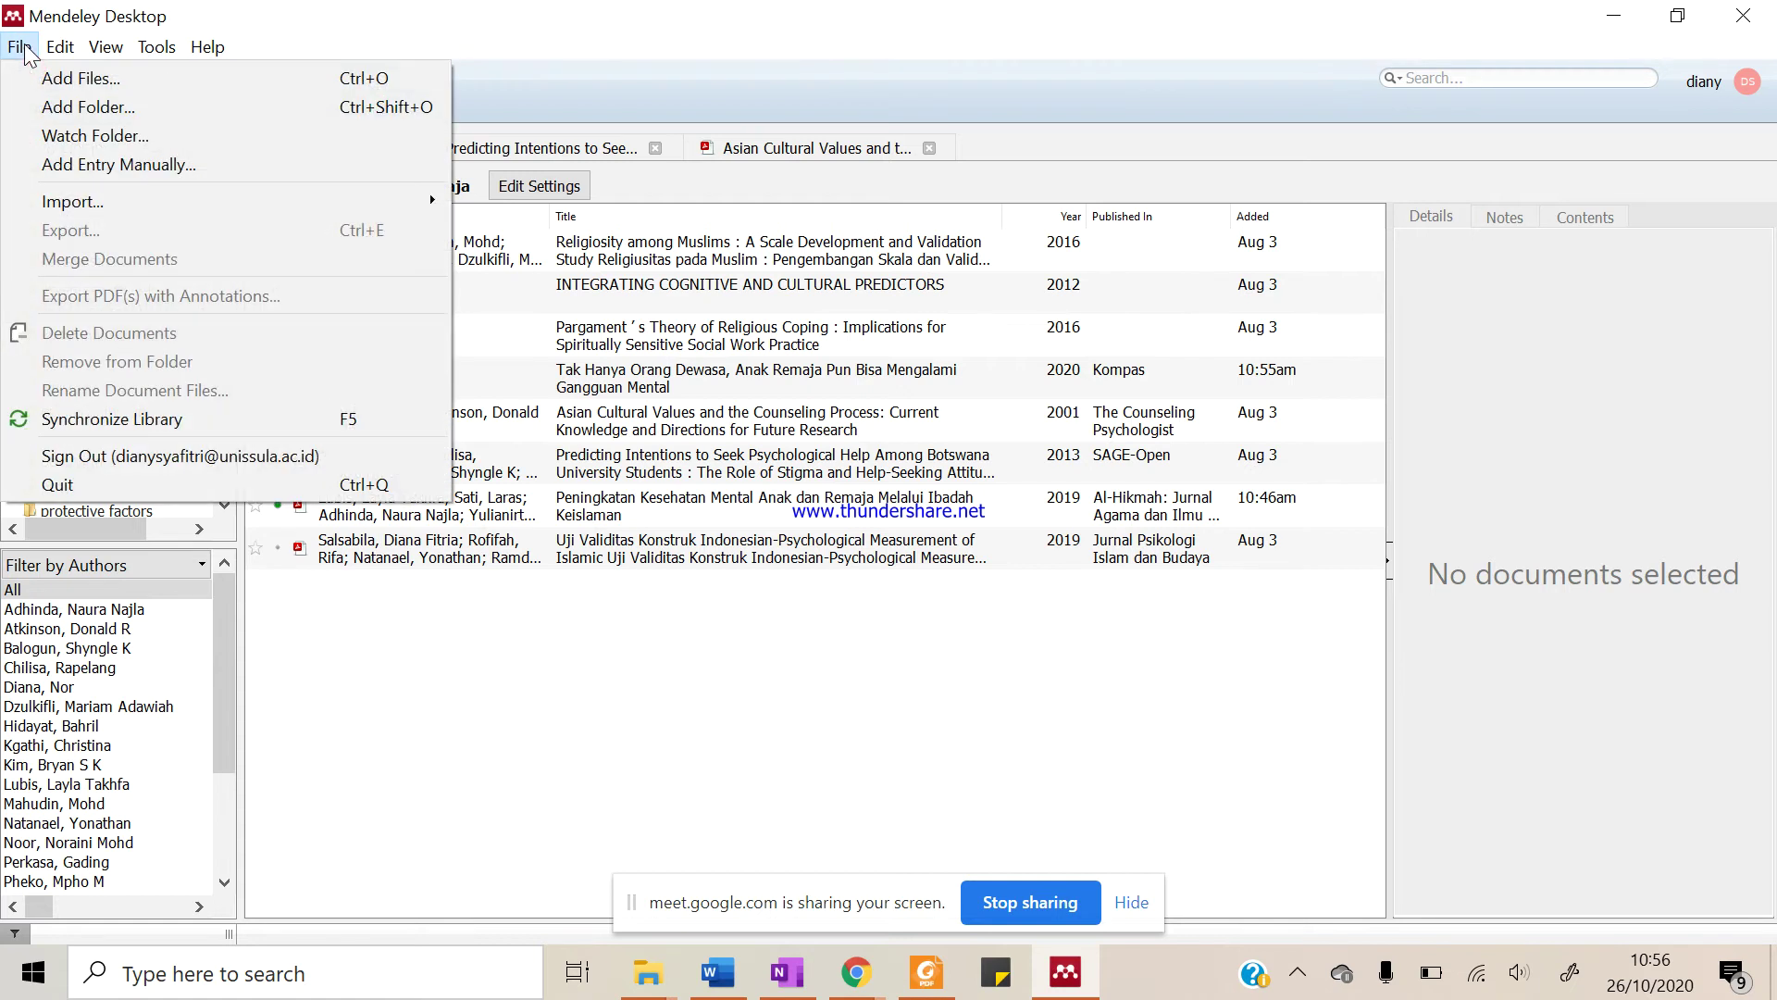
mouse_move(64, 51)
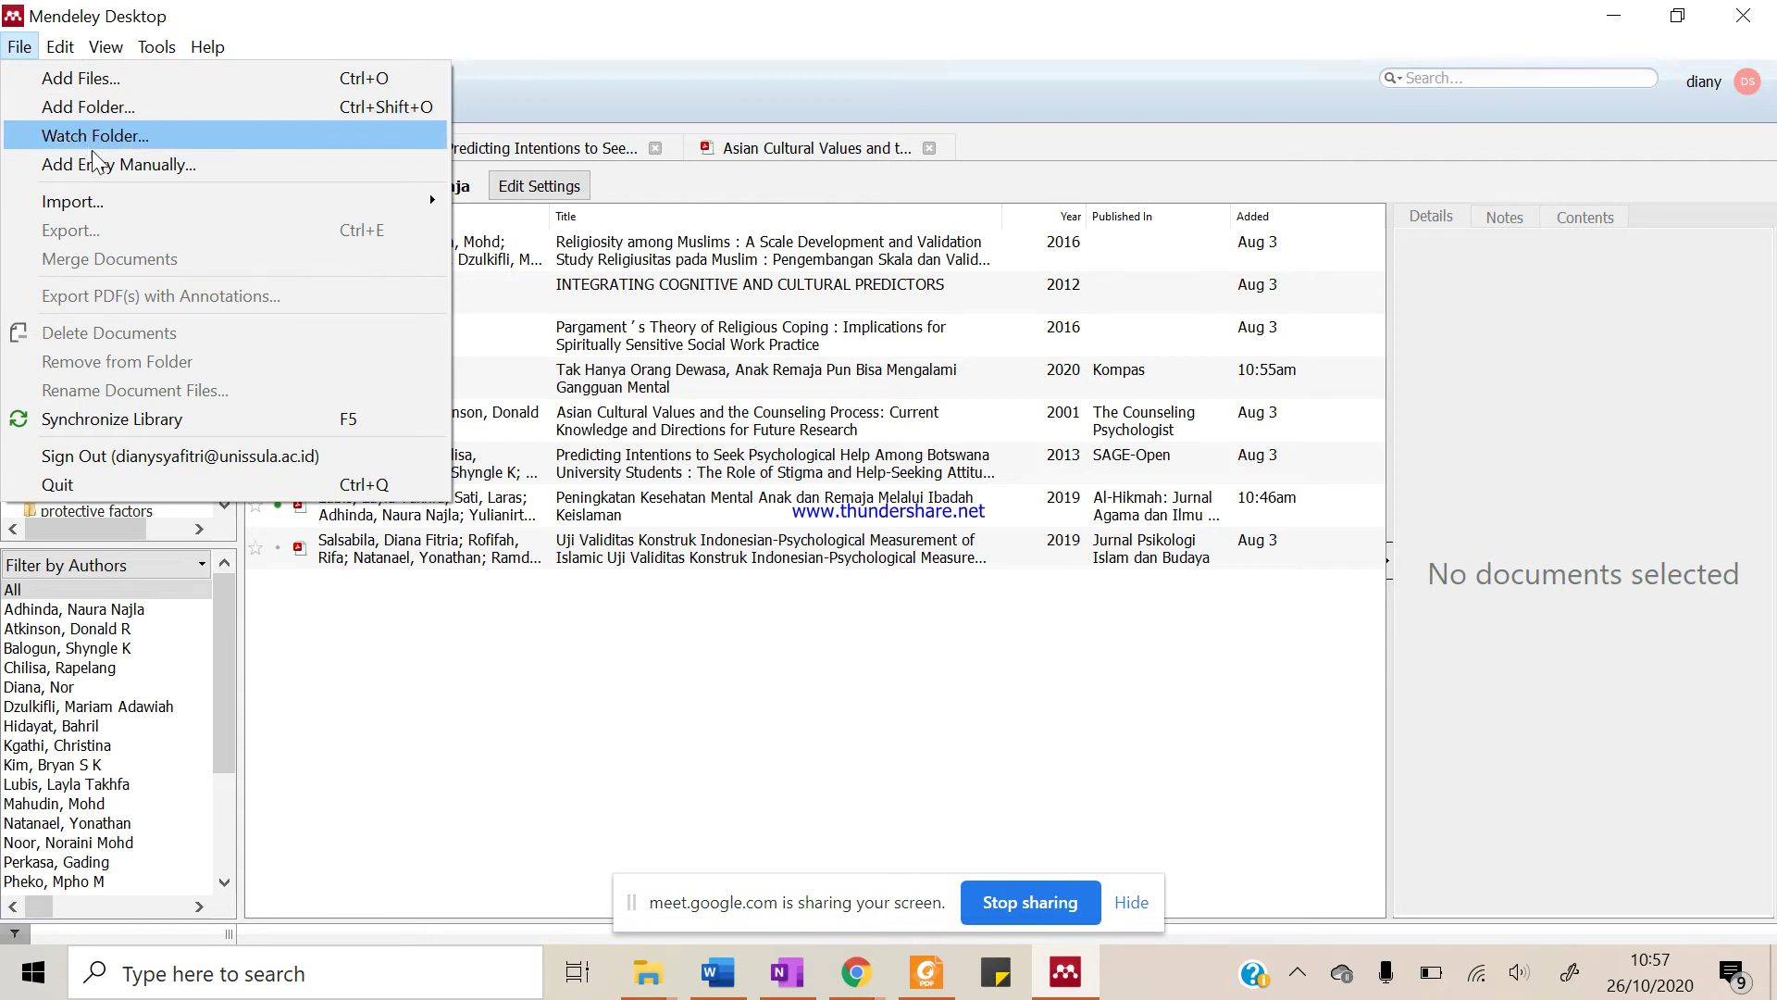
mouse_move(114, 201)
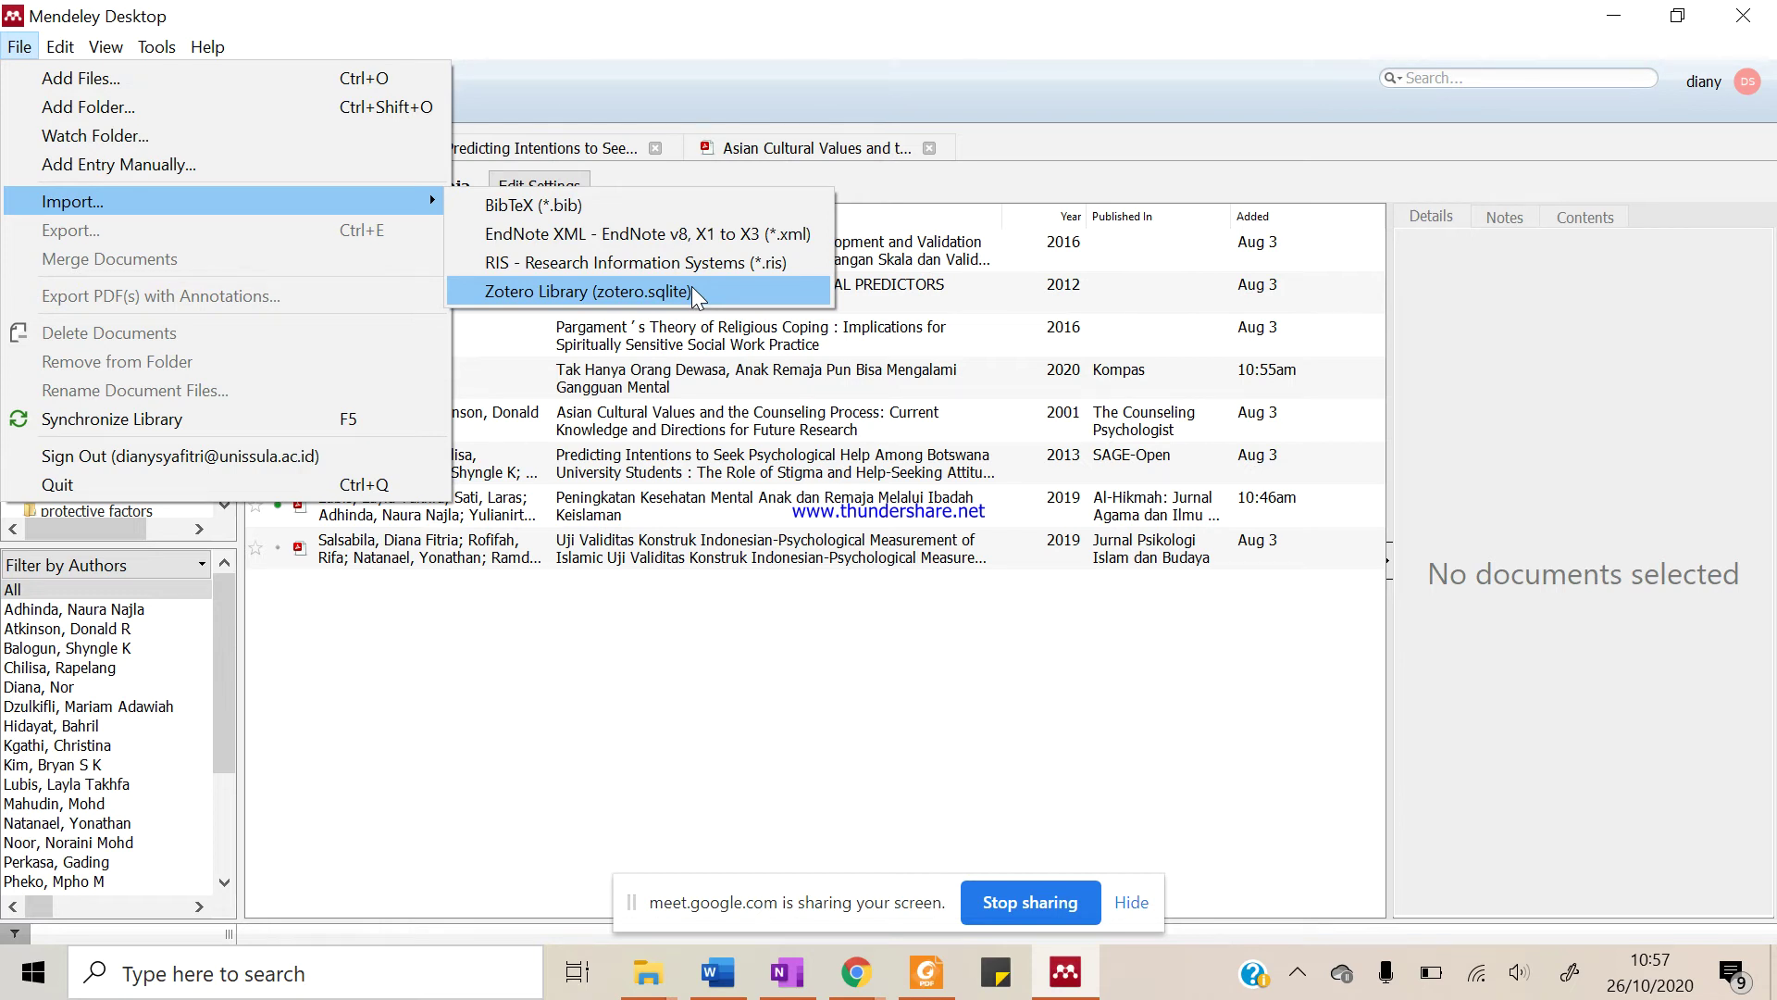
click(61, 49)
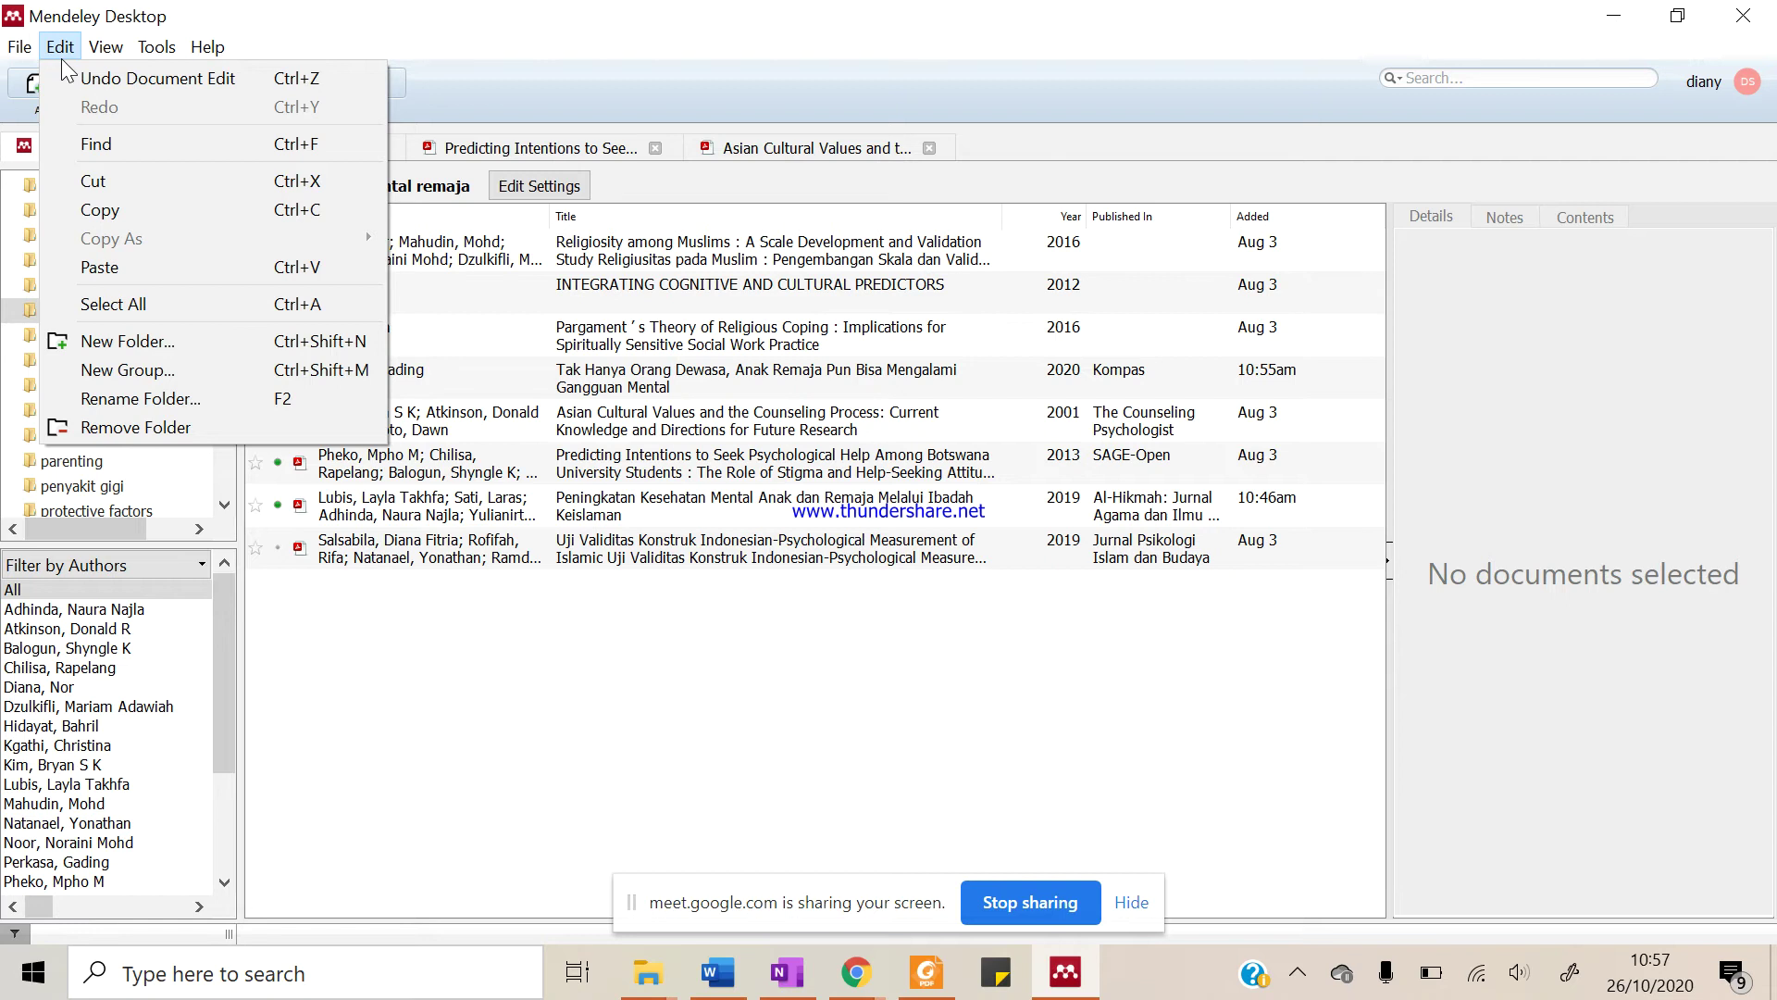
mouse_move(108, 51)
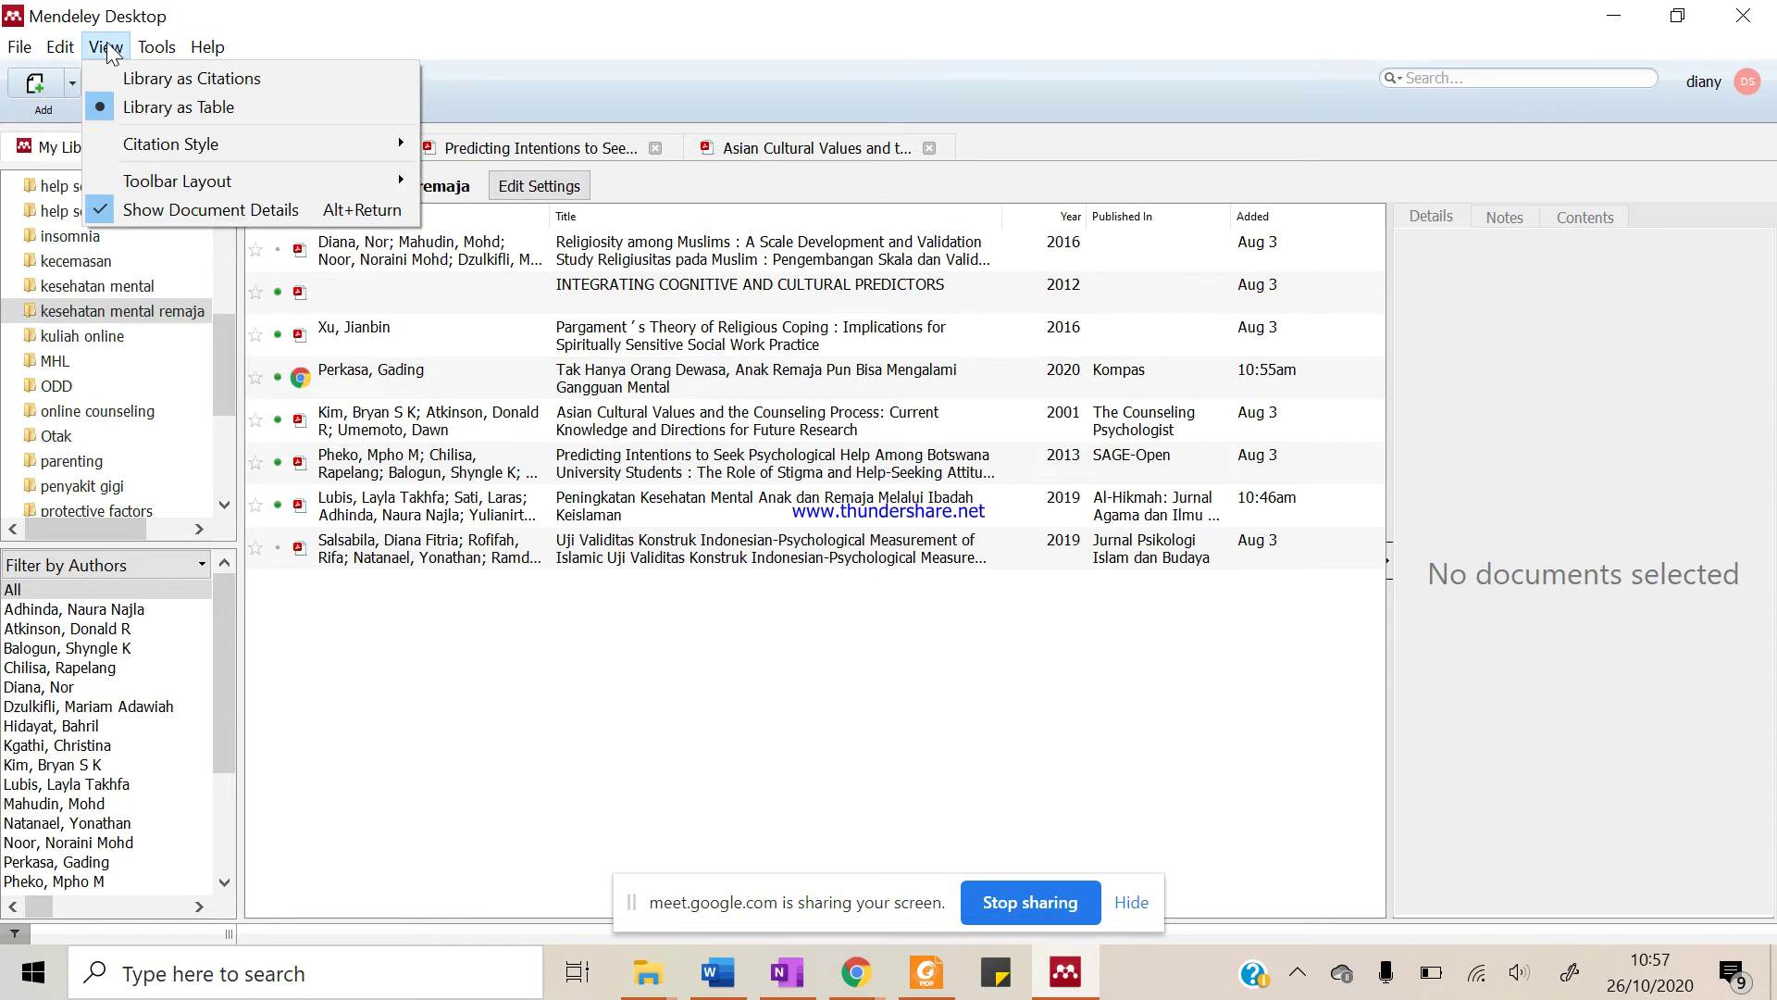
mouse_move(359, 165)
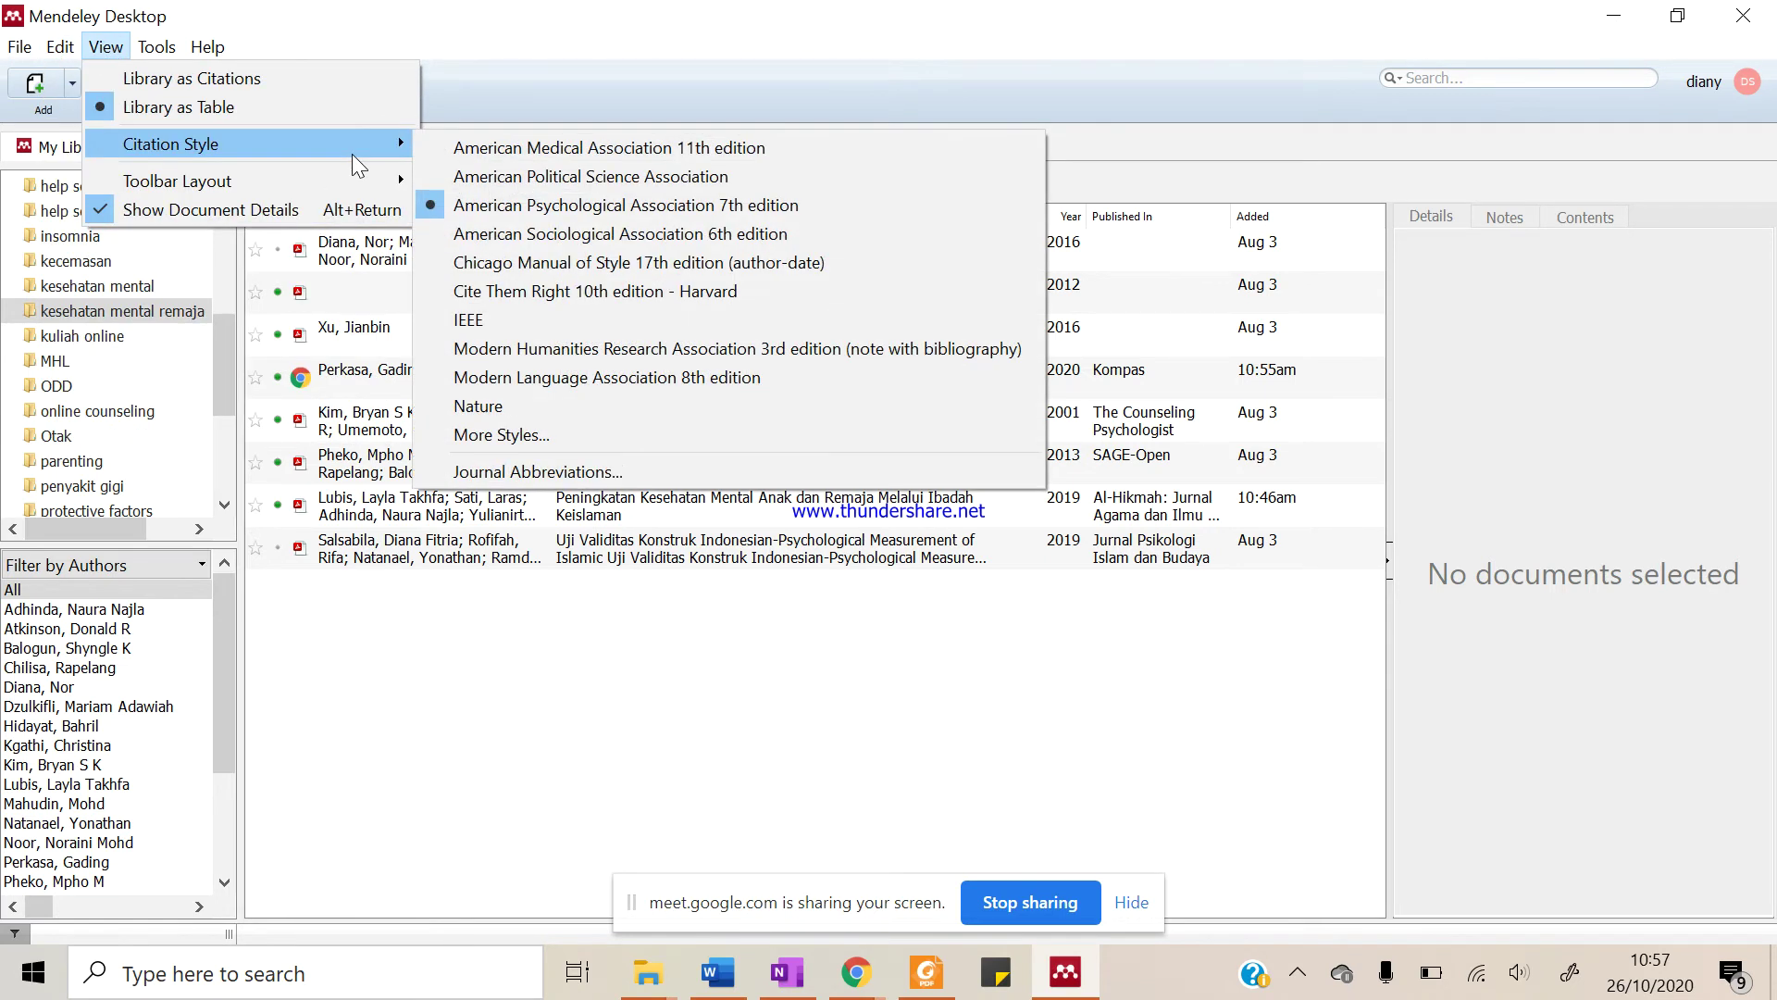
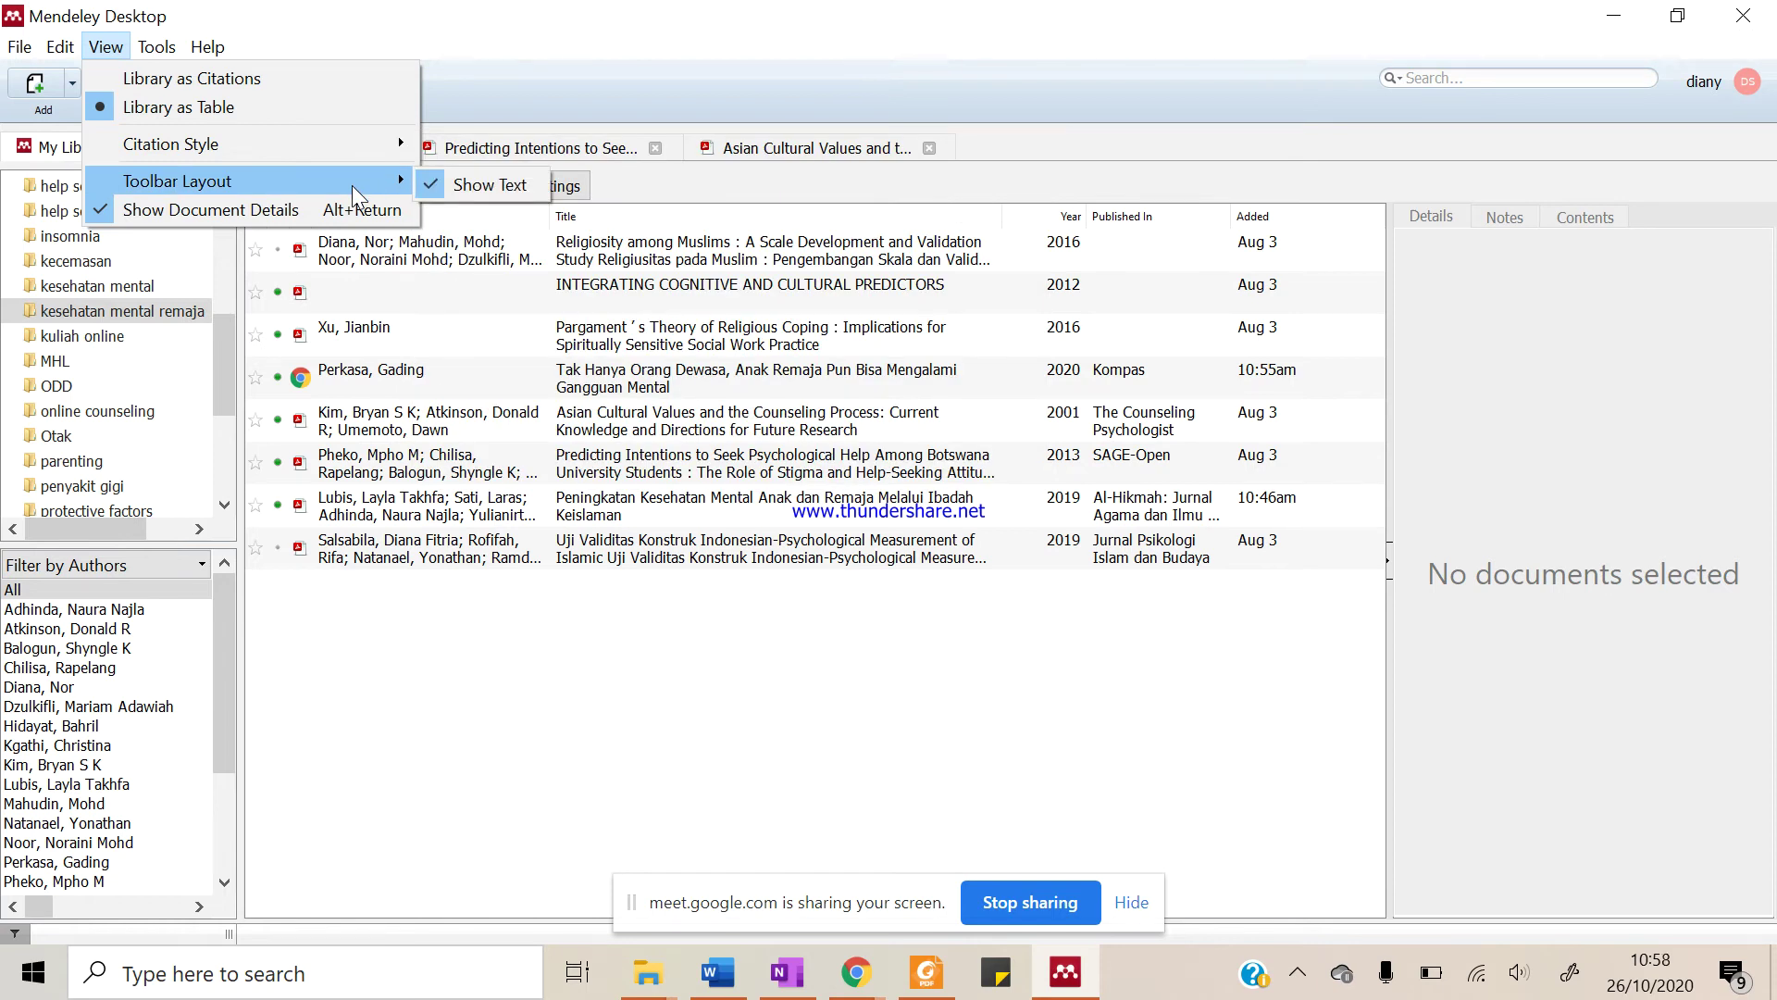
key(Escape)
key(Escape)
click(169, 51)
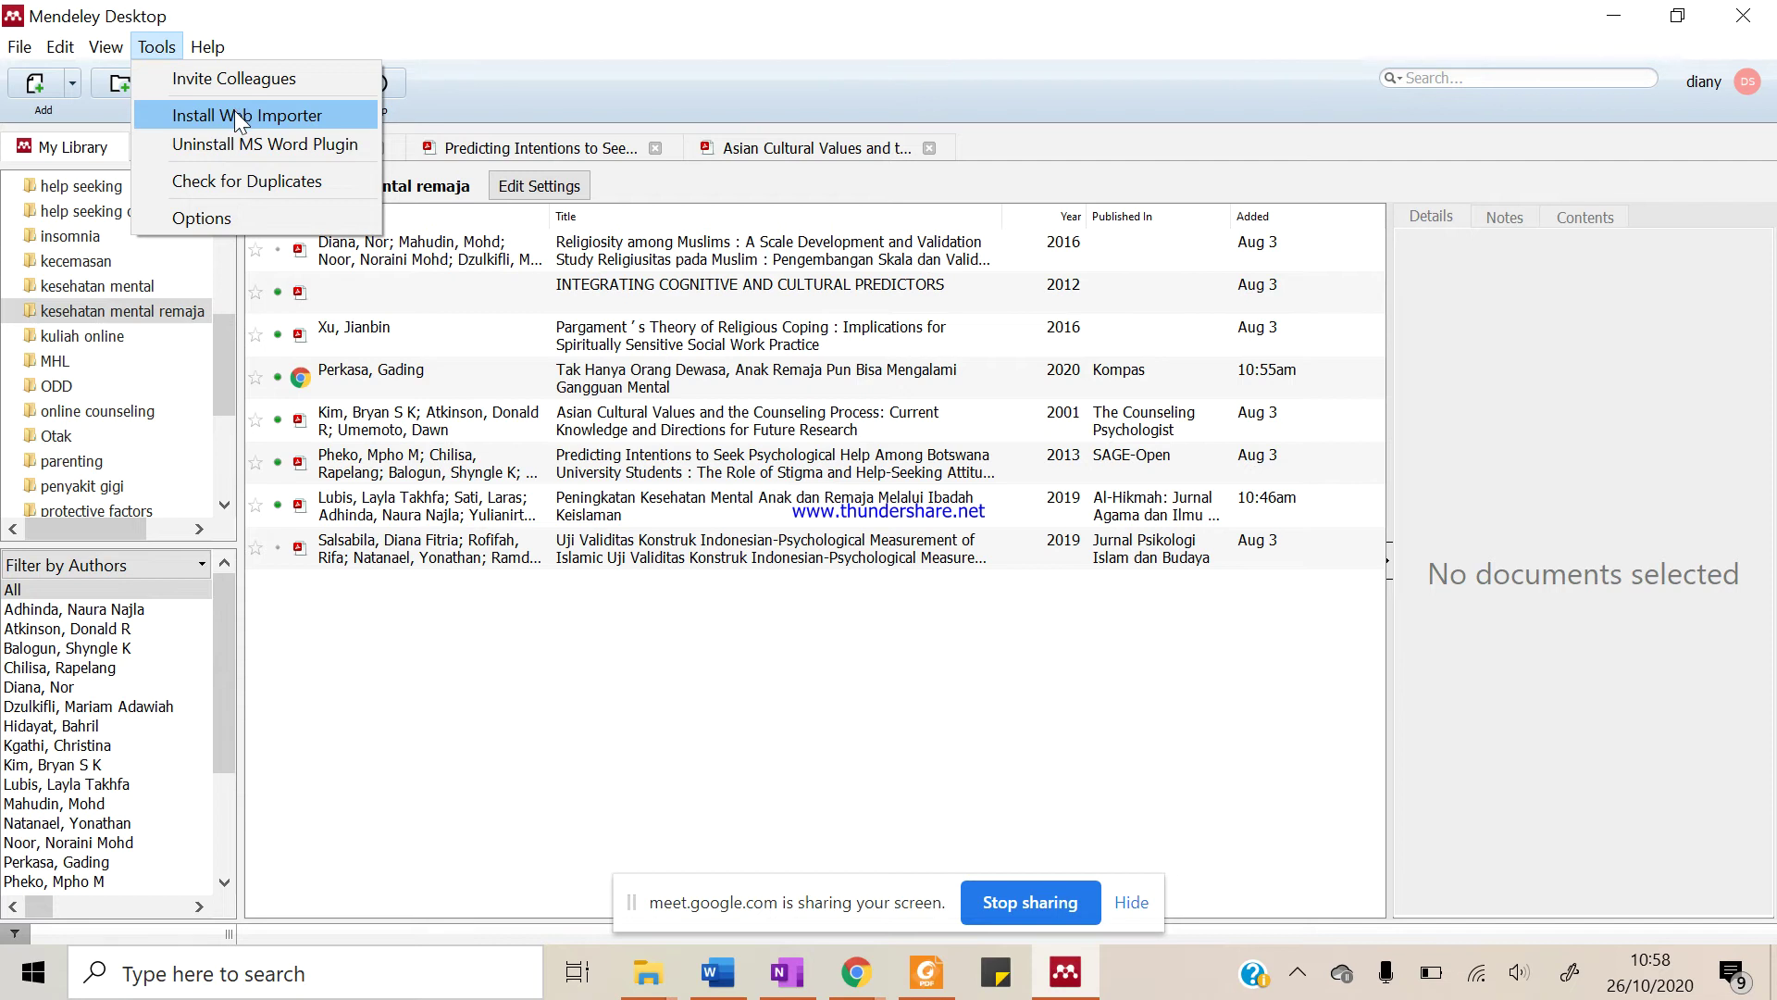
In Chrome, try Mendeley Web Importer on the Kompas article: consent to its data use, start signing in, and close it
click(855, 972)
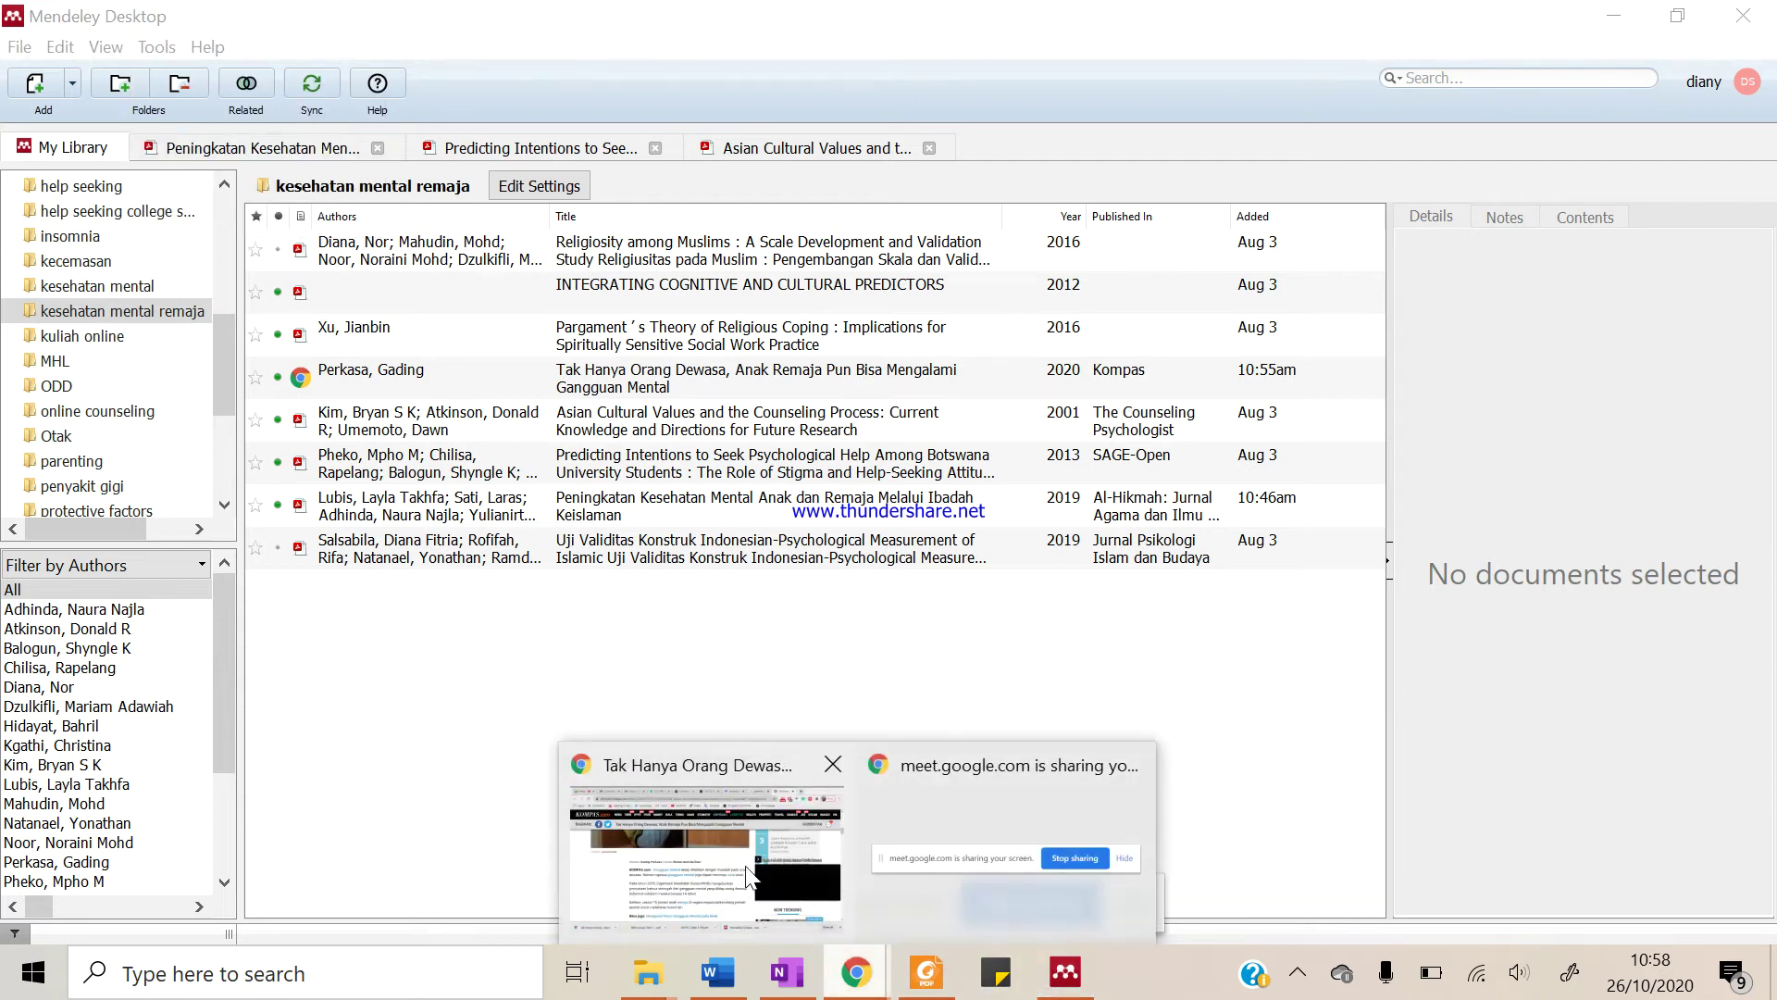
click(750, 875)
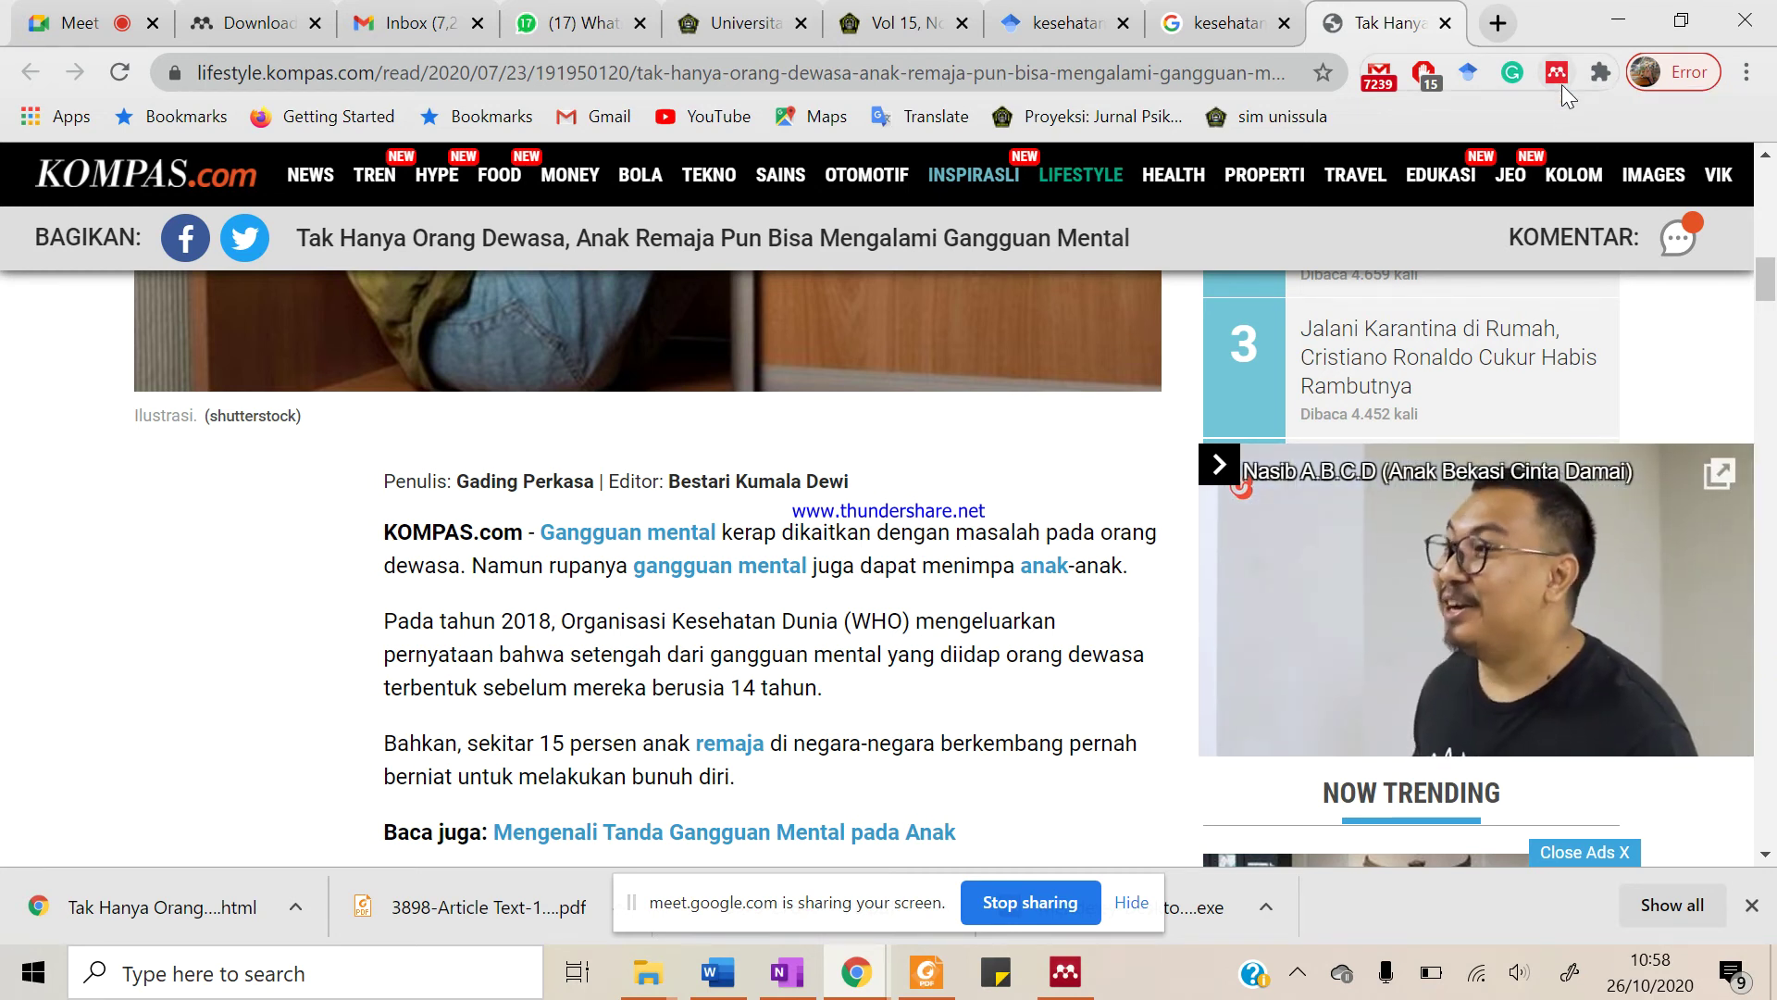
click(1560, 76)
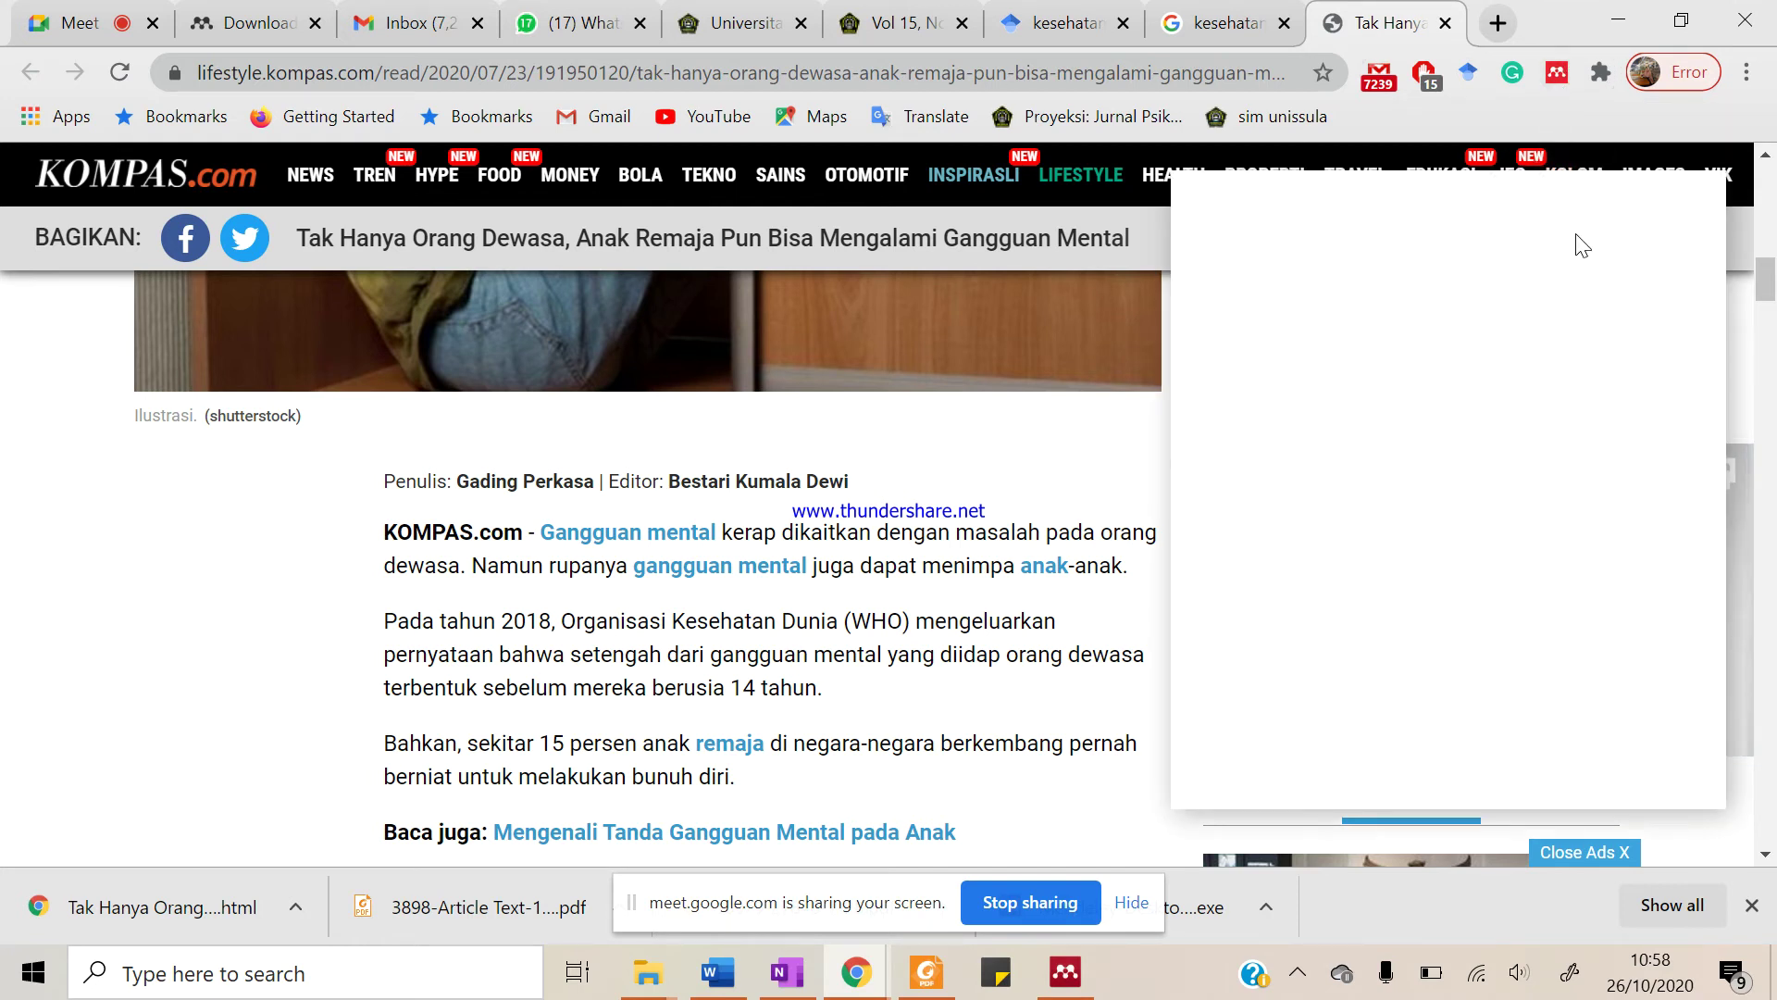
scroll(1577, 486, down, 2)
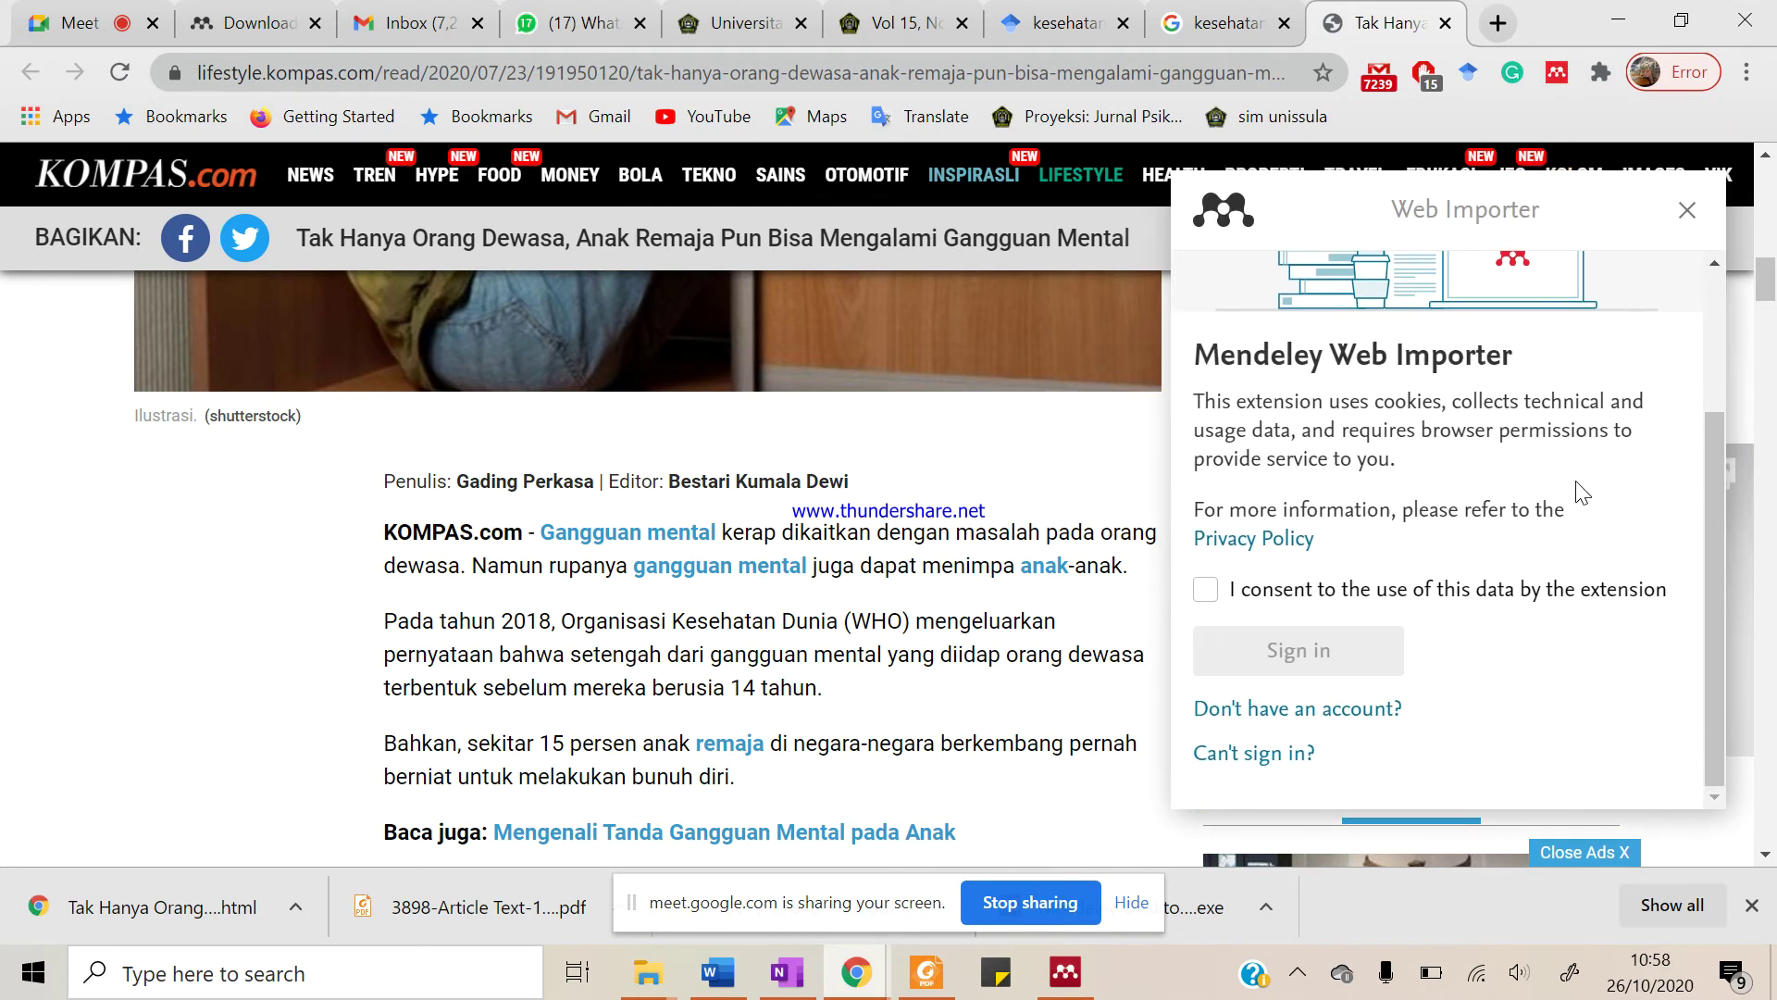
click(1210, 597)
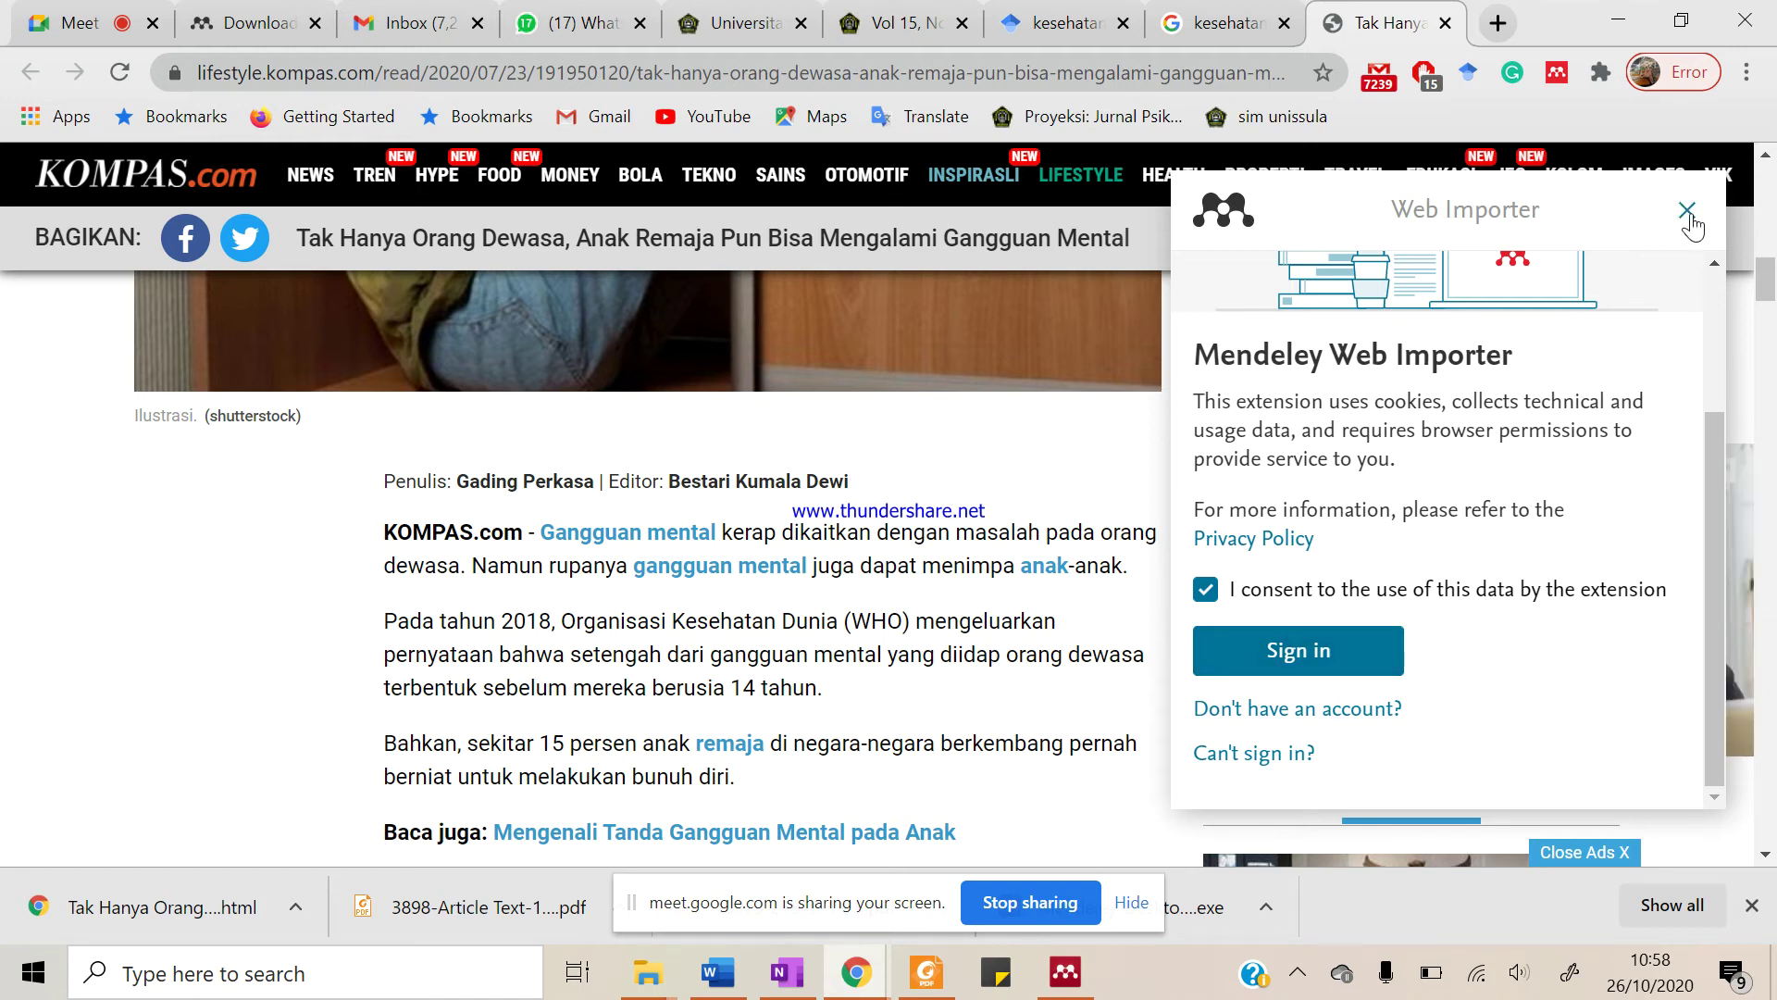
click(1360, 659)
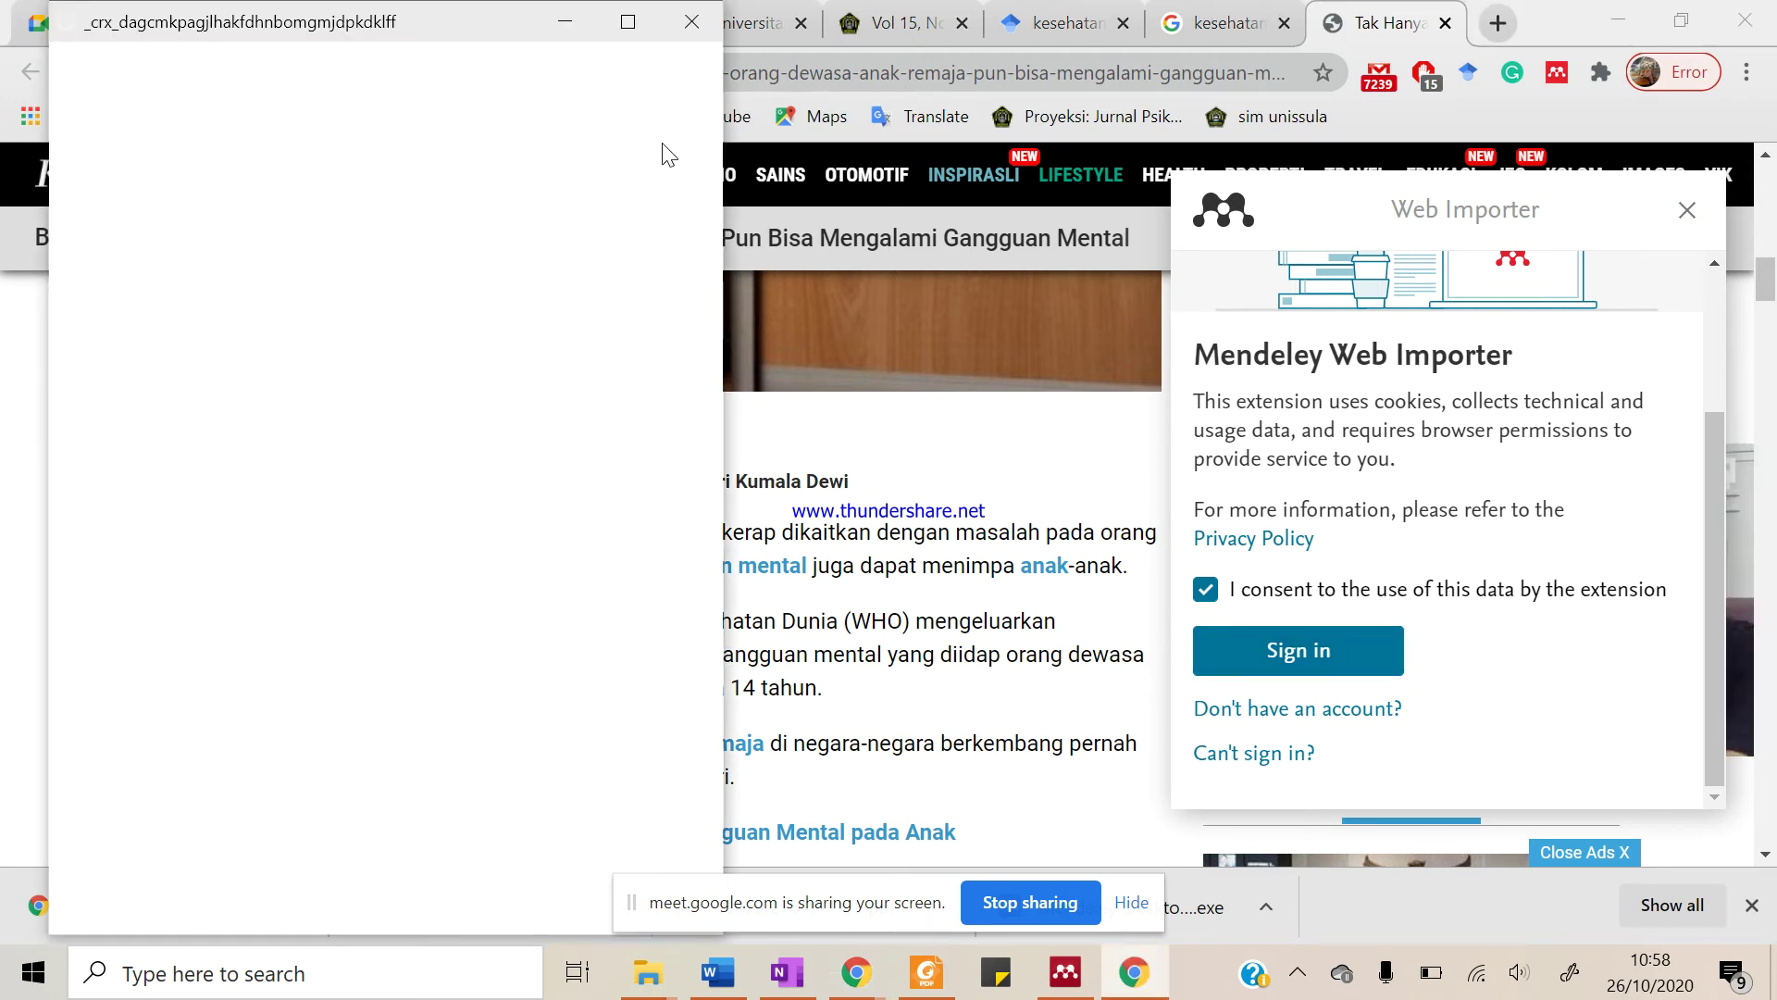
click(570, 28)
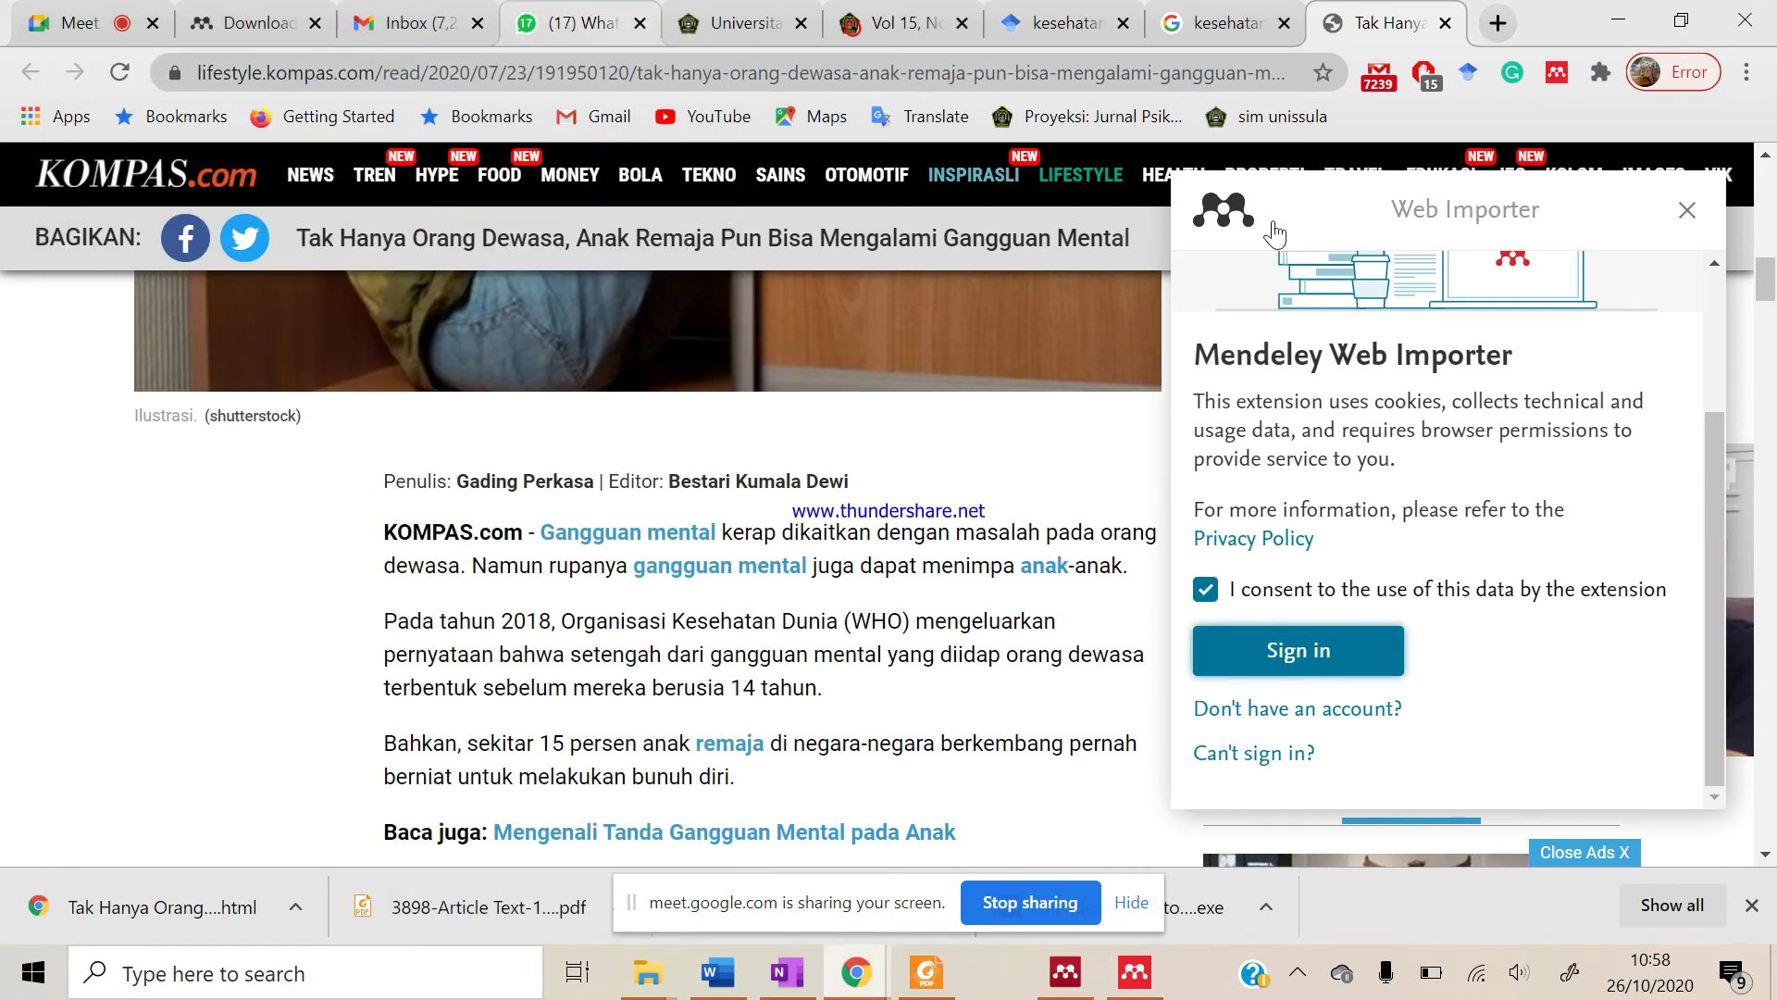
click(1685, 211)
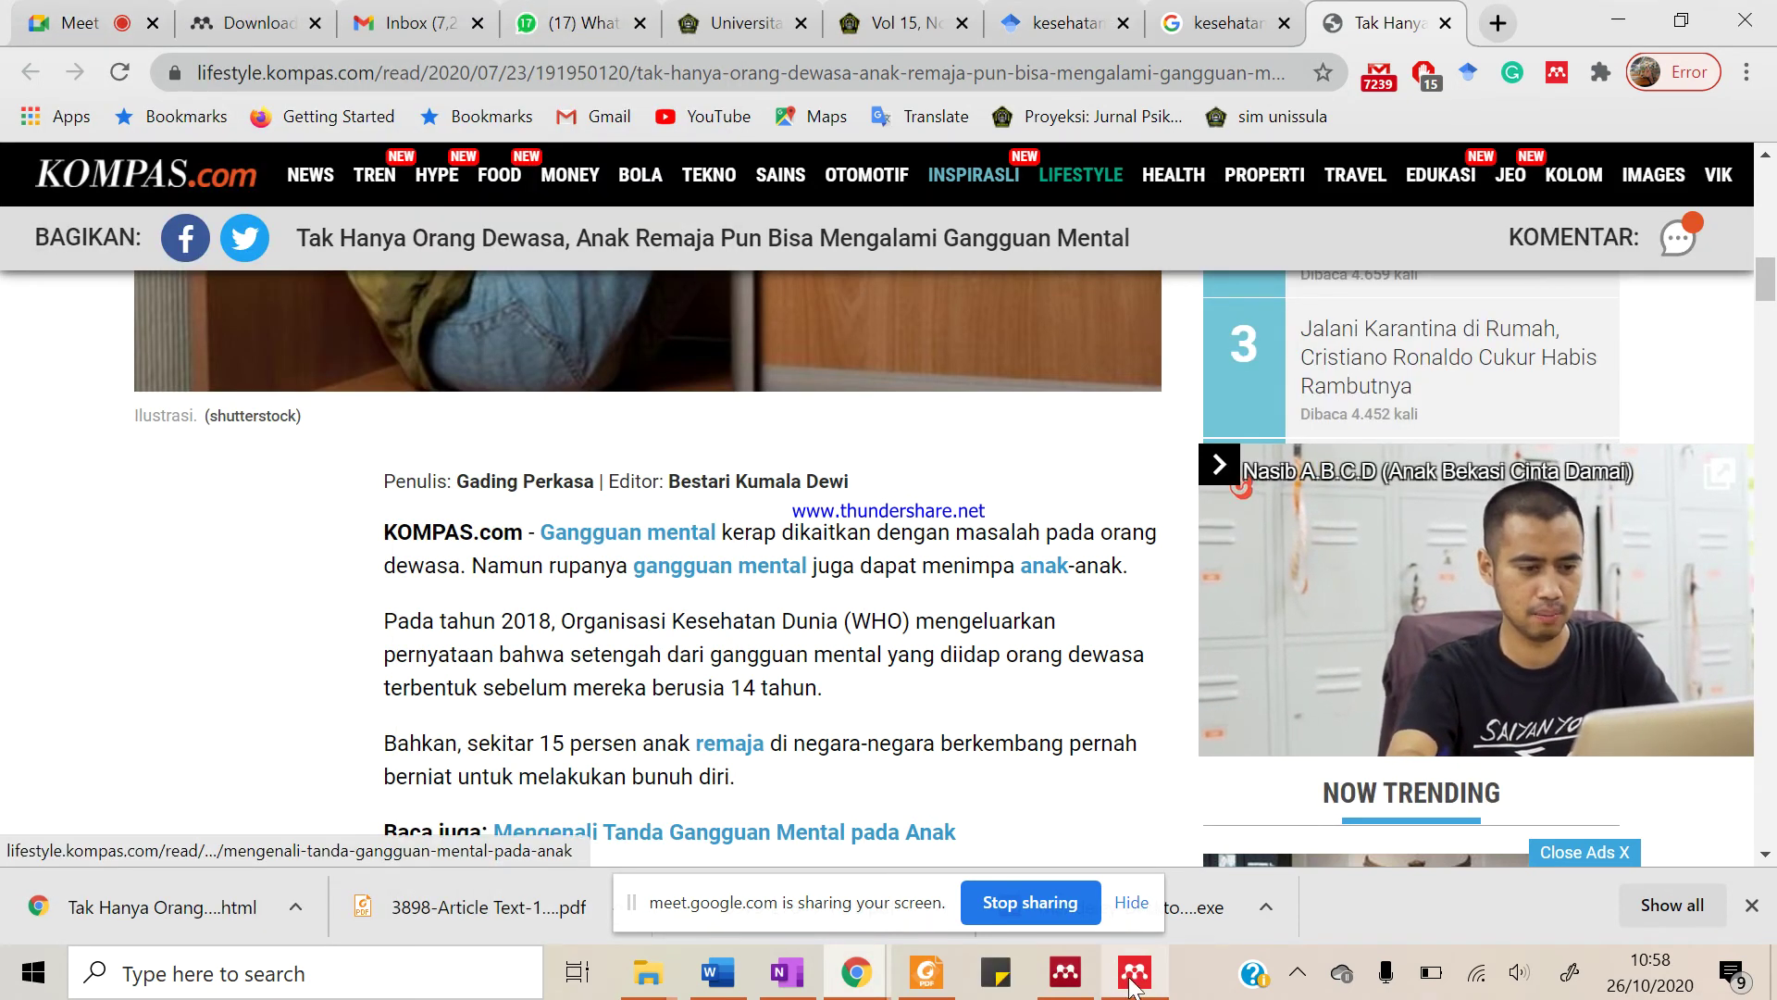
click(693, 28)
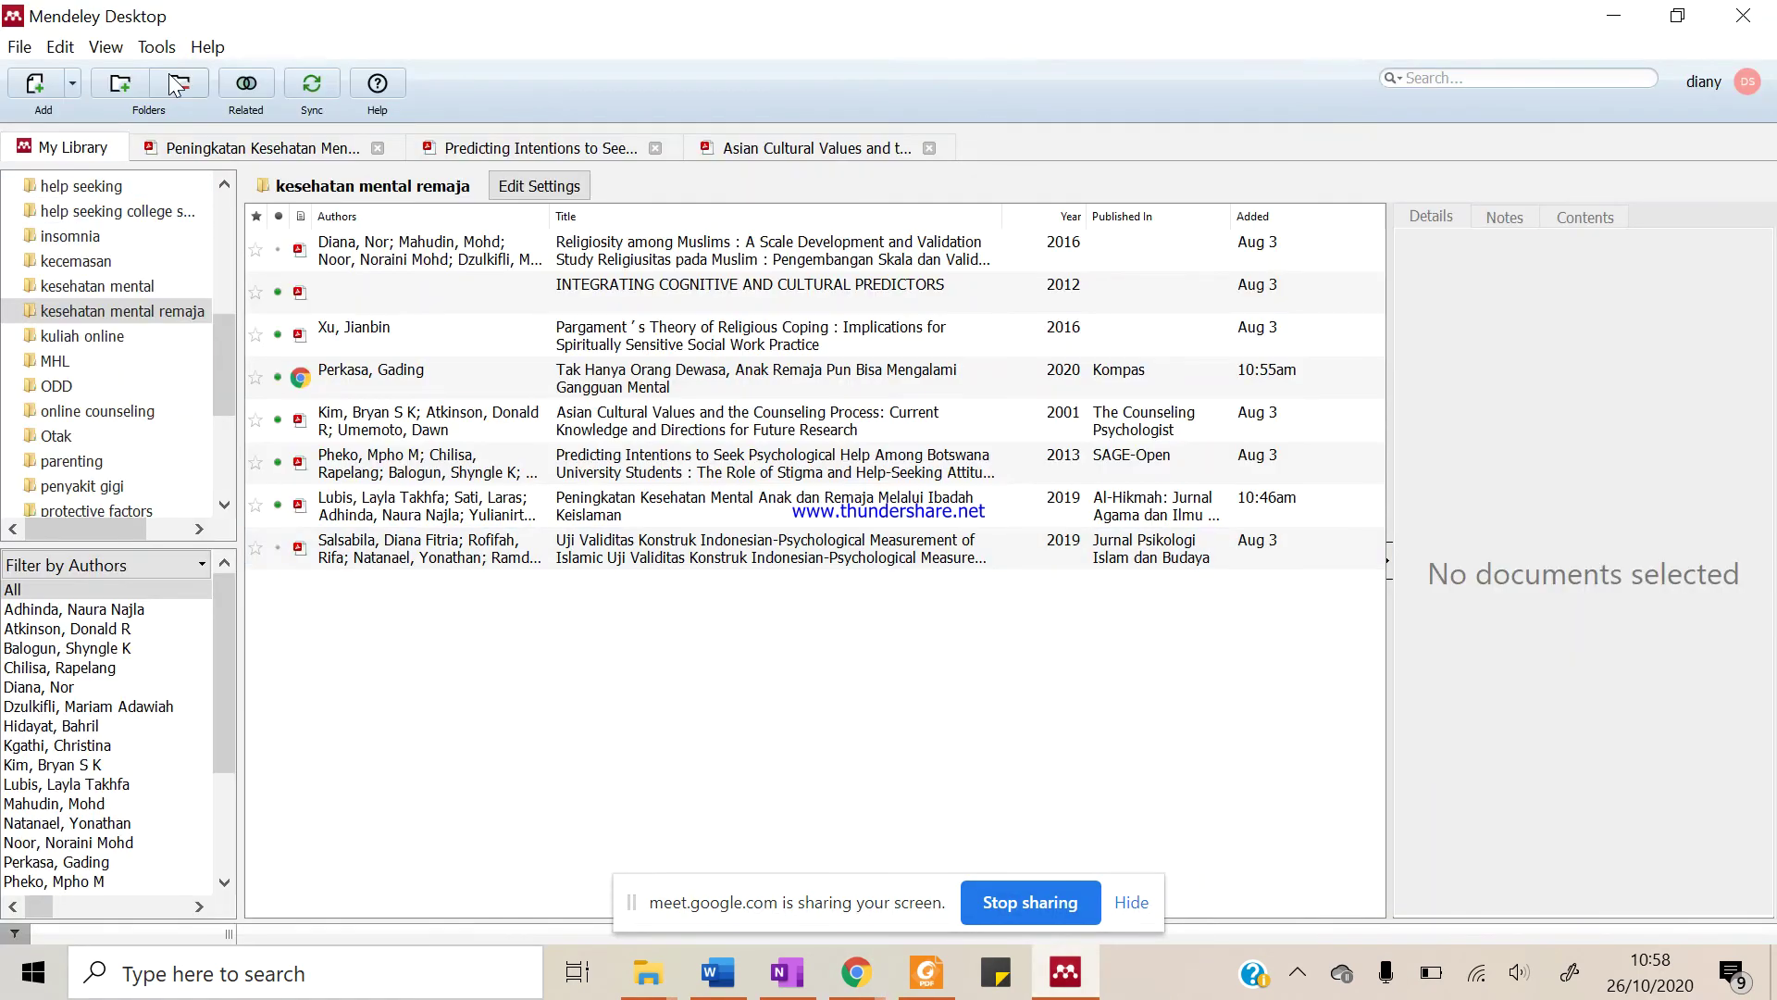
Back in Mendeley, open the program options and return to the library list
click(170, 57)
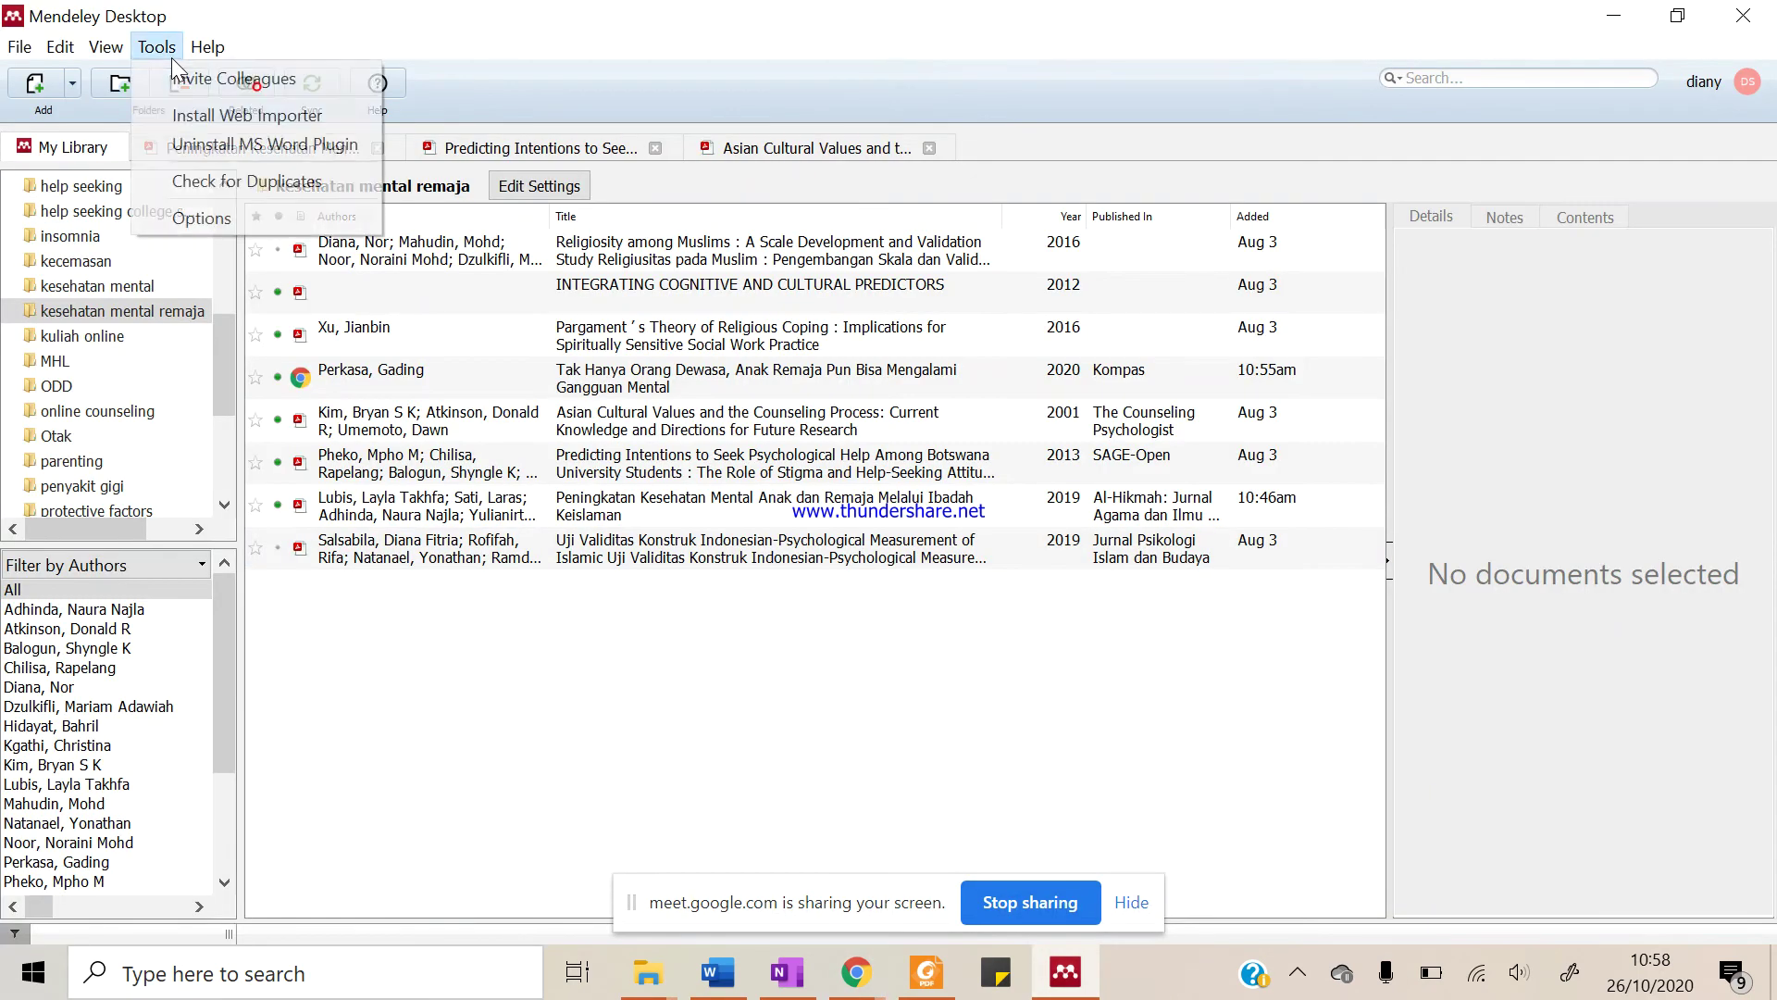
click(203, 218)
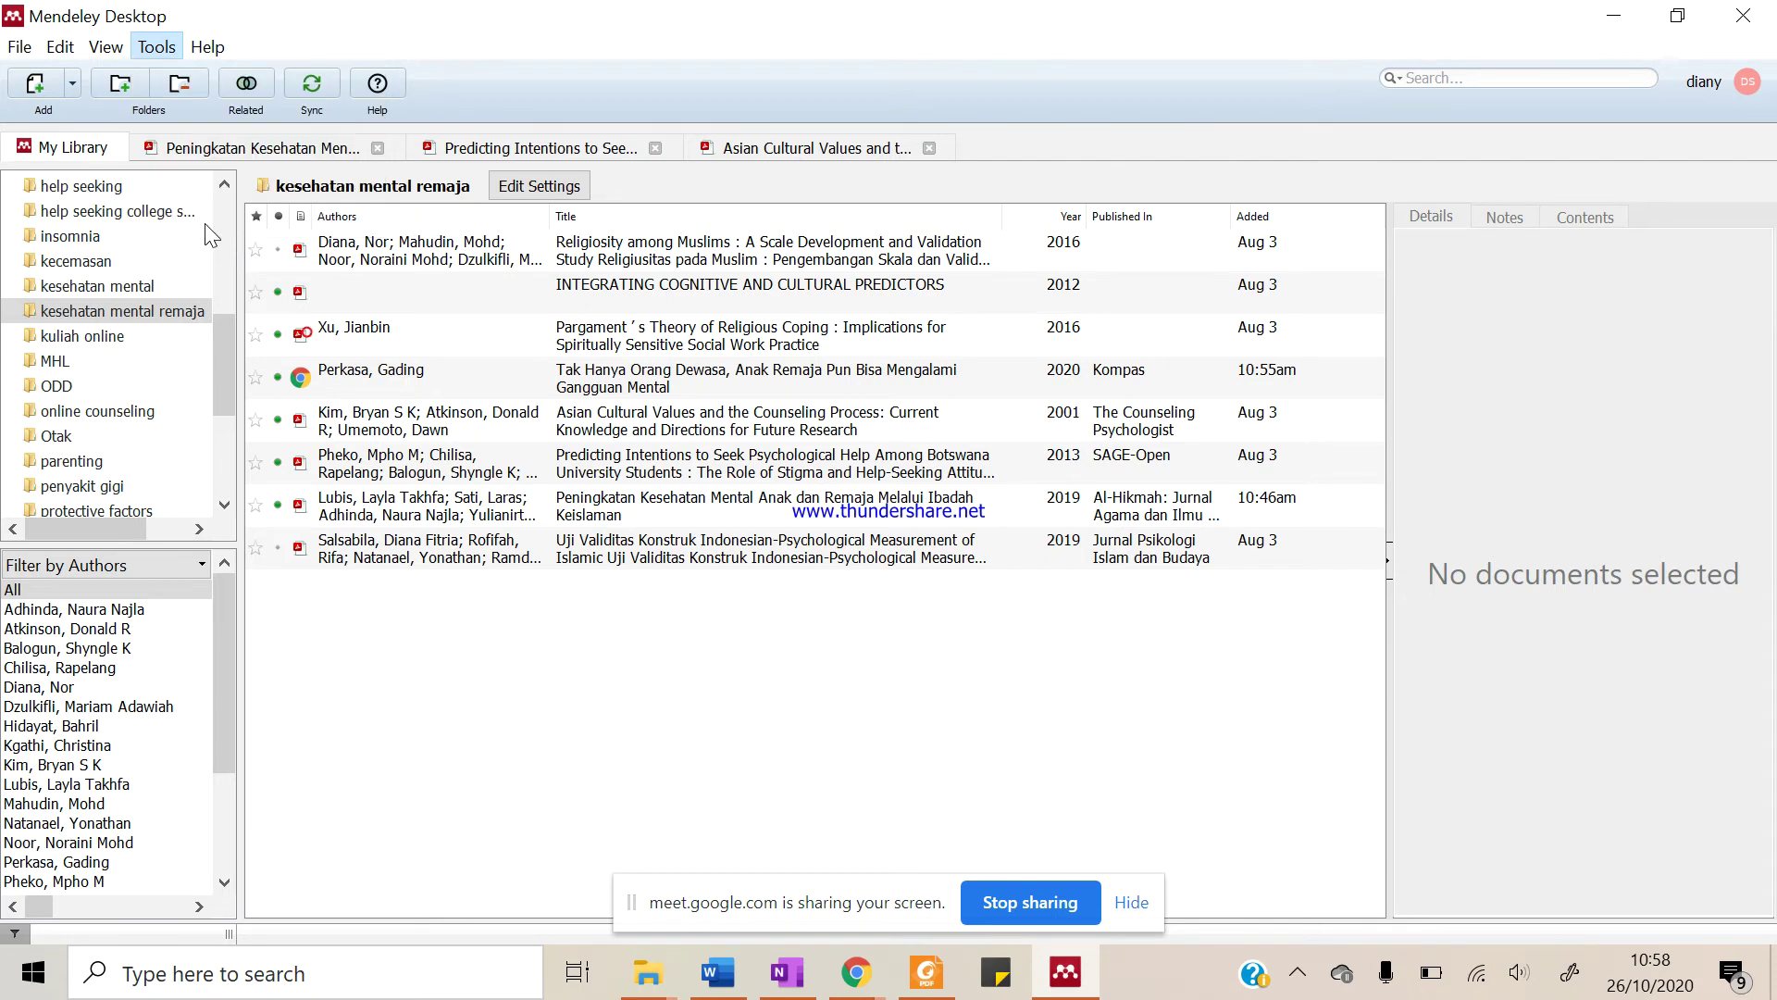
click(1051, 757)
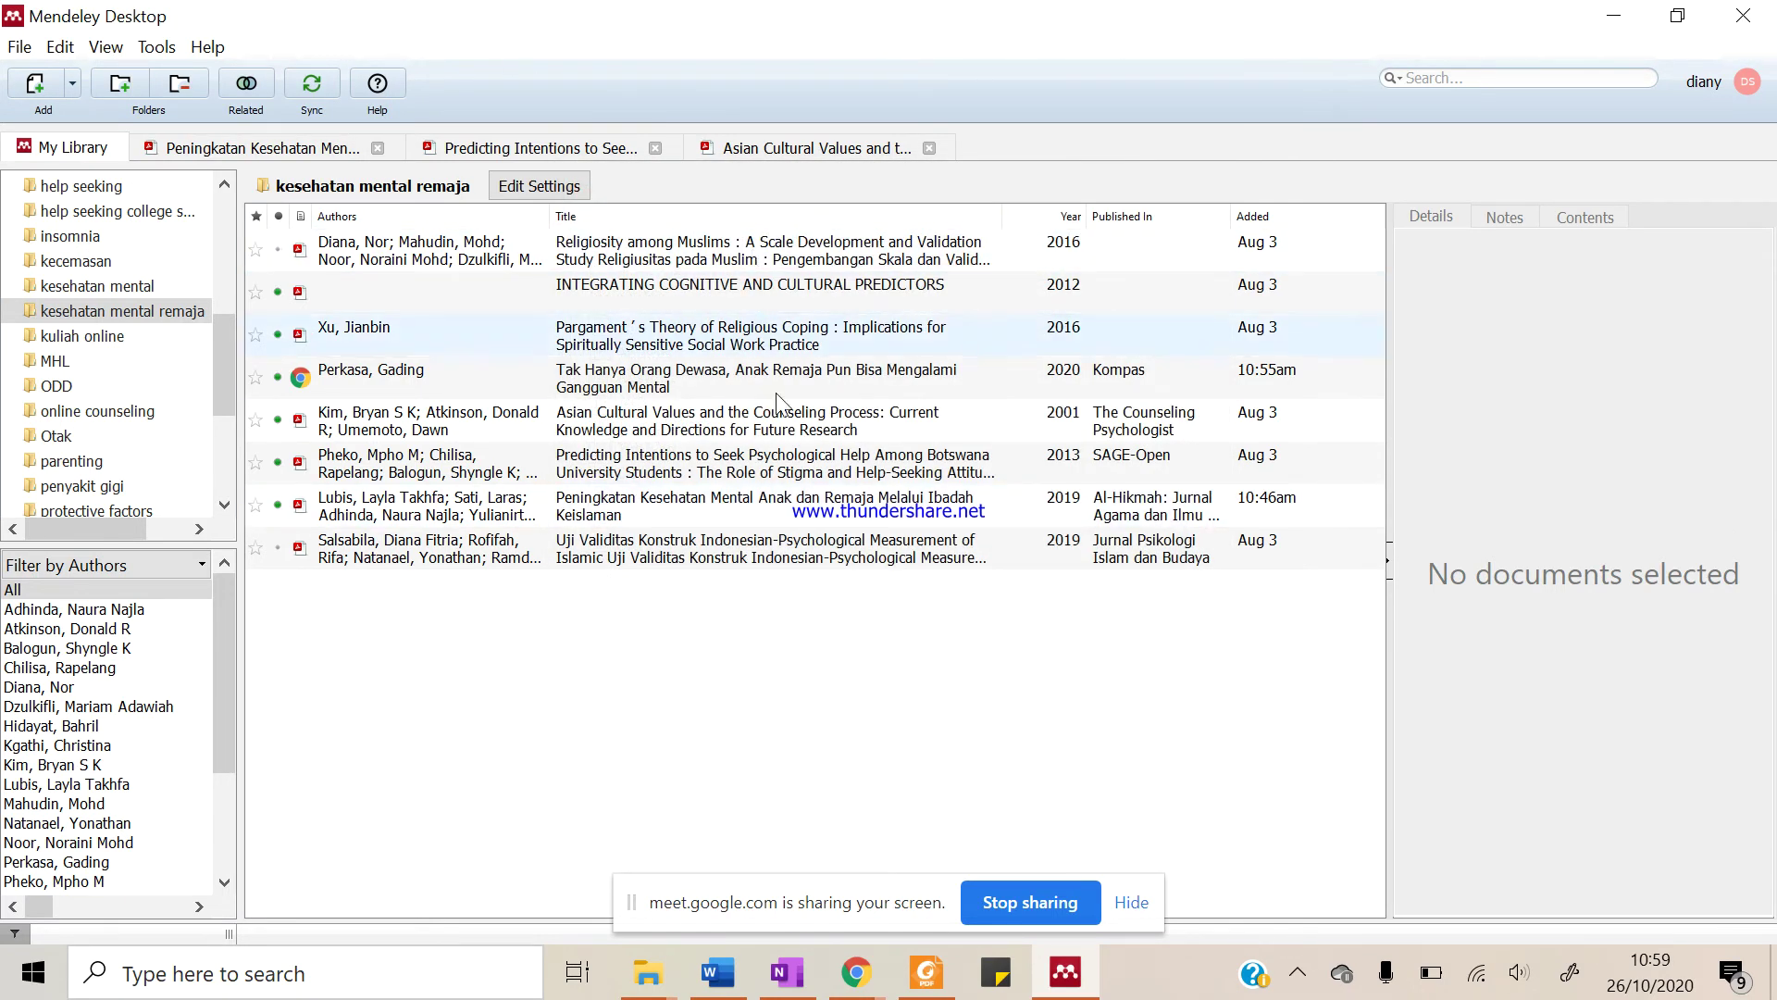
click(835, 564)
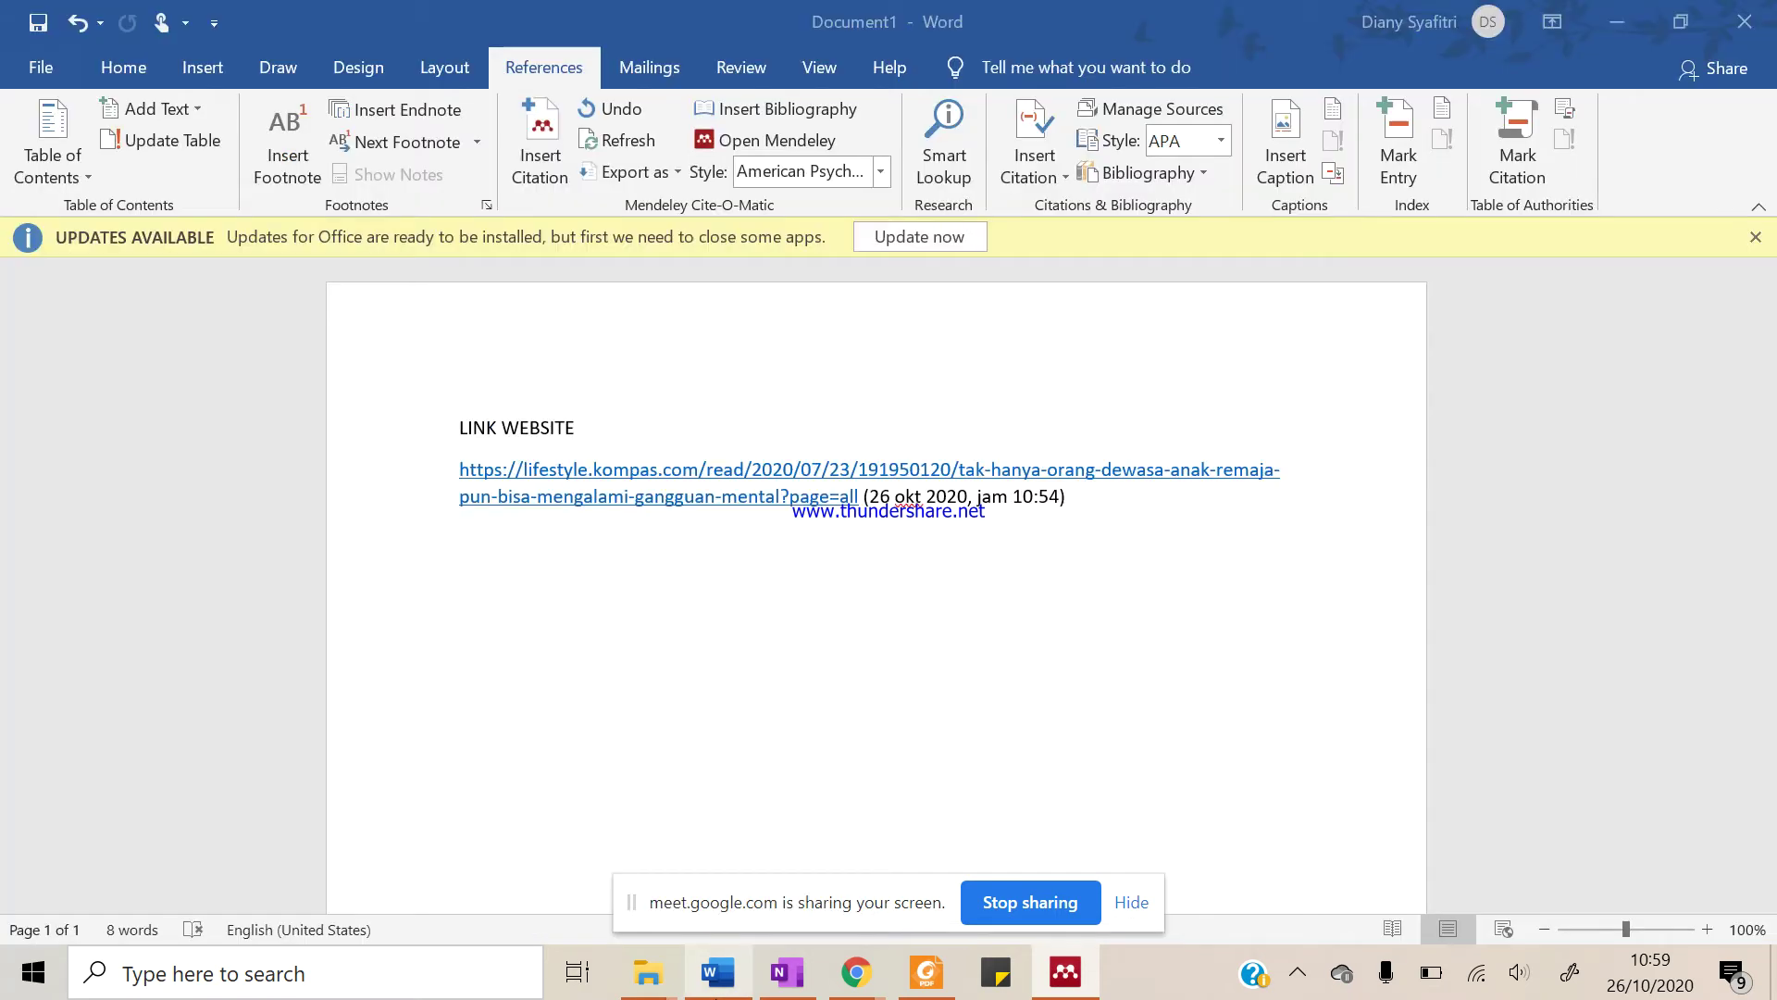
In Word, create a new blank document and enter the title "Kesehatan Mental Remaja di Masa Pandemi", followed by a new line
click(718, 972)
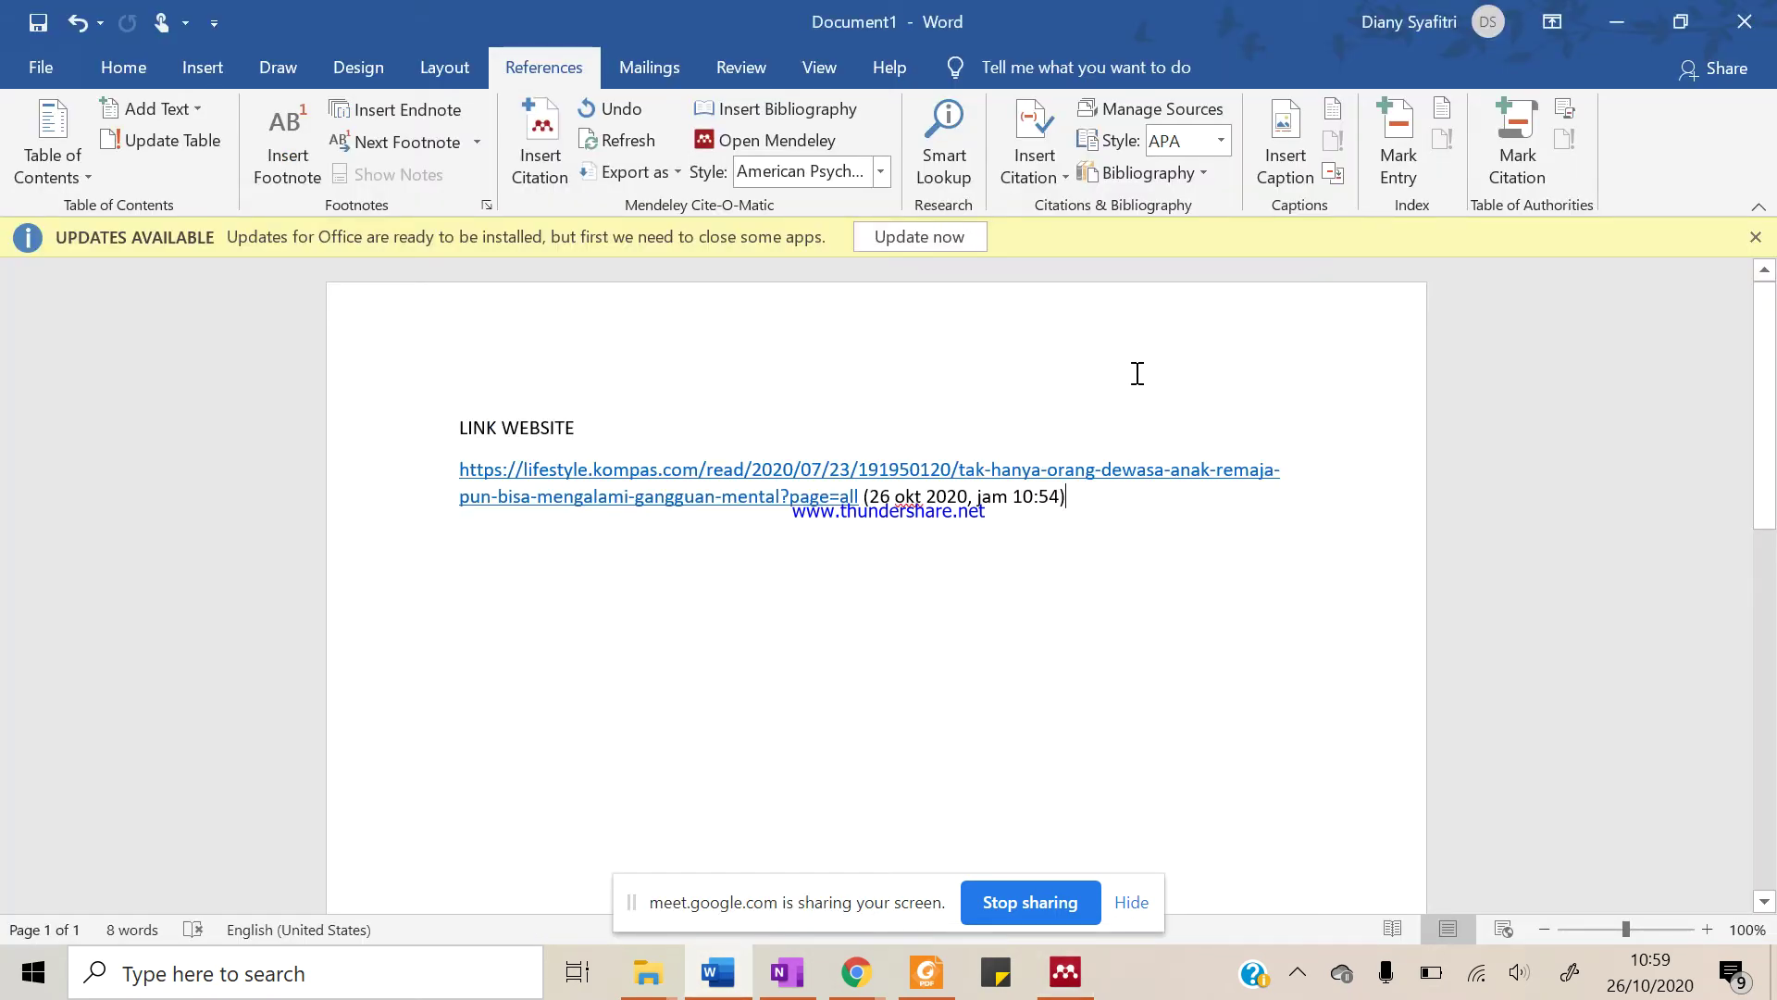
key(ctrl+n)
text(K)
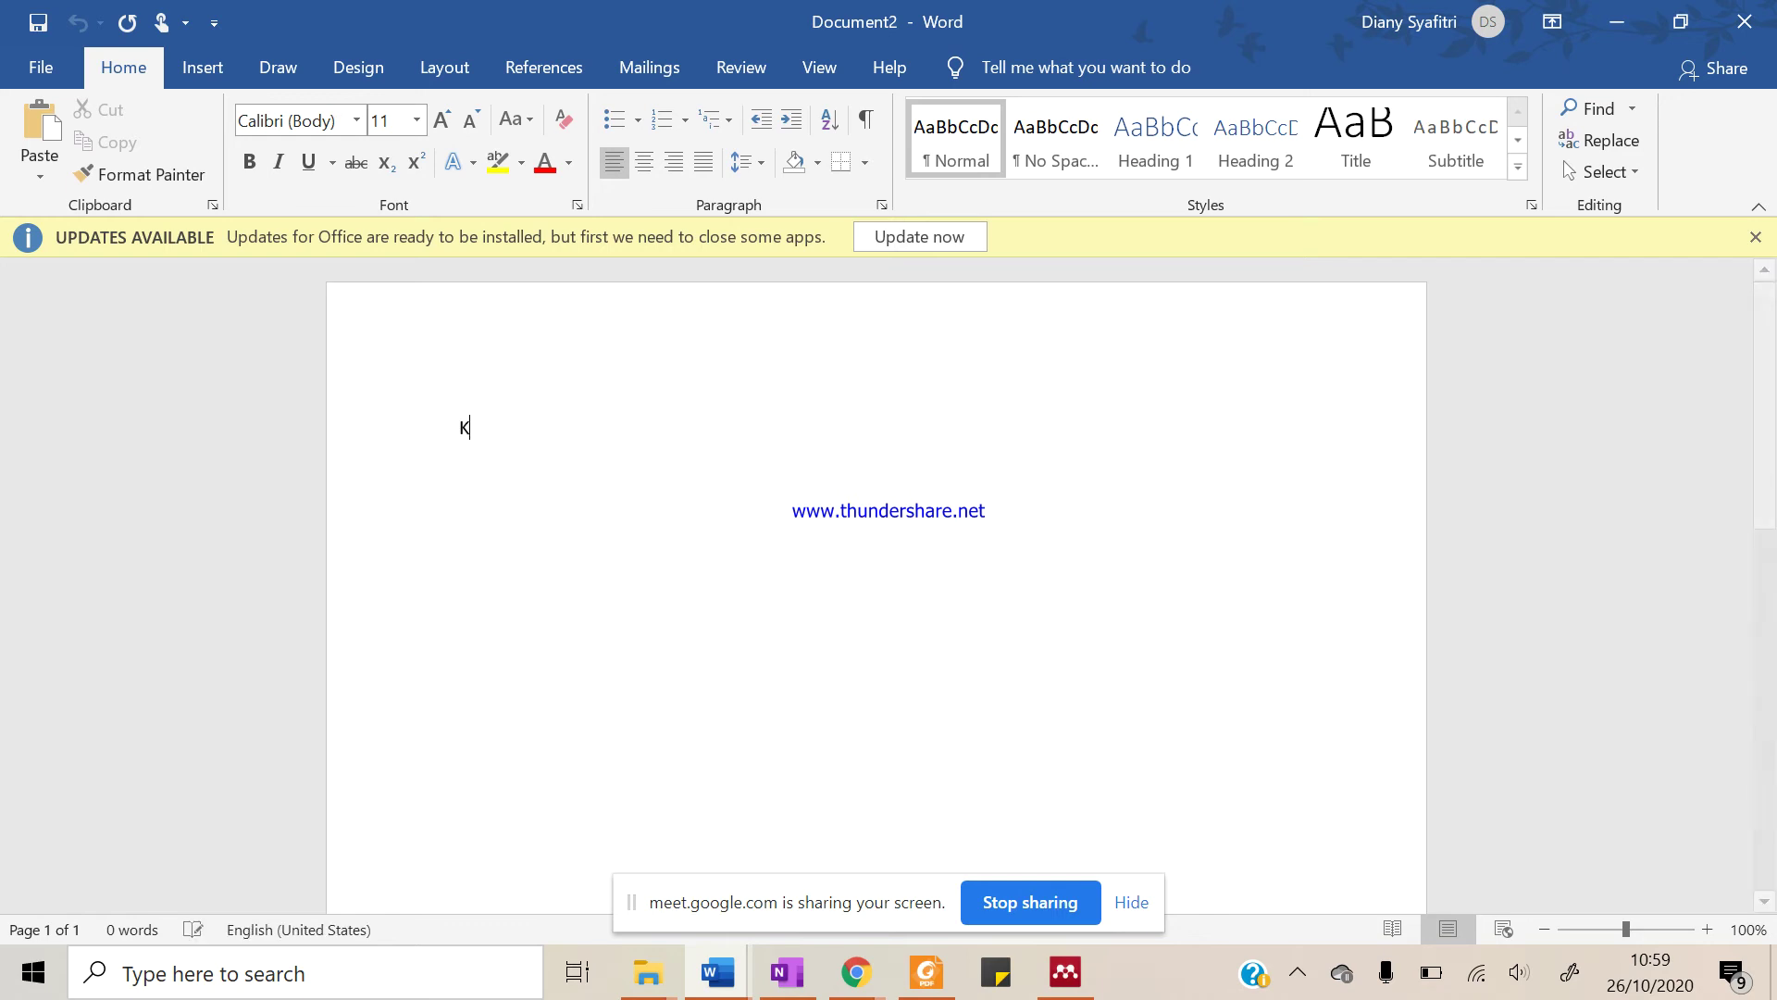
text(esenatan Mental Rema)
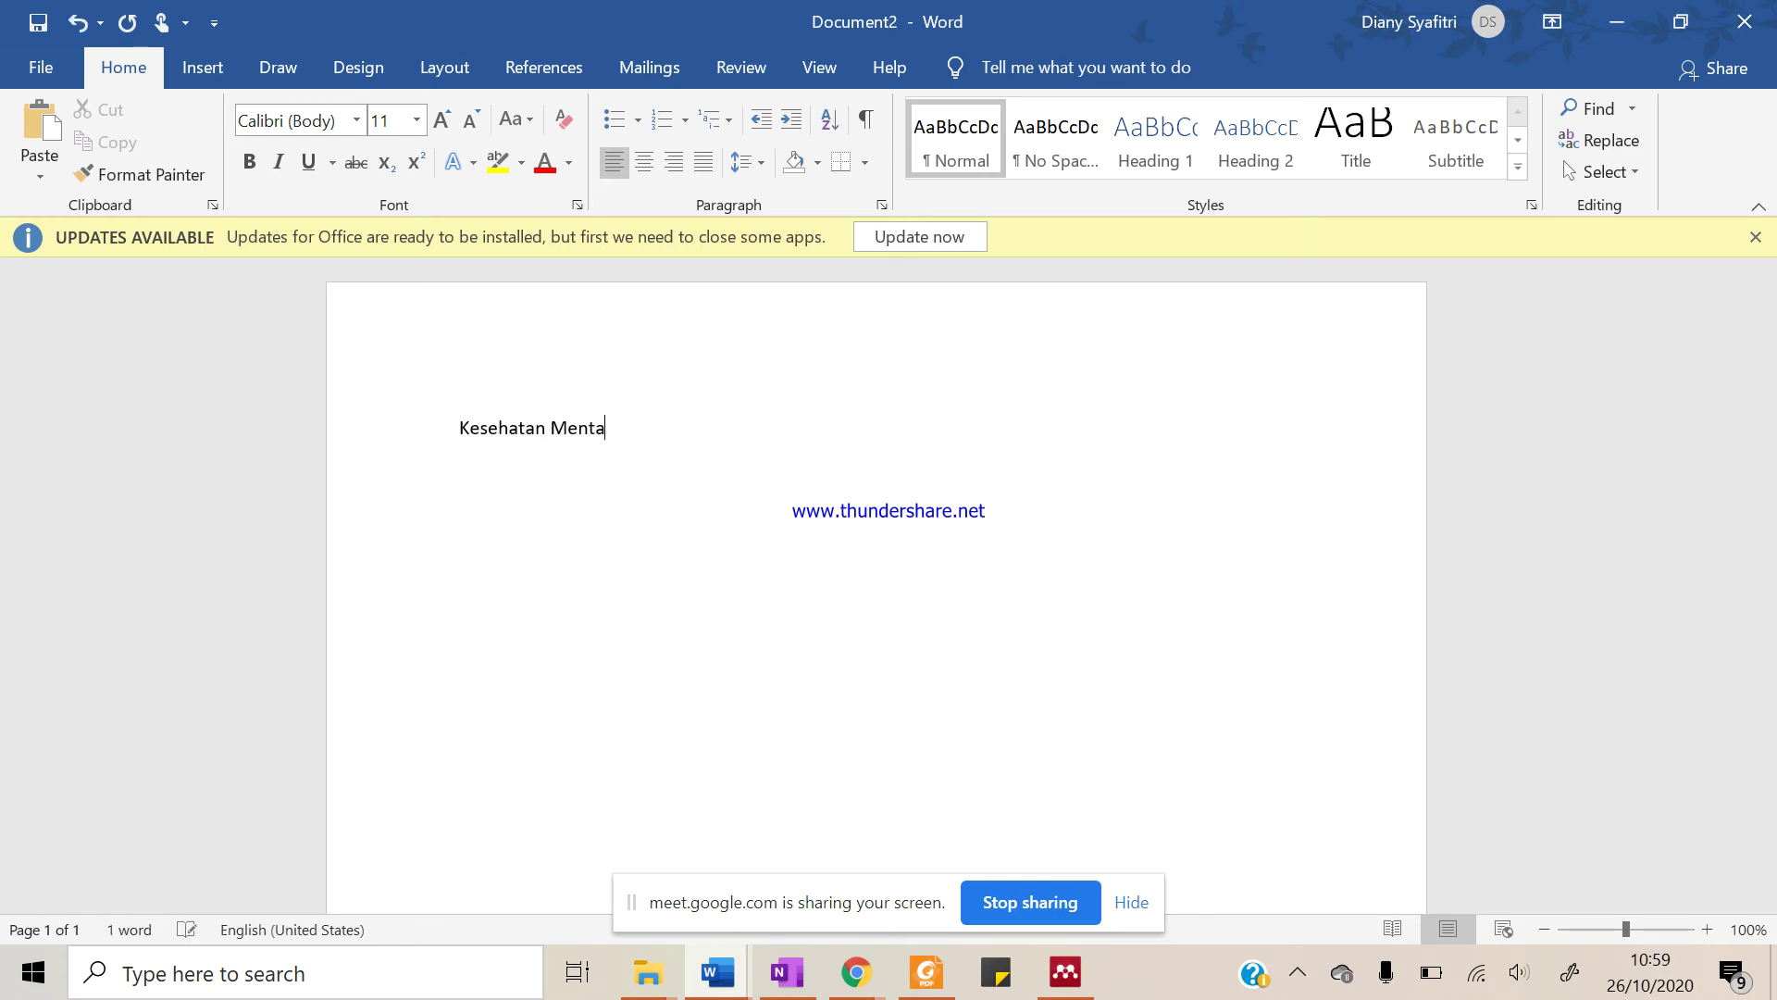
text(ja di M)
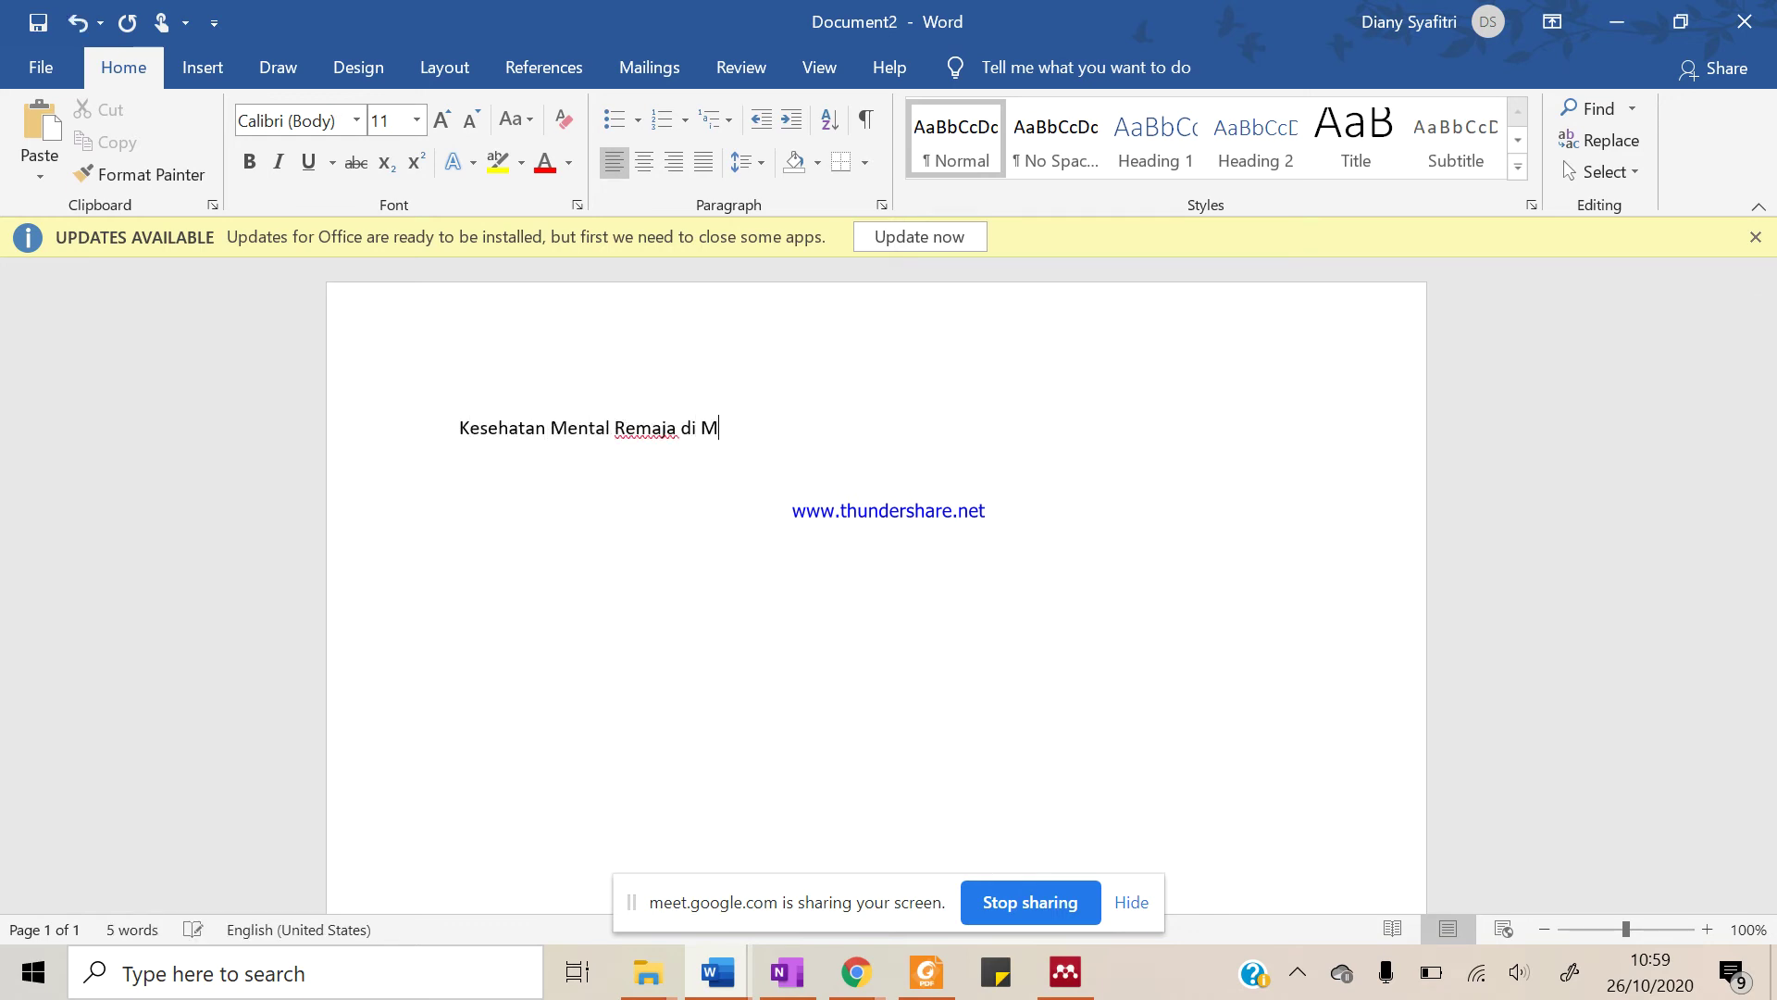
text(asa Pdnandemi)
key(Return)
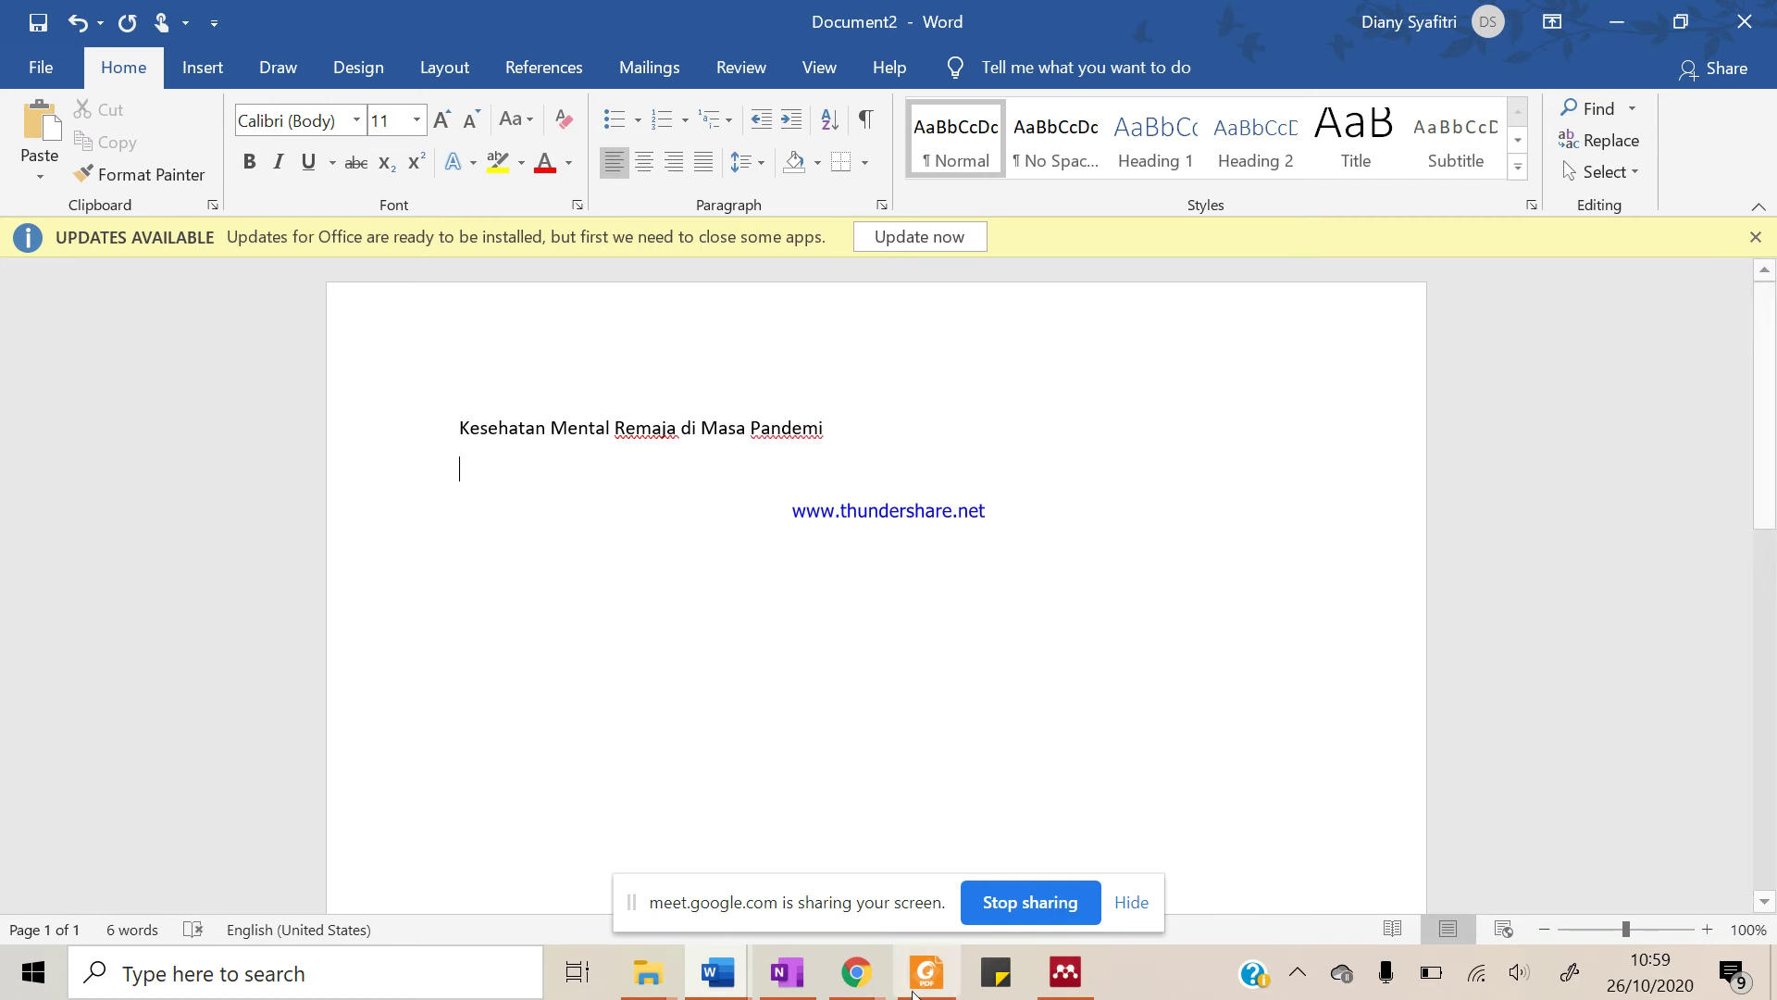
Switch to Mendeley and open the PDF of "Peningkatan Kesehatan Mental Anak dan Remaja Melalui Ibadah Keislaman"
mouse_move(850, 990)
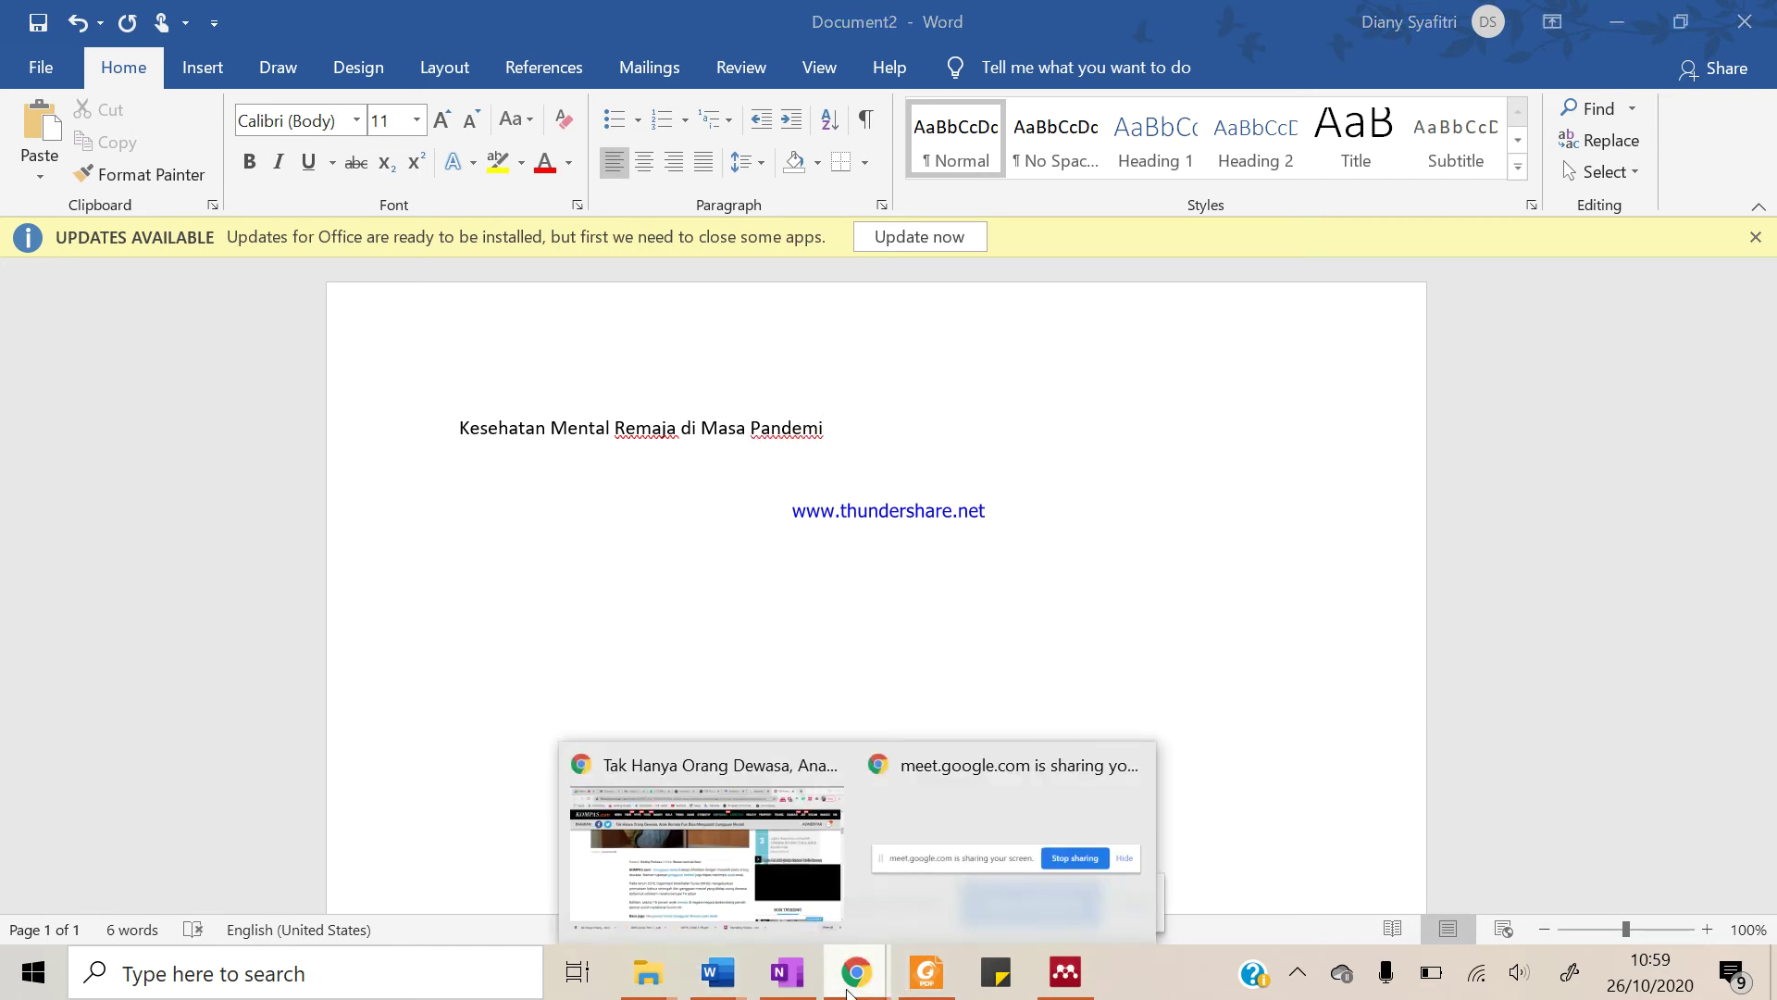
click(1064, 989)
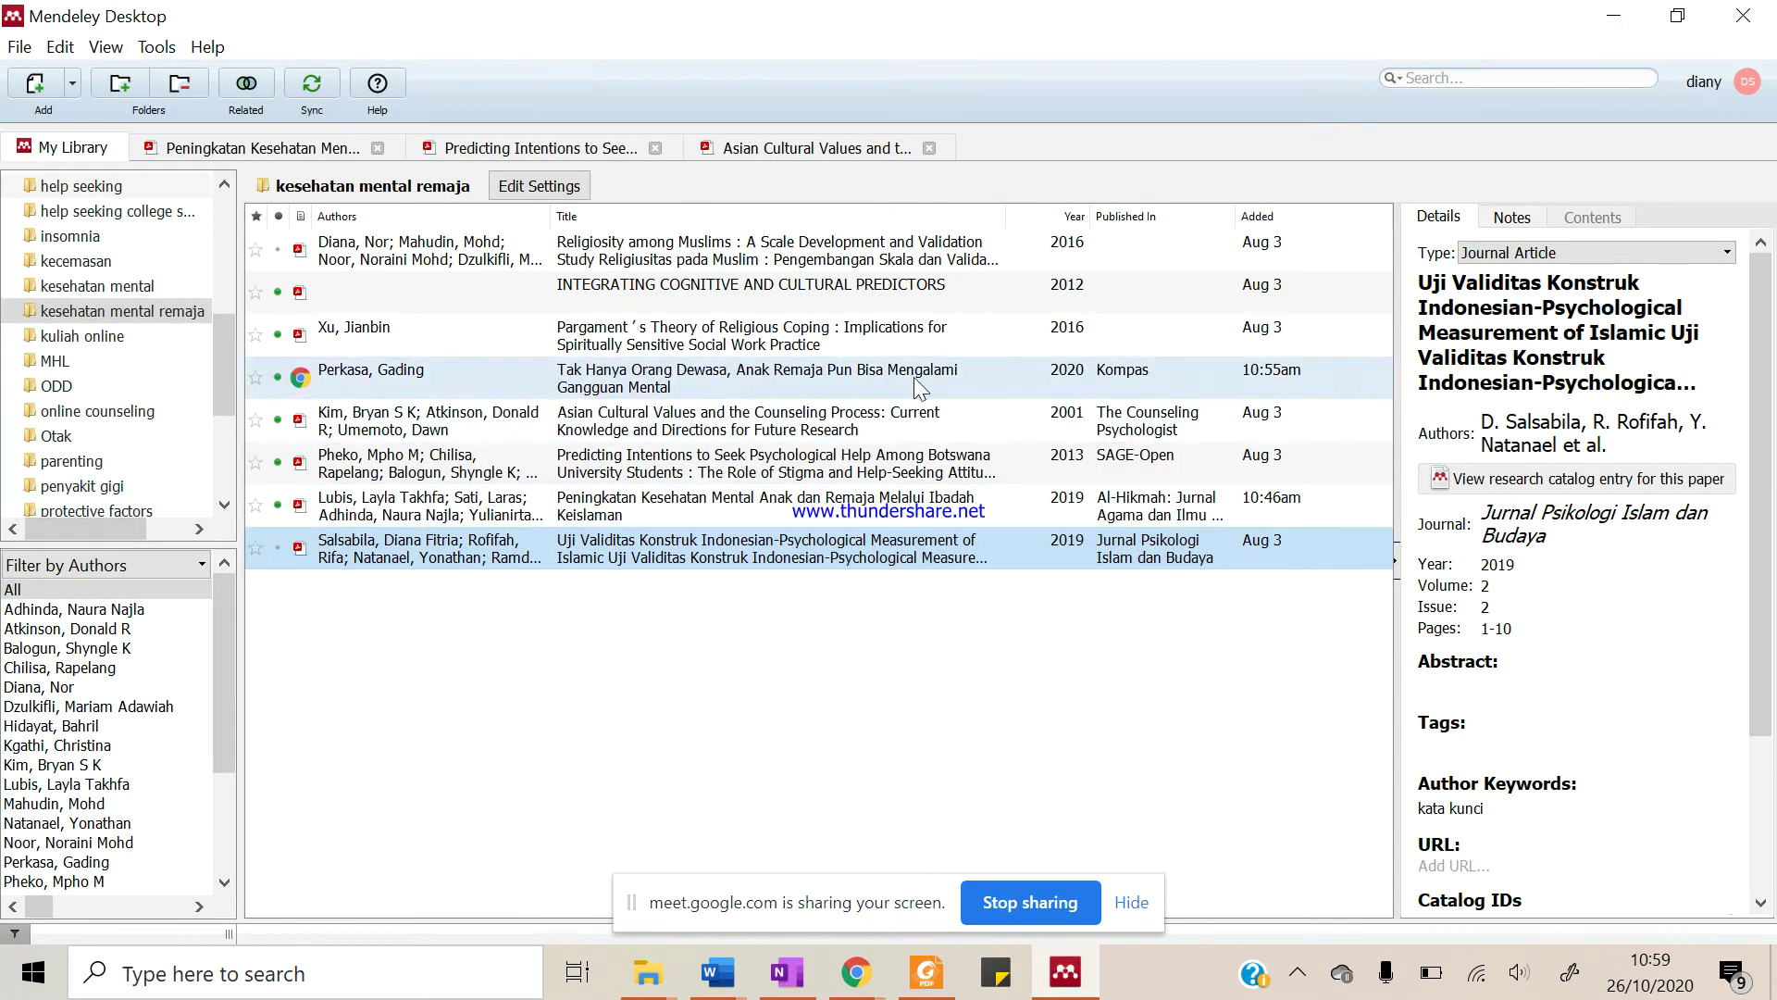
double_click(743, 504)
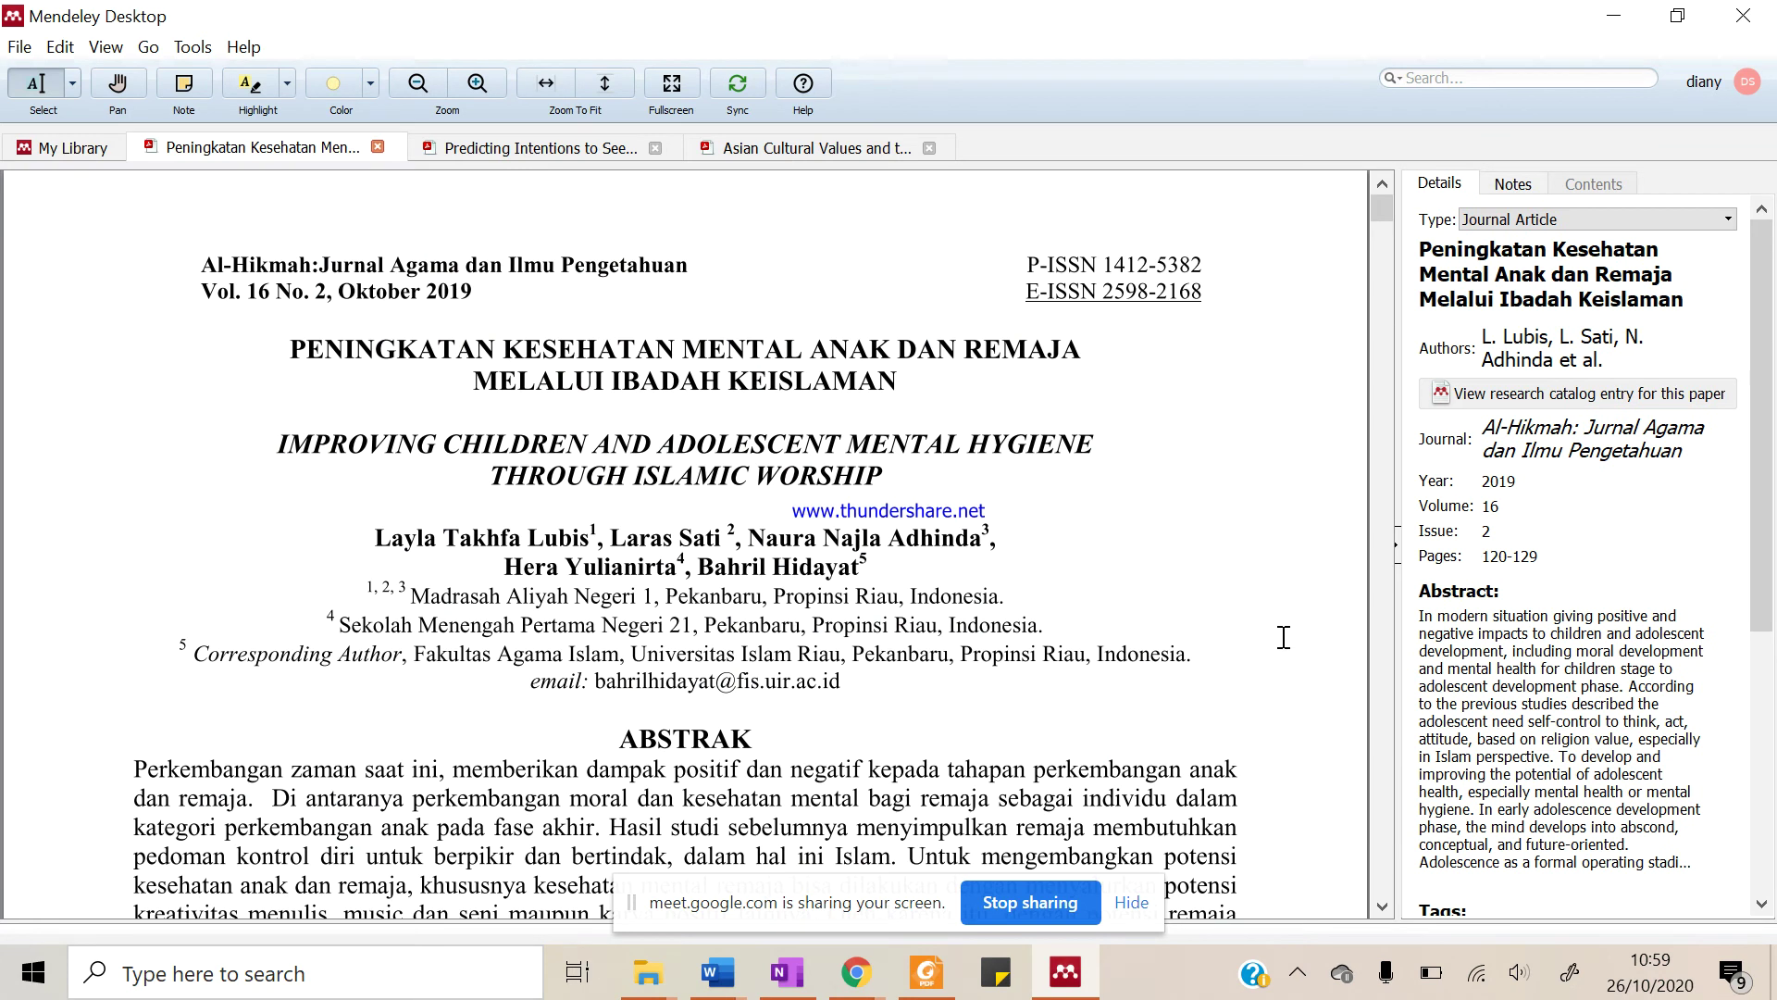
Copy the closing sentence of the Indonesian abstract, from "Berdasarkan hasil penelitian kepustakaan" to "kesehatan mental yang baik."
scroll(1283, 636, down, 2)
scroll(1283, 637, down, 3)
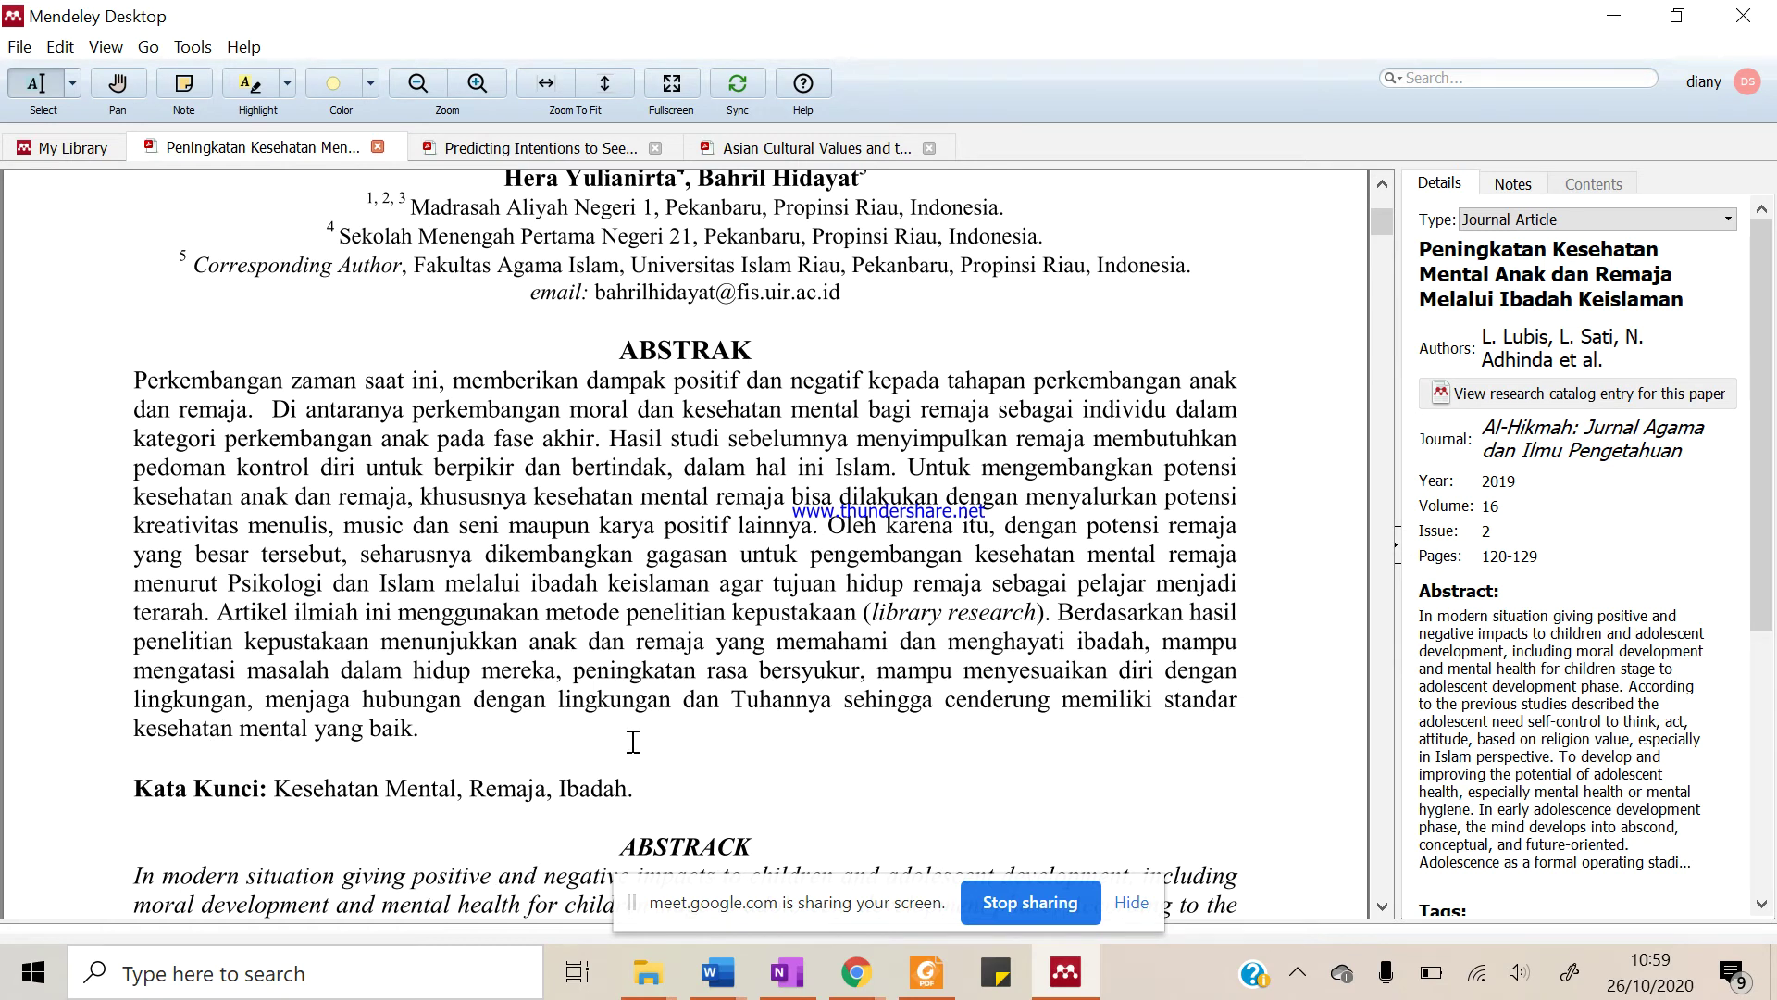
scroll(1086, 768, up, 2)
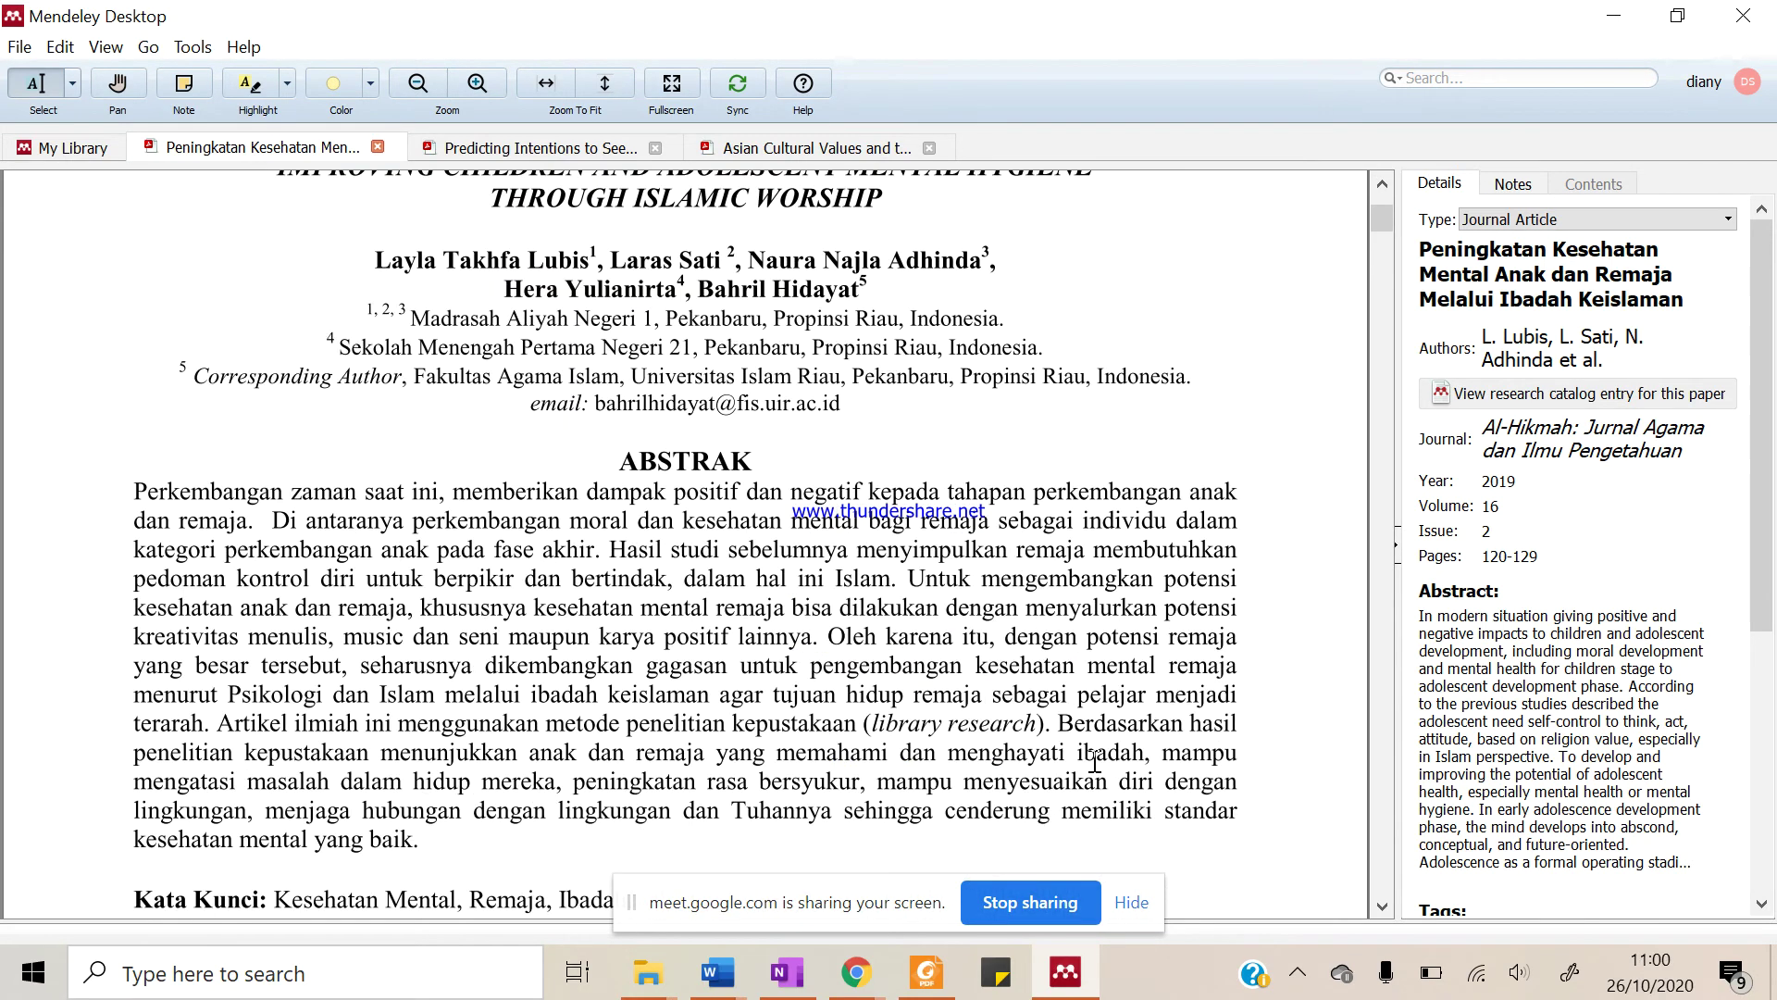
scroll(1092, 763, down, 2)
scroll(1093, 763, up, 1)
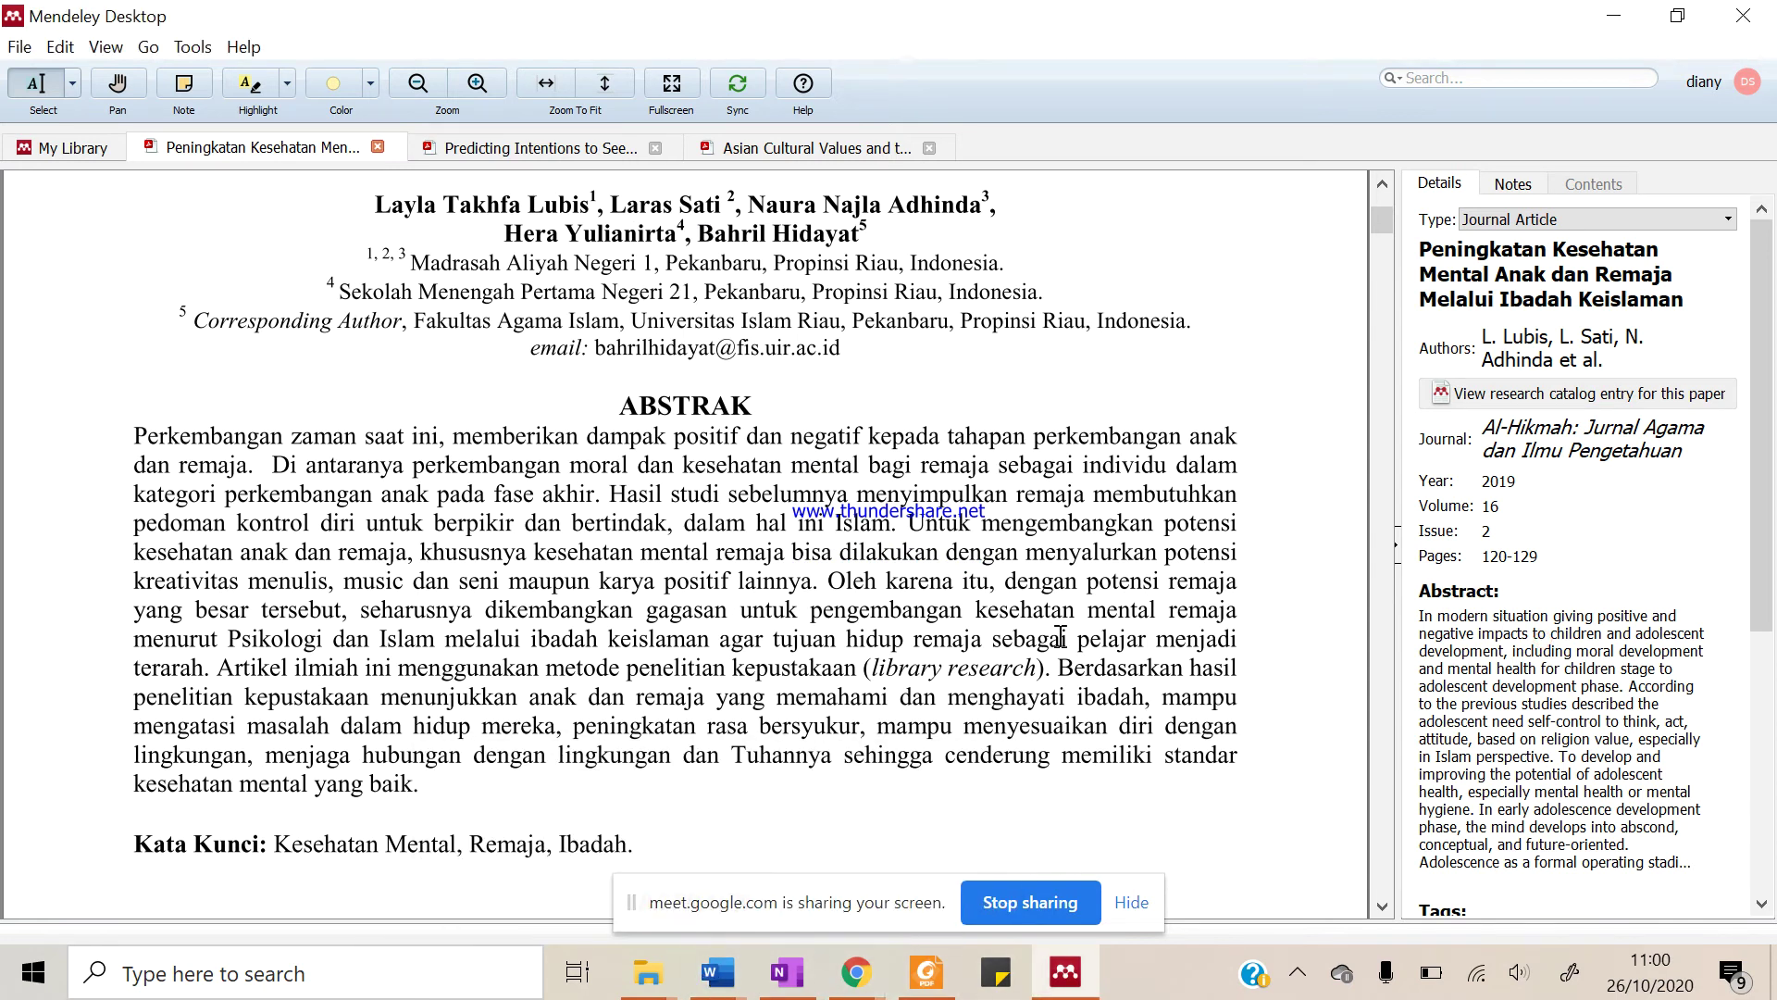
scroll(1062, 638, down, 1)
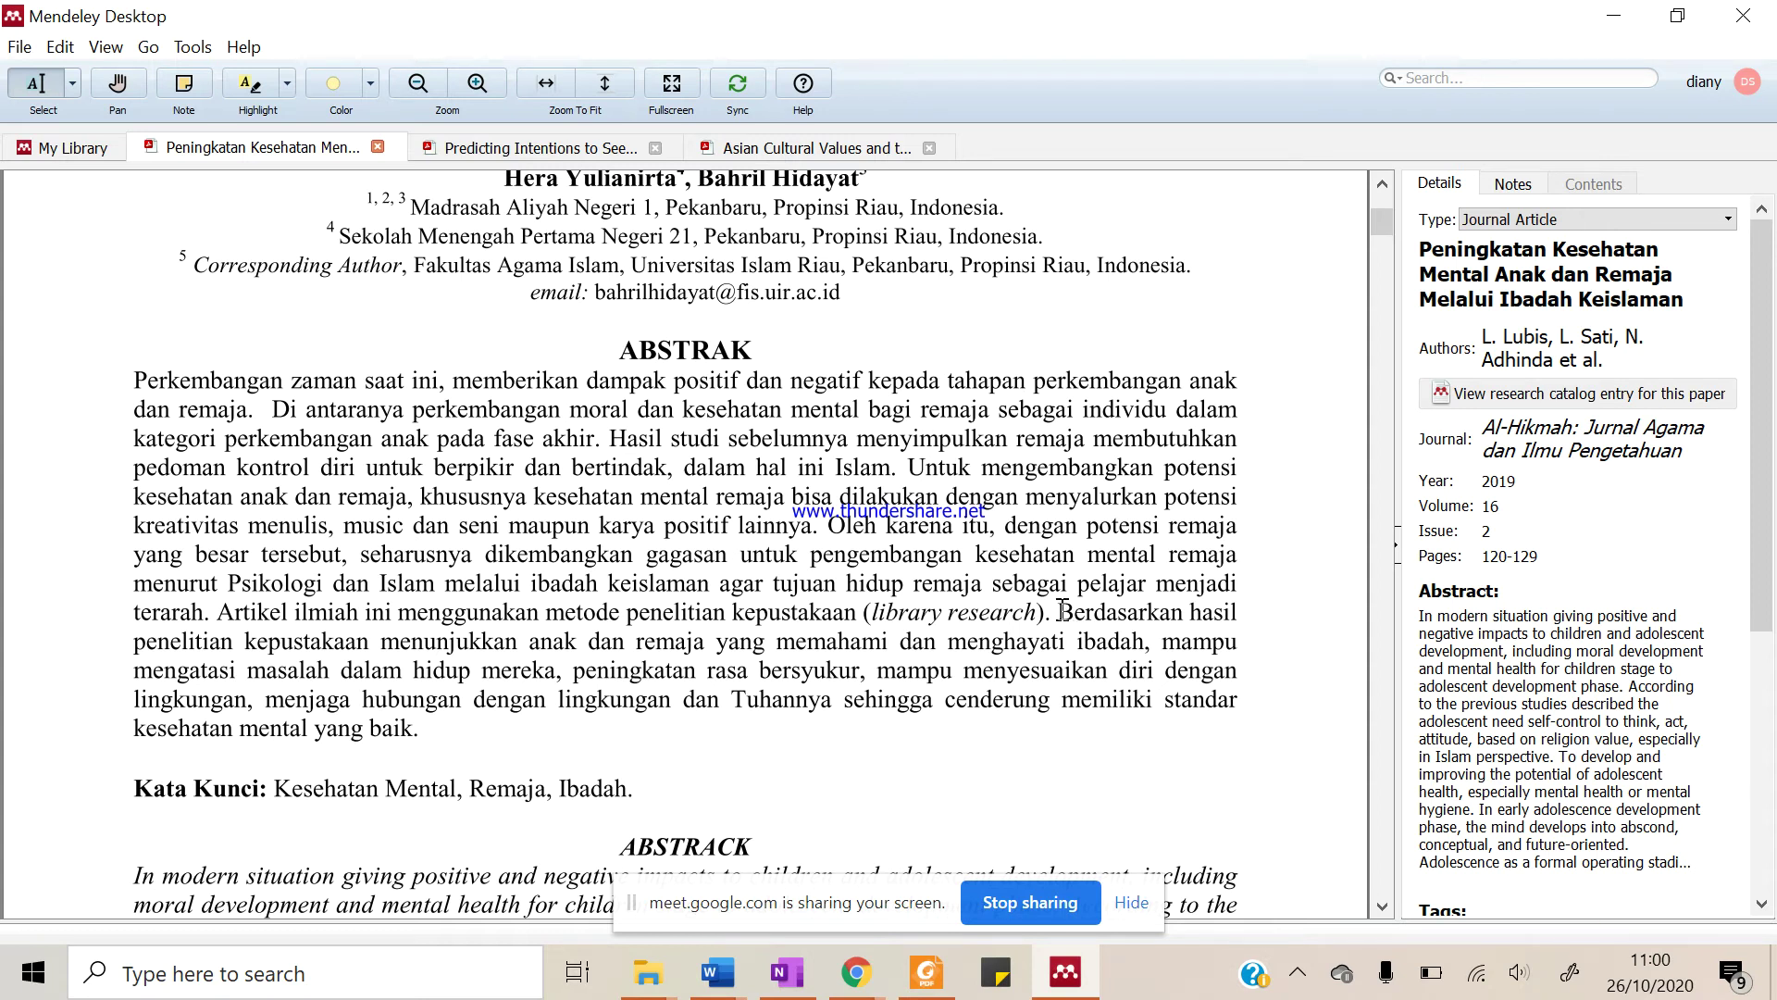
drag(1064, 609, 1078, 745)
right_click(1094, 635)
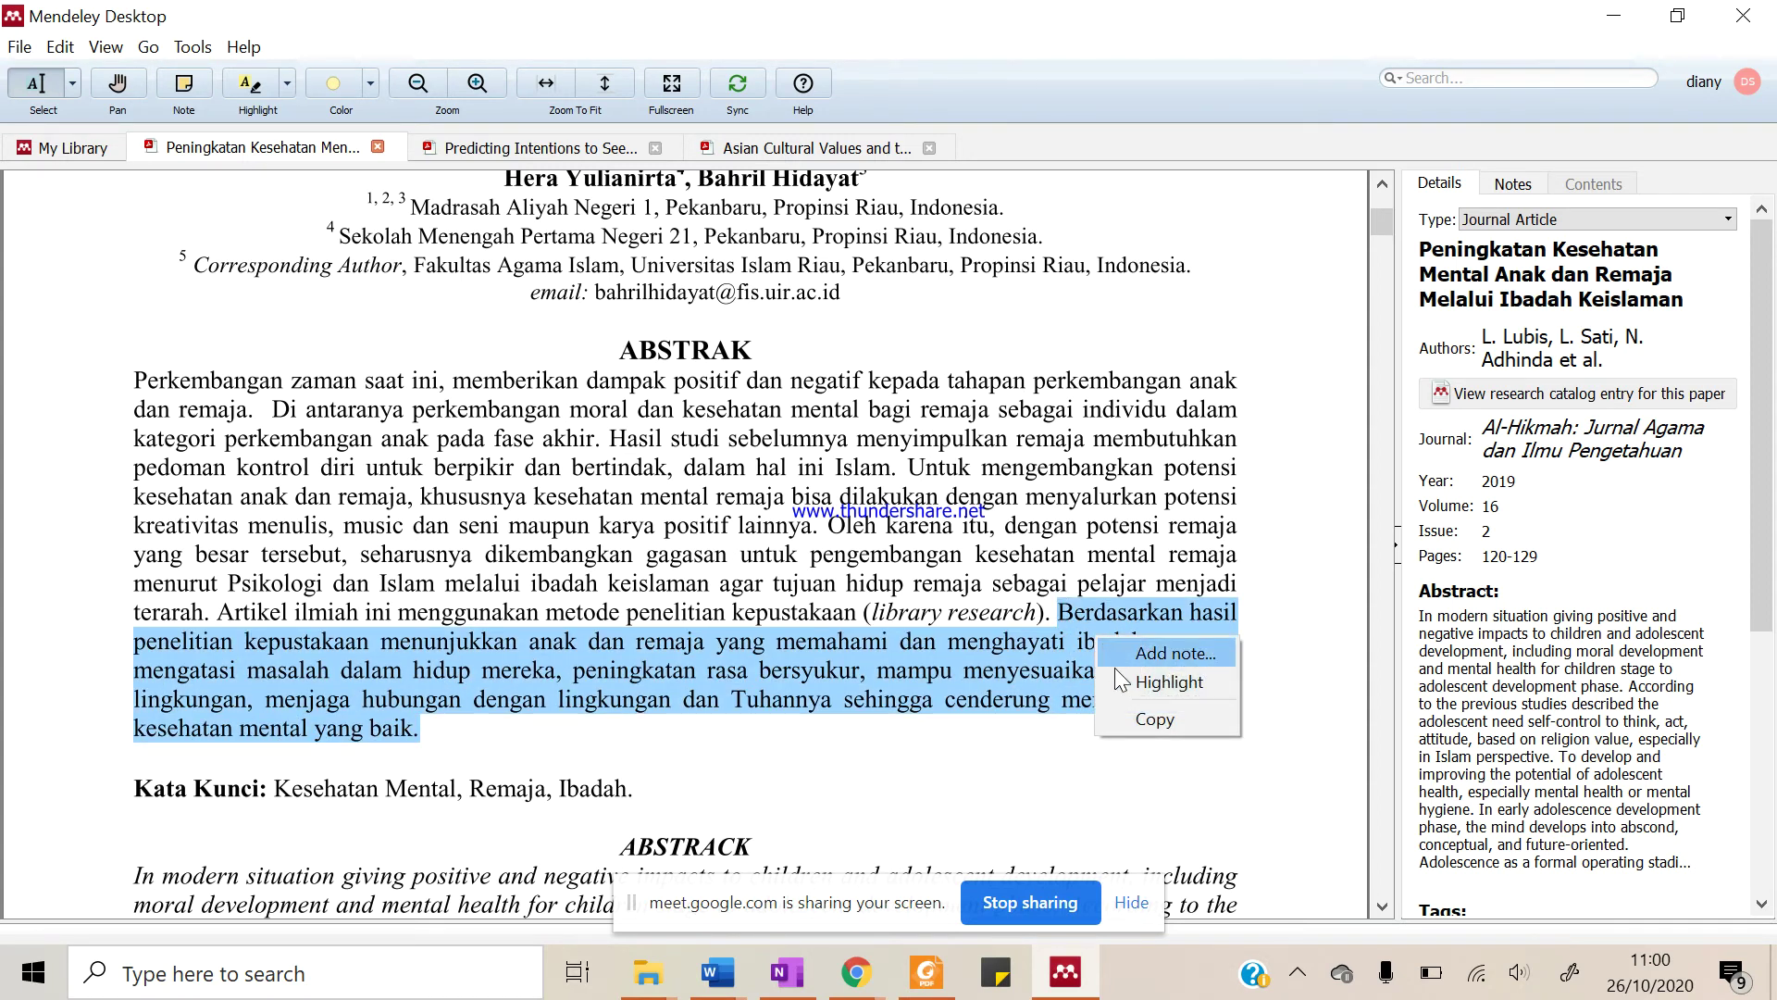
click(1142, 720)
Switch to Word's Document2, paste the copied passage below the title, and remove the stray "Kata" and the closing full stop
click(718, 972)
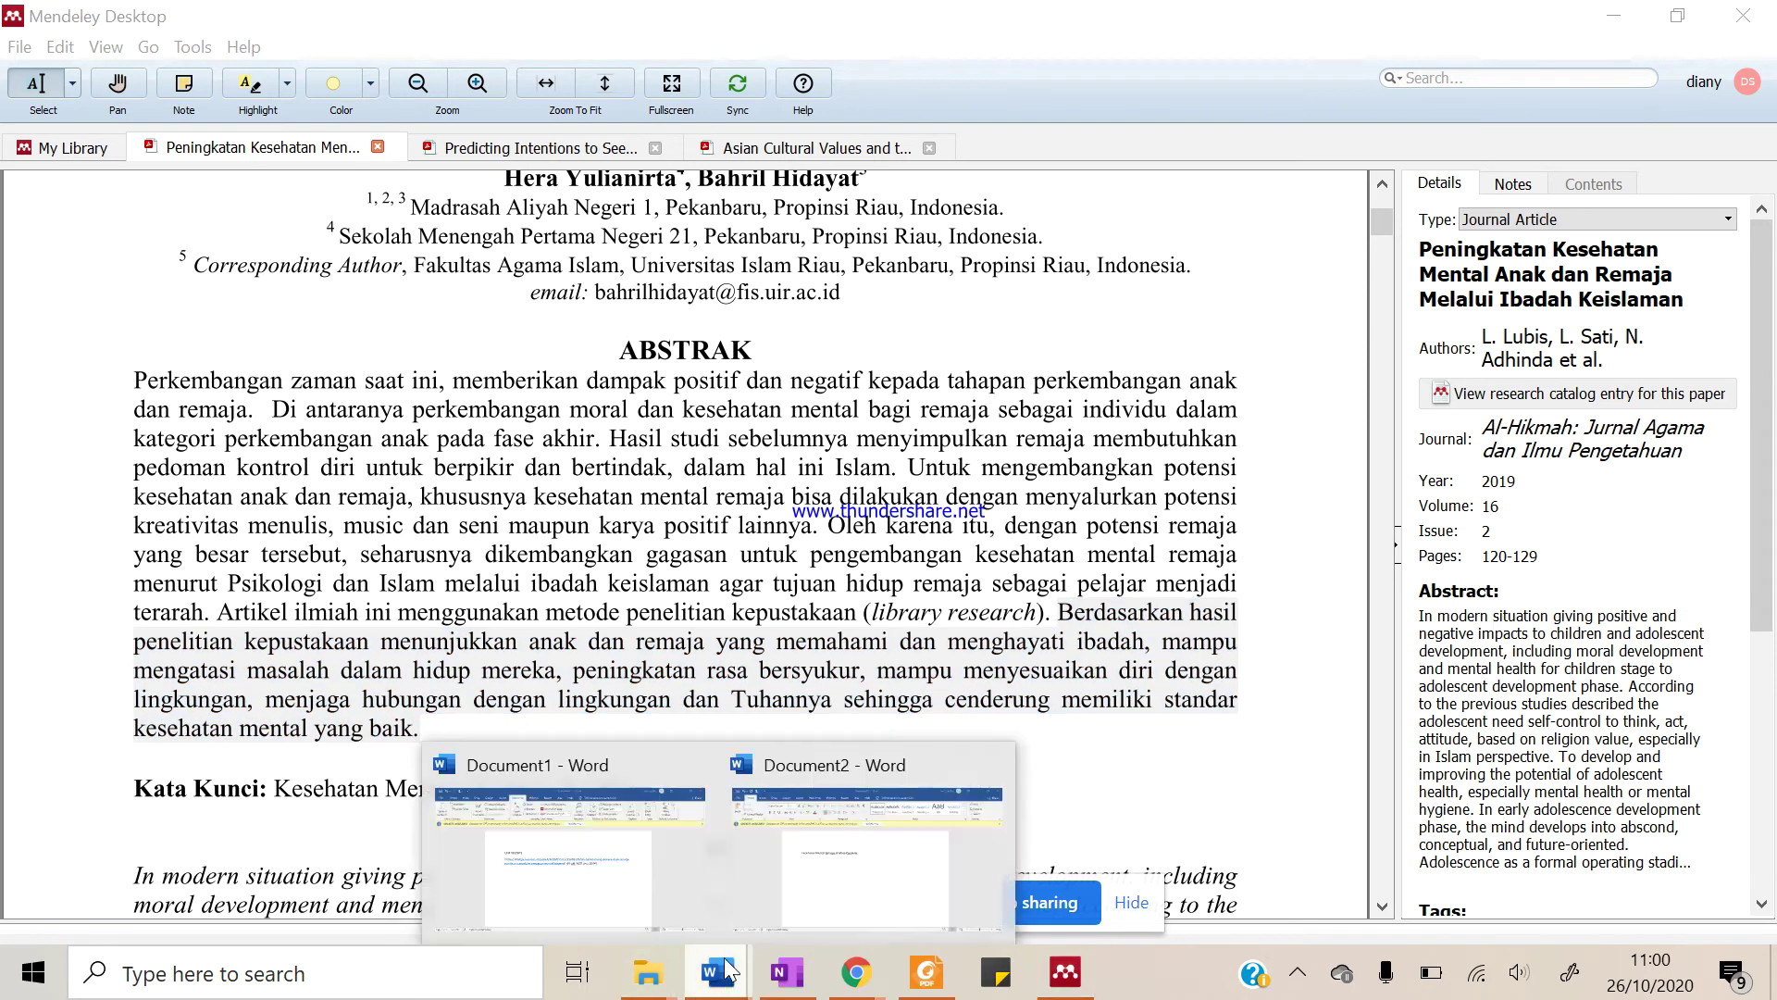
click(860, 830)
key(ctrl+v)
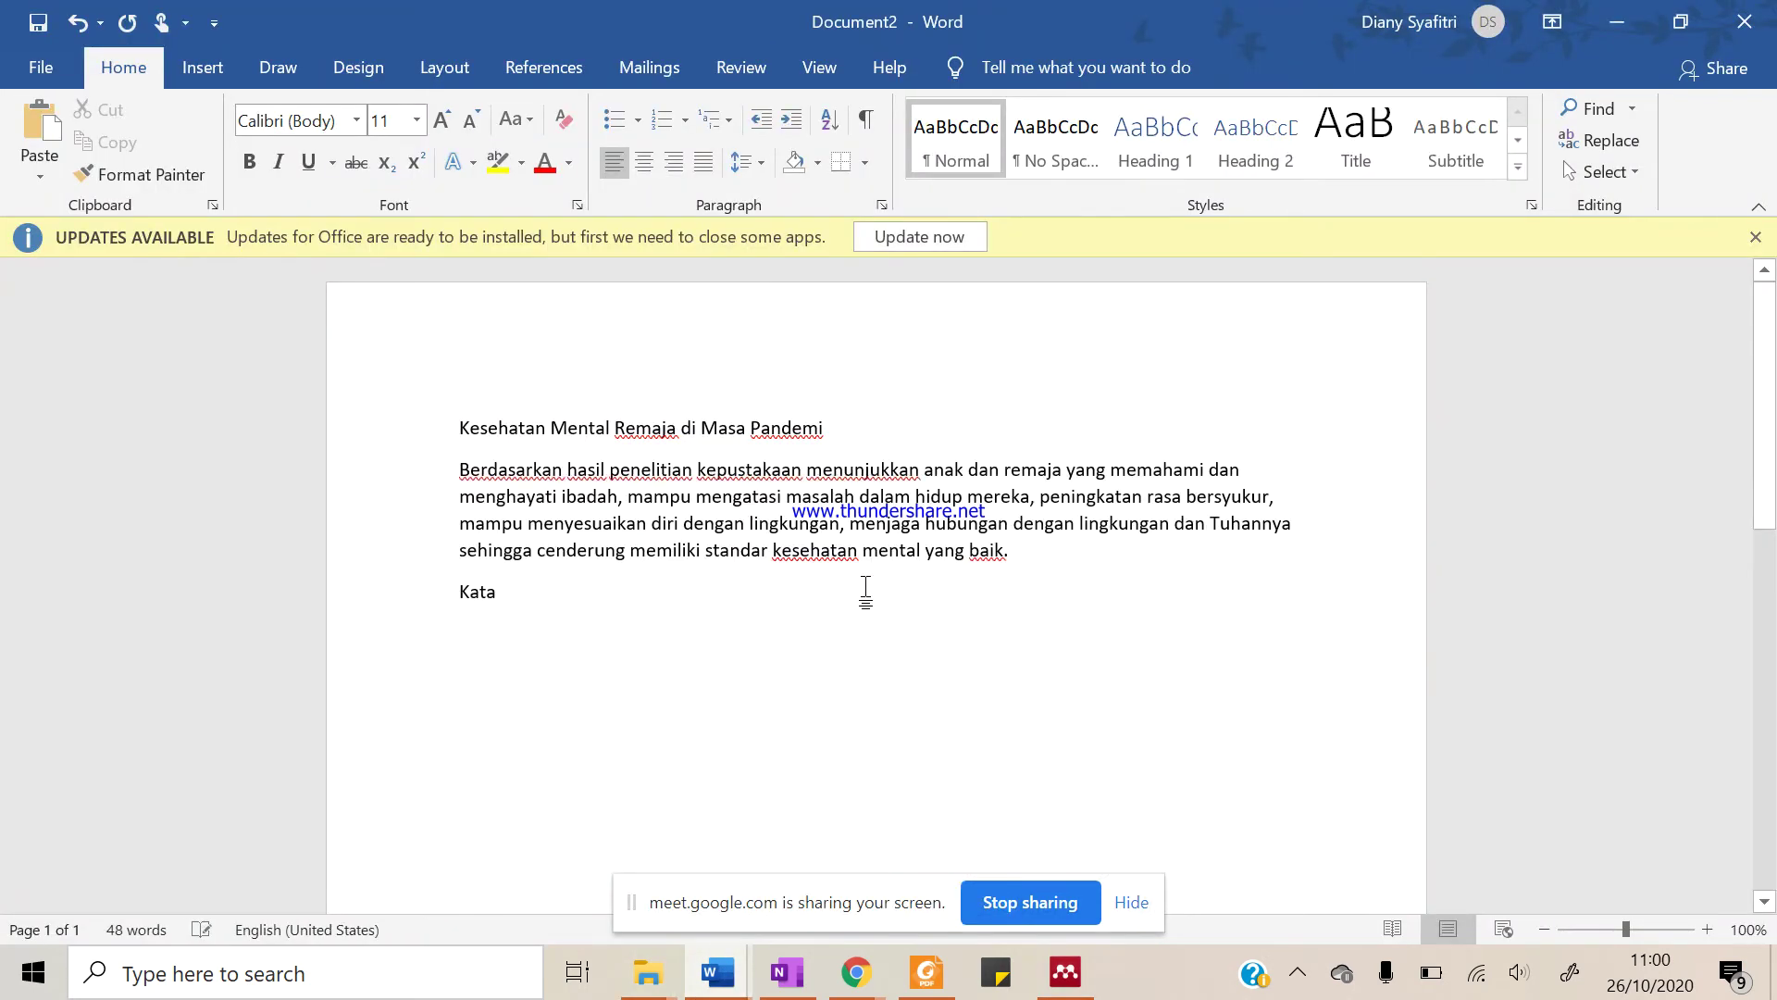
drag(509, 603, 435, 615)
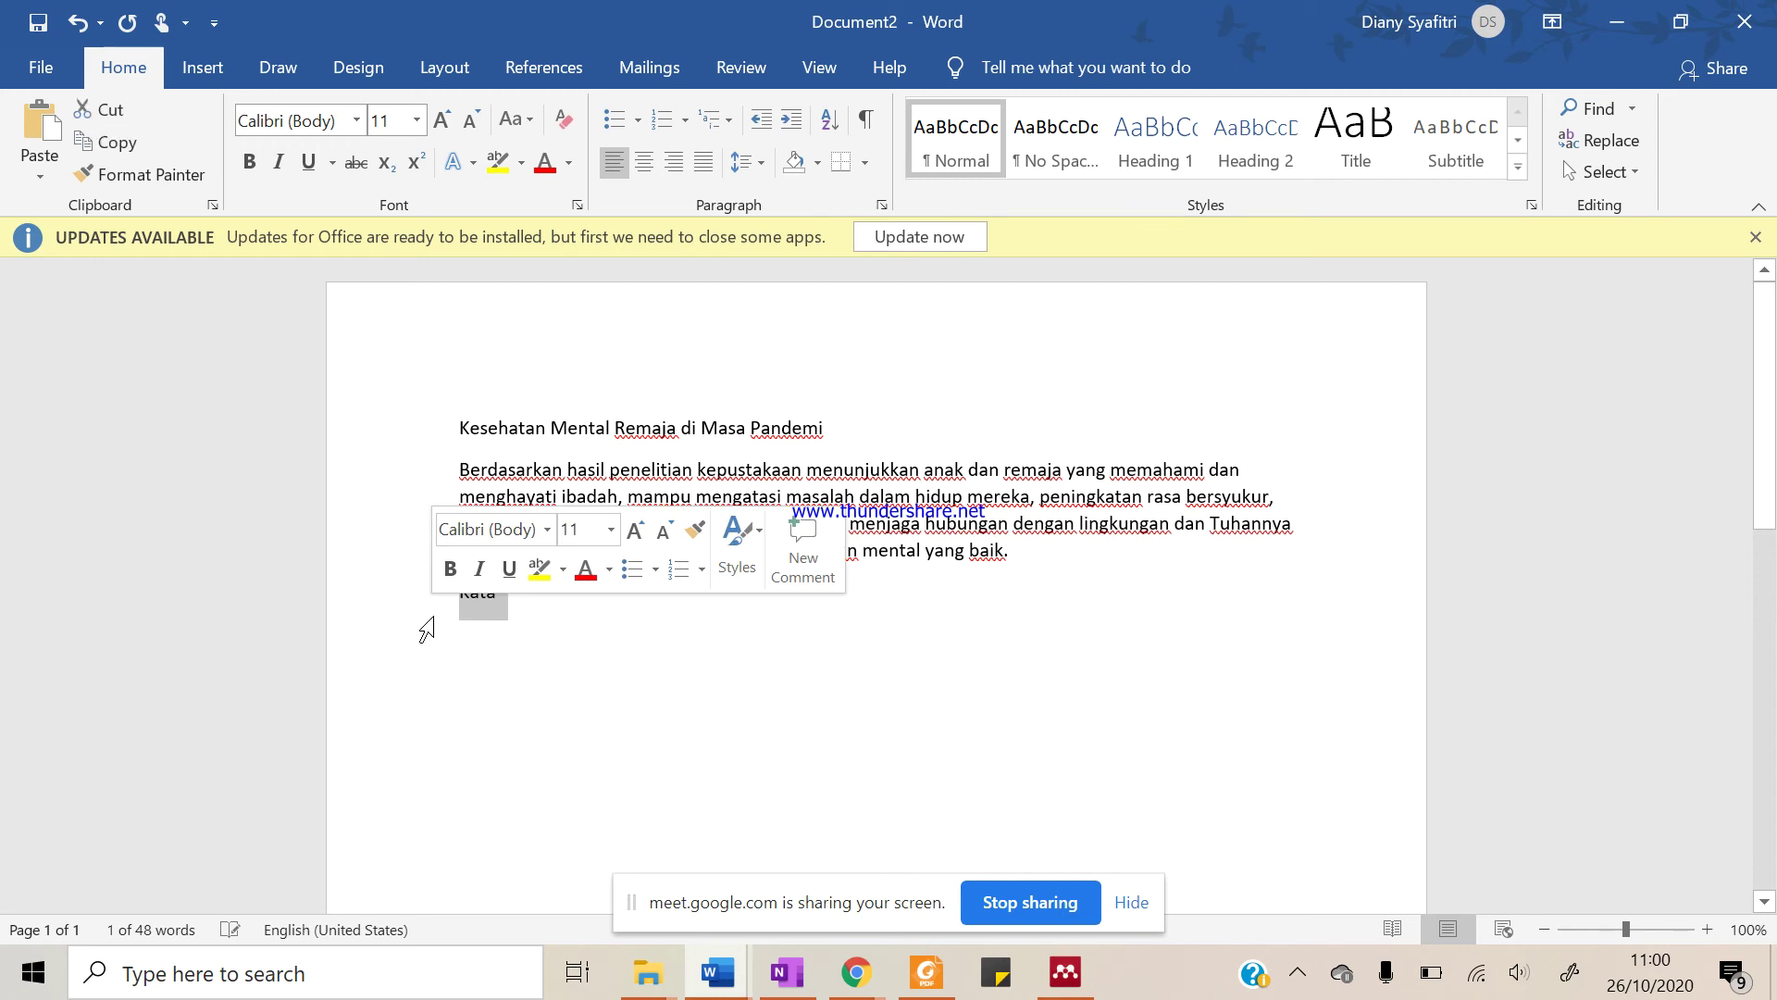
key(BackSpace)
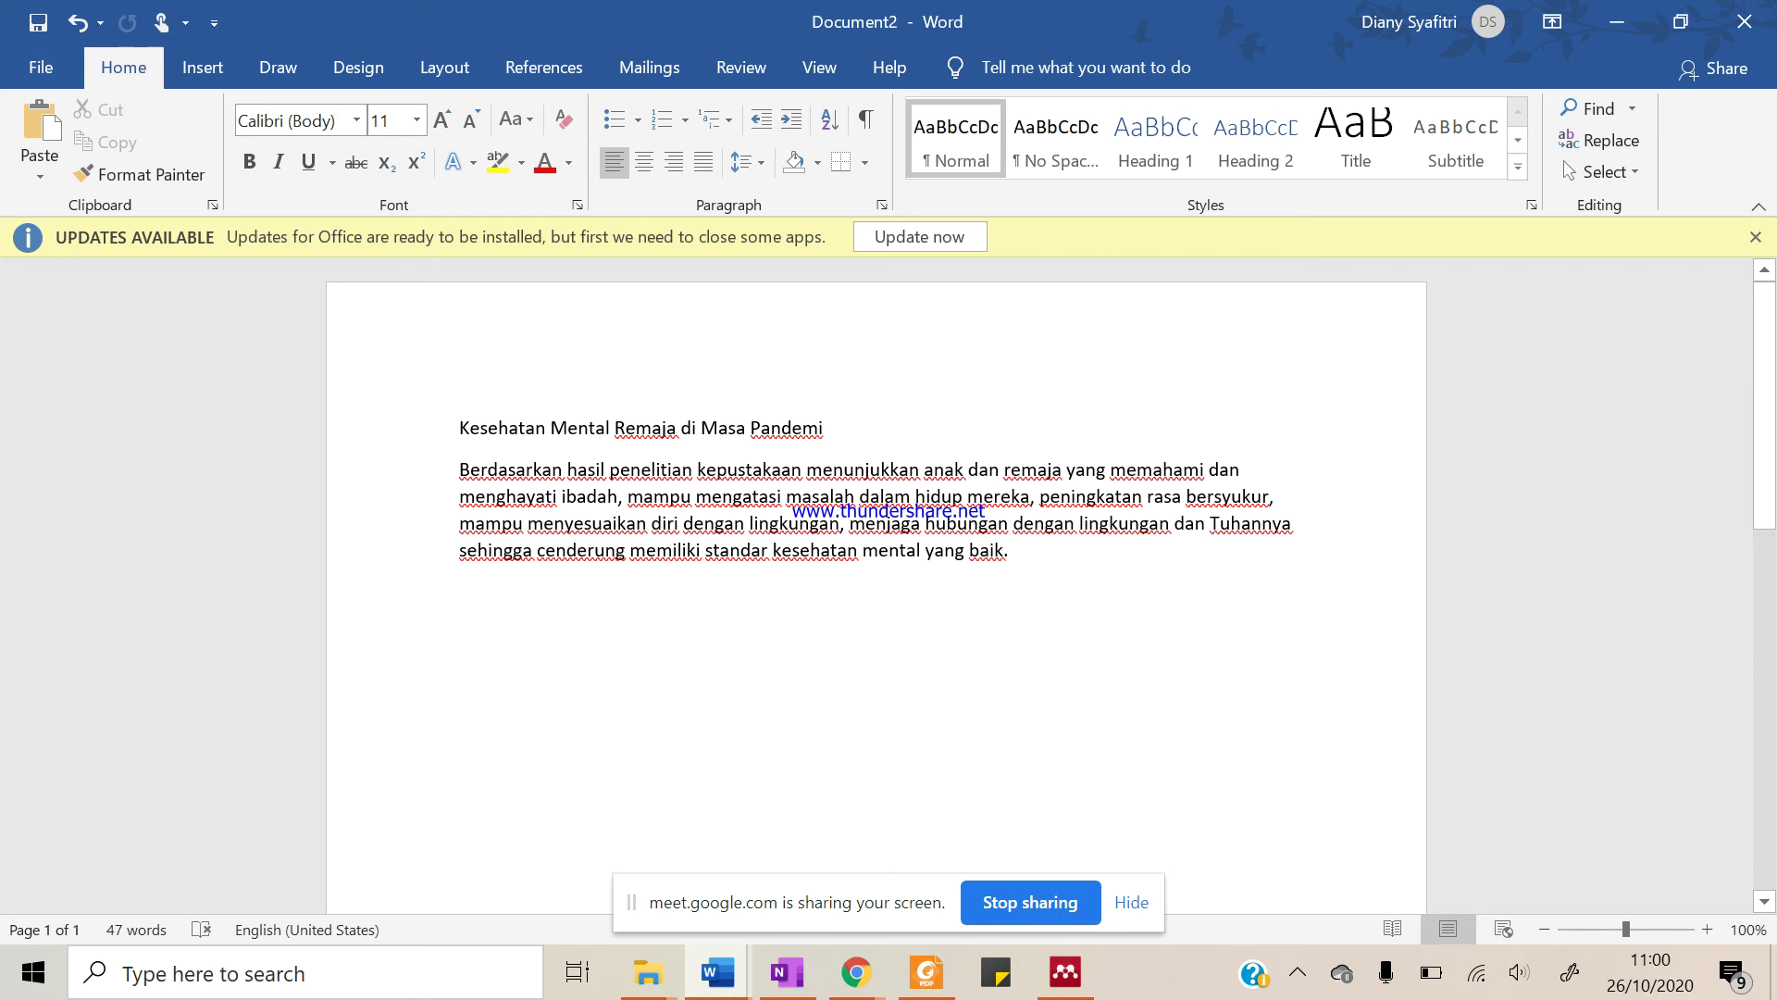
key(BackSpace)
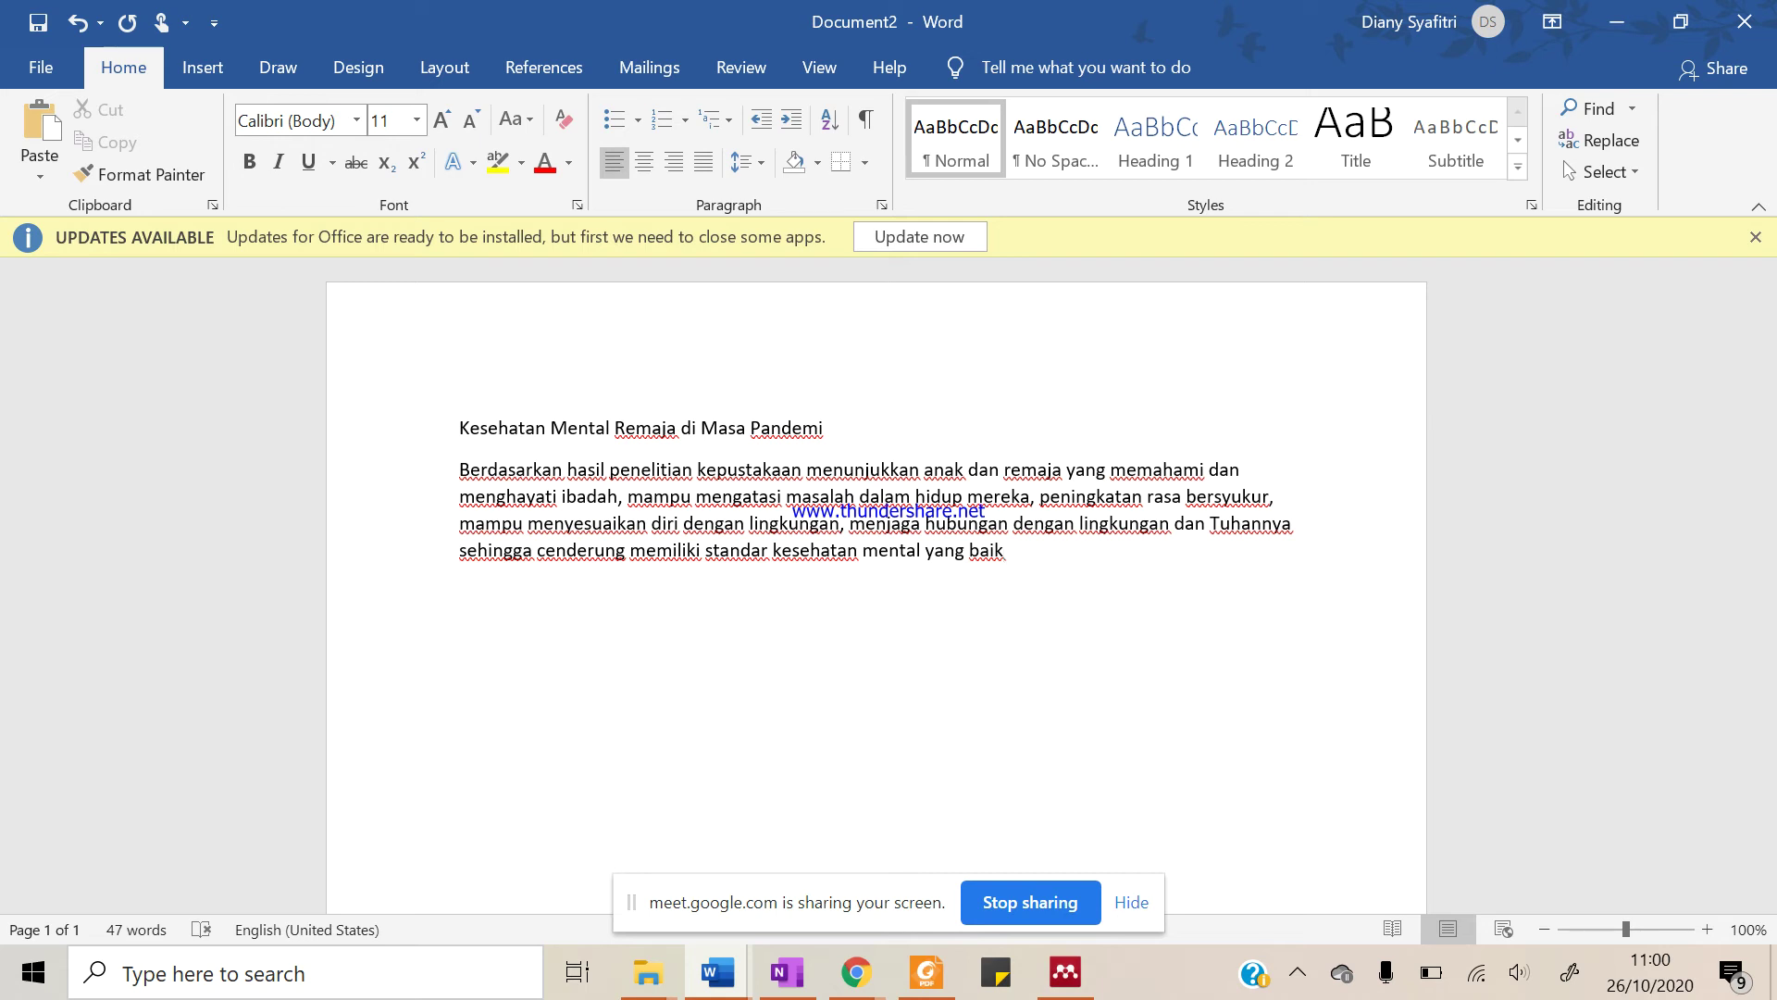
Add the label "Parapfrase:" on its own line below the pasted passage, followed by a new line
text(parafrase")
key(BackSpace)
key(BackSpace)
key(BackSpace)
key(BackSpace)
key(BackSpace)
text(frase:)
key(Return)
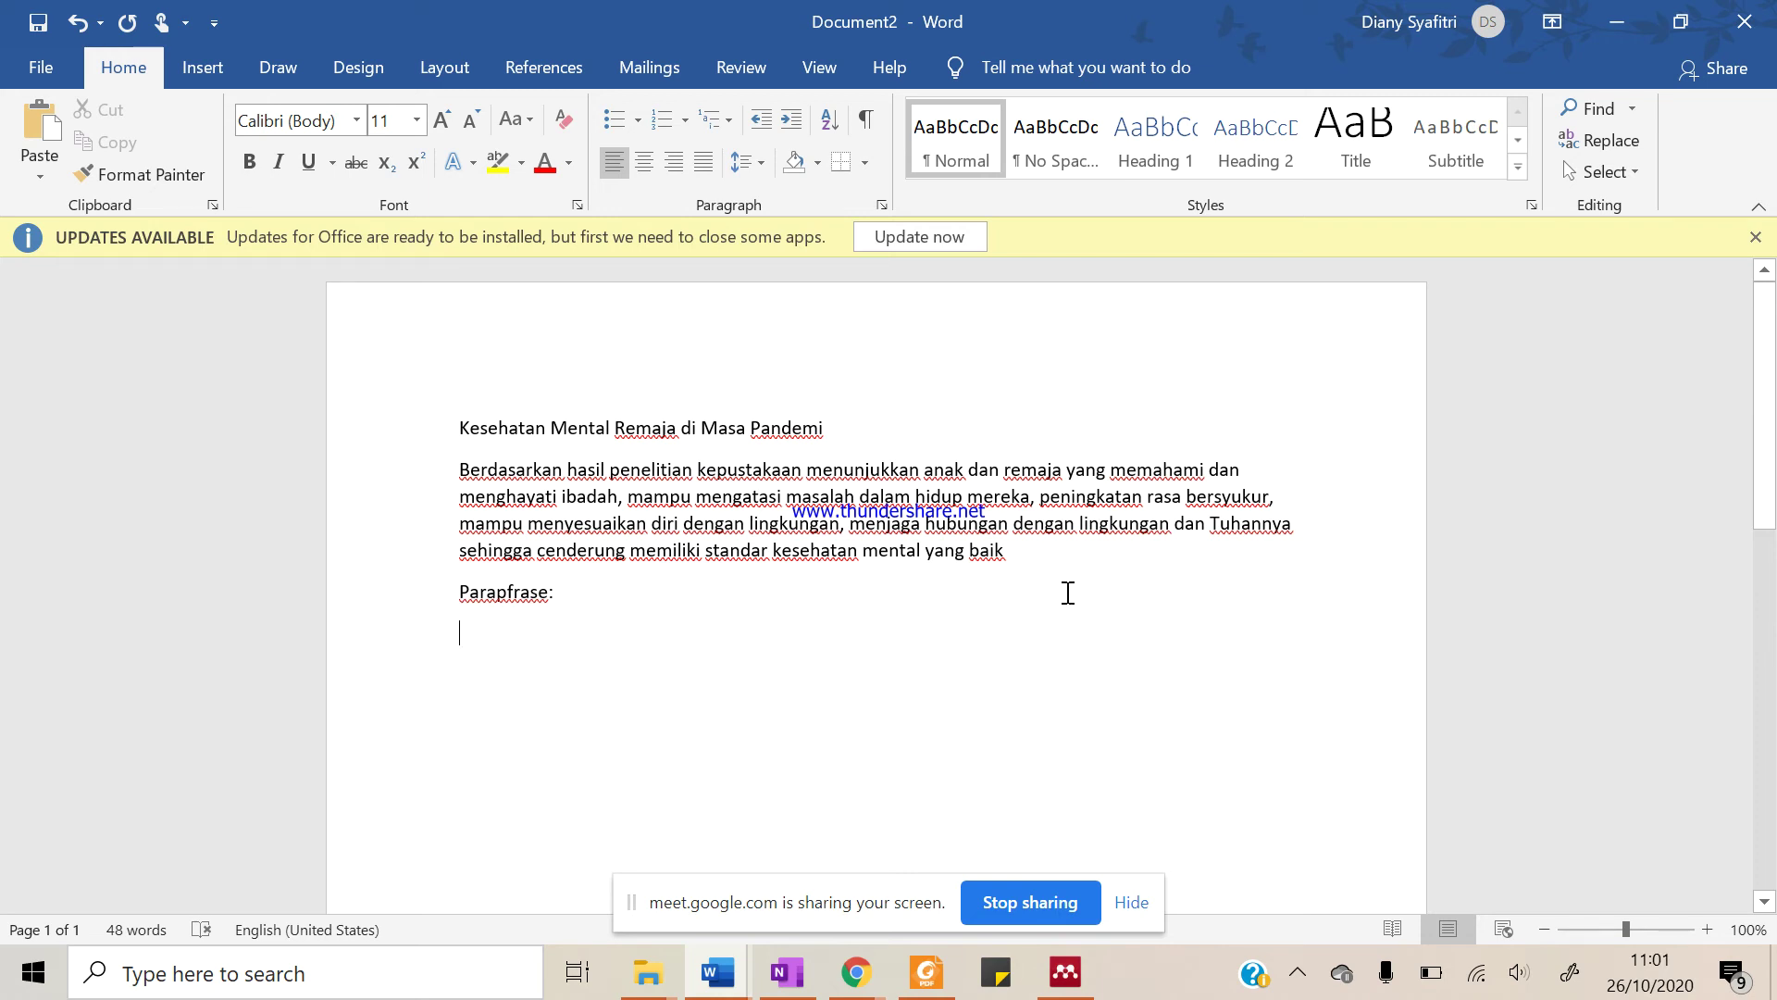
Start the paraphrase with "Dari hasil penelitian yang telah dilakukan ditunjukkan bahwa anak dan remaja yang"
text(Dari hasi)
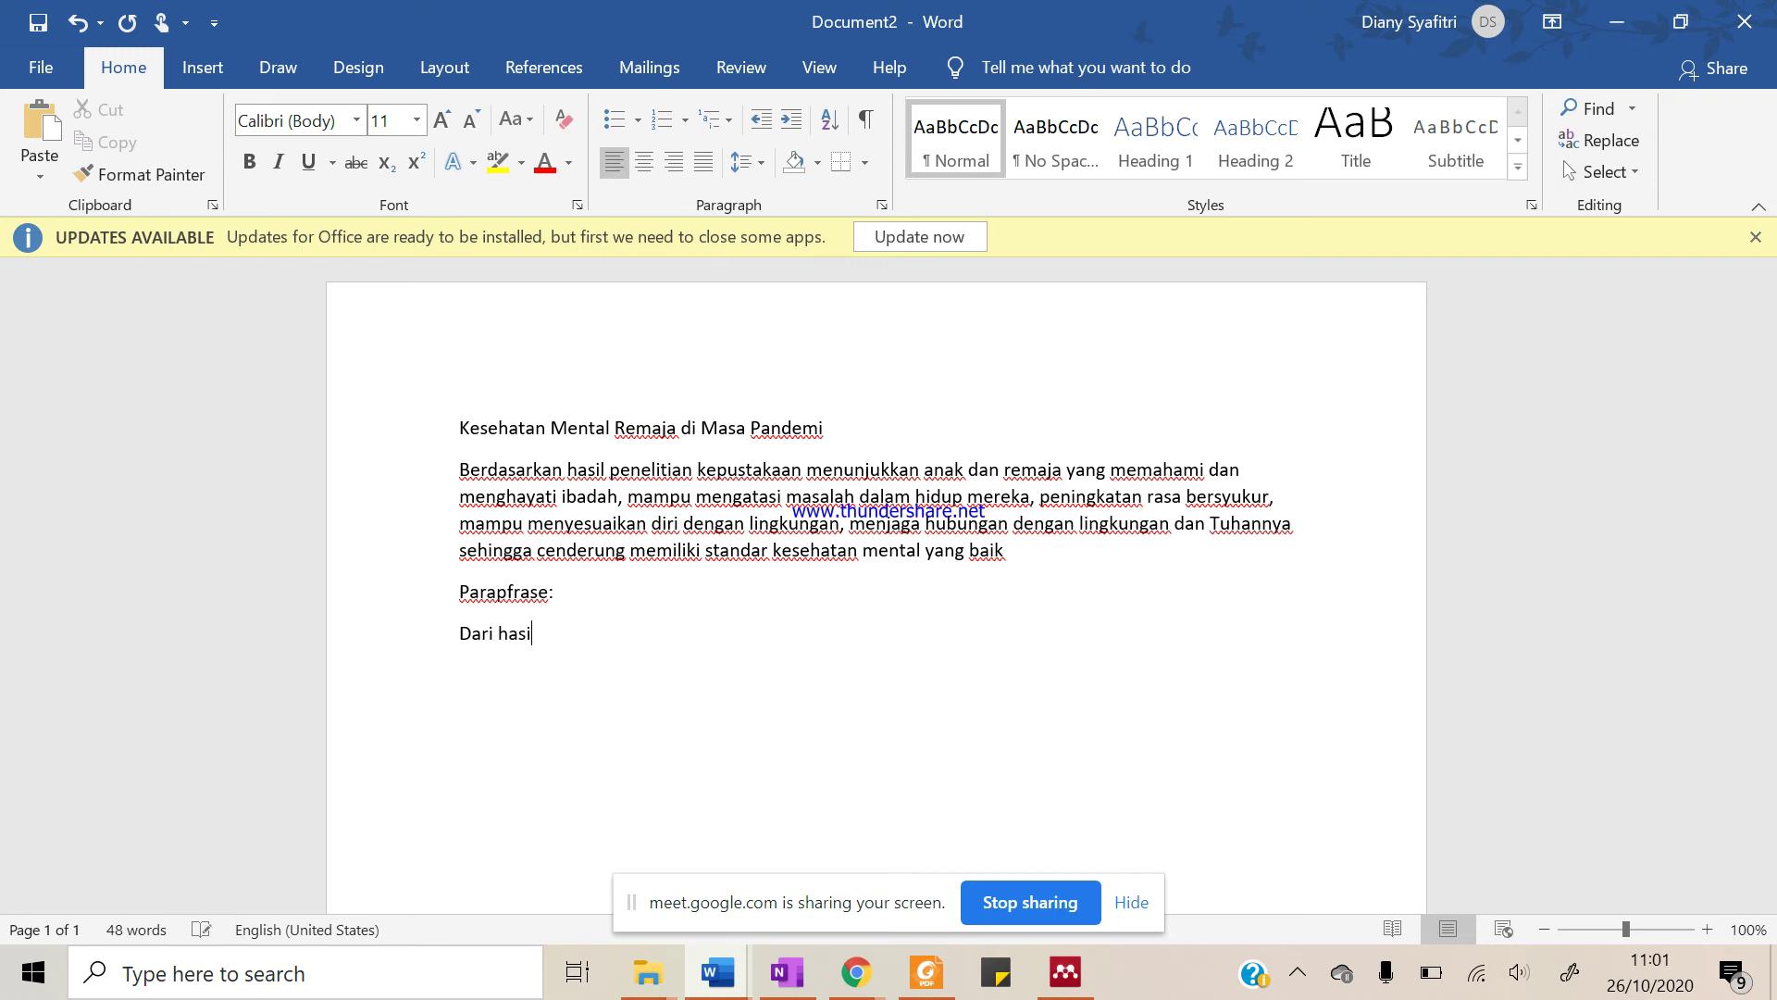
text(l penelitian yang telah)
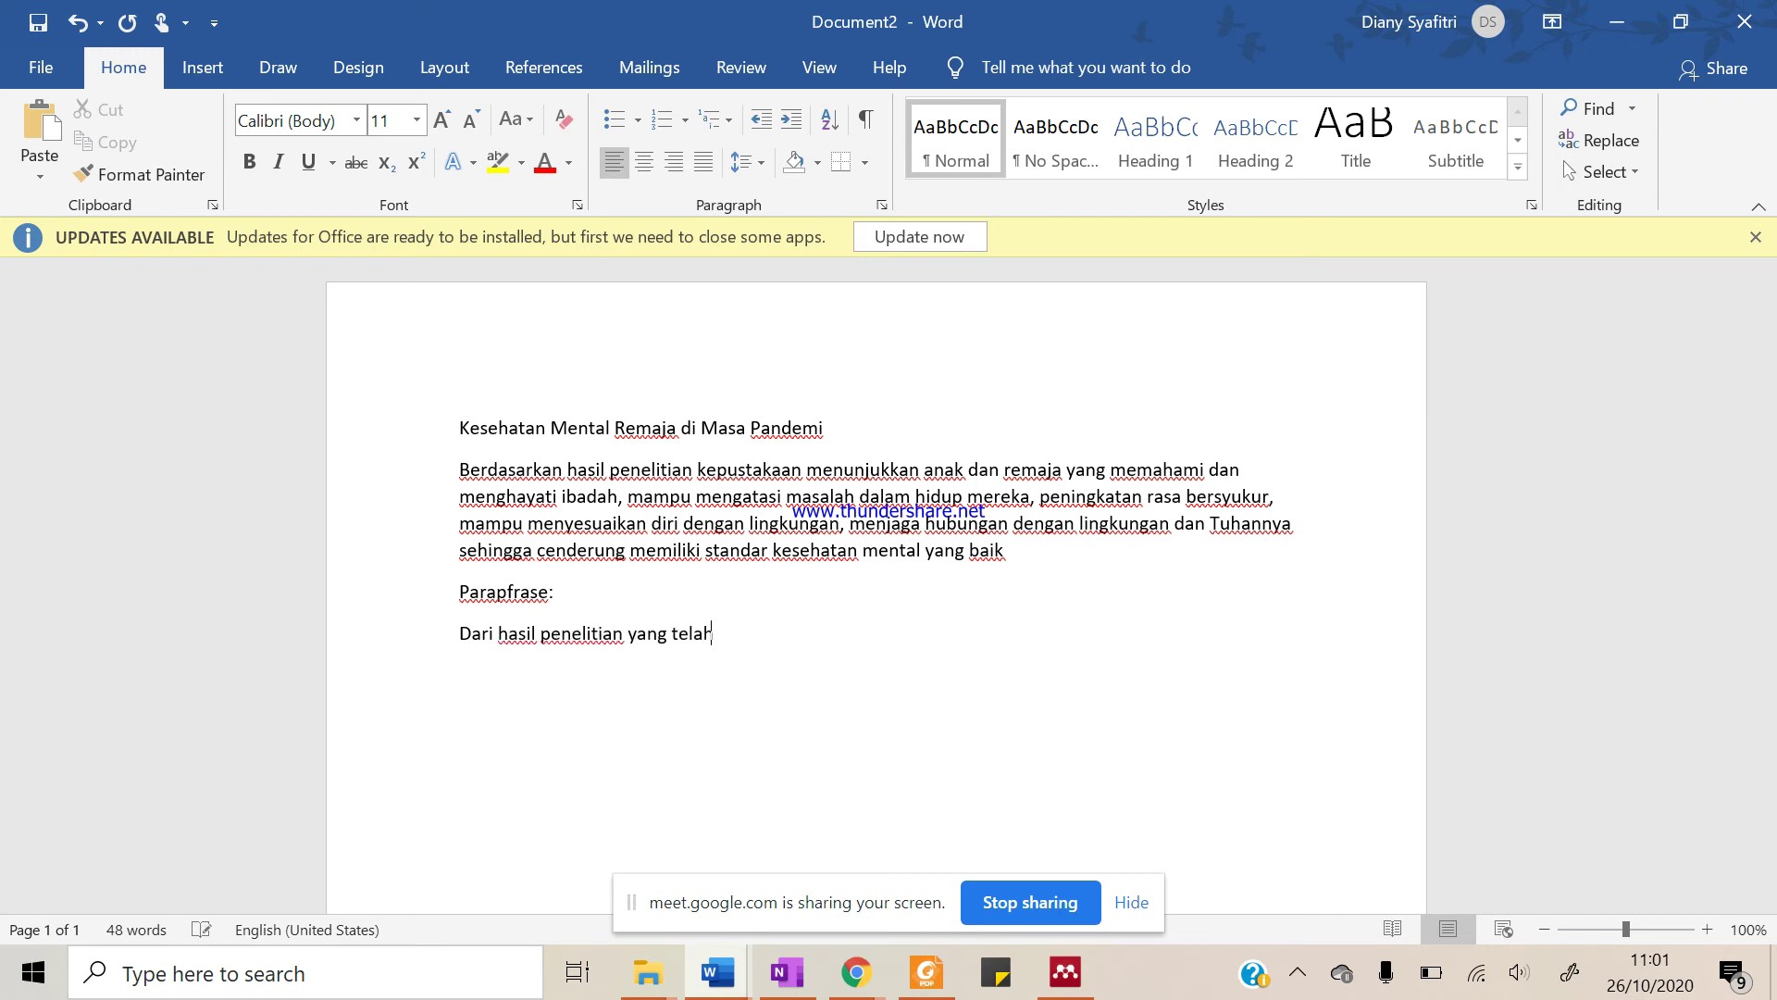
text( dilakukan di)
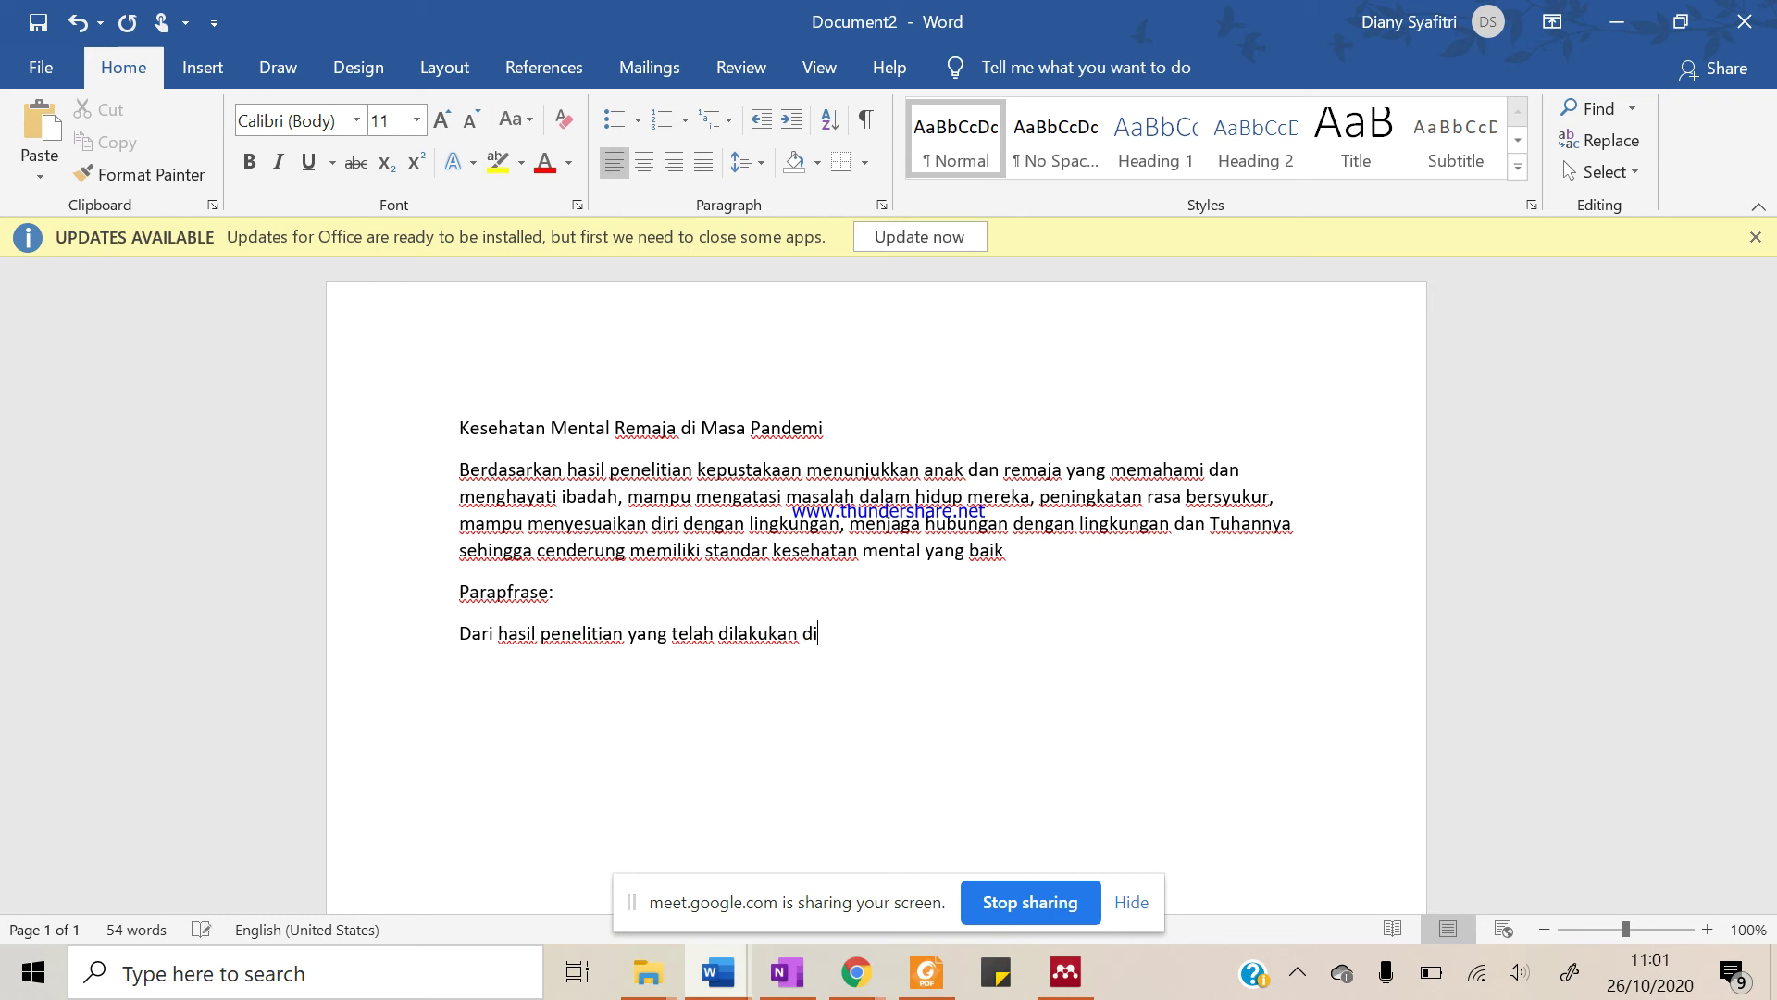
text(tunjukkan bahwa anak dan remaja yang)
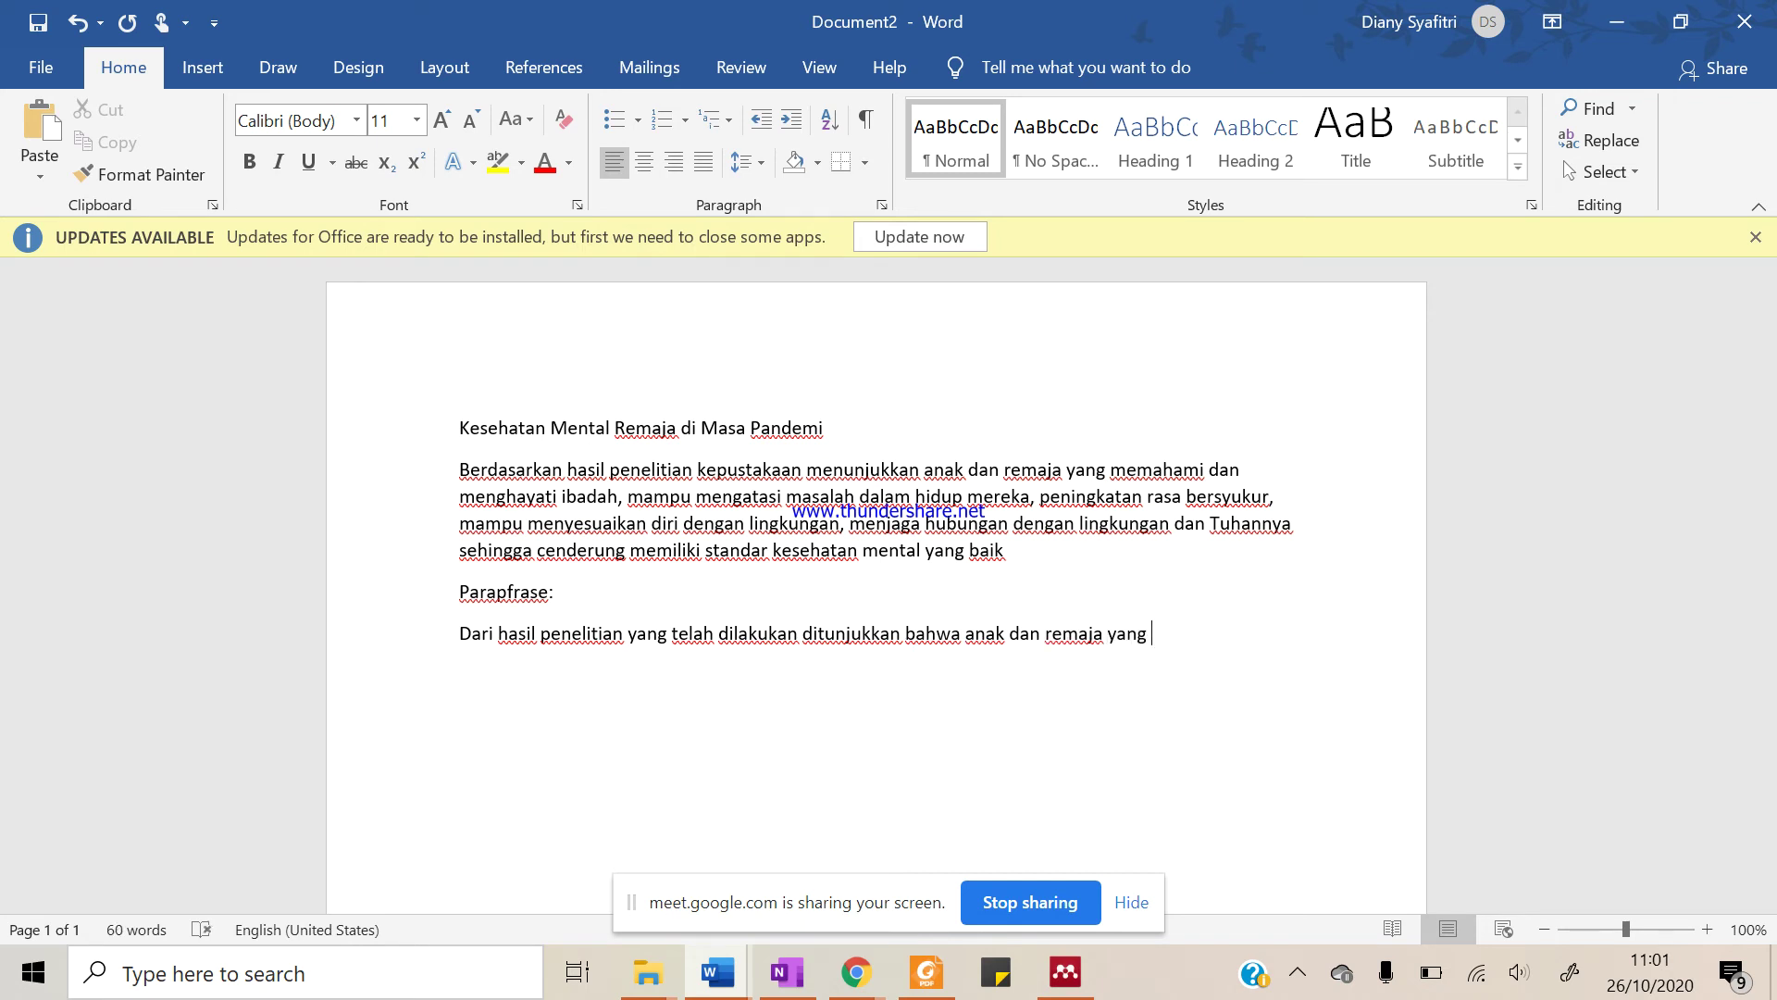
Continue the paraphrase with "memahami dan menghayati ibadahnya, bisa menyelesaikan permasalahan,"
text( memahami danme)
key(BackSpace)
key(BackSpace)
text(mengh)
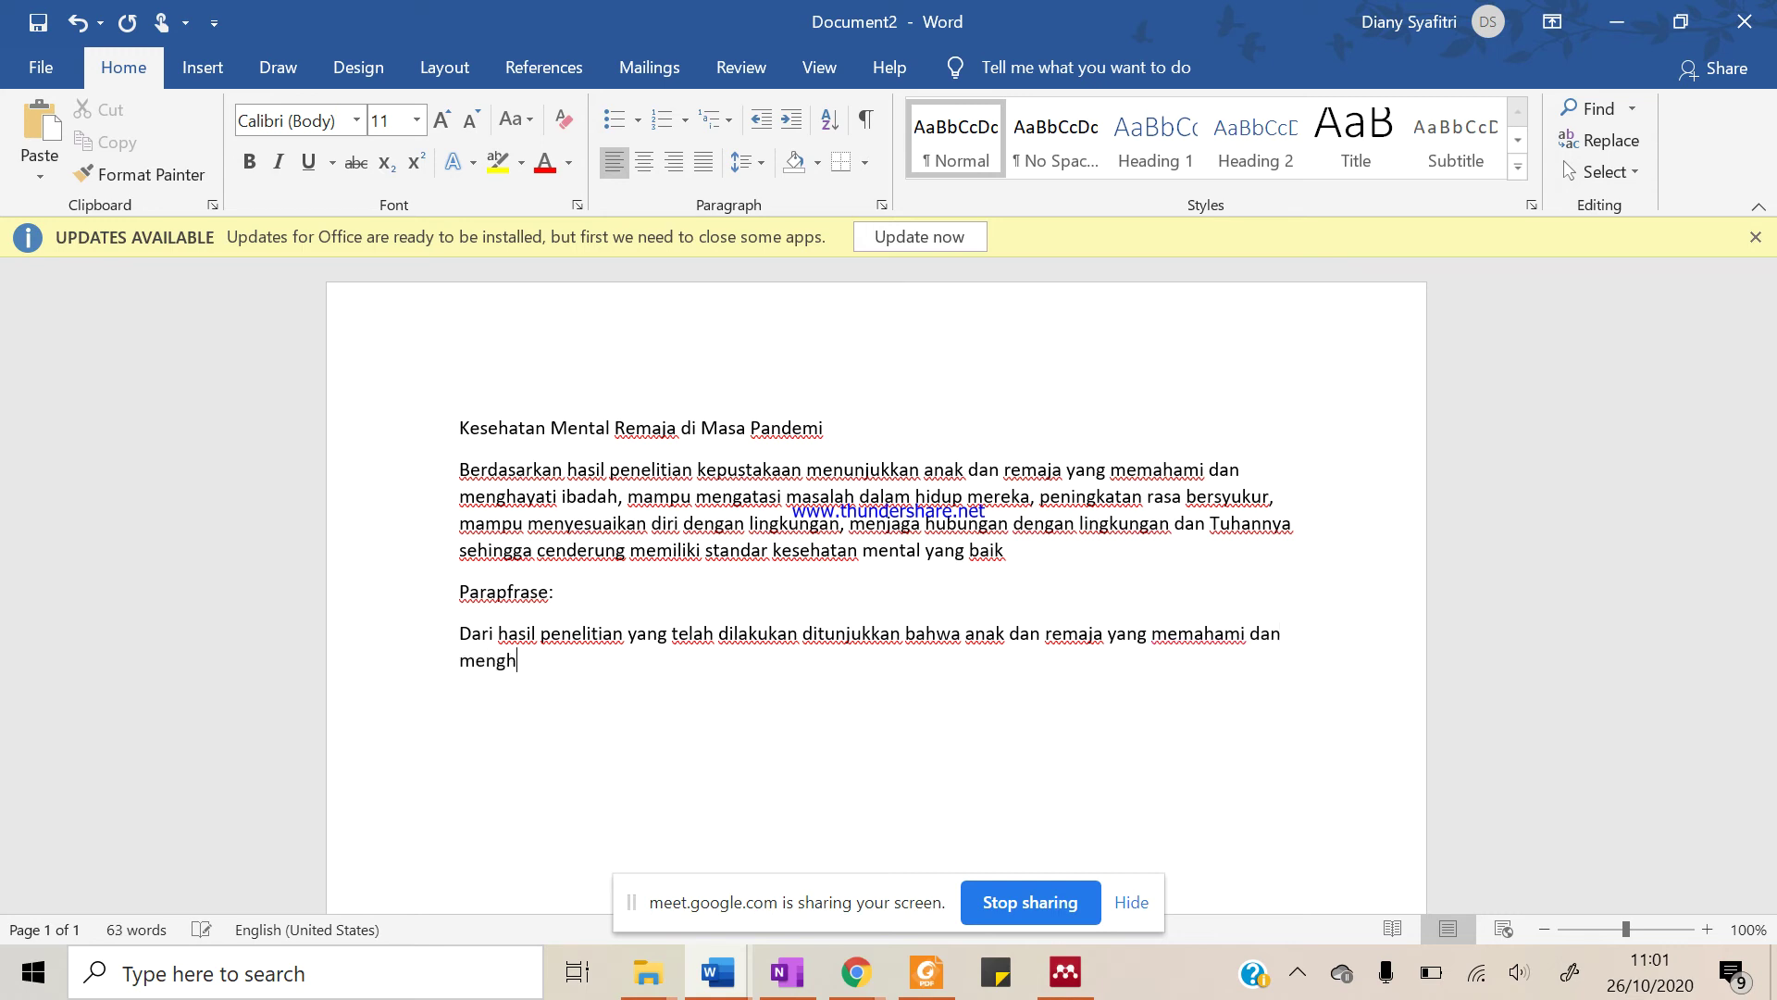
text(ayati ibadahnya, bisa meny)
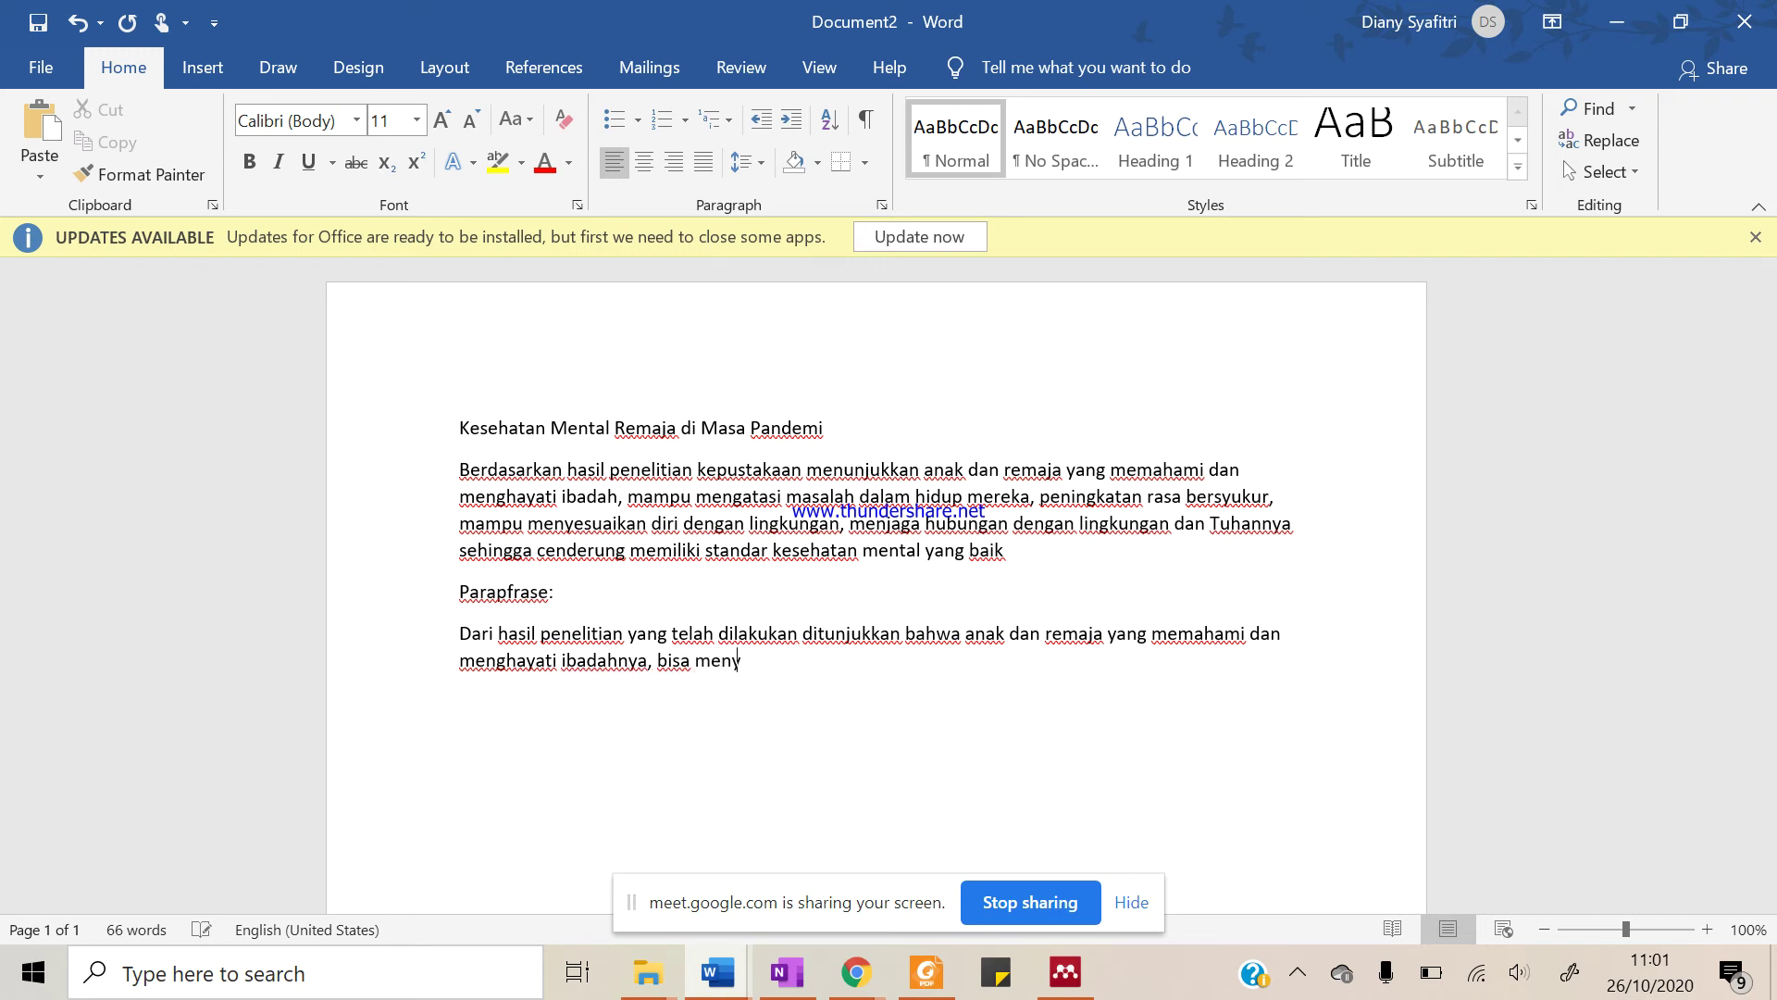
text(elesaikan permasalahan, )
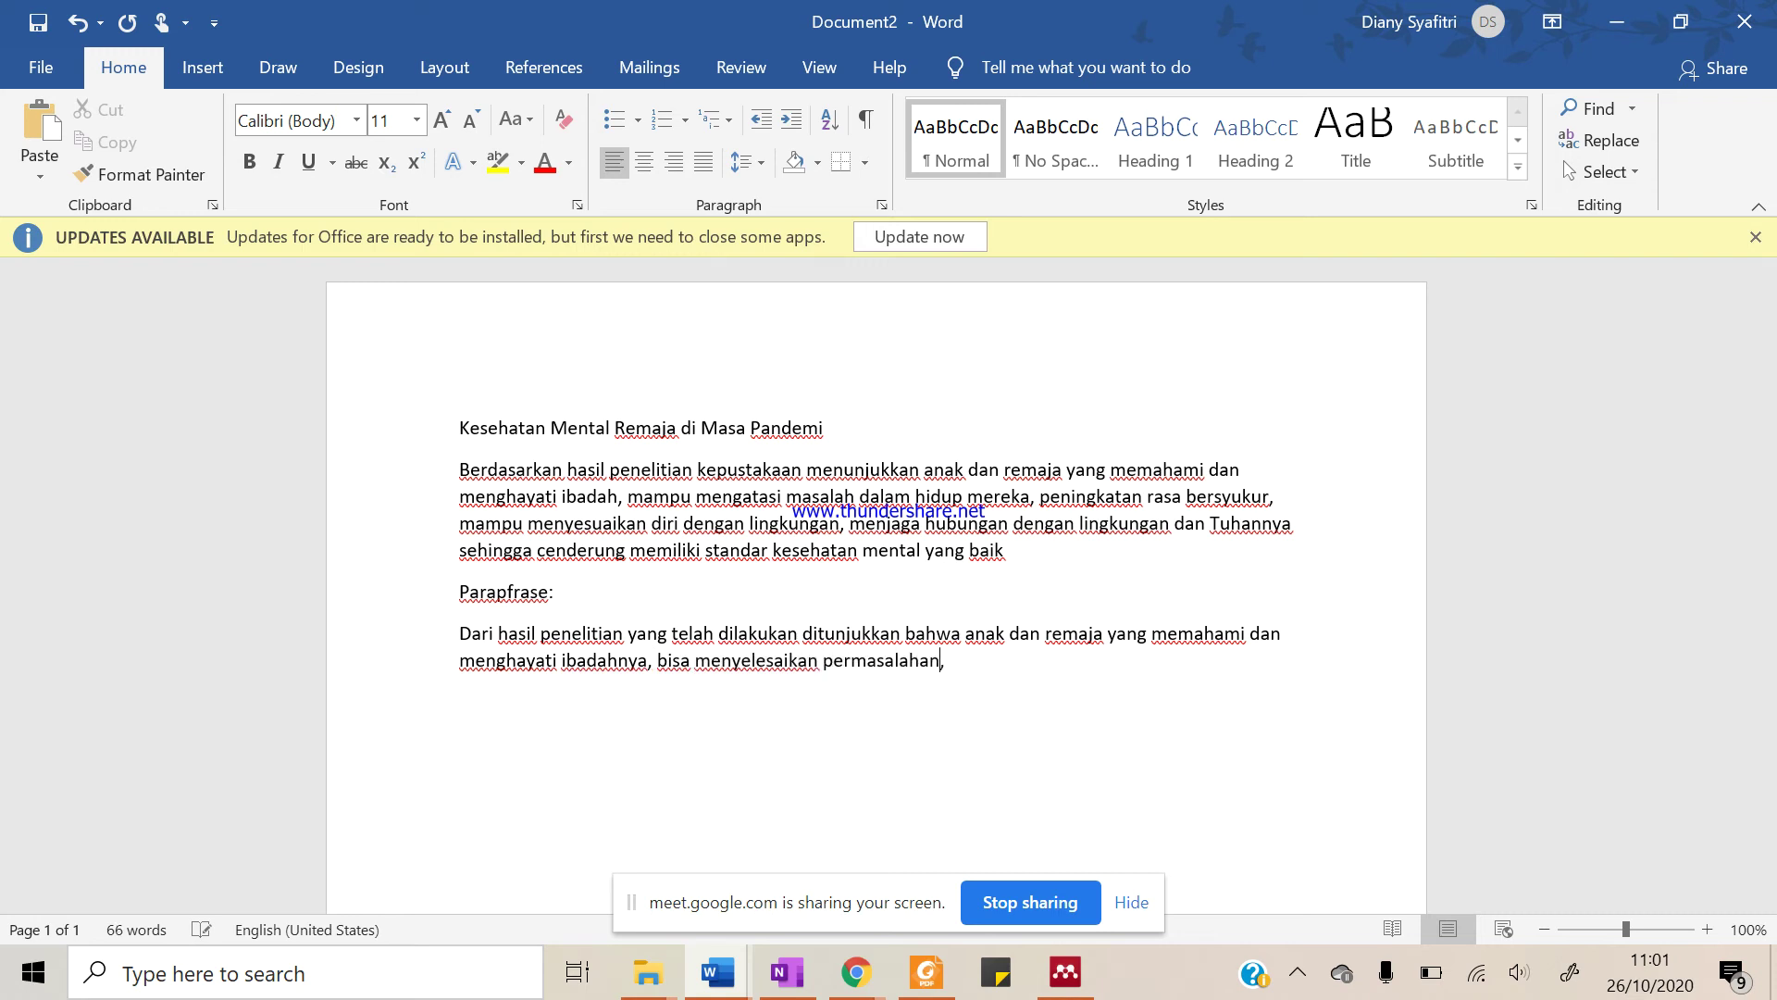
Extend the paraphrase with "lebih bersyukur, bisa beradaptasi, memiliki hubungan yang baik dengan sekitarnya,"
text(lebih bersyukur, )
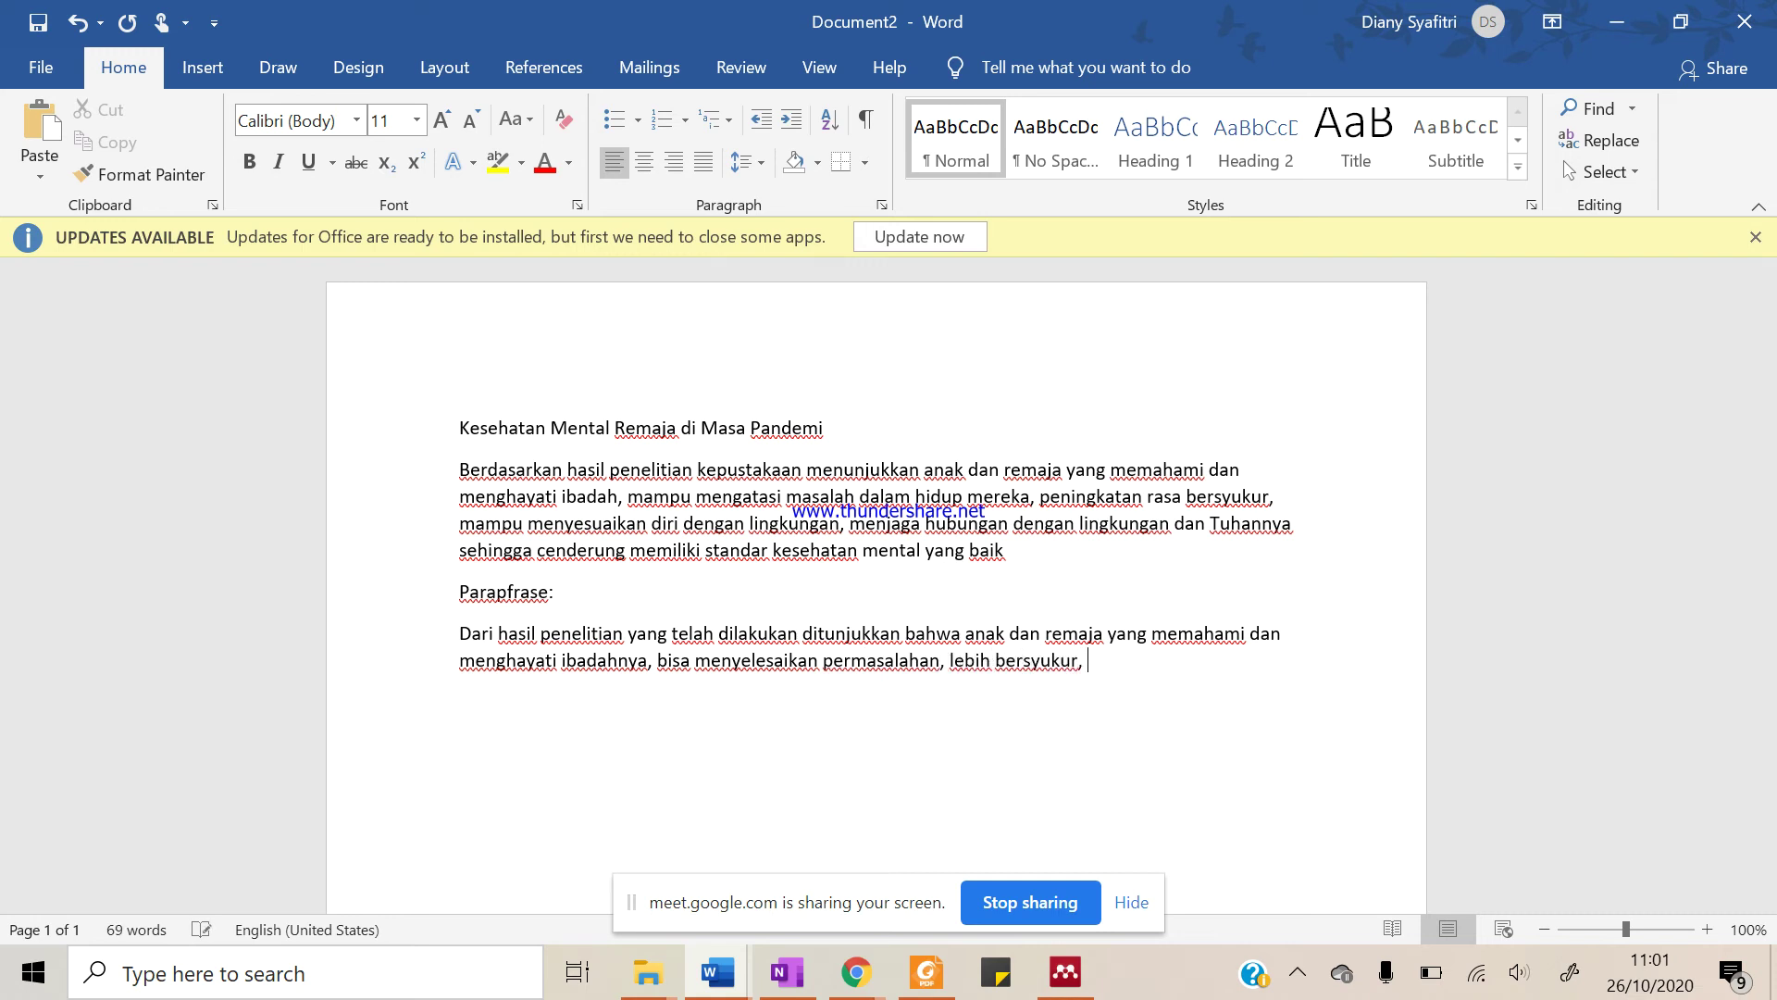
text(bisa beradaptasi, )
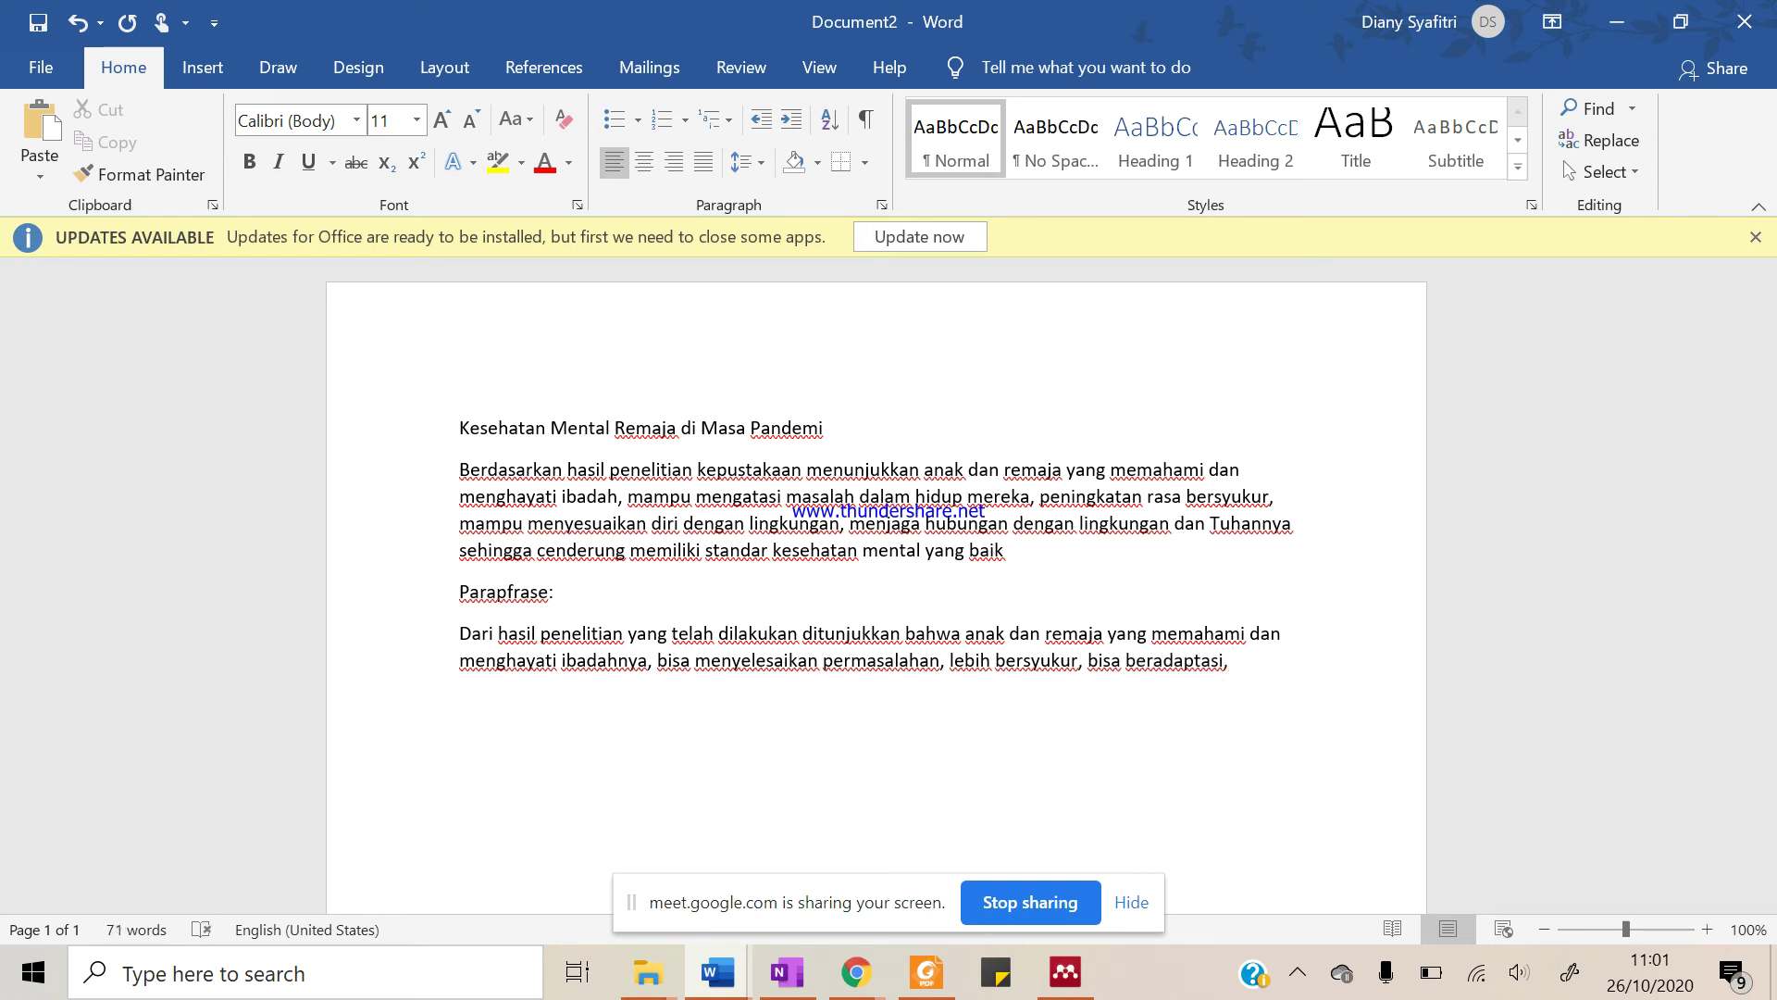
text(memiliki hubungan yang baik dengna)
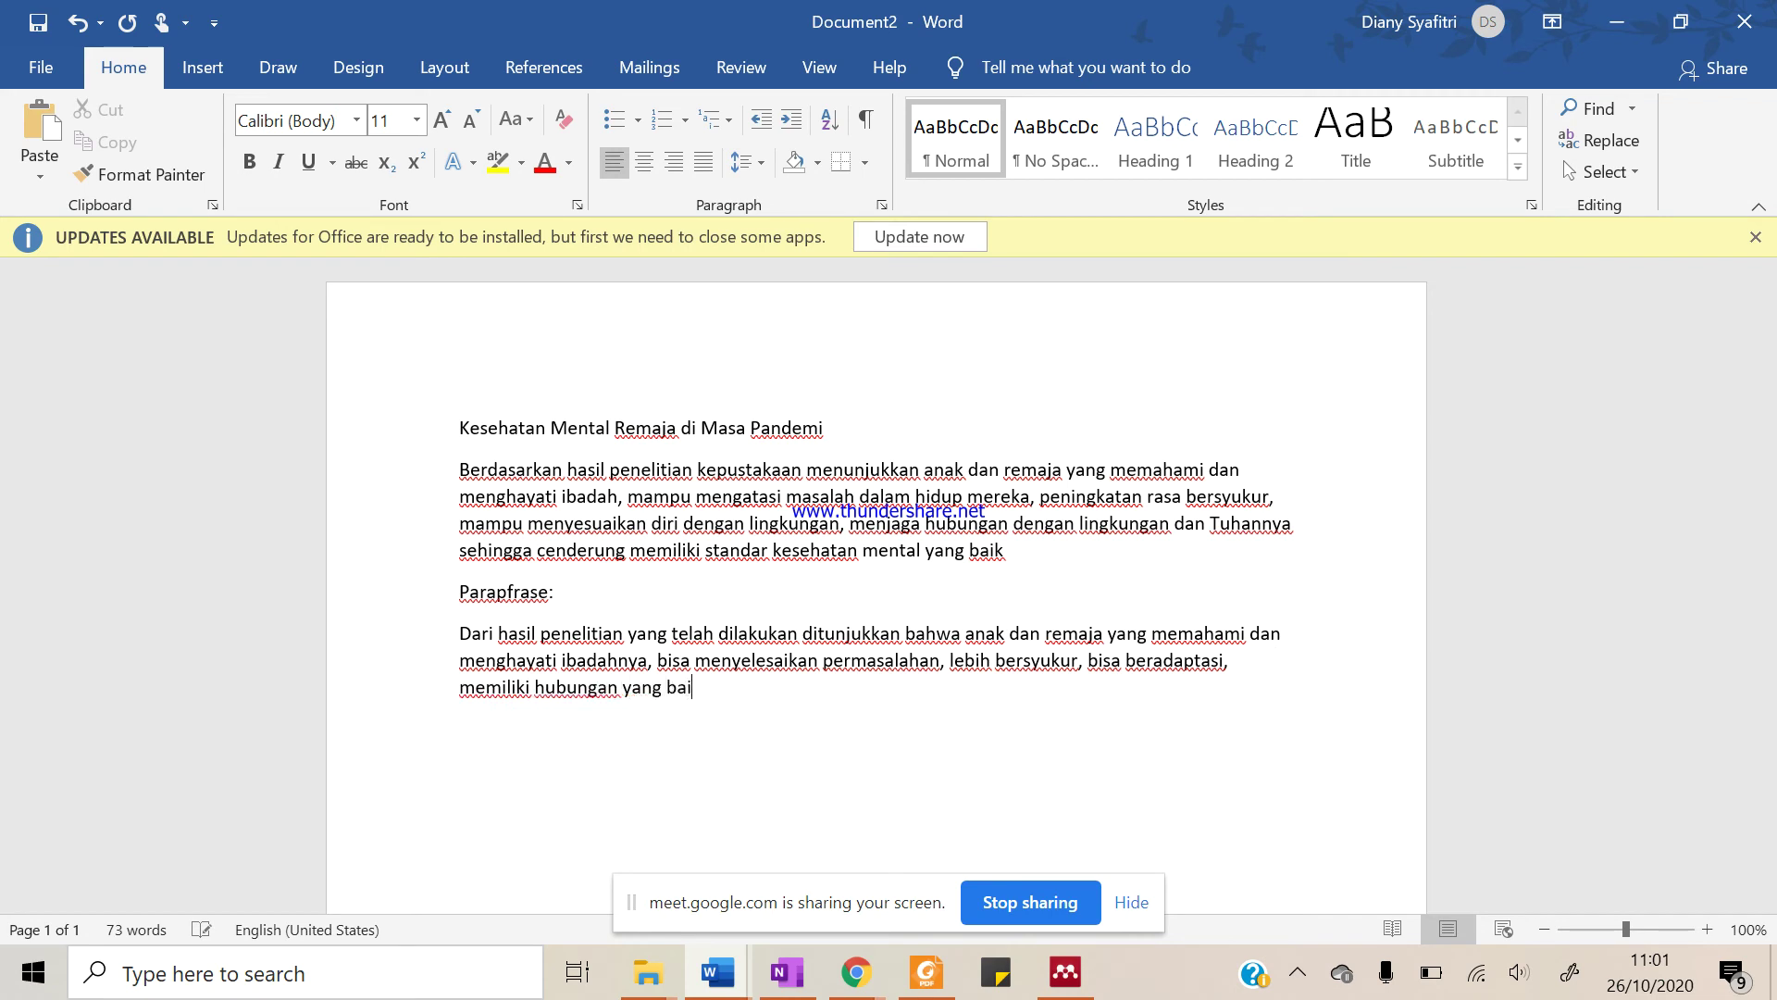
key(BackSpace)
key(BackSpace)
text(an sekitarnya, da)
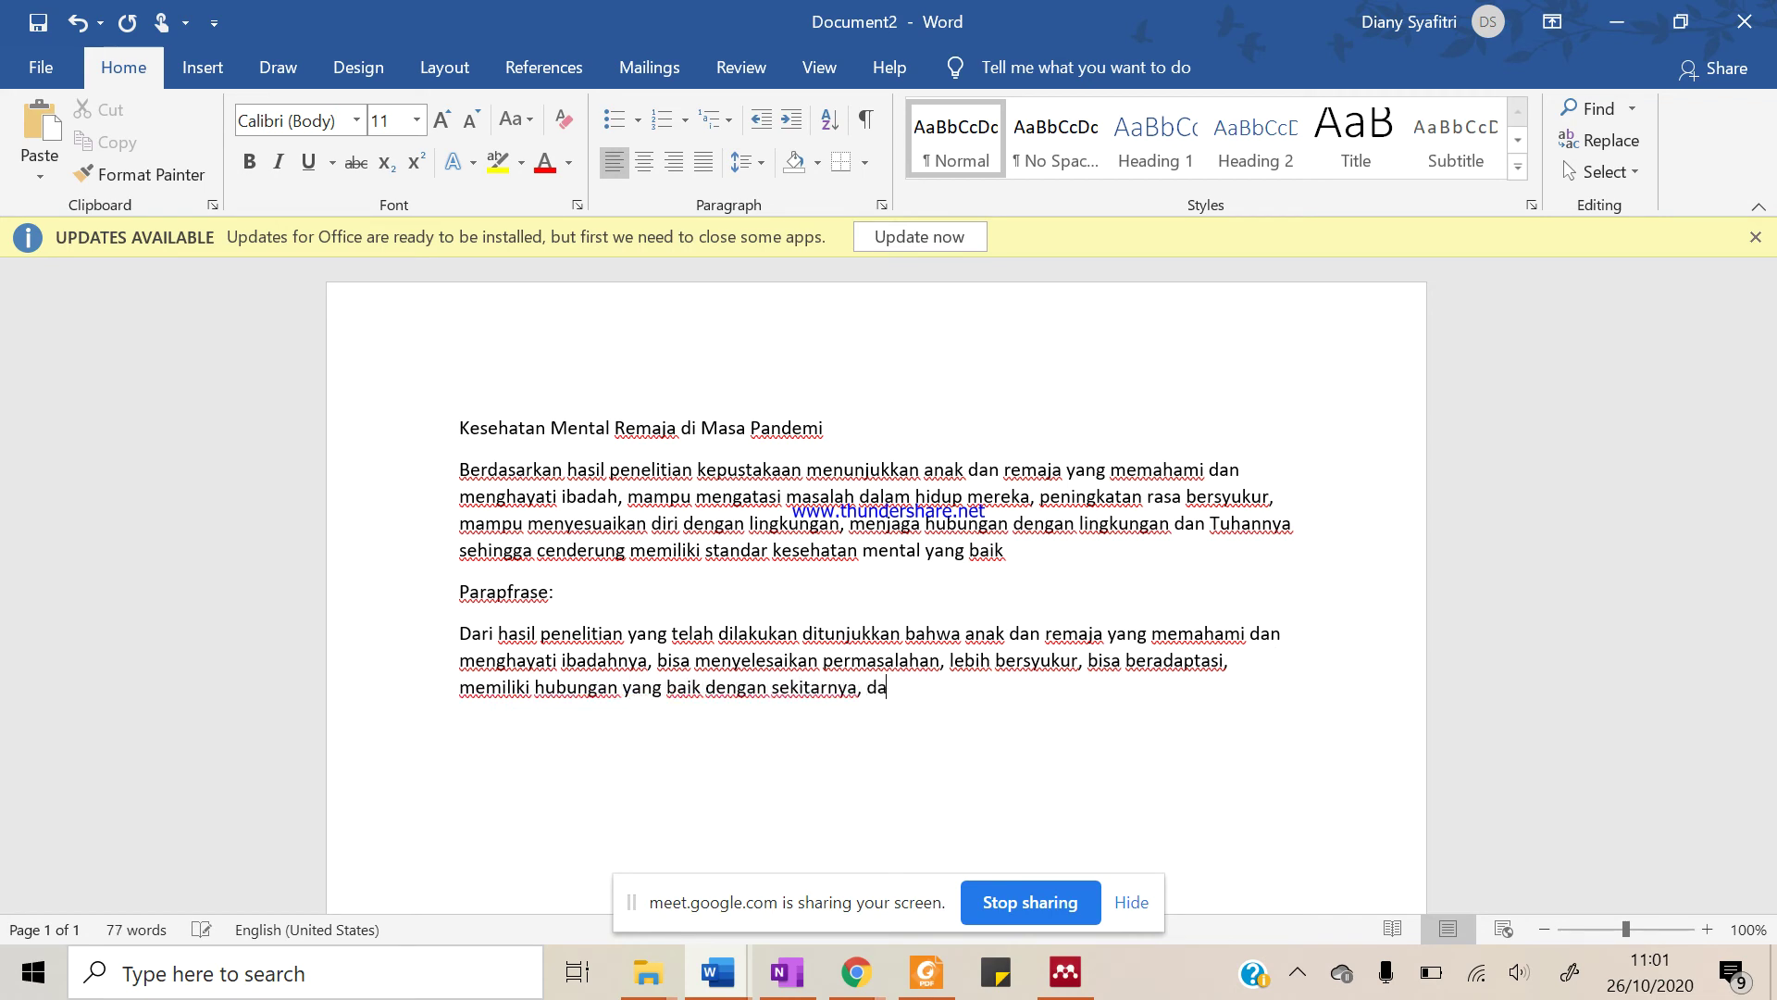
Finish the paraphrase with "dan Tuhan. Hal ini membuat mereka cenderung memiliki kesehatan mental yang positif."
text(n Tuhan. Hal ini mem)
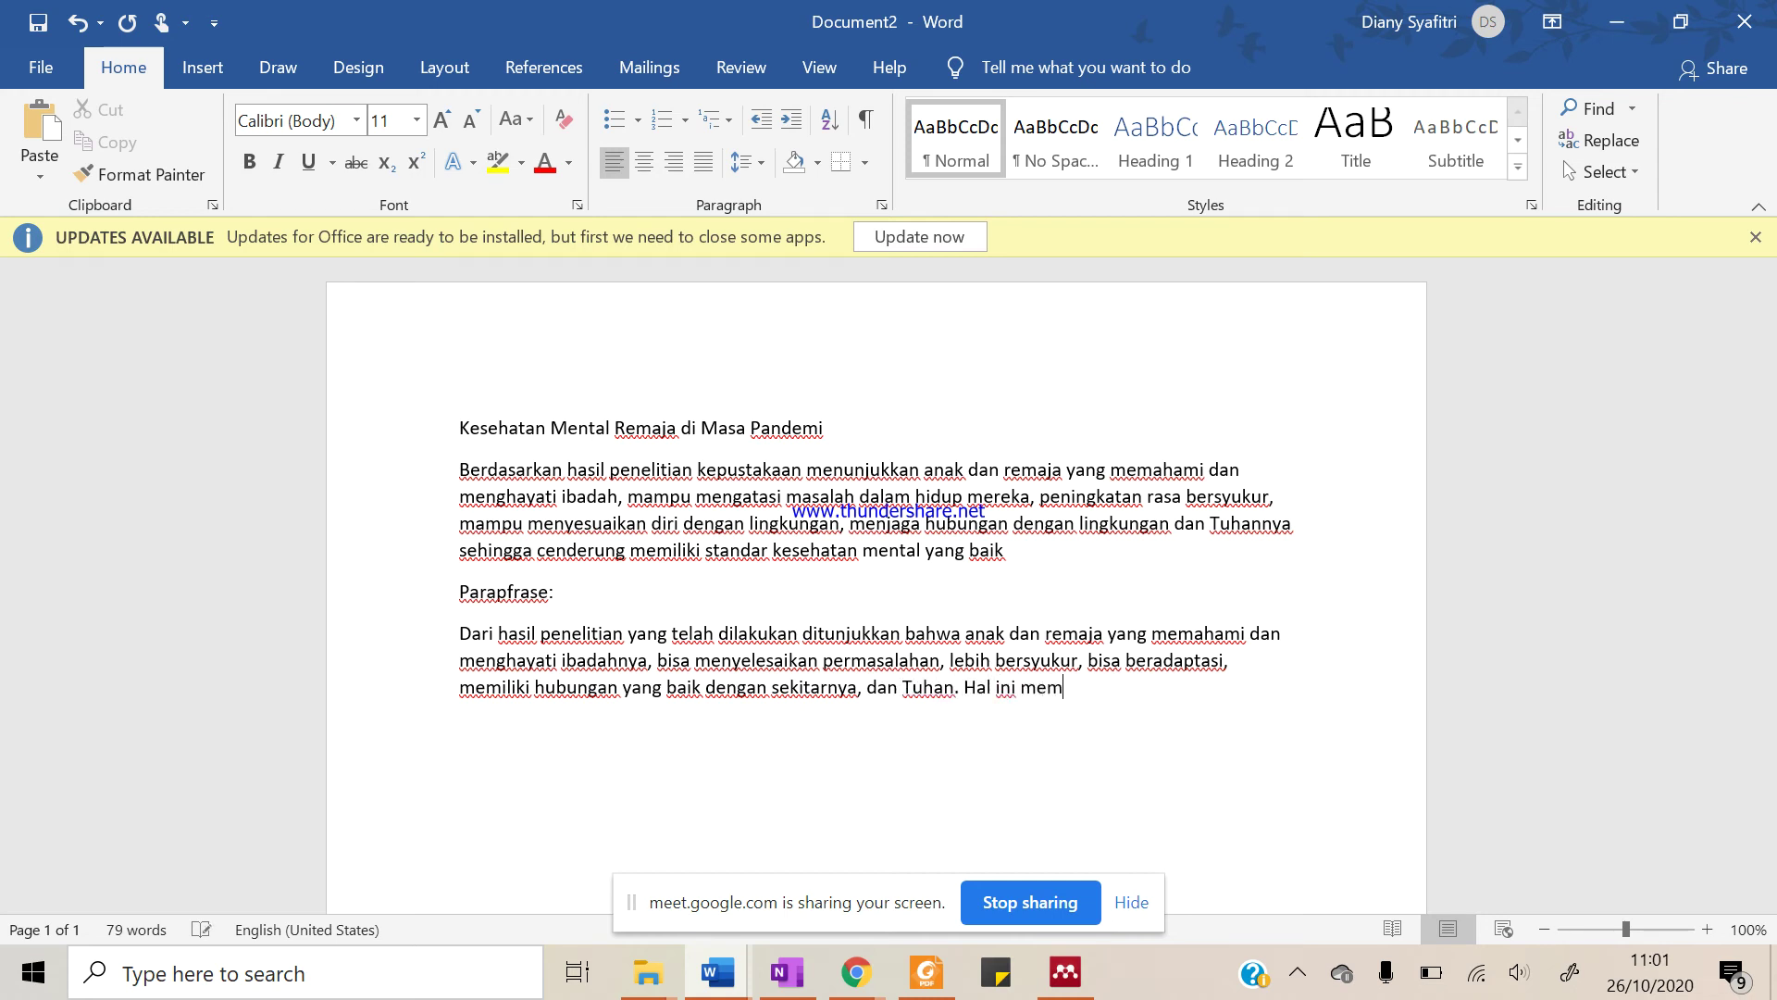
text(buat mereka)
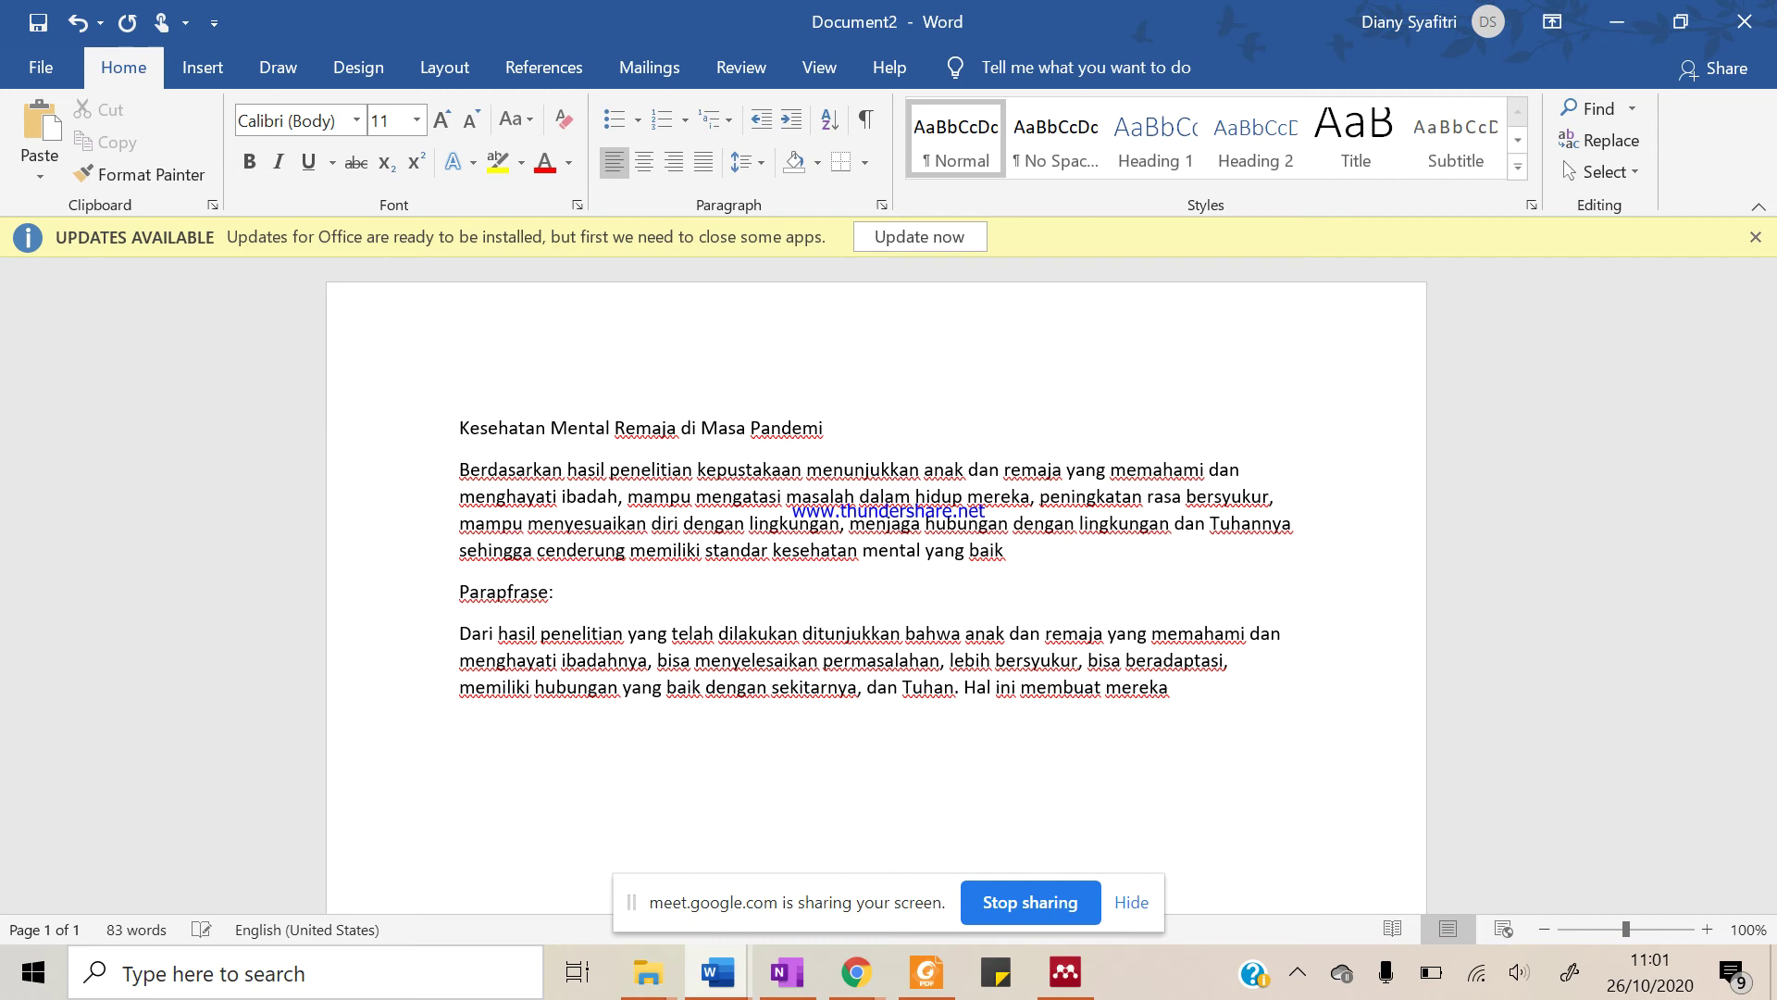
text(nderung mem)
text(ilik)
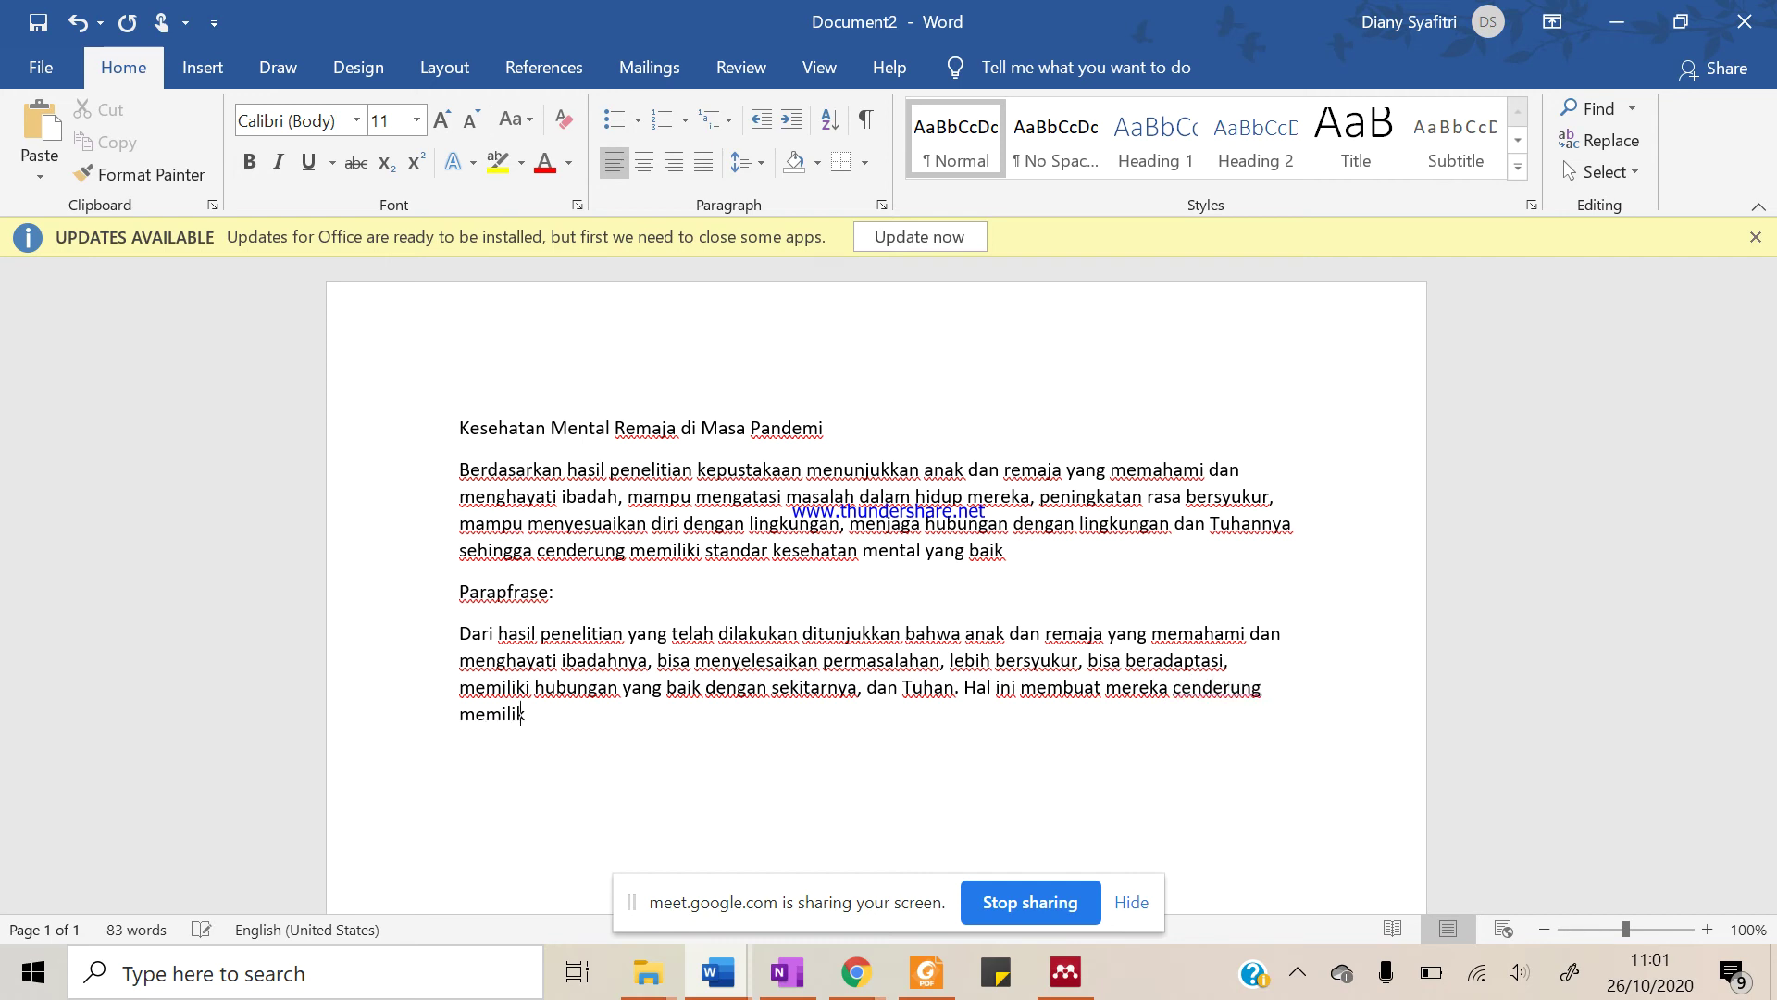
text(i kesehatan mental ya)
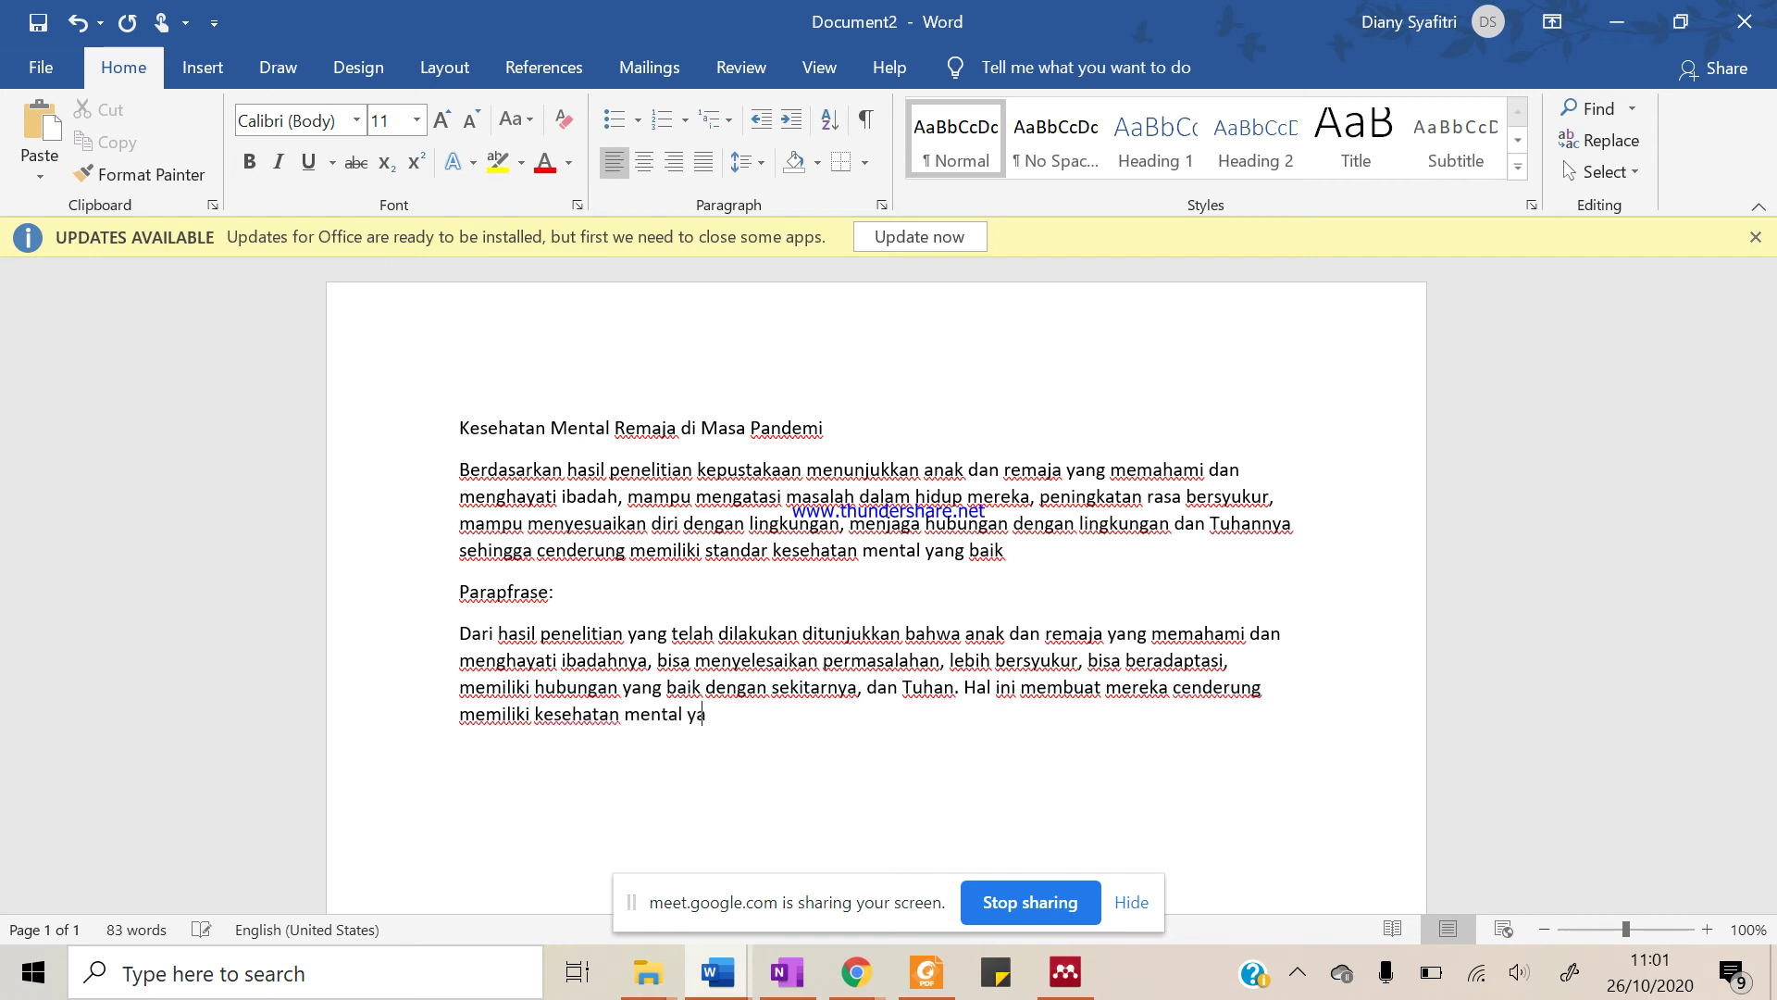
text(ng b)
key(BackSpace)
text(positif.)
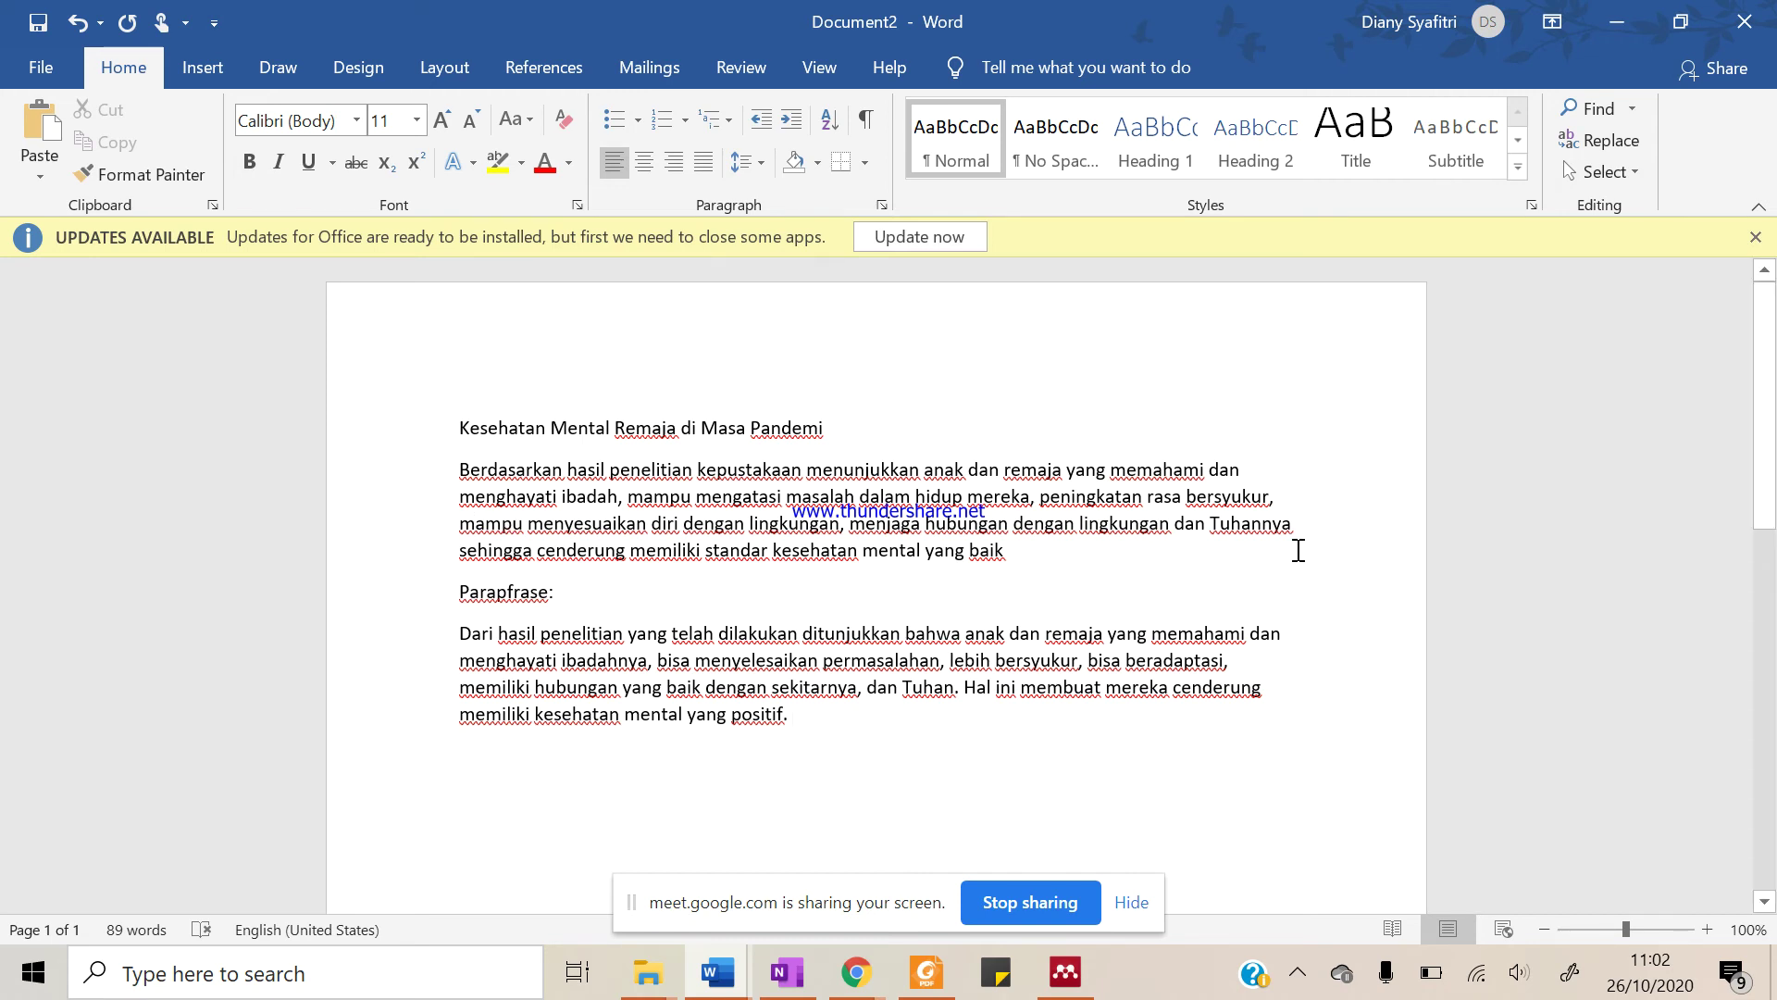
Delete the full stop after "positif" at the end of the paraphrase
click(1134, 570)
key(BackSpace)
key(BackSpace)
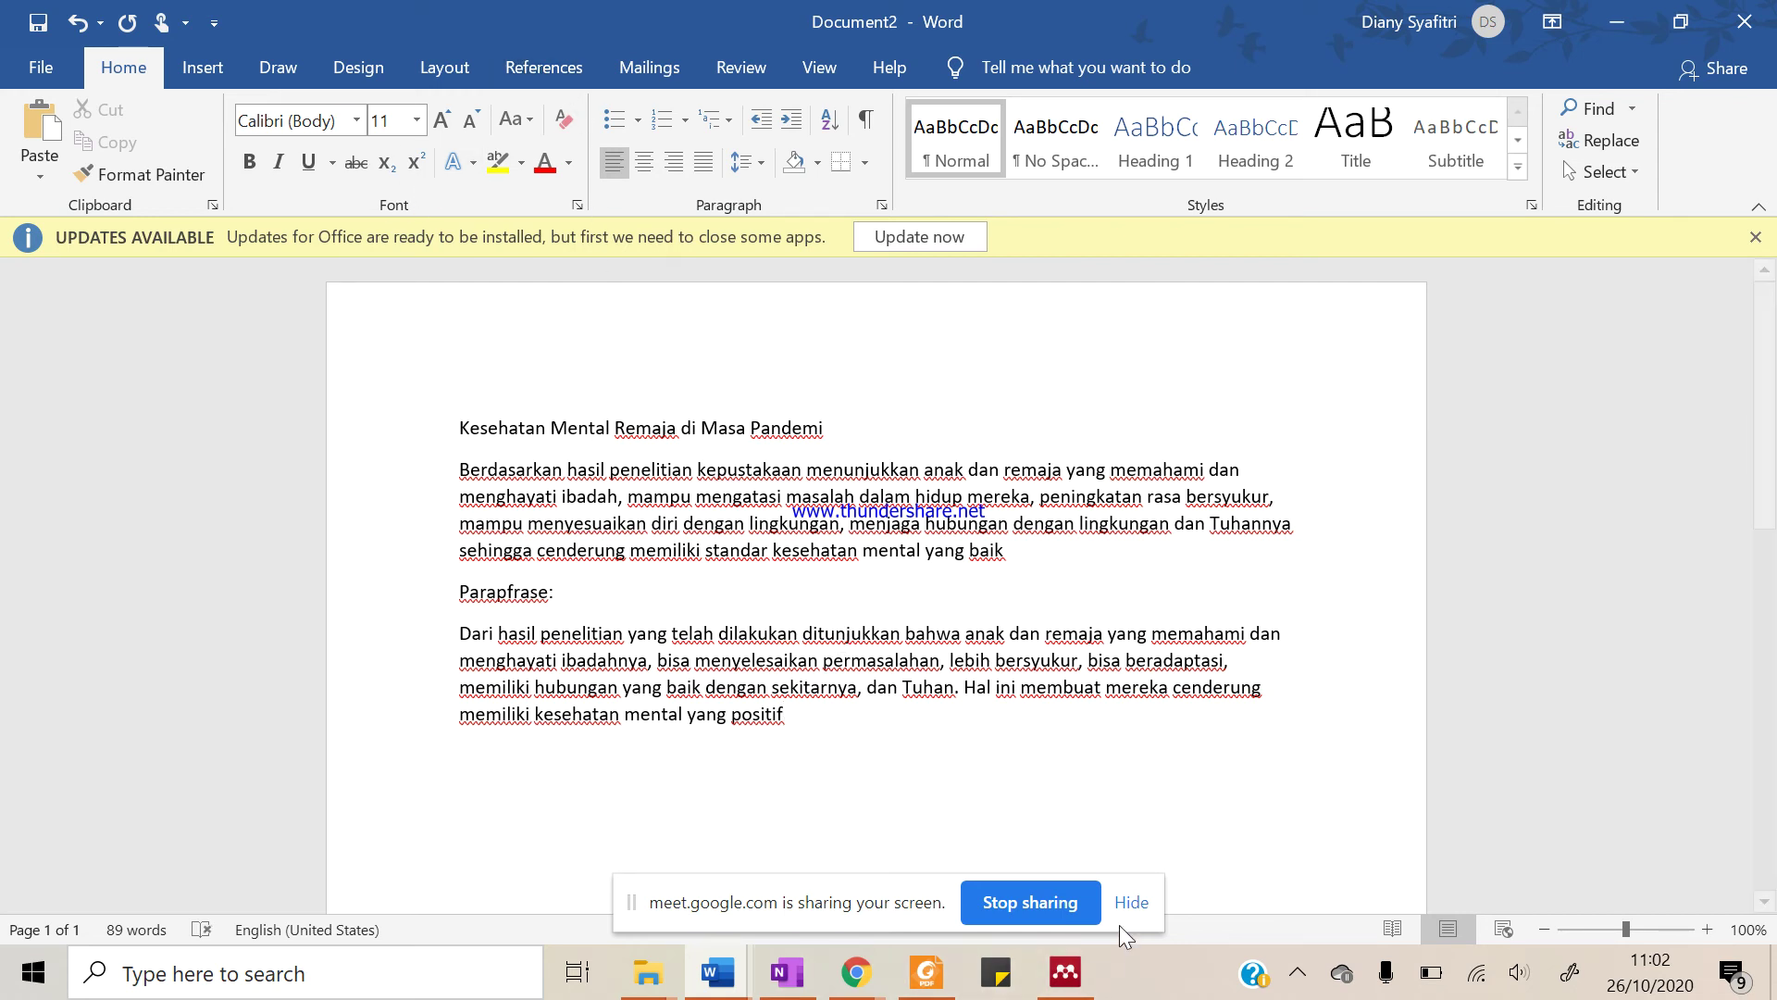
Switch to Mendeley and check the title and authors on the first page of the open article
click(1065, 972)
scroll(1150, 563, up, 3)
click(1151, 555)
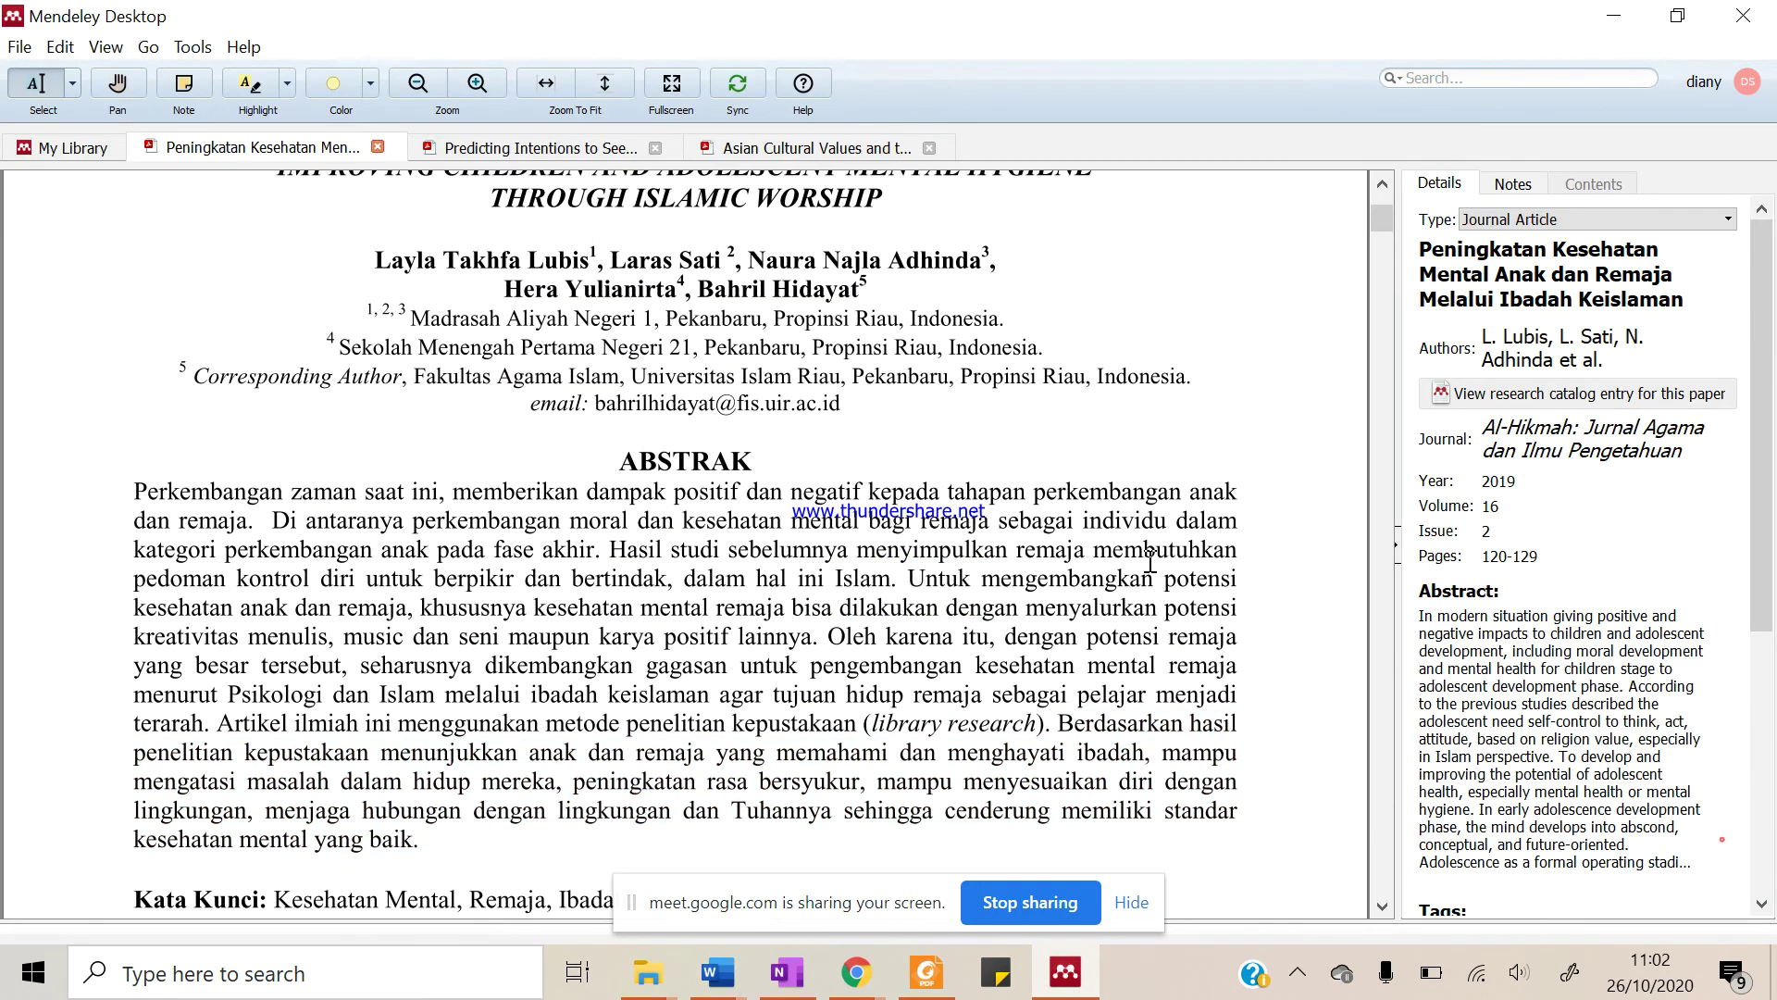
scroll(1151, 563, up, 3)
scroll(1151, 563, up, 1)
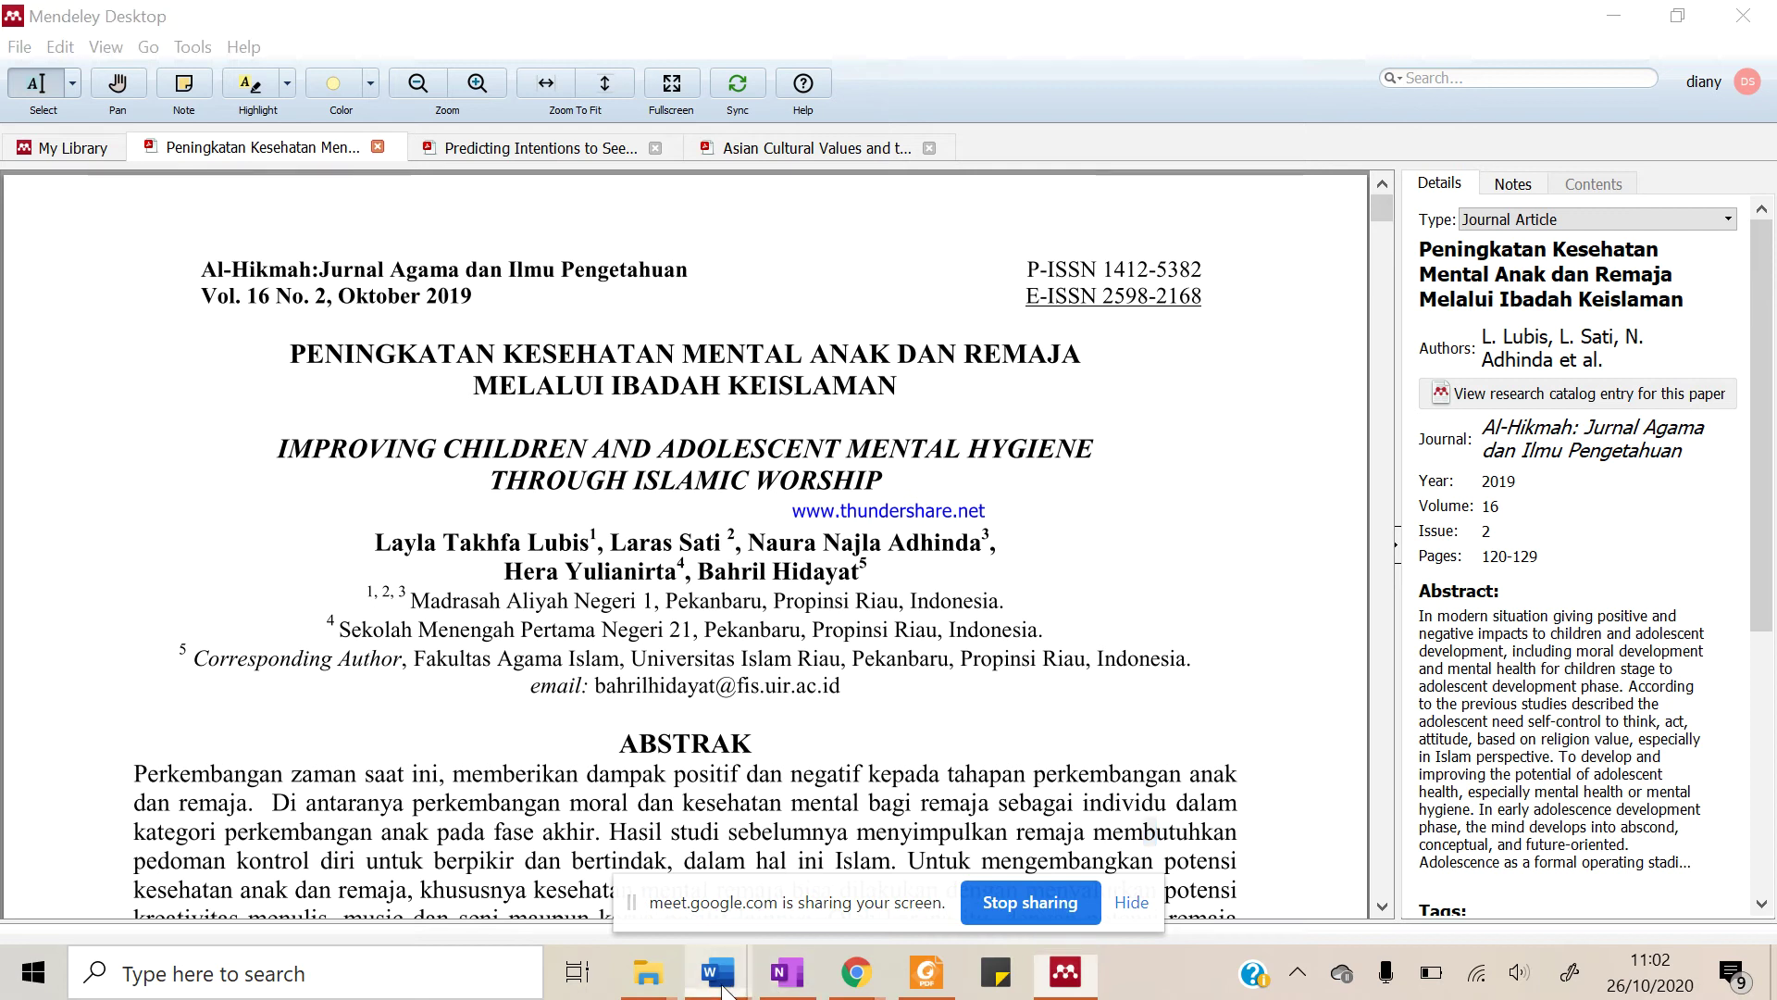
Switch to Document2 in Word, cite the 2019 article "Peningkatan Kesehatan Mental Anak dan Remaja Melalui Ibadah Keislaman" after "positif" with Mendeley, and start a new paragraph
mouse_move(718, 972)
click(819, 863)
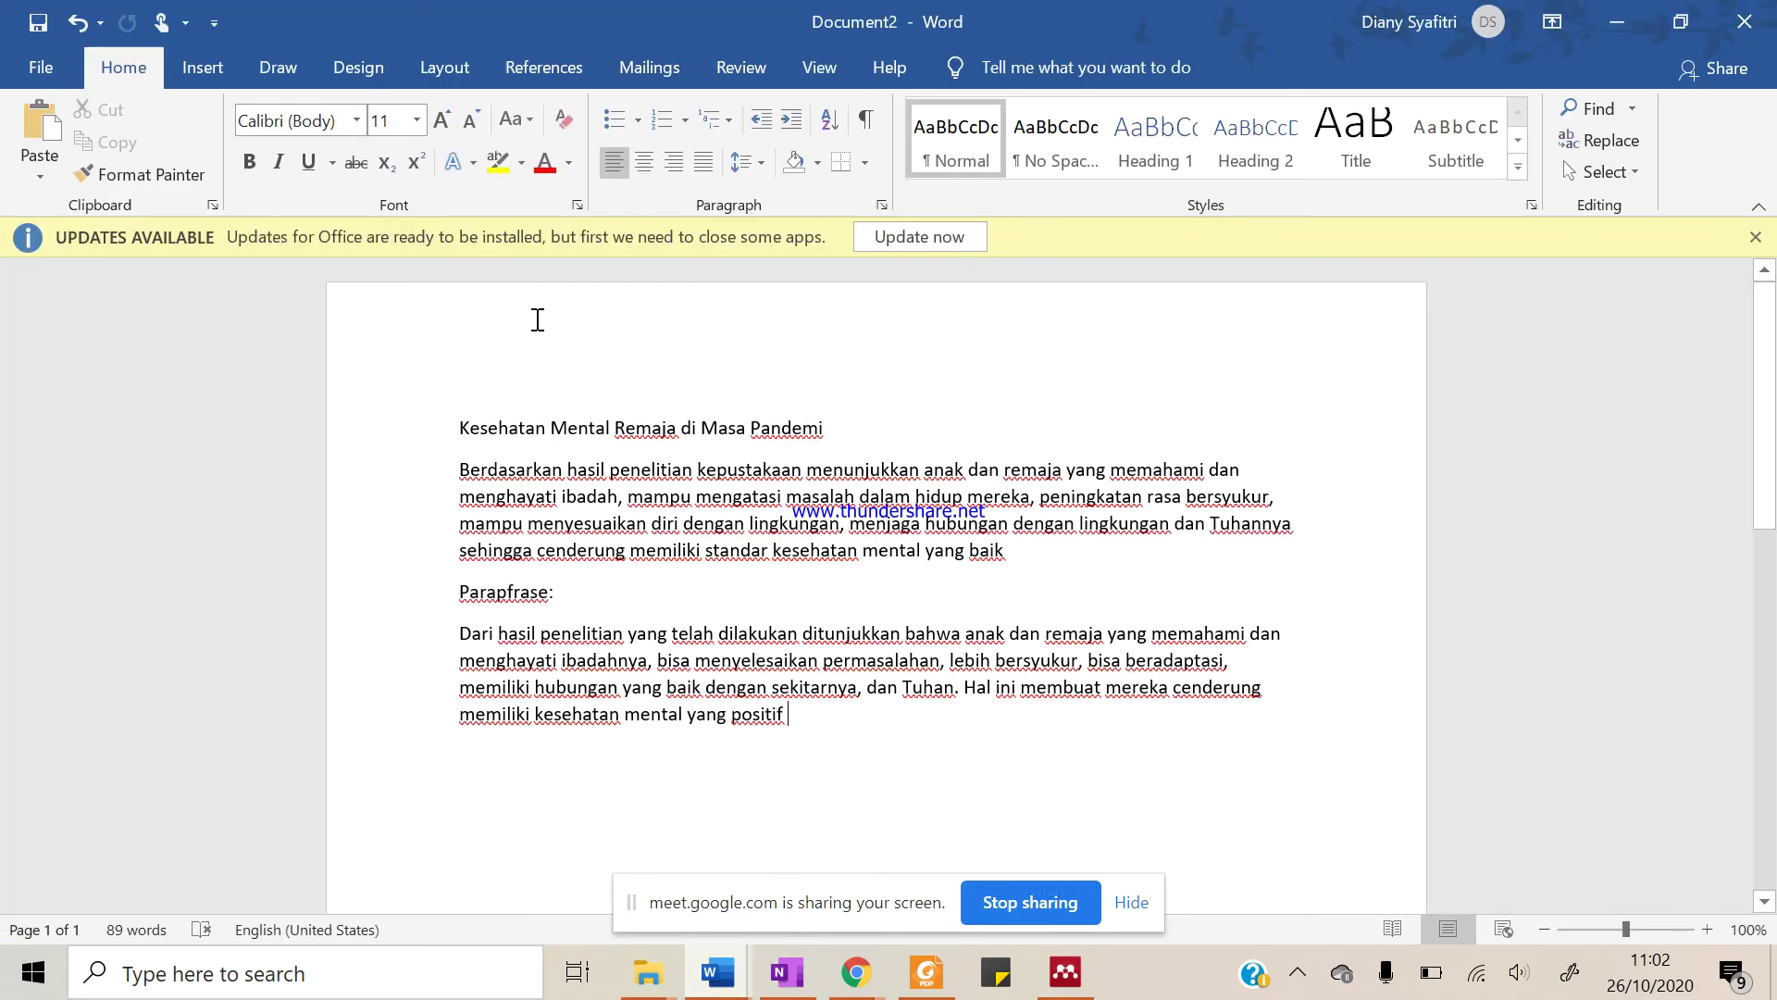
click(555, 68)
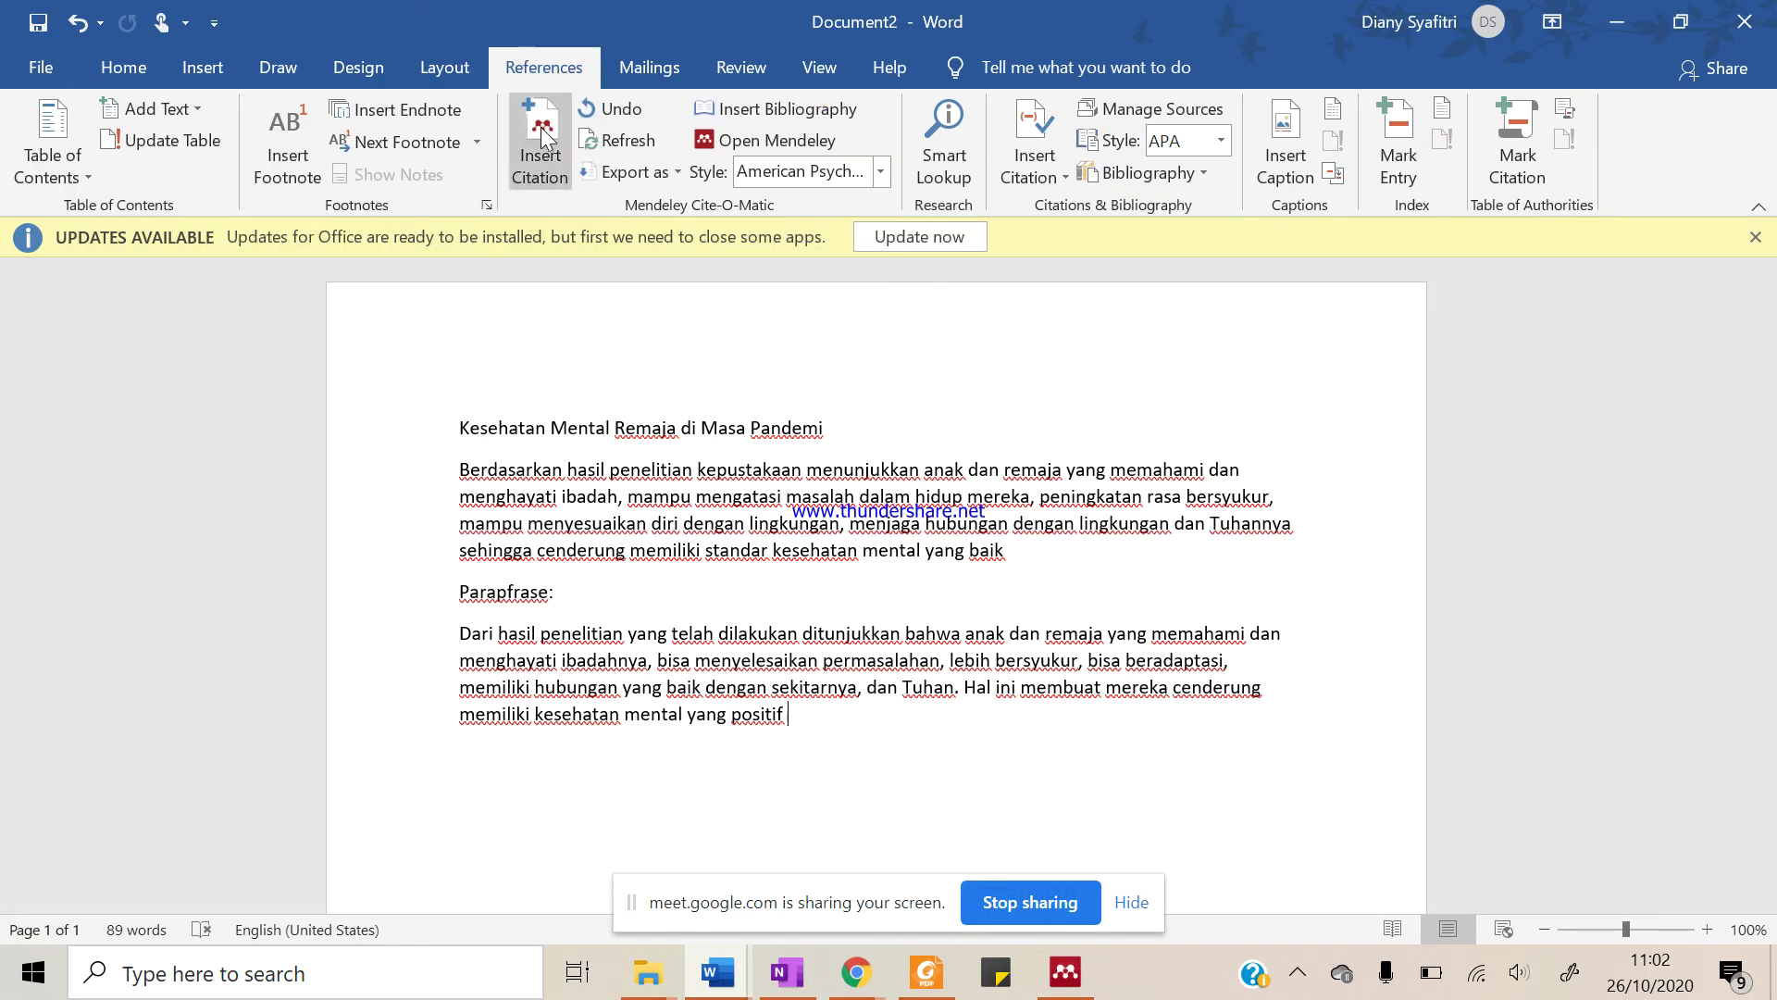
click(884, 173)
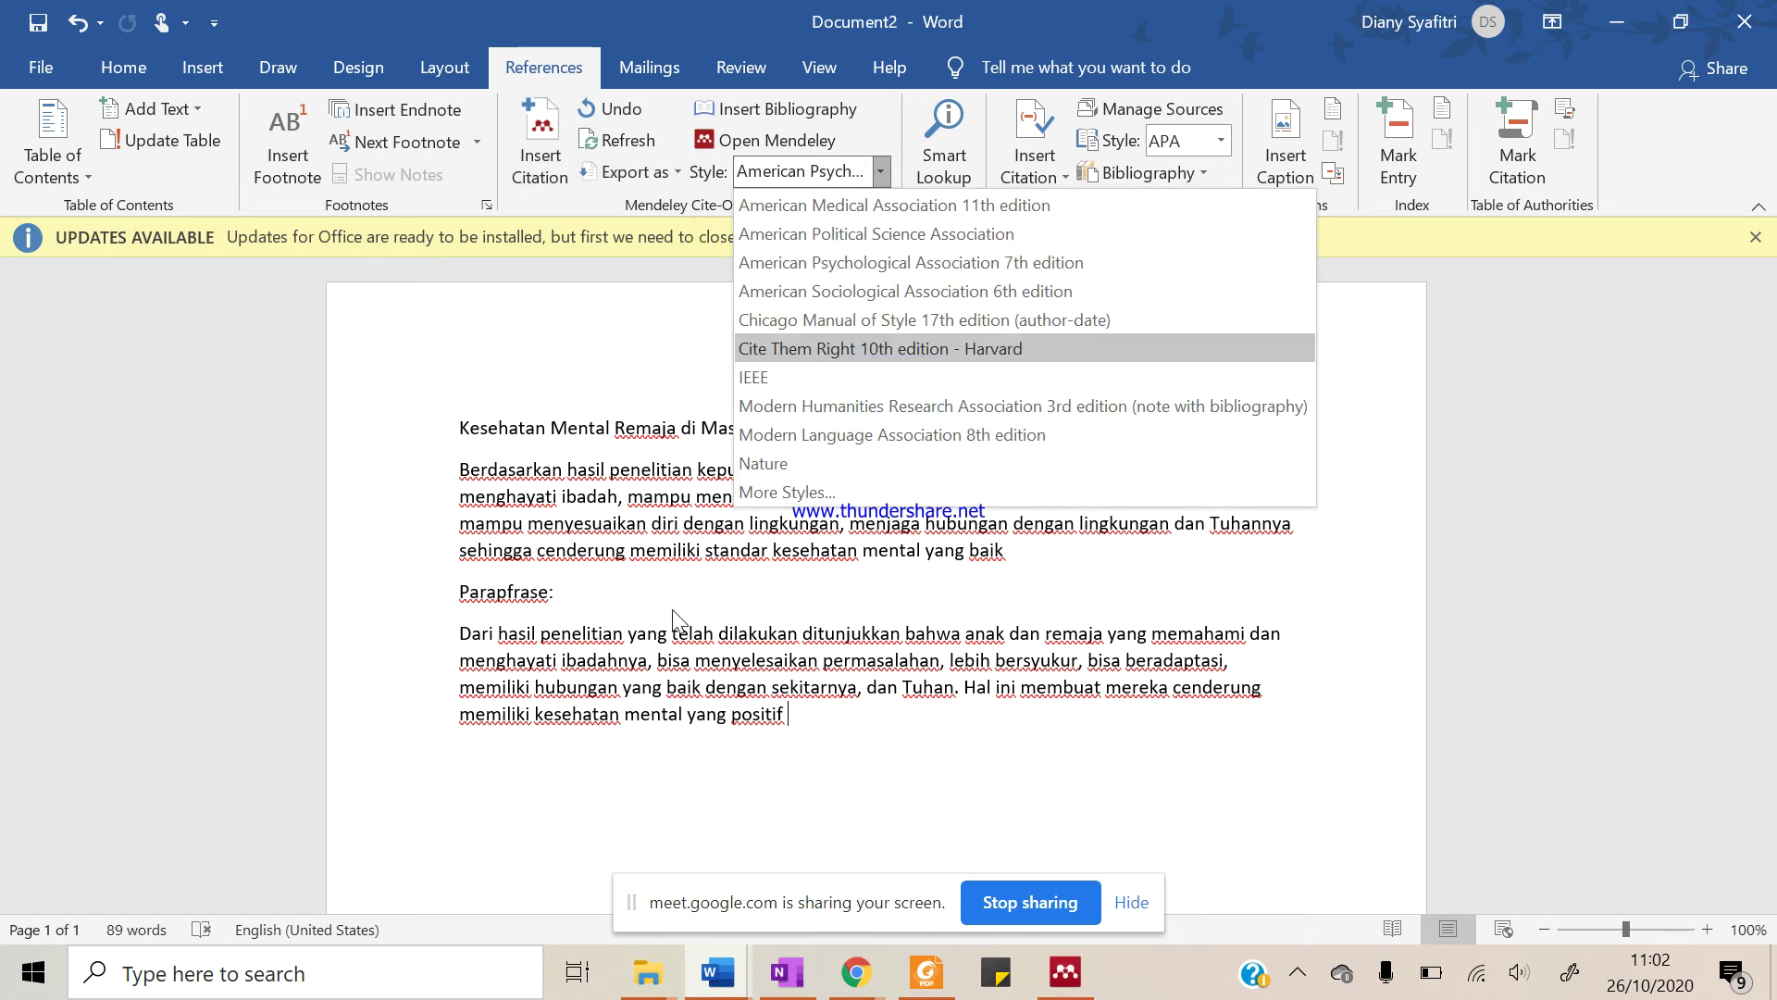
click(879, 348)
click(551, 188)
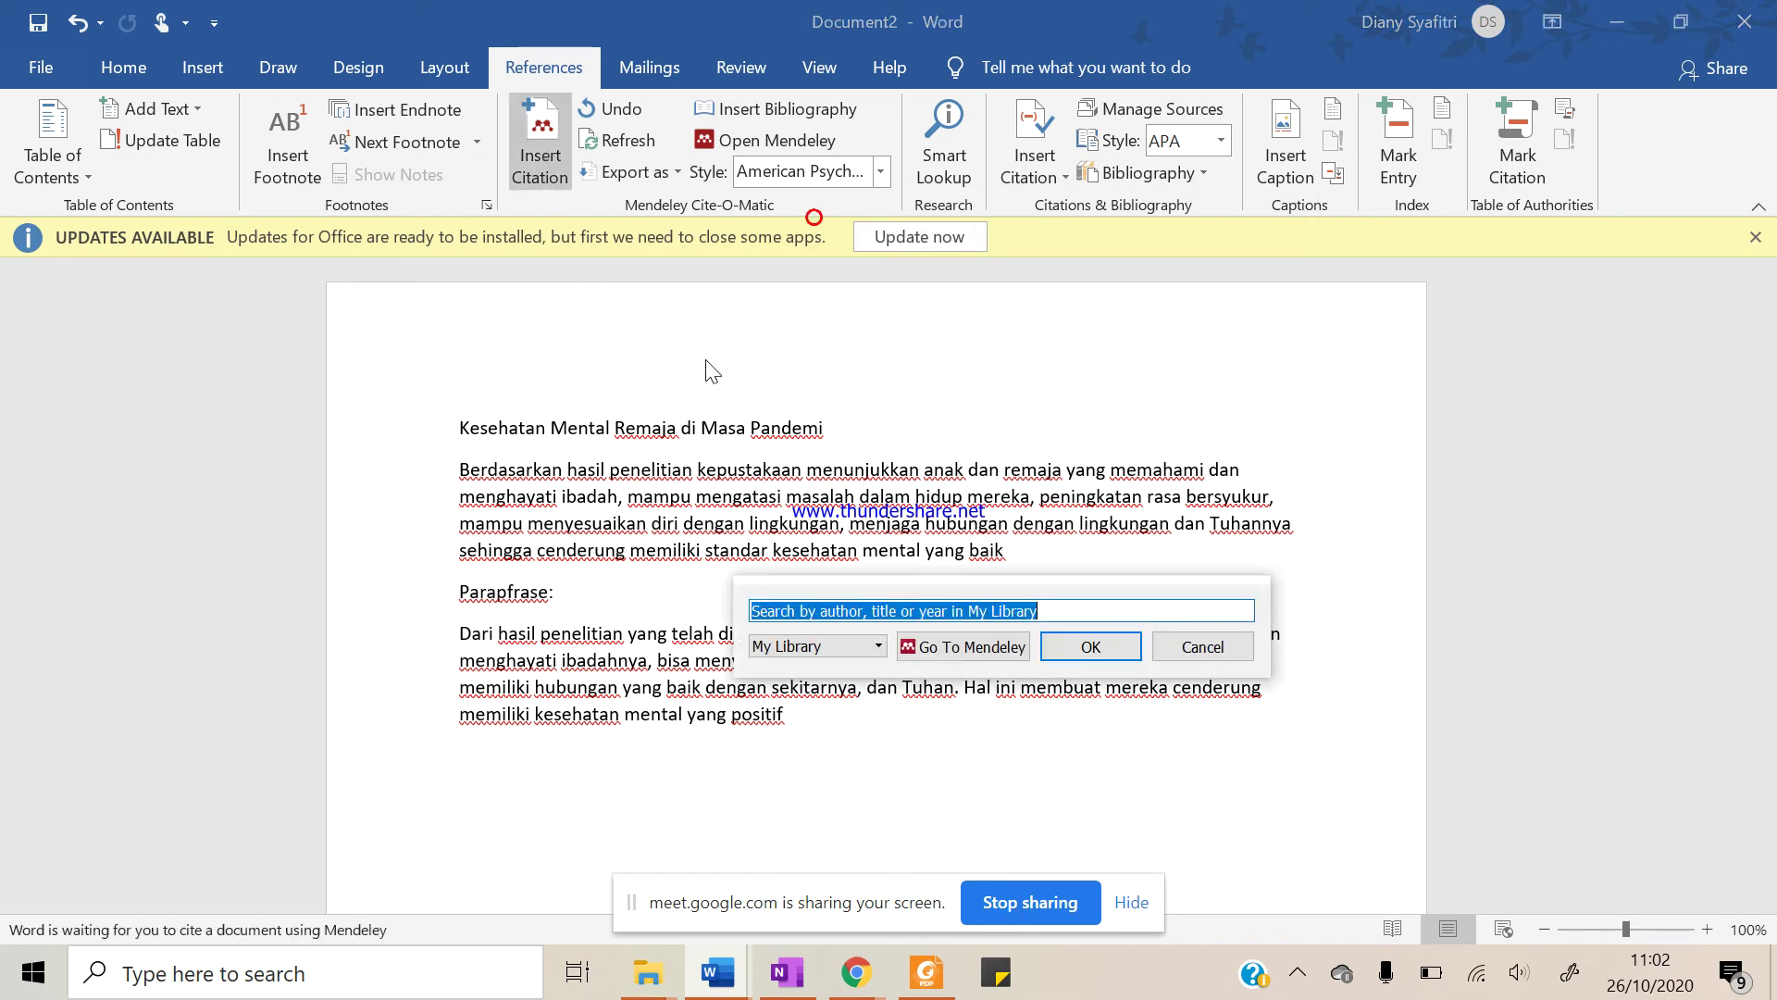
text(lubis)
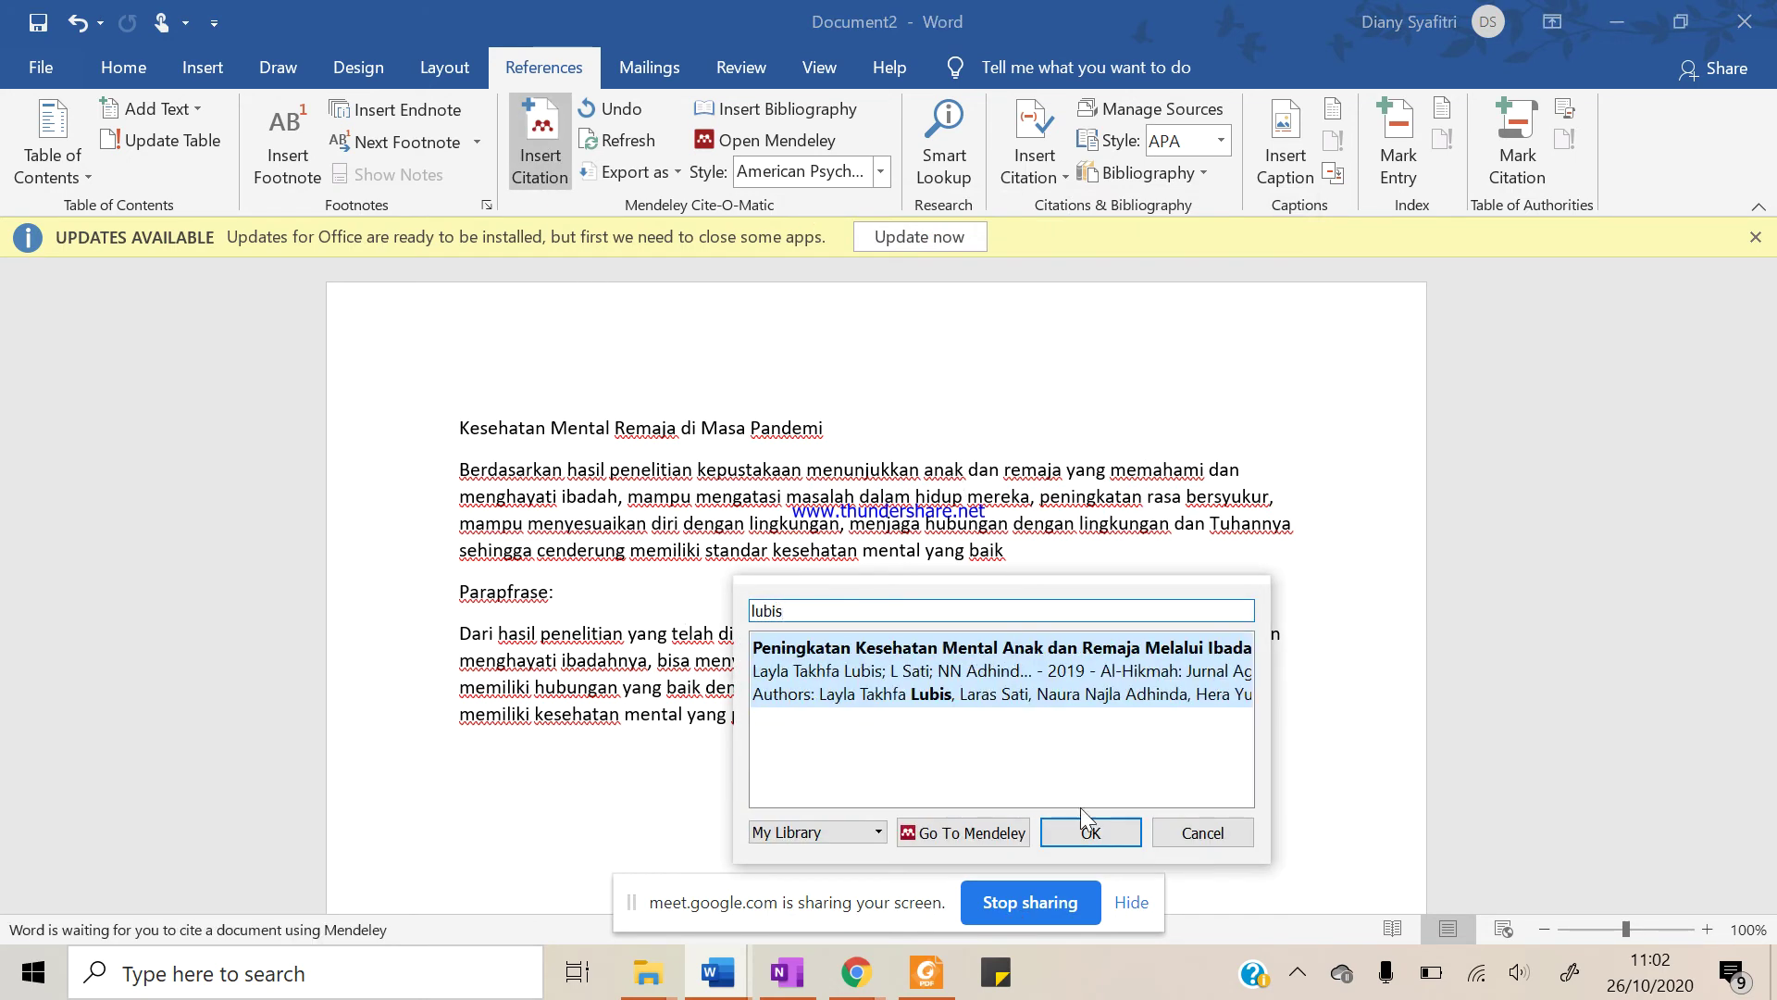
click(1013, 674)
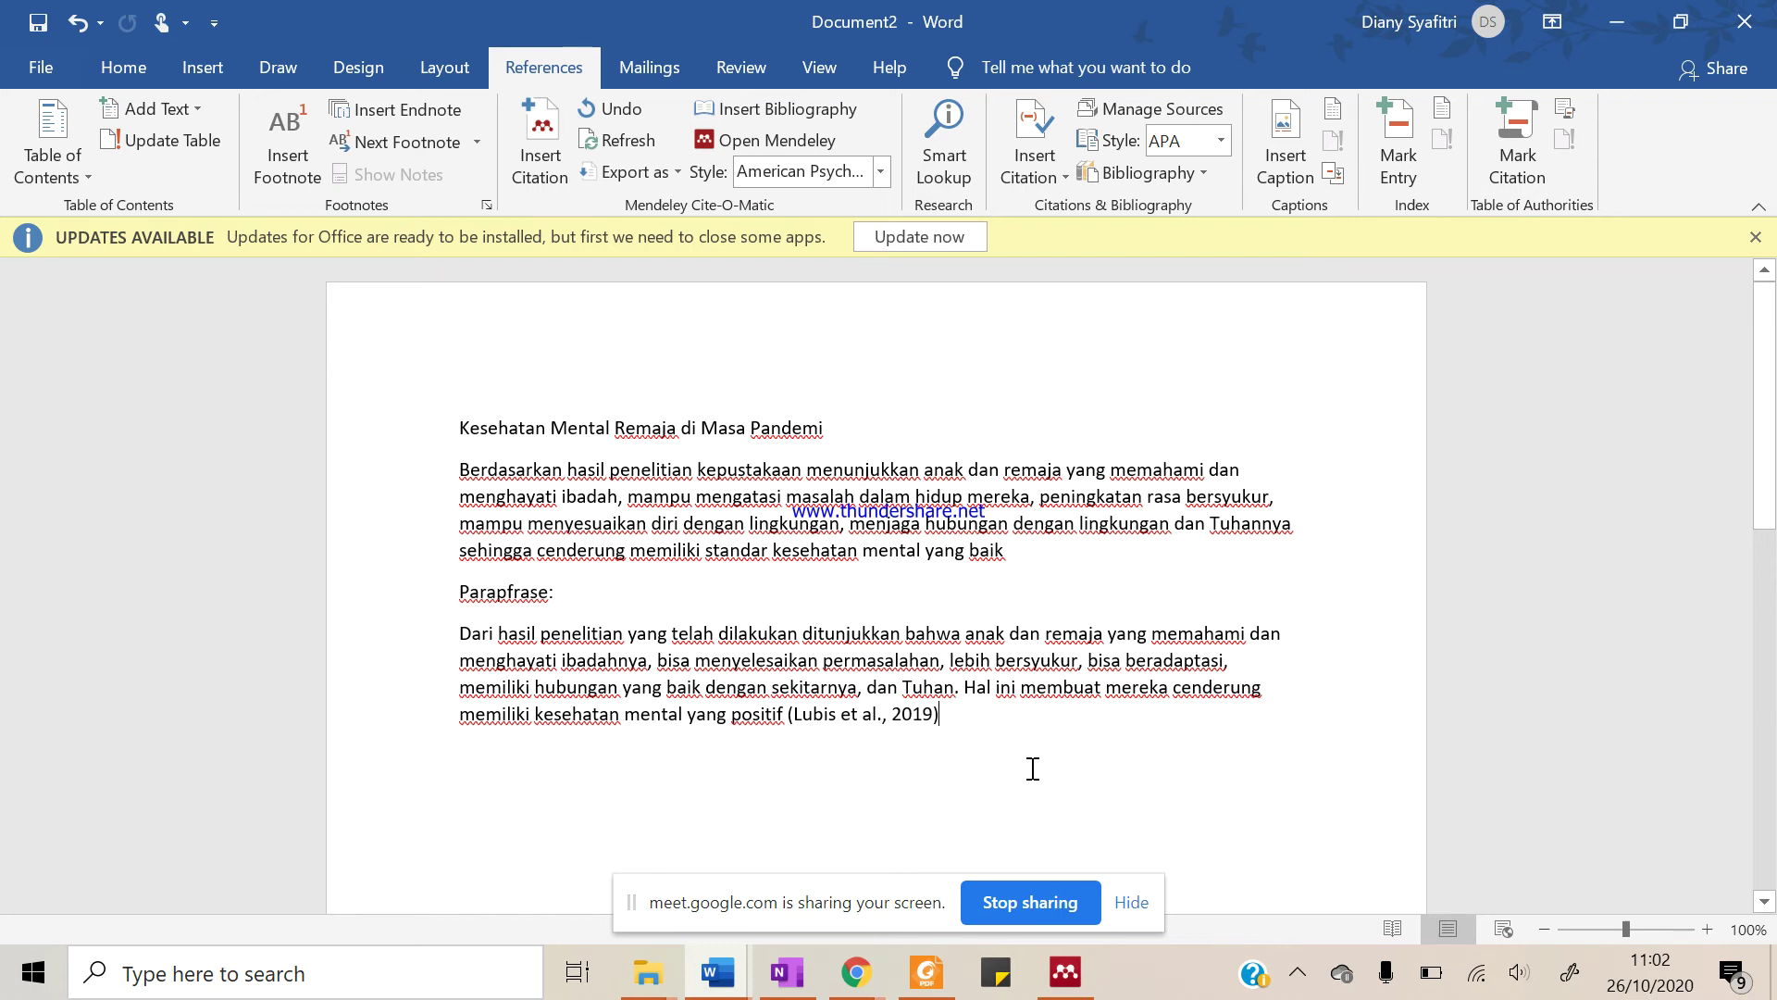
click(1039, 122)
click(1041, 123)
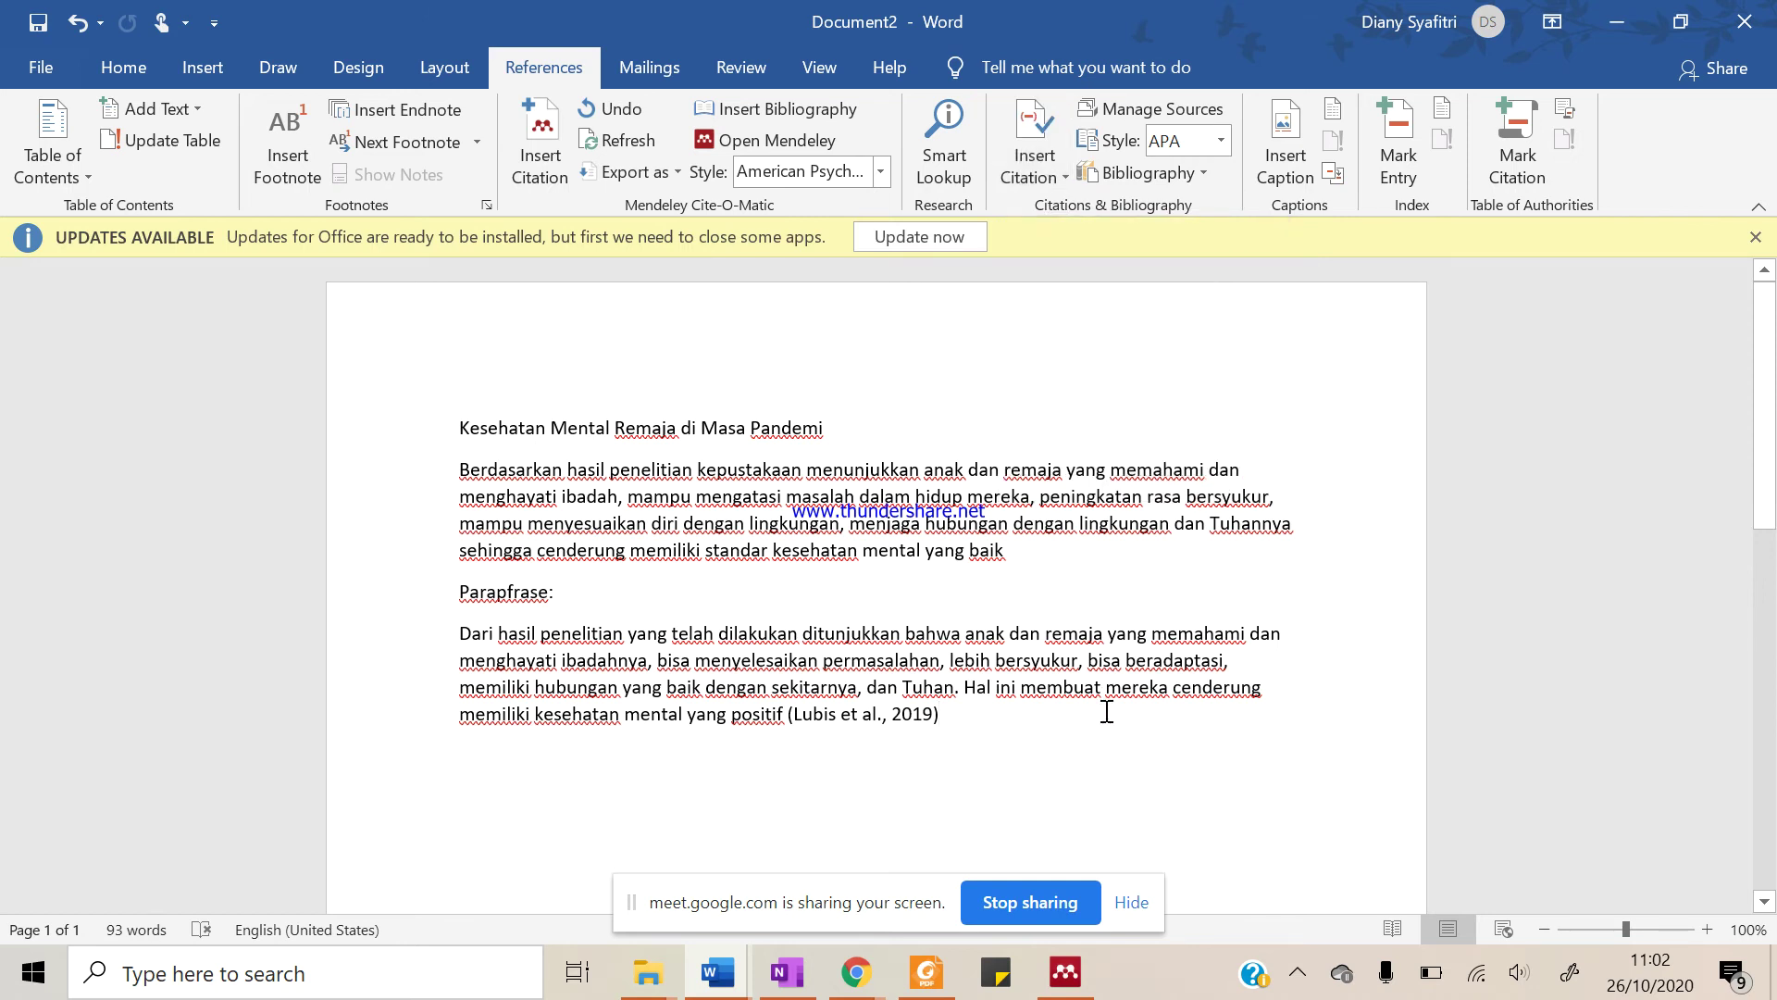
key(Return)
Switch to the Kompas article in Chrome and copy the two paragraphs from "Pada tahun 2018" to "melakukan bunuh diri."
click(830, 963)
click(766, 833)
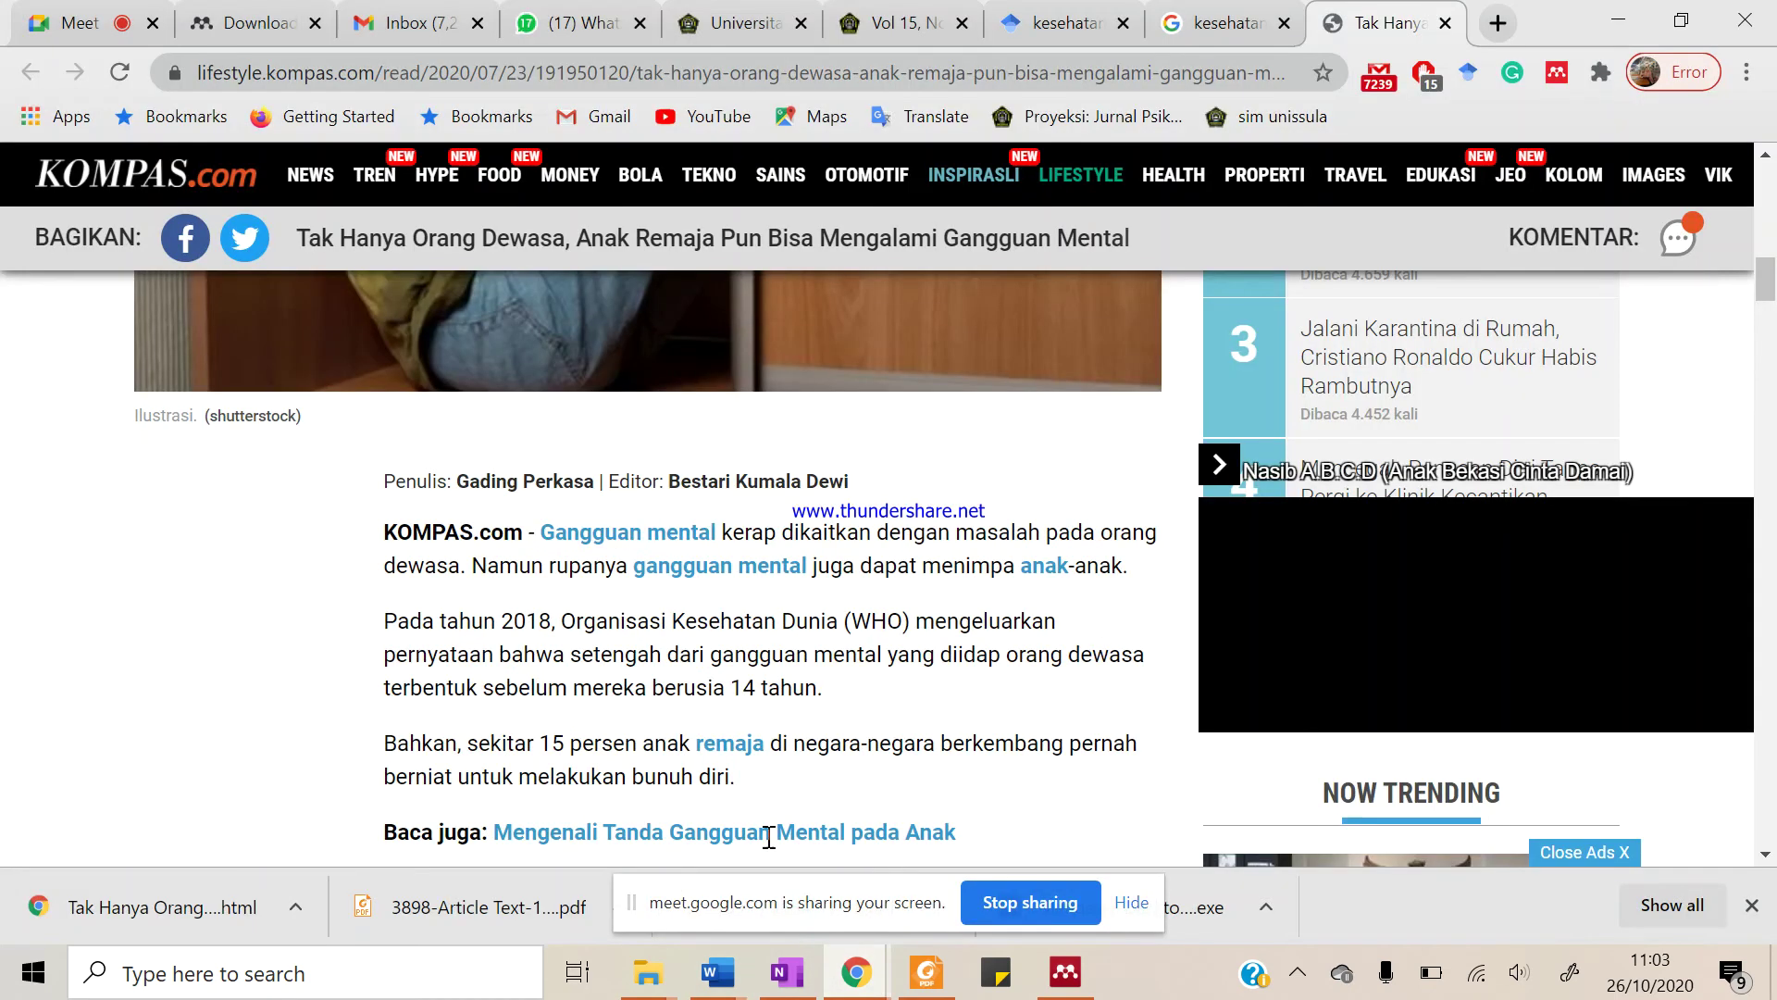
scroll(845, 603, down, 3)
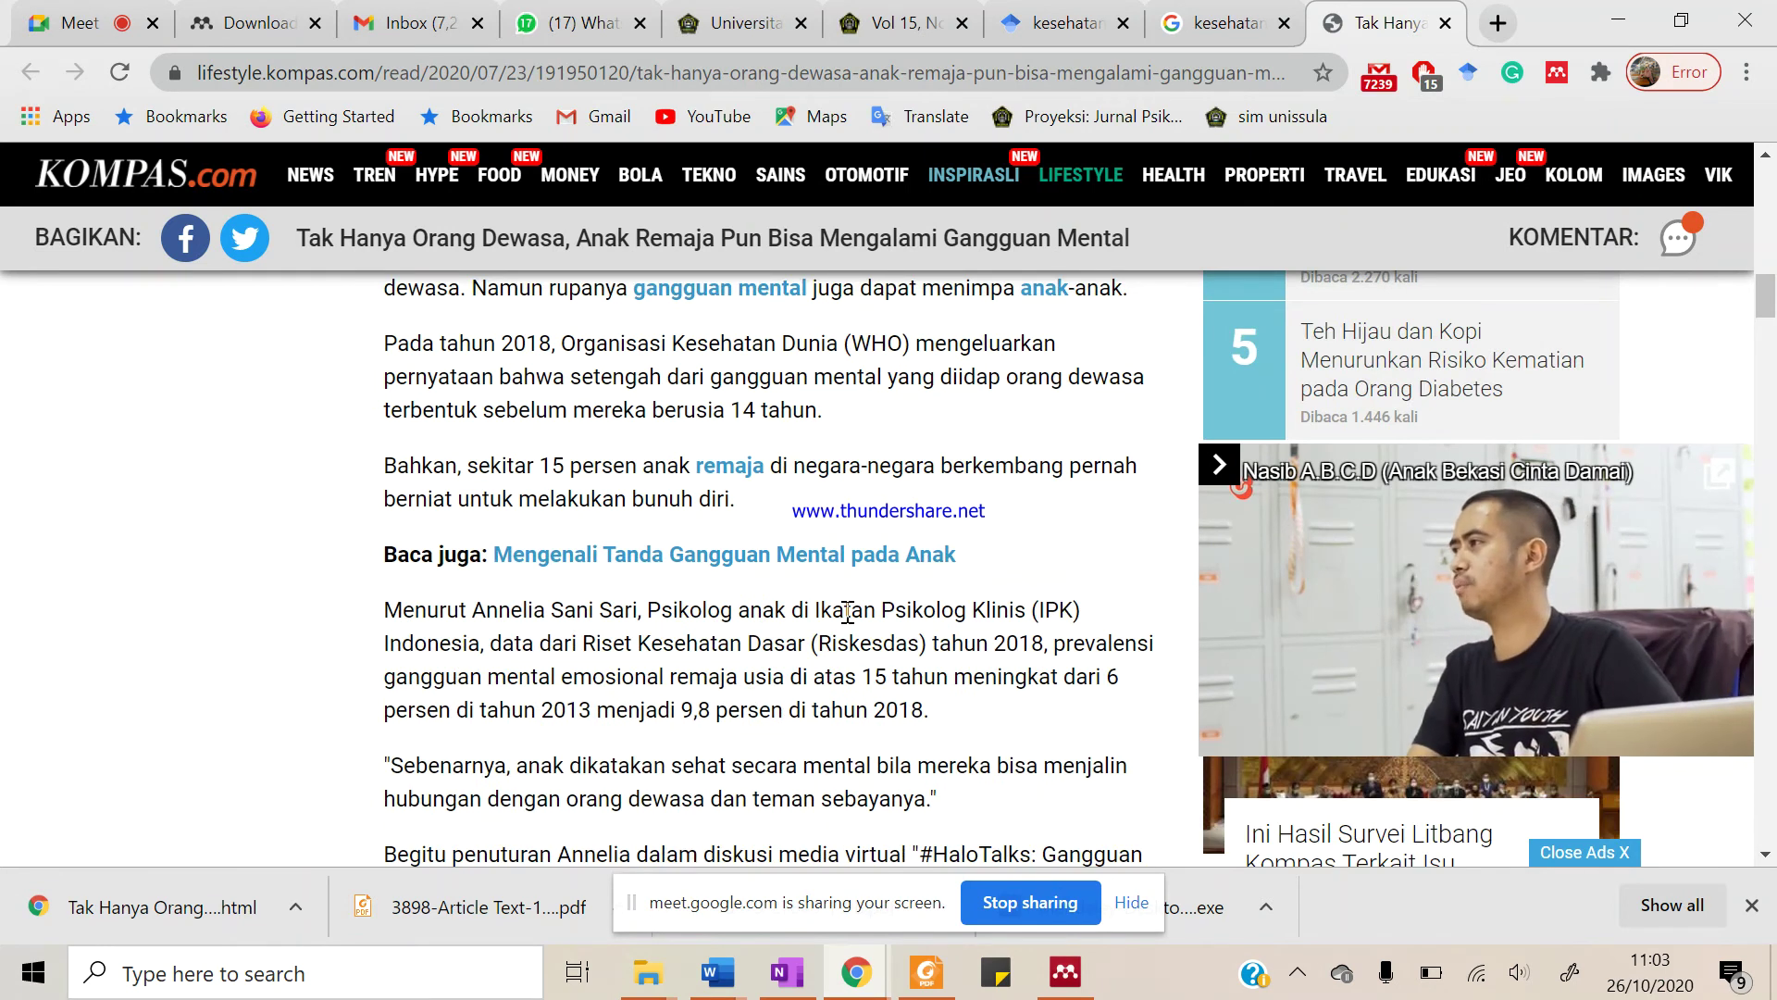
scroll(846, 610, up, 2)
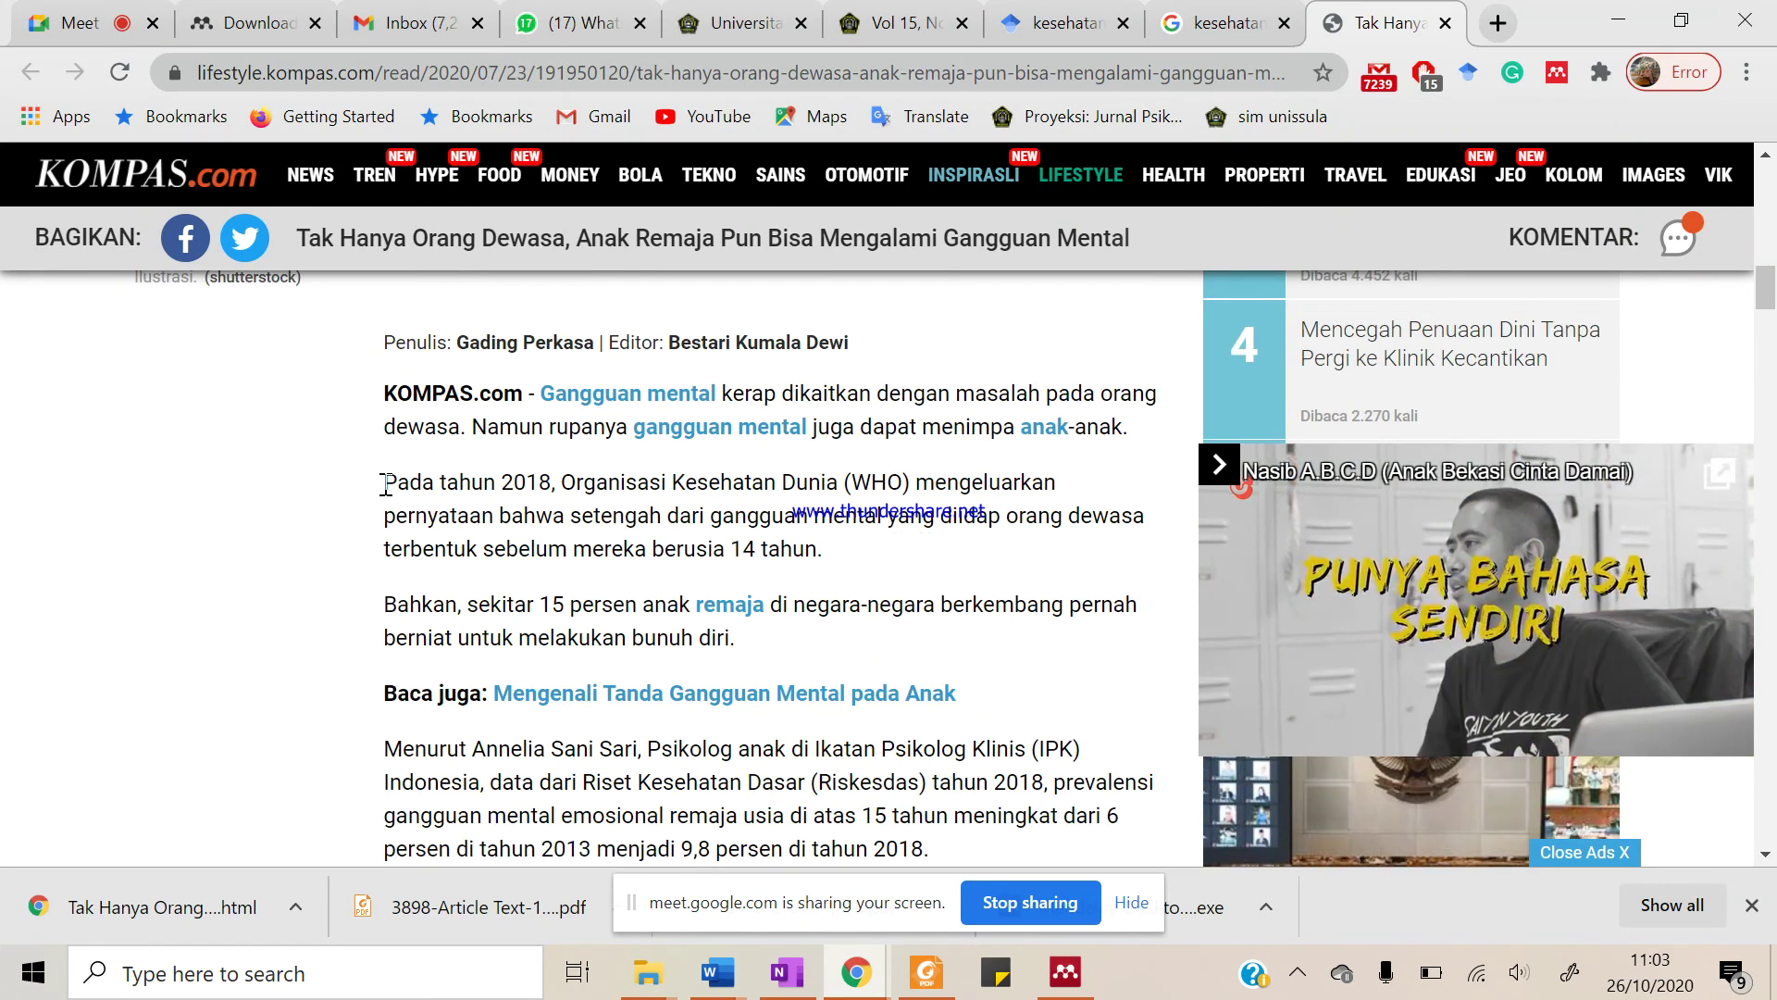
drag(385, 483, 852, 559)
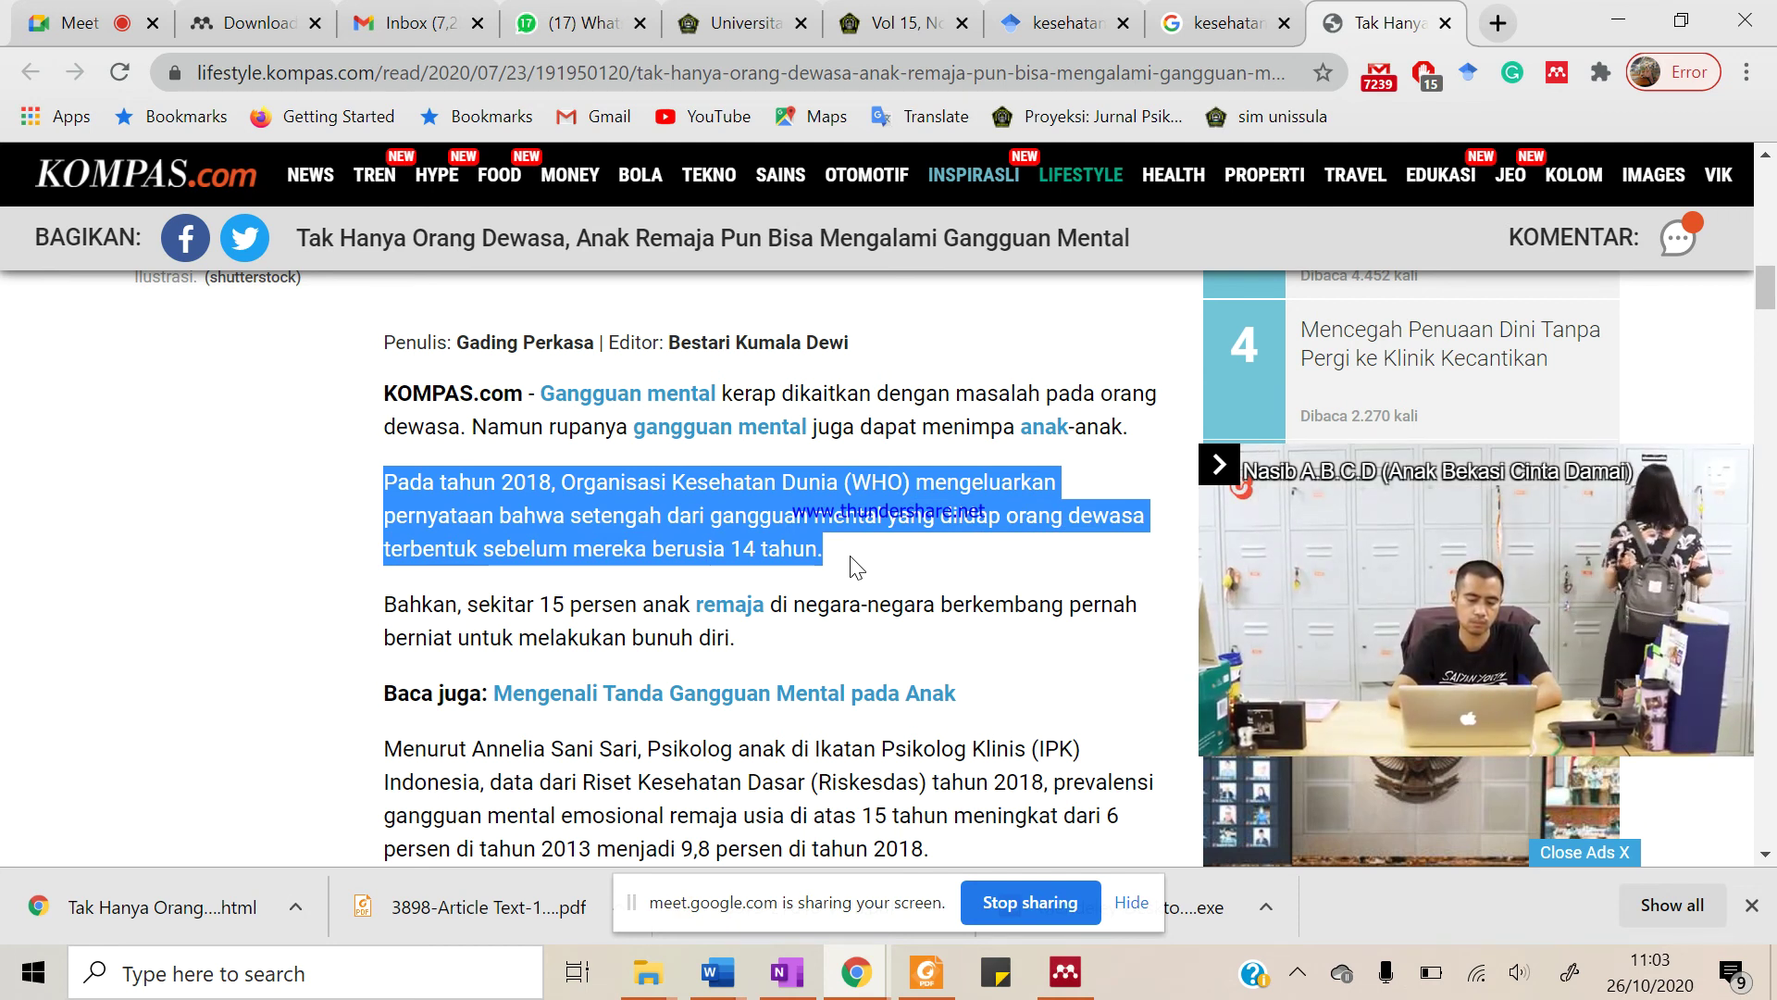
drag(856, 567, 861, 647)
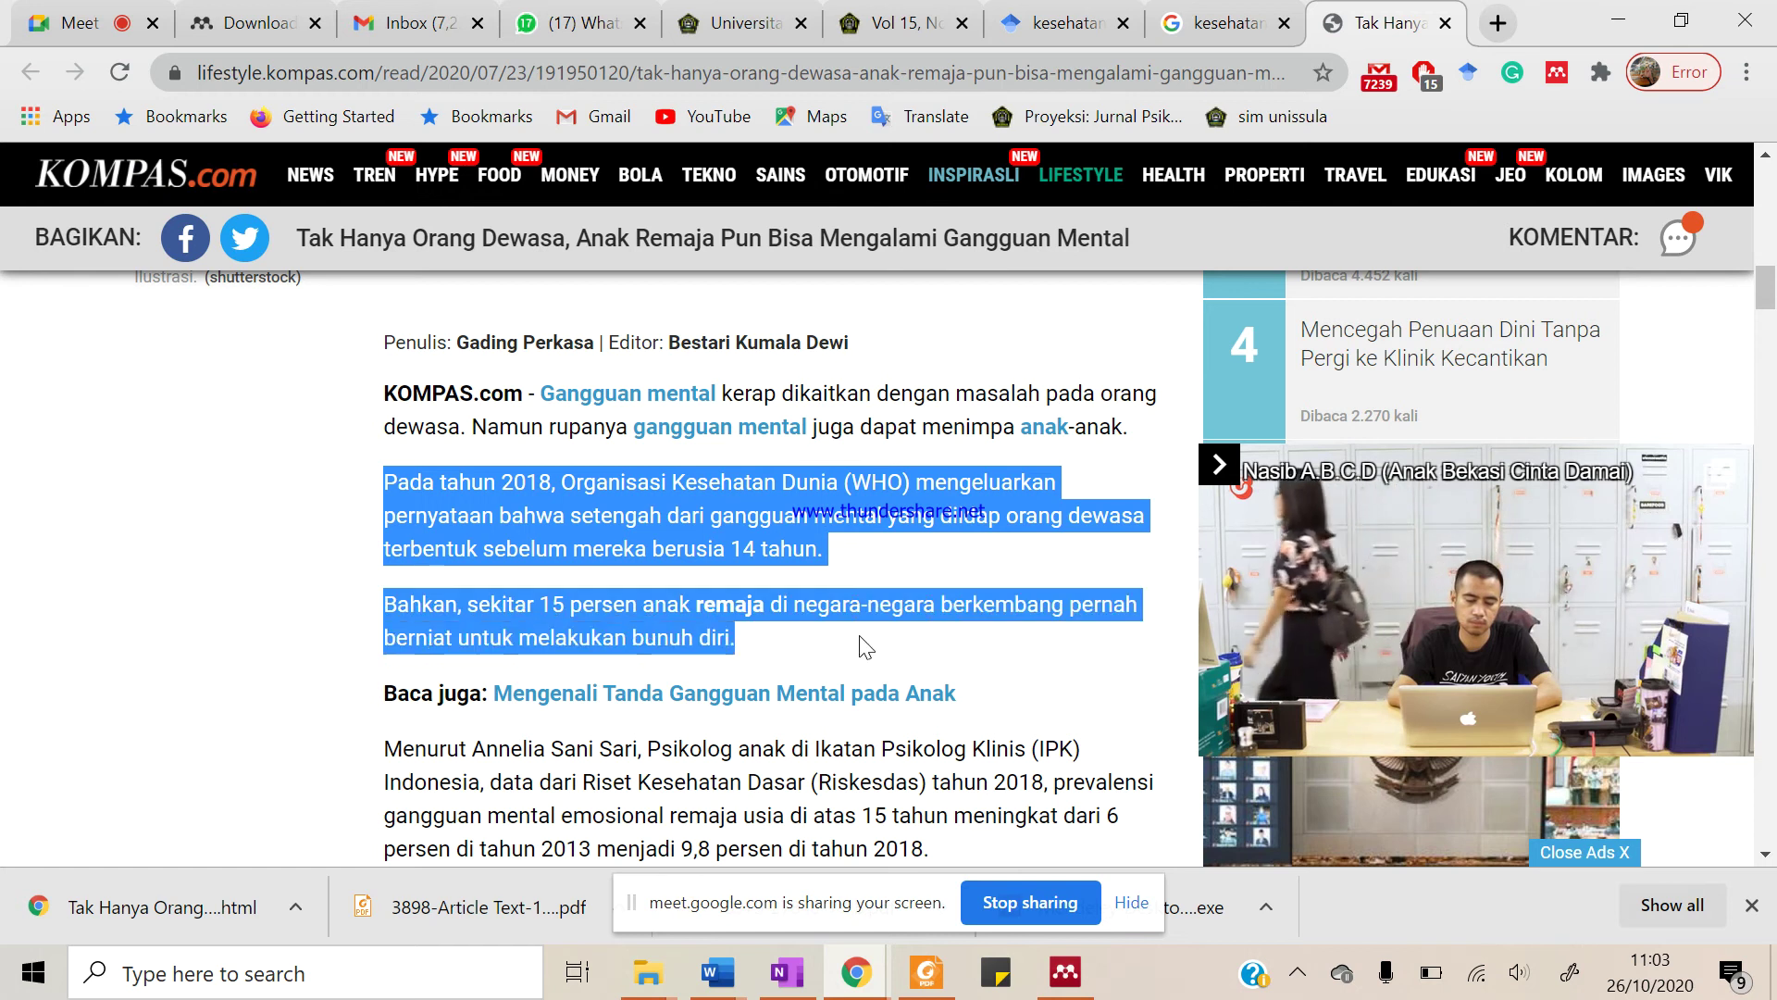
right_click(737, 532)
click(740, 541)
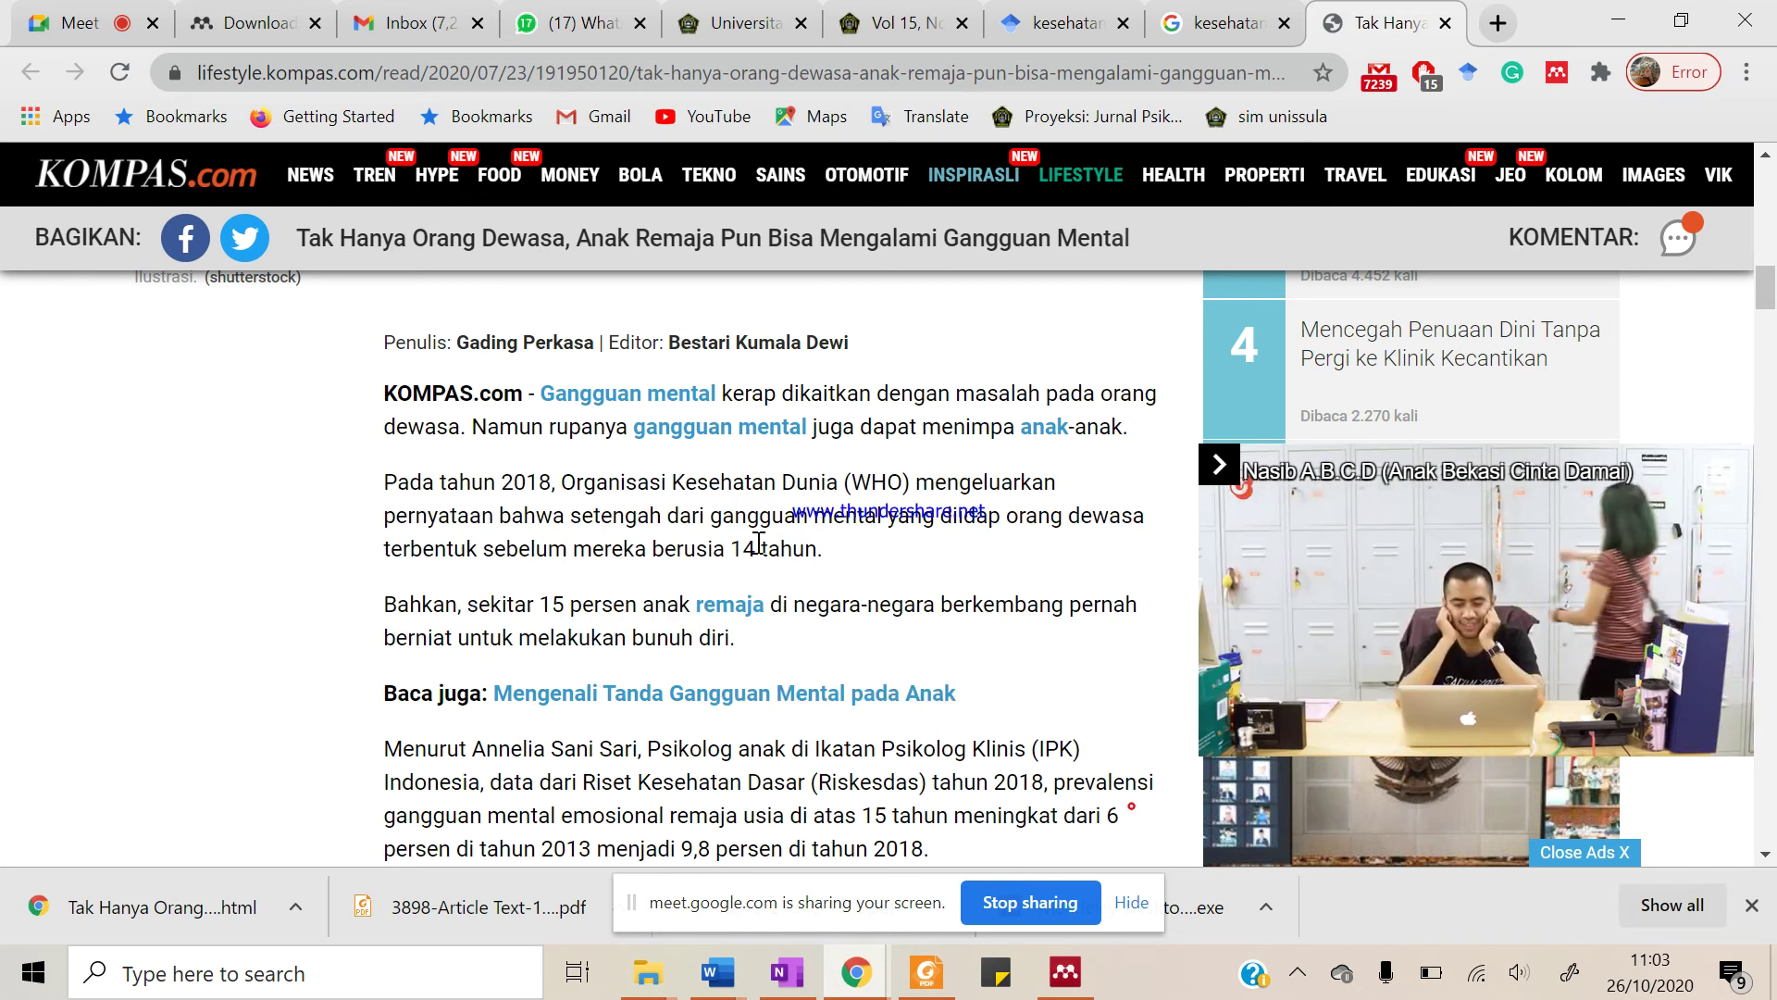
Paste the copied passage into Document2 in Word and delete the Kompas attribution and app download links beneath it
mouse_move(719, 972)
click(886, 905)
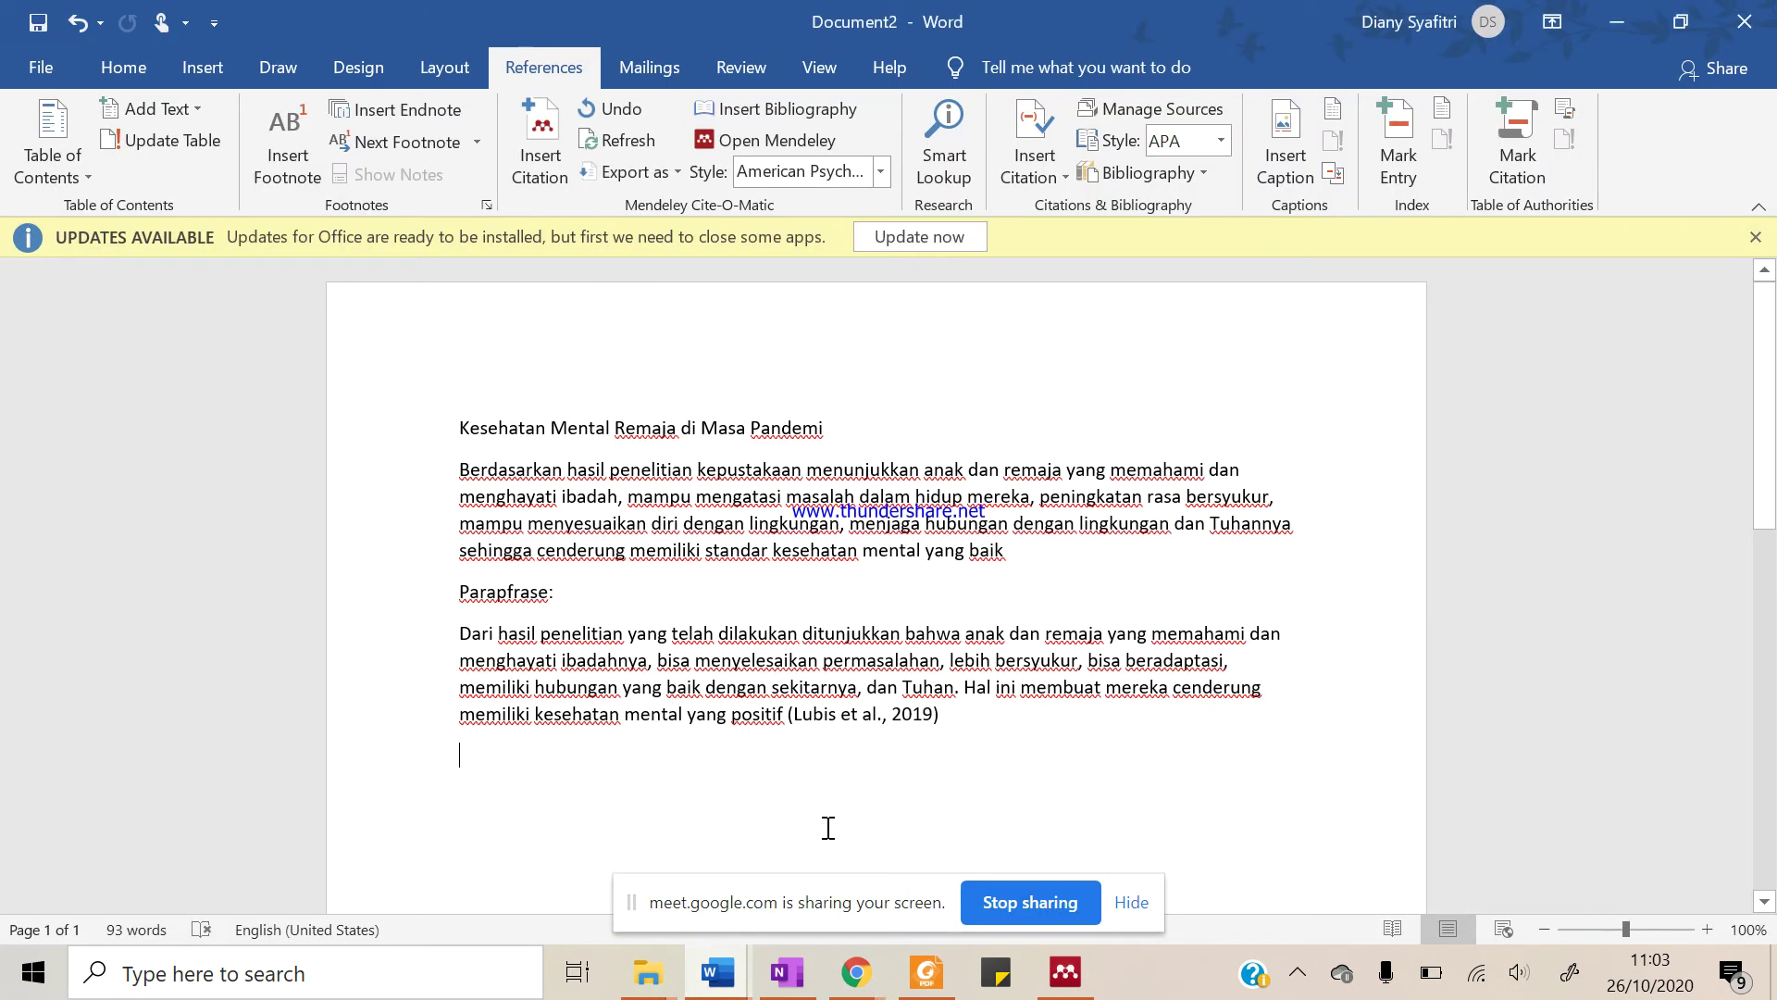
key(ctrl+v)
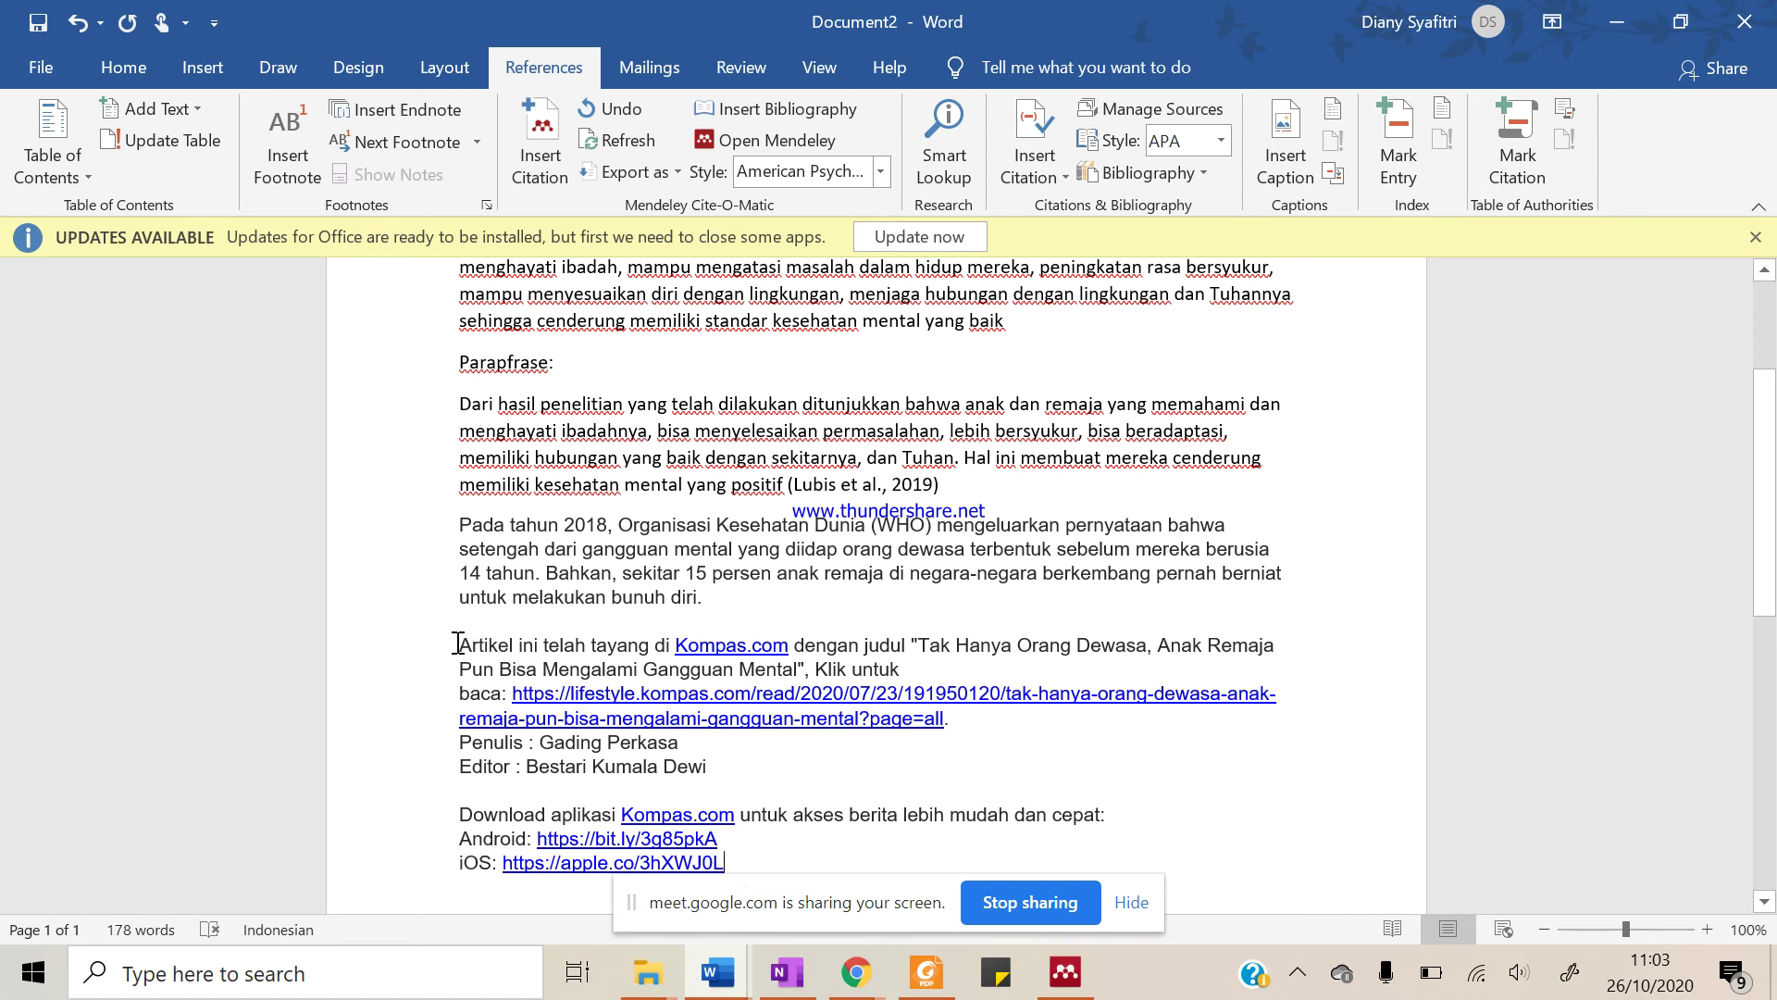
drag(459, 643, 796, 863)
key(Delete)
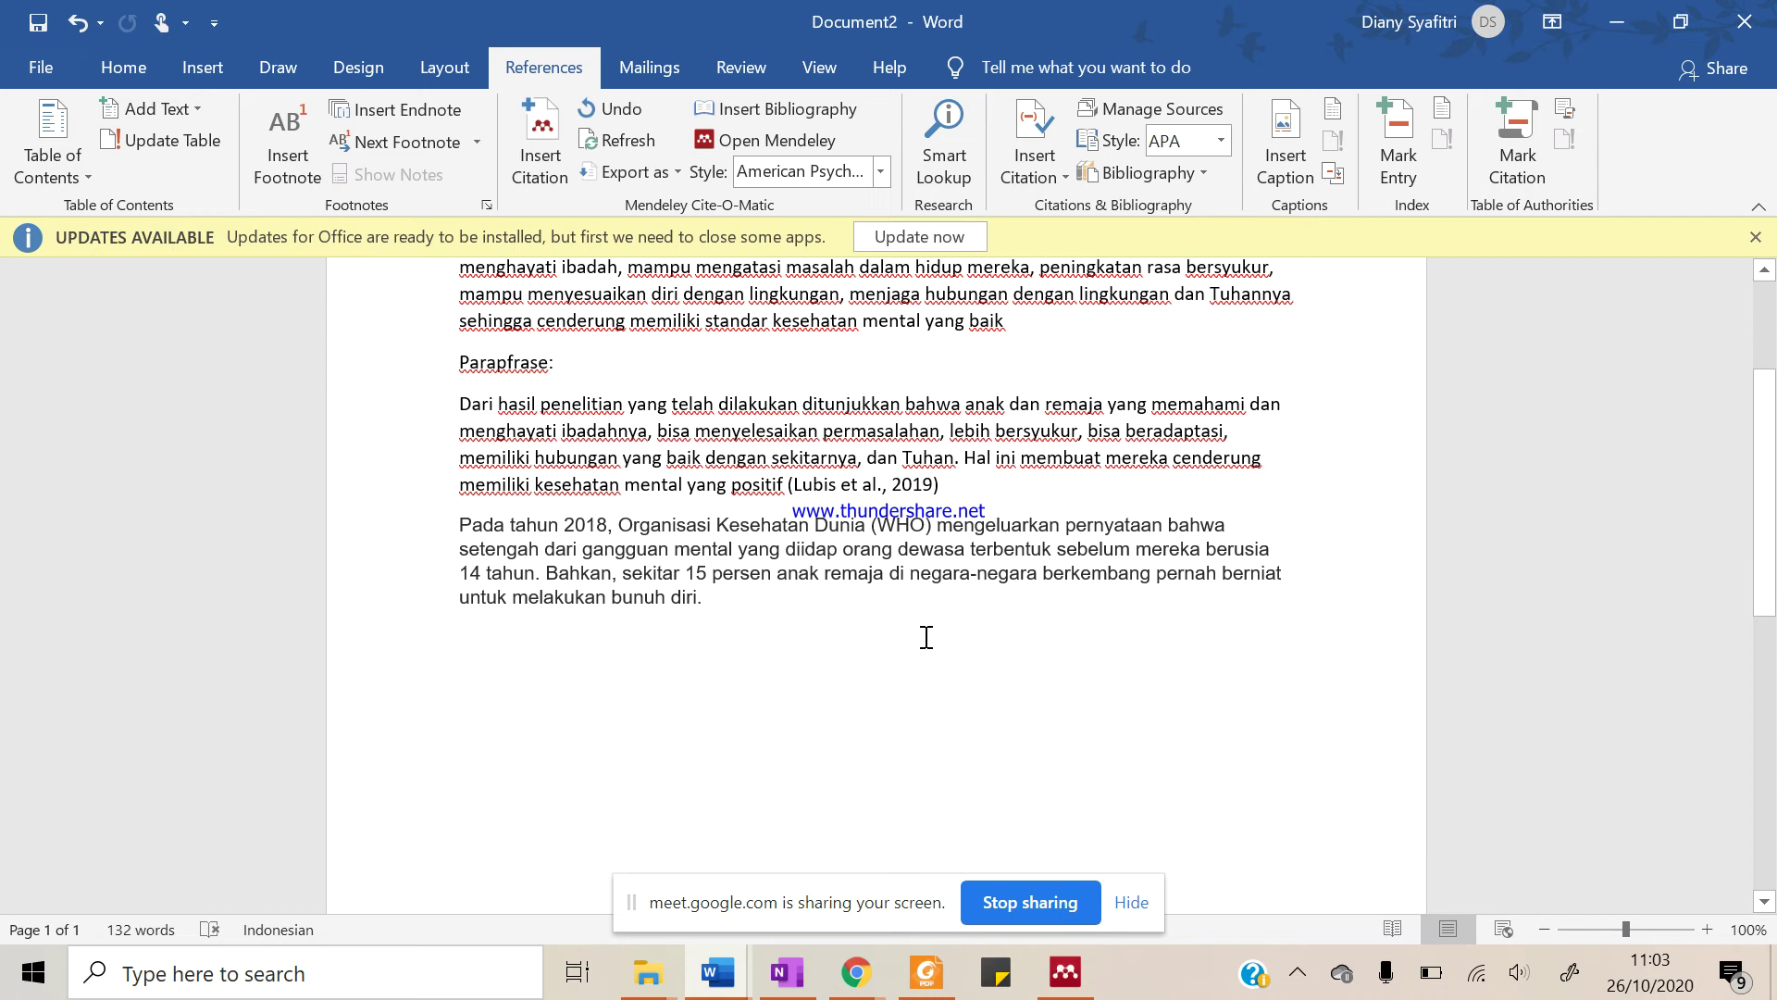
Begin a paraphrase below the pasted passage with "tahun 2018 WHO menyatakan"
text(tahun 2)
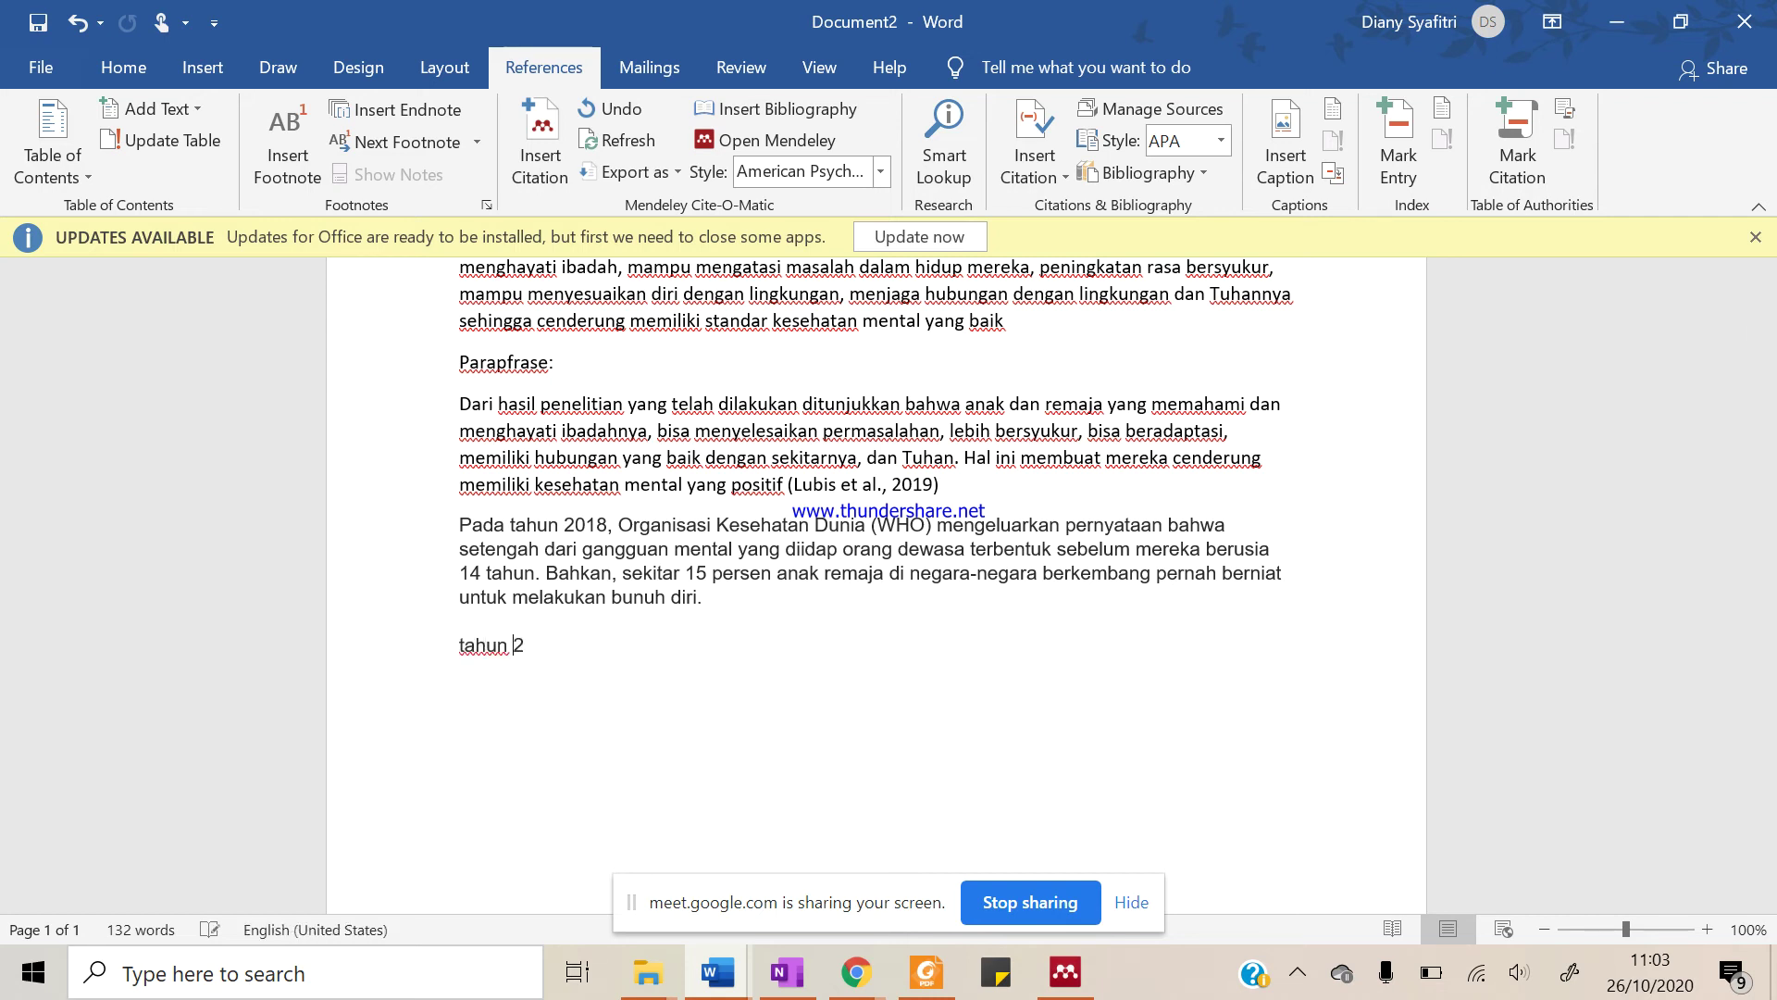
text(018 WHO menyatakan bahwa)
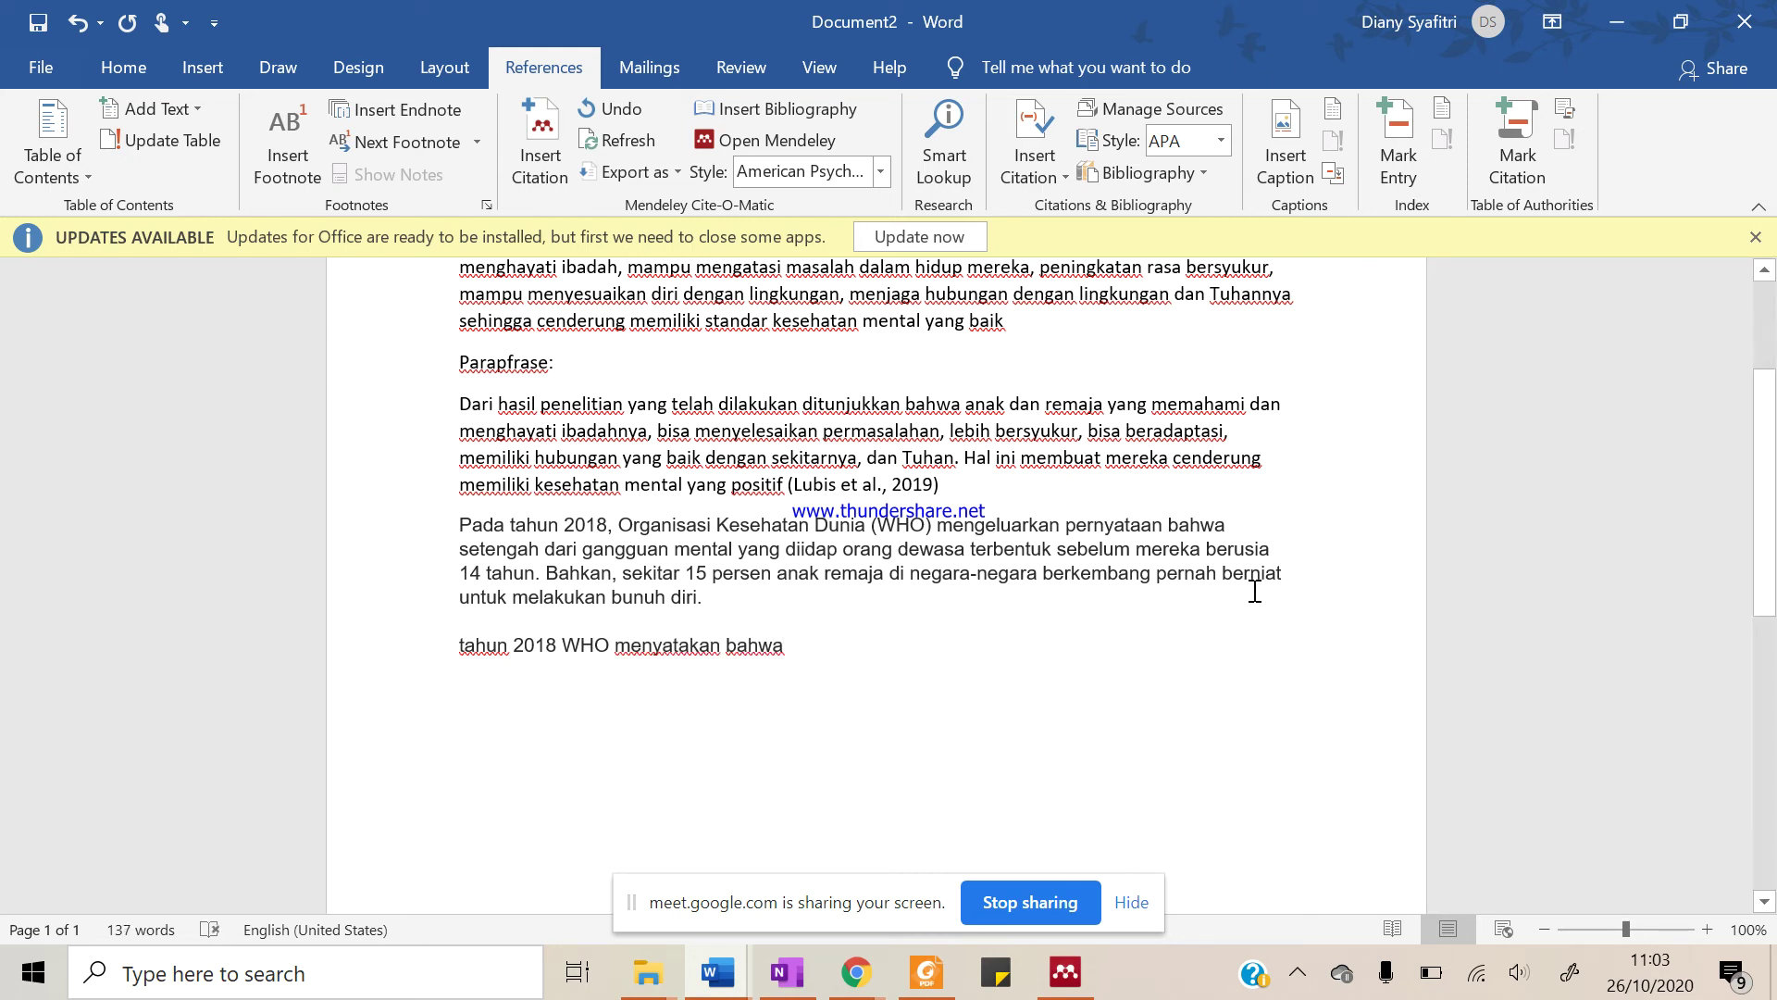
key(BackSpace)
key(BackSpace)
key(BackSpace)
key(BackSpace)
key(BackSpace)
key(BackSpace)
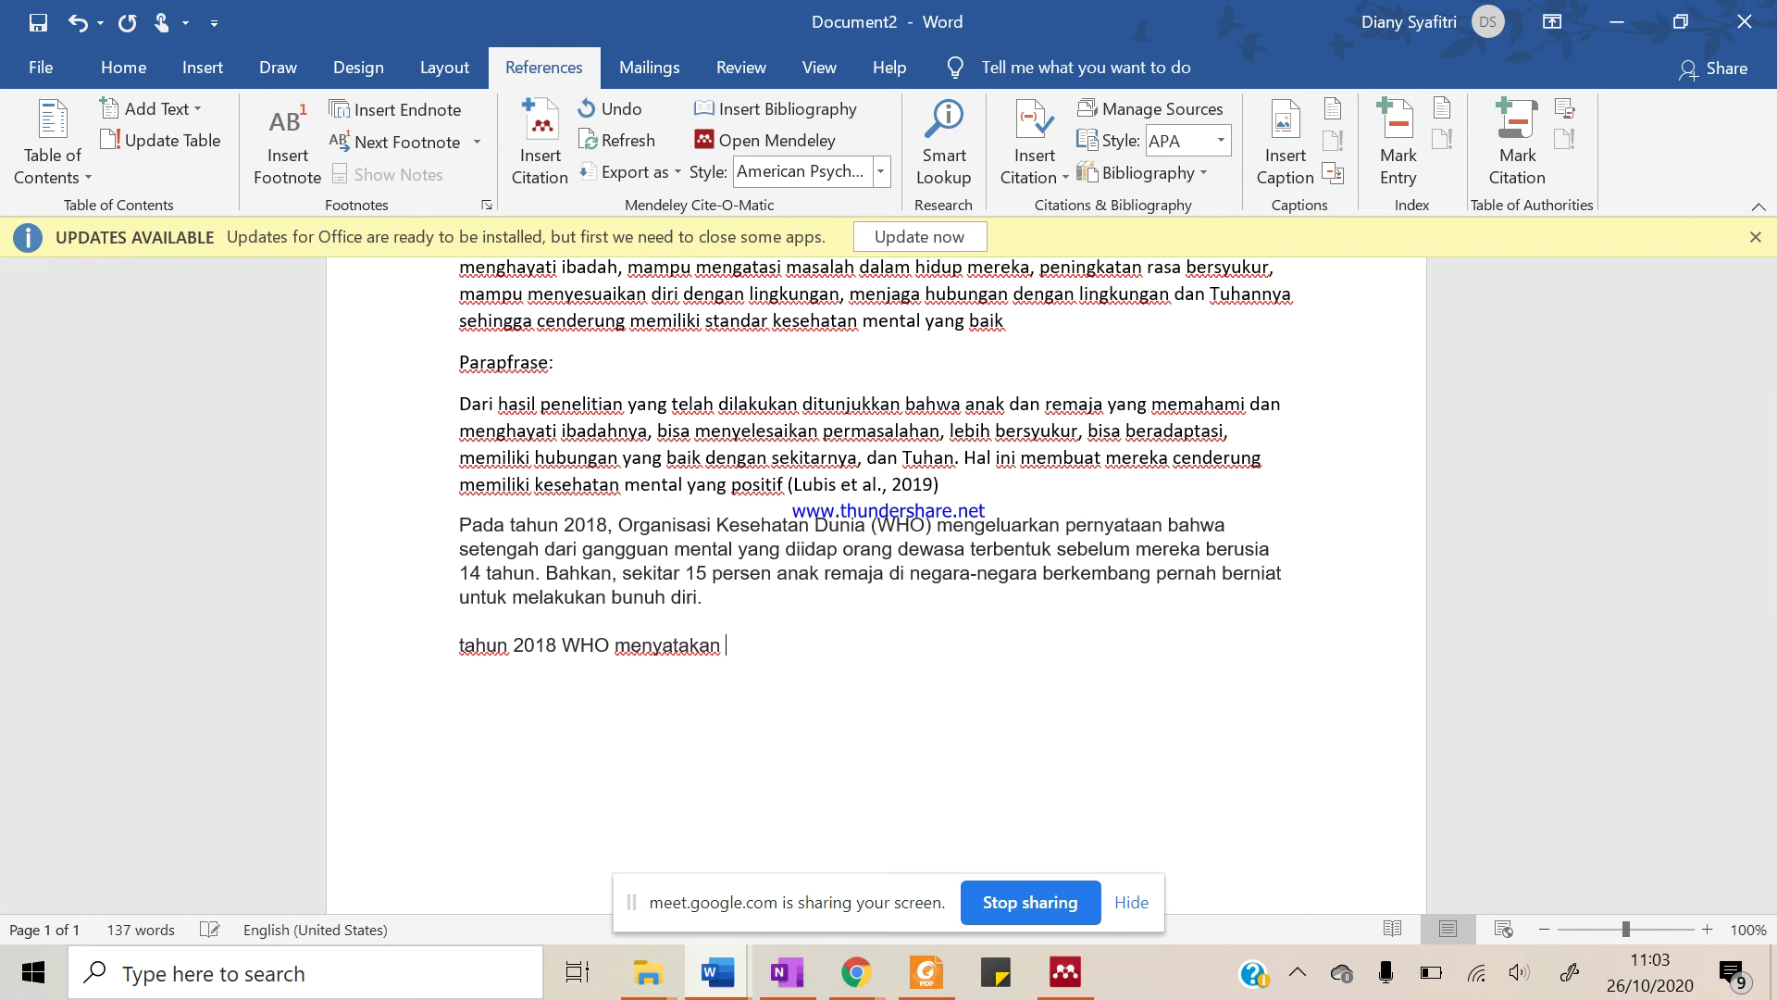
Continue the paraphrase with "50% dari gangguan jiwa pada orang dewasa terjadi sebelum berusia 14 tahun."
text(setengah)
key(BackSpace)
key(BackSpace)
key(BackSpace)
key(BackSpace)
key(BackSpace)
key(BackSpace)
text(50% dari gangg)
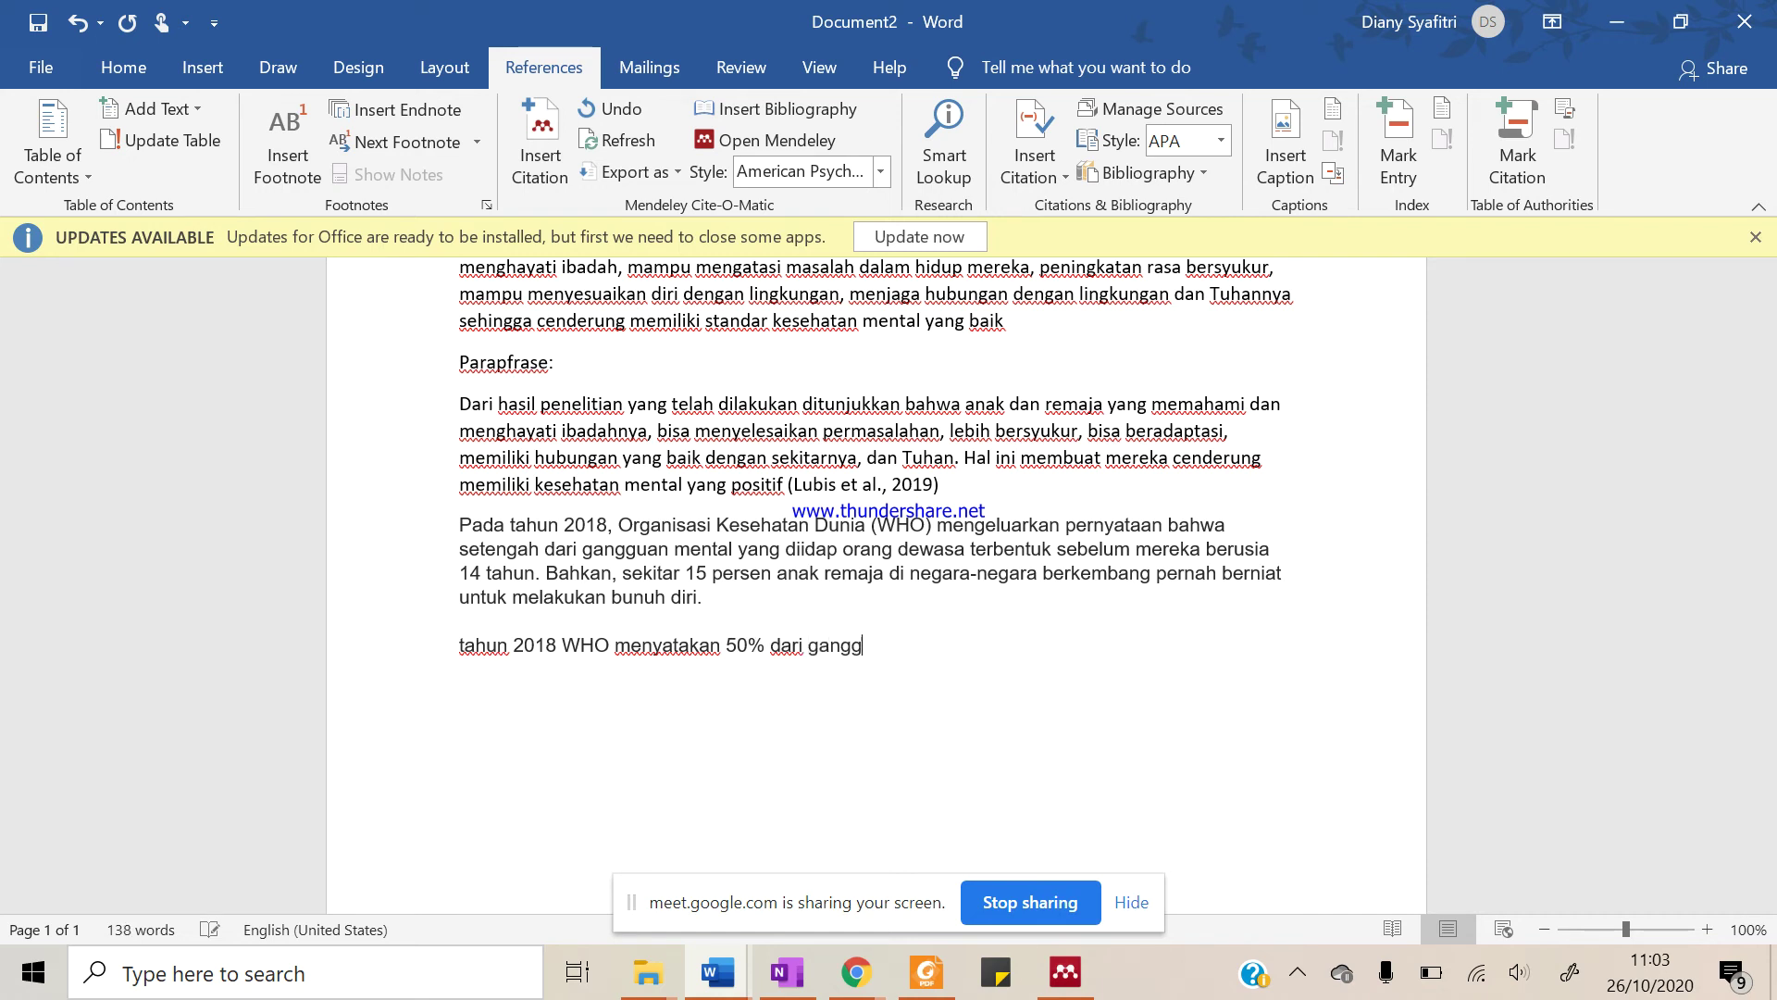
text(uan jiwa pada orang de)
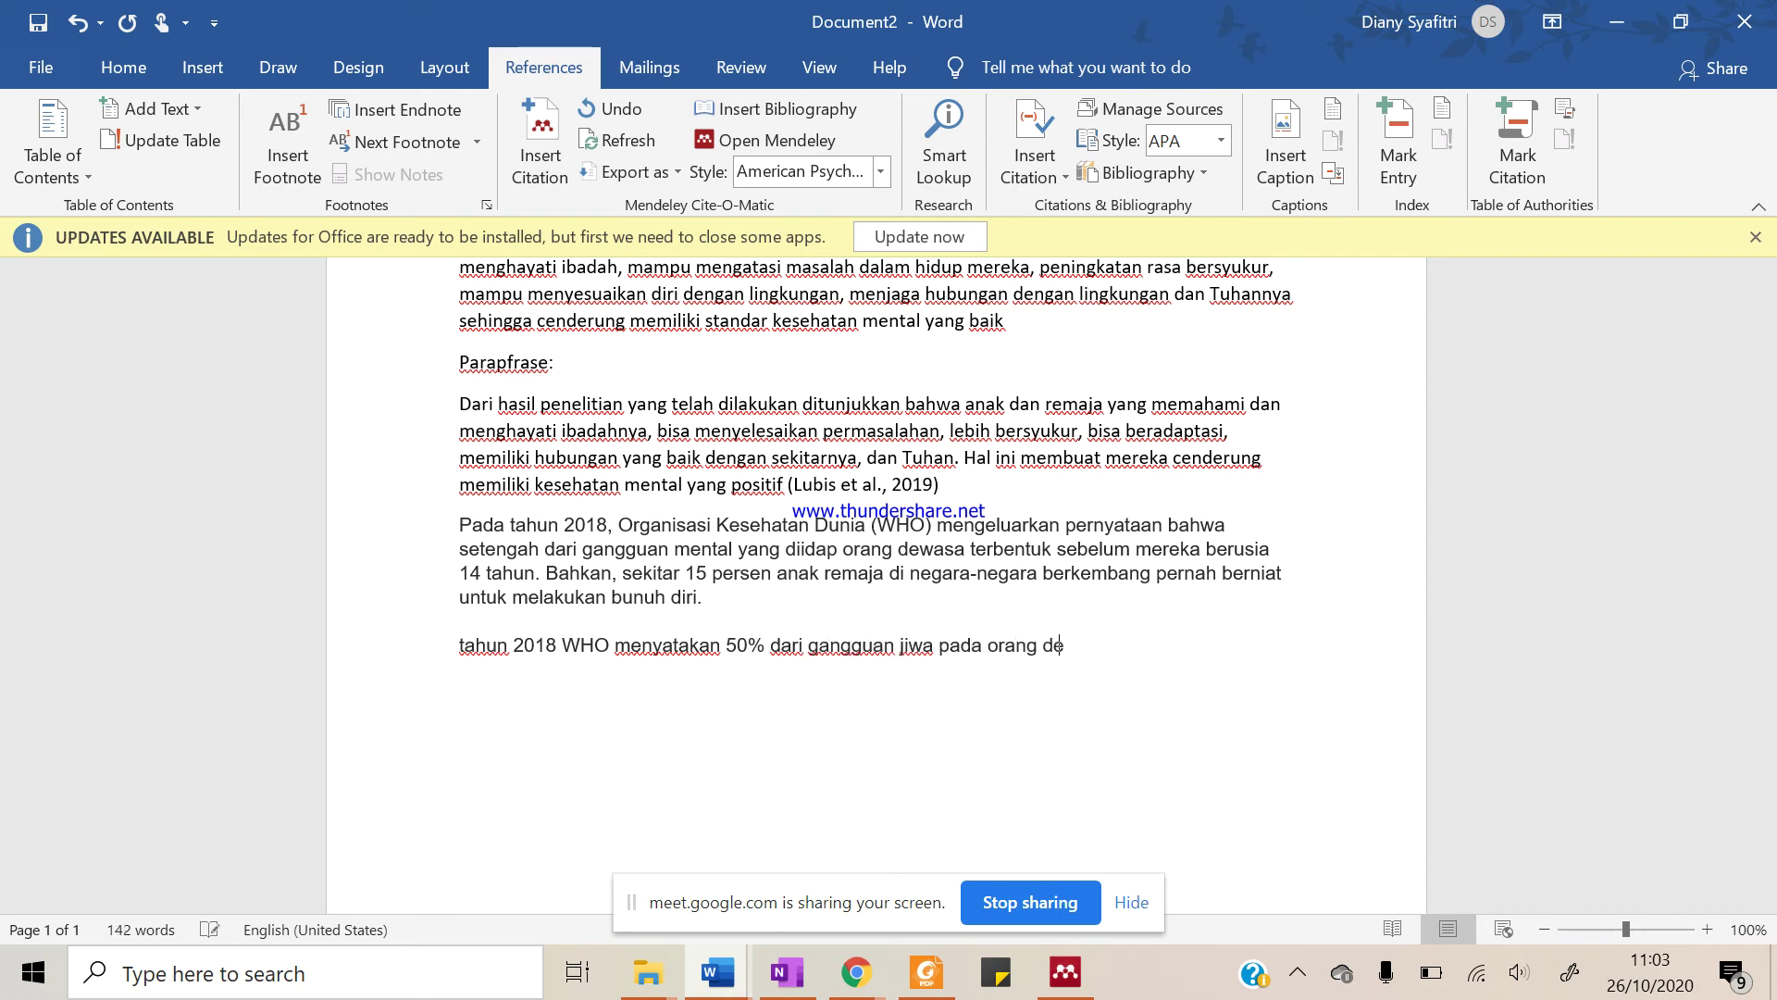
text(wasa terjadi sebelum berus)
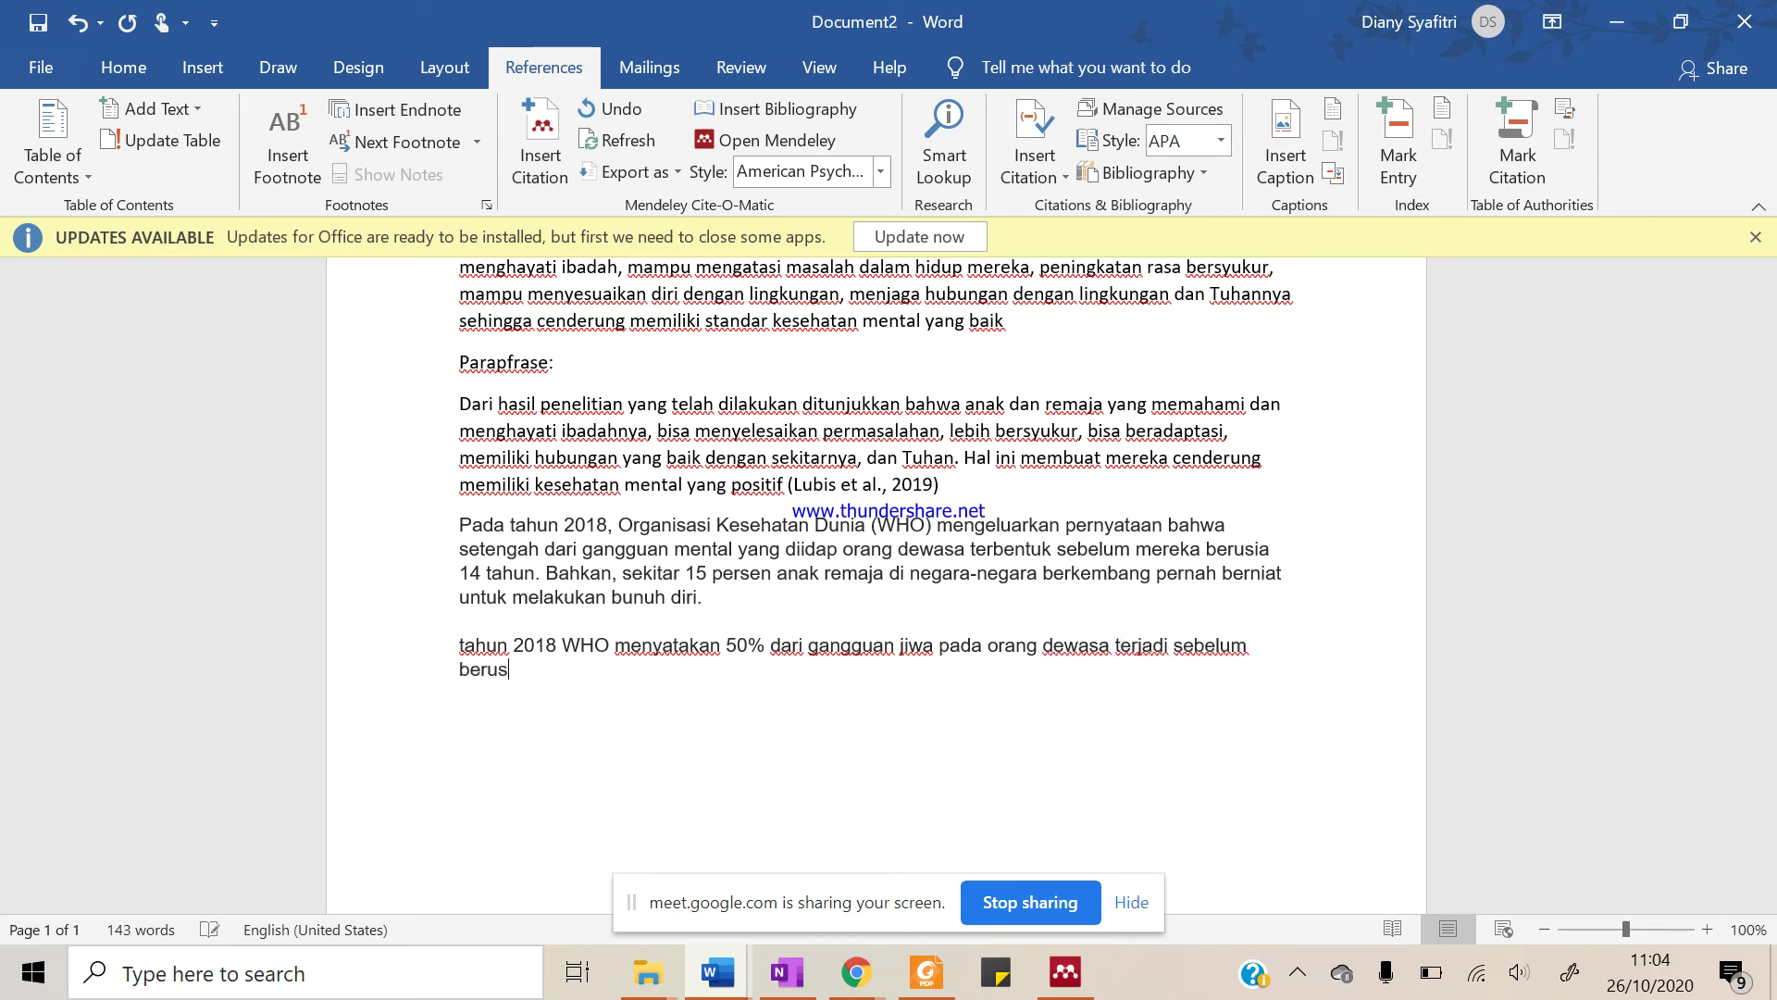
text(ia 14 tahun. Lebih)
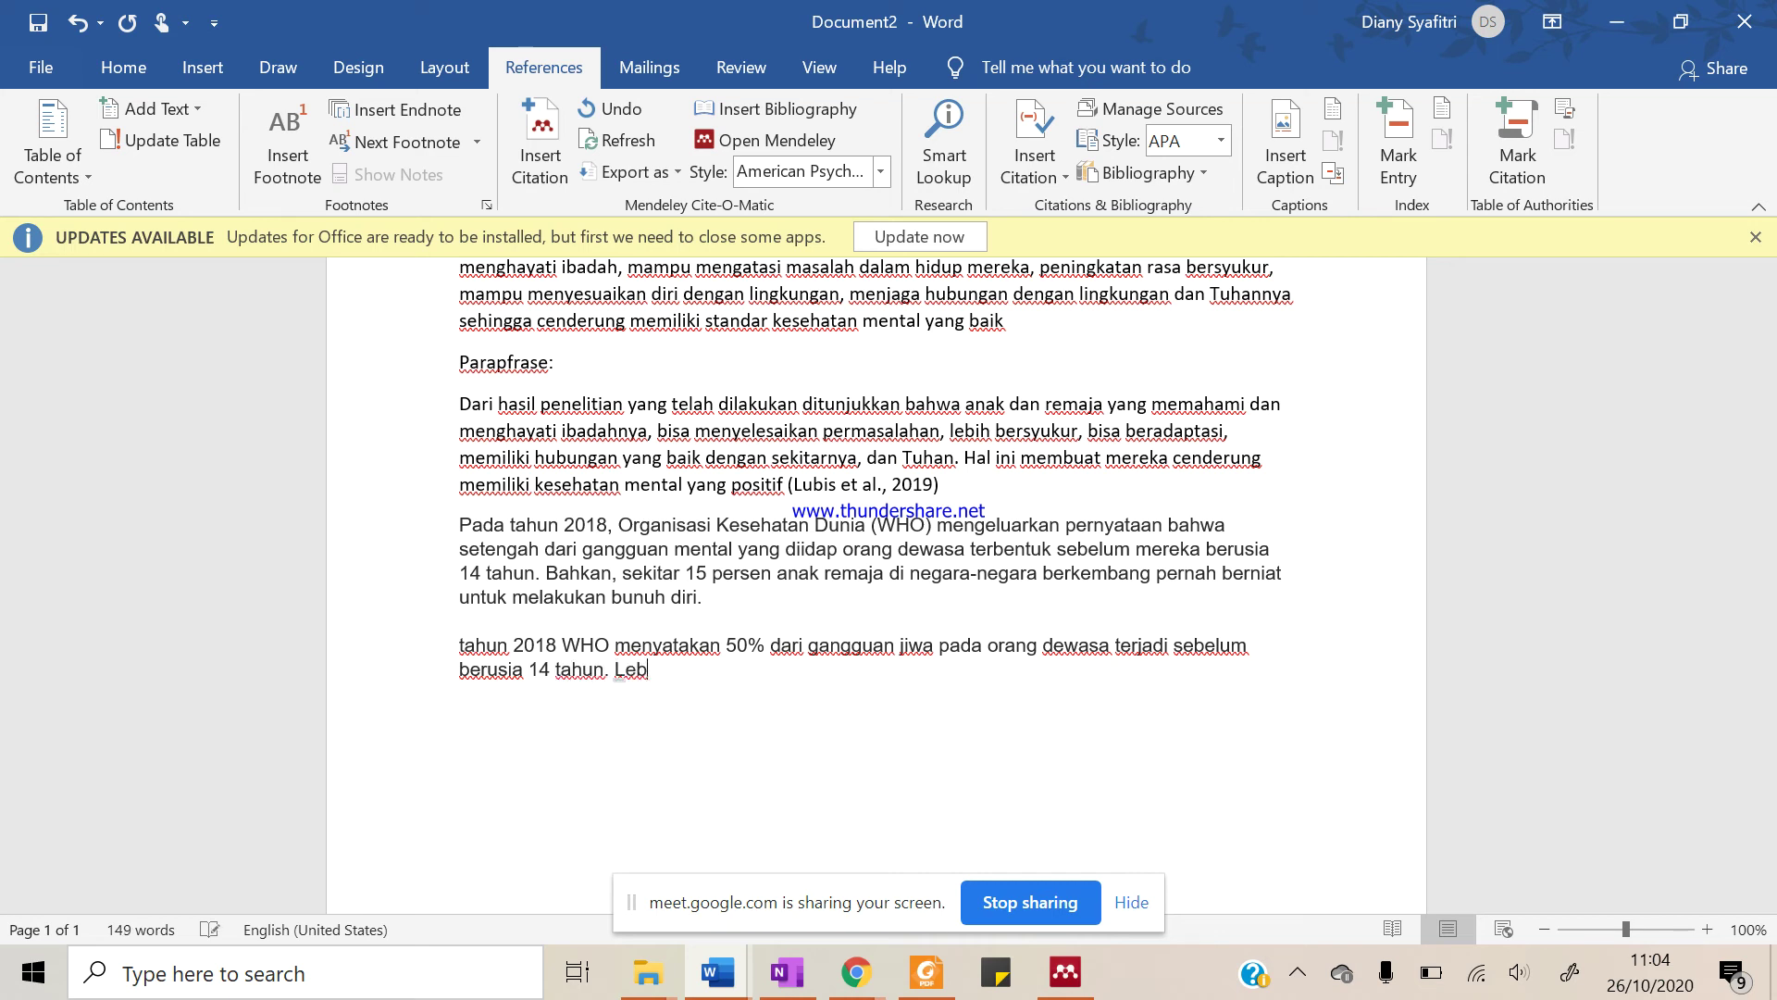
Start the second sentence of the paraphrase with "Terlebih, 15% remaja di negara berkembang"
key(BackSpace)
key(BackSpace)
key(BackSpace)
text(Terlebih, 15% )
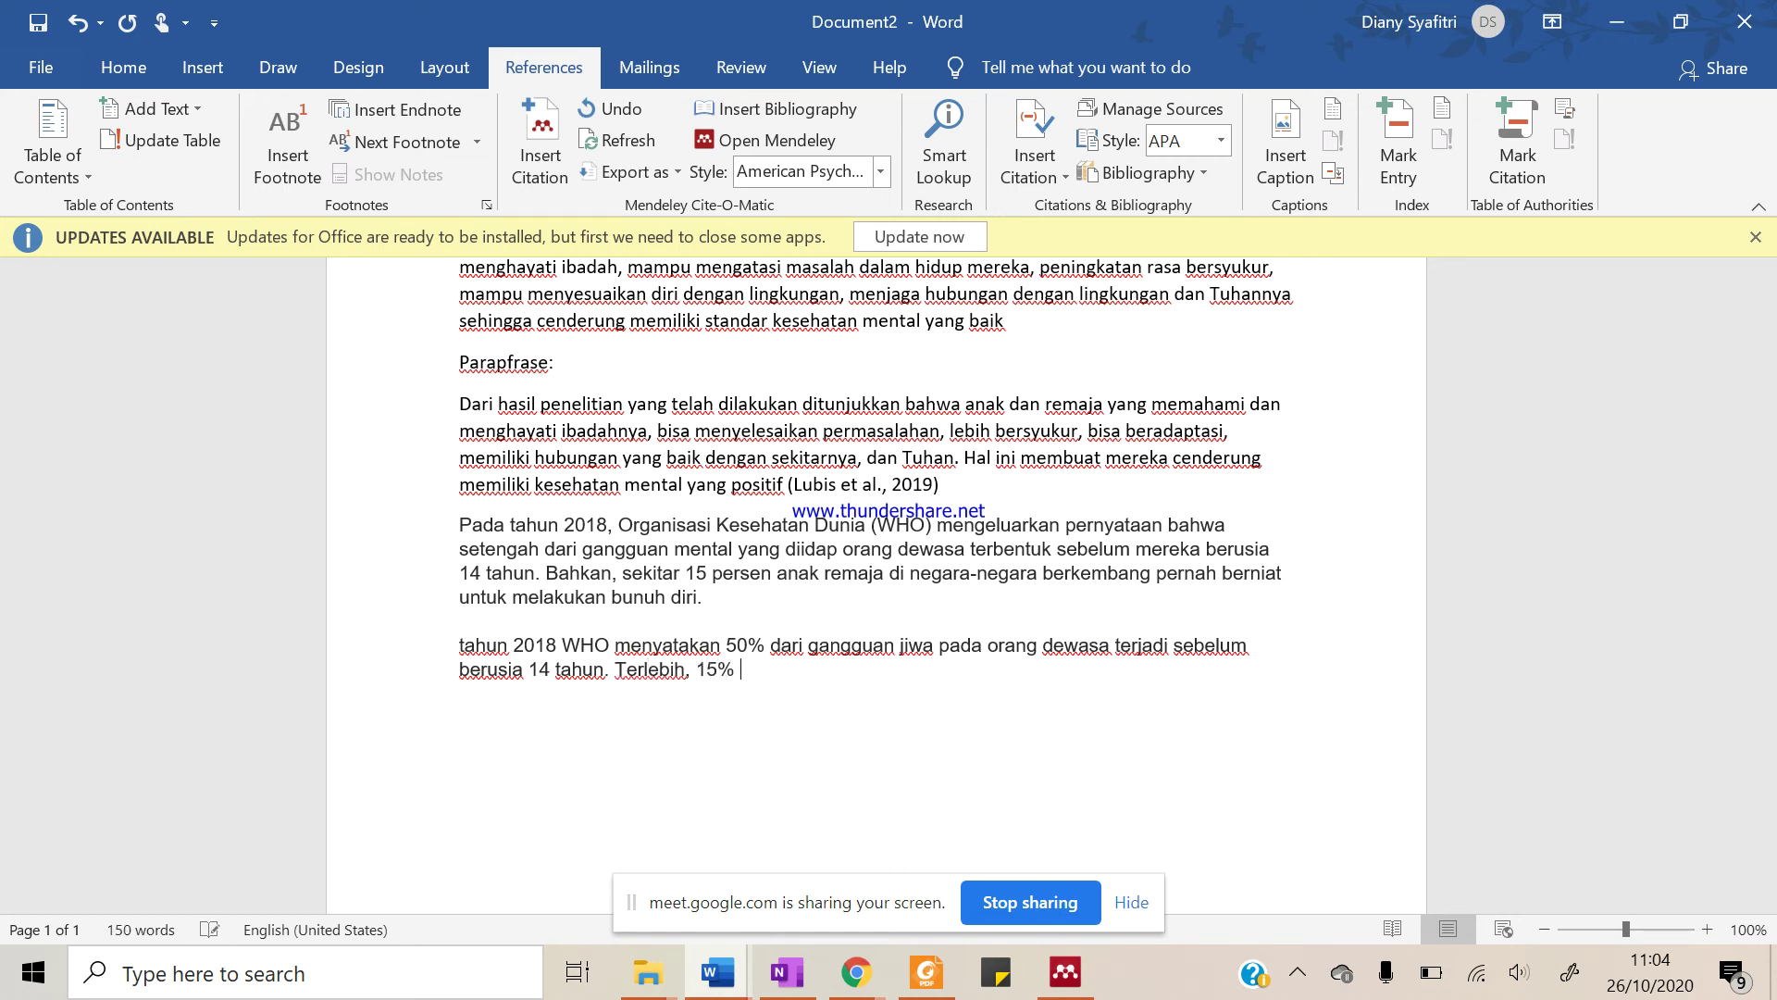
text(remaja di negara berkembang)
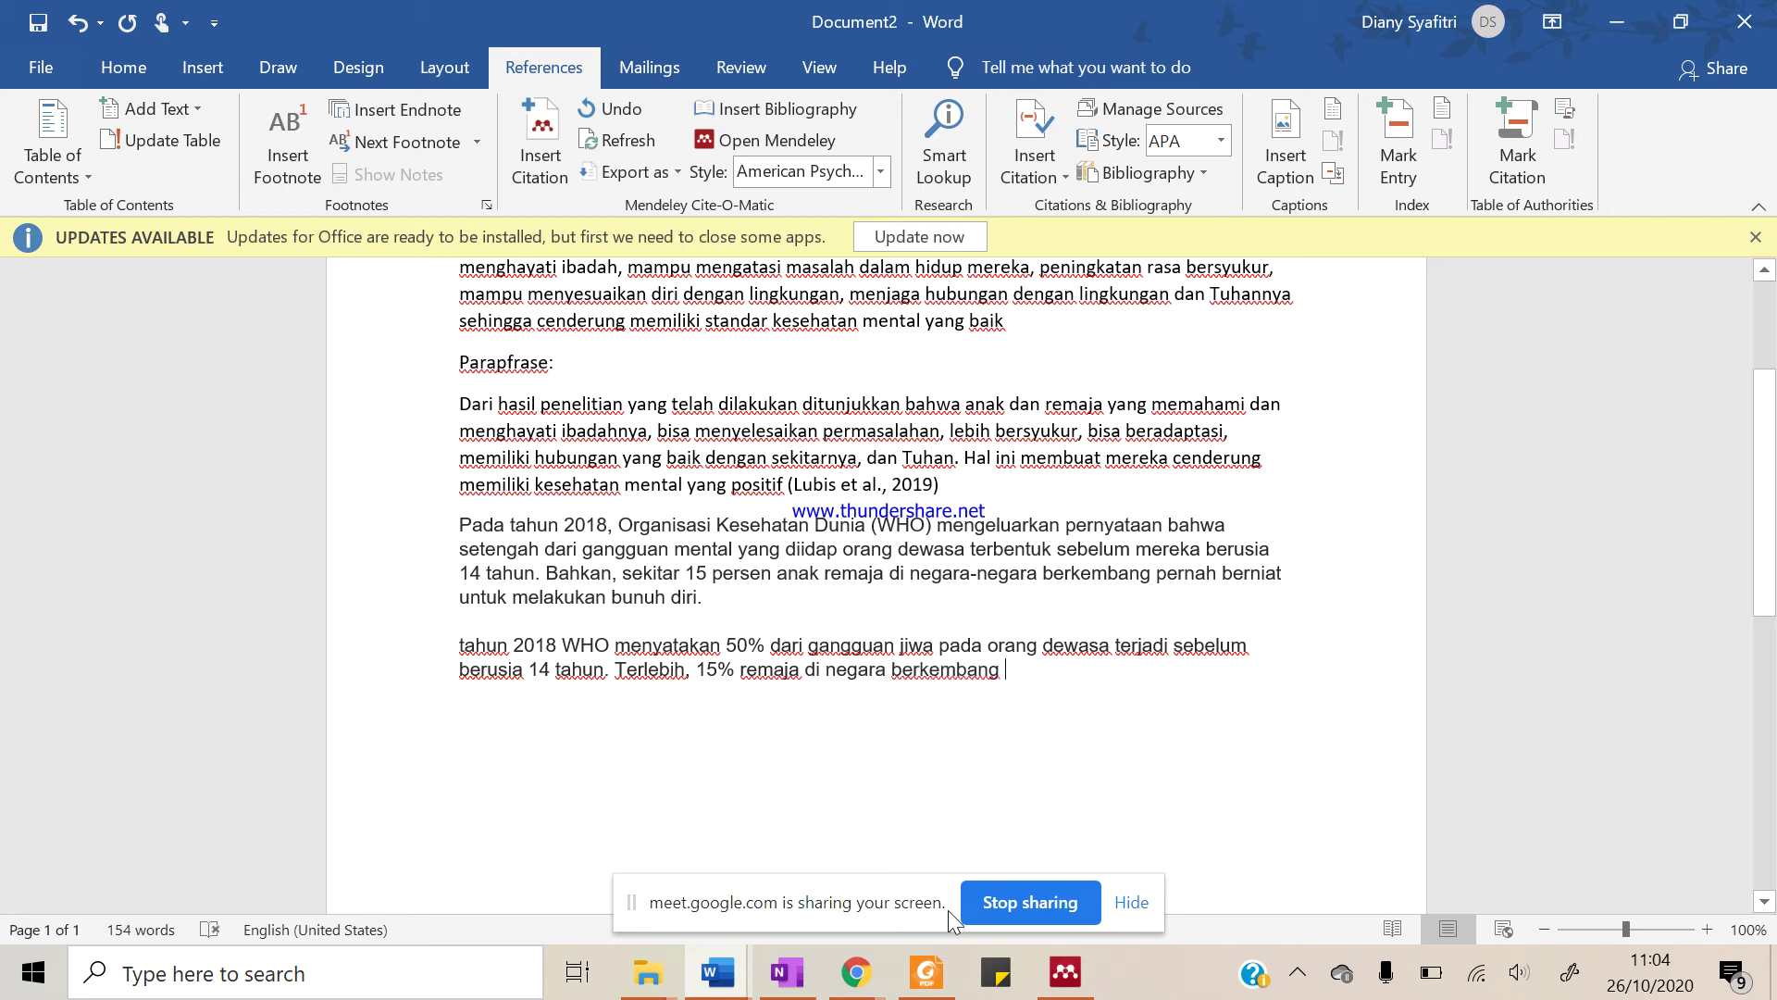
Switch to the Google Meet tab in Chrome, admit the waiting participant, and return to Document2 in Word
click(857, 972)
click(48, 13)
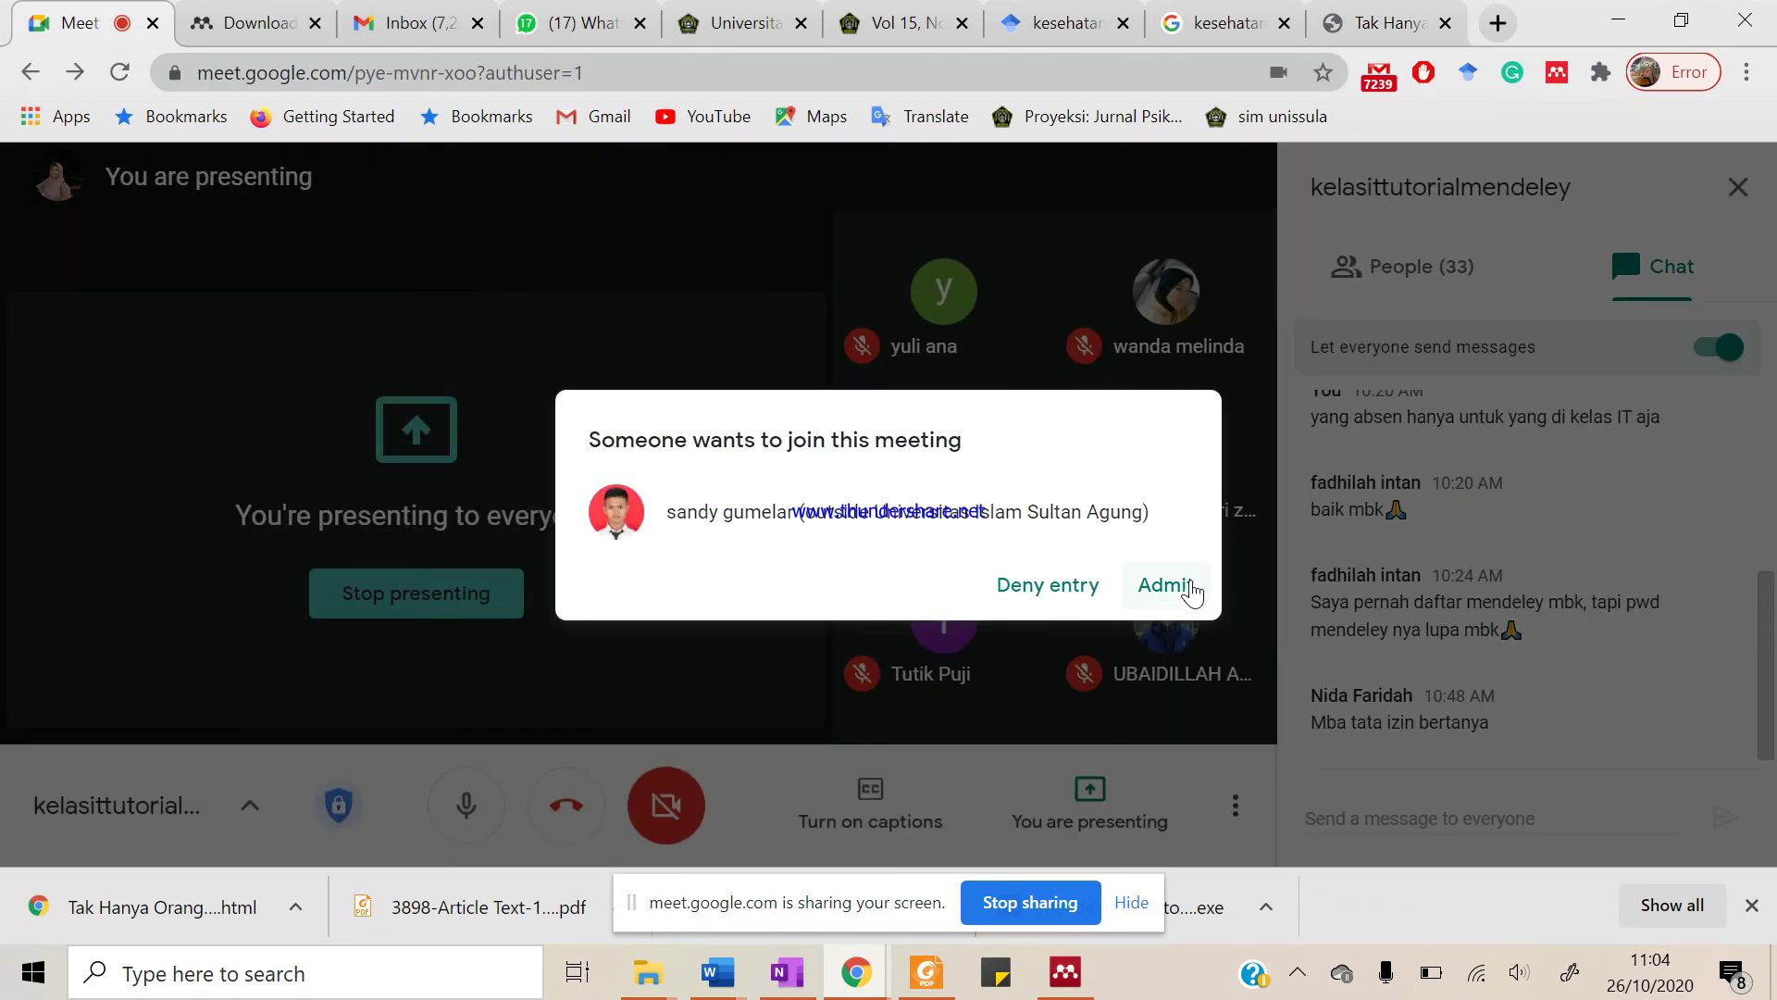
click(1168, 586)
mouse_move(732, 988)
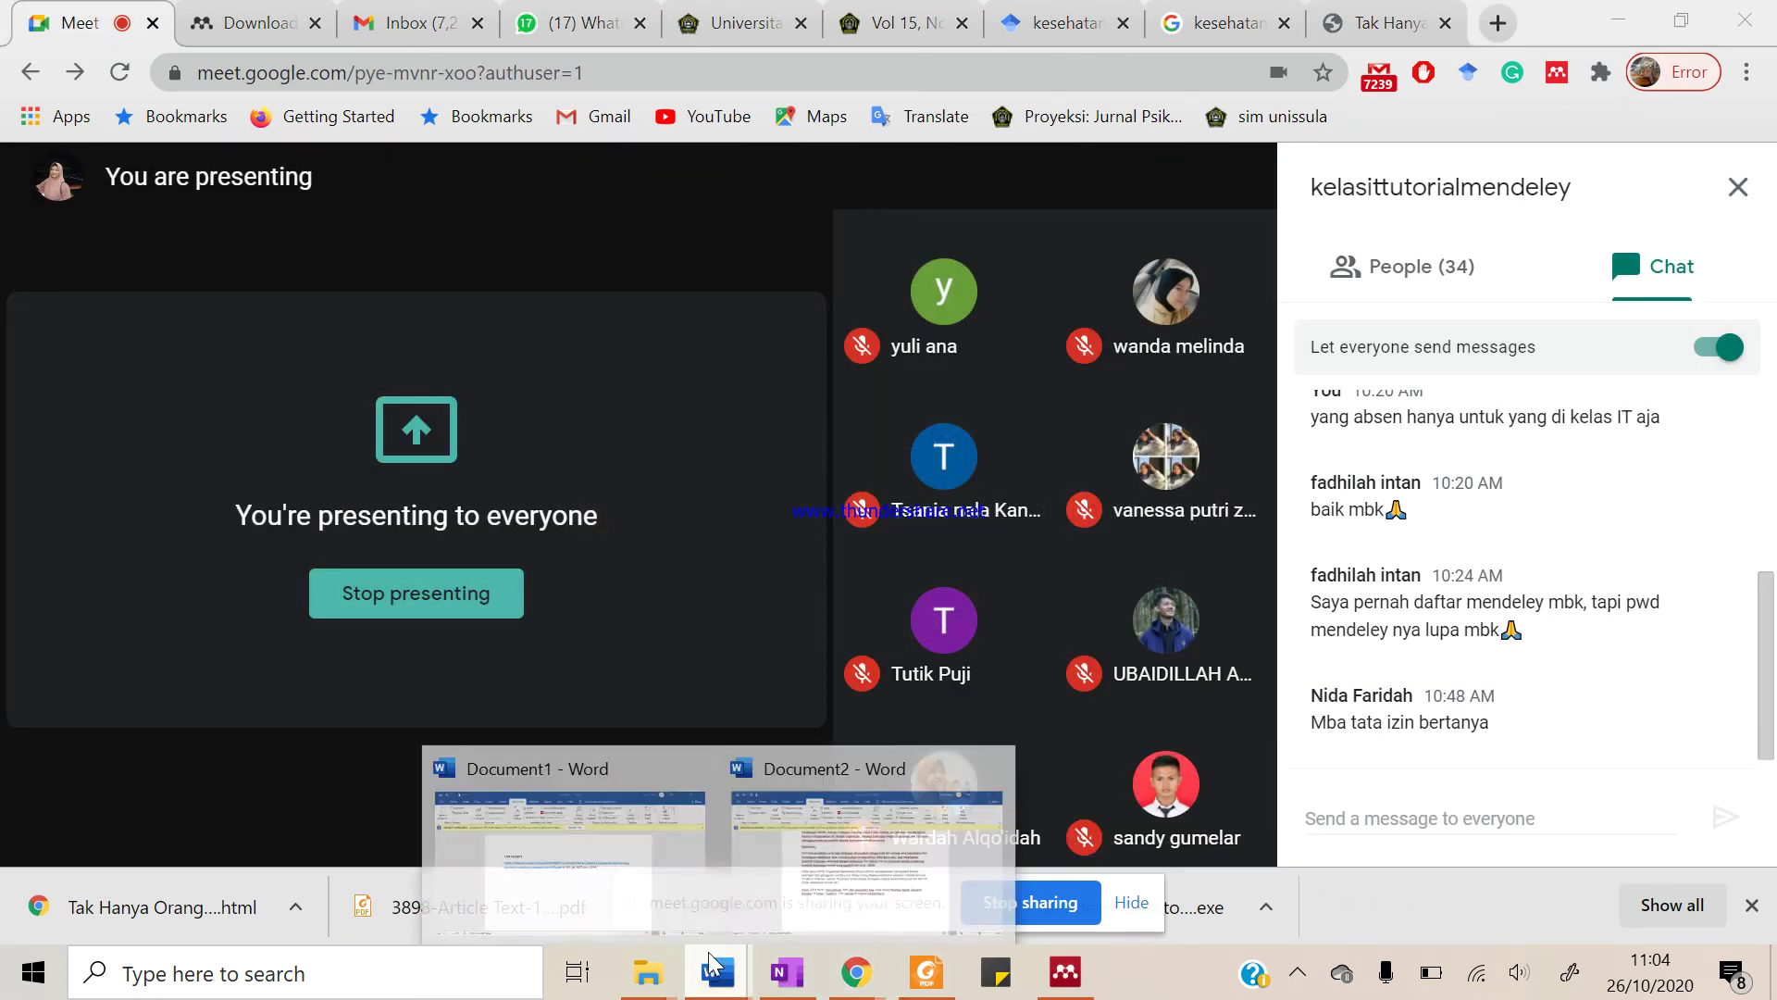
click(857, 841)
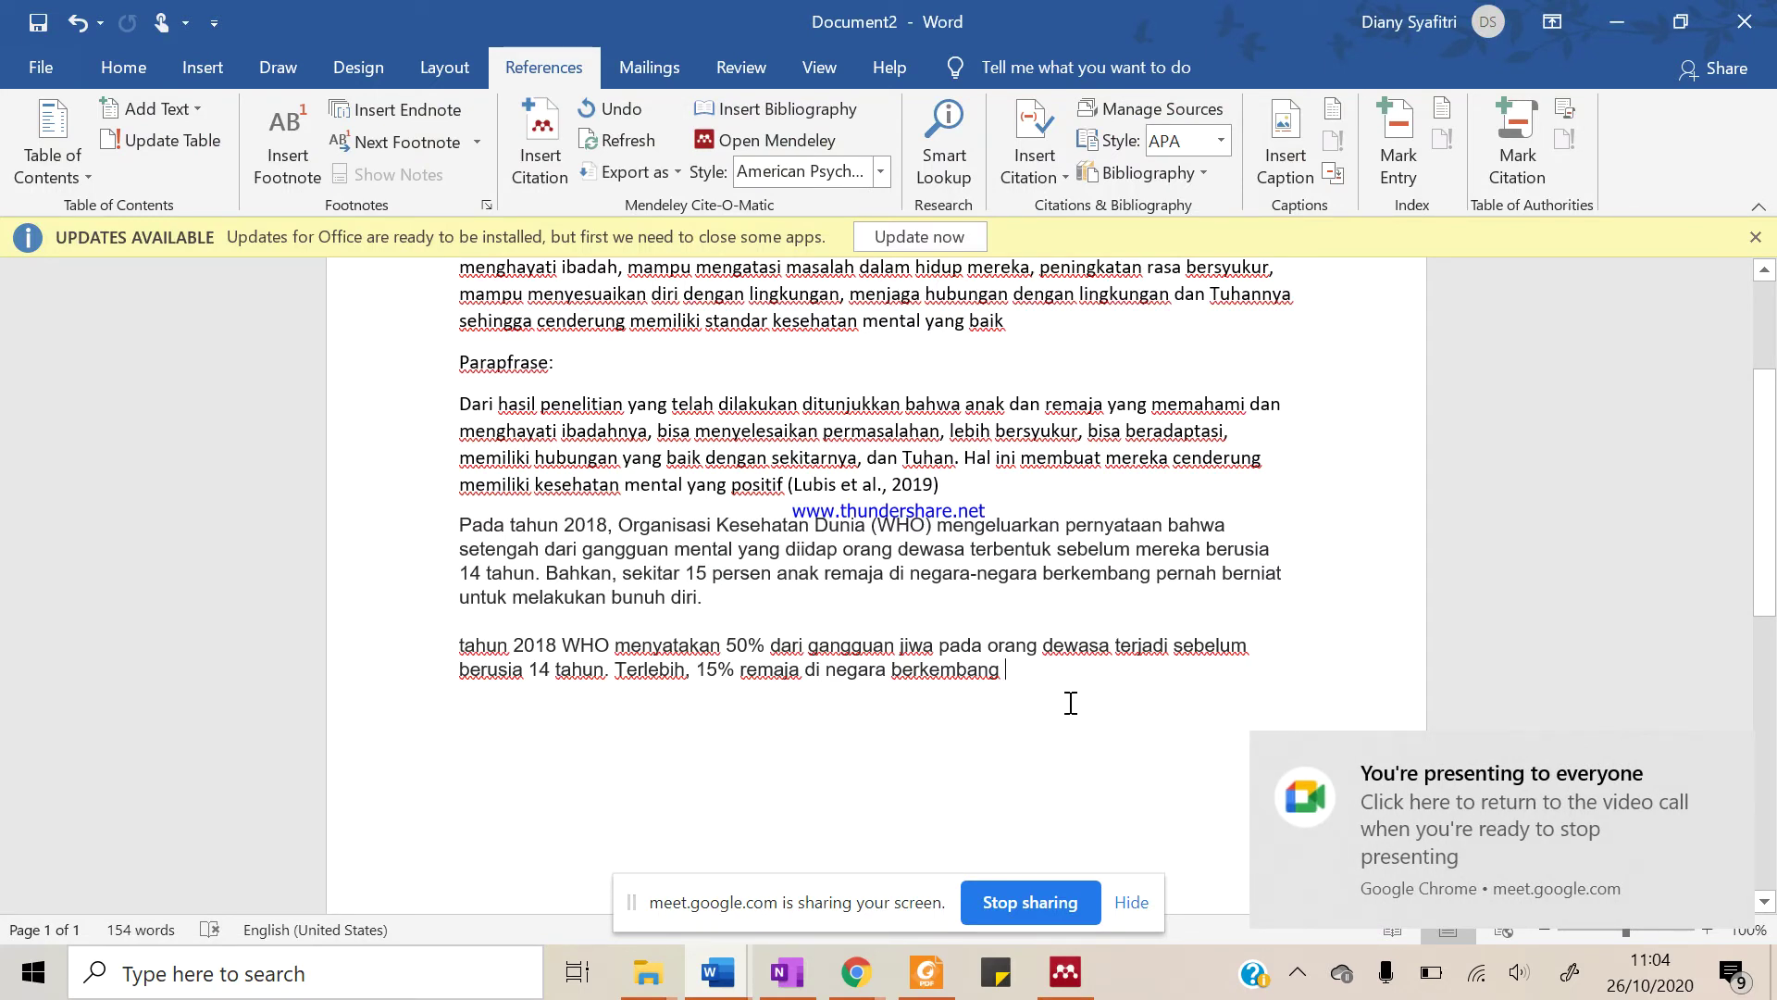
Finish the second sentence of the paraphrase with "memiliki keinginan untuk mengakhiri hidupnya"
text(memiliki)
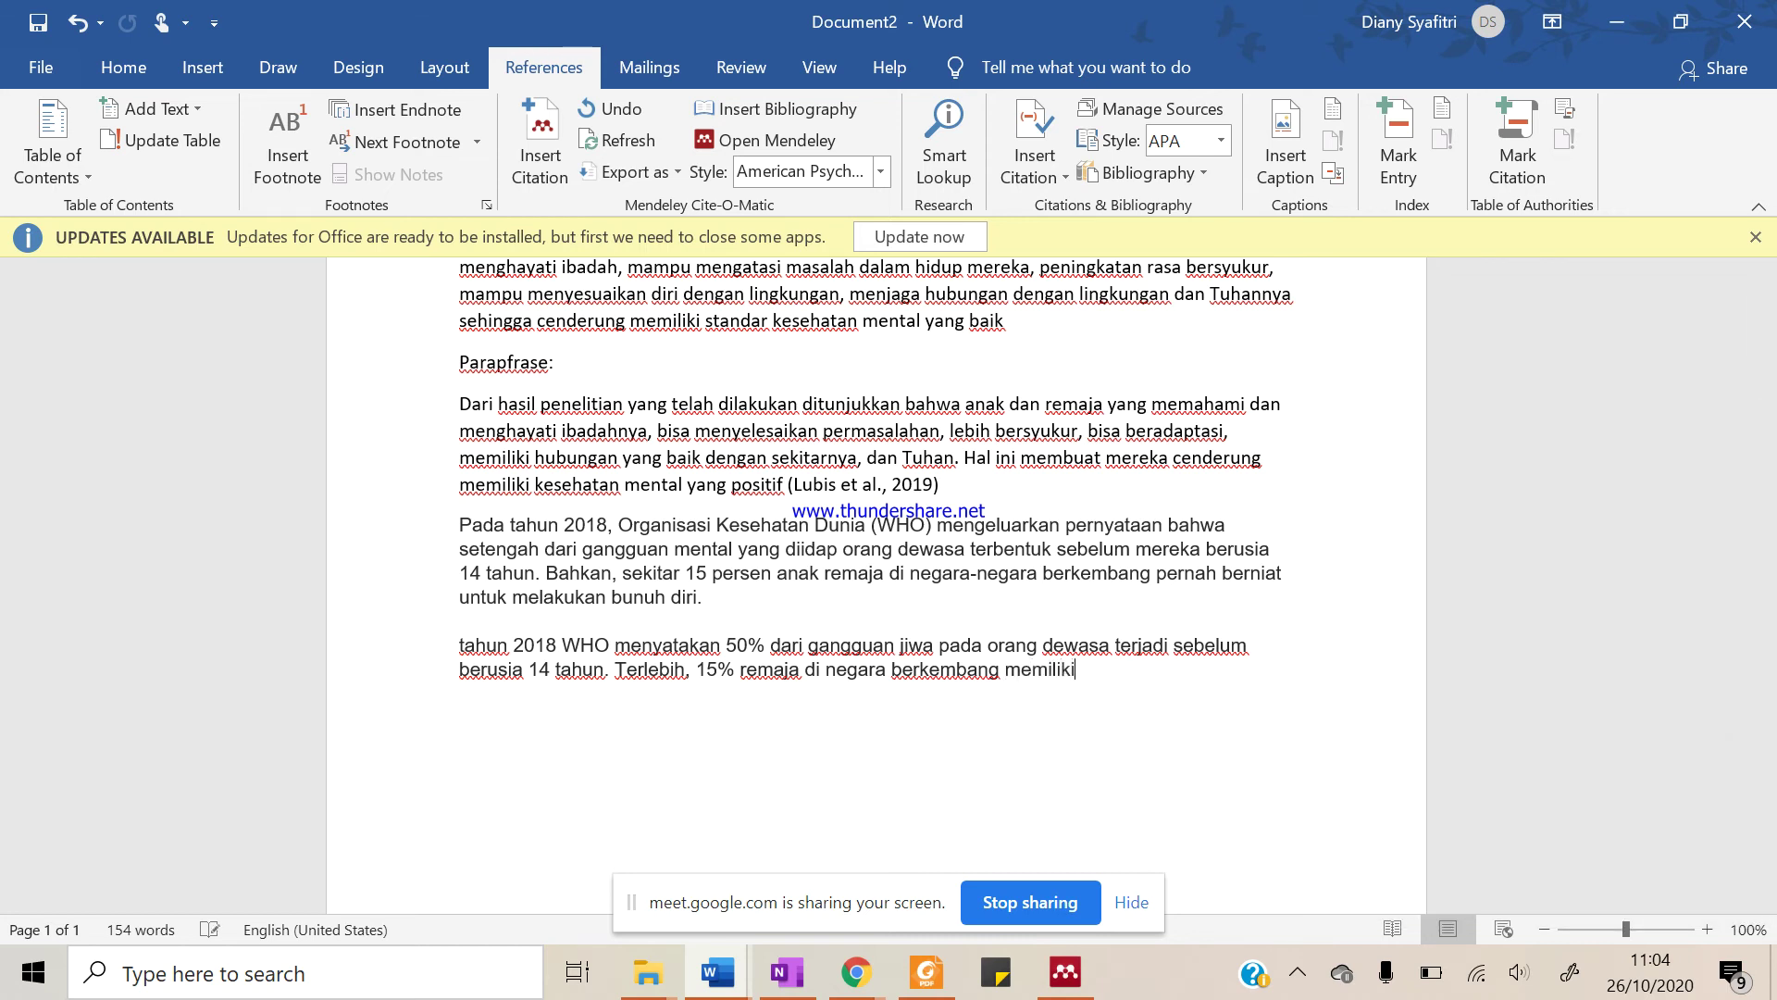
text( keinginan)
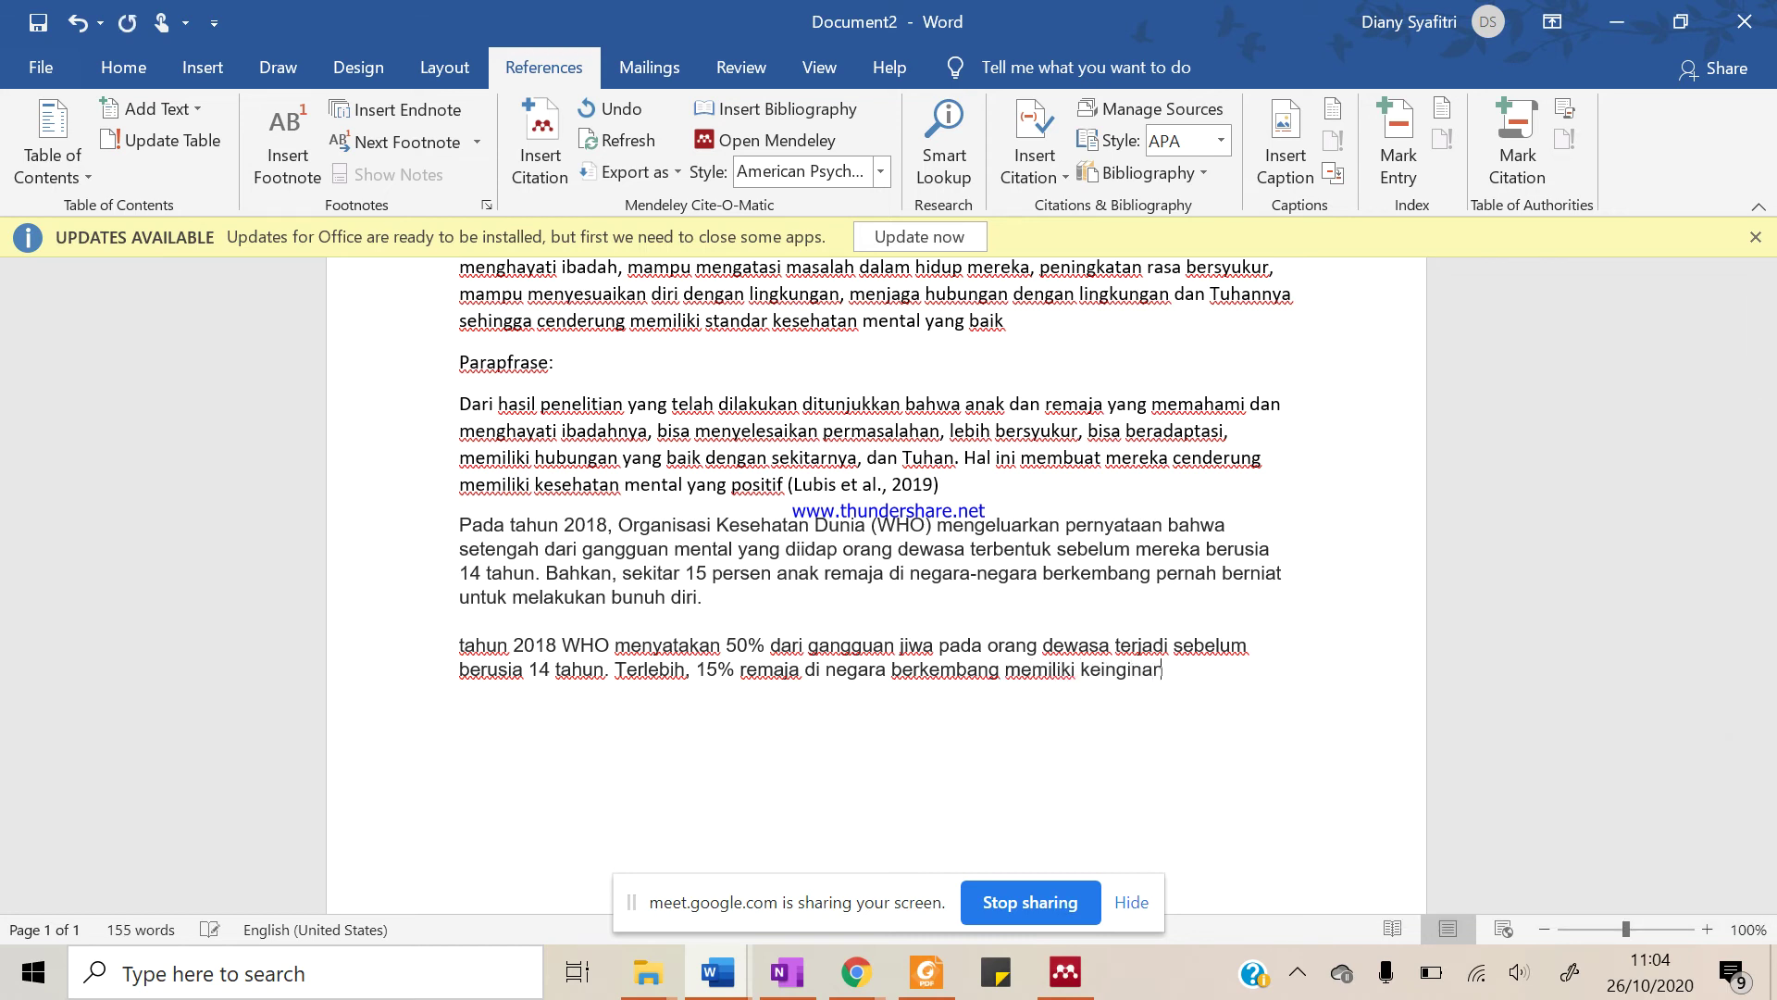
text( at)
key(BackSpace)
key(BackSpace)
key(BackSpace)
key(BackSpace)
key(BackSpace)
key(BackSpace)
key(BackSpace)
key(BackSpace)
key(BackSpace)
key(BackSpace)
key(BackSpace)
key(BackSpace)
text(keingnan)
text(inan untuk mengakhi)
text(ri hidupnya)
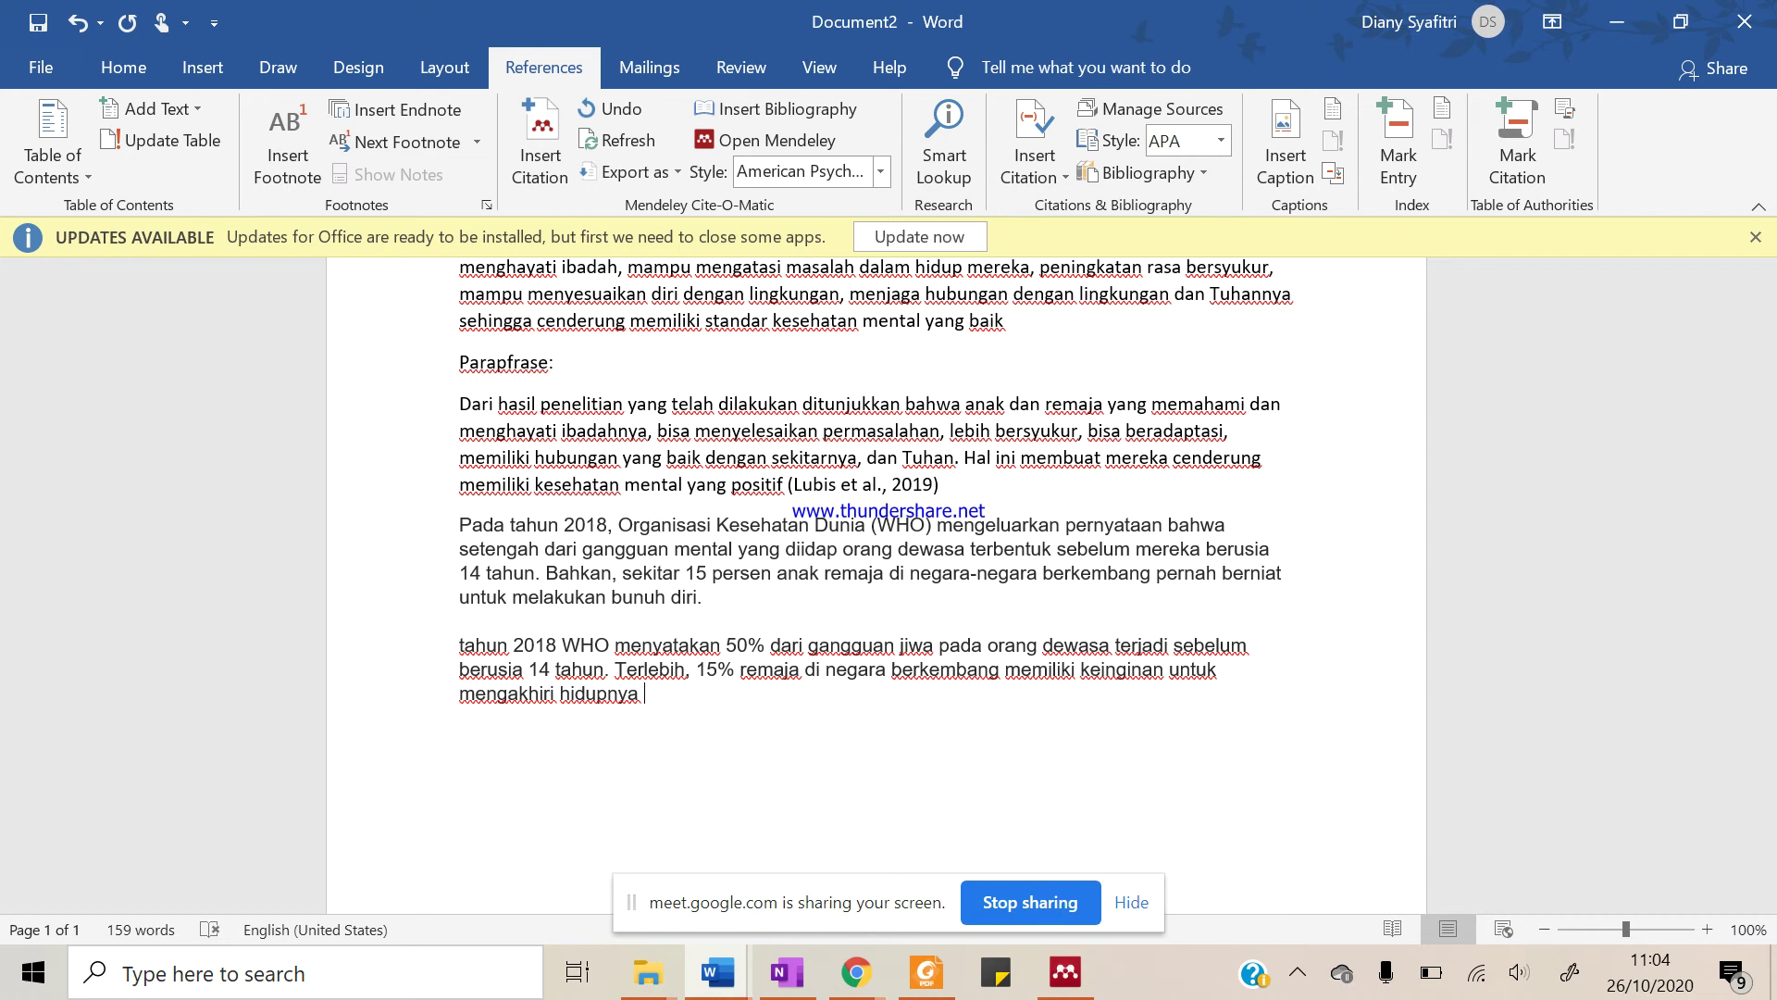
click(1071, 702)
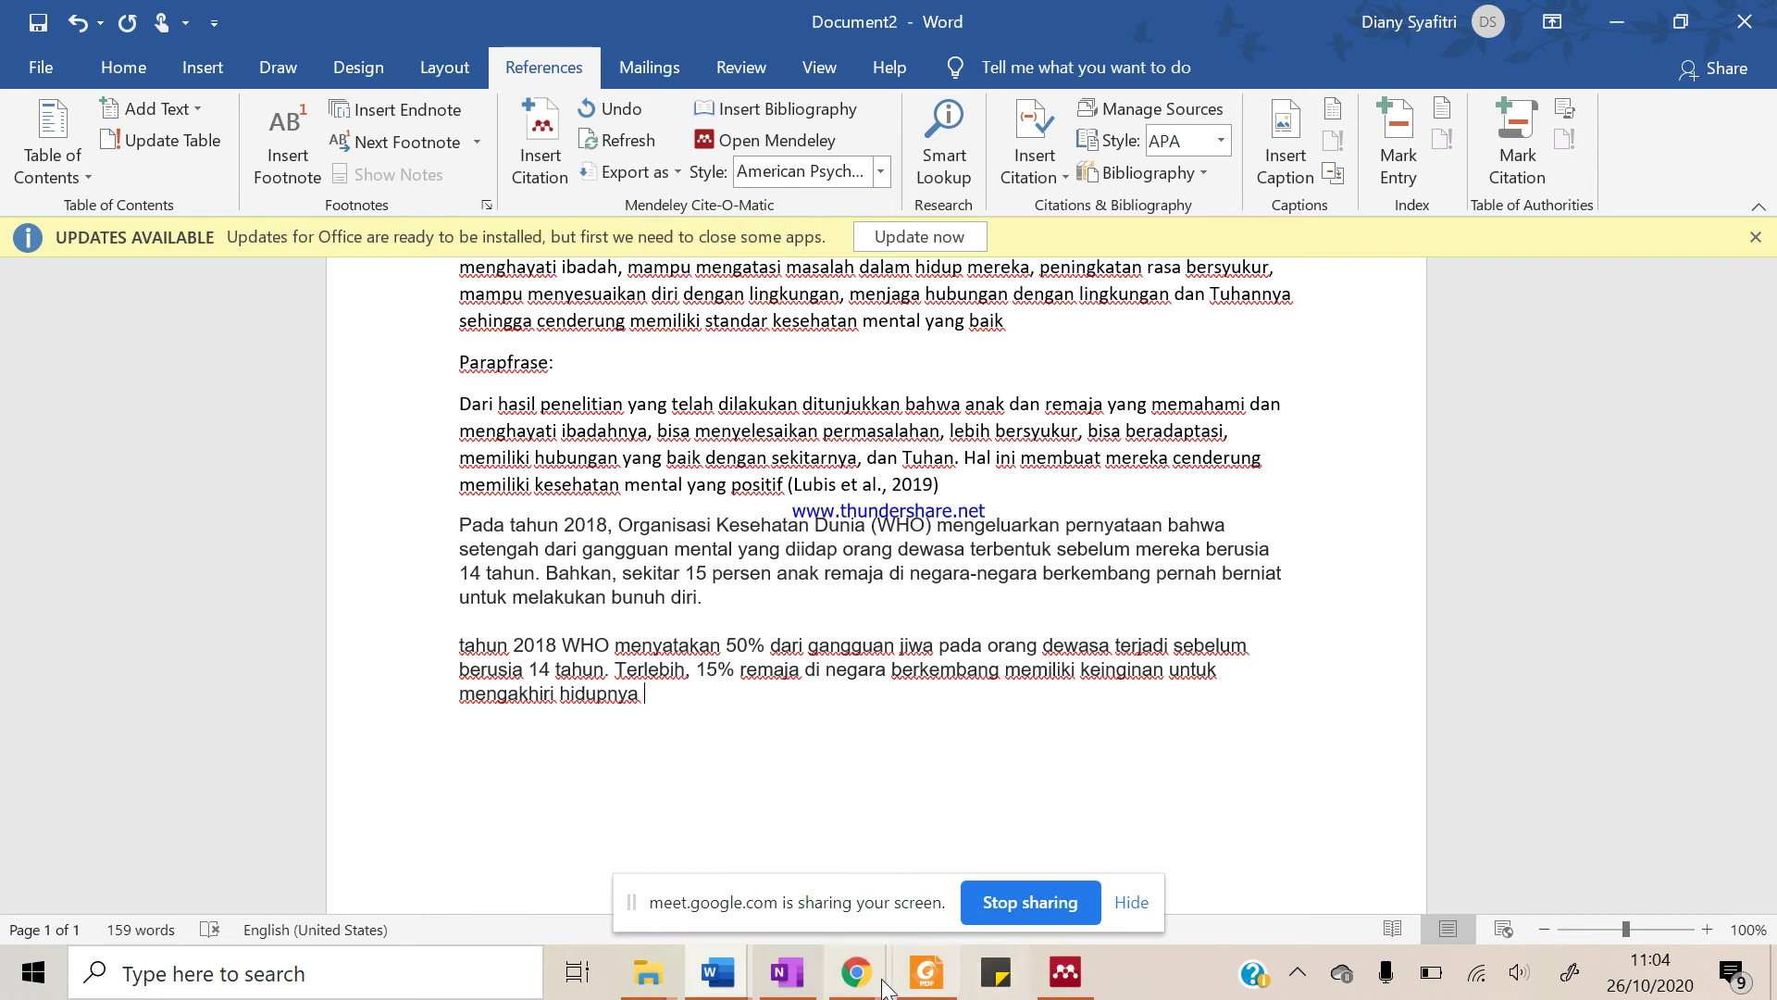
Switch to Mendeley and check the author of the Kompas web page entry in the kesehatan mental remaja folder
click(1066, 972)
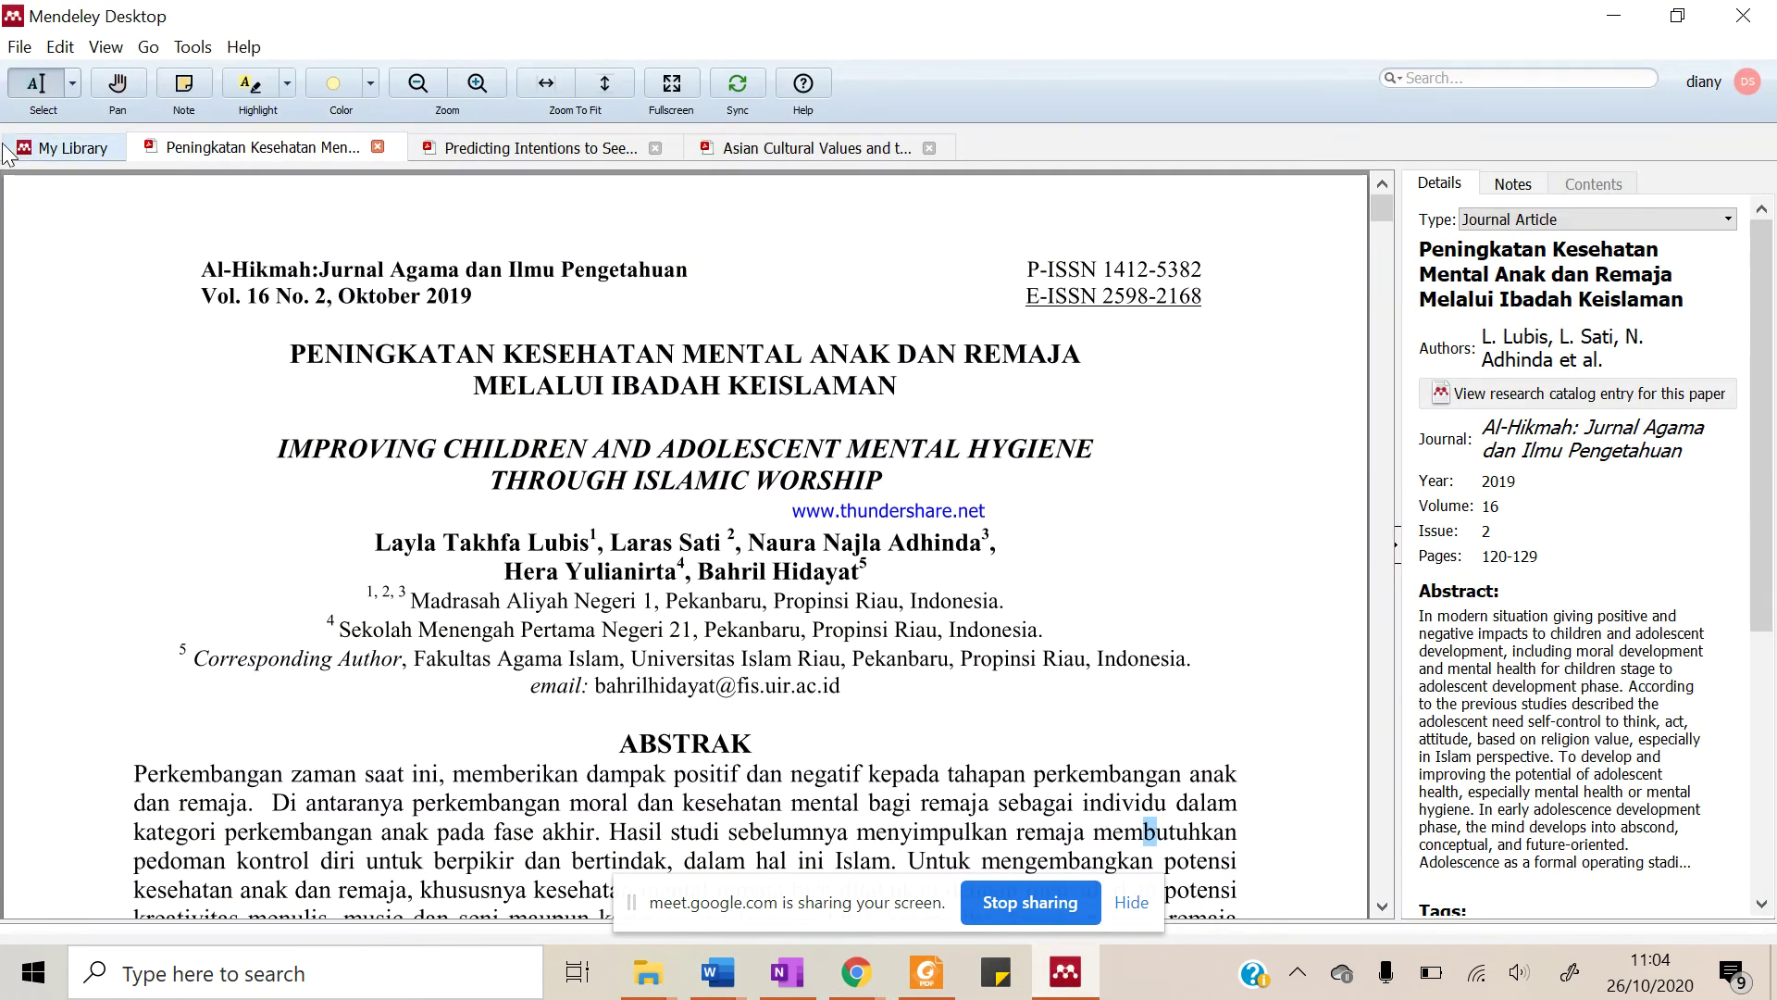
click(65, 147)
click(411, 376)
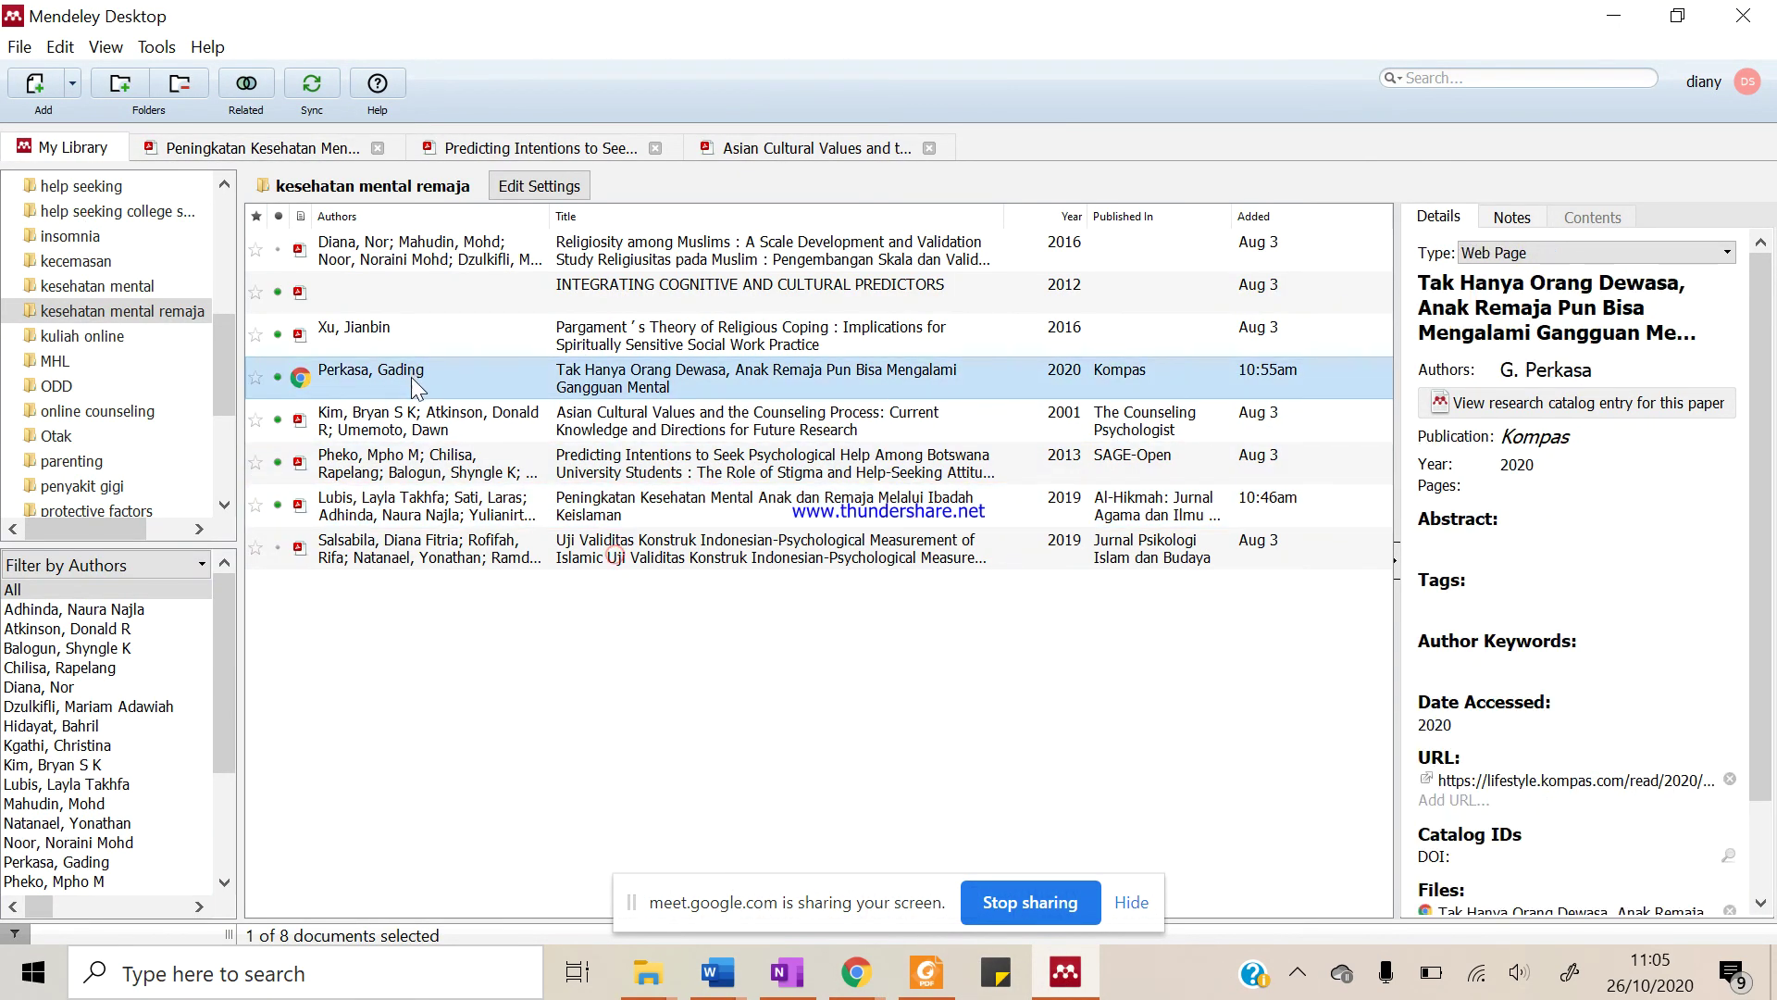
click(718, 972)
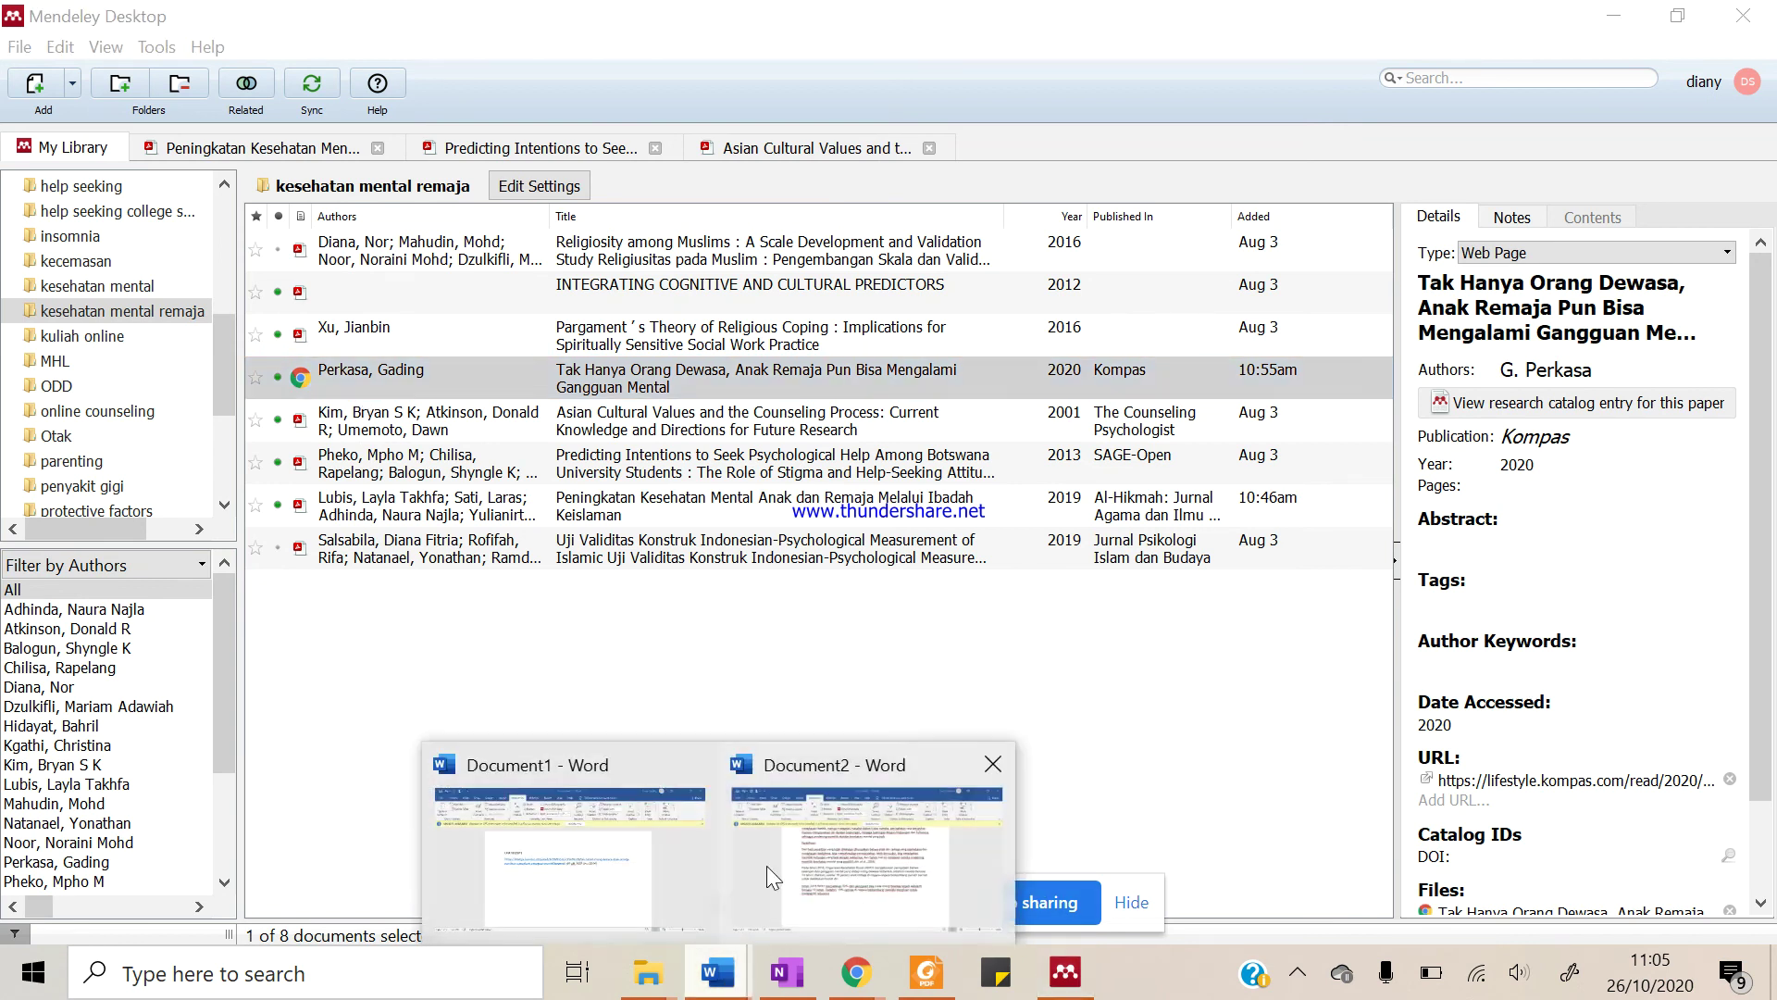
Return to Document2 in Word and insert a Mendeley citation for the 2020 Kompas article at the end of the WHO paraphrase
click(766, 864)
click(540, 148)
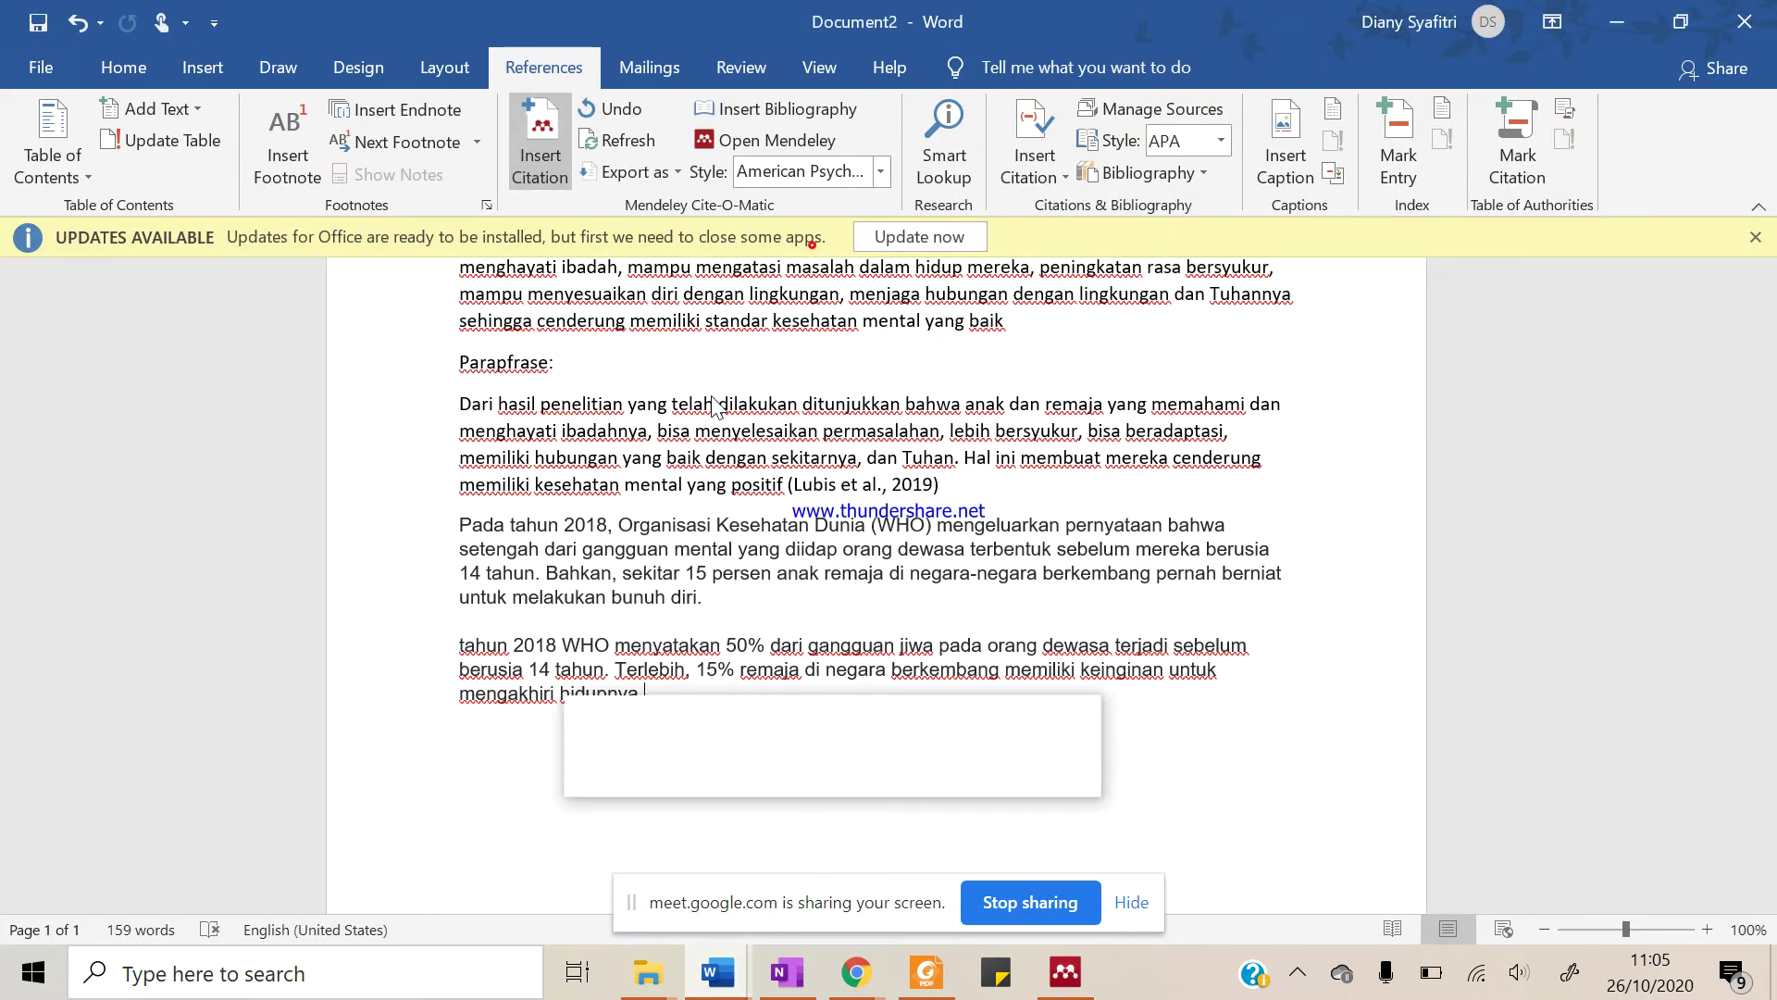
text(gading)
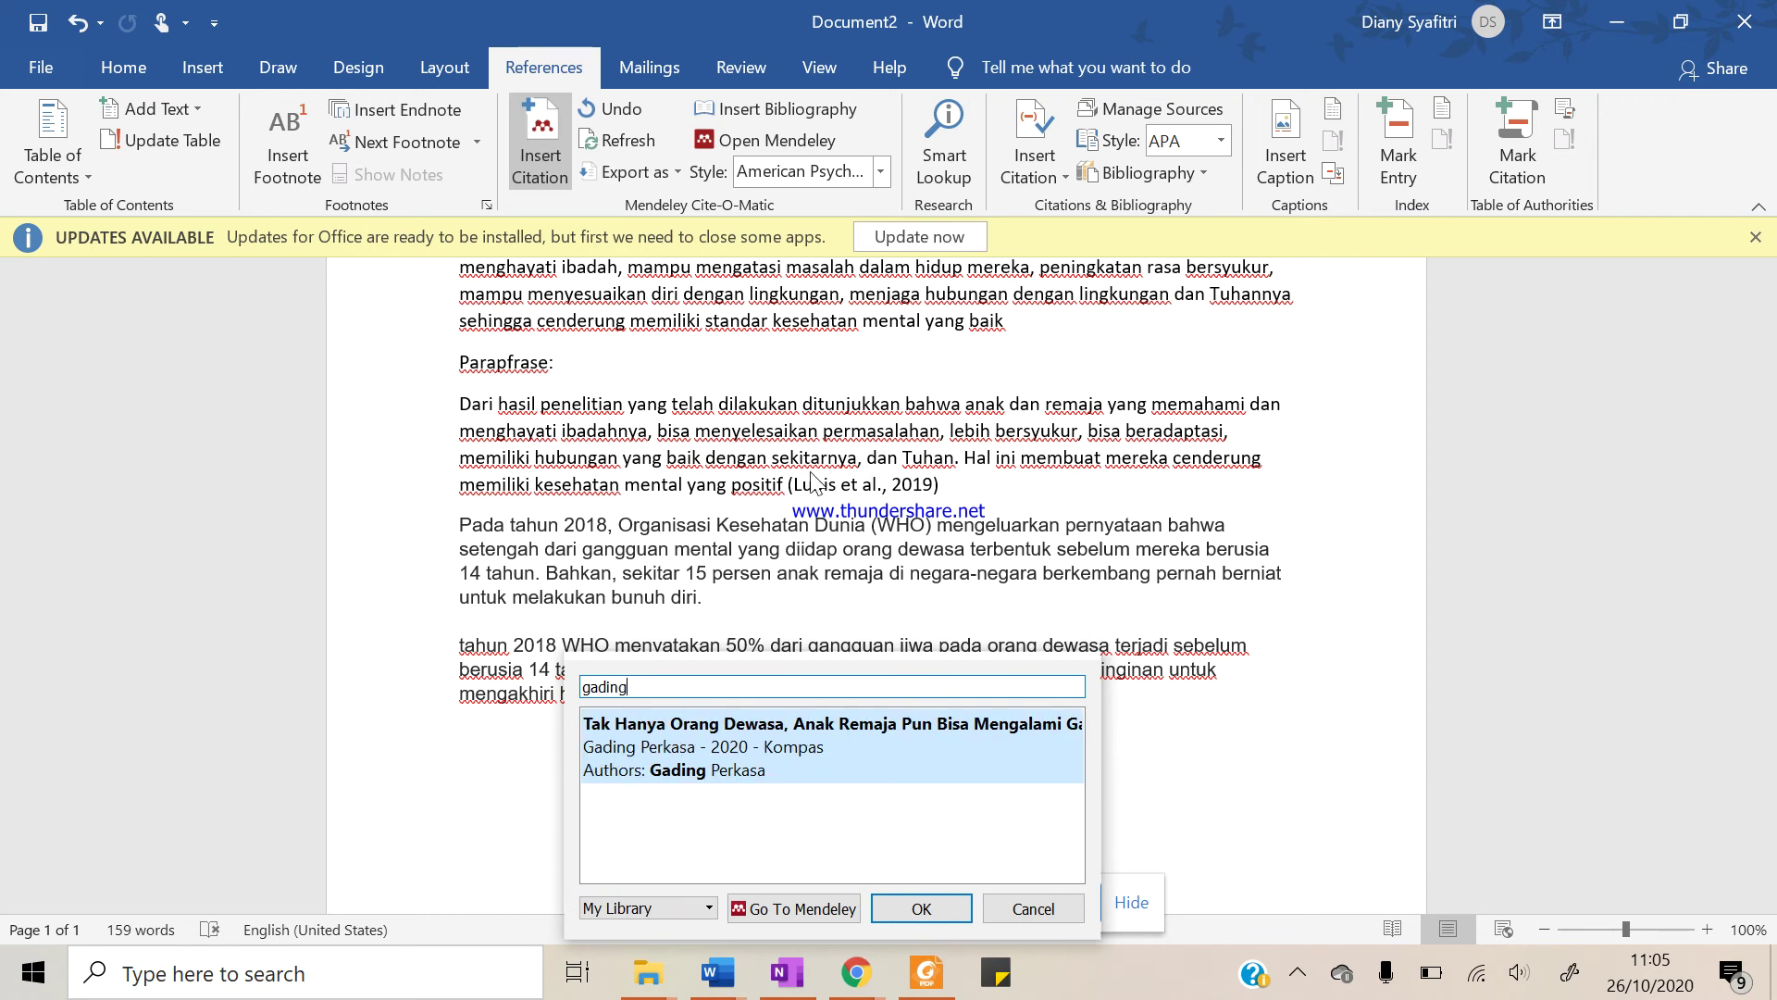
key(Return)
key(Return)
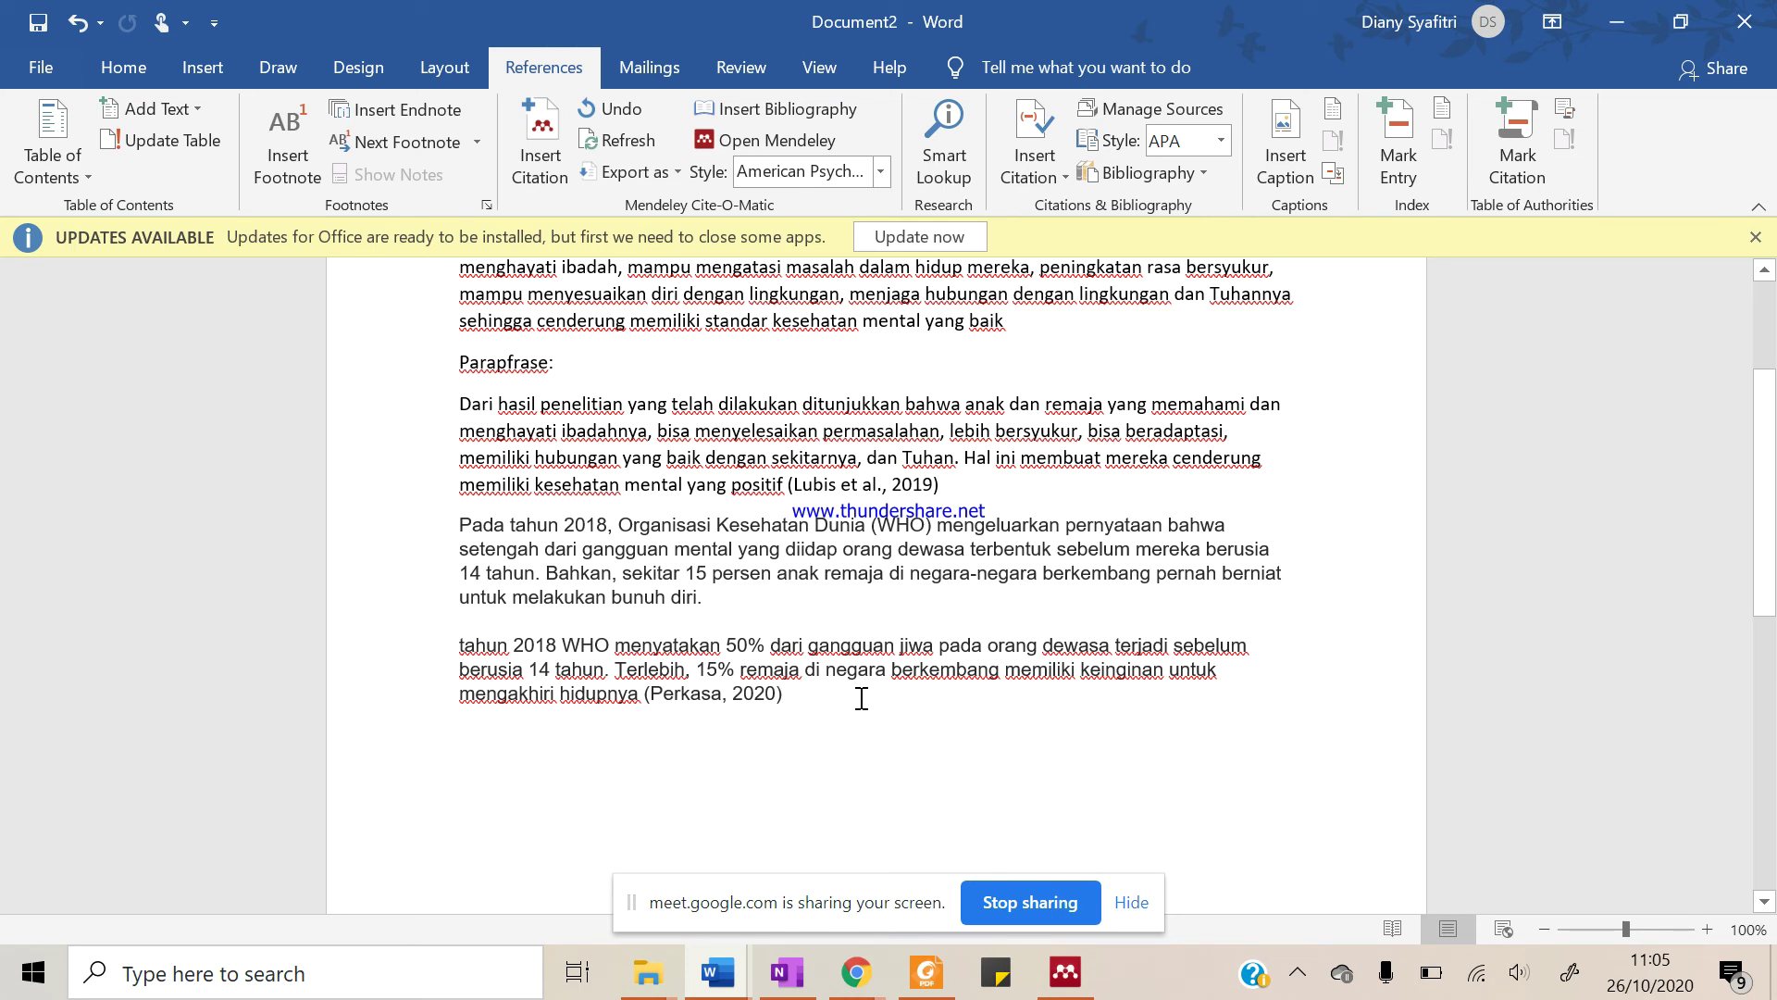
Add the heading "DAFTAR PUSTAKA" below the WHO paraphrase and insert the Mendeley bibliography under it
key(Return)
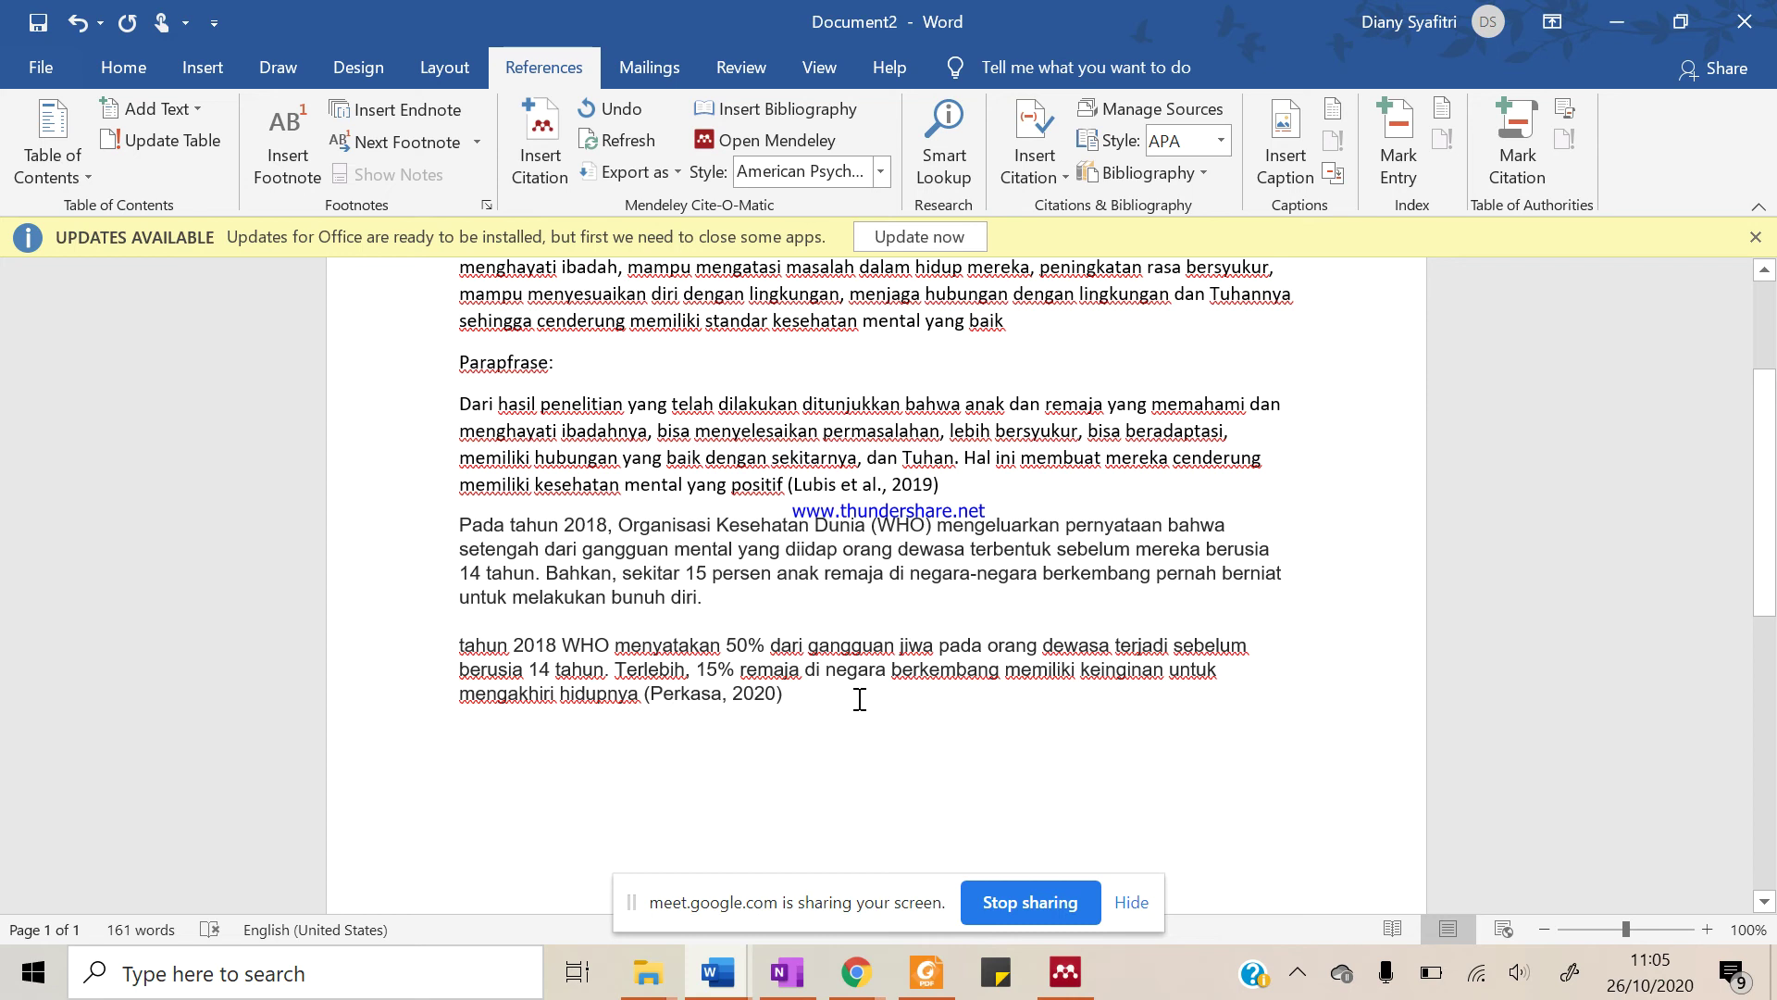
text(DAFTAR PU$)
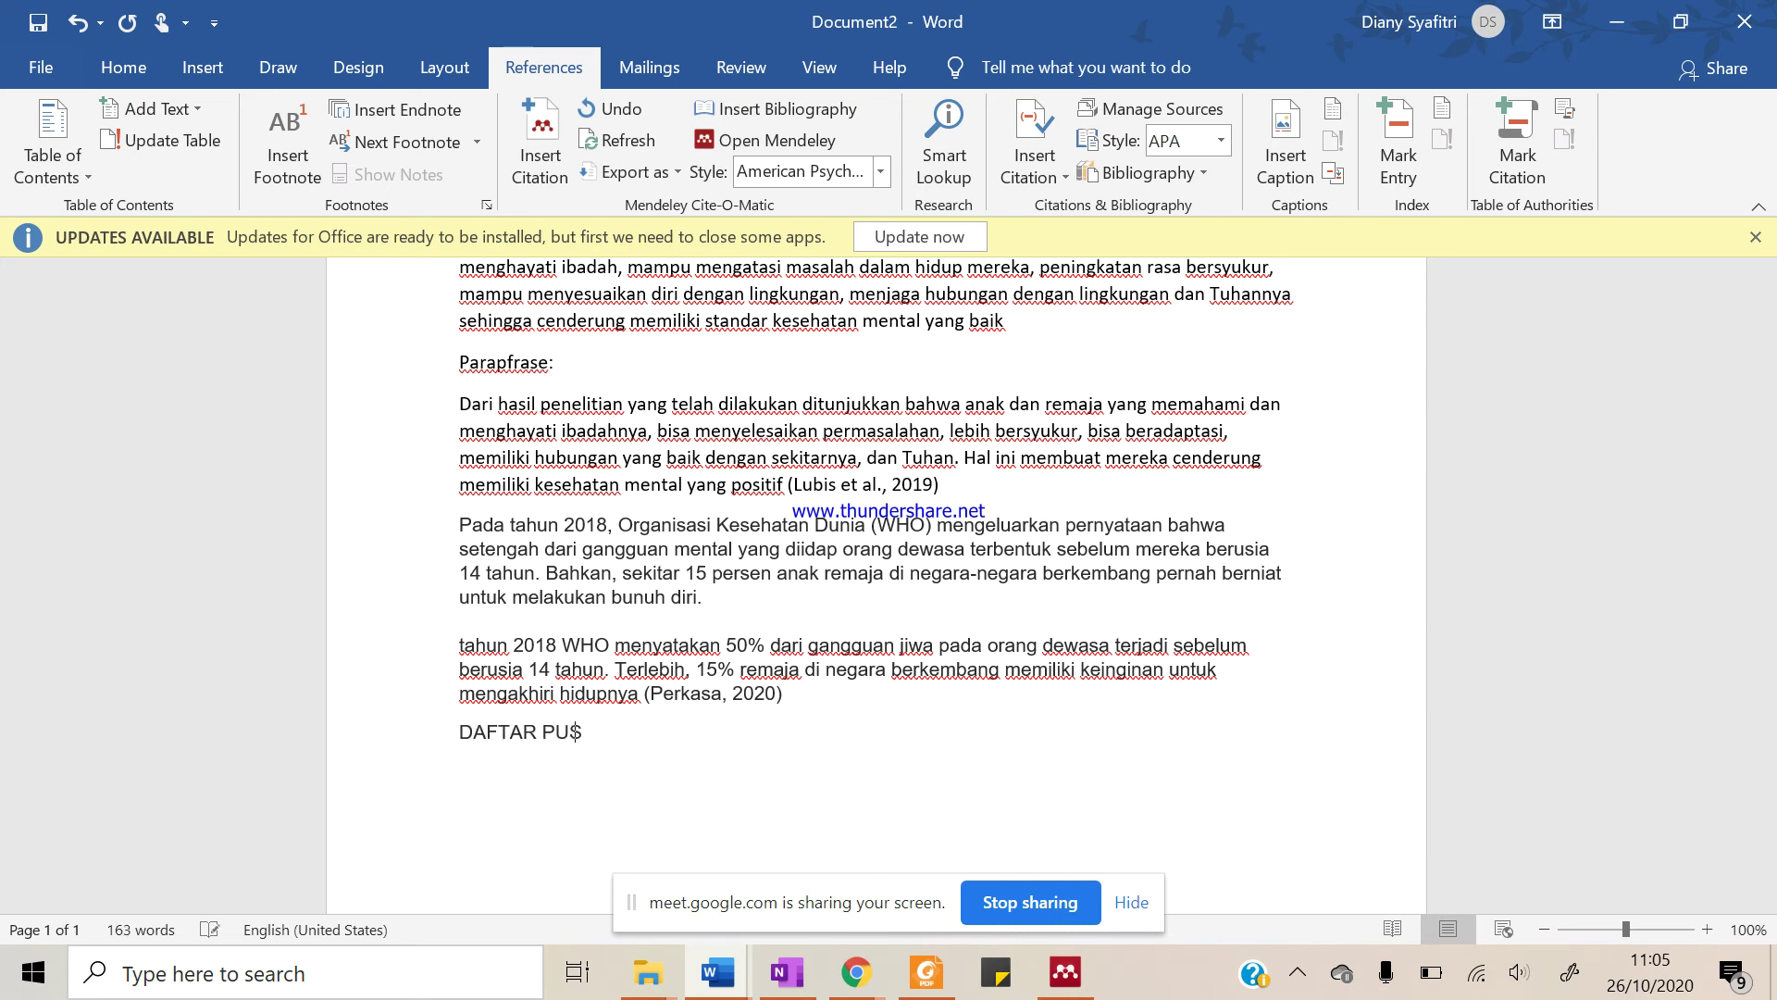
key(BackSpace)
text(STAKA)
key(Return)
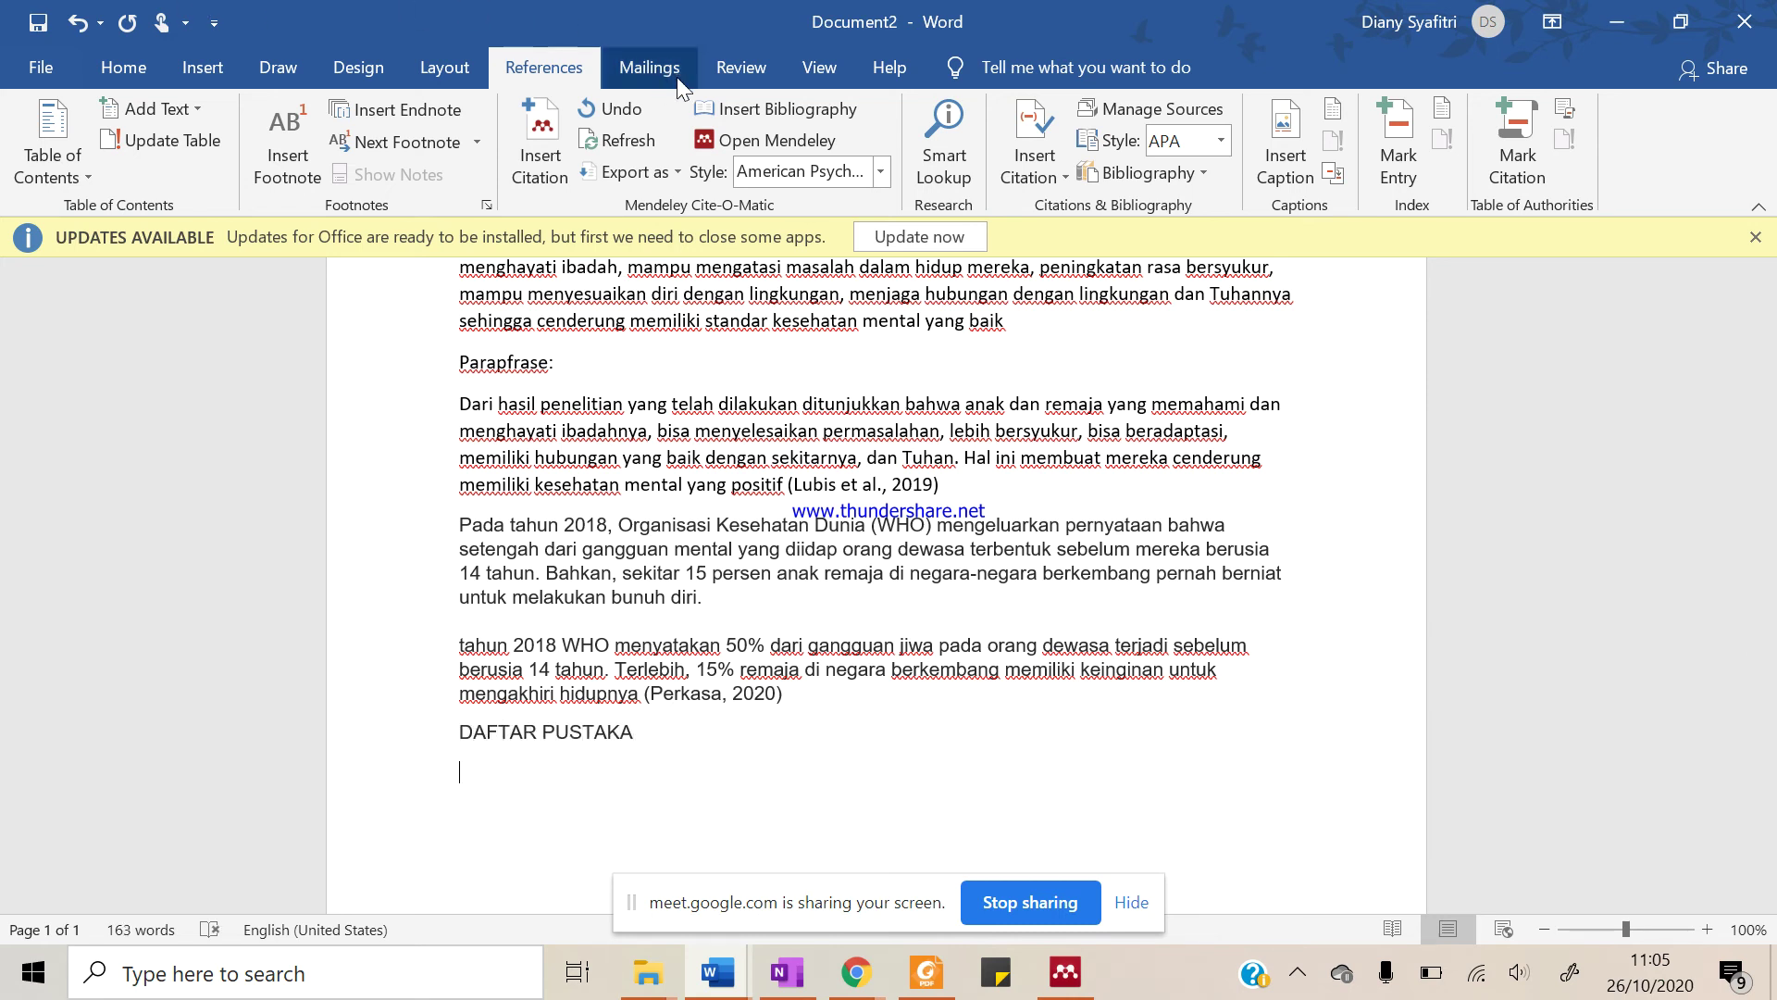
click(757, 110)
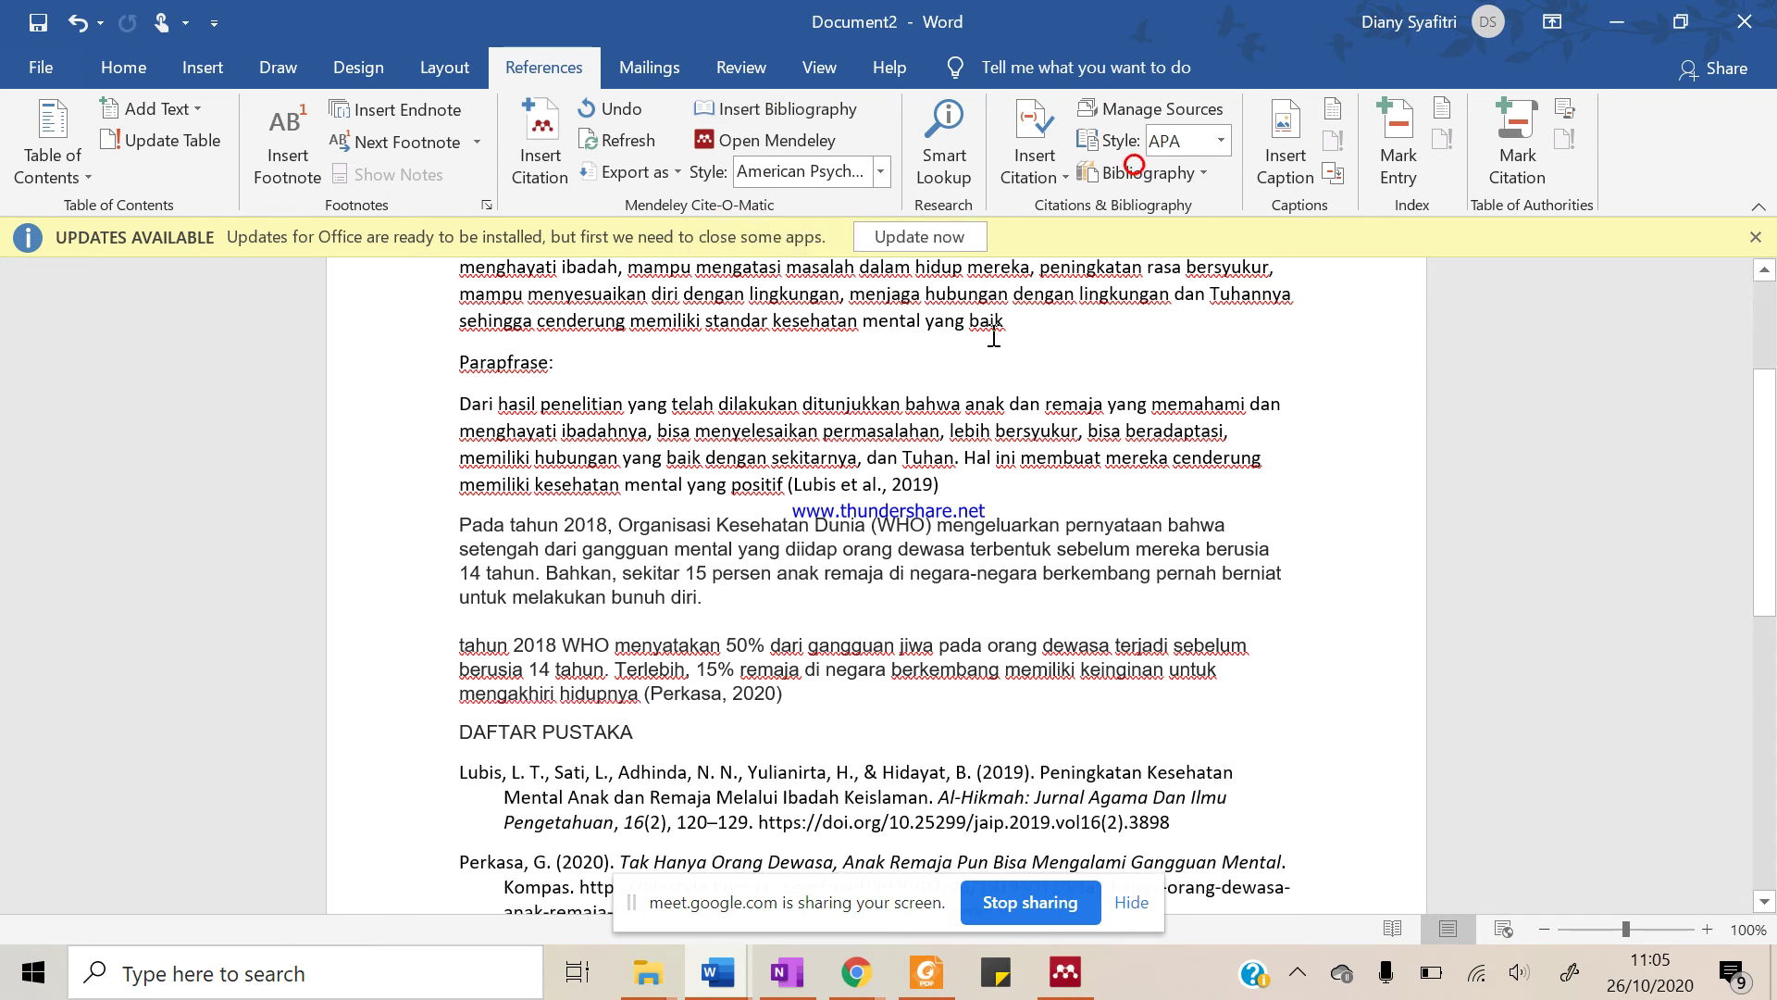
Examine the journal and Kompas entries in the reference list under DAFTAR PUSTAKA
scroll(1003, 378, down, 2)
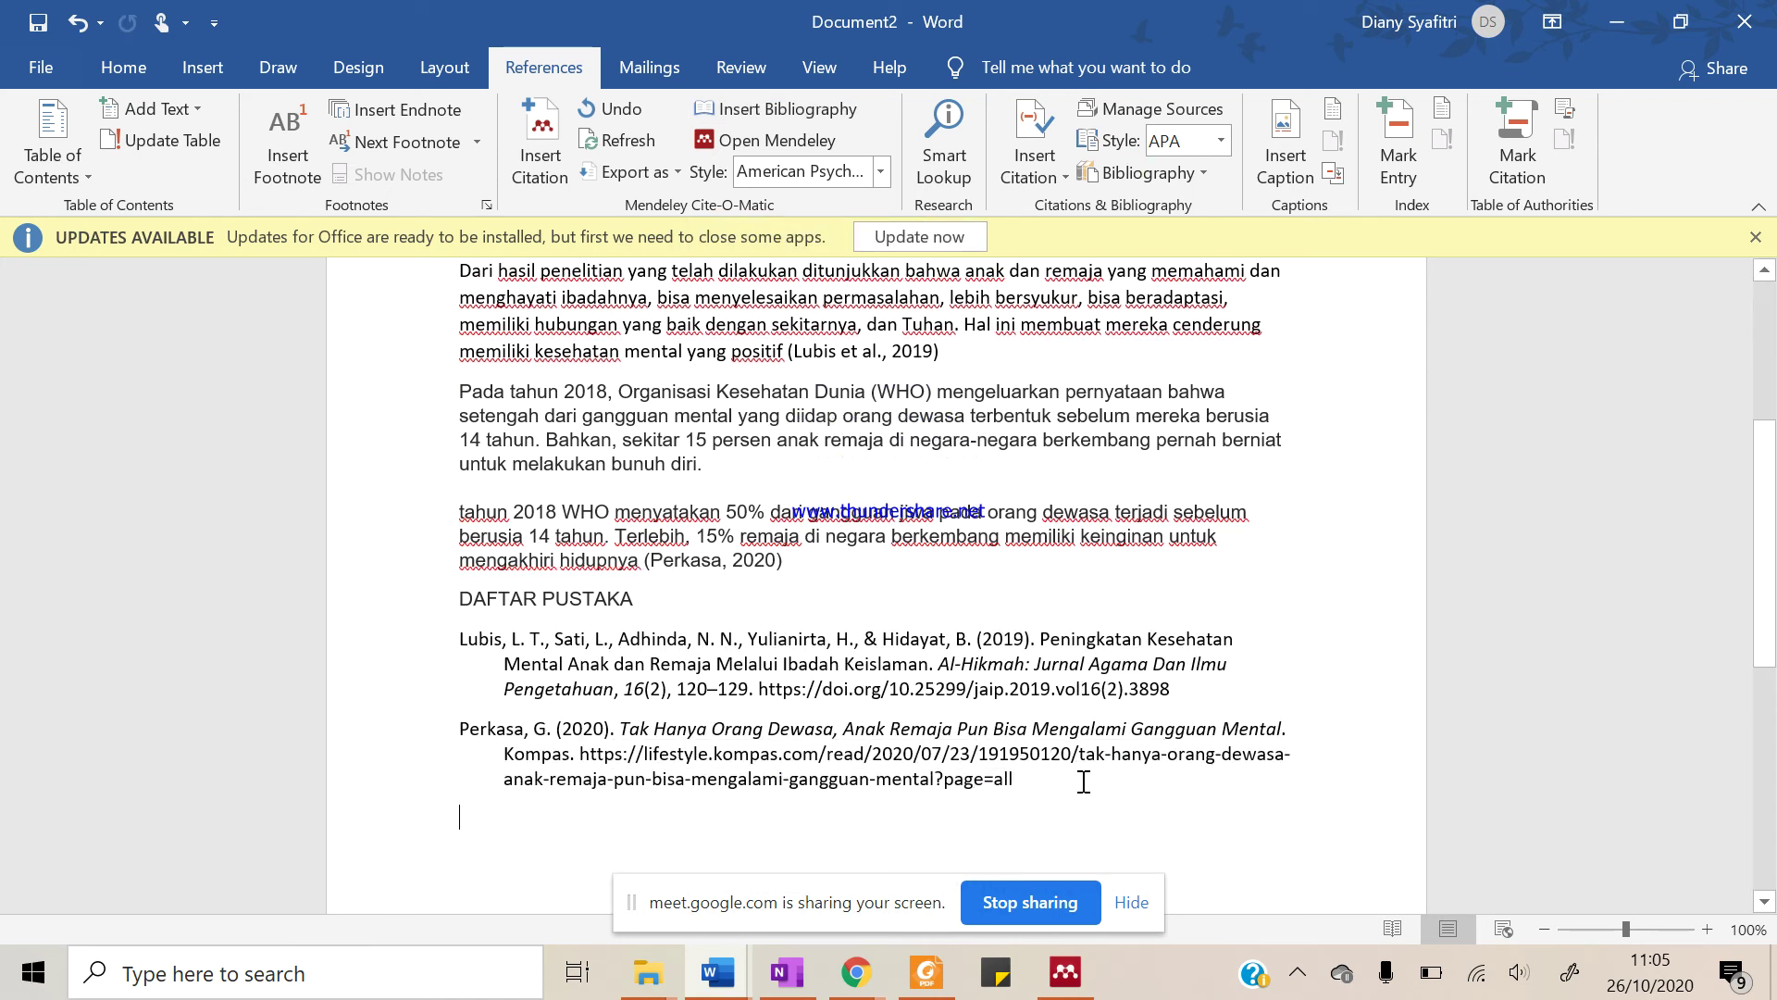
drag(1082, 774, 1084, 787)
drag(1332, 761, 1328, 671)
click(1274, 578)
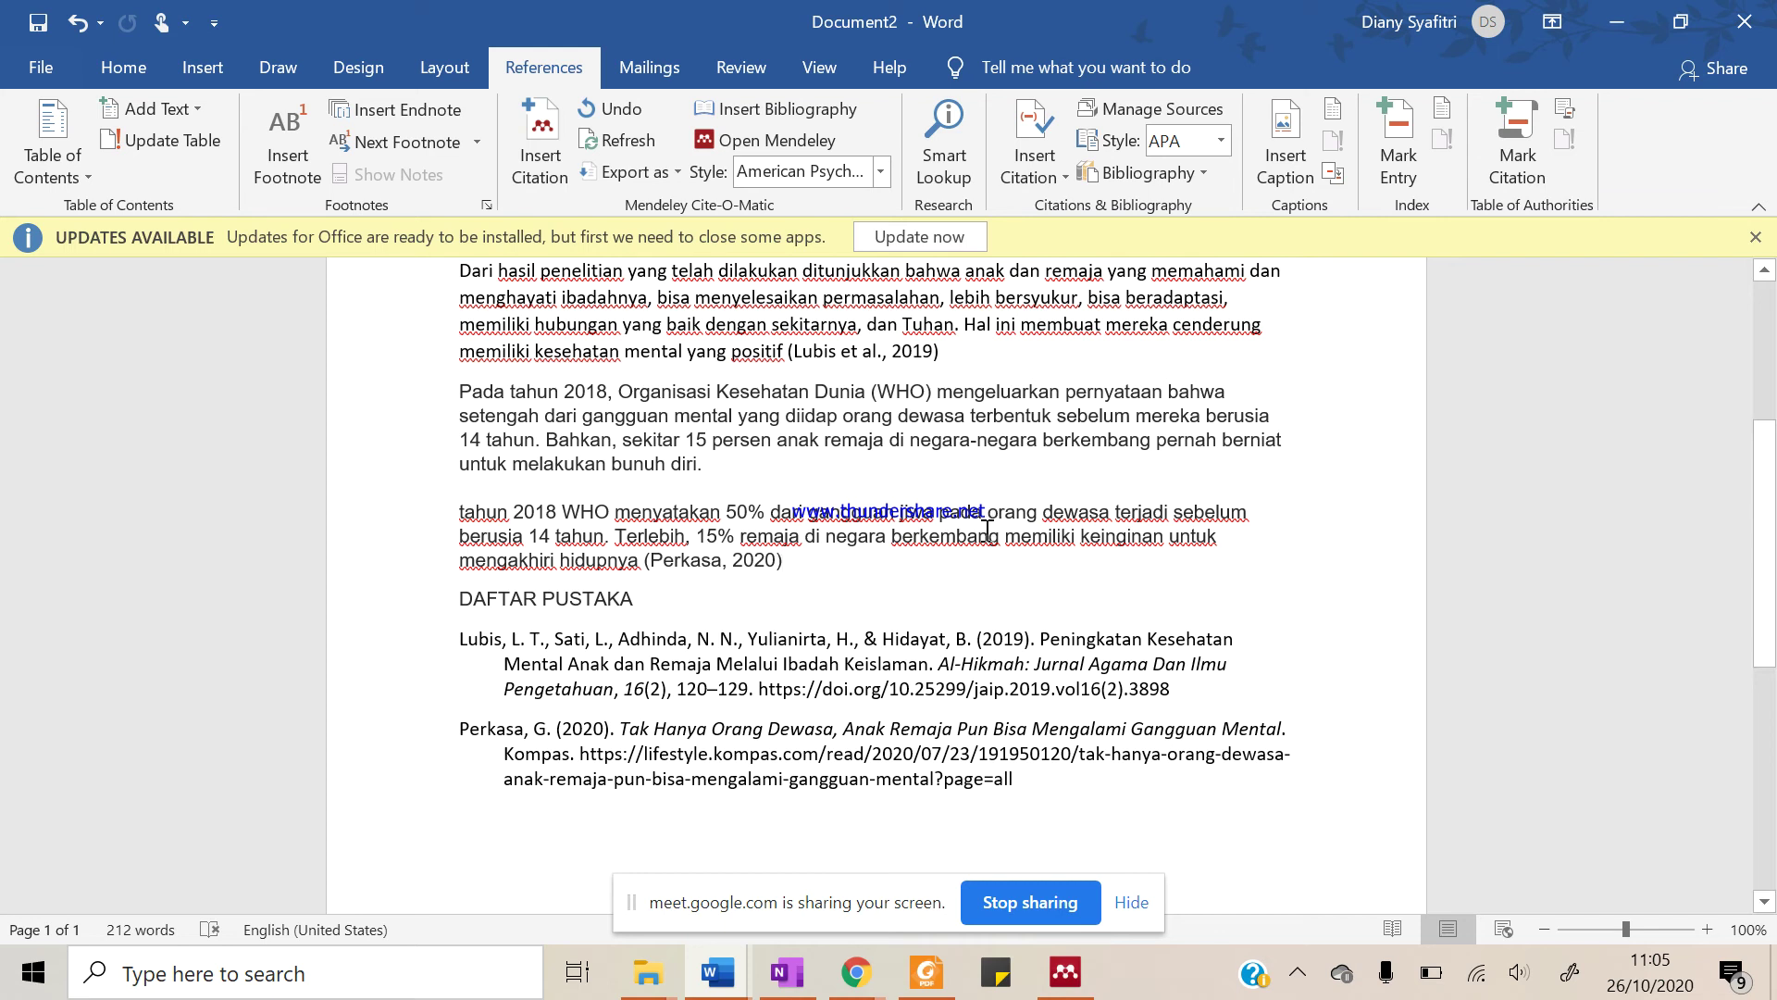
click(604, 686)
click(453, 648)
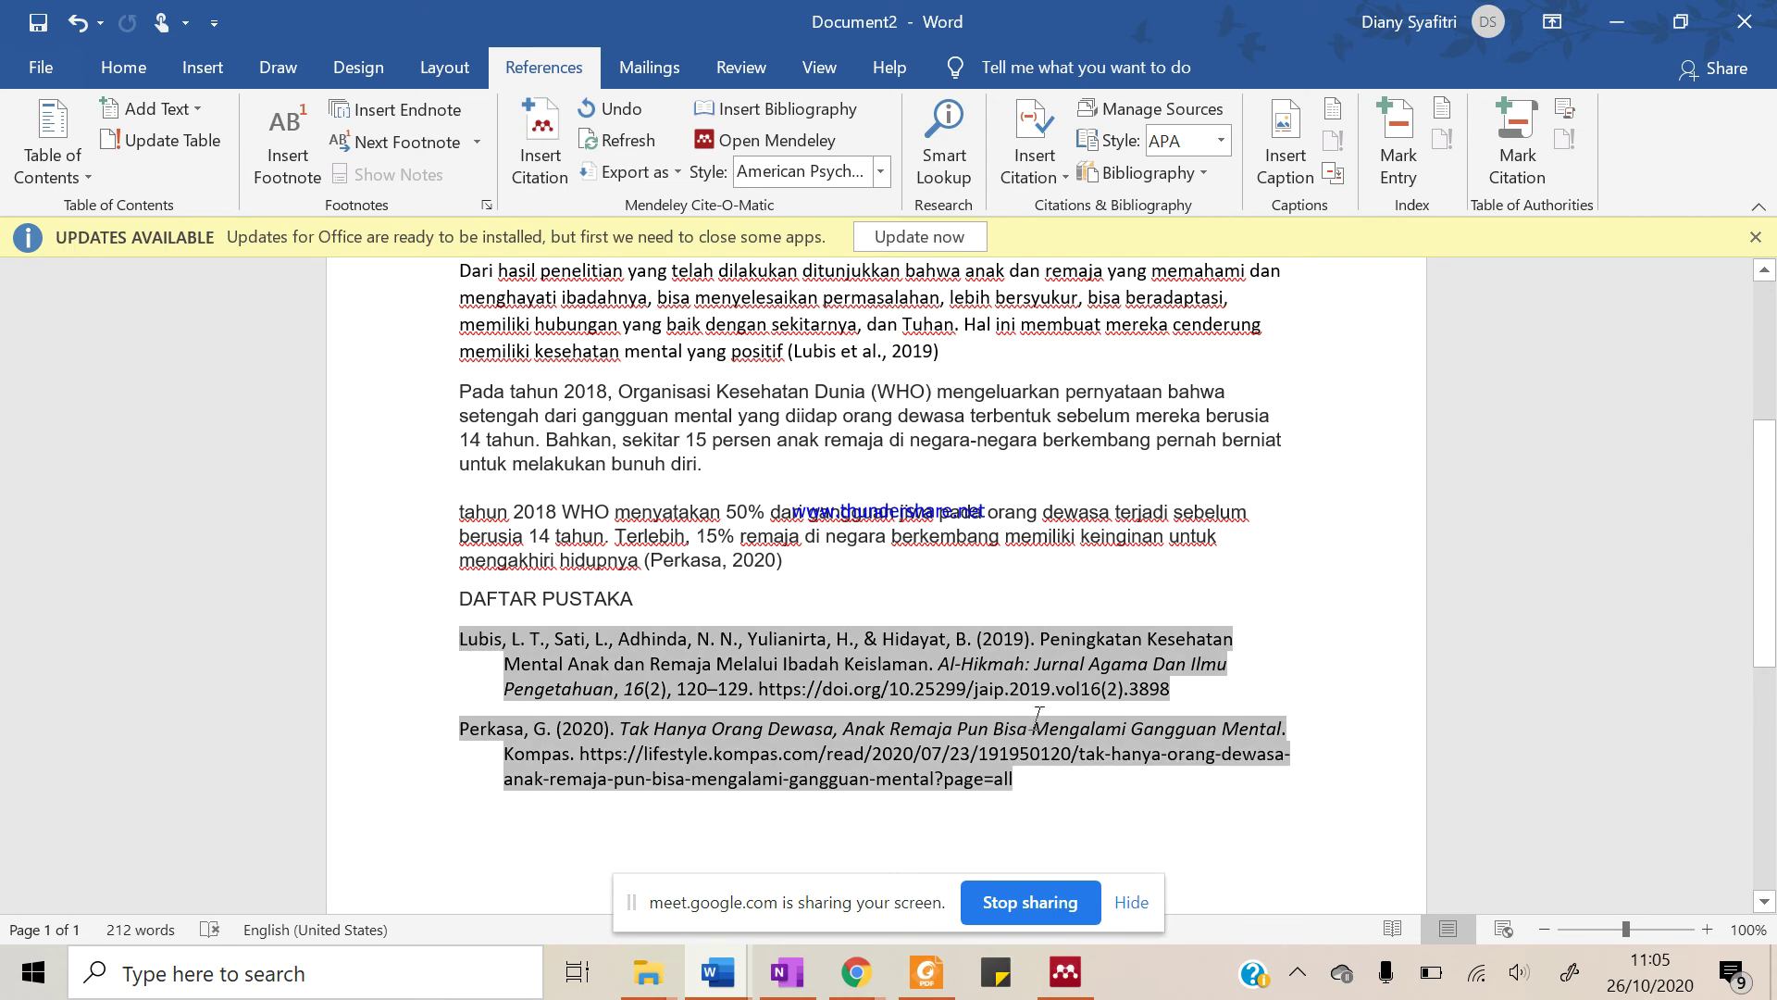
click(1314, 655)
click(1282, 842)
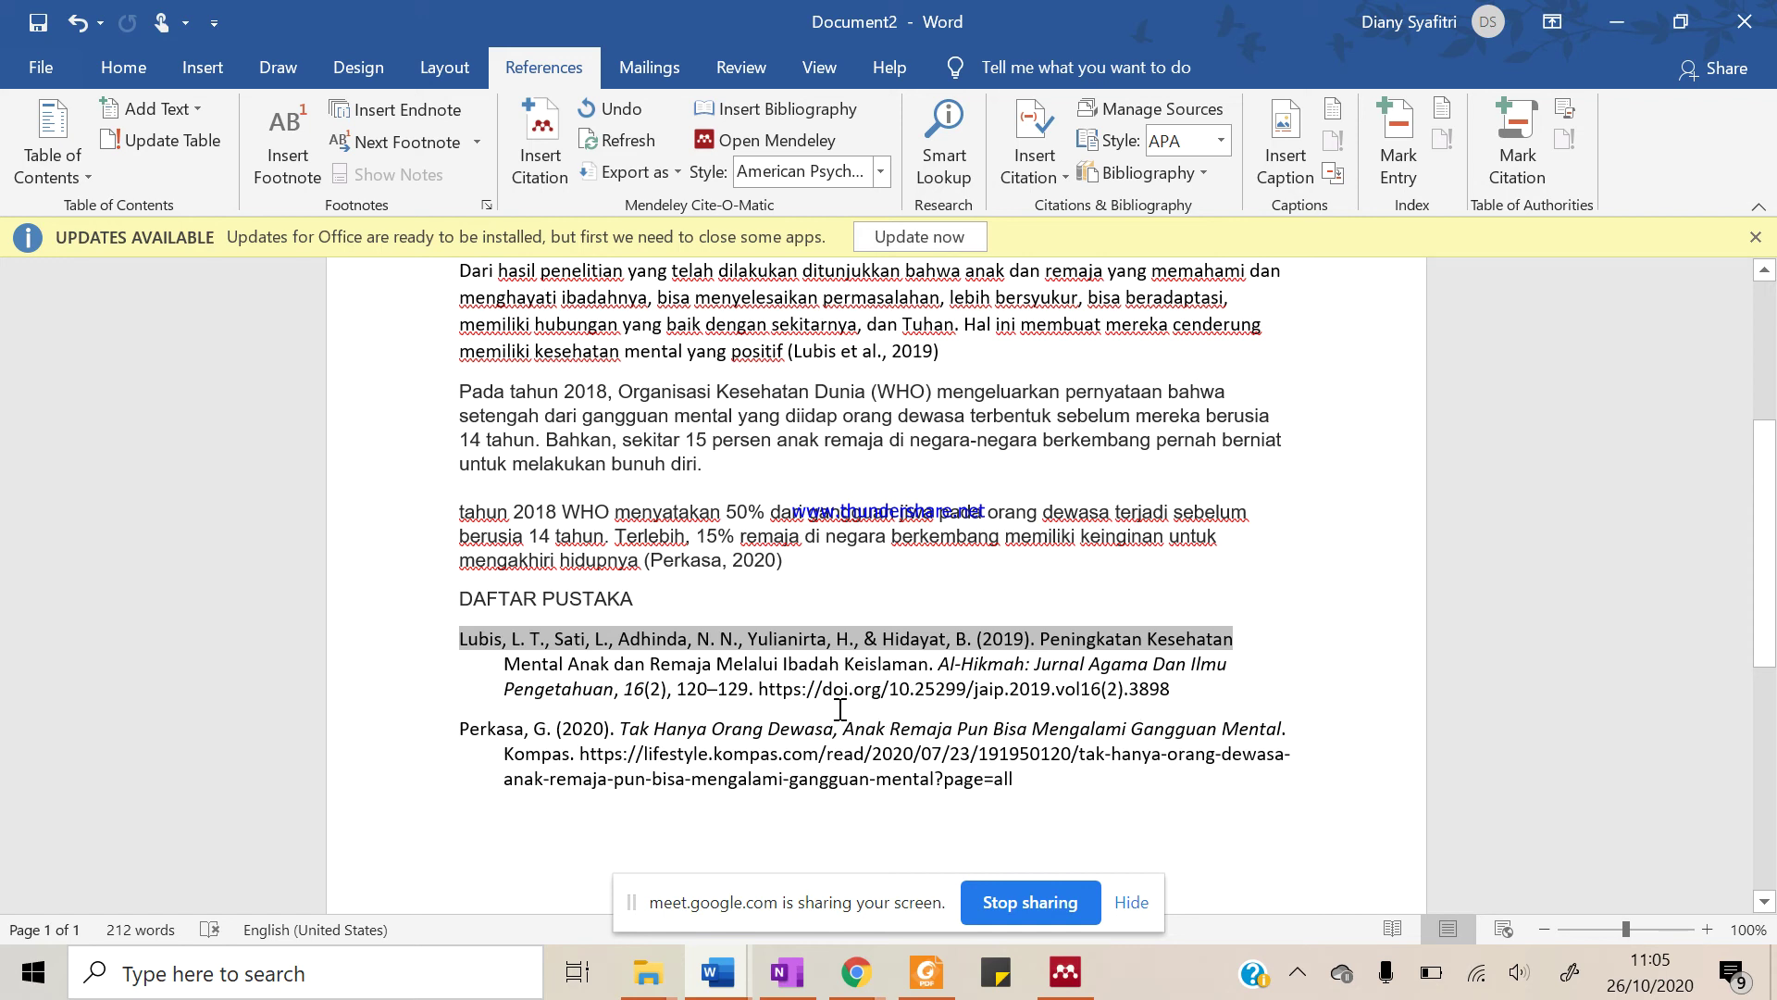
click(849, 578)
Review the whole document, checking the passages, paraphrases and in-text citations against the reference list
scroll(1007, 605, up, 4)
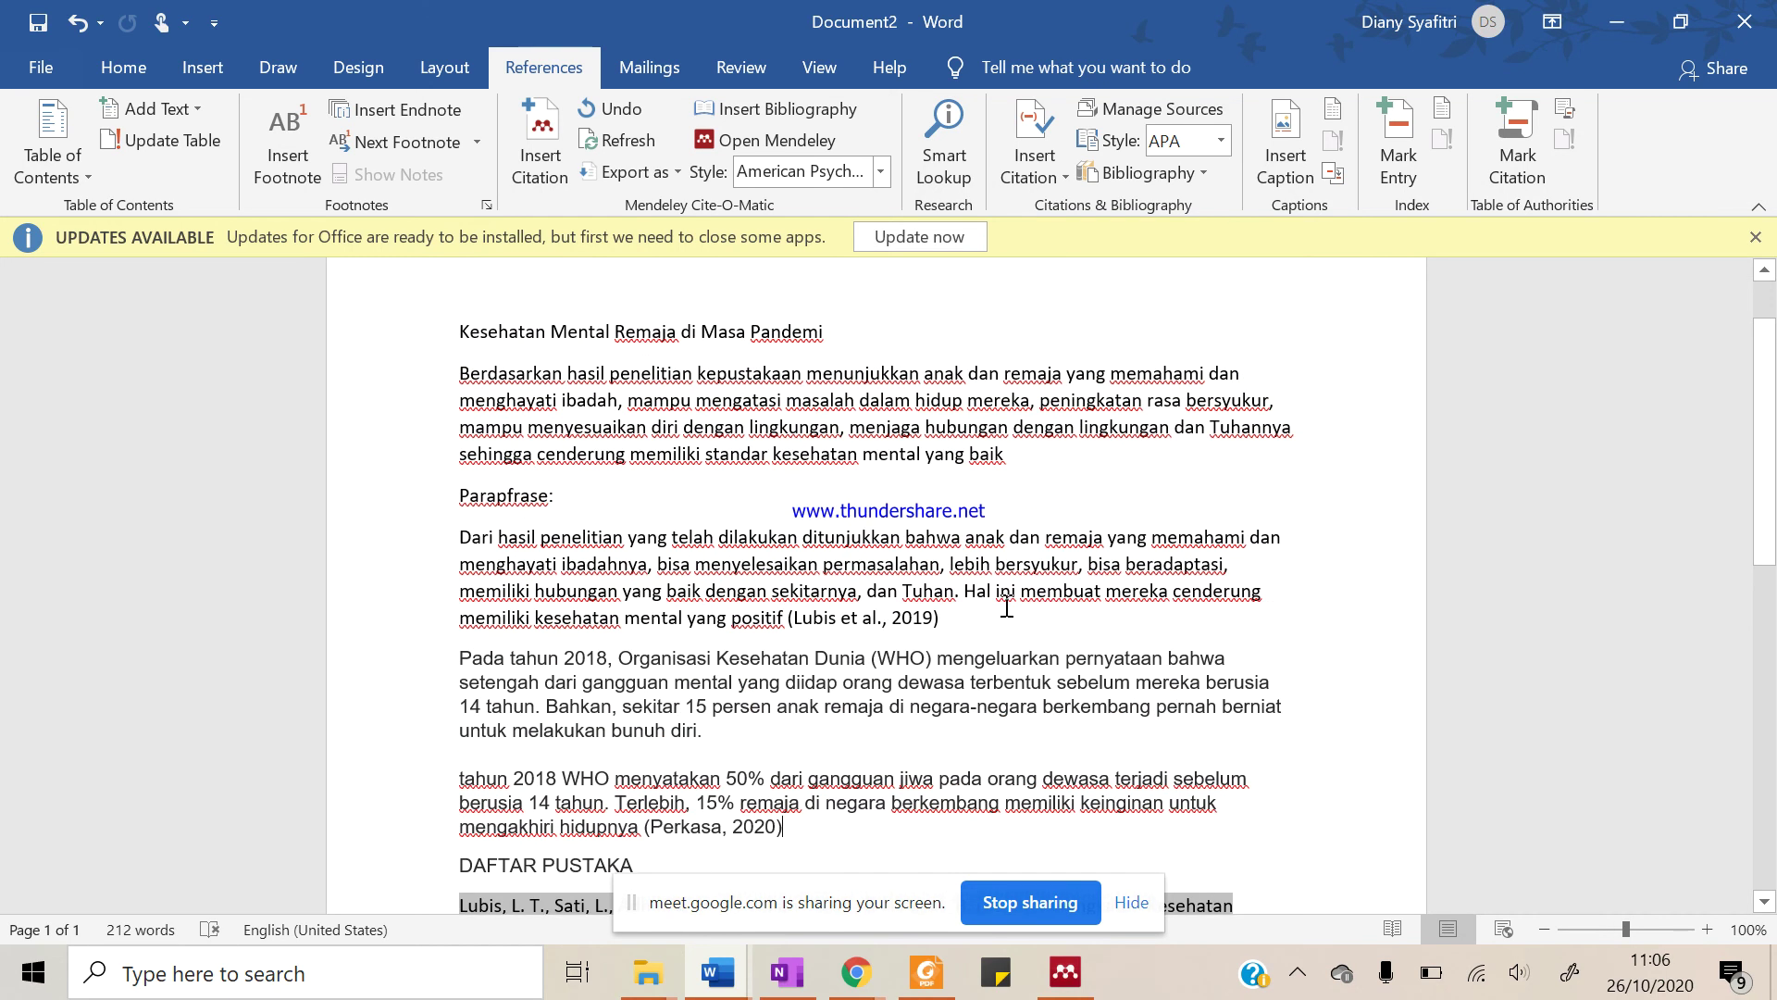
scroll(1007, 605, up, 1)
scroll(1007, 605, down, 5)
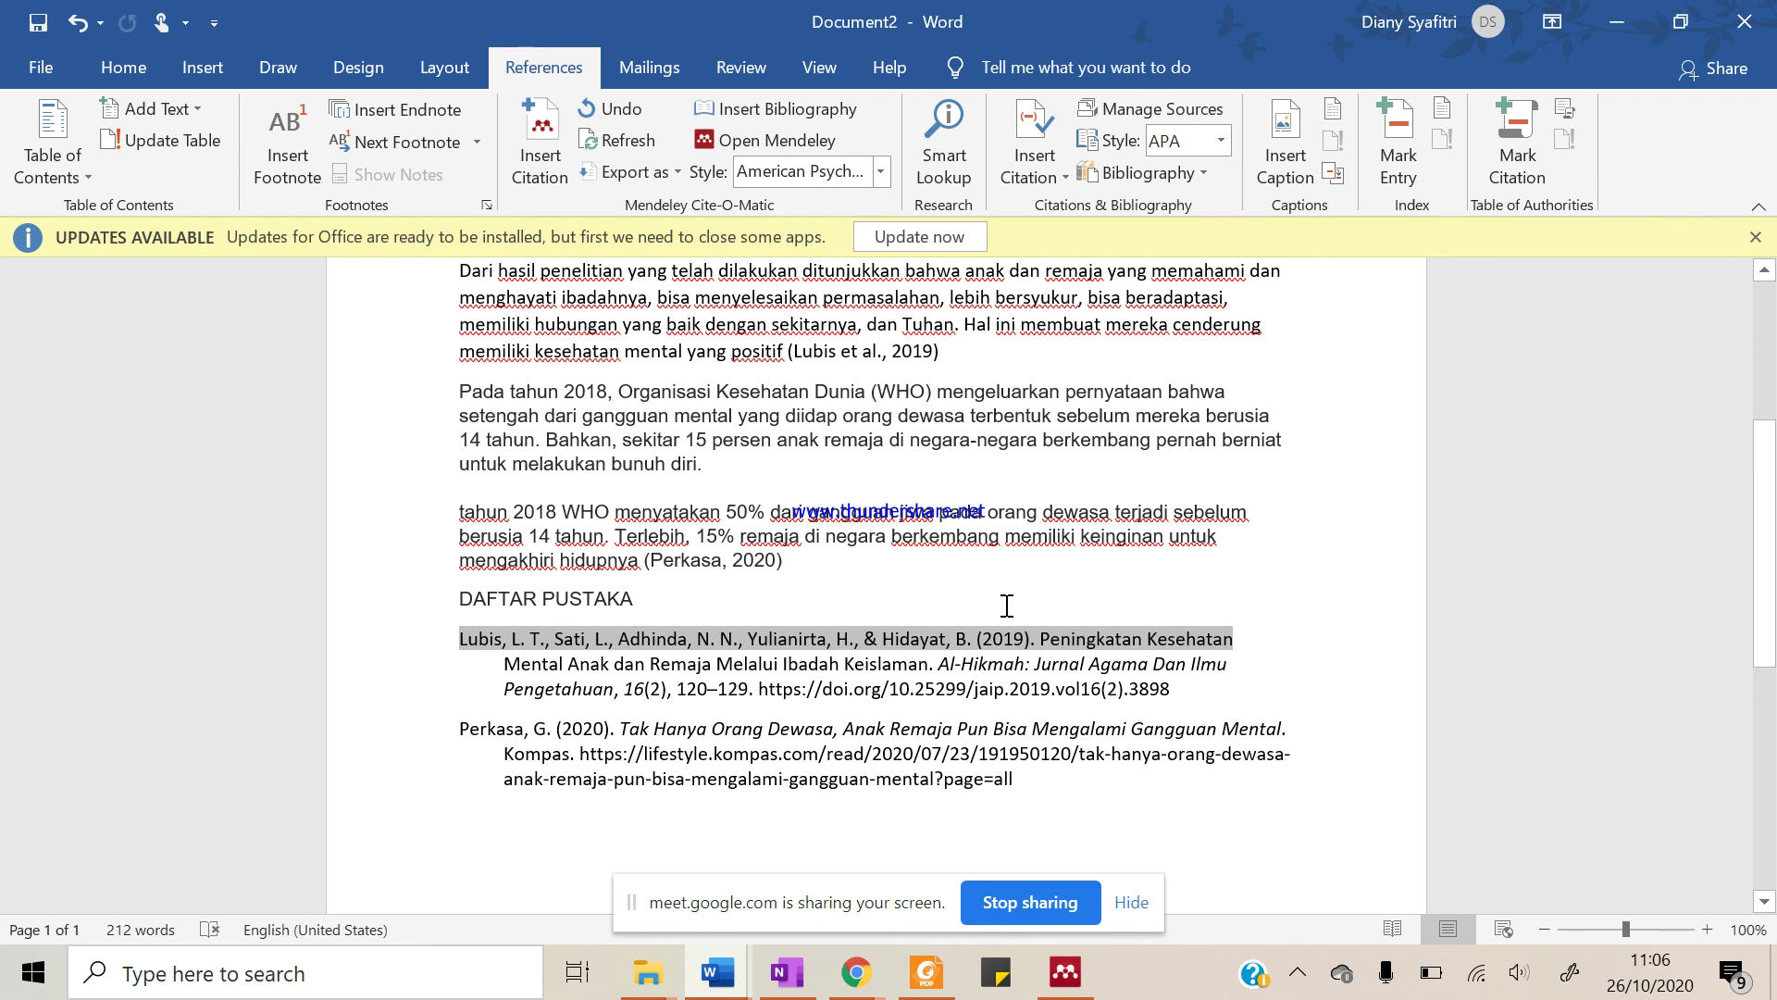
scroll(1007, 606, up, 5)
scroll(1007, 605, down, 4)
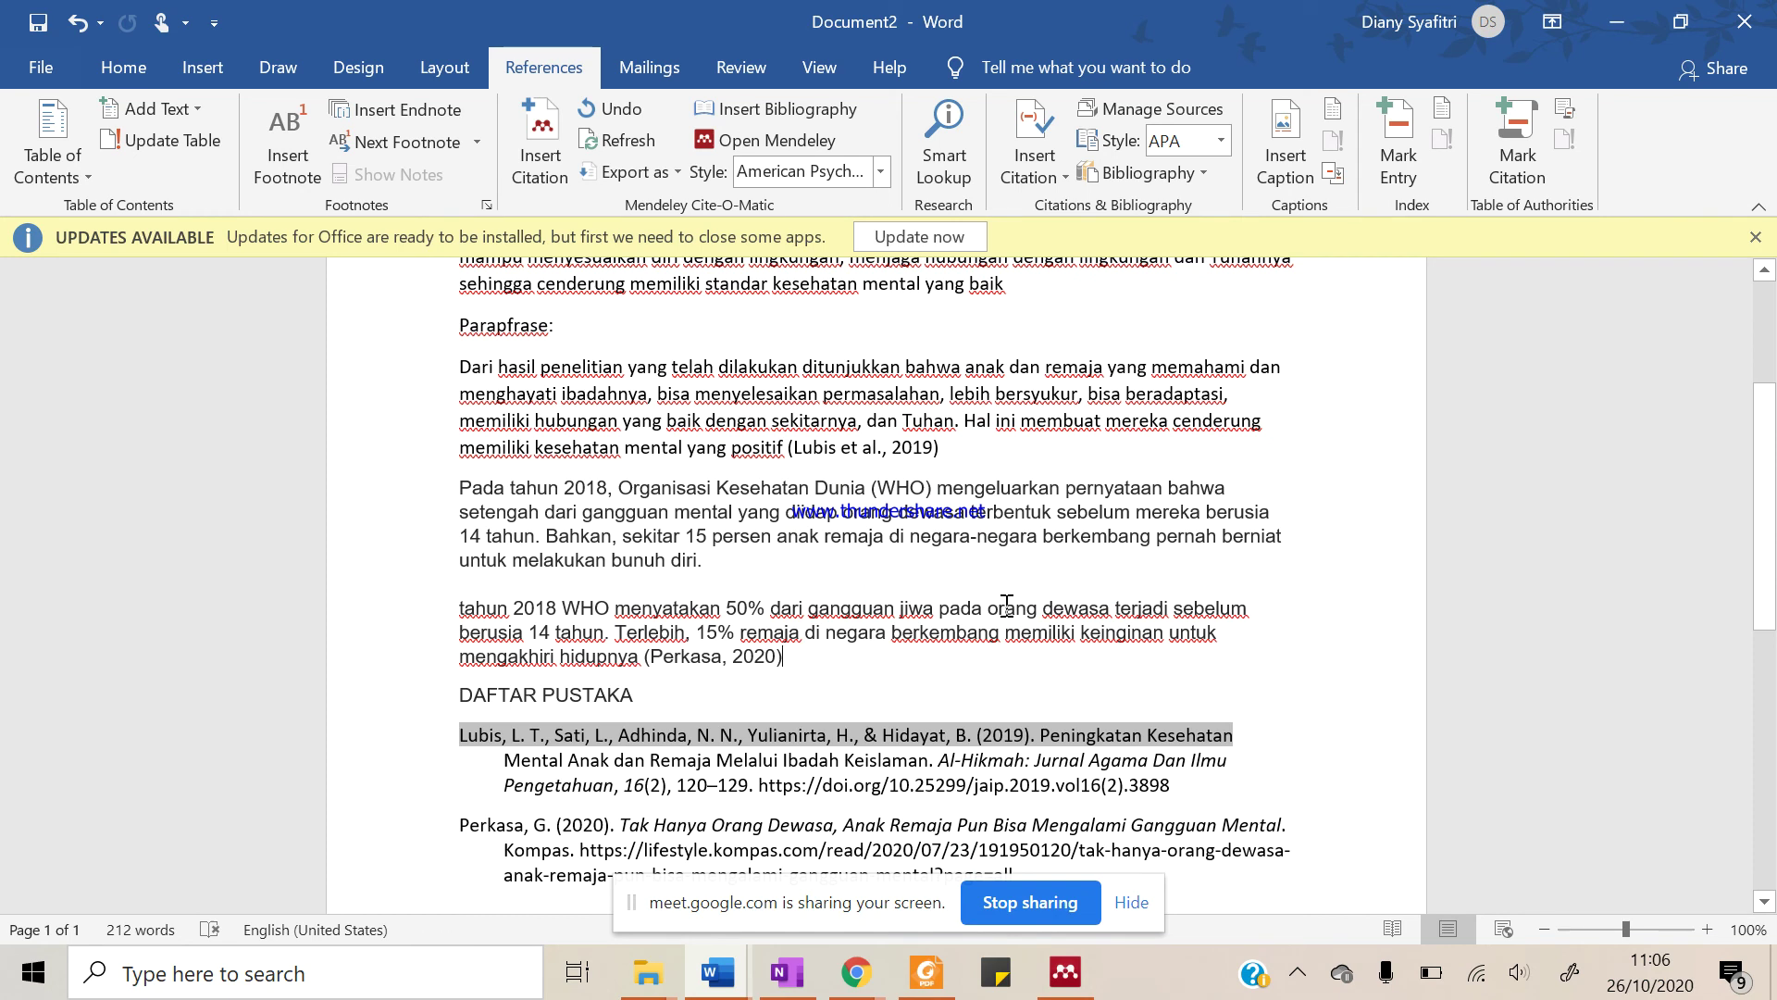
scroll(1007, 606, down, 3)
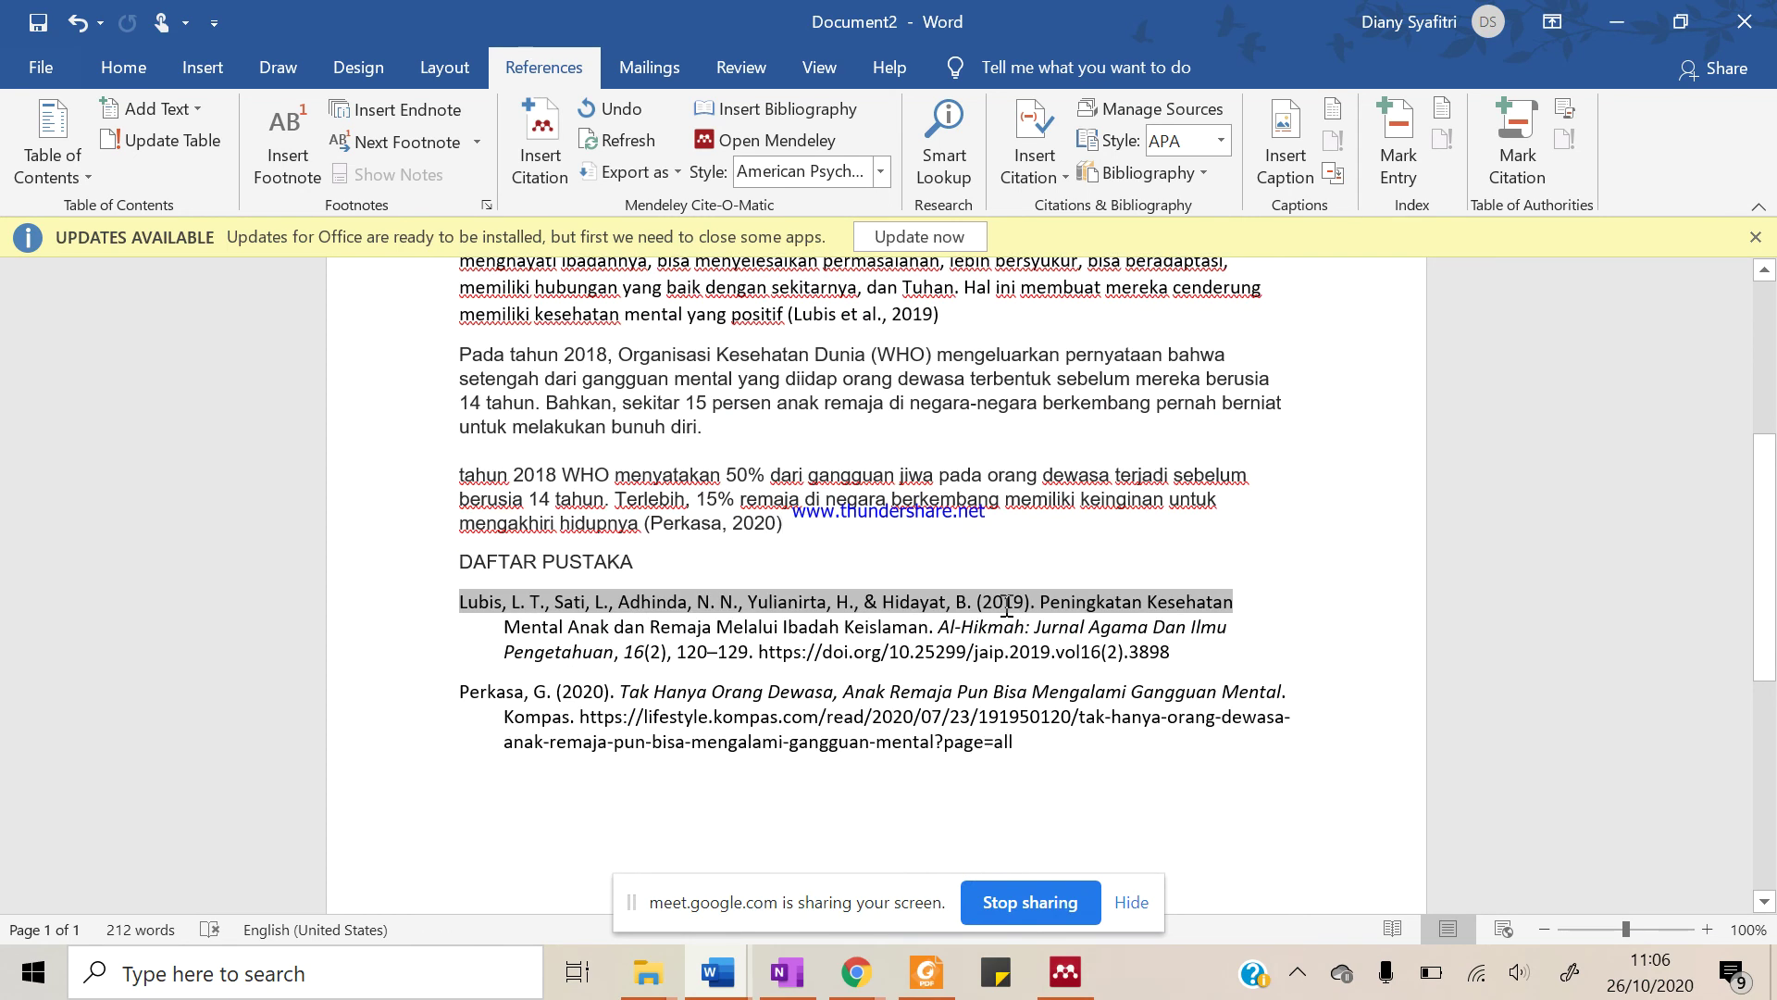
scroll(1007, 606, up, 9)
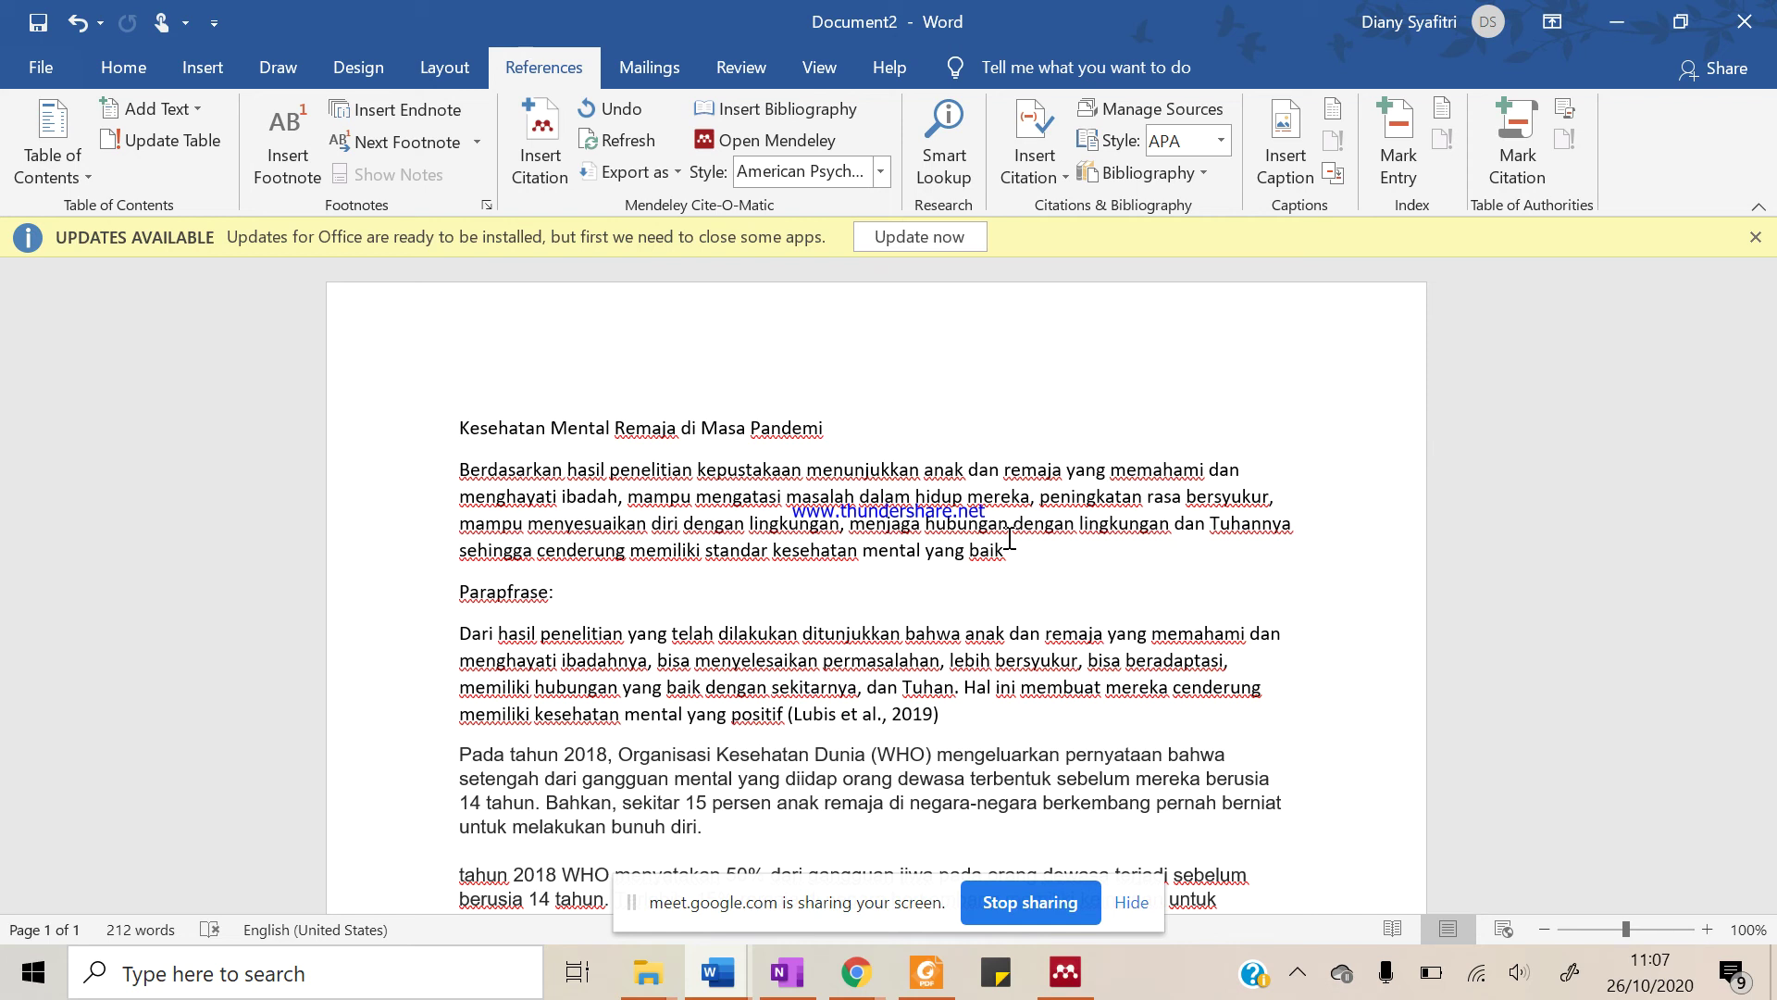
scroll(1049, 620, down, 5)
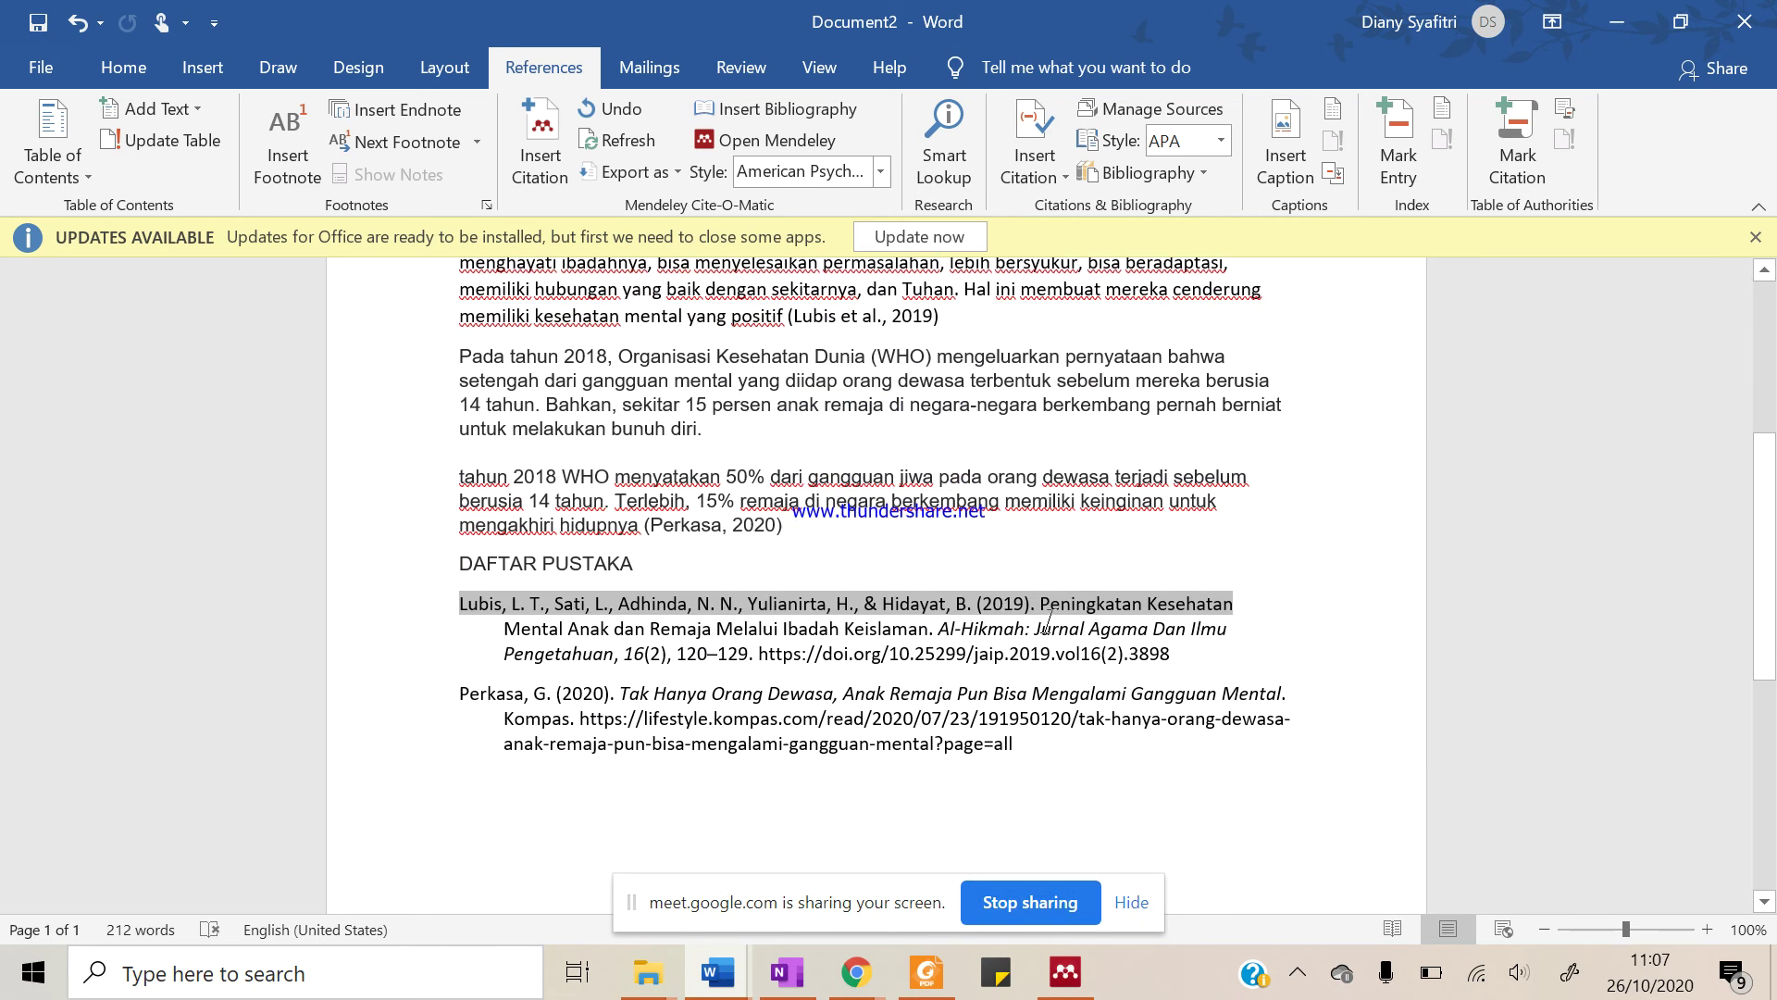
scroll(1121, 768, up, 3)
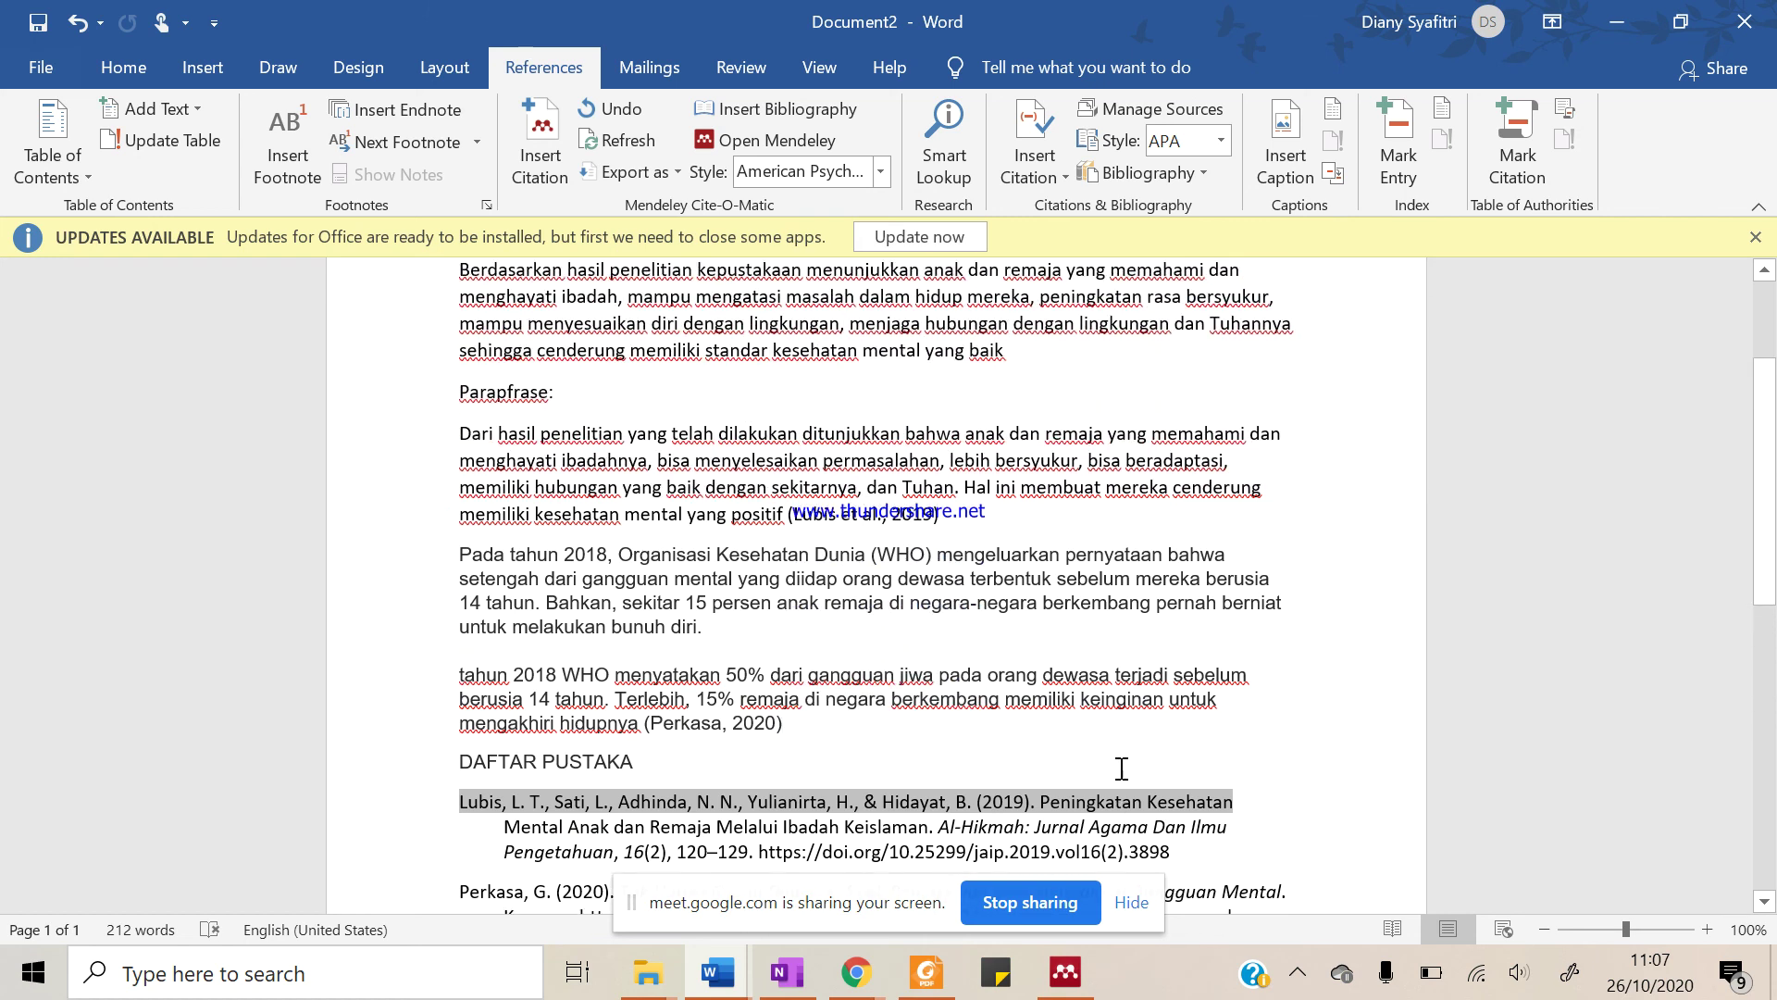
scroll(1121, 768, up, 1)
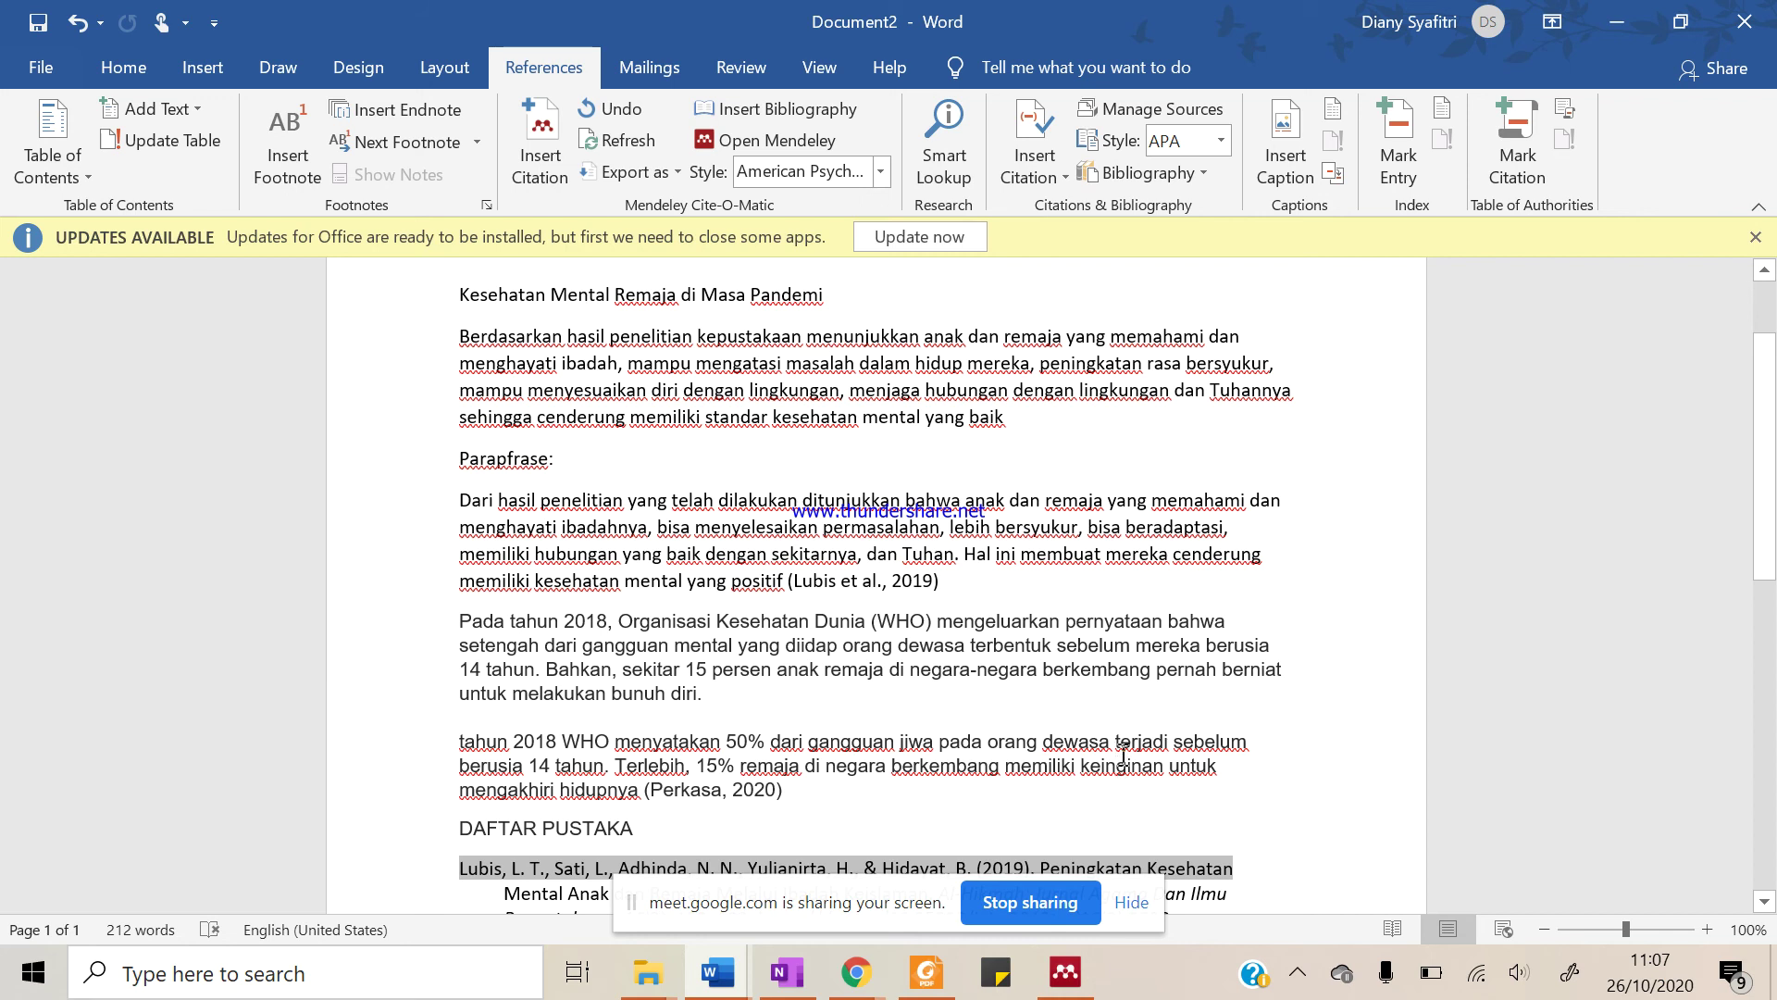
click(1298, 975)
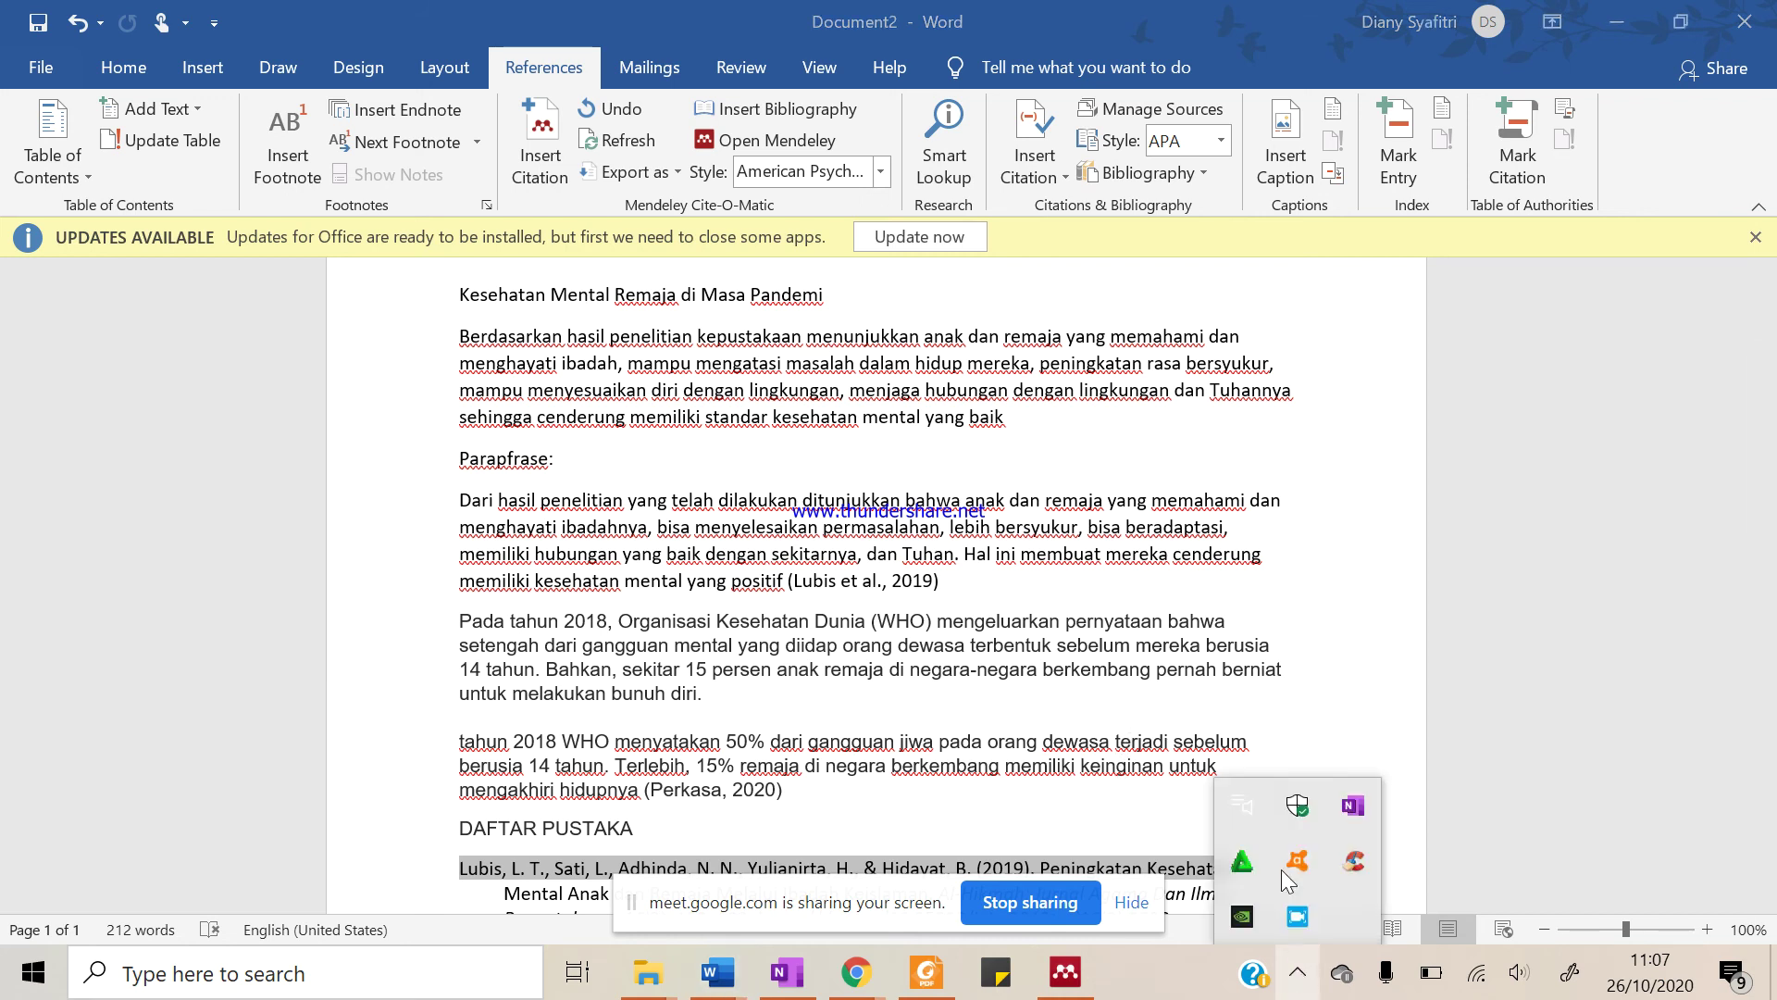
click(1250, 566)
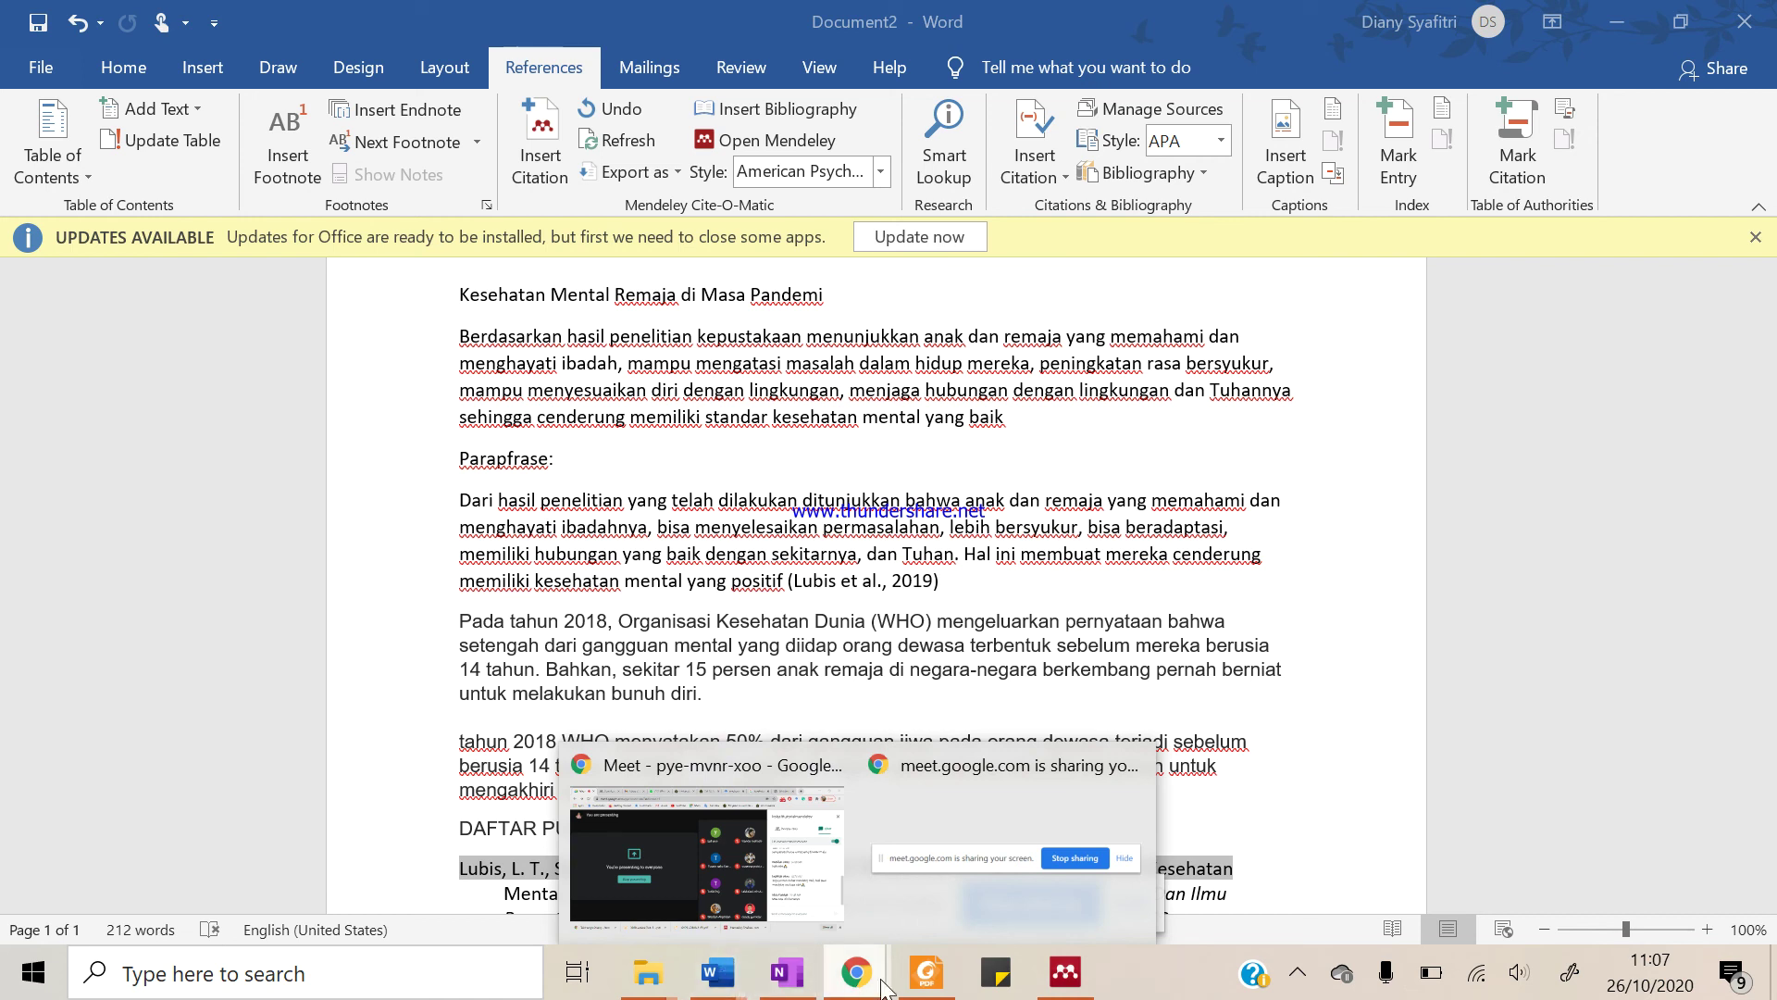
Switch to Mendeley and review the details of the Kompas web page entry
click(1065, 983)
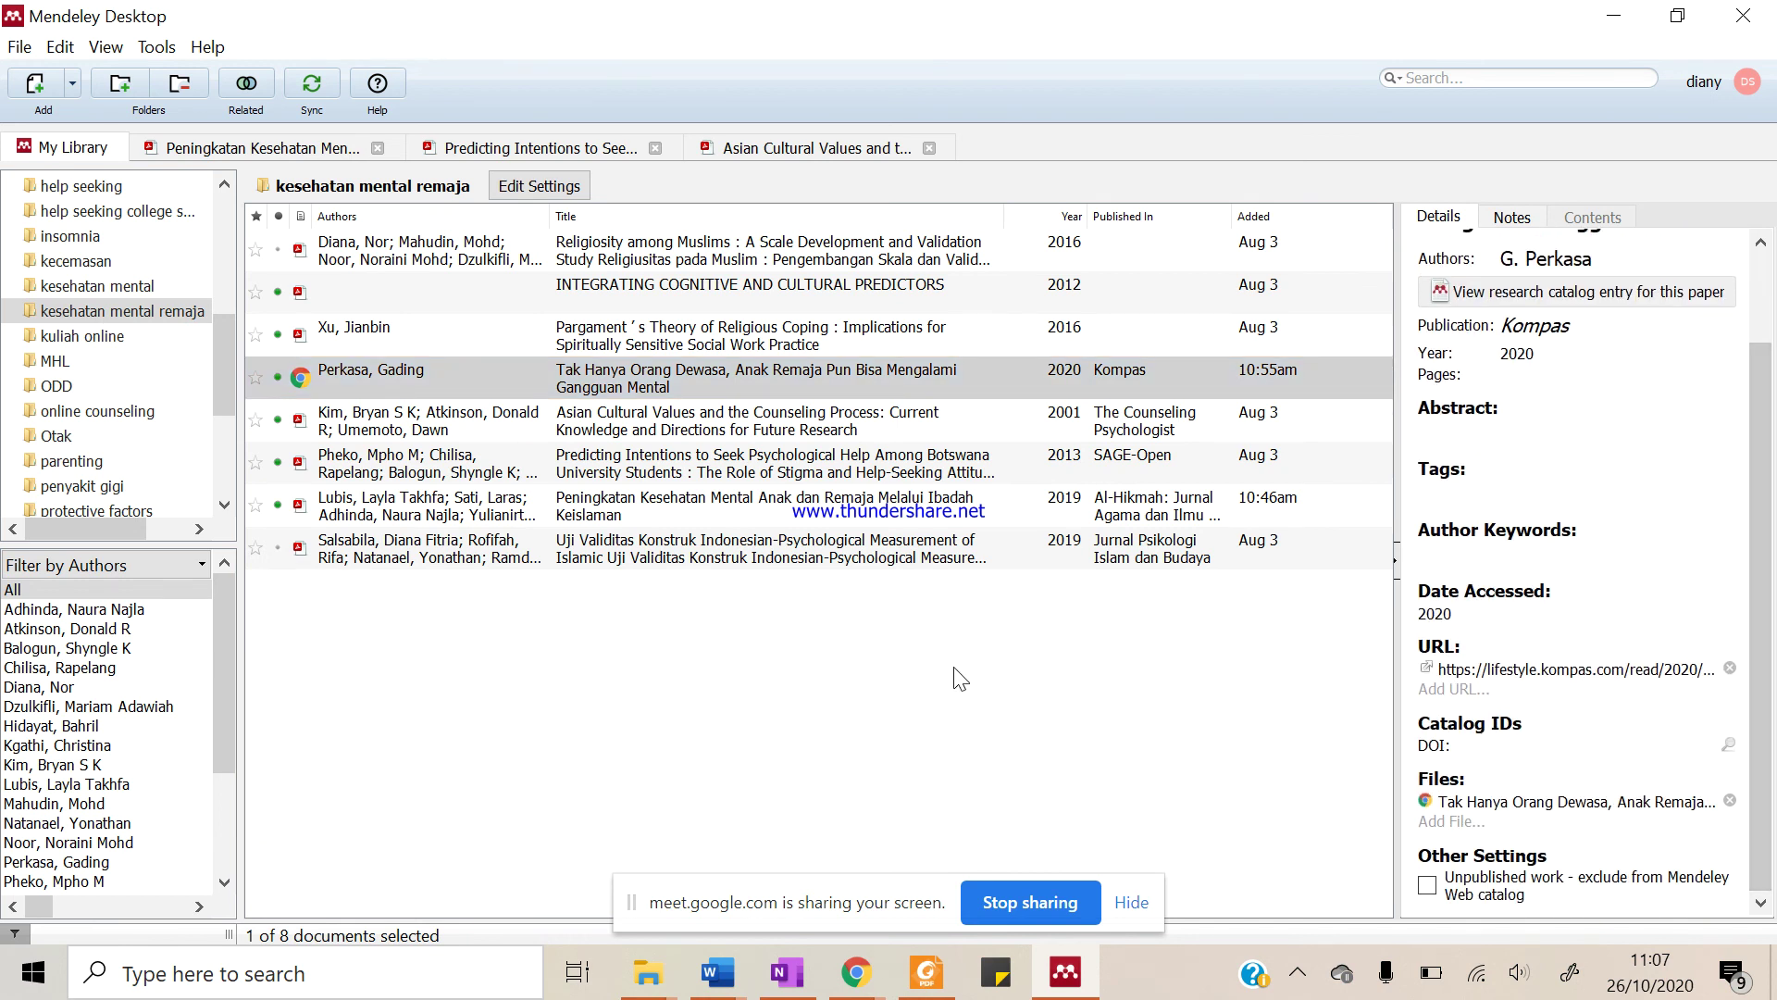
drag(1764, 705, 1775, 488)
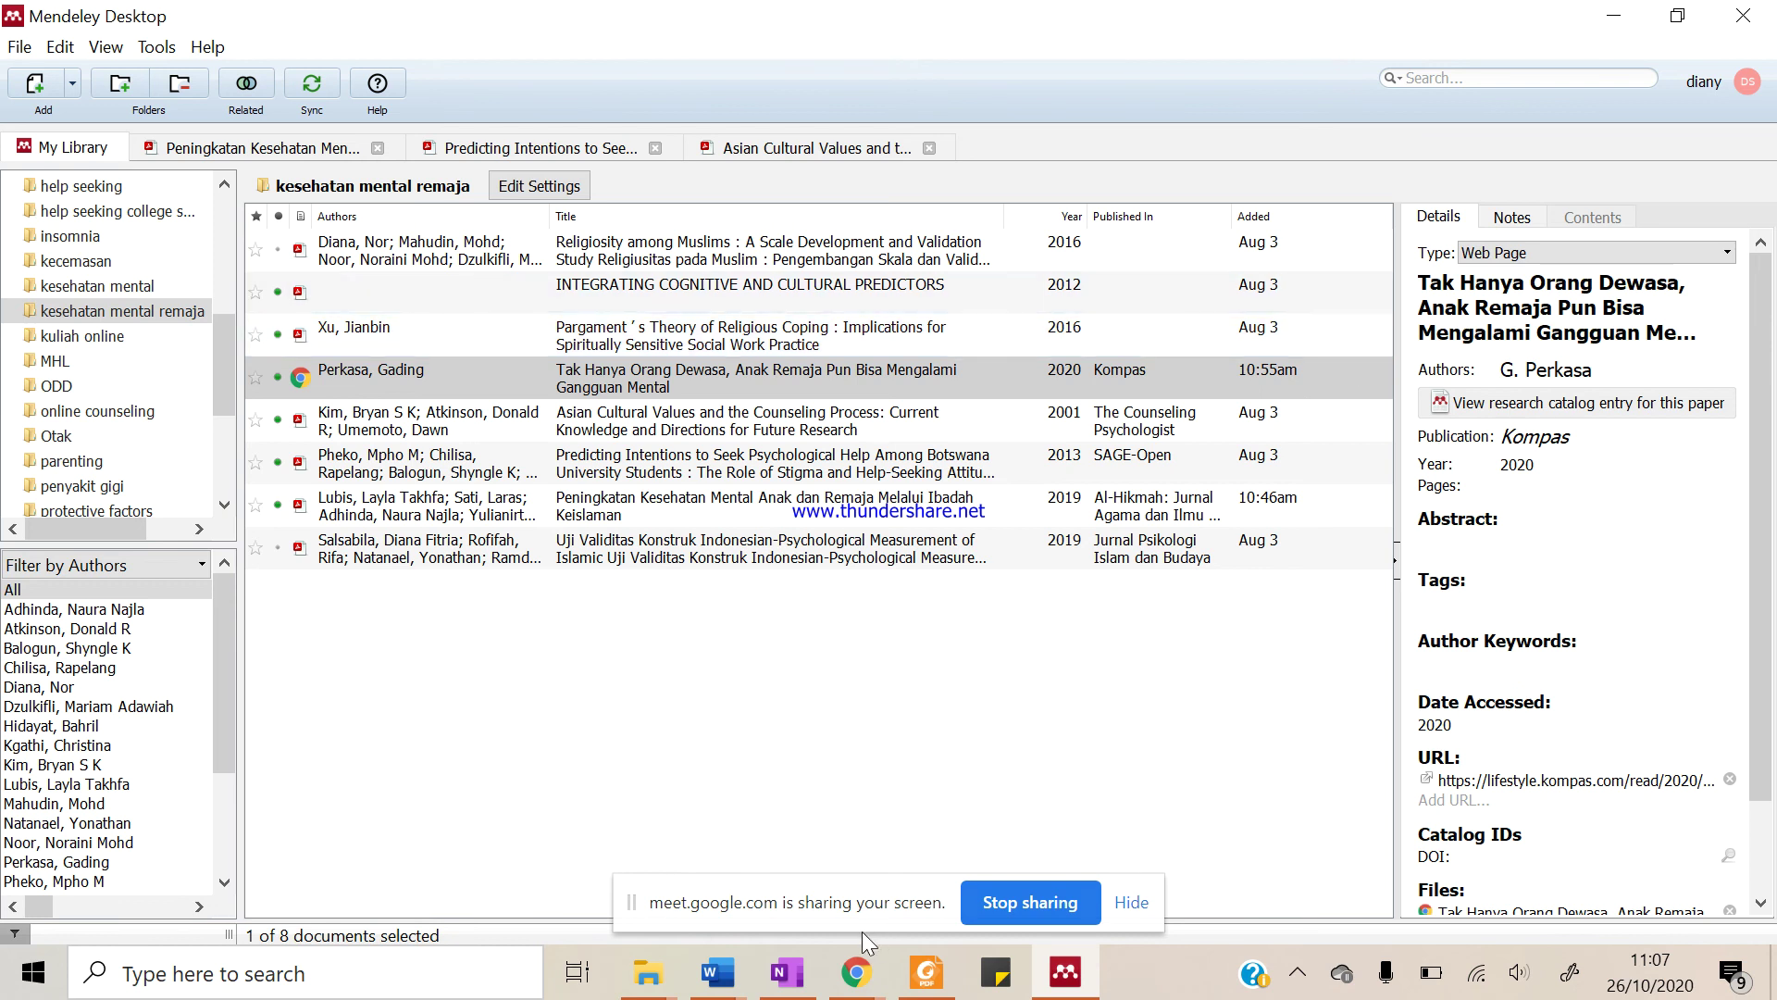
Switch back to Document2 in Word and review the original passage under the title alongside its paraphrase
mouse_move(724, 989)
click(810, 820)
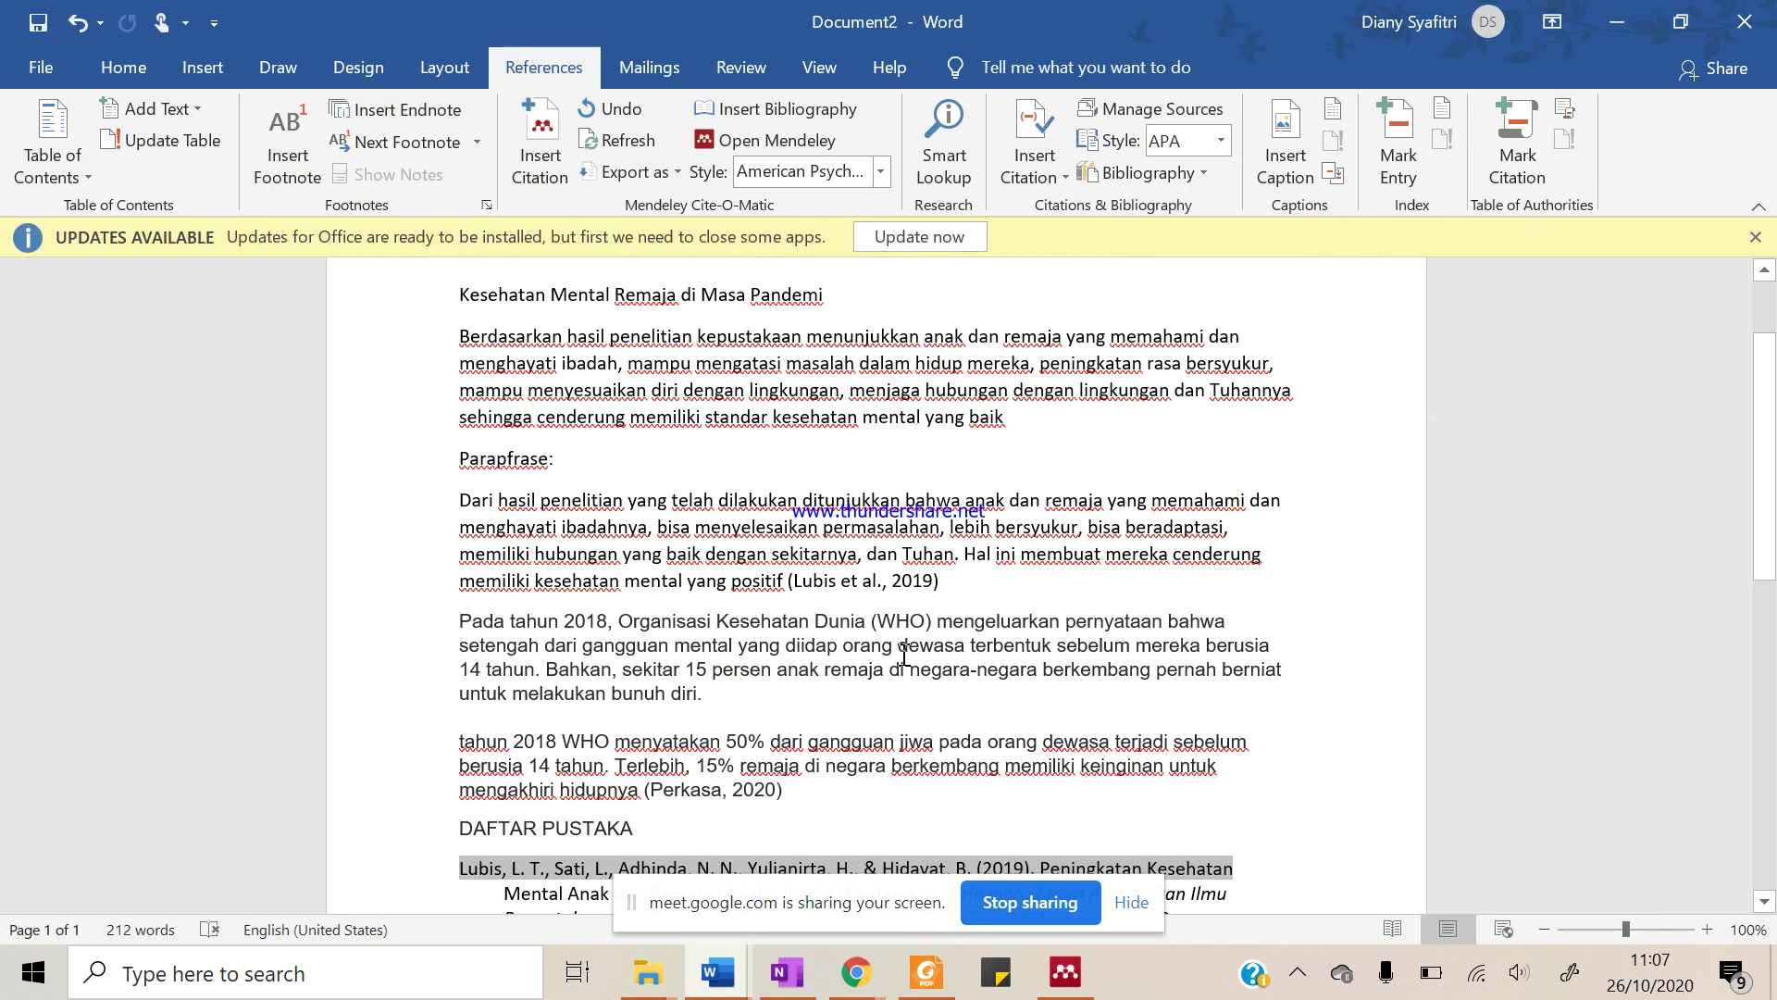
scroll(905, 659, down, 3)
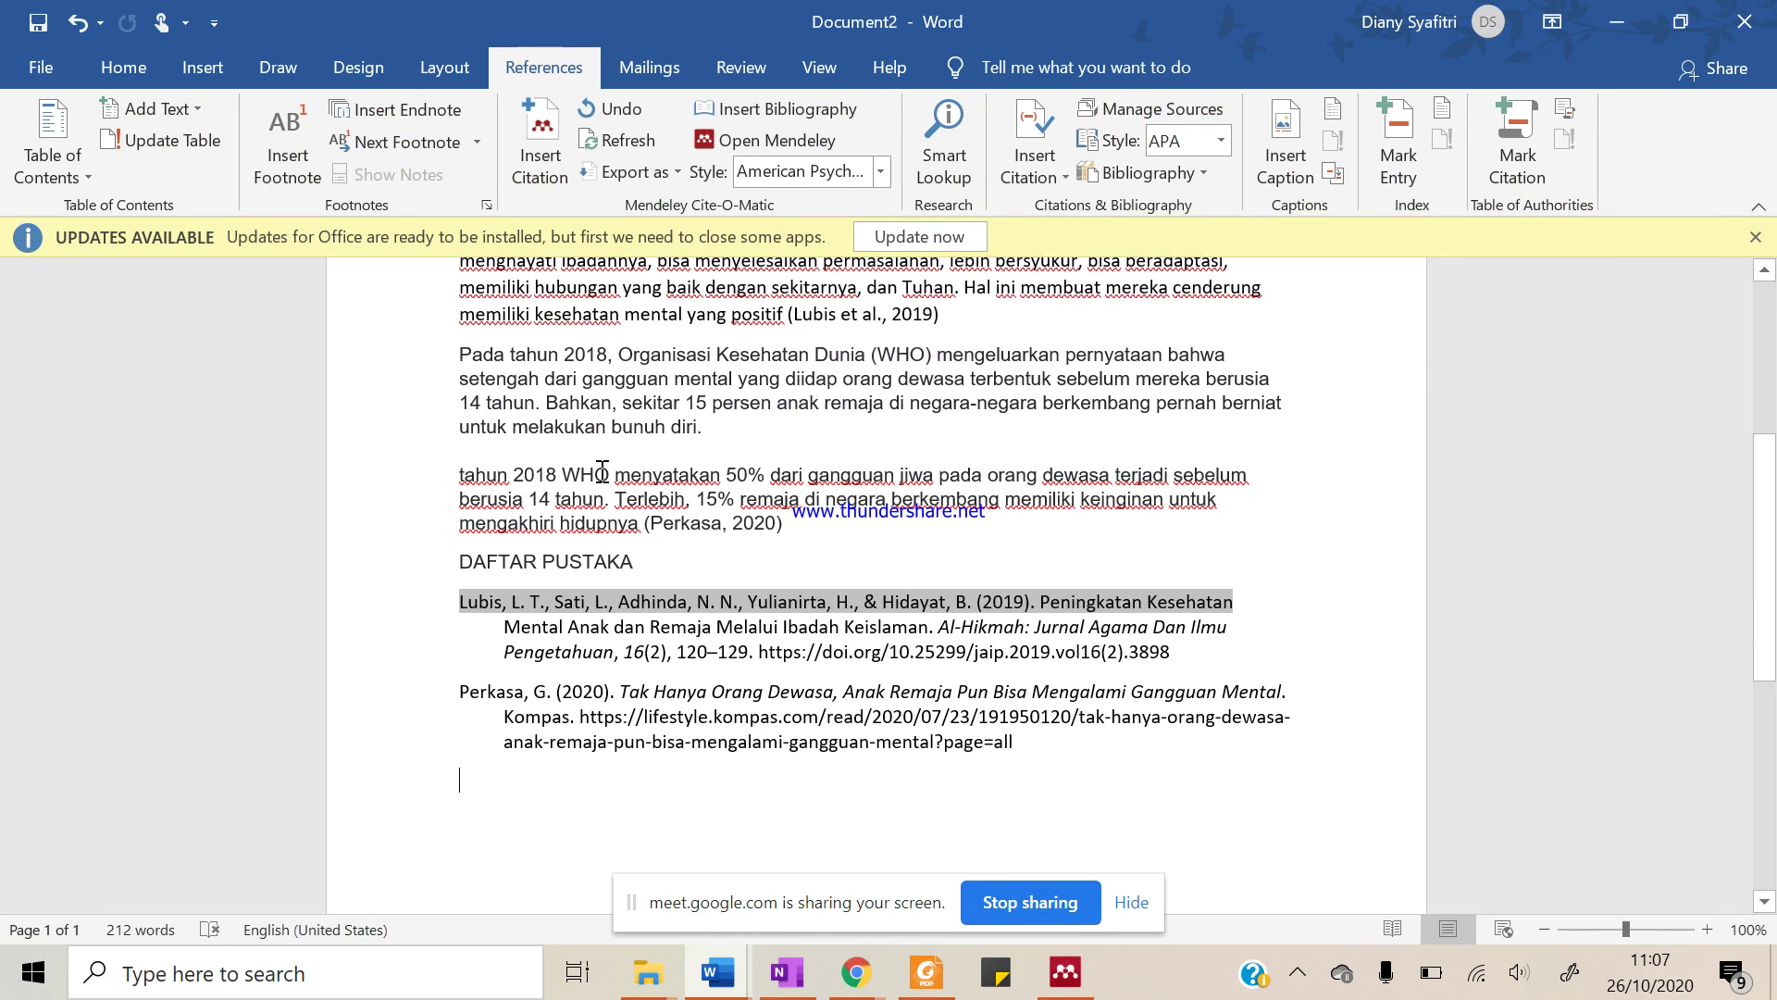
scroll(946, 545, up, 5)
scroll(1094, 623, down, 3)
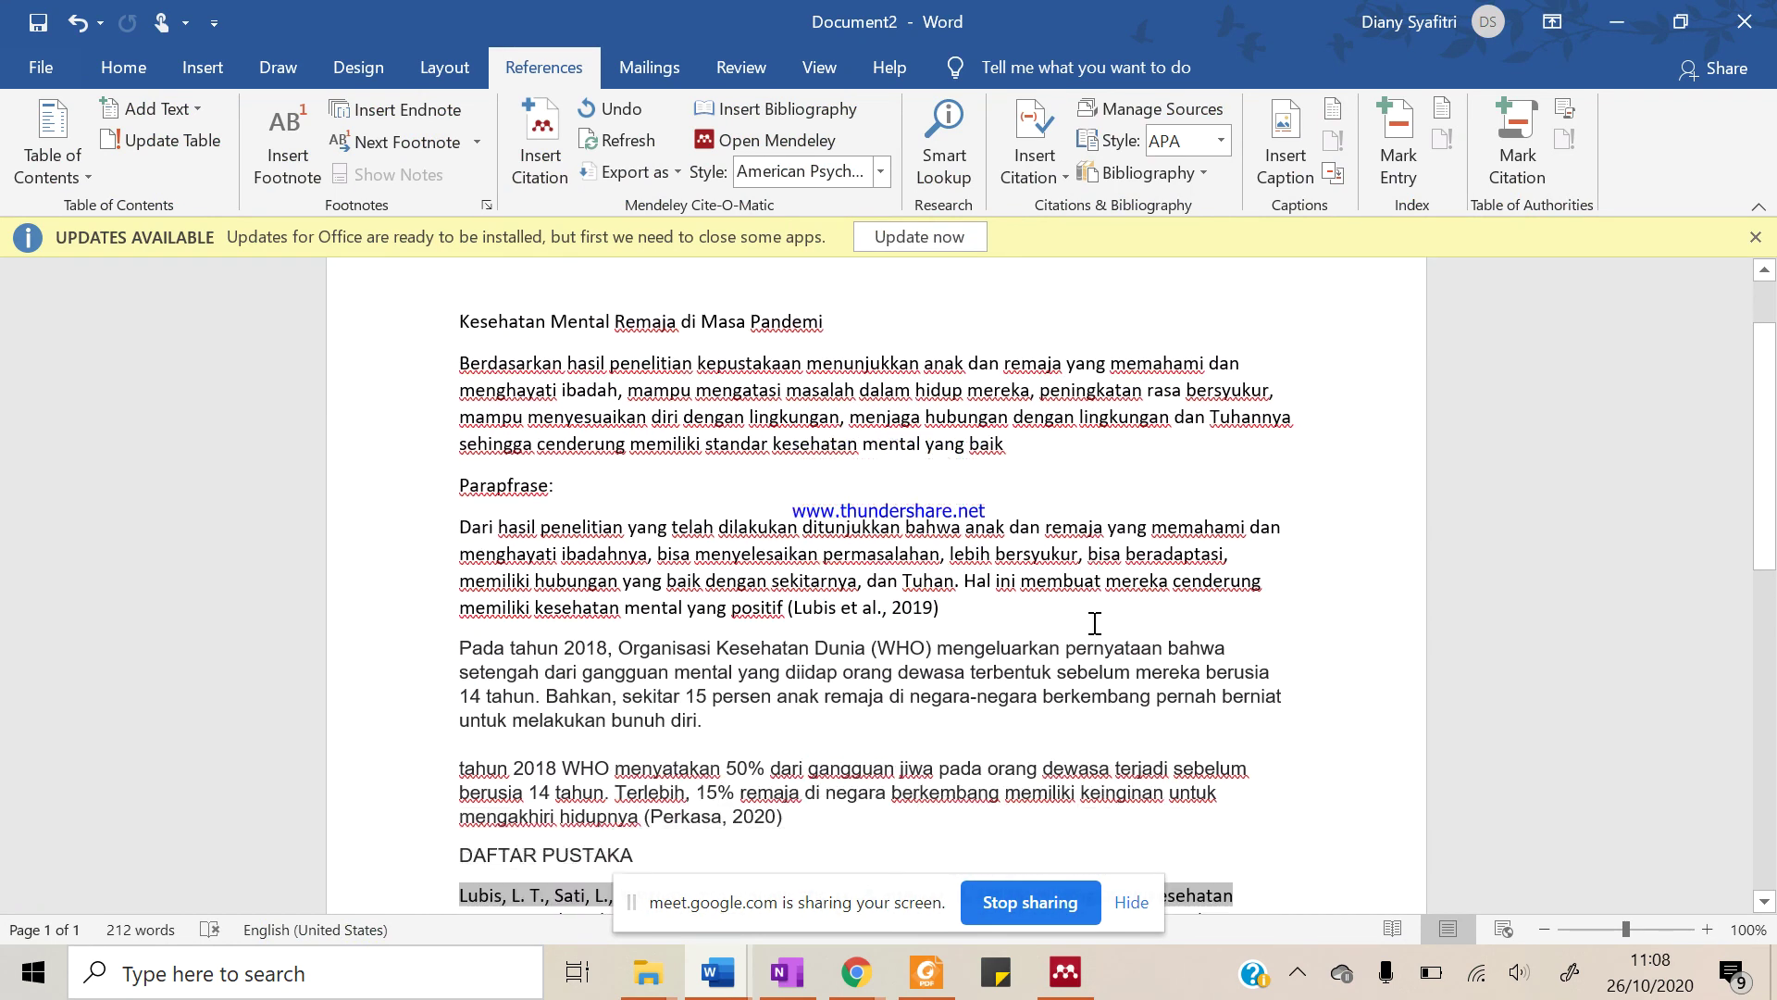
scroll(1094, 623, up, 3)
drag(449, 467, 1088, 546)
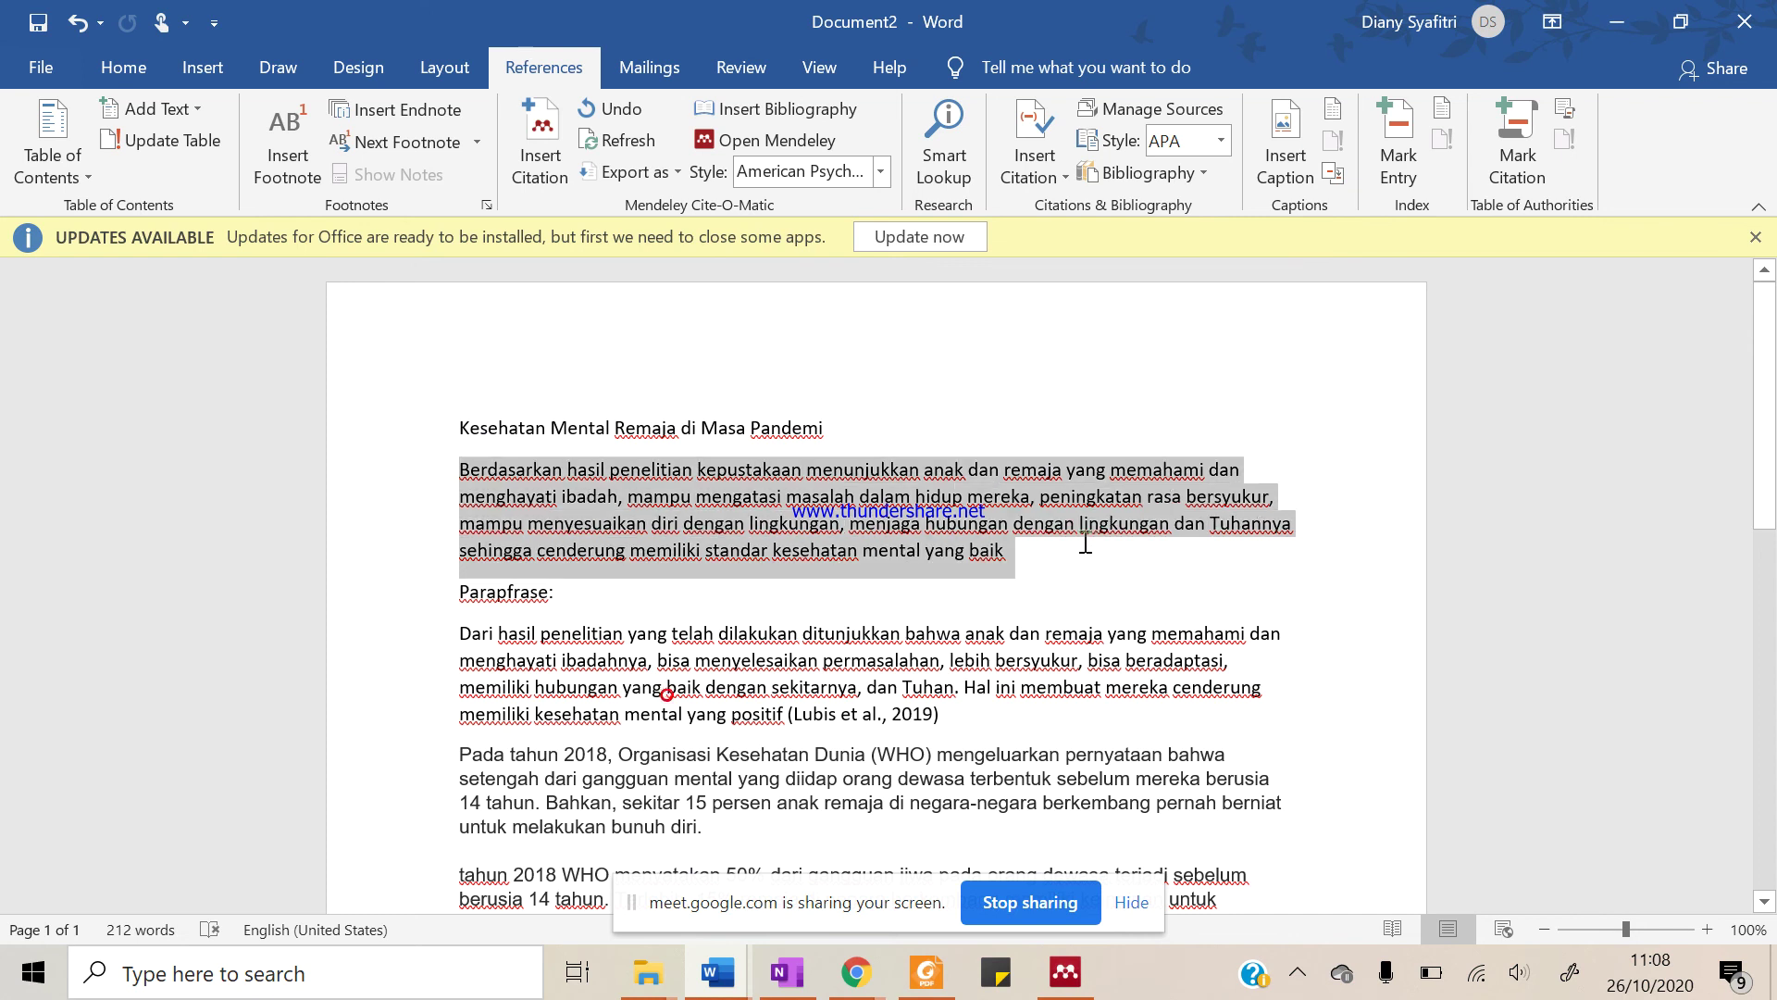
click(1125, 583)
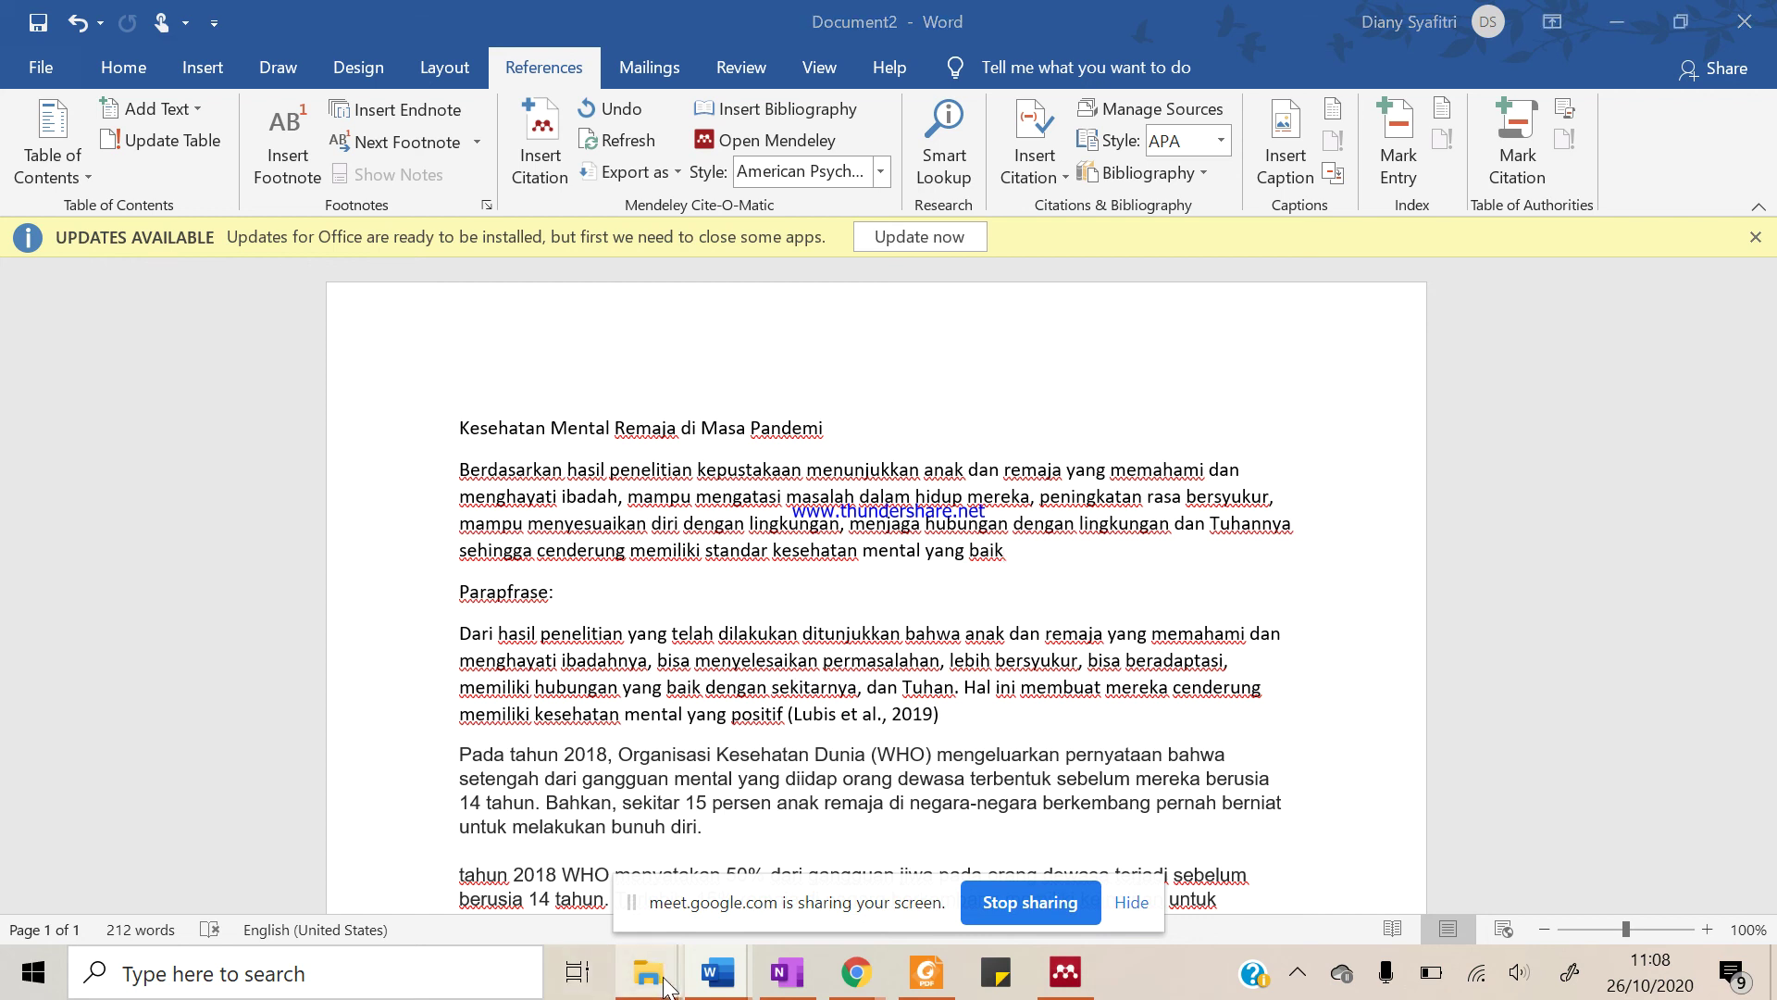
Switch to File Explorer and open the Turnitin PDF report from CURRENT PROJECTS!!! > PROYEKSI > Proyeksi Oktober 2020
mouse_move(648, 972)
click(528, 861)
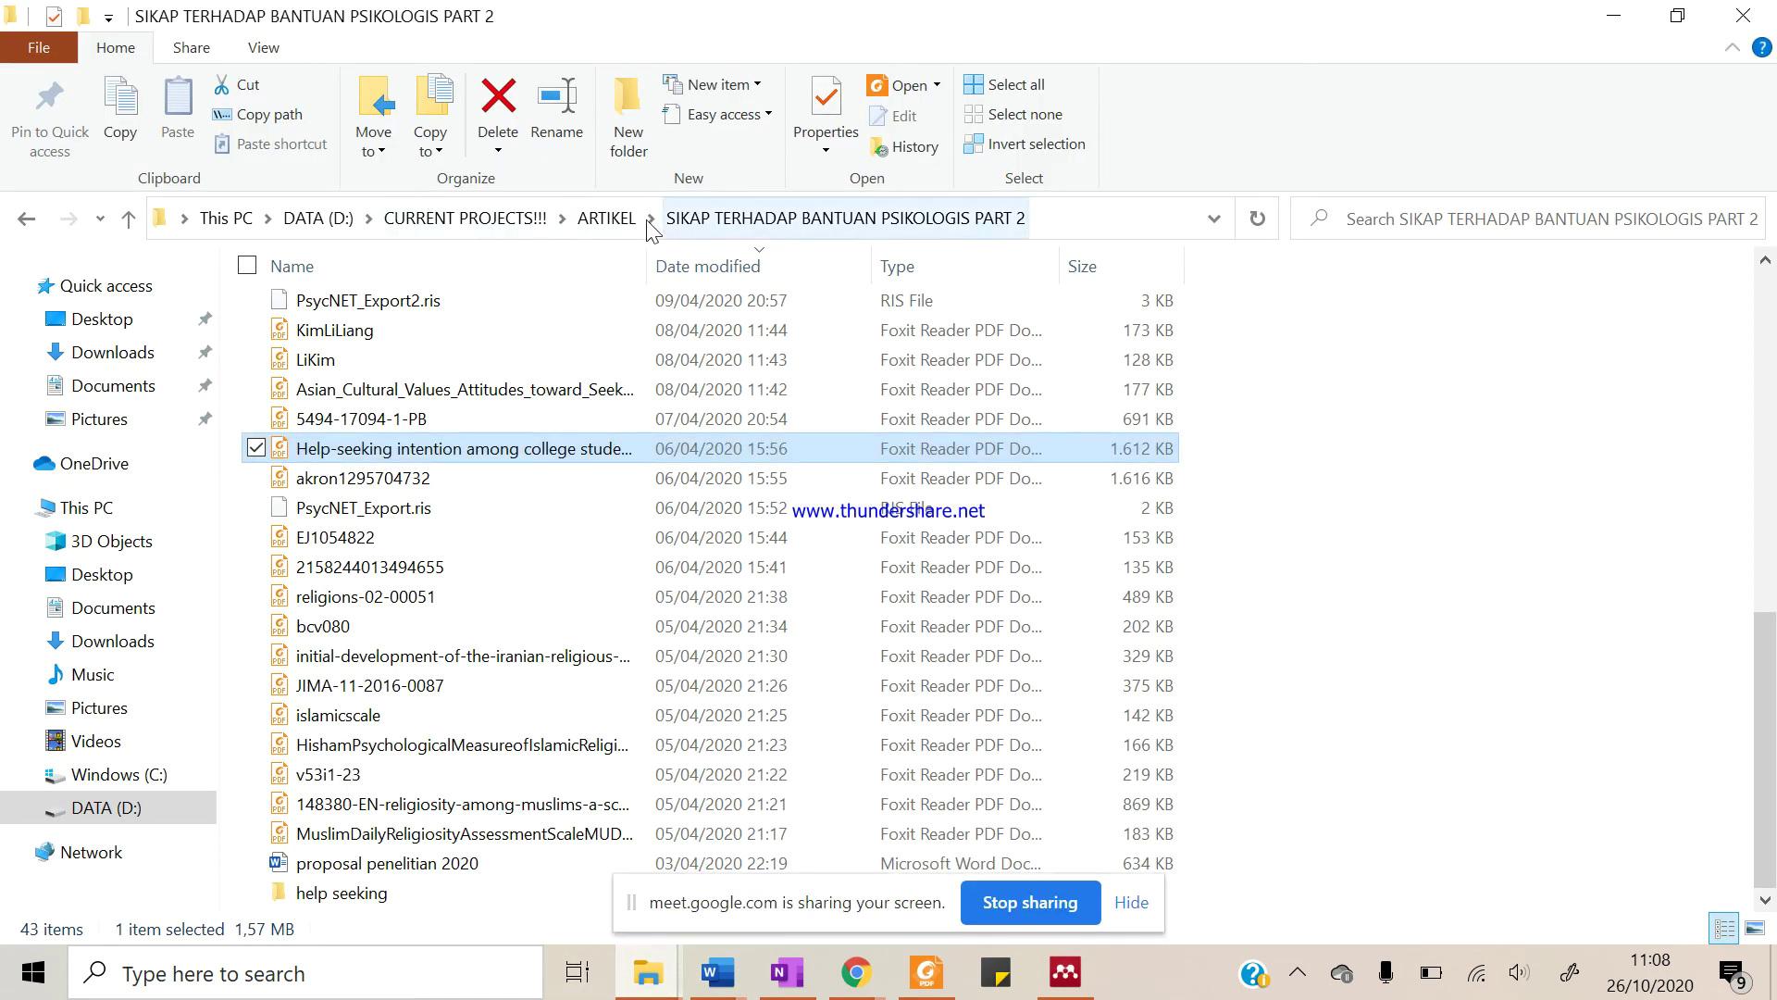
click(562, 219)
click(480, 222)
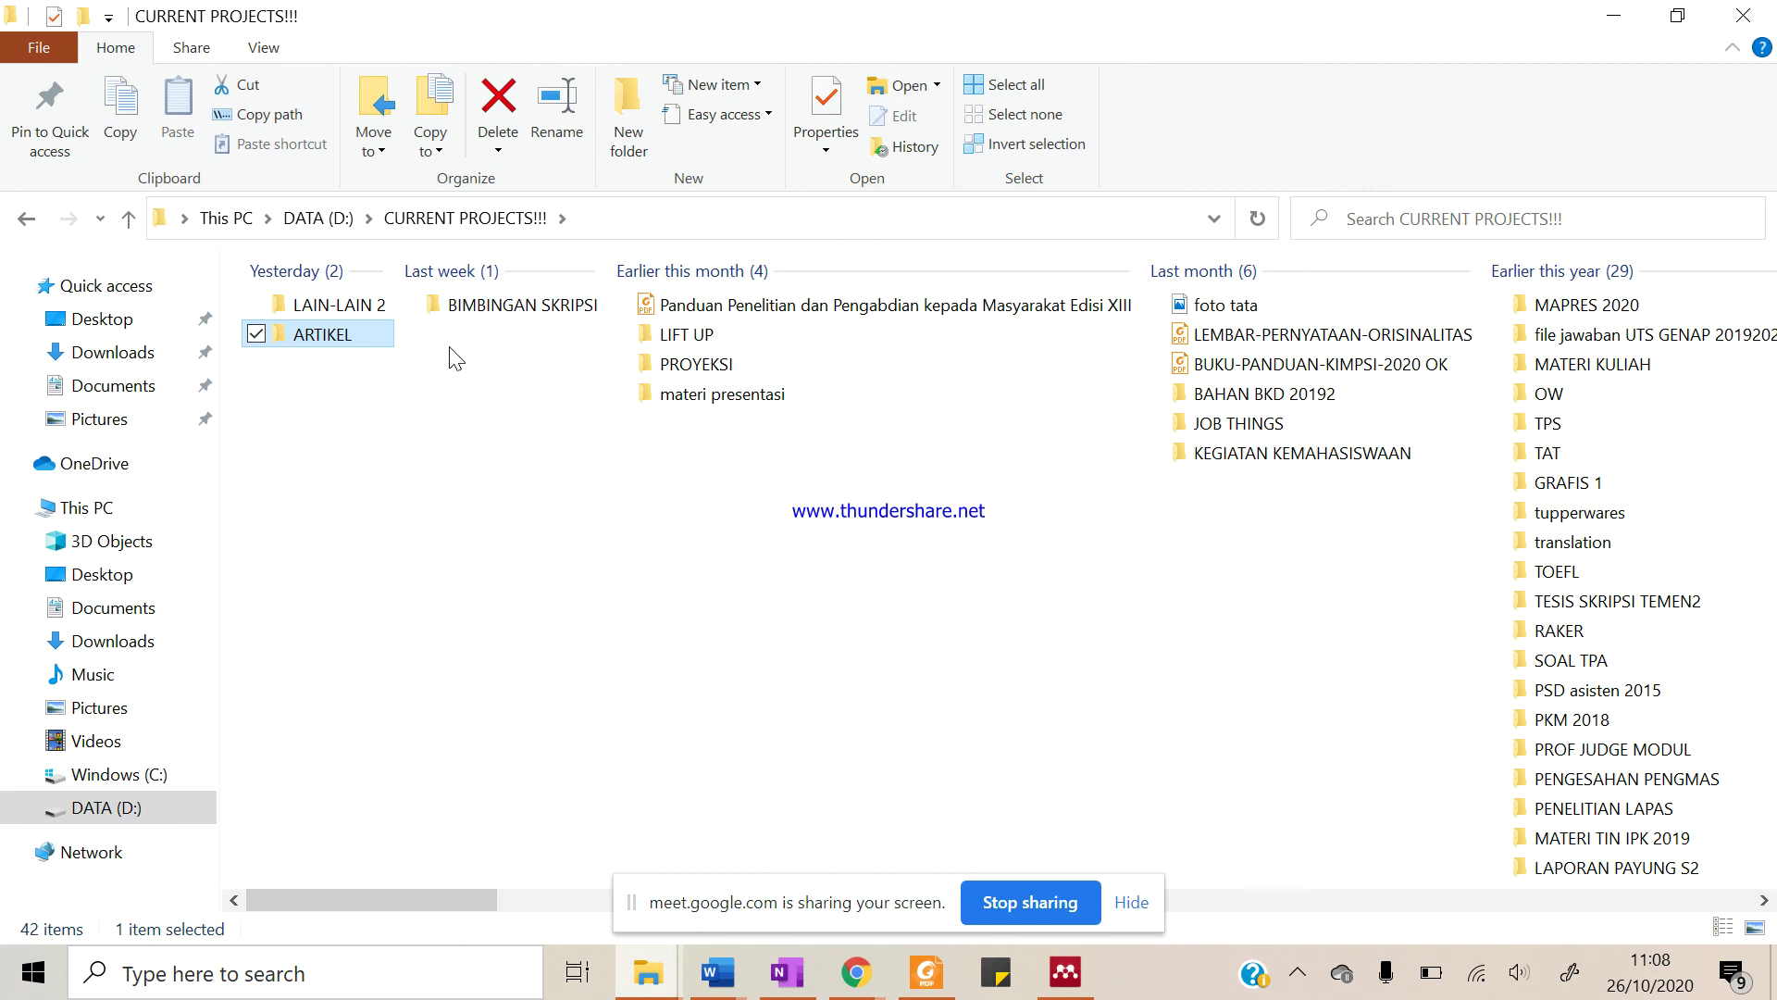
double_click(731, 367)
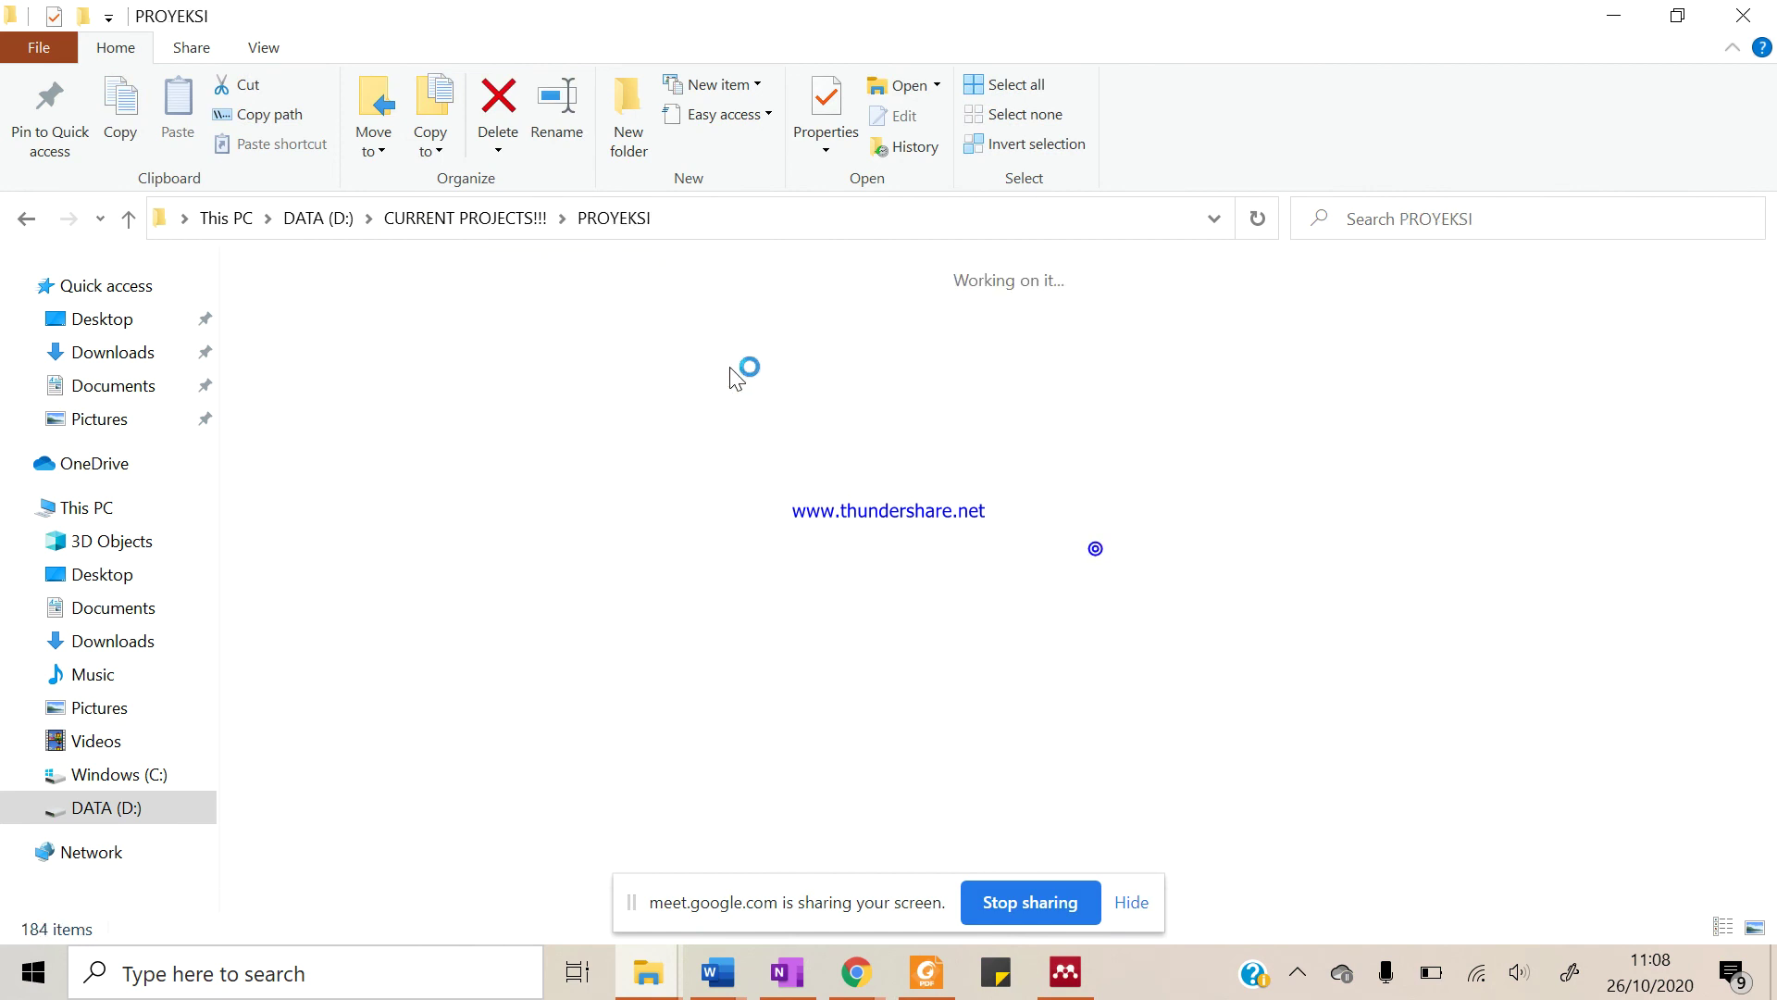
double_click(386, 336)
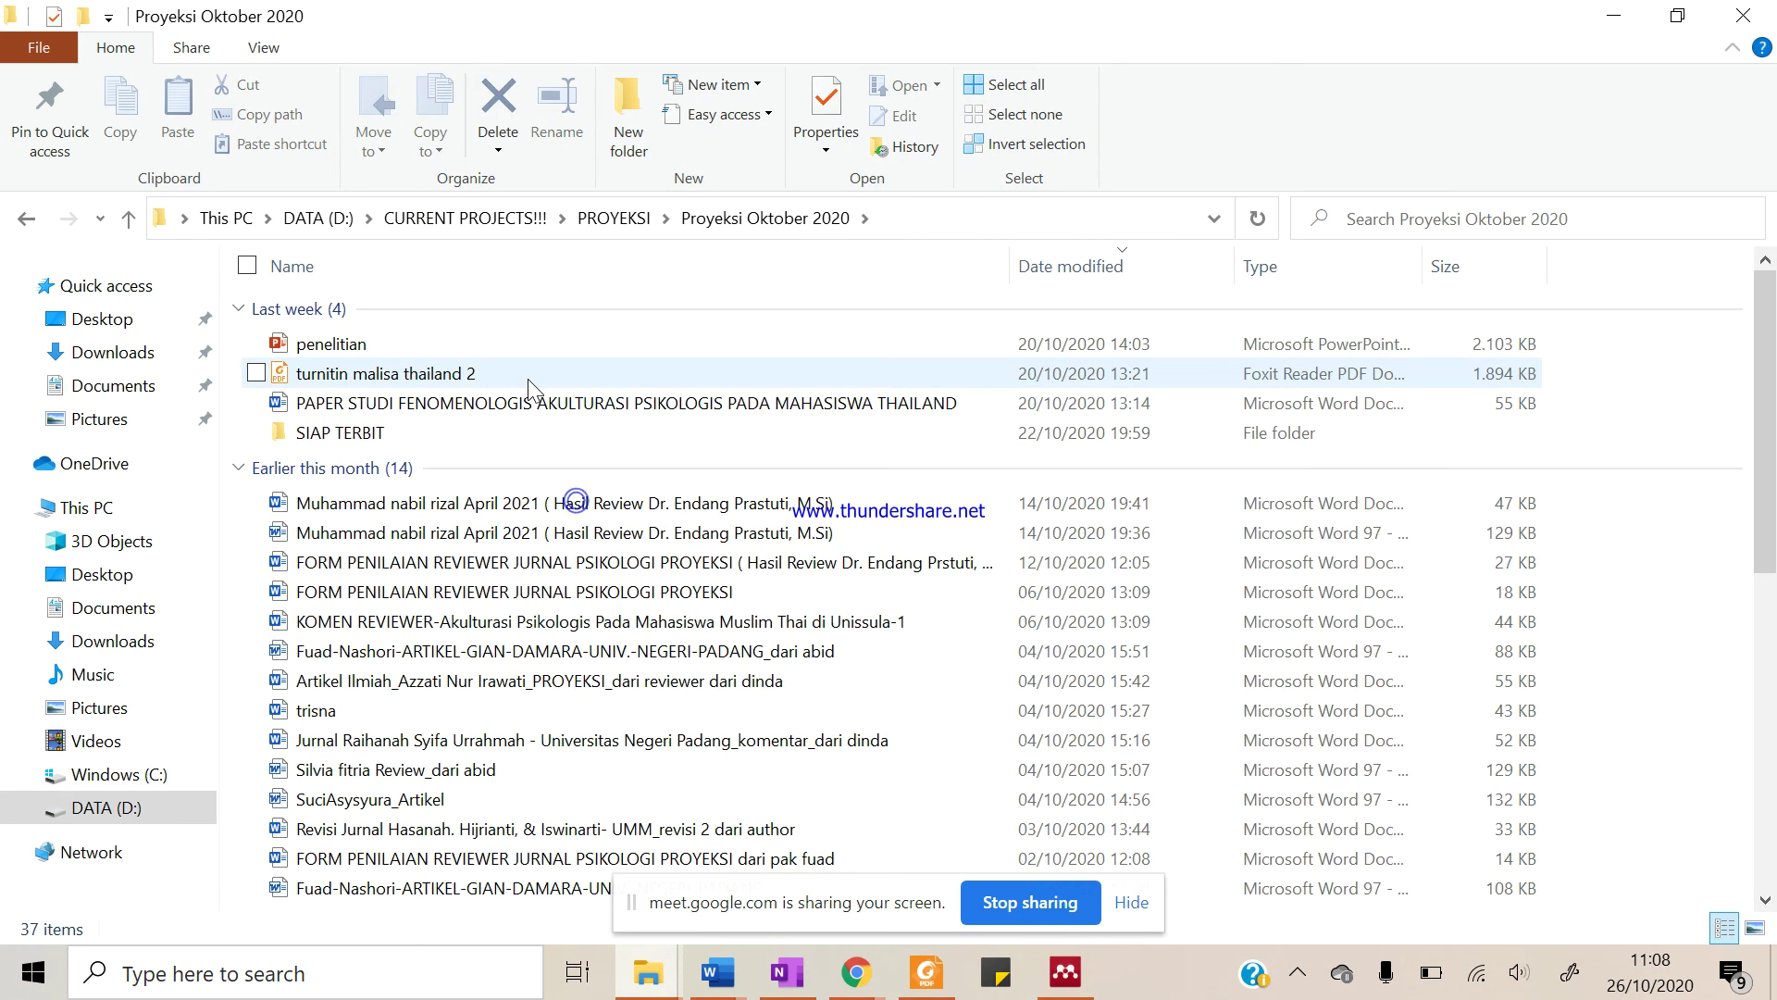
click(602, 373)
double_click(602, 372)
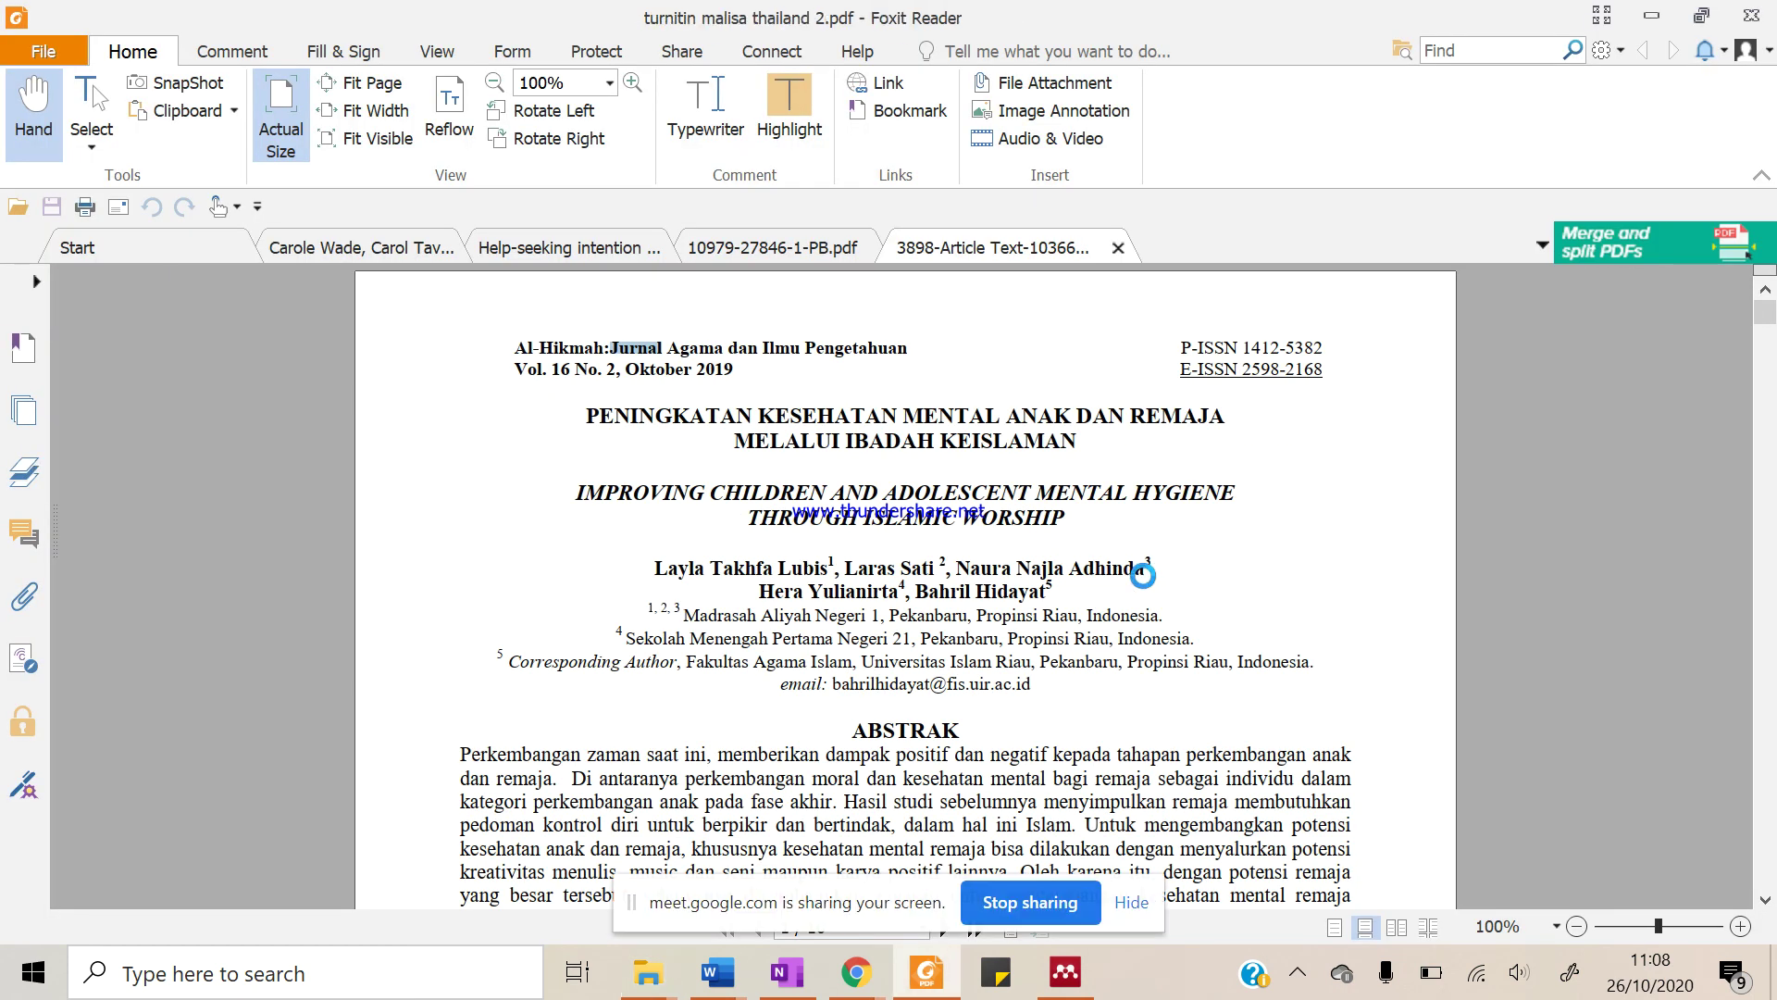
Examine the submission details and the highlighted similarity matches in the abstract of the Turnitin report
scroll(1261, 610, down, 15)
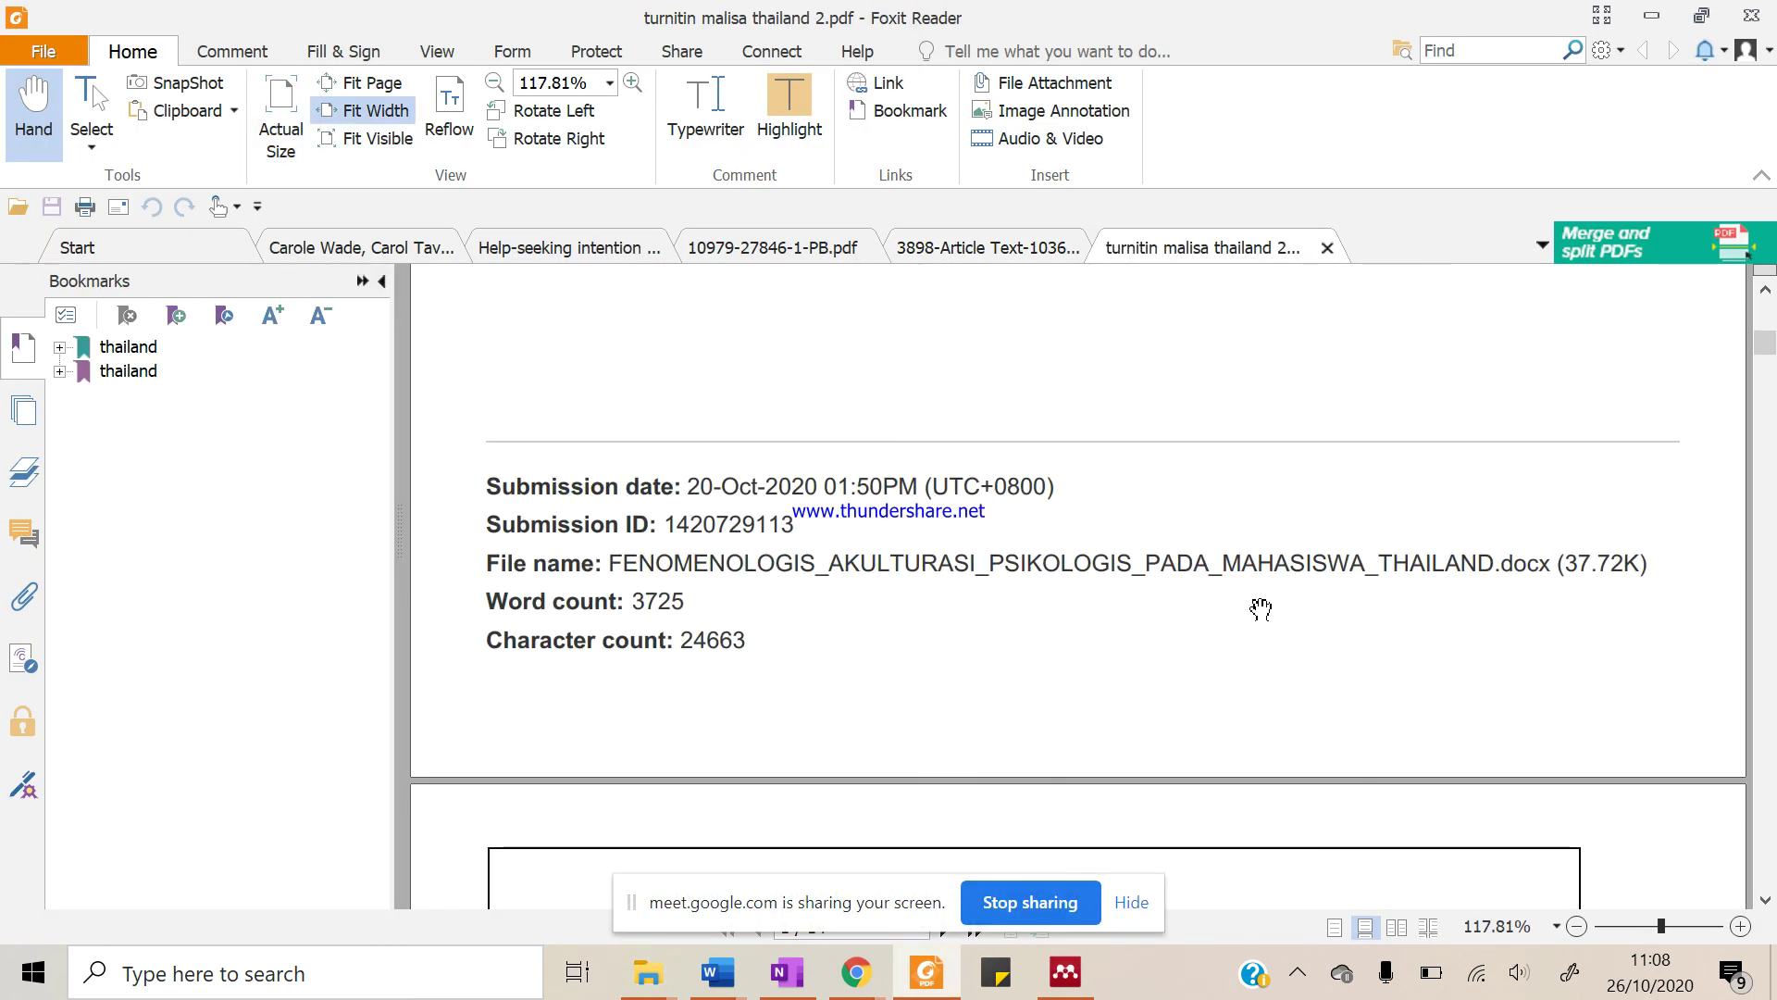
scroll(1261, 610, down, 1)
scroll(1244, 583, up, 1)
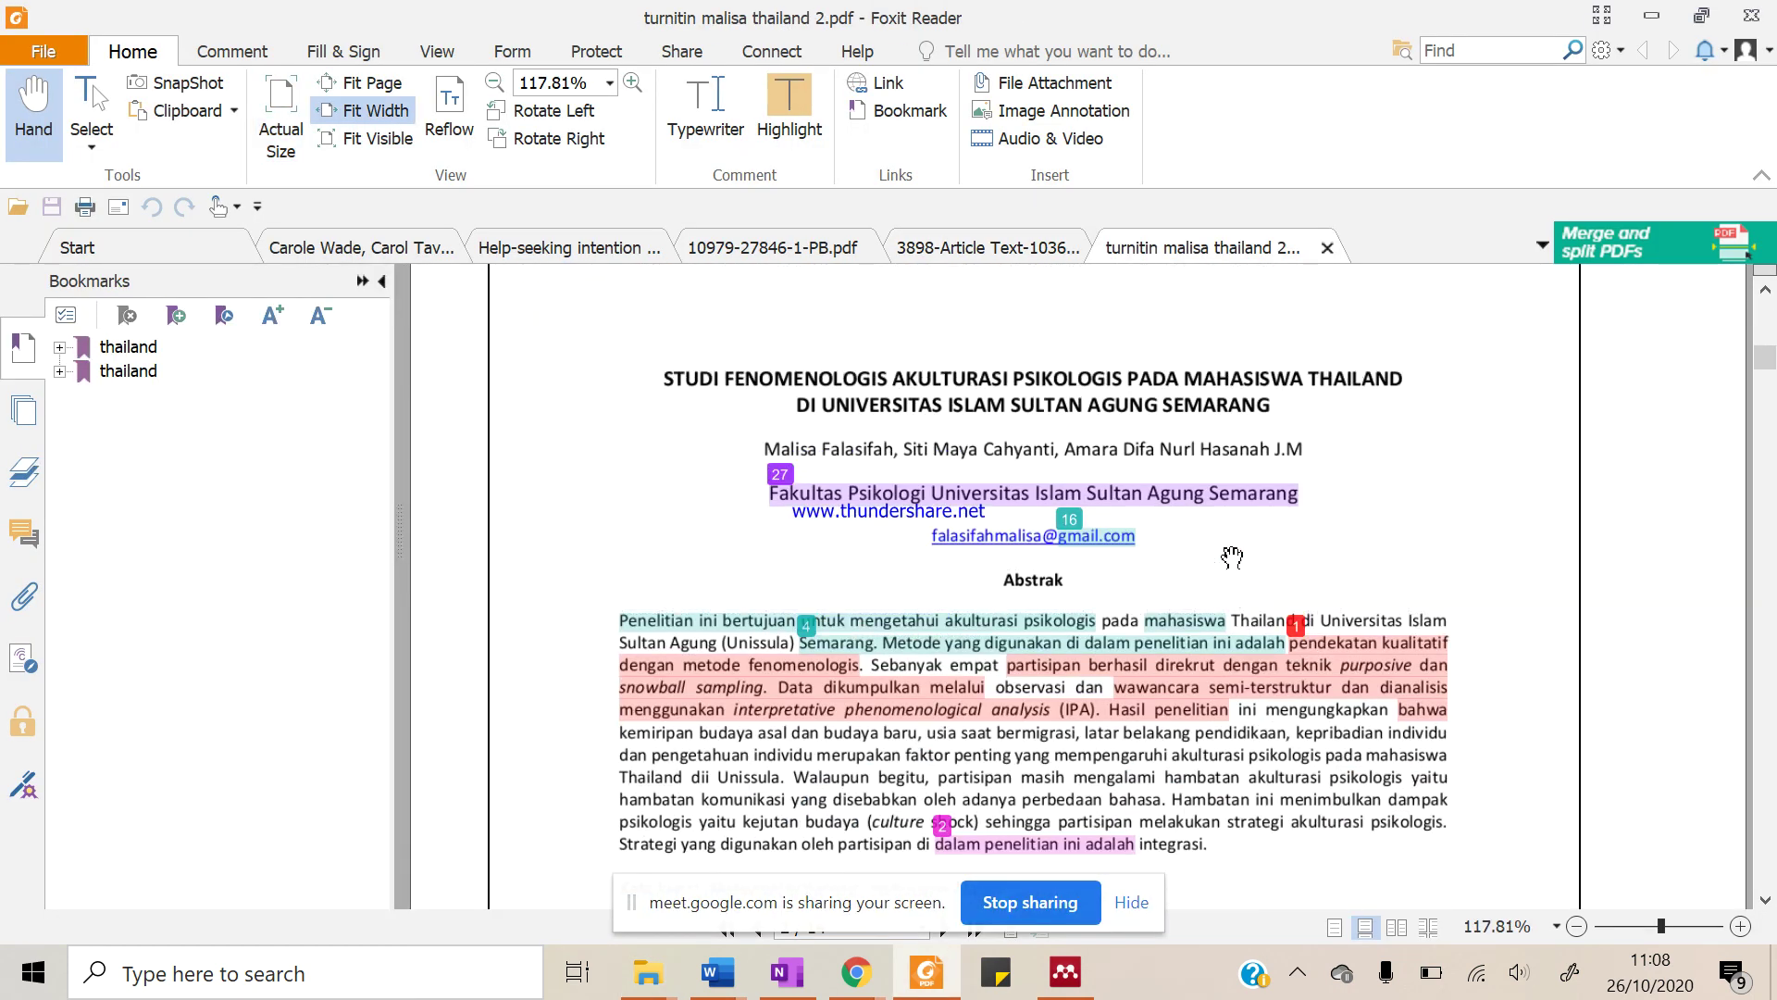
Hide the bookmarks and examine the similarity matches highlighted in the Indonesian abstract, the English abstract and the Pendahuluan section
click(381, 281)
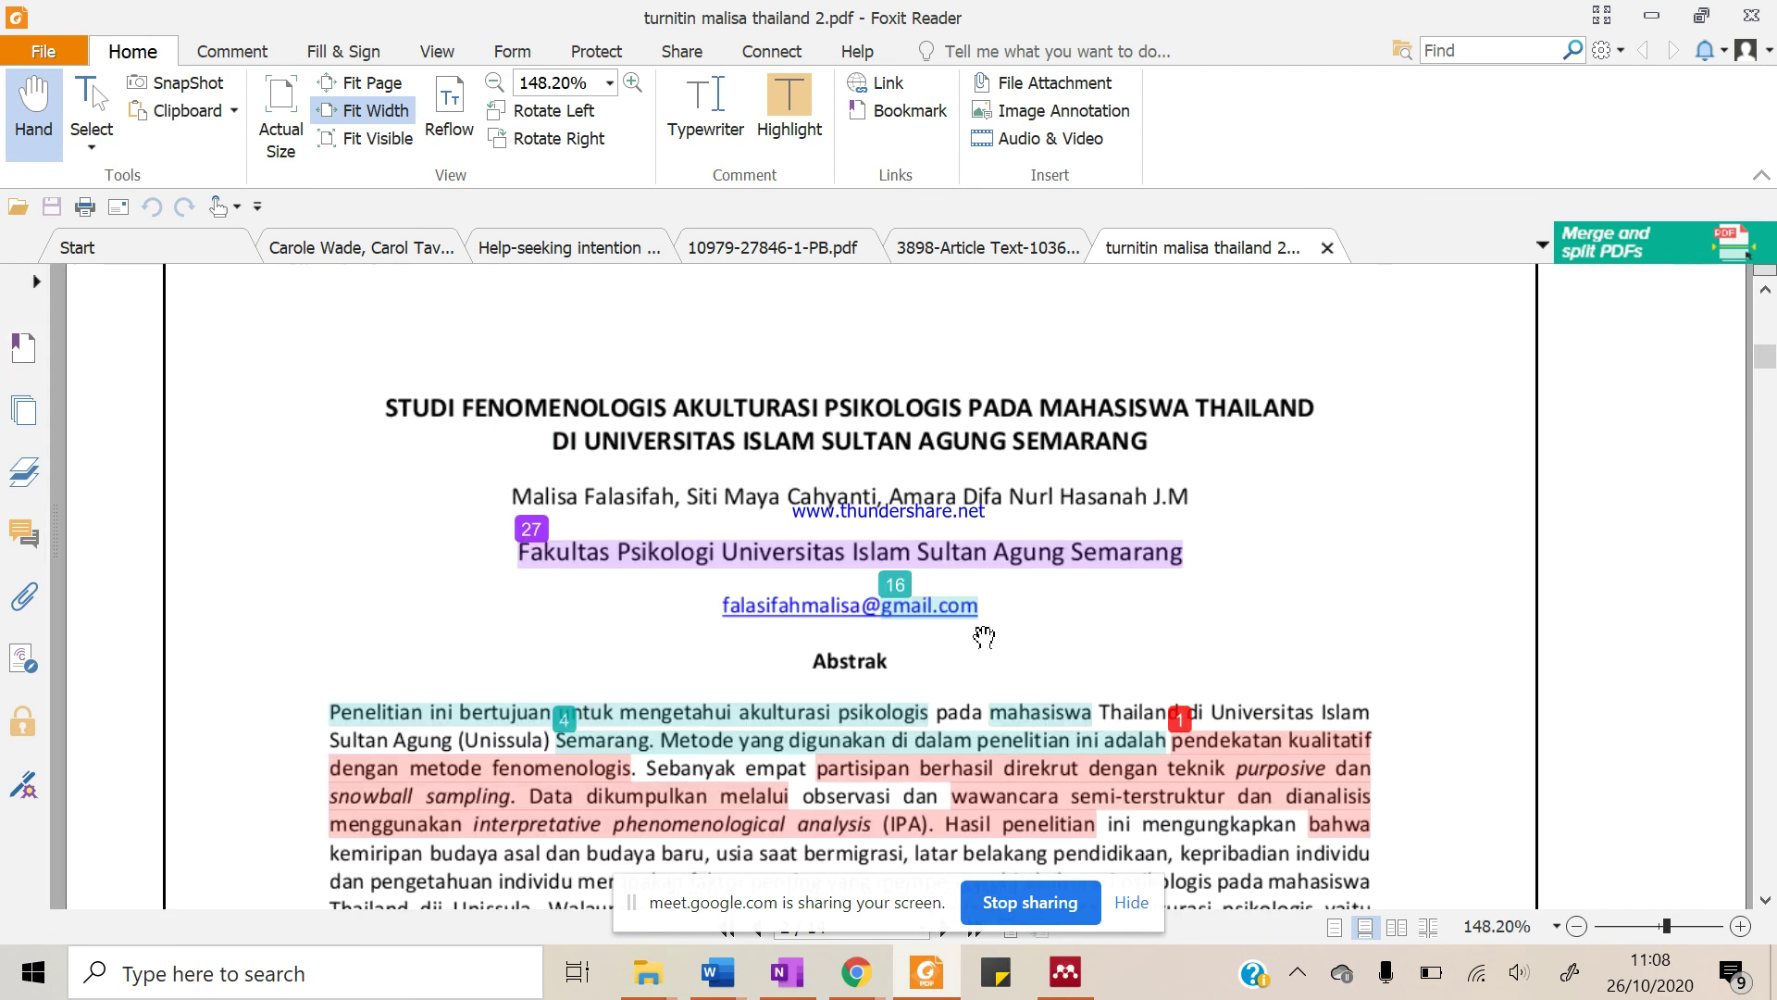
scroll(571, 448, down, 2)
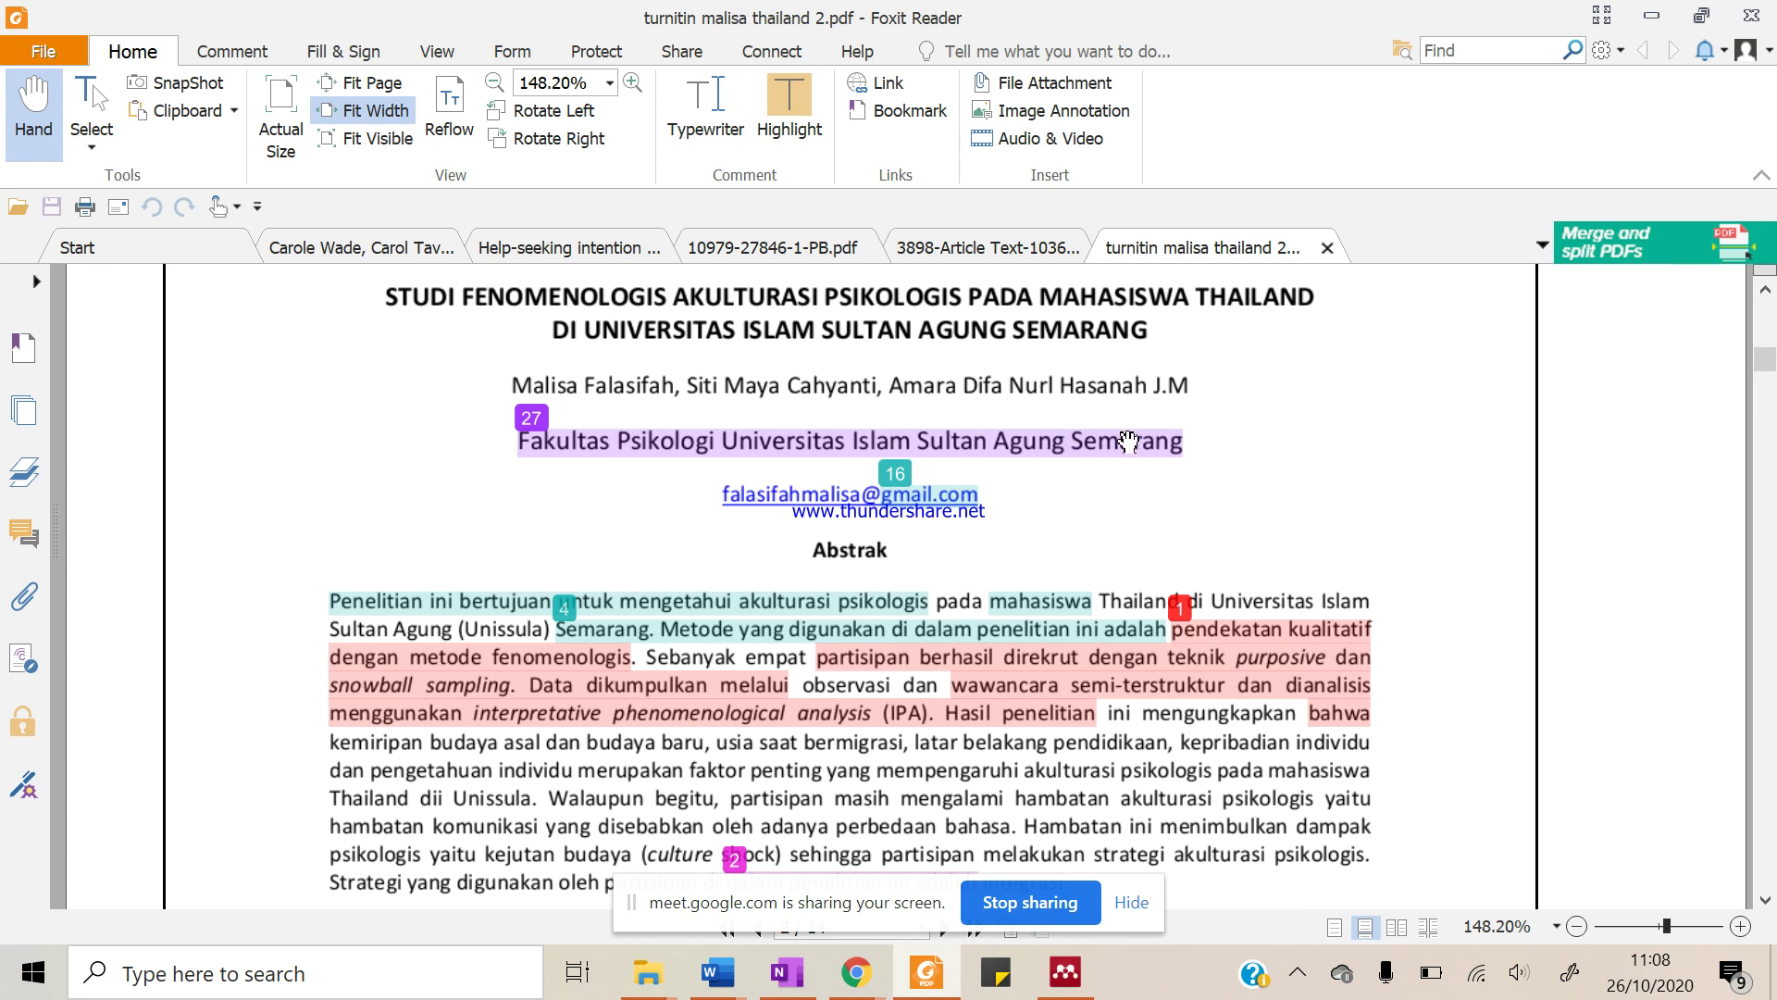
scroll(1261, 664, down, 1)
scroll(1261, 664, down, 1)
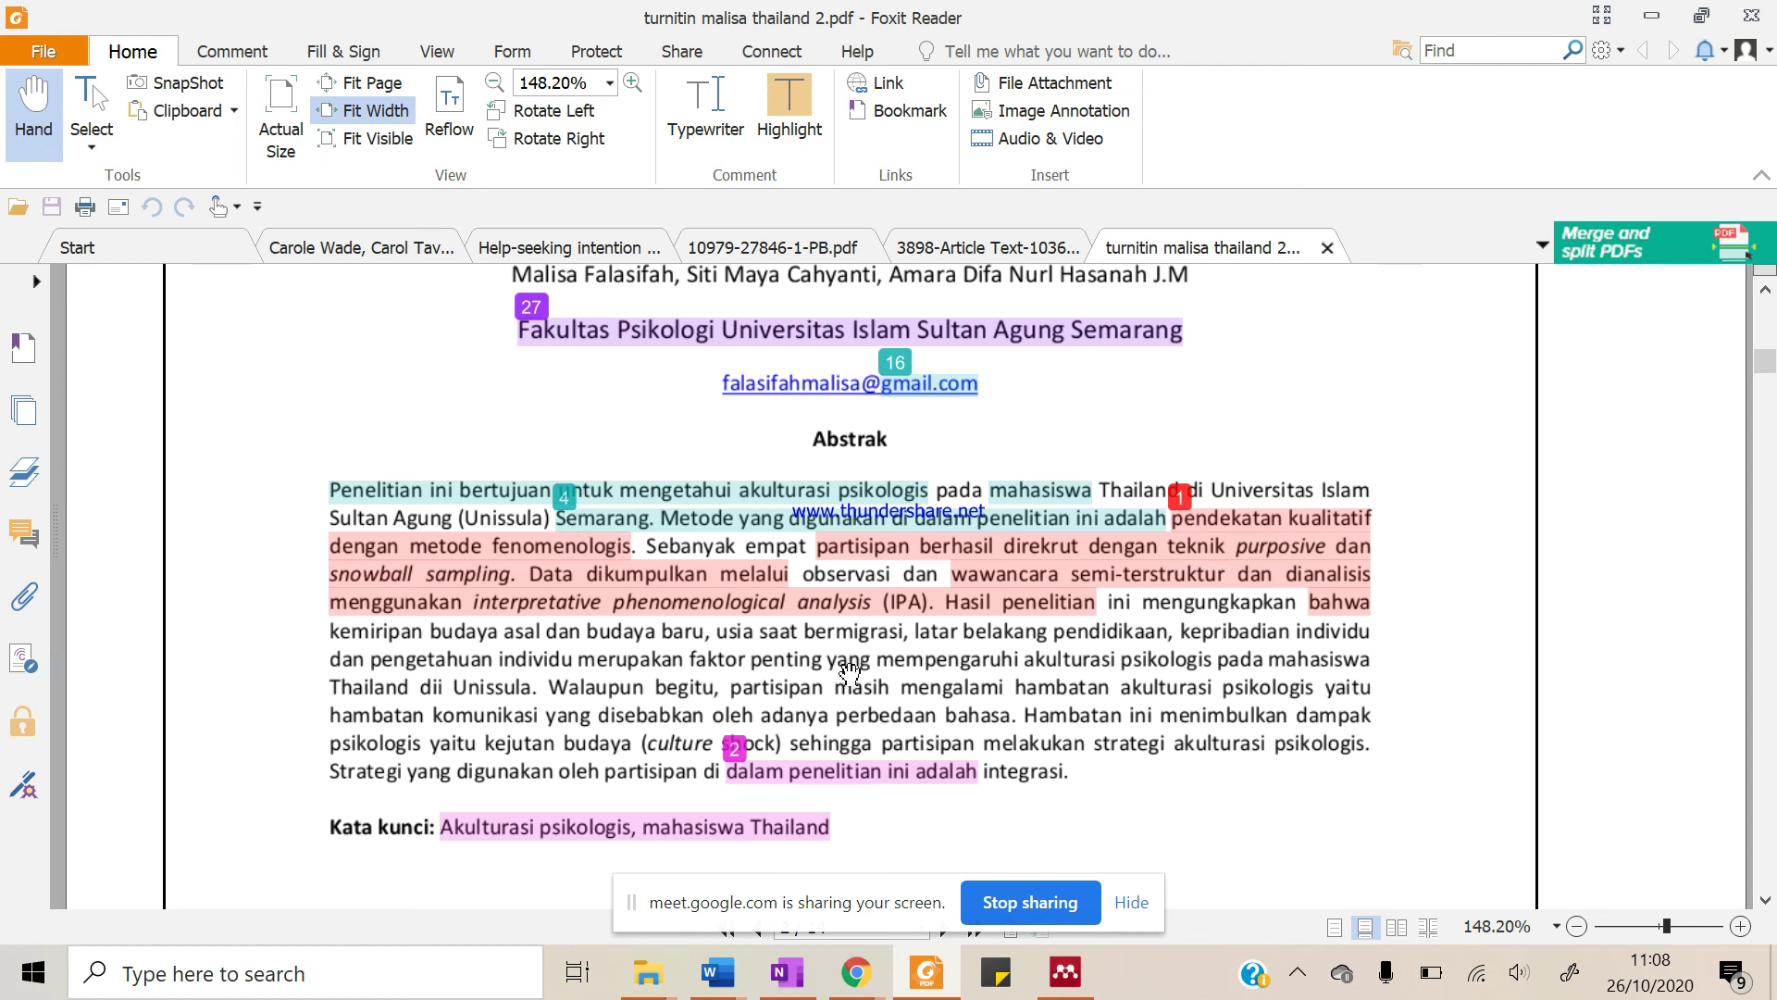
scroll(1154, 708, down, 3)
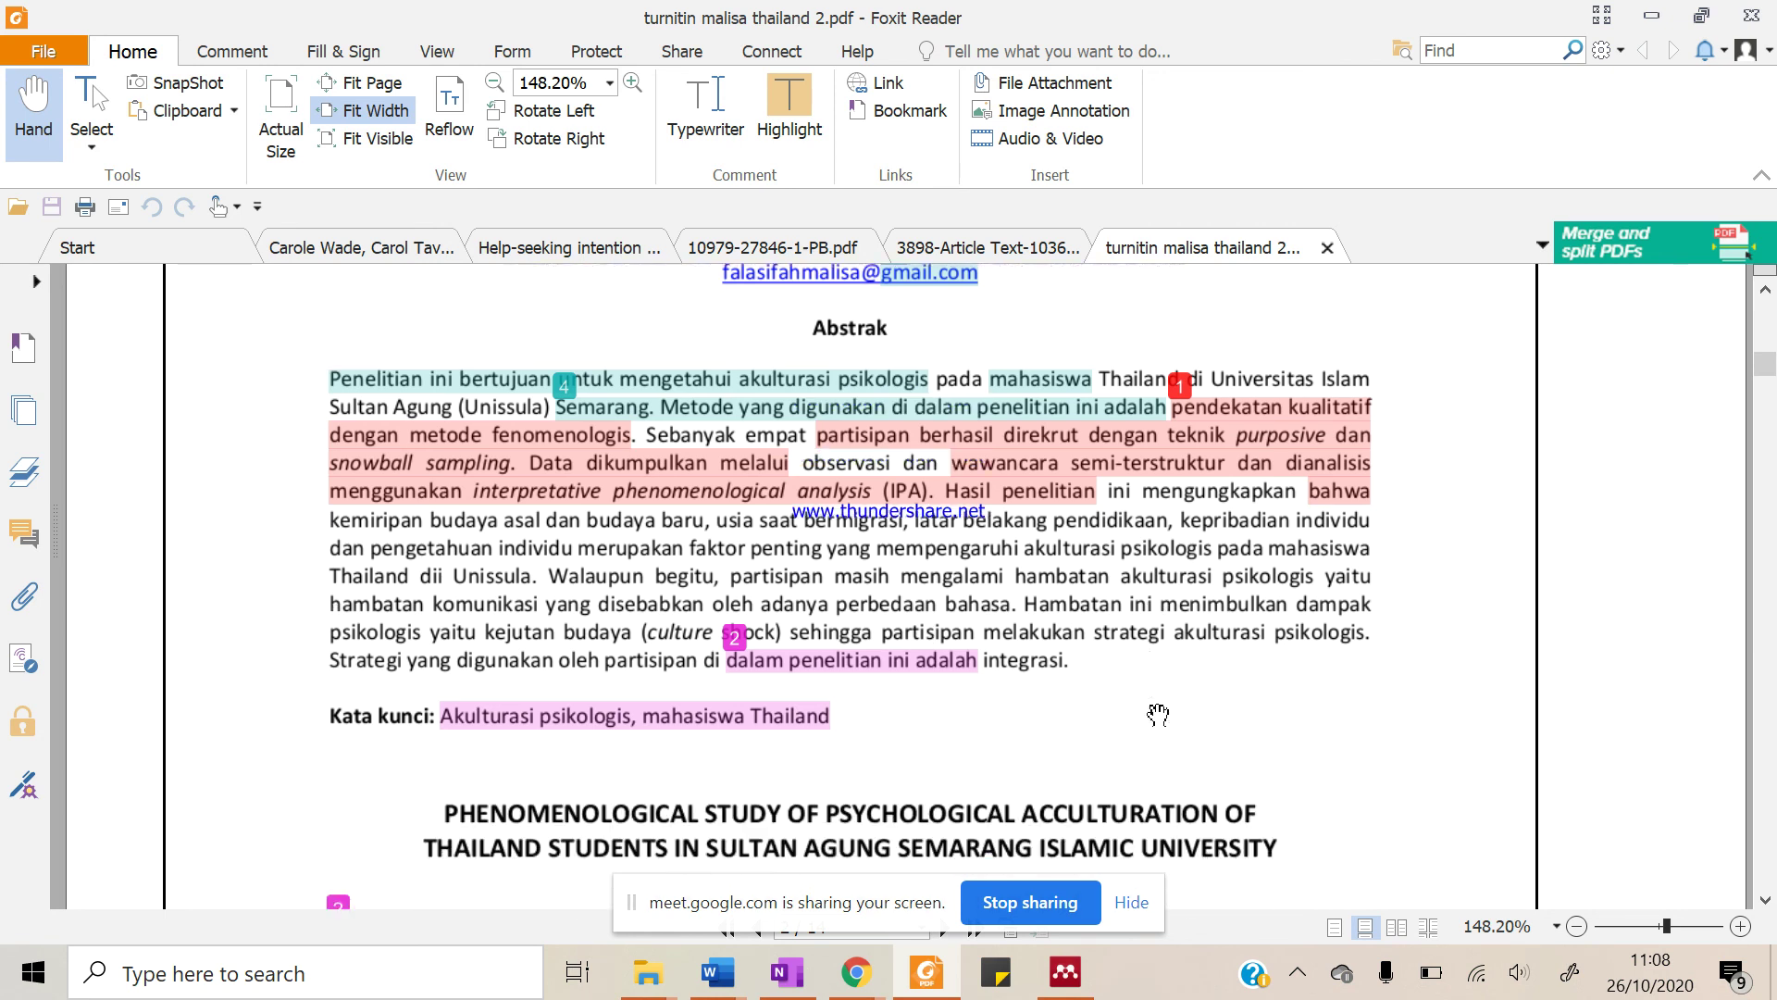
scroll(990, 532, up, 2)
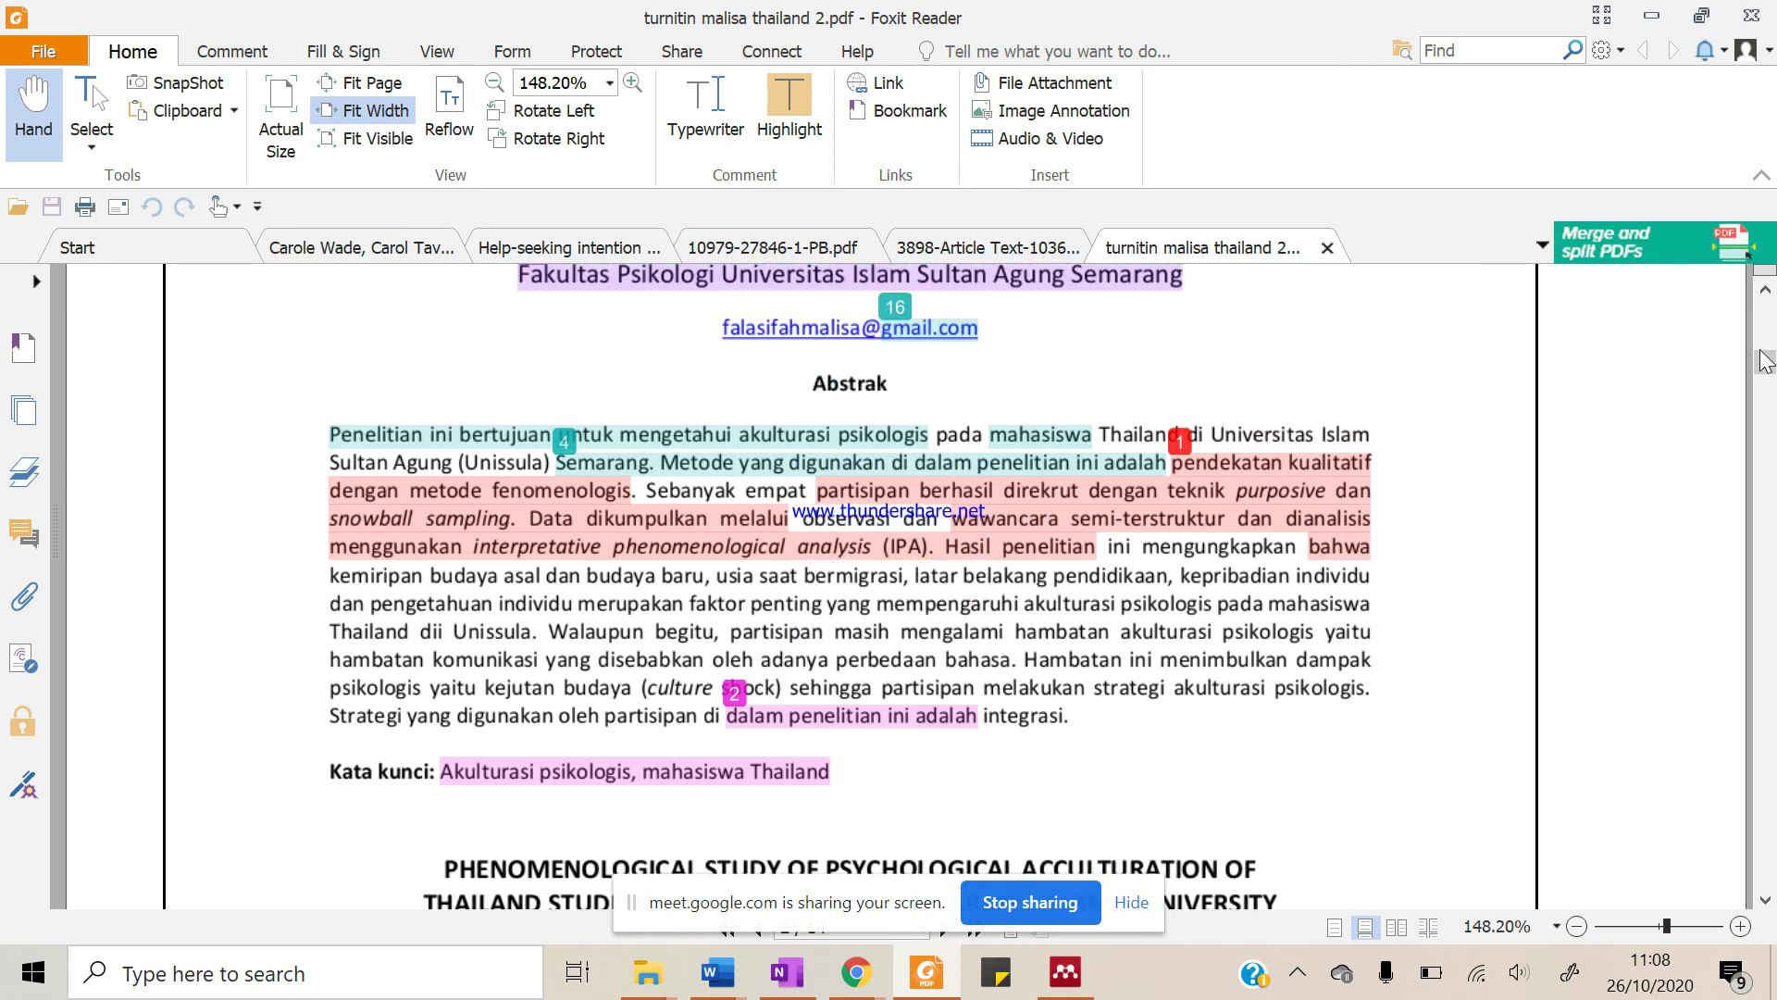
scroll(1133, 705, down, 4)
scroll(1134, 705, down, 1)
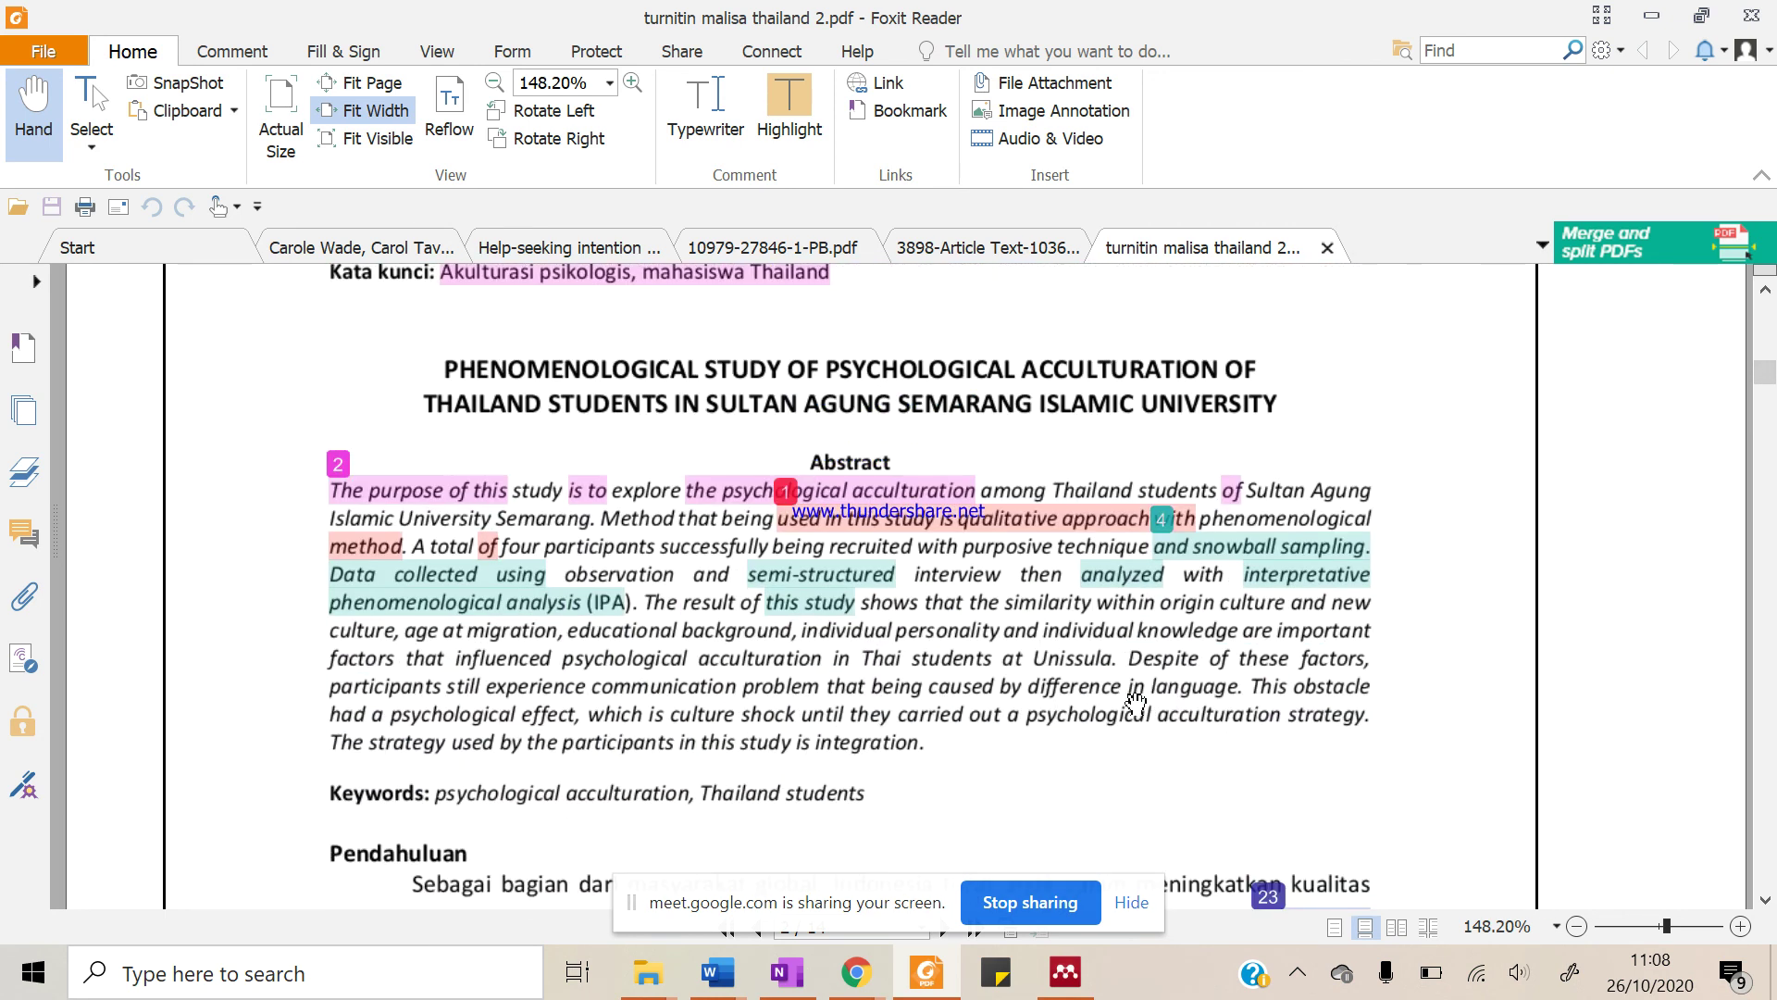
scroll(1136, 706, down, 3)
scroll(1136, 705, down, 1)
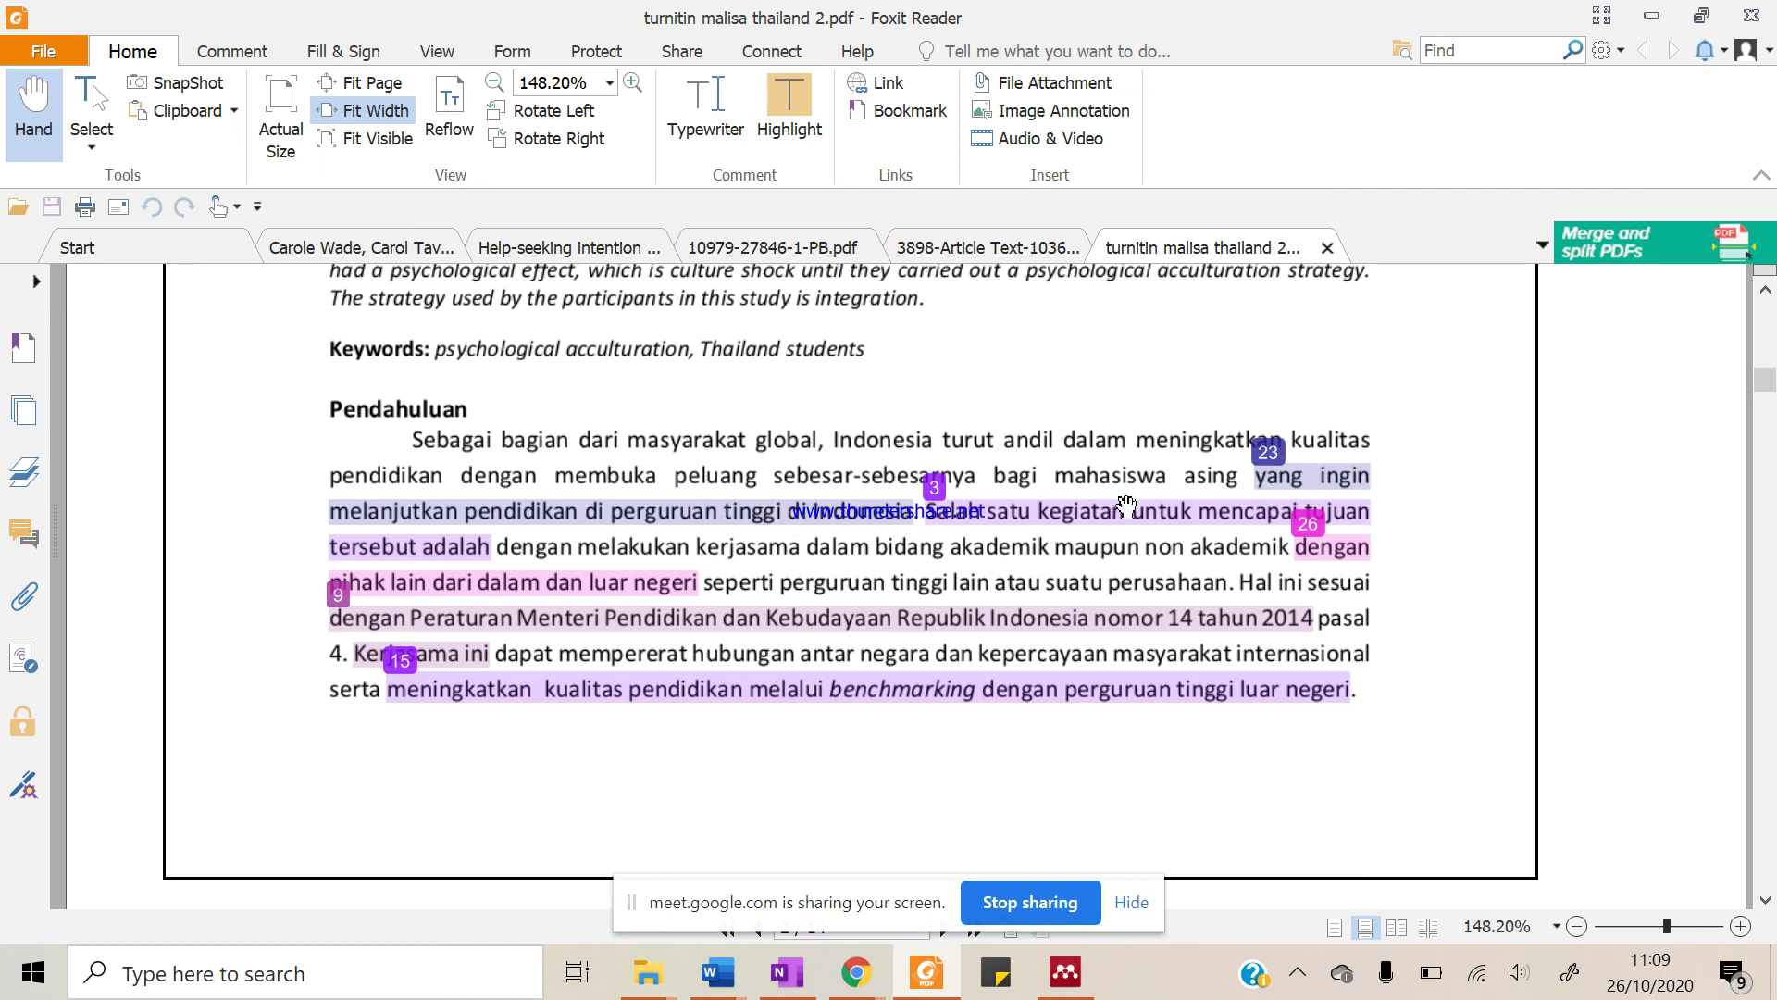
Examine the originality report's similarity index, its breakdown by source type and the first primary sources
drag(1768, 389, 1769, 773)
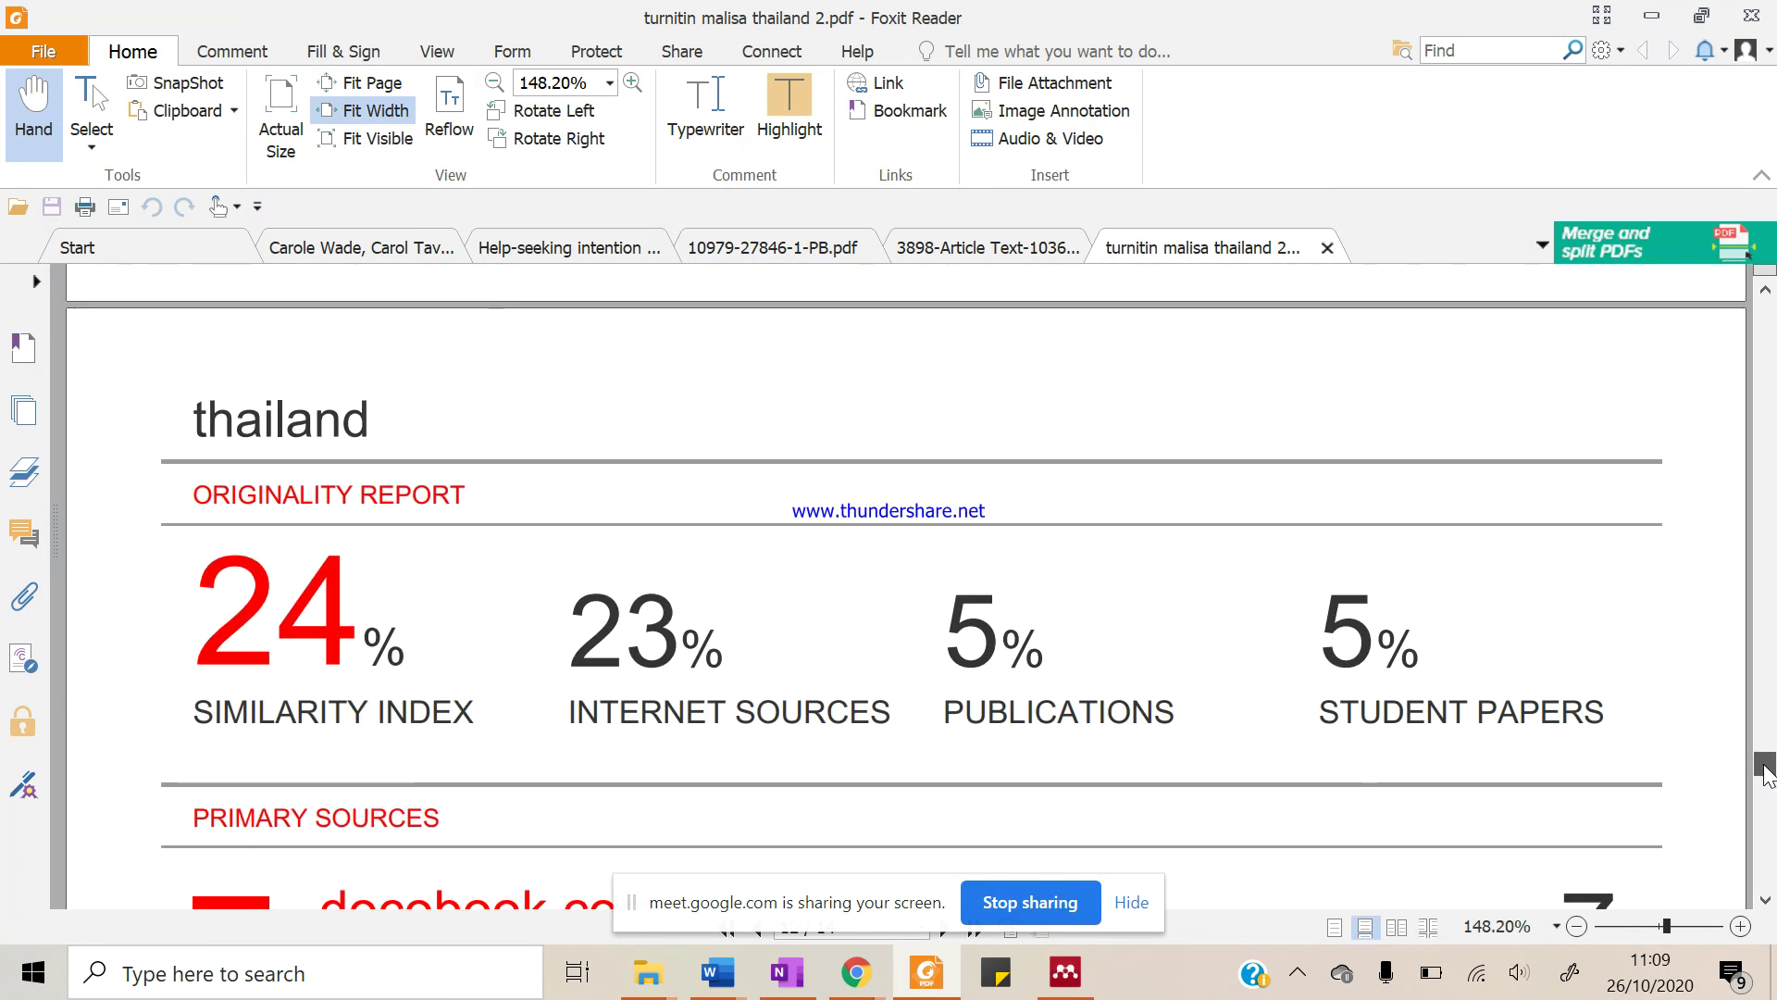
scroll(625, 787, down, 3)
scroll(616, 774, up, 2)
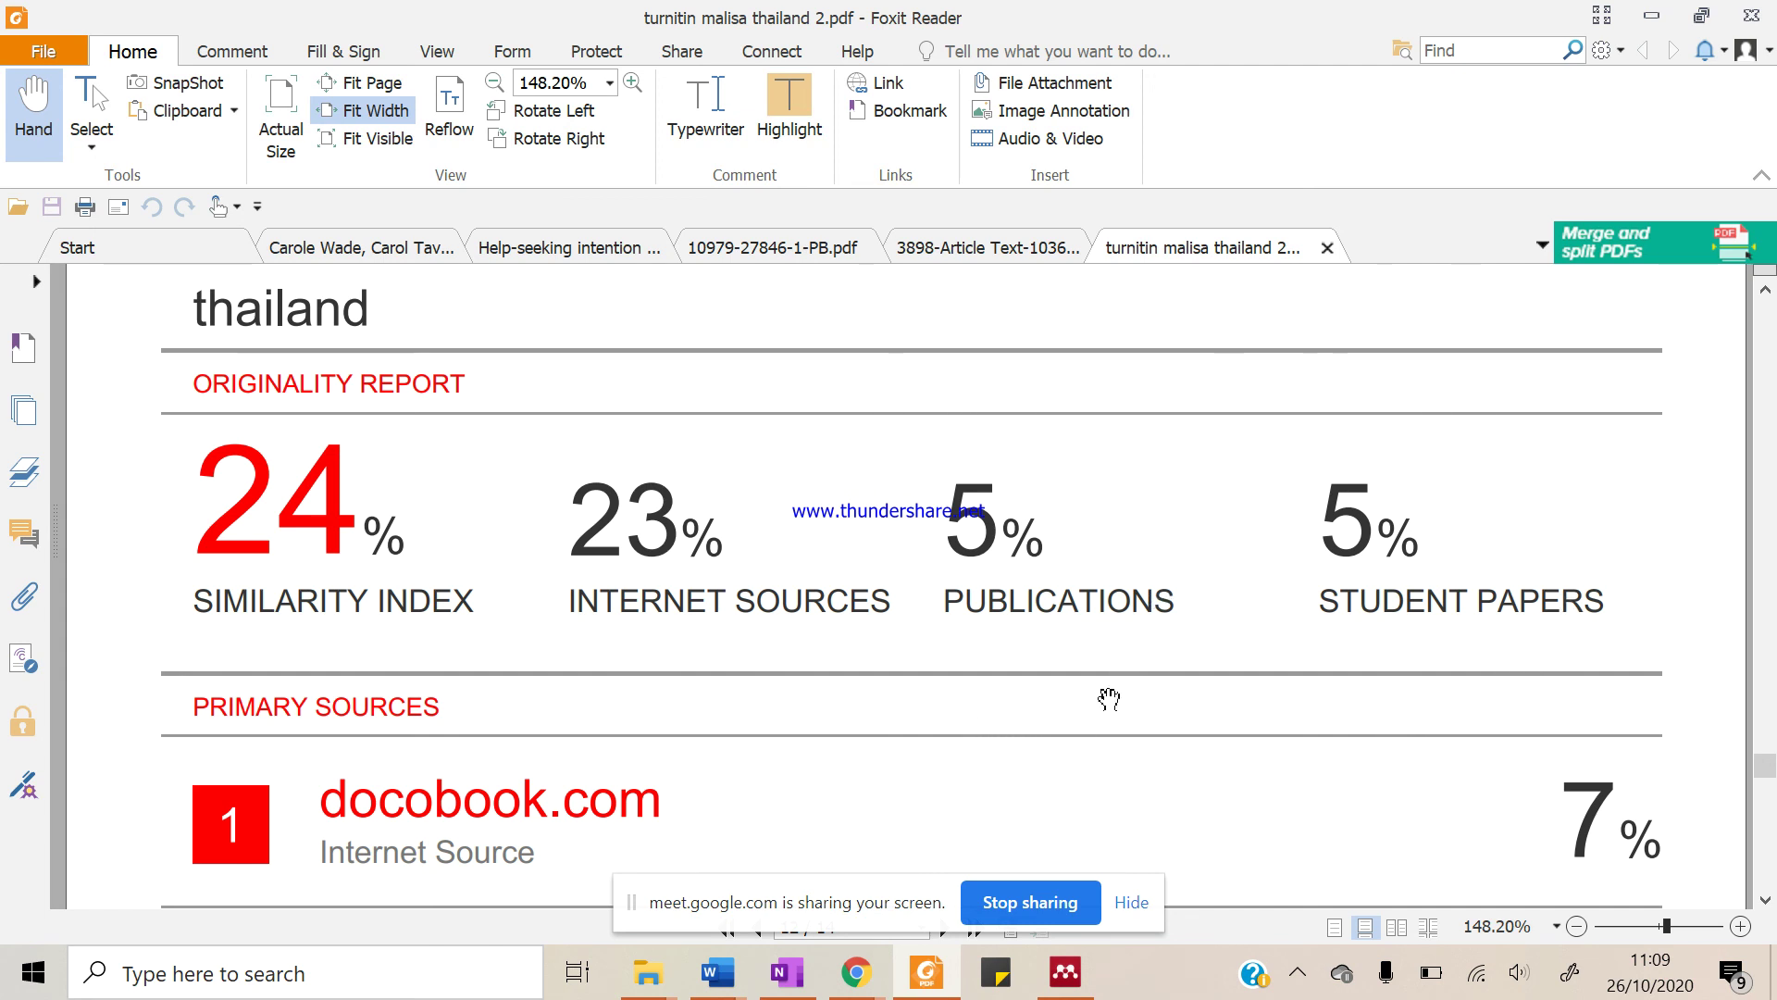
scroll(985, 702, down, 3)
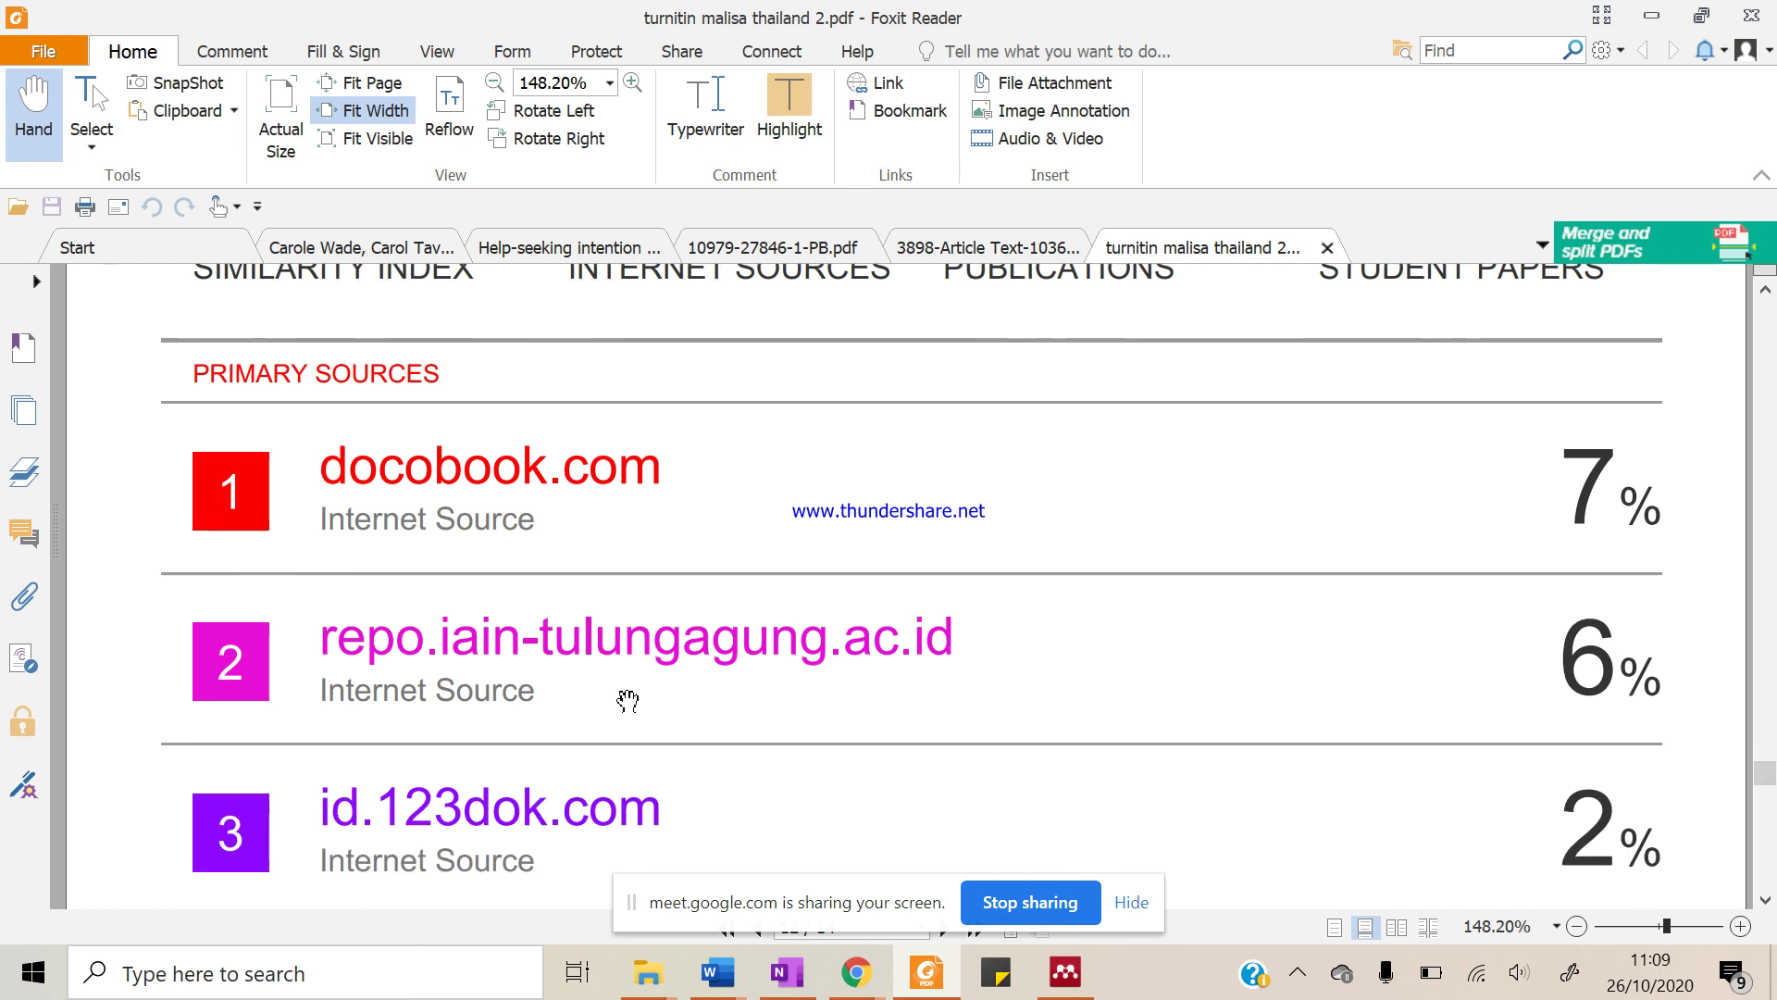
scroll(623, 718, down, 2)
scroll(1211, 757, down, 1)
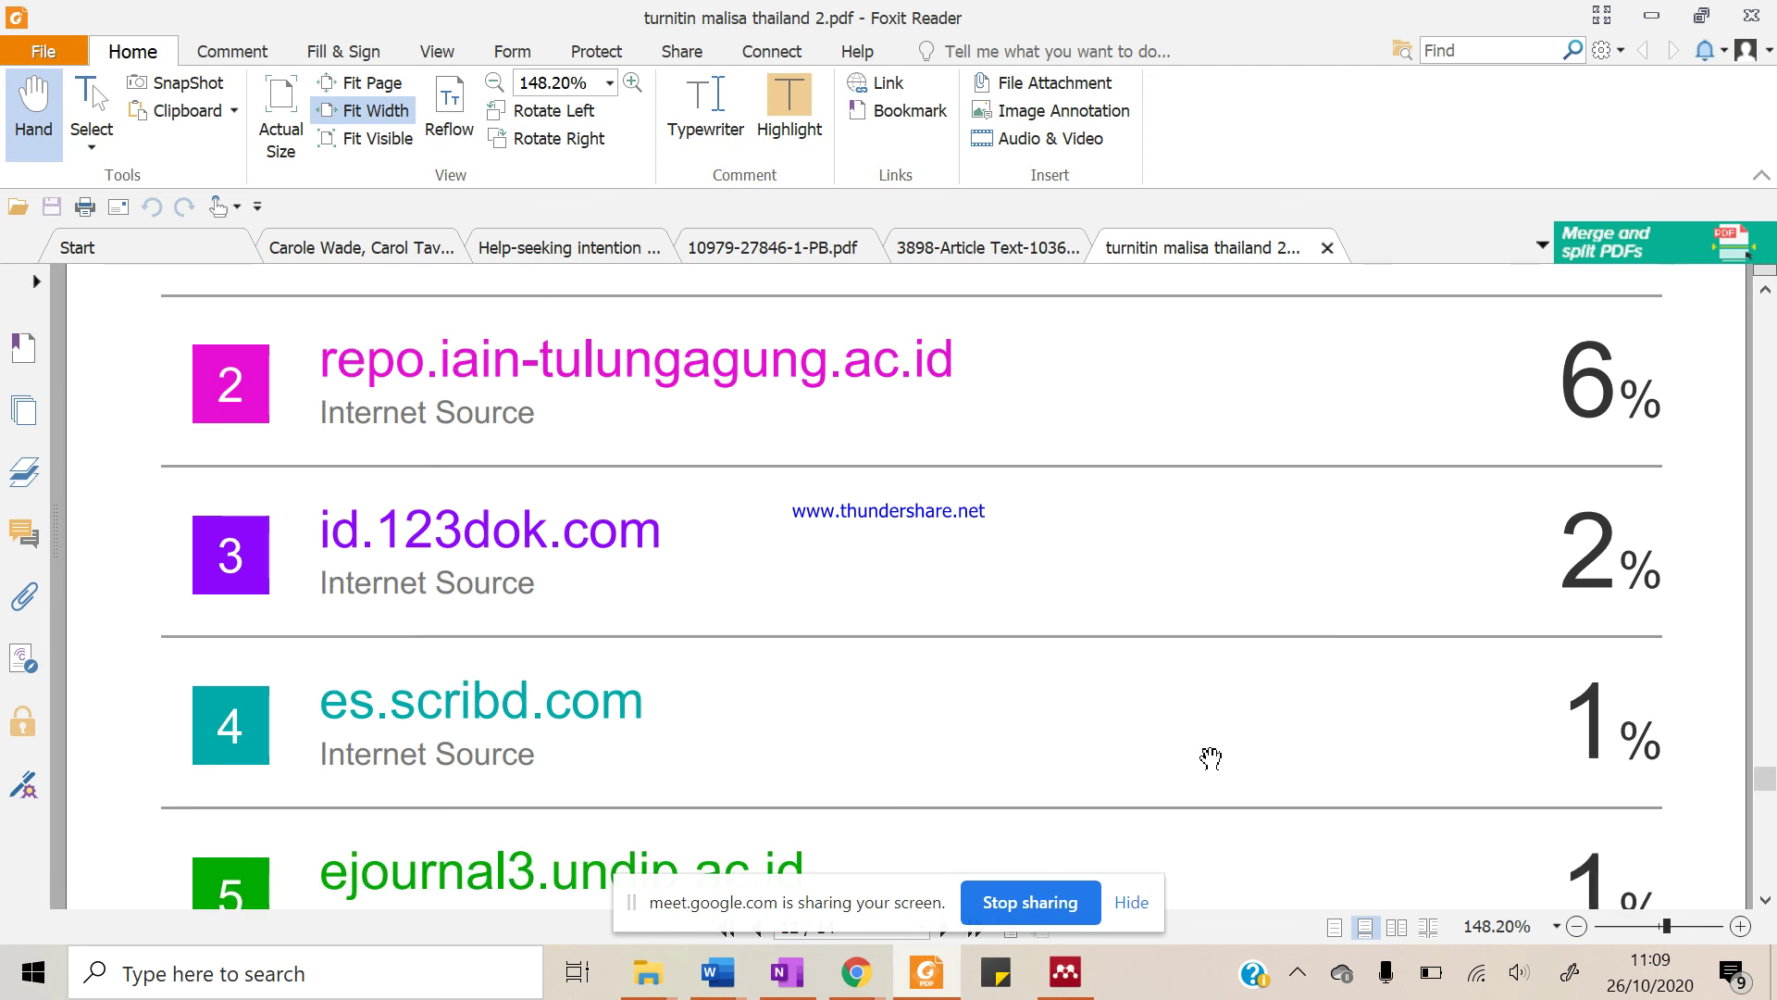
Review the rest of the primary sources list through to its last entry, and return to the ORIGINALITY REPORT heading
scroll(1211, 757, down, 10)
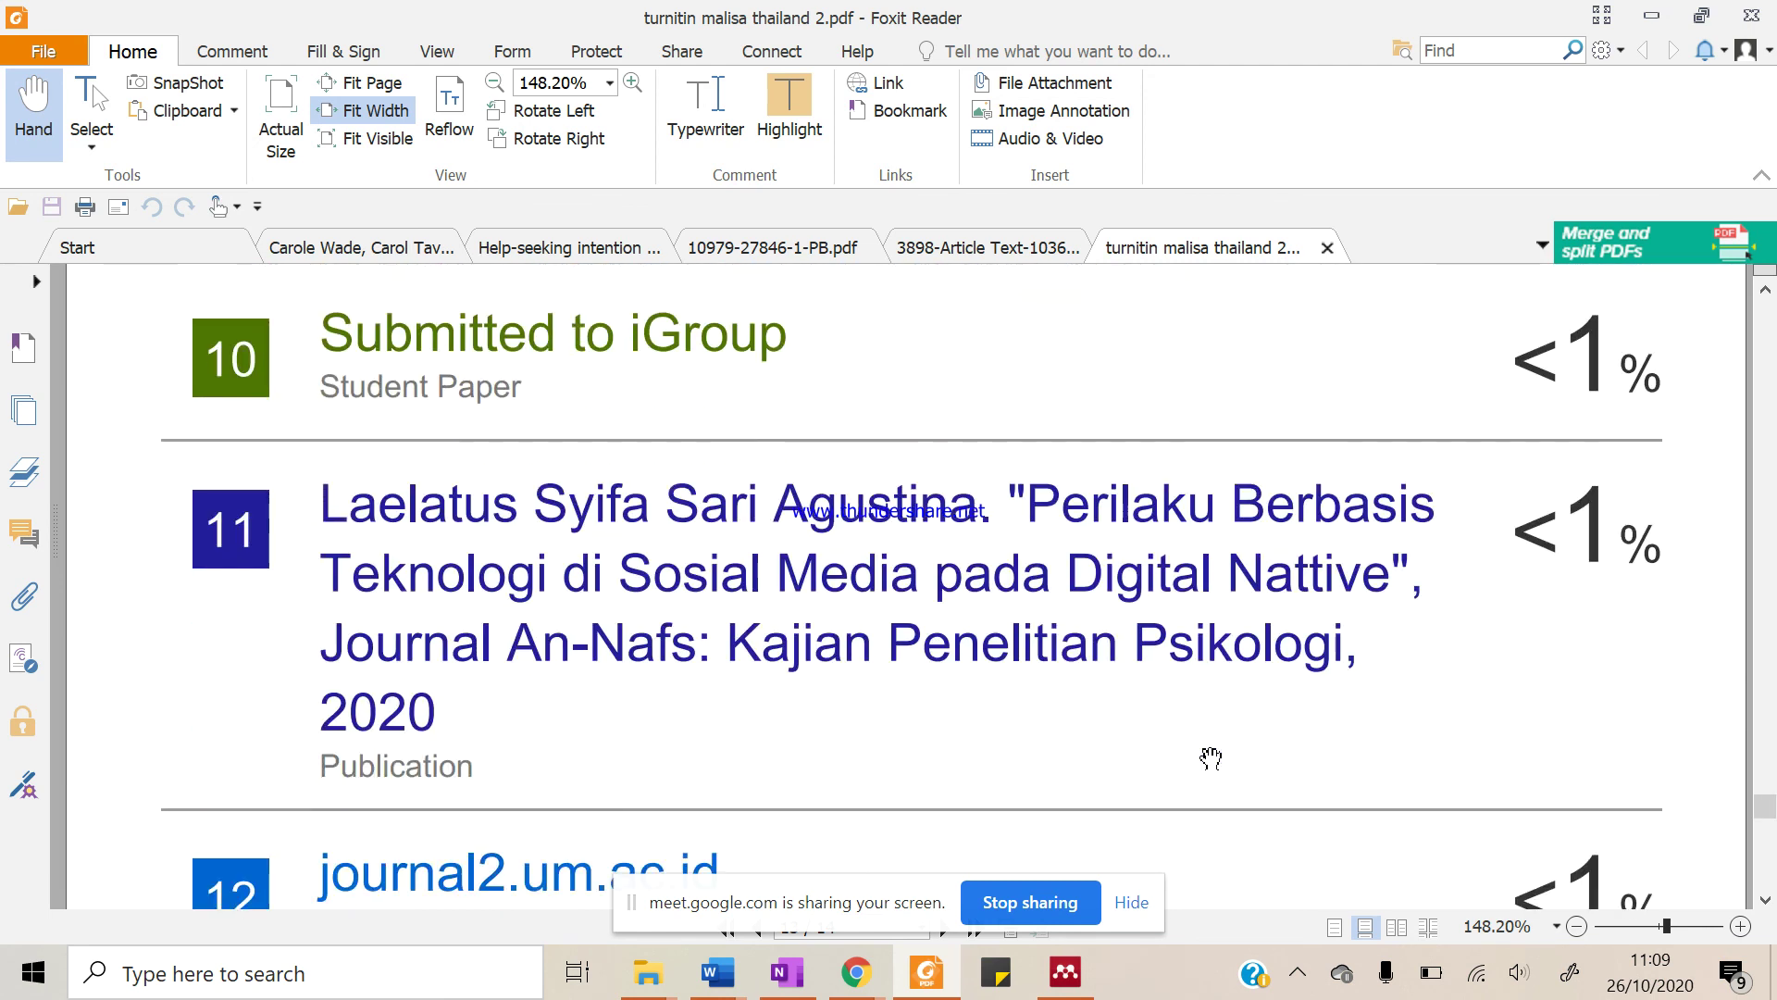
scroll(1211, 757, down, 8)
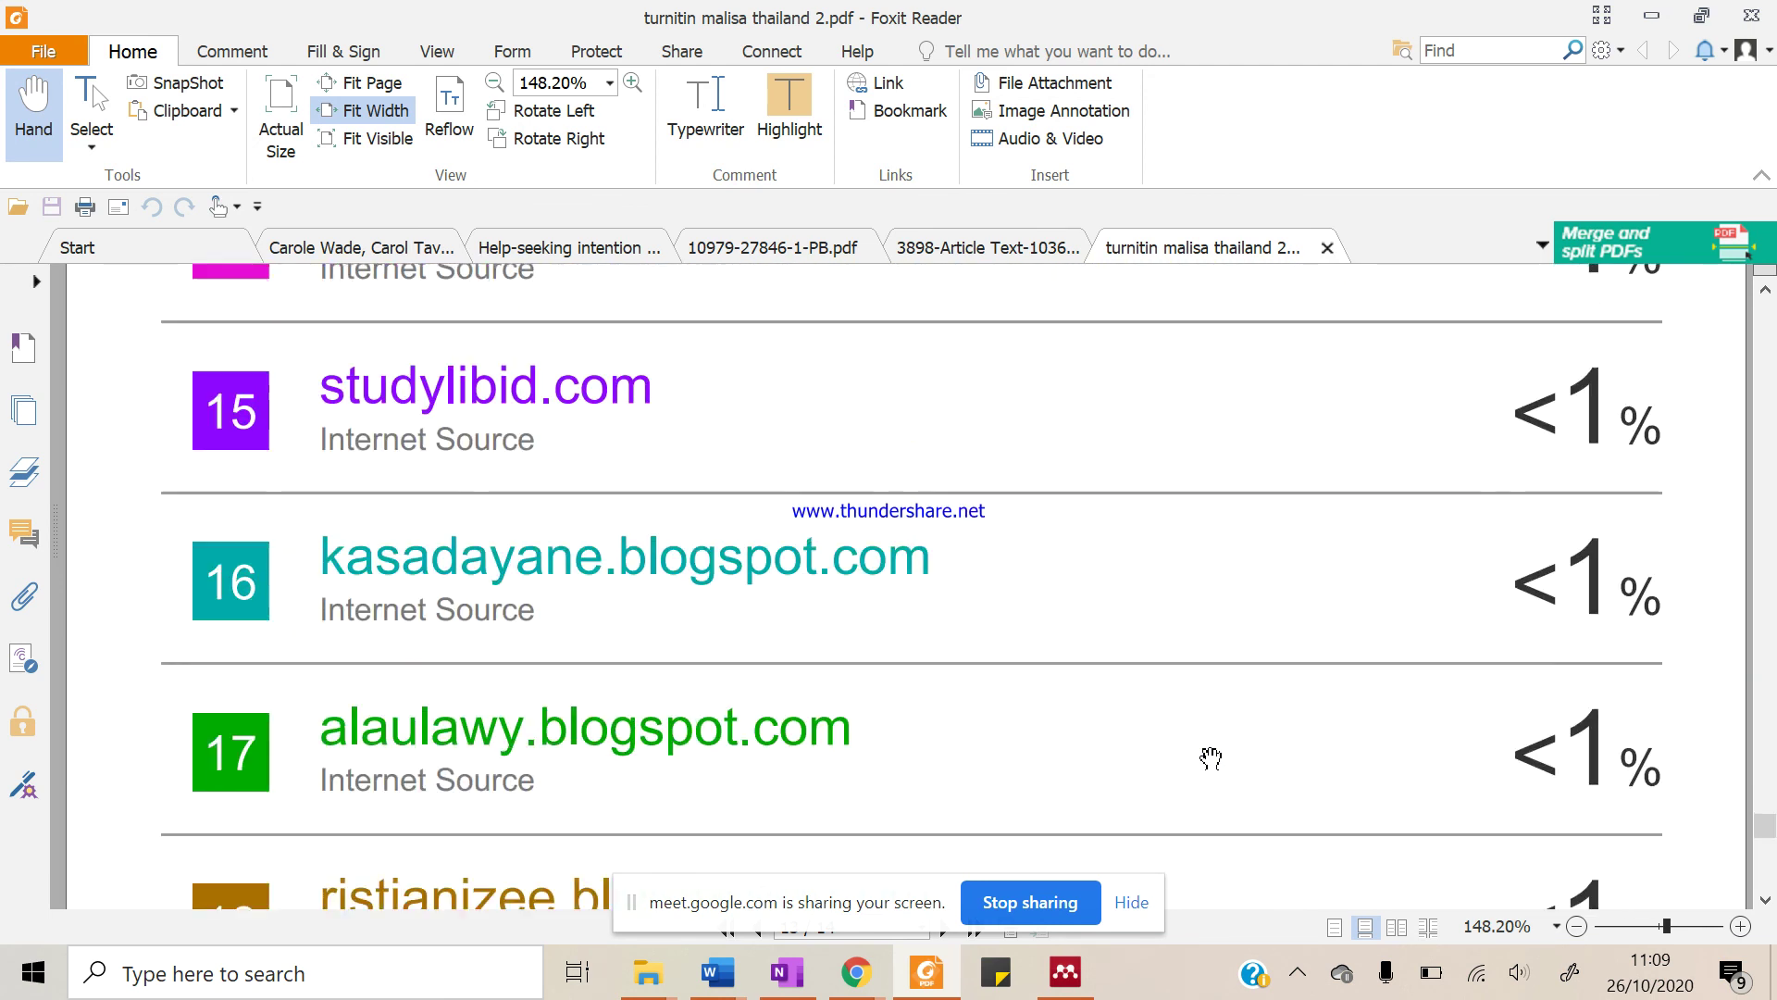
scroll(1211, 757, down, 5)
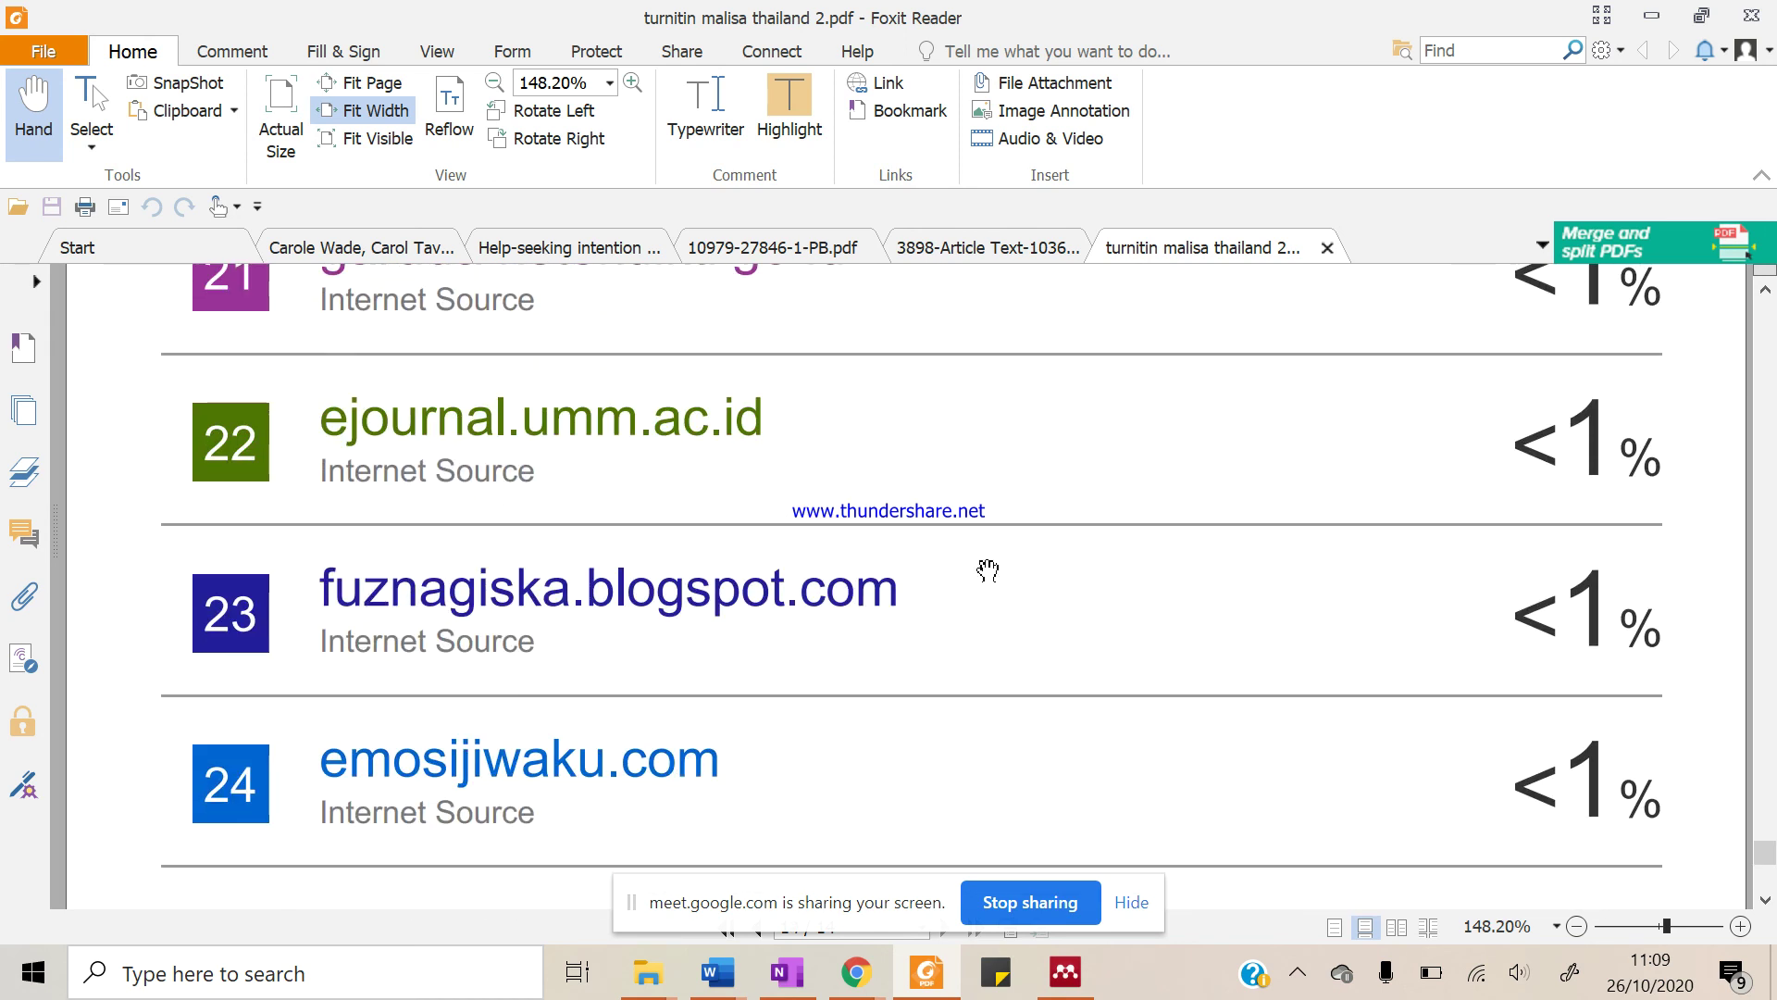
scroll(1192, 720, down, 5)
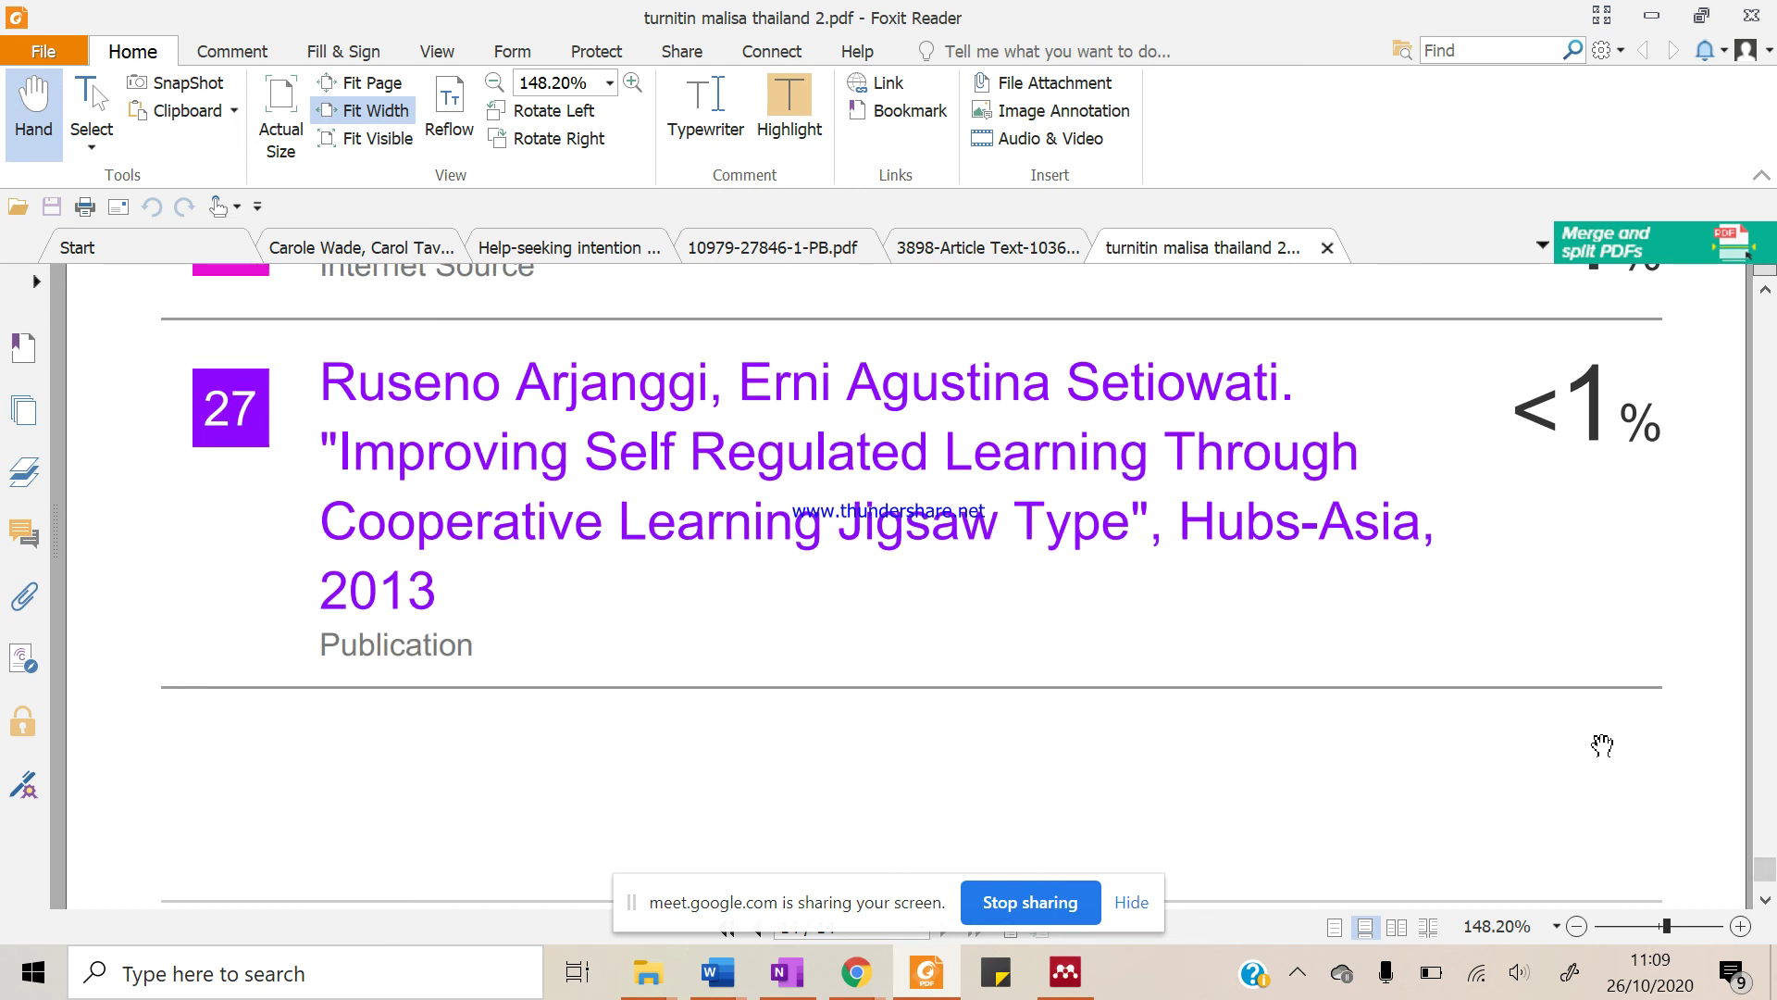
scroll(1600, 713, up, 10)
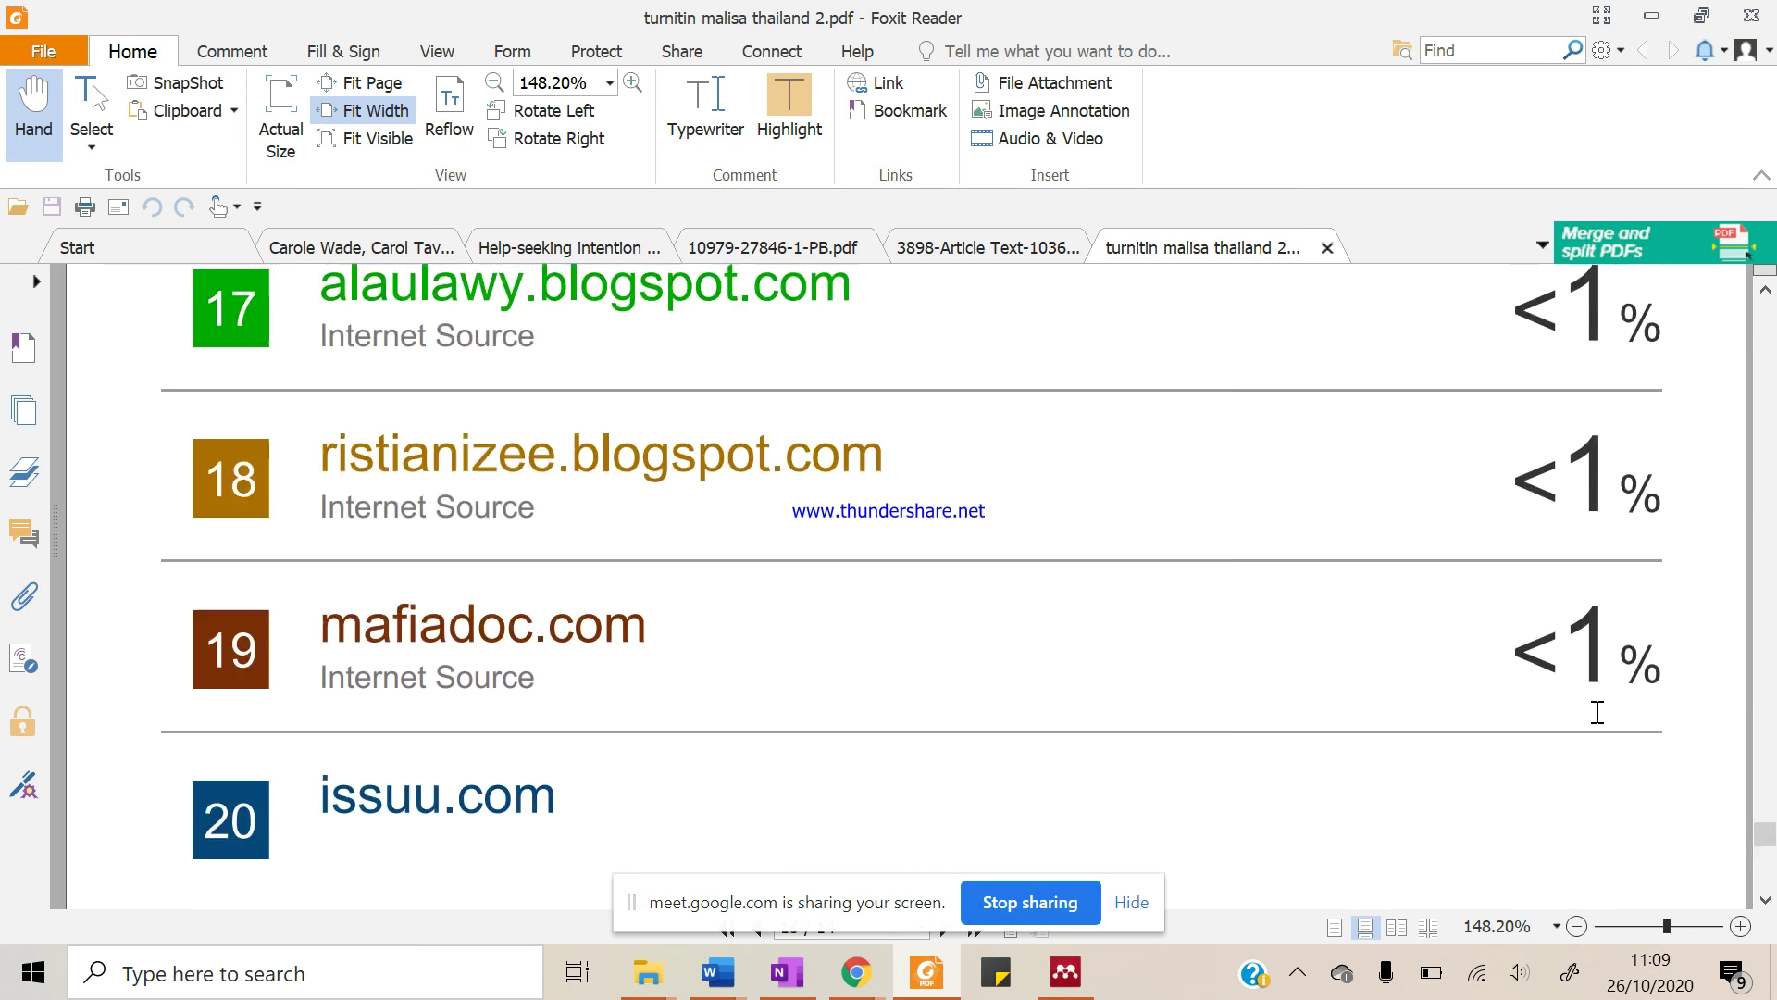
scroll(1597, 712, up, 10)
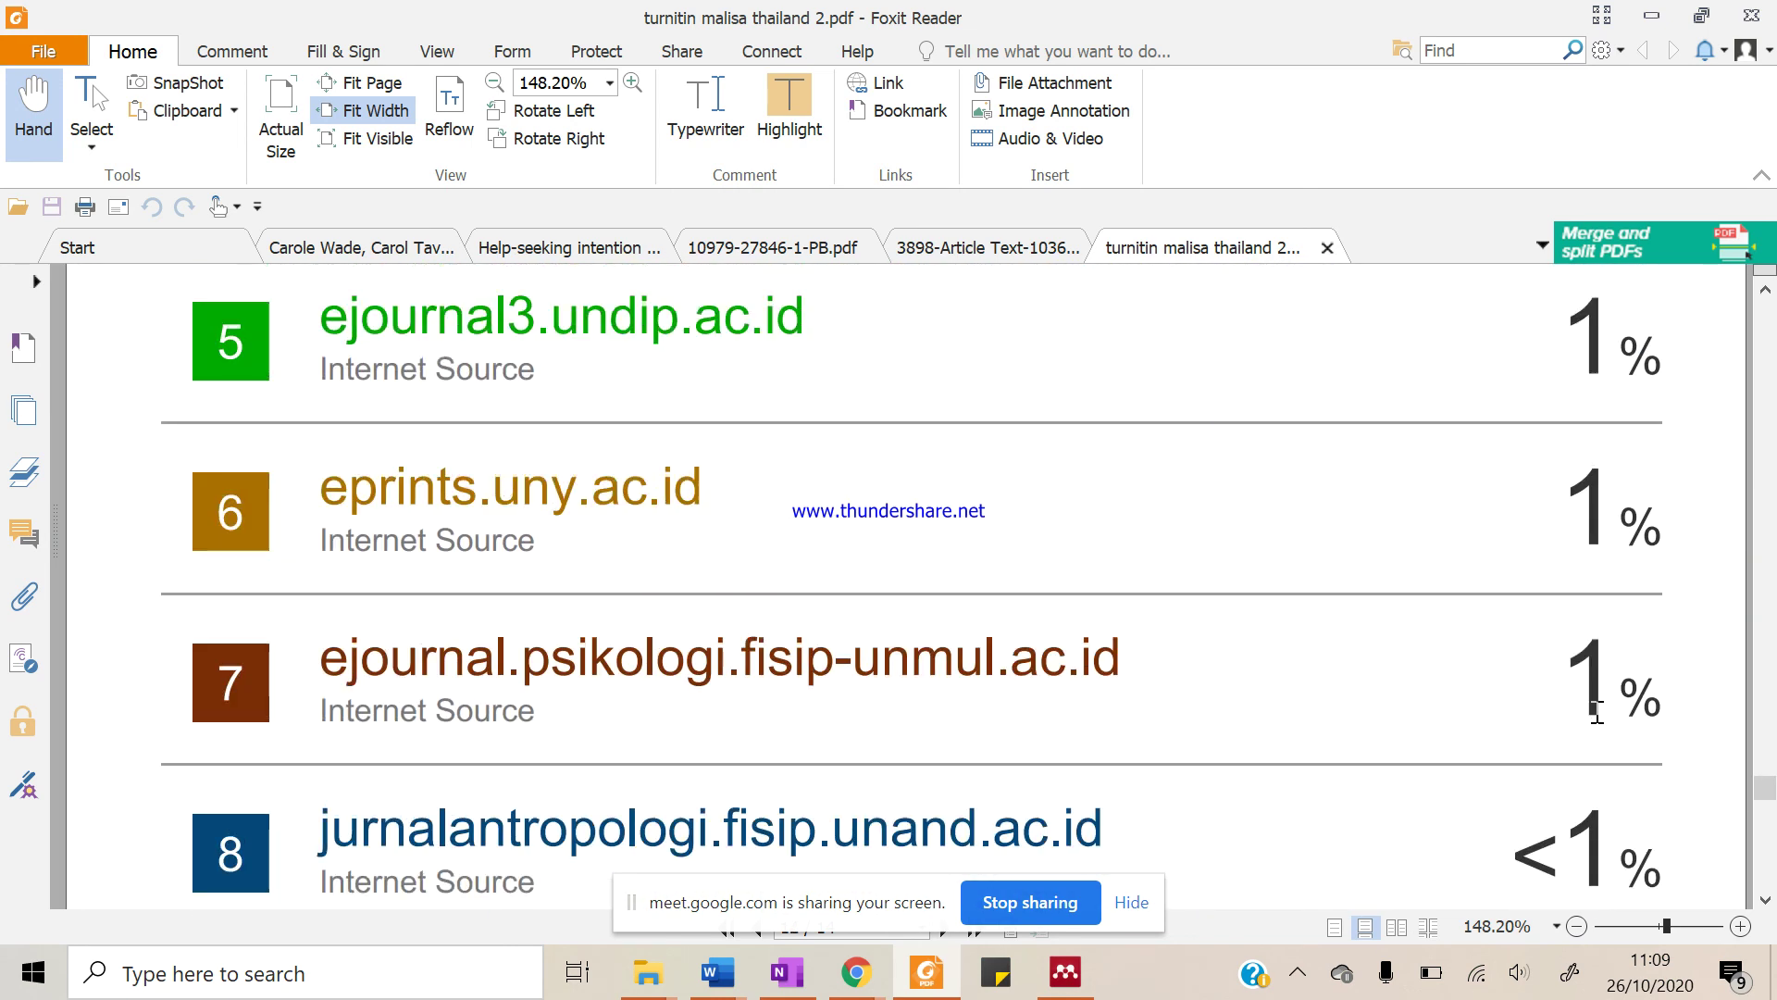
scroll(1597, 713, up, 3)
scroll(1600, 713, up, 8)
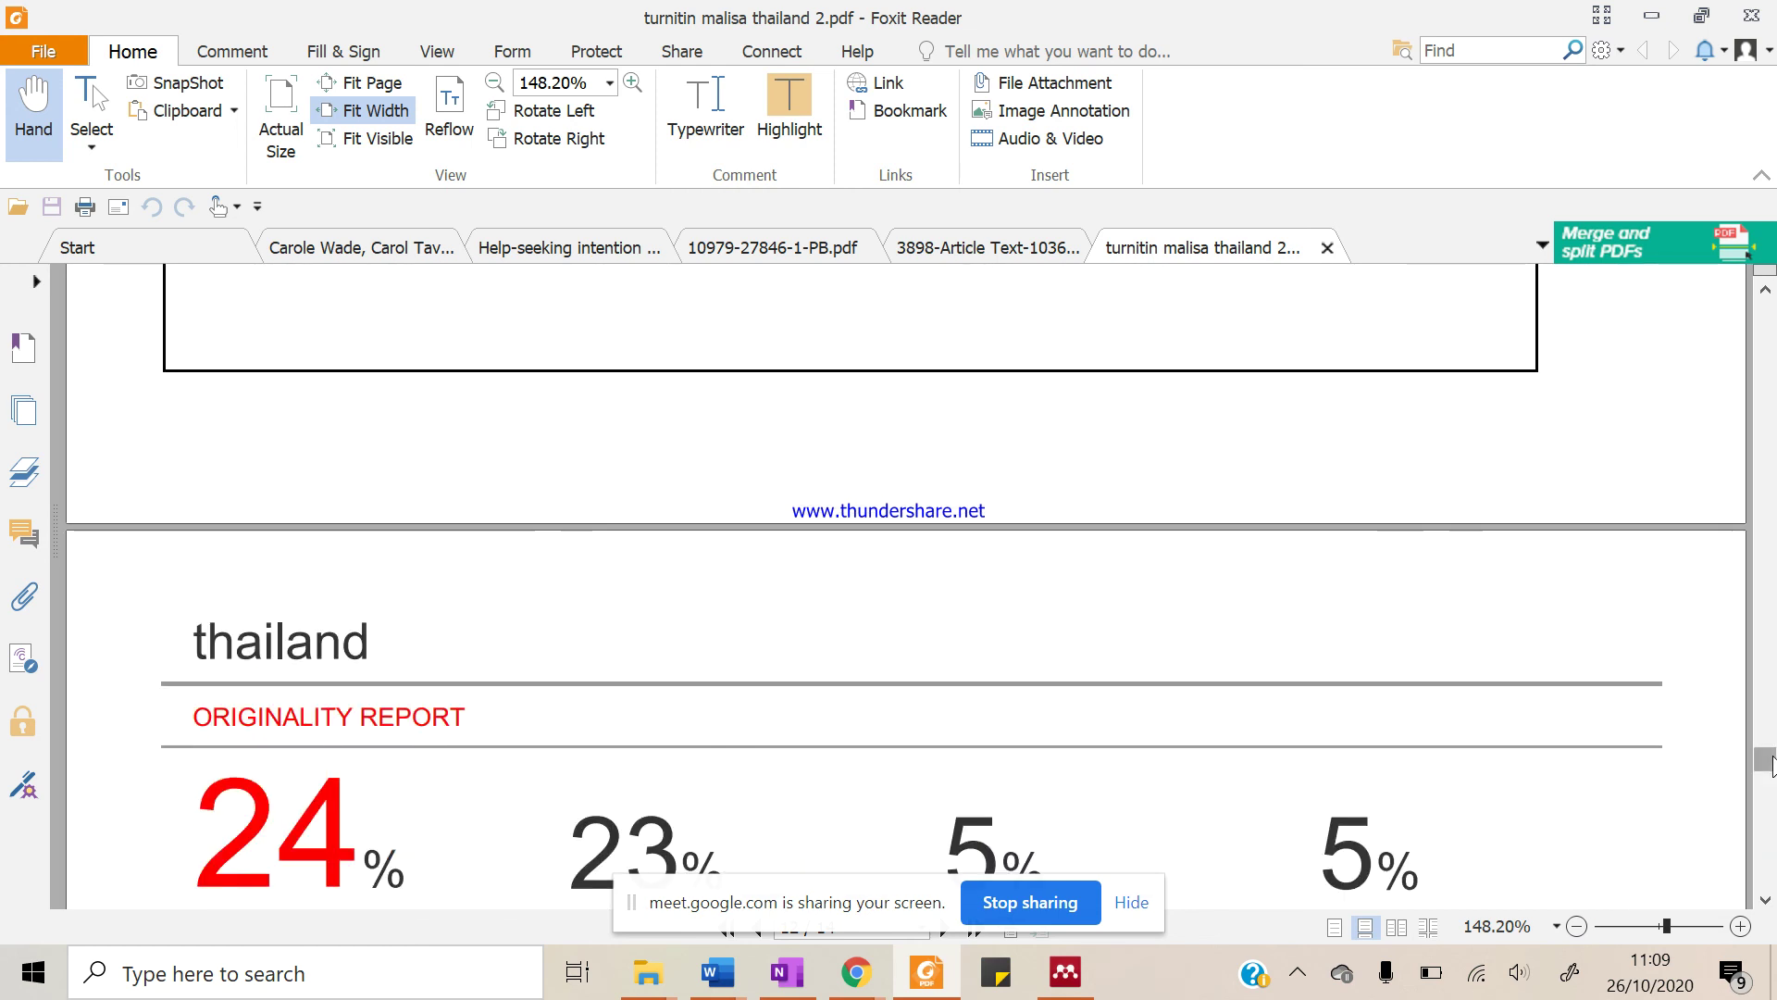
scroll(397, 738, down, 1)
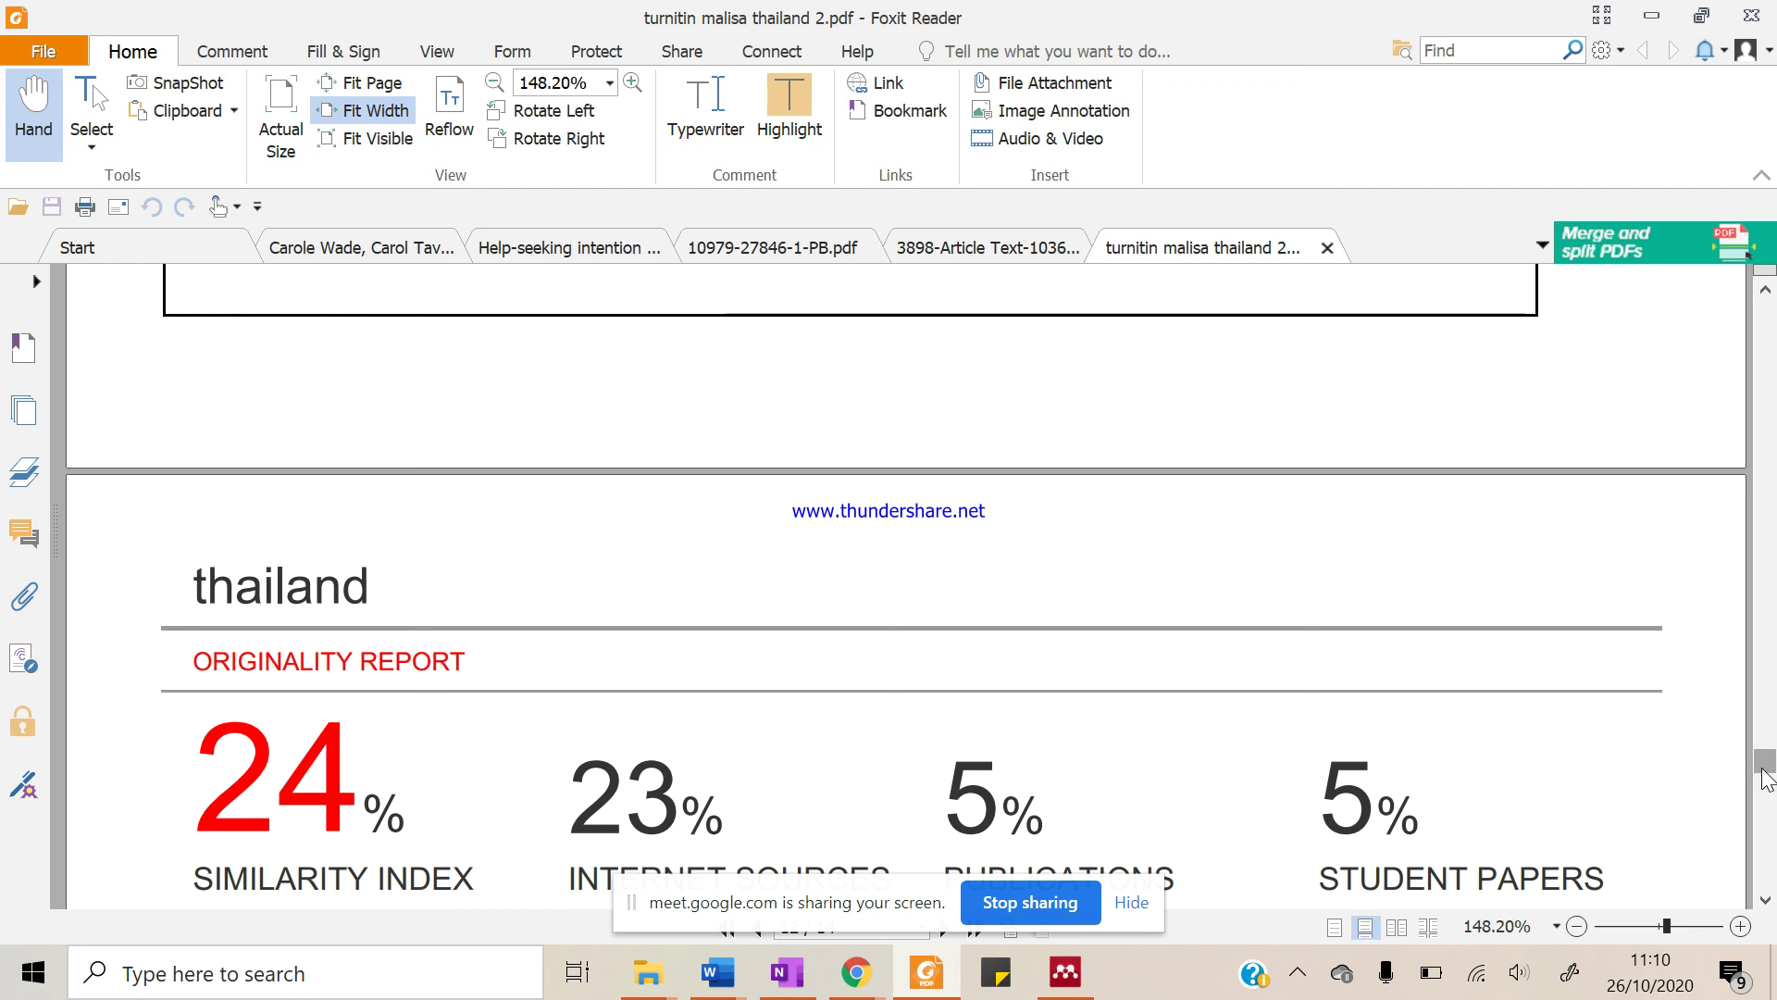
Return to the paper's title page and re-examine the highlighted matches in the Indonesian and English abstracts
drag(1766, 768, 1766, 357)
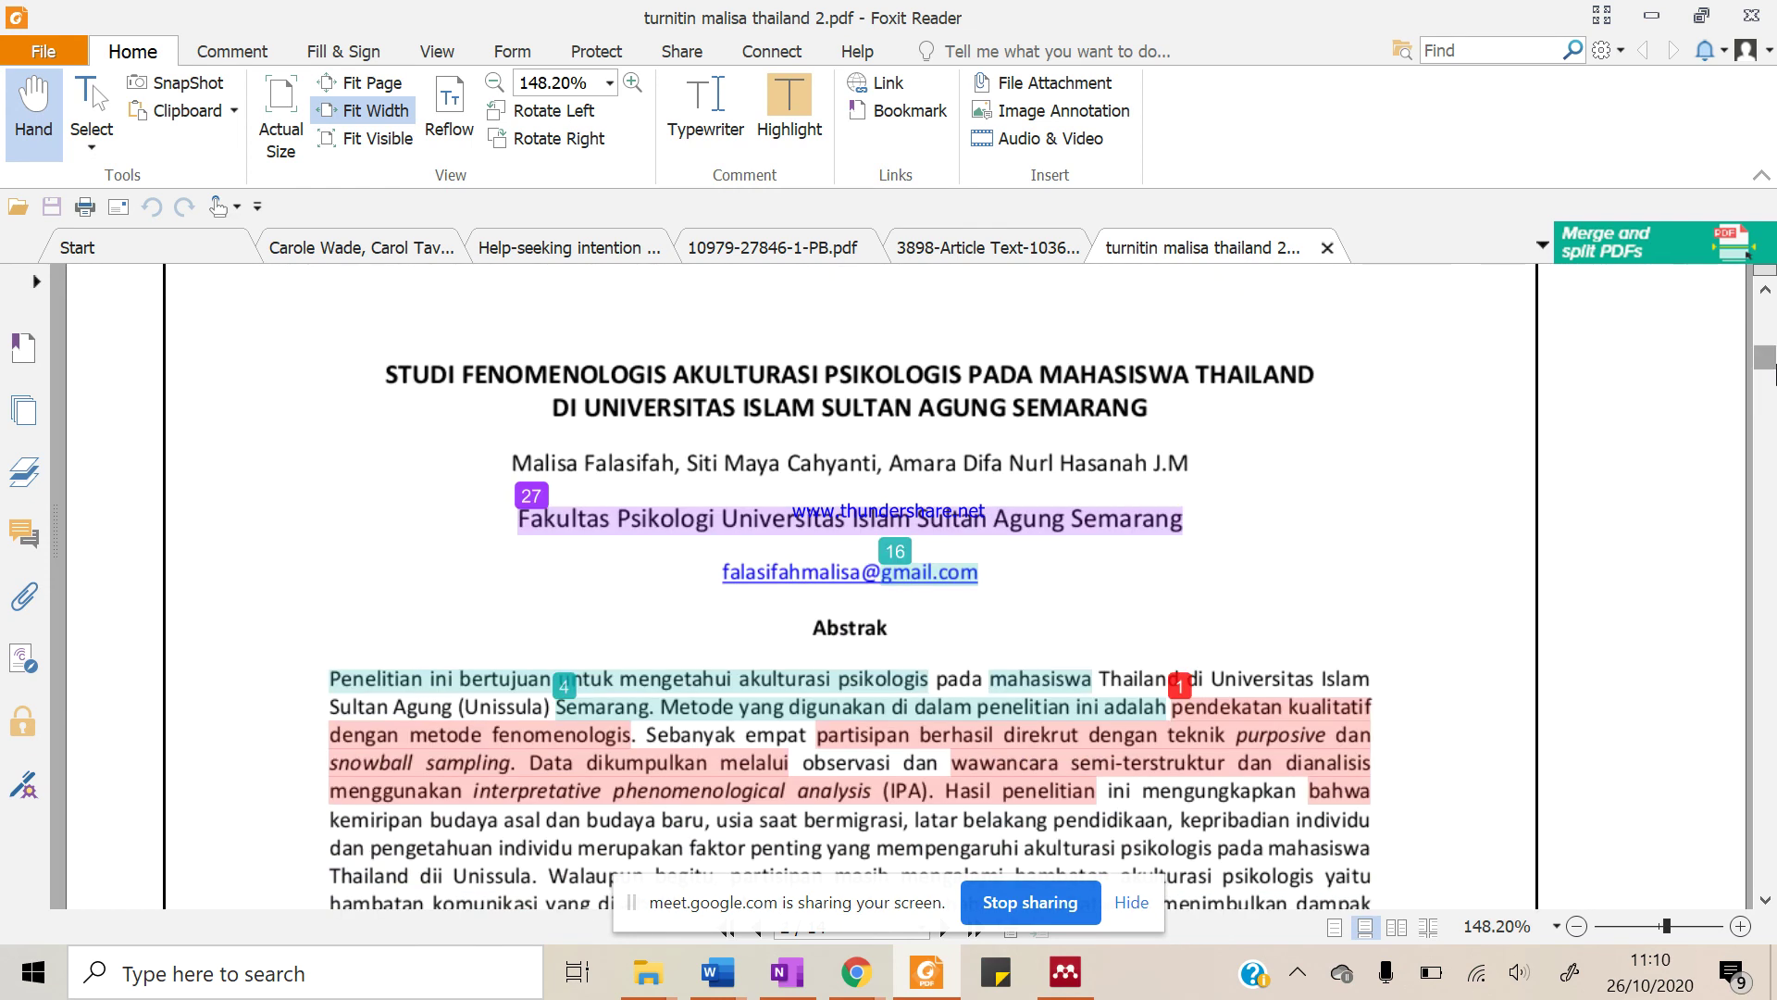
scroll(1259, 650, down, 3)
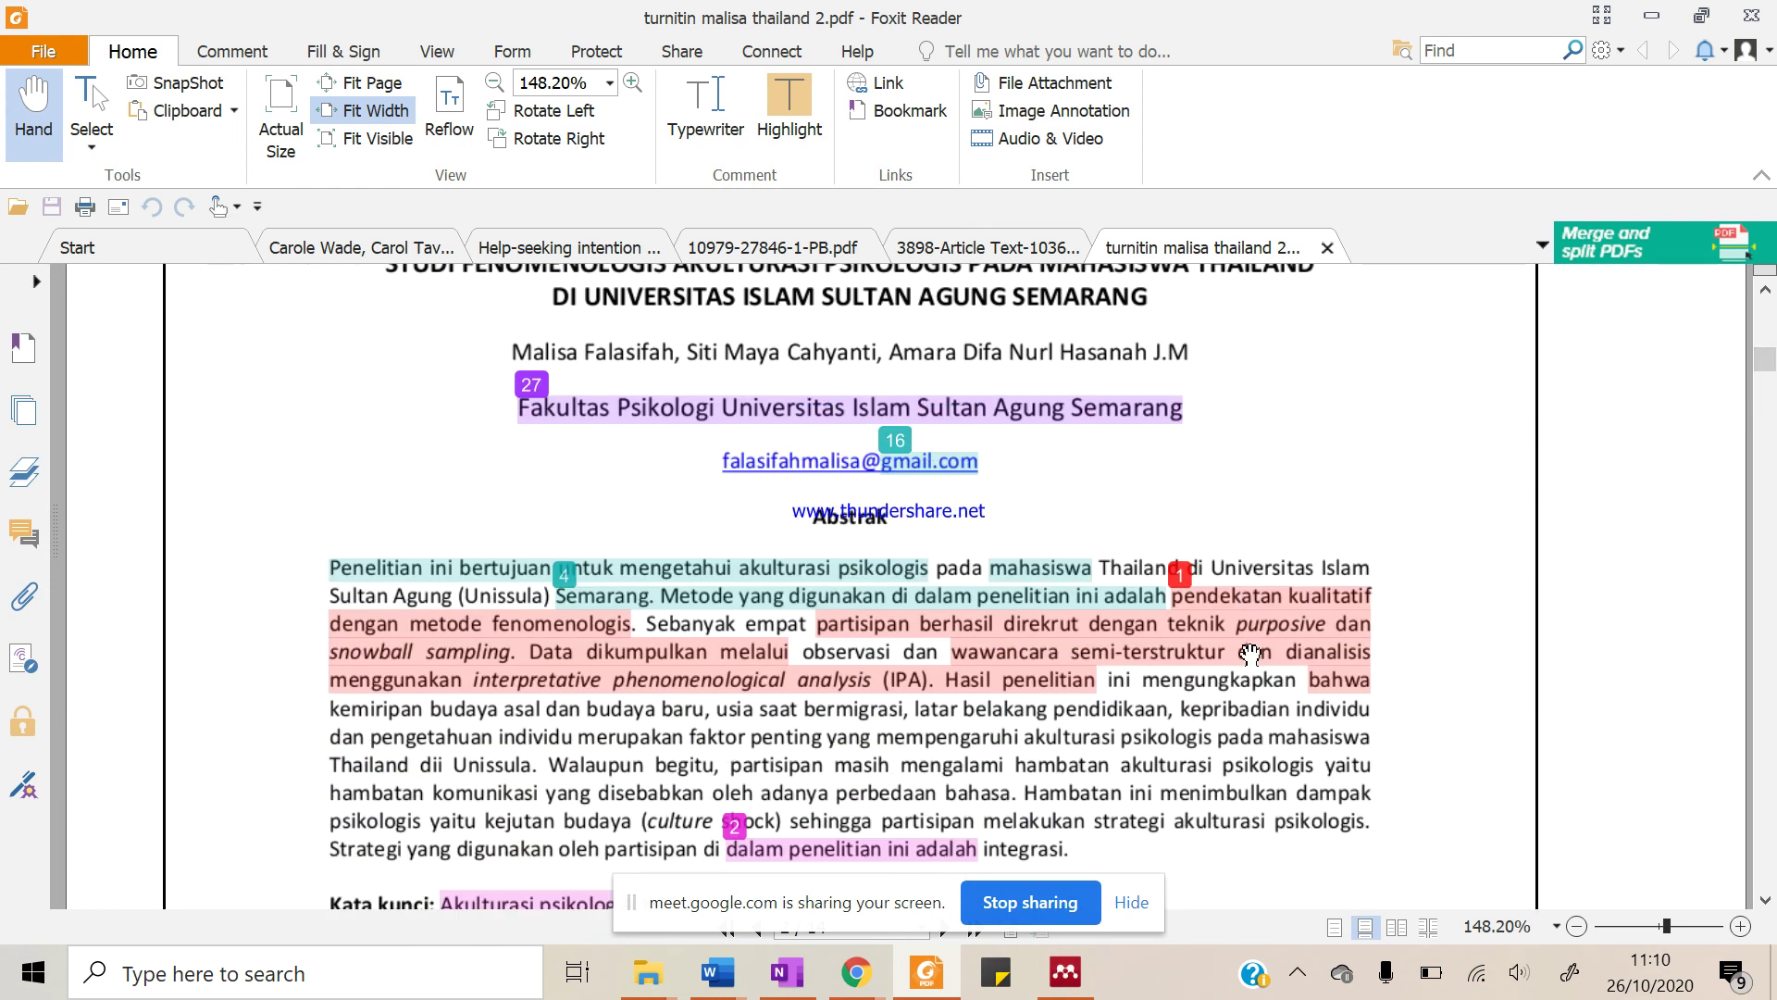
scroll(1251, 653, down, 3)
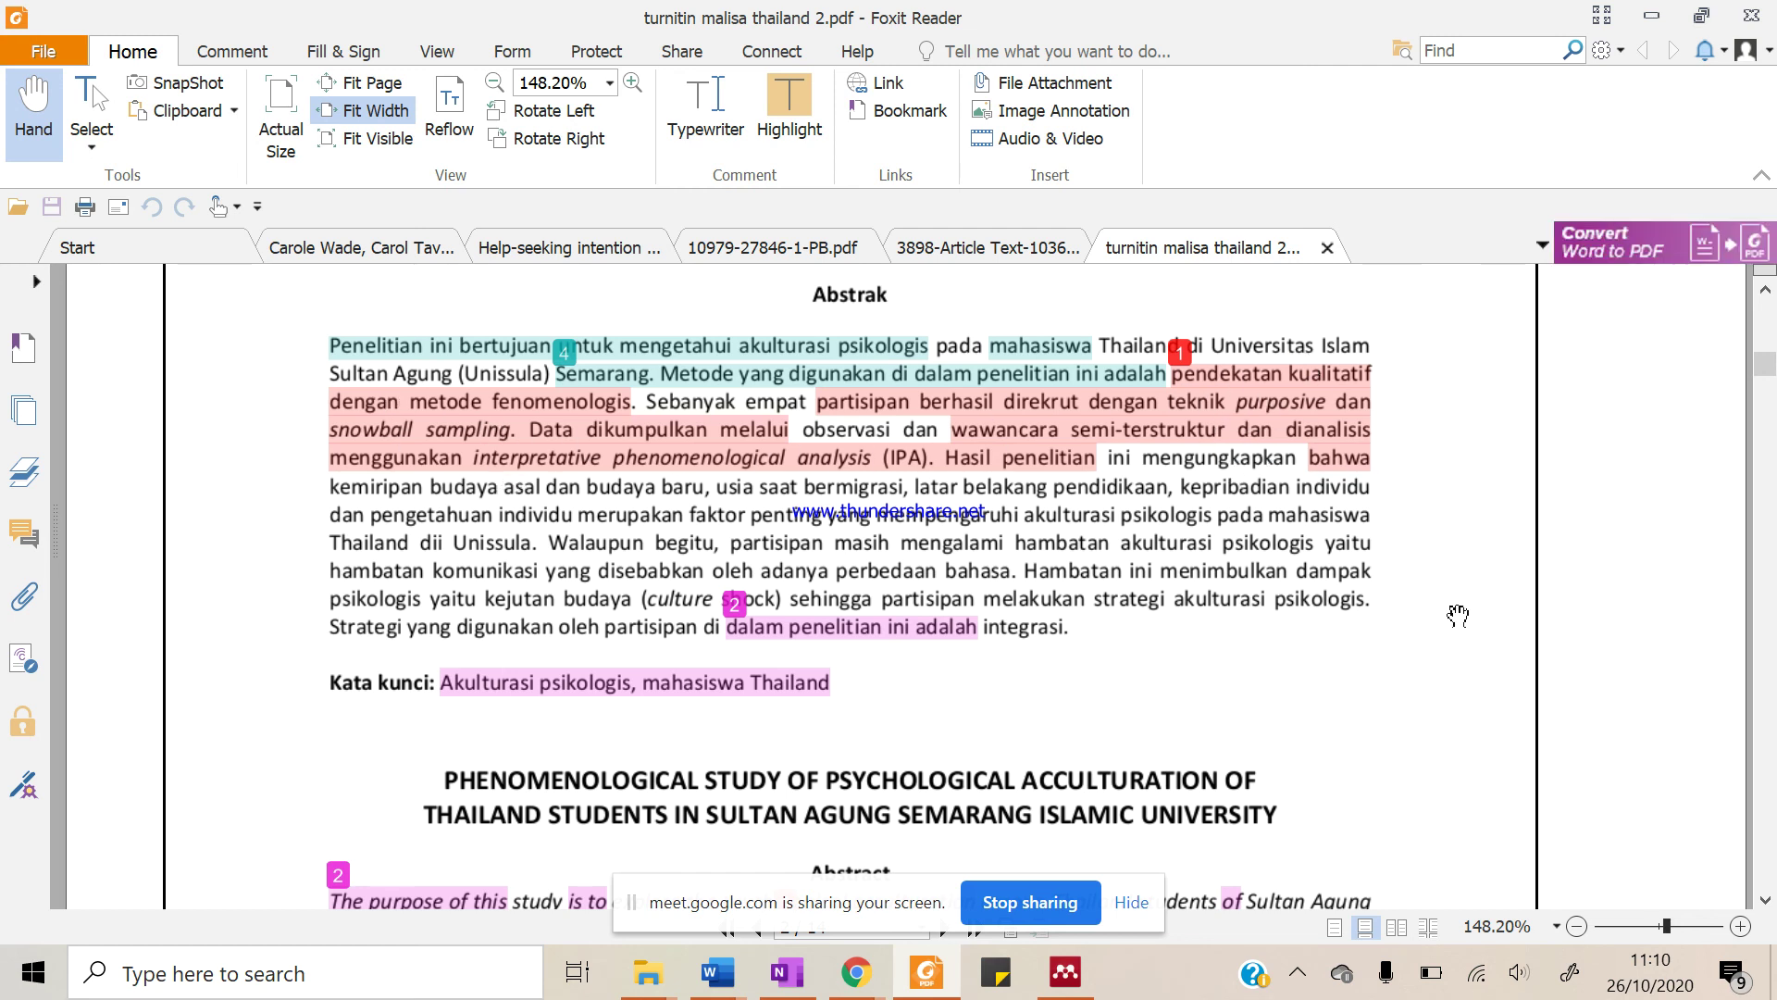
scroll(1458, 615, down, 3)
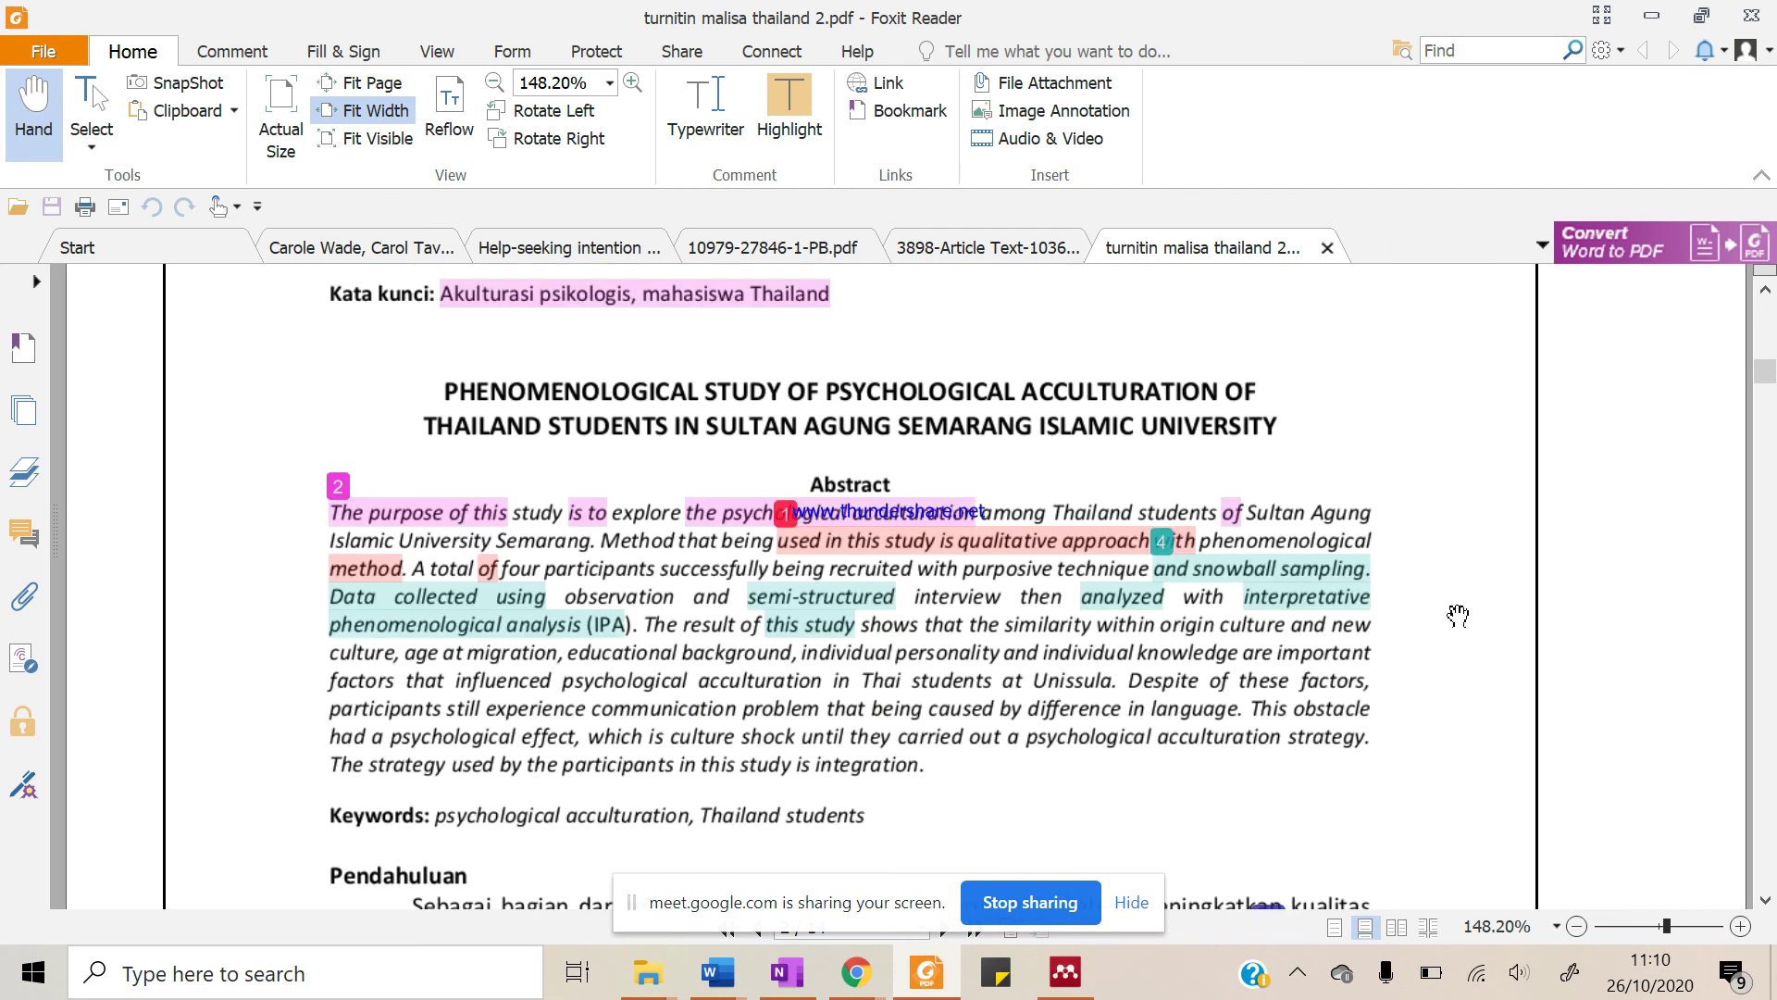
Examine the highlighted matches in the introduction pages, from the acculturation definitions through the four acculturation strategies to the research aim
scroll(1458, 616, down, 14)
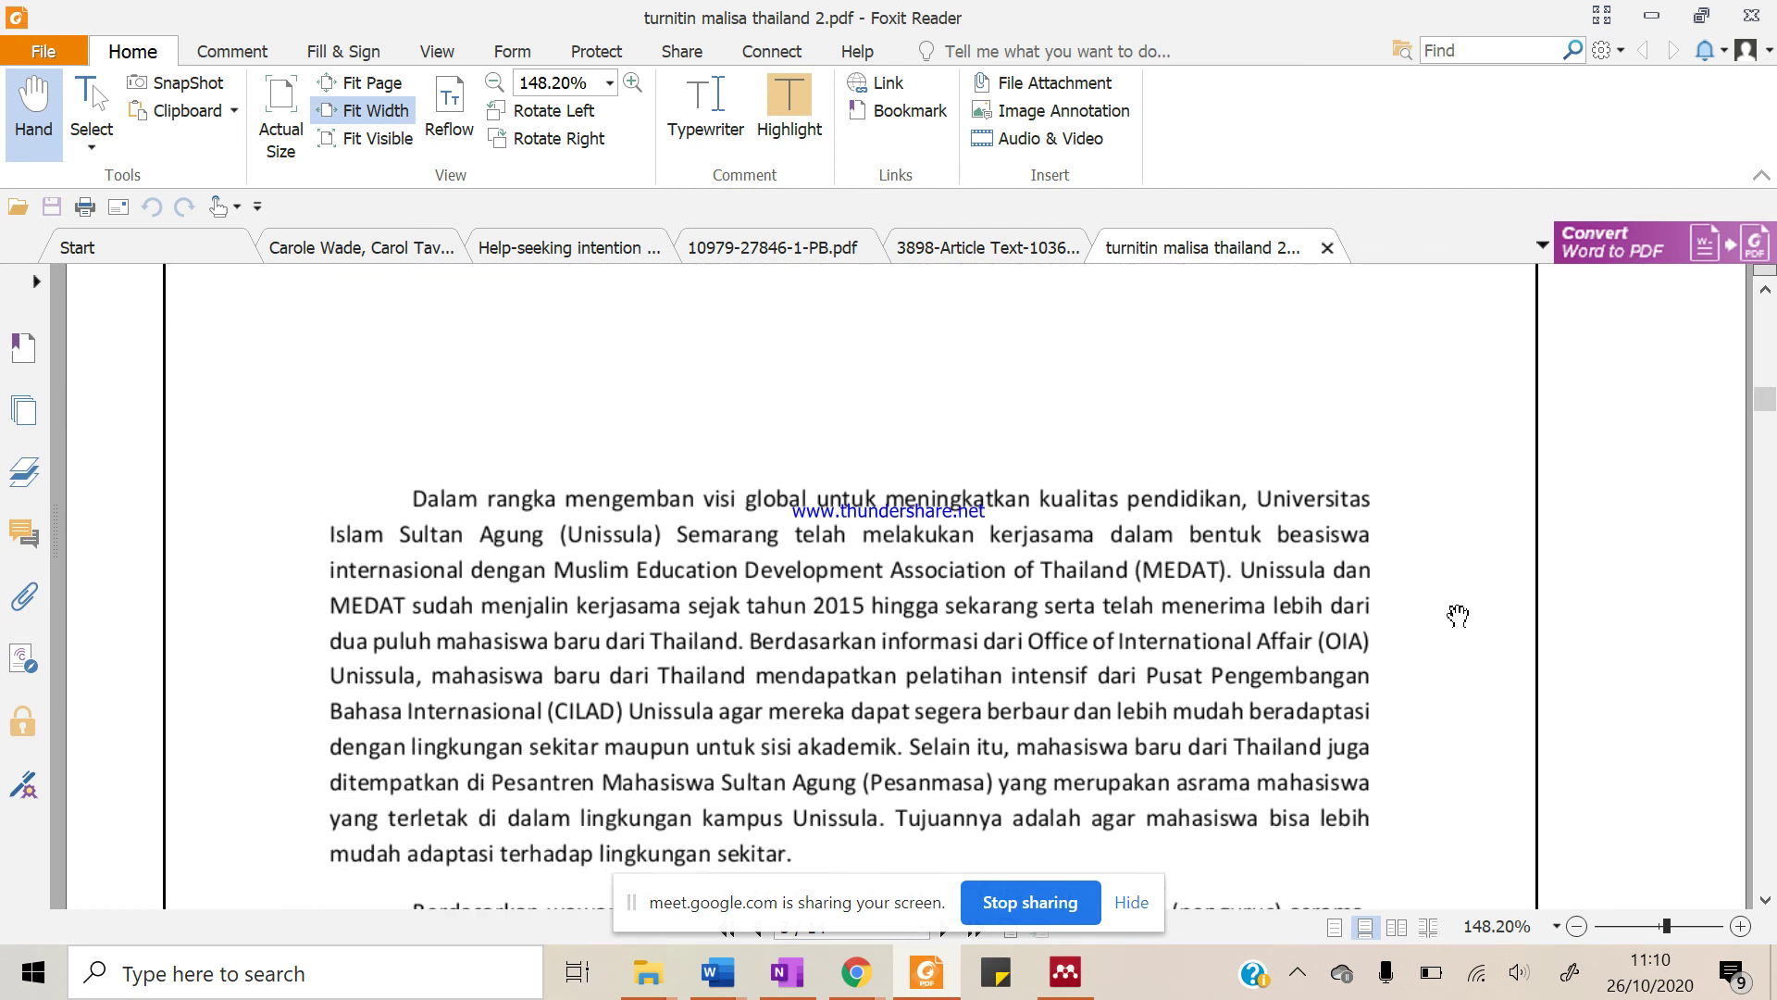
scroll(1457, 615, up, 1)
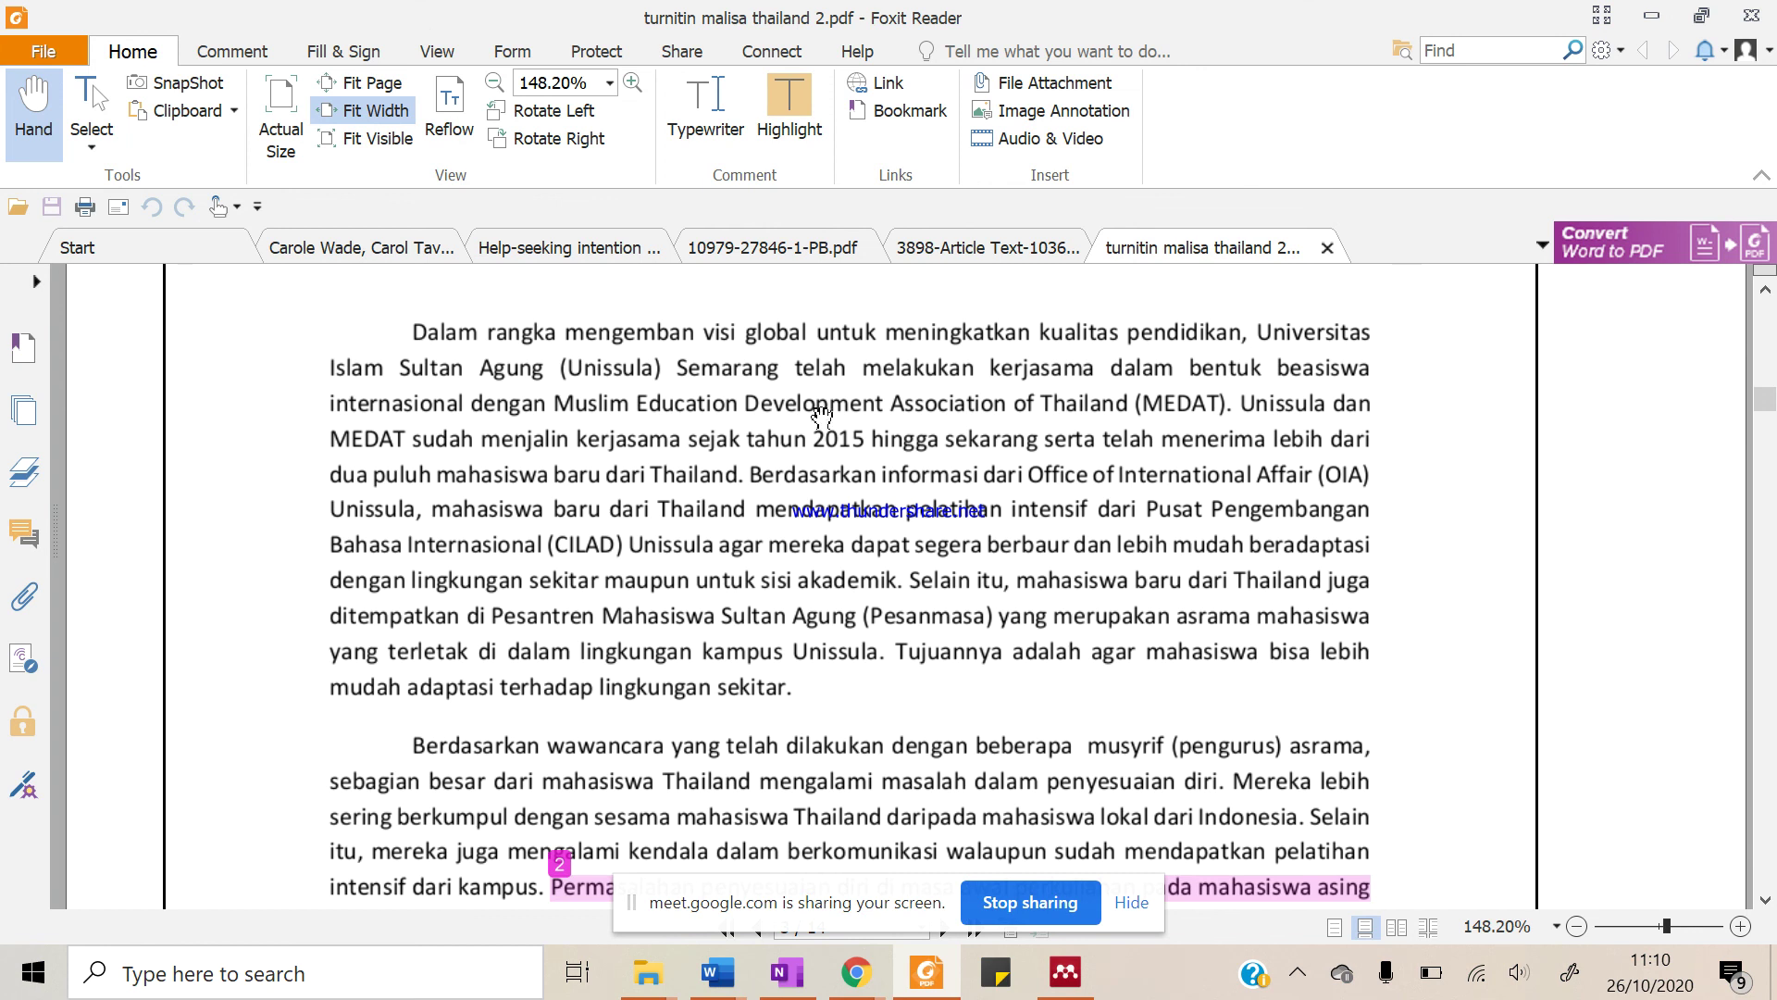
scroll(894, 523, down, 3)
scroll(894, 523, down, 4)
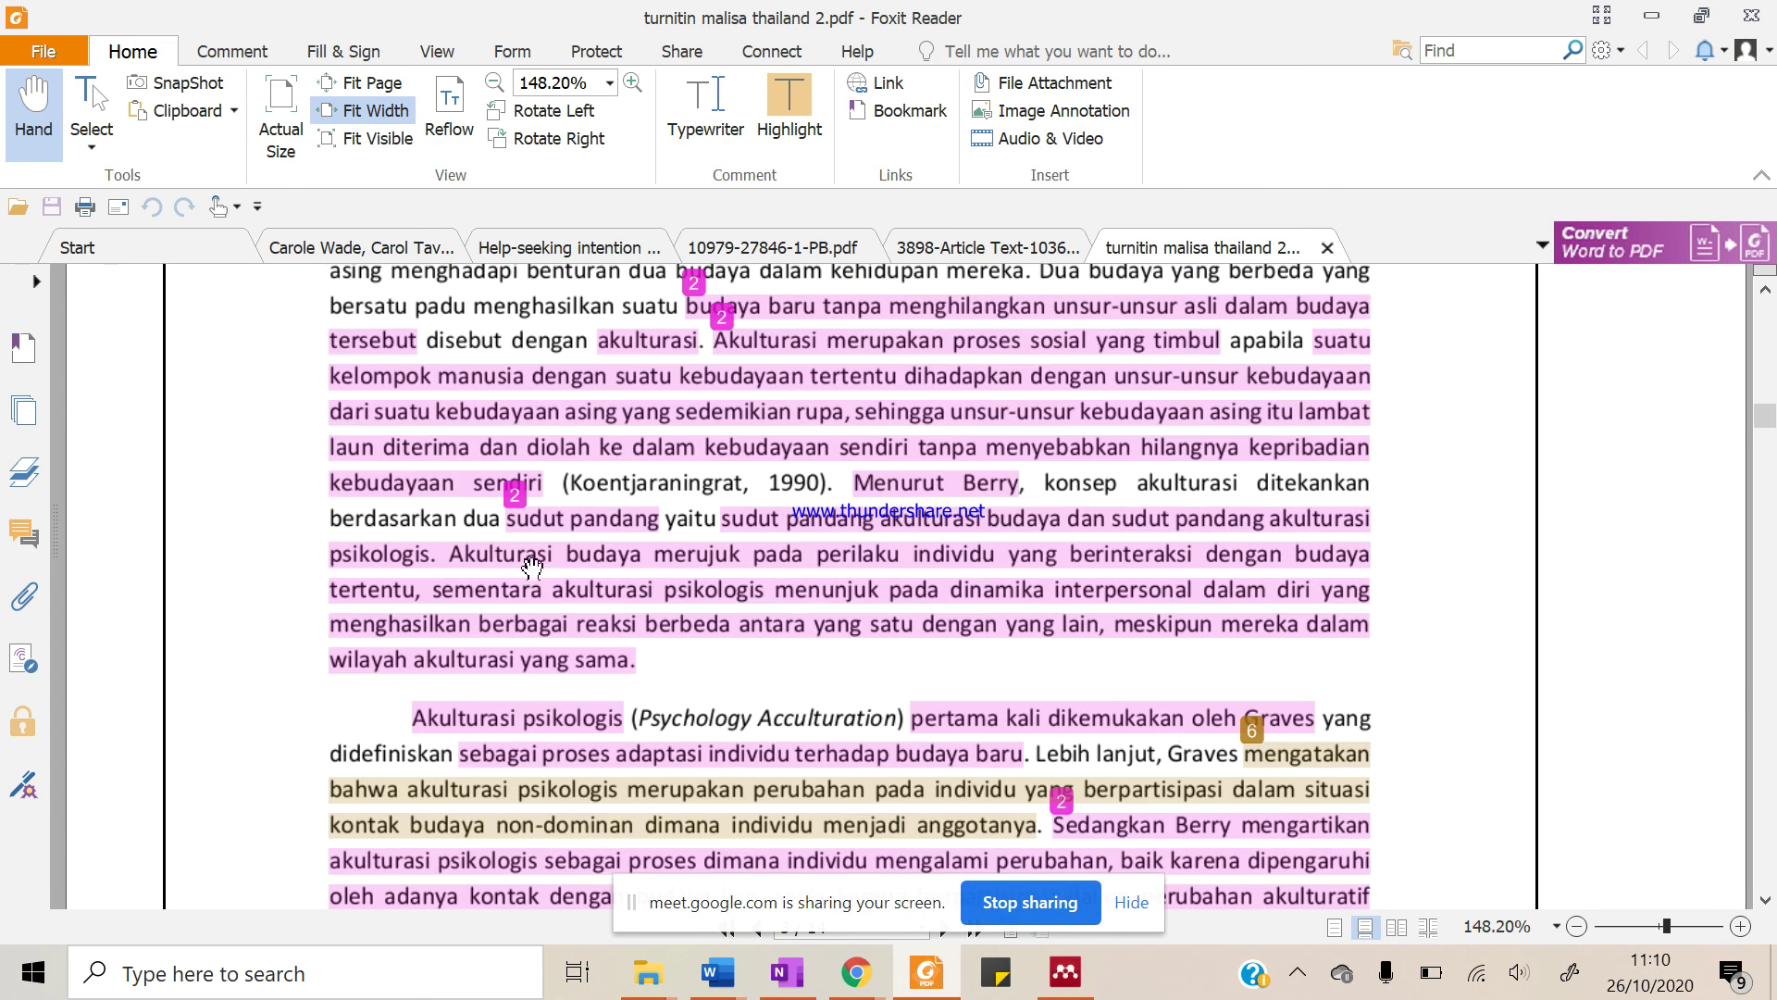
scroll(1351, 547, down, 3)
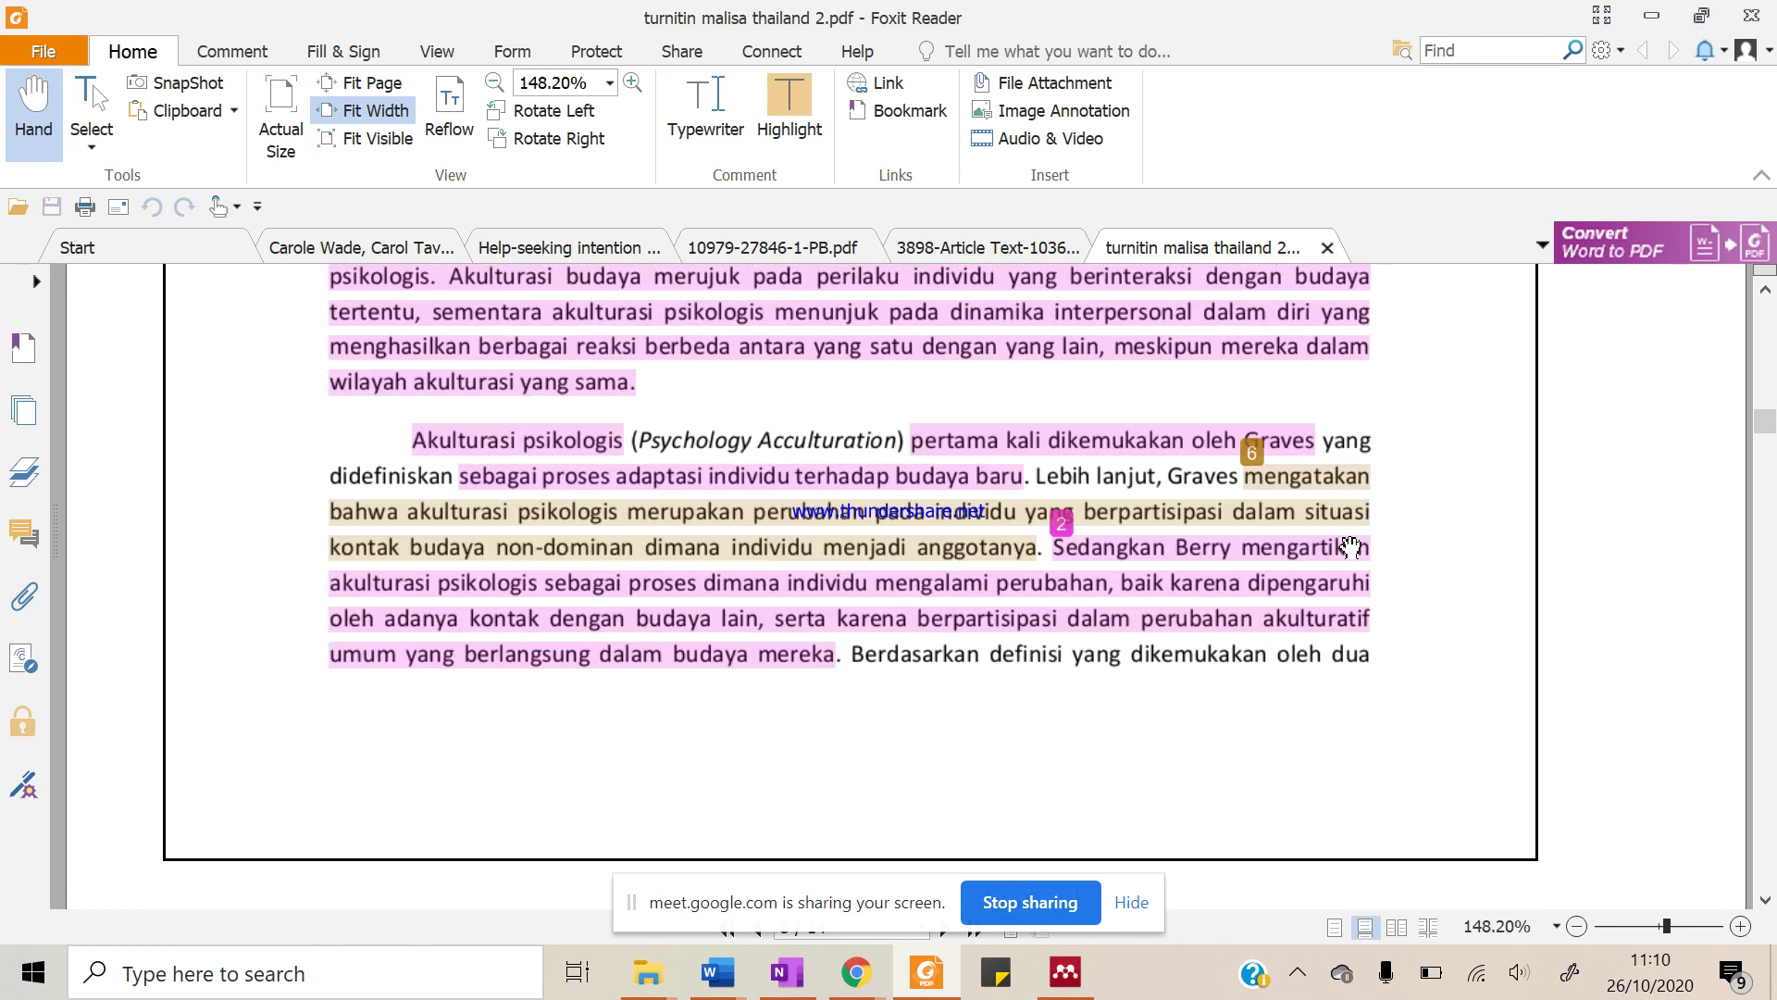
scroll(1351, 547, down, 10)
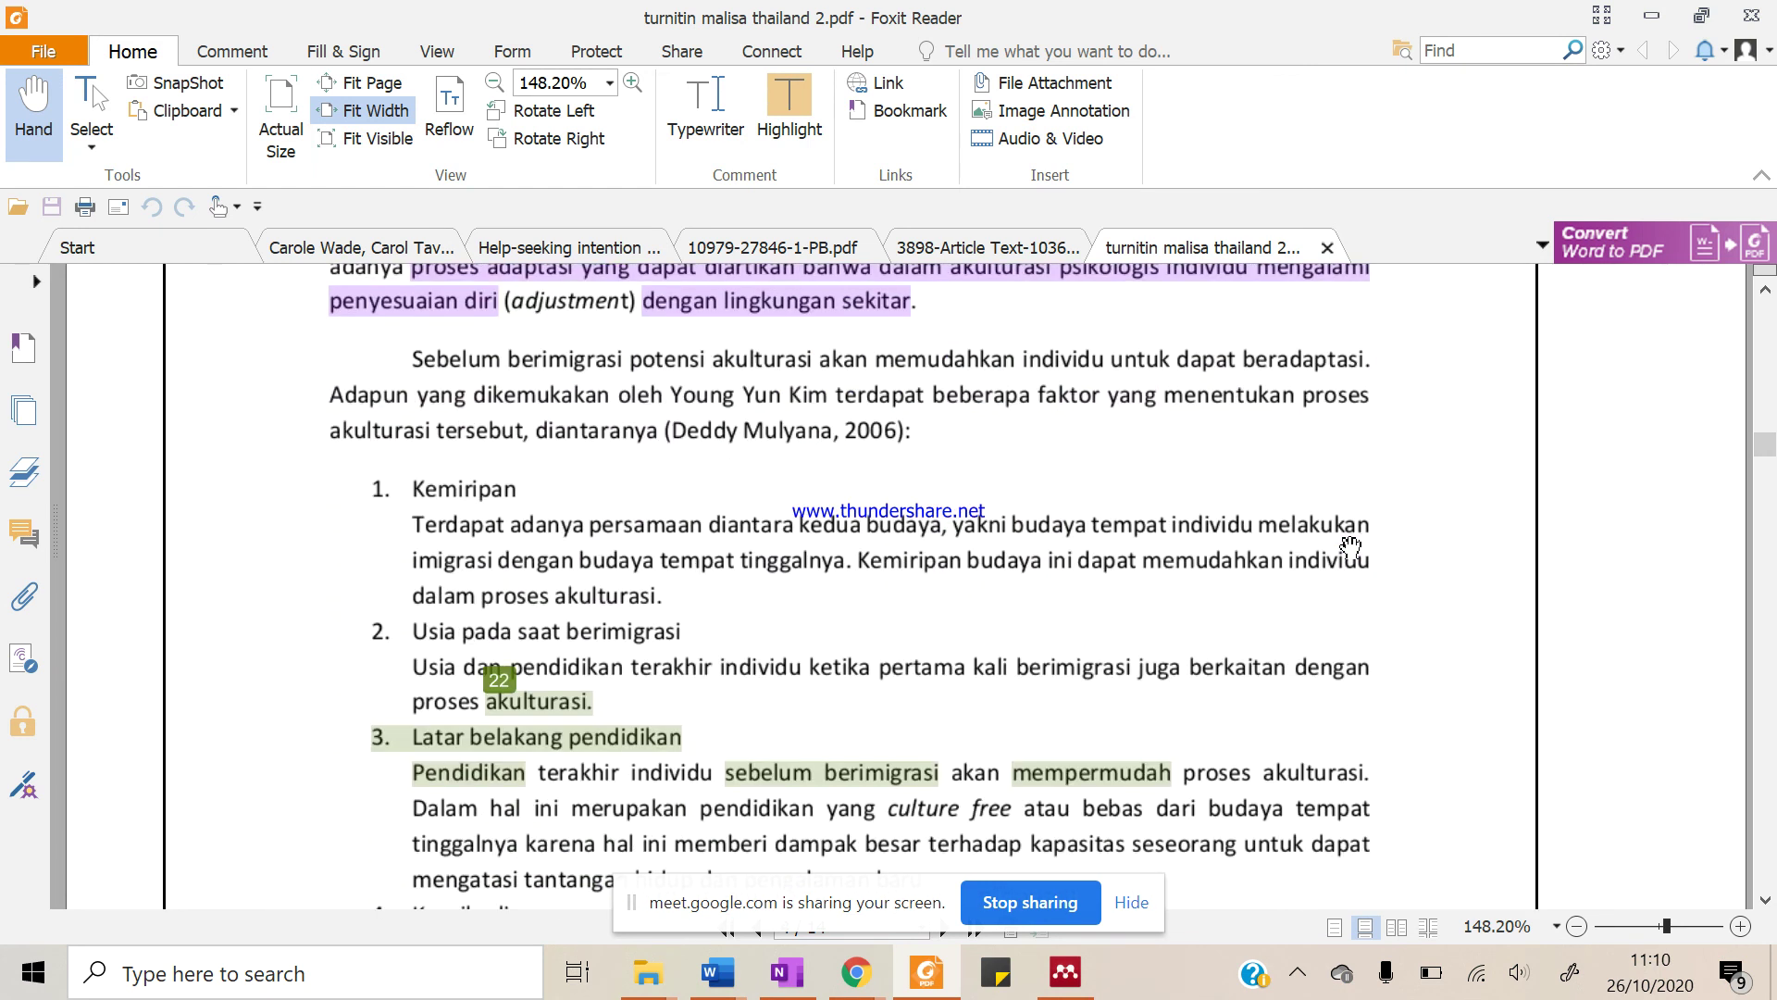
scroll(1351, 547, down, 13)
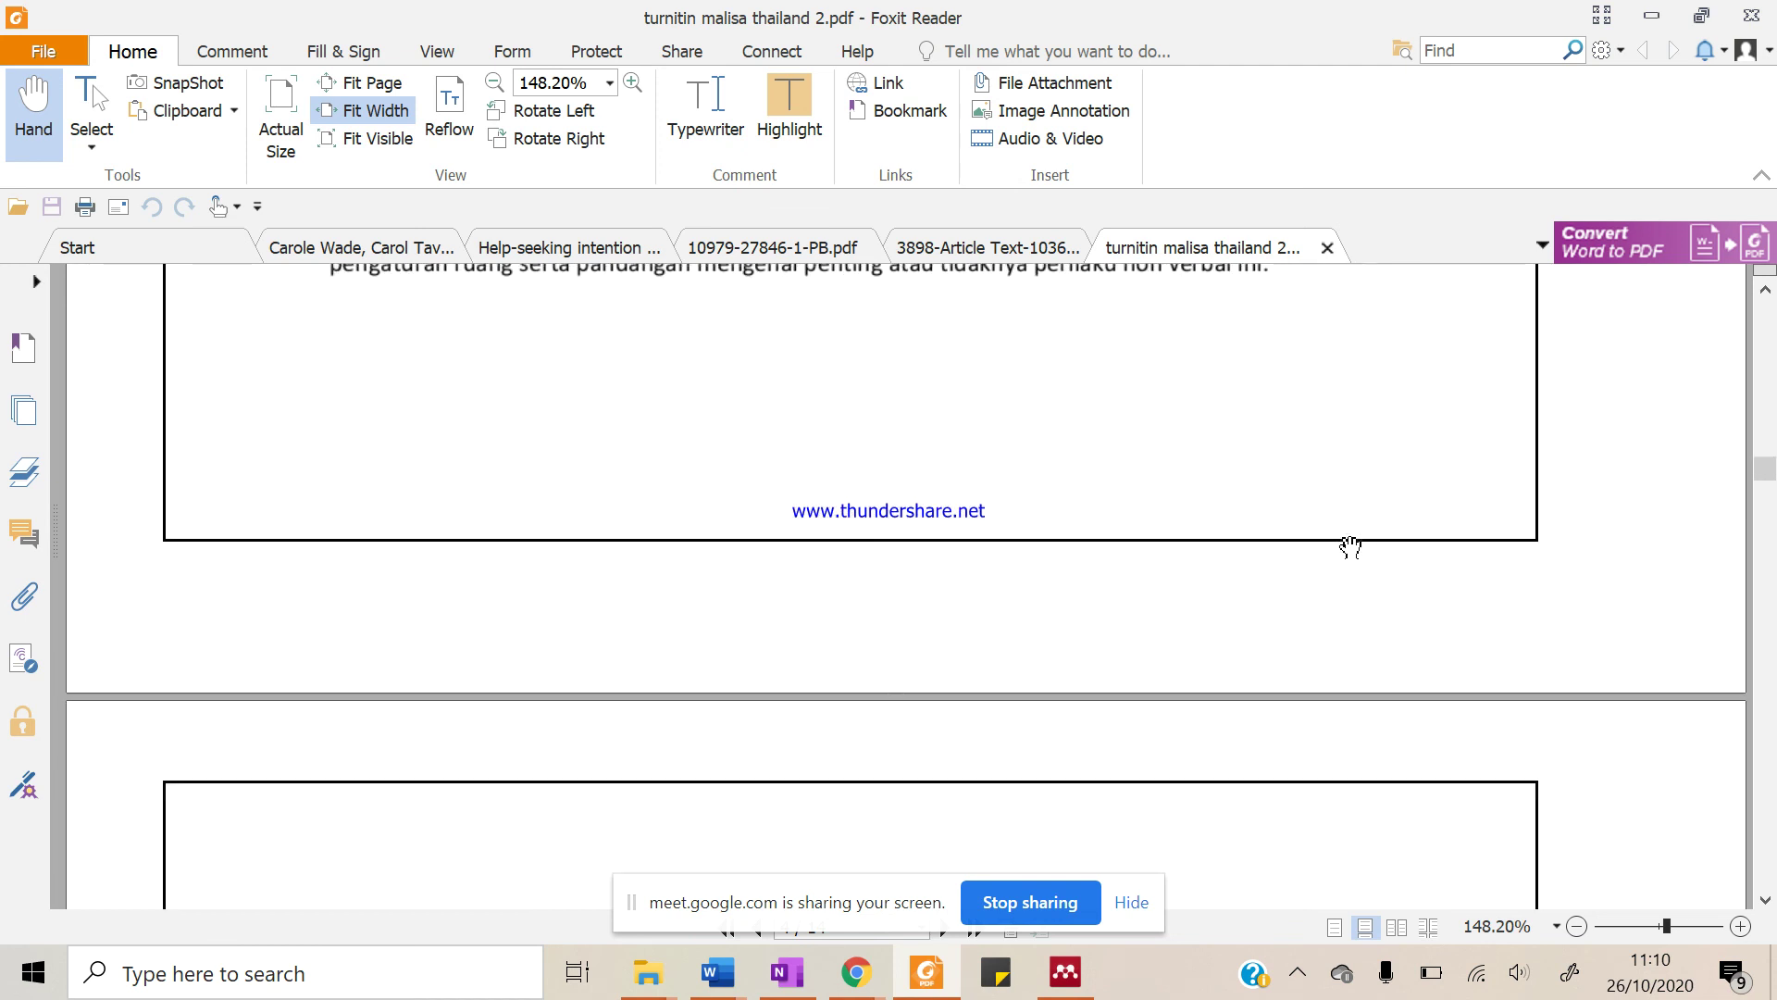
scroll(1350, 547, down, 14)
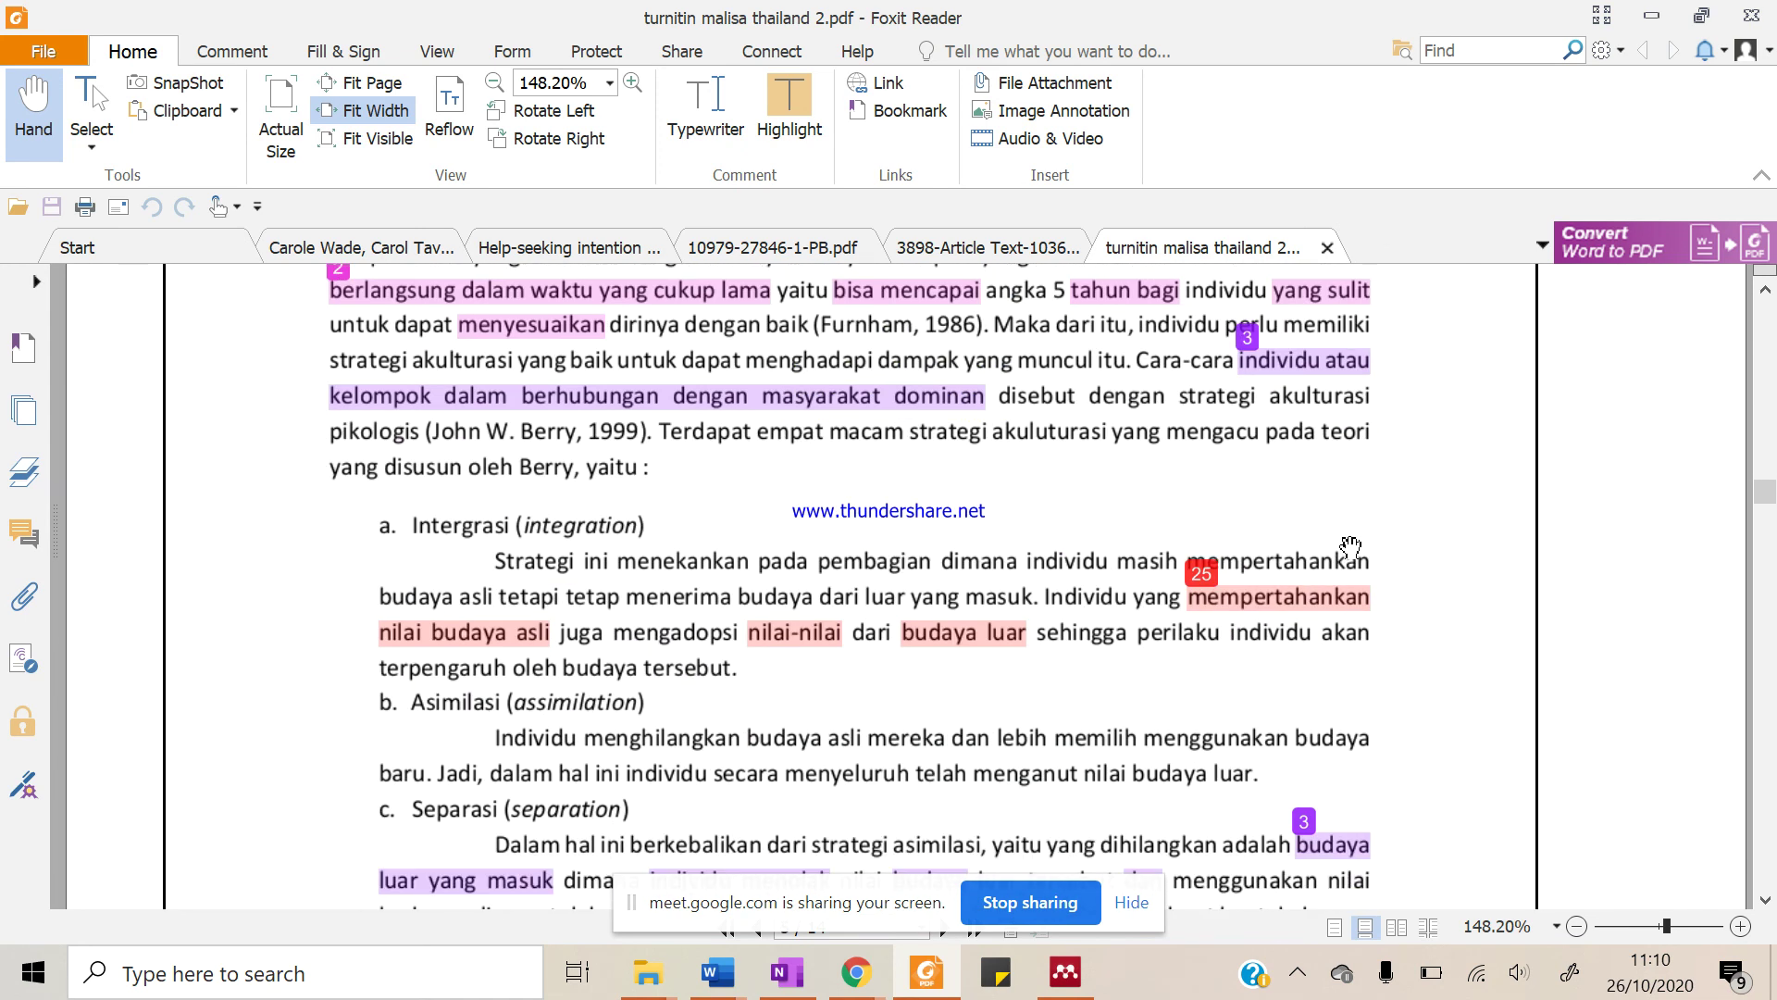
scroll(1351, 547, down, 4)
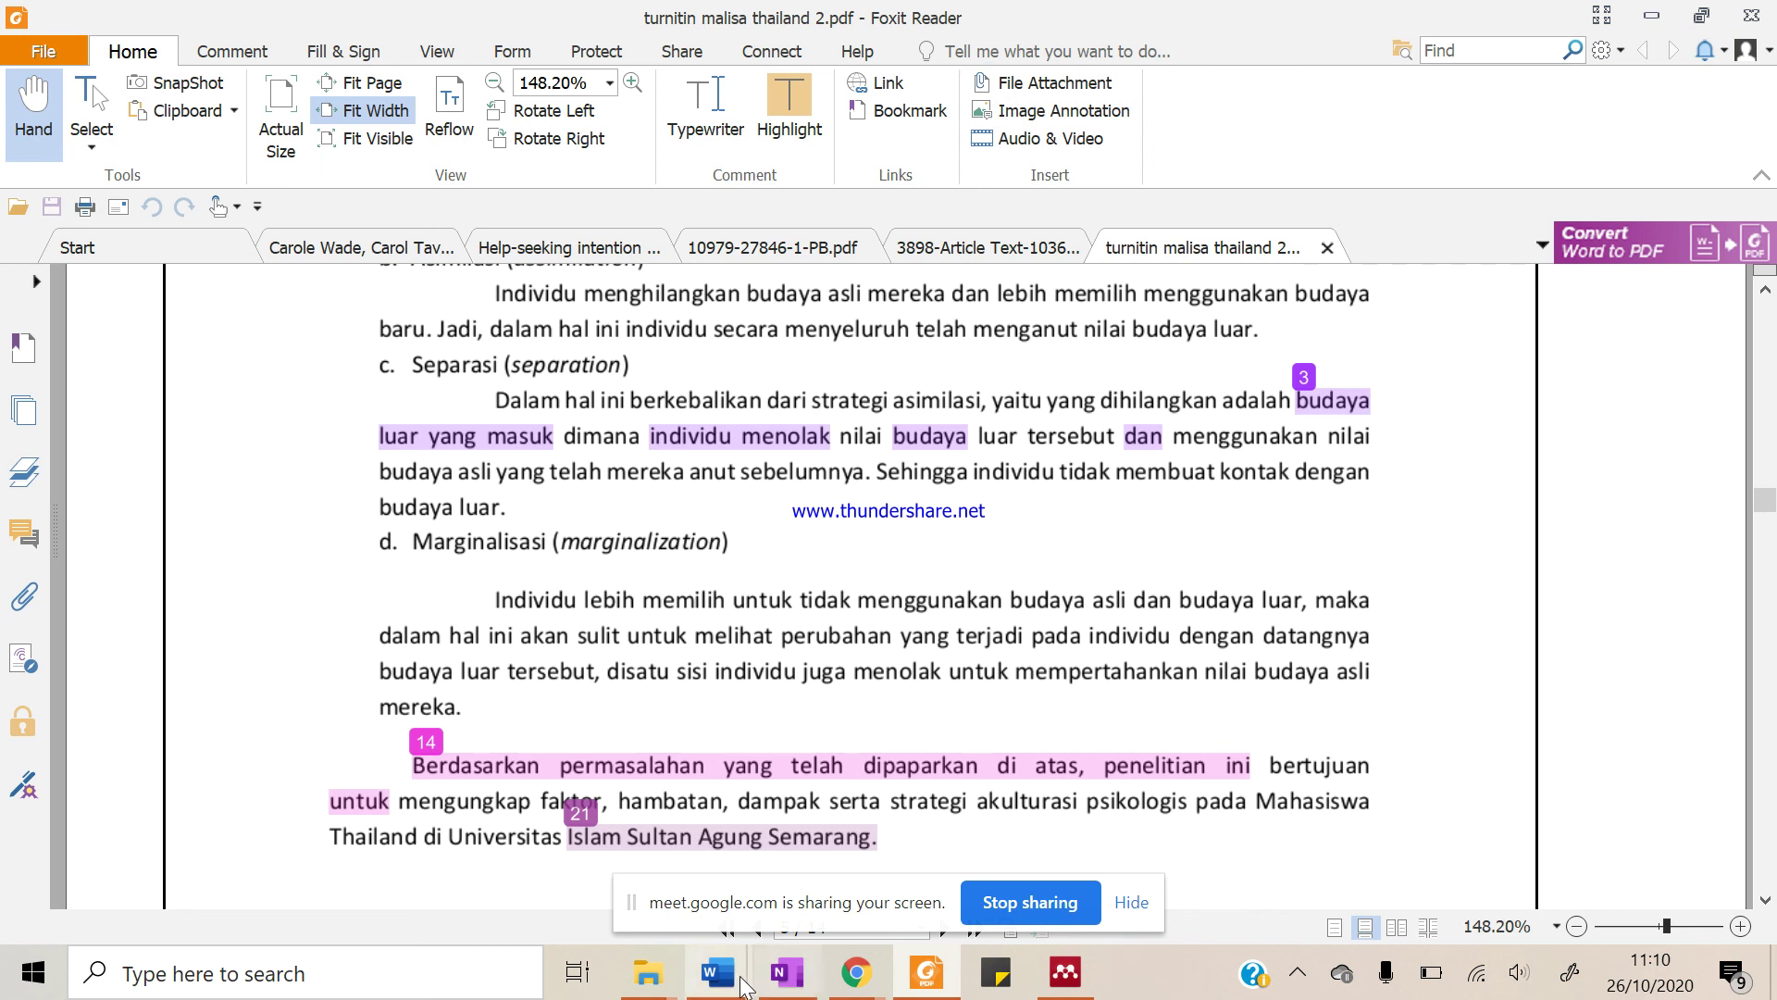
Switch to Document2 in Word and review the original passages, their cited paraphrases and the DAFTAR PUSTAKA entries
mouse_move(728, 984)
click(858, 814)
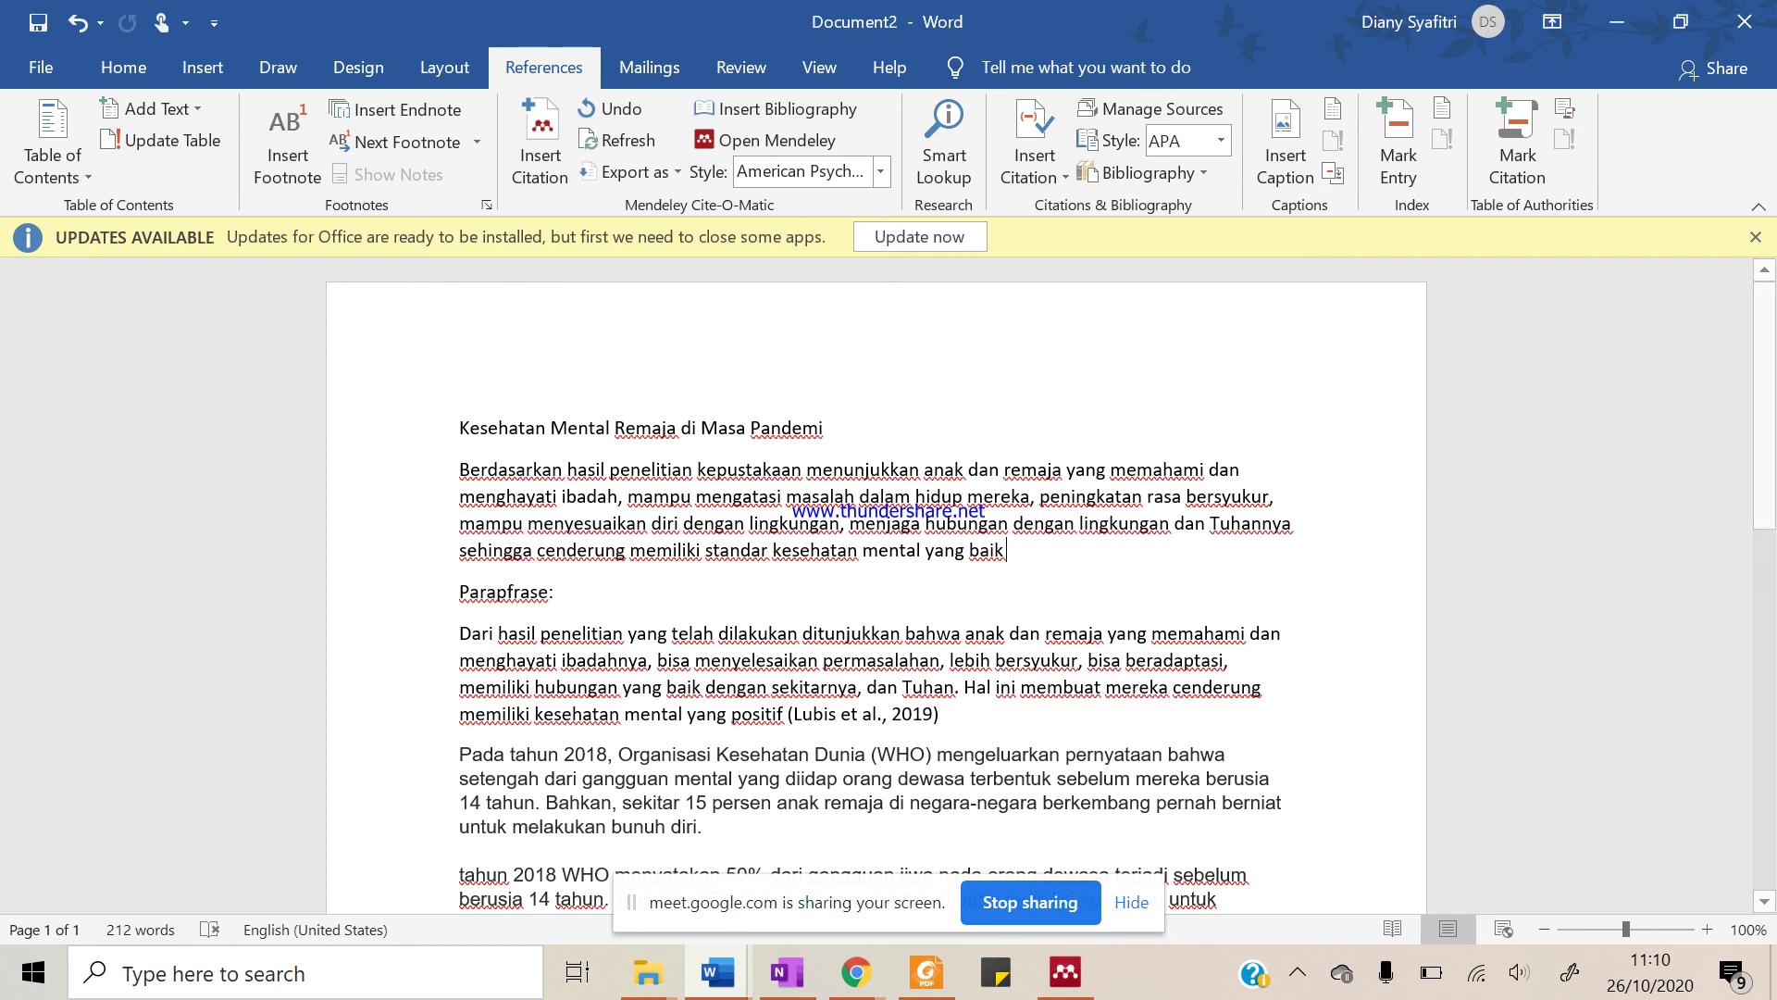
drag(478, 481, 1049, 544)
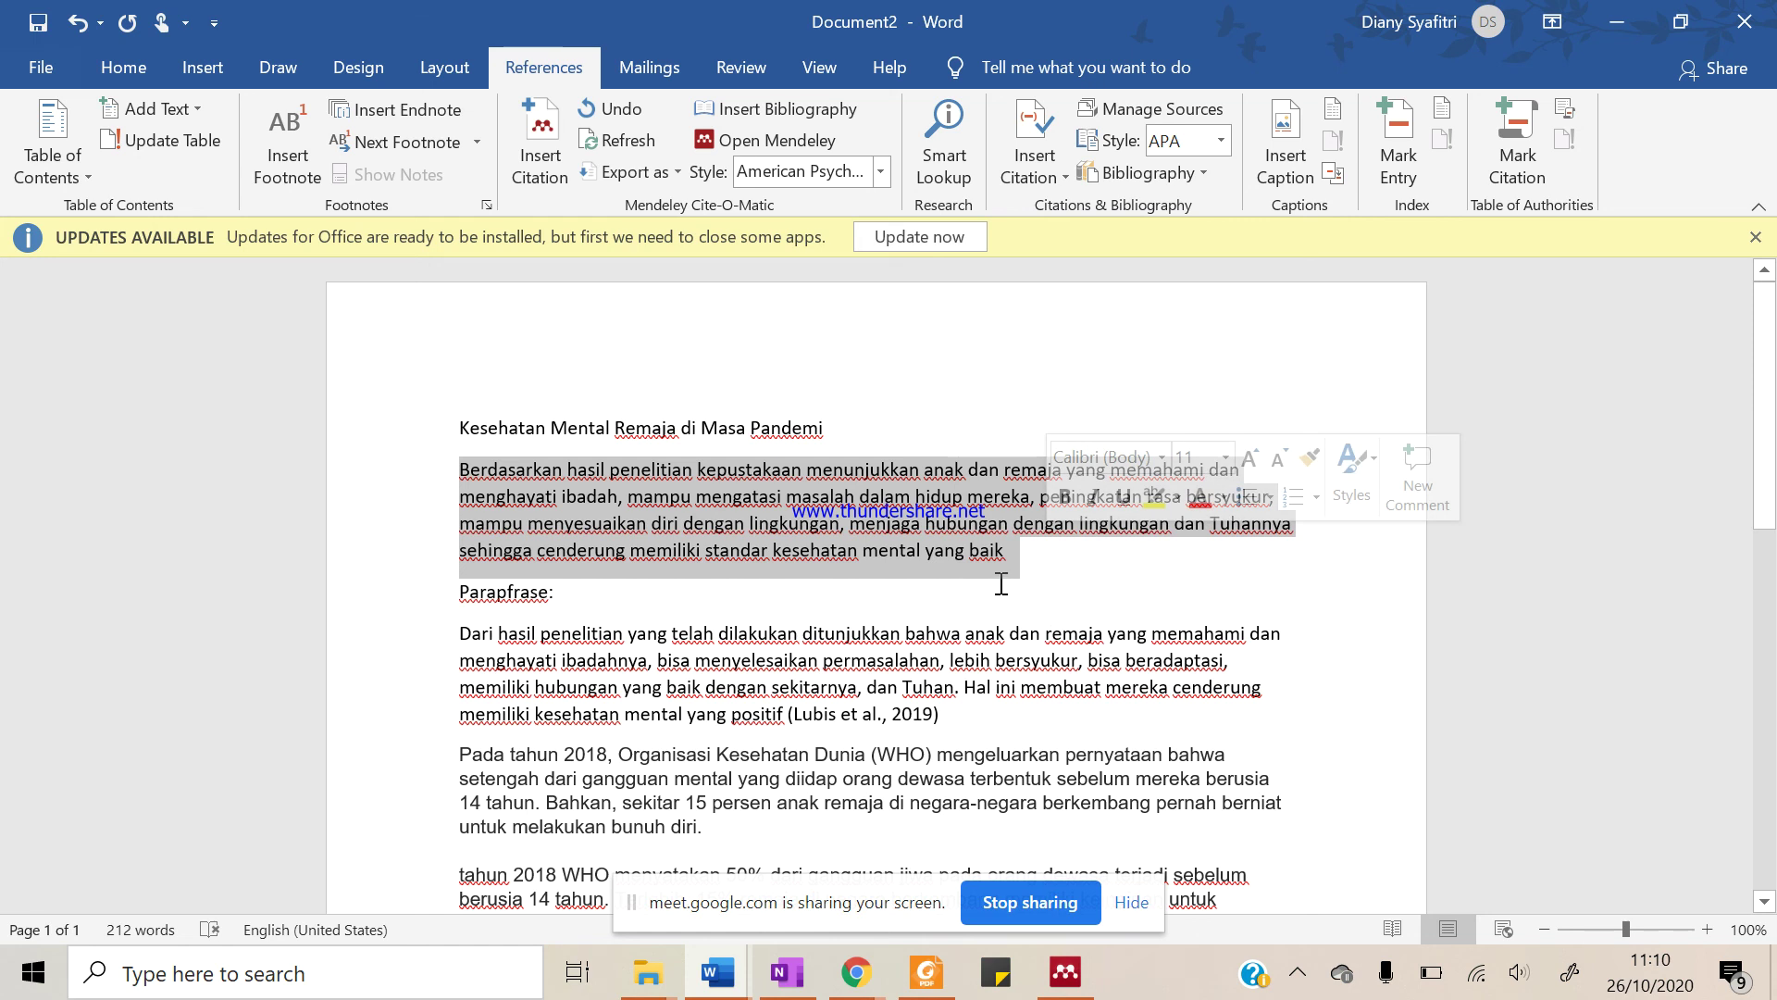
click(1069, 564)
scroll(1011, 547, down, 1)
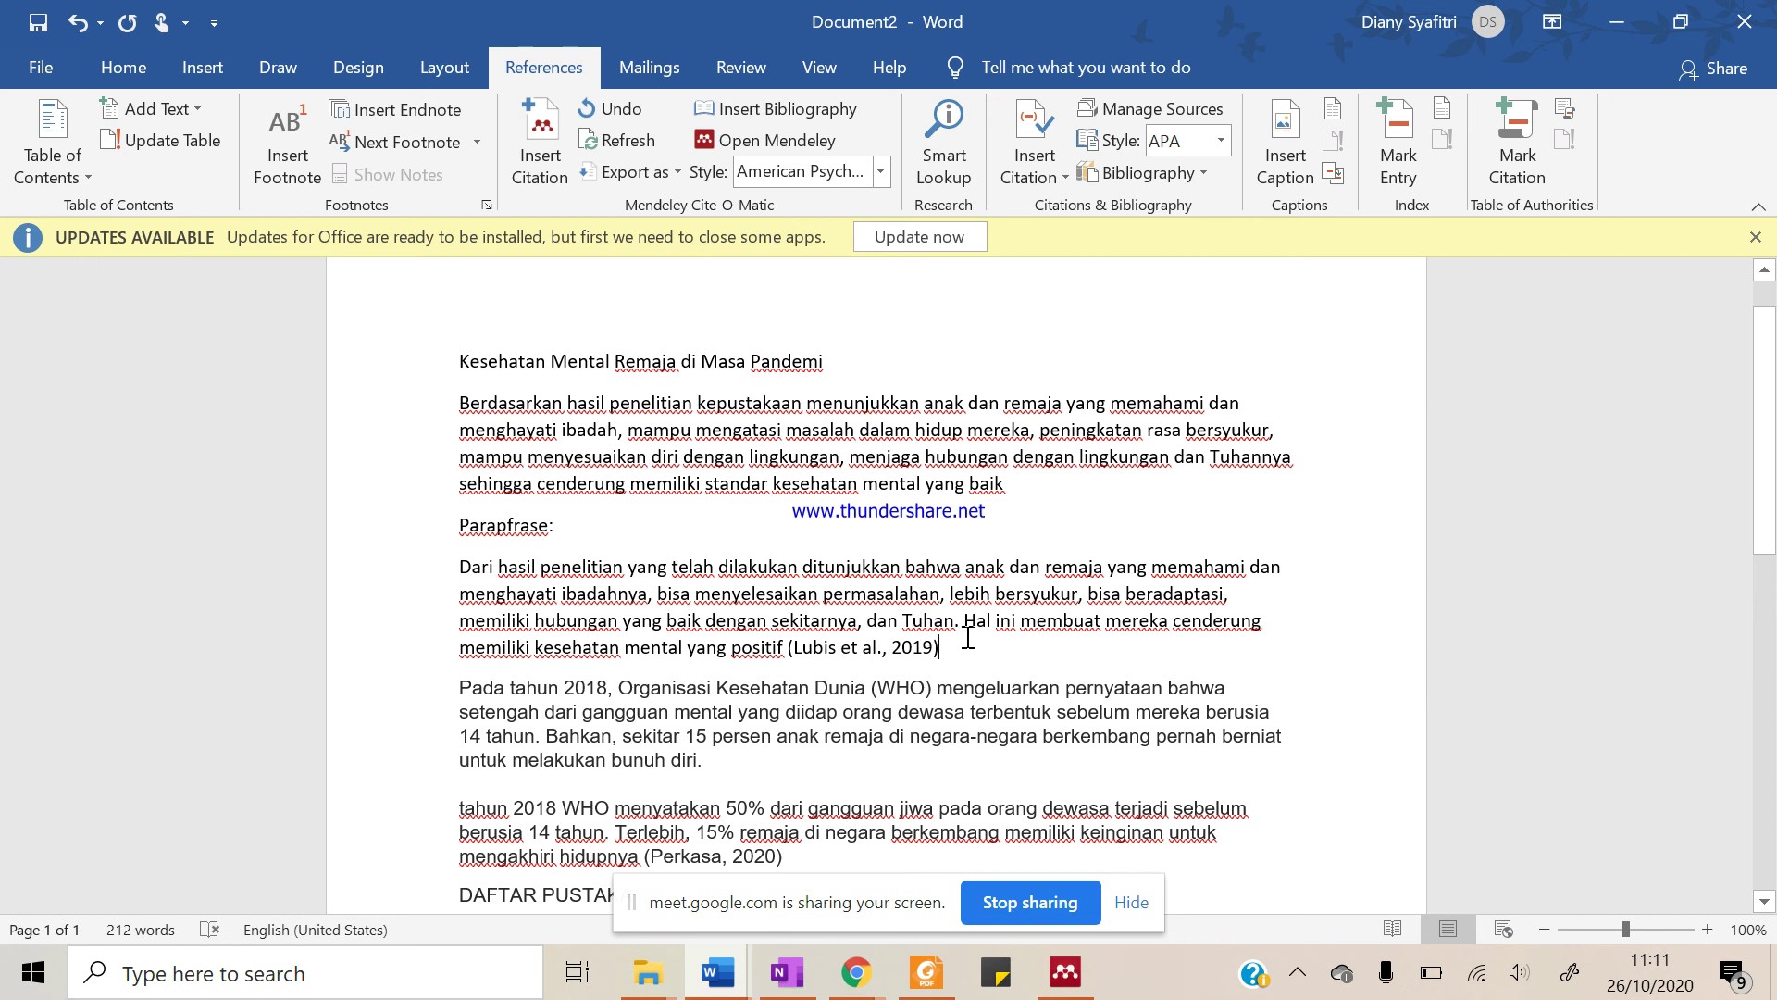
scroll(968, 638, down, 4)
click(832, 599)
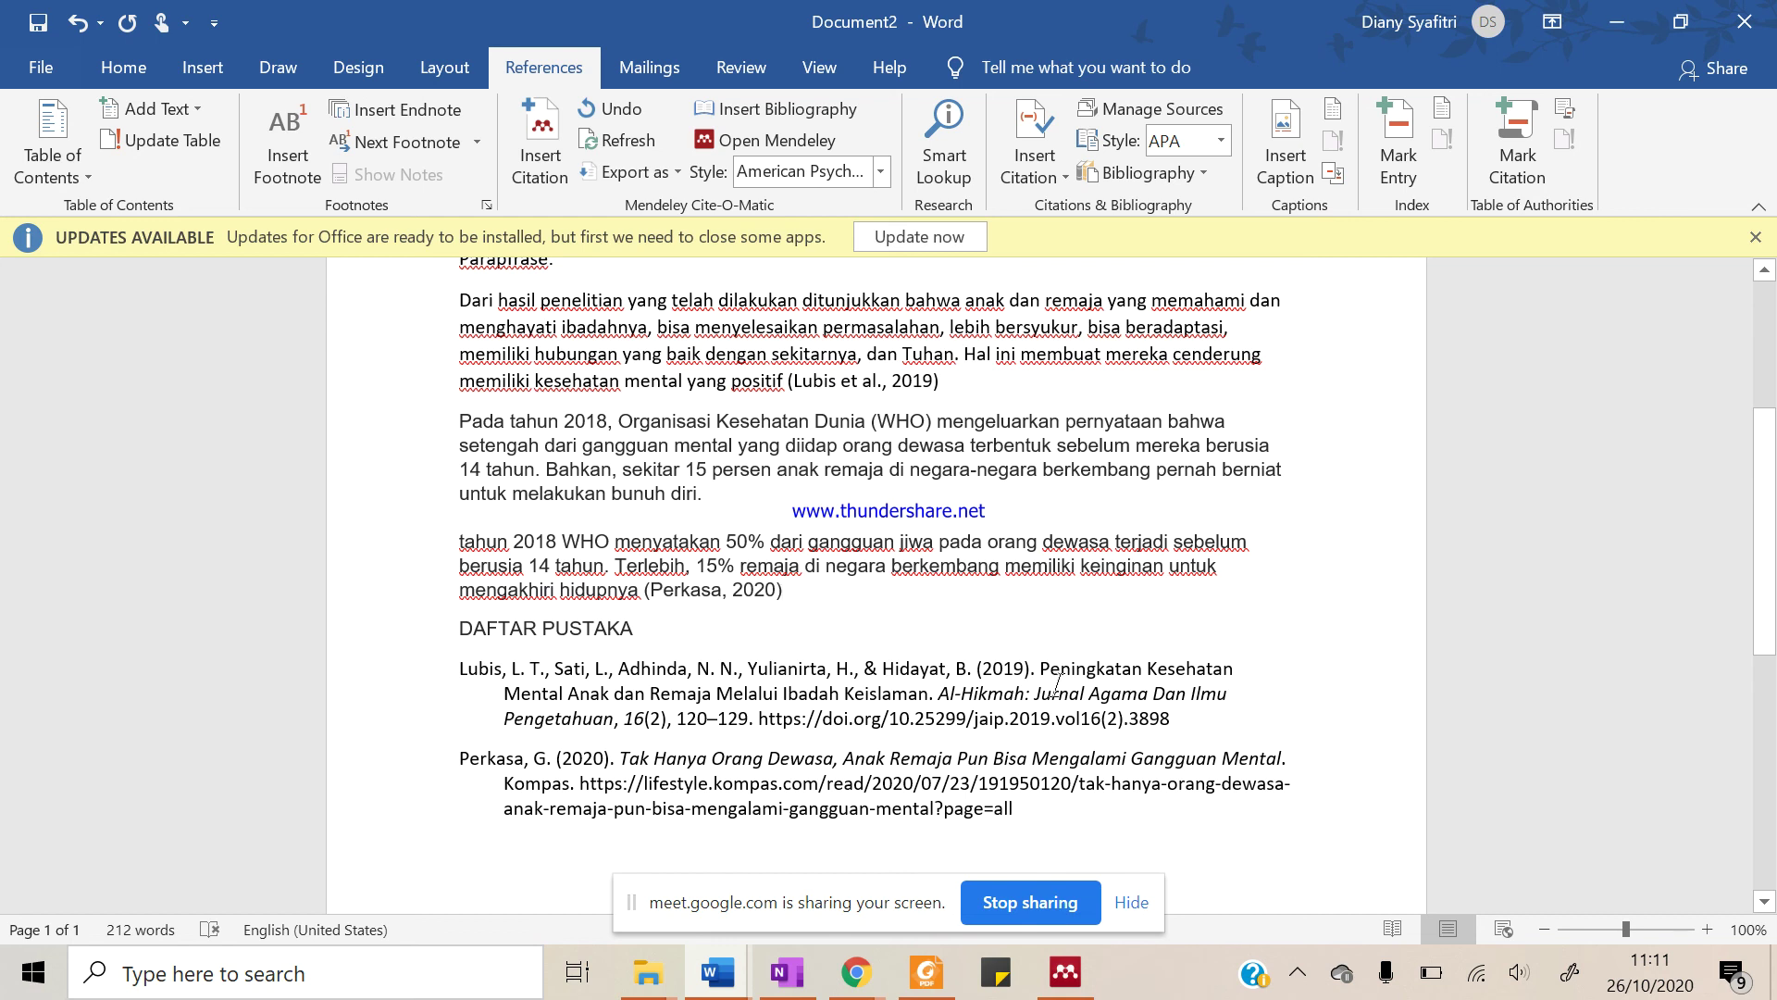
Re-examine Document2 from the title Kesehatan Mental Remaja di Masa Pandemi through both paraphrases to the last bibliography entry
scroll(1067, 695, up, 5)
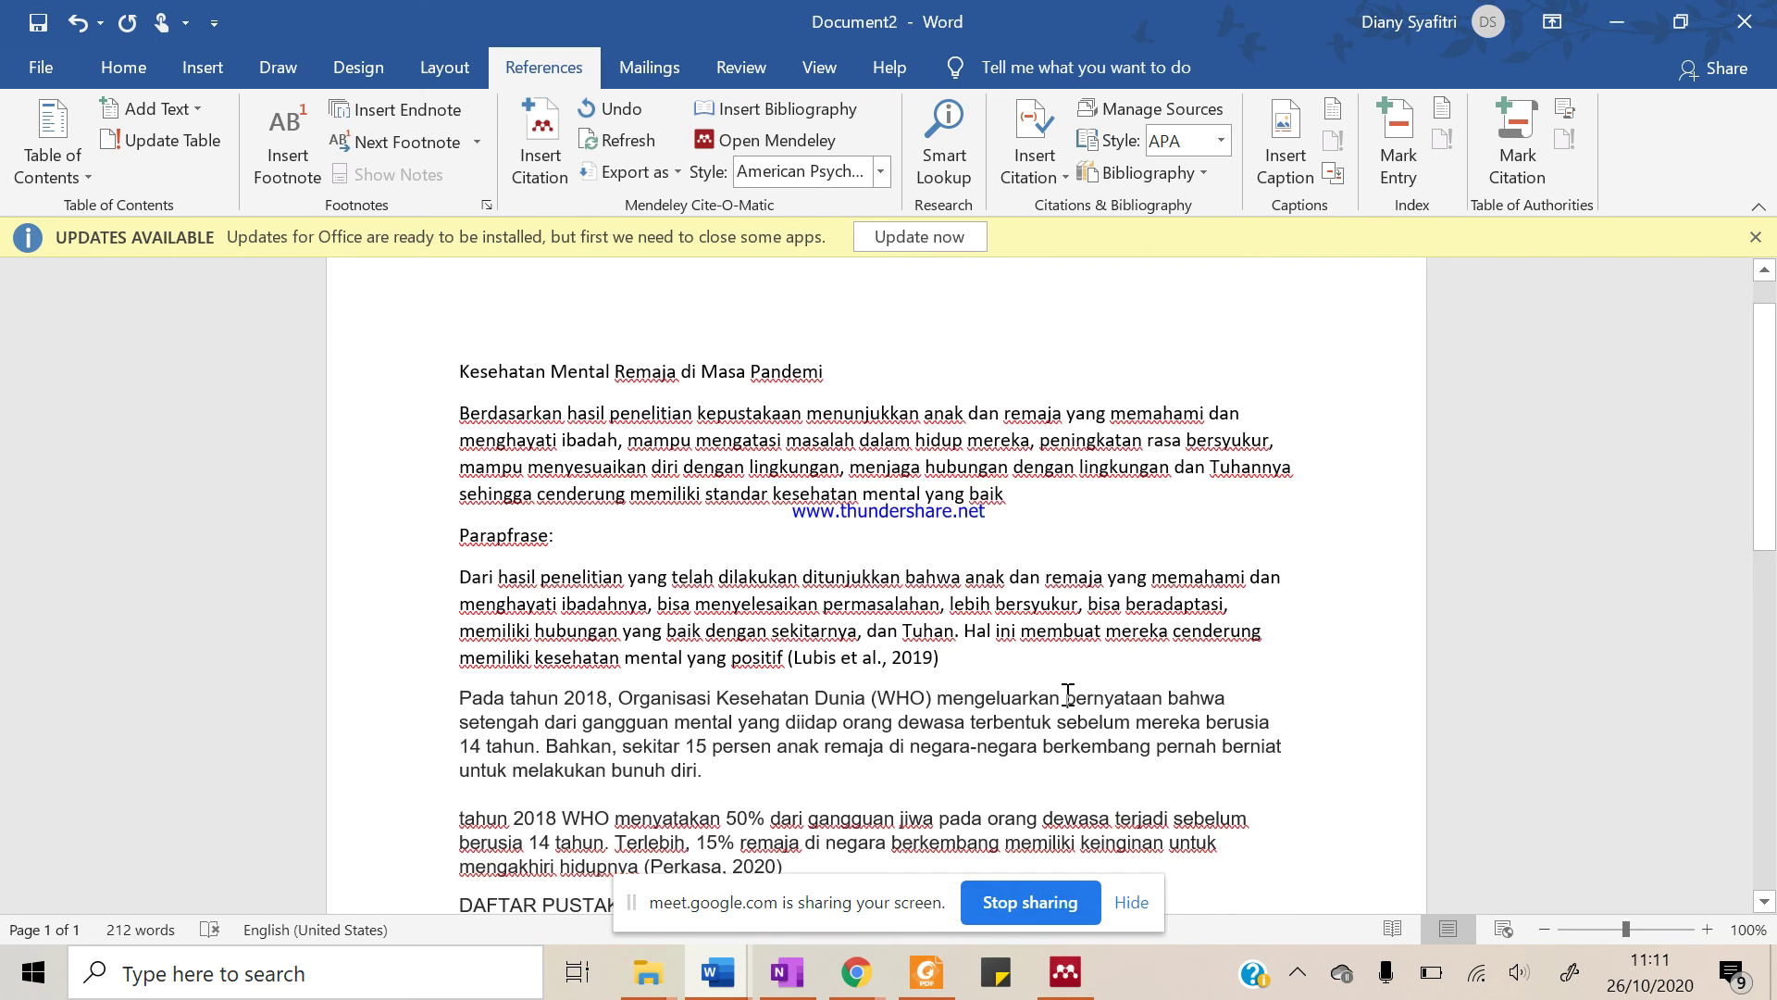
scroll(1067, 694, down, 3)
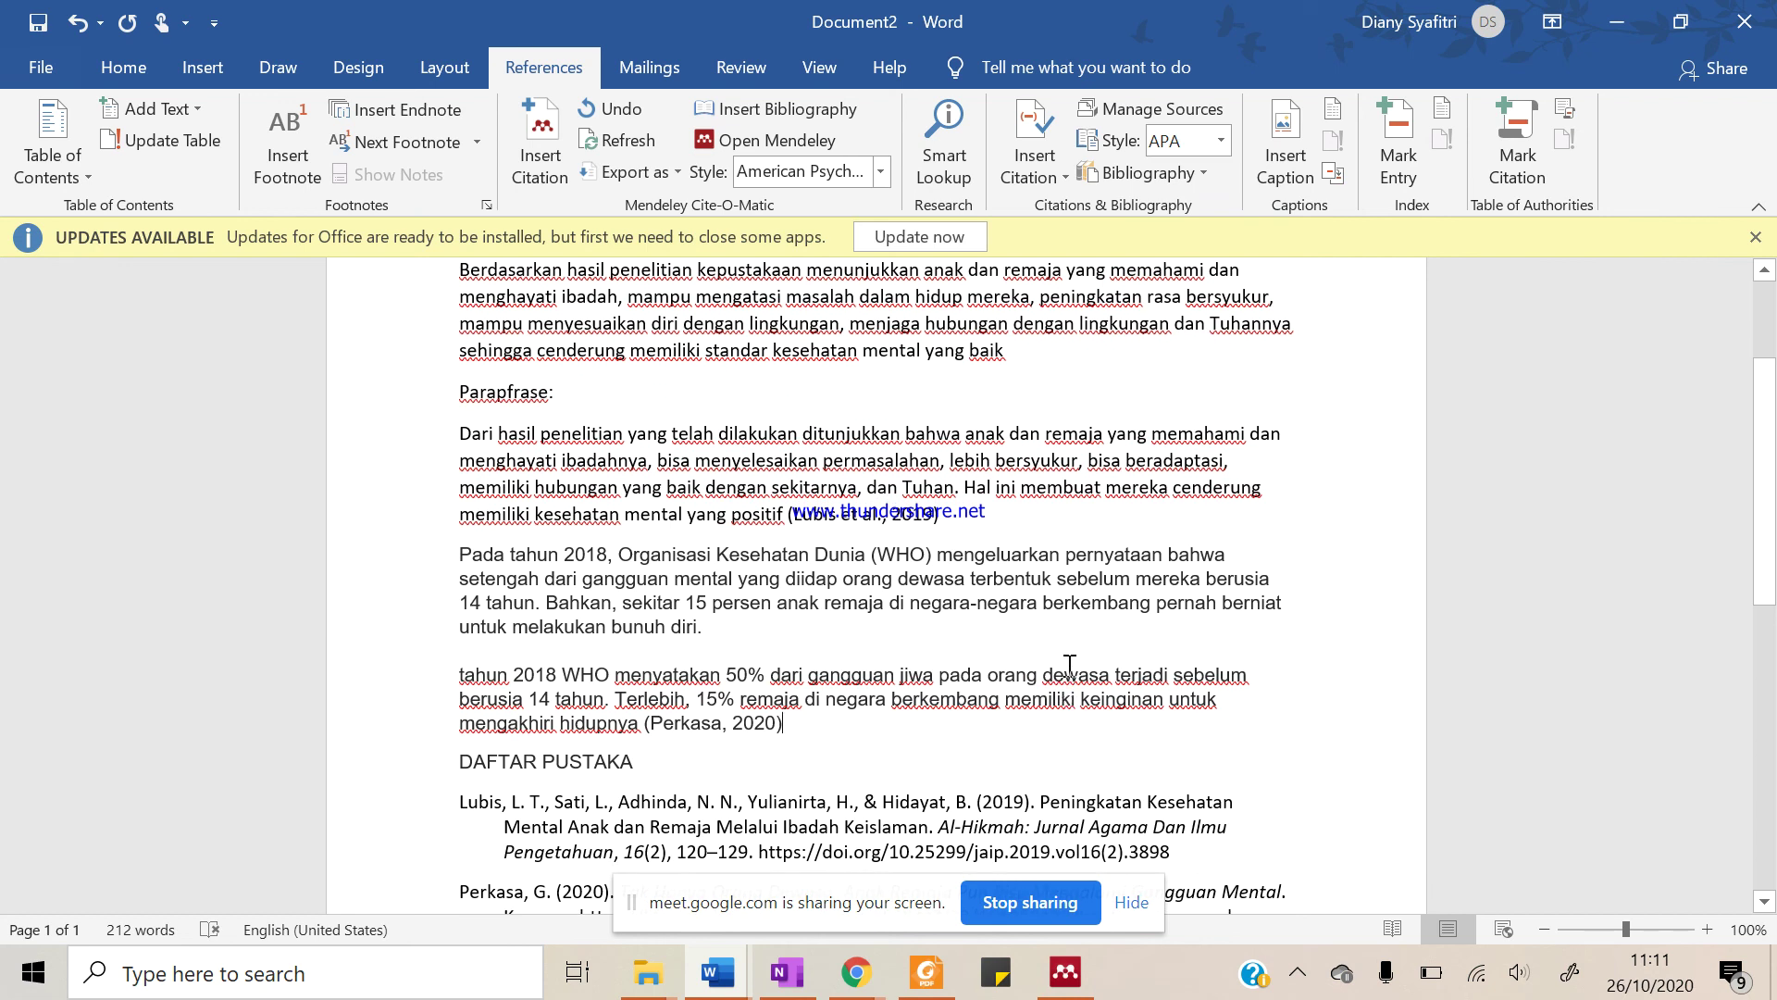
scroll(1069, 664, up, 3)
scroll(1069, 662, down, 3)
scroll(1069, 660, up, 3)
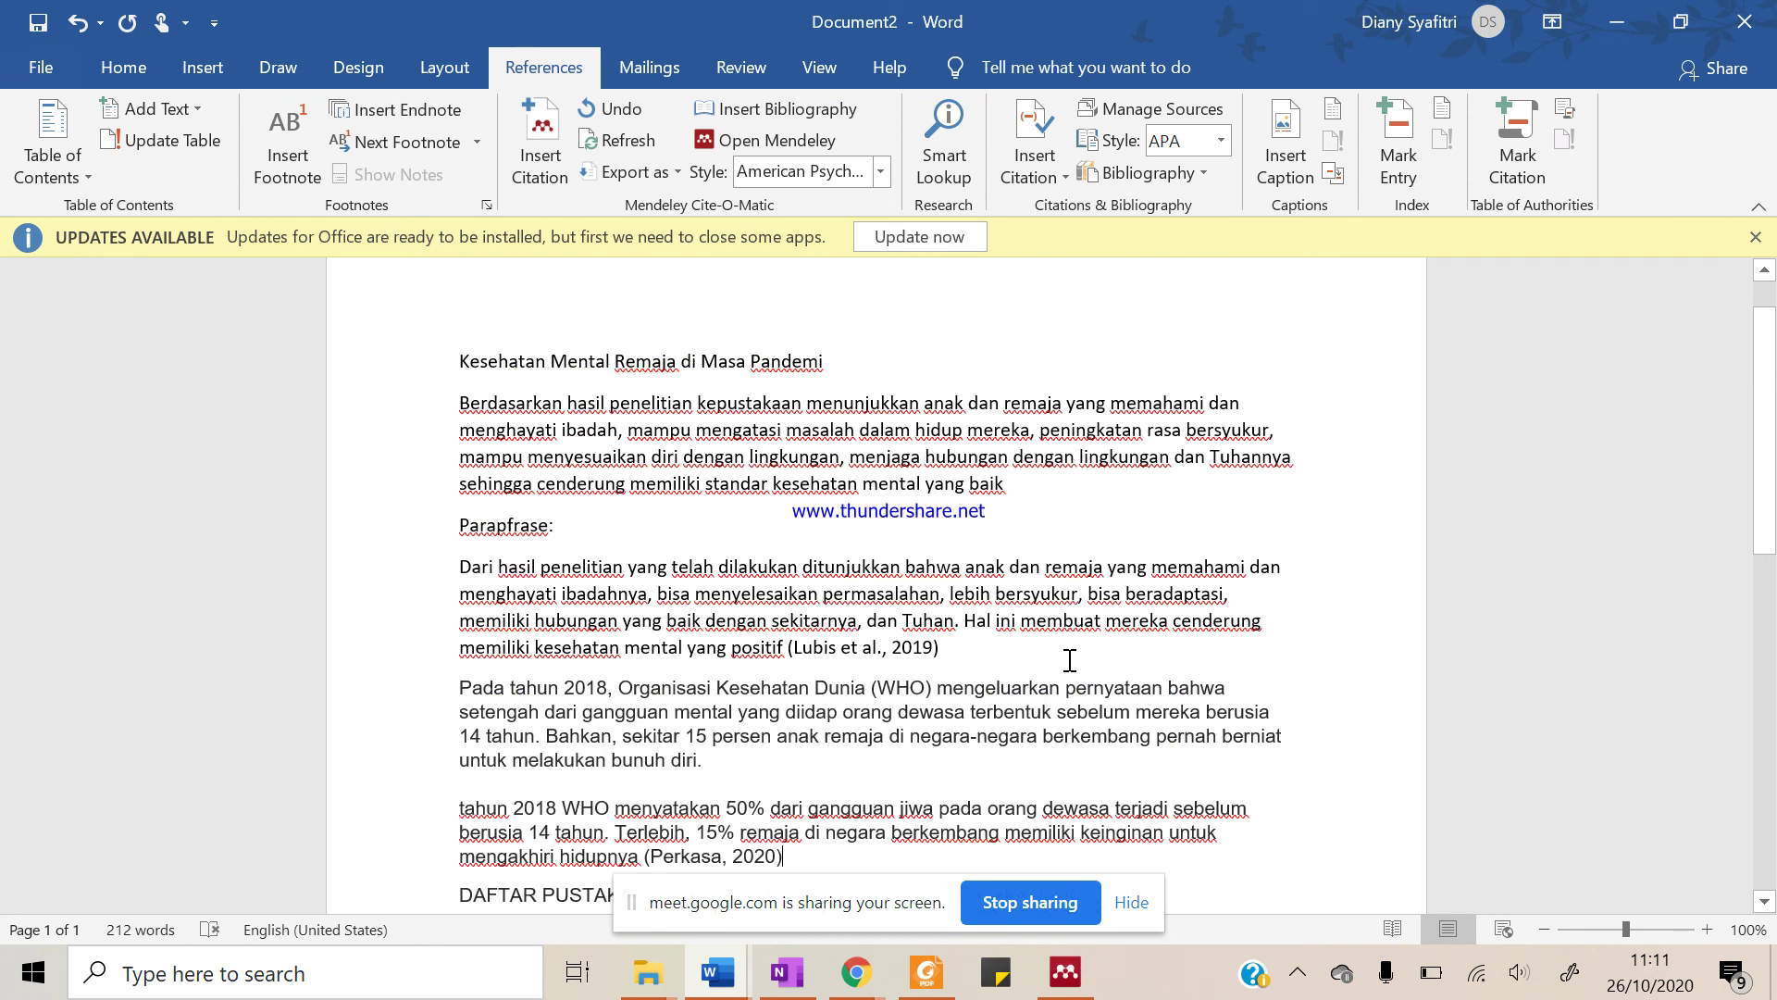
scroll(1069, 660, down, 1)
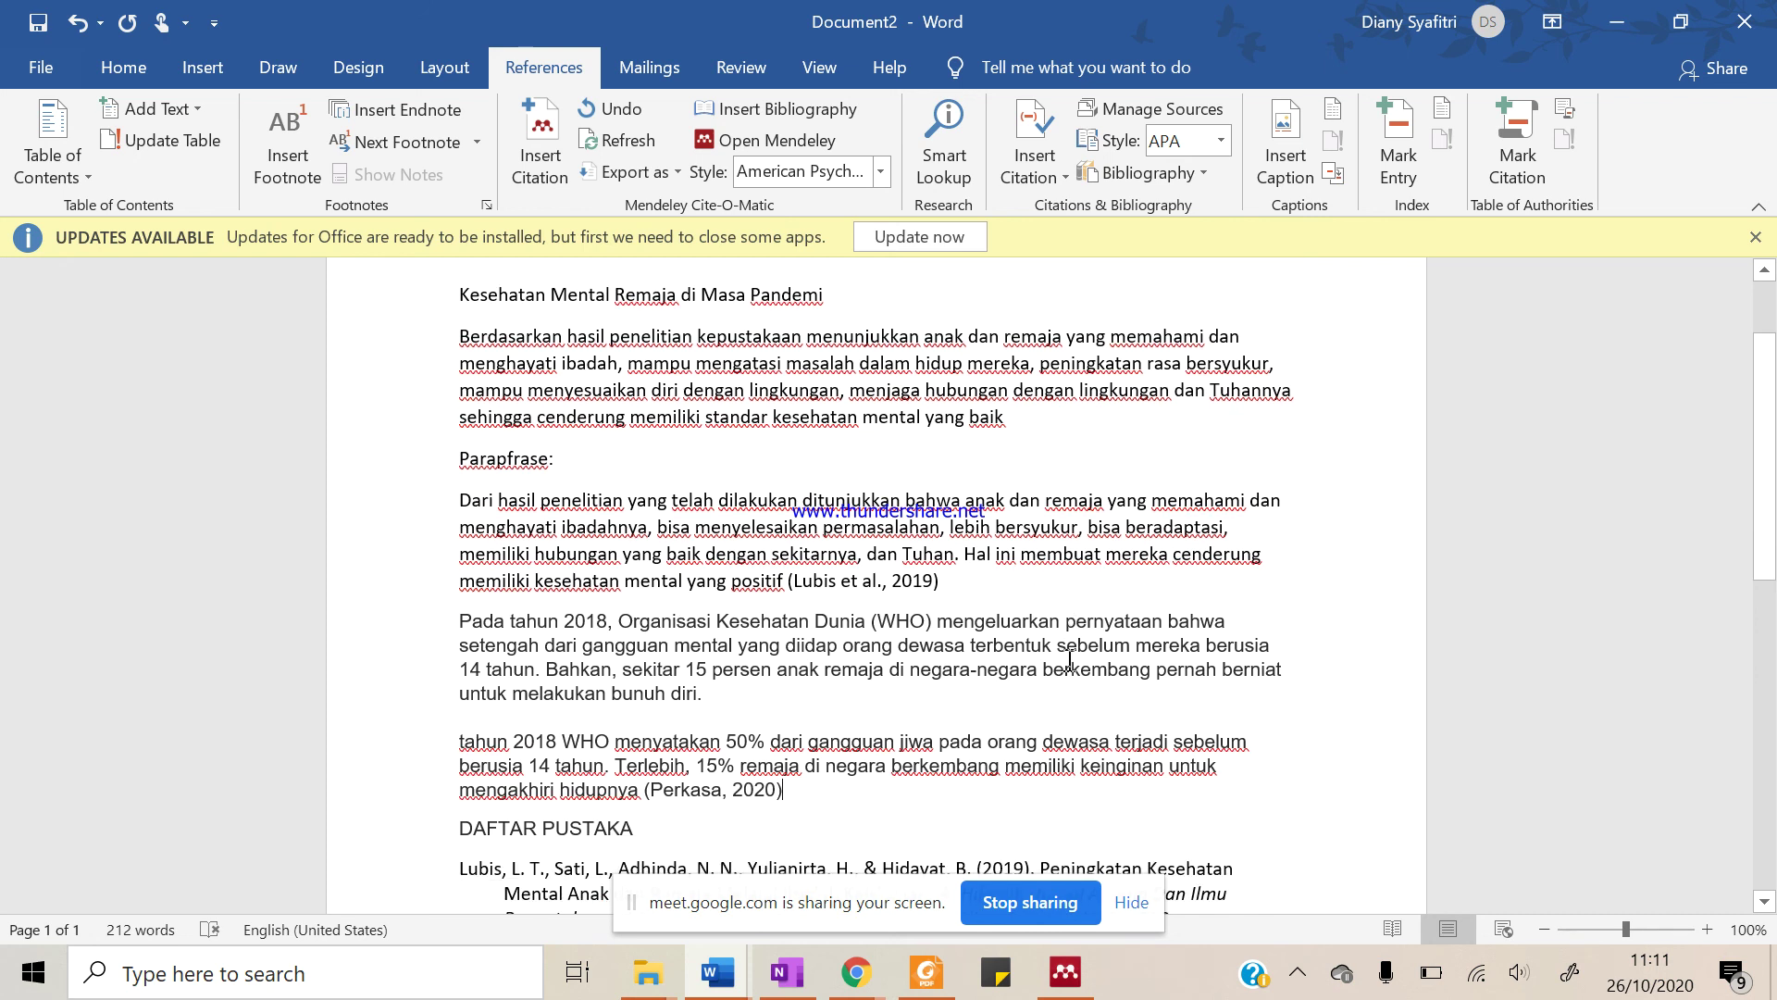
scroll(1069, 660, down, 4)
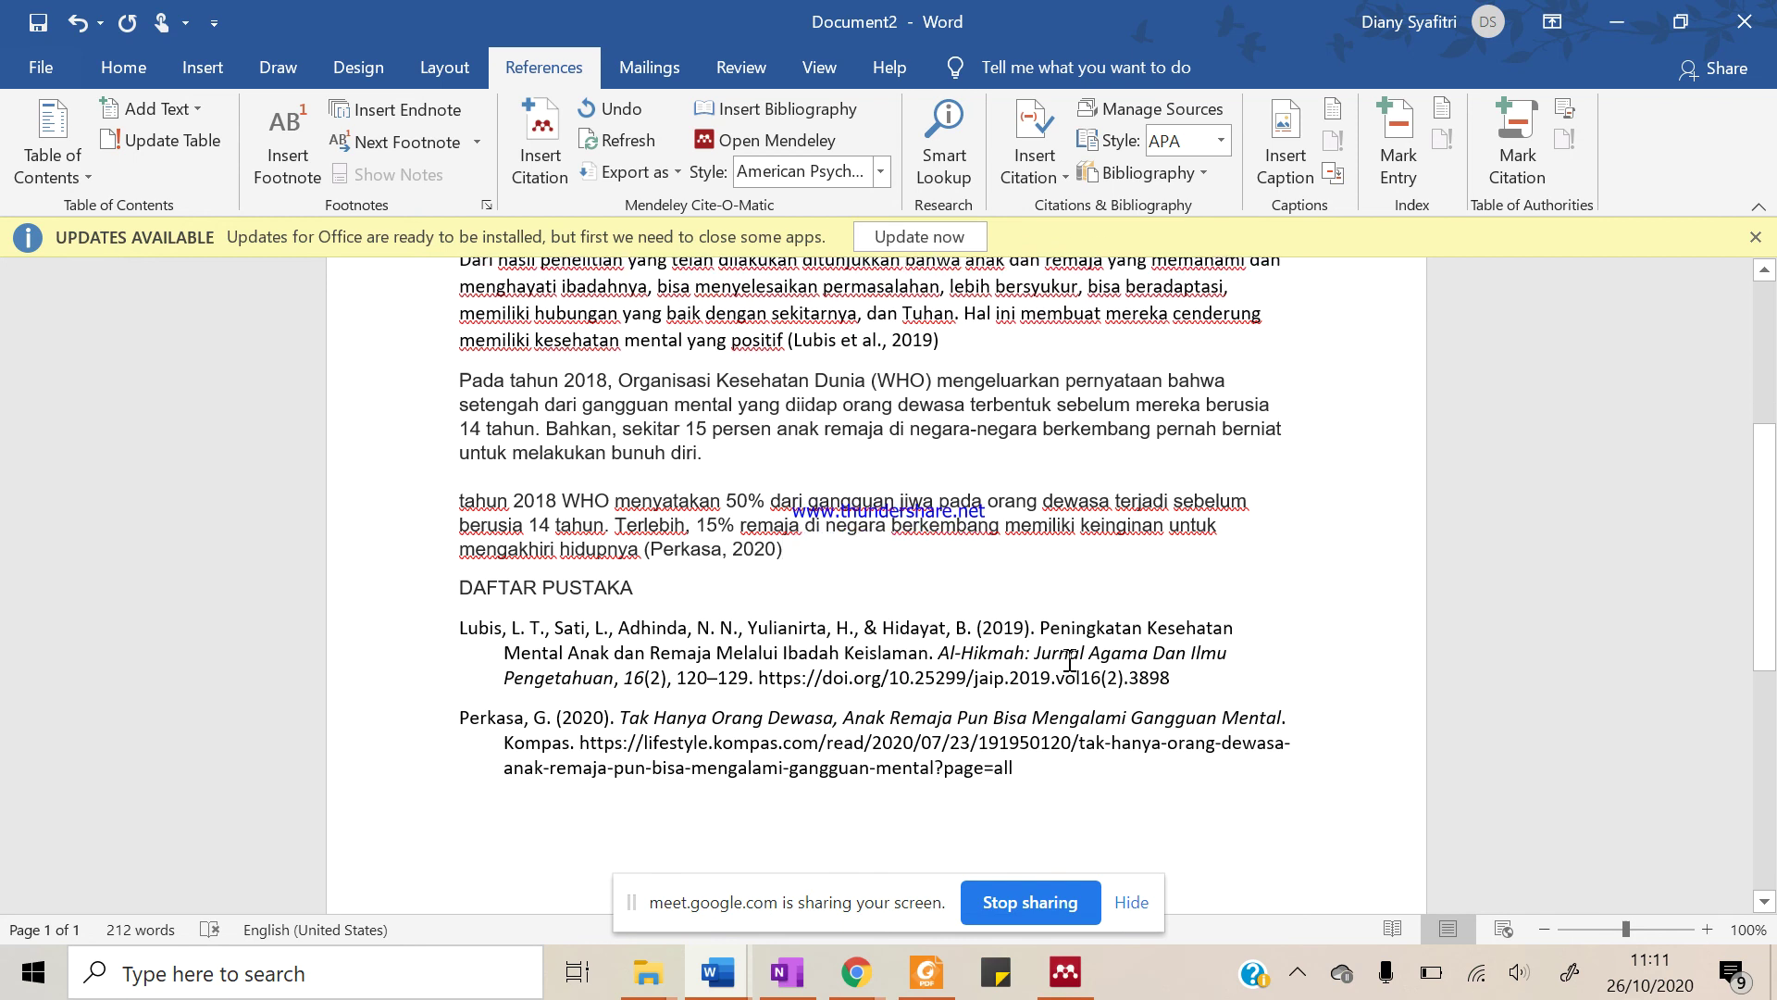
scroll(1069, 660, up, 5)
scroll(1069, 660, down, 1)
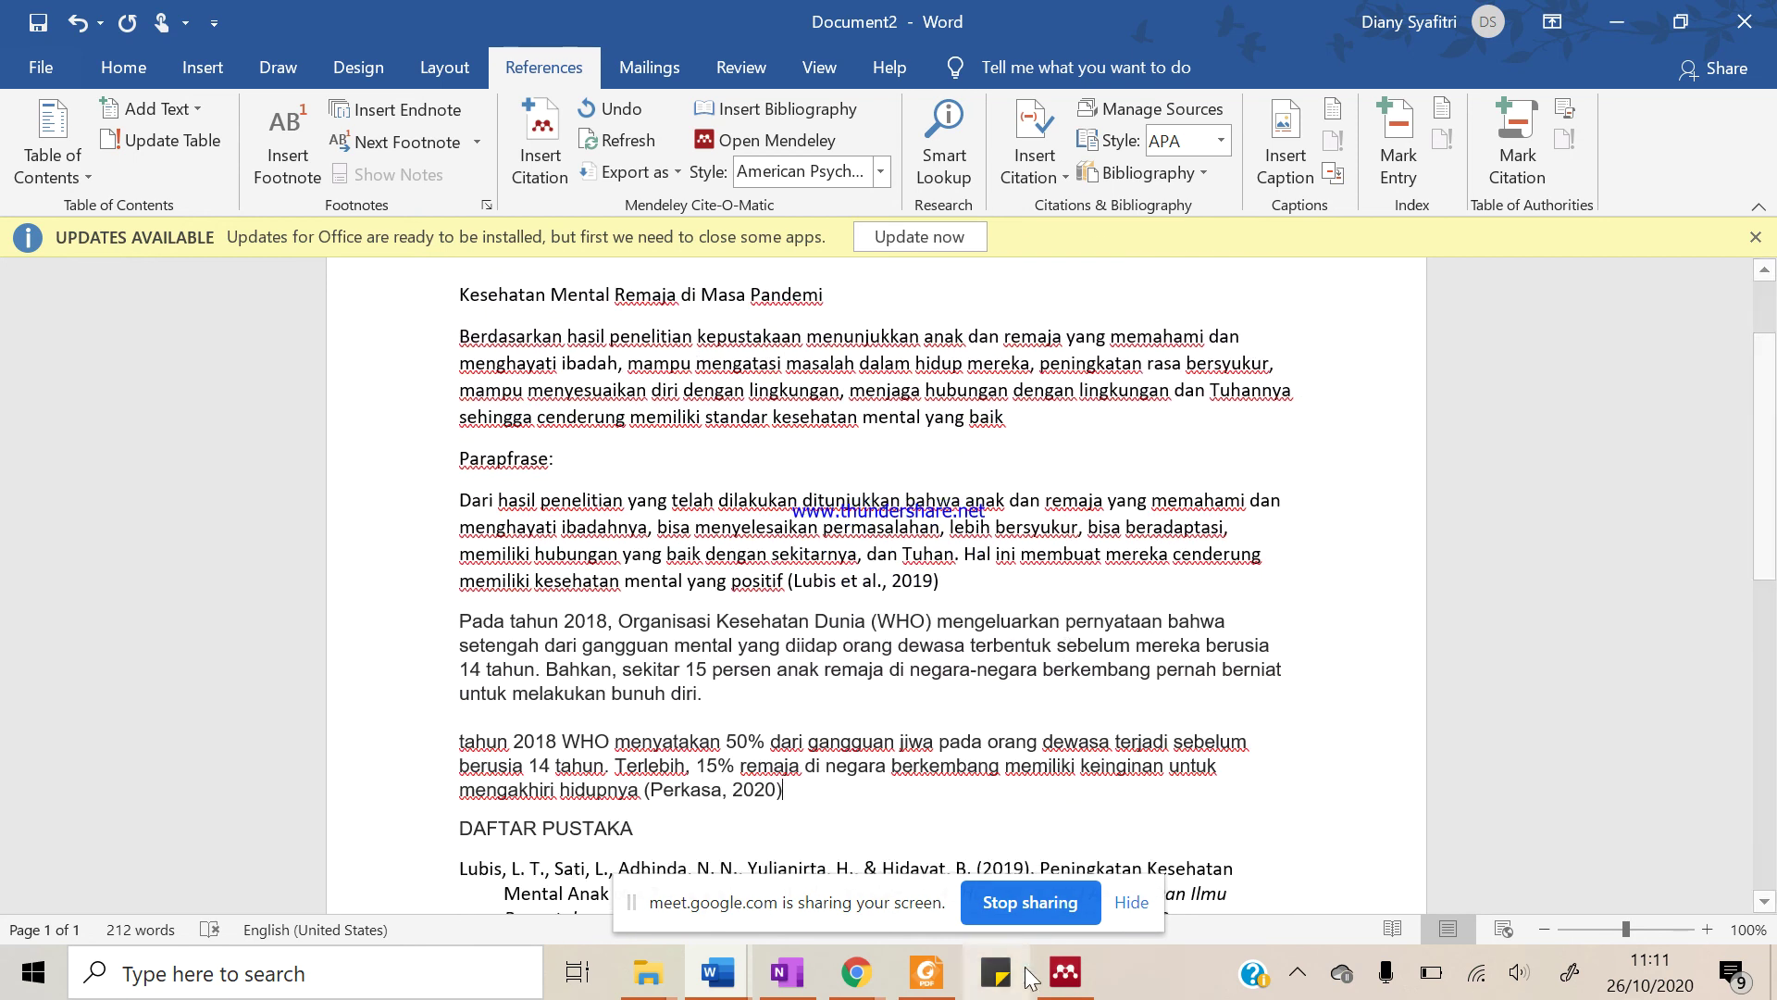
Switch to Mendeley Desktop and on to Chrome, view the Mendeley Desktop for Windows download page, and dismiss the presenting notification
click(1065, 972)
mouse_move(861, 977)
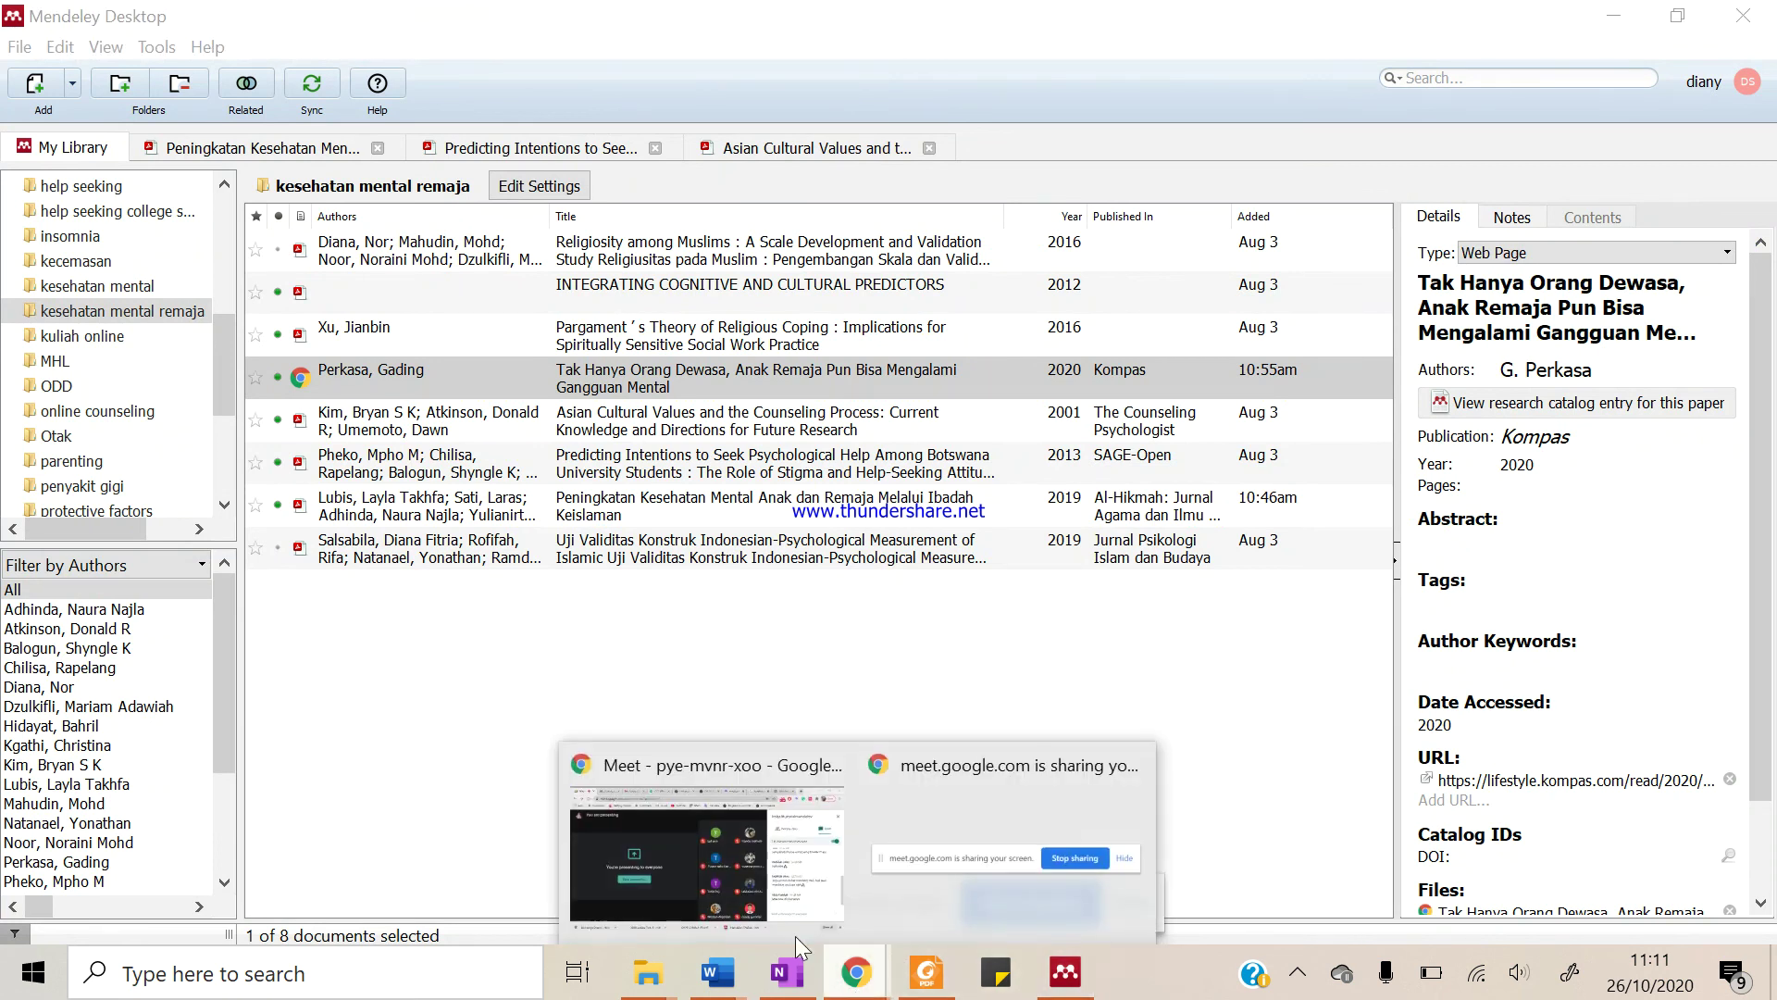
click(713, 833)
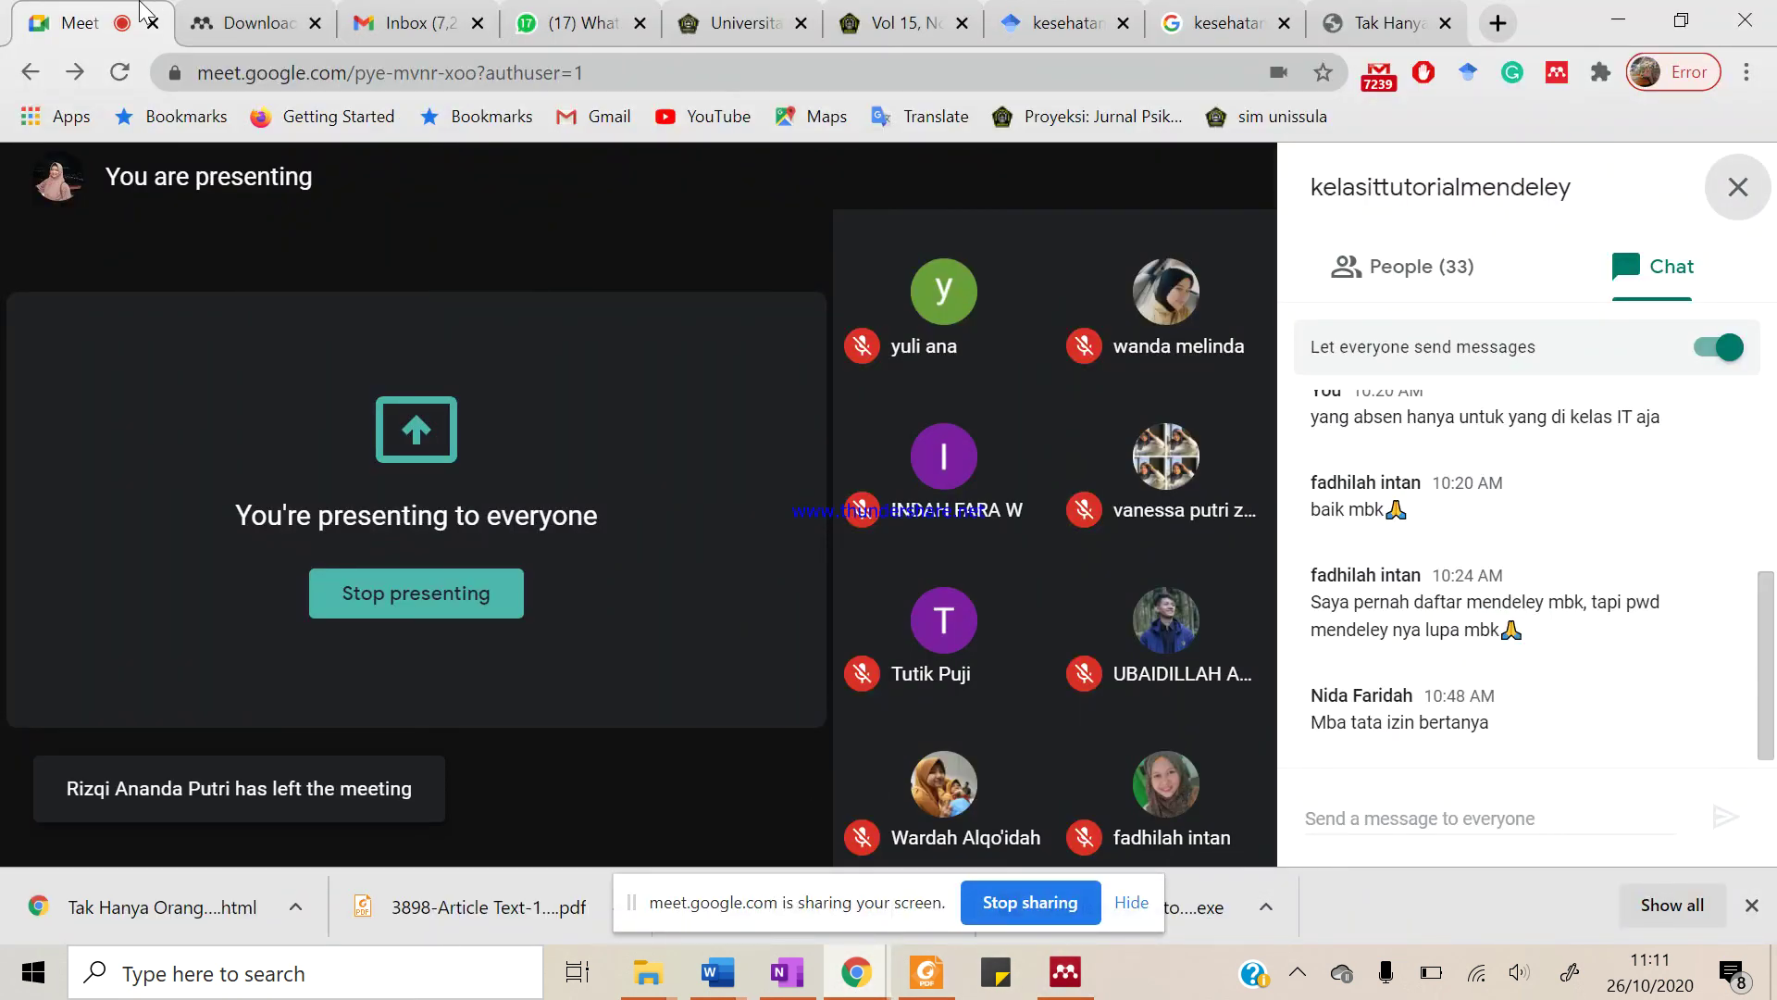
click(271, 21)
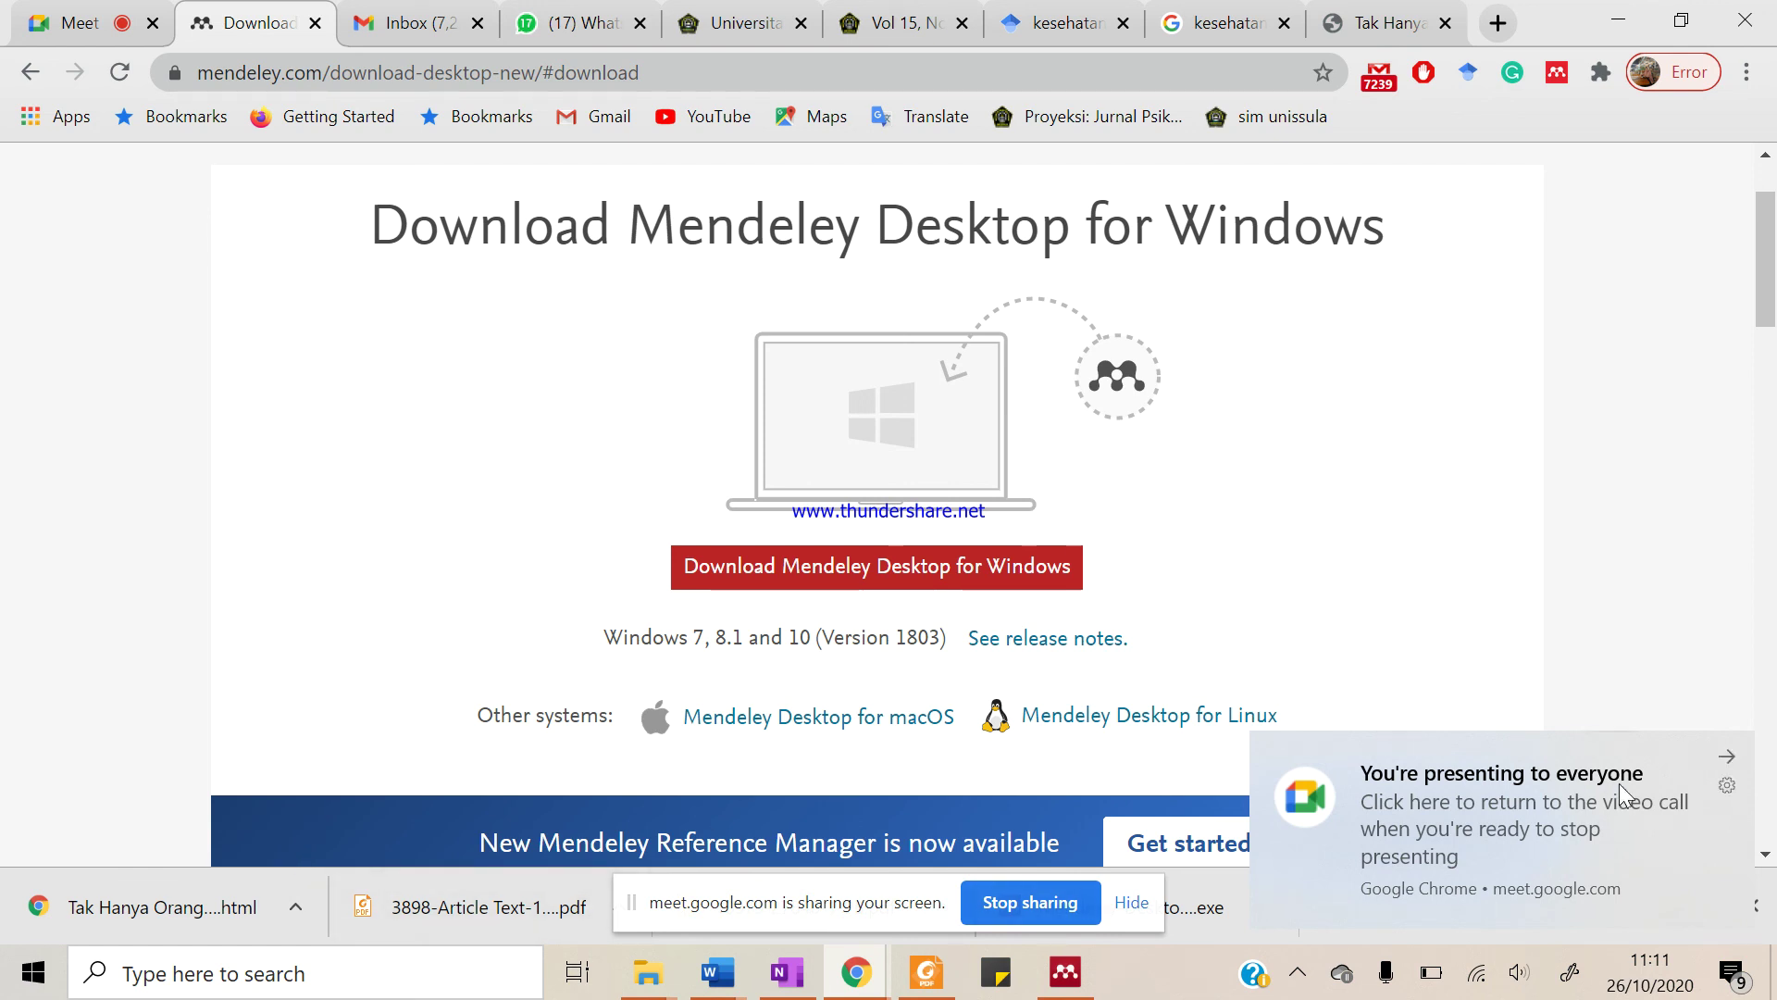
click(1724, 756)
scroll(1317, 608, up, 2)
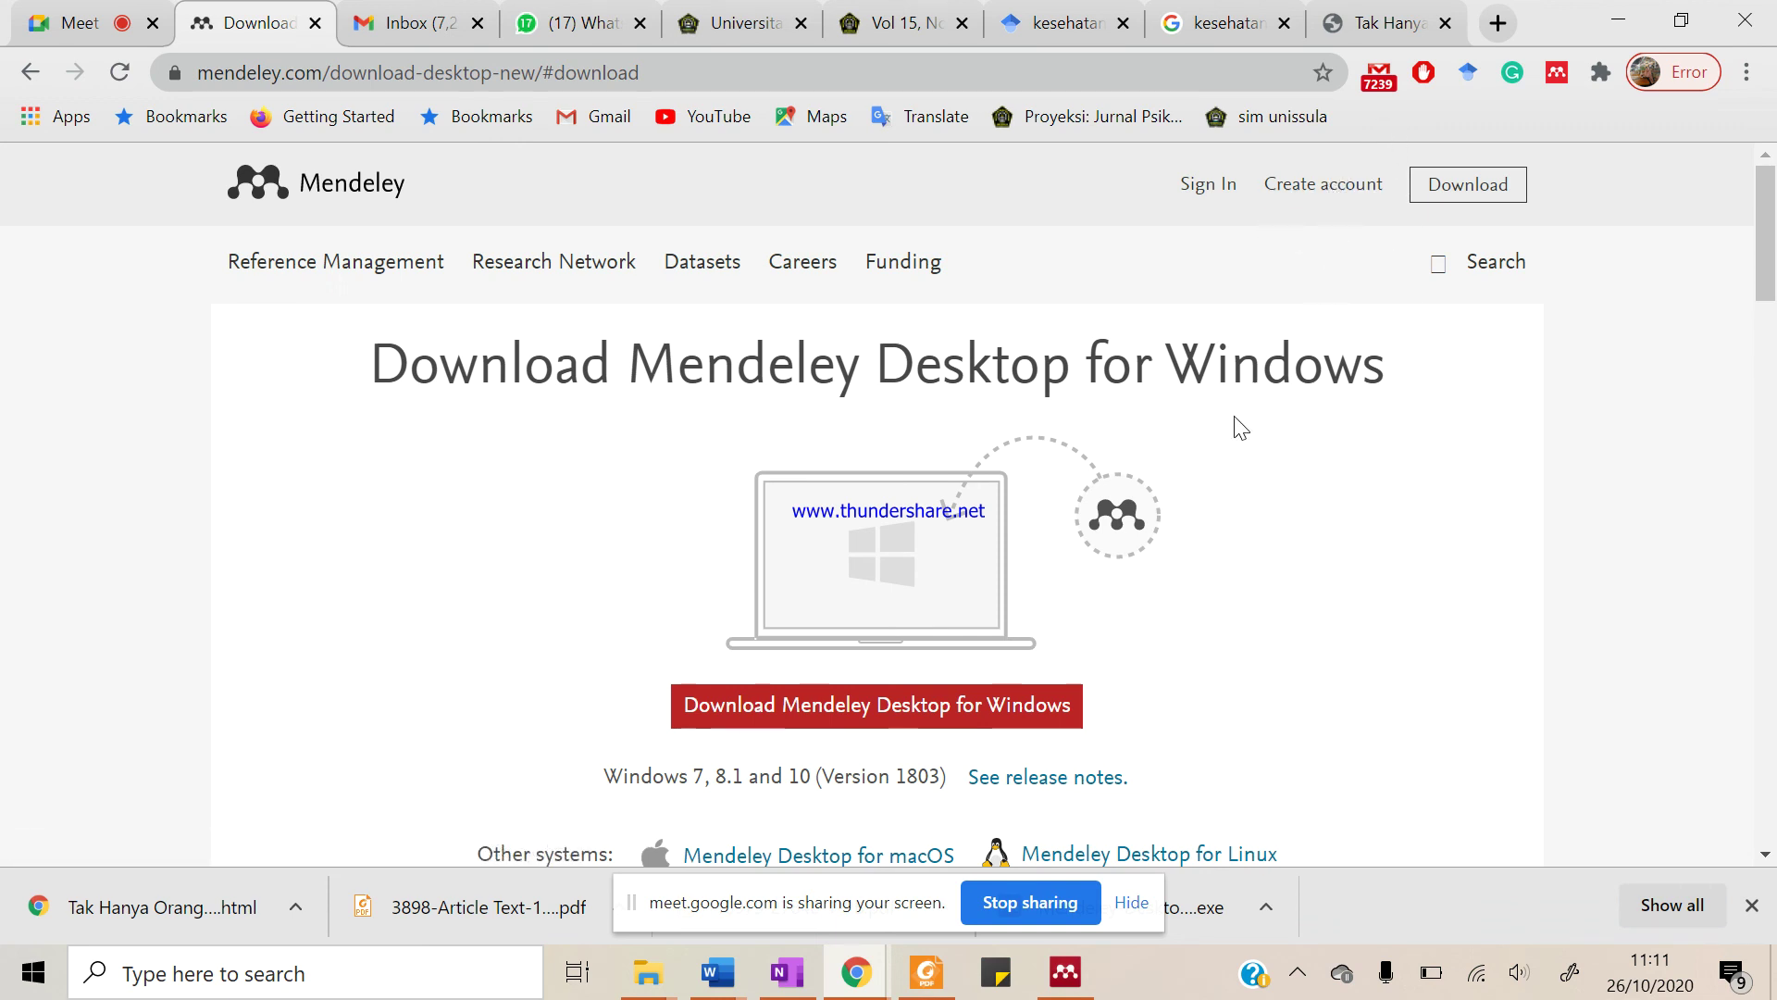
scroll(1231, 635, down, 1)
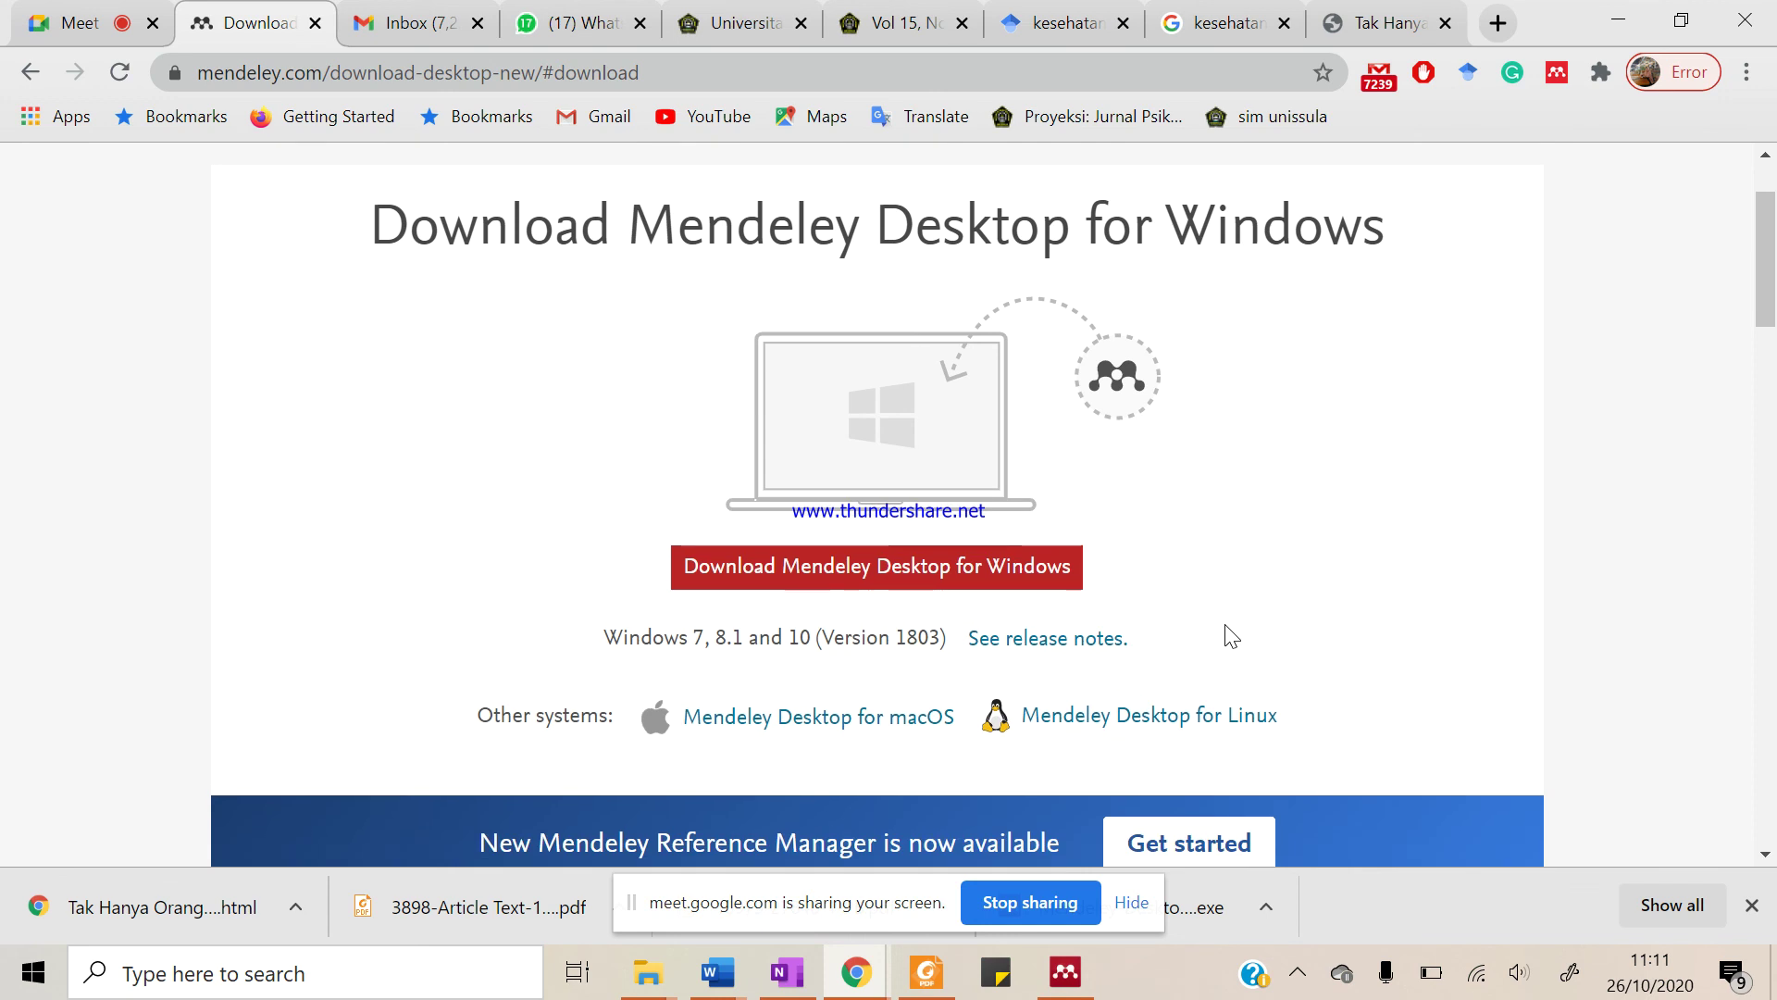
click(1298, 981)
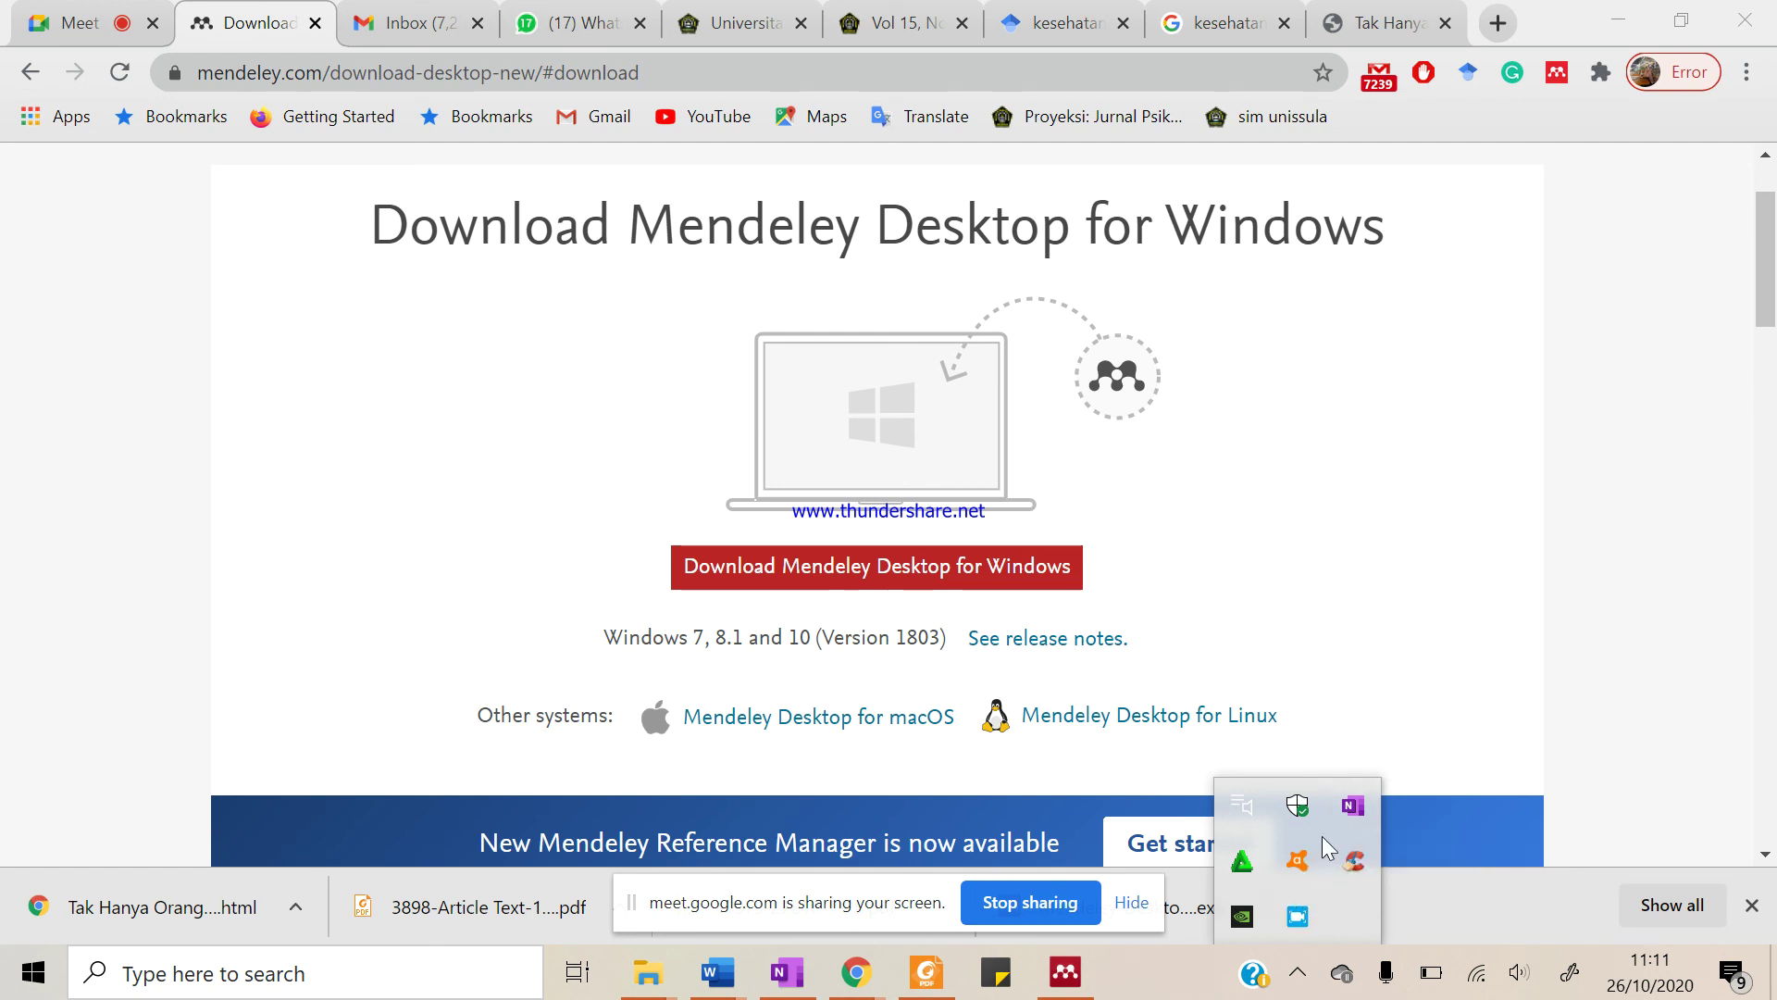
mouse_move(1297, 923)
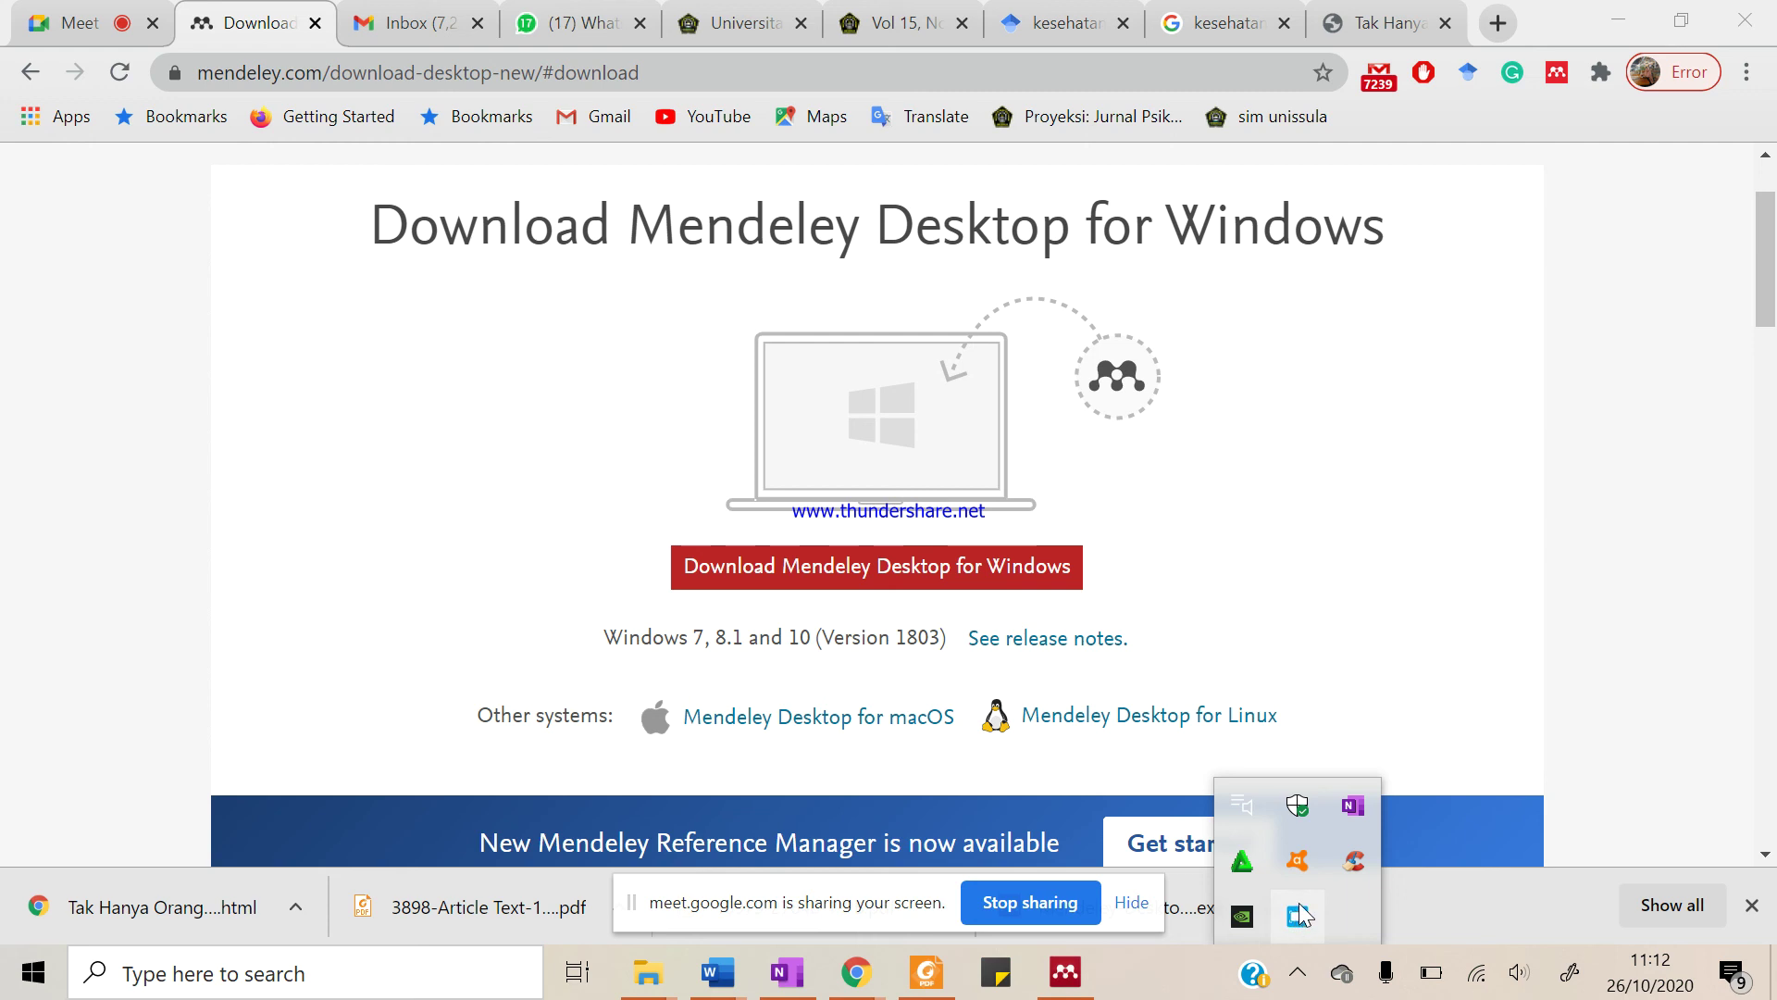
click(1298, 919)
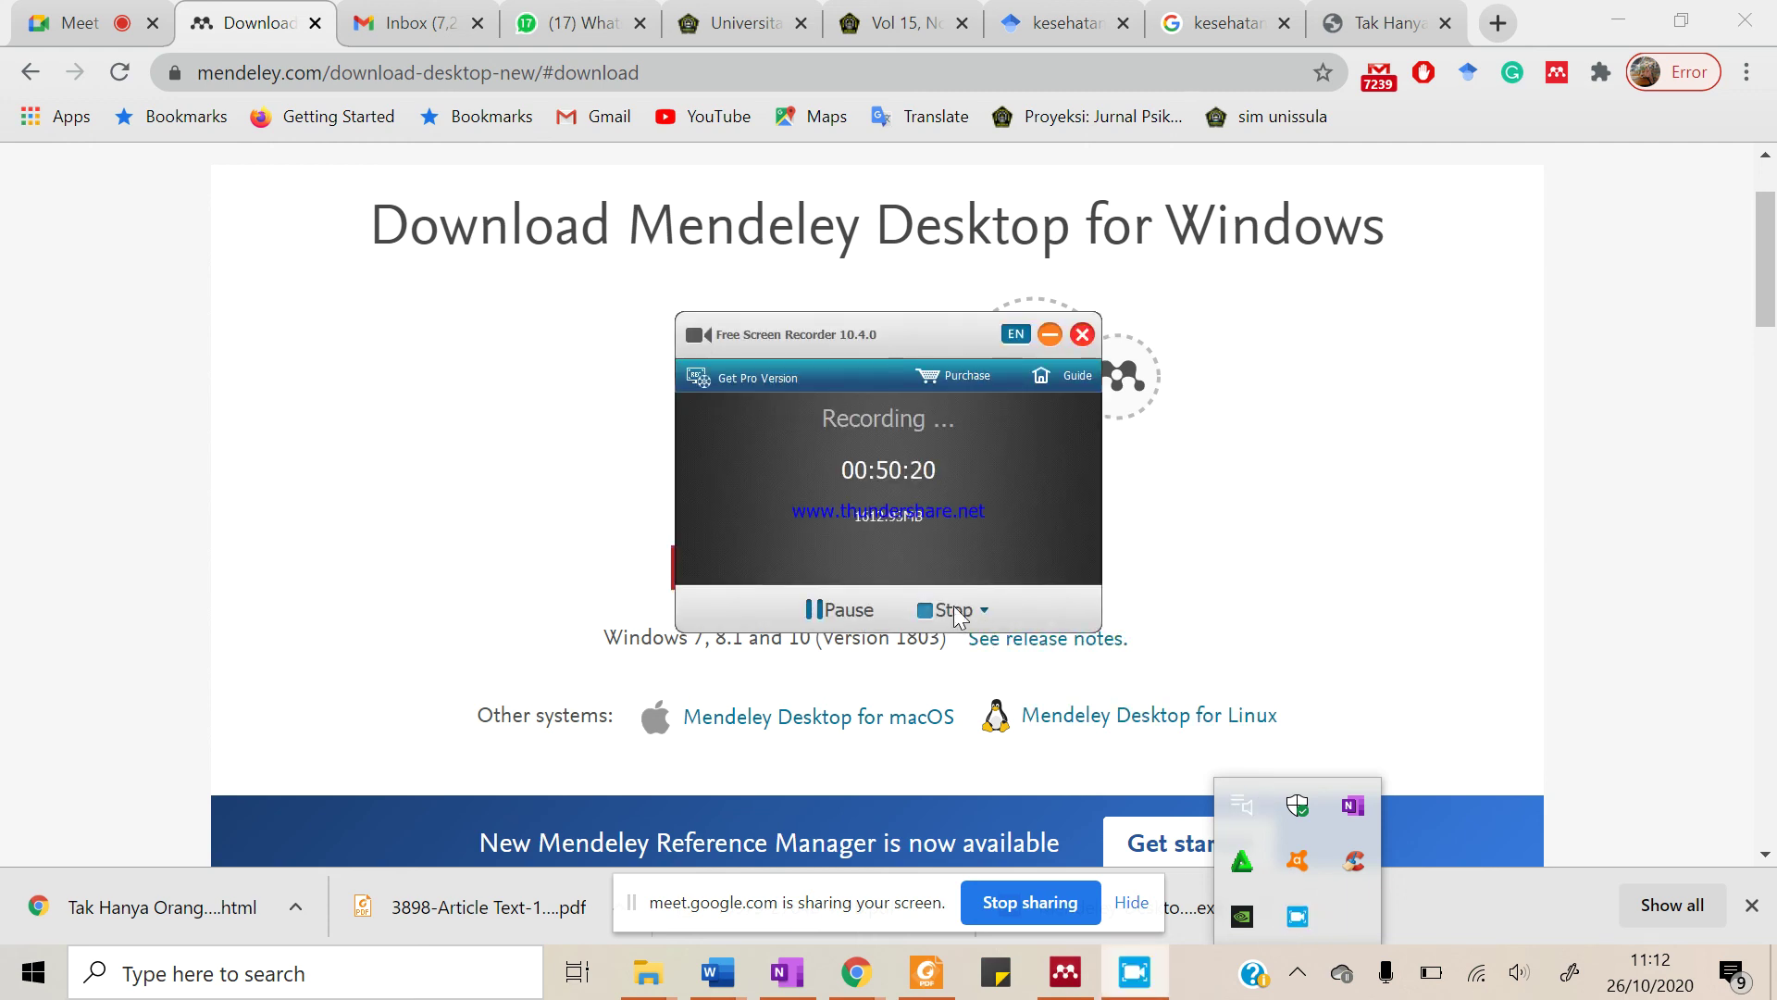